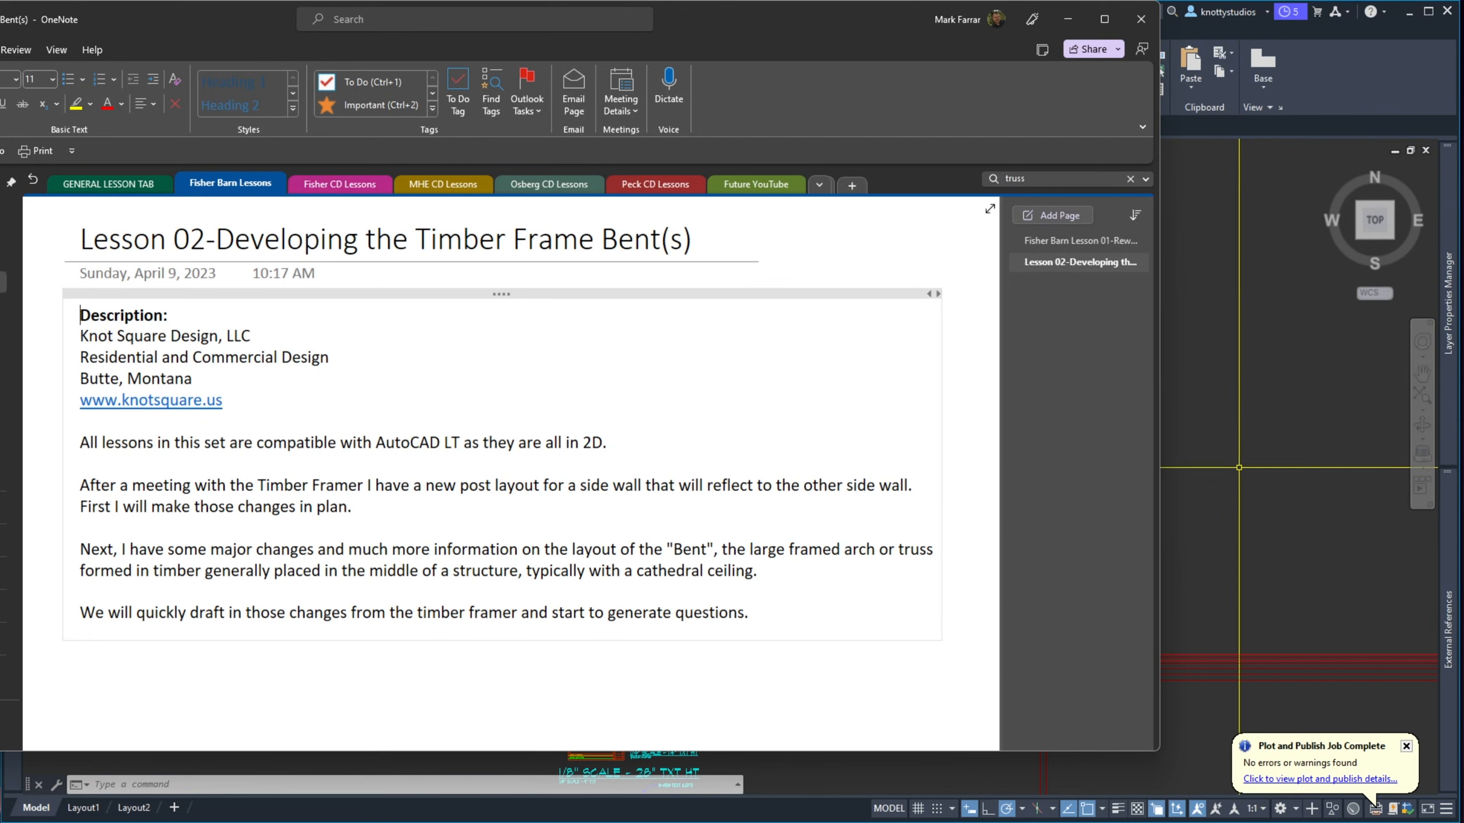
# Open the side wall post layout plan view photo, move it off the drawing area, and return to the A4.0 floor plan in AutoCAD
pyautogui.click(1239, 468)
pyautogui.scroll(5, 1073, 643)
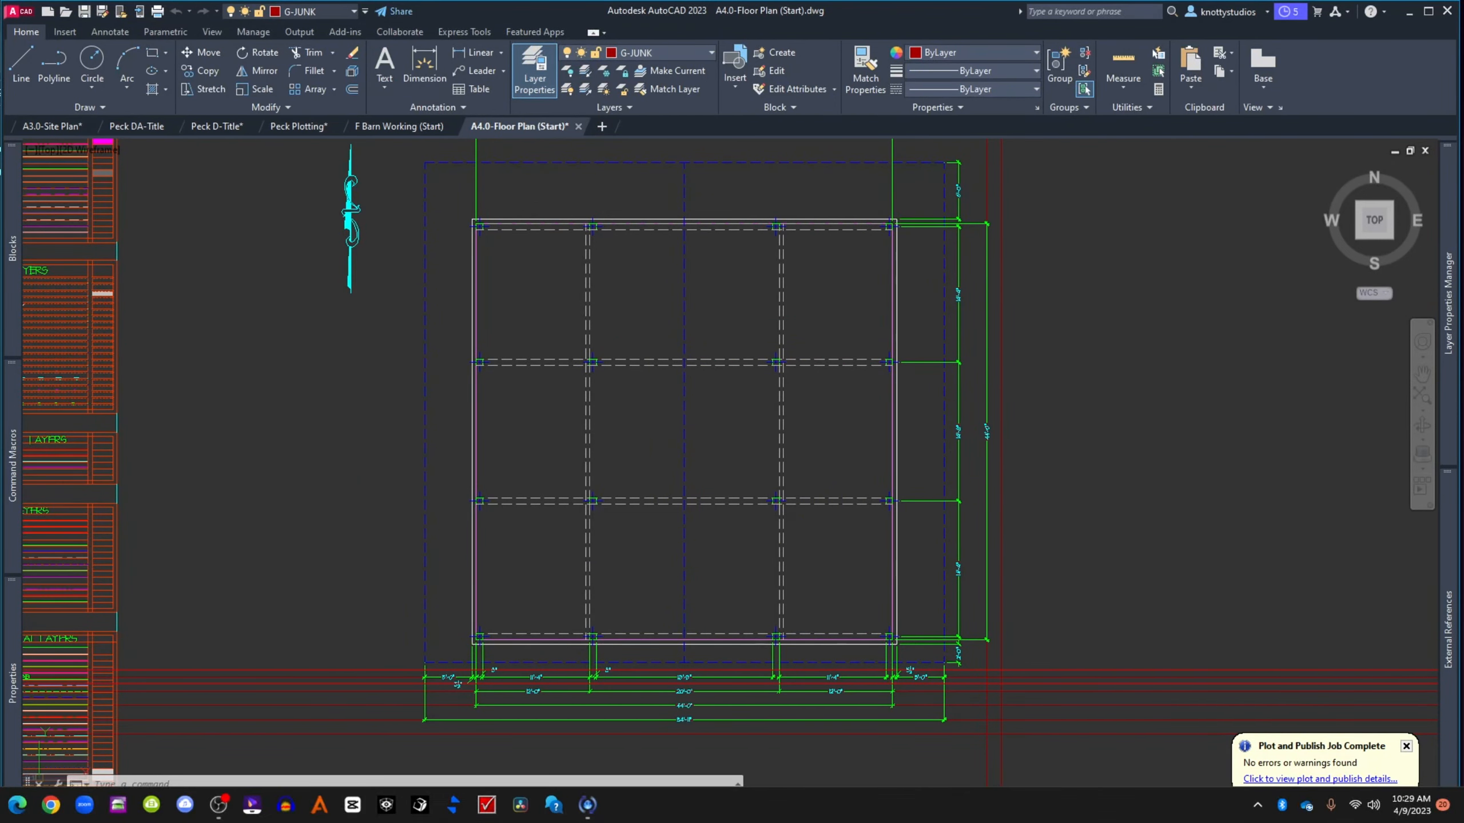
pyautogui.hotkey('alt', 'Tab')
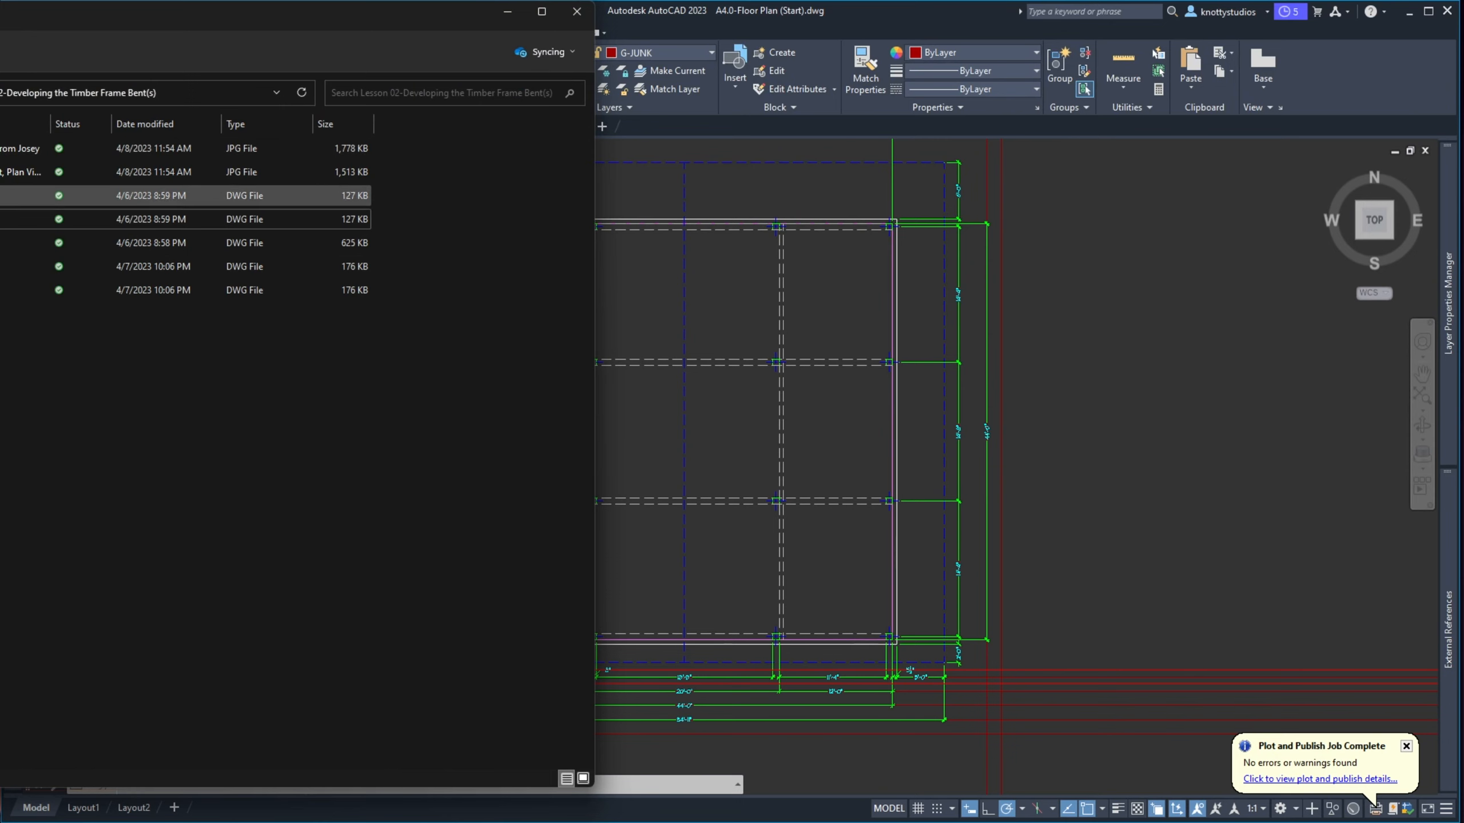
pyautogui.doubleClick(12, 172)
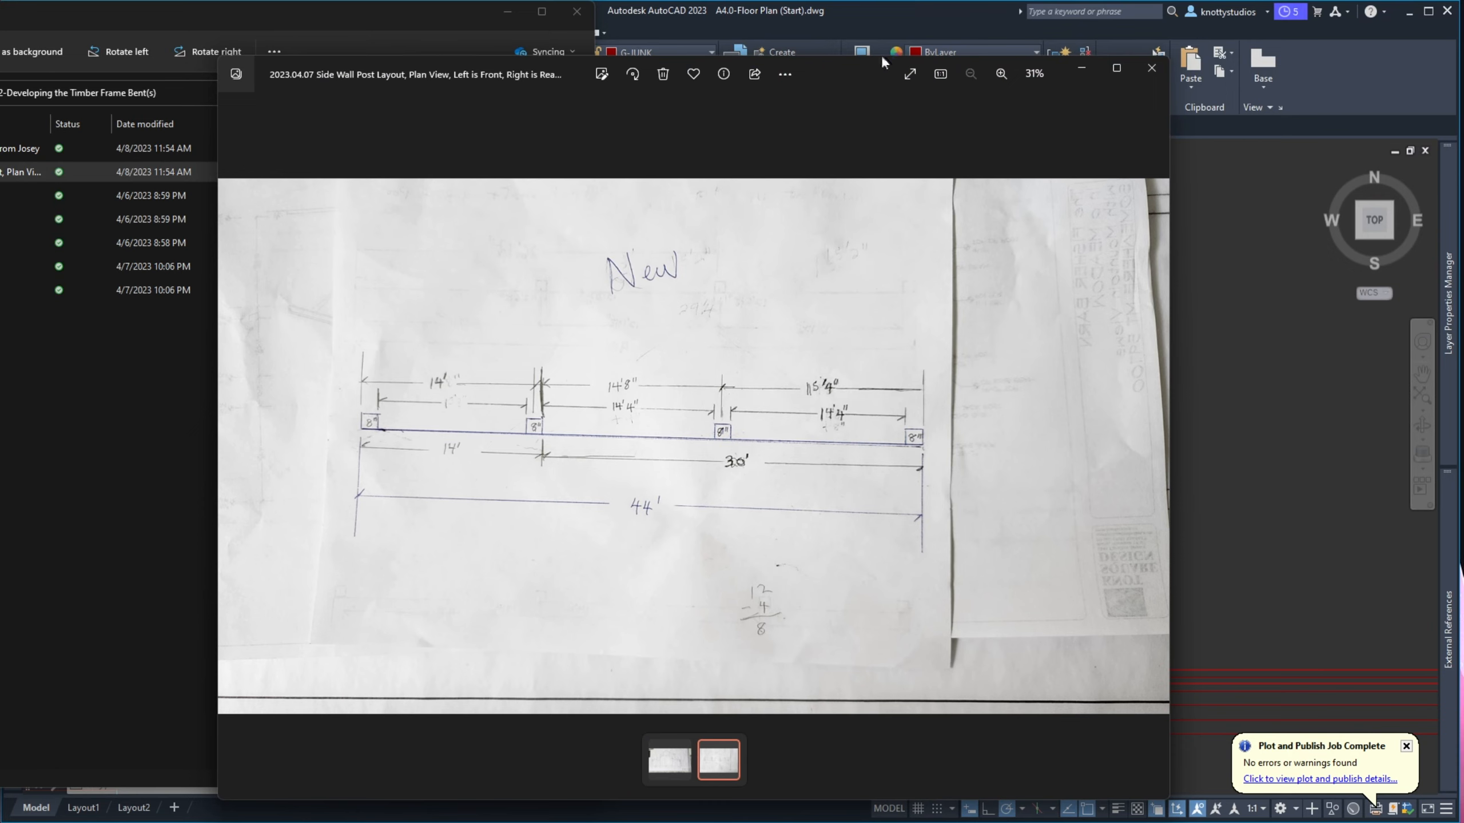
pyautogui.moveTo(851, 69); pyautogui.dragTo(814, 68)
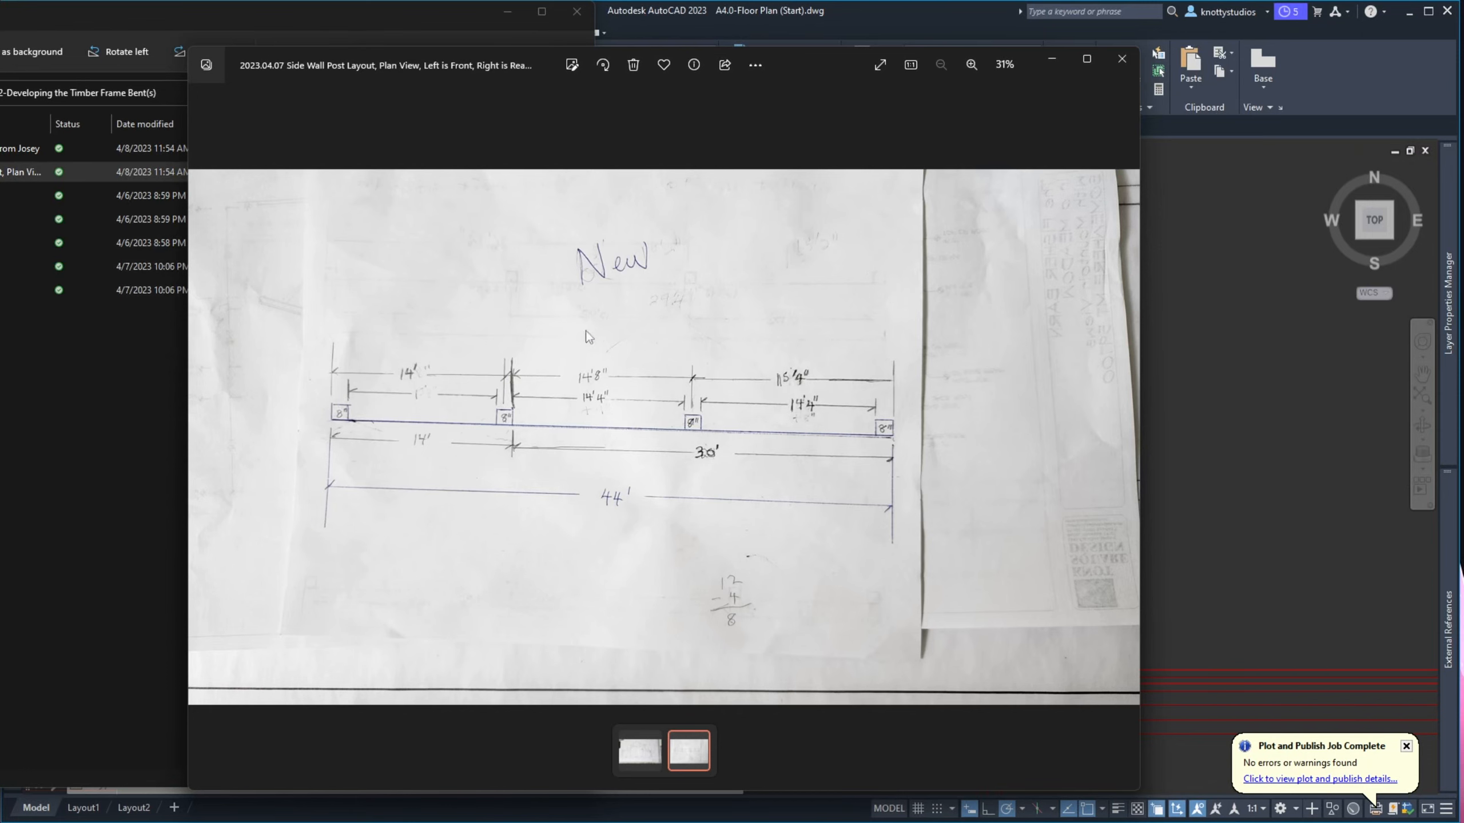
pyautogui.moveTo(793, 61); pyautogui.dragTo(0, 61)
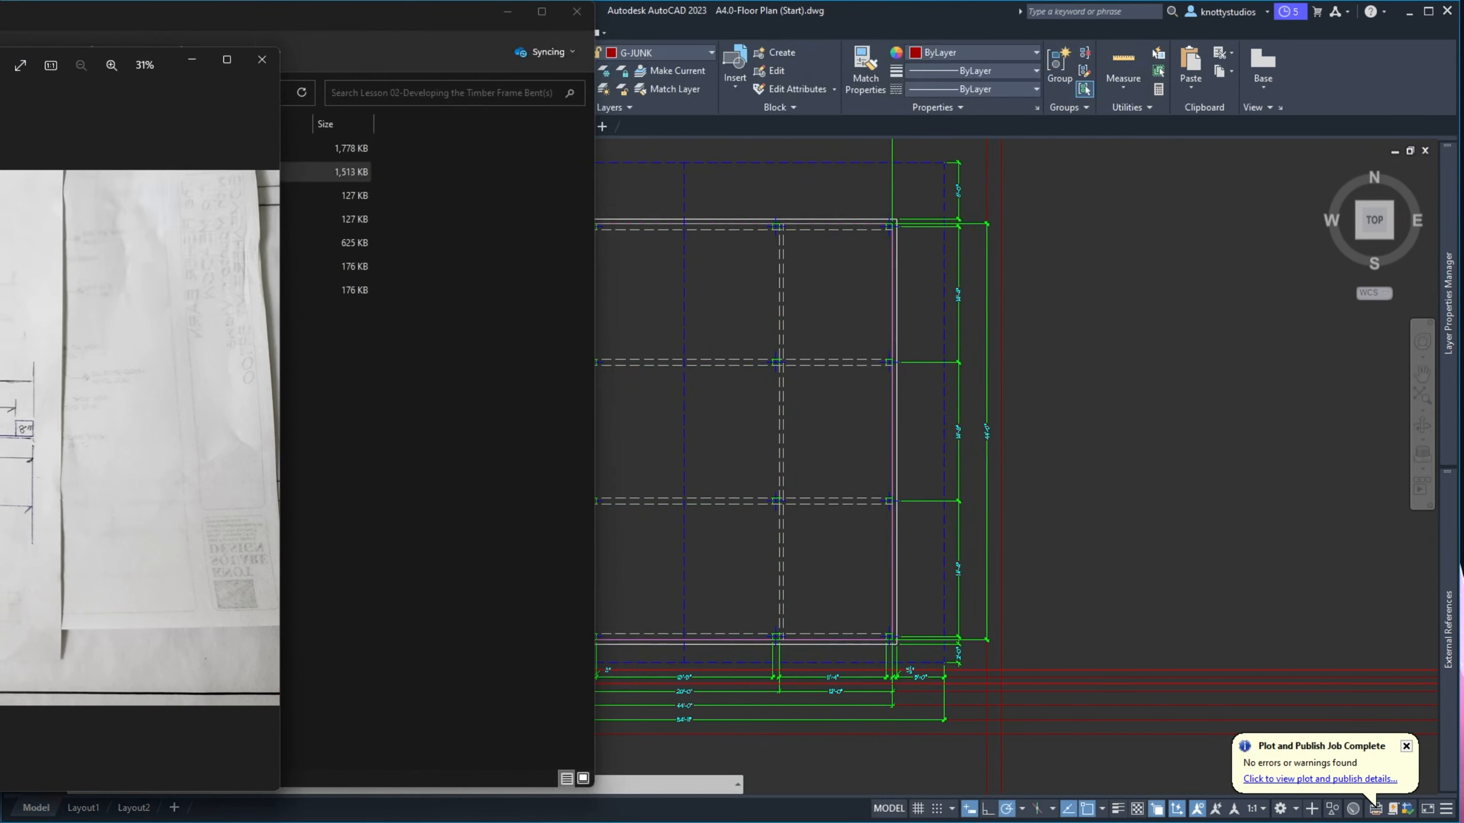
pyautogui.click(729, 23)
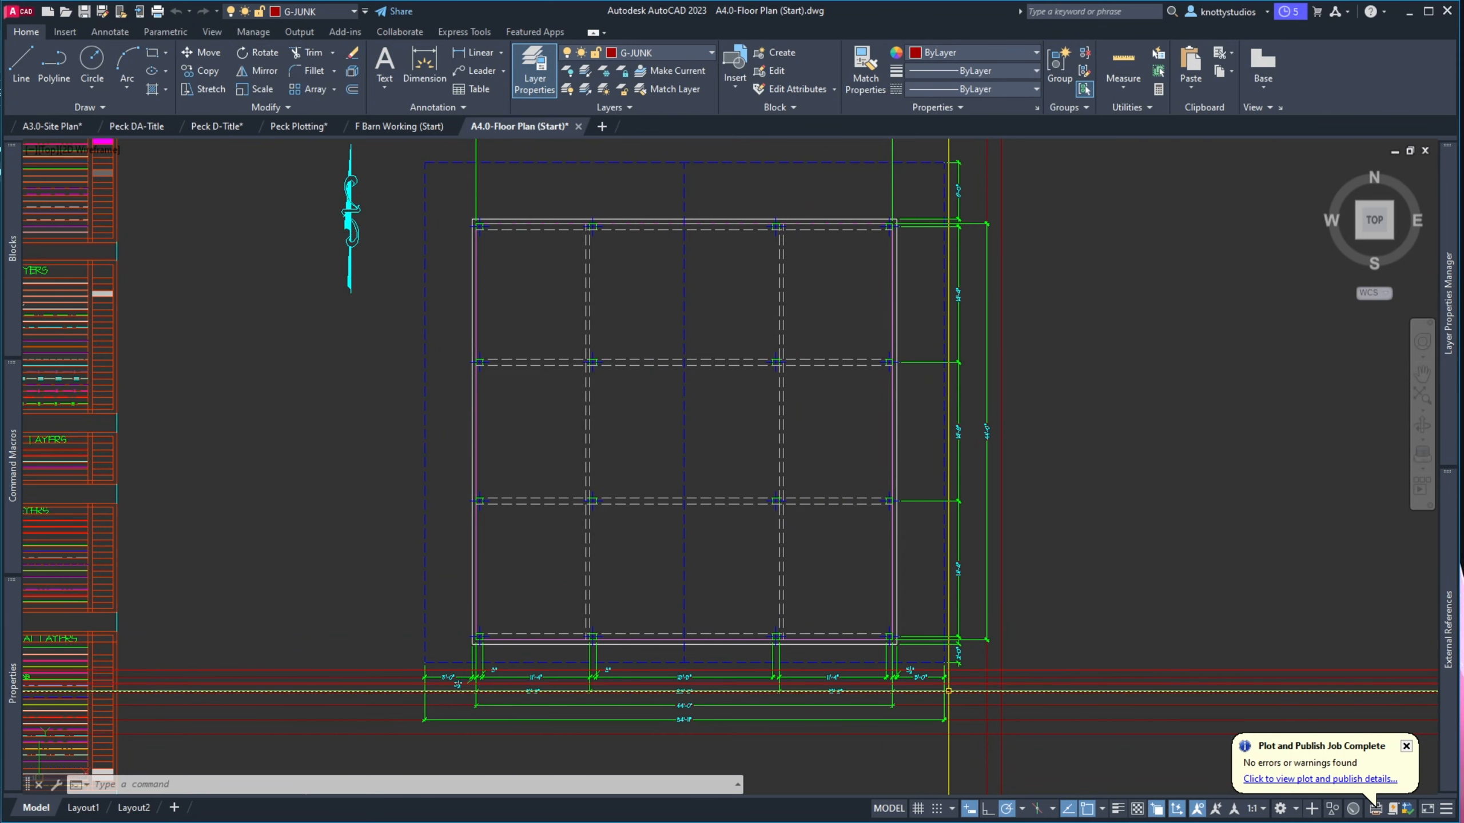
# Examine the posts and the dimension strings along the lower wall of the floor plan
pyautogui.scroll(6, 944, 684)
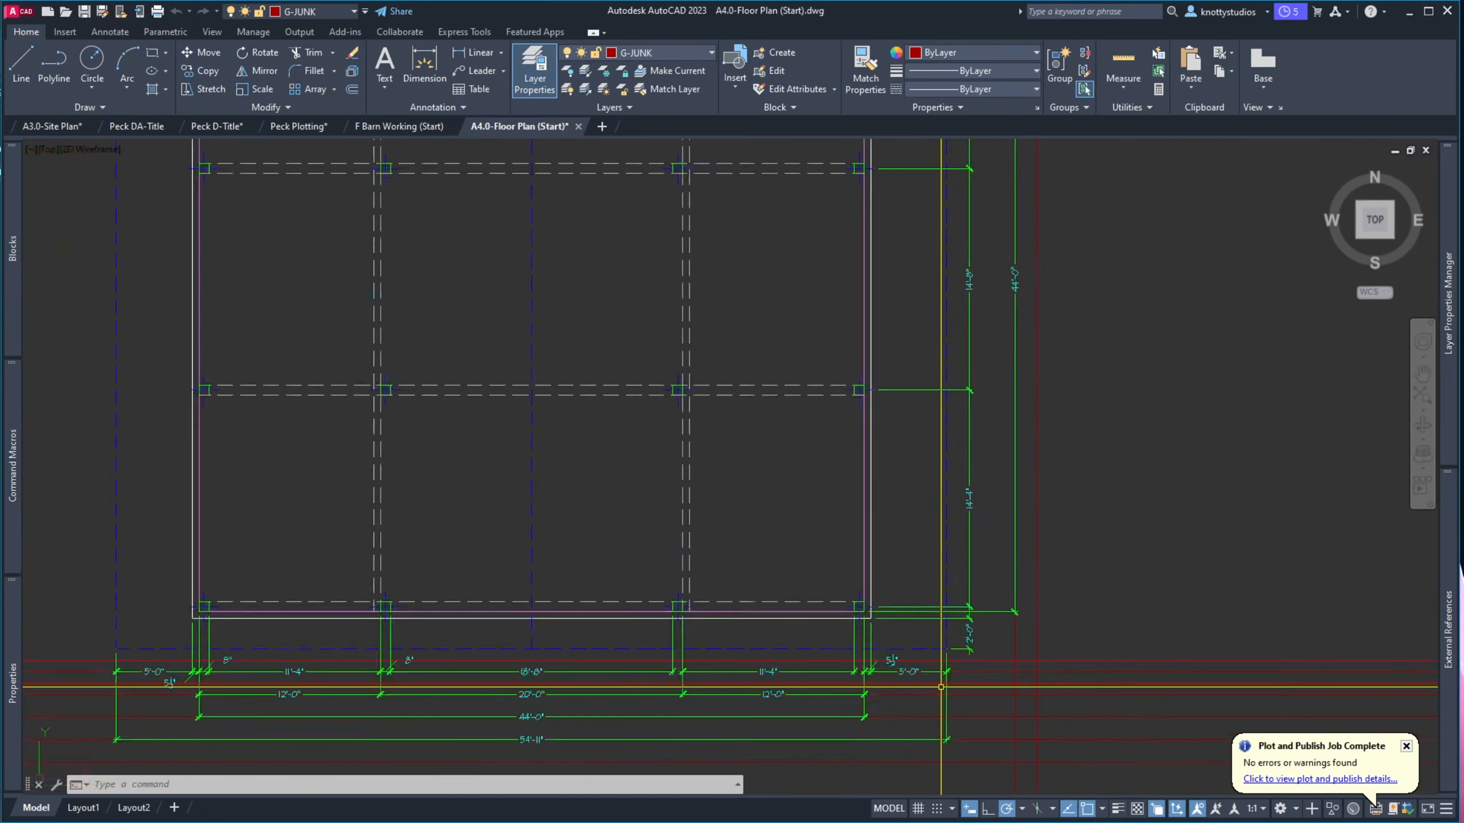
pyautogui.scroll(-8, 333, 531)
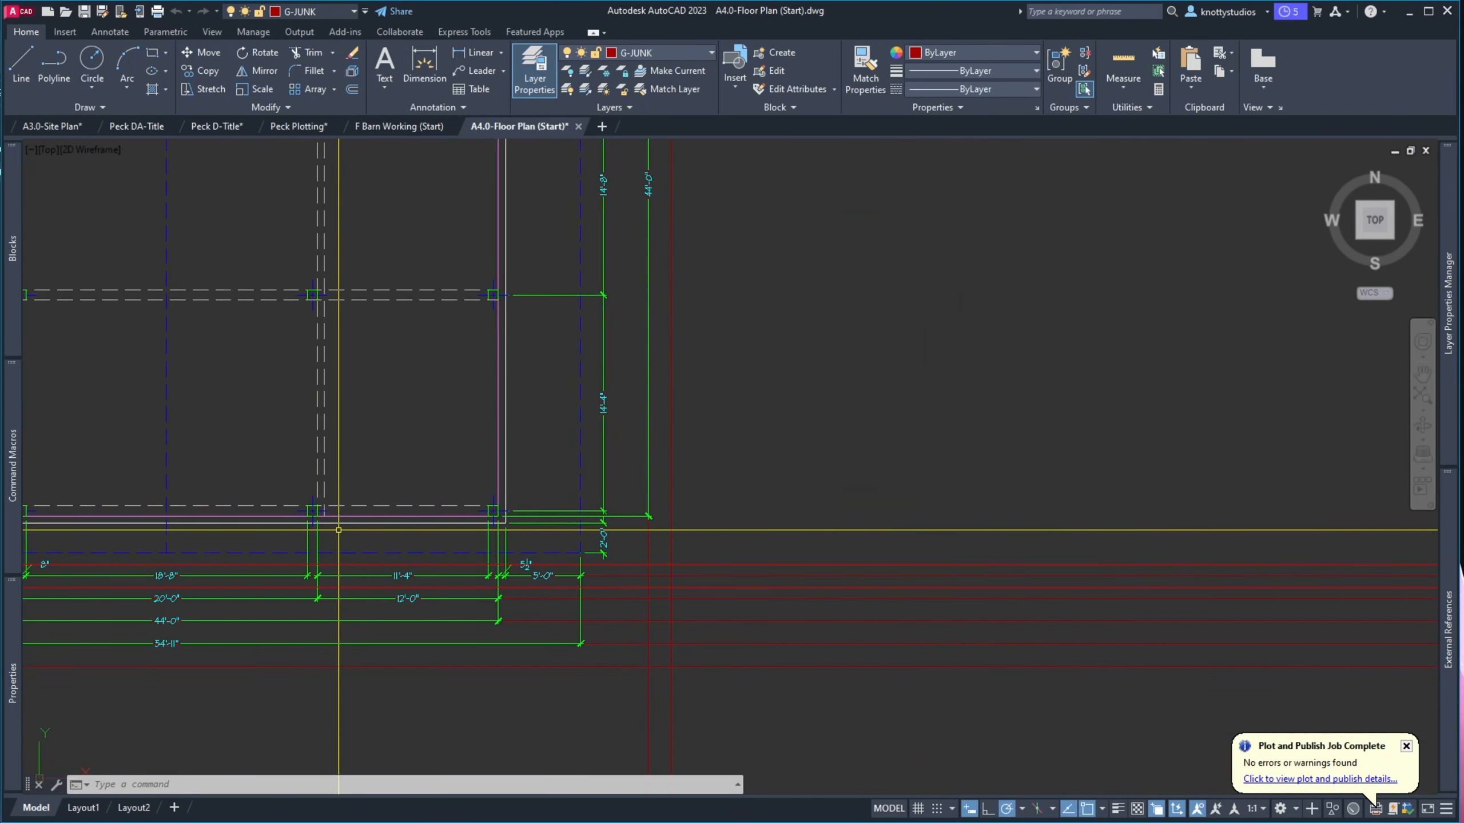
pyautogui.scroll(2, 340, 532)
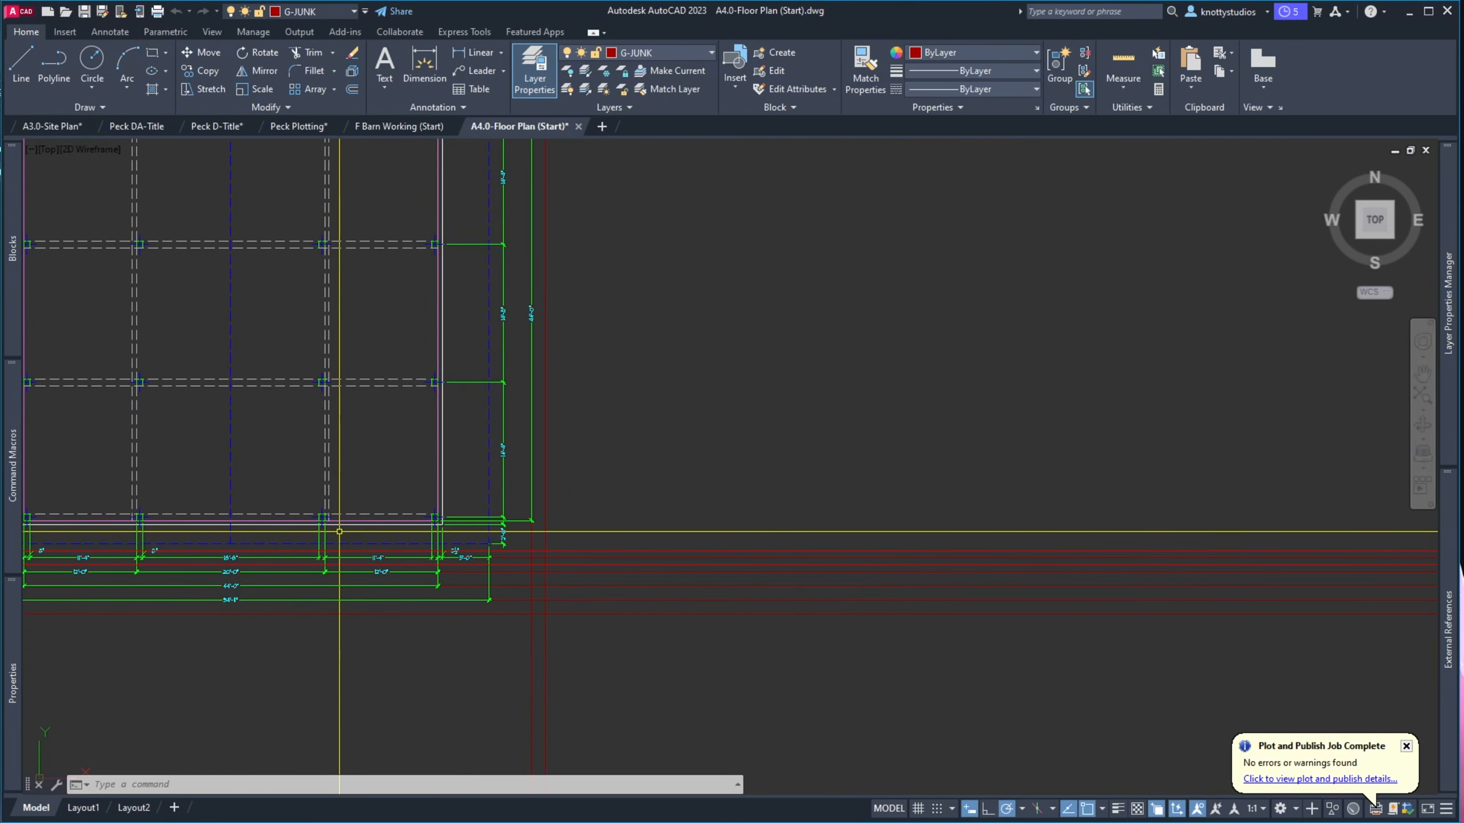
pyautogui.scroll(3, 340, 531)
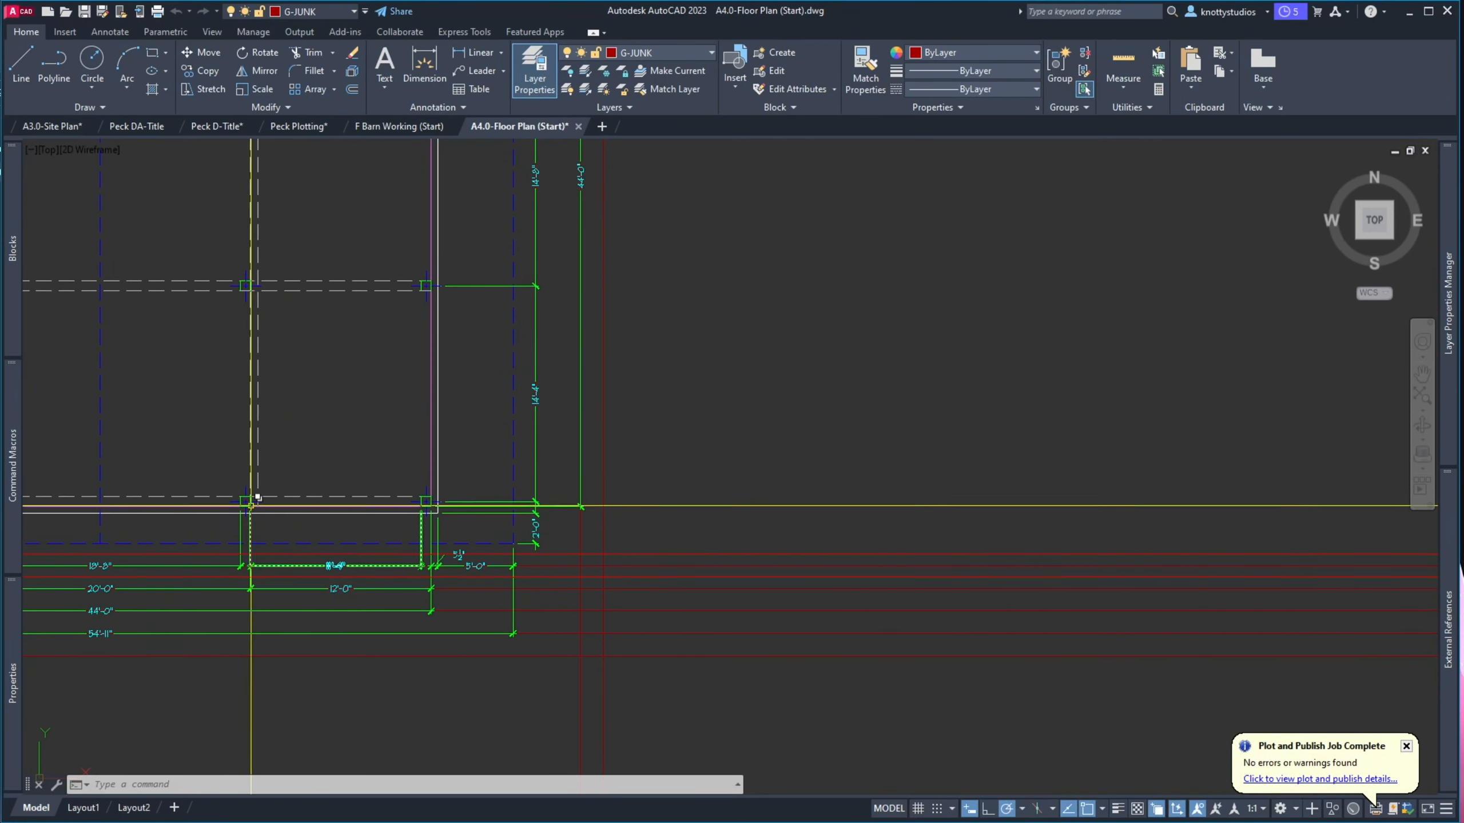
pyautogui.click(247, 500)
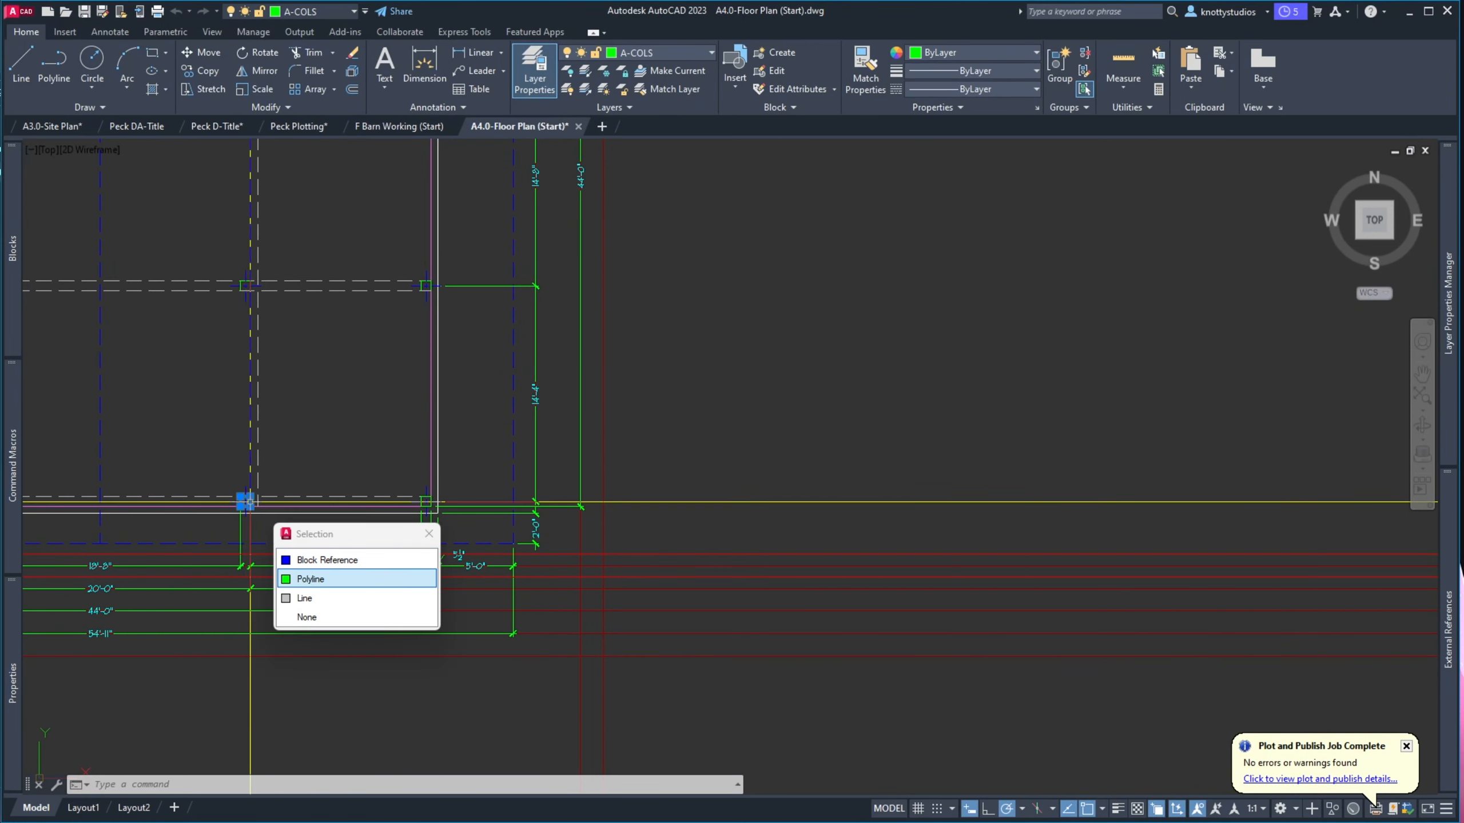
pyautogui.press('Escape')
pyautogui.scroll(5, 248, 500)
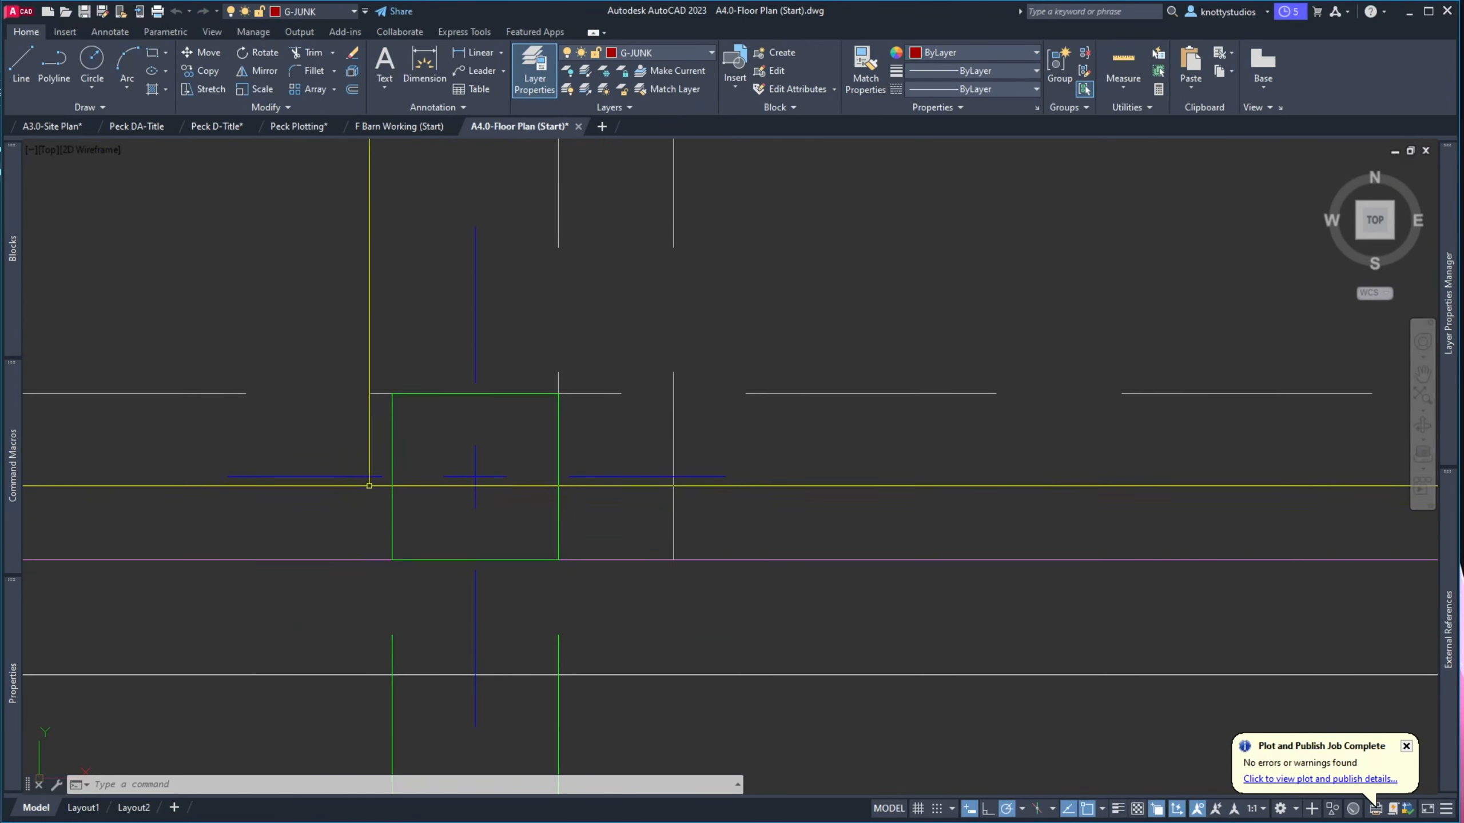
pyautogui.scroll(-5, 447, 523)
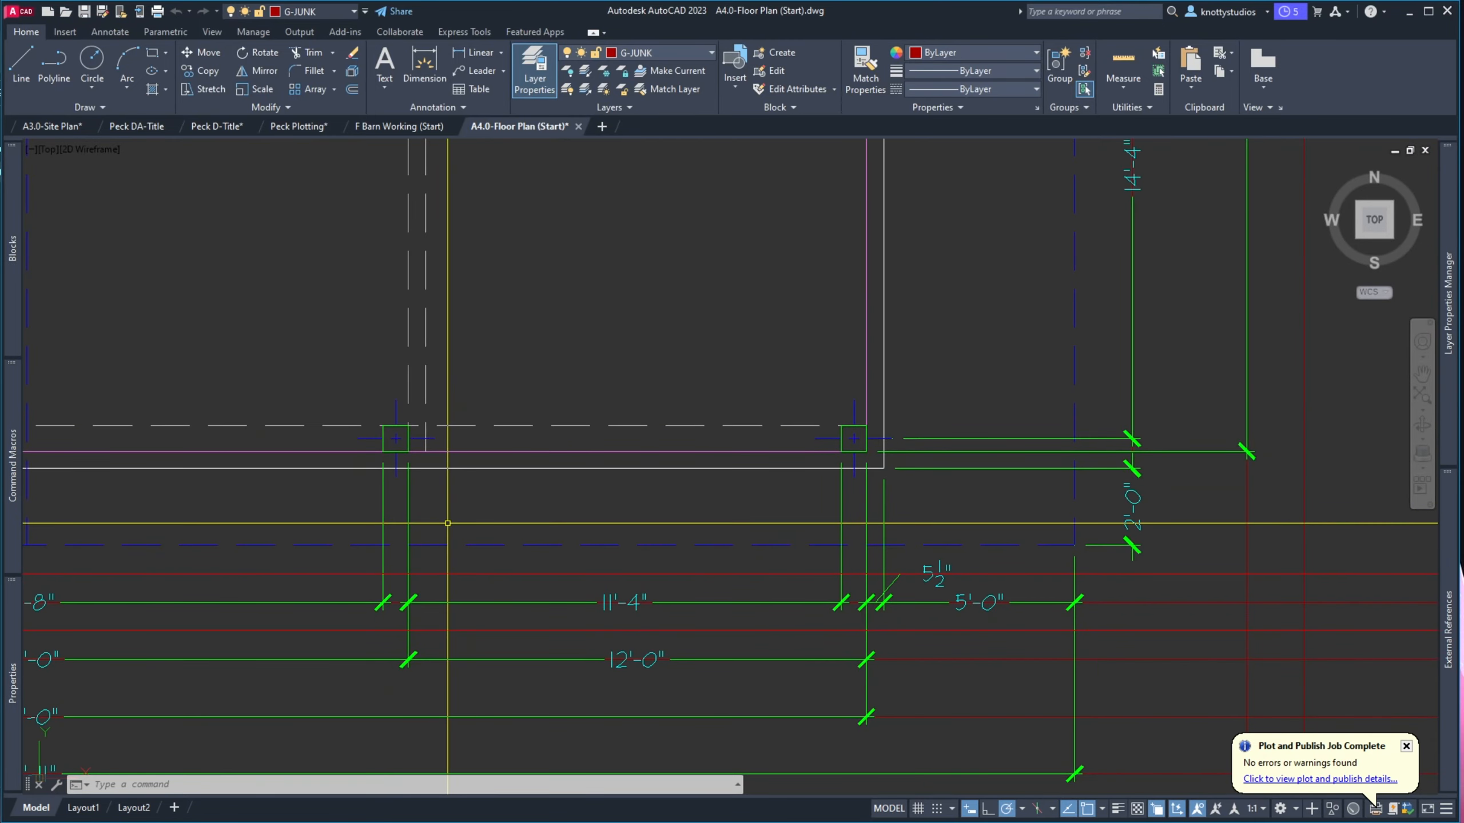
pyautogui.scroll(-8, 448, 523)
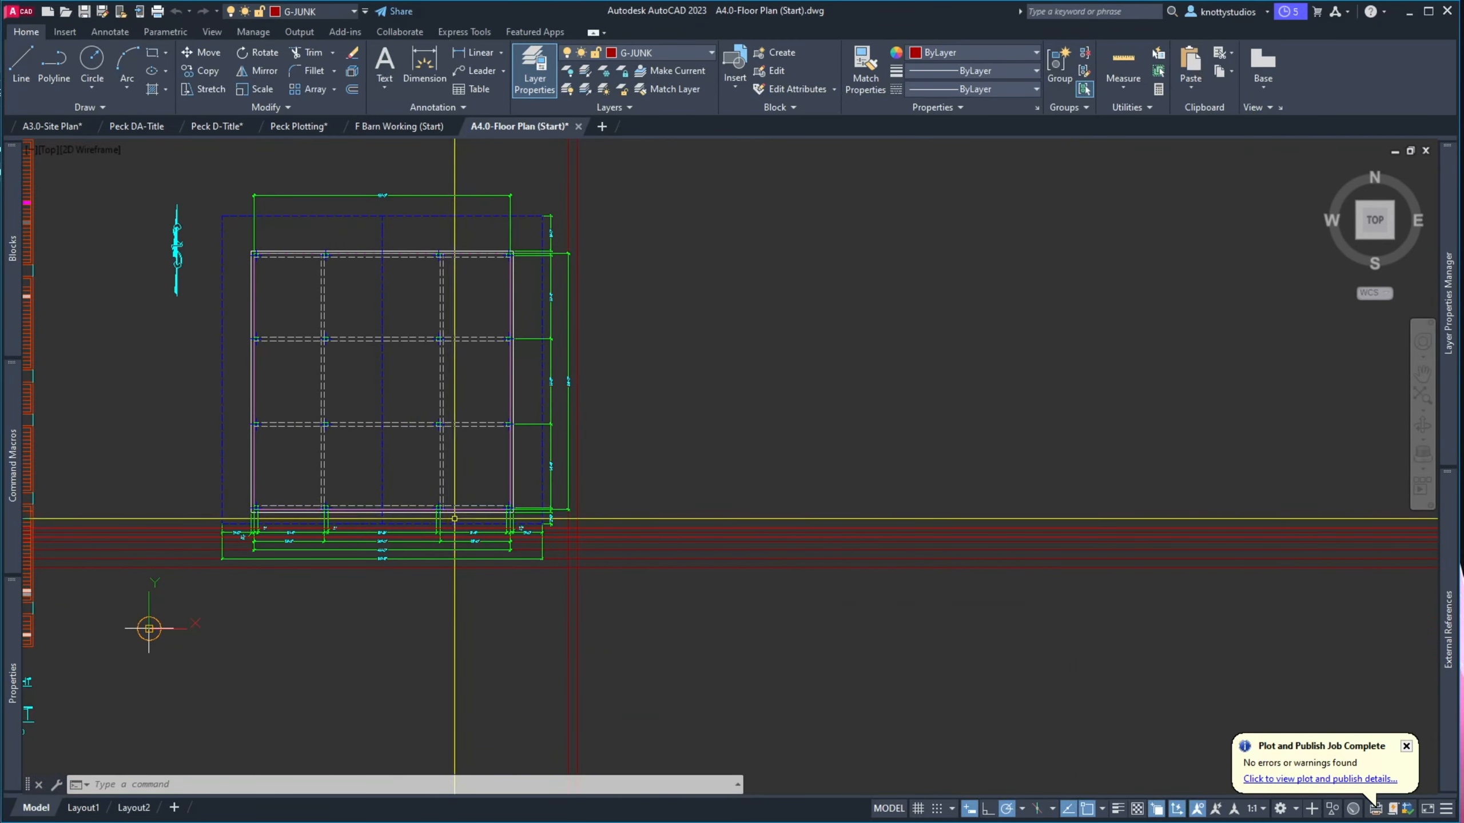
pyautogui.scroll(2, 455, 522)
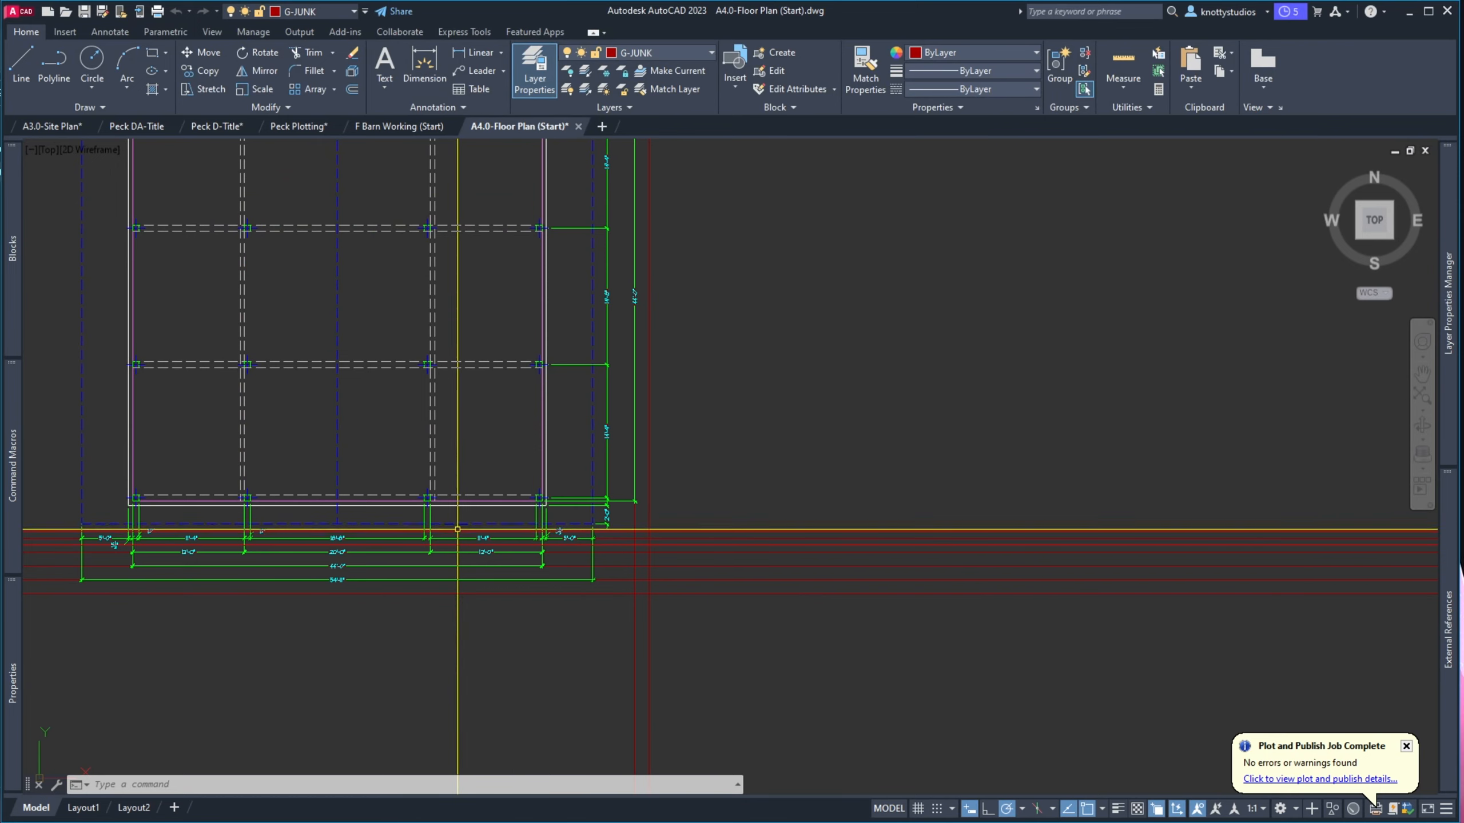
pyautogui.scroll(-2, 460, 598)
pyautogui.scroll(5, 466, 600)
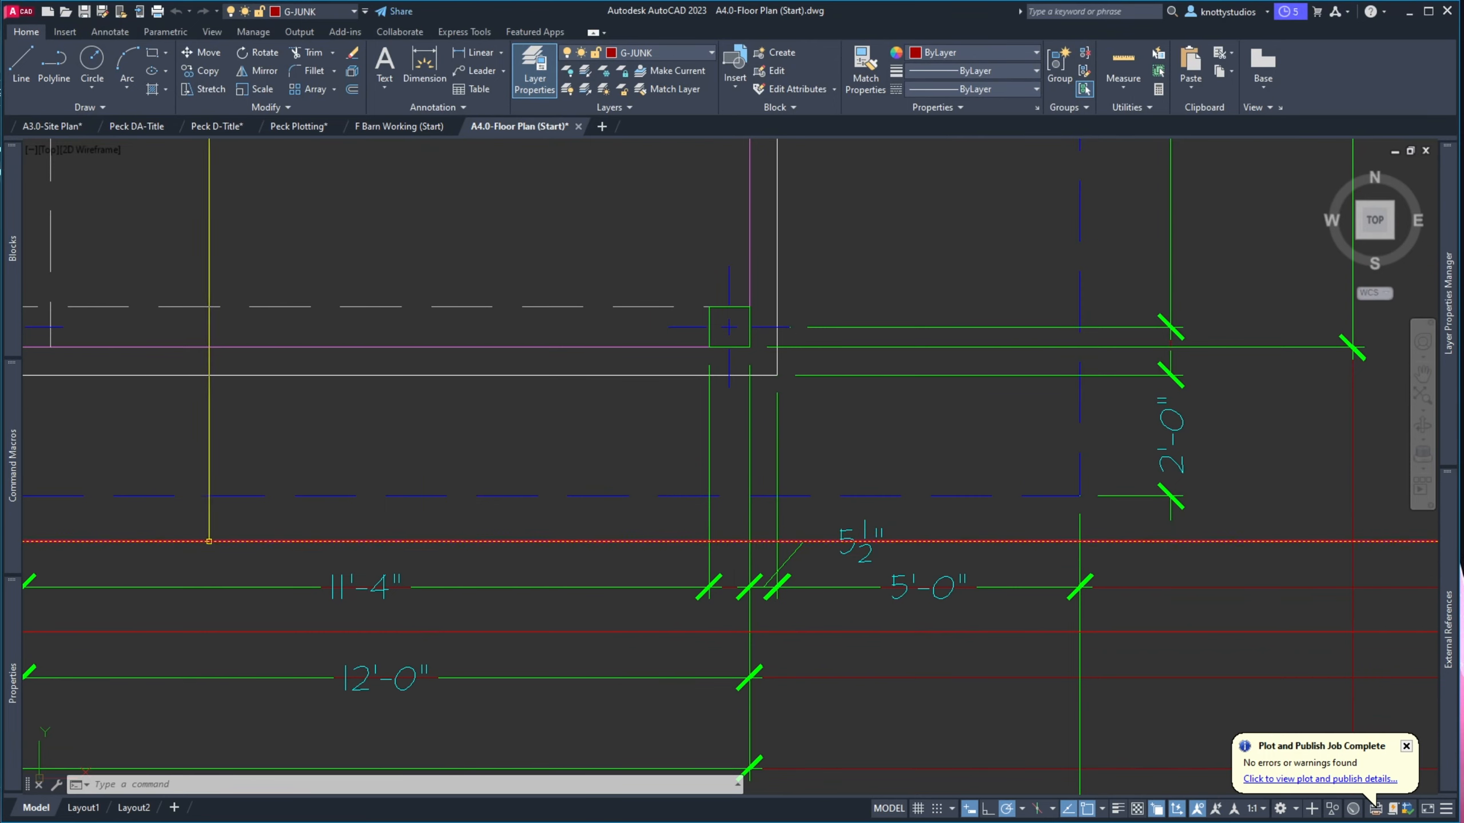
pyautogui.scroll(-6, 372, 589)
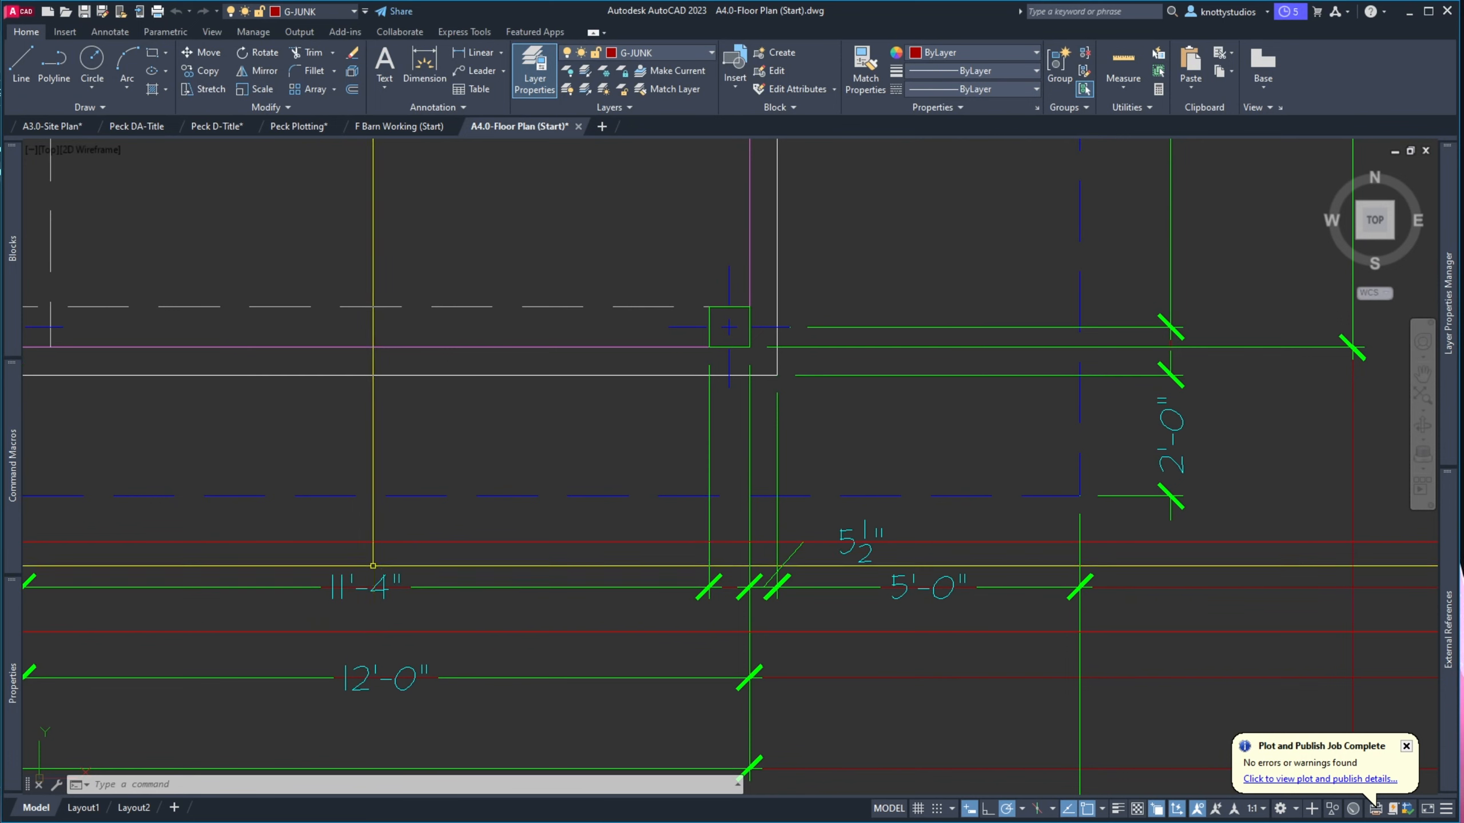
pyautogui.scroll(-3, 369, 580)
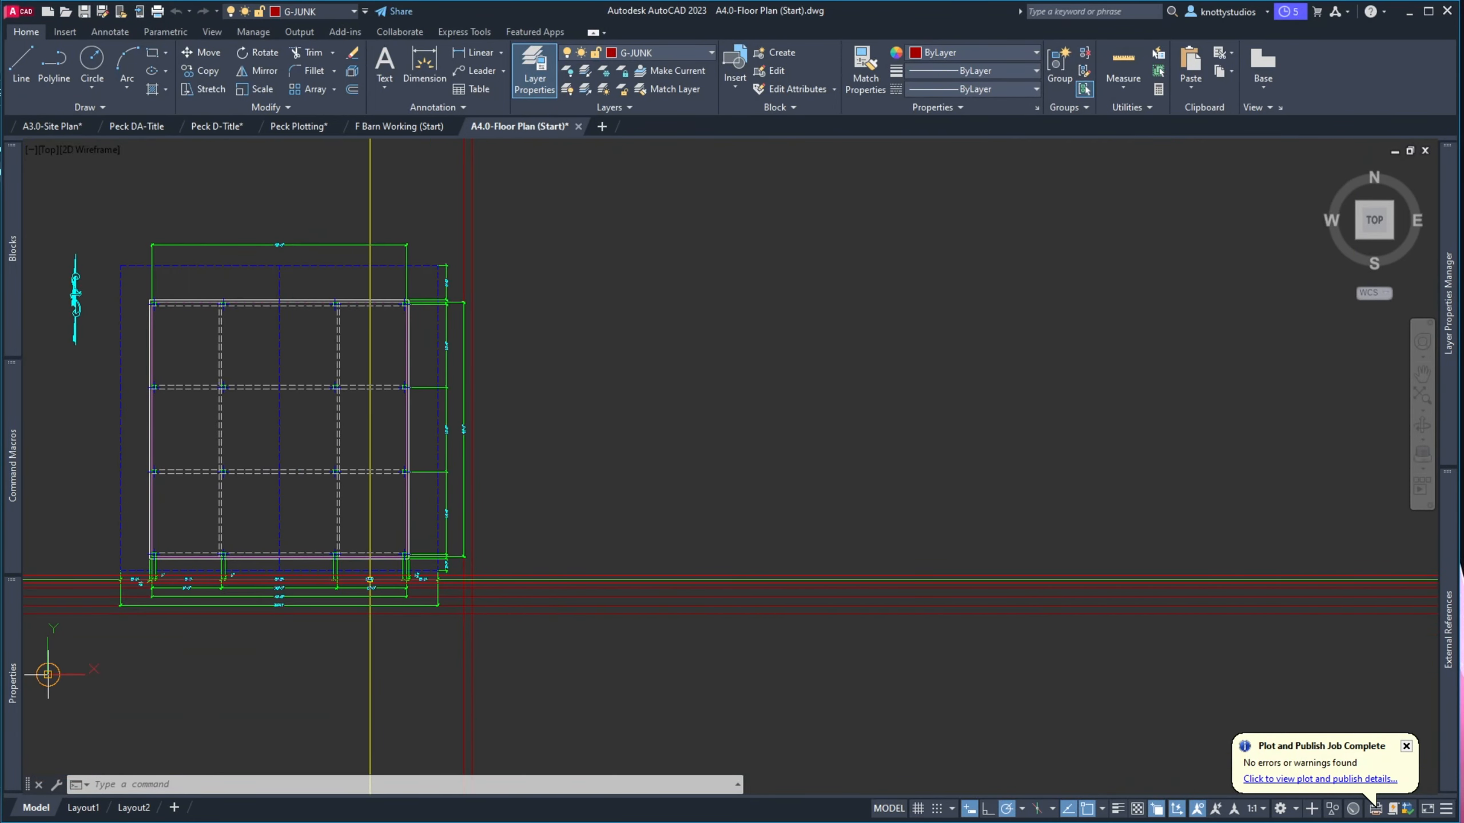
# Stretch the right interior post line, with its beams and dimensions, 36 inches to the left over the plan's full height
pyautogui.write('s')
pyautogui.press('Return')
pyautogui.click(353, 629)
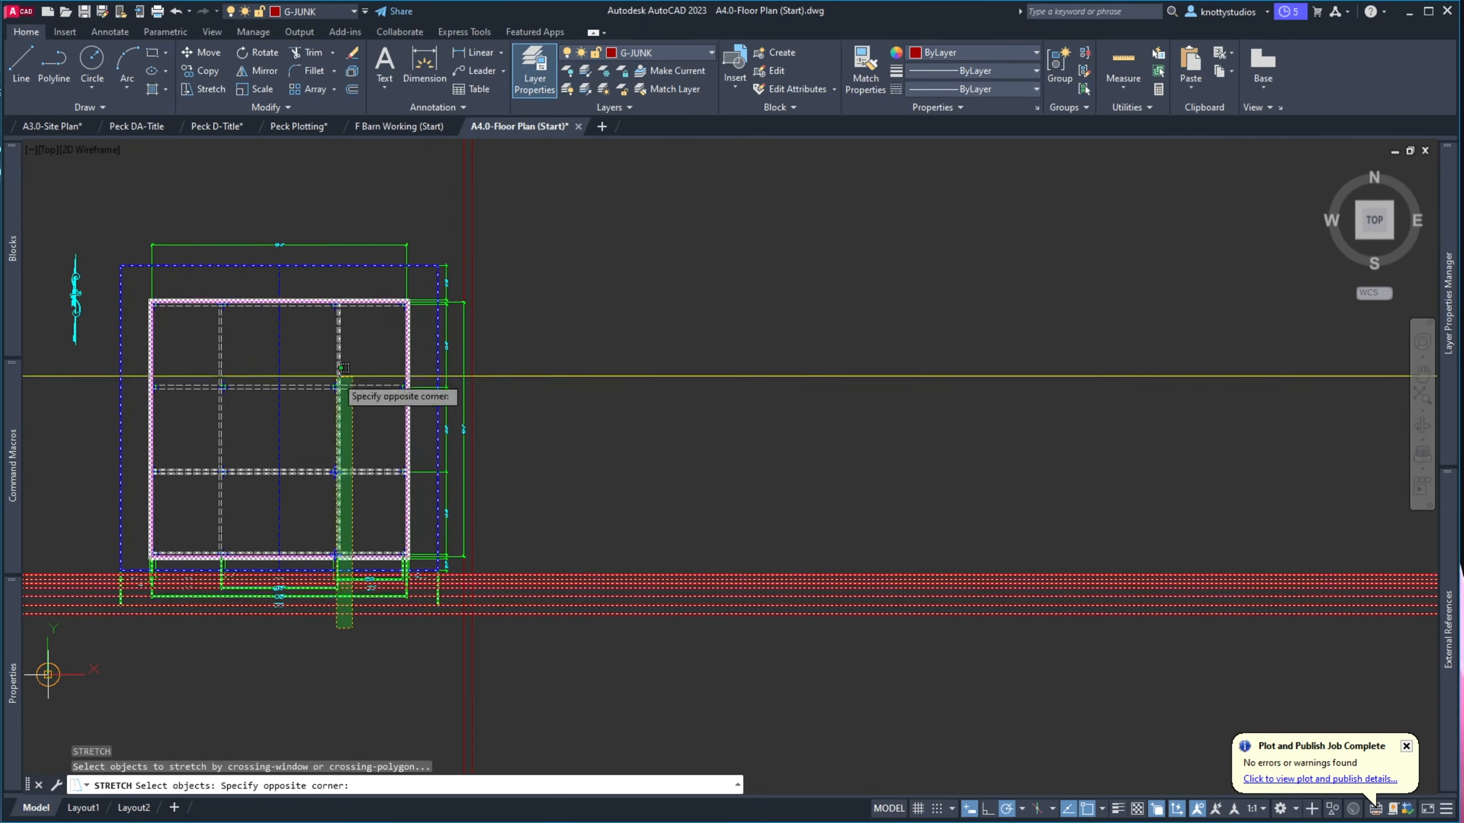
pyautogui.click(328, 264)
pyautogui.press('Return')
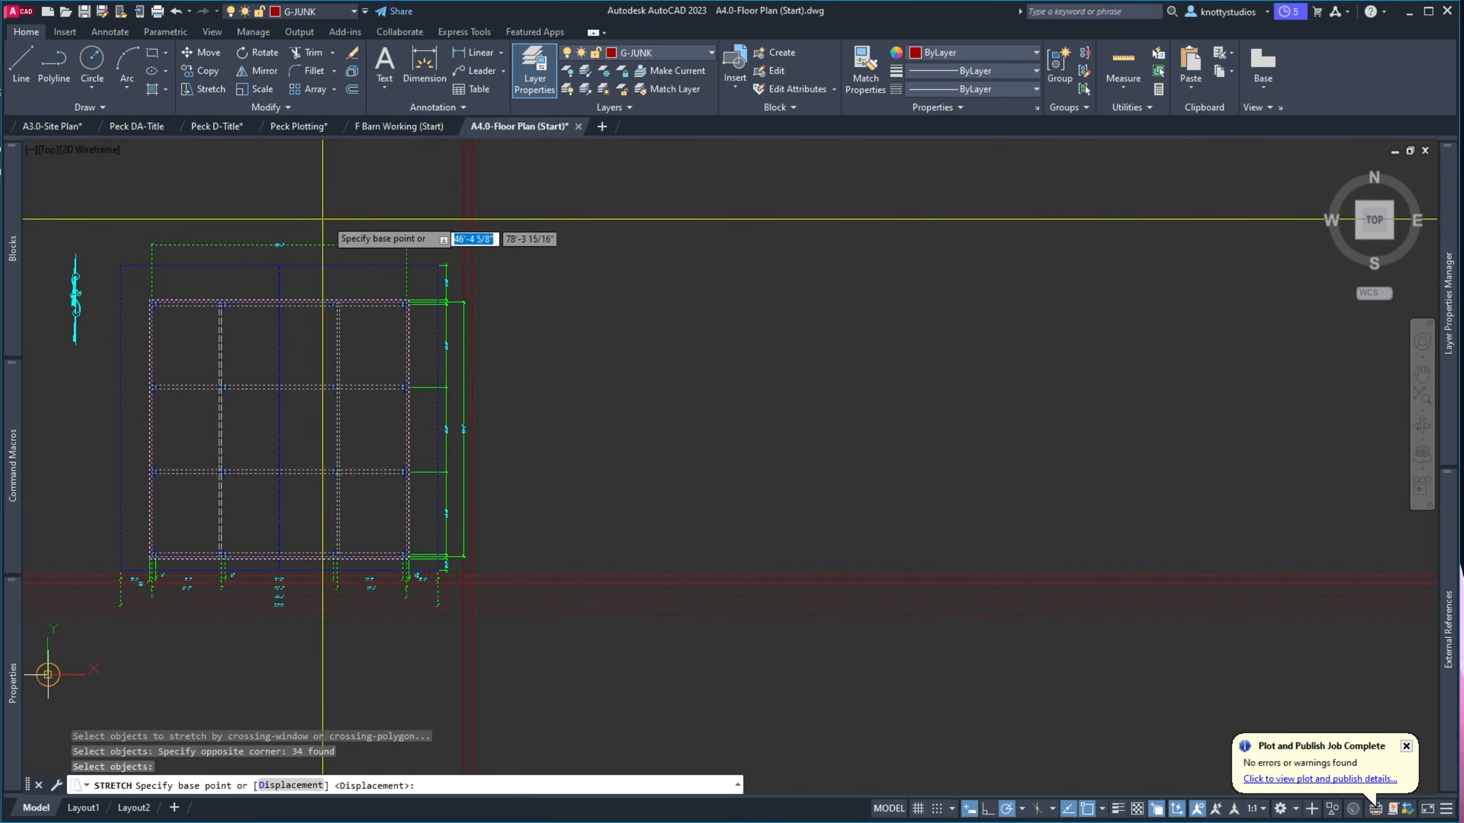
pyautogui.click(351, 202)
pyautogui.write('36')
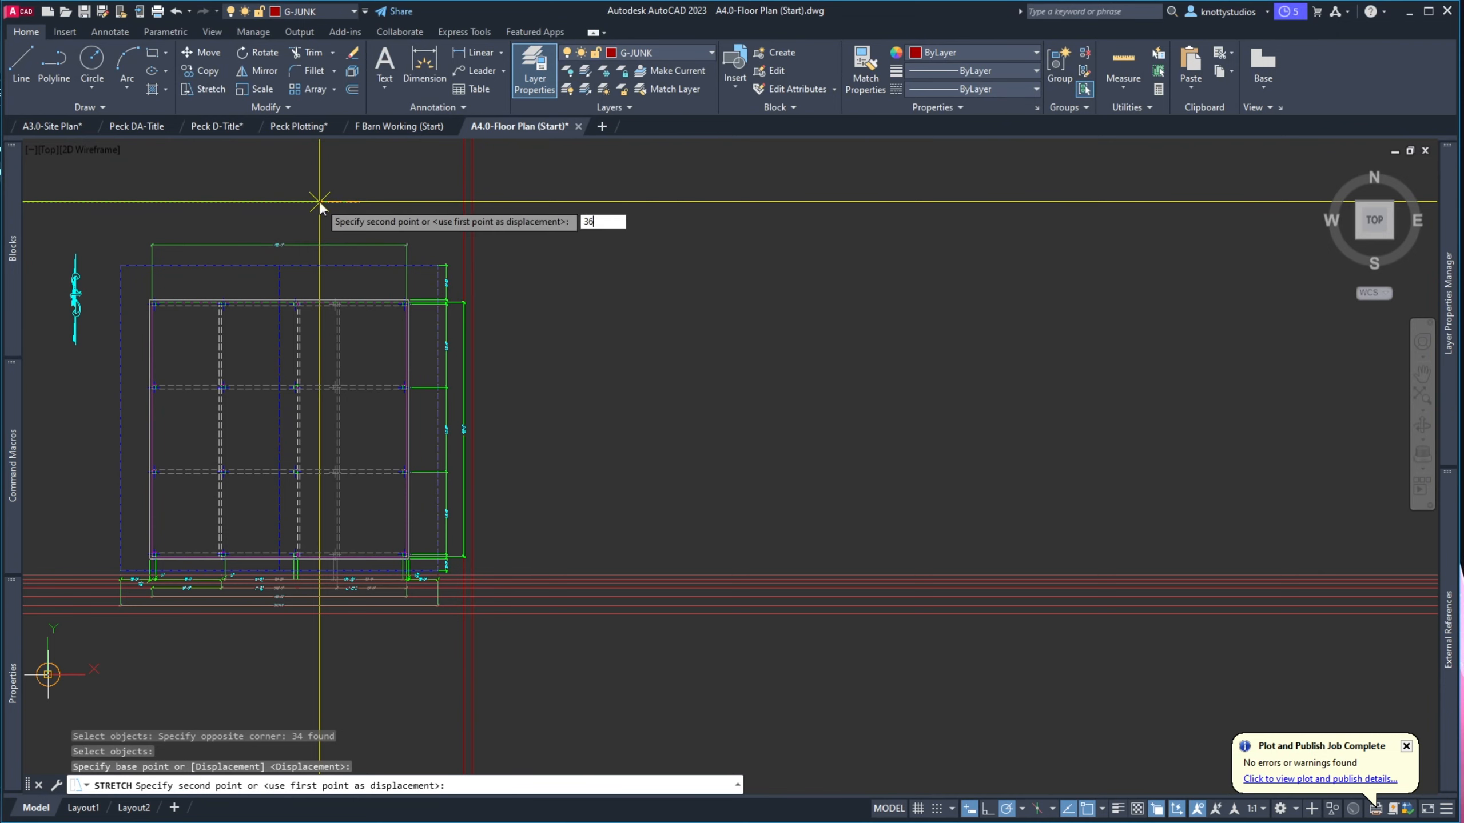
pyautogui.press('Return')
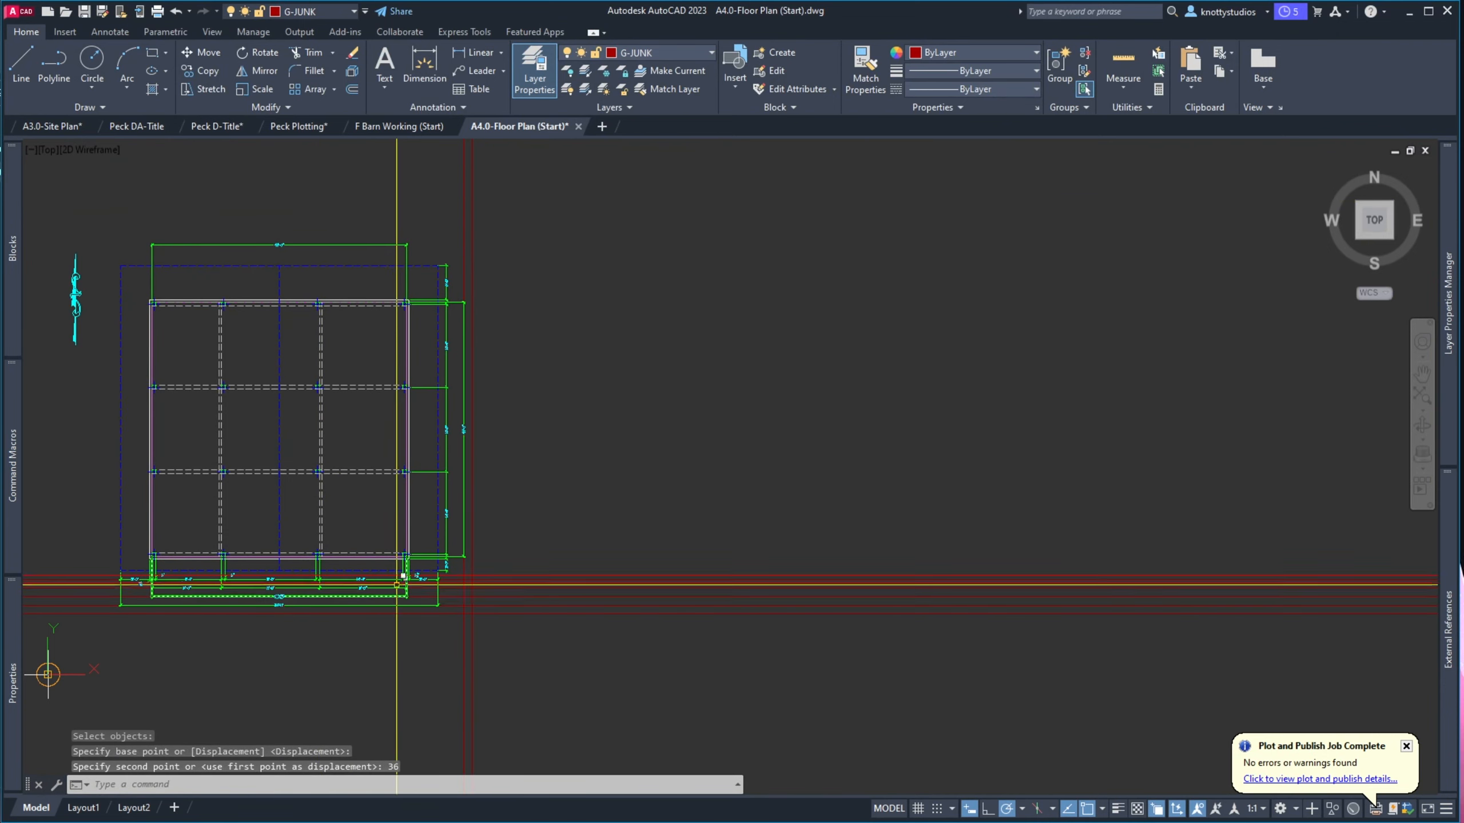
# Stretch the left exterior wall and left interior post line, including their dimensions, 12 inches to the right
pyautogui.scroll(6, 398, 582)
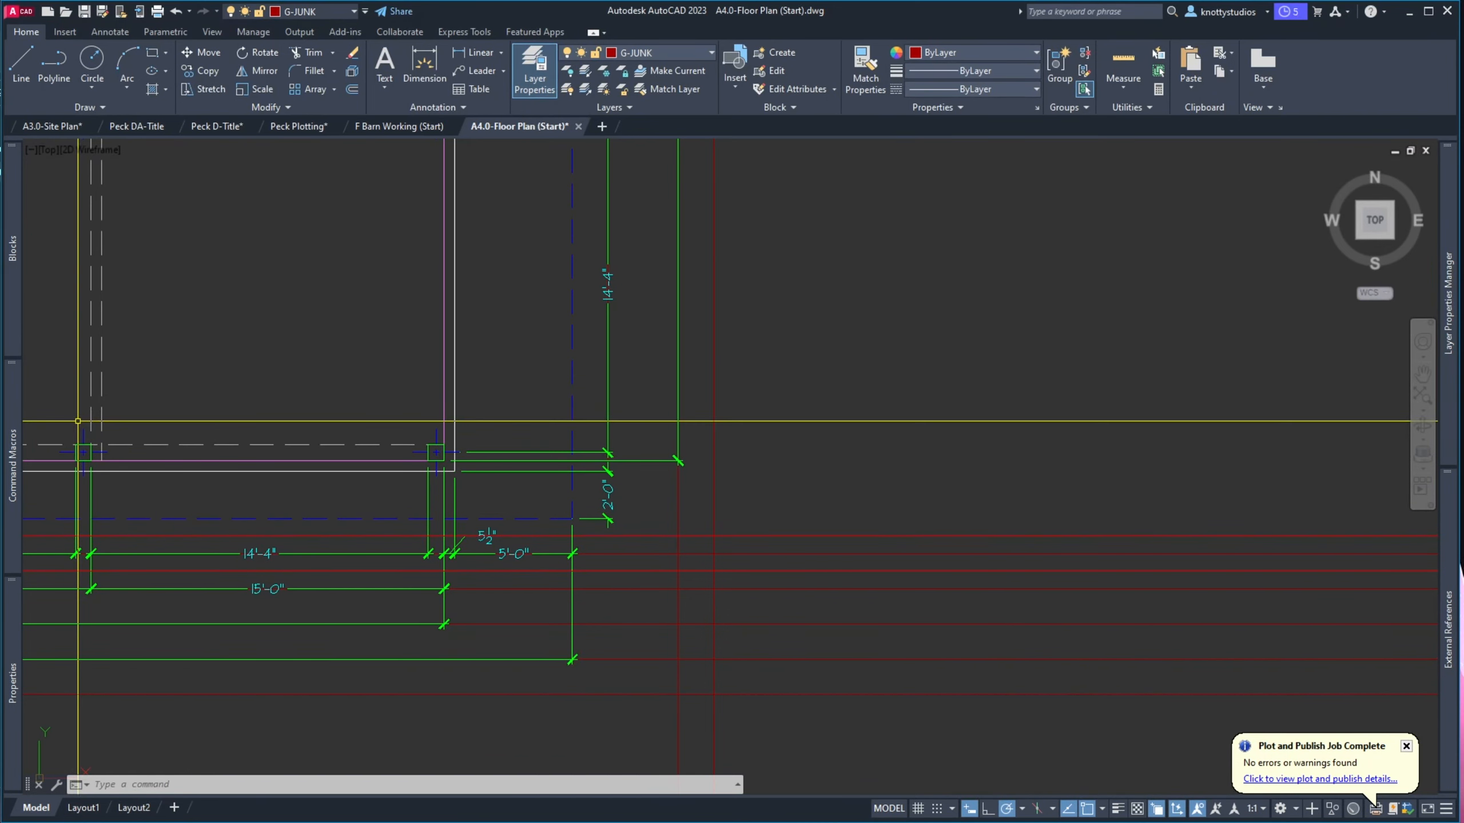
pyautogui.moveTo(1, 76)
pyautogui.mouseDown()
pyautogui.moveTo(380, 81)
pyautogui.moveTo(0, 60)
pyautogui.mouseUp()
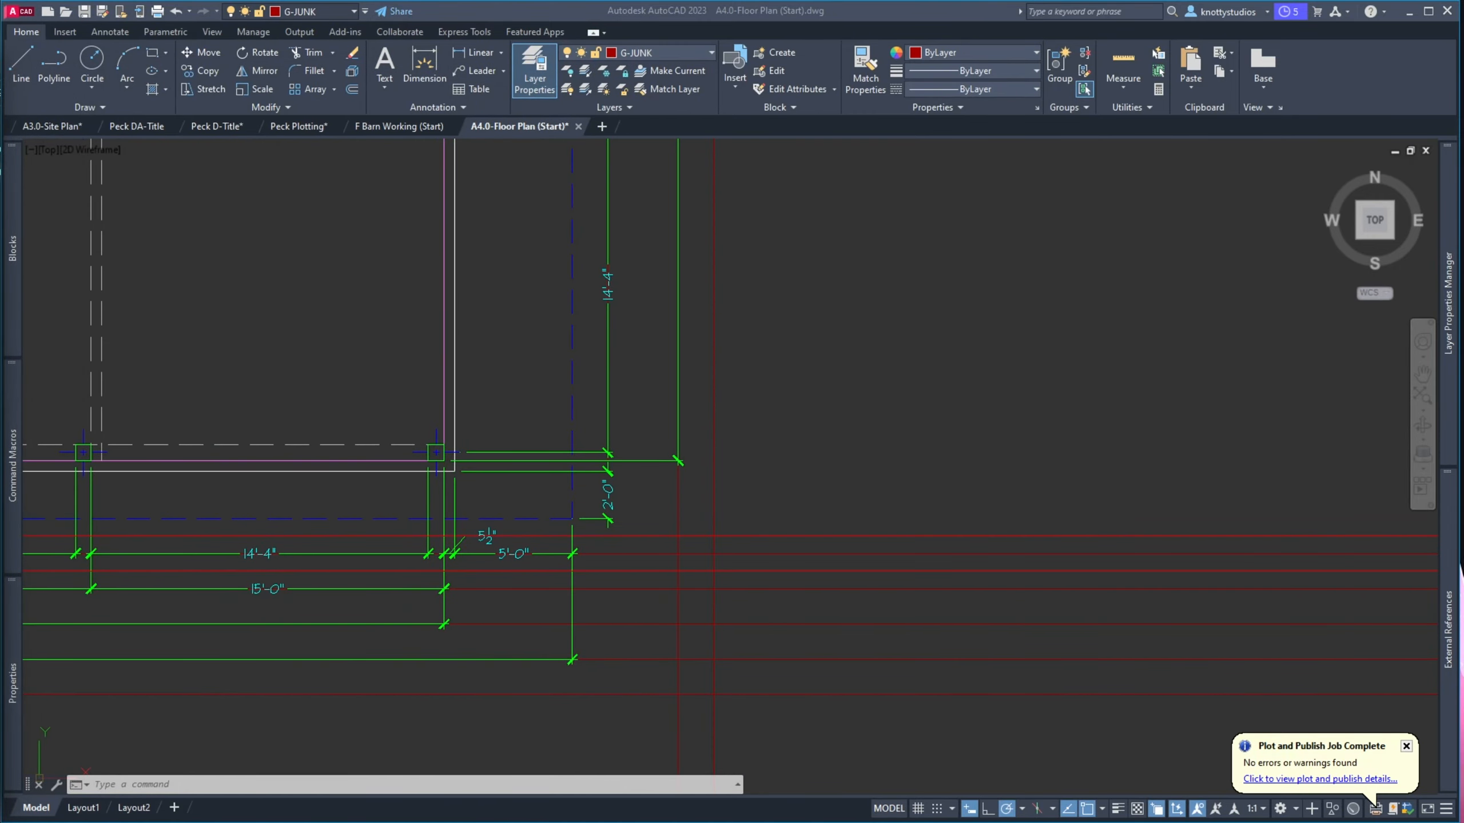
pyautogui.scroll(-4, 323, 407)
pyautogui.scroll(6, 165, 411)
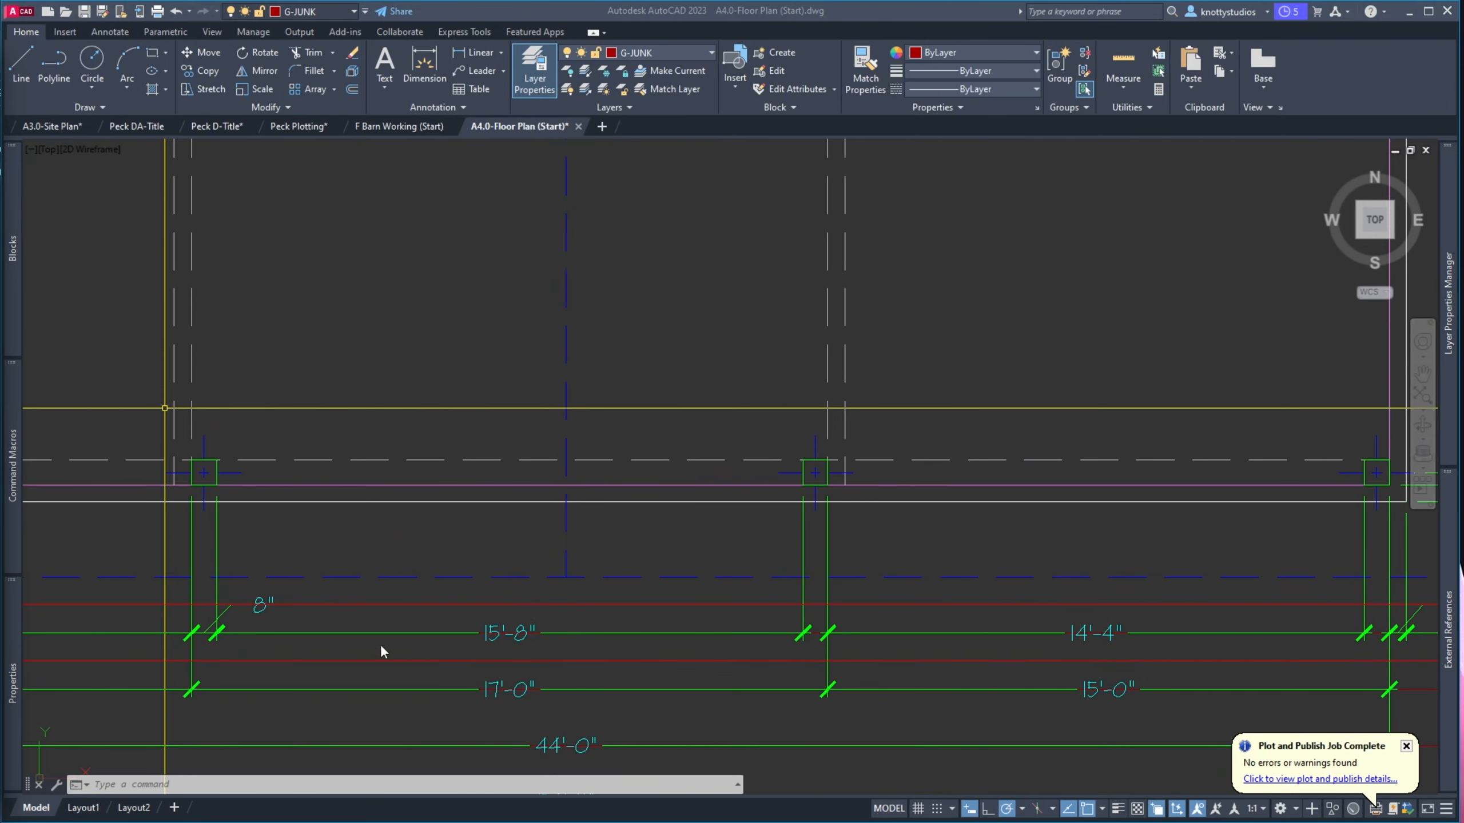
pyautogui.scroll(-8, 220, 663)
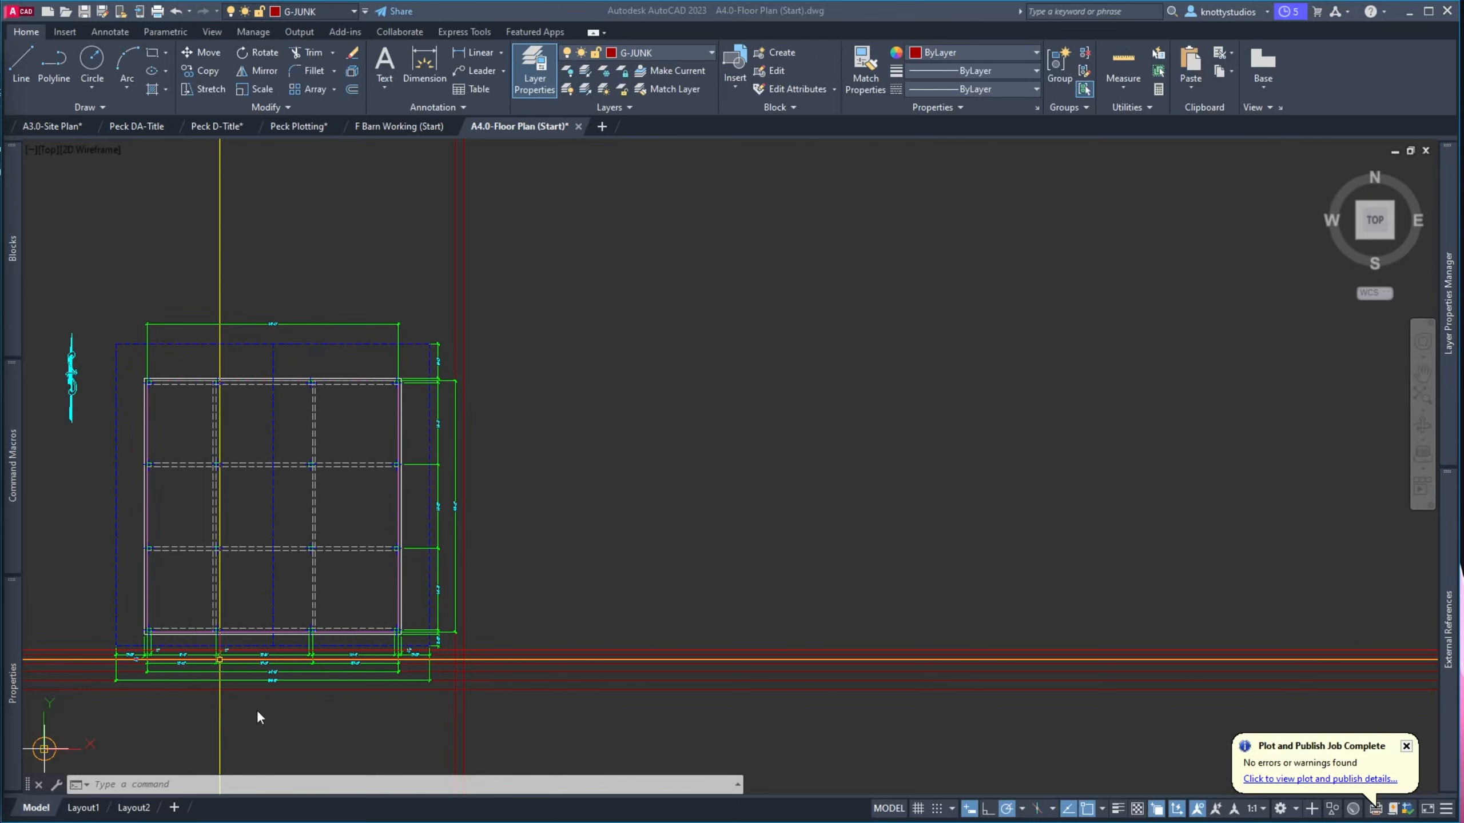
pyautogui.click(235, 700)
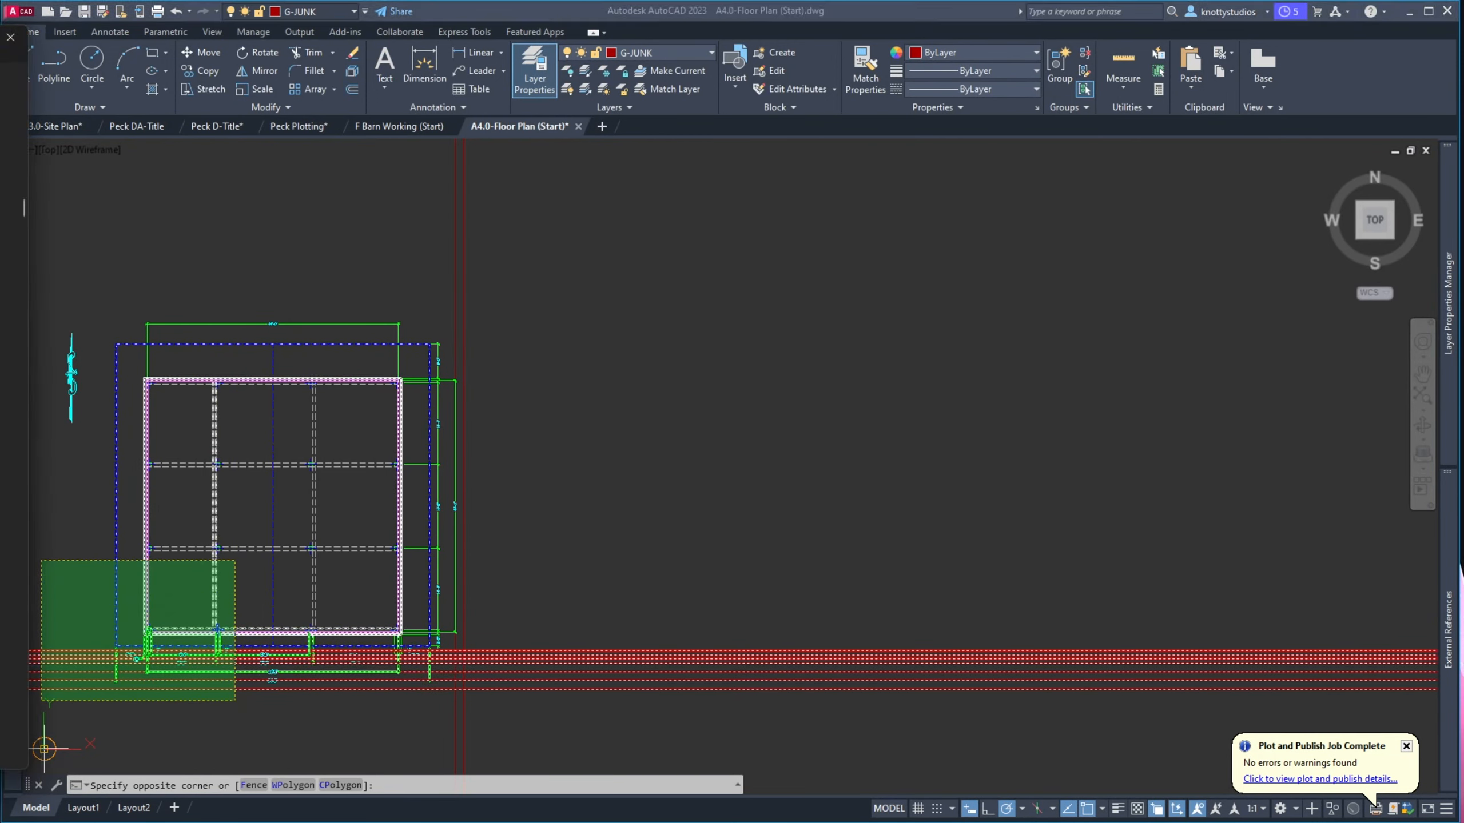
pyautogui.click(12, 38)
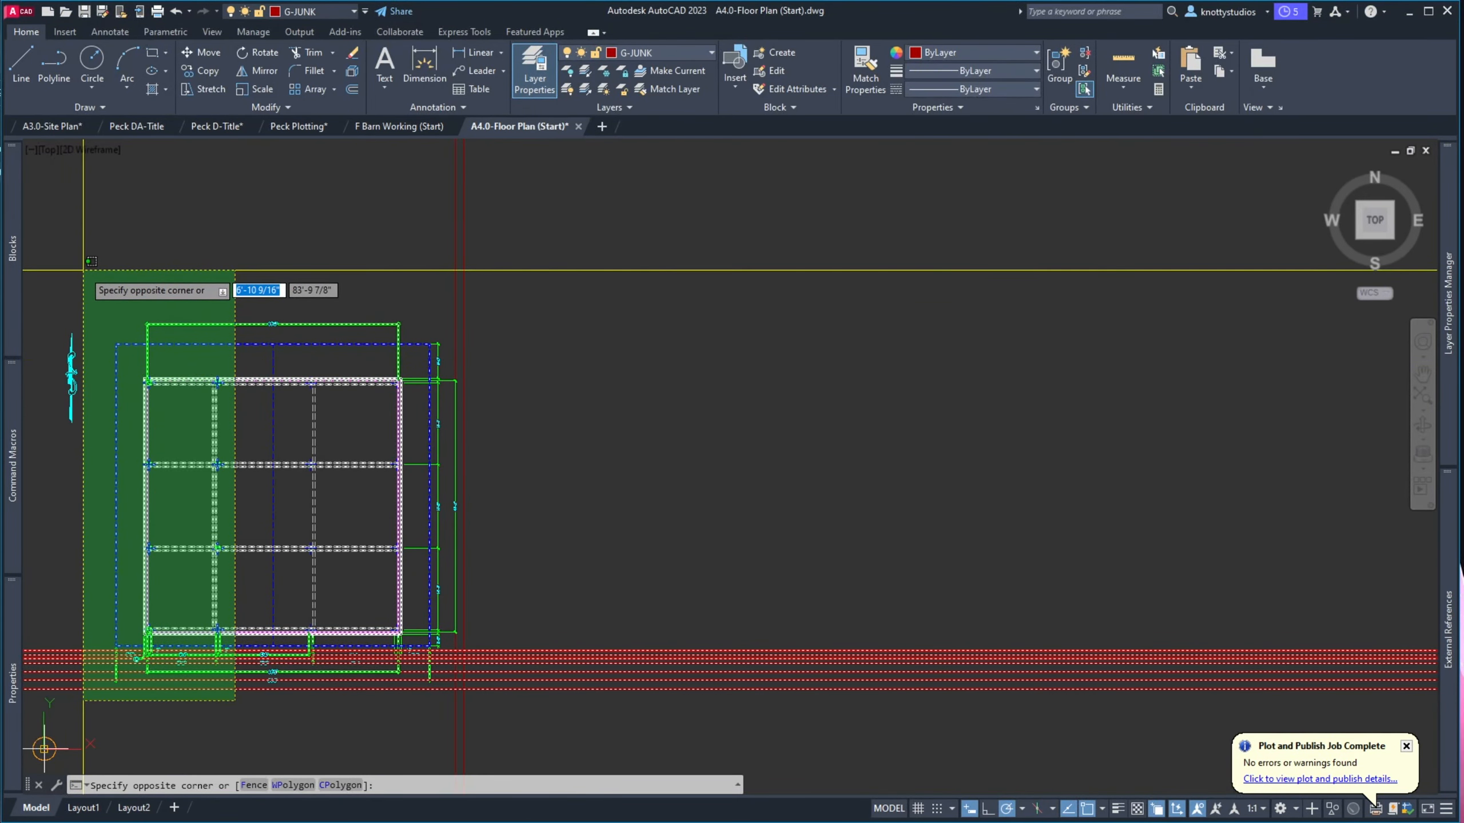
pyautogui.click(83, 270)
pyautogui.press('space')
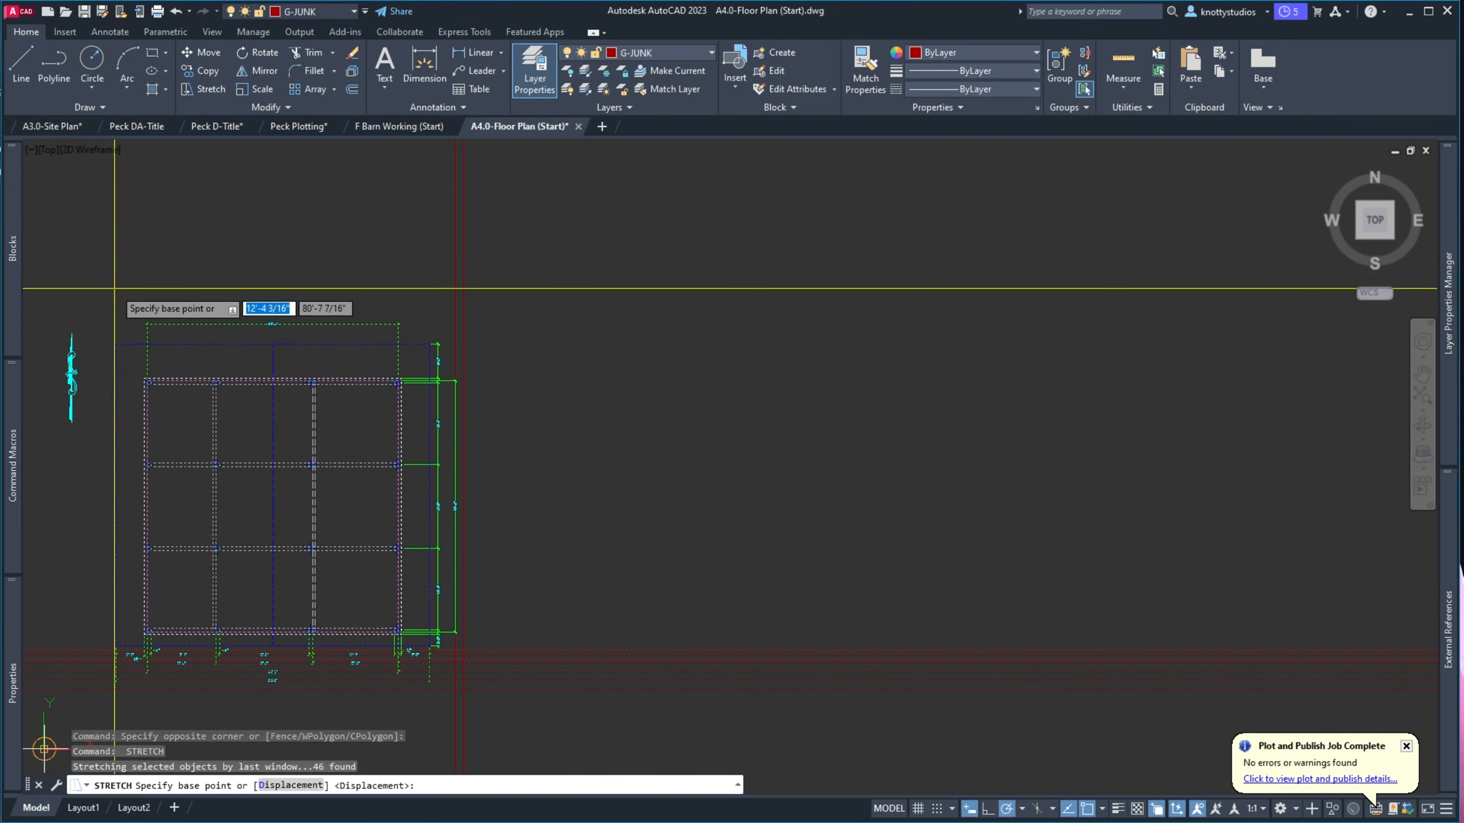
pyautogui.click(117, 288)
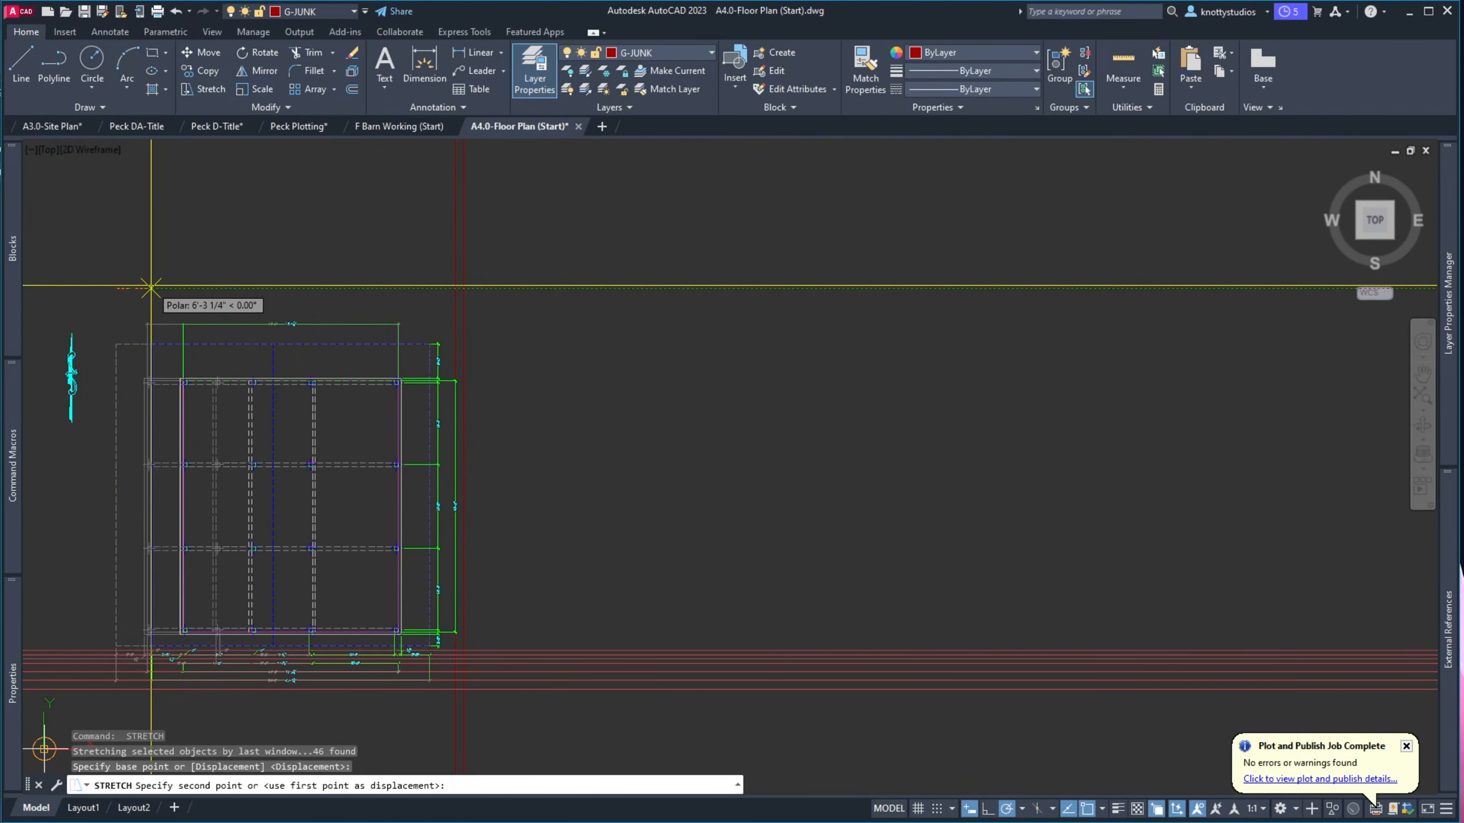
pyautogui.write('12')
pyautogui.press('Return')
# Stretch the left exterior wall and left interior post line another 4 inches to the right, then check the lower dimension strings
pyautogui.scroll(5, 204, 681)
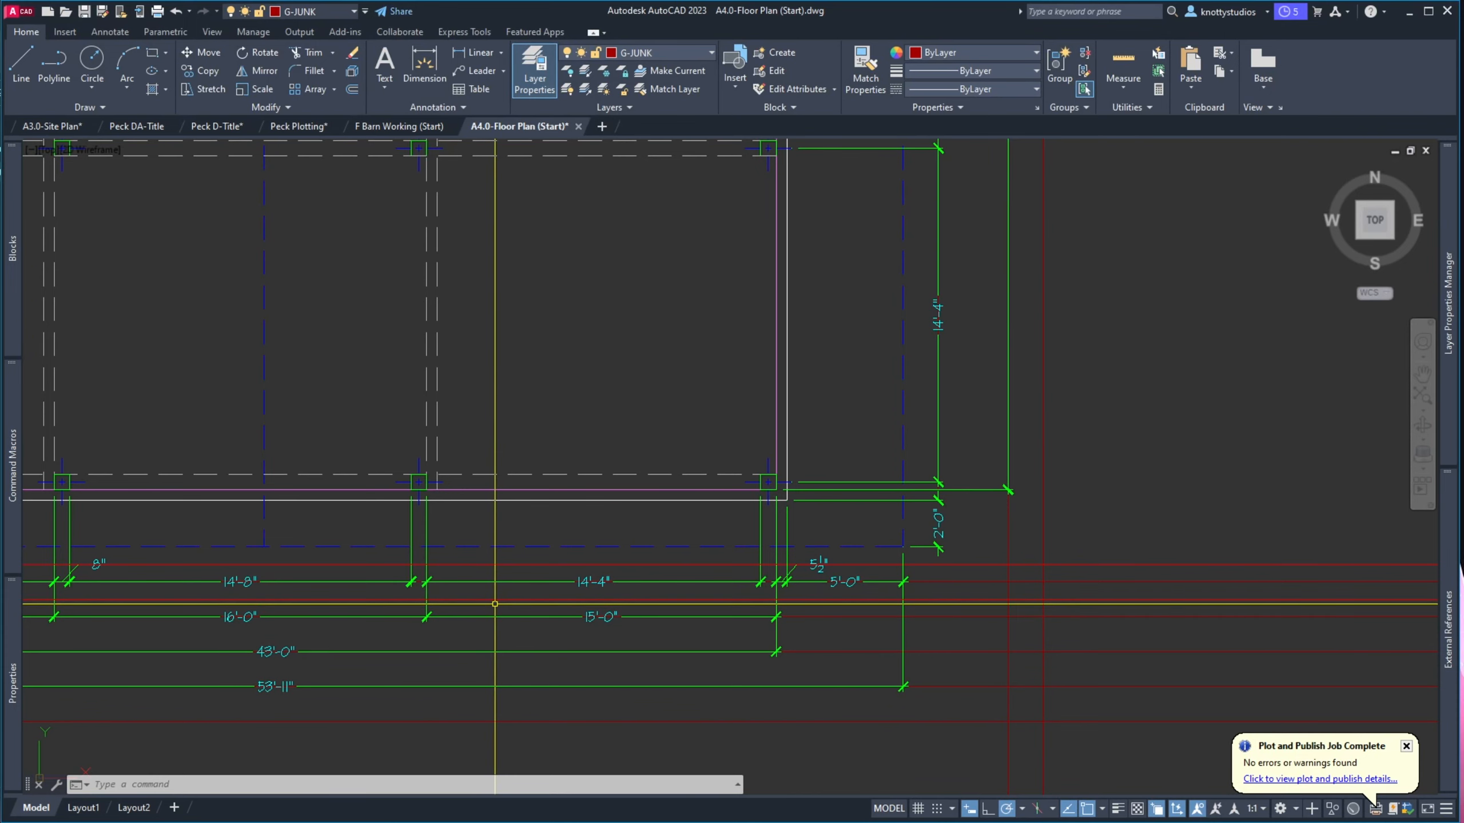
pyautogui.scroll(-3, 490, 602)
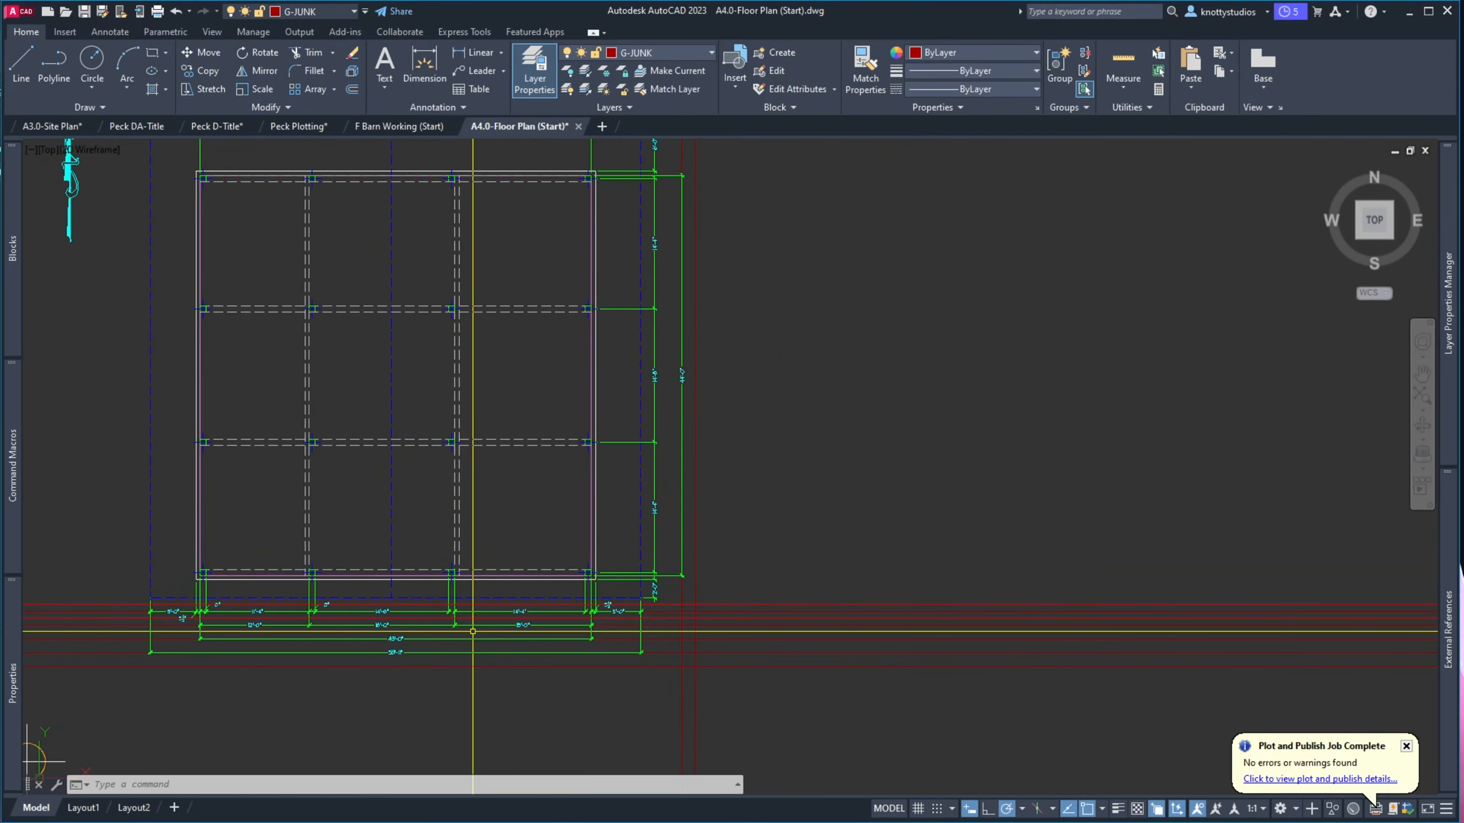
pyautogui.write('s')
pyautogui.press('Return')
pyautogui.click(338, 670)
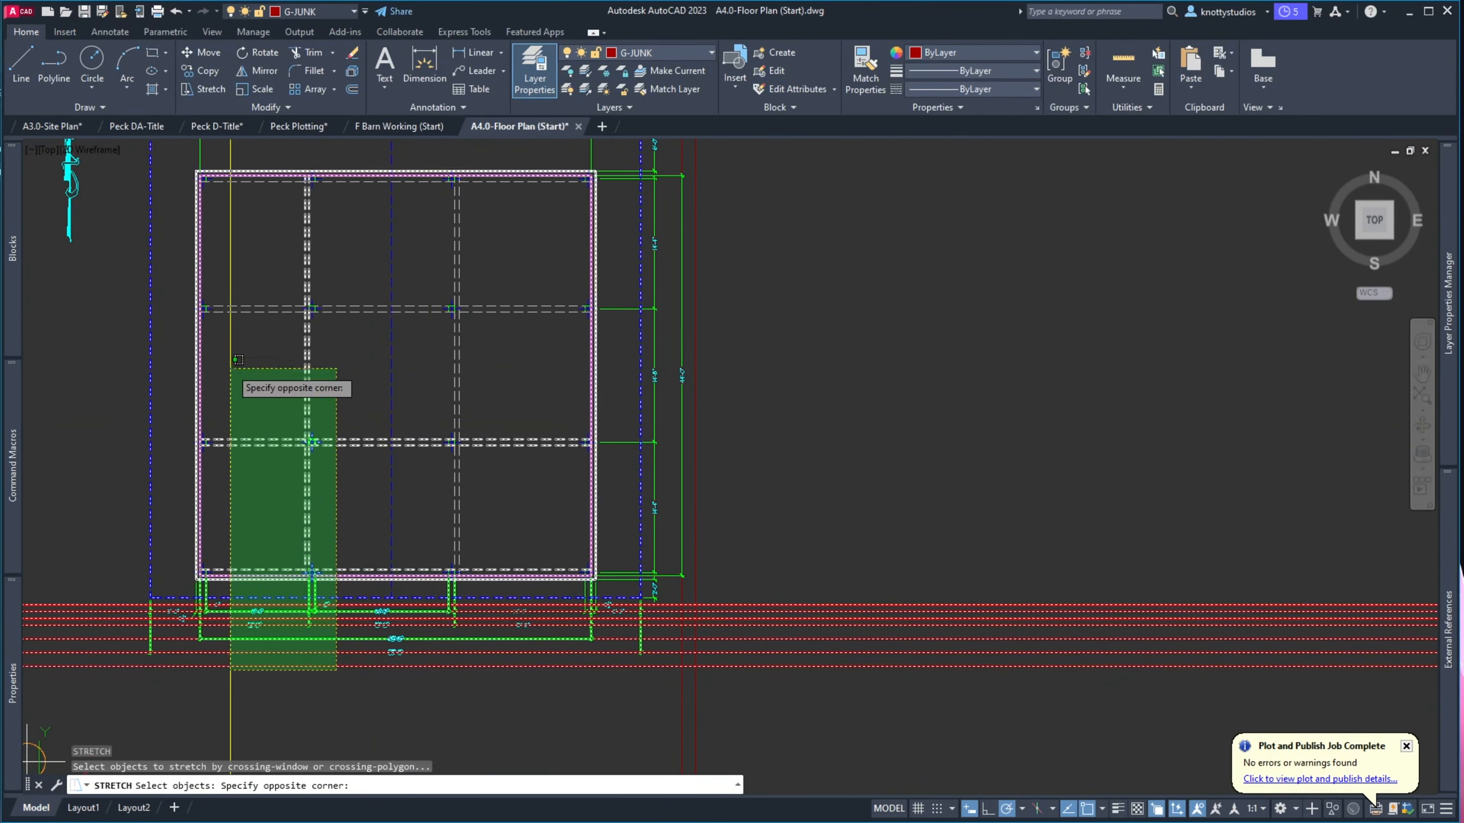
pyautogui.click(232, 397)
pyautogui.press('Return')
pyautogui.click(232, 397)
pyautogui.write('4')
pyautogui.press('Return')
pyautogui.scroll(5, 377, 440)
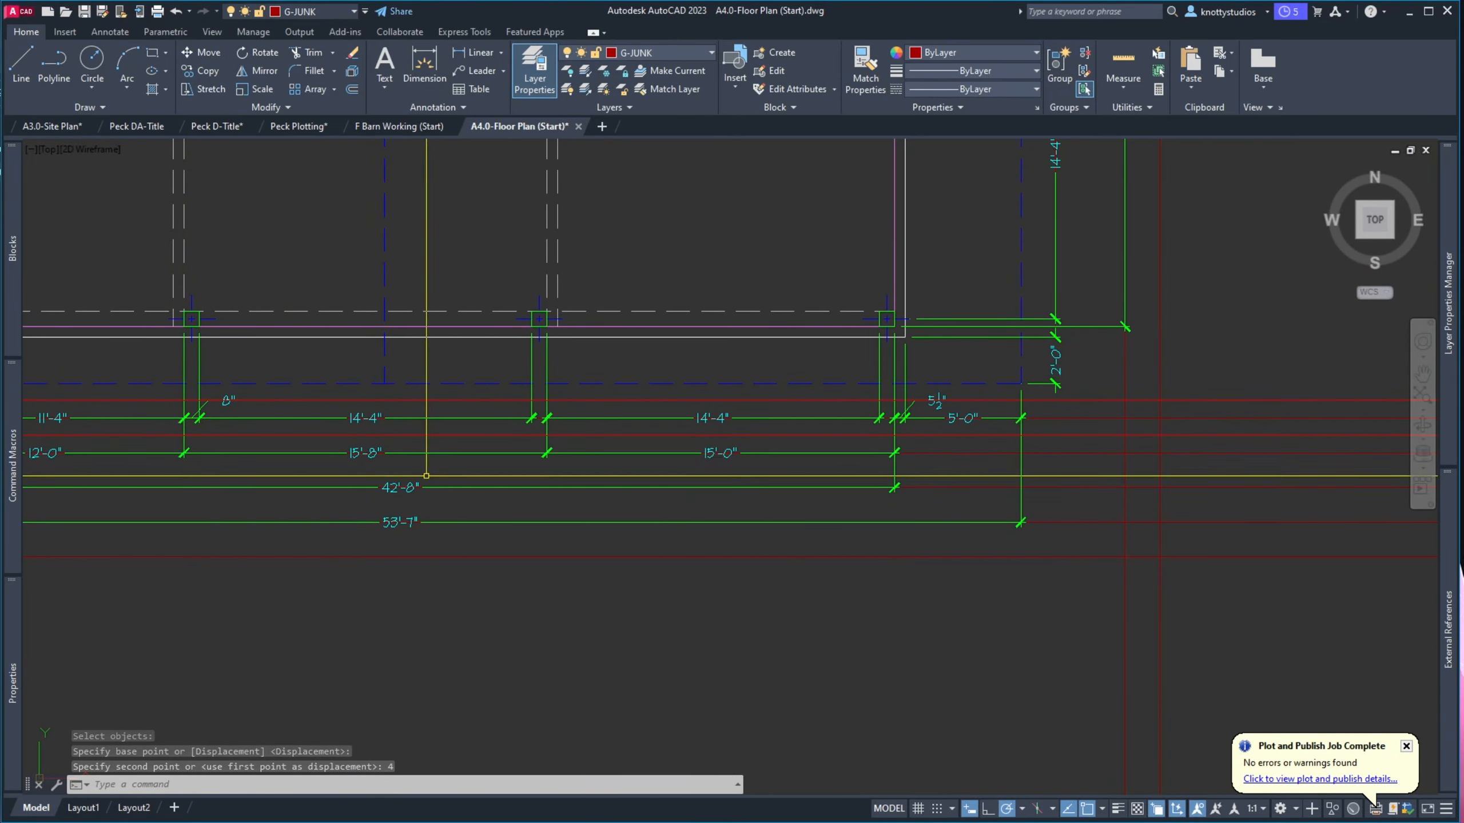
pyautogui.scroll(-5, 345, 468)
pyautogui.scroll(5, 345, 468)
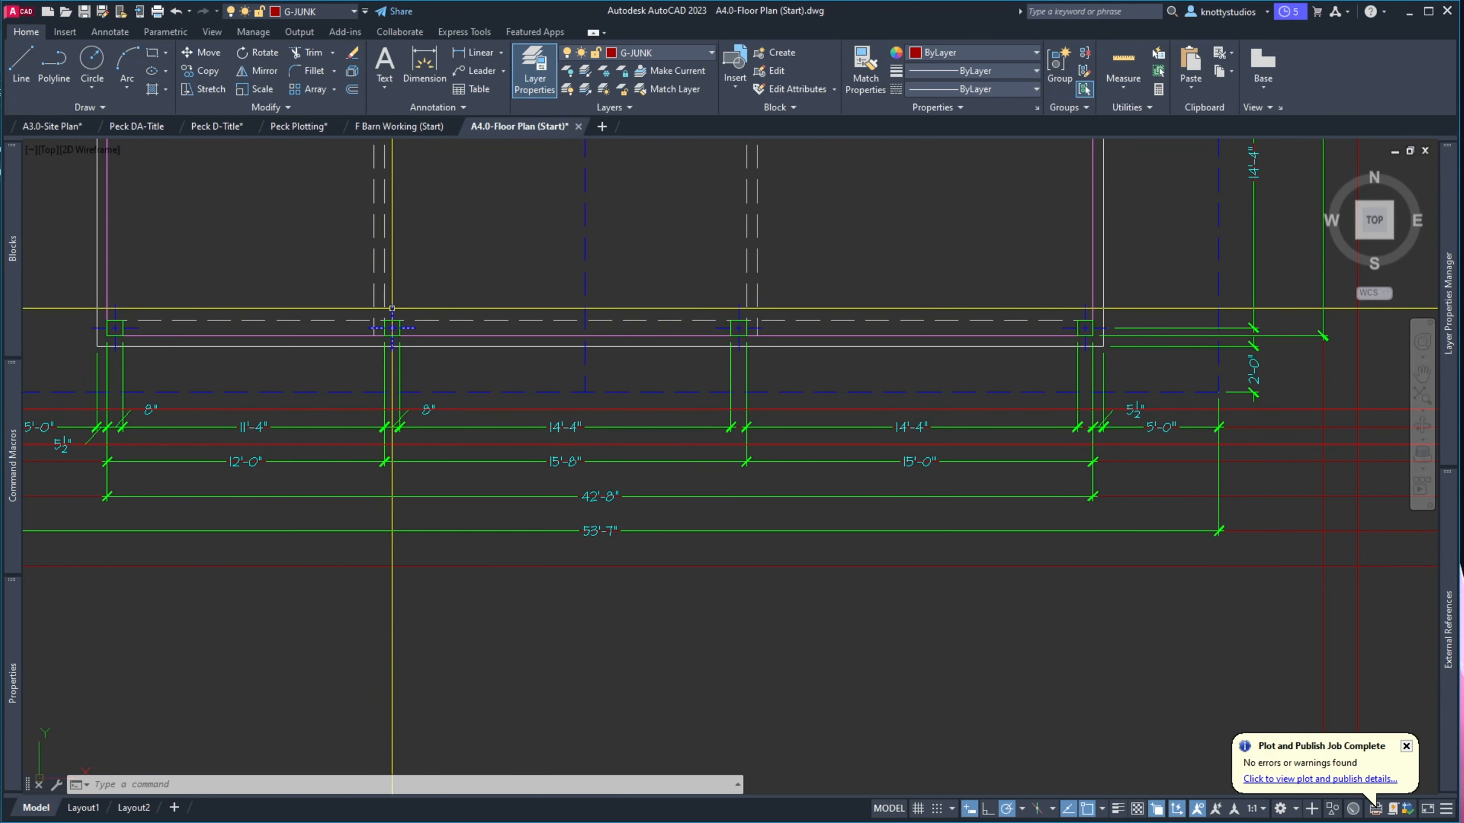
# Stretch the left exterior wall and posts, with the roof overhang and their dimensions, 1'8" to the left
pyautogui.moveTo(392, 309)
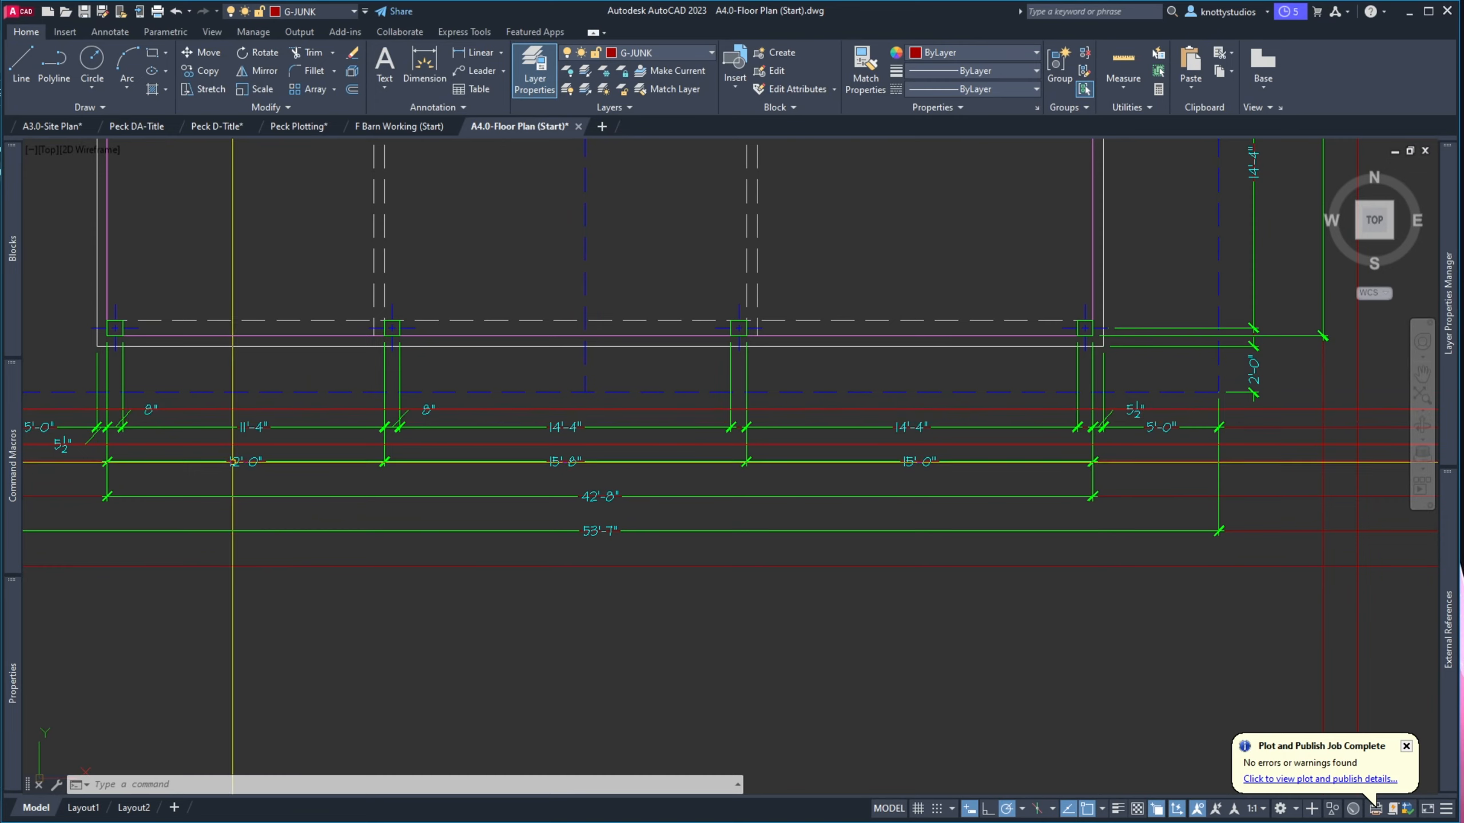
pyautogui.scroll(-6, 285, 447)
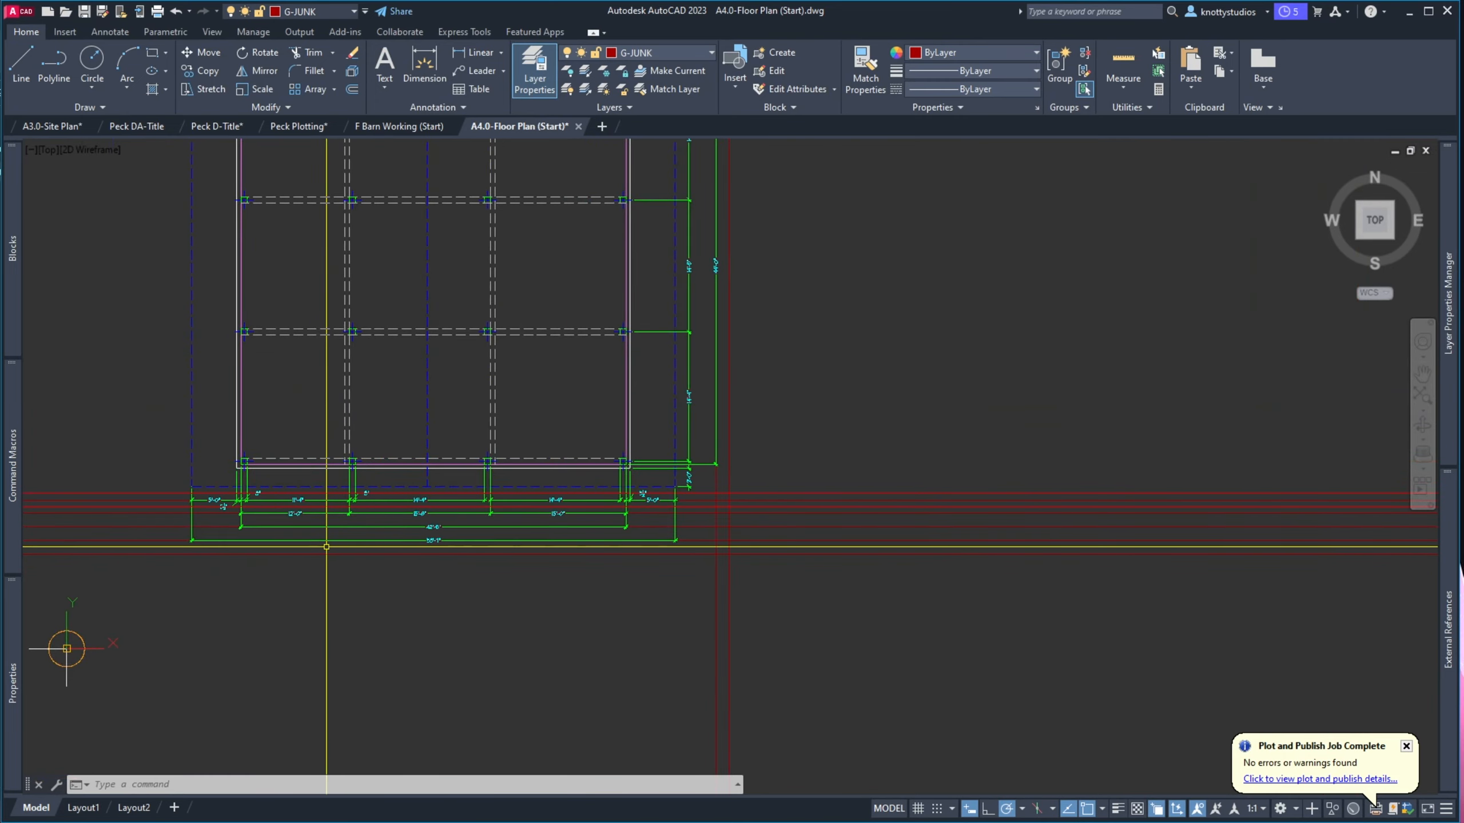
pyautogui.scroll(-2, 326, 547)
pyautogui.write('s')
pyautogui.press('Return')
pyautogui.click(308, 556)
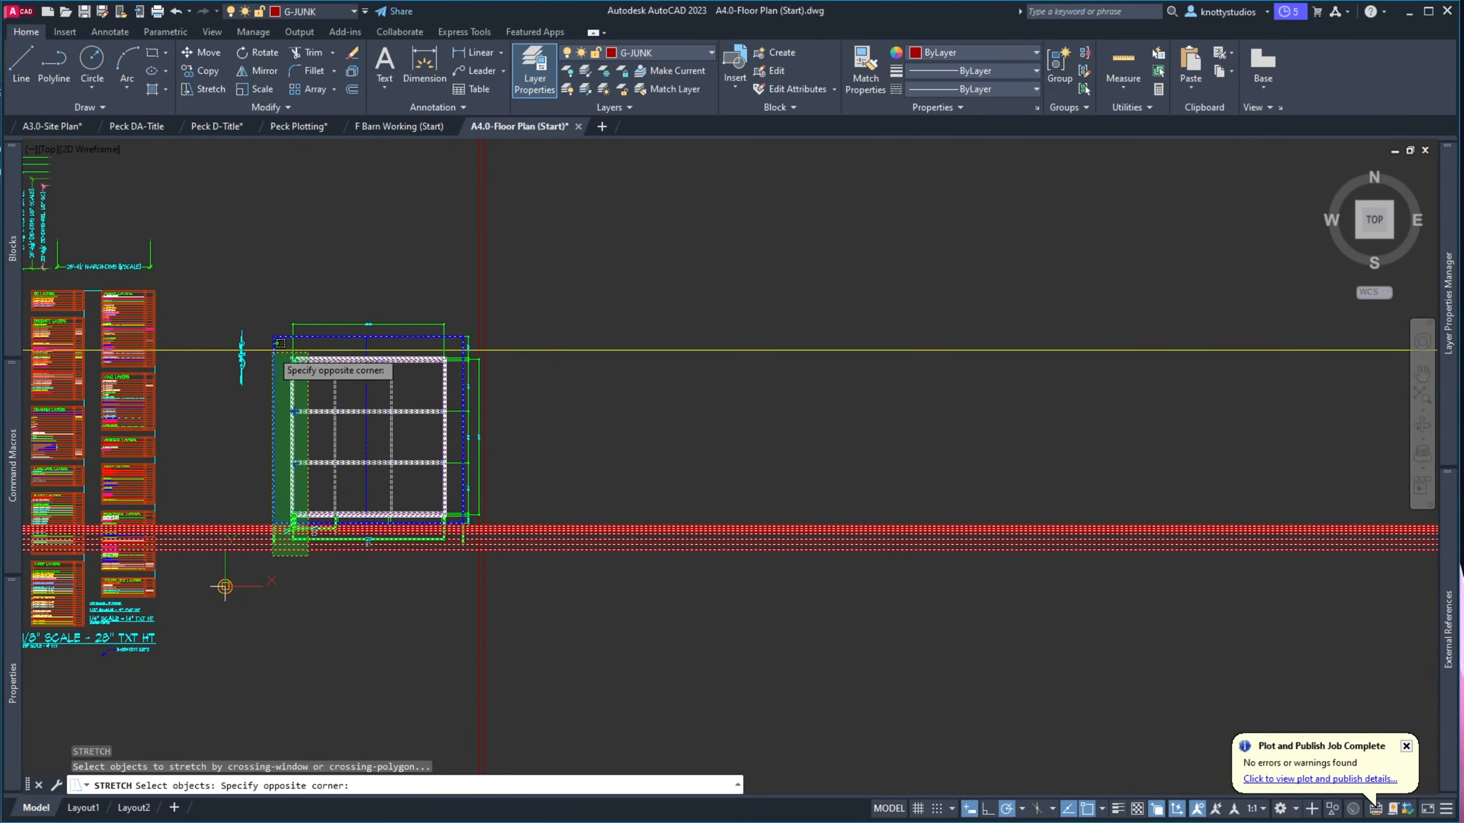
pyautogui.click(253, 307)
pyautogui.press('Return')
pyautogui.click(301, 283)
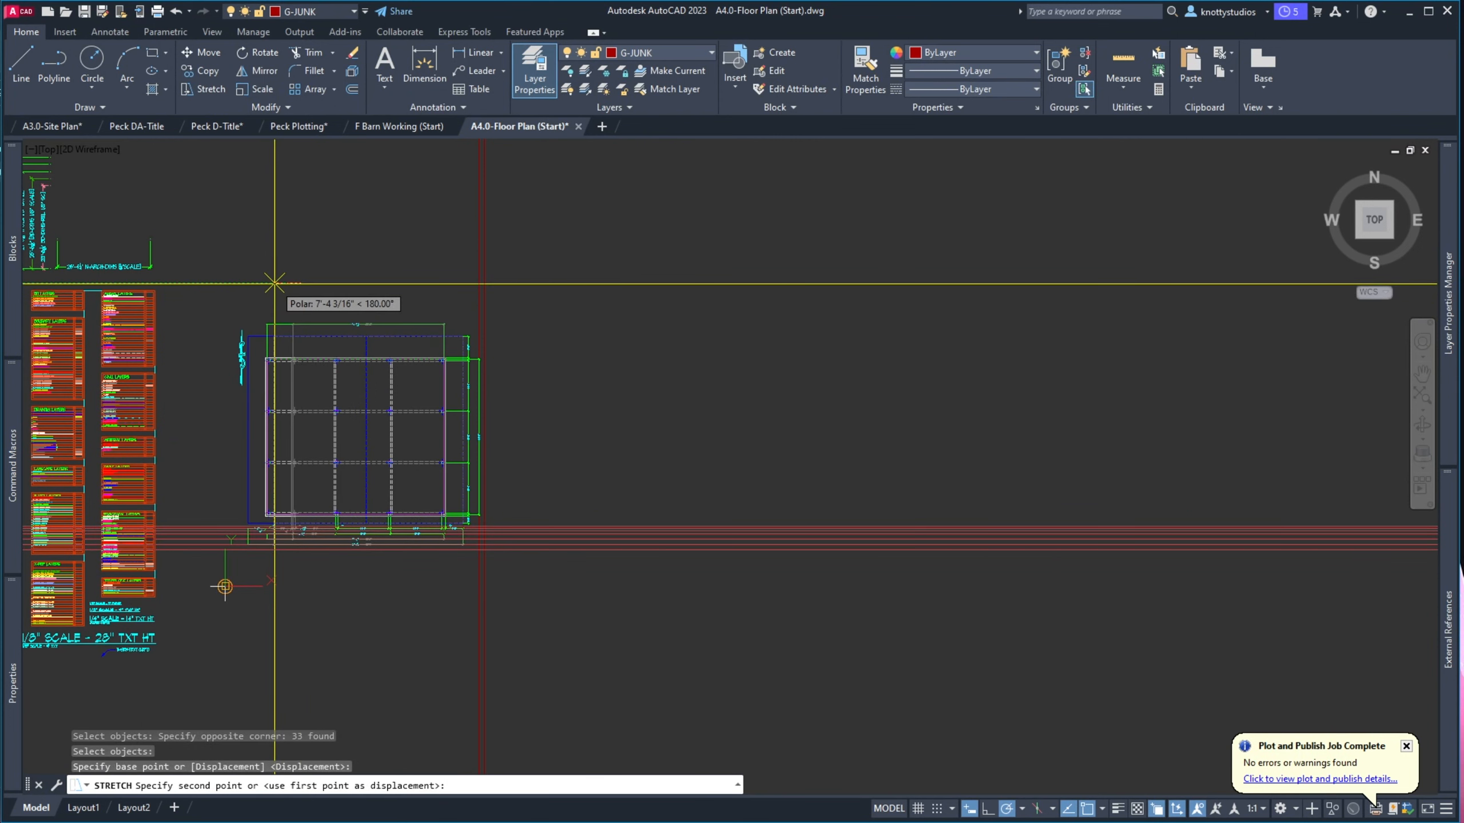
pyautogui.write('1')
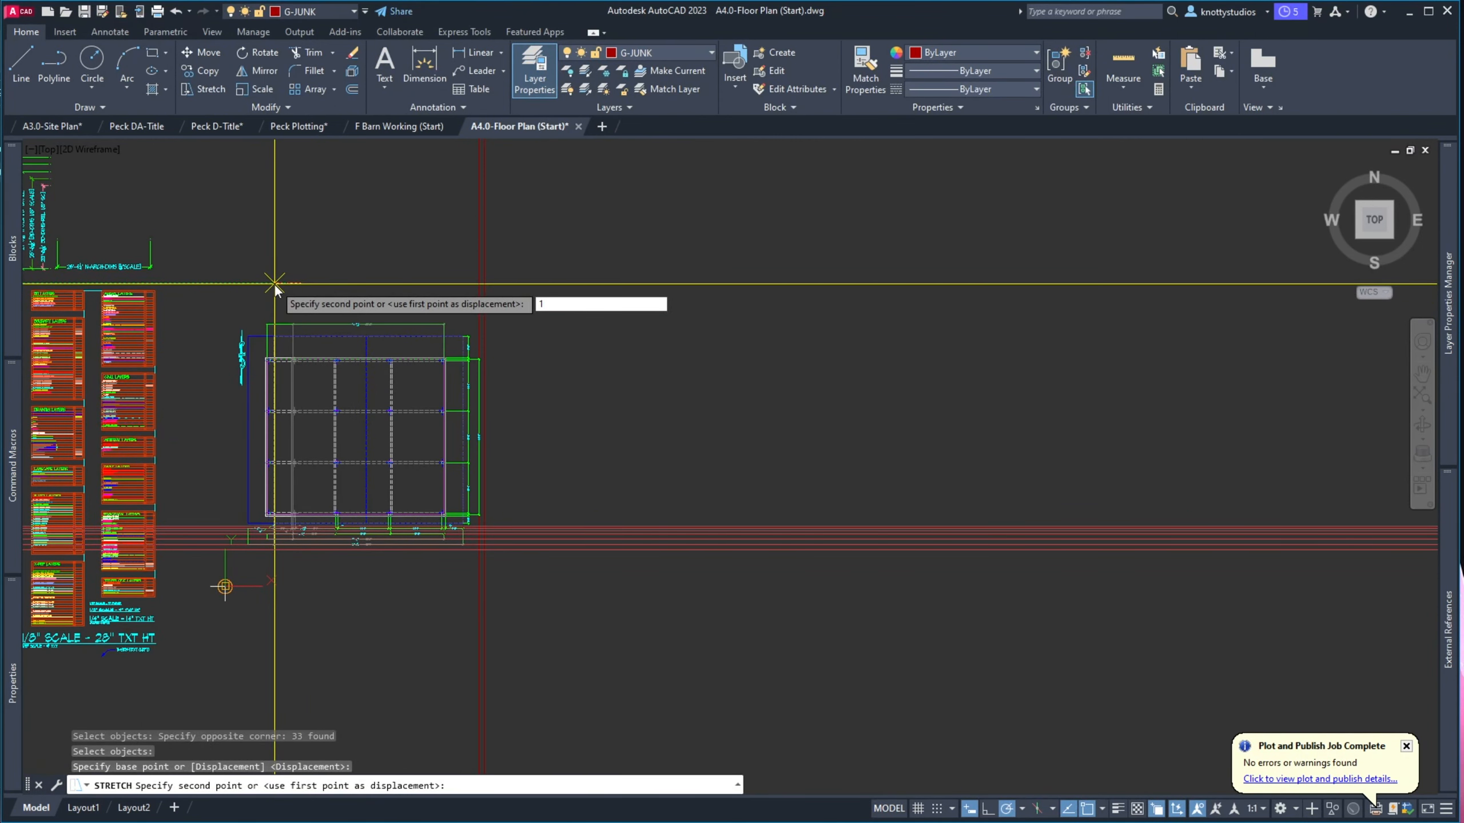
pyautogui.write("'8")
pyautogui.press('Return')
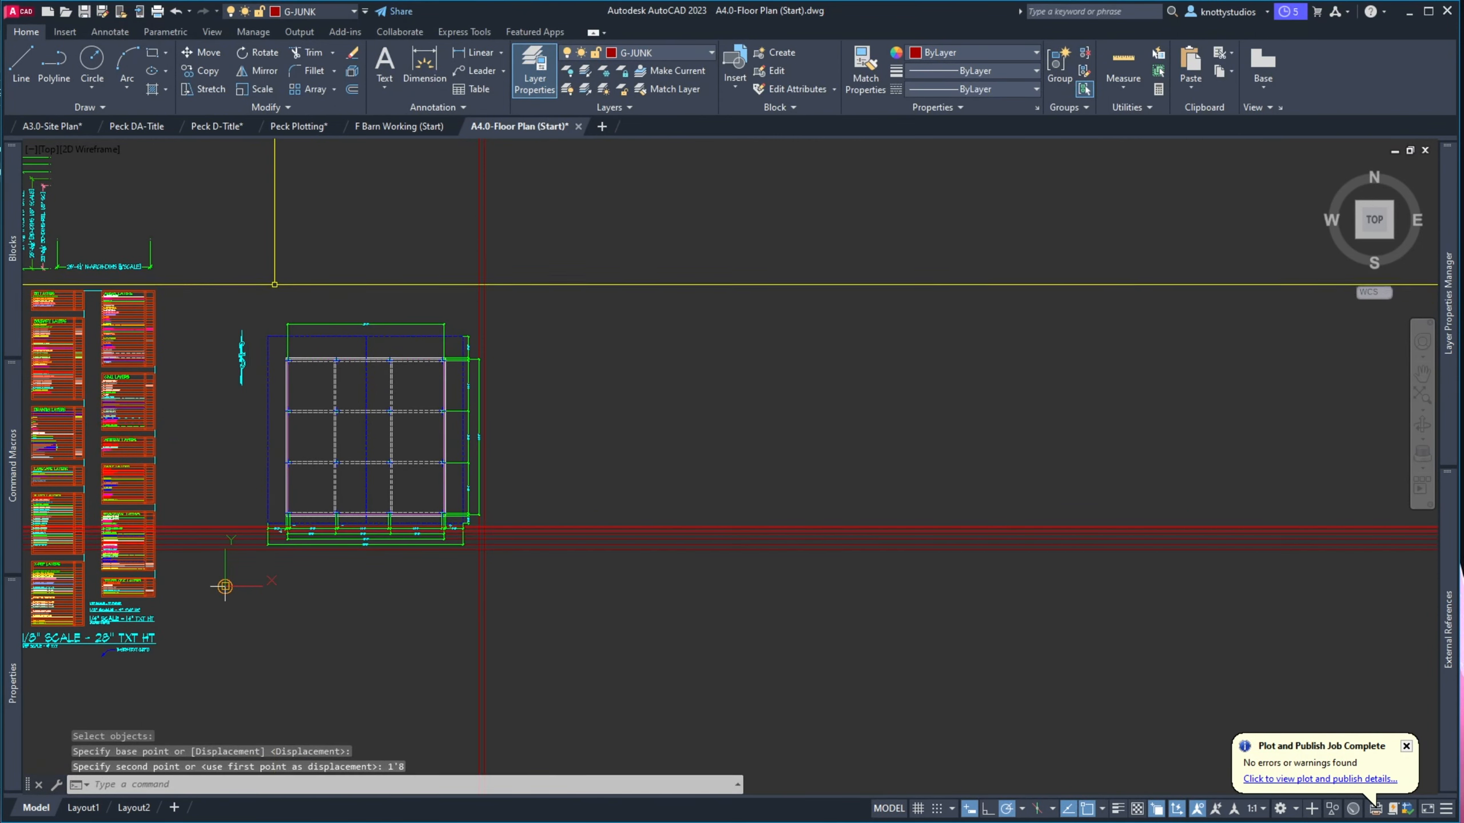
# Examine the post spacing and overall dimension strings below the floor plan, including the full plan extents
pyautogui.scroll(-2, 274, 291)
pyautogui.scroll(10, 272, 294)
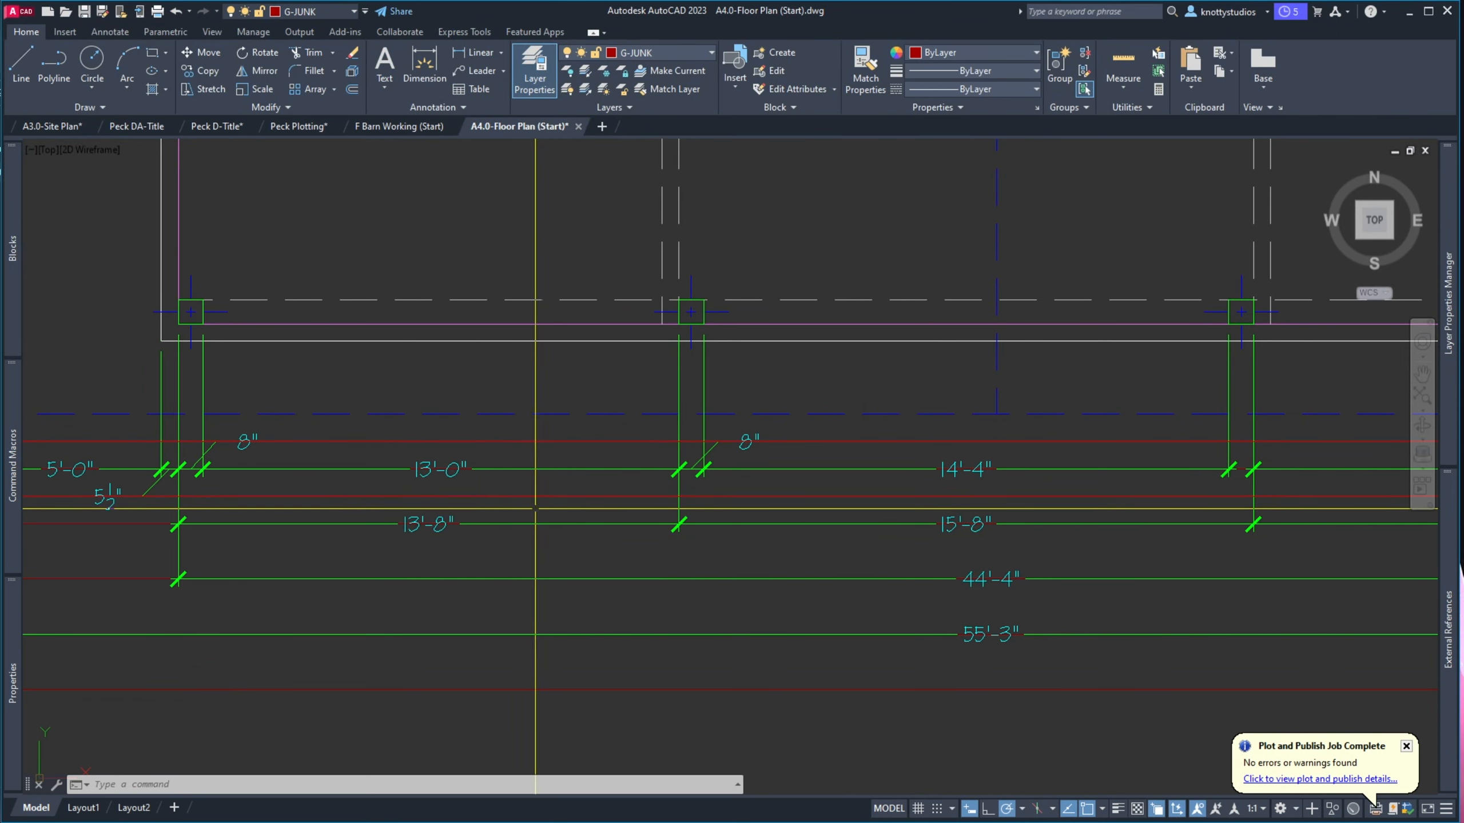
pyautogui.scroll(-4, 537, 506)
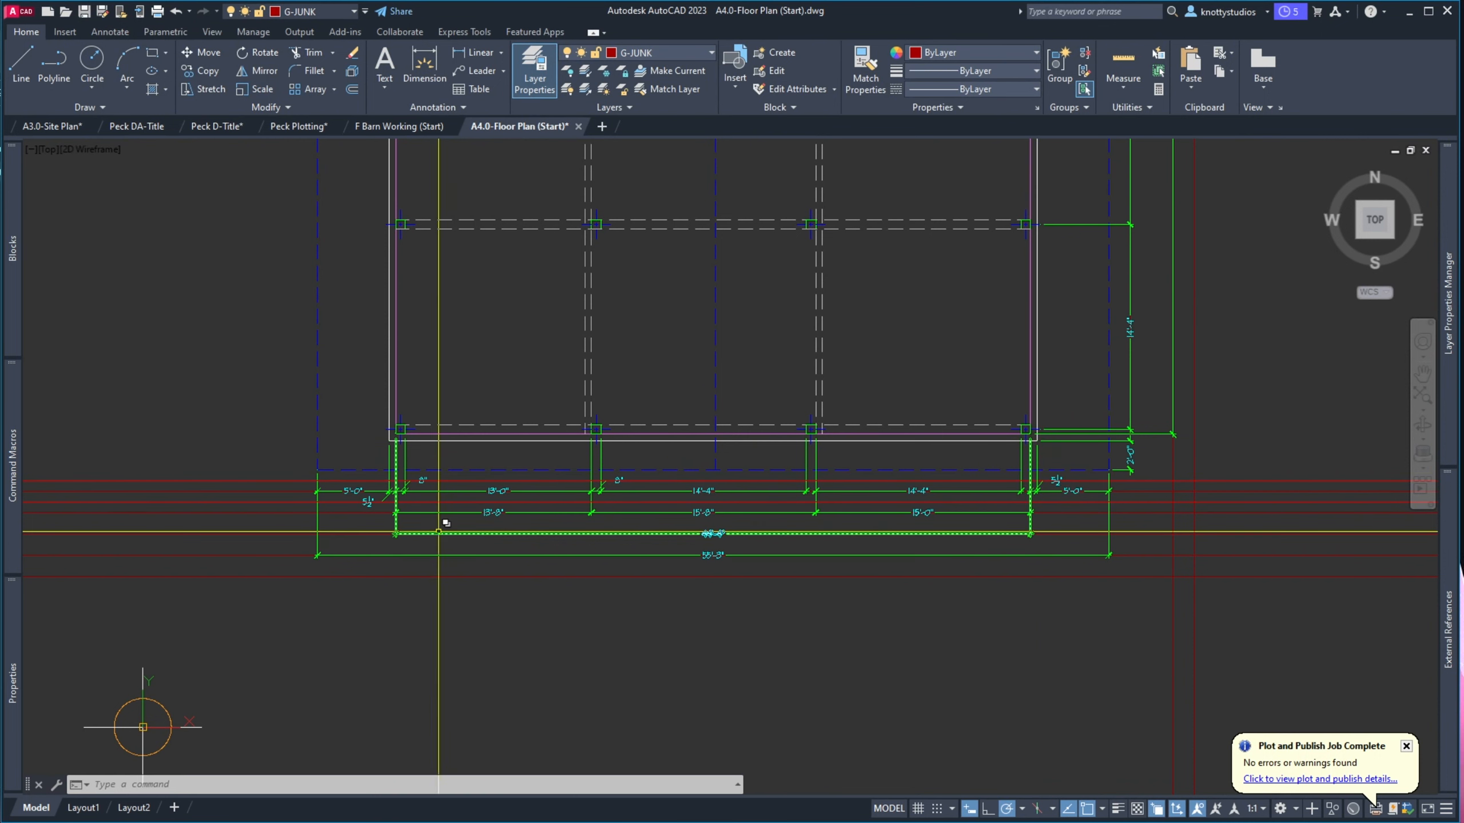
pyautogui.click(709, 551)
pyautogui.press('Escape')
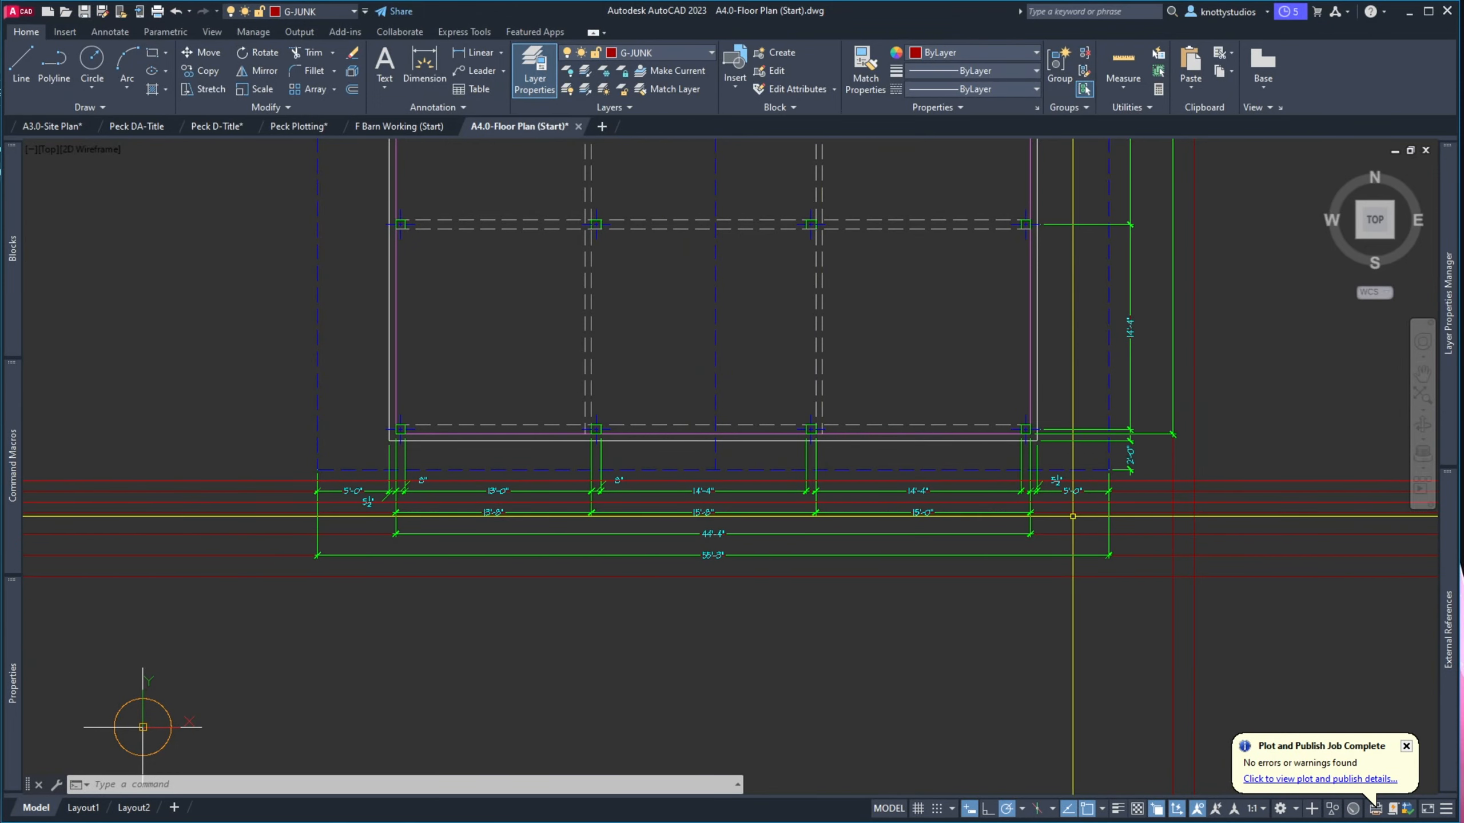
pyautogui.scroll(2, 1073, 516)
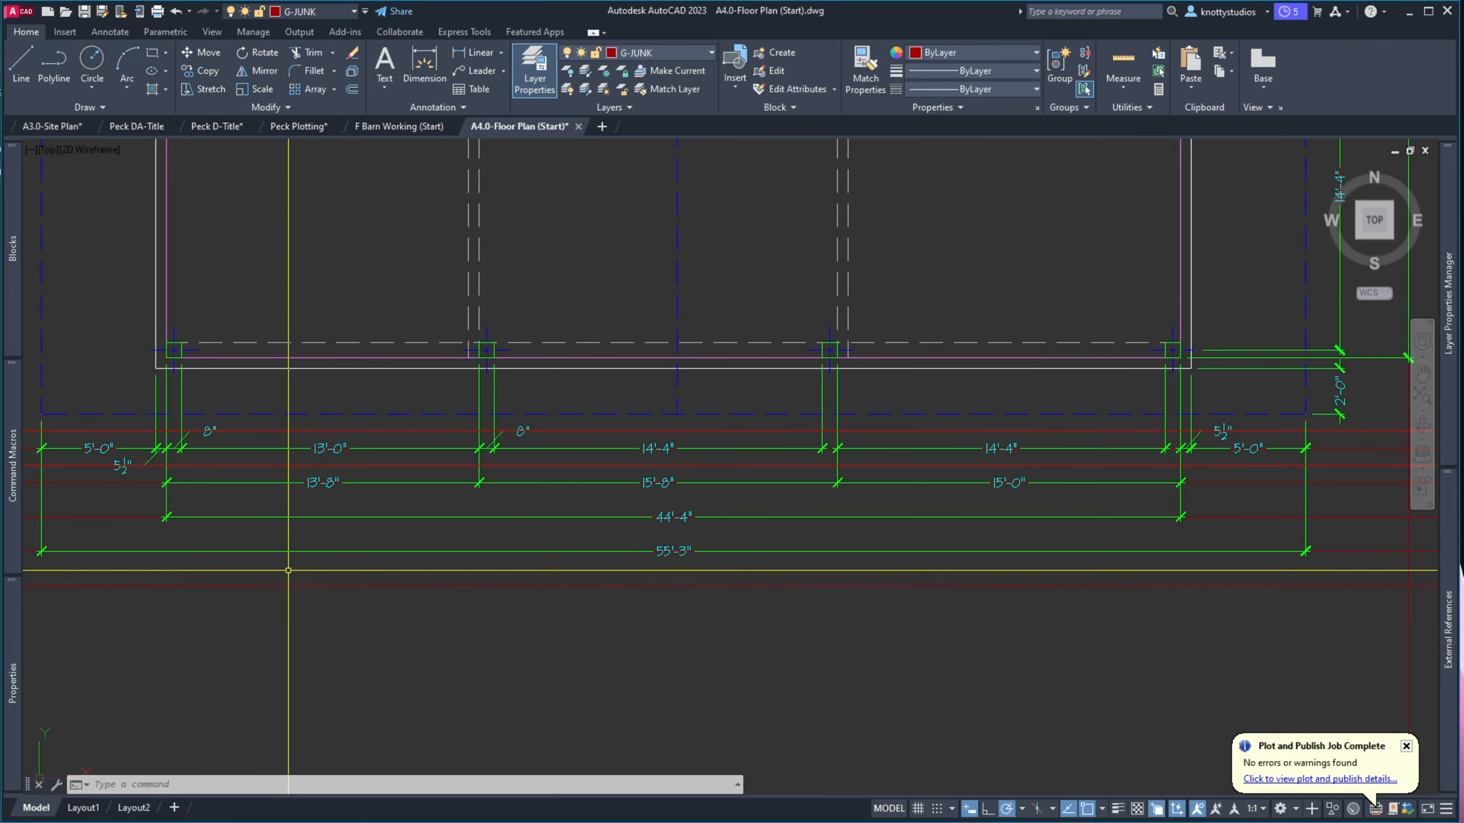
pyautogui.scroll(-4, 295, 561)
pyautogui.scroll(-4, 257, 578)
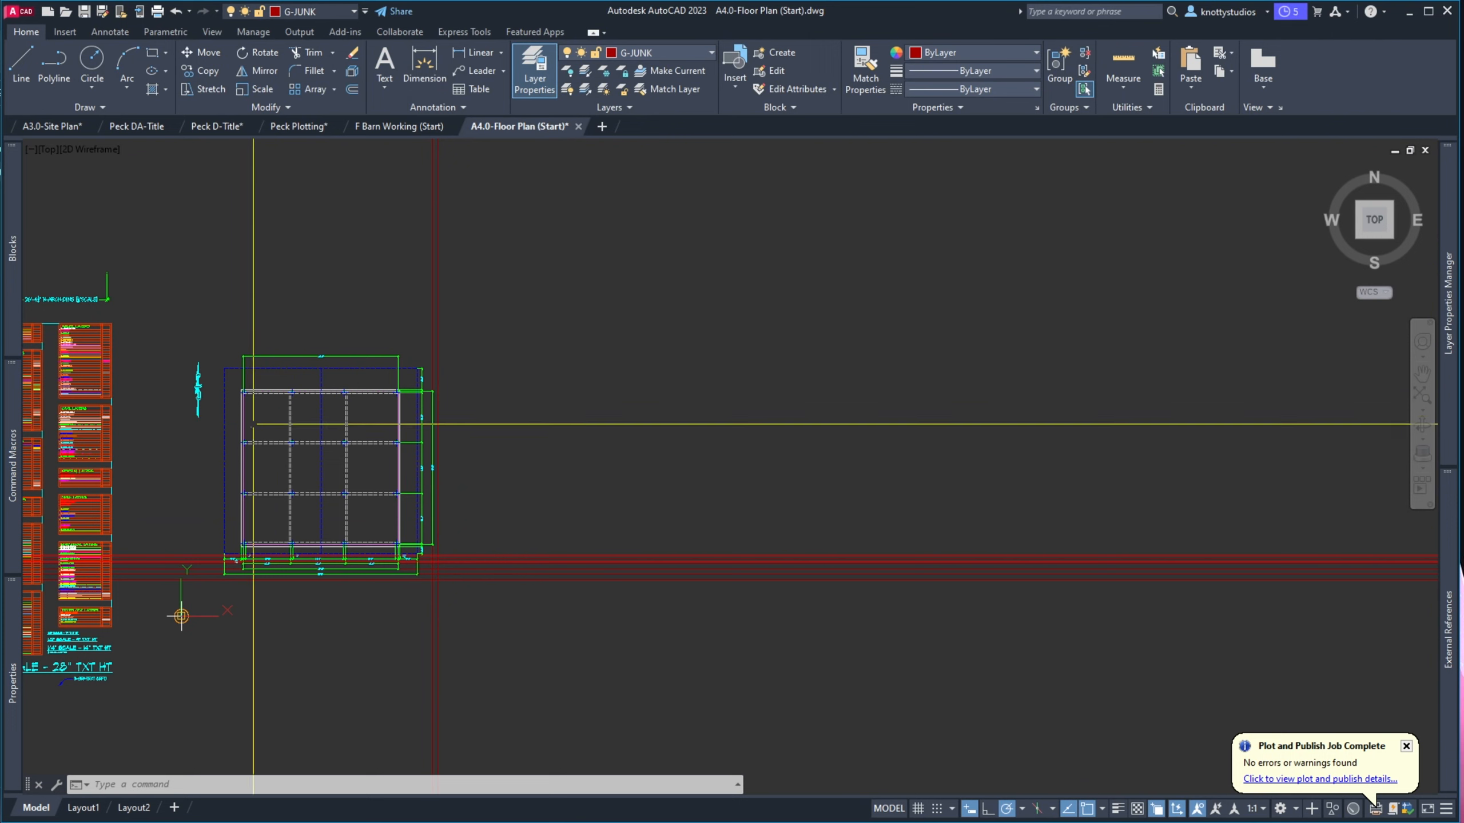
pyautogui.scroll(3, 174, 495)
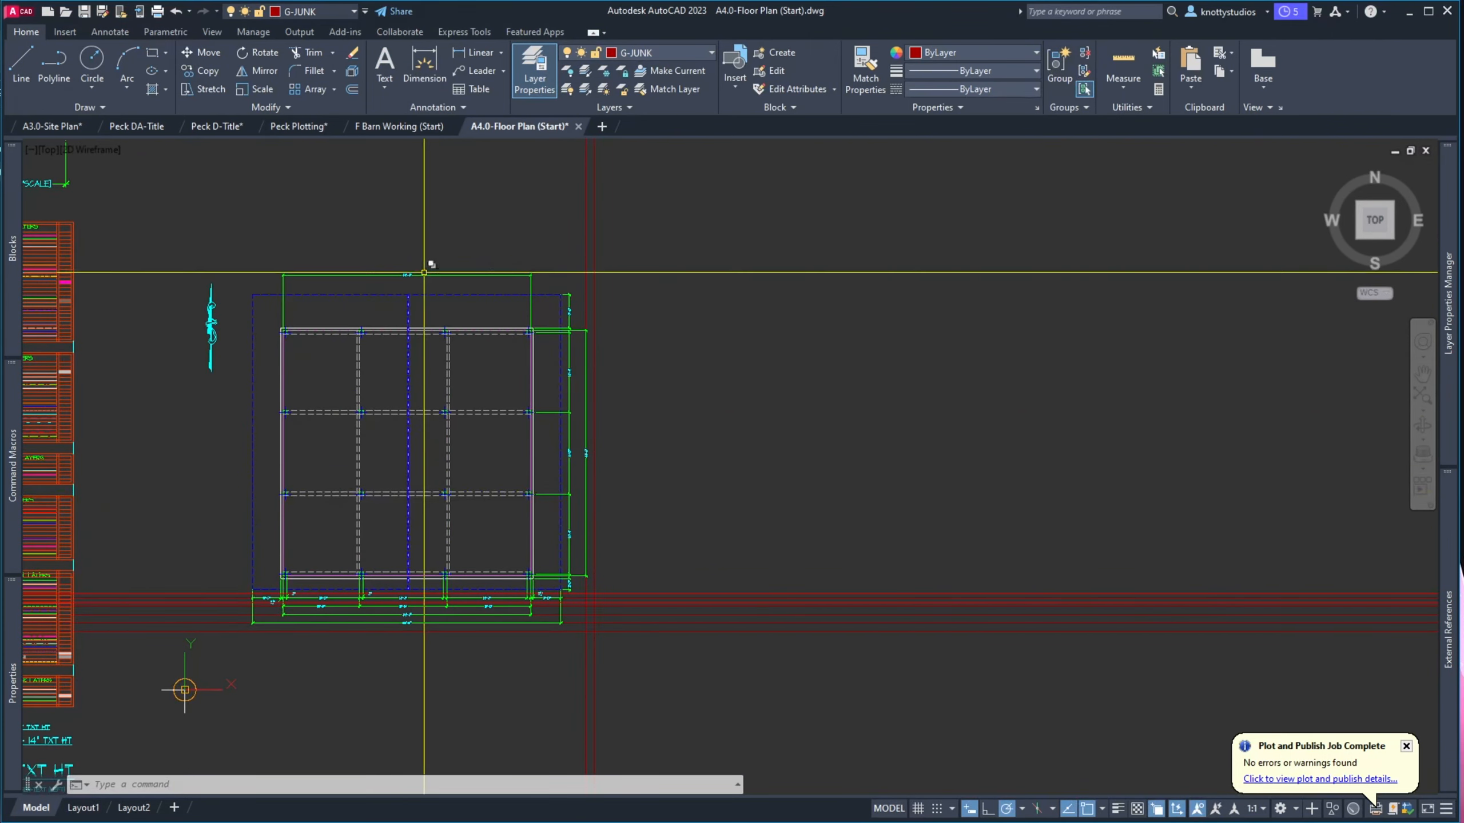
# Switch to the F Barn Working (Start) drawing and save it
pyautogui.click(391, 124)
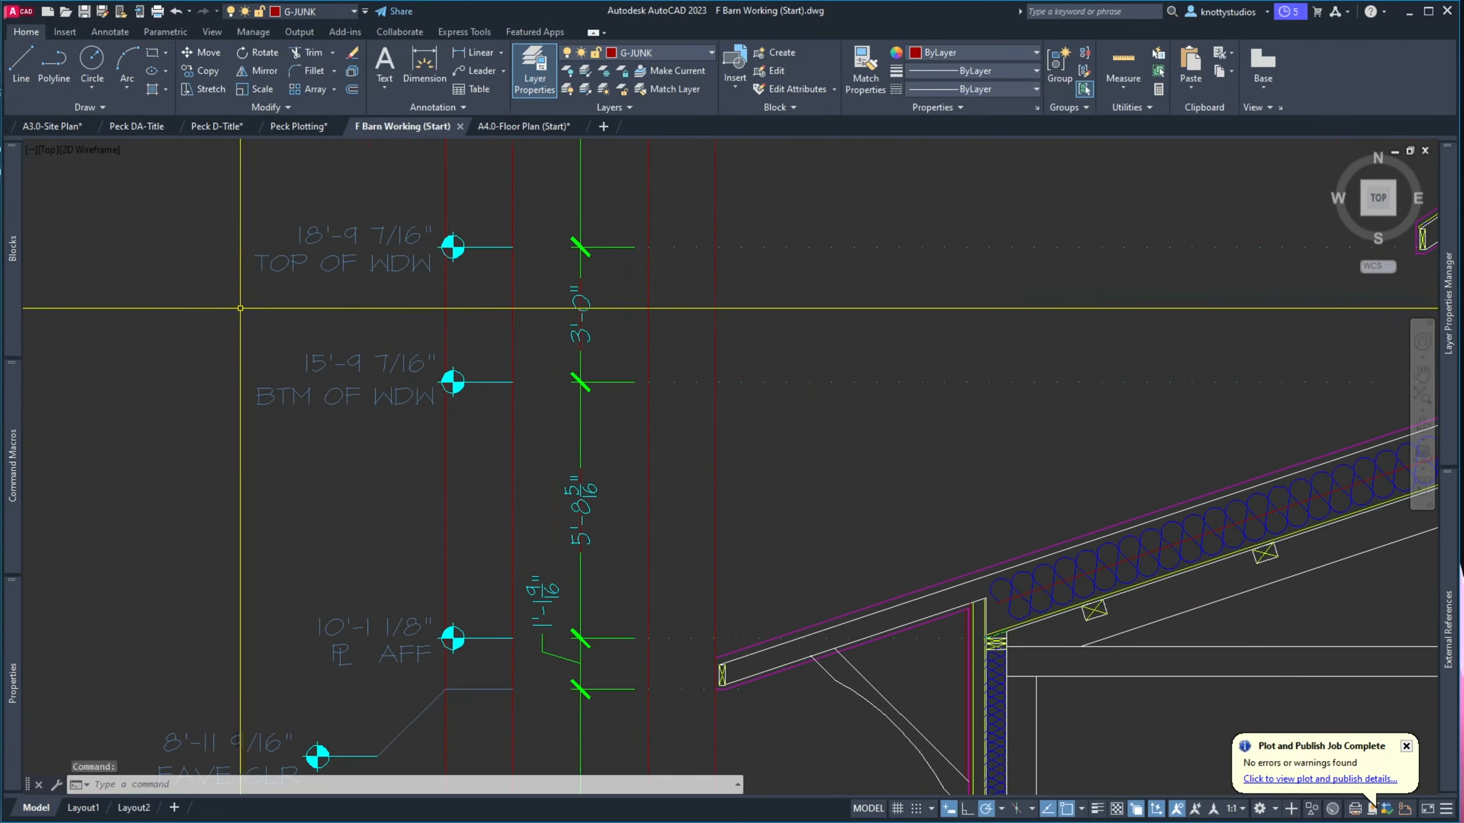
pyautogui.scroll(-6, 240, 308)
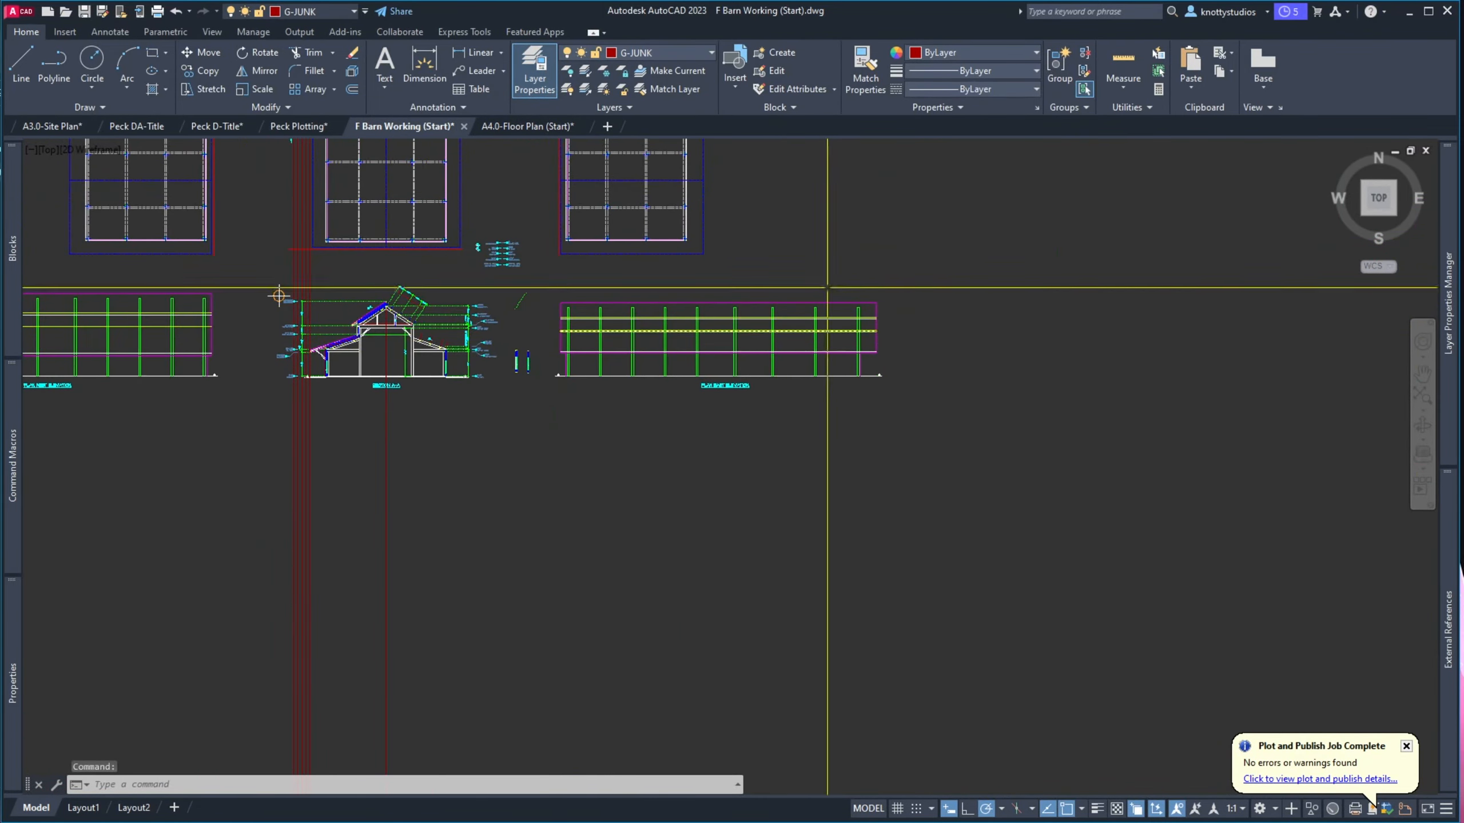
pyautogui.scroll(-3, 620, 440)
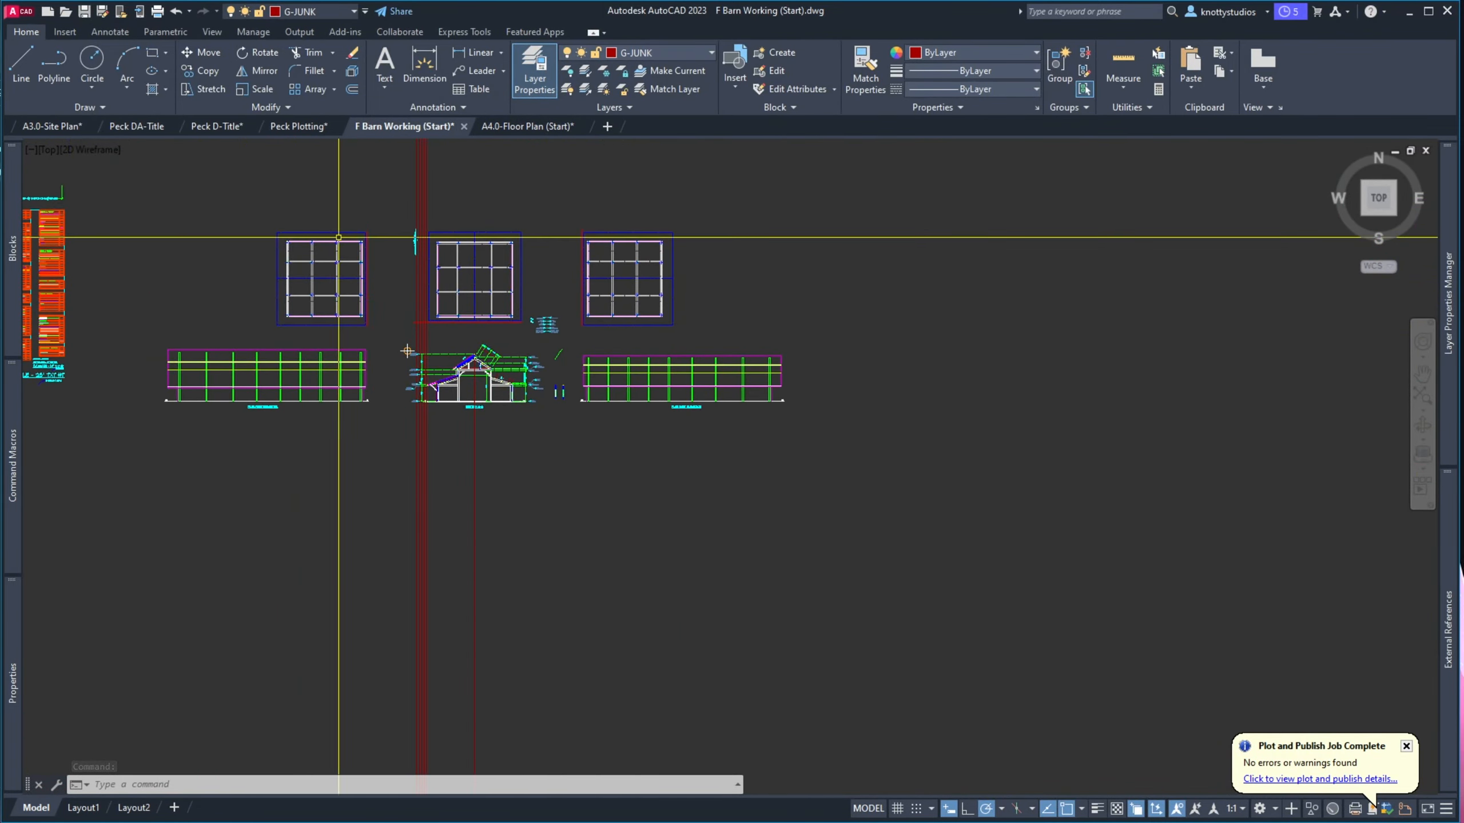
pyautogui.click(85, 13)
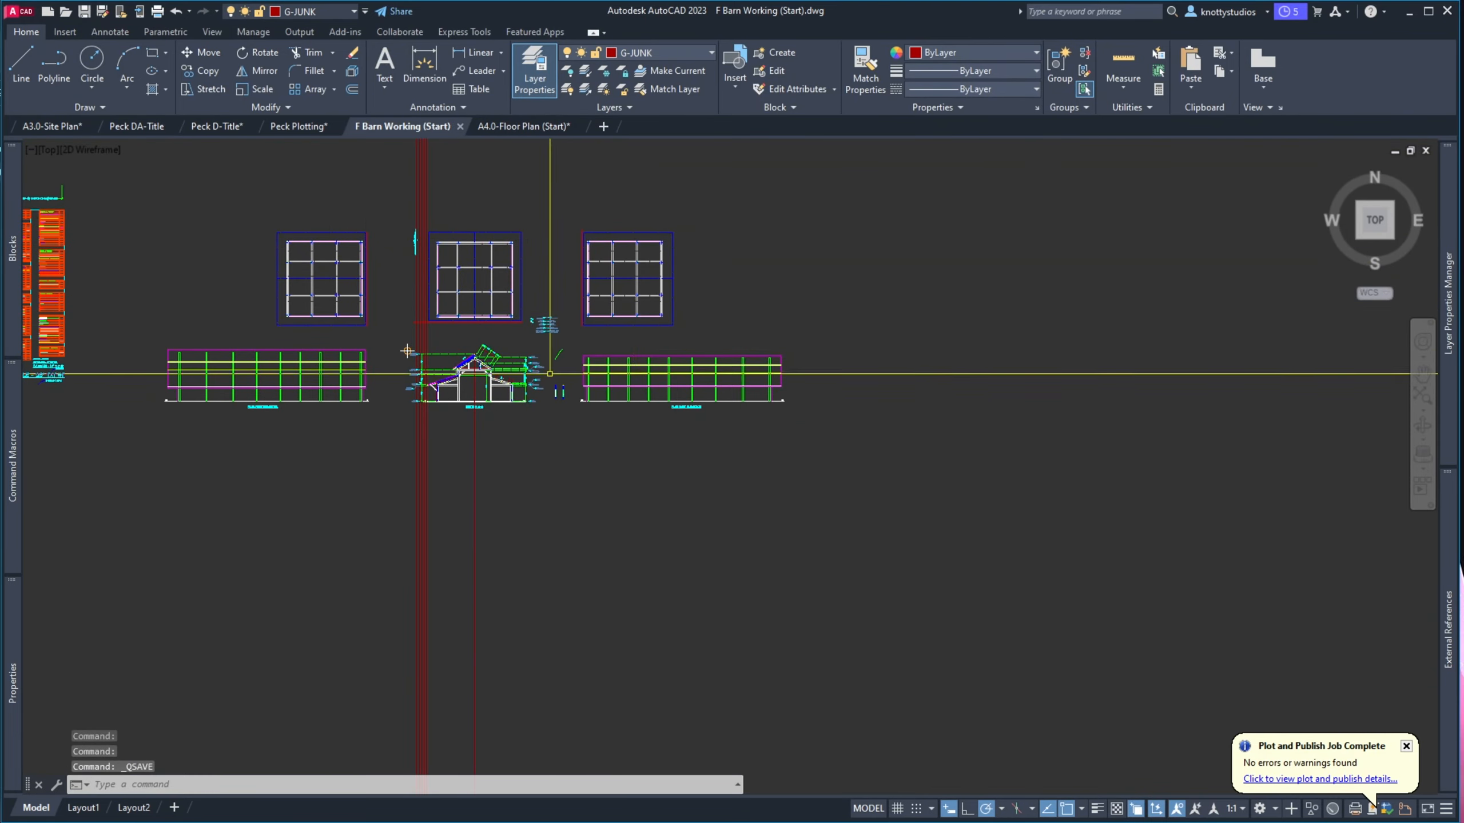
# Stretch the right end of the Plan East Elevation leftward to align with the right roof edge of the plan above
pyautogui.scroll(5, 720, 351)
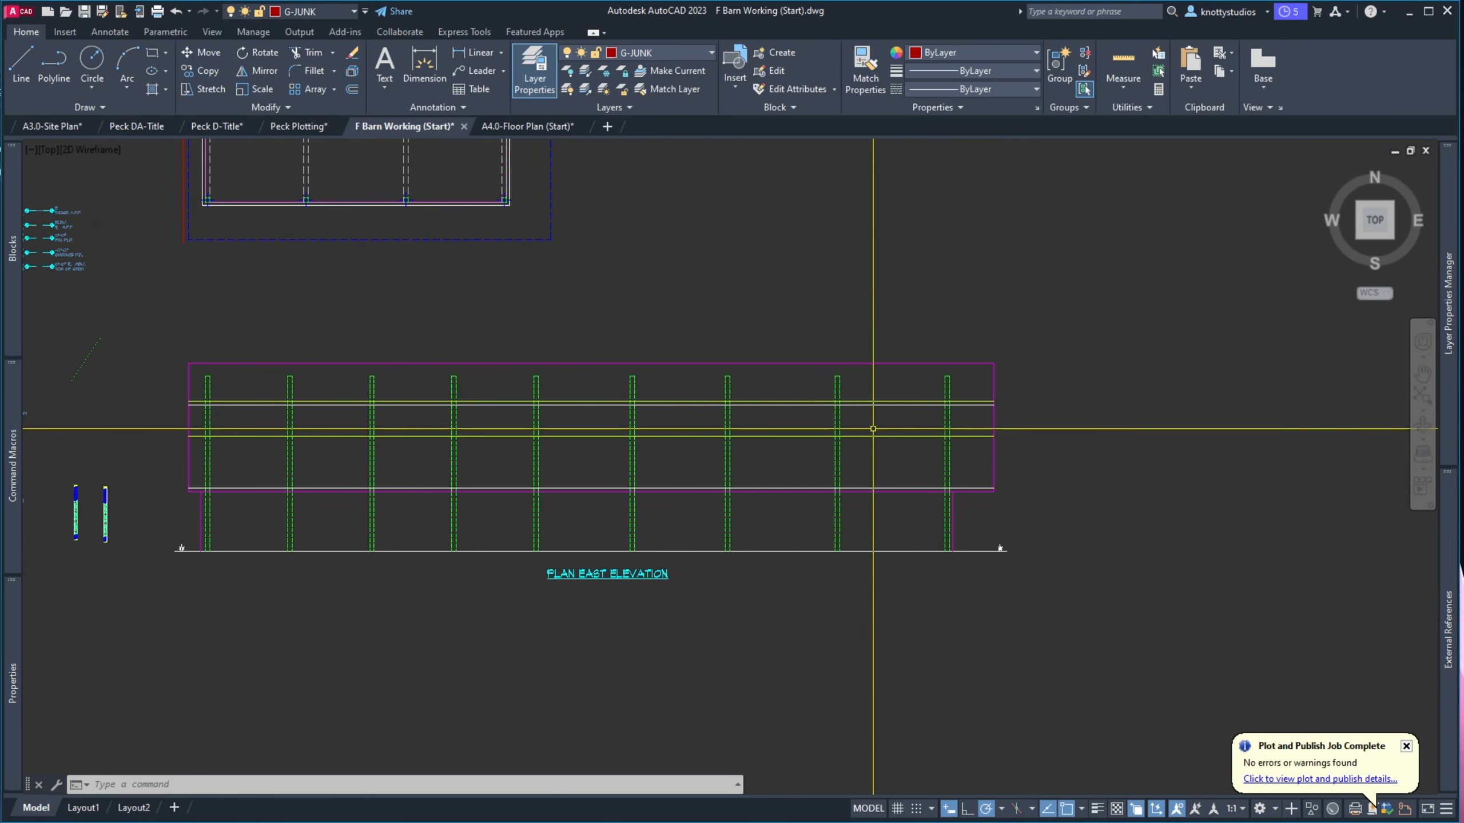
pyautogui.write('s')
pyautogui.press('Return')
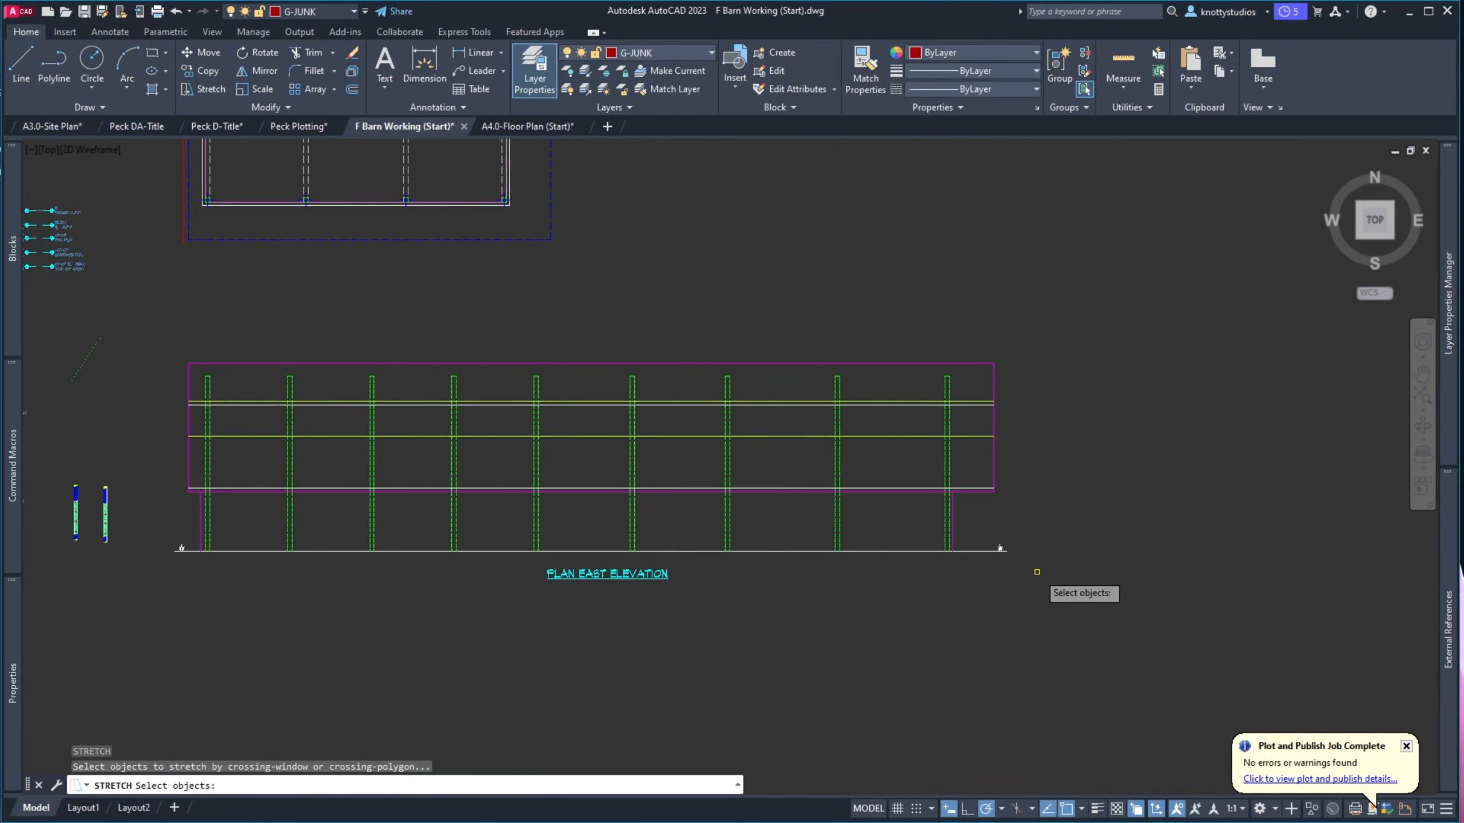
pyautogui.click(1037, 583)
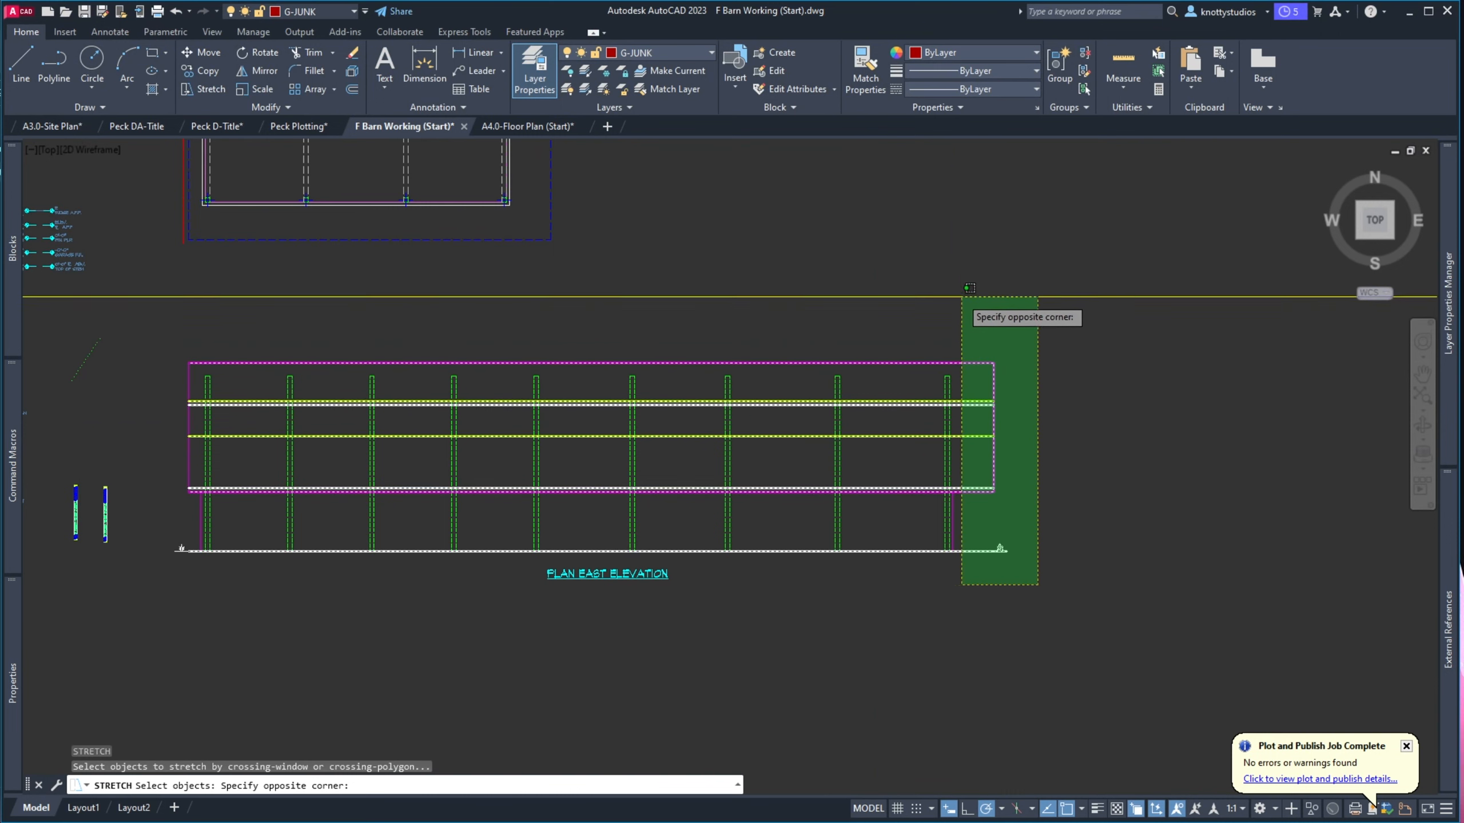
pyautogui.click(952, 289)
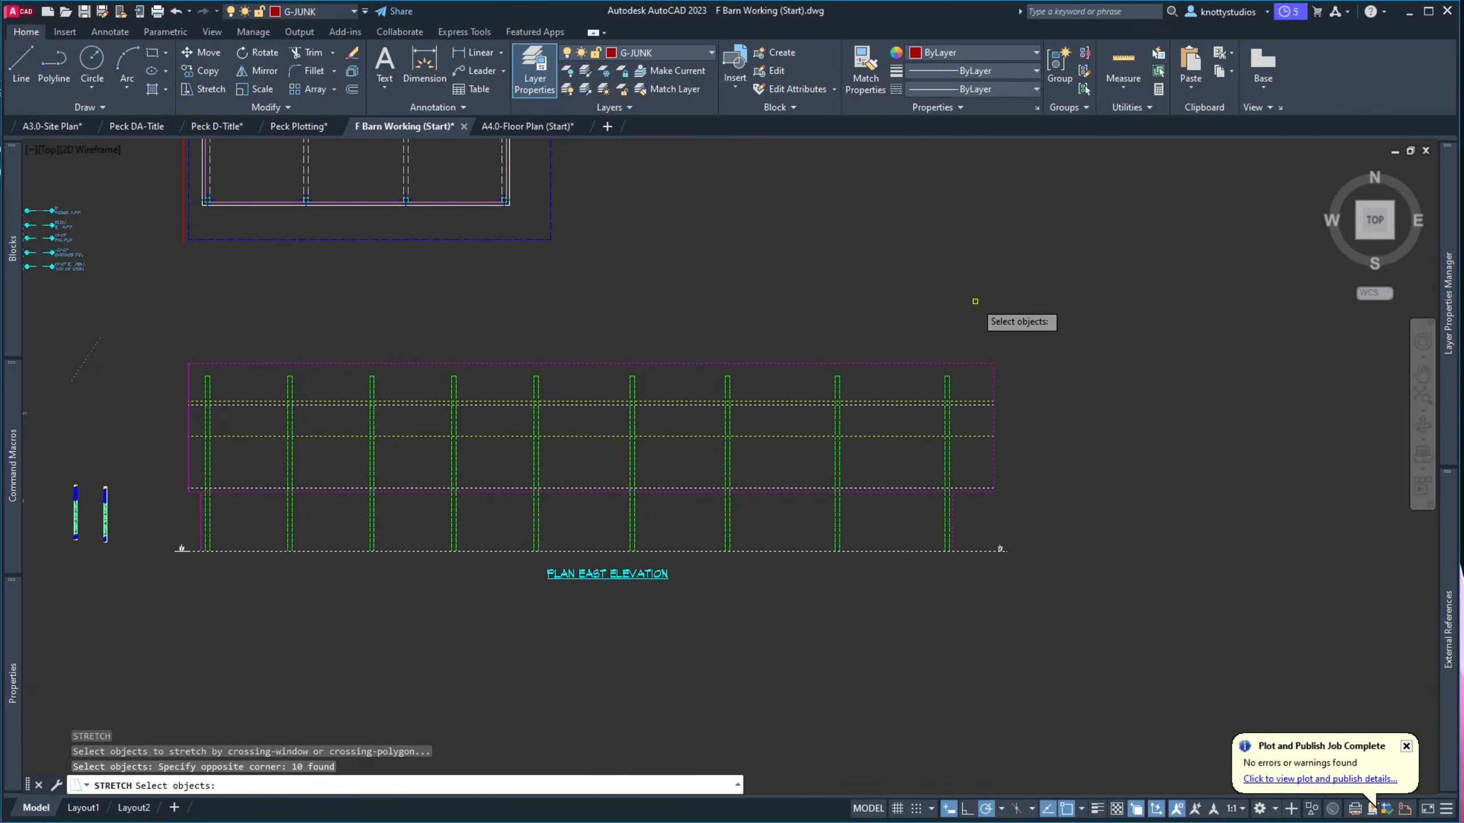
pyautogui.press('Return')
pyautogui.click(993, 363)
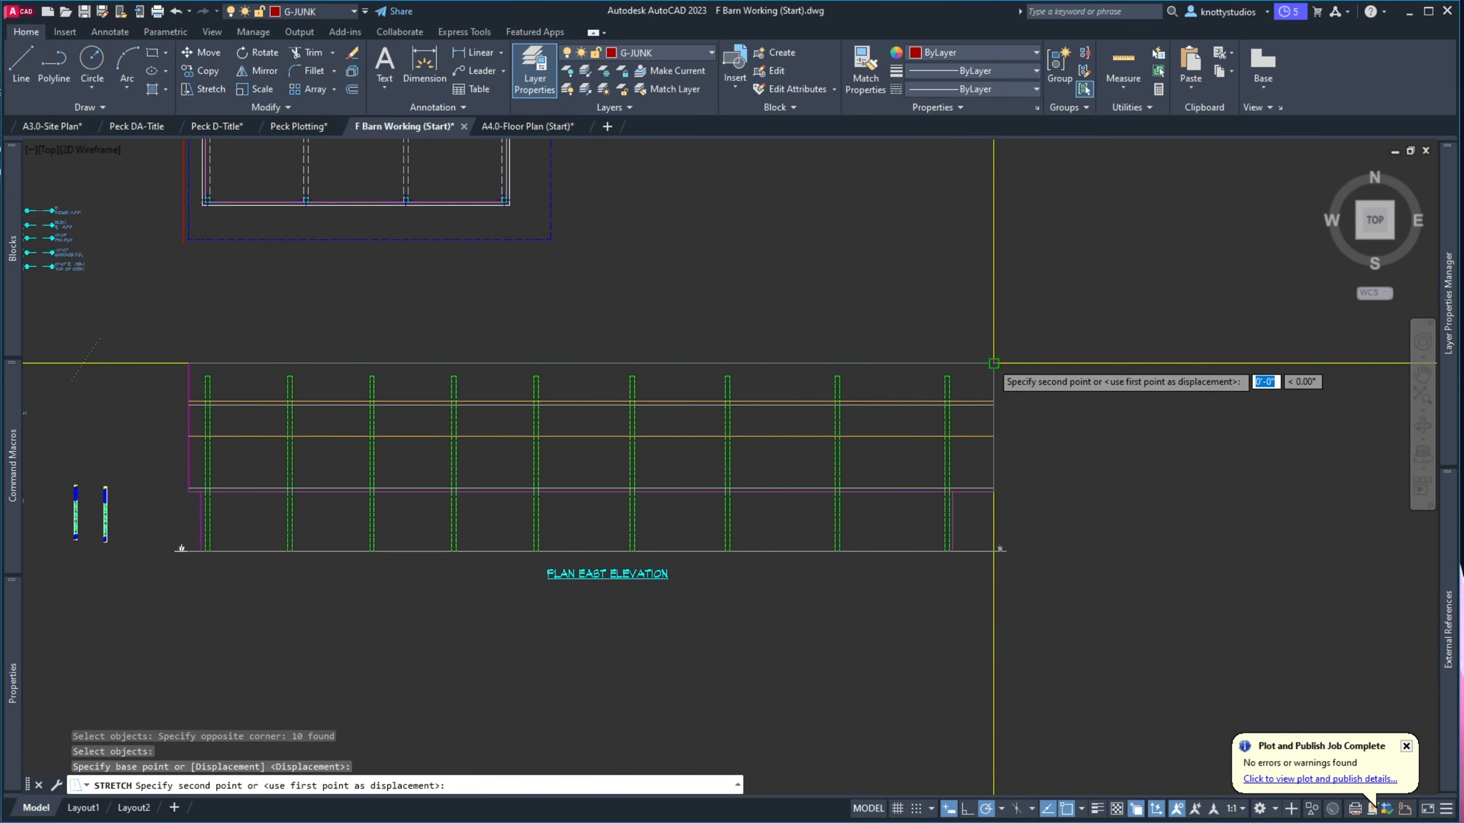
pyautogui.click(551, 363)
# Erase the four posts beyond the right end of the Plan East Elevation, keeping the elevation title
pyautogui.write('e')
pyautogui.press('Return')
pyautogui.click(1019, 591)
pyautogui.click(627, 328)
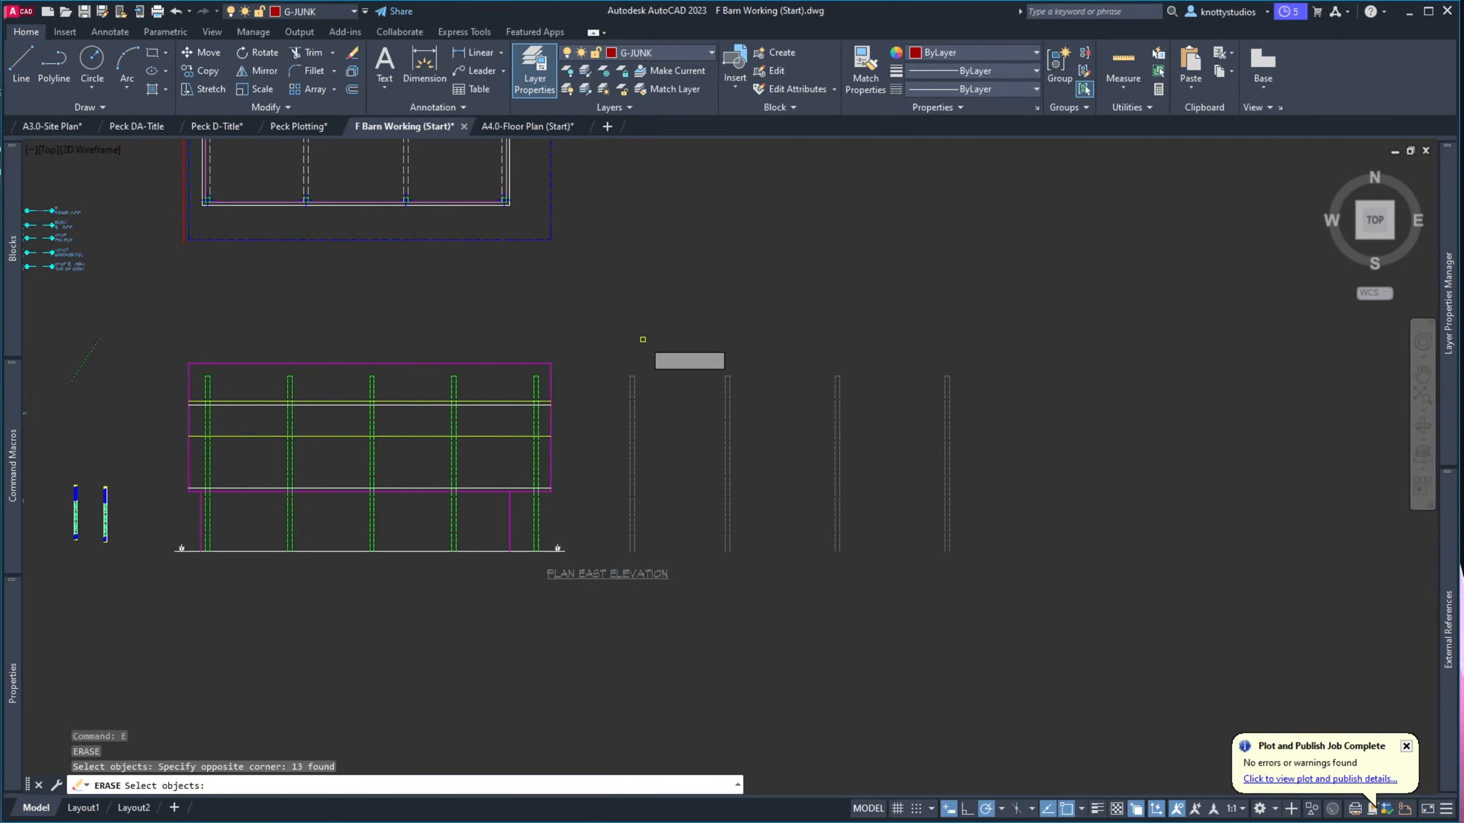
pyautogui.keyDown('shift'); pyautogui.click(727, 638); pyautogui.keyUp('shift')
pyautogui.keyDown('shift'); pyautogui.click(583, 555); pyautogui.keyUp('shift')
pyautogui.press('Return')
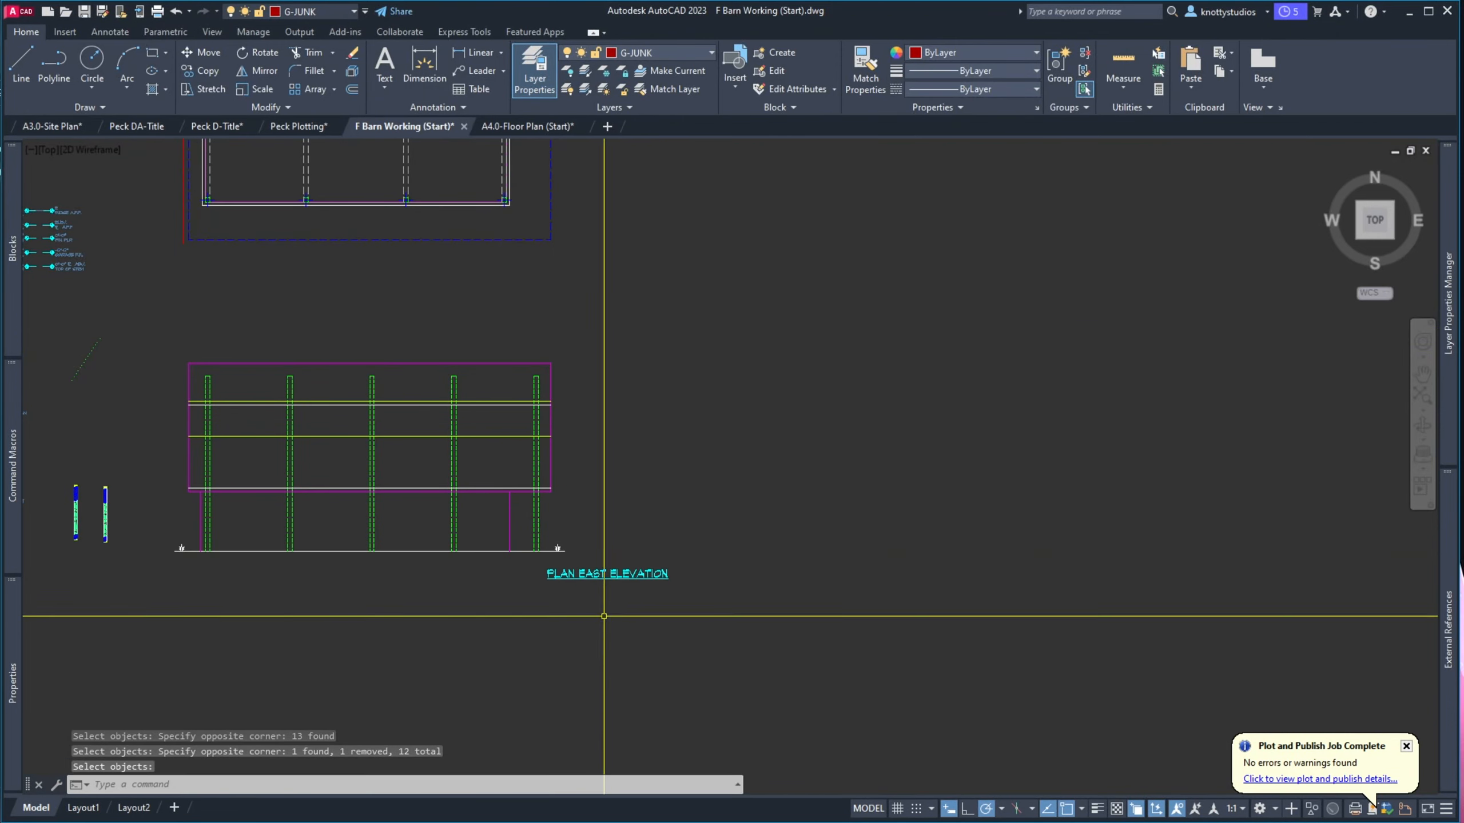
# Move the PLAN EAST ELEVATION title left so it sits centered beneath the shortened elevation
pyautogui.write('m')
pyautogui.press('Return')
pyautogui.click(694, 617)
pyautogui.click(632, 569)
pyautogui.press('Return')
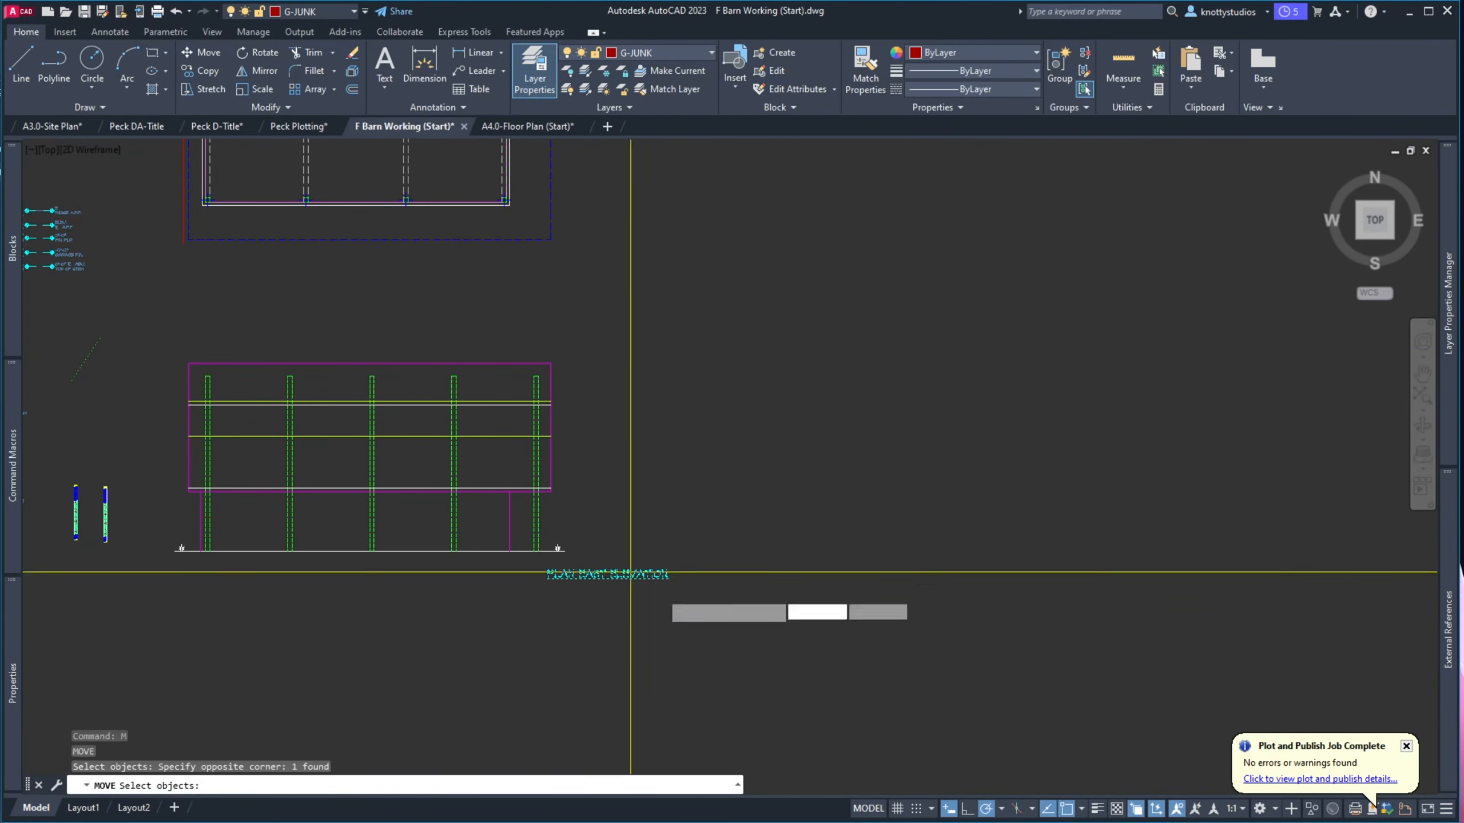
pyautogui.click(746, 594)
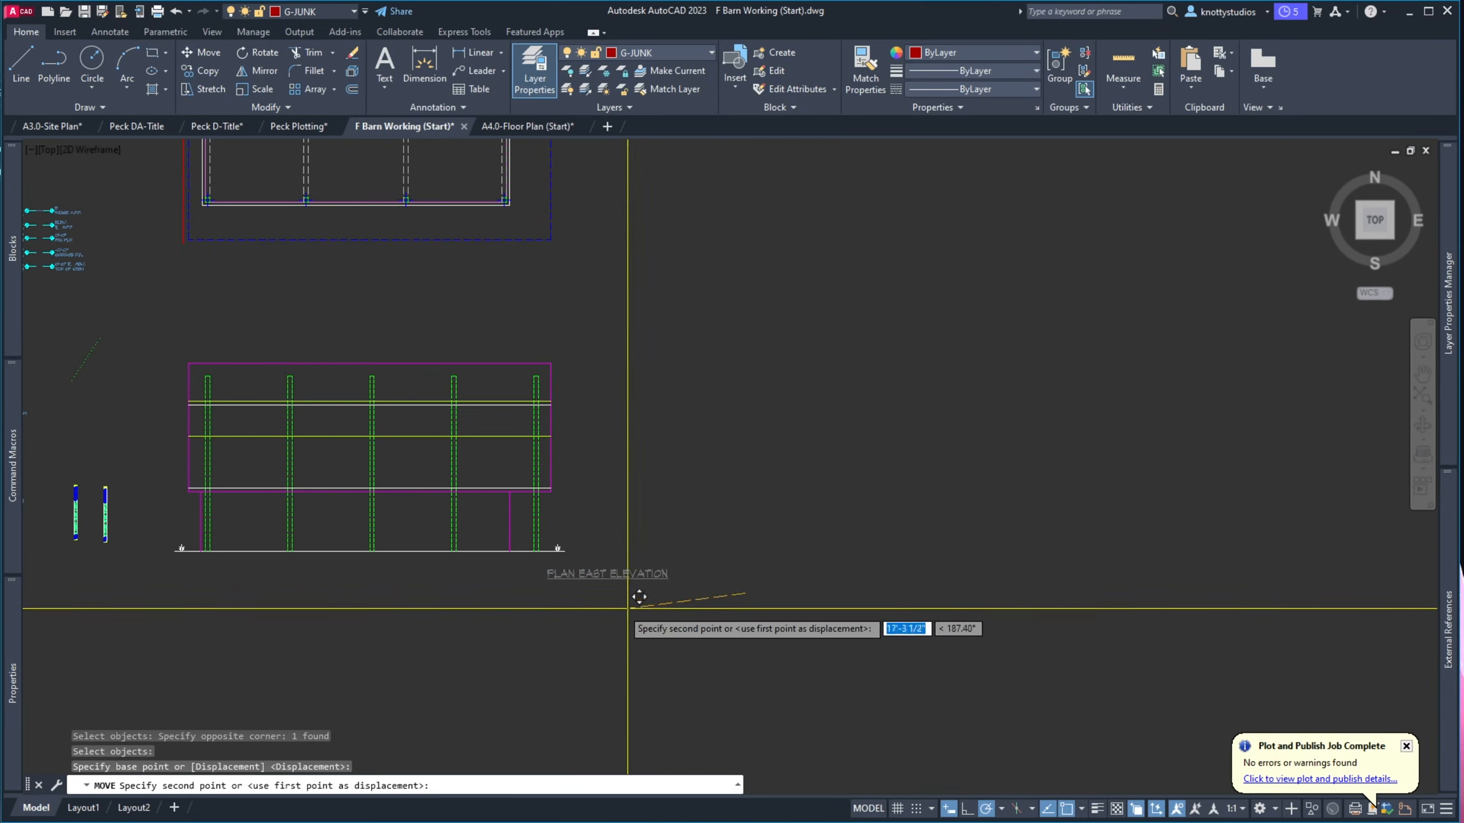
pyautogui.click(527, 594)
# Look over the plans, section and east elevation, and open the 2ndary Bent Layout sketch photo from the lesson folder
pyautogui.scroll(-5, 810, 553)
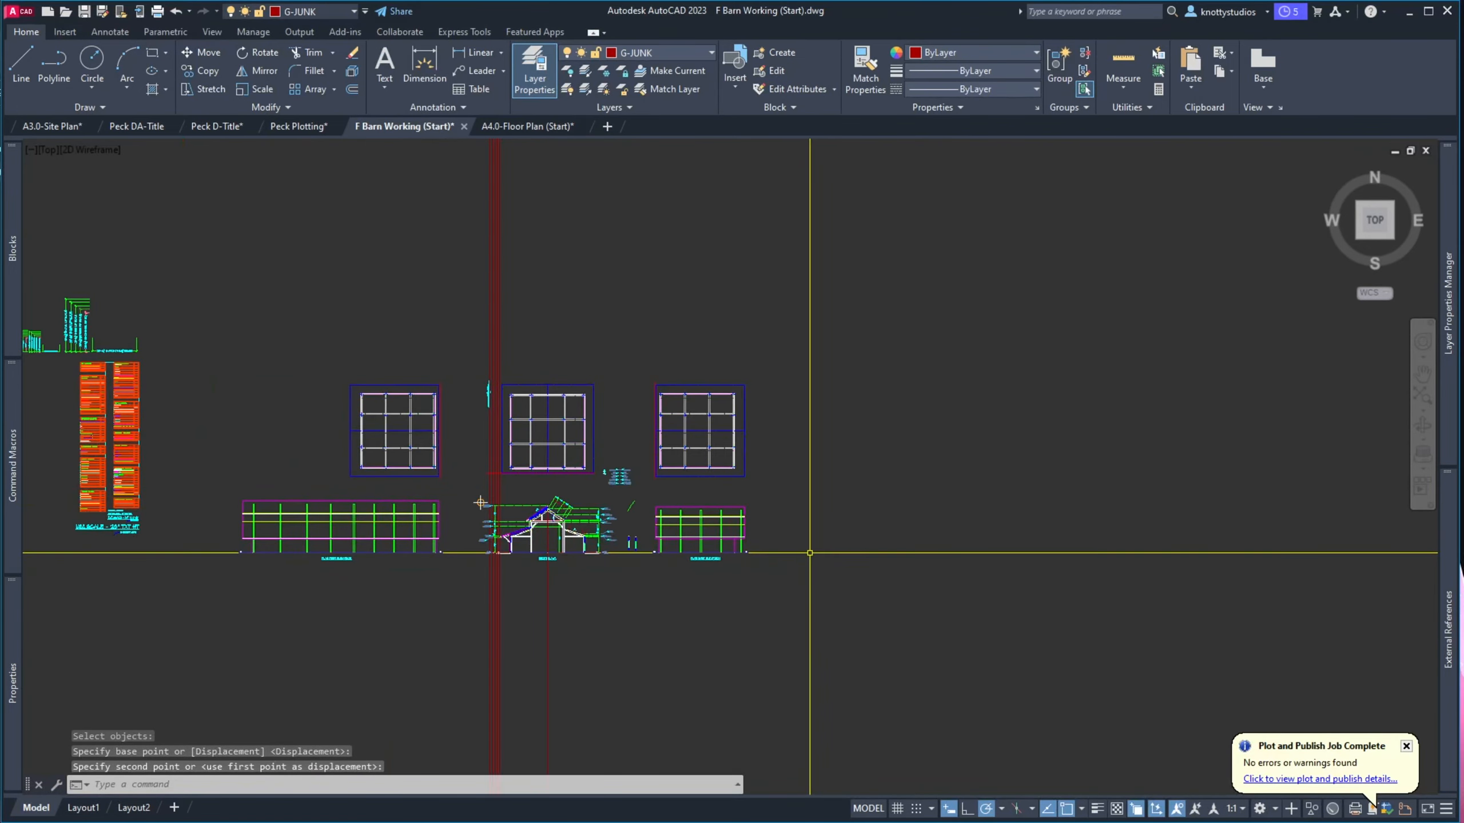
pyautogui.scroll(5, 438, 513)
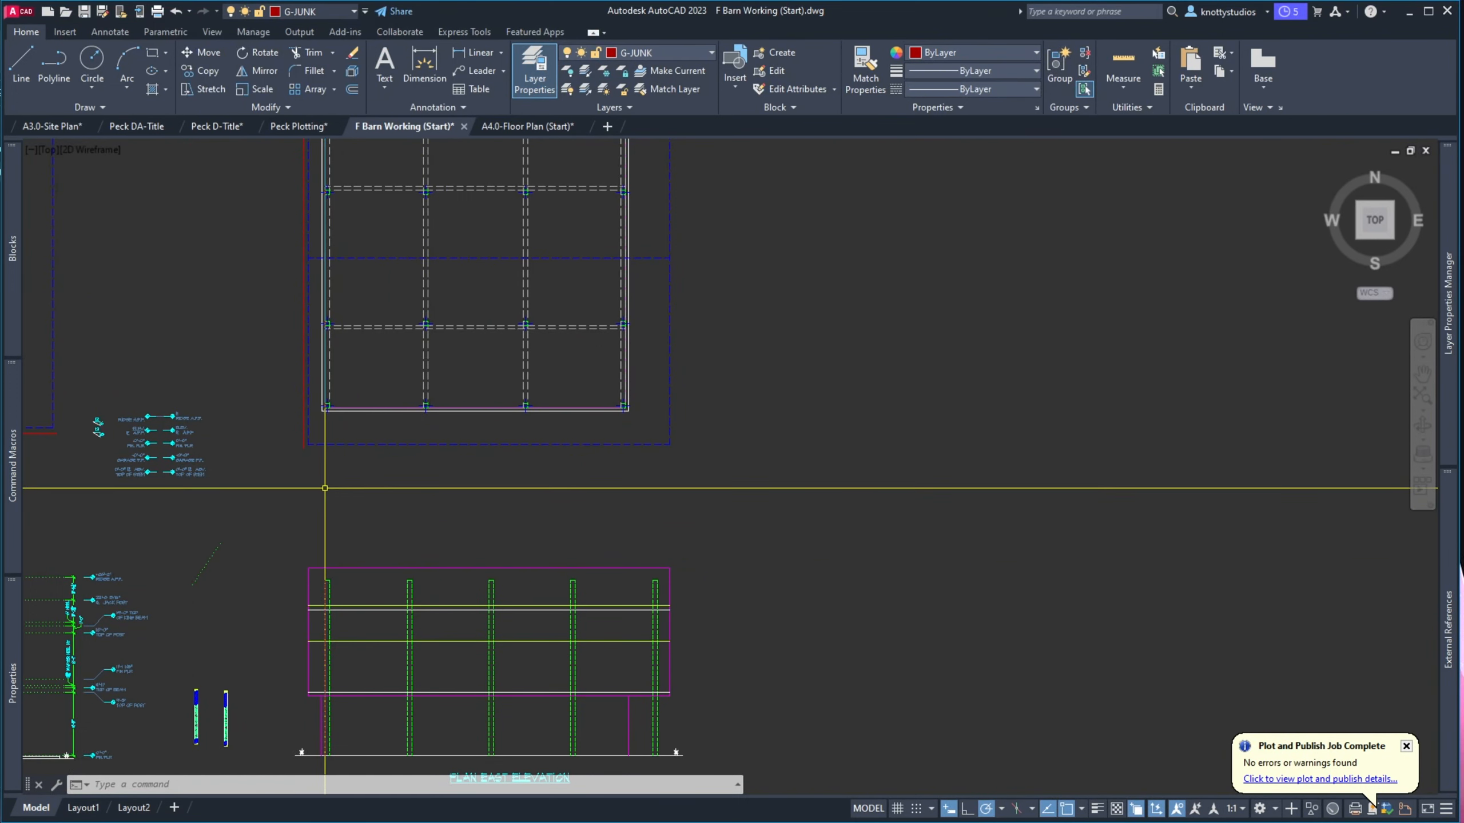
pyautogui.scroll(-5, 324, 487)
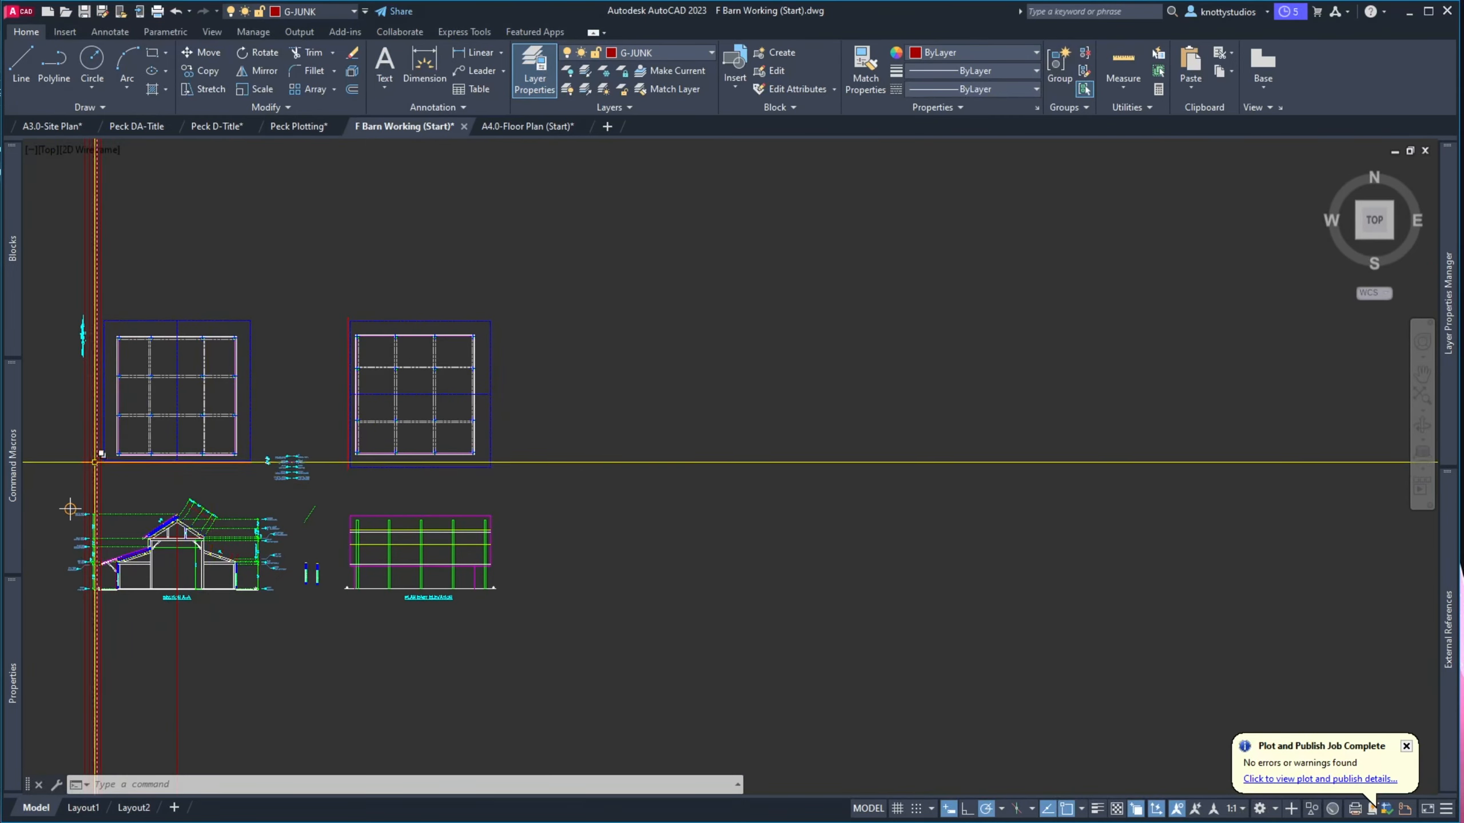
pyautogui.scroll(-3, 259, 514)
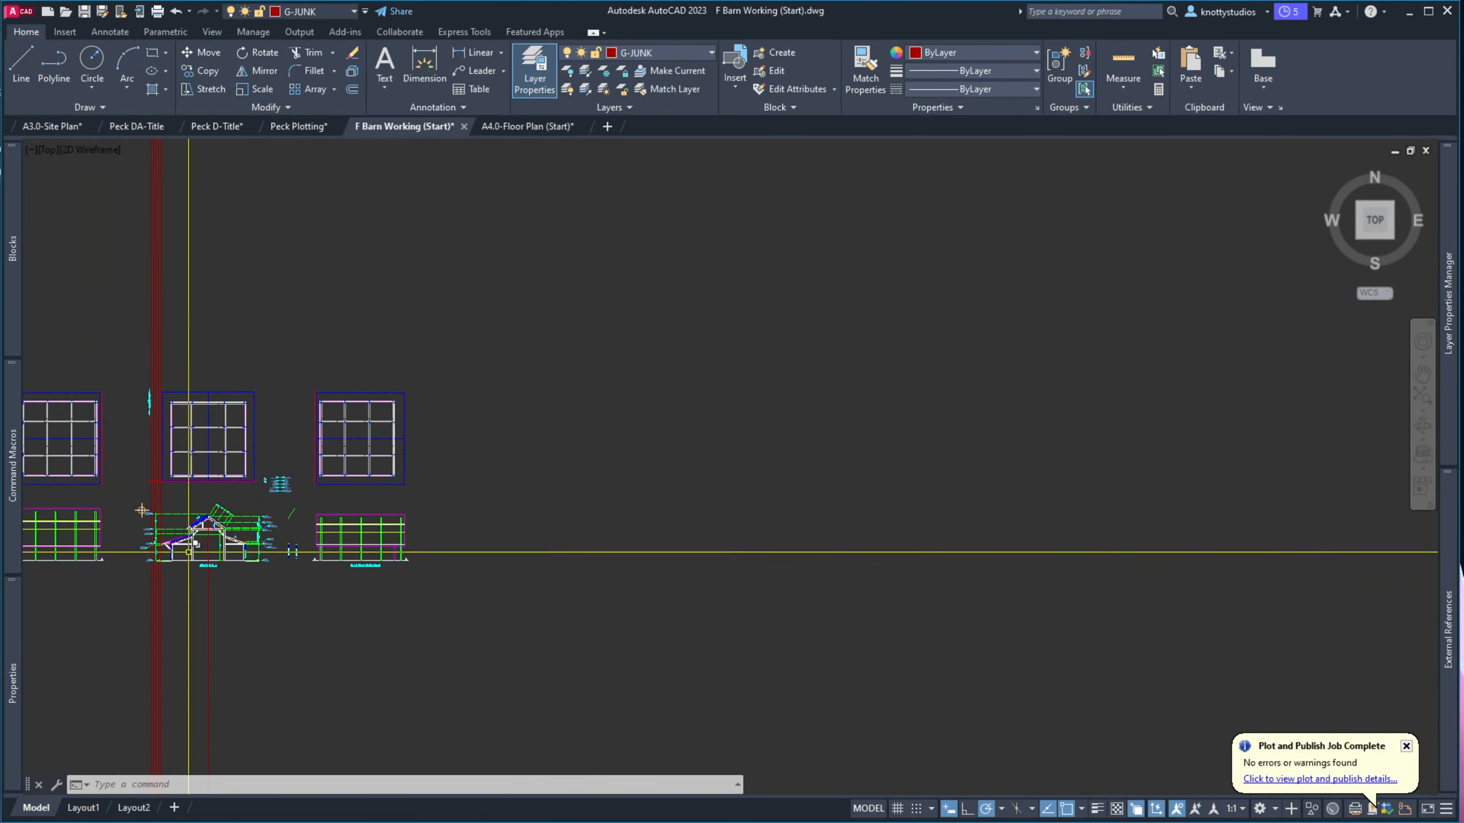
pyautogui.scroll(6, 188, 556)
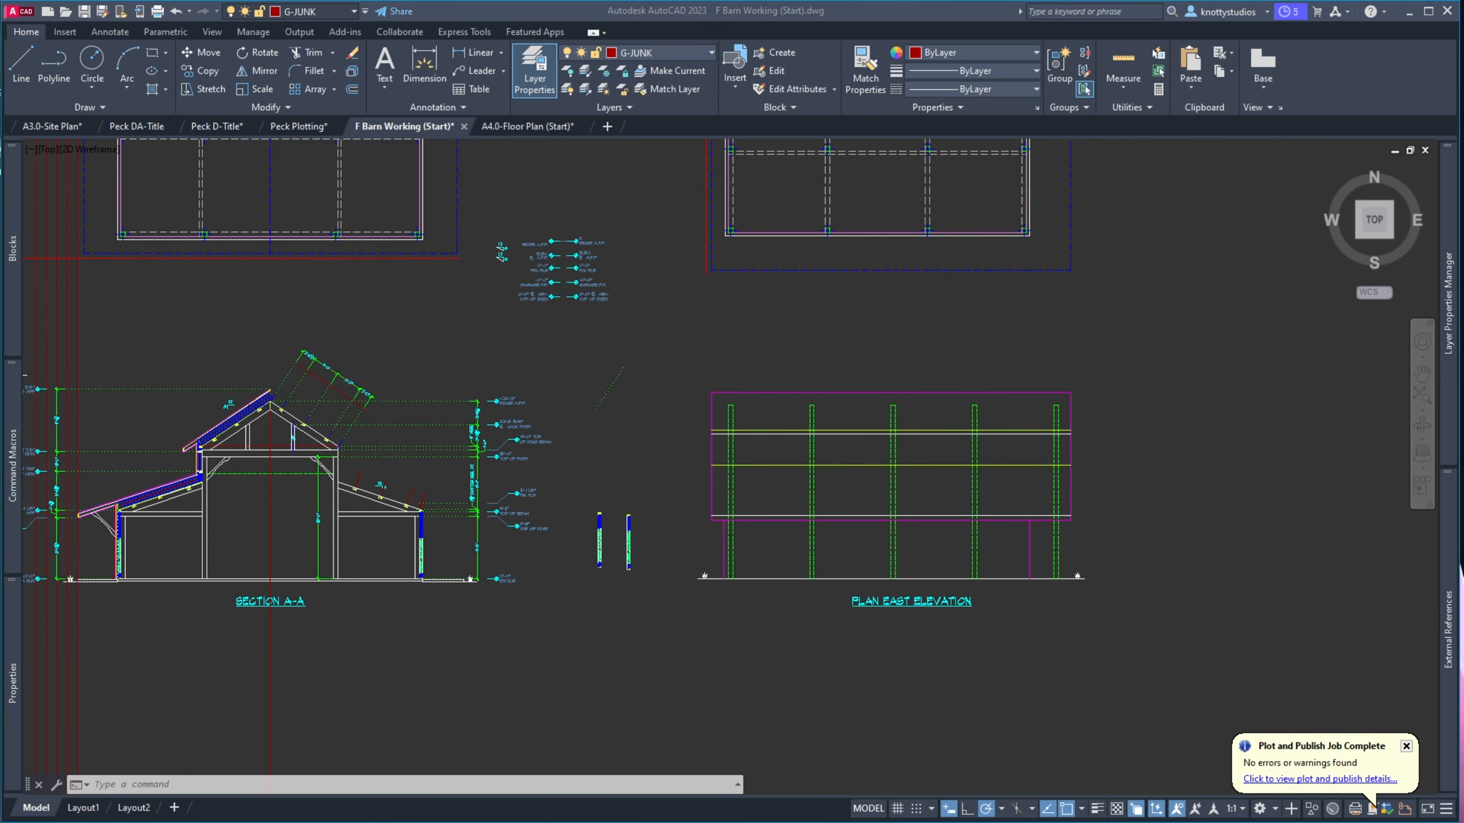
pyautogui.hotkey('alt', 'Tab')
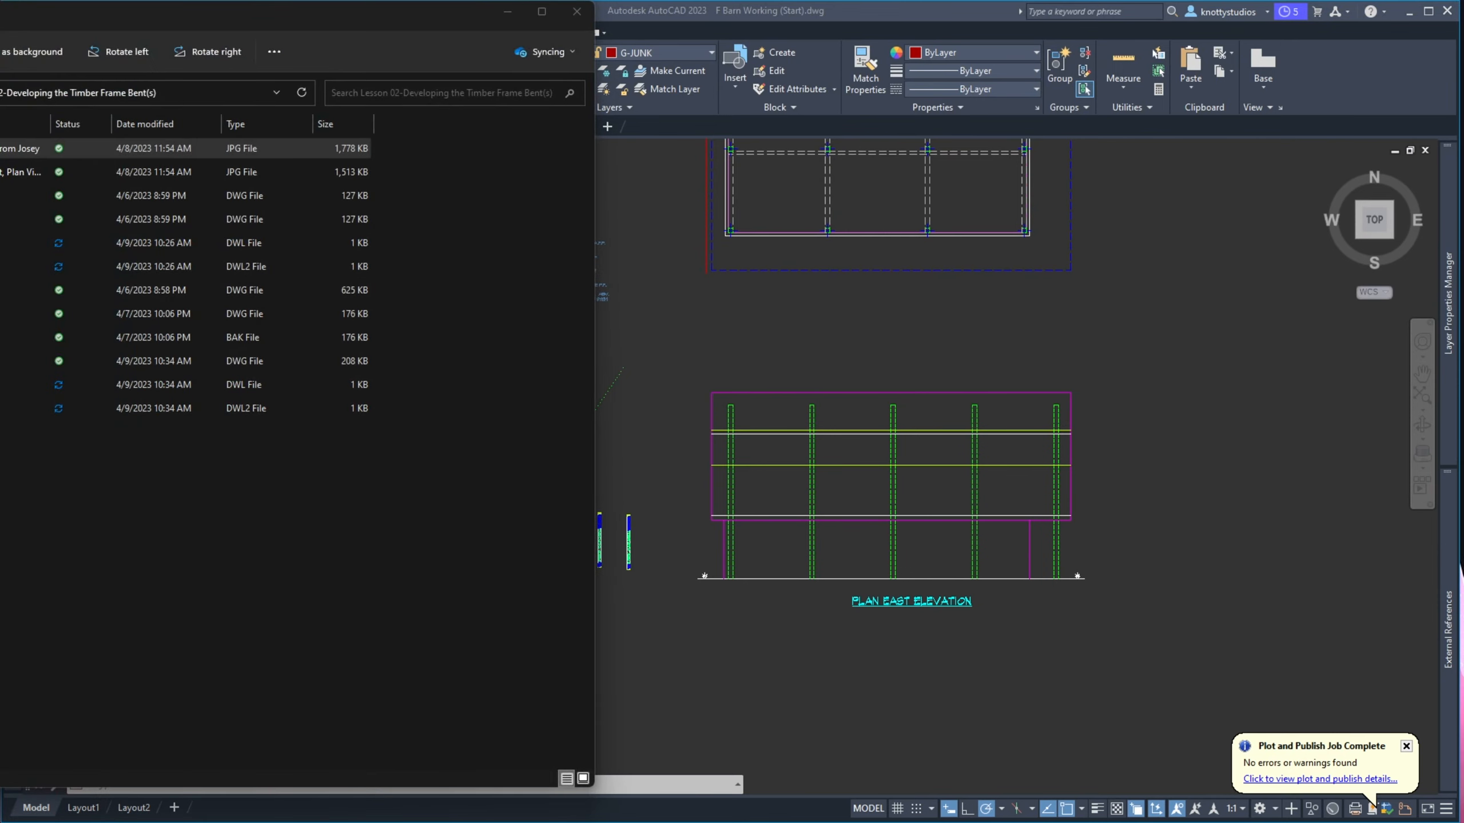
pyautogui.press('Return')
pyautogui.moveTo(678, 75); pyautogui.dragTo(717, 78)
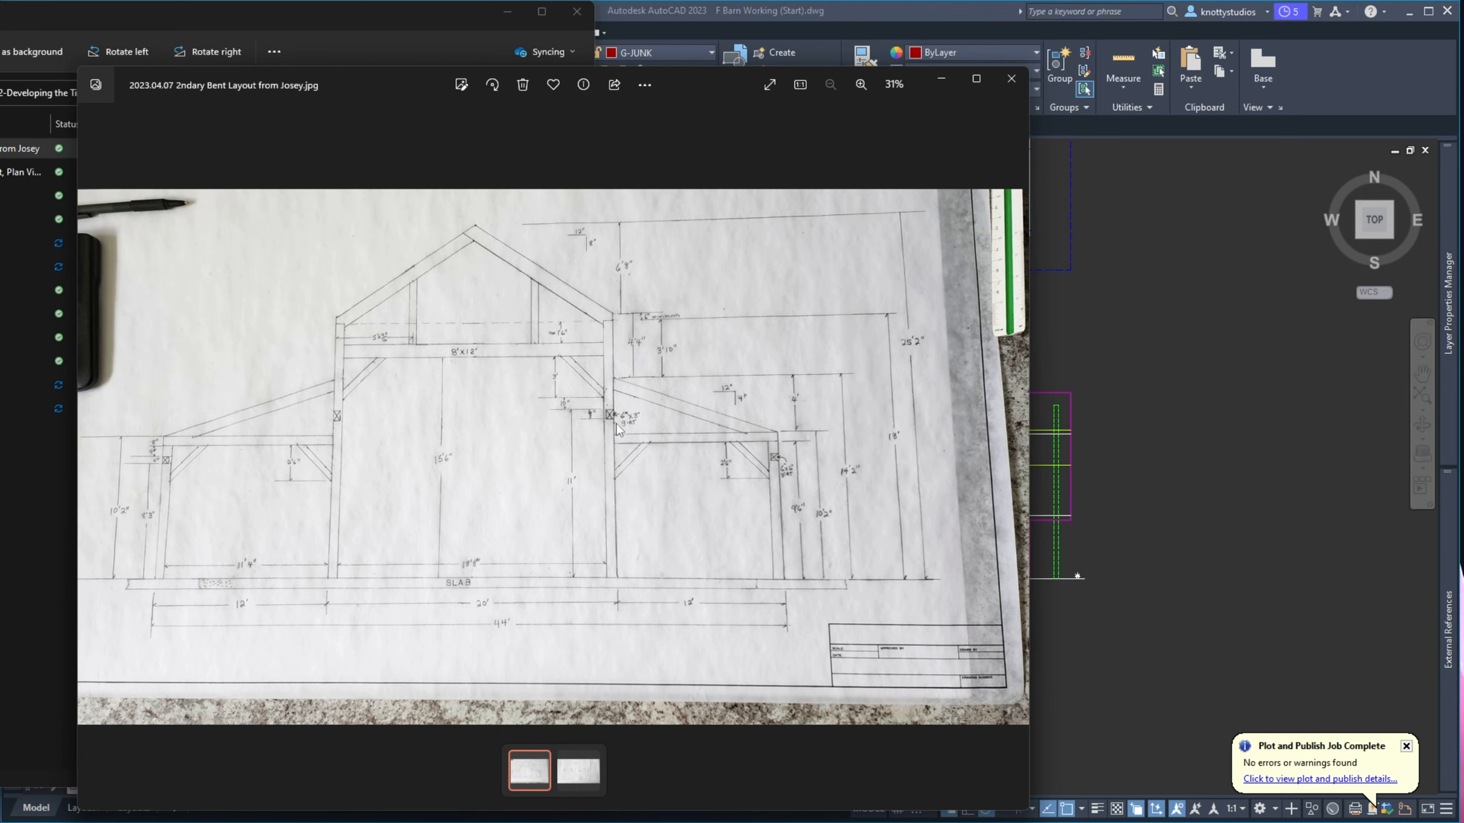
pyautogui.moveTo(1406, 813)
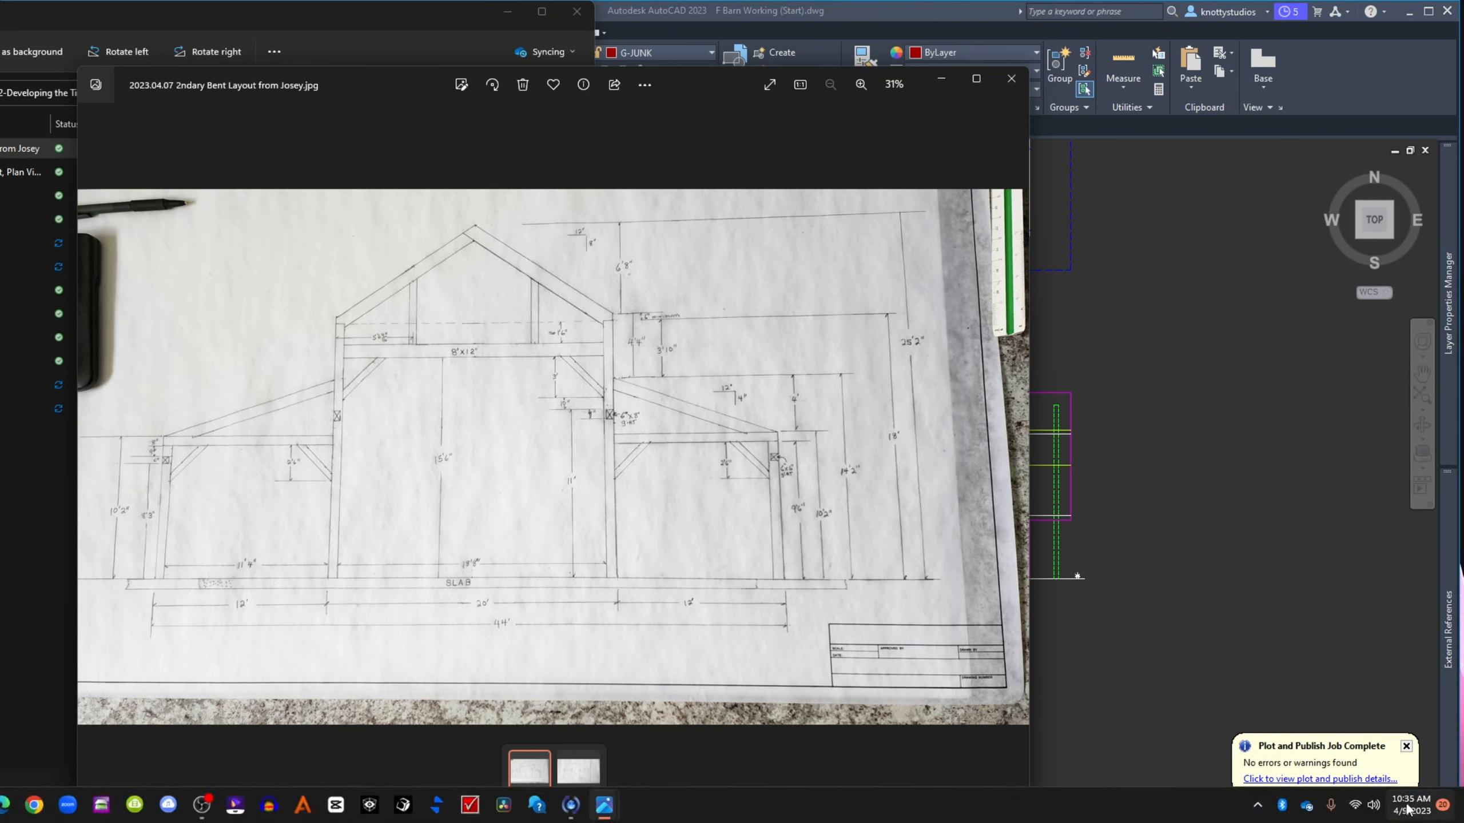
pyautogui.click(1258, 808)
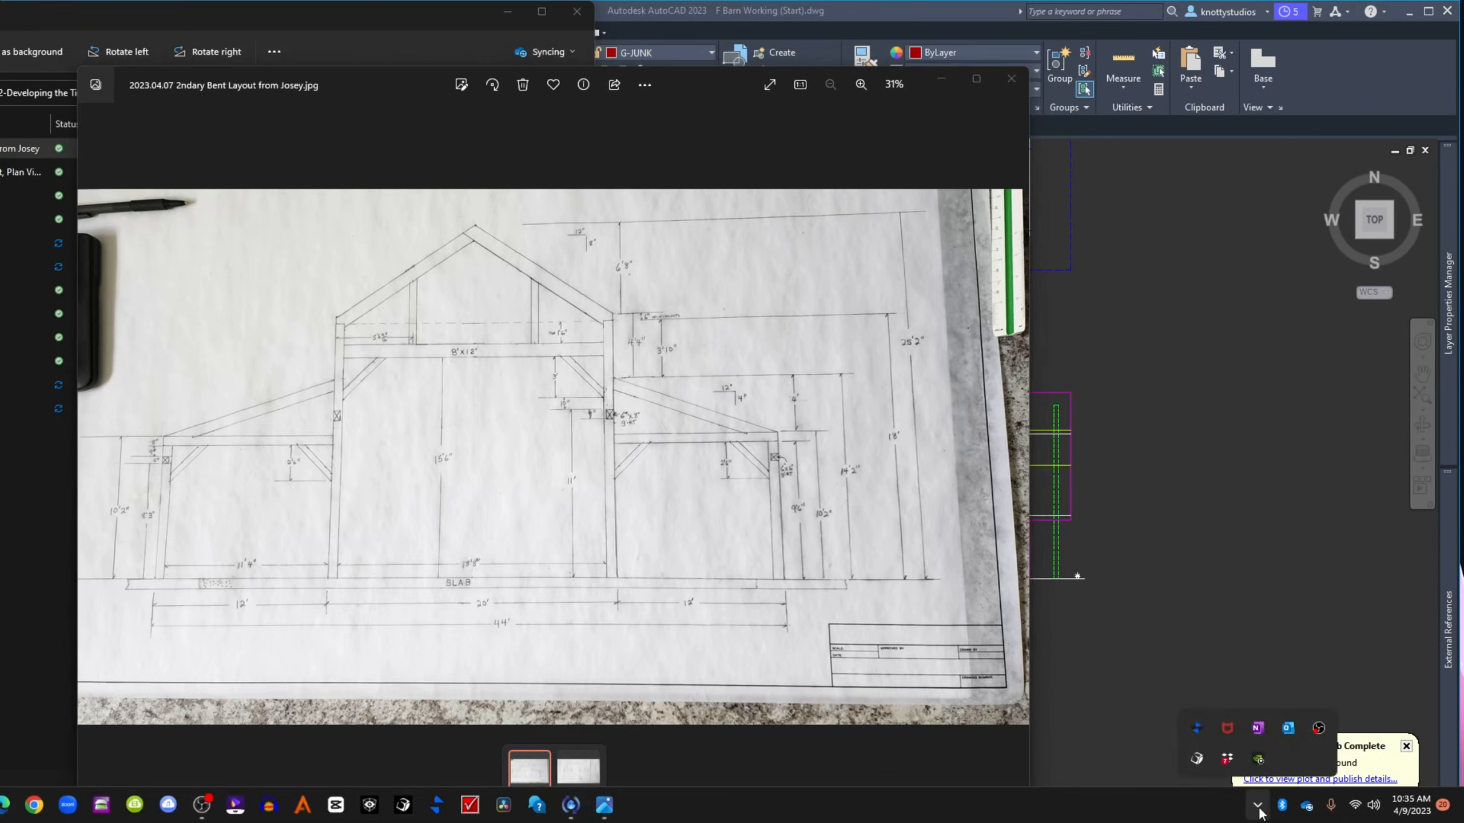
pyautogui.click(1257, 808)
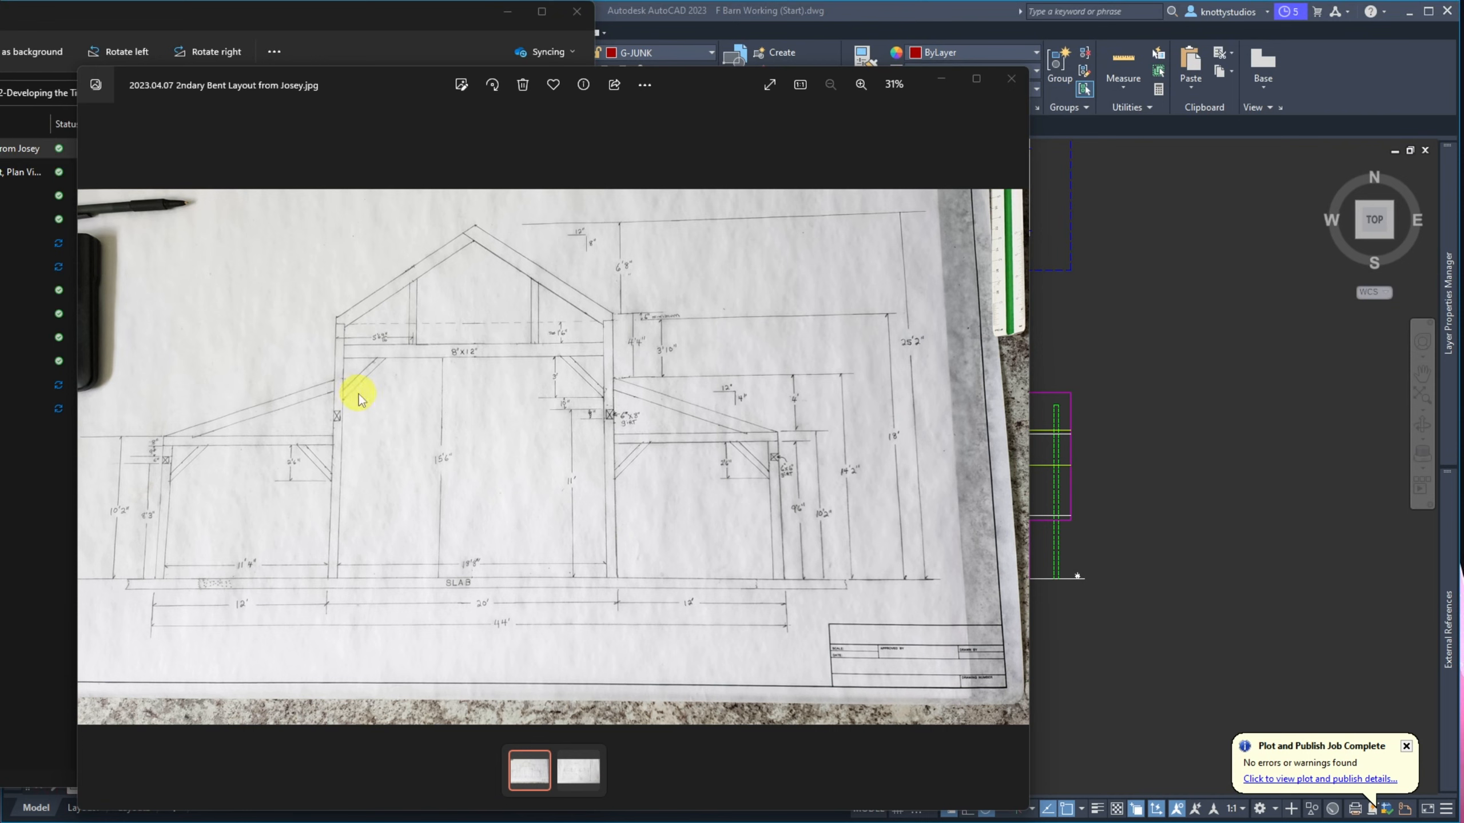
# Compare the timber framer's 2ndary Bent Layout sketch with Section A-A in the barn drawing
pyautogui.click(398, 85)
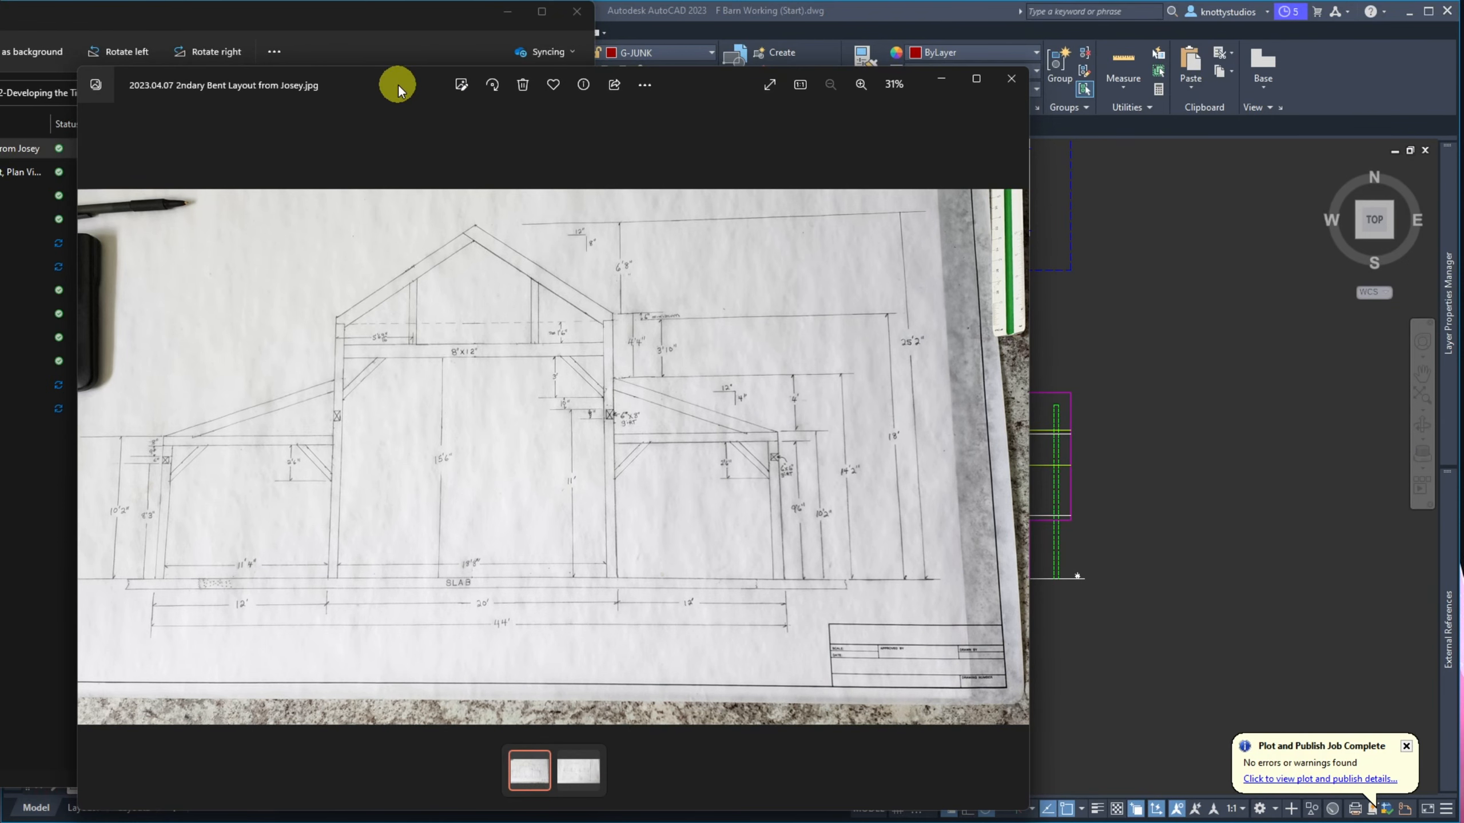
pyautogui.moveTo(398, 85); pyautogui.dragTo(0, 84)
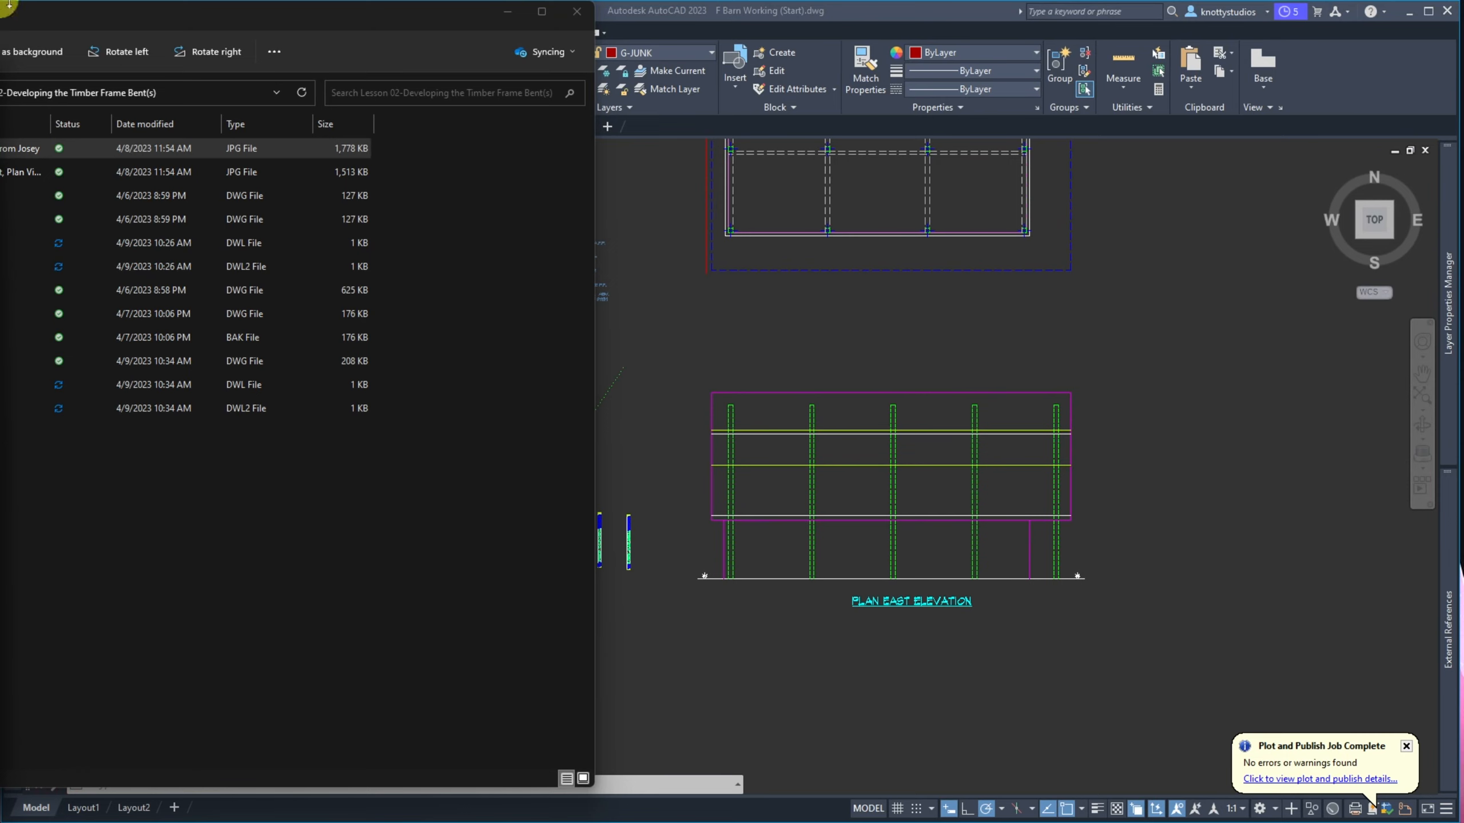
pyautogui.click(845, 16)
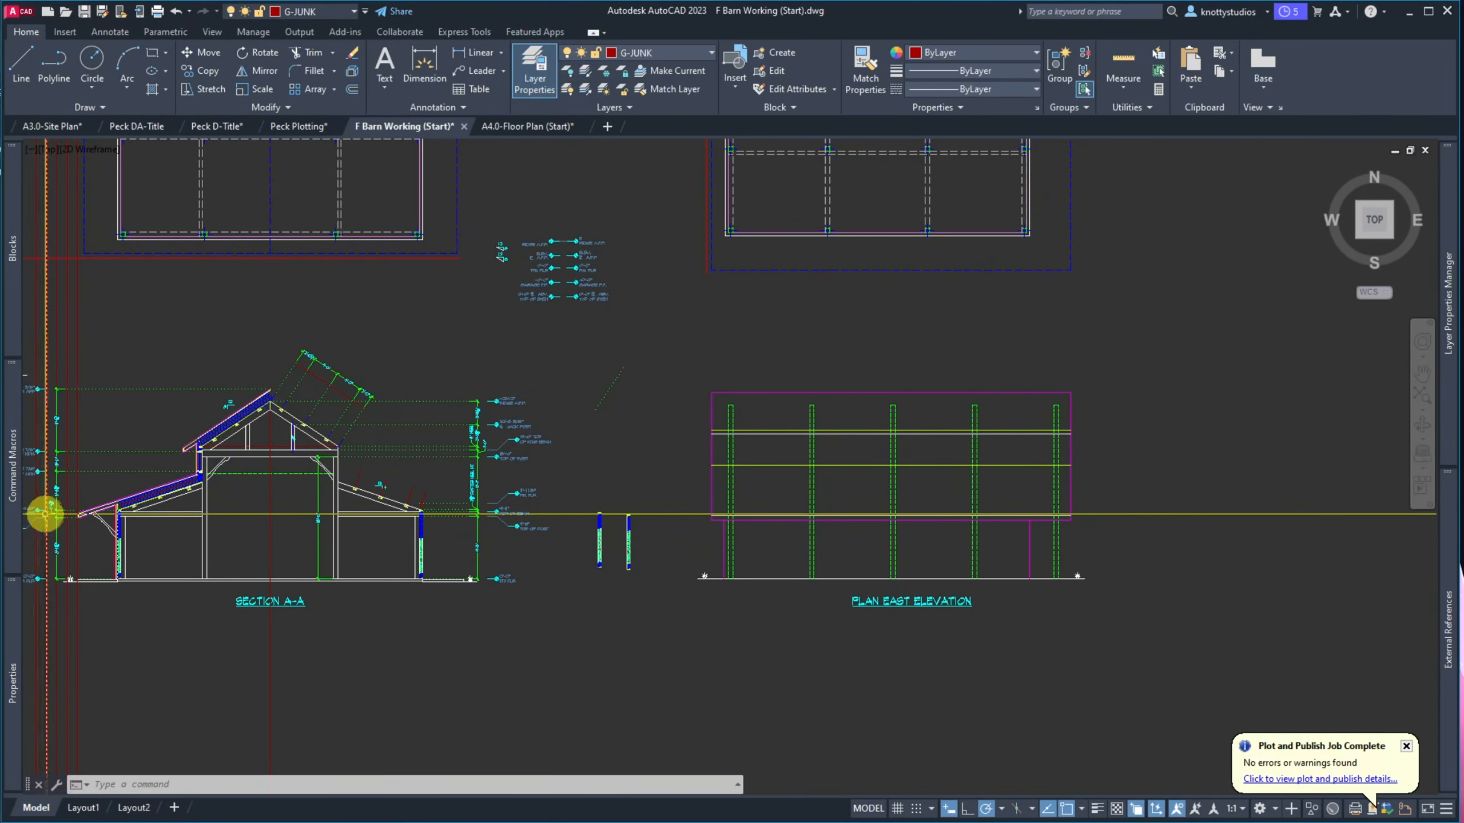
pyautogui.scroll(6, 46, 510)
pyautogui.scroll(-6, 46, 512)
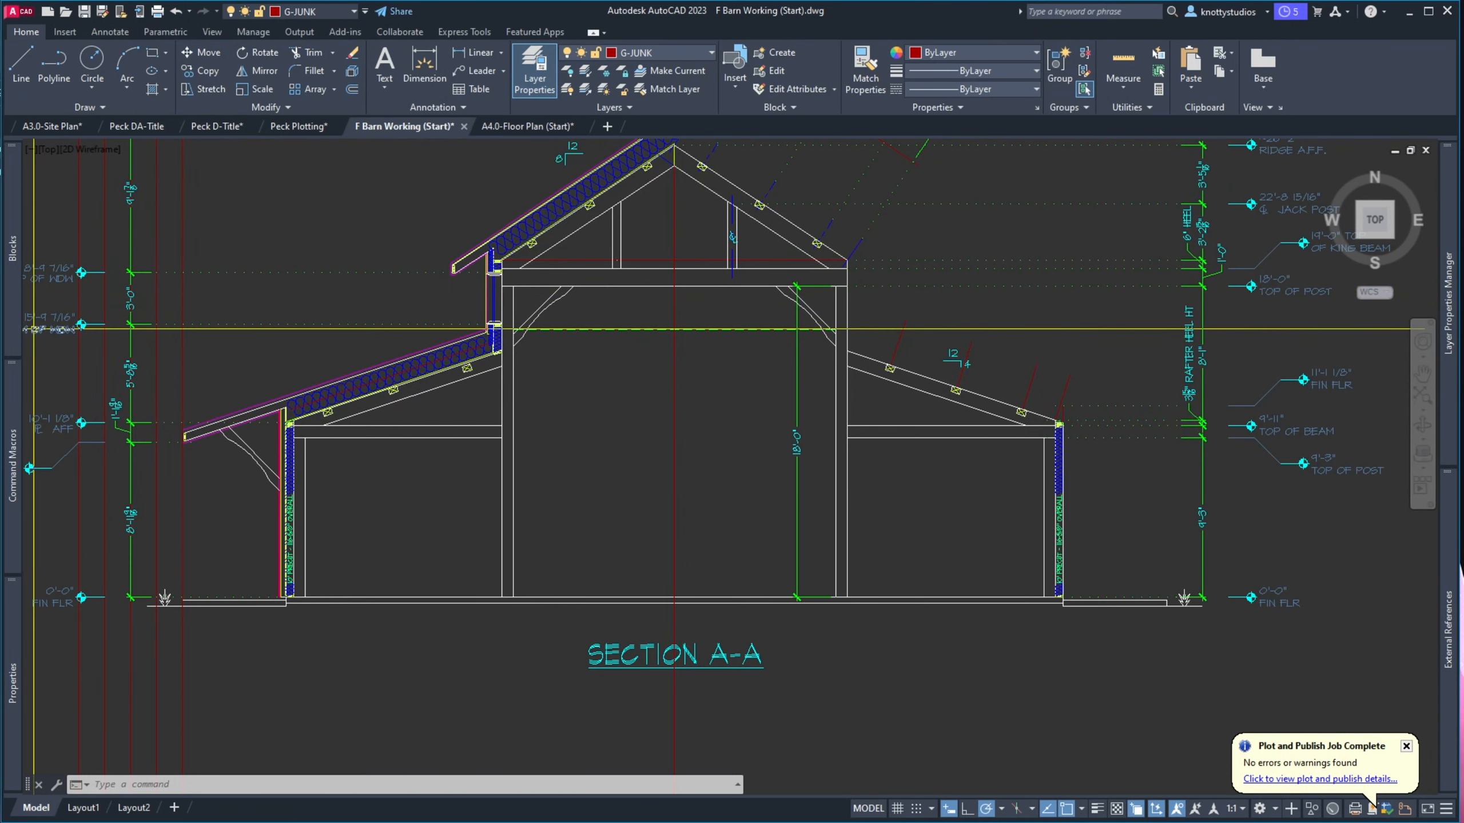
pyautogui.moveTo(0, 76); pyautogui.dragTo(551, 84)
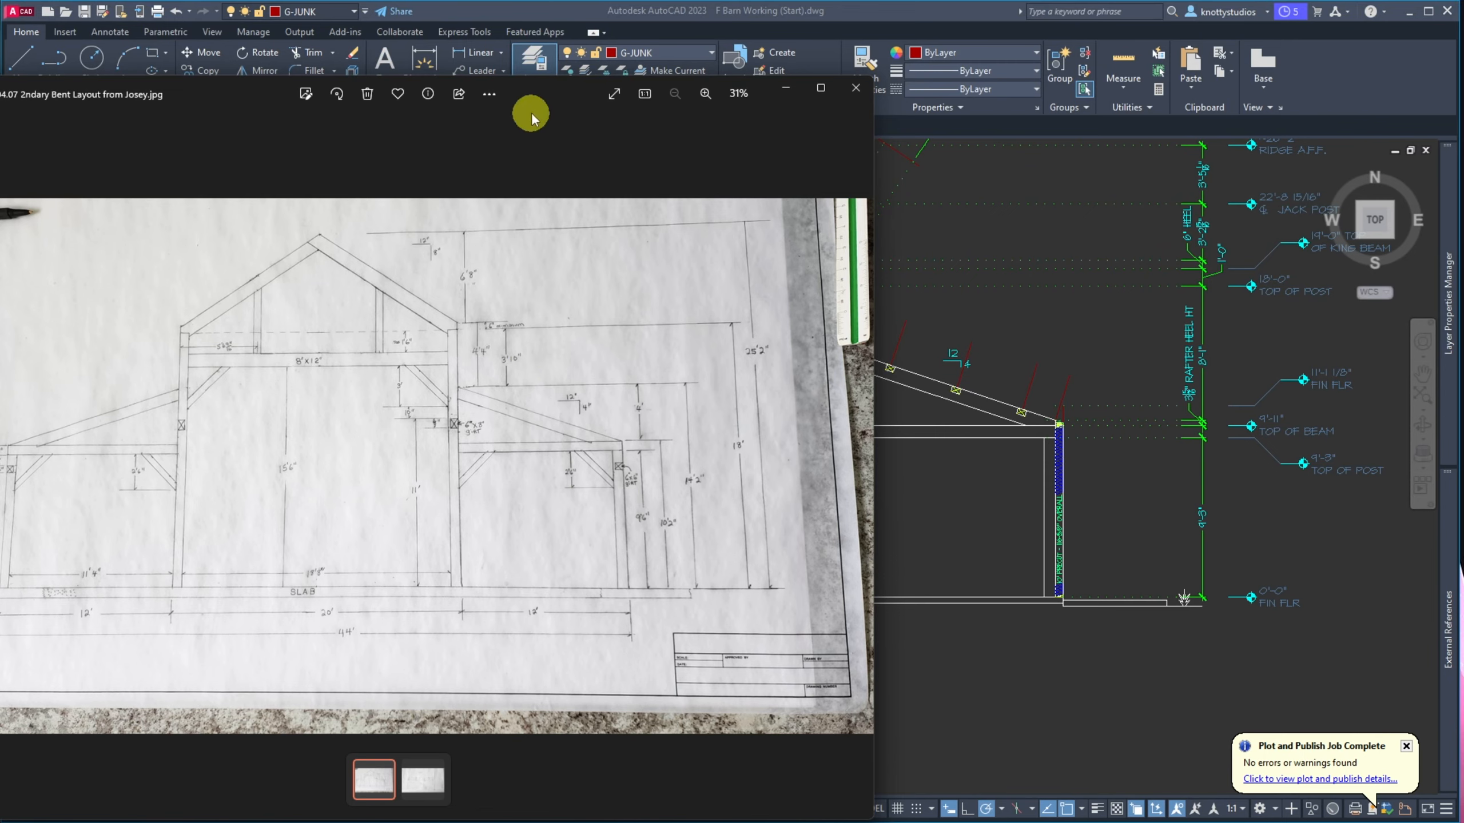
pyautogui.moveTo(529, 87); pyautogui.dragTo(0, 75)
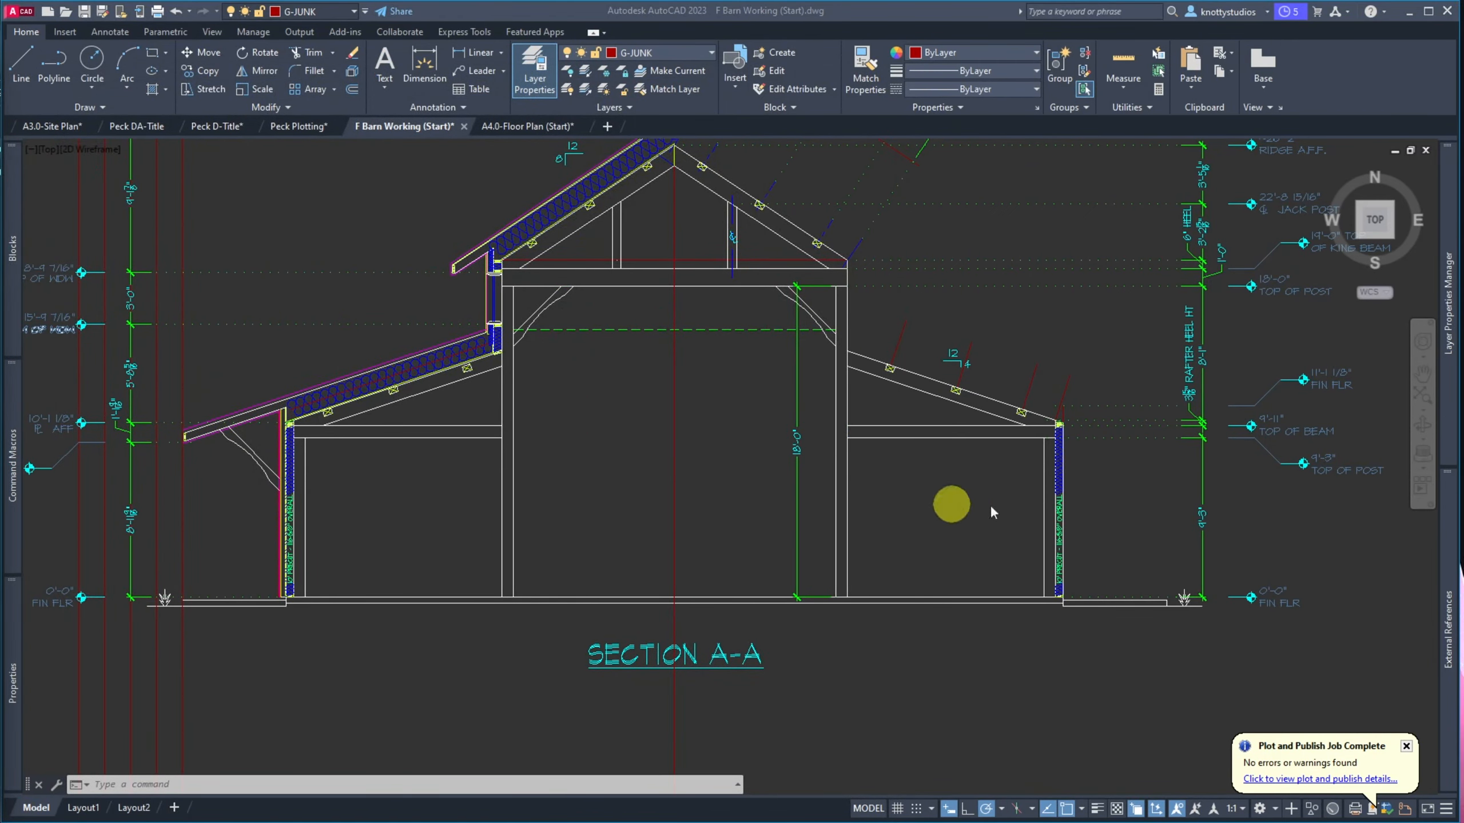
pyautogui.scroll(-5, 778, 484)
pyautogui.scroll(5, 866, 448)
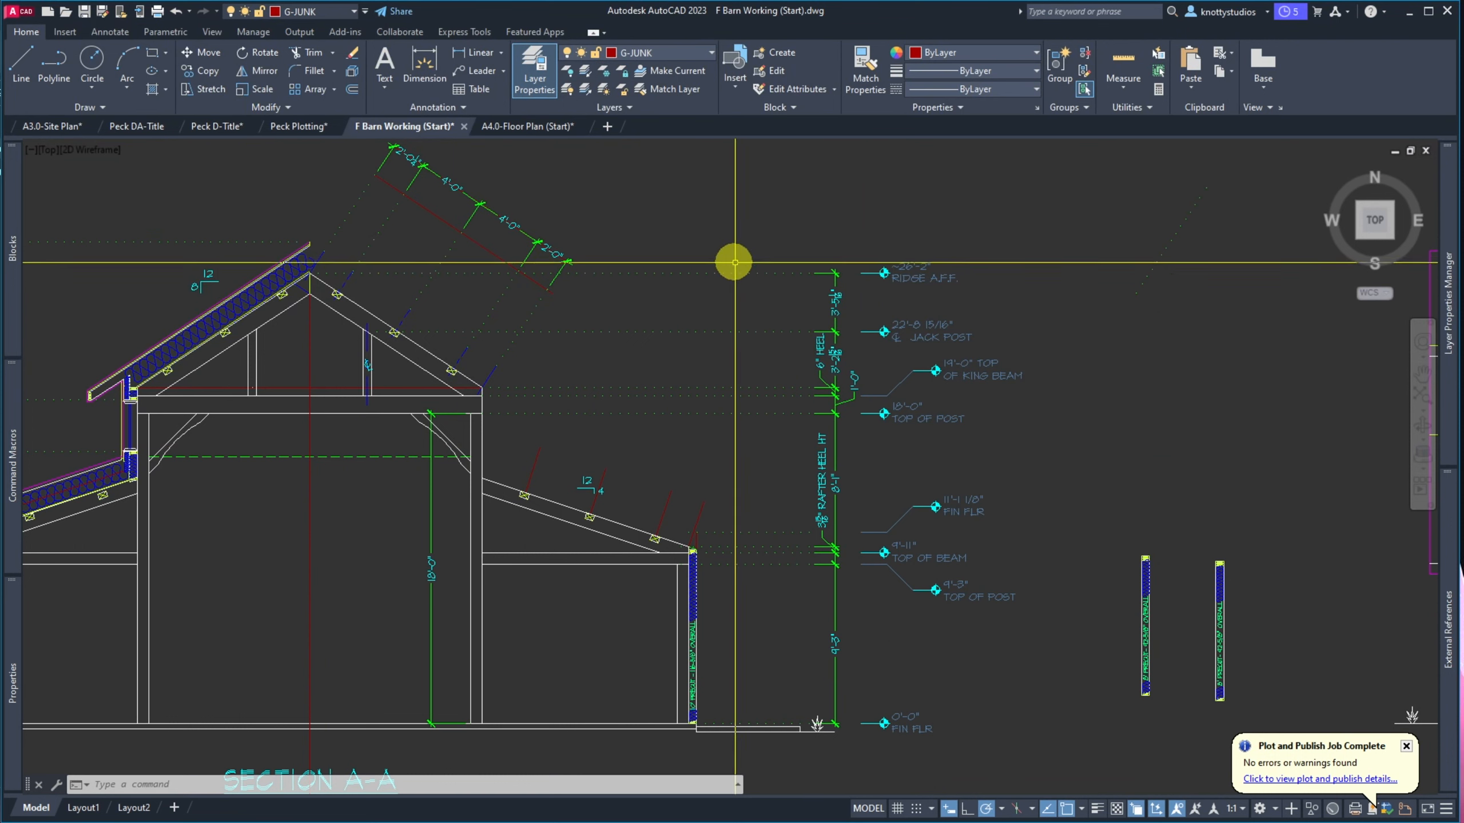
# Freeze the N-ARCH-DIMS layer by picking a dimension beside Section A-A
pyautogui.click(607, 74)
pyautogui.click(694, 273)
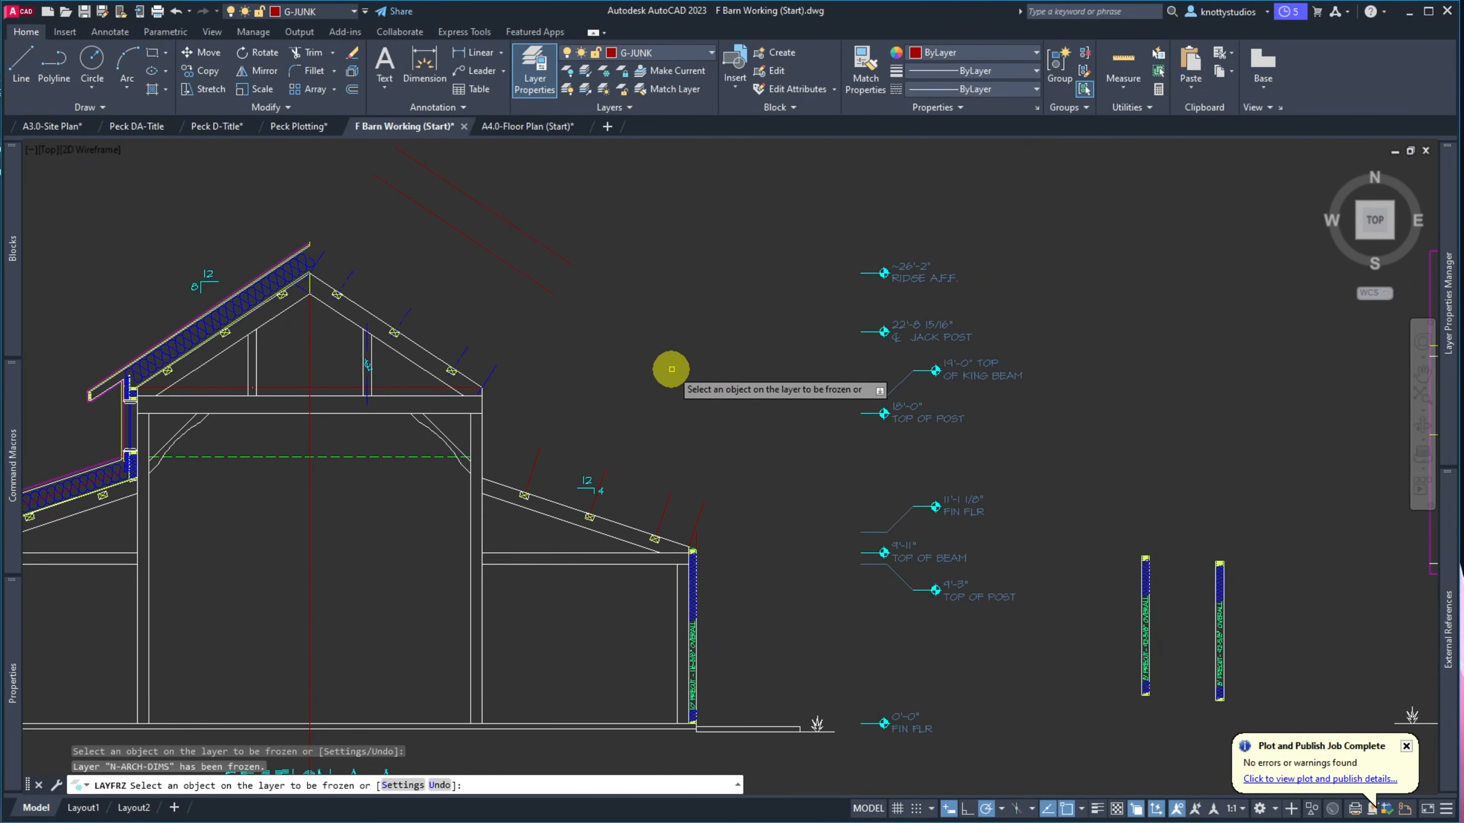
pyautogui.press('Return')
# Draw a horizontal construction line through the 0'-0" finished floor line of Section A-A
pyautogui.scroll(6, 572, 736)
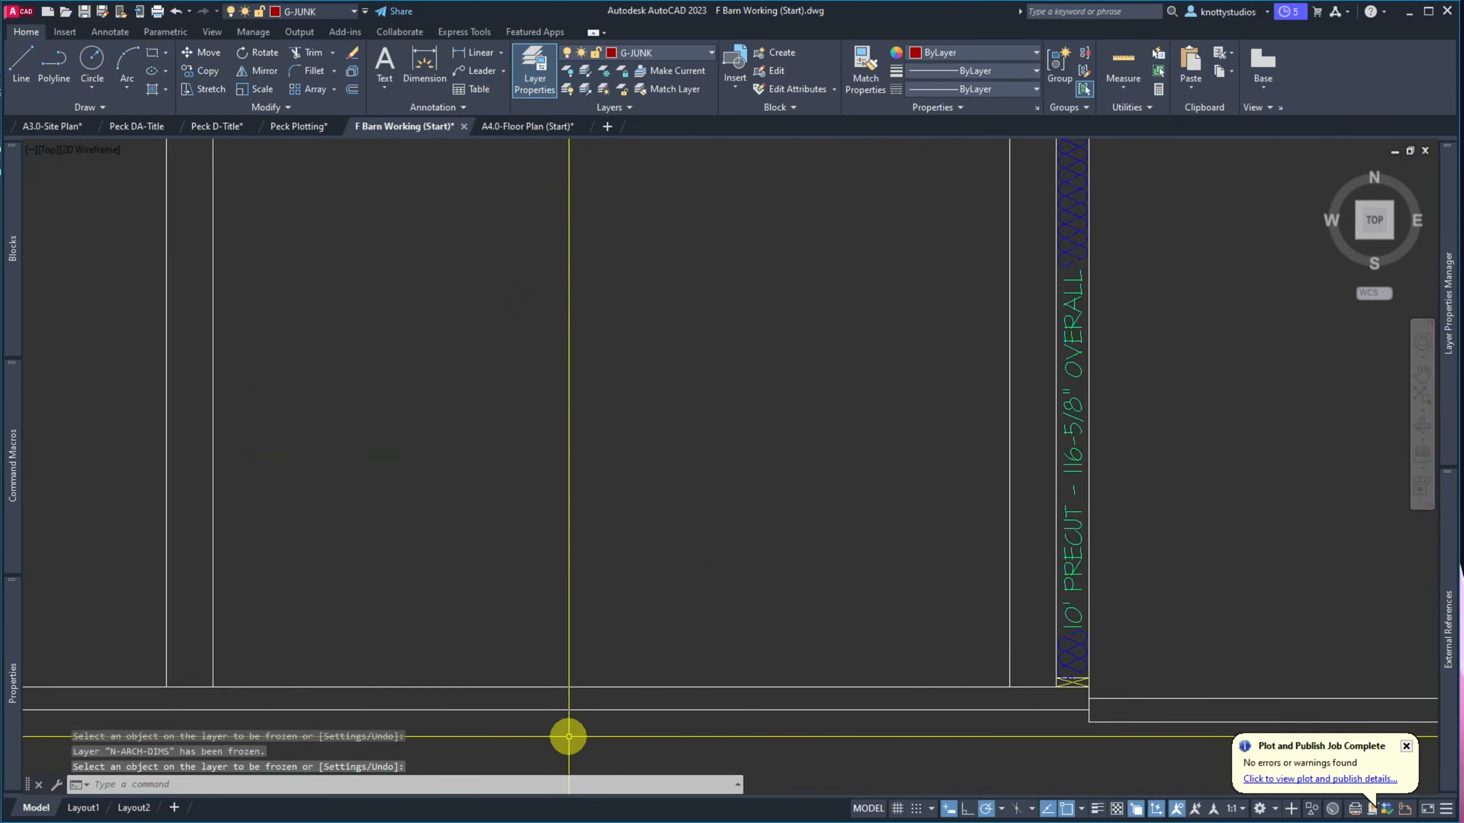
pyautogui.write('xl')
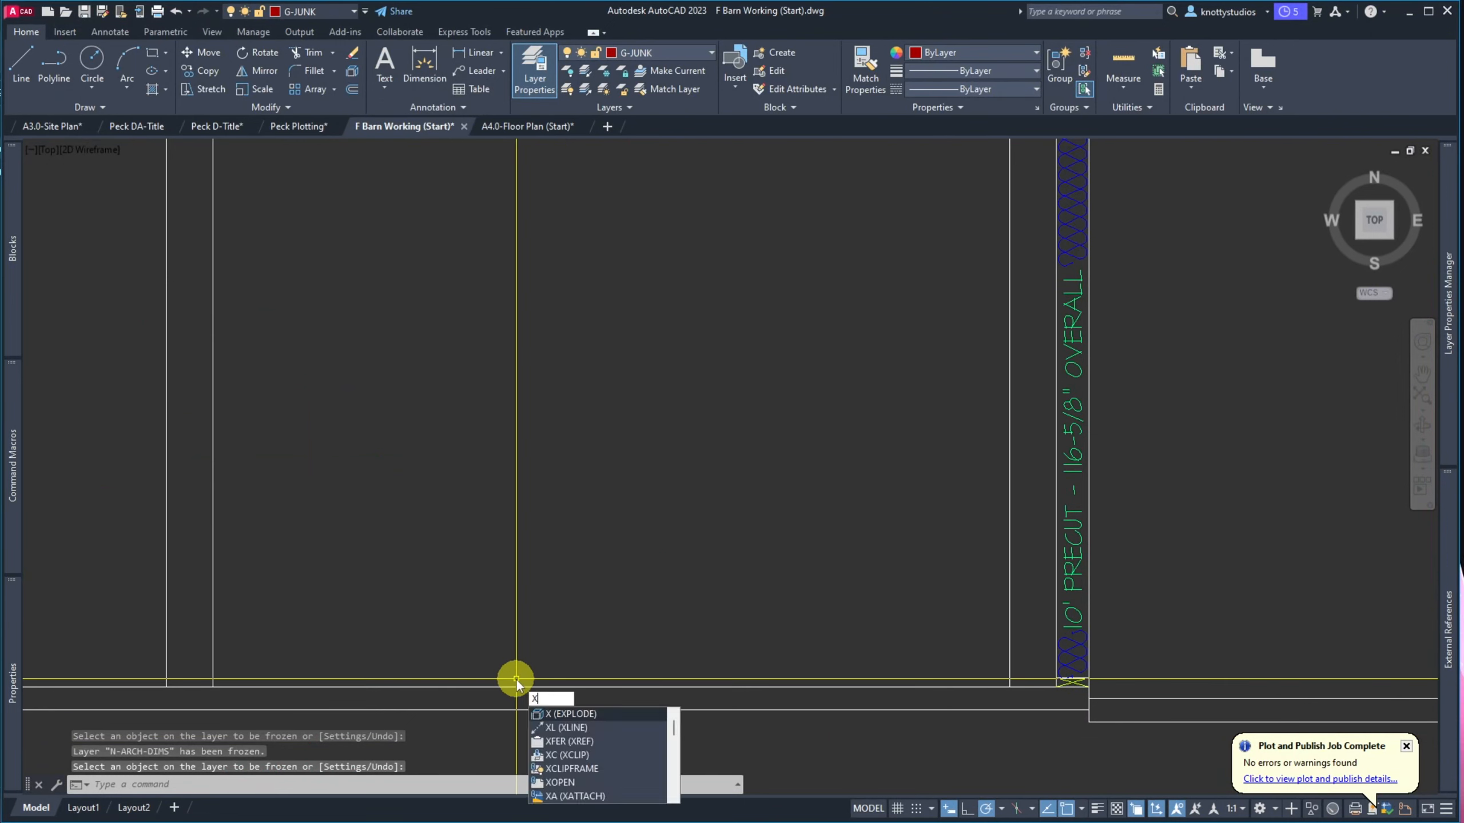
pyautogui.press('Return')
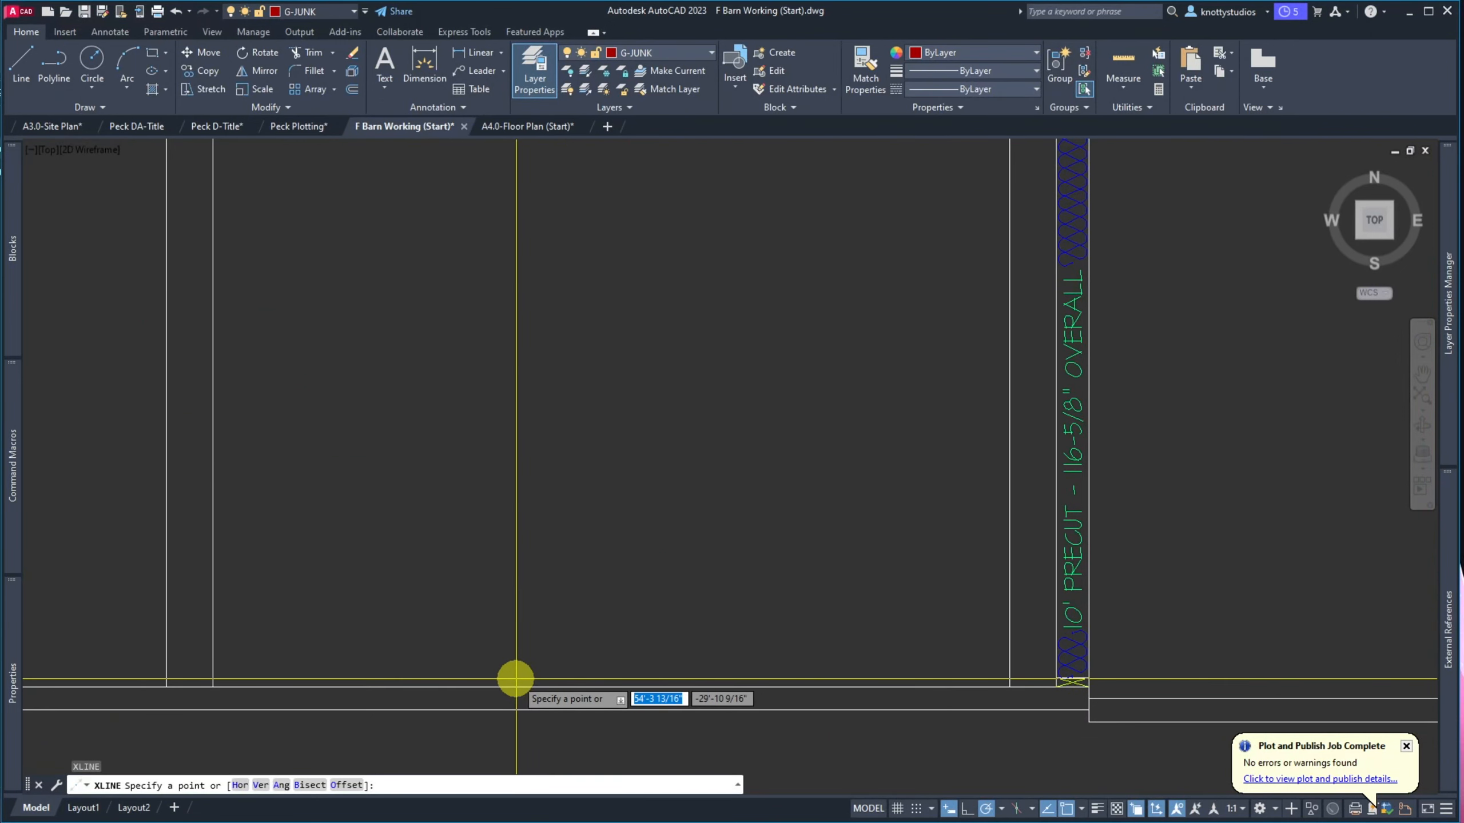
pyautogui.write('h')
pyautogui.press('Return')
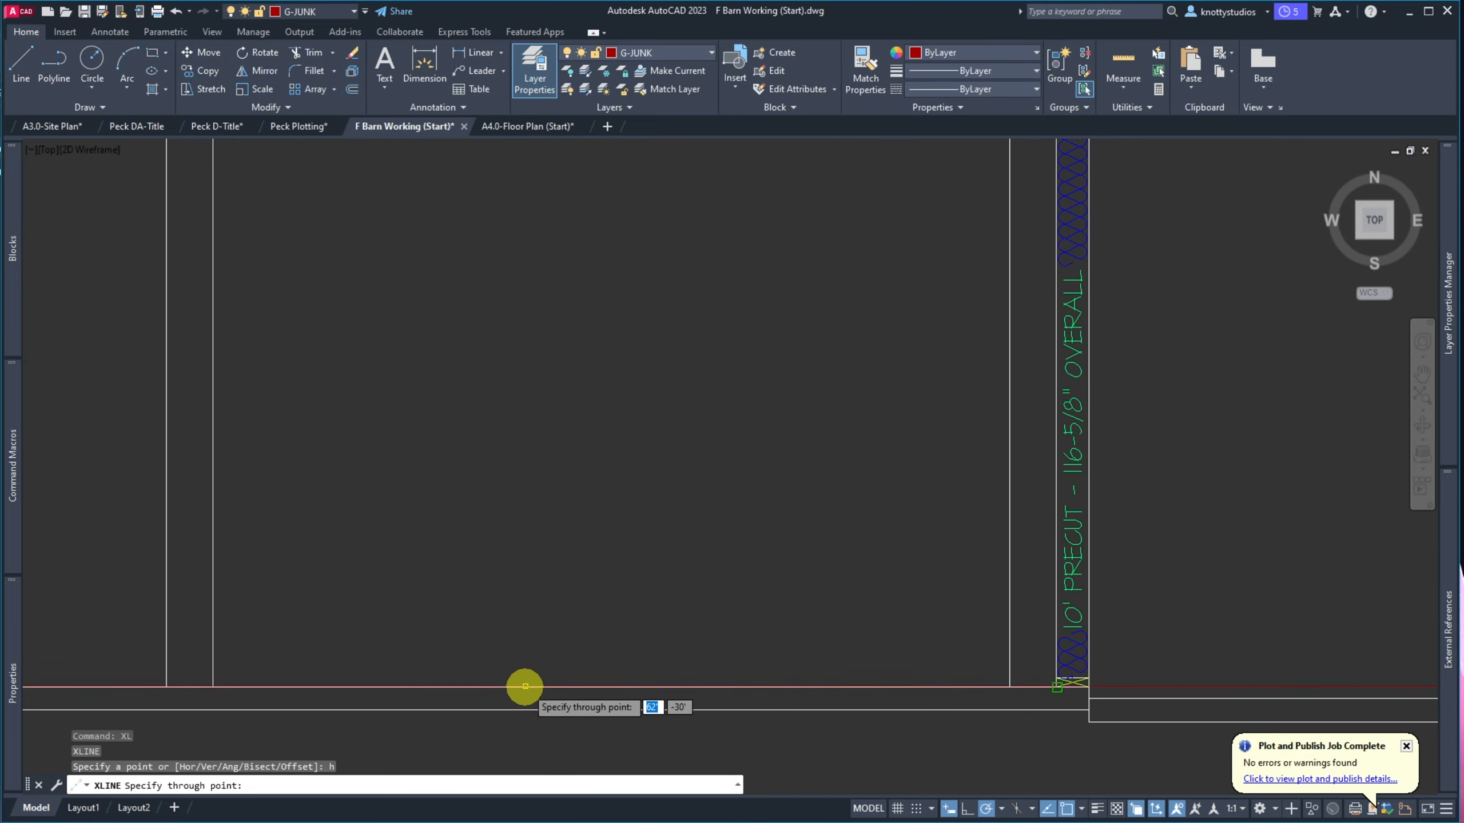
pyautogui.click(526, 687)
pyautogui.press('Return')
# Offset the finished floor construction line 18' upward to mark the top of post
pyautogui.scroll(-5, 399, 562)
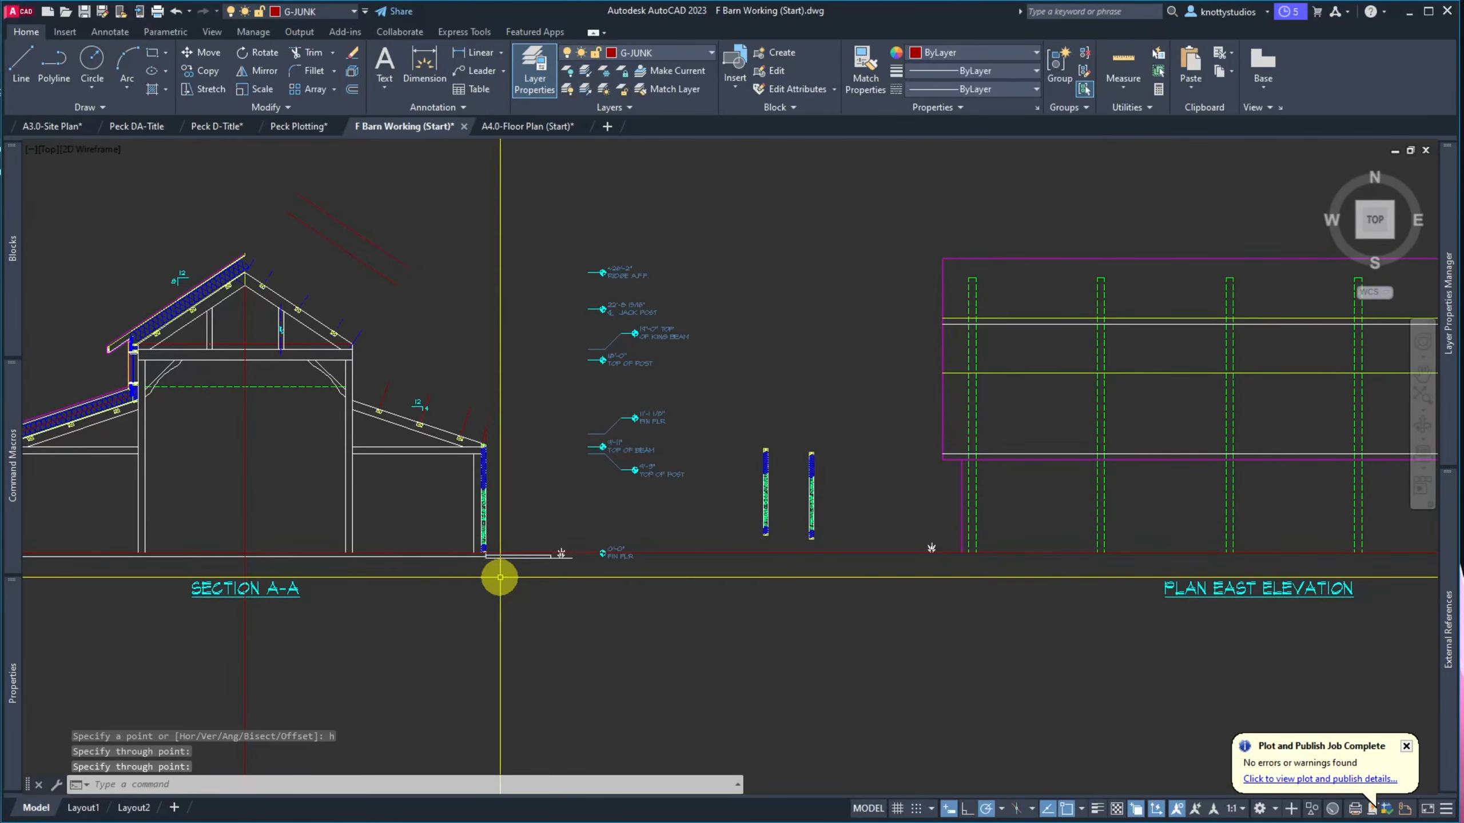
pyautogui.write('o')
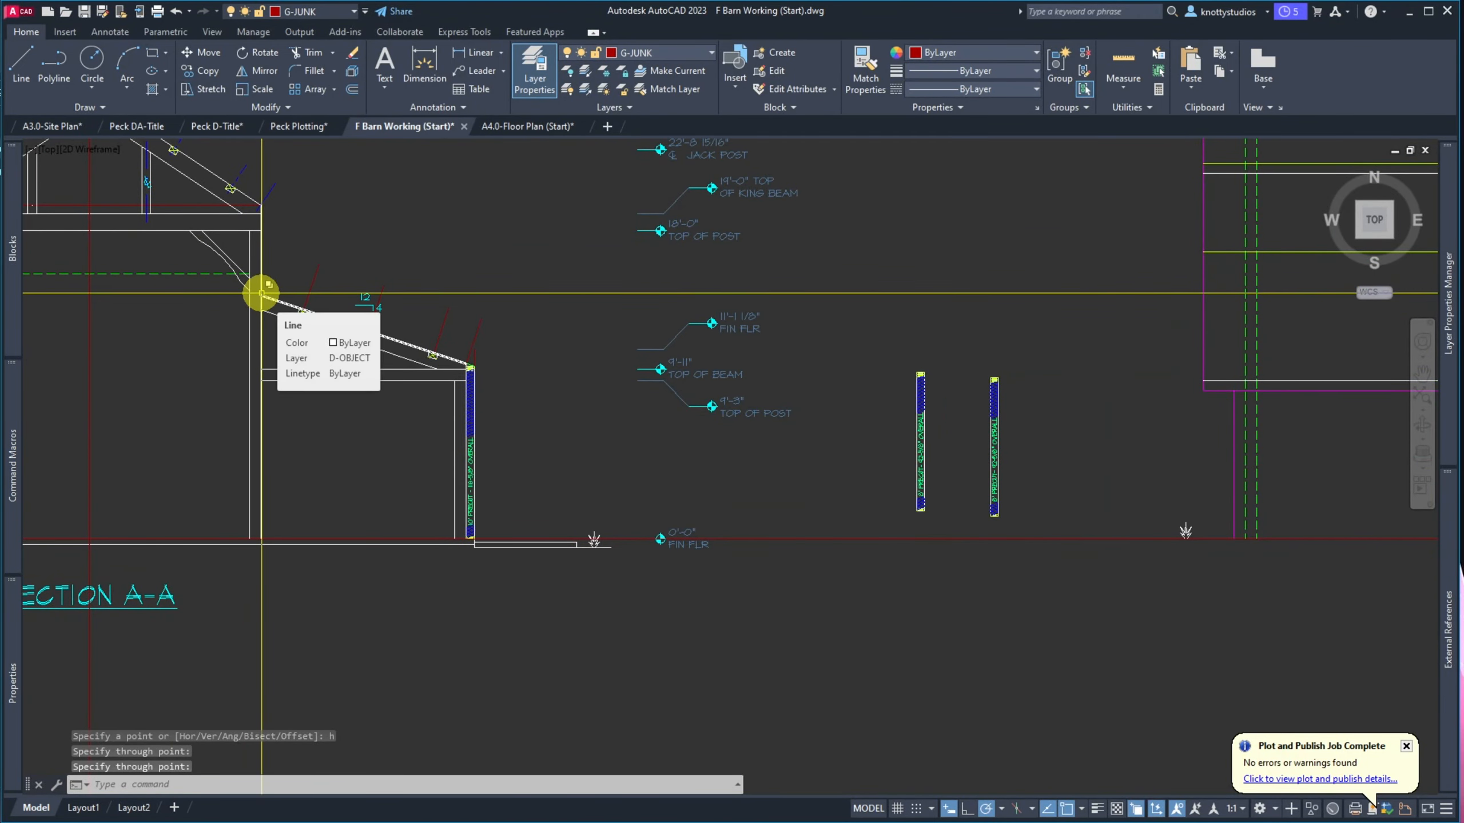
pyautogui.press('Return')
pyautogui.write("18'")
pyautogui.press('Return')
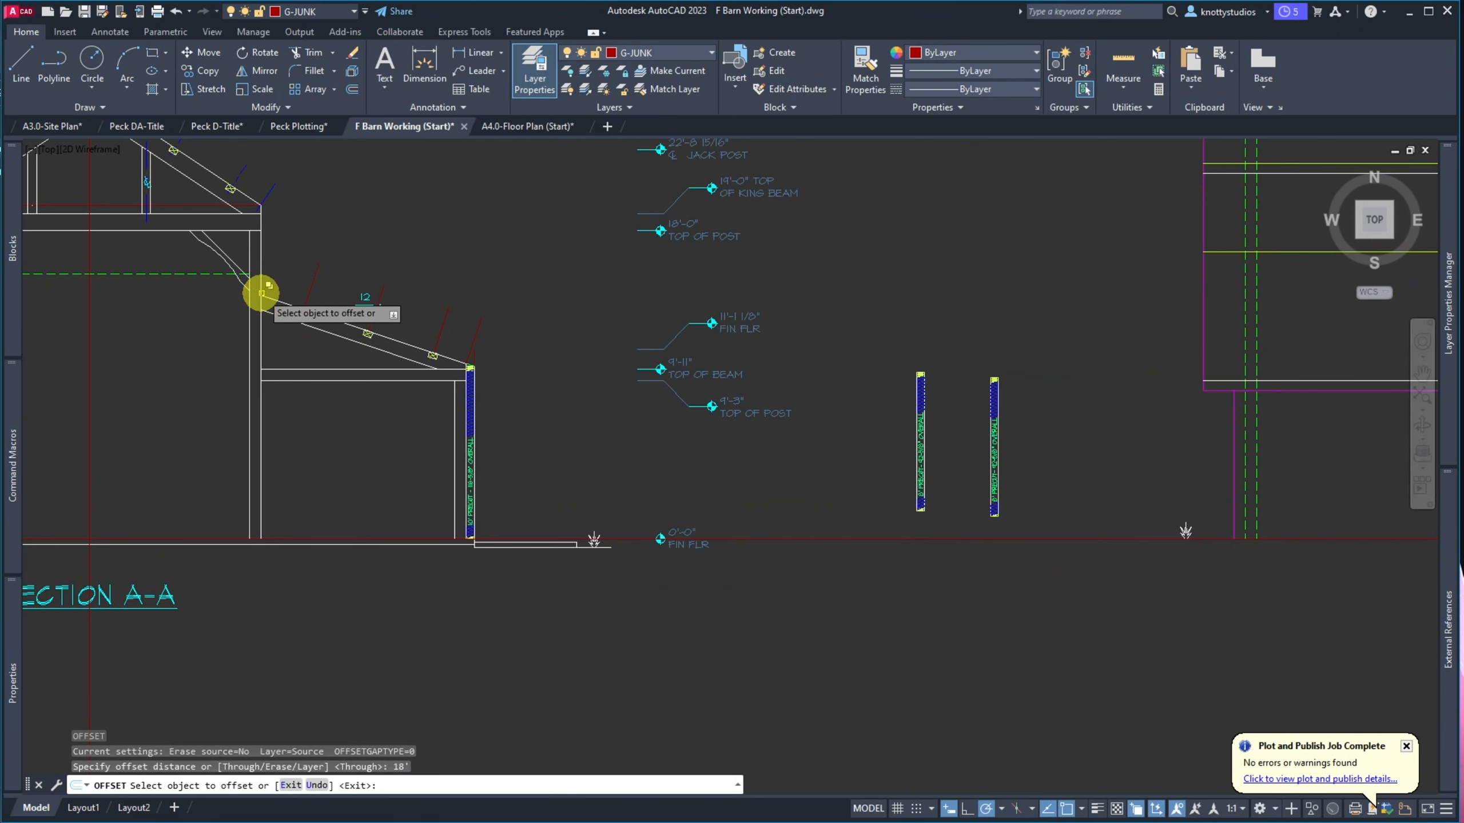
pyautogui.click(800, 539)
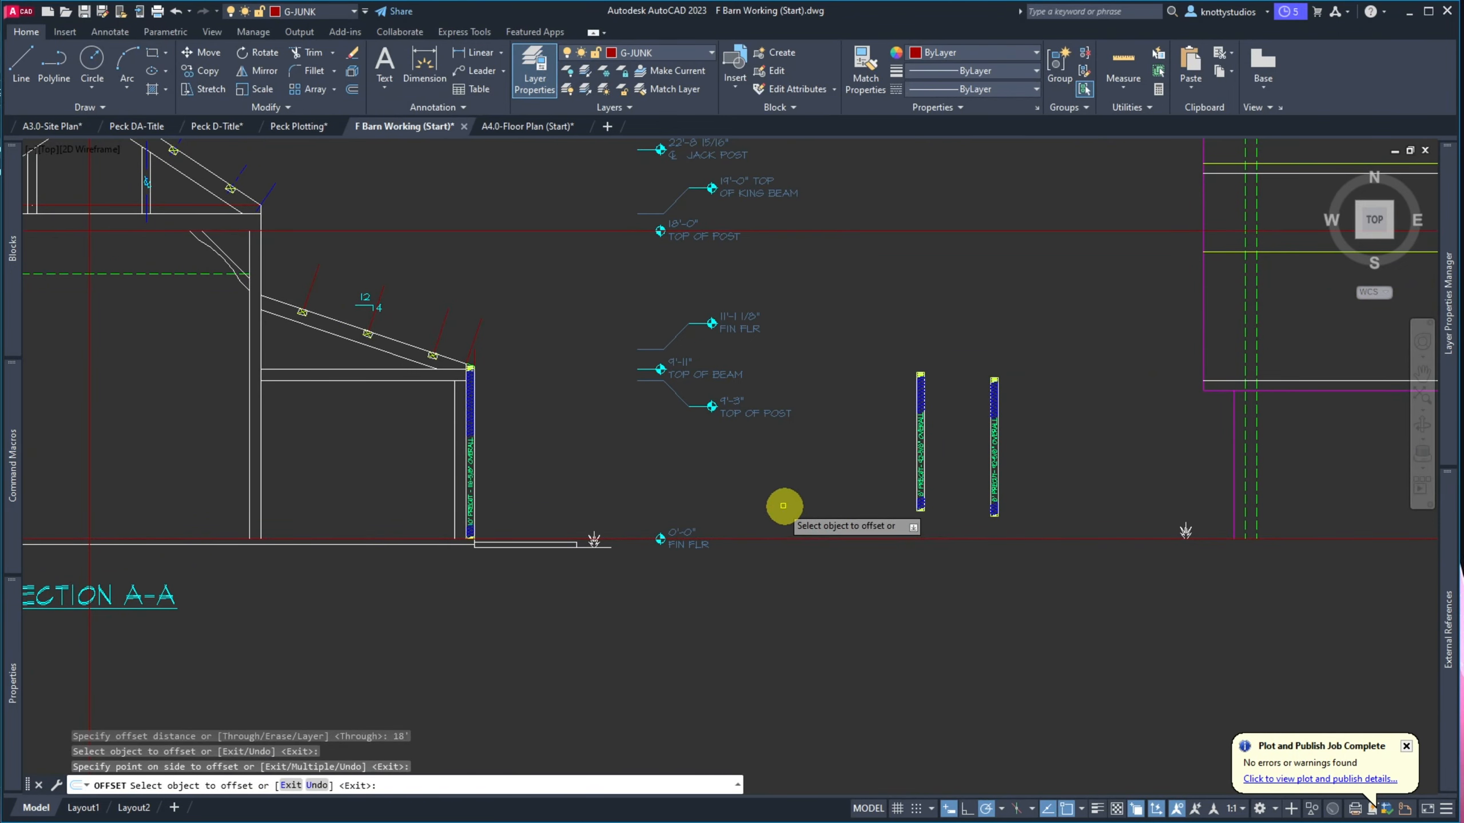
pyautogui.click(222, 224)
# Measure the rafter heel height above the king beam at the right post of Section A-A
pyautogui.scroll(6, 221, 224)
pyautogui.scroll(-4, 494, 314)
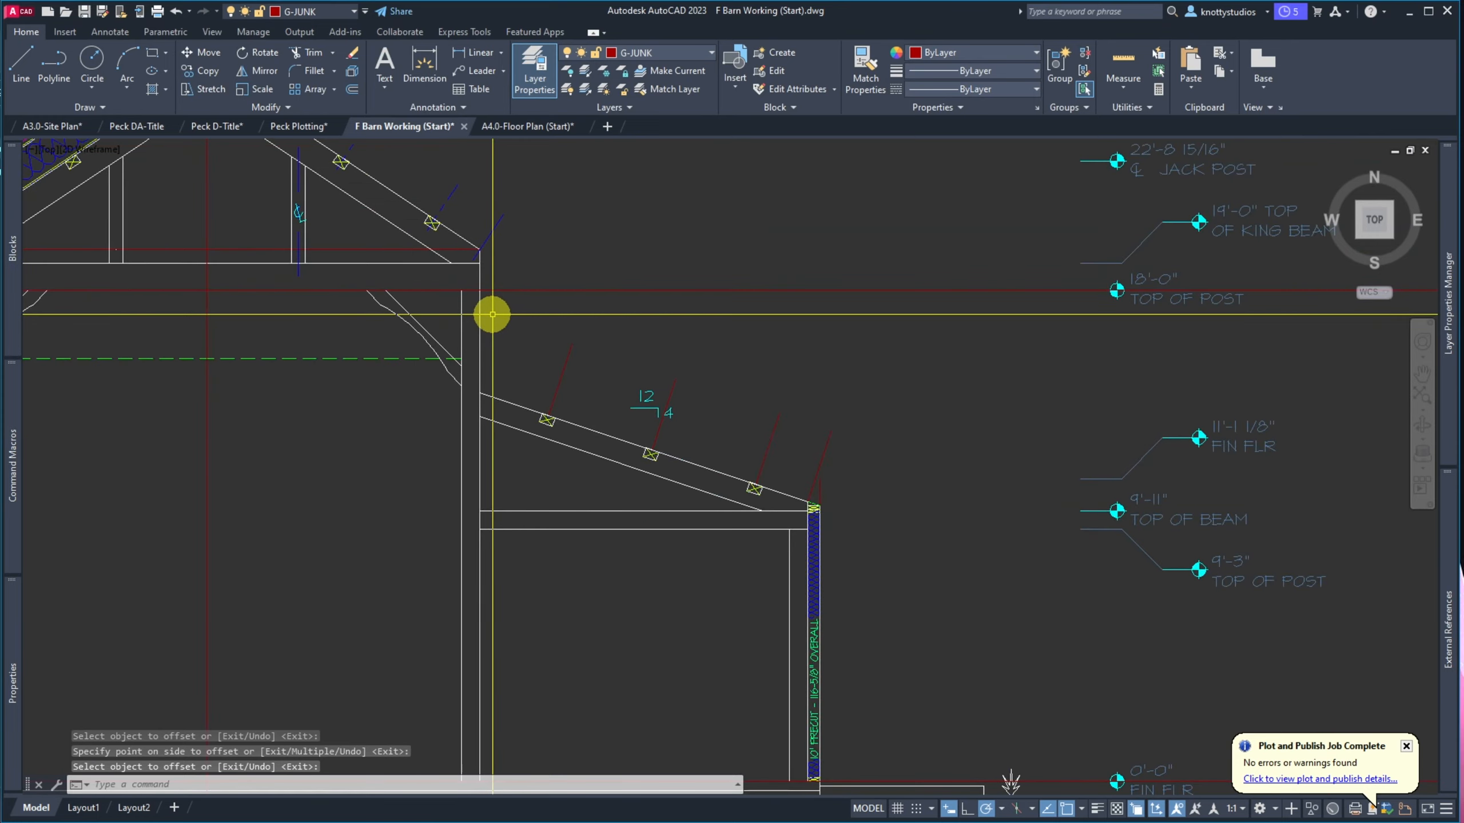
pyautogui.scroll(-6, 502, 310)
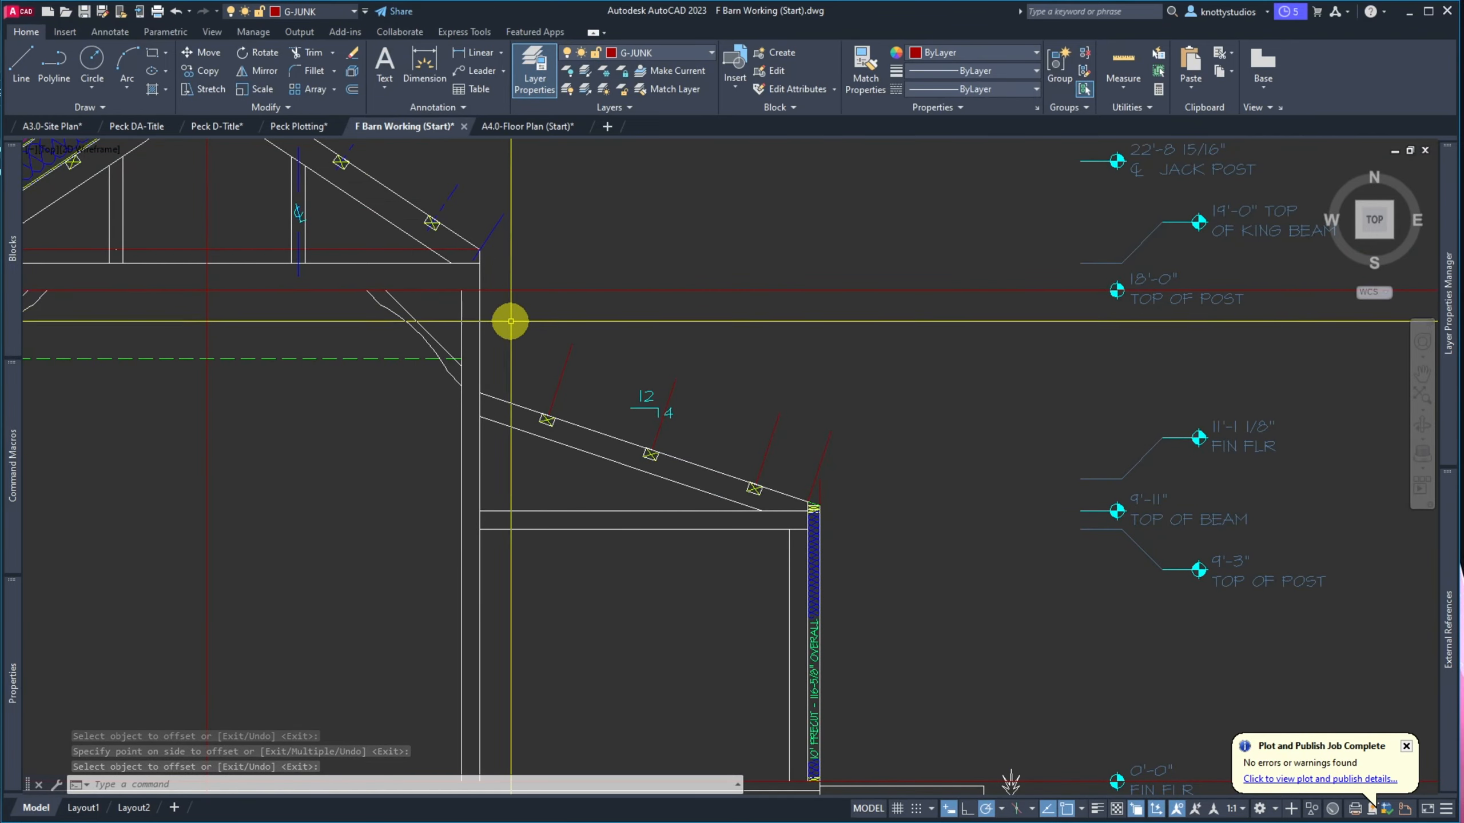
pyautogui.scroll(8, 432, 213)
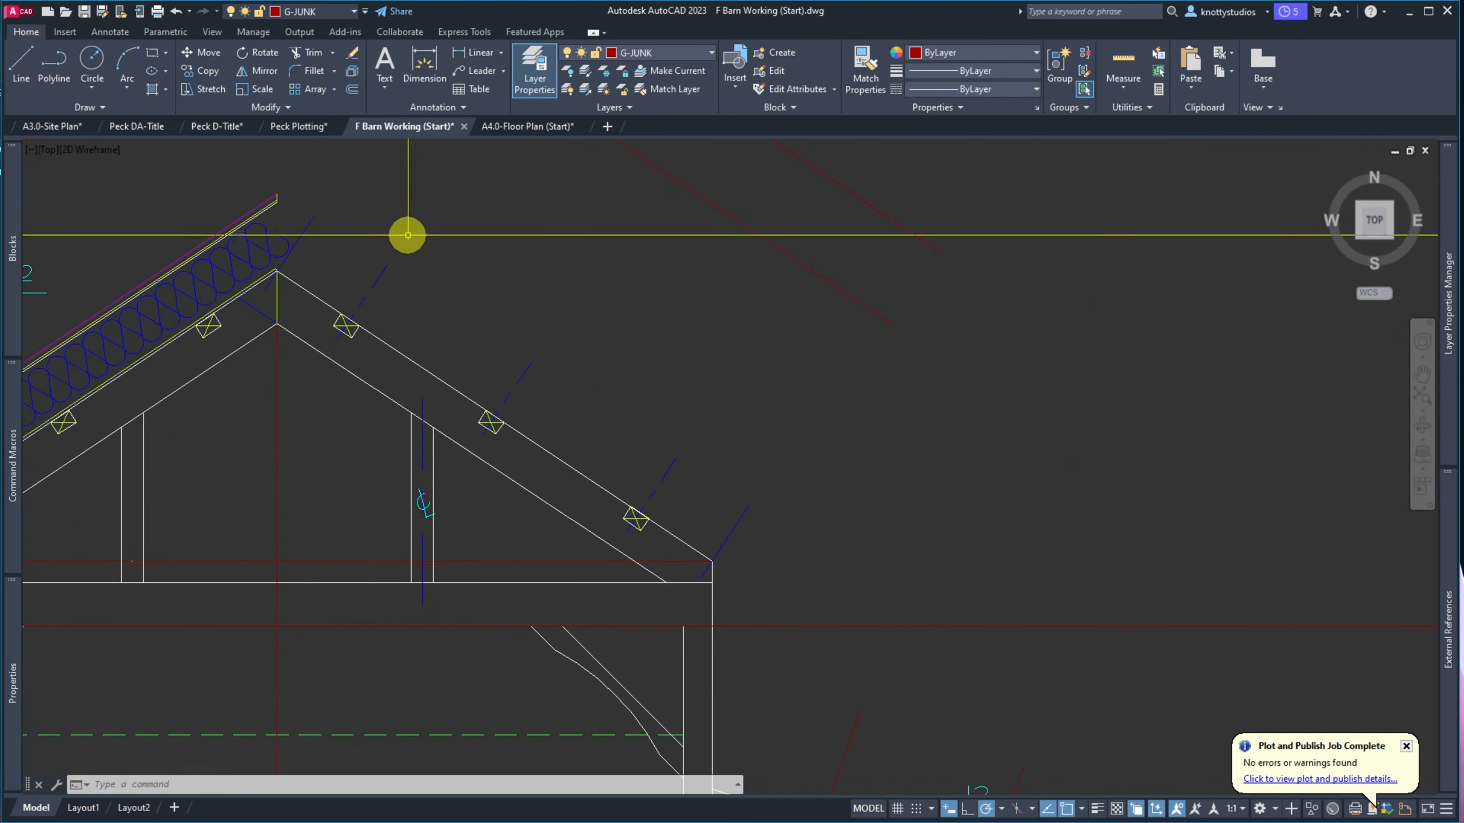
pyautogui.scroll(-6, 150, 269)
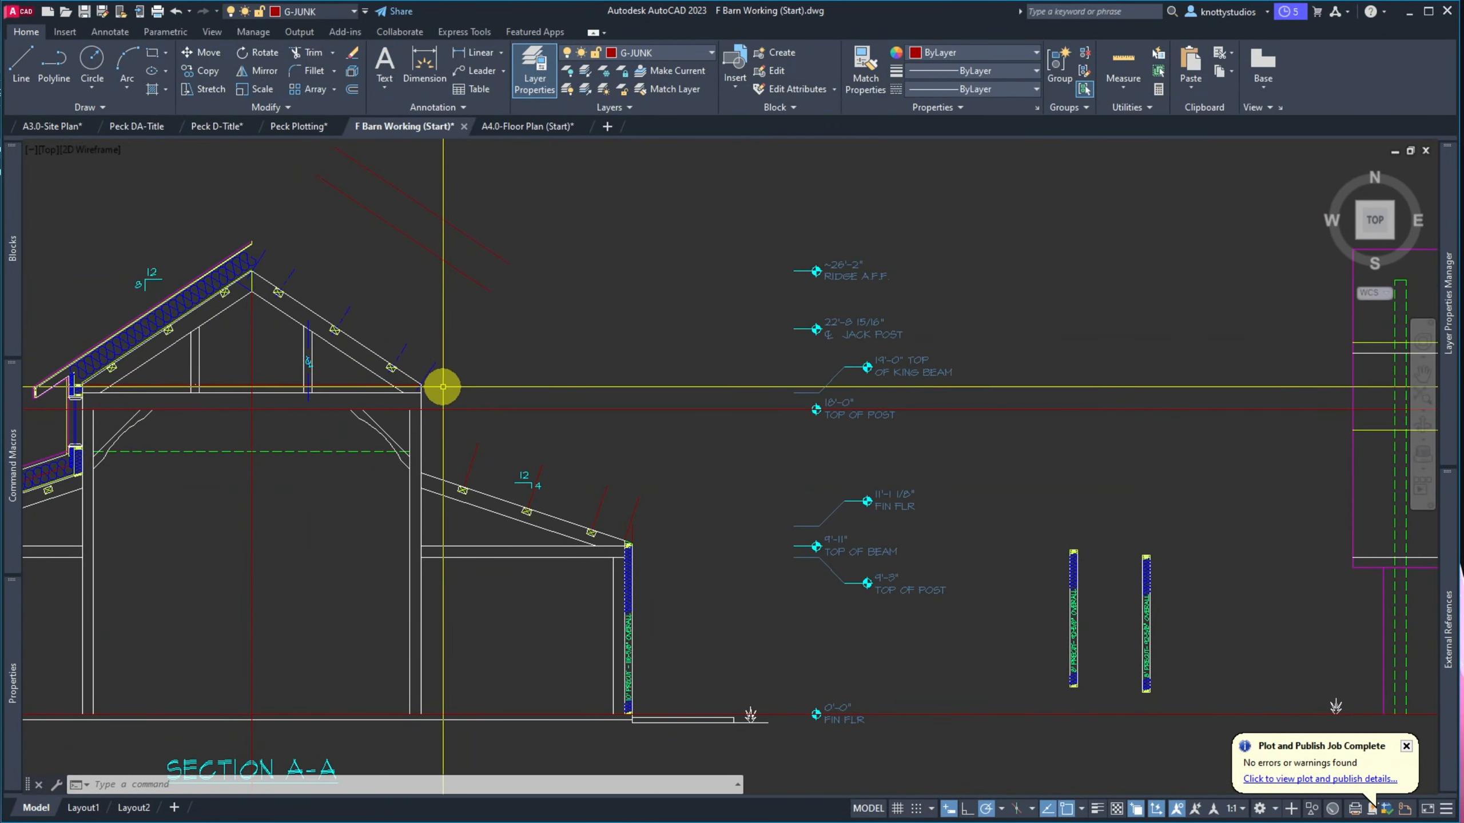
pyautogui.scroll(6, 441, 386)
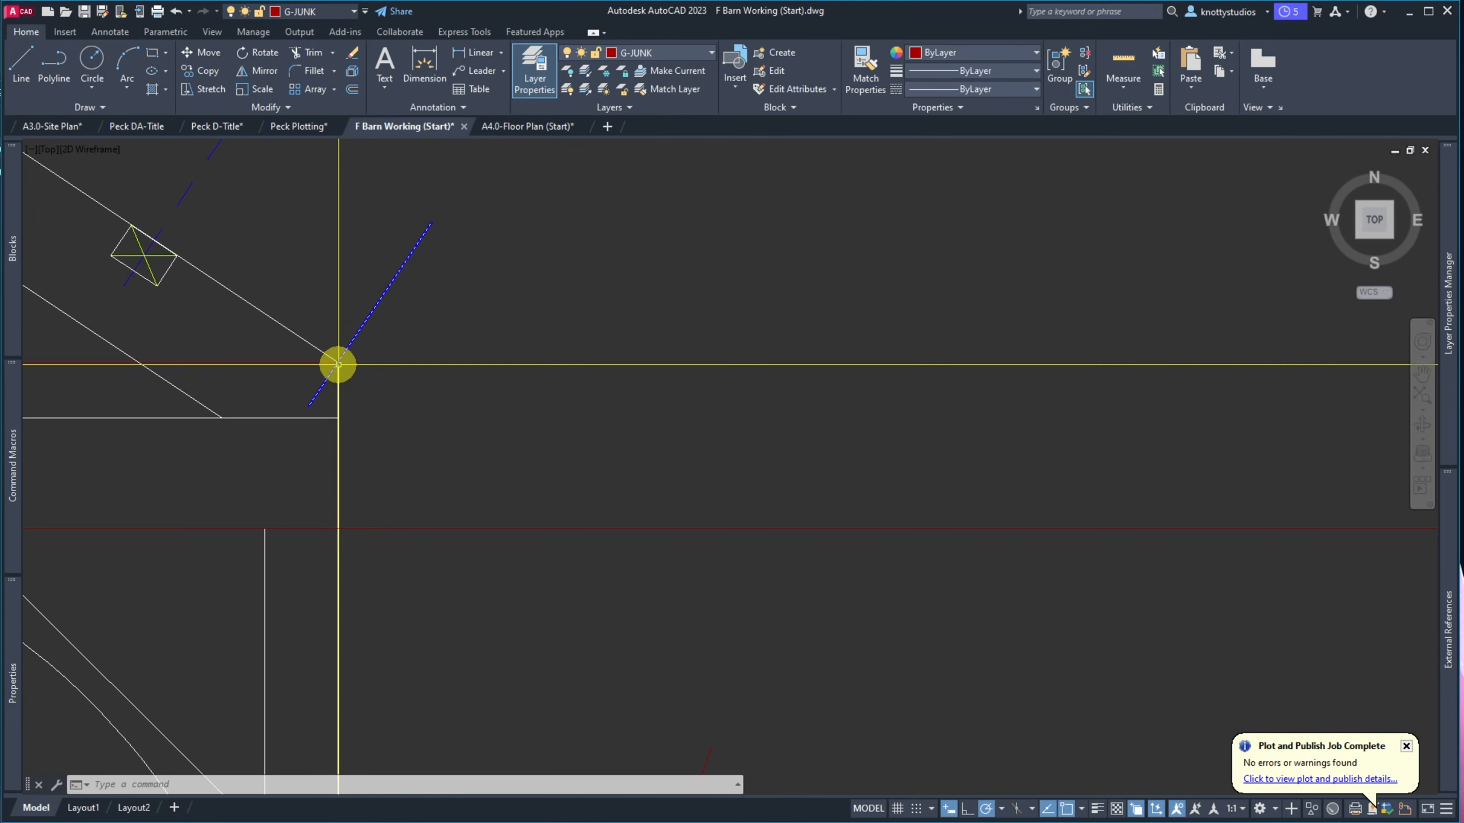
pyautogui.write('dist')
pyautogui.press('Return')
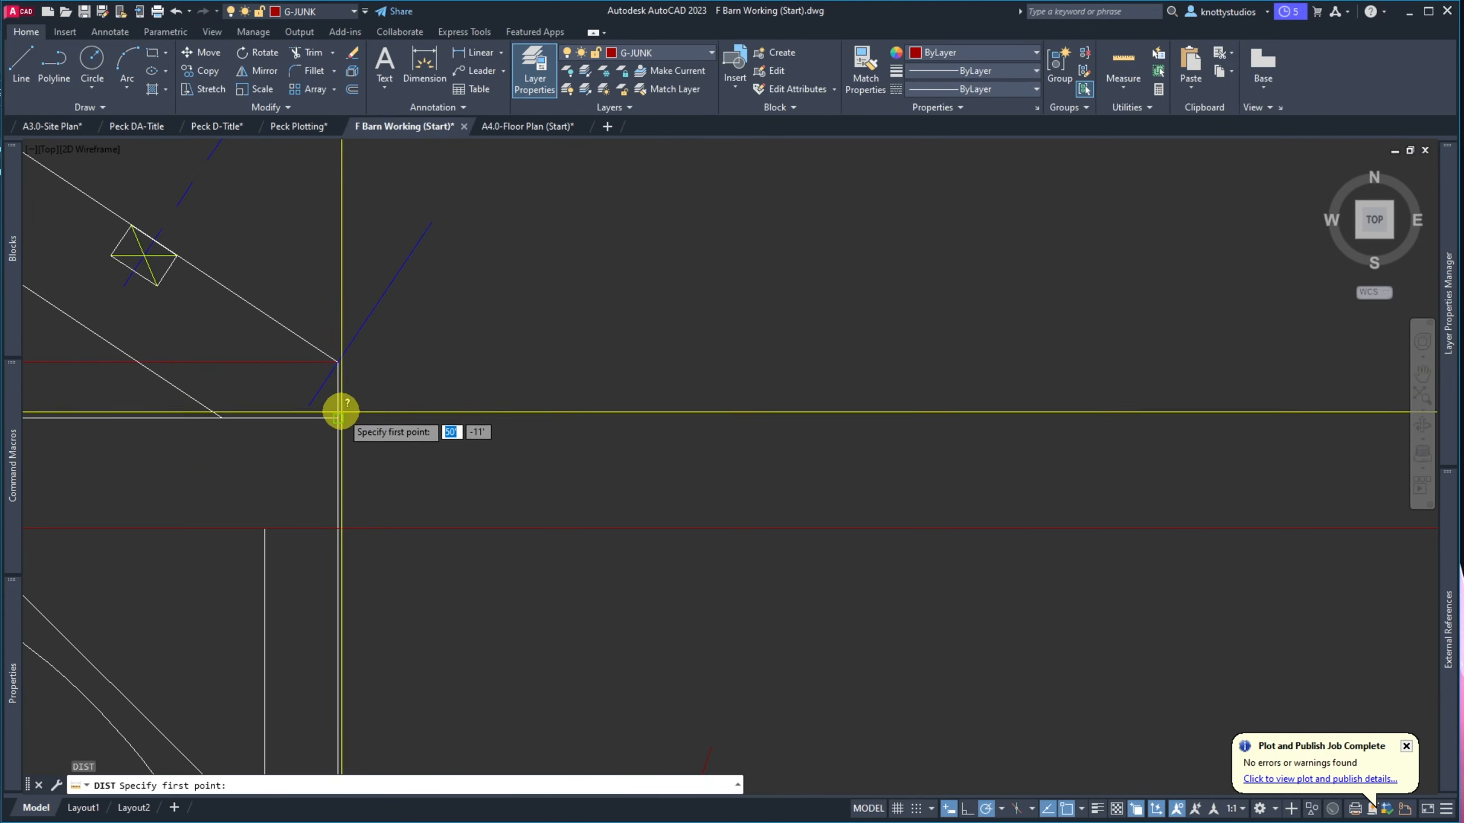
pyautogui.click(337, 417)
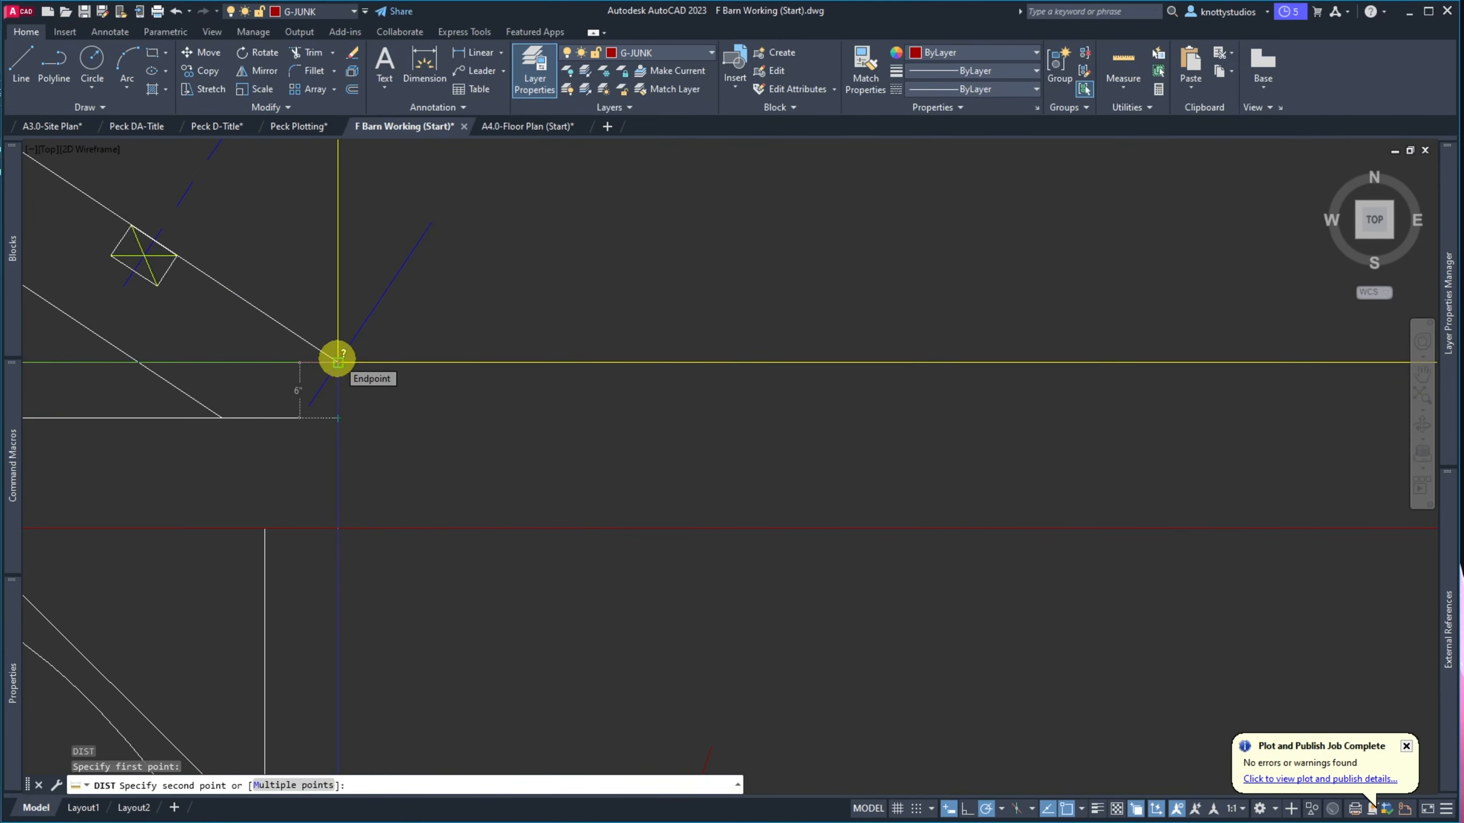
pyautogui.press('Escape')
# Check the knee brace and right-hand post details in the bent sketch against Section A-A
pyautogui.scroll(-5, 360, 261)
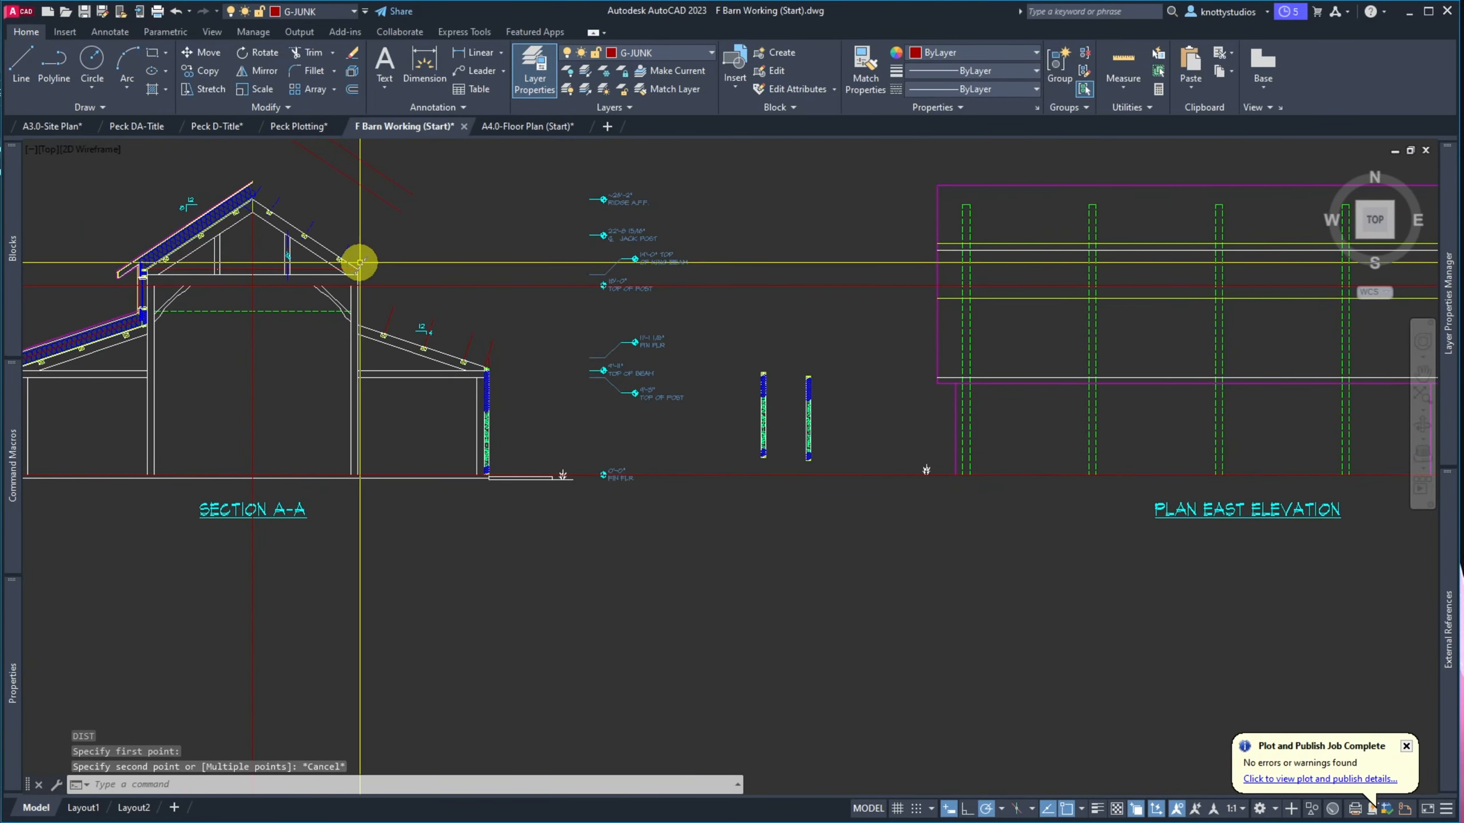
pyautogui.scroll(4, 377, 294)
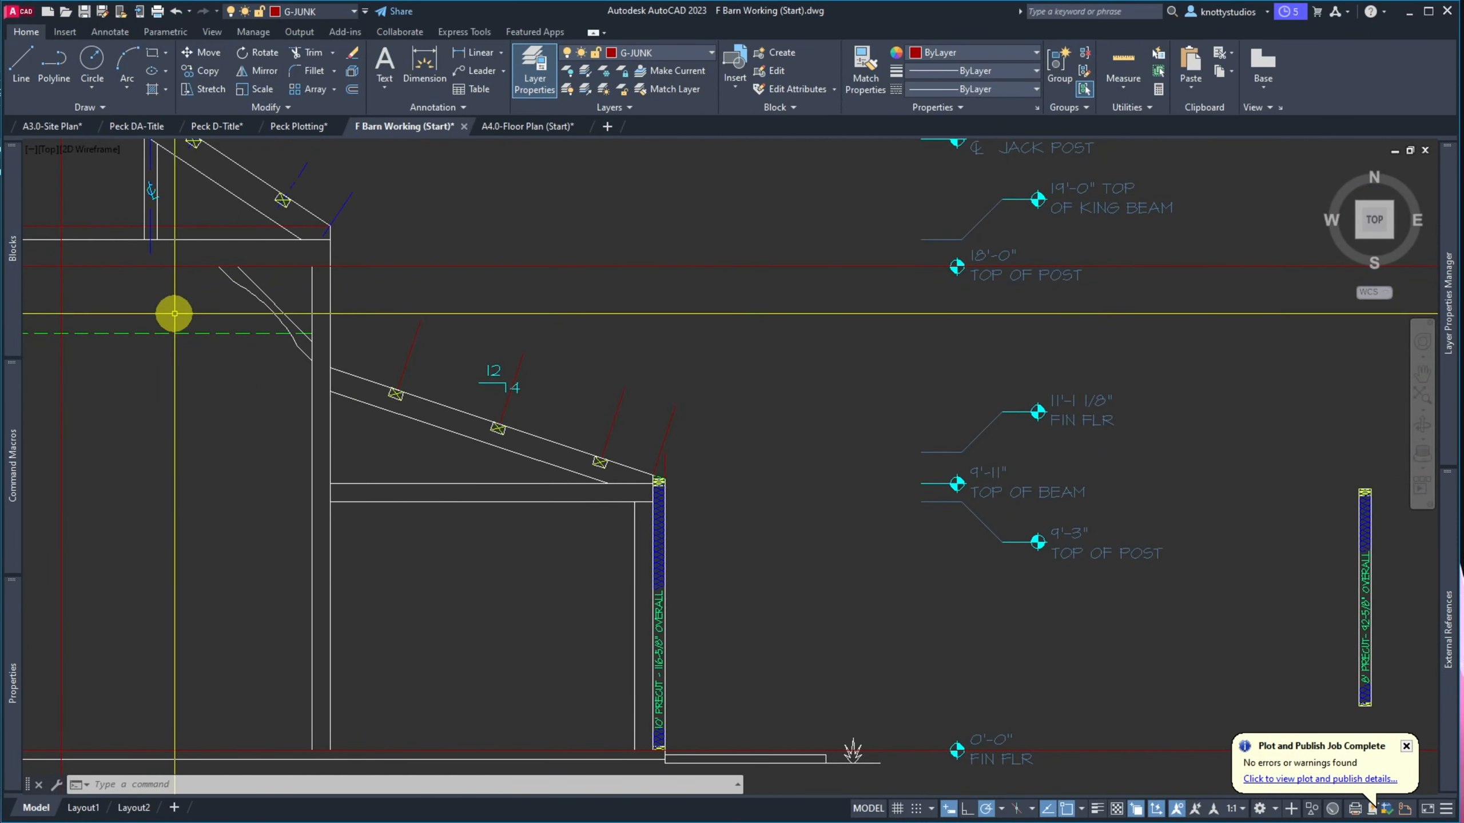
pyautogui.moveTo(0, 95); pyautogui.dragTo(266, 104)
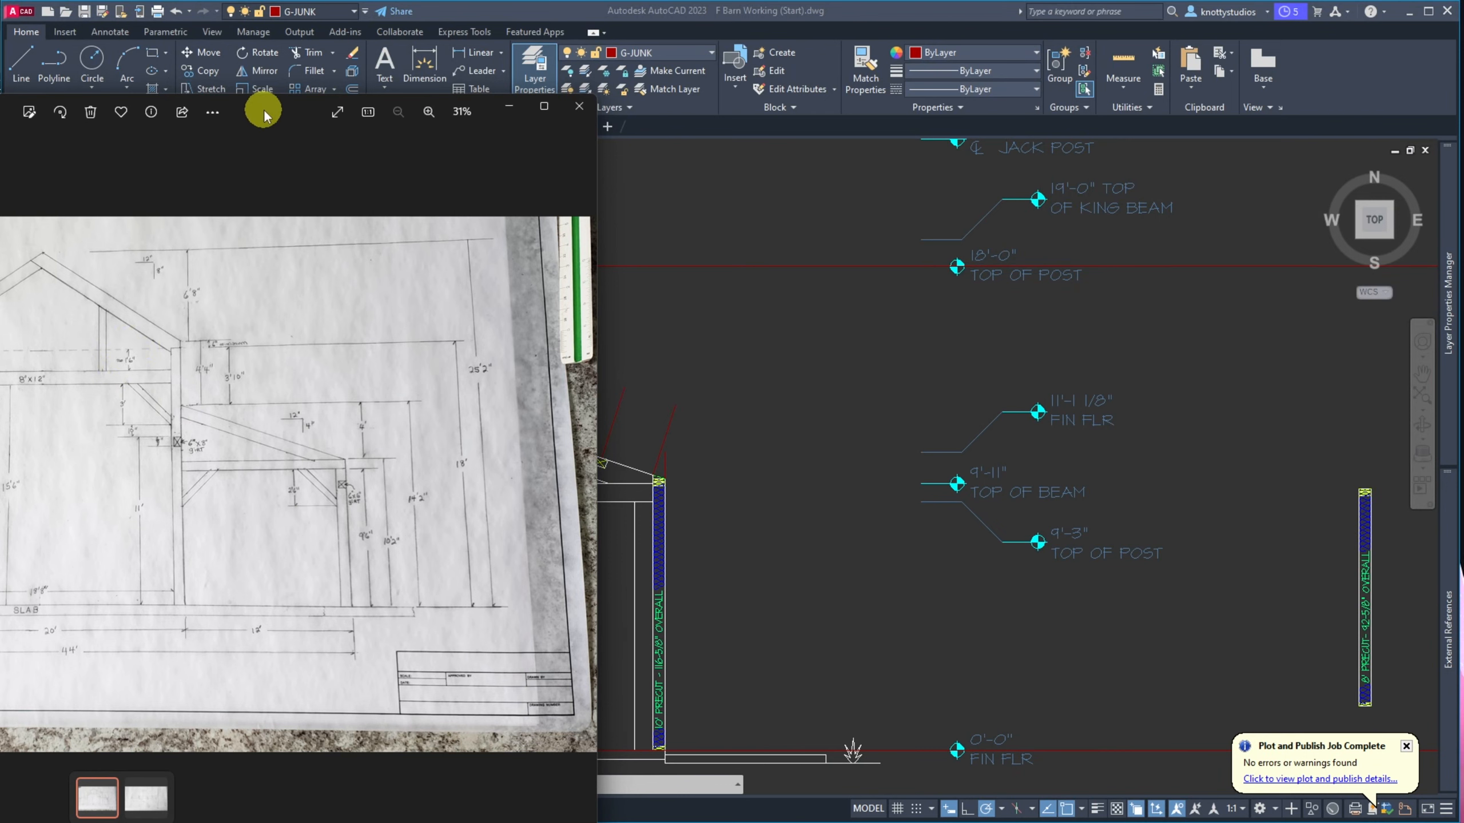
pyautogui.moveTo(264, 110); pyautogui.dragTo(0, 111)
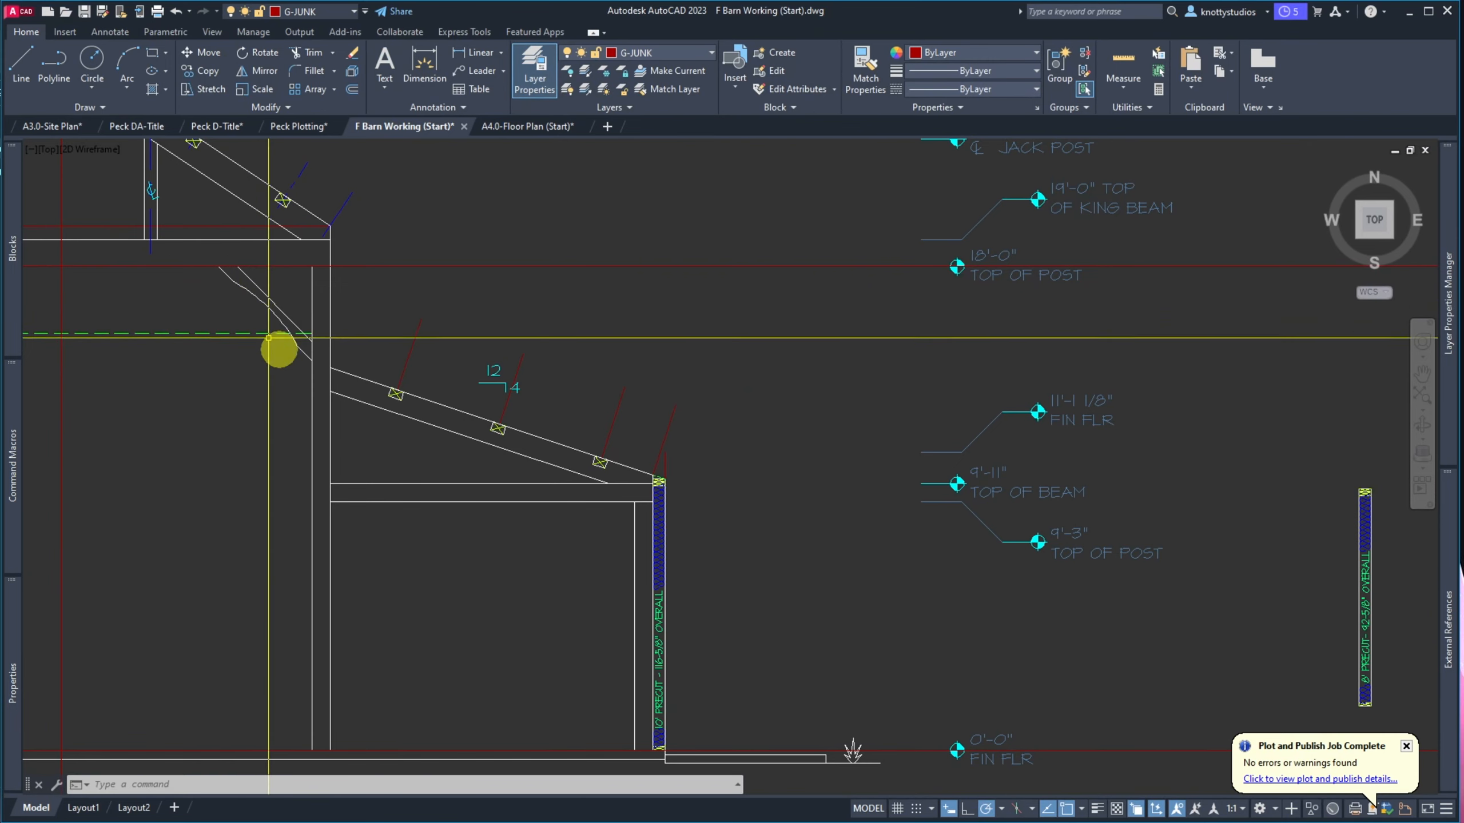
# Inspect the curved underside of the right knee brace and measure the brace's width square to its straight edge
pyautogui.click(253, 299)
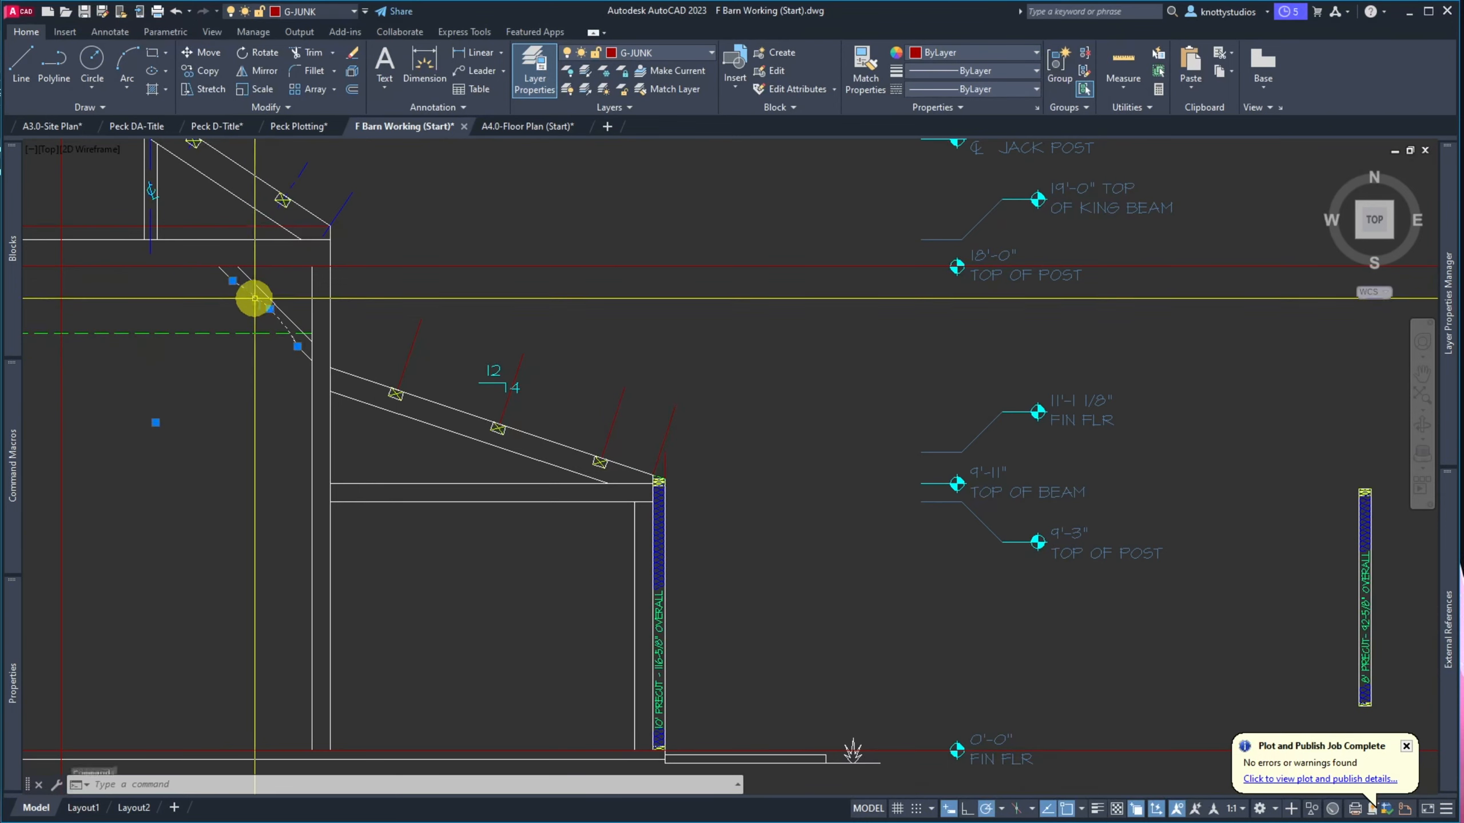
pyautogui.click(223, 271)
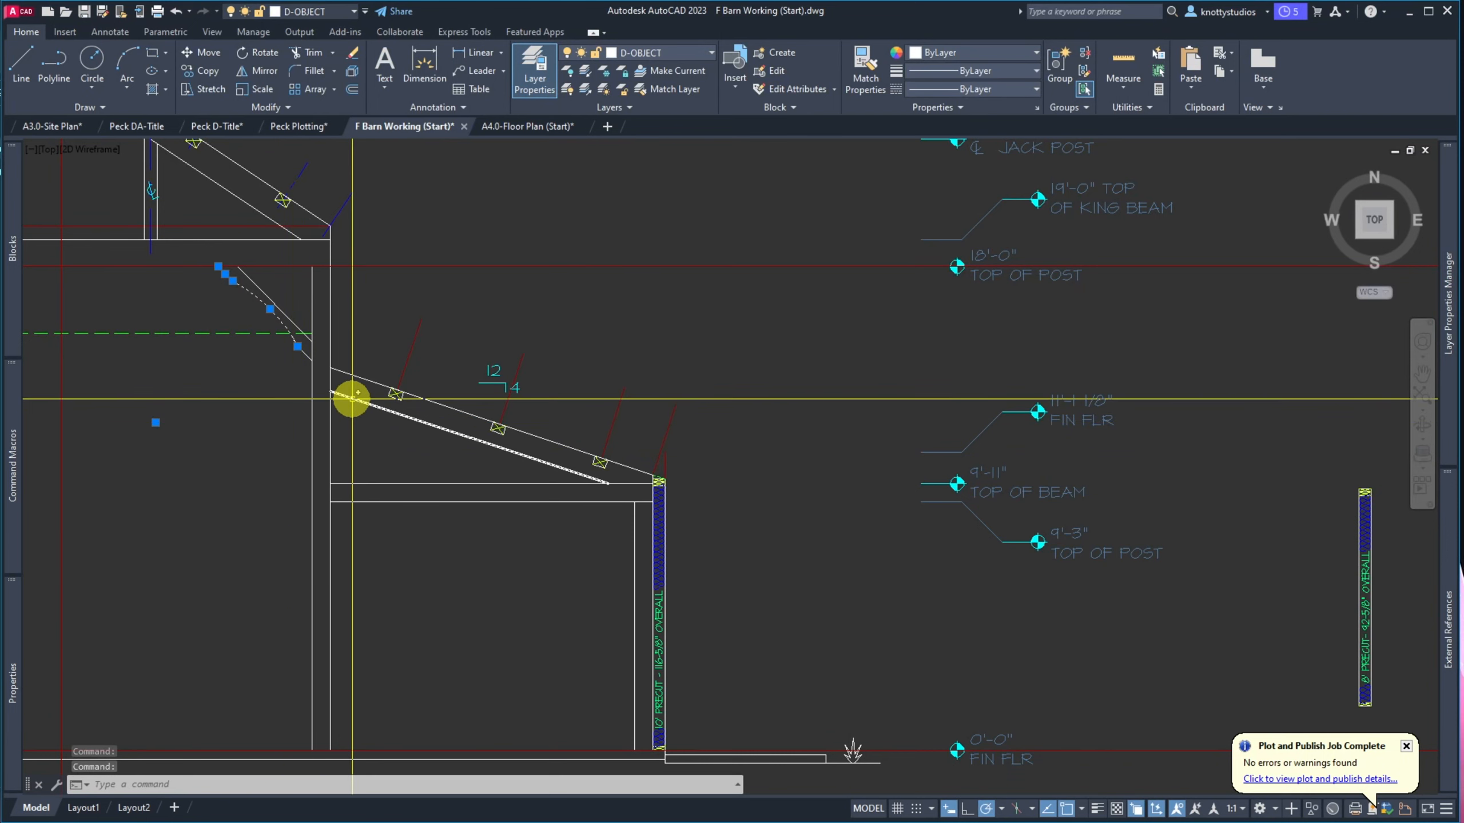
pyautogui.scroll(5, 305, 363)
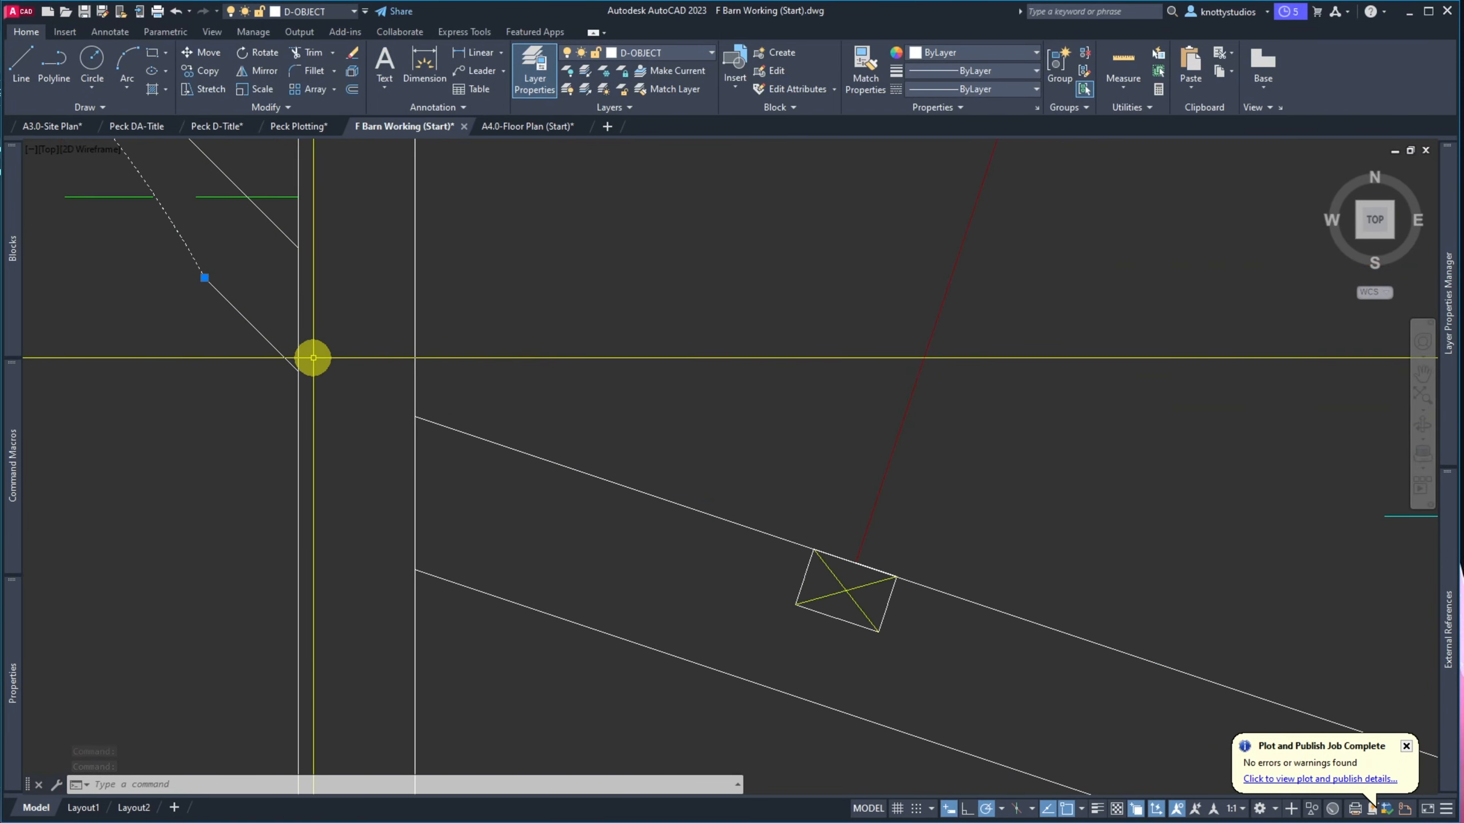
pyautogui.write('di')
pyautogui.press('Return')
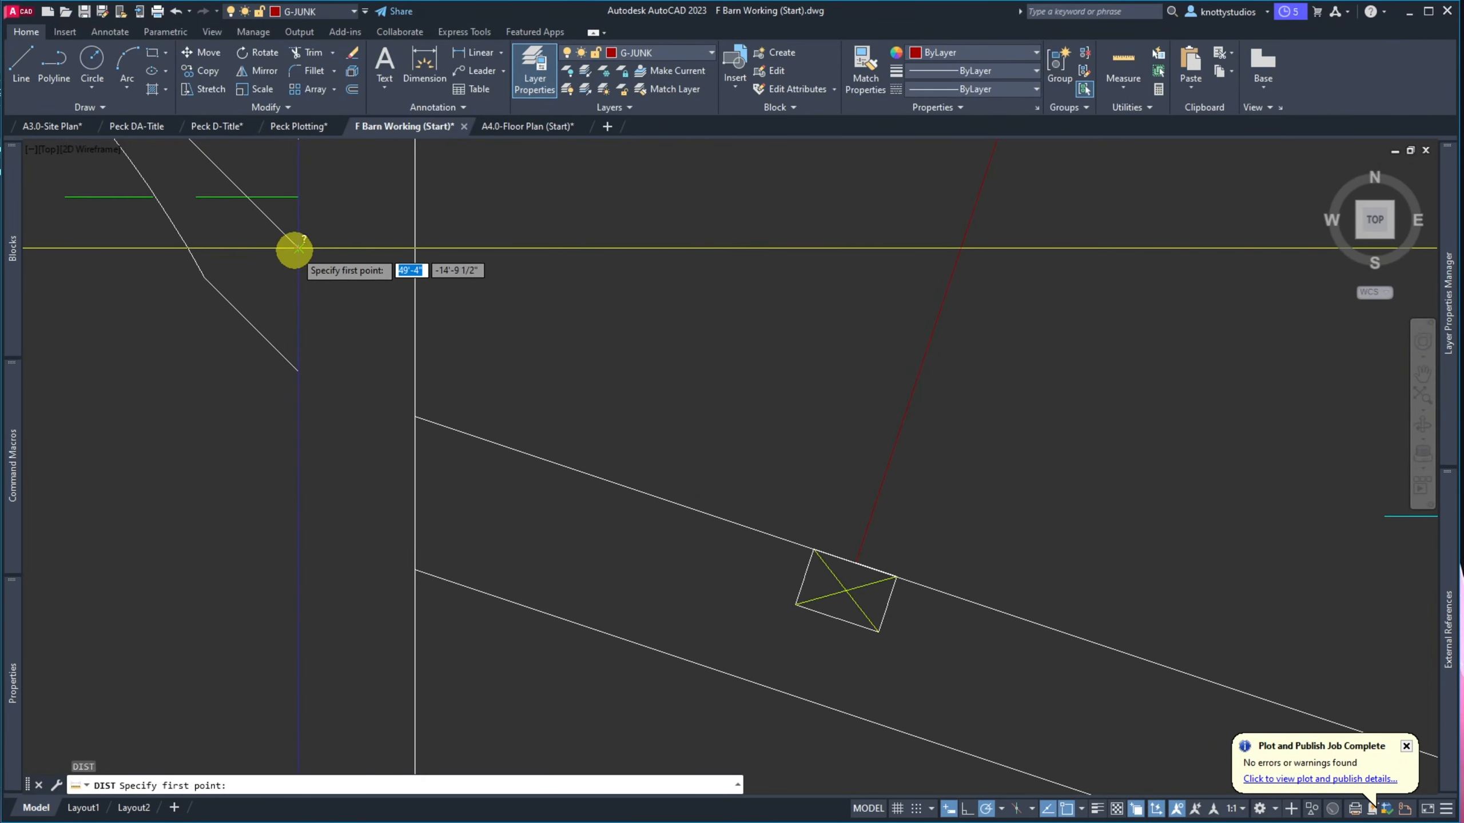
pyautogui.click(298, 249)
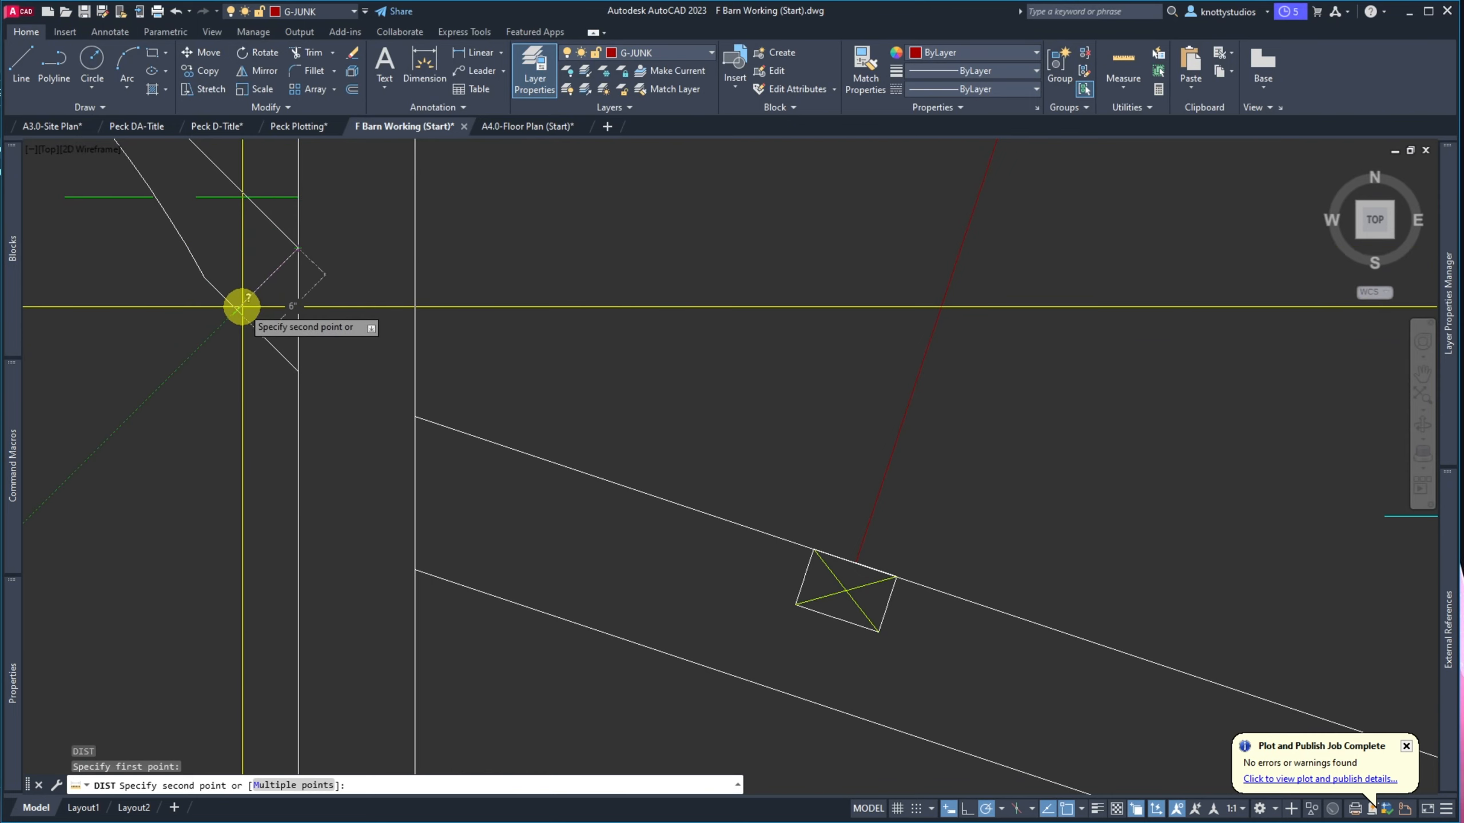
pyautogui.press('Escape')
# Erase the curved underside and short upper segment of the right knee brace, keeping the short straight piece at the post
pyautogui.scroll(-4, 239, 304)
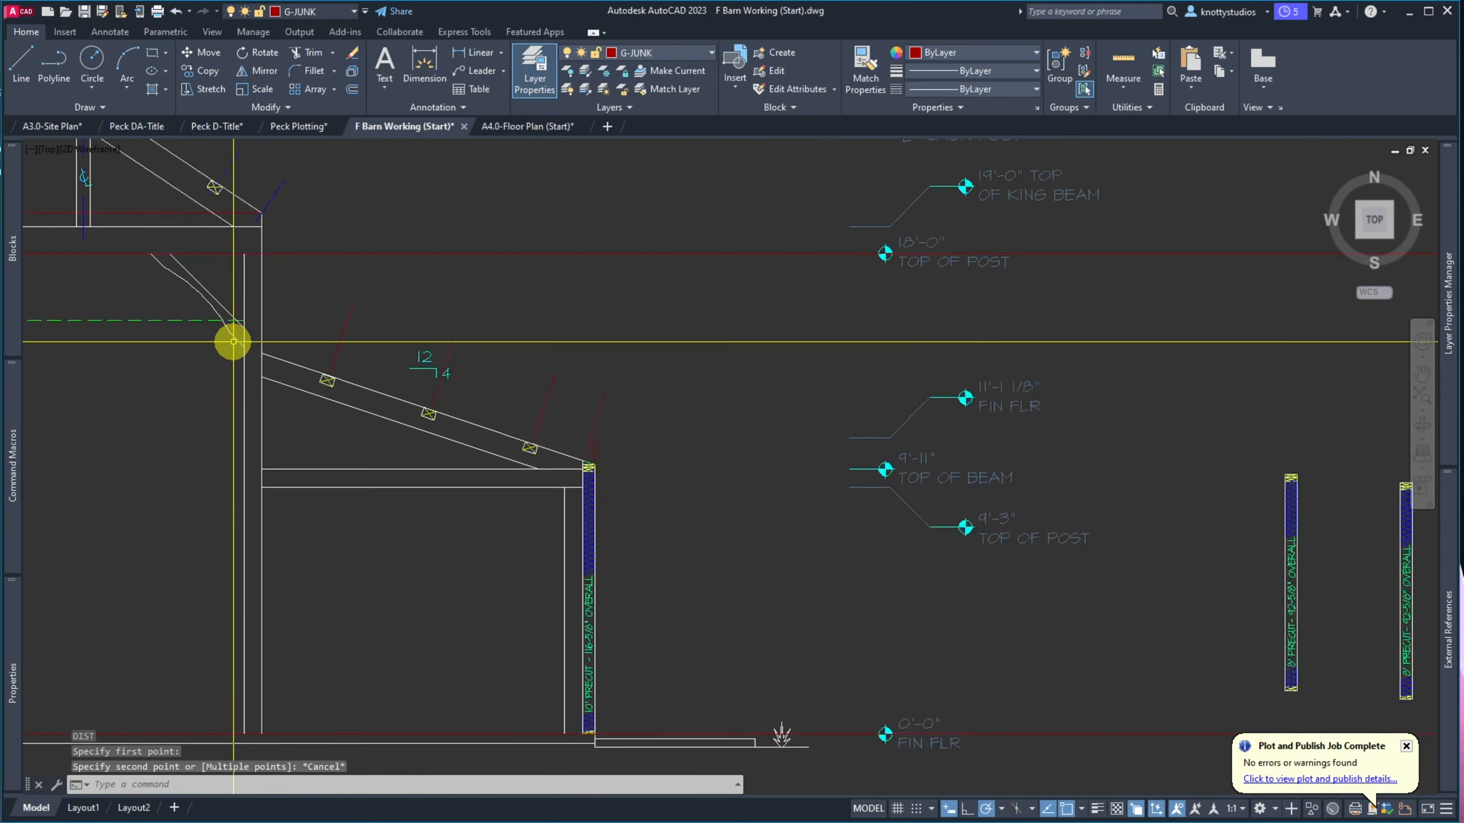
pyautogui.write('e')
pyautogui.press('Return')
pyautogui.click(203, 291)
pyautogui.click(155, 261)
pyautogui.press('Return')
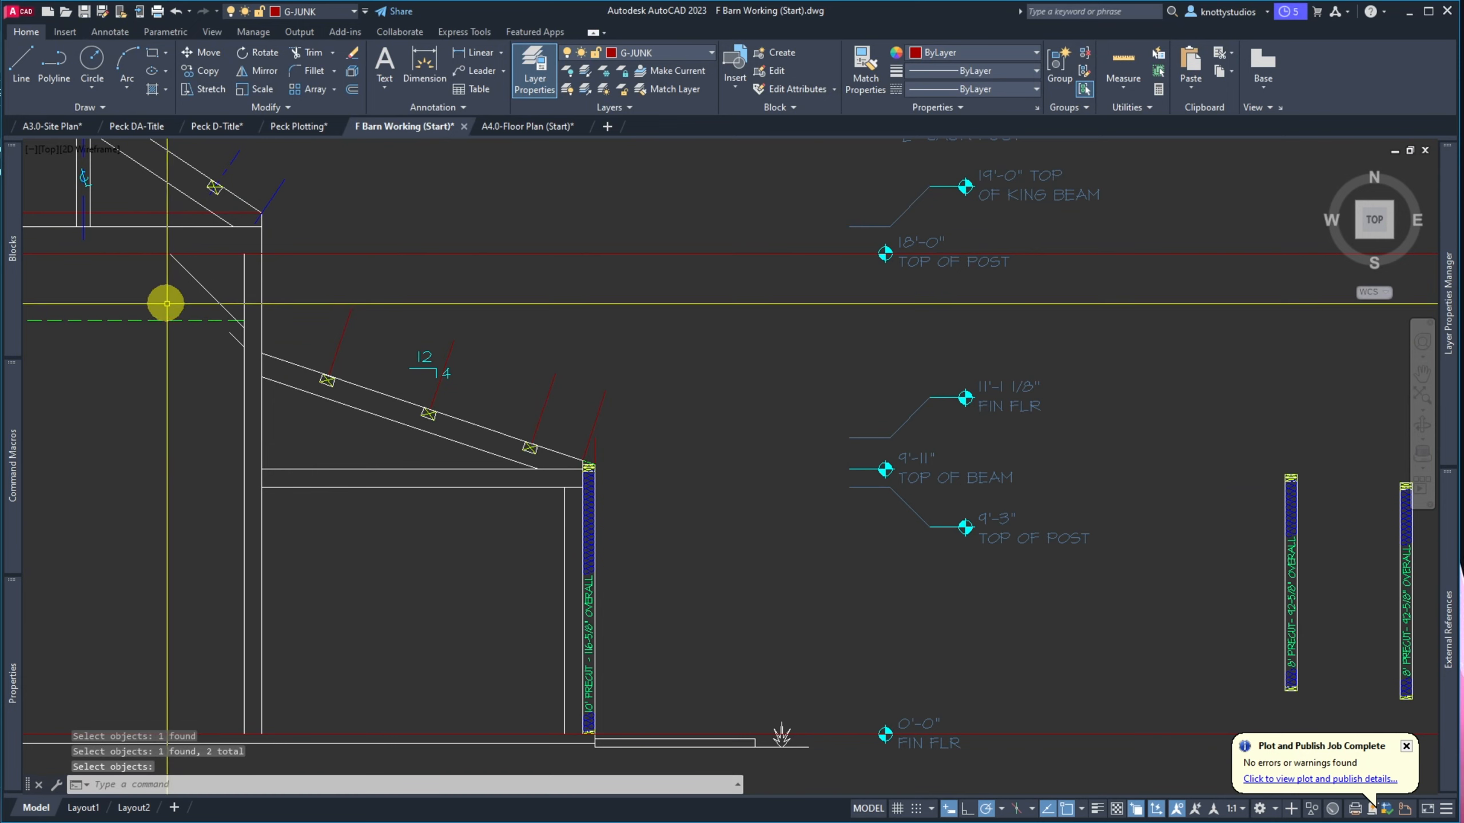
# Extend the short straight edge of the right knee brace up to the construction line at the king beam's underside
pyautogui.write('ex')
pyautogui.press('Return')
pyautogui.click(160, 271)
pyautogui.click(145, 243)
pyautogui.press('Return')
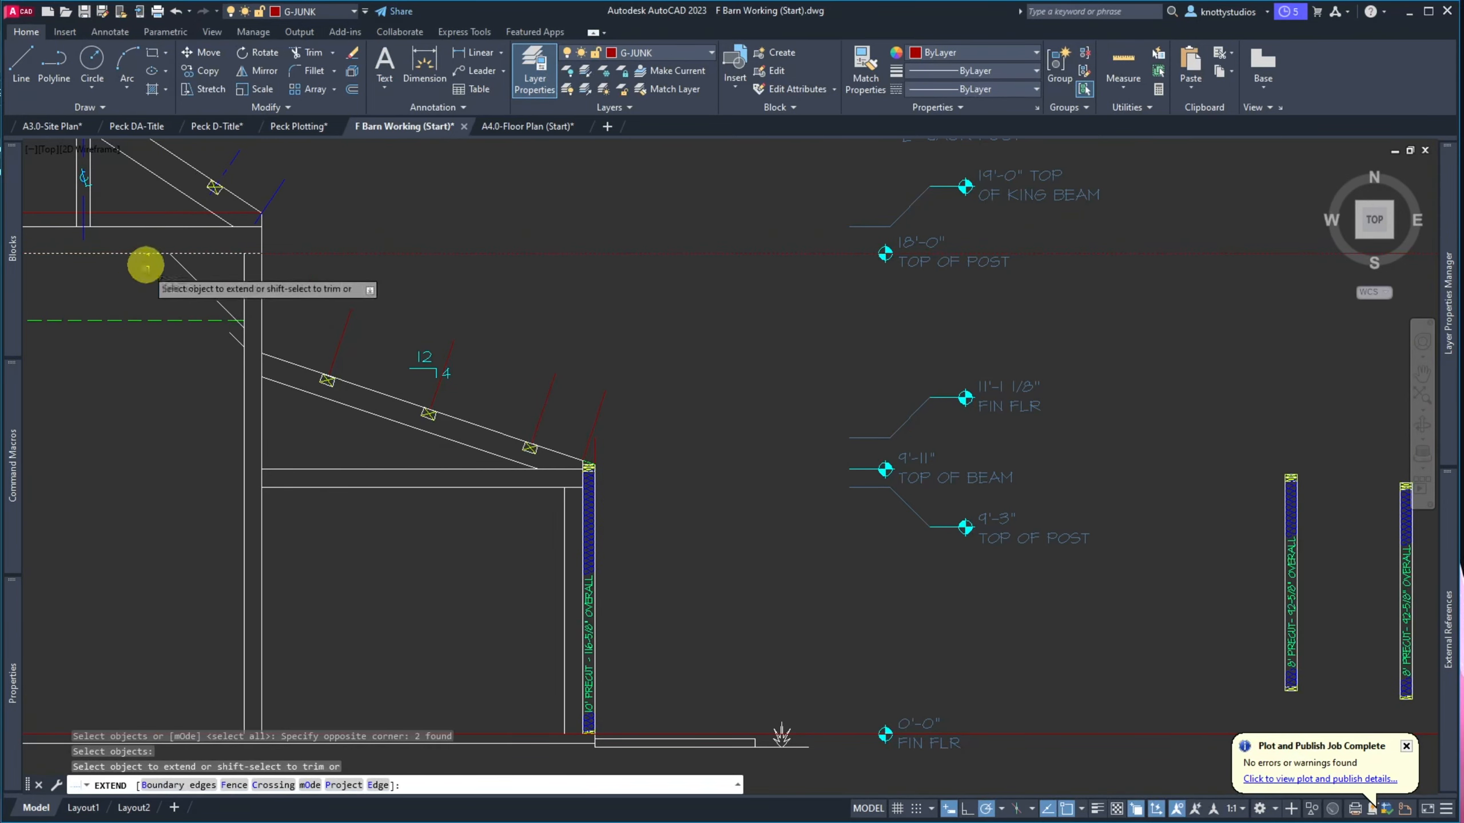
pyautogui.click(229, 336)
pyautogui.press('Return')
# Erase the horizontal construction line at the 18'-0" top-of-post level
pyautogui.write('e')
pyautogui.press('Return')
pyautogui.click(444, 234)
pyautogui.click(410, 277)
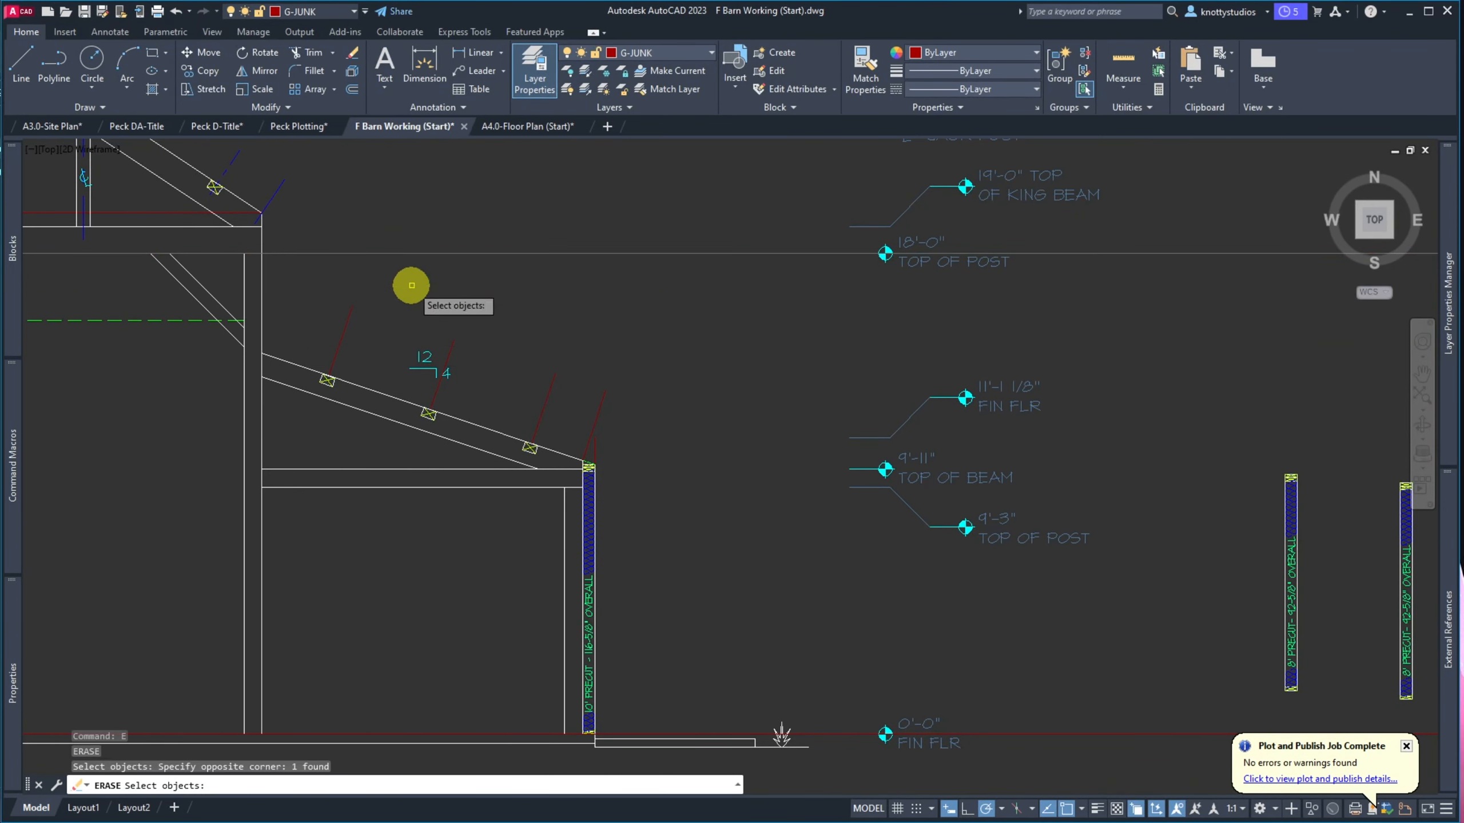
pyautogui.press('Return')
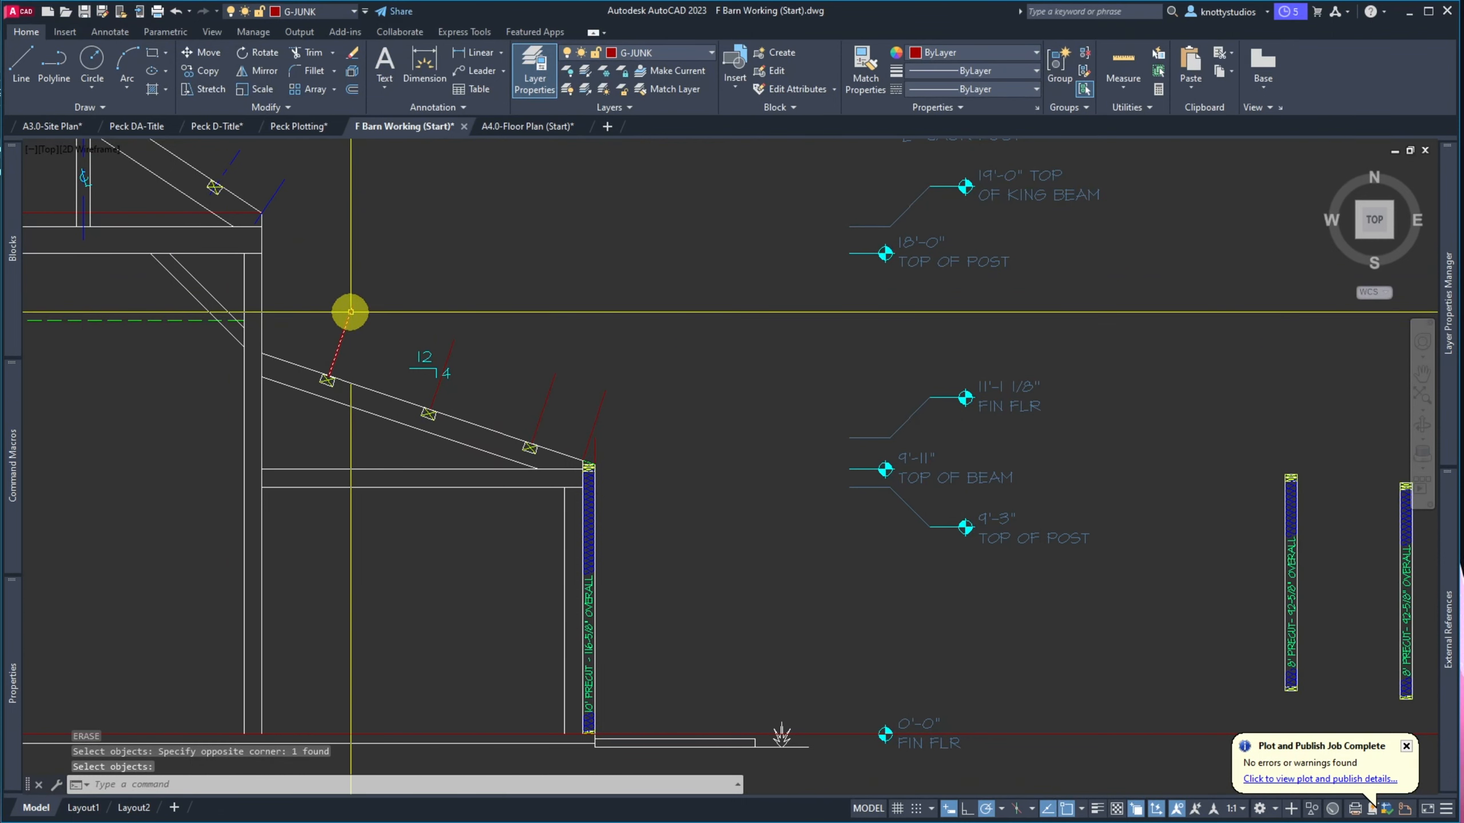
# Measure the right knee brace's horizontal run along the beam underside, from its outer end to the post's inner face
pyautogui.scroll(2, 181, 309)
pyautogui.write('di')
pyautogui.press('Return')
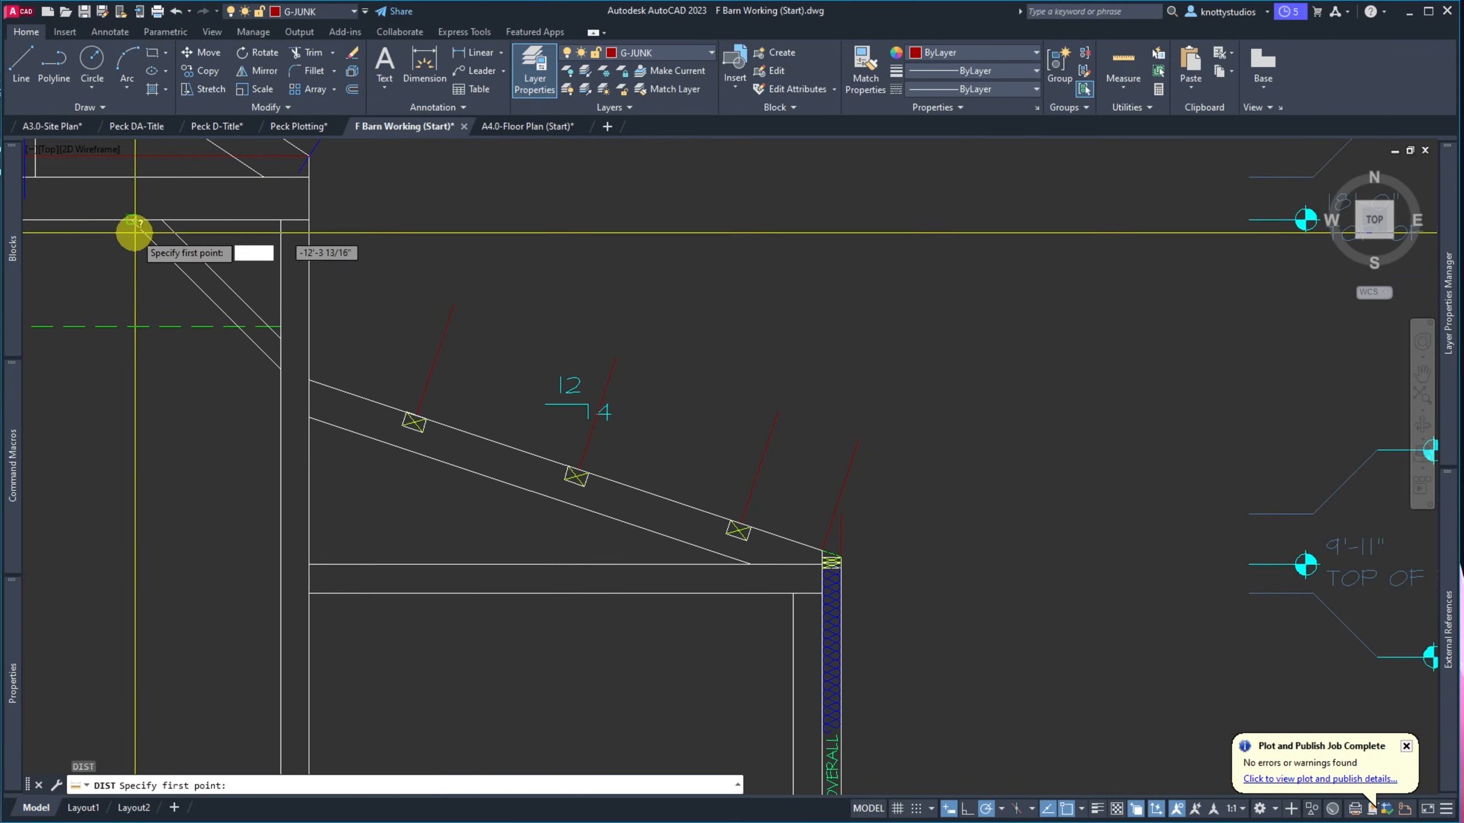
pyautogui.click(132, 225)
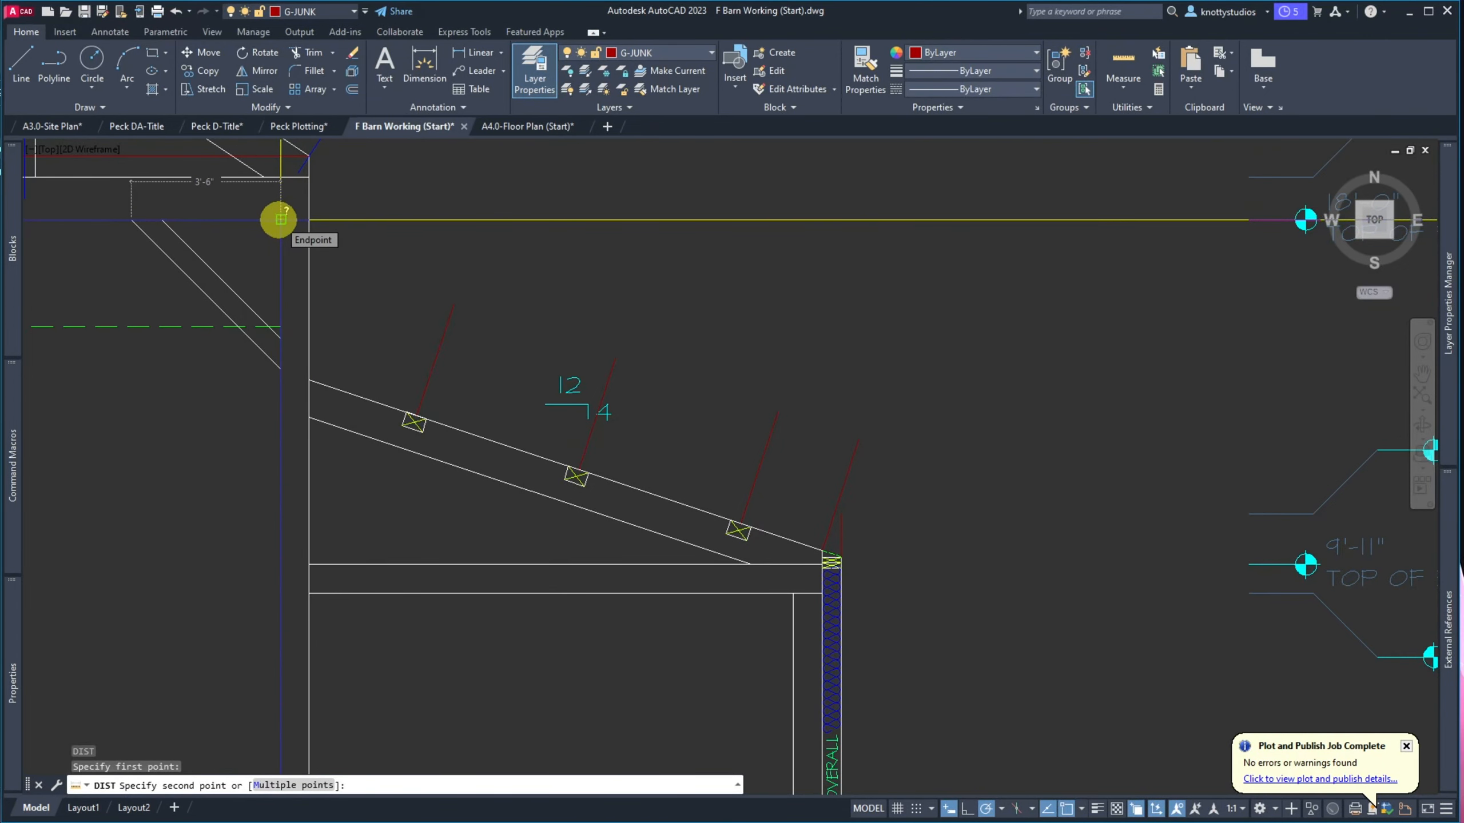
pyautogui.press('Escape')
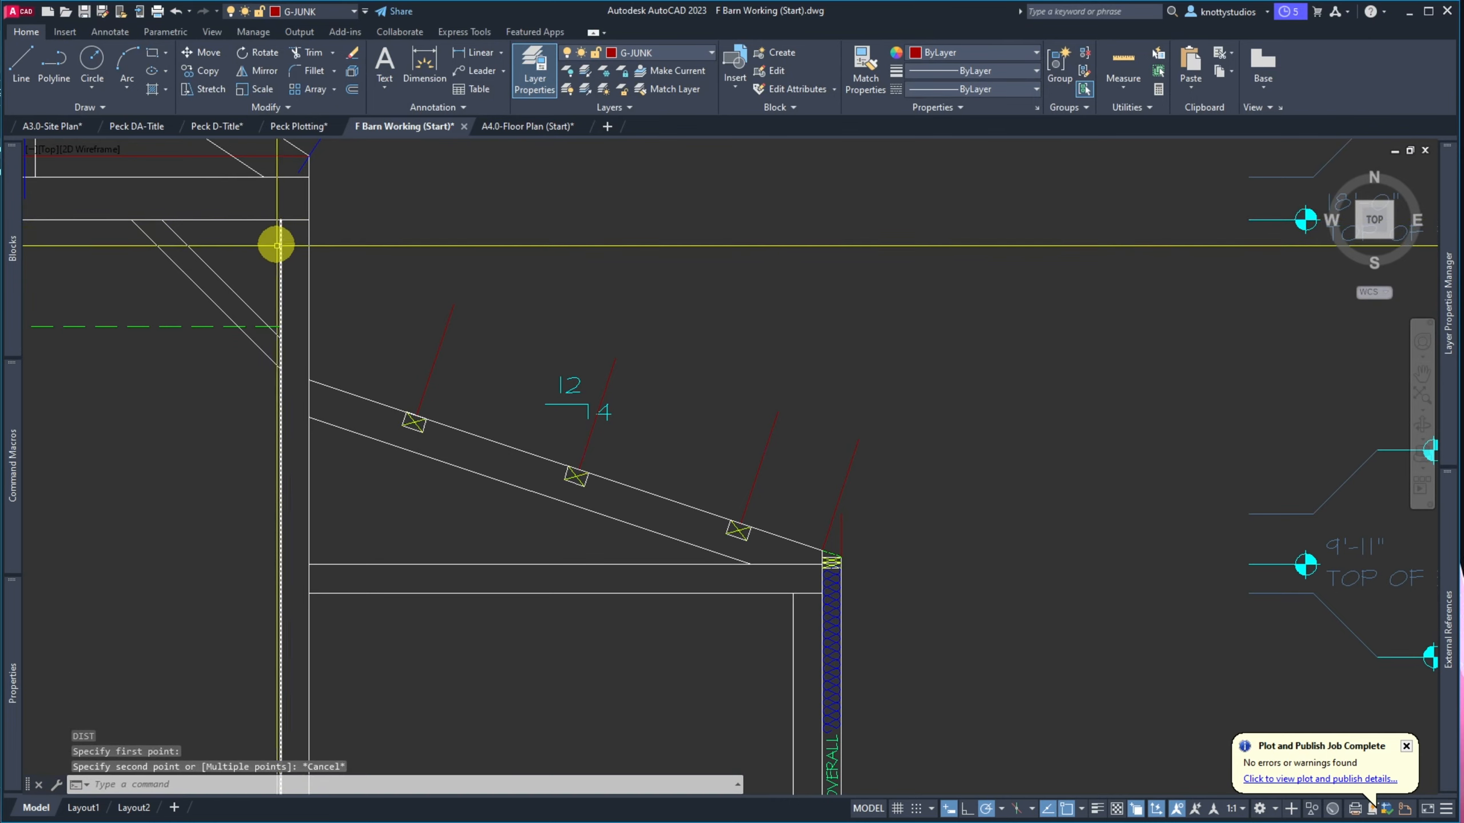
# Move both edges of the right knee brace straight up by 6 inches
pyautogui.write('m')
pyautogui.press('Return')
pyautogui.click(241, 264)
pyautogui.click(136, 279)
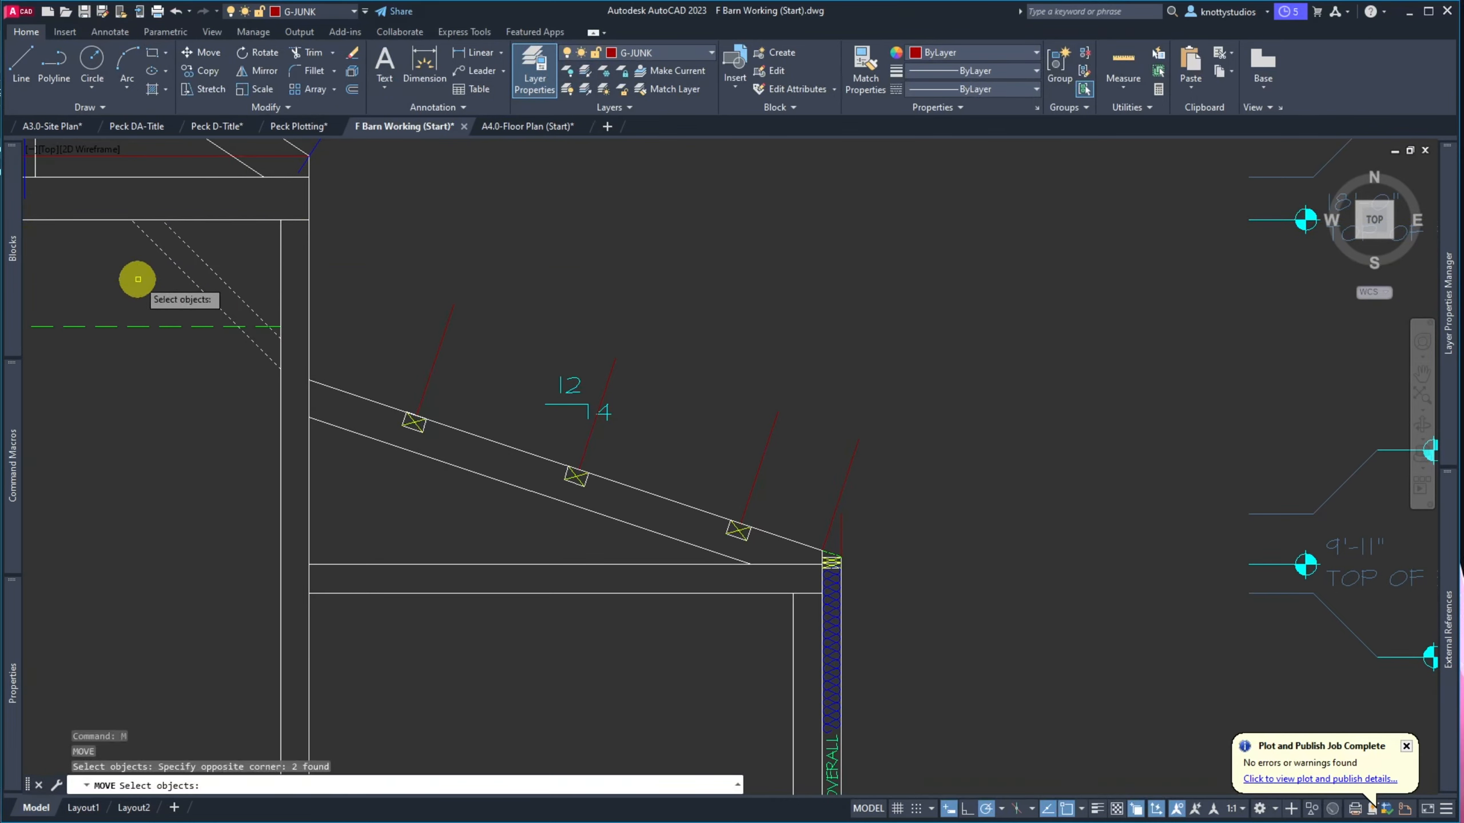
pyautogui.press('Return')
pyautogui.click(151, 425)
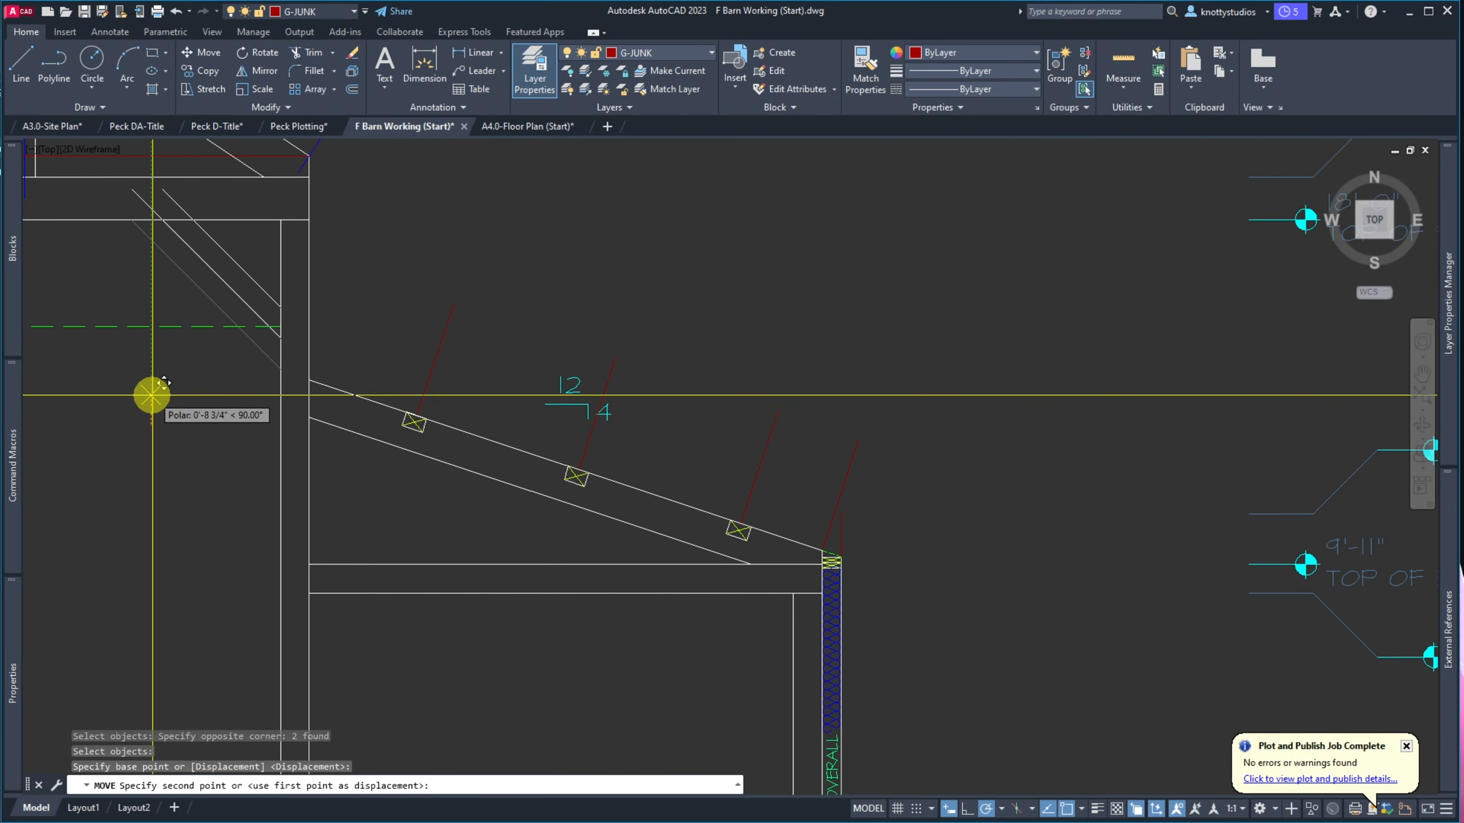
pyautogui.write('6')
pyautogui.press('Return')
# Shift both edges of the right knee brace horizontally toward the post by 6 inches
pyautogui.press('Return')
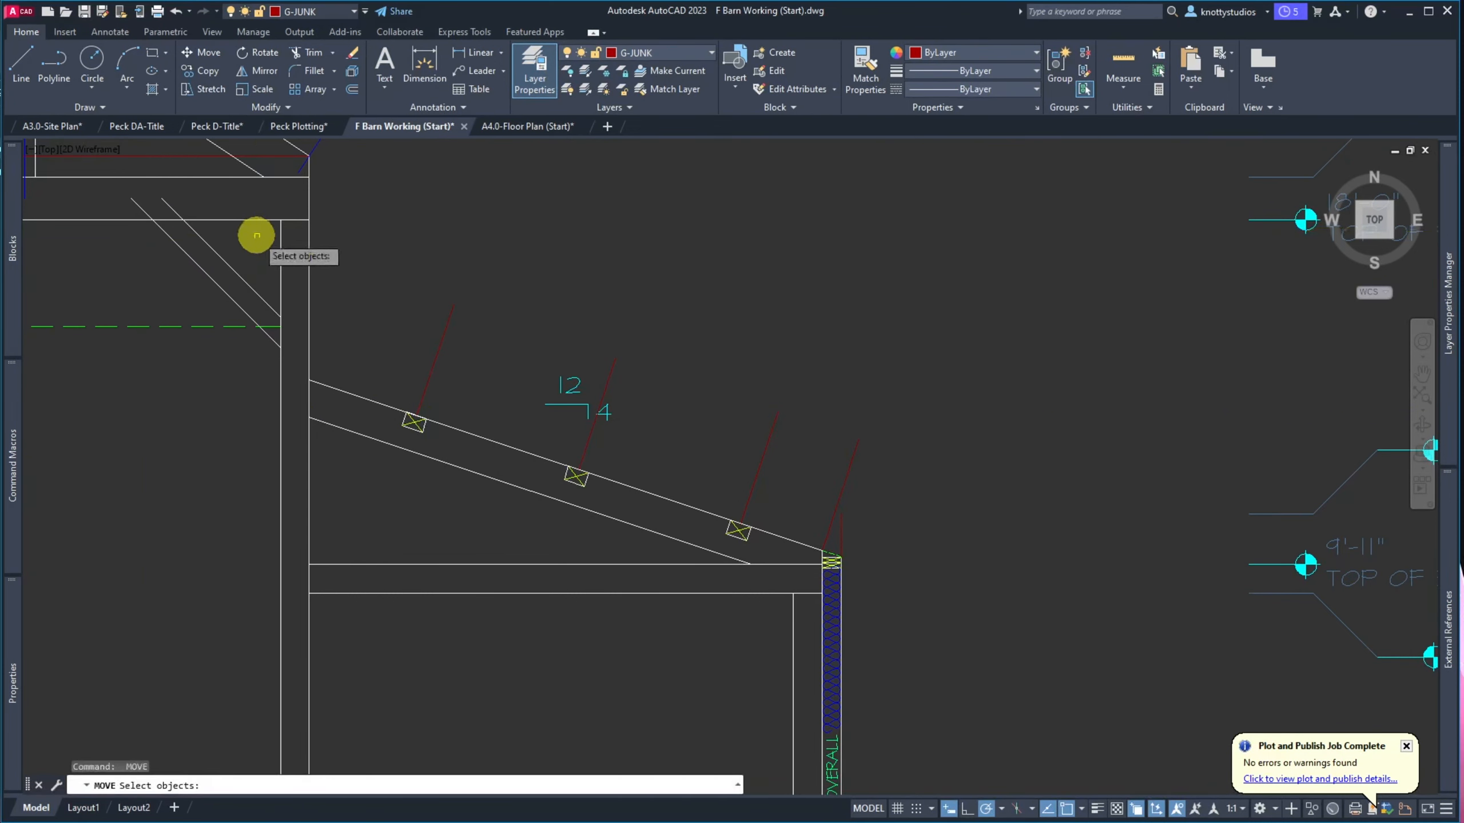
pyautogui.click(254, 235)
pyautogui.click(134, 275)
pyautogui.press('Return')
pyautogui.click(114, 393)
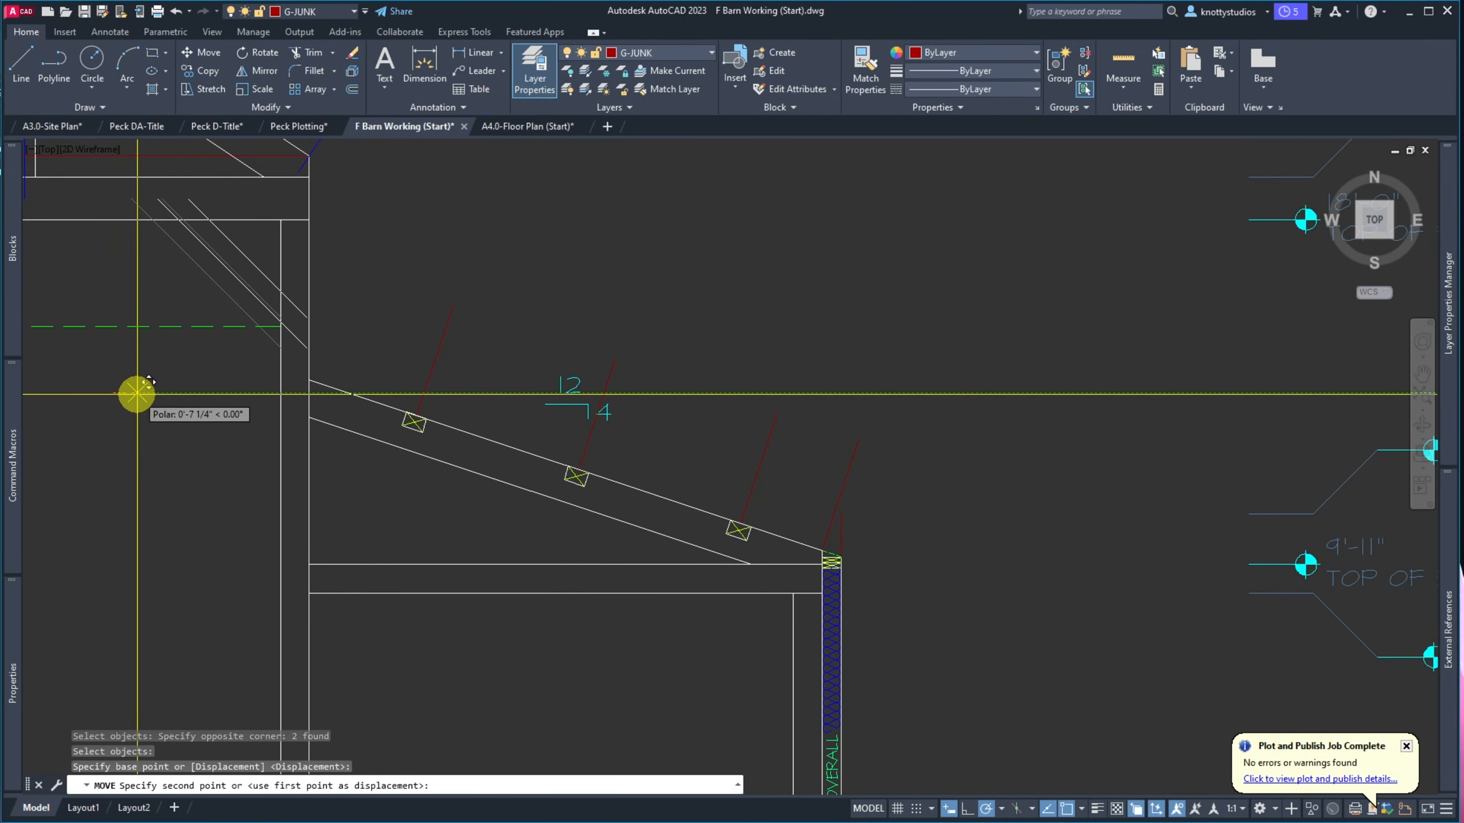
pyautogui.write('6')
pyautogui.press('Return')
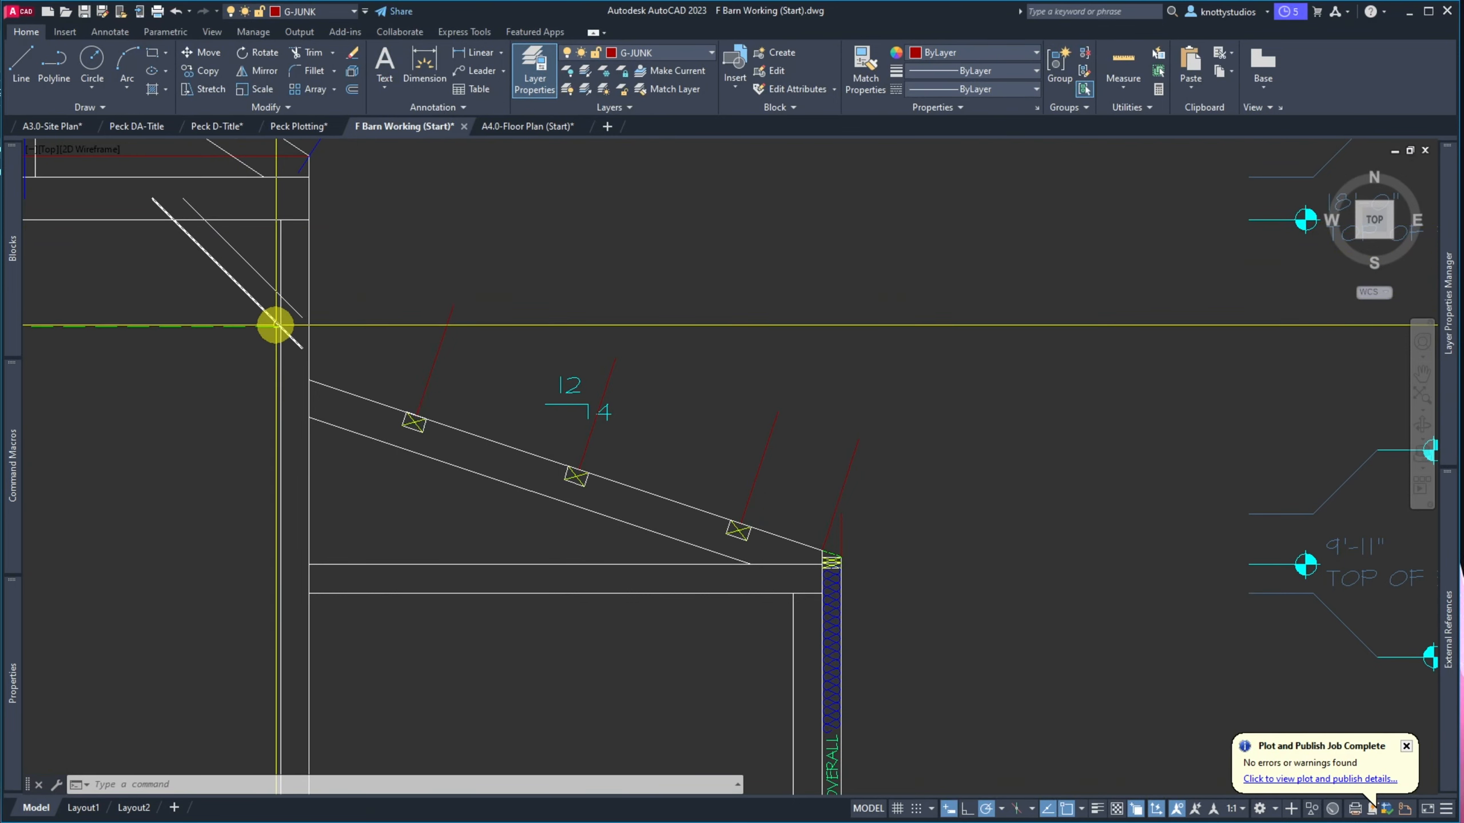
# Measure the shifted knee brace's vertical and horizontal legs from the corner where the post meets the beam
pyautogui.write('dist')
pyautogui.press('Return')
pyautogui.click(280, 326)
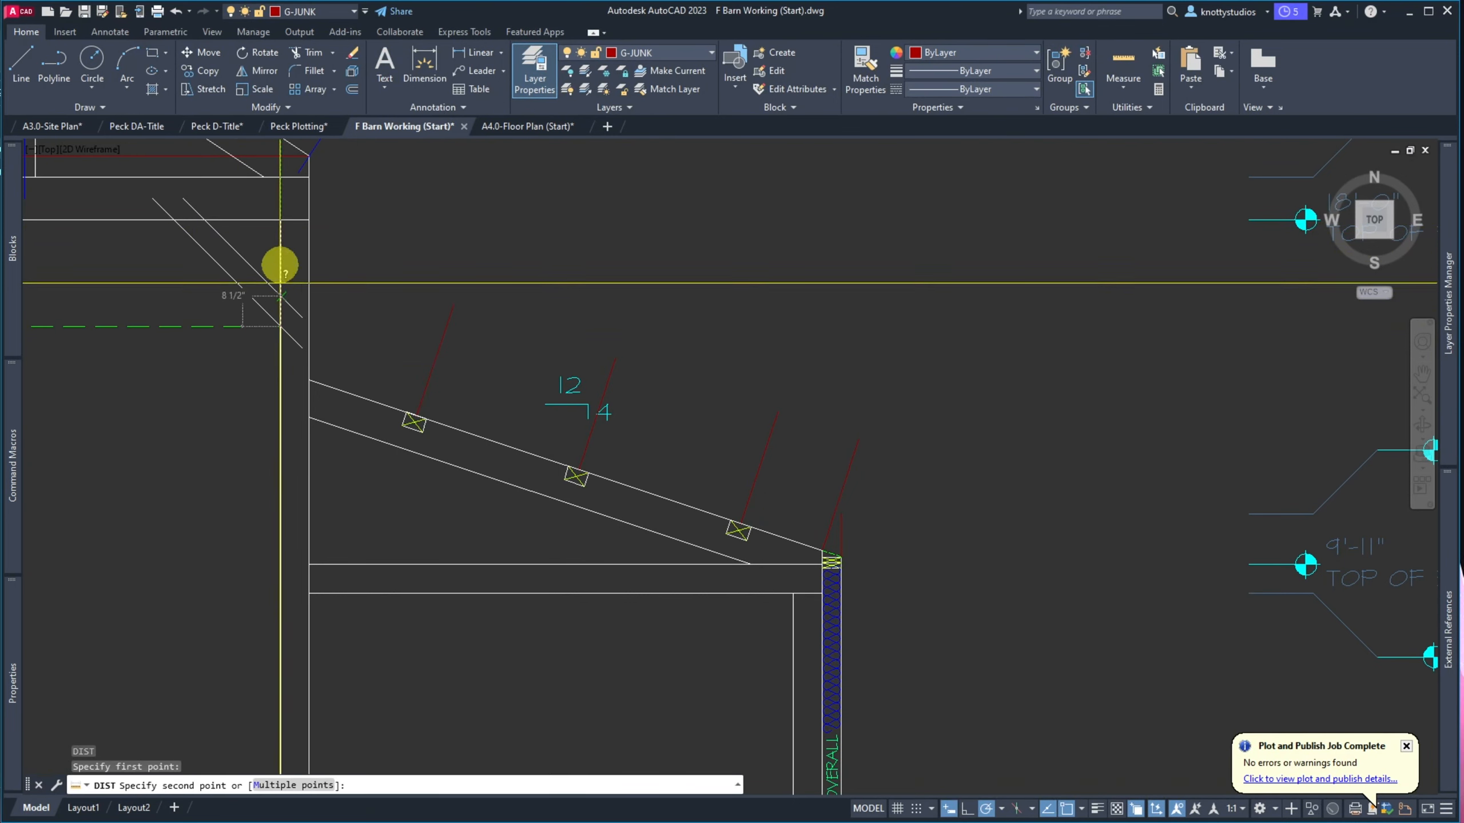
pyautogui.click(281, 219)
pyautogui.press('Return')
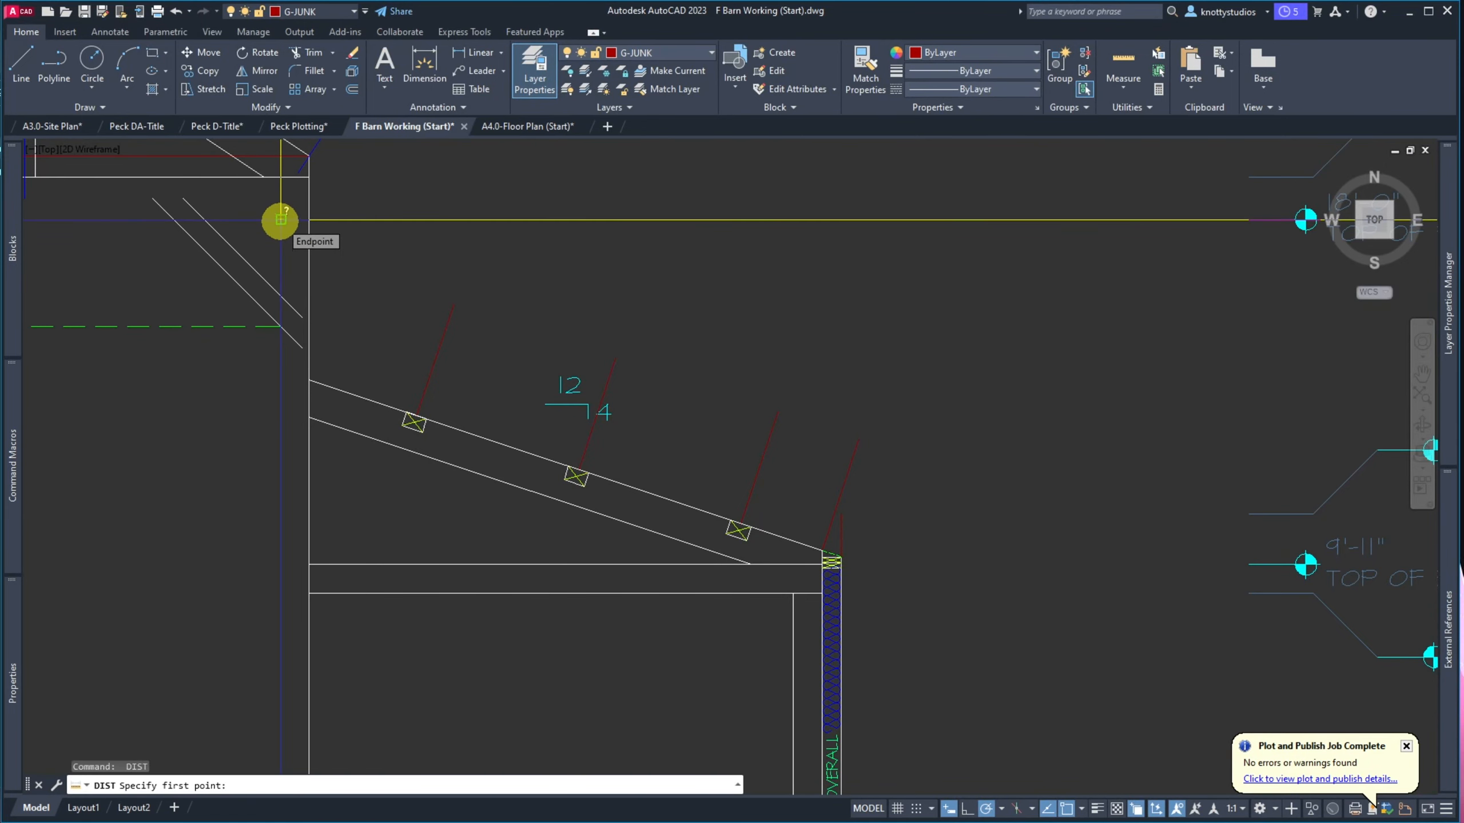
pyautogui.click(281, 219)
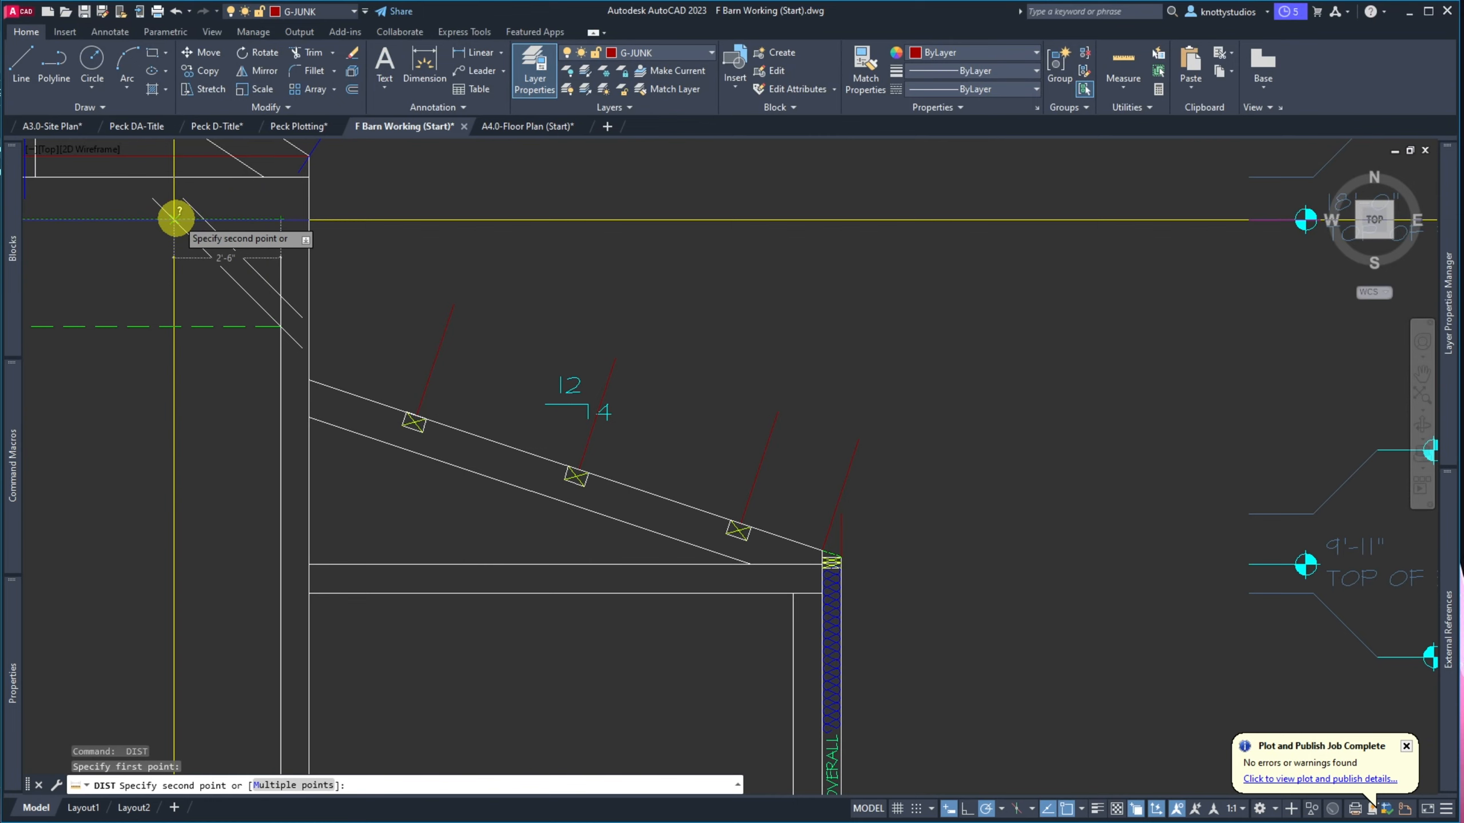
pyautogui.press('Escape')
# Undo both 6-inch moves of the right knee brace
pyautogui.write('u')
pyautogui.press('Return')
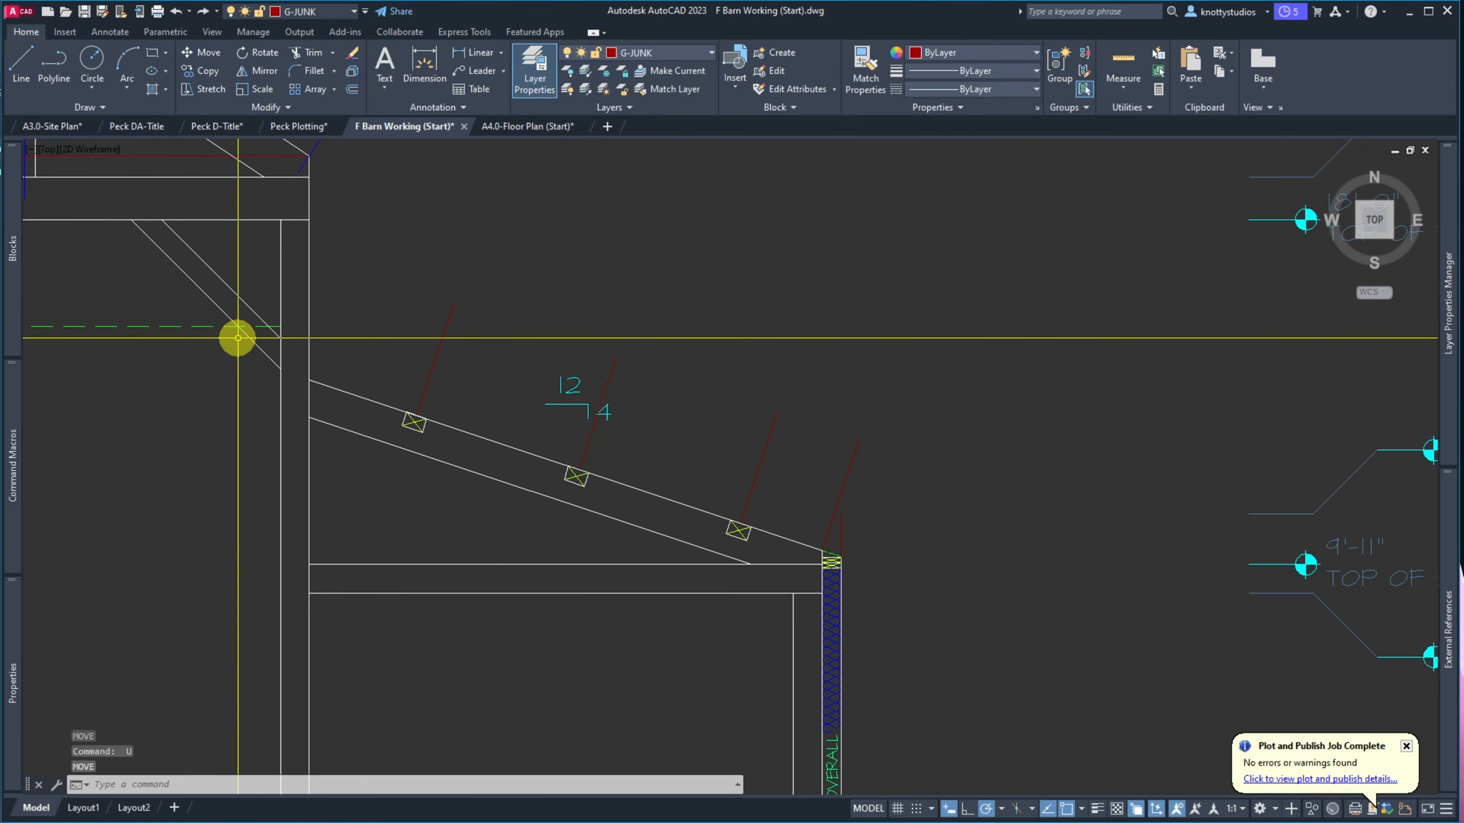
# Measure down the post's inner face between the beam underside and the foot of the brace's upper edge
pyautogui.write('di')
pyautogui.press('Return')
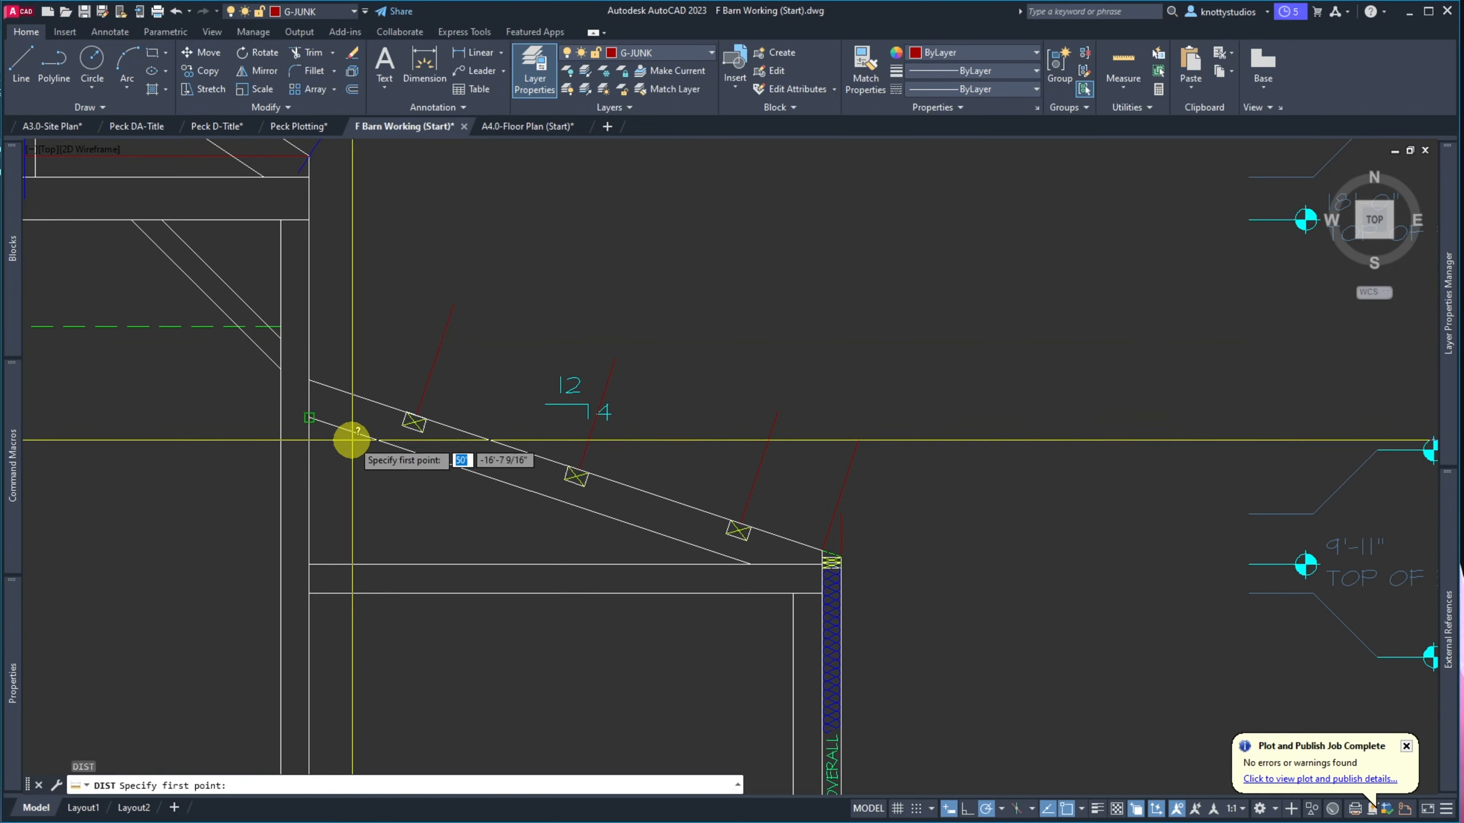
pyautogui.click(280, 378)
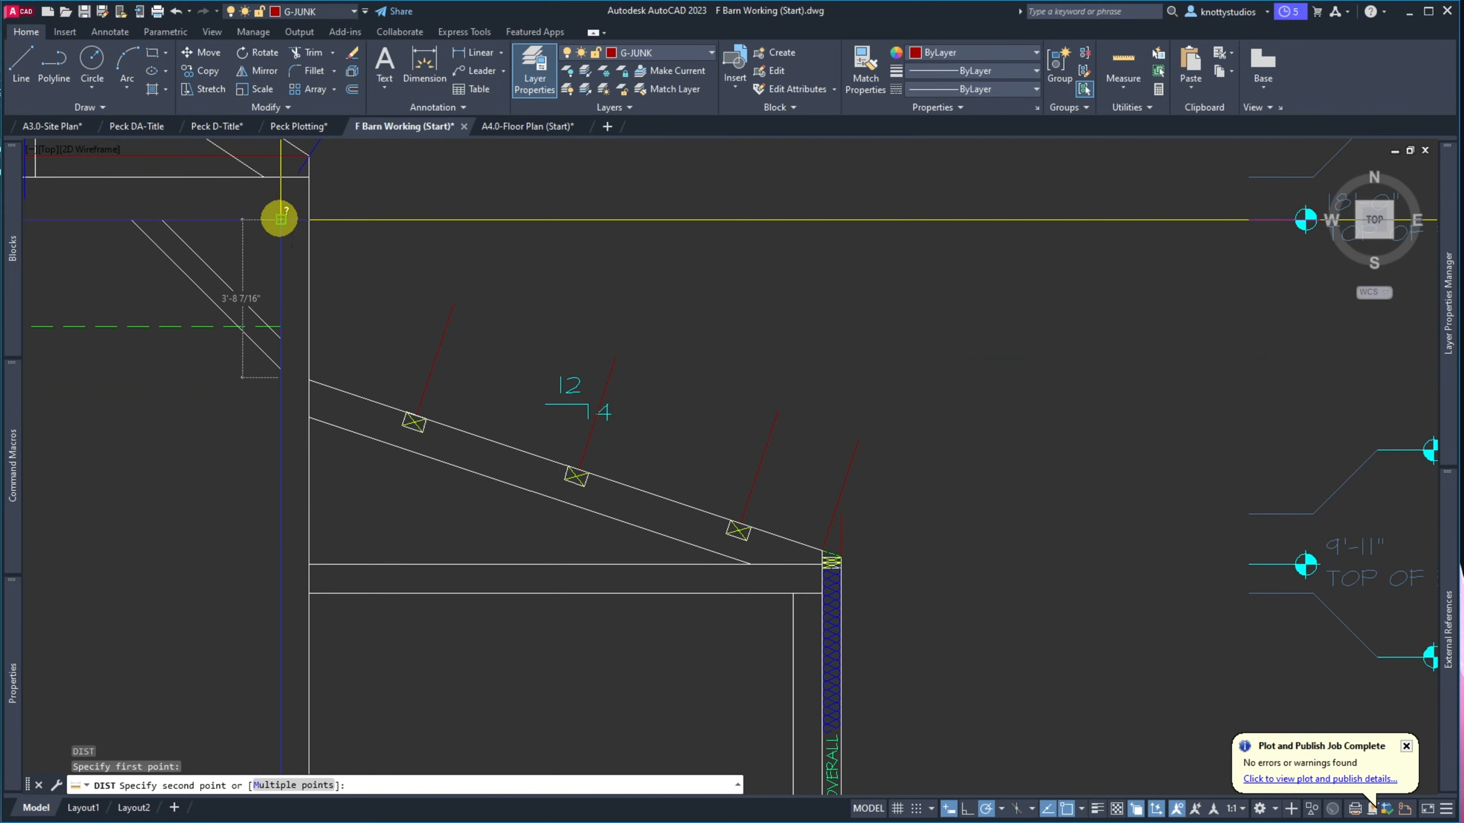
pyautogui.press('Escape')
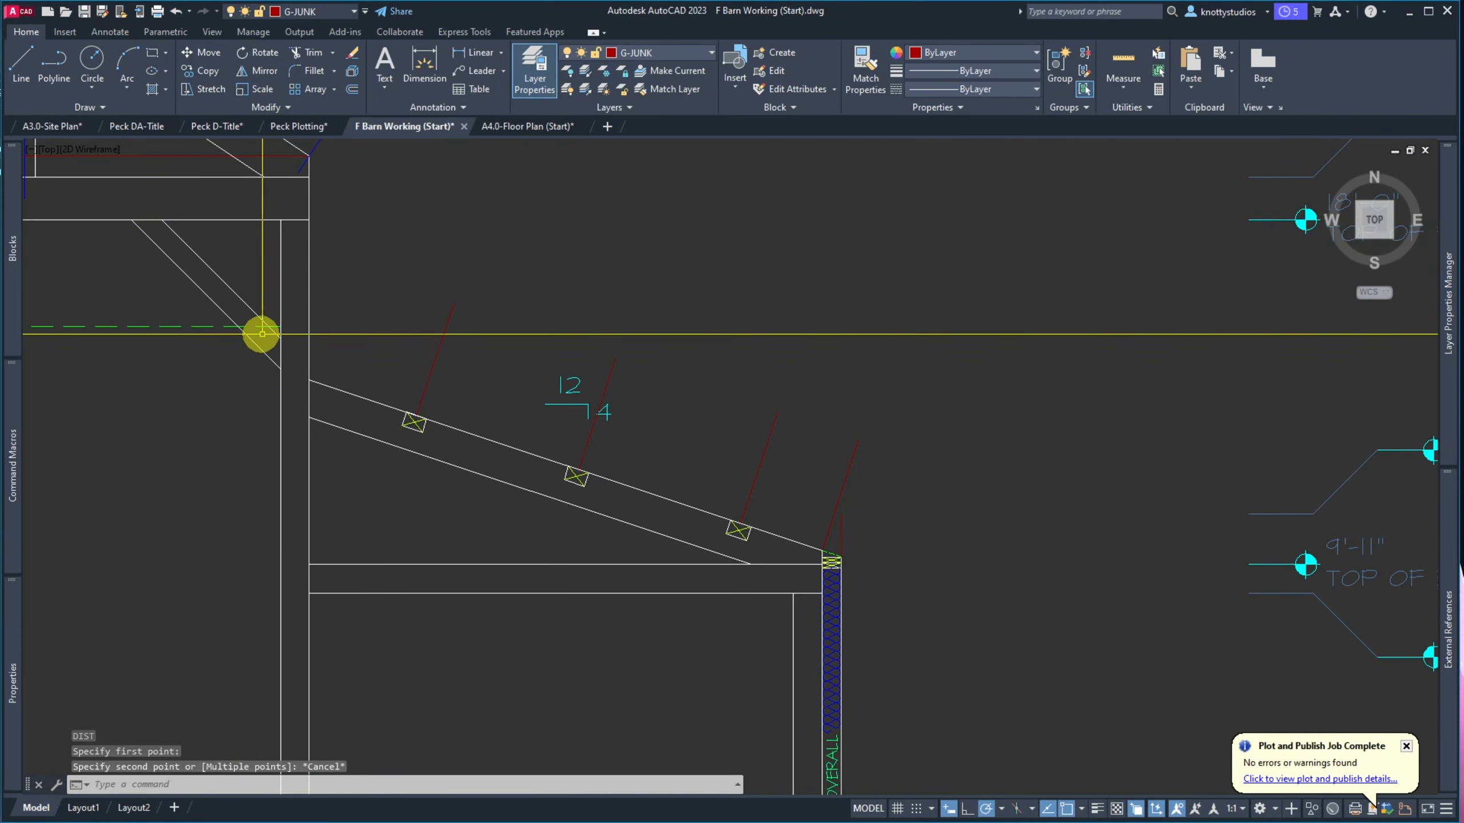
pyautogui.press('Return')
pyautogui.click(279, 333)
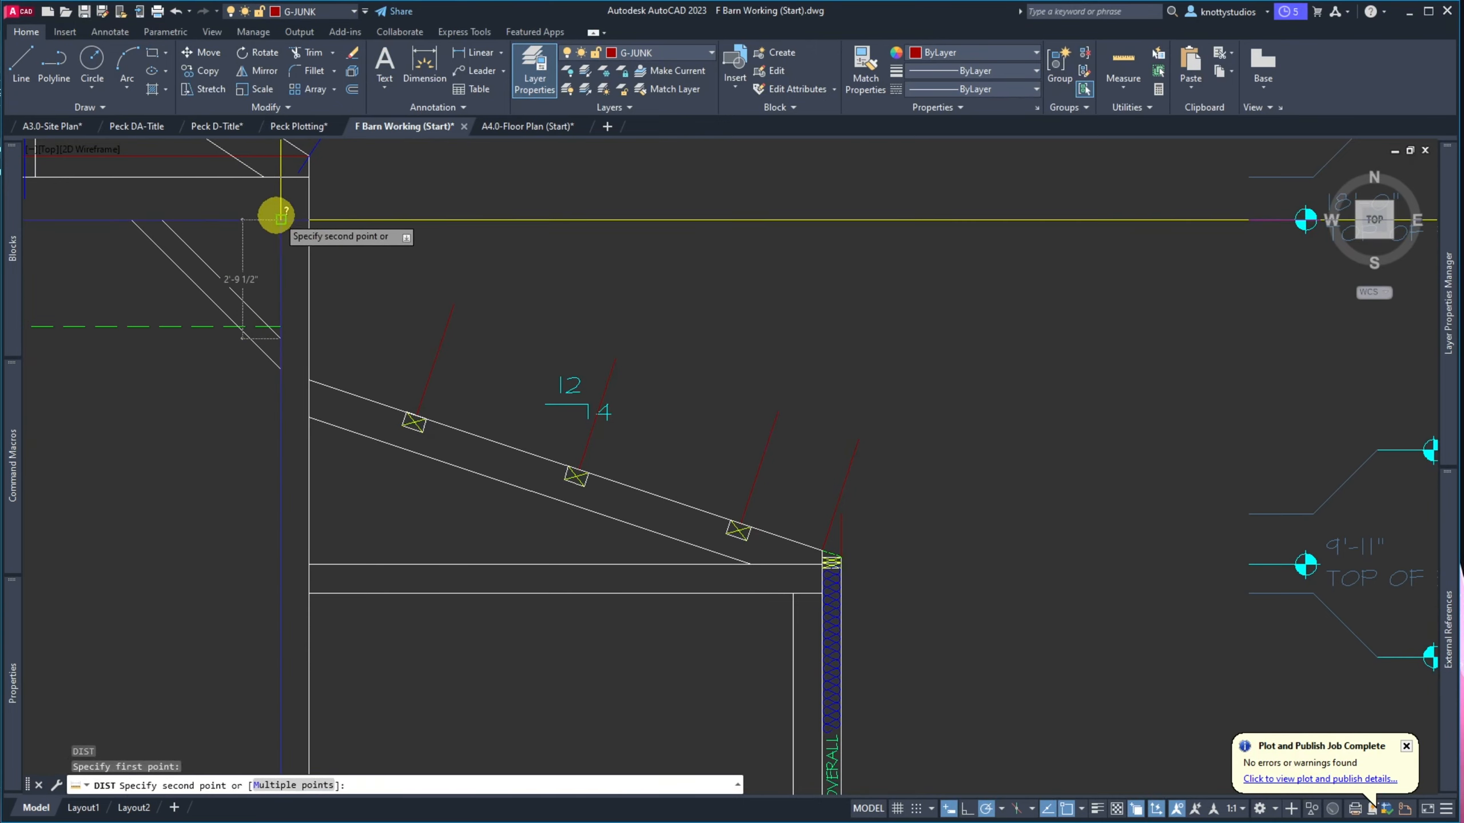
pyautogui.press('Escape')
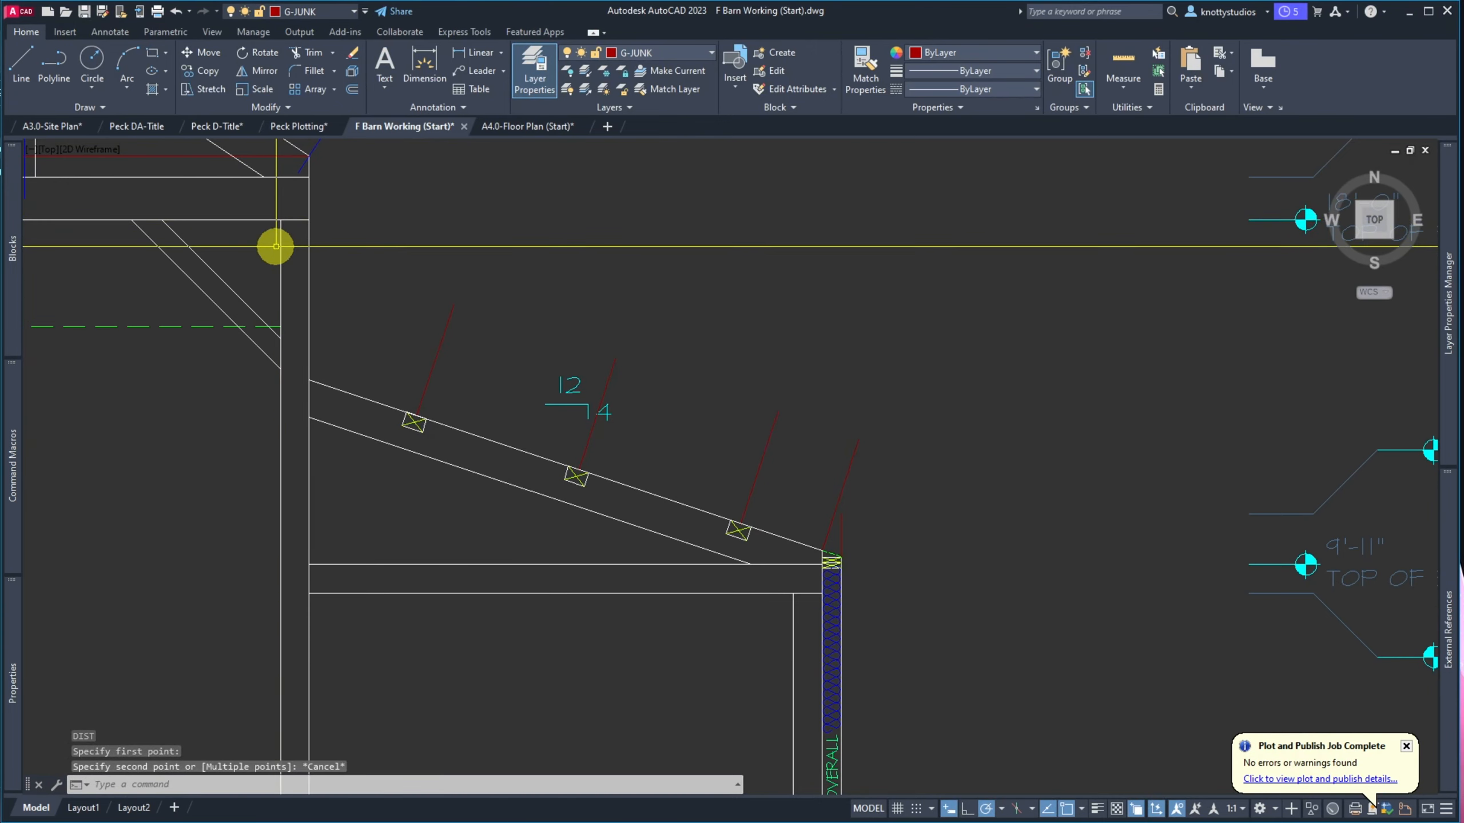
# Measure the vertical leg from the foot of the brace's lower edge up to the beam underside
pyautogui.press('Return')
pyautogui.click(131, 219)
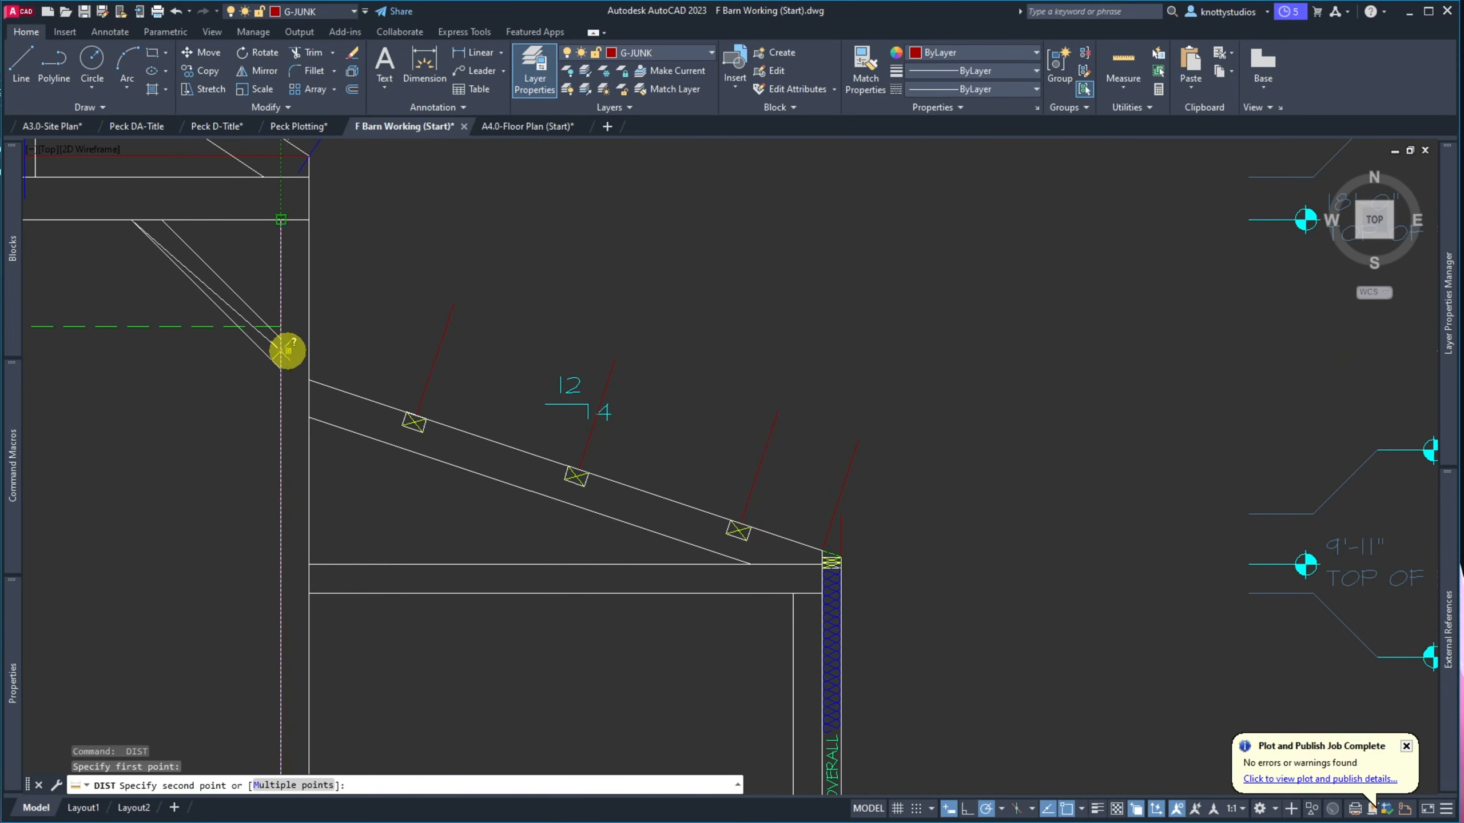
pyautogui.press('Escape')
pyautogui.press('Return')
pyautogui.click(283, 369)
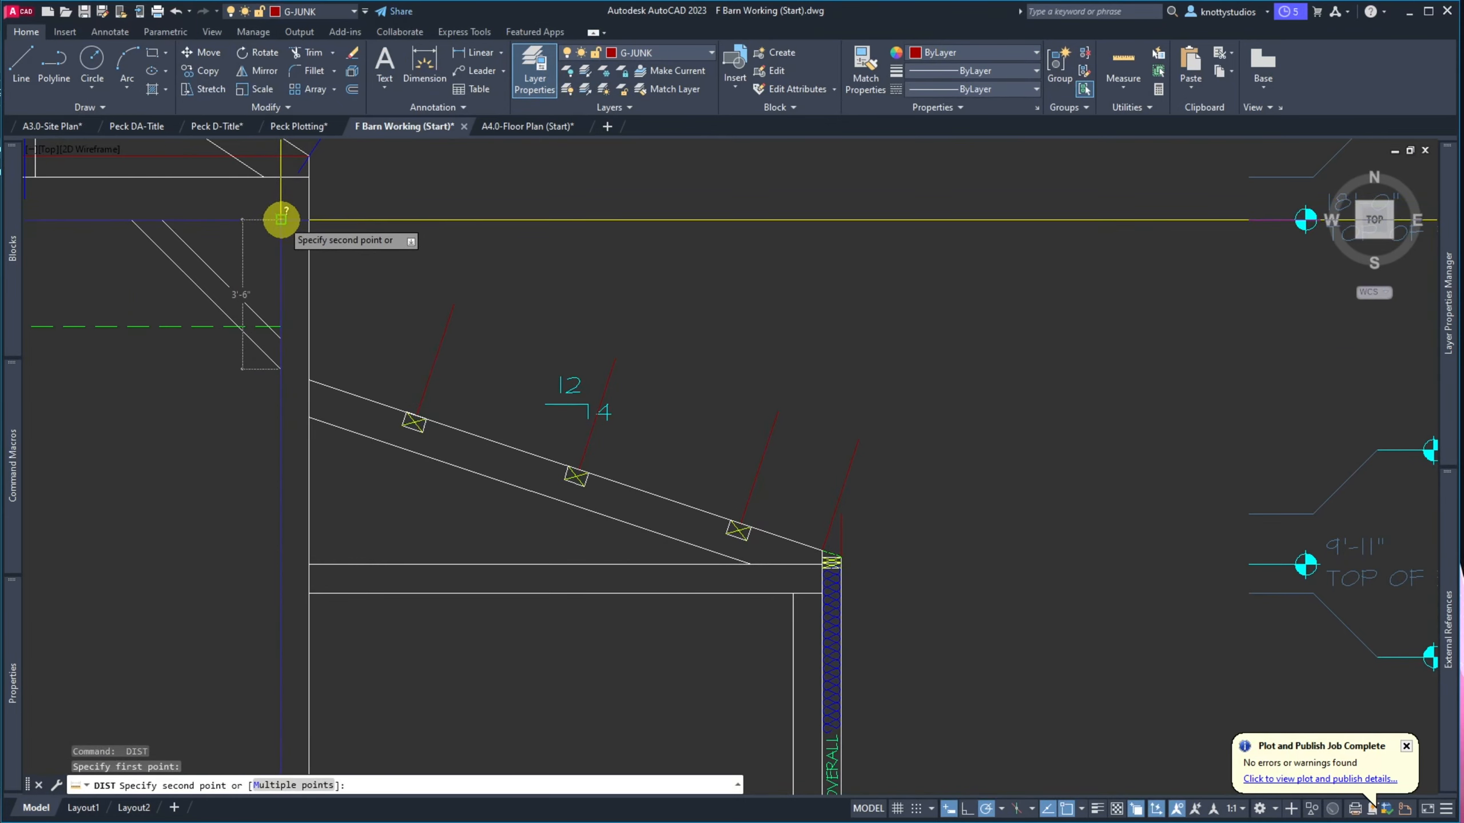
pyautogui.press('Escape')
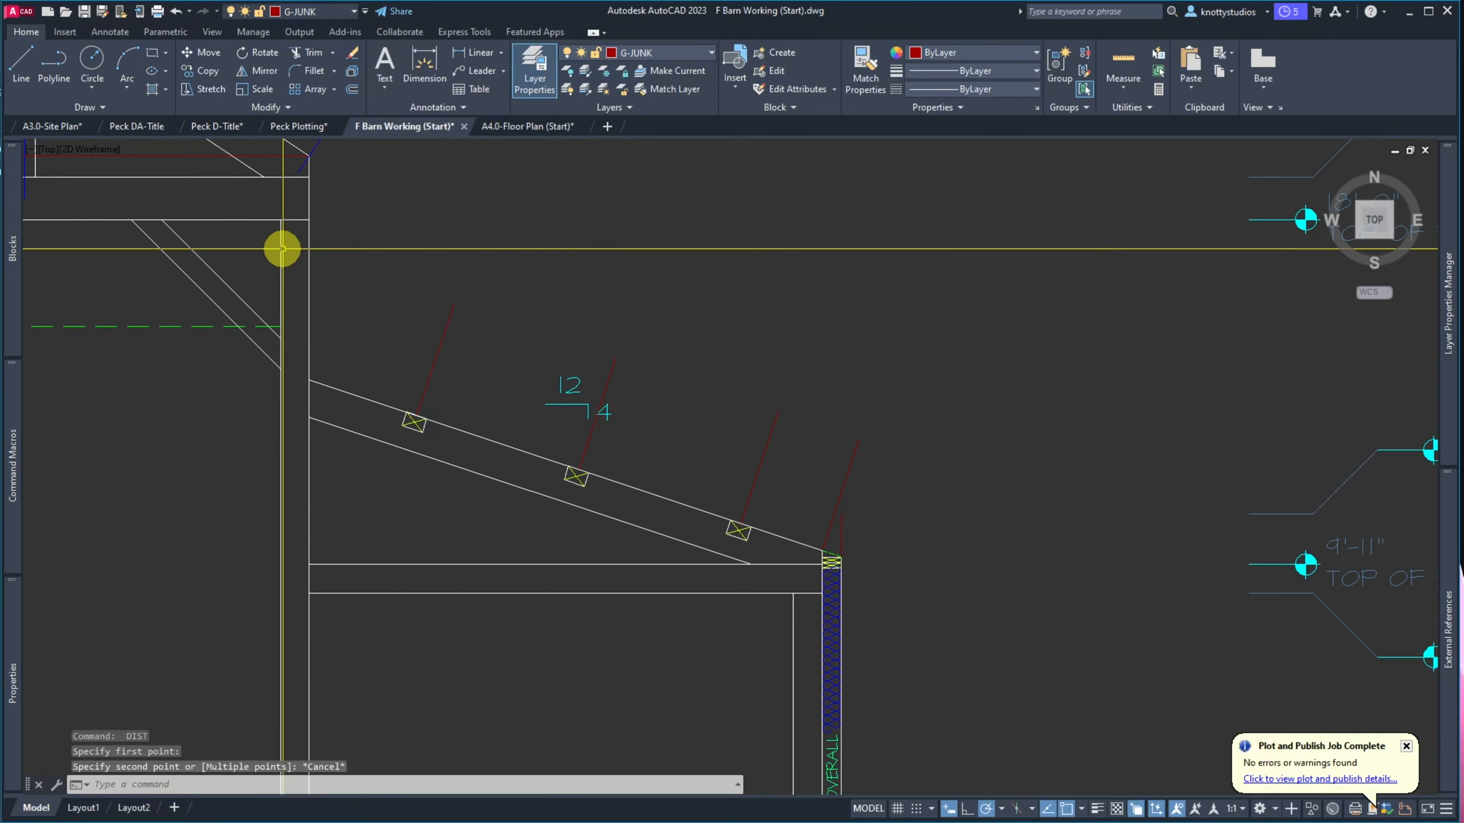
# Move both edges of the right knee brace straight up by 6 inches along the post
pyautogui.write('m')
pyautogui.press('Return')
pyautogui.click(262, 258)
pyautogui.click(135, 279)
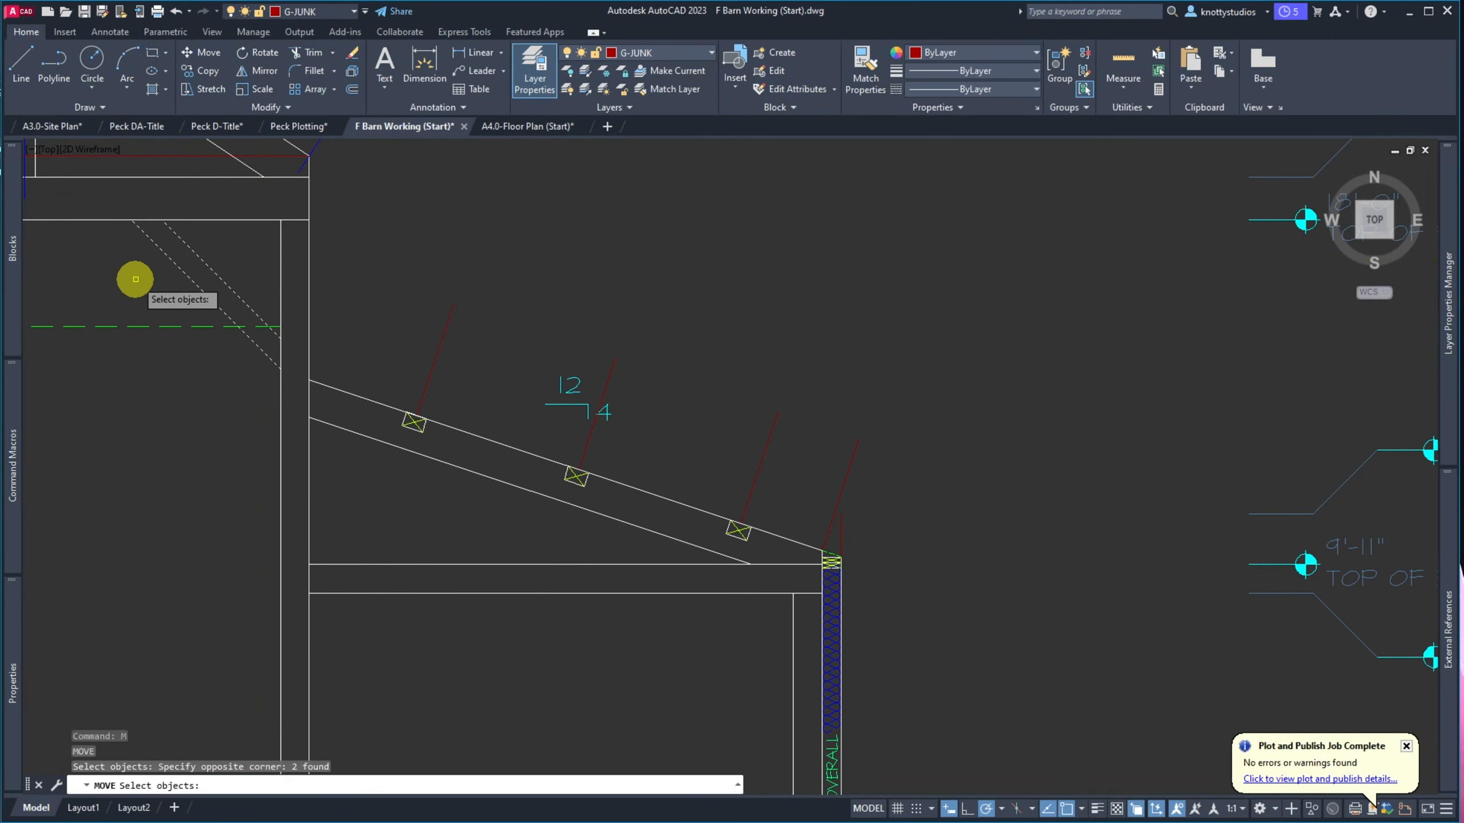
pyautogui.press('Return')
pyautogui.click(193, 472)
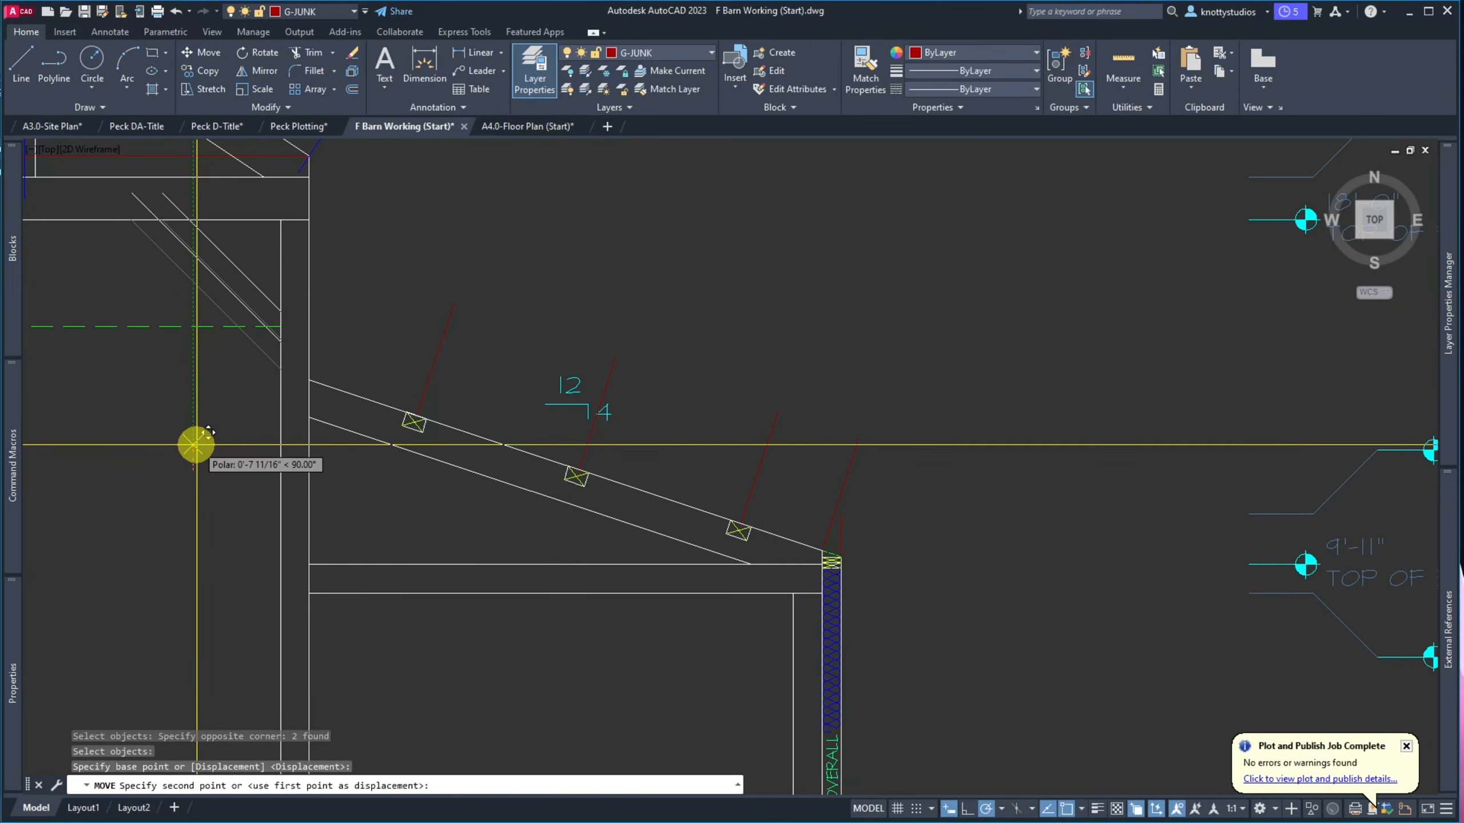
pyautogui.write('6')
pyautogui.press('Return')
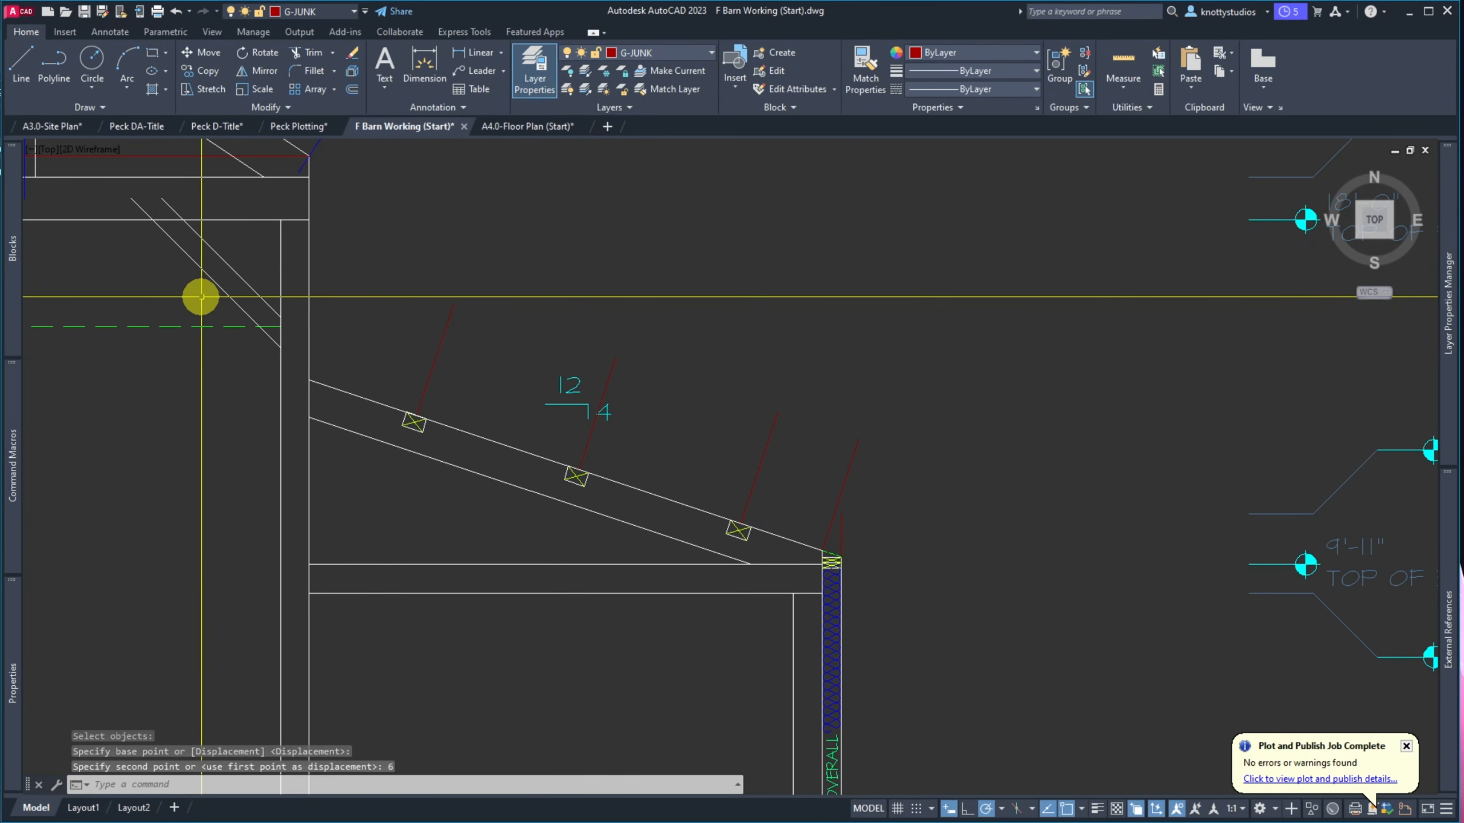
# Measure the raised knee brace's vertical leg from its foot to the corner of post and beam
pyautogui.write('dist')
pyautogui.press('Return')
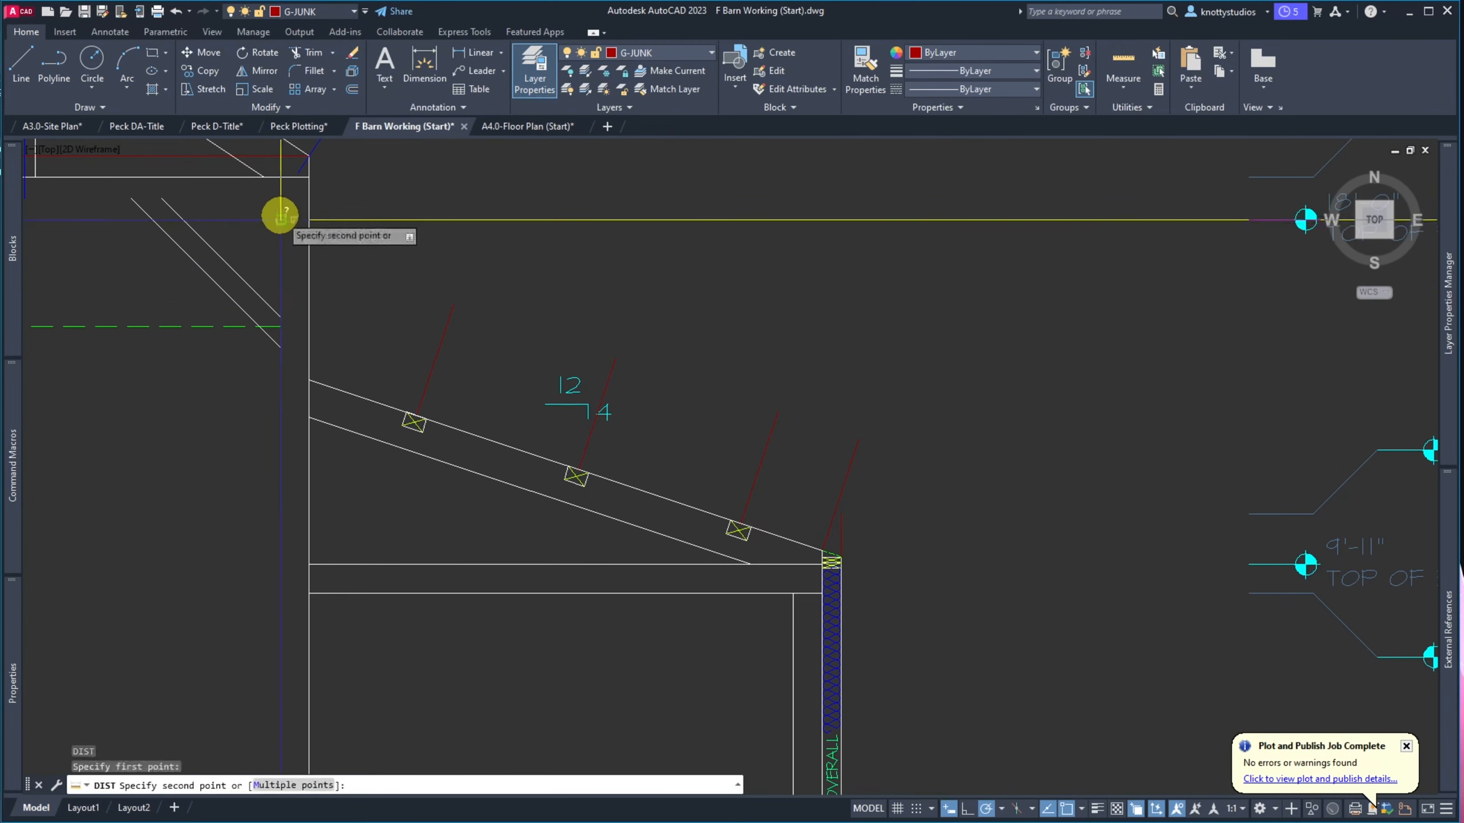
pyautogui.click(281, 219)
pyautogui.press('Escape')
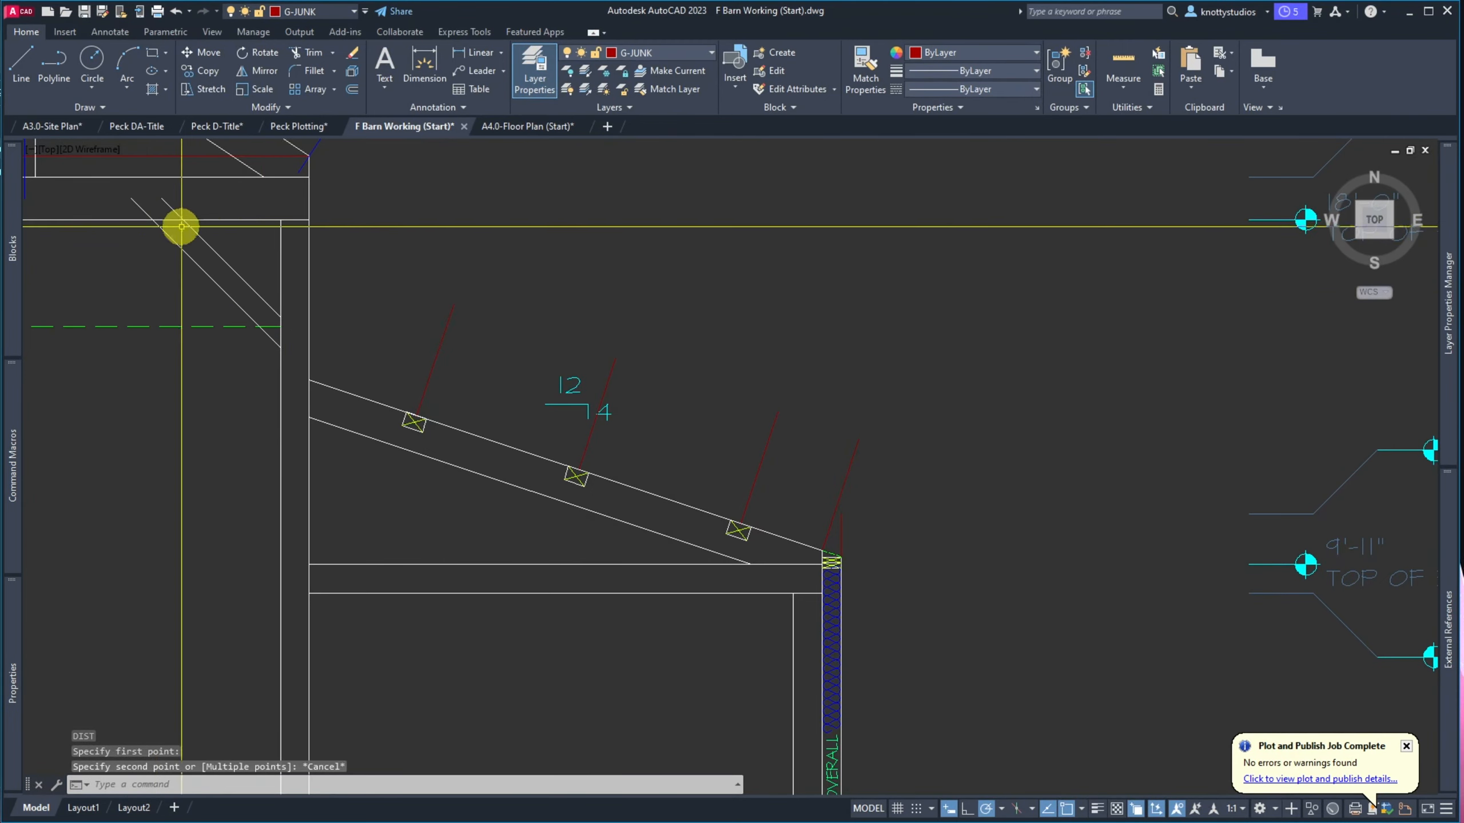
# Trim the two knee brace edges where they run past the underside of the king beam
pyautogui.write('r')
pyautogui.press('Return')
pyautogui.click(262, 243)
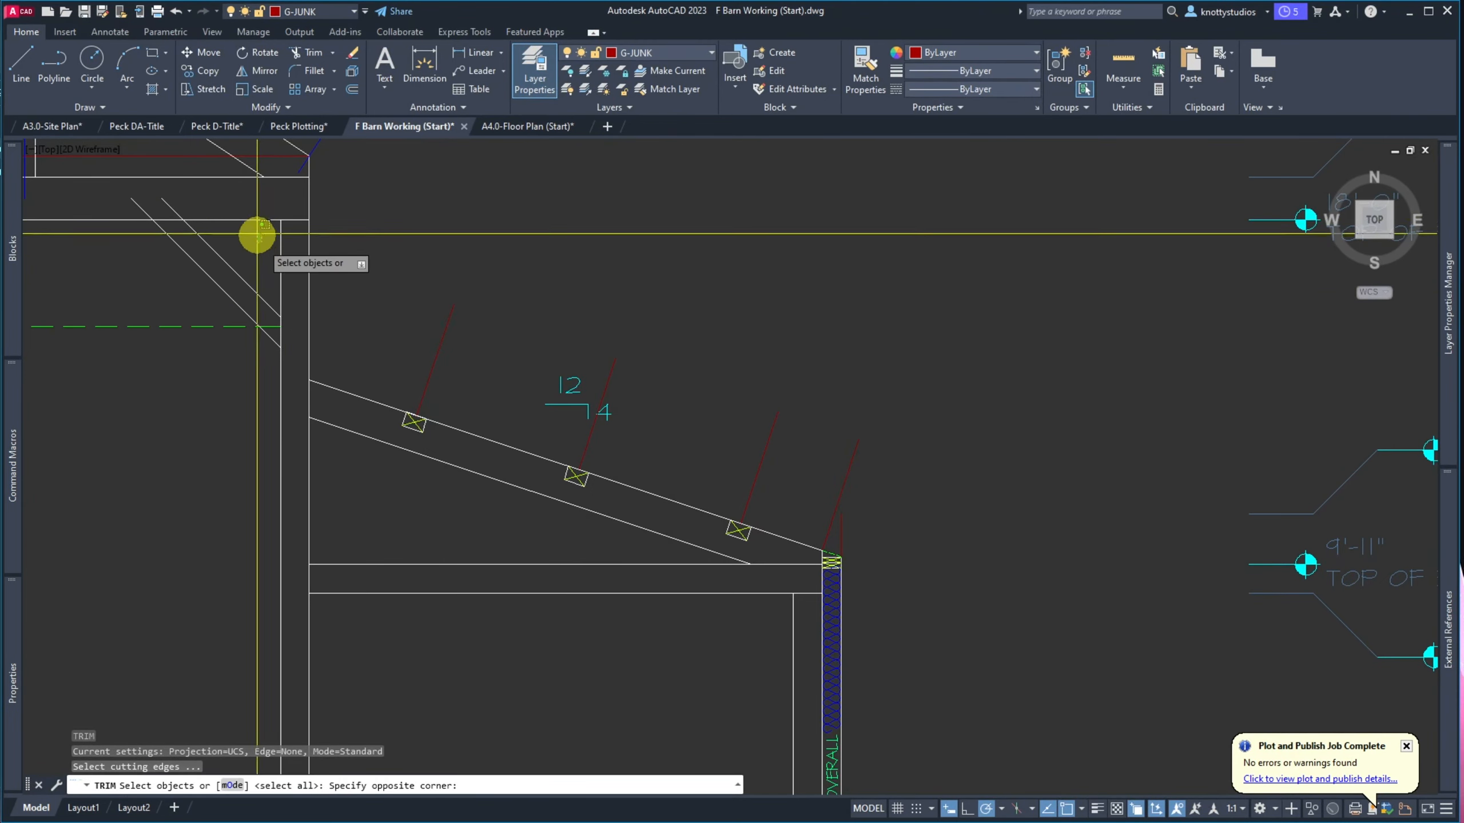
pyautogui.click(250, 215)
pyautogui.press('Return')
pyautogui.click(240, 210)
pyautogui.click(93, 198)
pyautogui.press('Return')
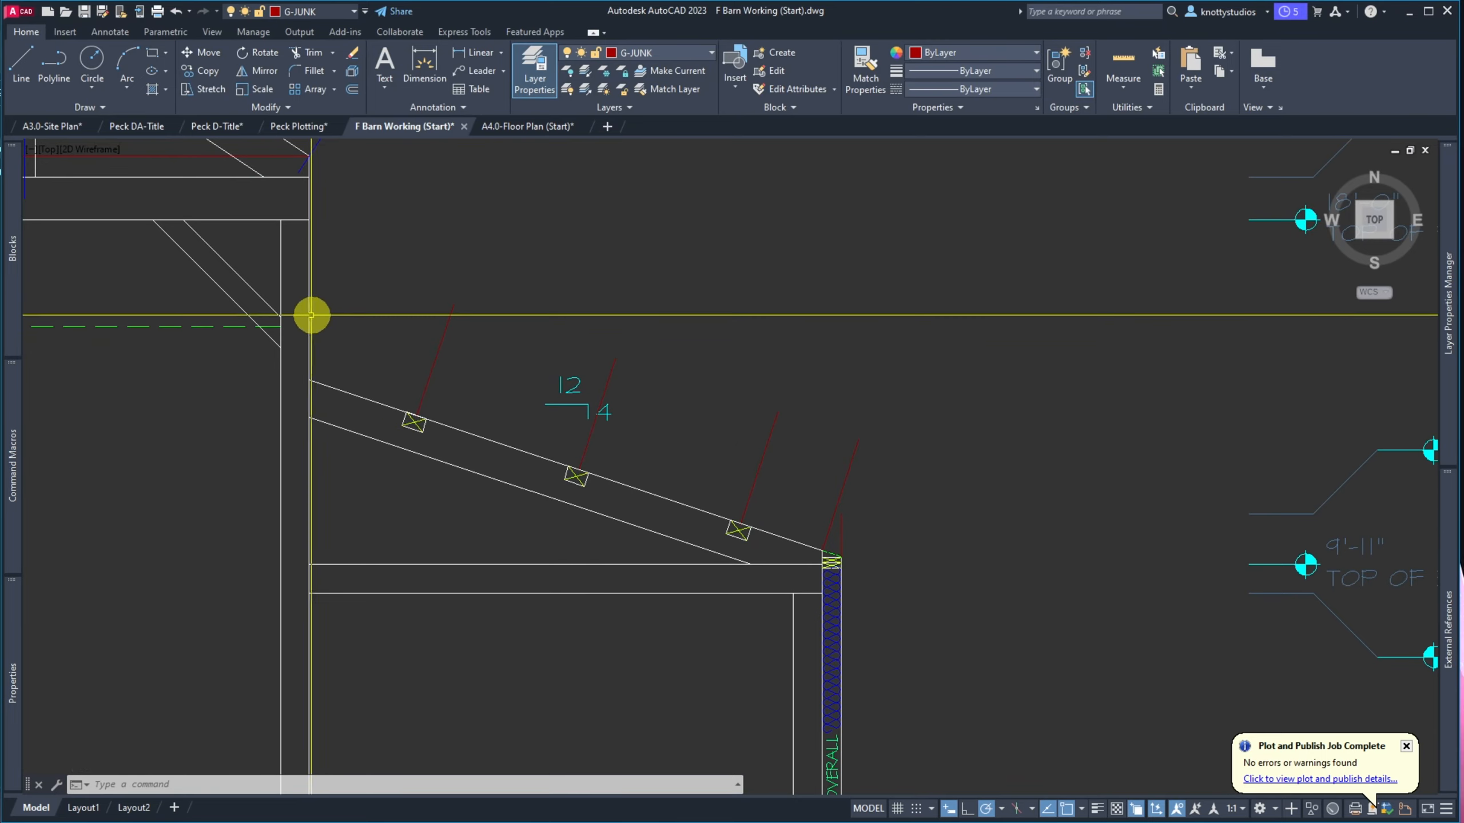
# Measure the right lean-to's width at floor level from the main post's outer face to the exterior wall, and review the section
pyautogui.scroll(-5, 203, 314)
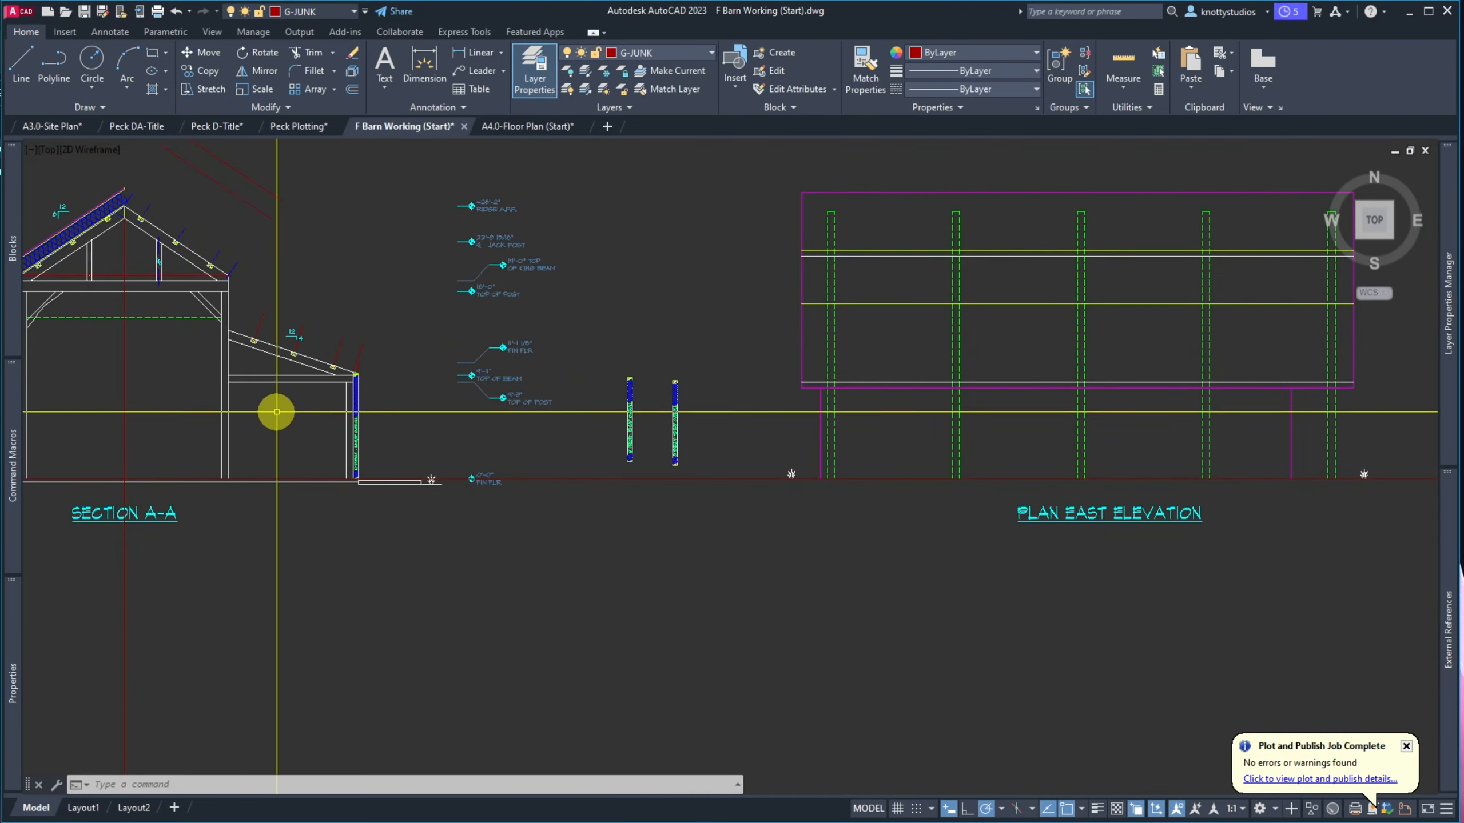
pyautogui.scroll(4, 435, 444)
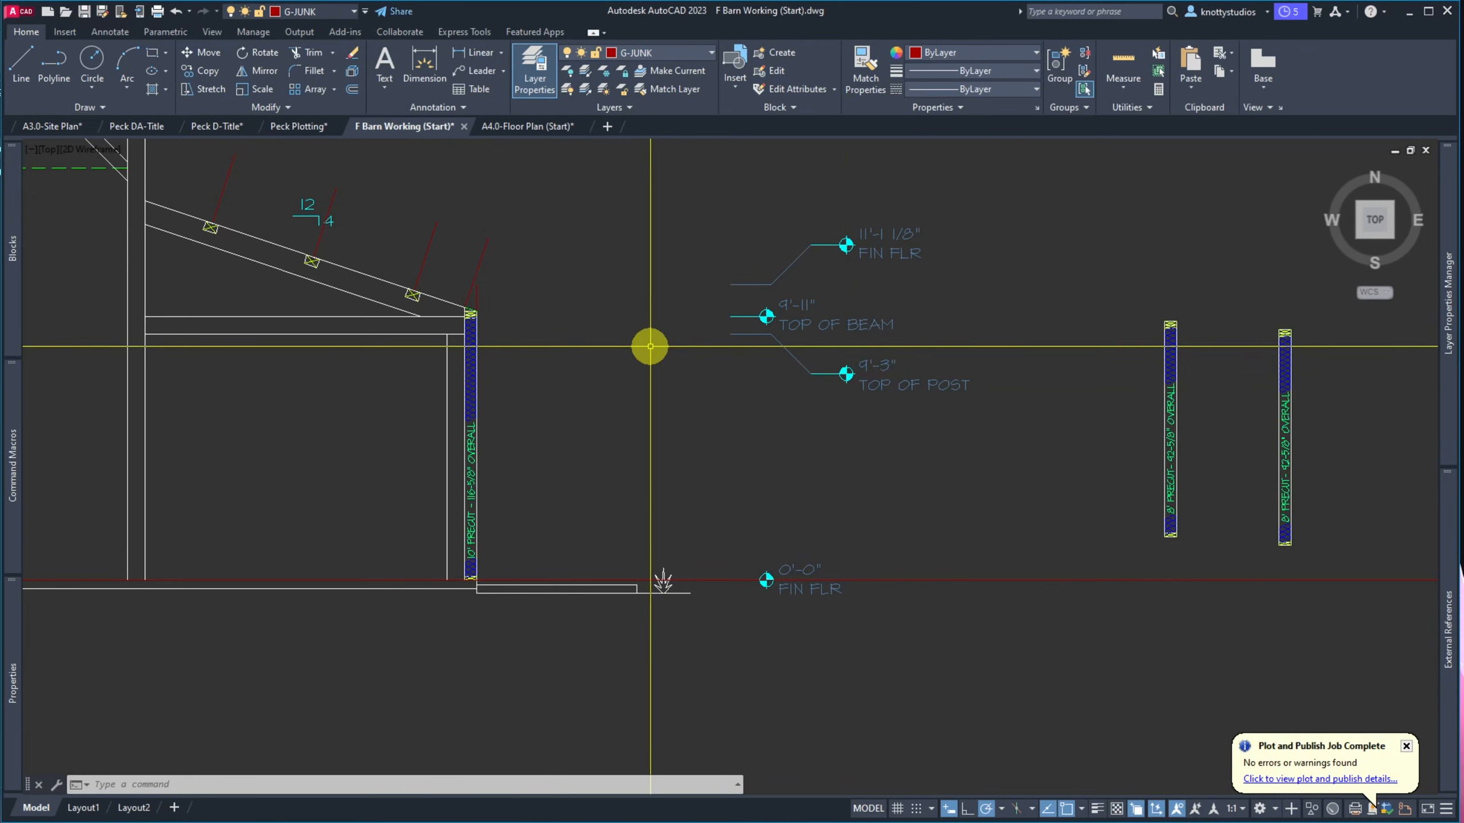
pyautogui.write('dist')
pyautogui.press('Return')
pyautogui.click(144, 579)
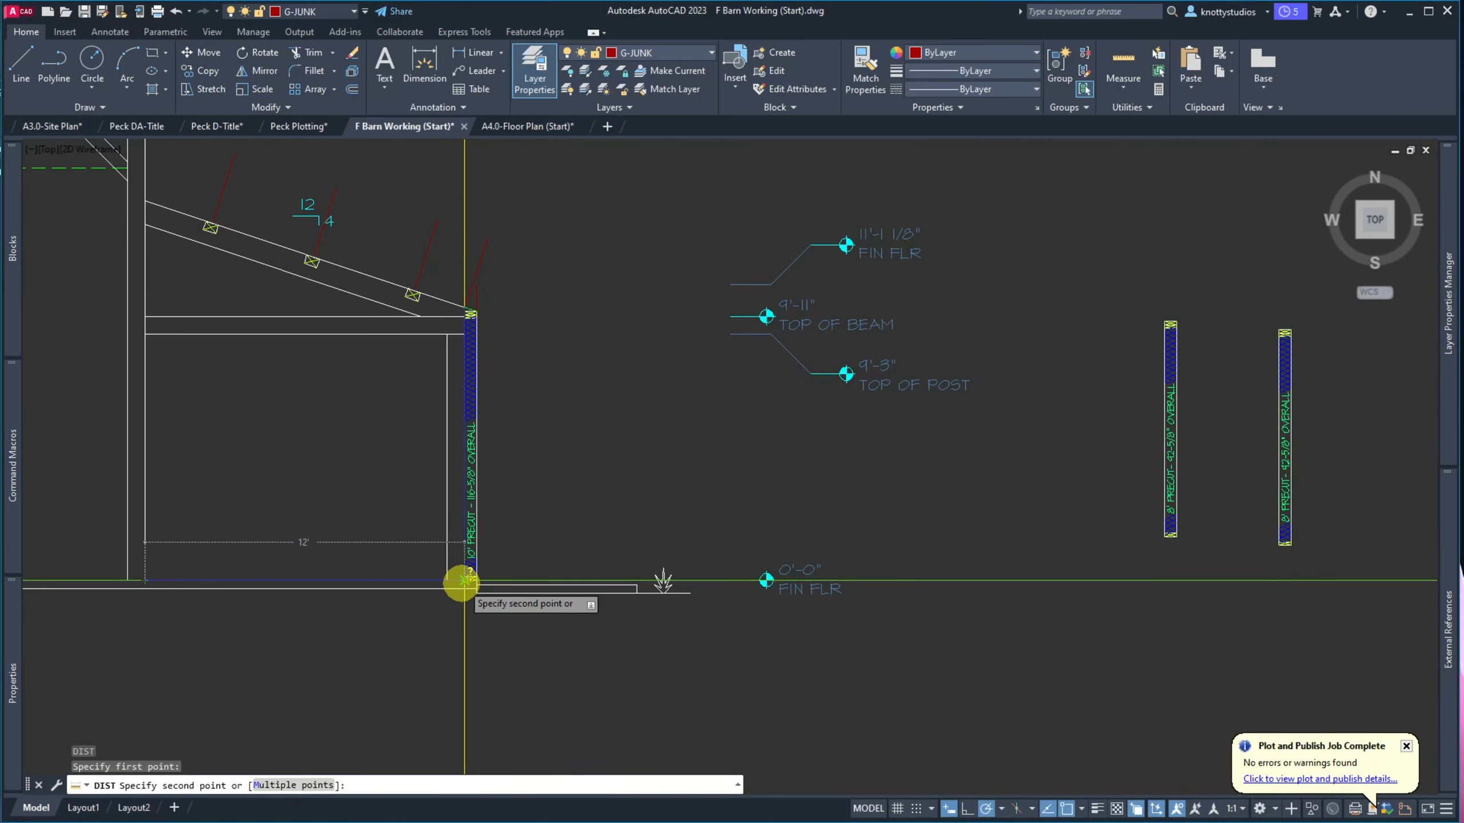
pyautogui.scroll(-4, 461, 584)
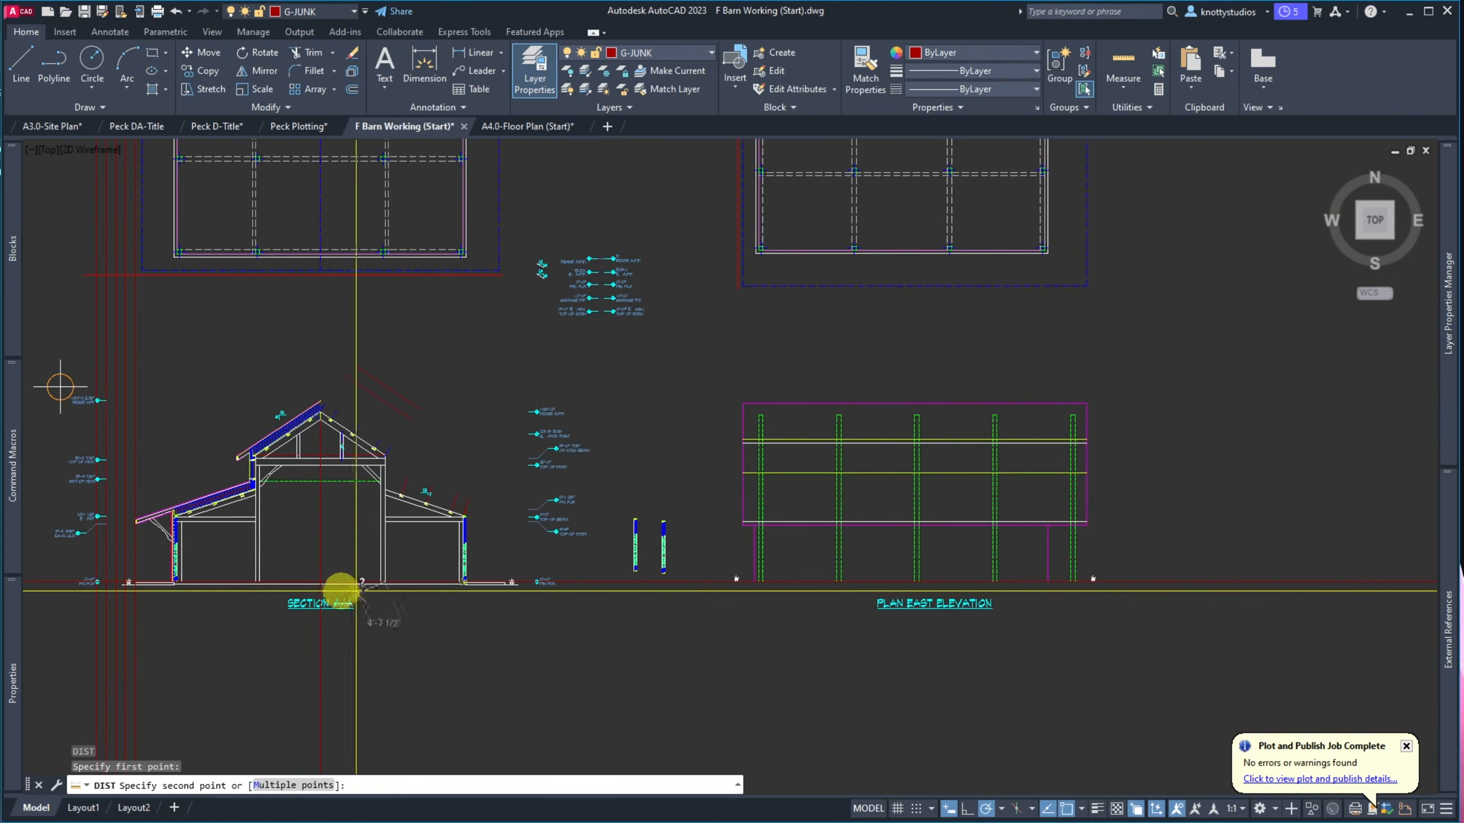
pyautogui.scroll(6, 277, 590)
pyautogui.press('Escape')
pyautogui.scroll(-6, 119, 532)
pyautogui.scroll(4, 458, 457)
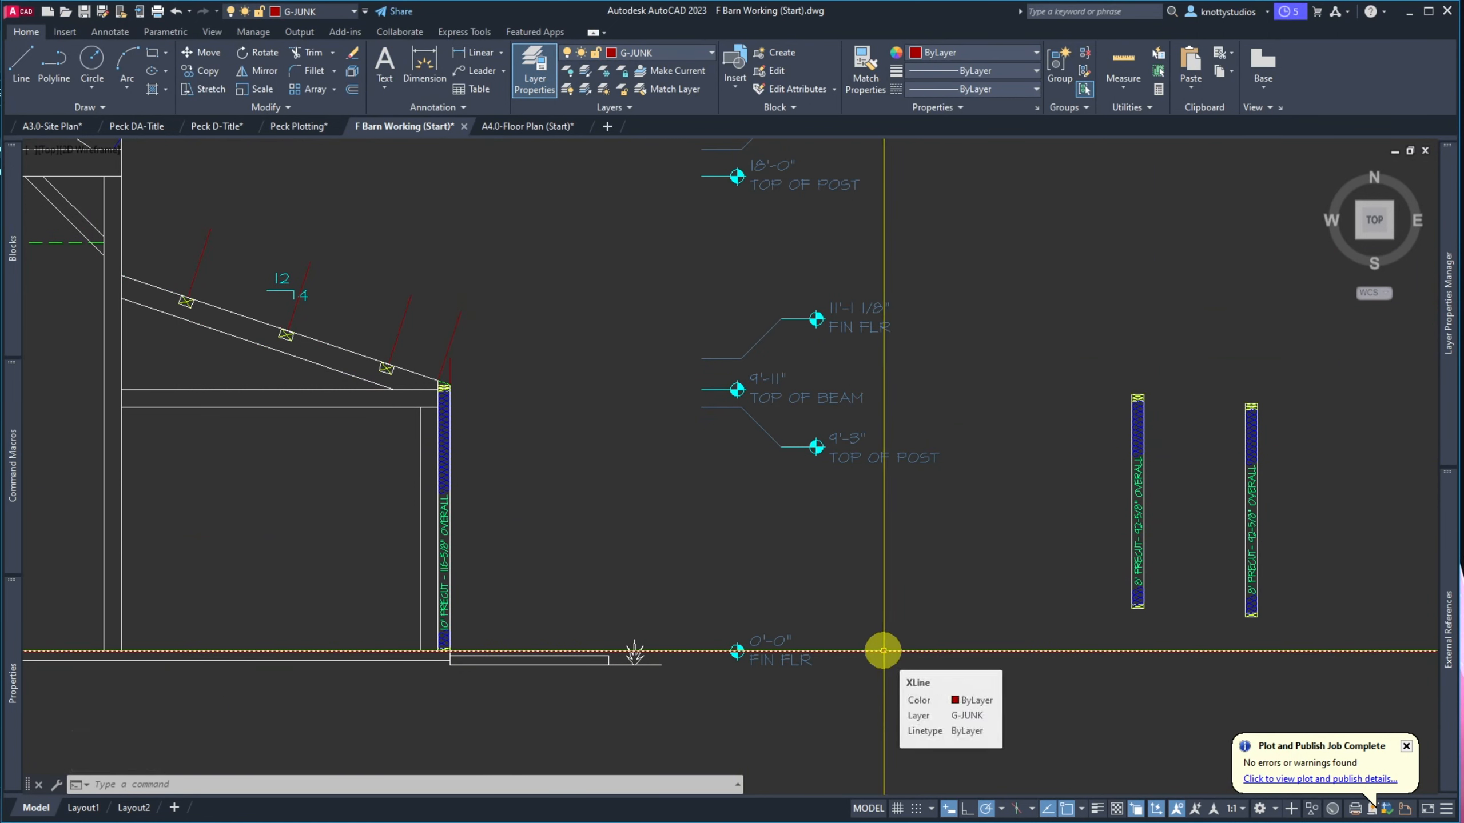
# Offset the finish floor construction line upward by 9'-6" as a height reference for the lean-to
pyautogui.write('o')
pyautogui.press('Return')
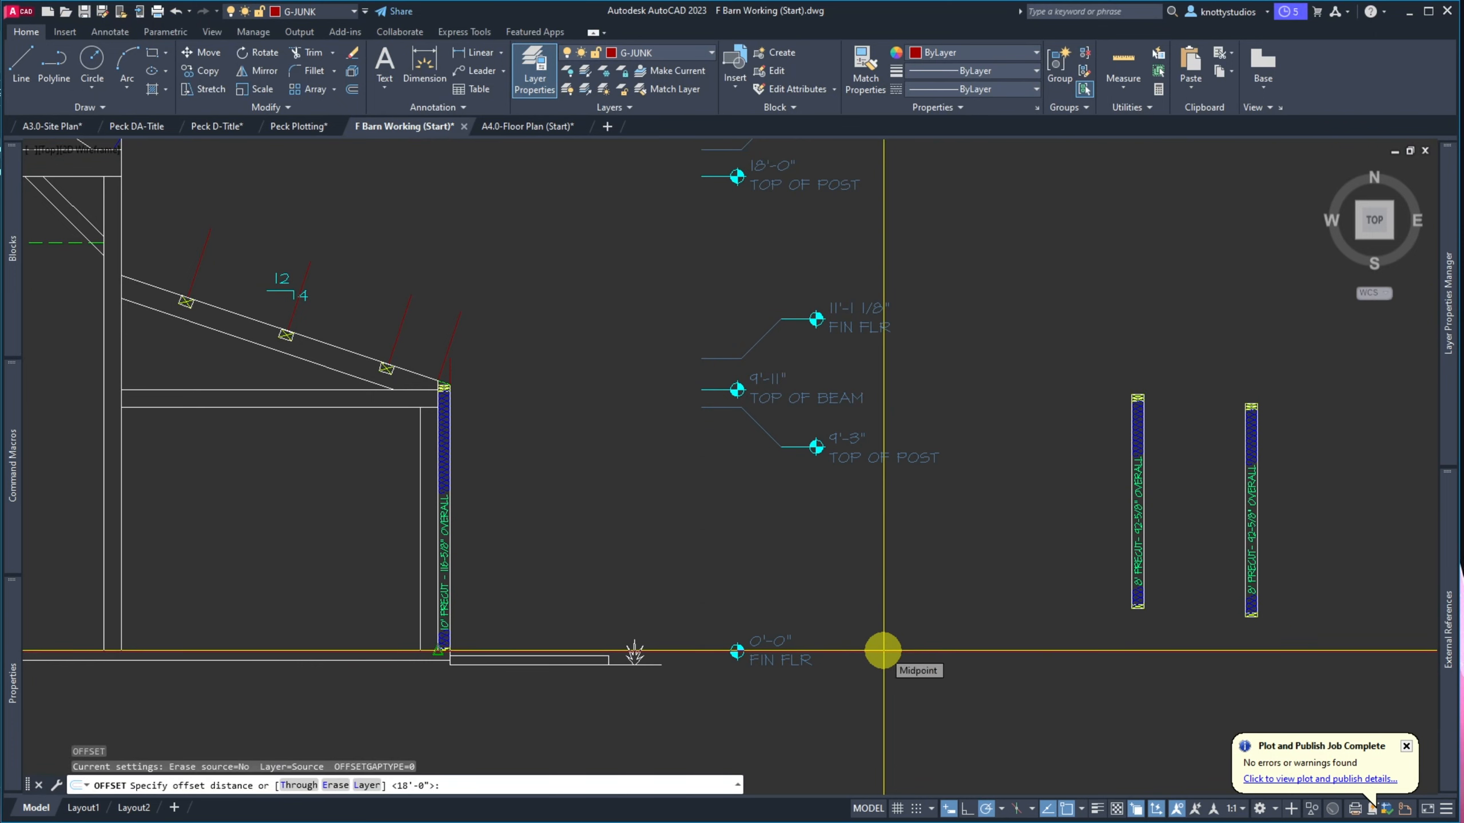
pyautogui.write("9'6")
pyautogui.press('Return')
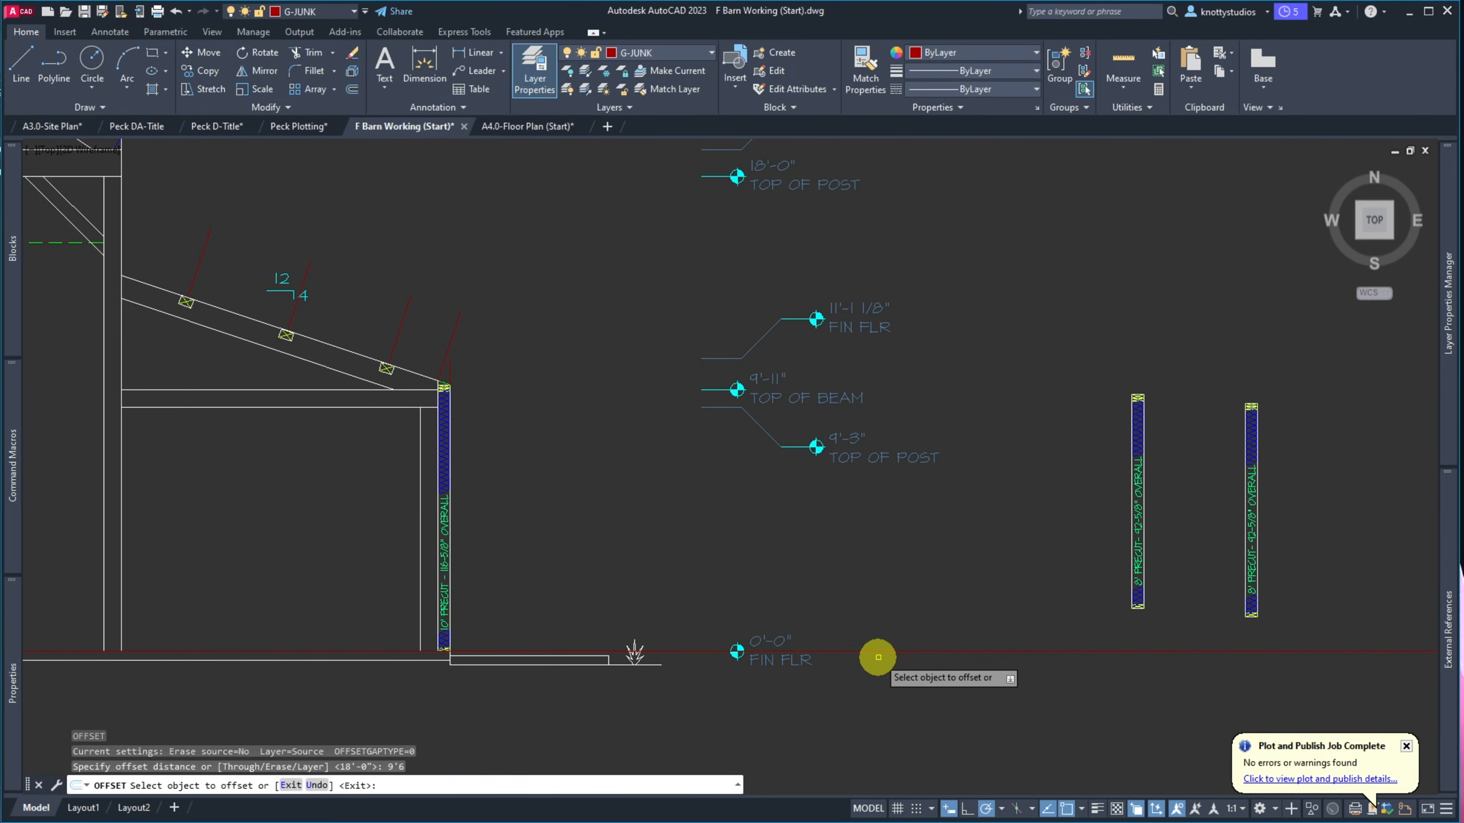
pyautogui.click(878, 657)
pyautogui.click(807, 588)
pyautogui.press('Return')
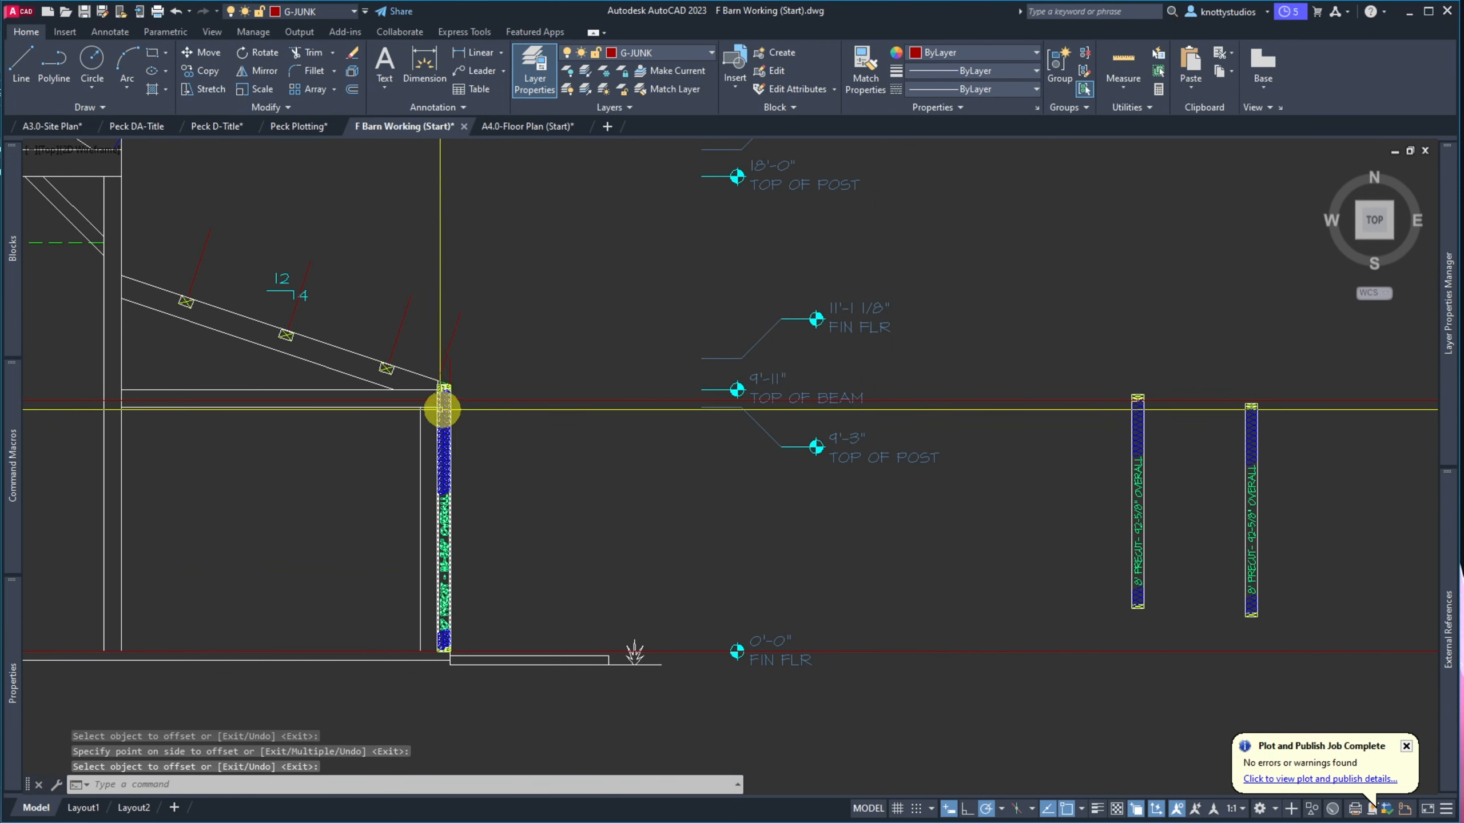
# Move the right lean-to's beam, rafter, purlins and slope marker straight up until the beam's underside meets the 9'-6" reference line
pyautogui.write('m')
pyautogui.press('Return')
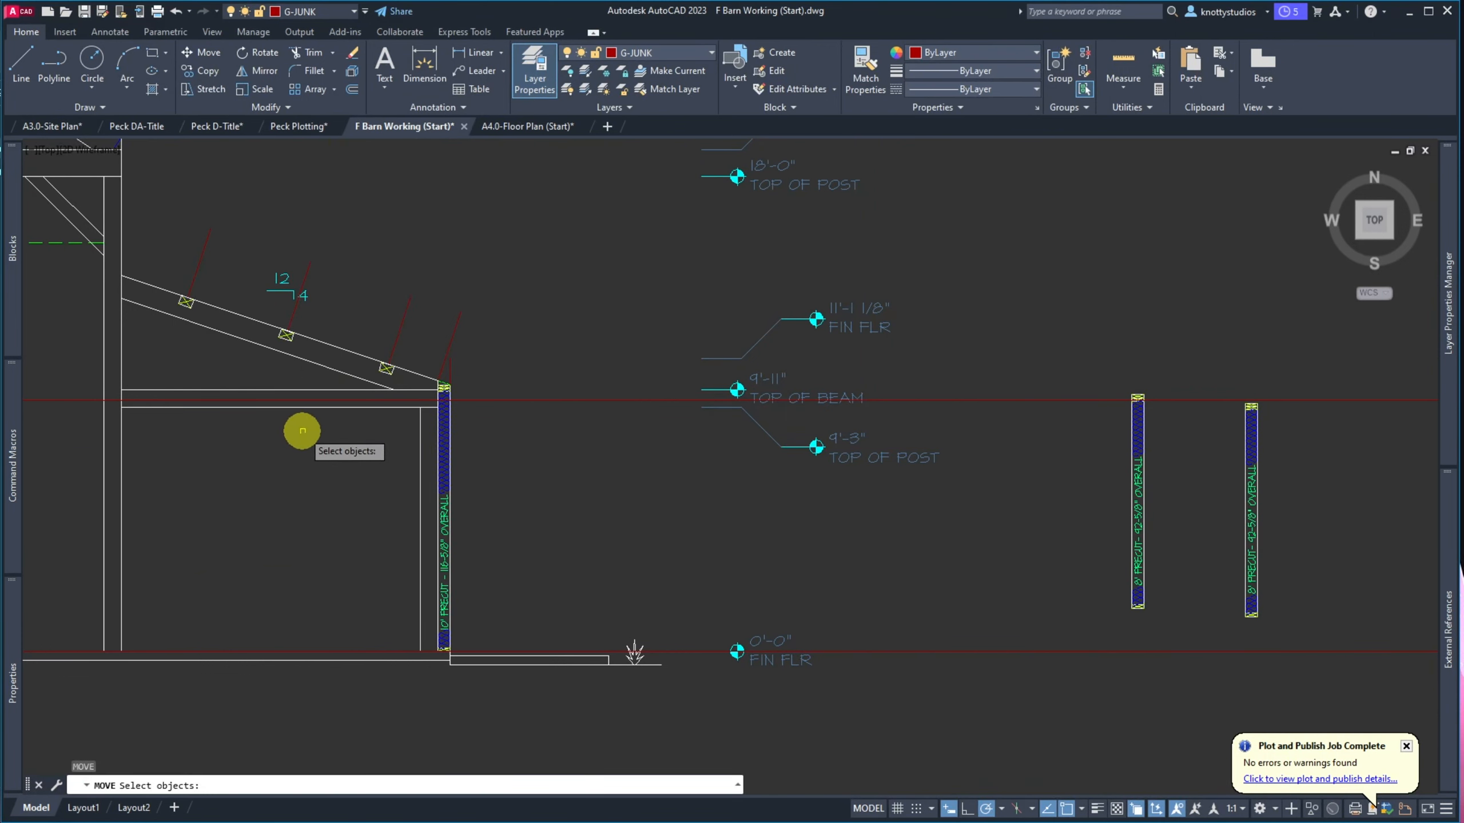
pyautogui.scroll(3, 302, 430)
pyautogui.click(303, 404)
pyautogui.click(288, 358)
pyautogui.click(282, 346)
pyautogui.click(275, 313)
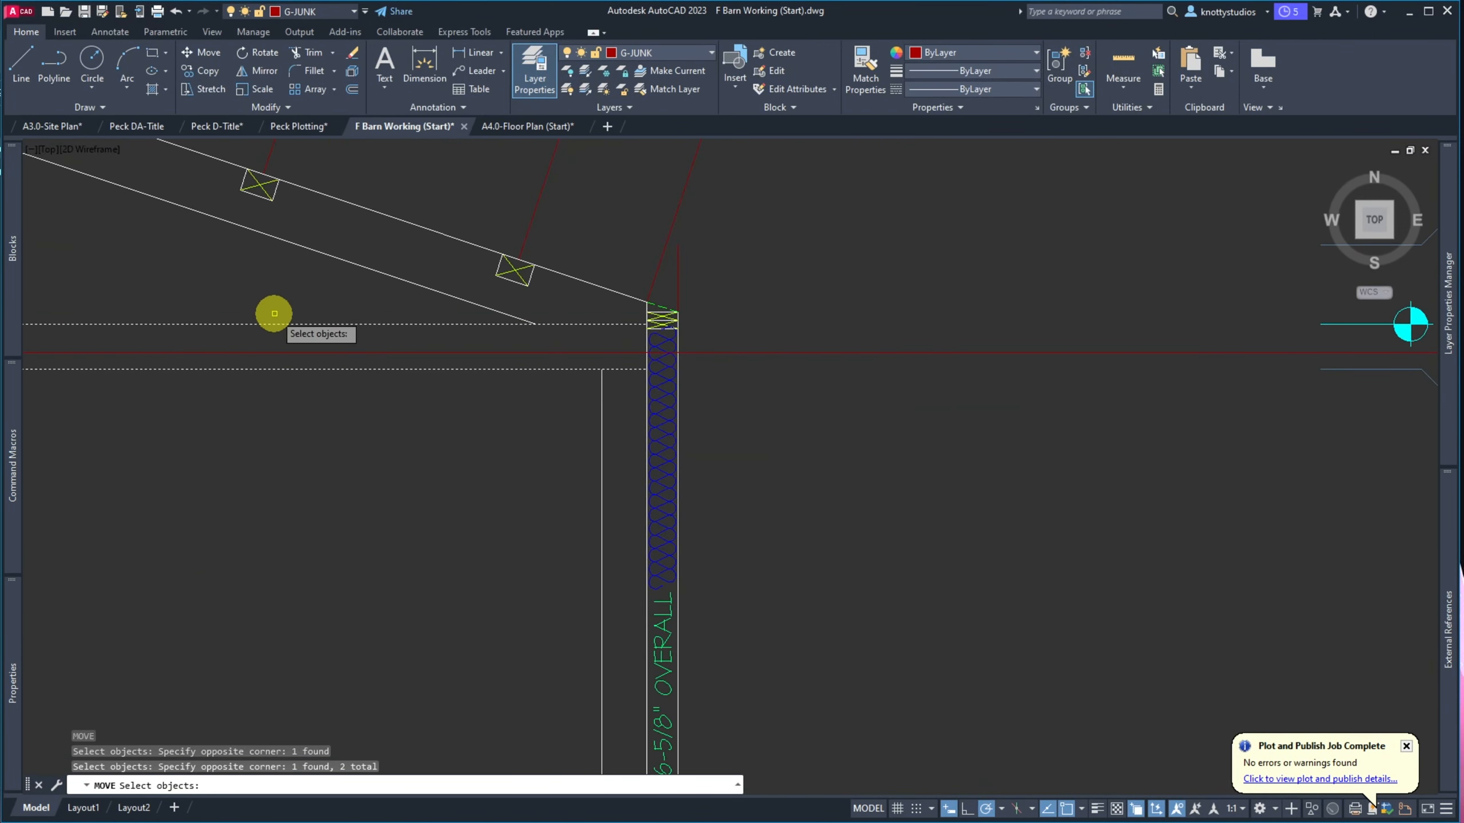
pyautogui.scroll(-3, 282, 305)
pyautogui.scroll(2, 191, 242)
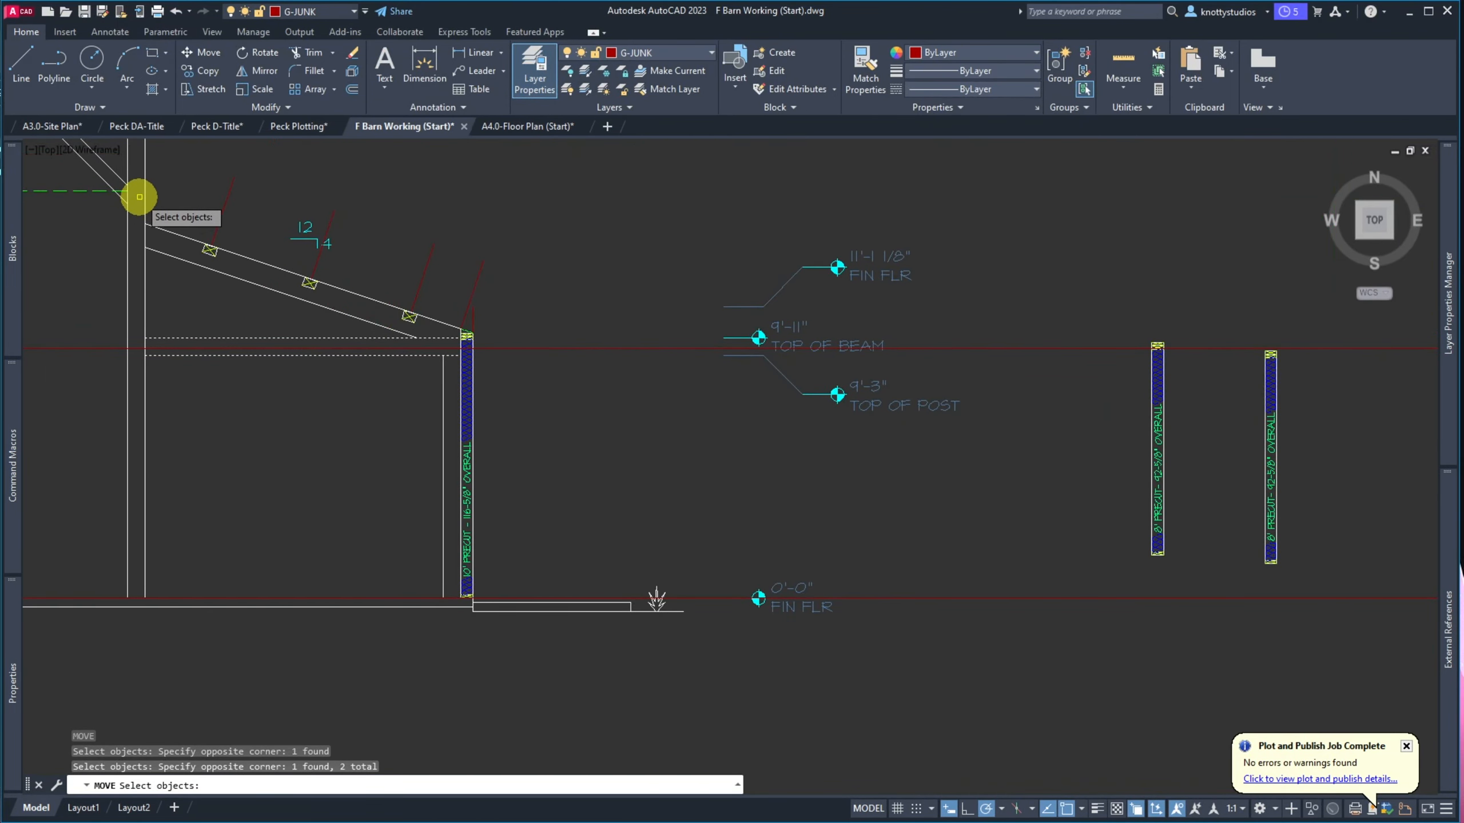
pyautogui.click(137, 146)
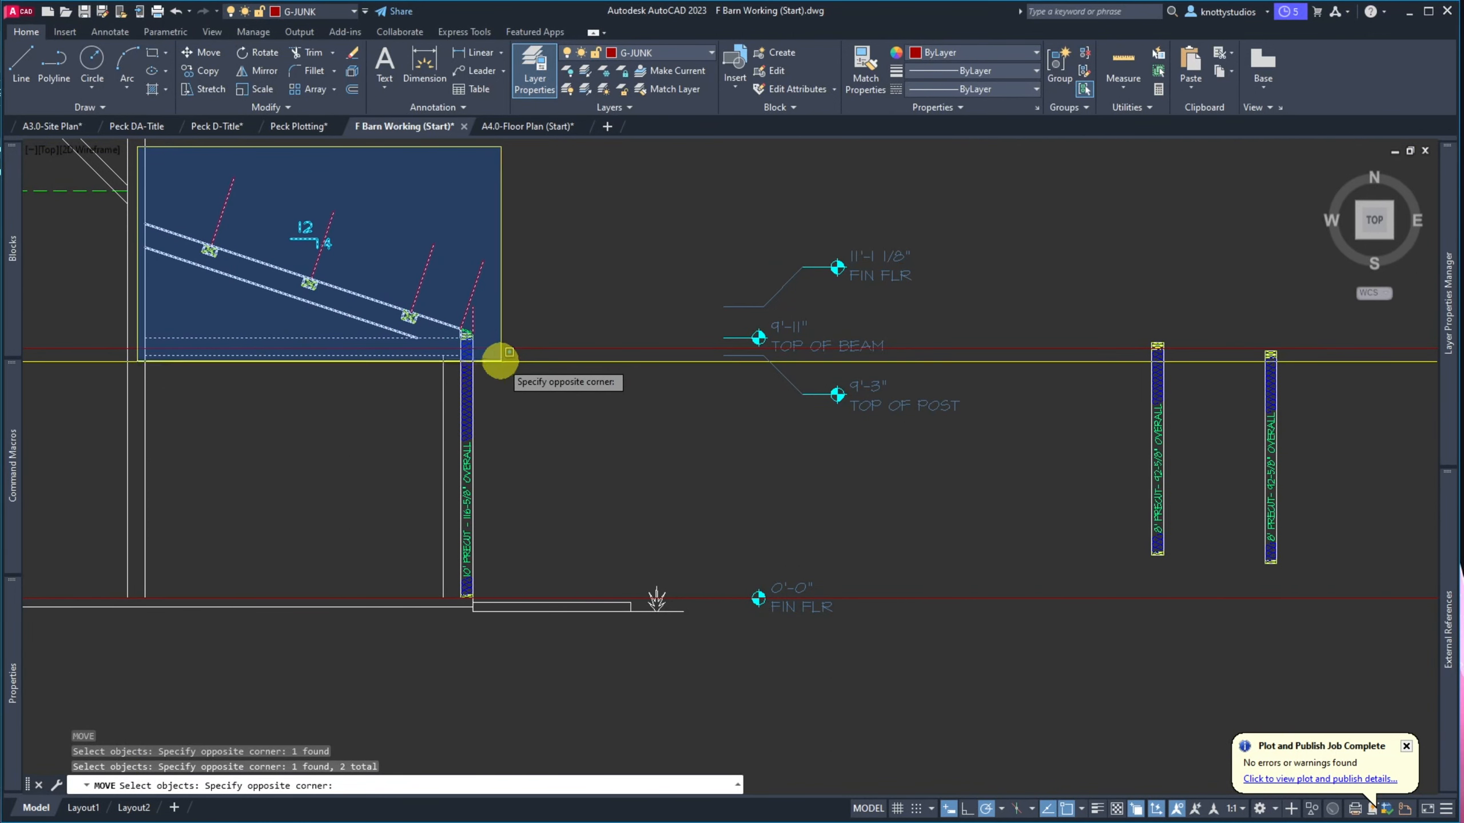
pyautogui.click(506, 363)
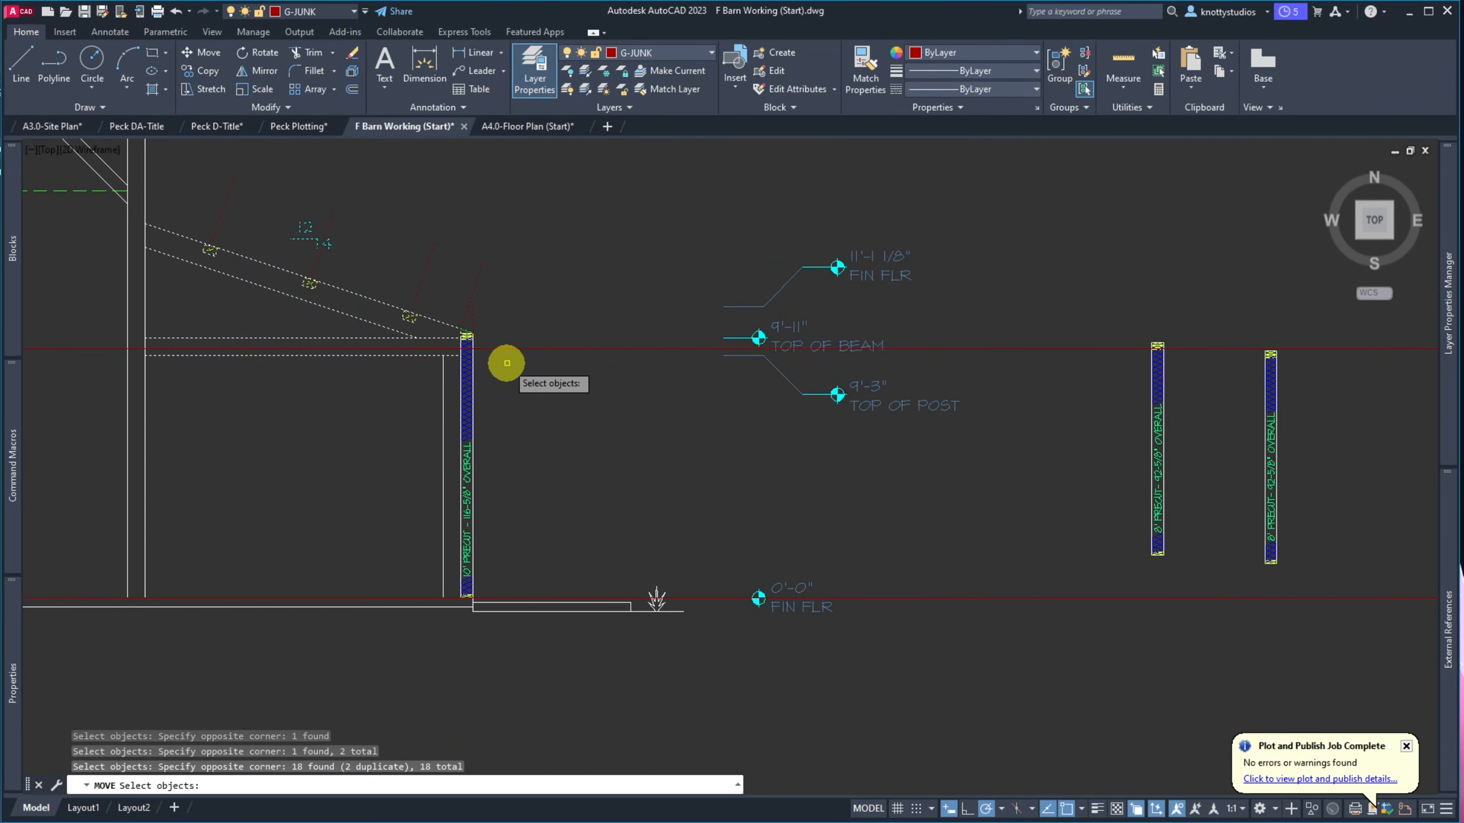
pyautogui.scroll(6, 506, 363)
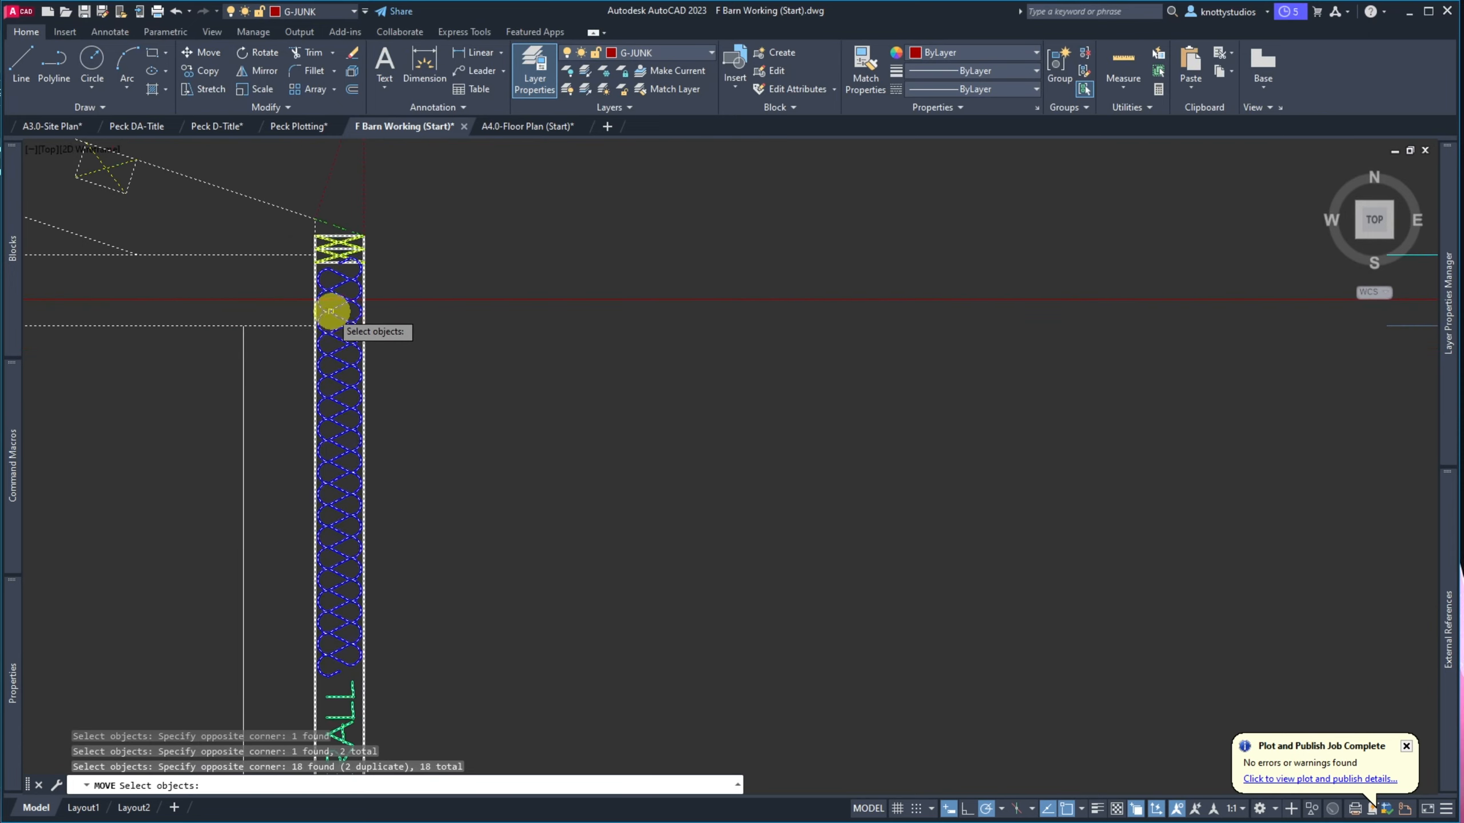
pyautogui.scroll(3, 311, 323)
pyautogui.press('Return')
pyautogui.click(290, 349)
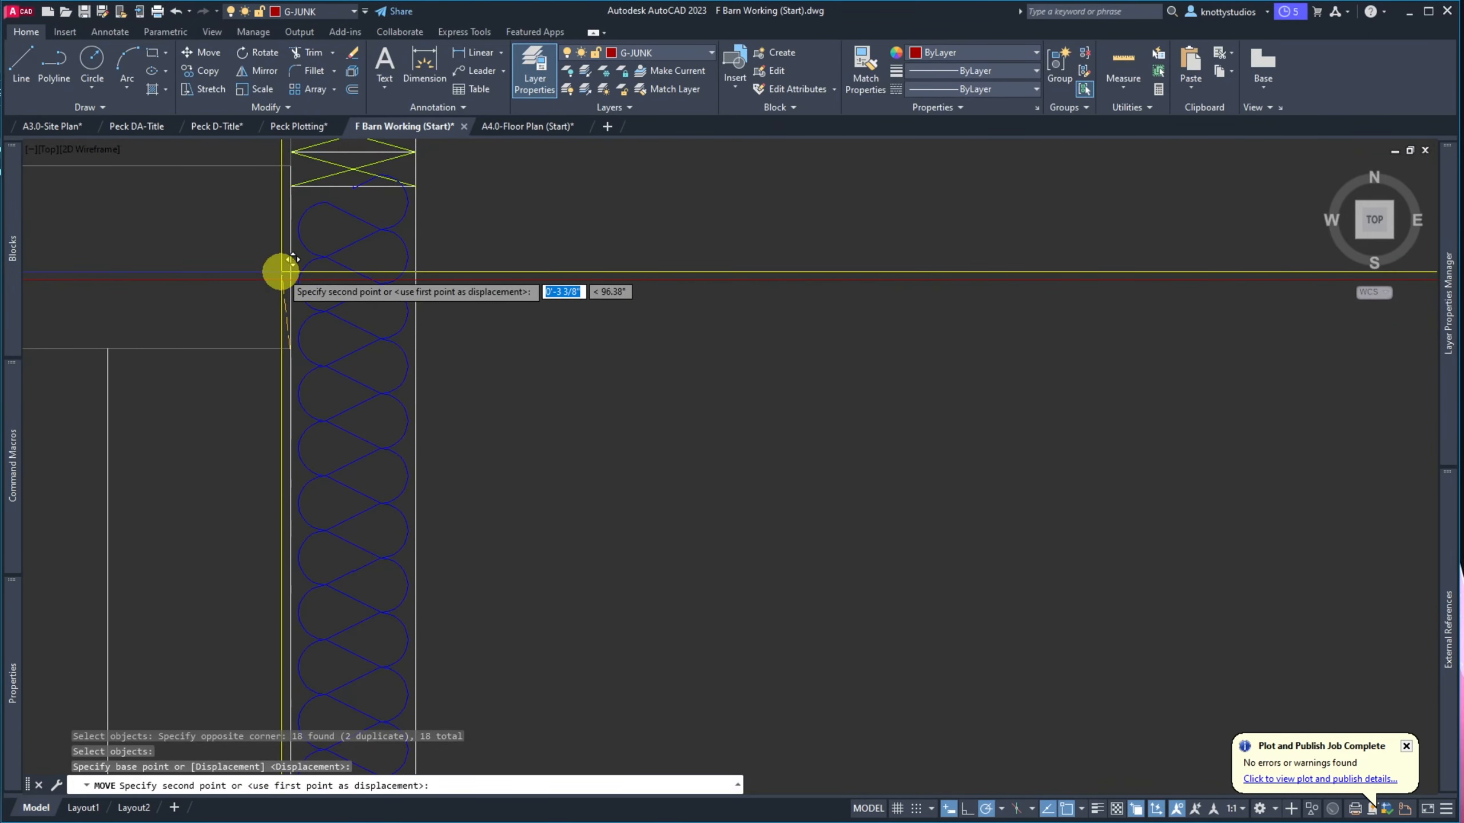
pyautogui.click(294, 305)
pyautogui.scroll(-10, 395, 398)
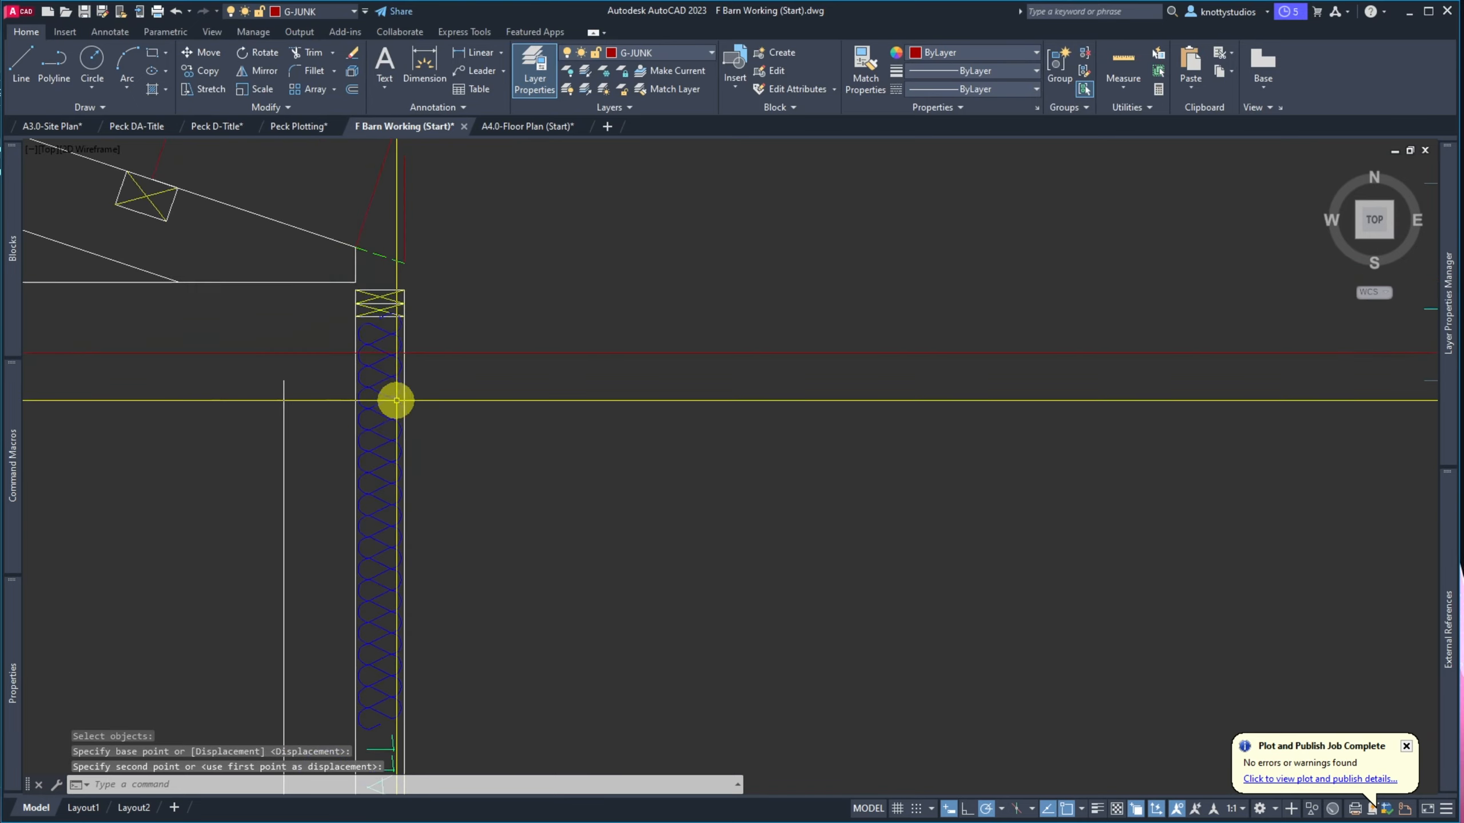
# Erase the 9'-6" construction line and check where the raised beam and rafter meet the exterior wall
pyautogui.write('e')
pyautogui.press('Return')
pyautogui.click(445, 358)
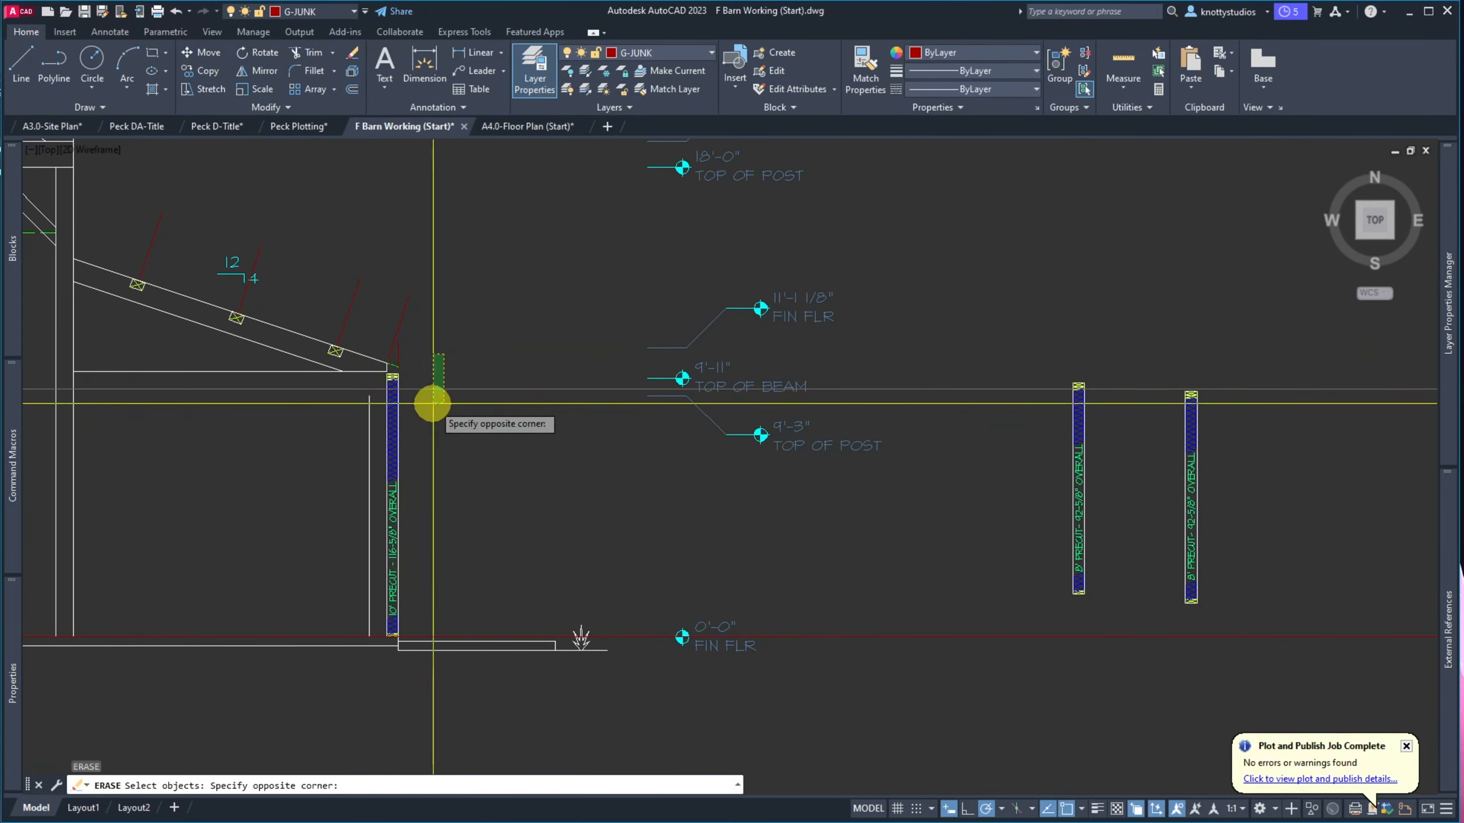
pyautogui.click(431, 405)
pyautogui.scroll(5, 427, 402)
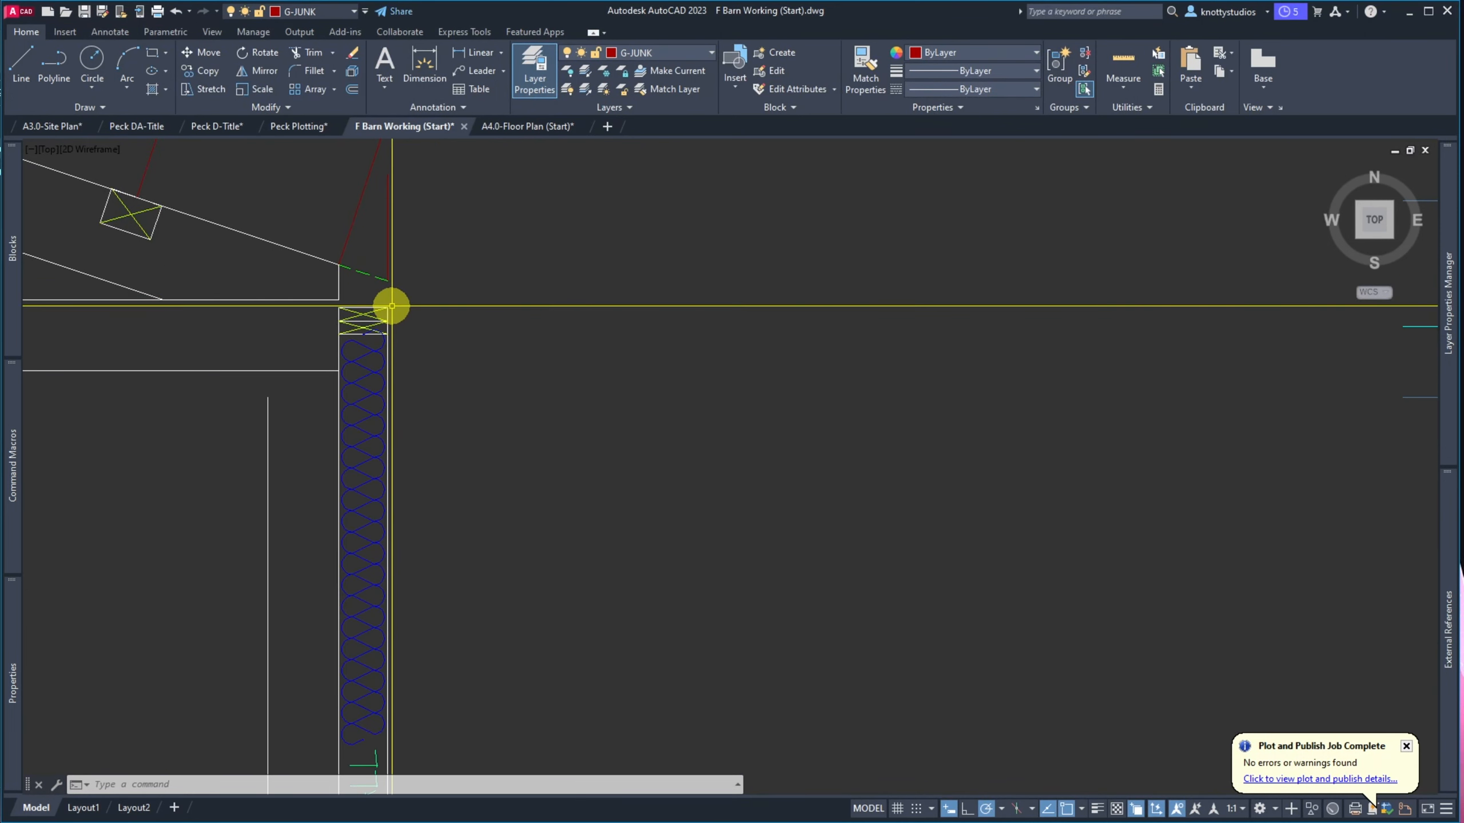
pyautogui.scroll(-5, 301, 287)
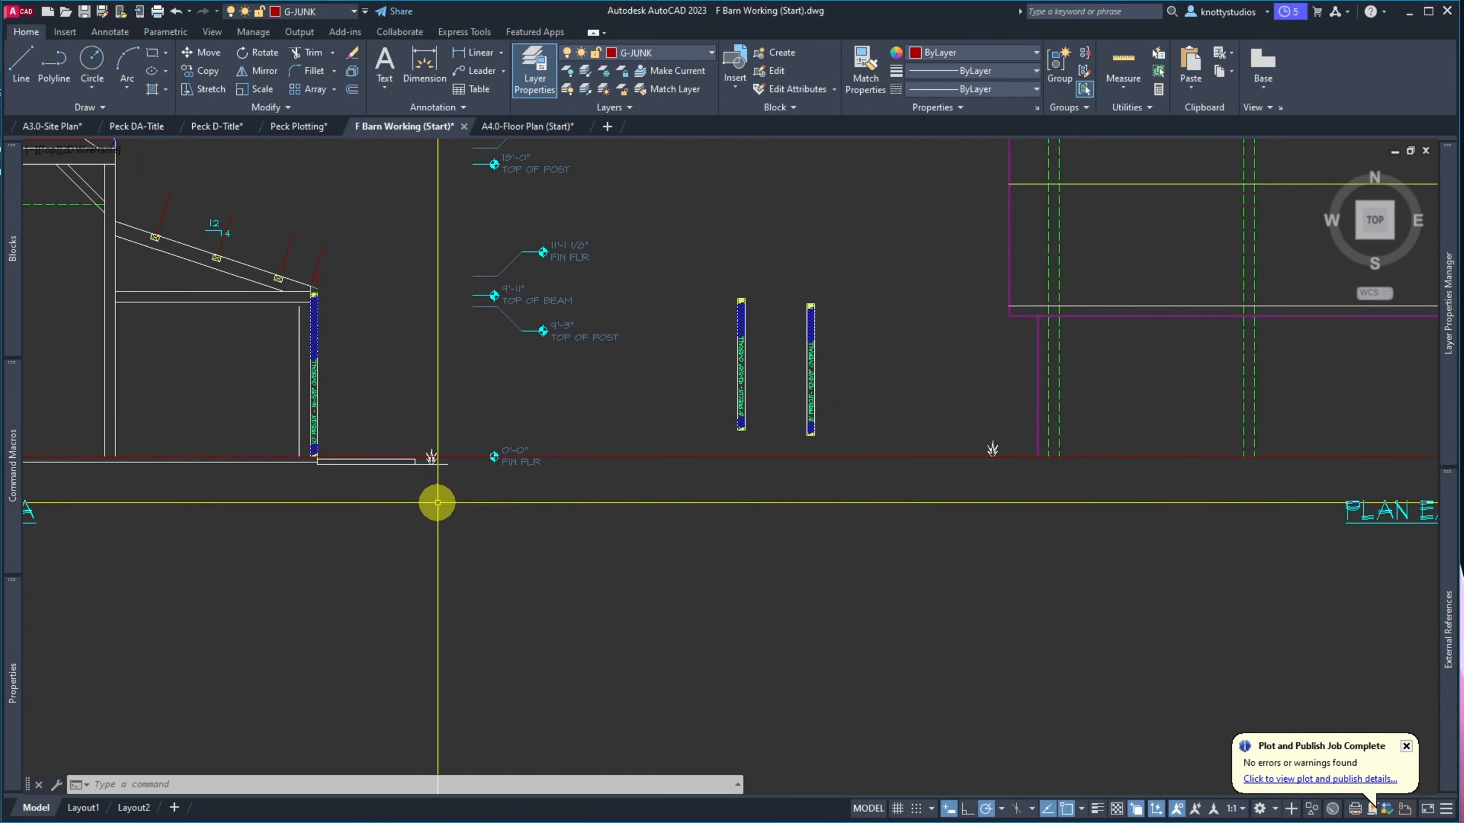
pyautogui.scroll(4, 306, 485)
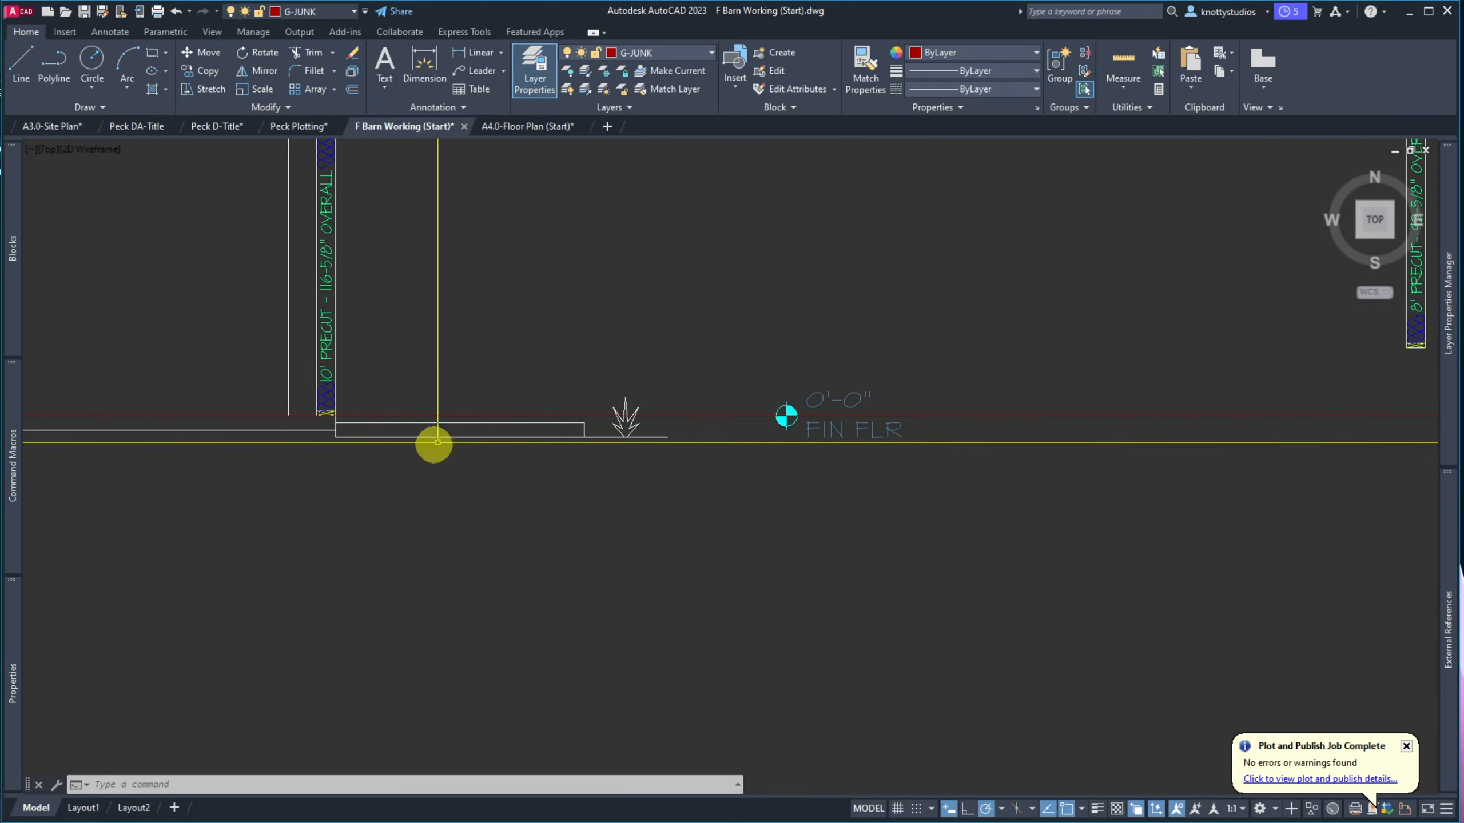
pyautogui.scroll(5, 437, 443)
pyautogui.write('dist')
pyautogui.press('Return')
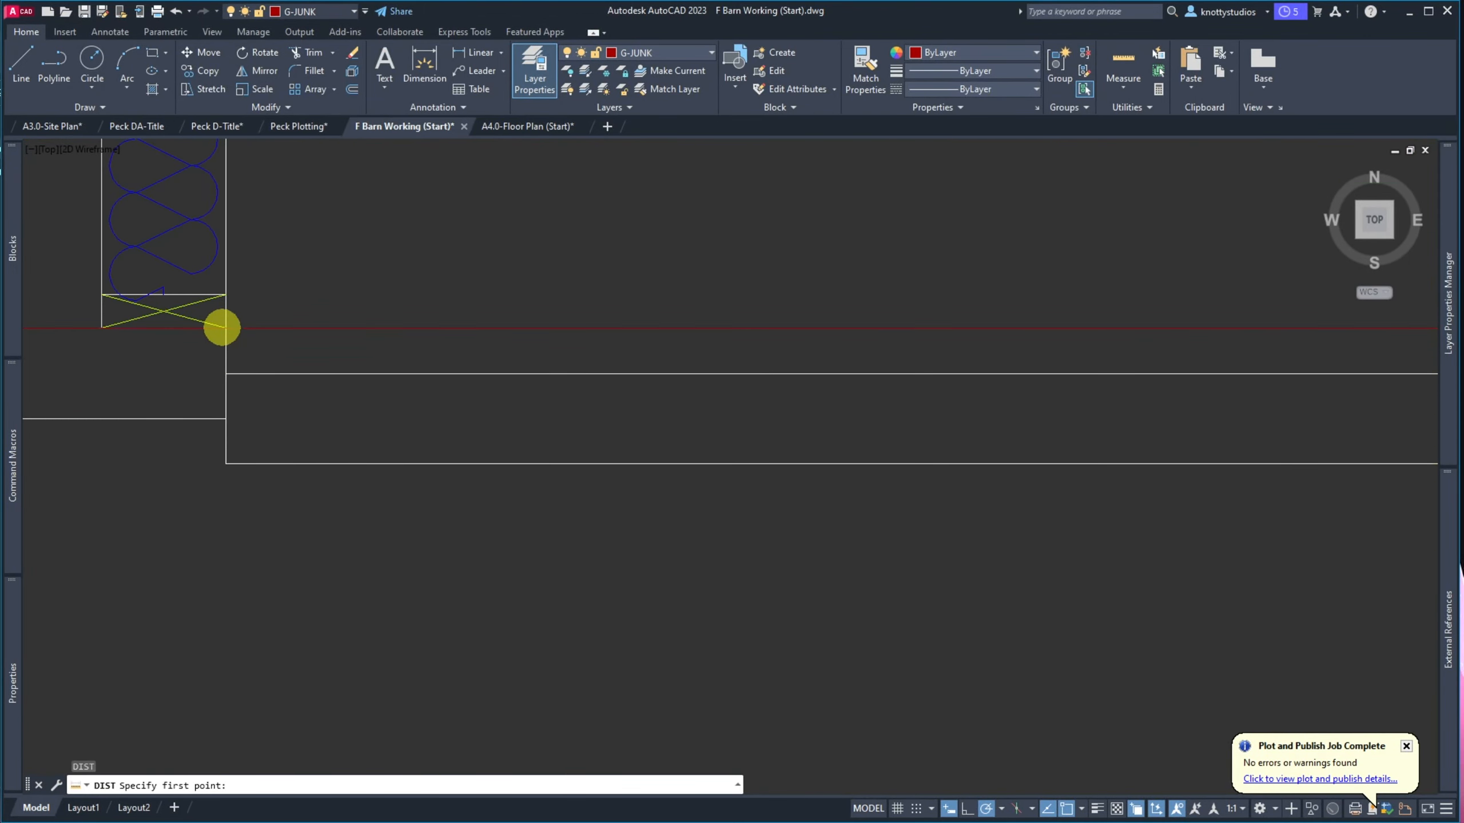
pyautogui.click(224, 328)
pyautogui.press('Escape')
pyautogui.scroll(-5, 228, 370)
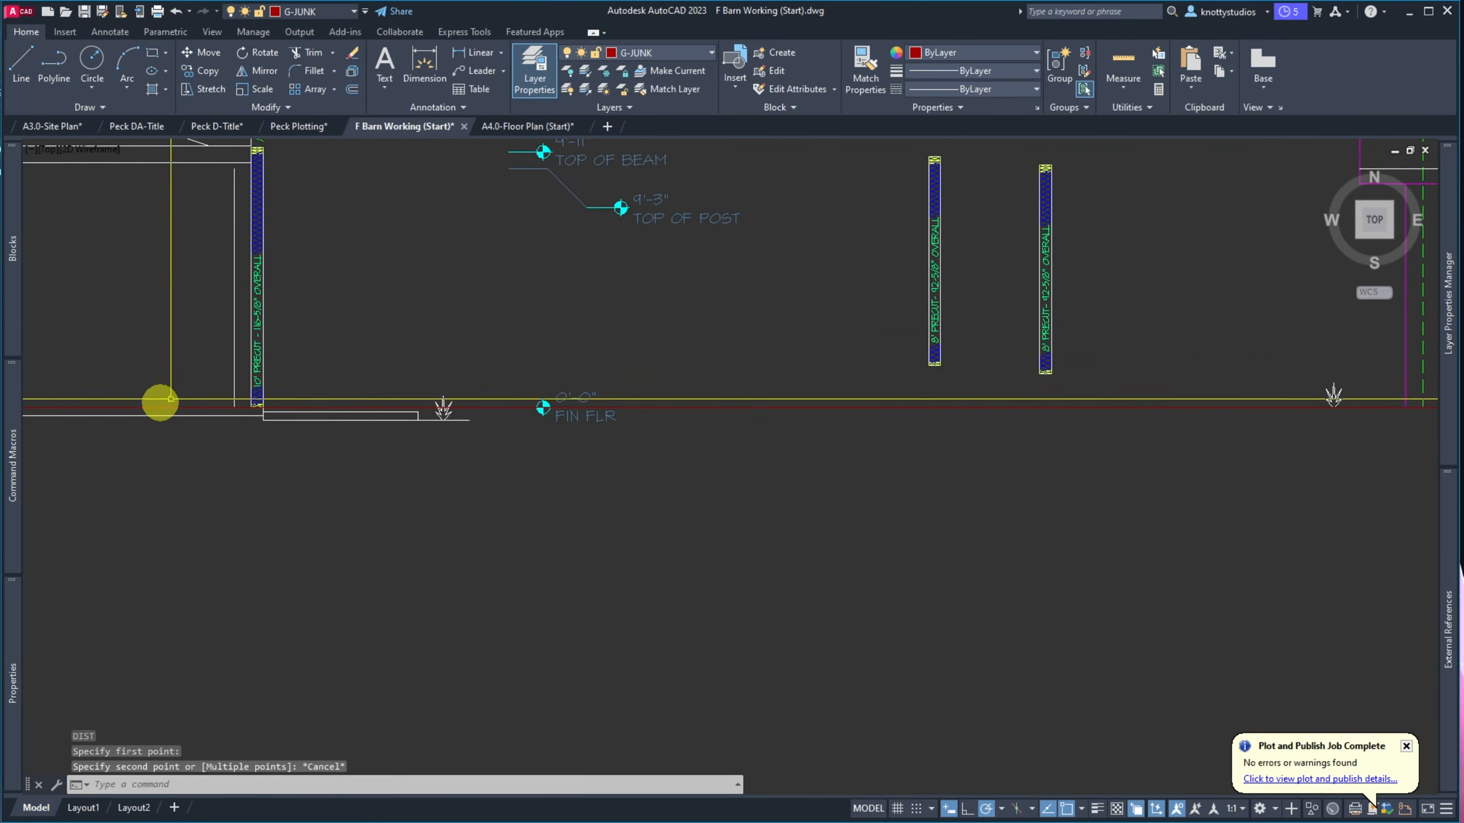
# Offset the finish floor construction line upward by 9'-6" again to mark the lean-to beam's underside
pyautogui.moveTo(266, 407)
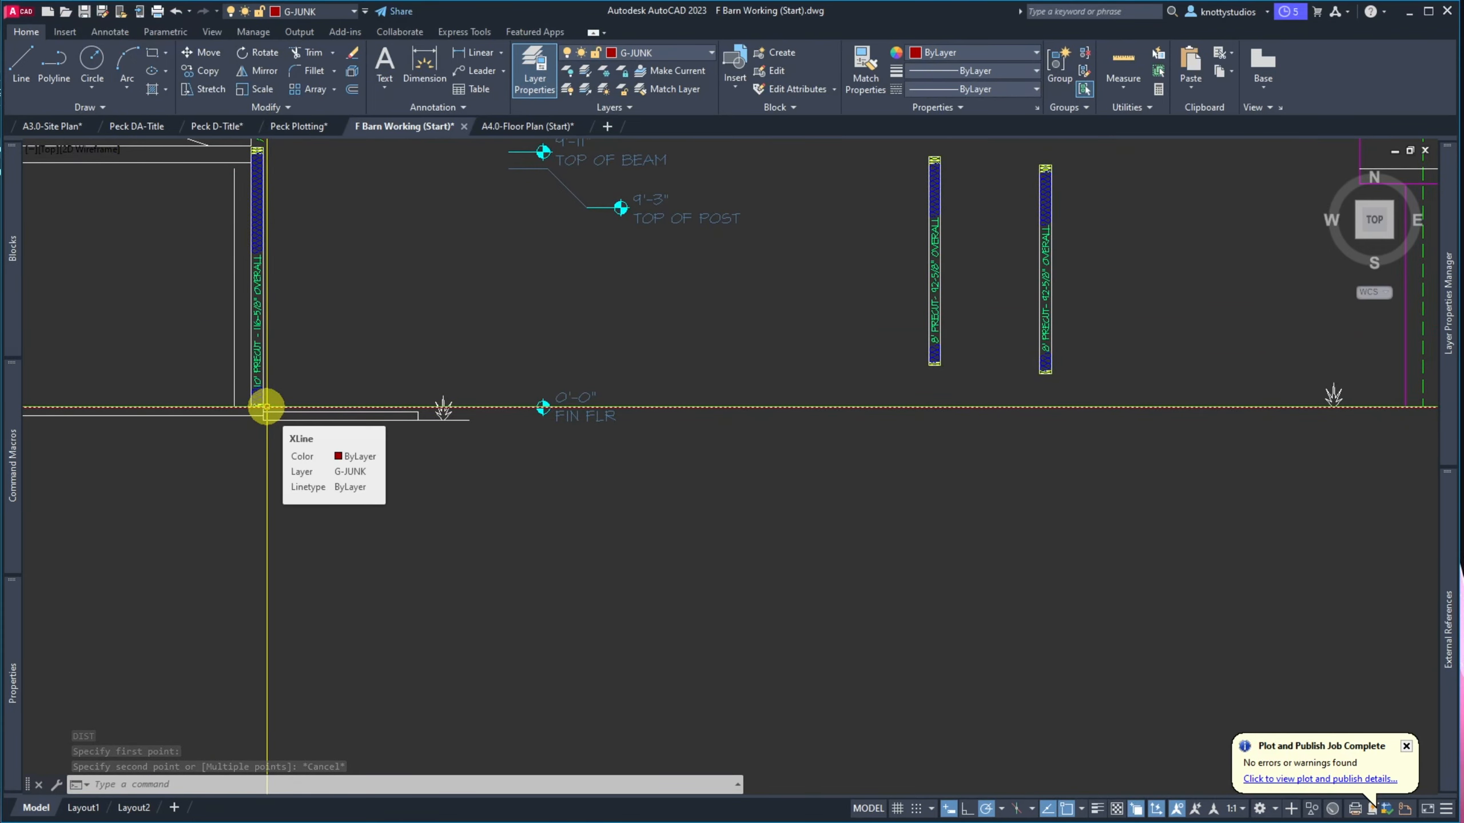
pyautogui.scroll(-5, 318, 439)
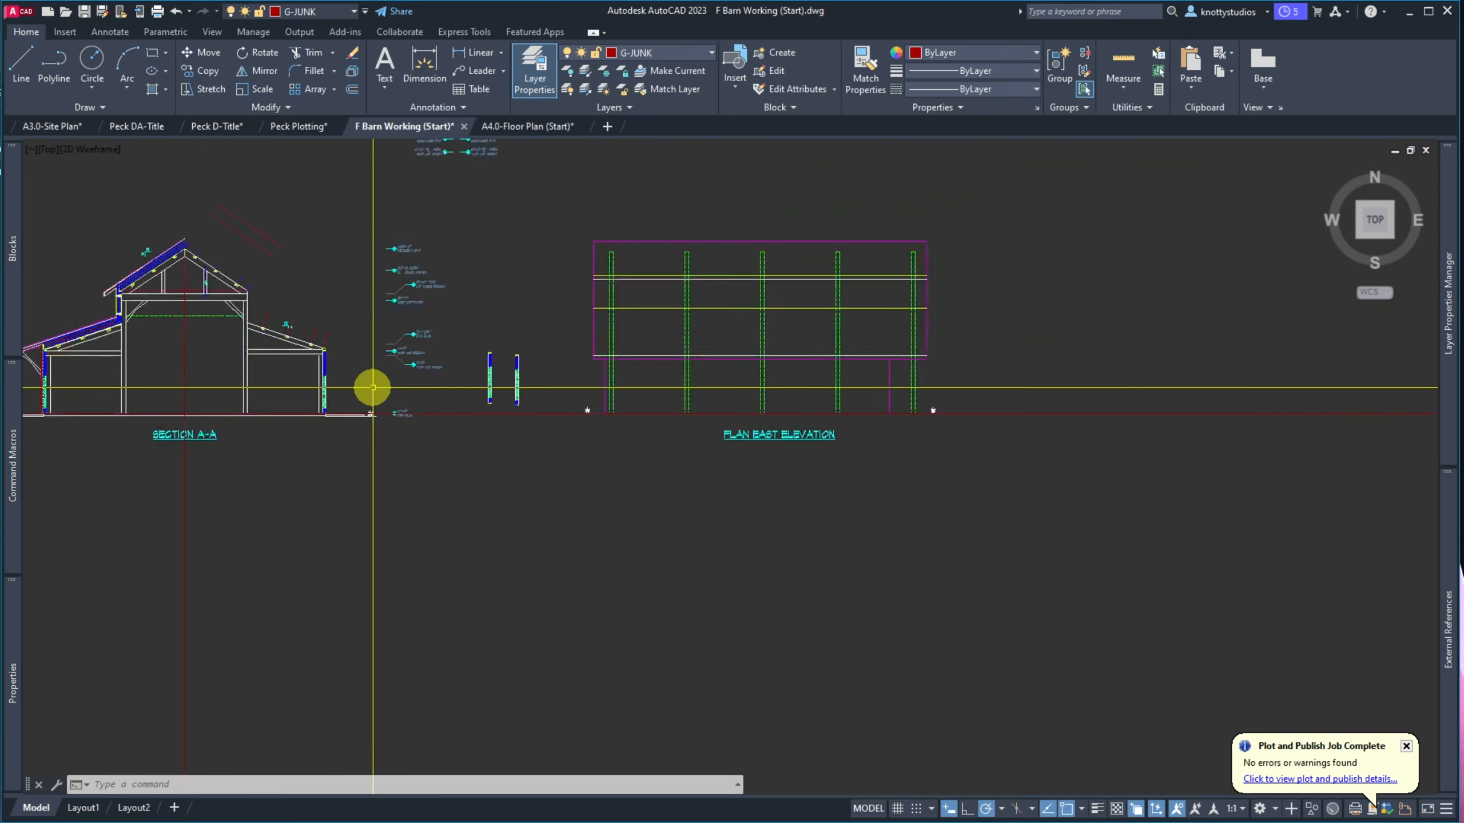
pyautogui.scroll(-2, 372, 388)
pyautogui.scroll(8, 391, 383)
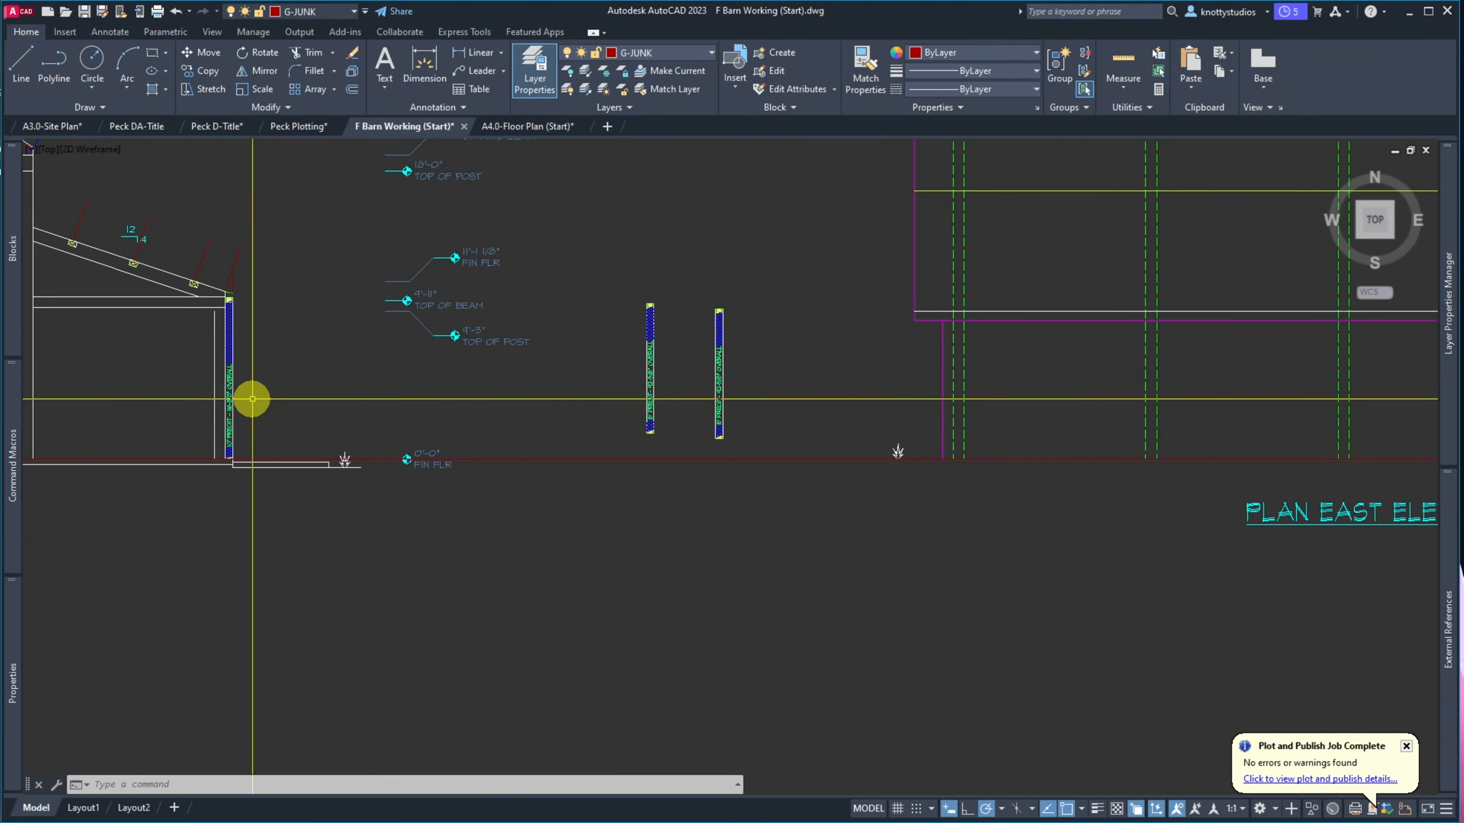
pyautogui.write('o')
pyautogui.press('Return')
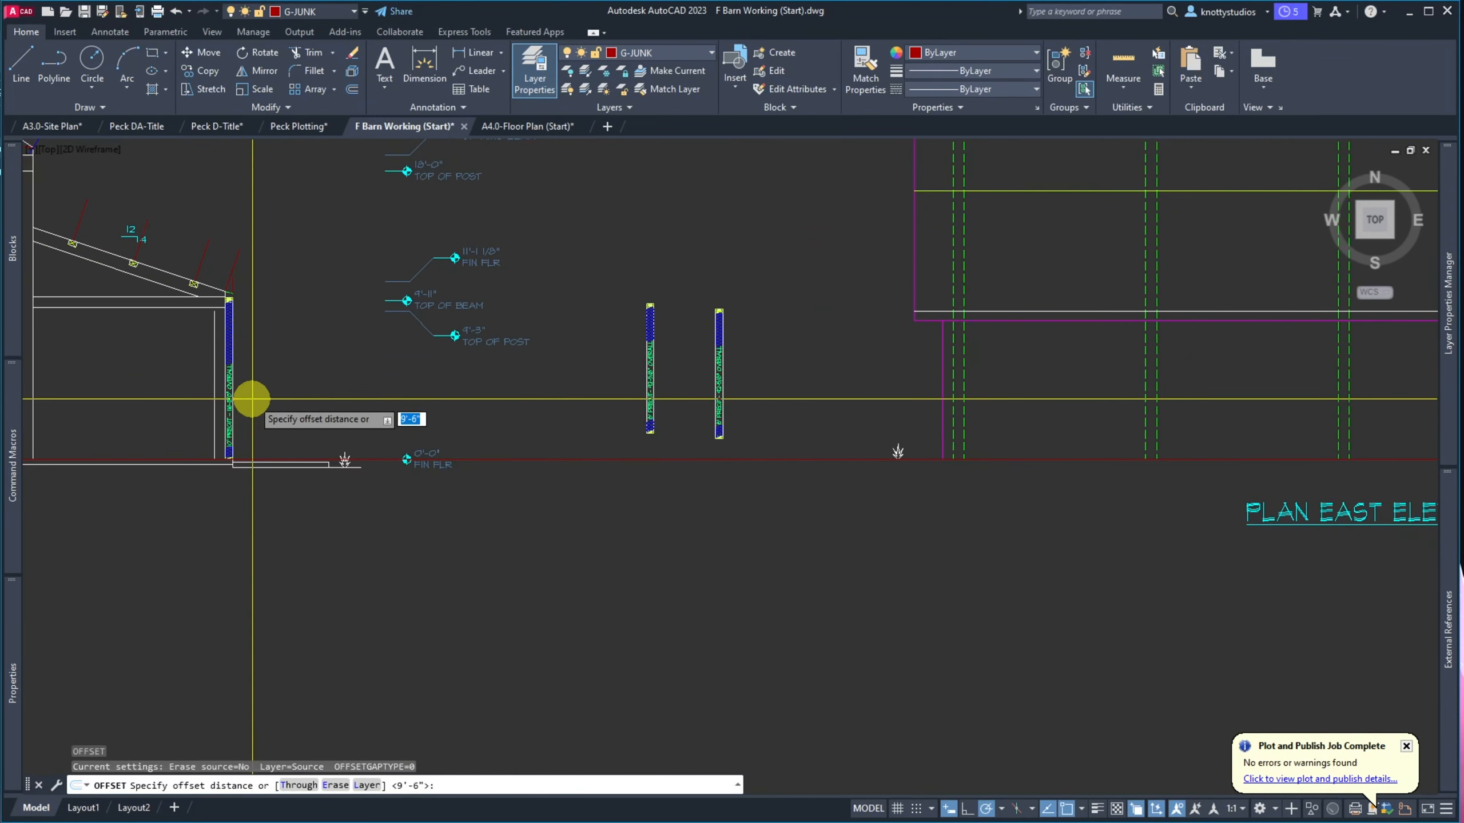
pyautogui.write("9'6")
pyautogui.press('Return')
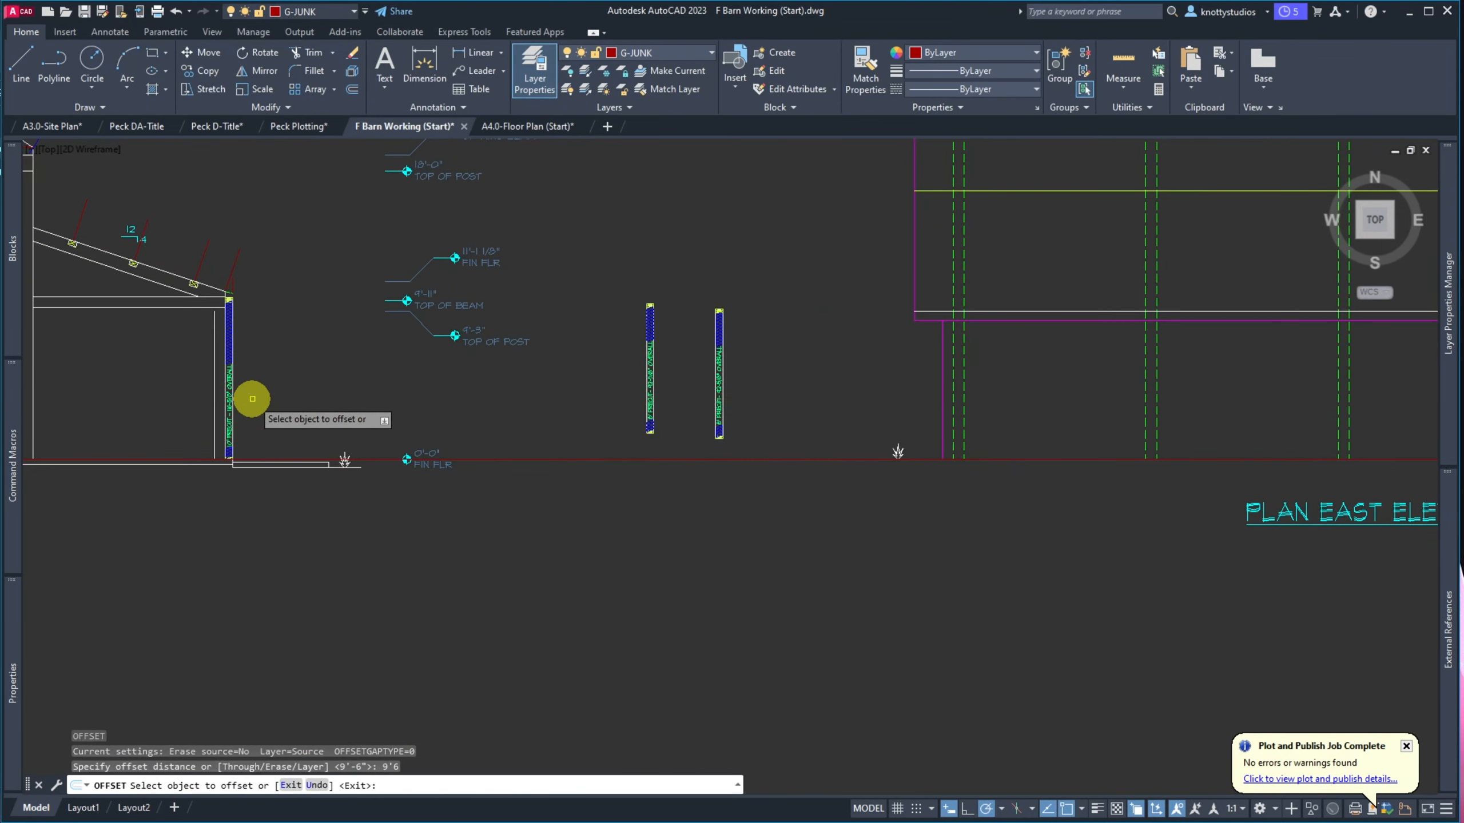
pyautogui.click(370, 460)
pyautogui.click(377, 420)
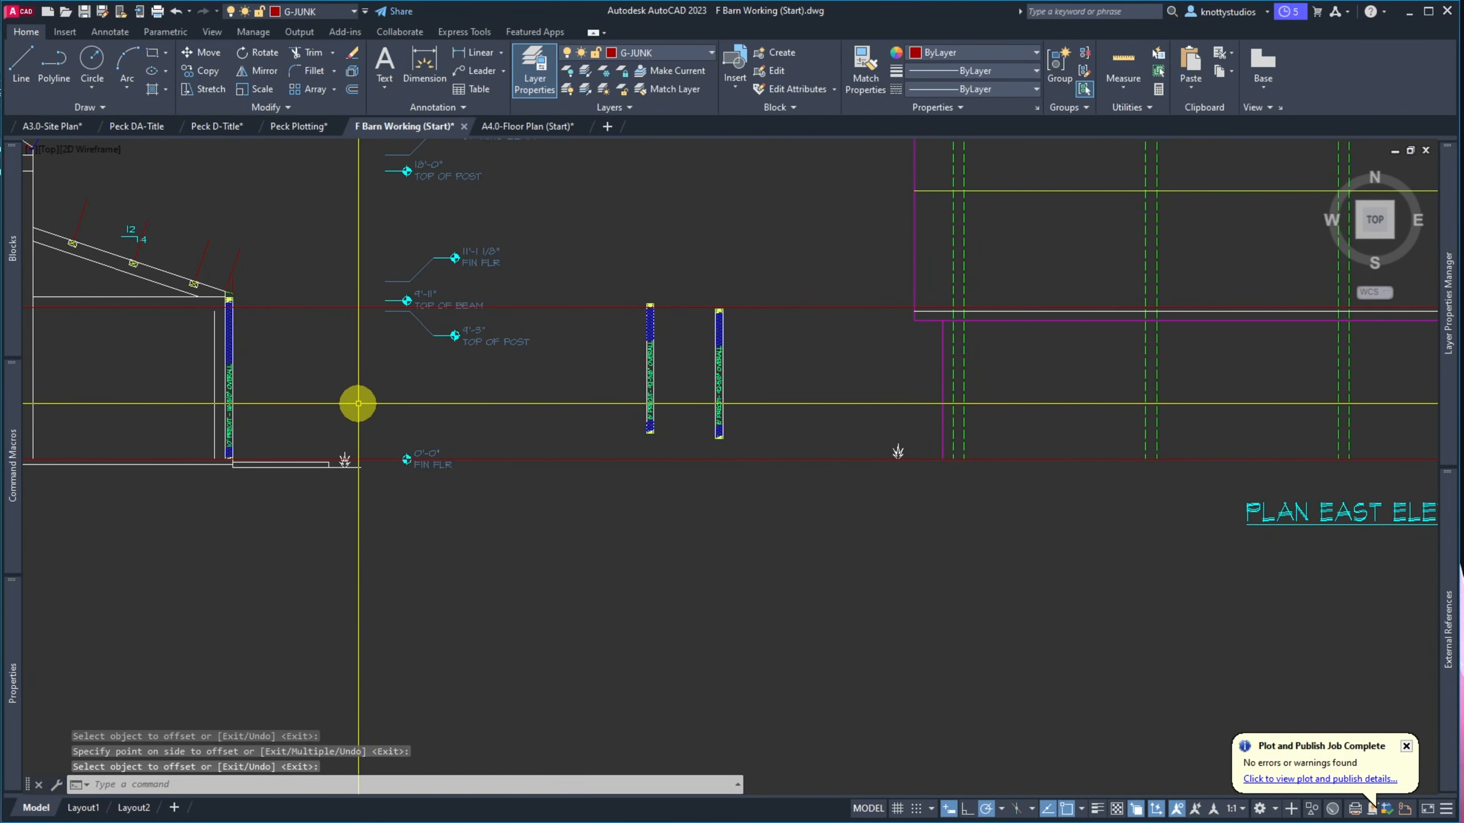
# Offset the finish floor construction line upward by 10'-2" to mark the top of the lean-to beam
pyautogui.press('Return')
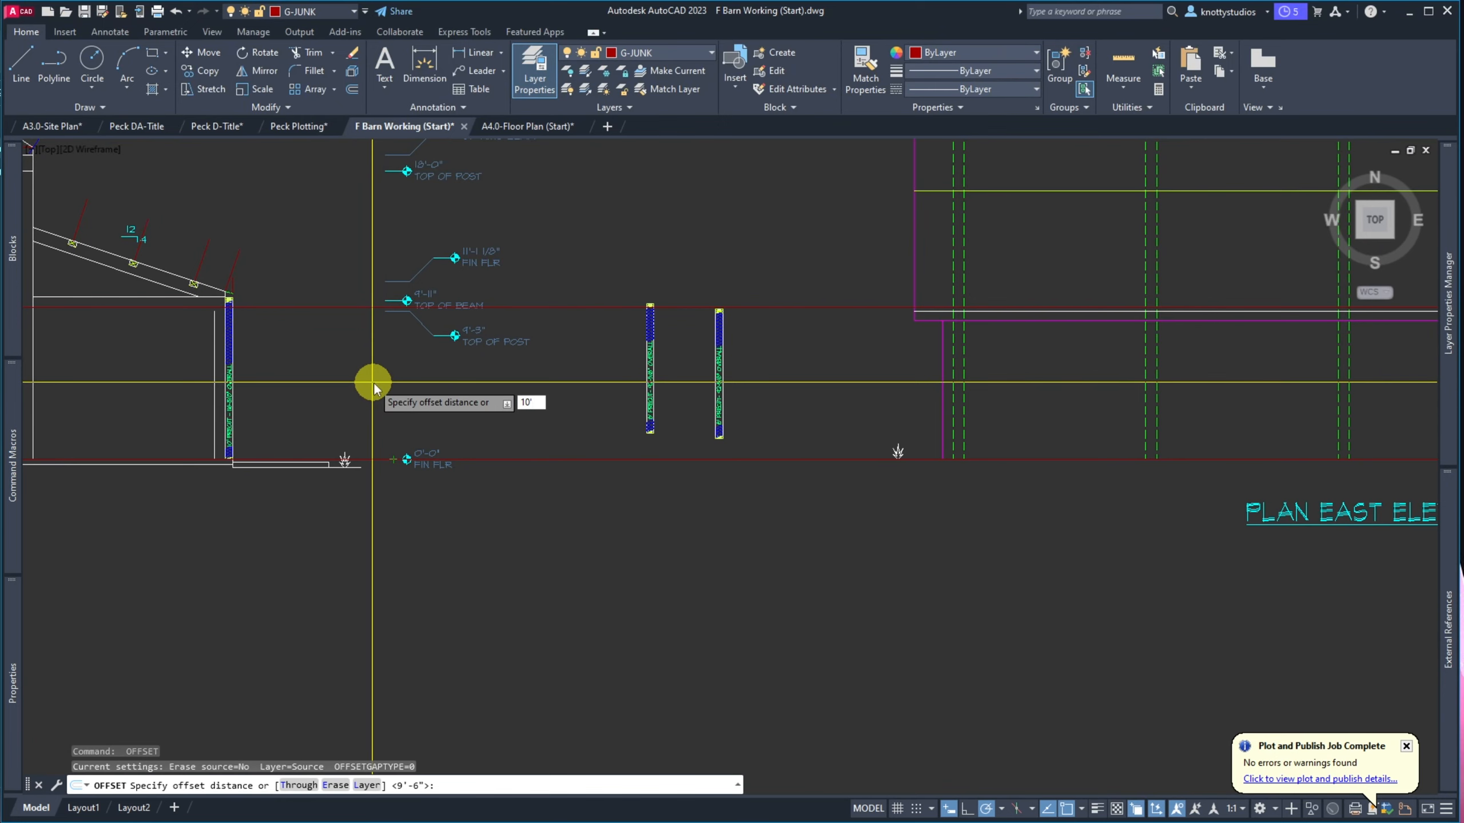
pyautogui.write("10'2")
pyautogui.press('Return')
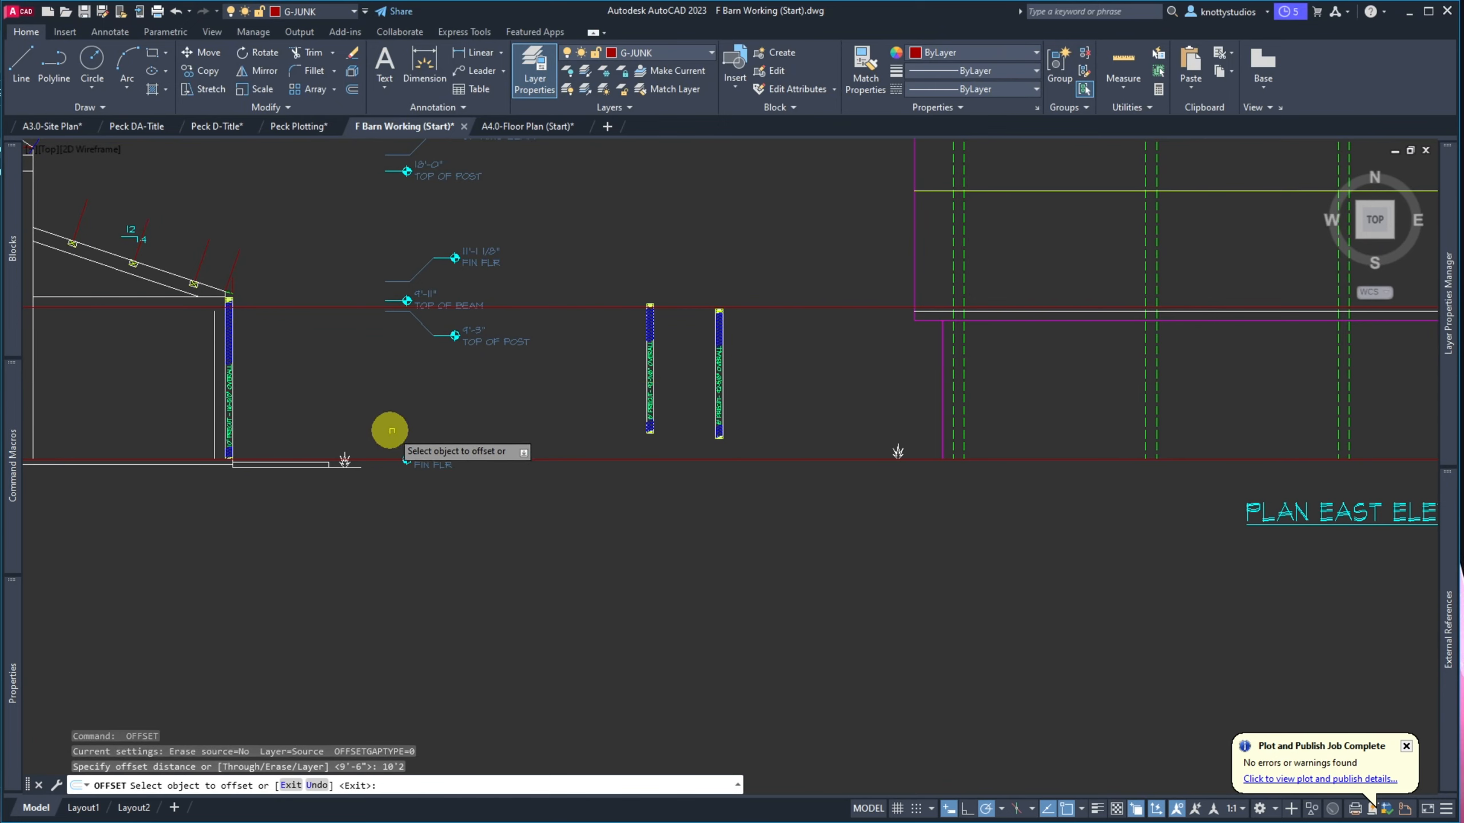
pyautogui.click(381, 460)
pyautogui.click(382, 381)
pyautogui.press('Return')
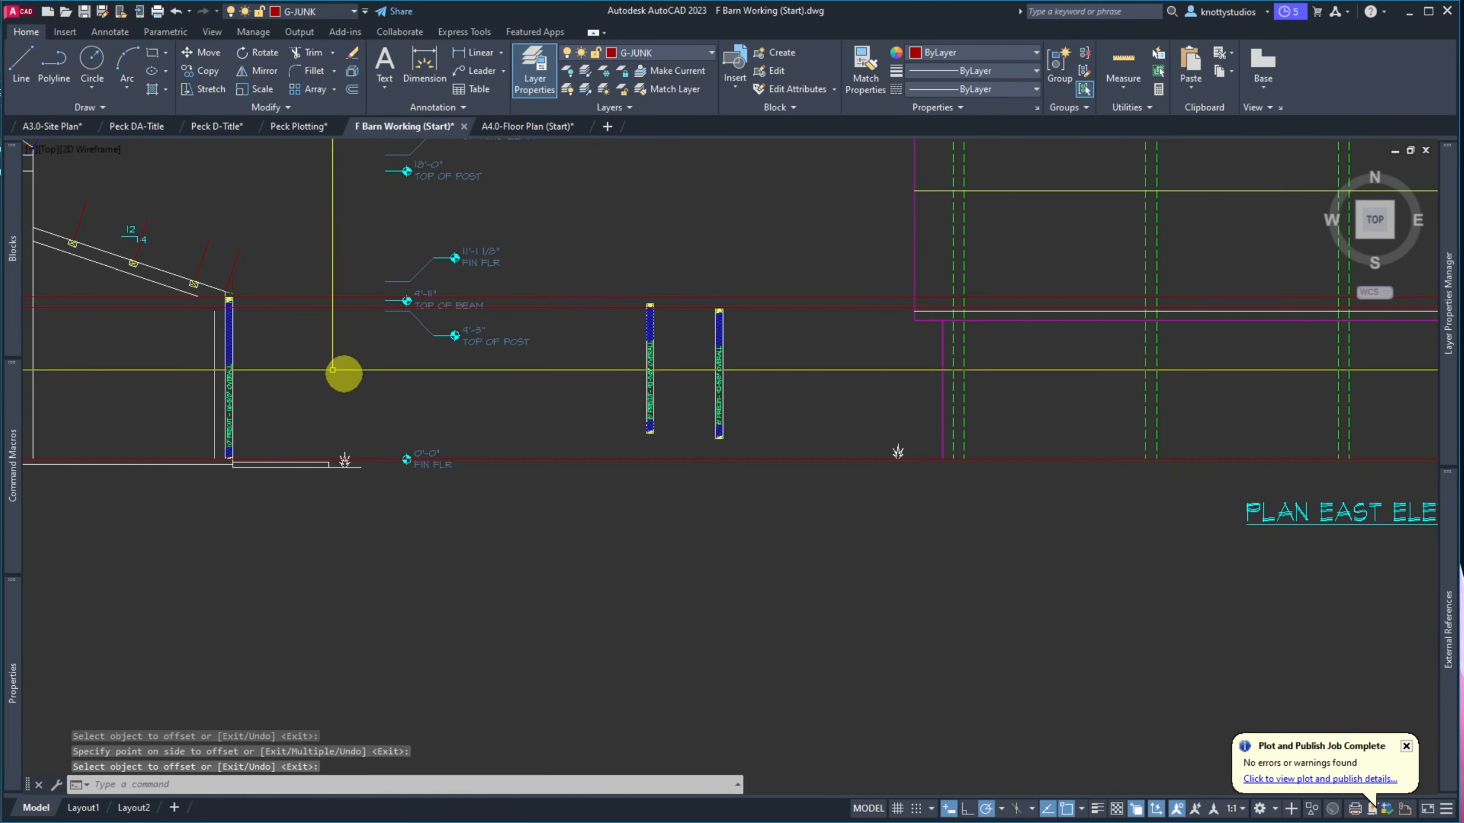
pyautogui.scroll(8, 230, 302)
pyautogui.write('dist')
pyautogui.press('Return')
pyautogui.click(242, 328)
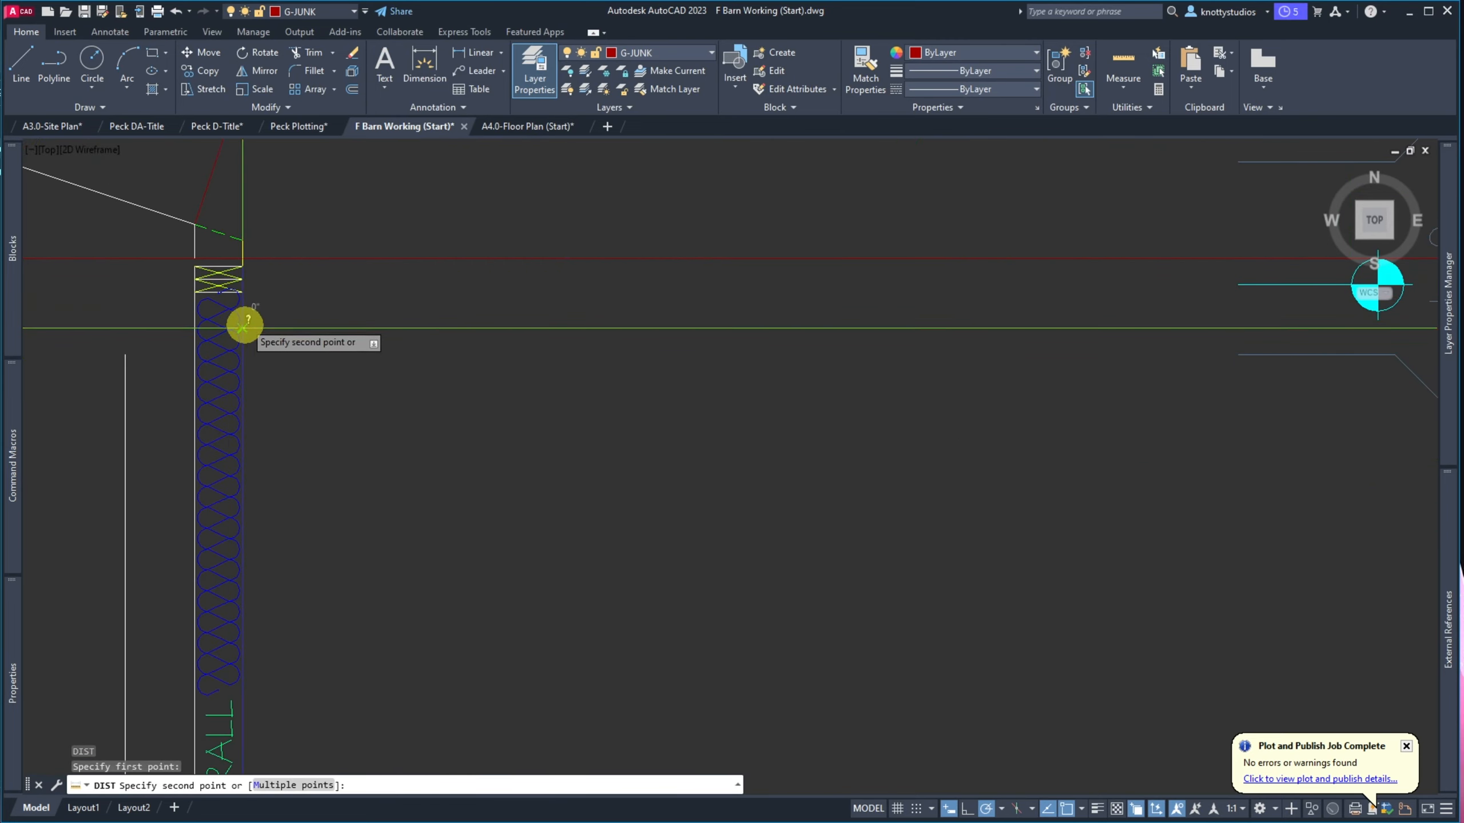
pyautogui.press('Escape')
pyautogui.scroll(-5, 320, 366)
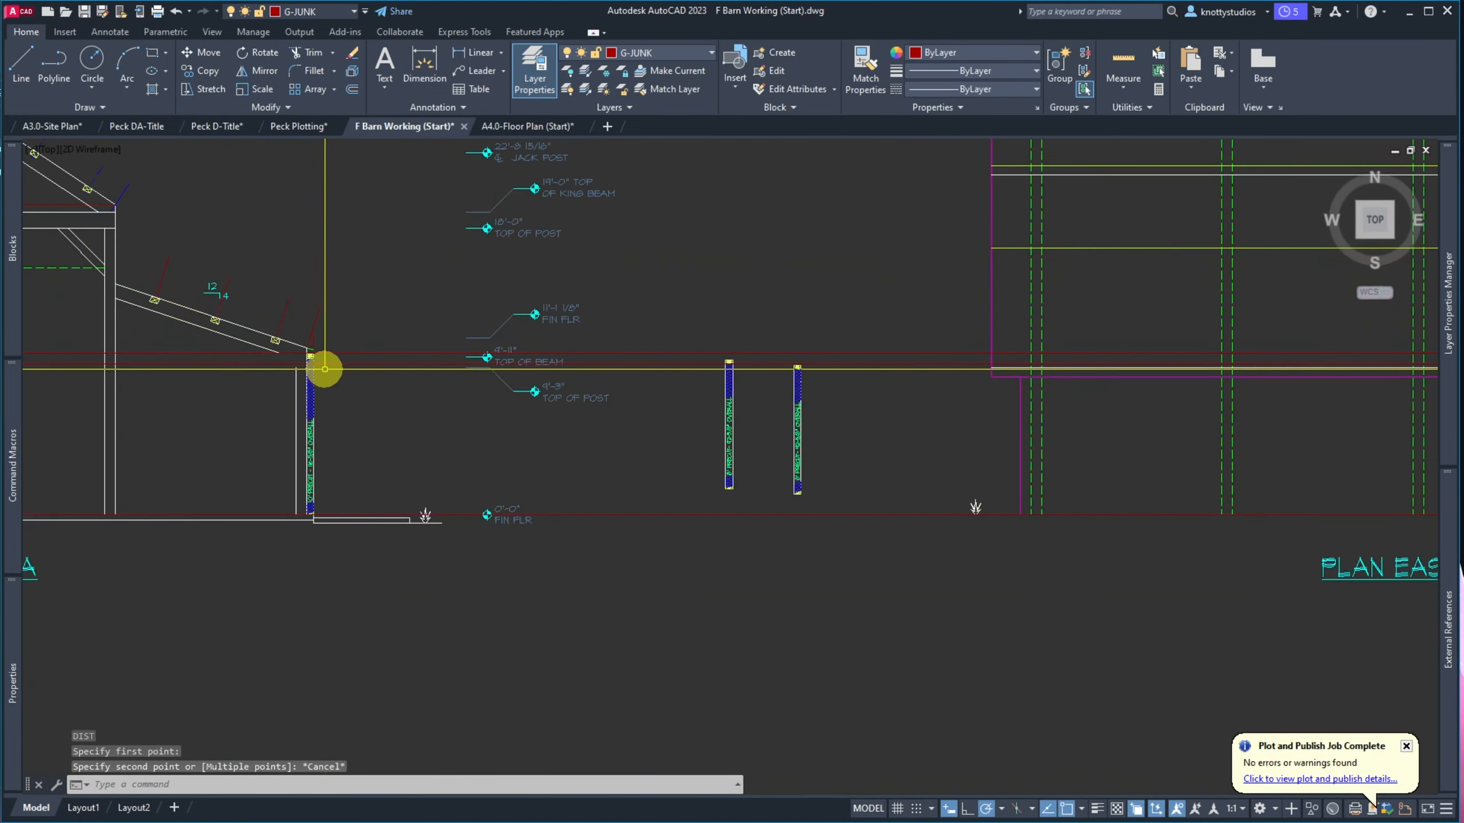
# Extend the inner edge of the right lean-to's outer post up to the beam's underside at 9'-6"
pyautogui.scroll(3, 202, 375)
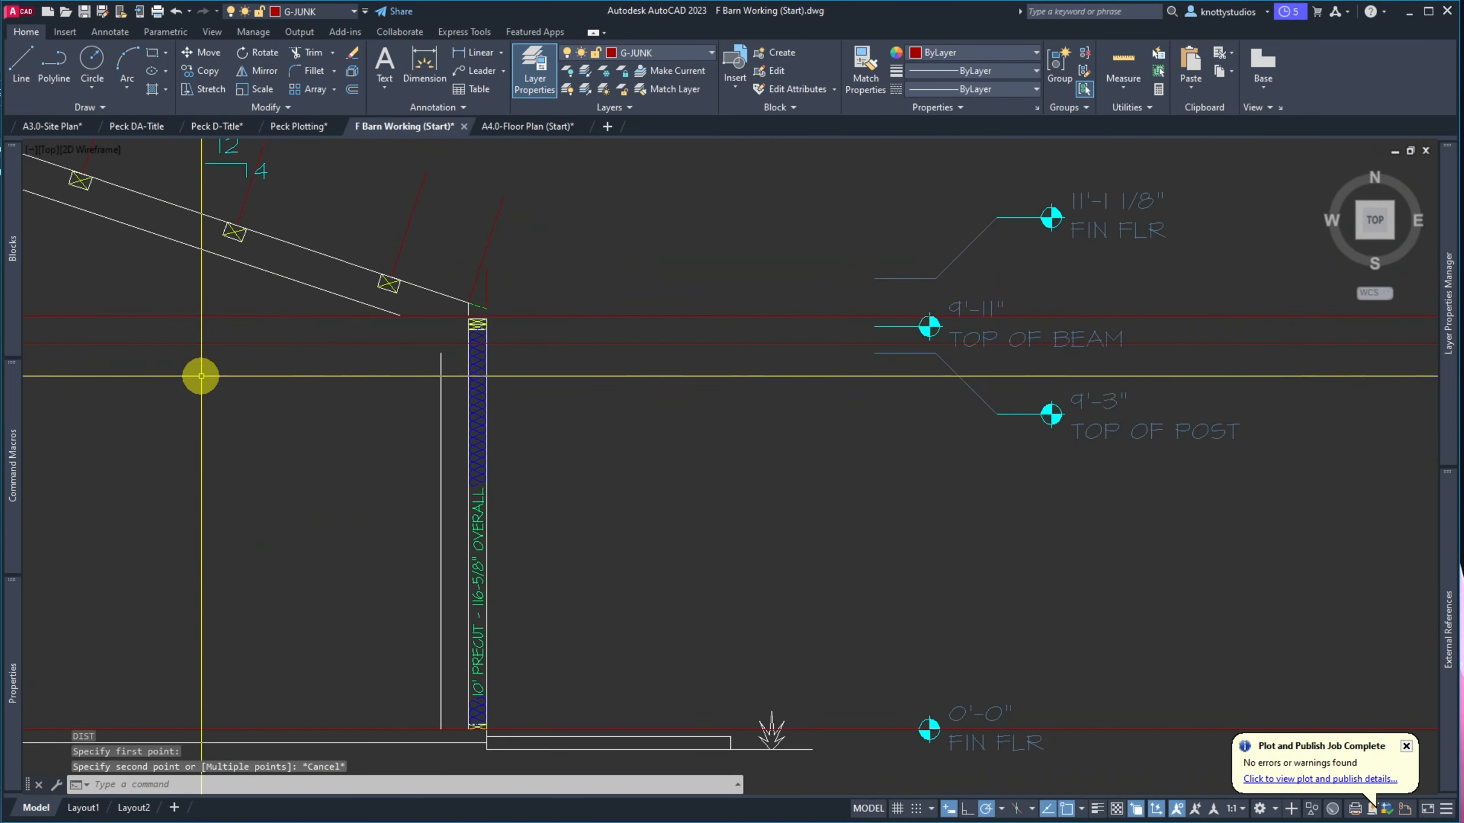
pyautogui.write('ex')
pyautogui.press('Return')
pyautogui.click(399, 402)
pyautogui.click(370, 330)
pyautogui.press('Return')
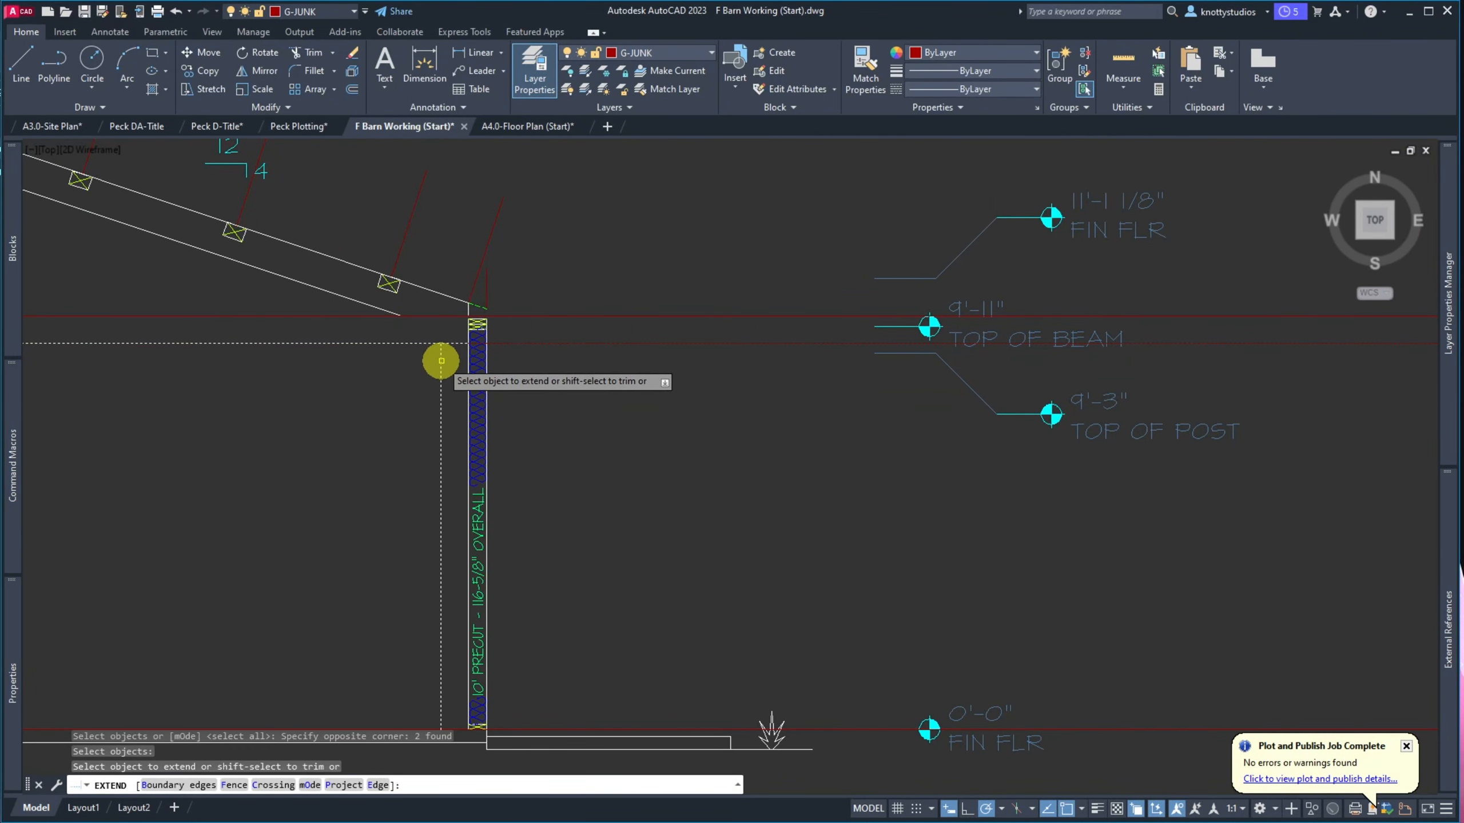
pyautogui.click(442, 407)
pyautogui.press('Return')
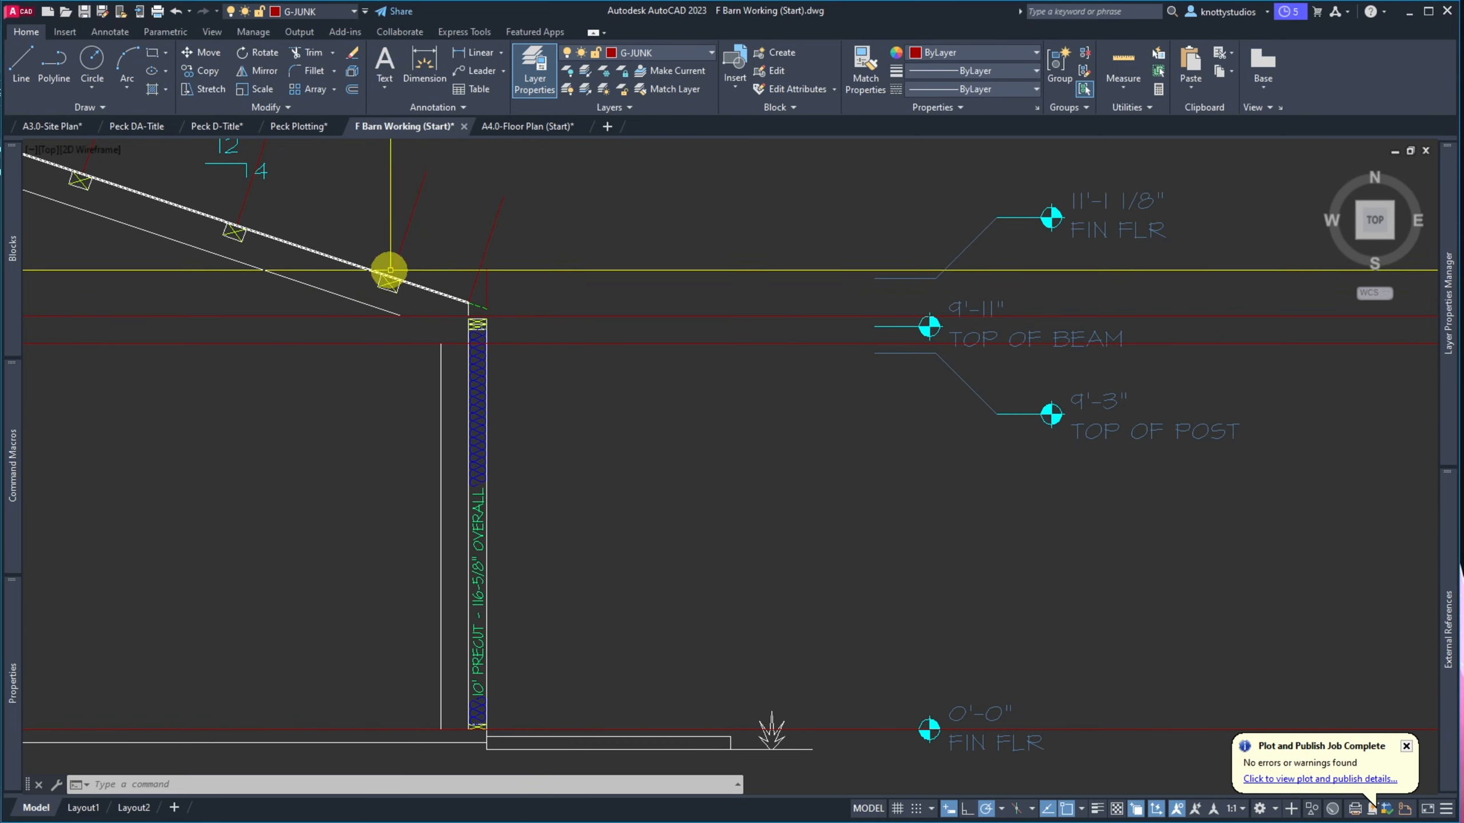
# Check the timber framer's sketch and offset the finish floor construction line upward by 14'-2" to mark the top of the lean-to rafter
pyautogui.scroll(-4, 346, 387)
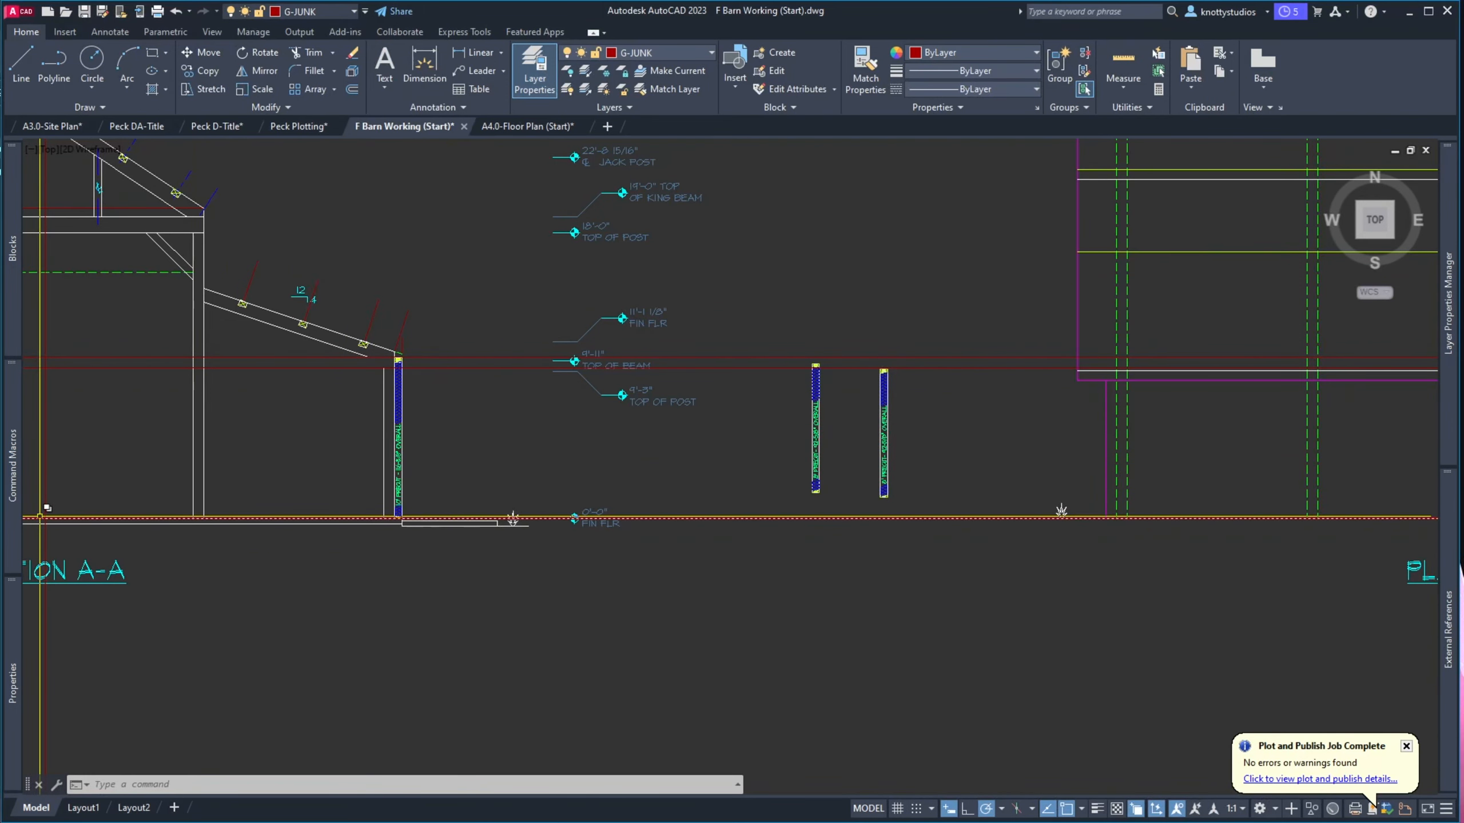
pyautogui.moveTo(0, 137); pyautogui.dragTo(208, 137)
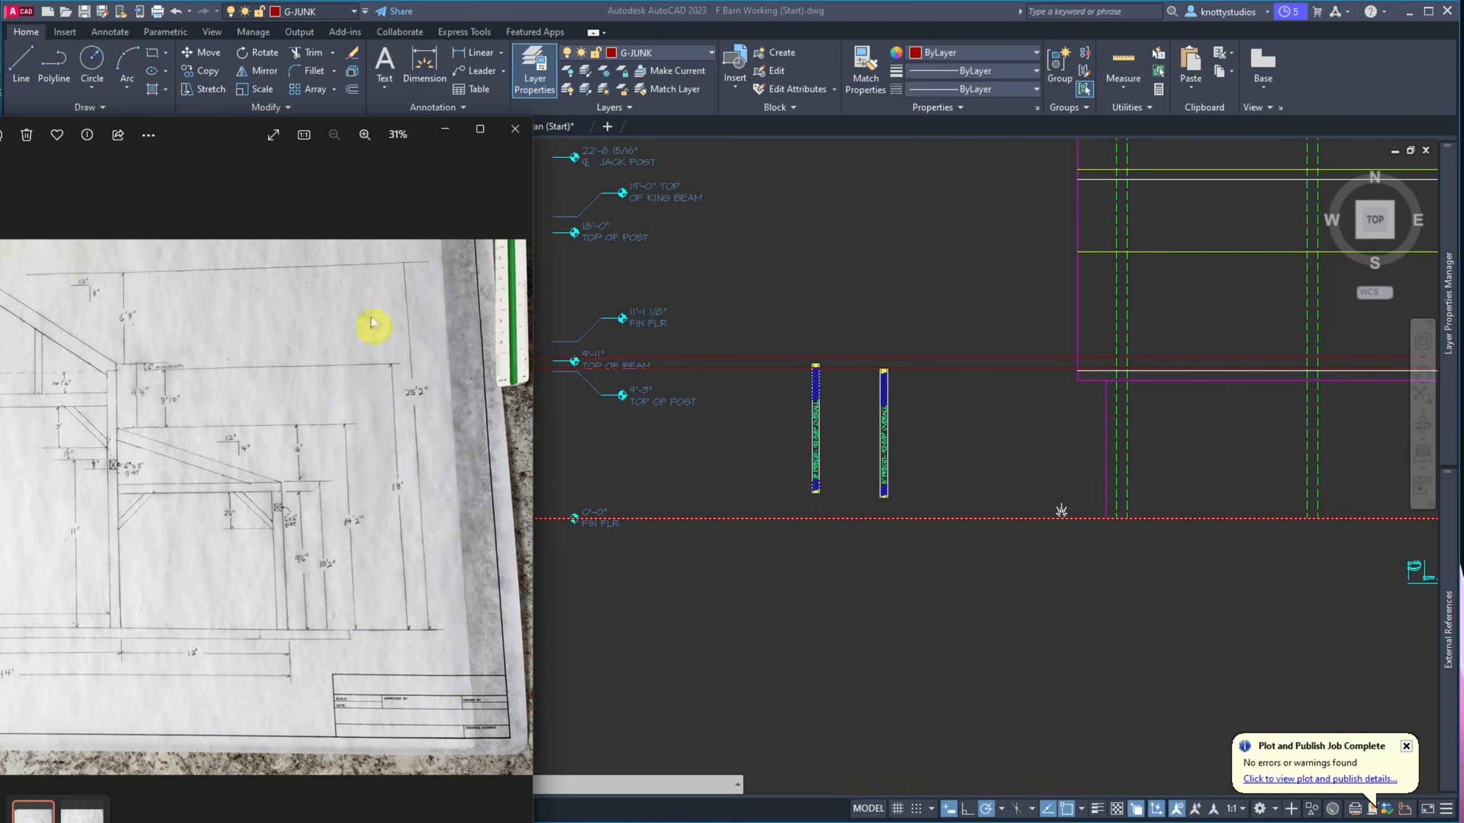
pyautogui.moveTo(216, 143); pyautogui.dragTo(0, 145)
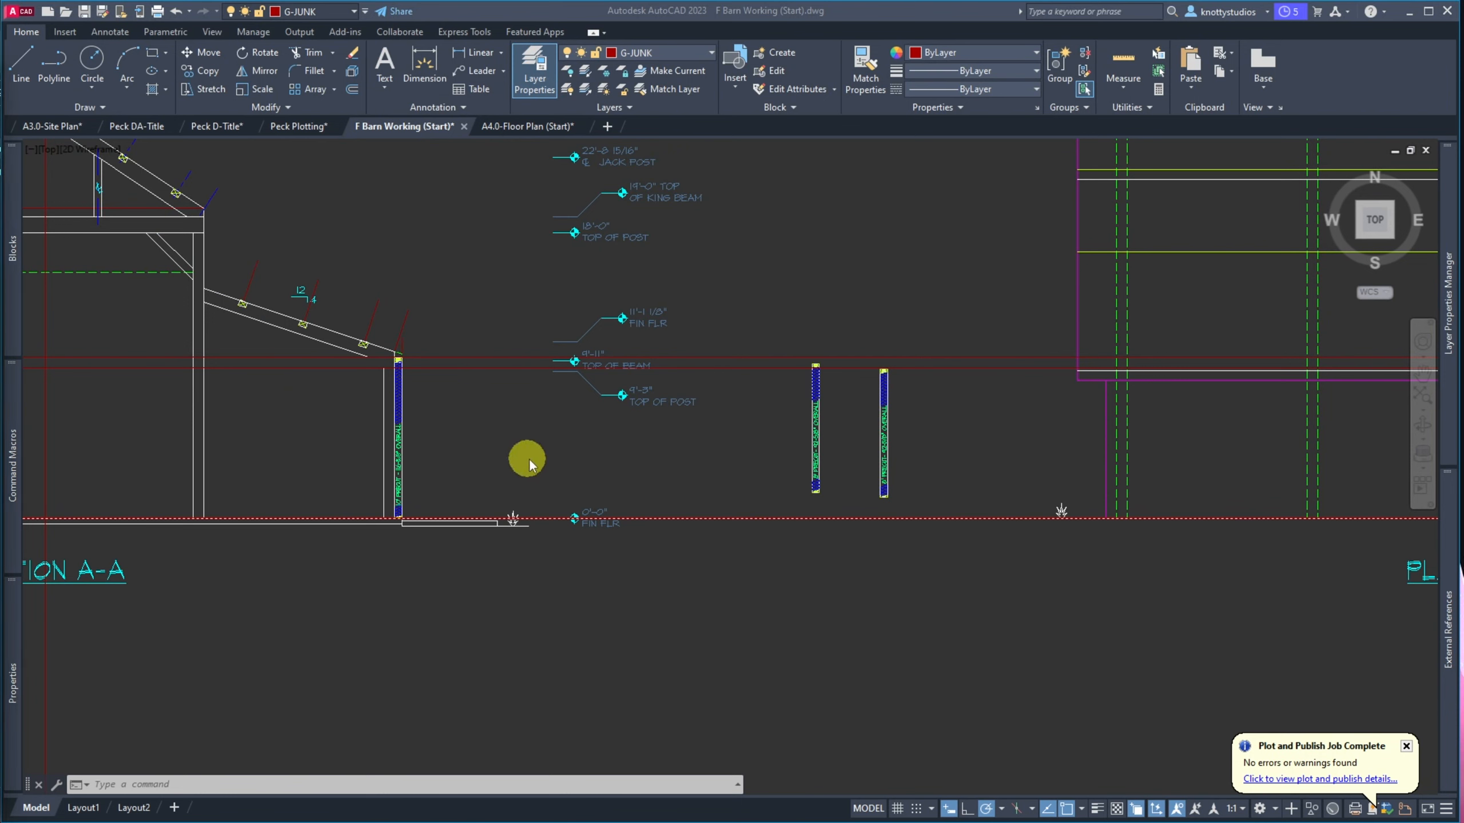
pyautogui.write('o')
pyautogui.press('Return')
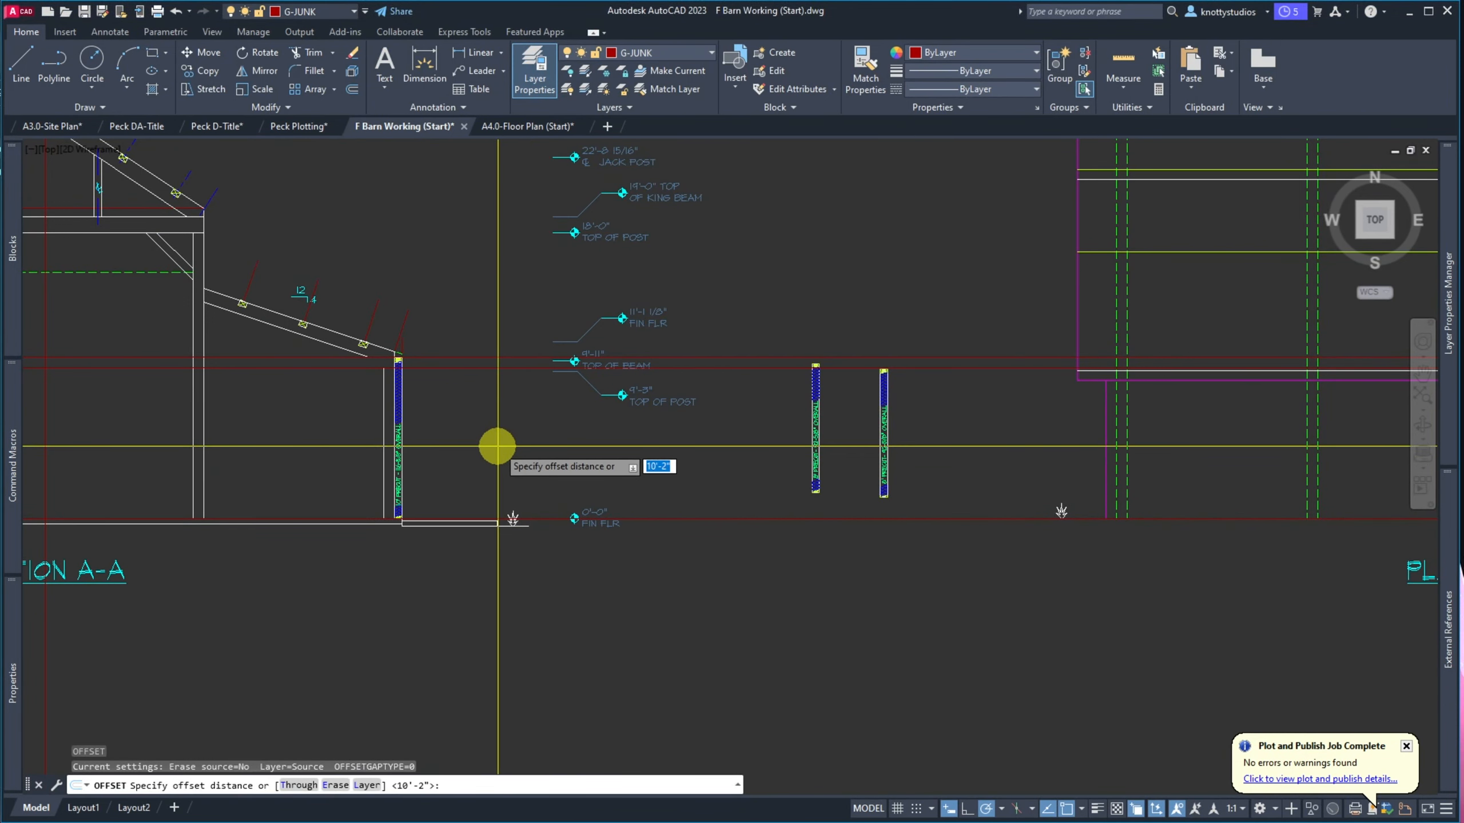
pyautogui.write("14'")
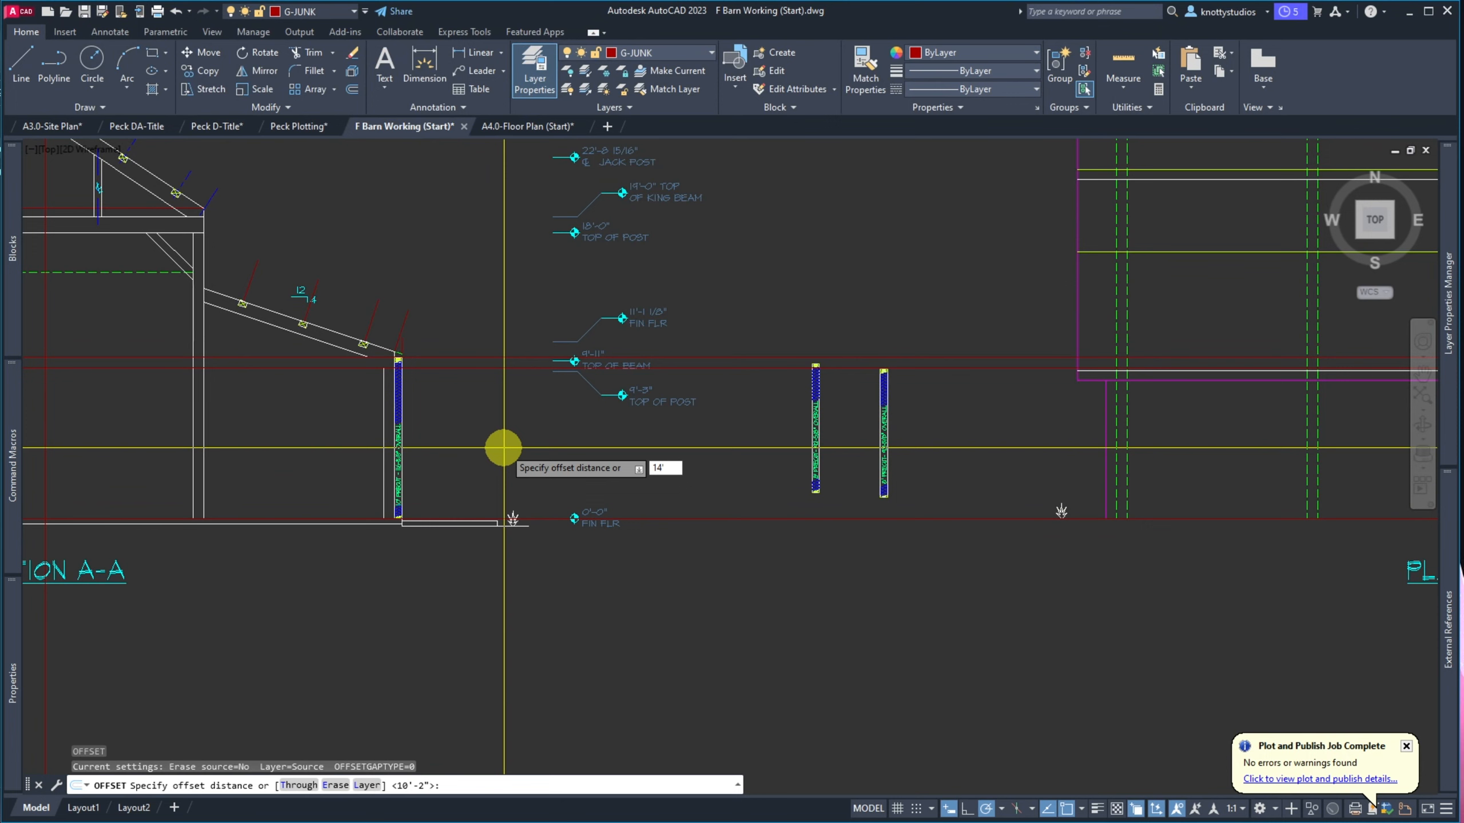
pyautogui.write('2')
pyautogui.press('Return')
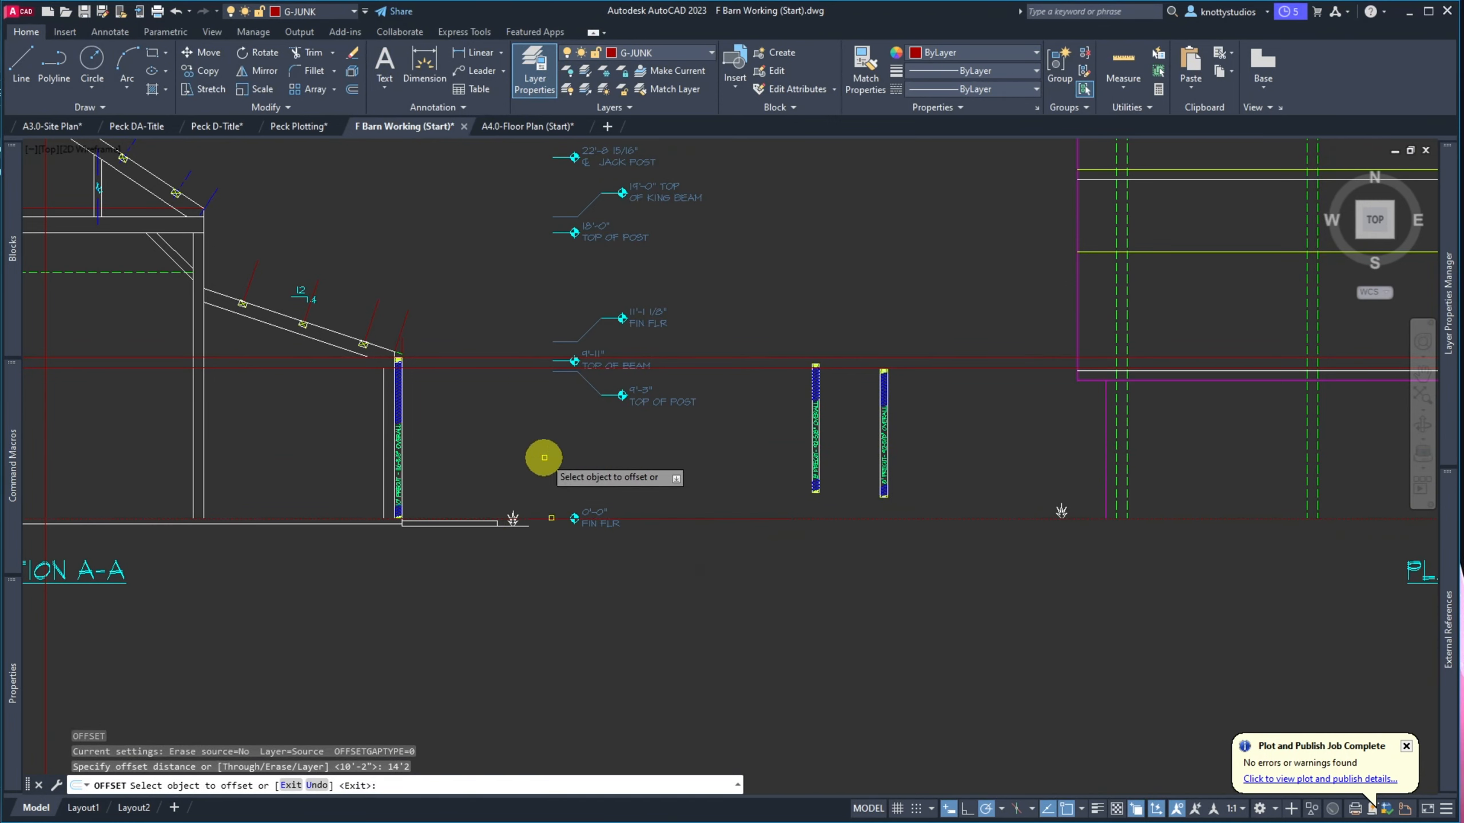
pyautogui.click(551, 518)
pyautogui.click(543, 457)
pyautogui.press('Return')
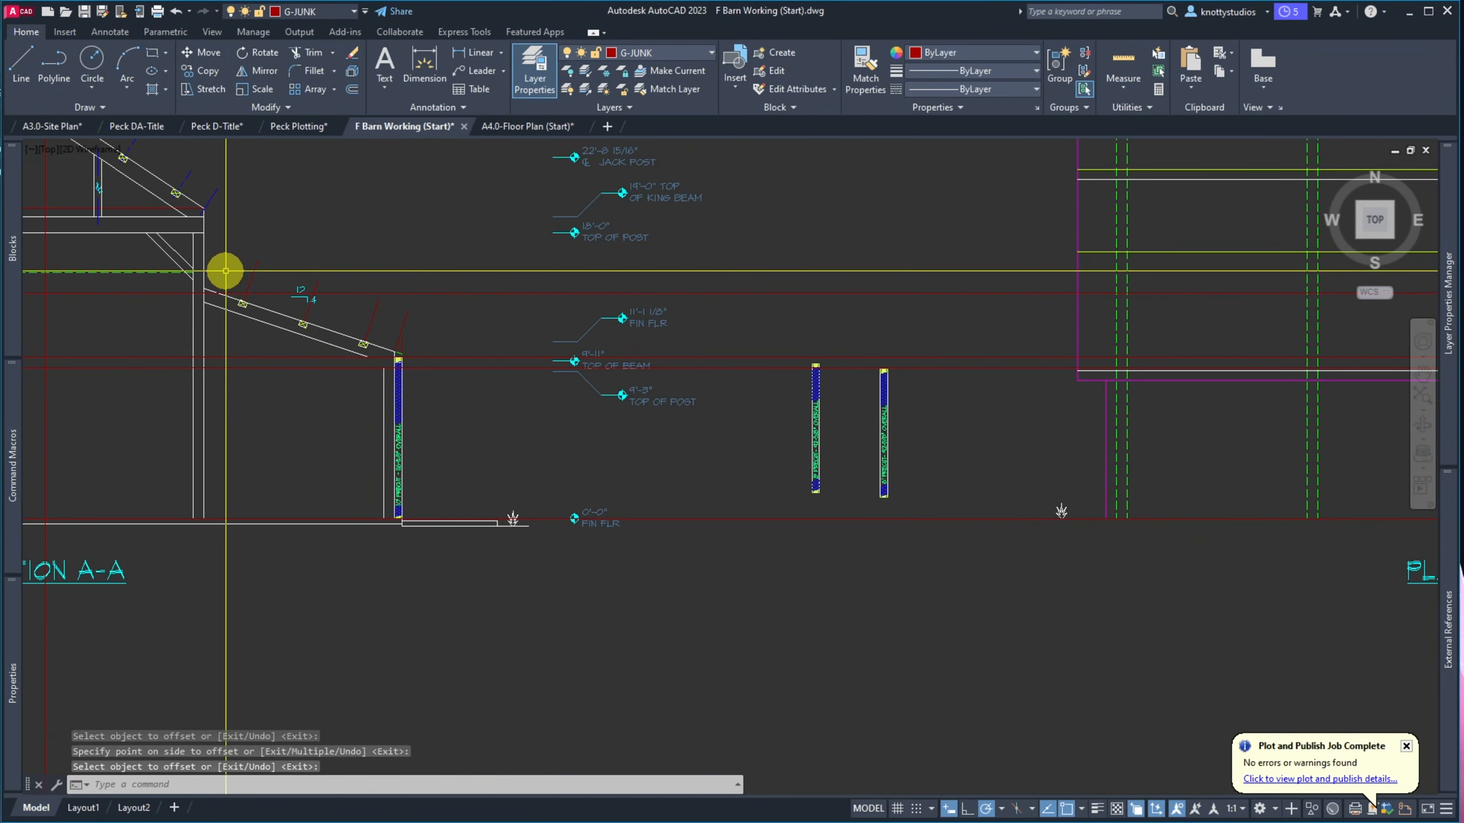
# Move the right lean-to's rafter, purlins and 12:4 slope symbol down so the rafter's upper end meets the 14'-2" line at the post
pyautogui.scroll(2, 226, 270)
pyautogui.scroll(2, 620, 474)
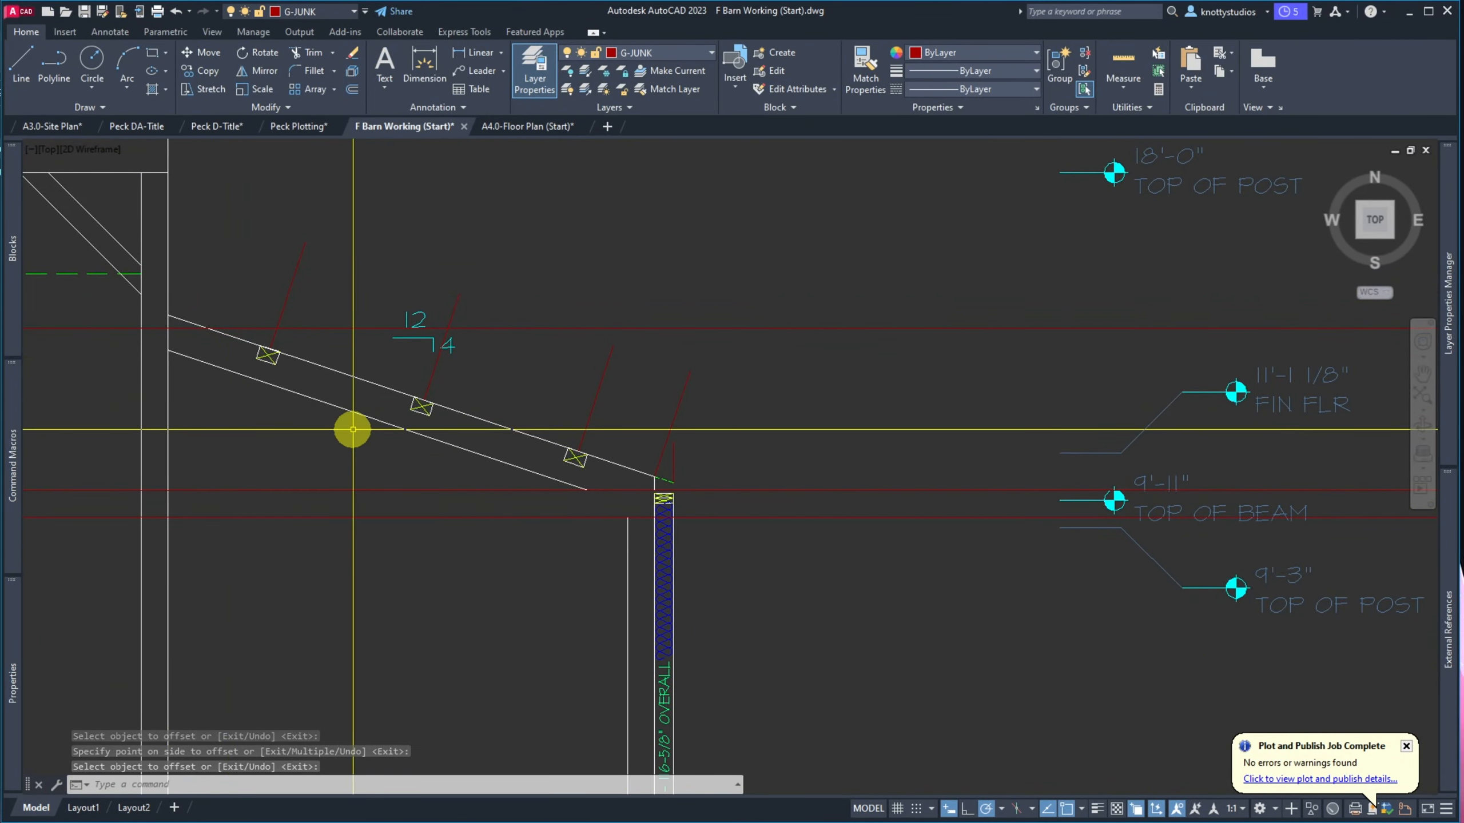
pyautogui.write('m')
pyautogui.press('Return')
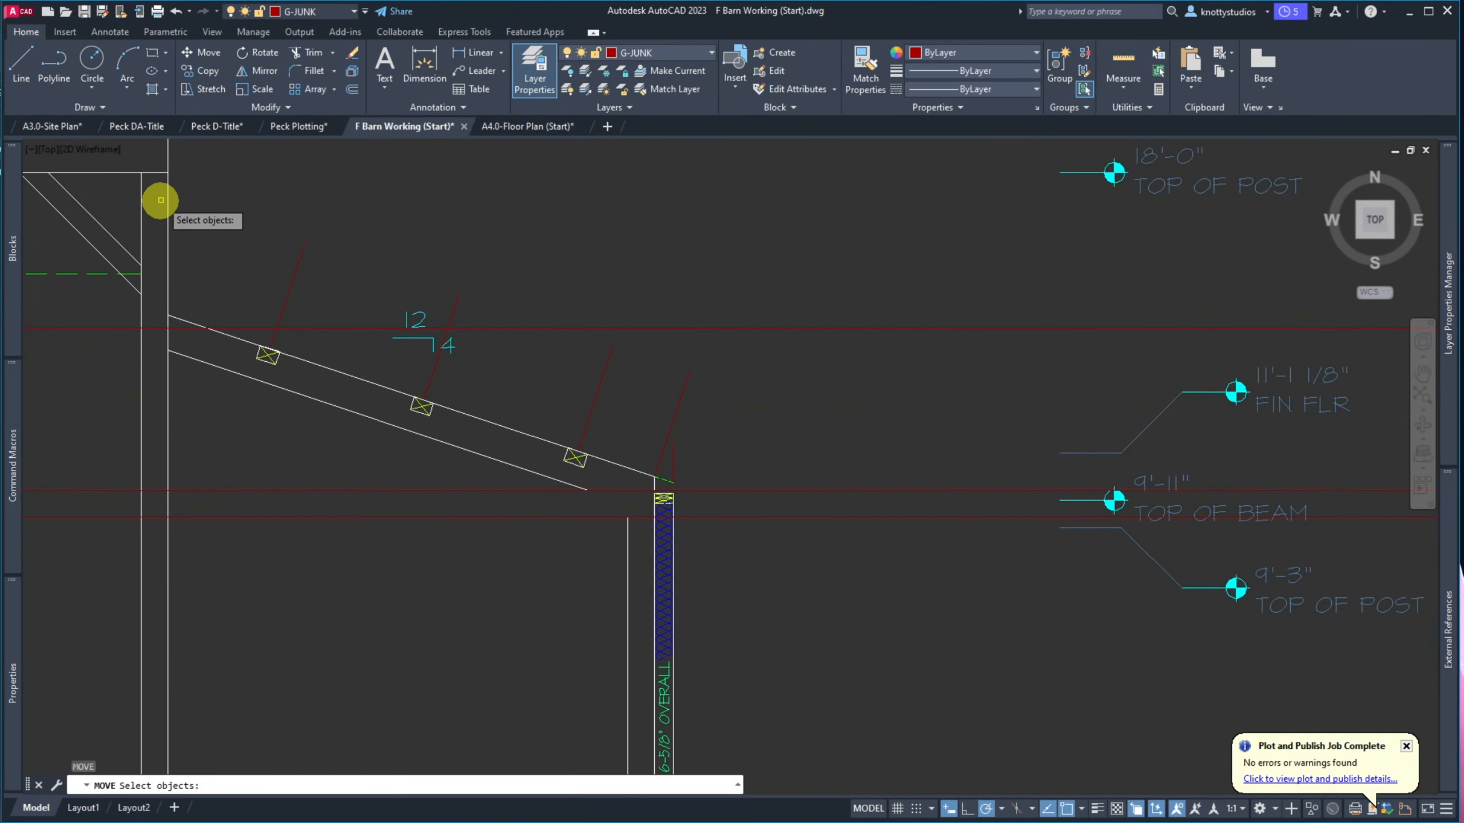
pyautogui.click(161, 195)
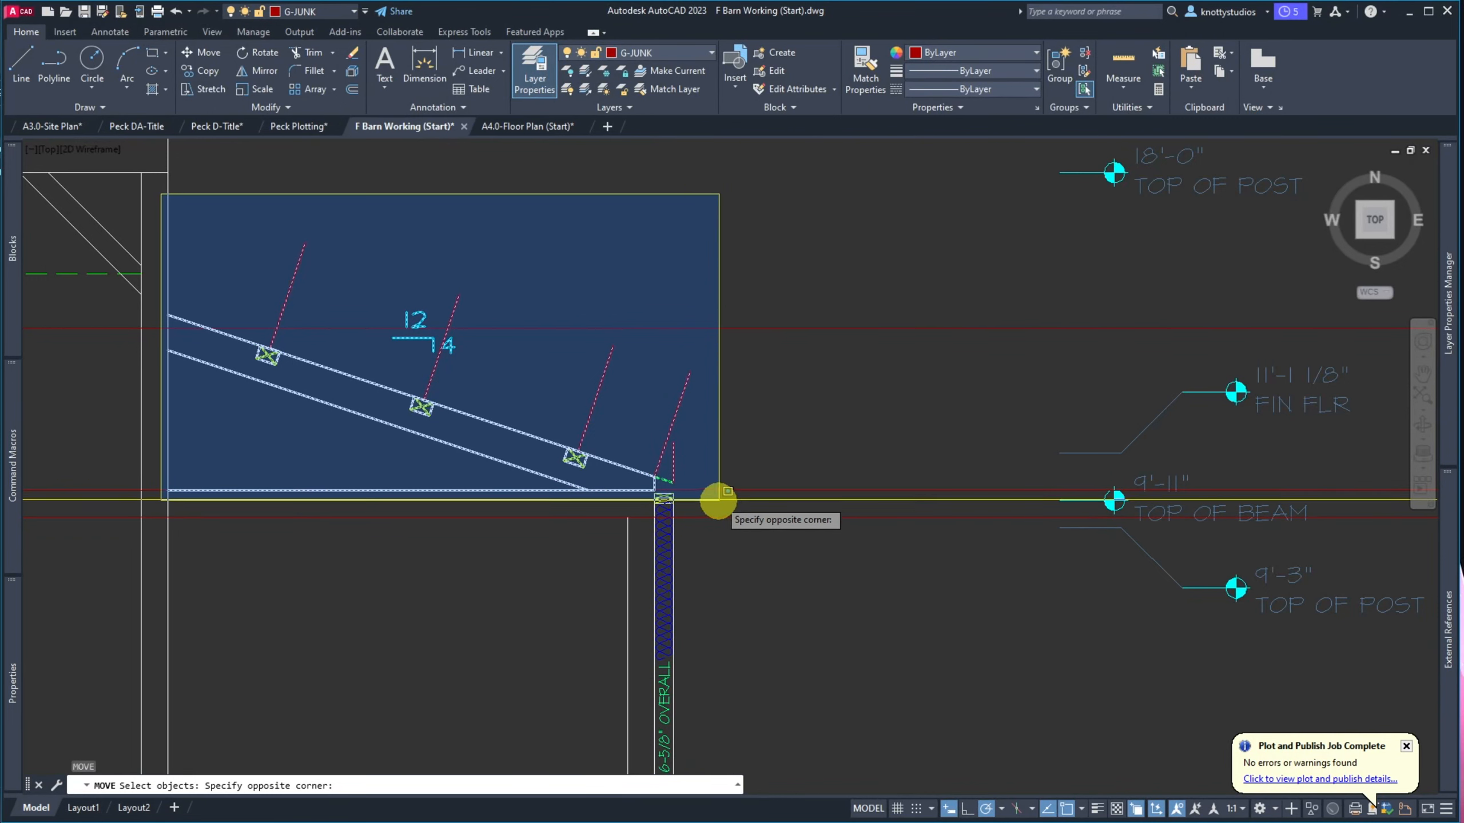
pyautogui.click(715, 490)
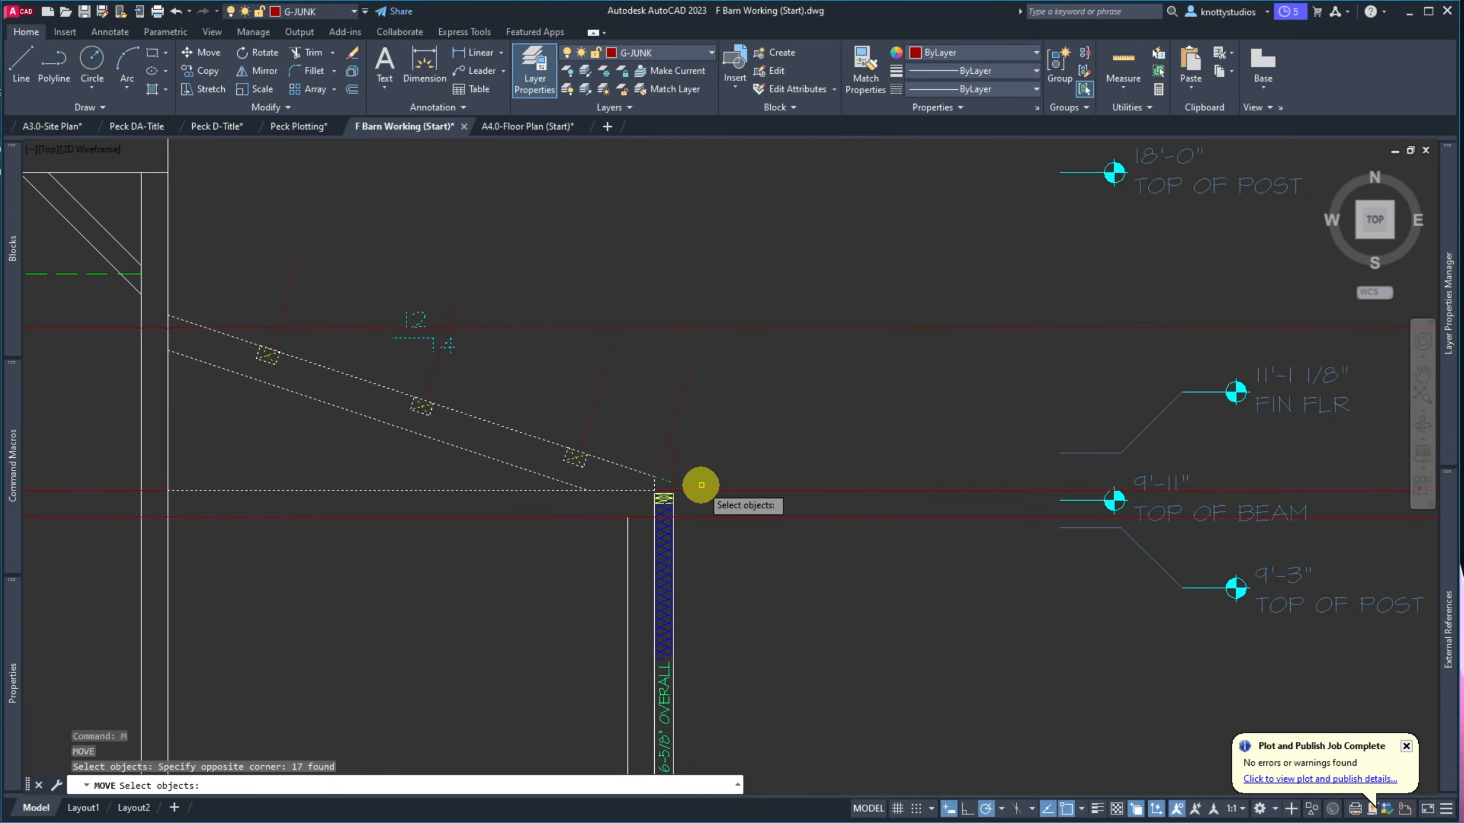
pyautogui.keyDown('shift'); pyautogui.click(701, 485); pyautogui.keyUp('shift')
pyautogui.keyDown('shift'); pyautogui.click(669, 468); pyautogui.keyUp('shift')
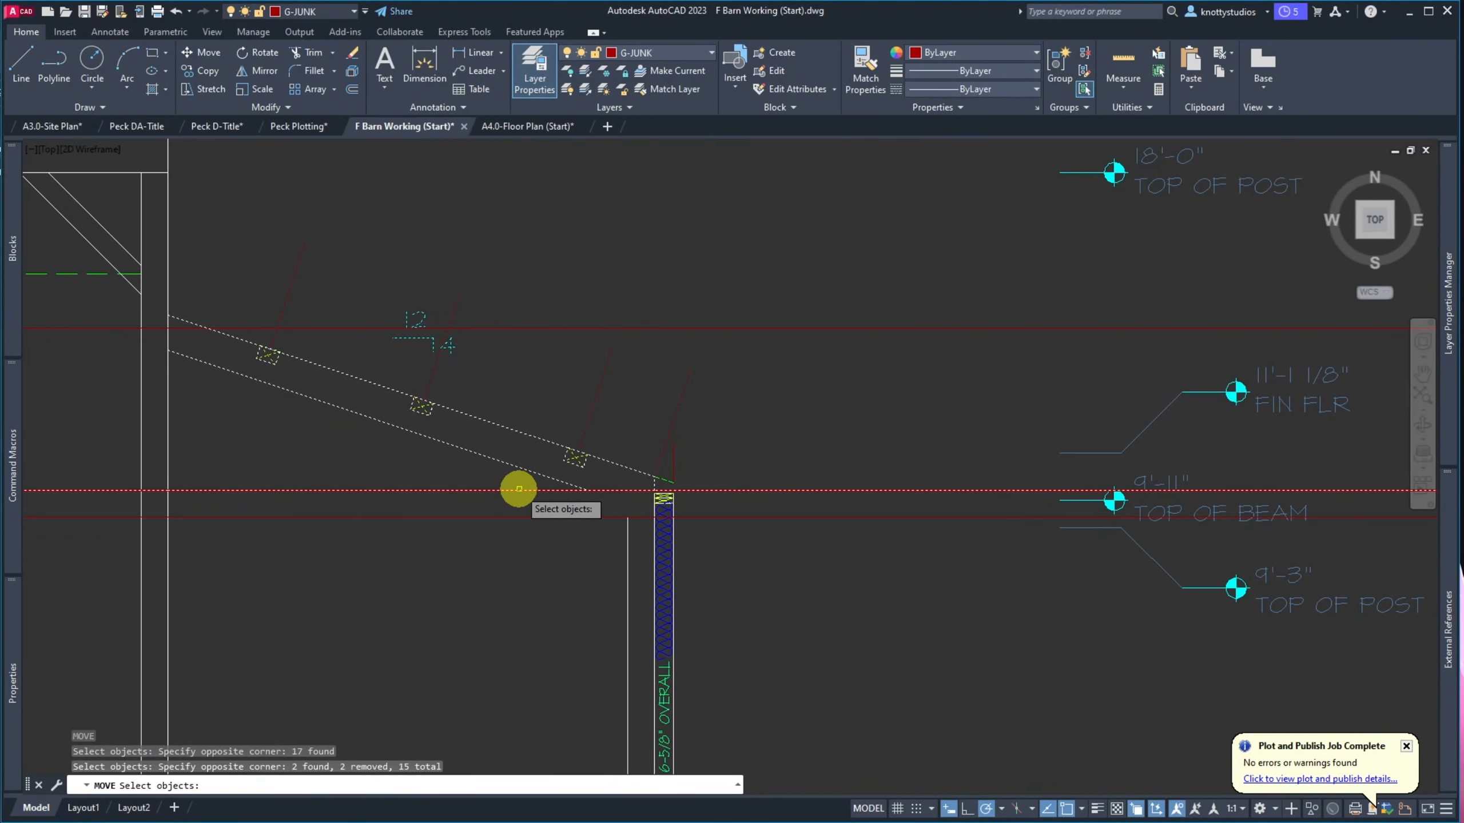
pyautogui.keyDown('shift'); pyautogui.click(496, 477); pyautogui.keyUp('shift')
pyautogui.keyDown('shift'); pyautogui.click(479, 500); pyautogui.keyUp('shift')
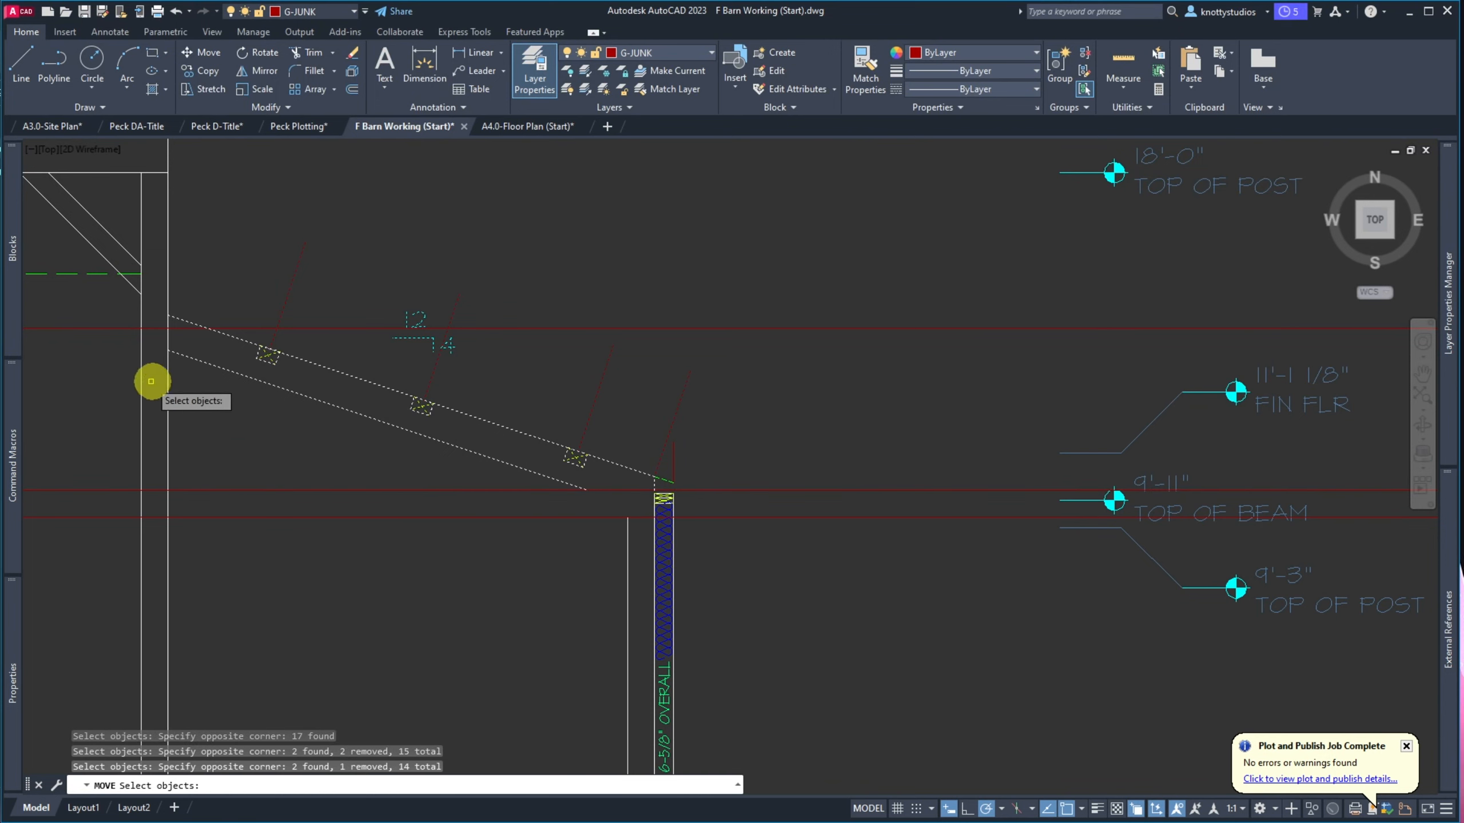
pyautogui.scroll(2, 154, 380)
pyautogui.press('Return')
pyautogui.click(173, 279)
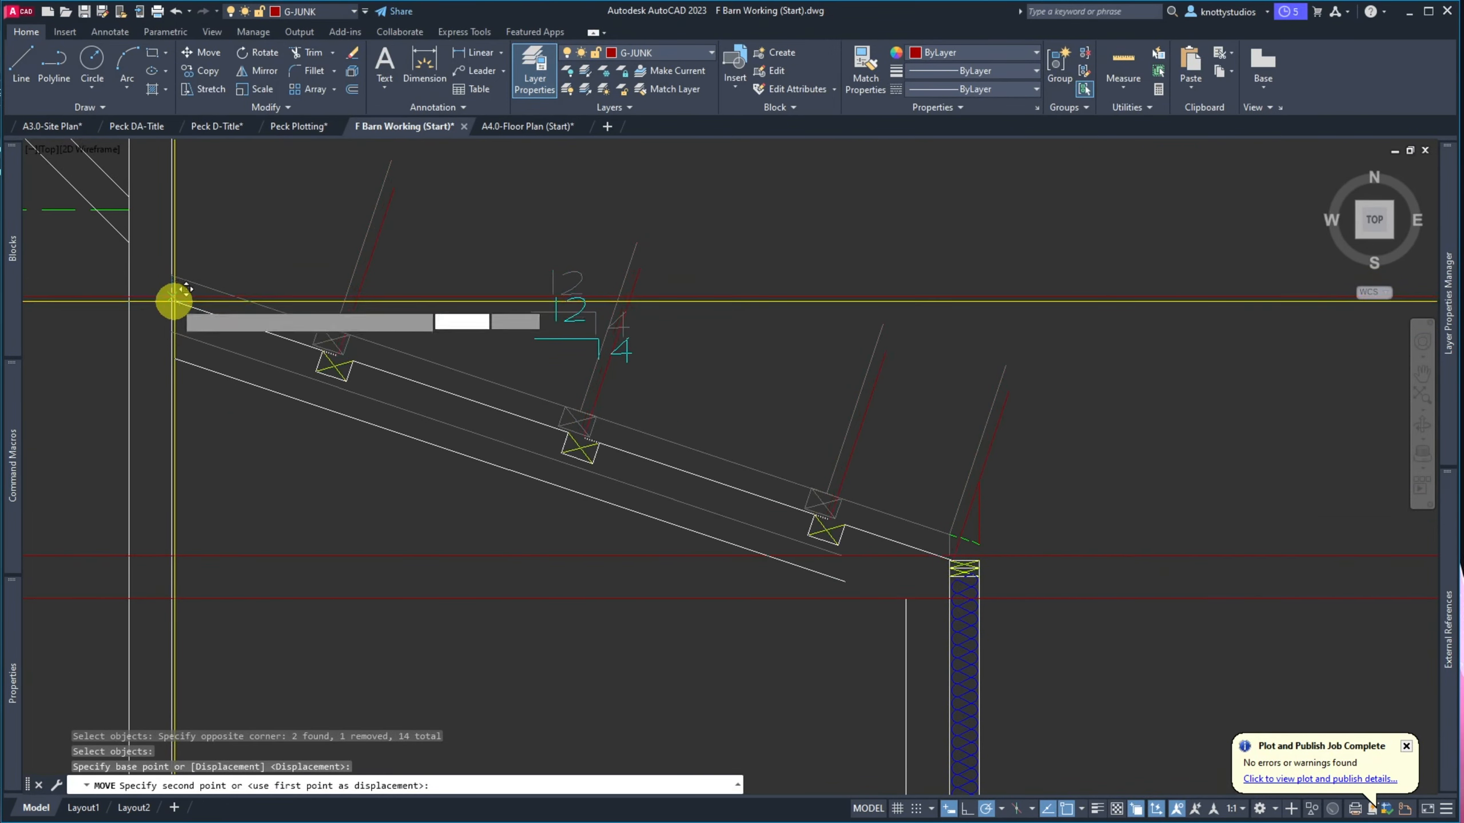
pyautogui.click(172, 300)
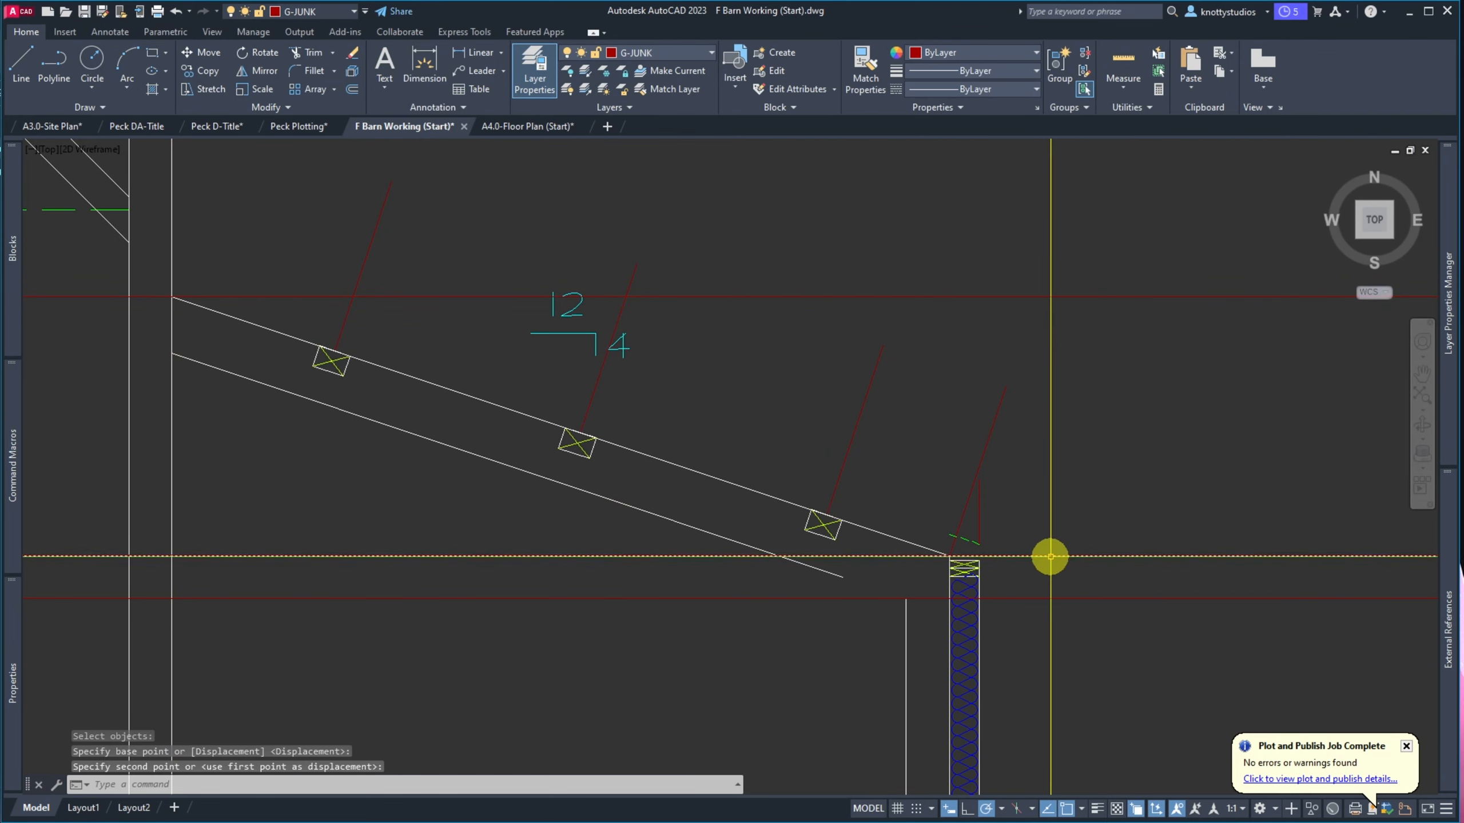
# Erase the leftover green dashed line and the short vertical construction line above the right lean-to's exterior wall
pyautogui.scroll(5, 1049, 556)
pyautogui.scroll(4, 467, 376)
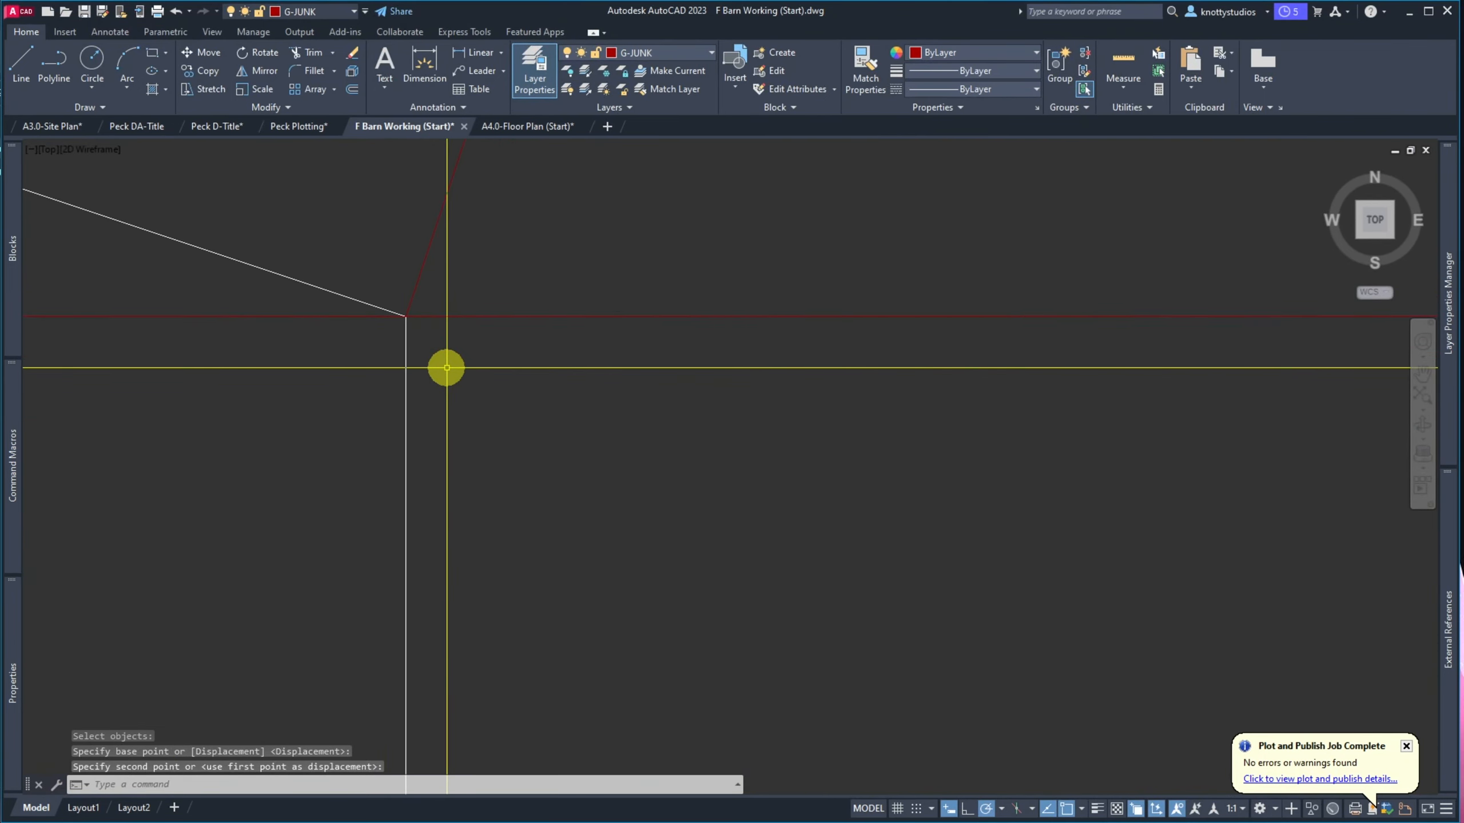
pyautogui.write('E')
pyautogui.press('Return')
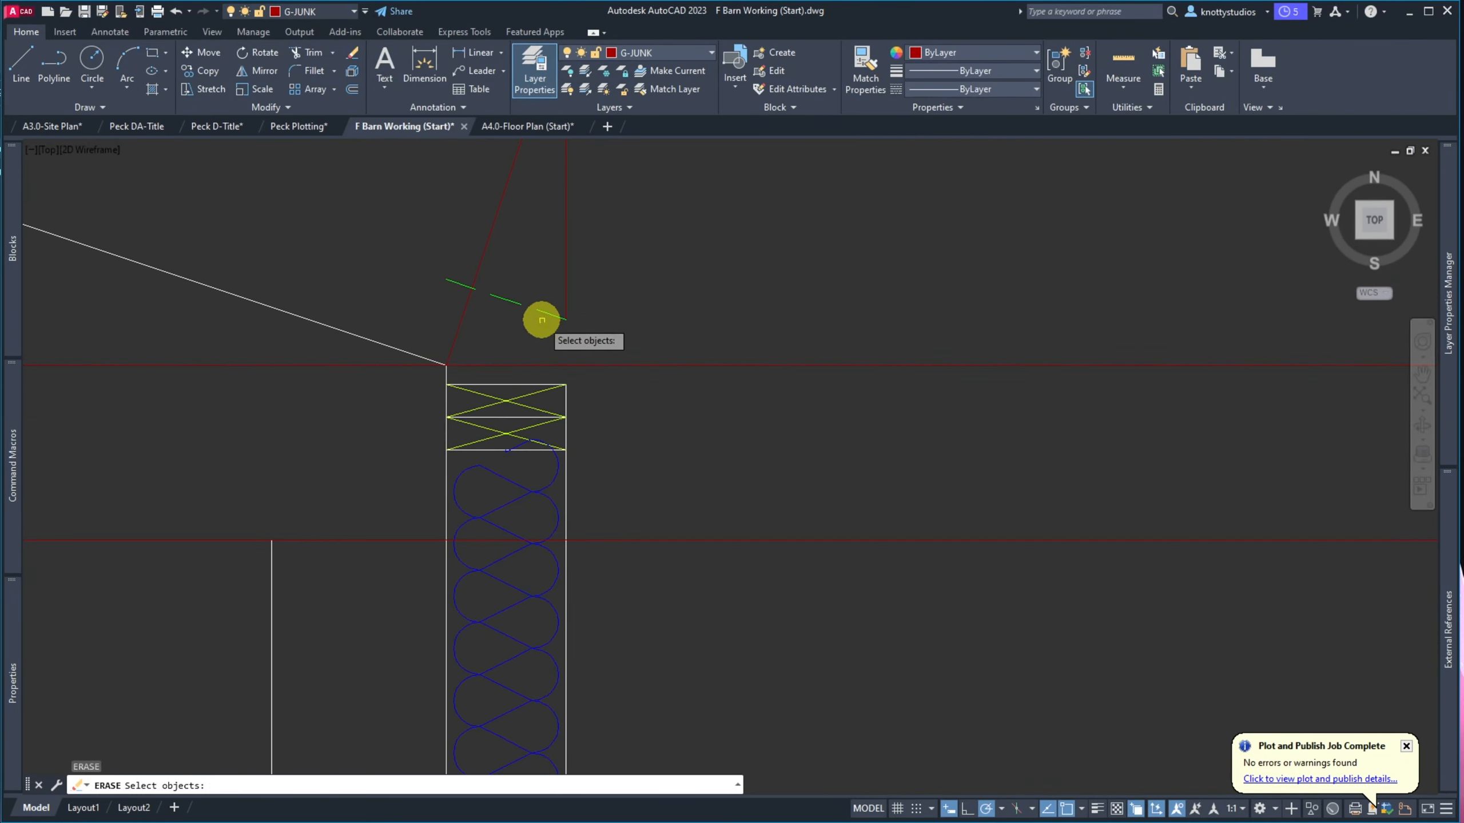
pyautogui.click(539, 317)
pyautogui.click(523, 304)
pyautogui.click(574, 334)
pyautogui.click(554, 307)
pyautogui.press('Return')
pyautogui.scroll(-10, 568, 369)
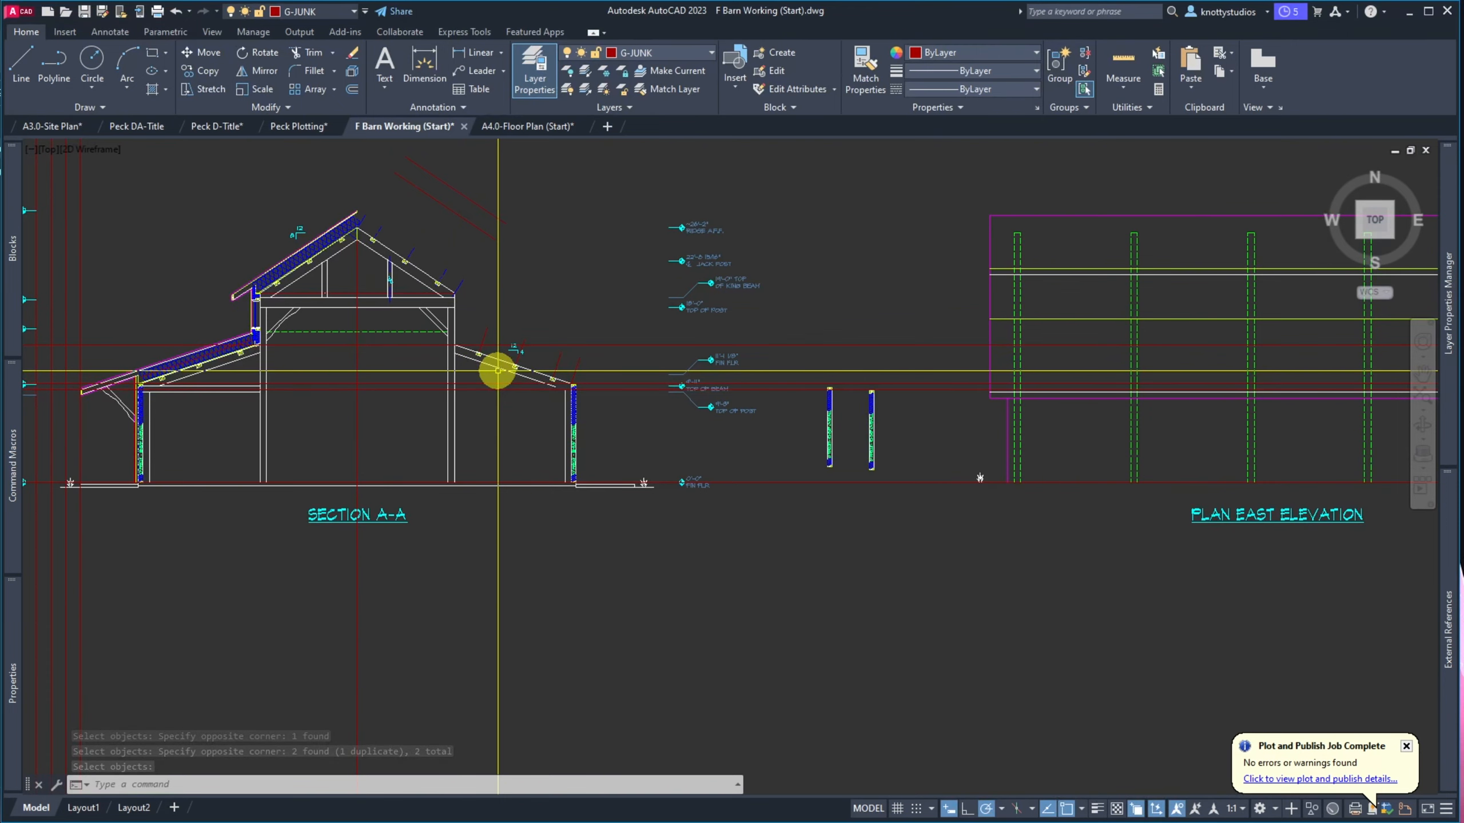
# Check the bent layout sketch and offset the finish floor construction line upward by 15'-6" to mark the king beam's underside
pyautogui.scroll(4, 498, 370)
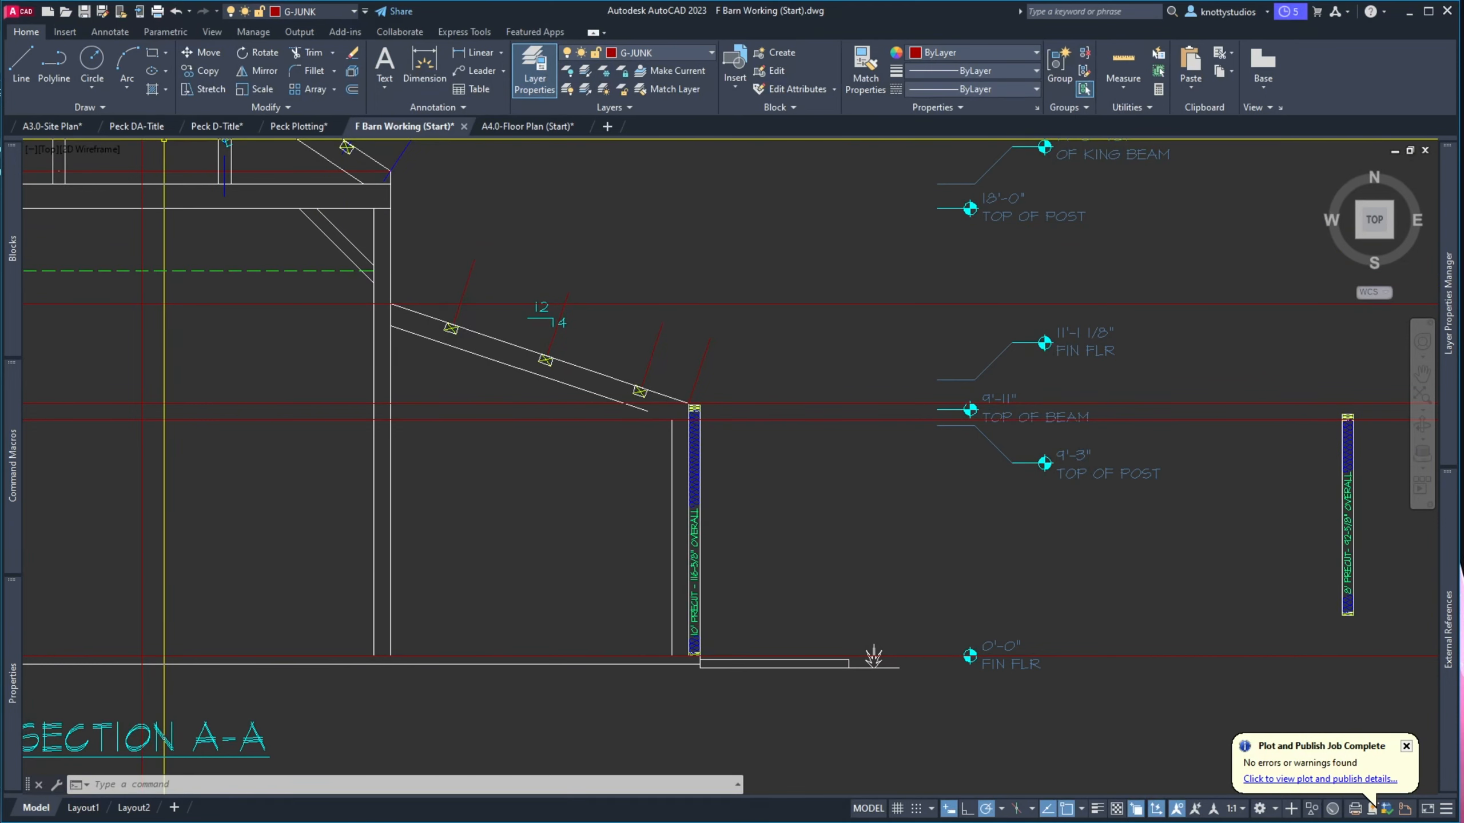
pyautogui.moveTo(0, 82)
pyautogui.mouseDown()
pyautogui.moveTo(572, 92)
pyautogui.moveTo(643, 163)
pyautogui.moveTo(632, 117)
pyautogui.mouseUp()
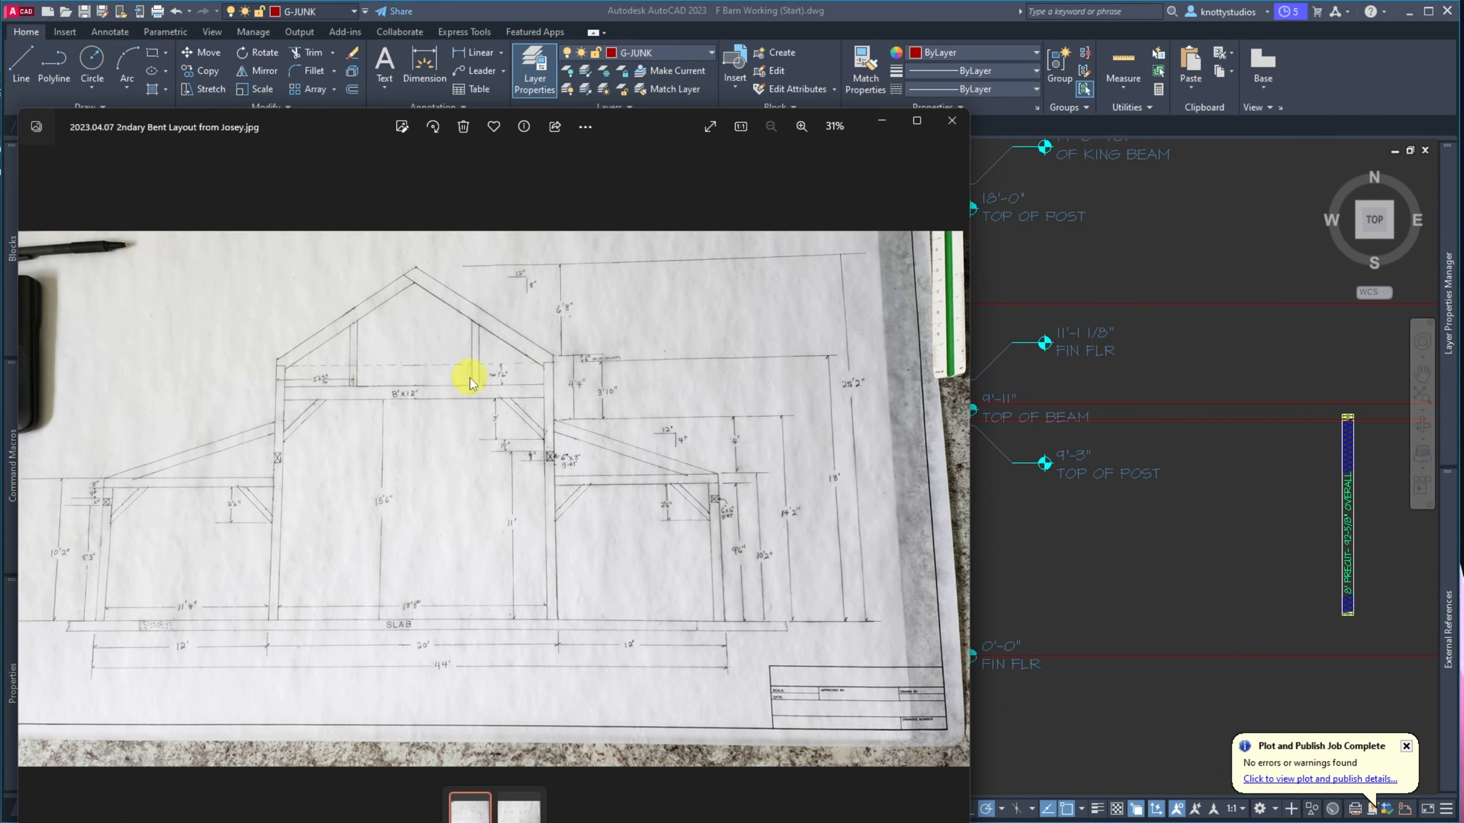
pyautogui.click(677, 118)
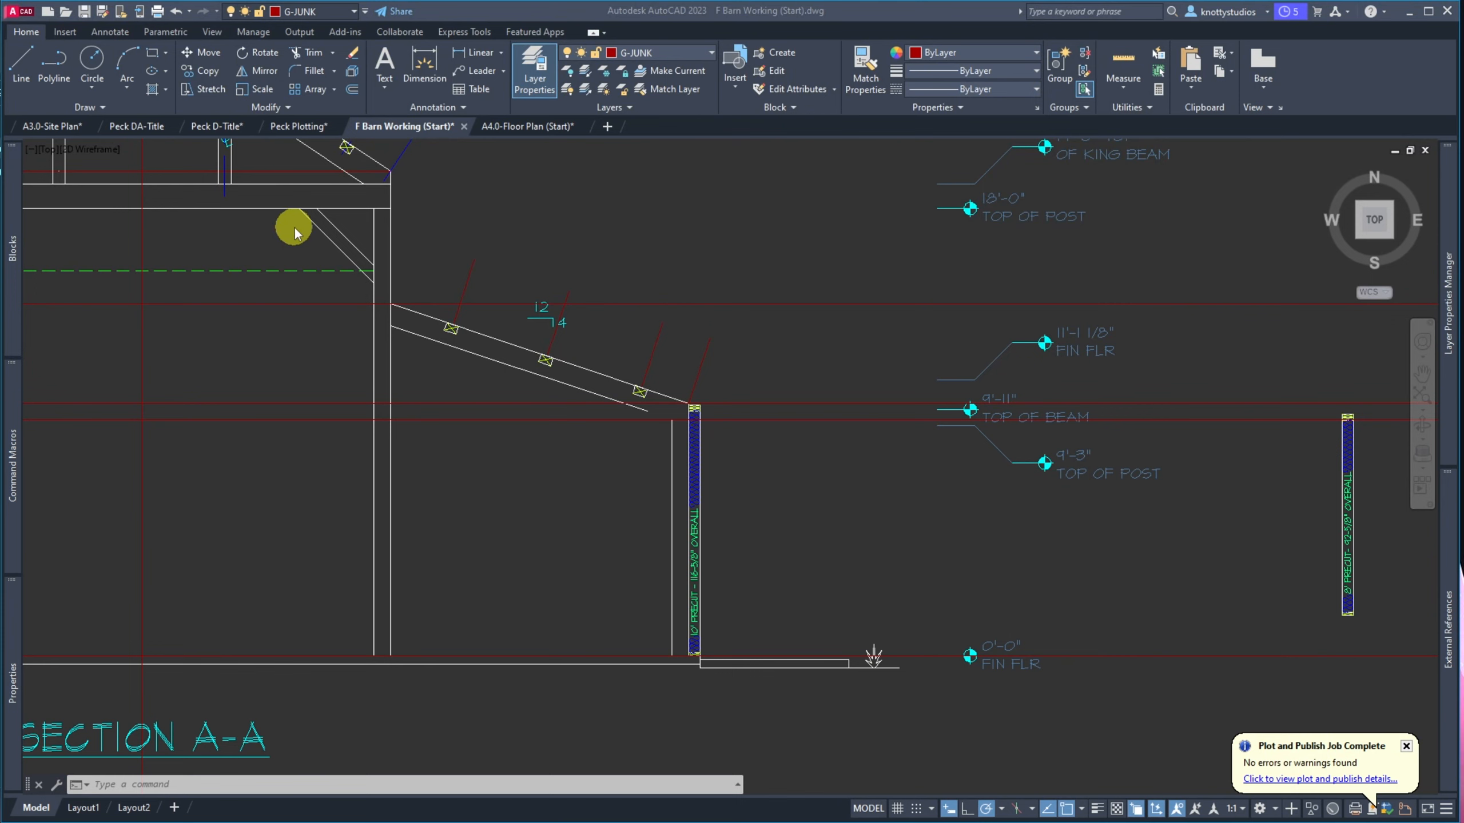
pyautogui.click(910, 579)
pyautogui.click(907, 581)
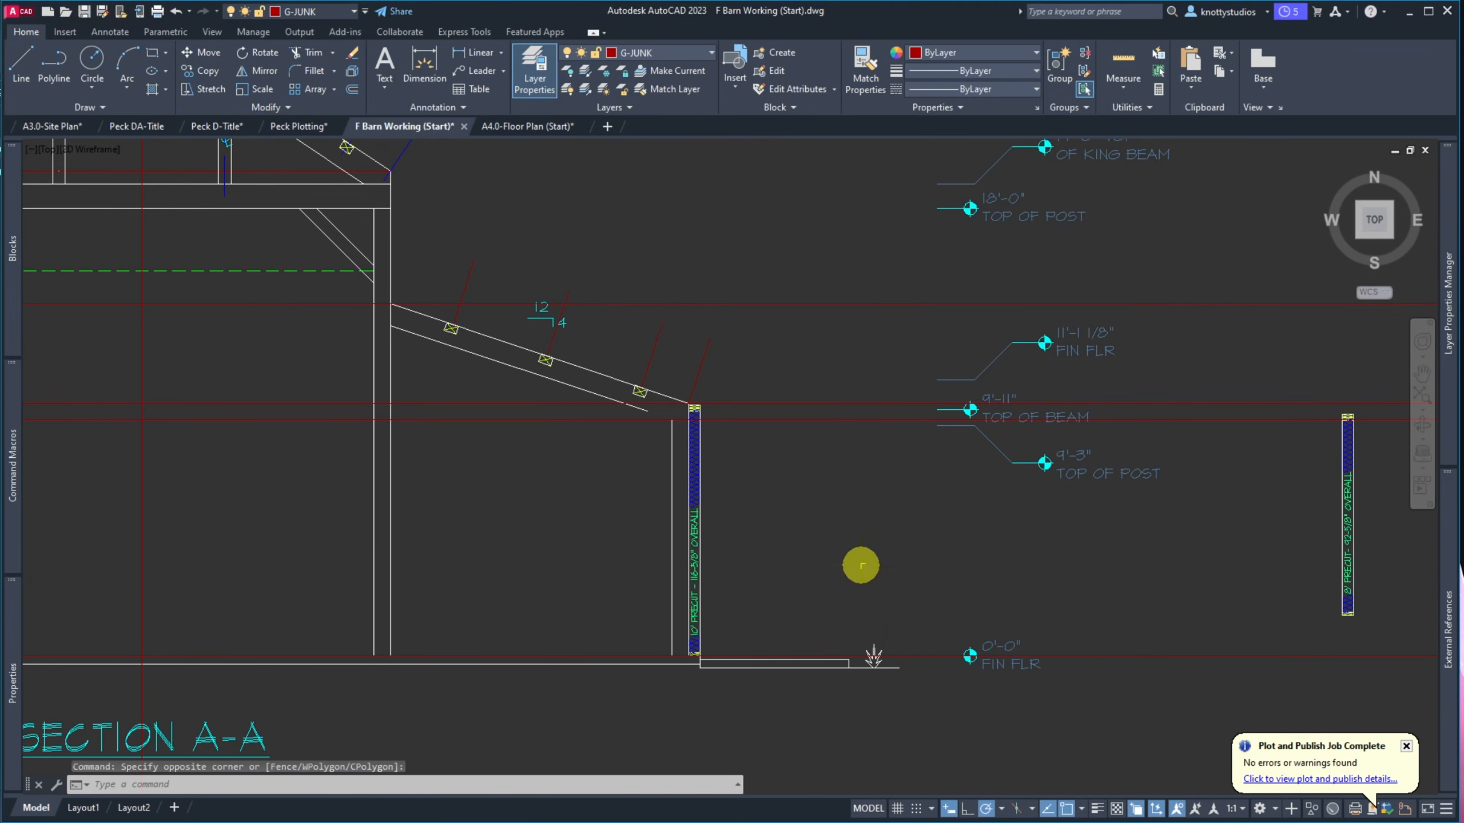
pyautogui.write('o')
pyautogui.press('Return')
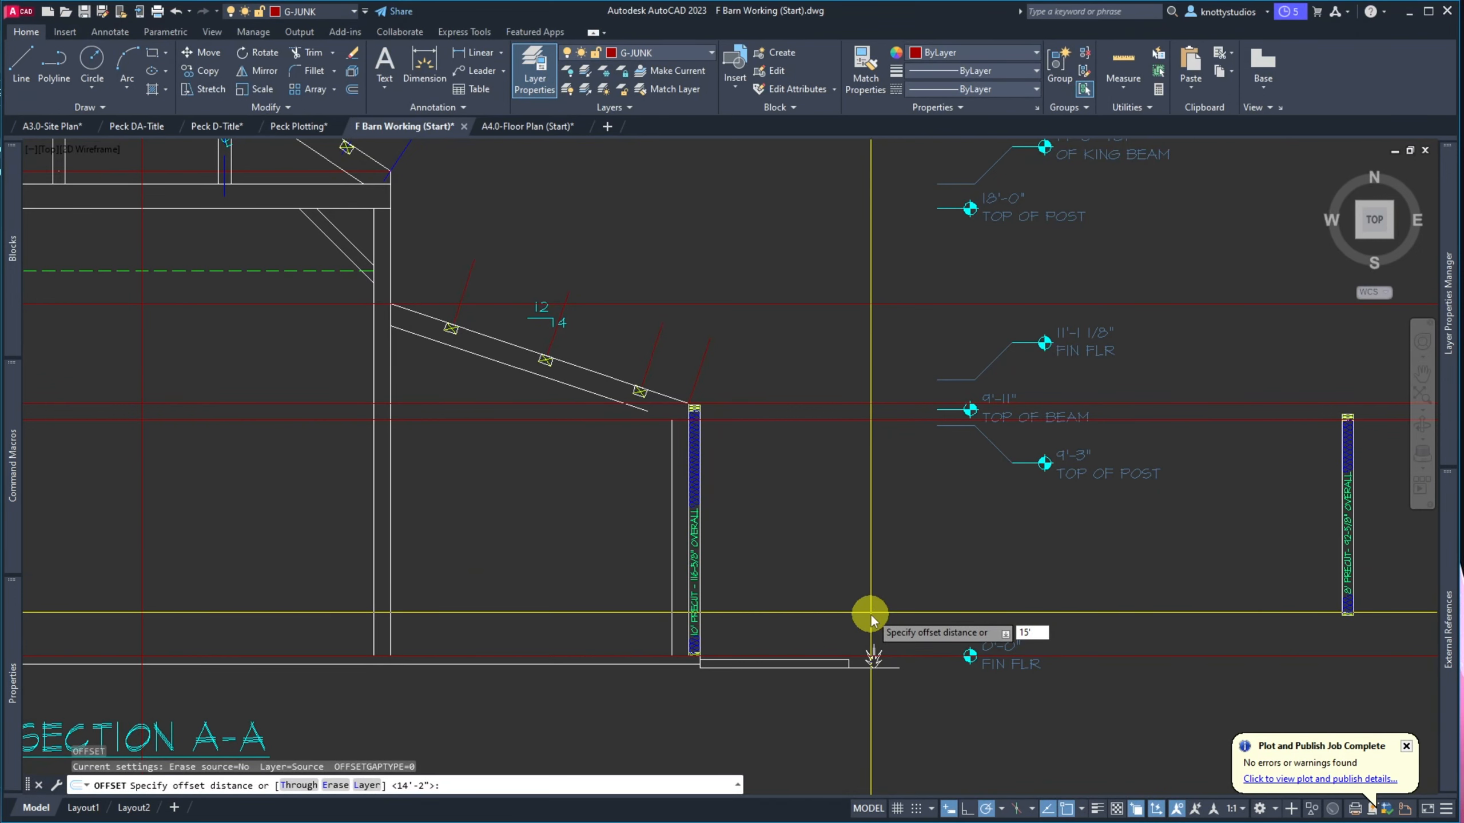
pyautogui.write("15'6")
pyautogui.press('Return')
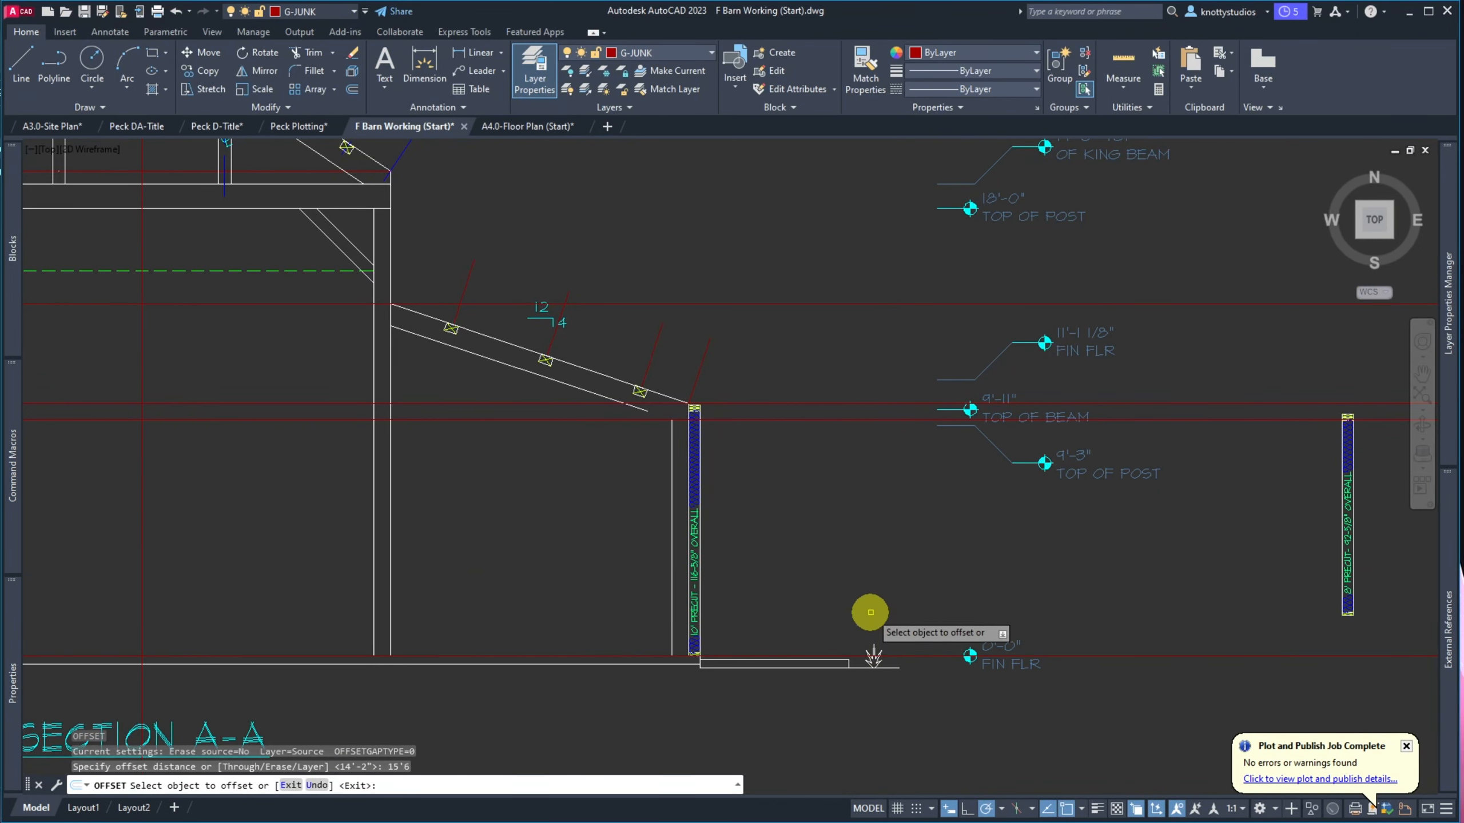
pyautogui.click(945, 646)
pyautogui.press('Return')
pyautogui.click(938, 620)
pyautogui.press('Return')
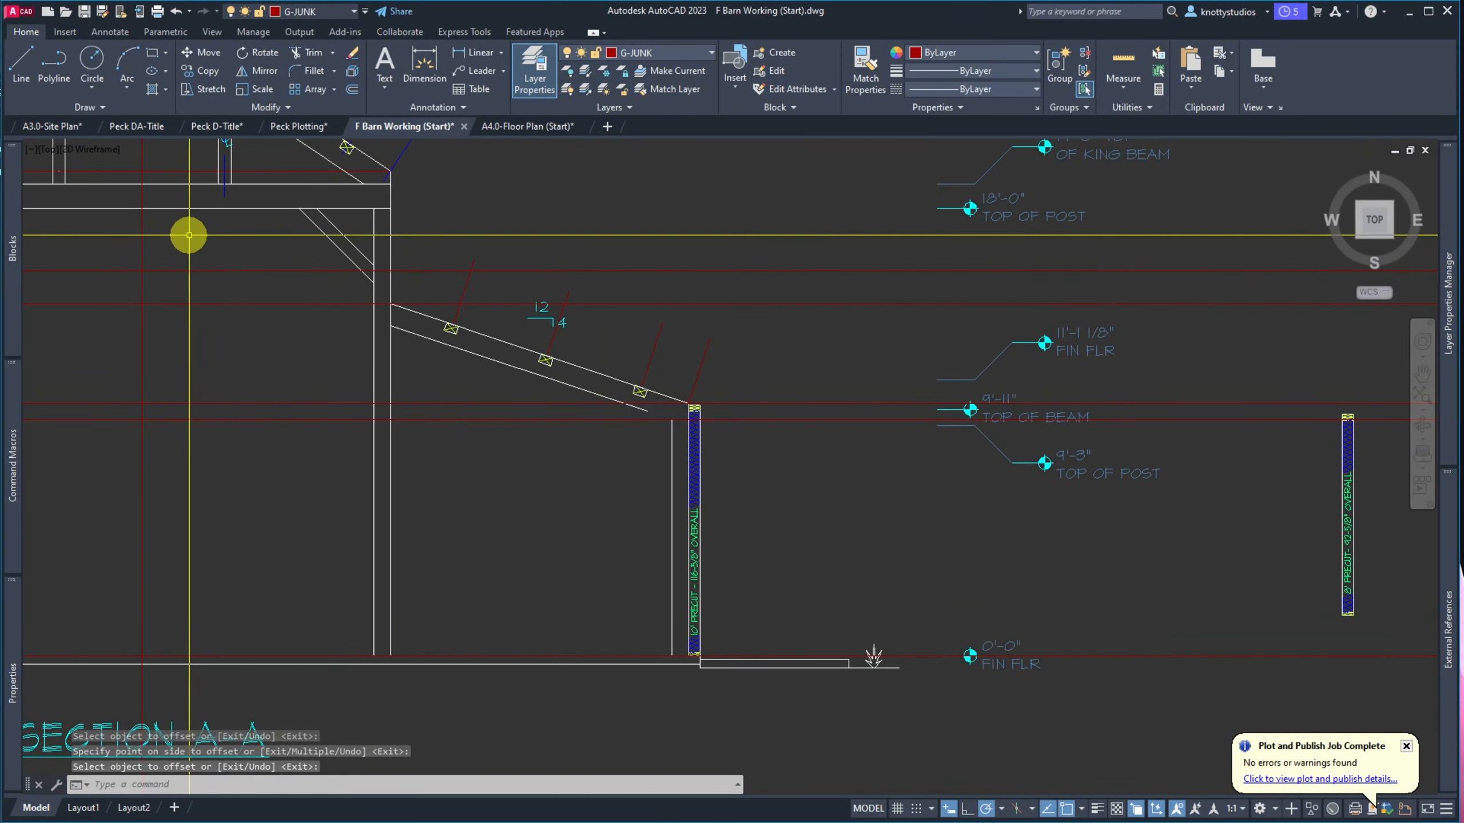
# Move the king beam, both jack posts and the right knee brace down so the beam's underside sits on the 15'-6" line
pyautogui.scroll(-8, 181, 236)
pyautogui.scroll(8, 166, 232)
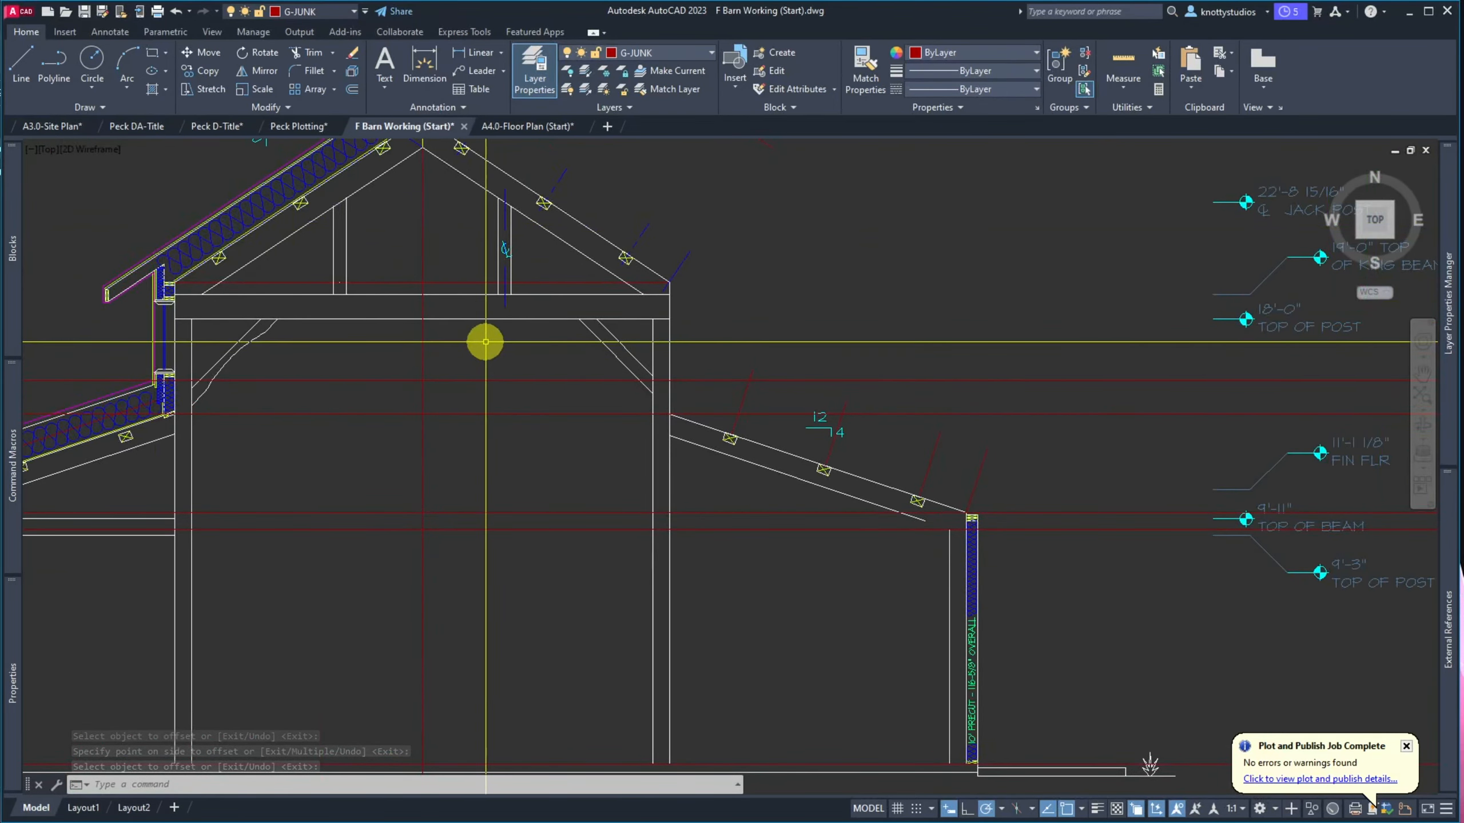
pyautogui.write('m')
pyautogui.press('Return')
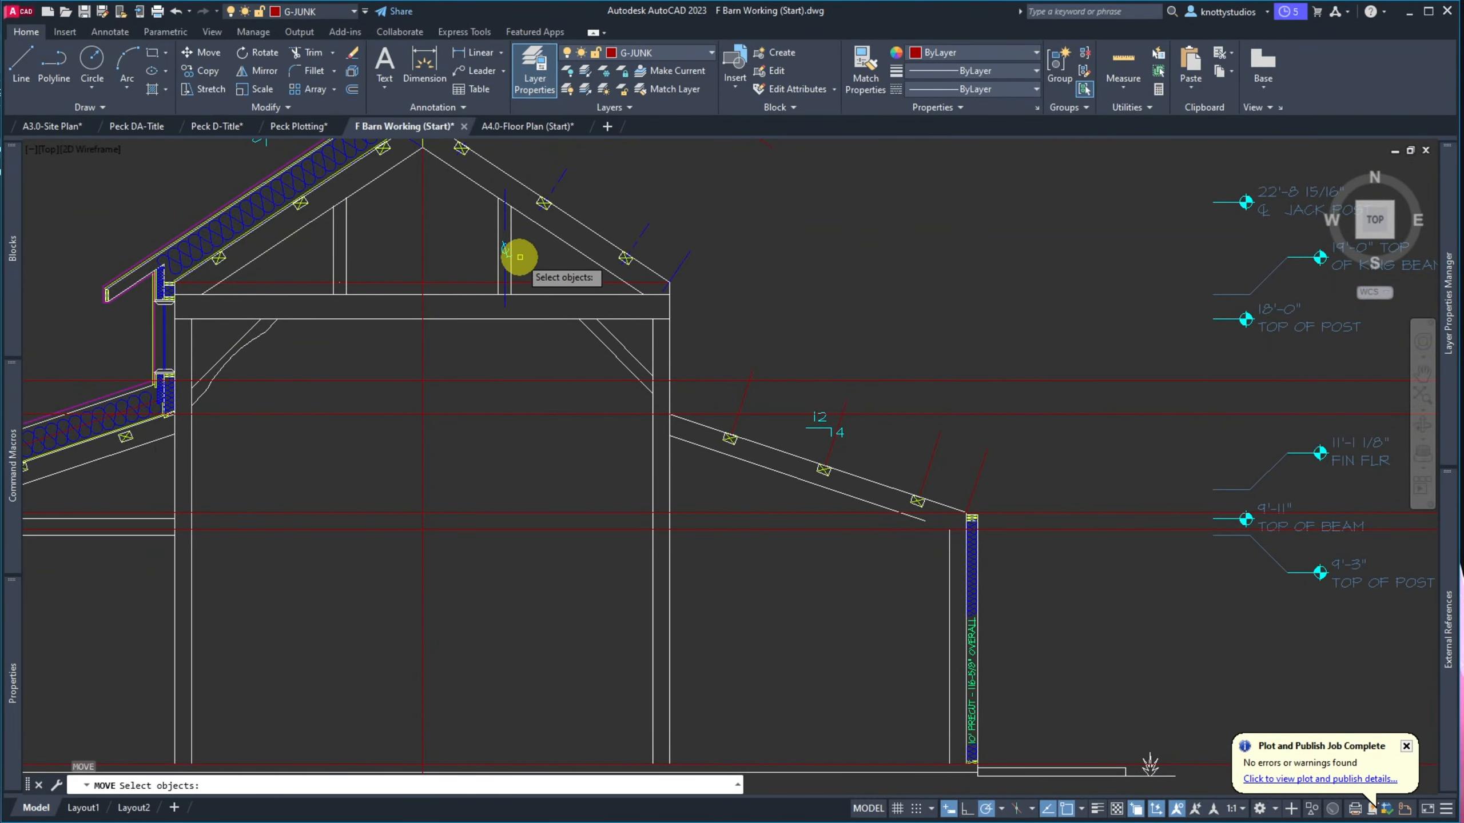
pyautogui.moveTo(520, 257); pyautogui.dragTo(484, 243)
pyautogui.moveTo(360, 245); pyautogui.dragTo(317, 238)
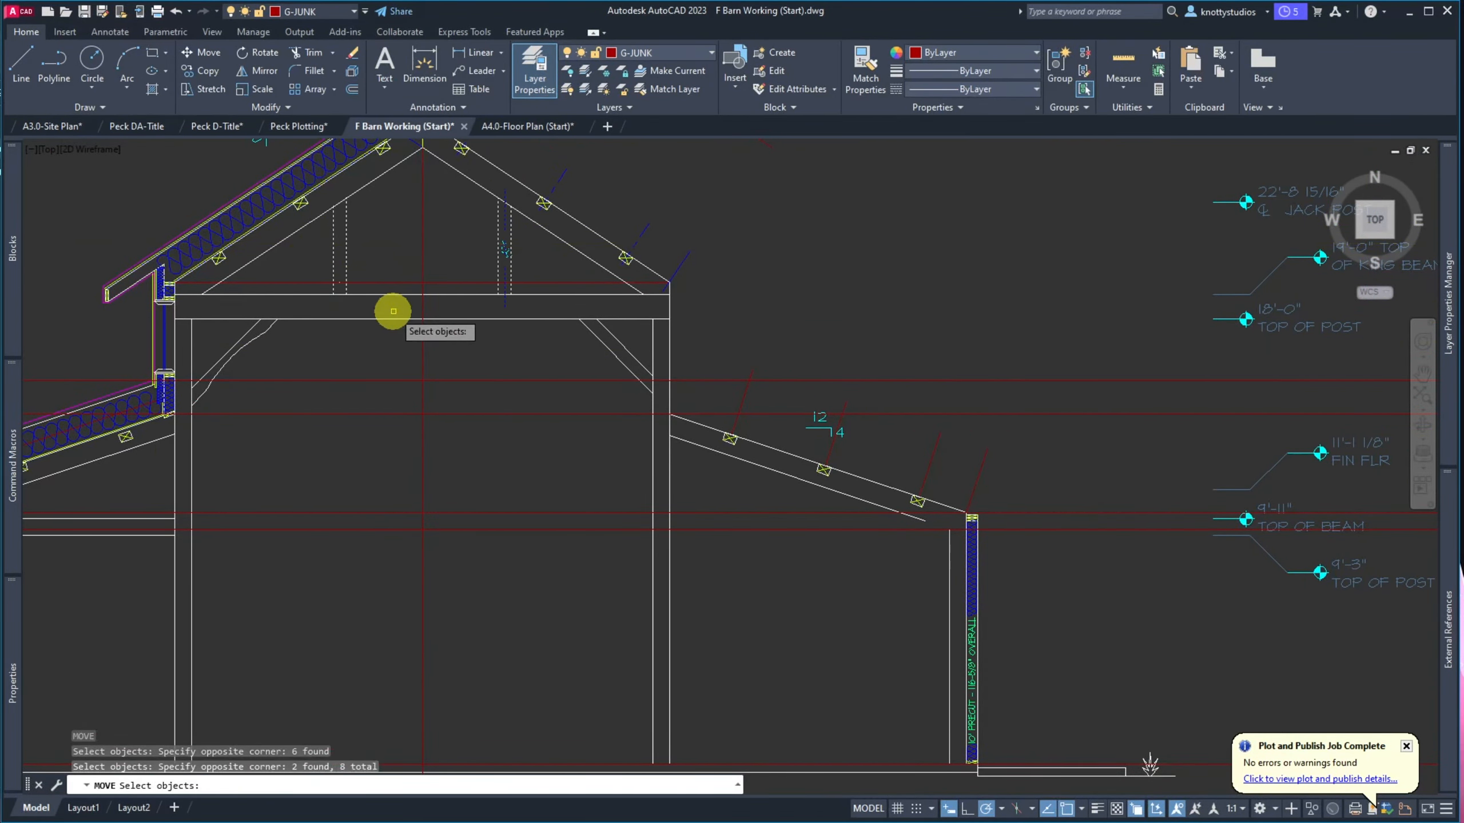
pyautogui.moveTo(385, 291); pyautogui.dragTo(378, 329)
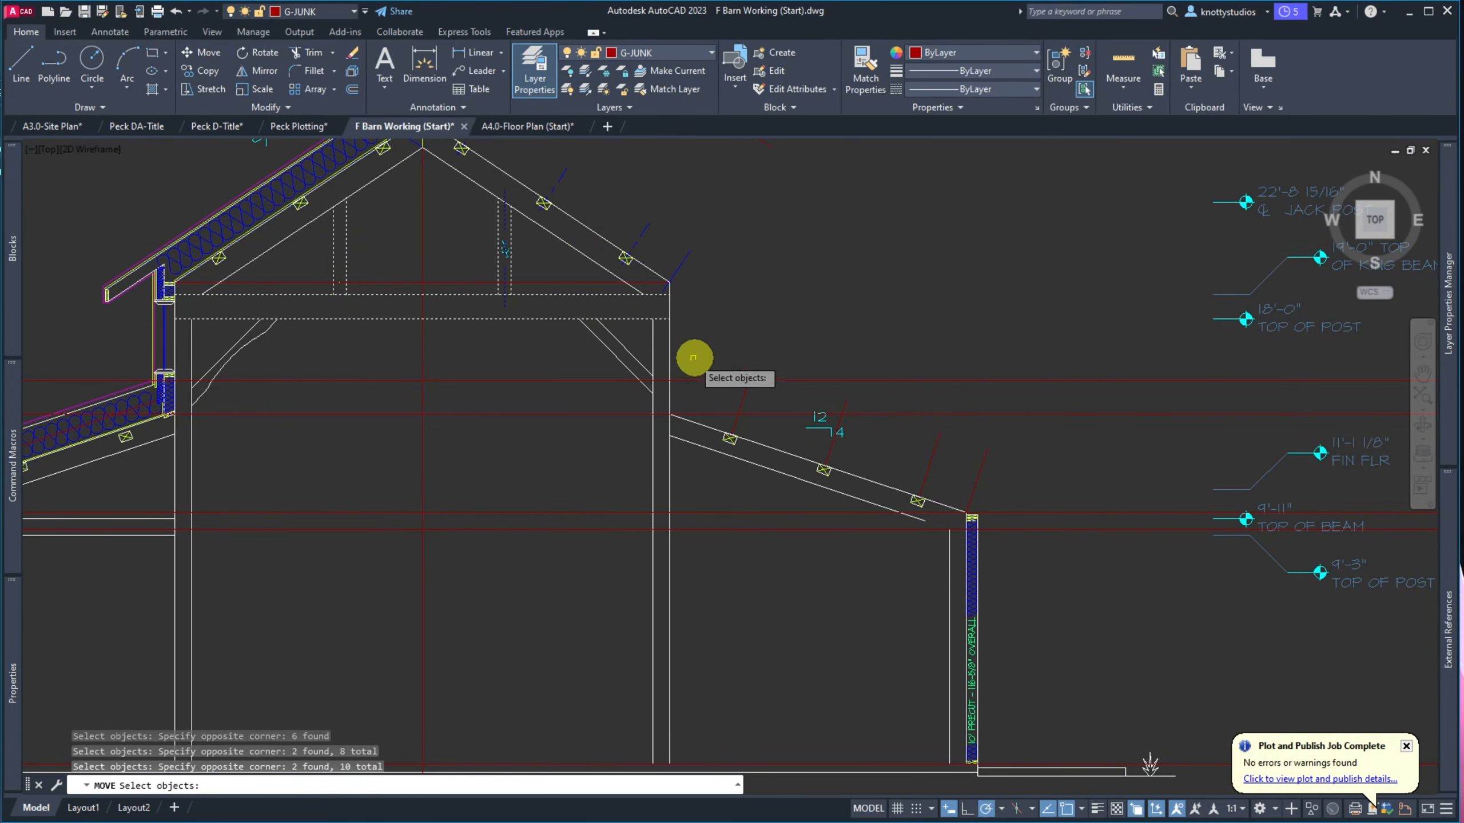
pyautogui.moveTo(614, 343); pyautogui.dragTo(597, 367)
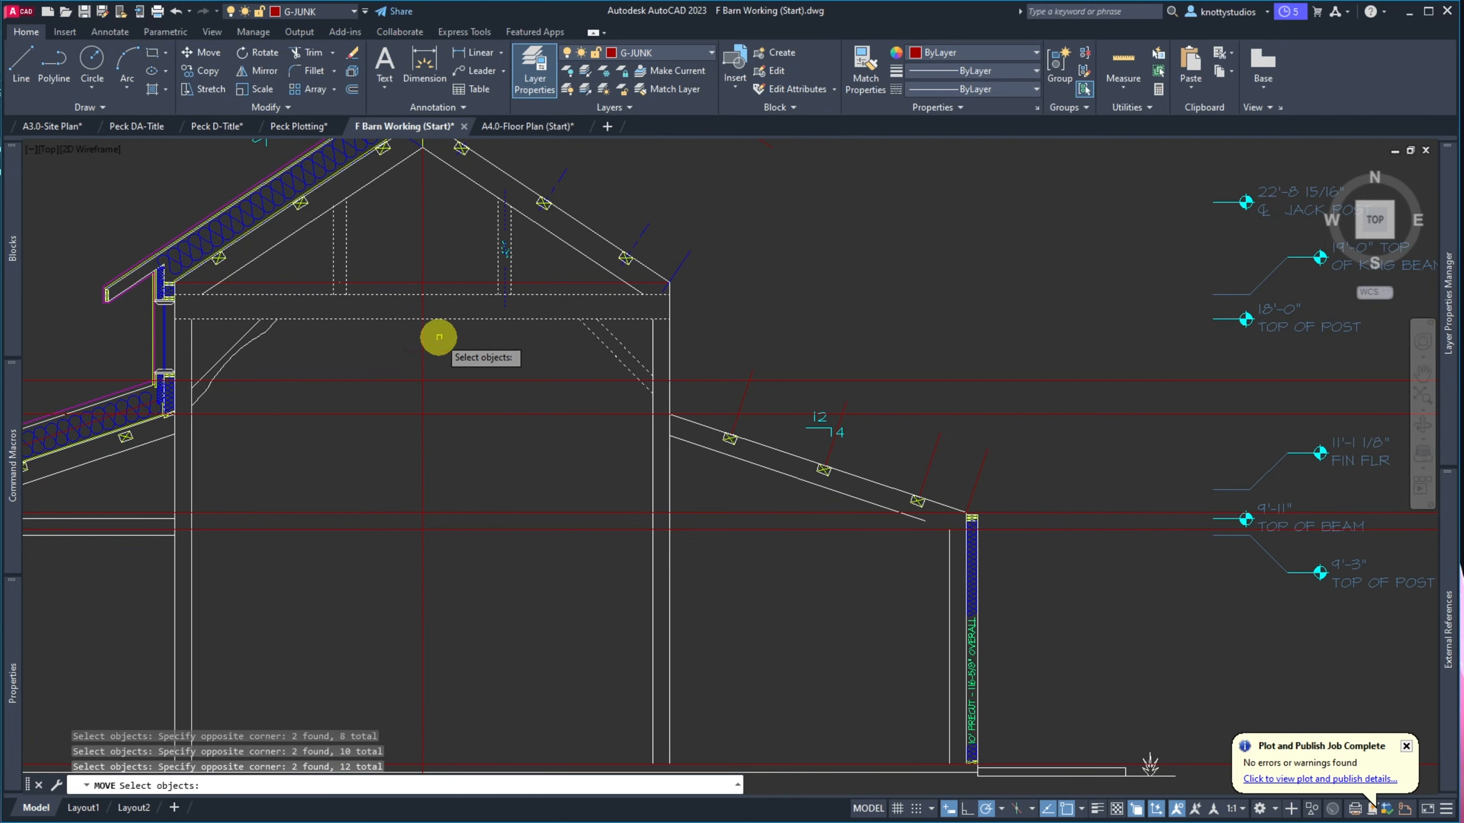
pyautogui.press('Return')
pyautogui.click(424, 318)
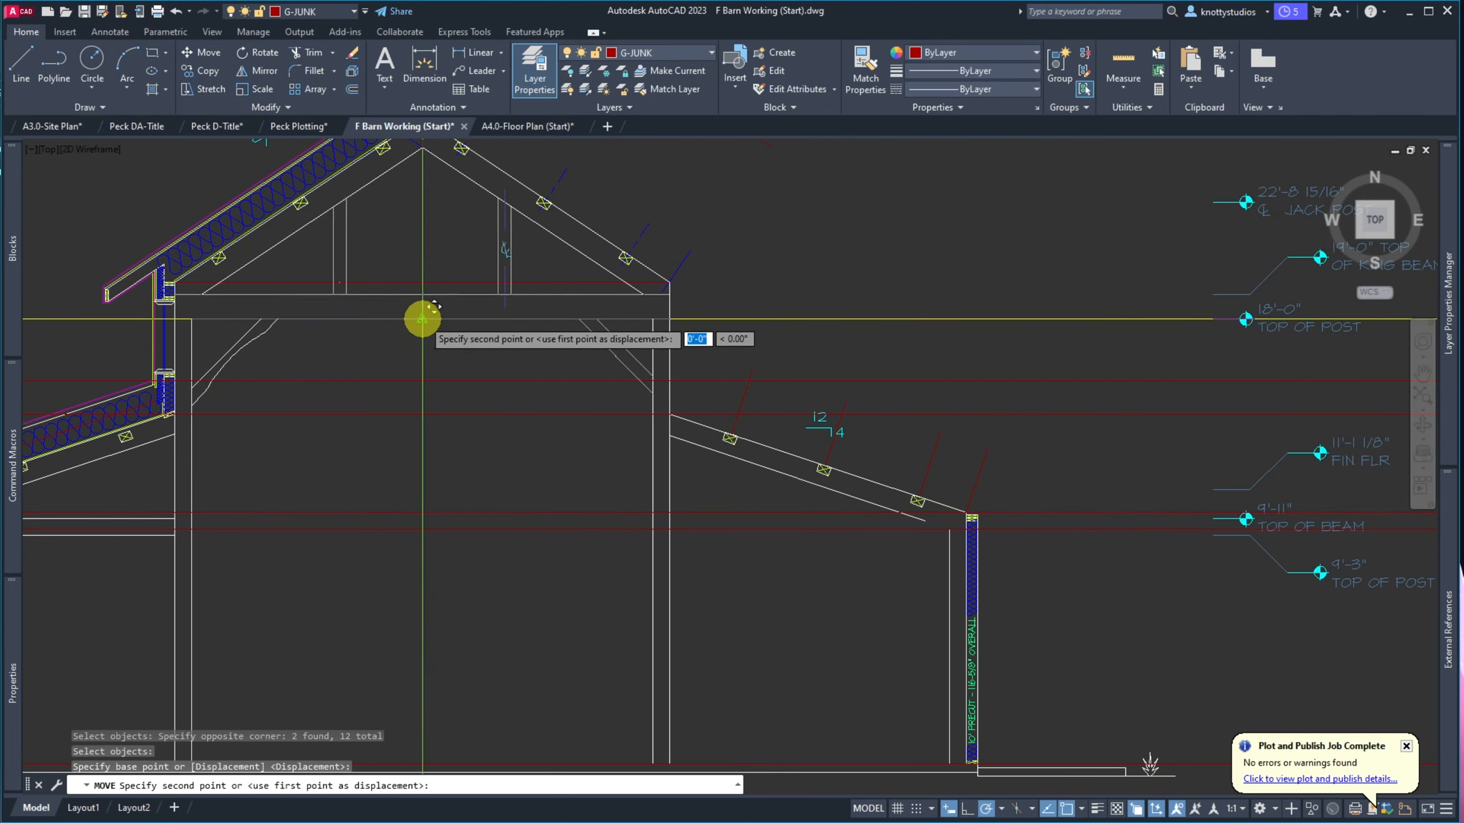
pyautogui.click(425, 381)
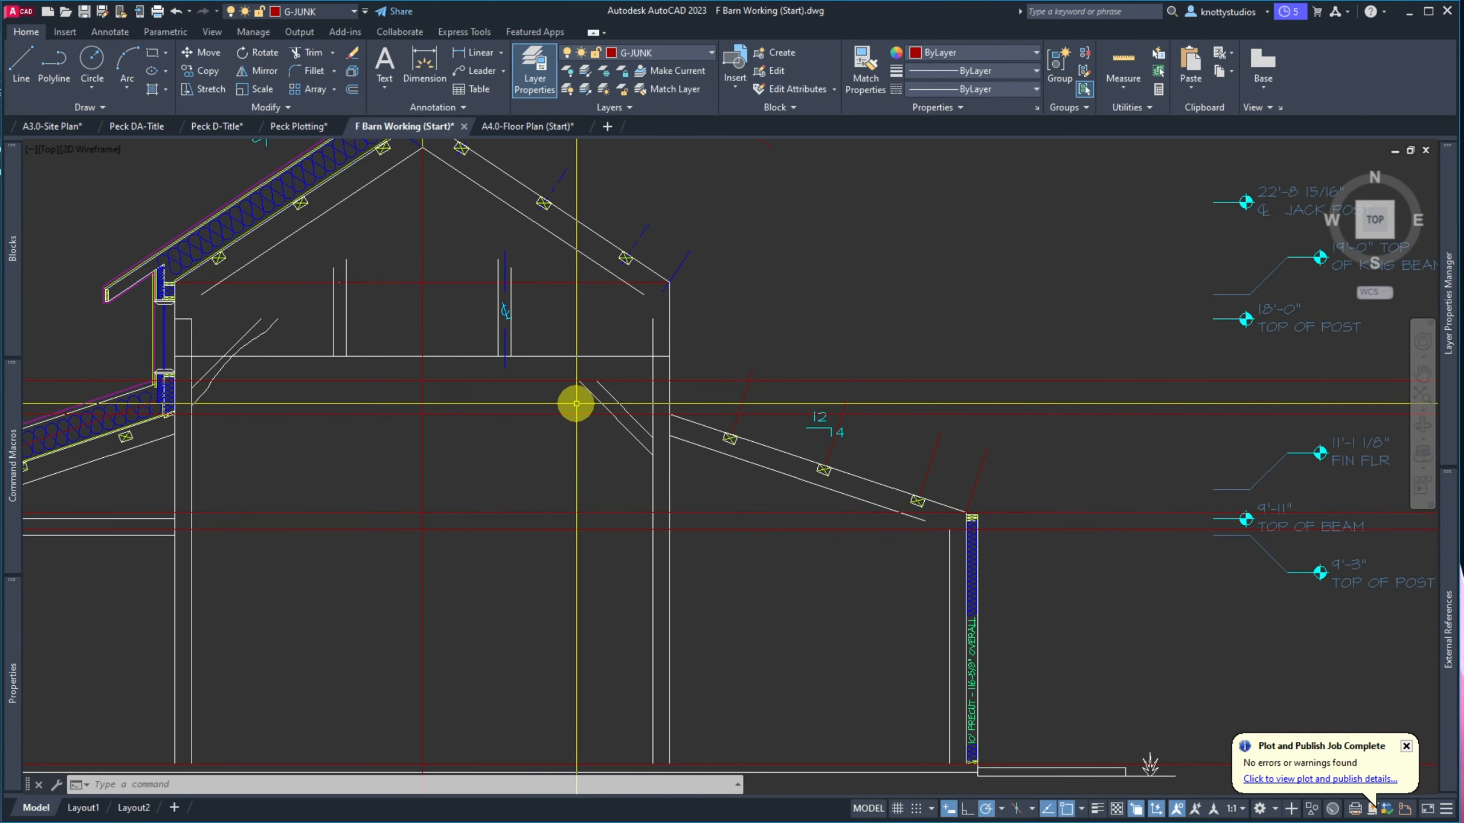
# Erase the 15'-6" construction line along the king beam's underside
pyautogui.scroll(3, 673, 442)
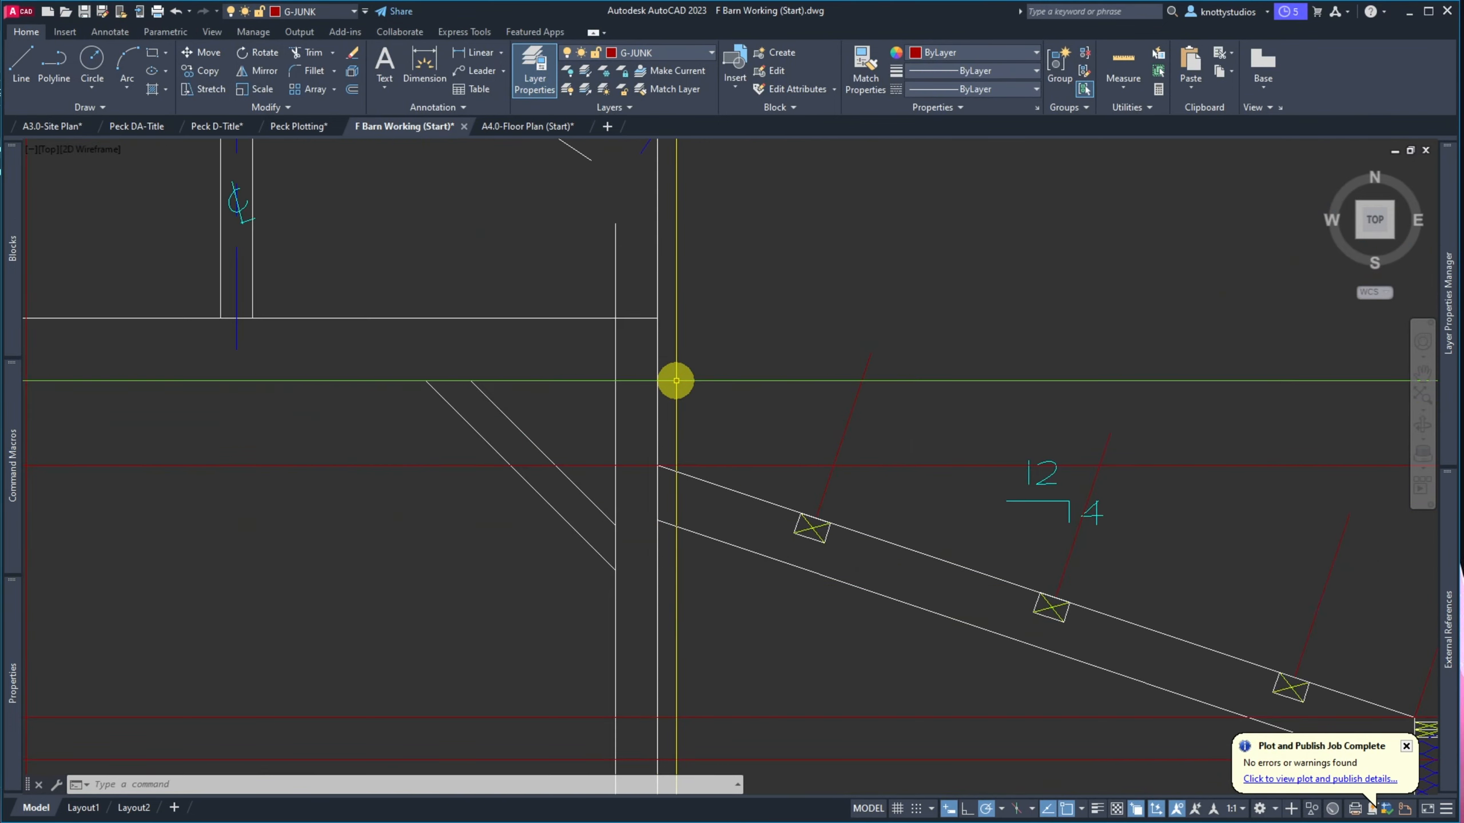
pyautogui.write('e')
pyautogui.press('Return')
pyautogui.click(719, 367)
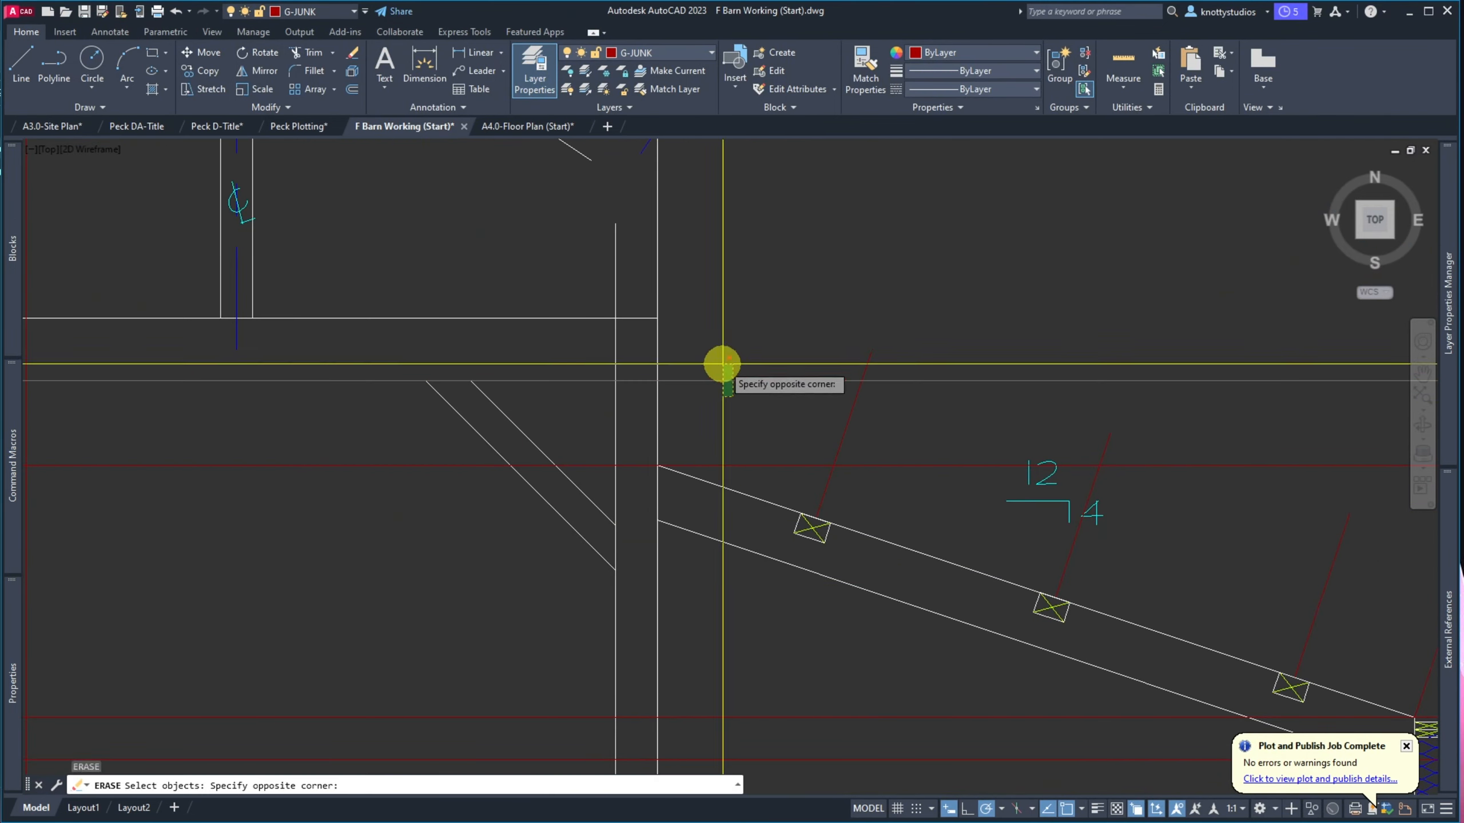
pyautogui.click(717, 414)
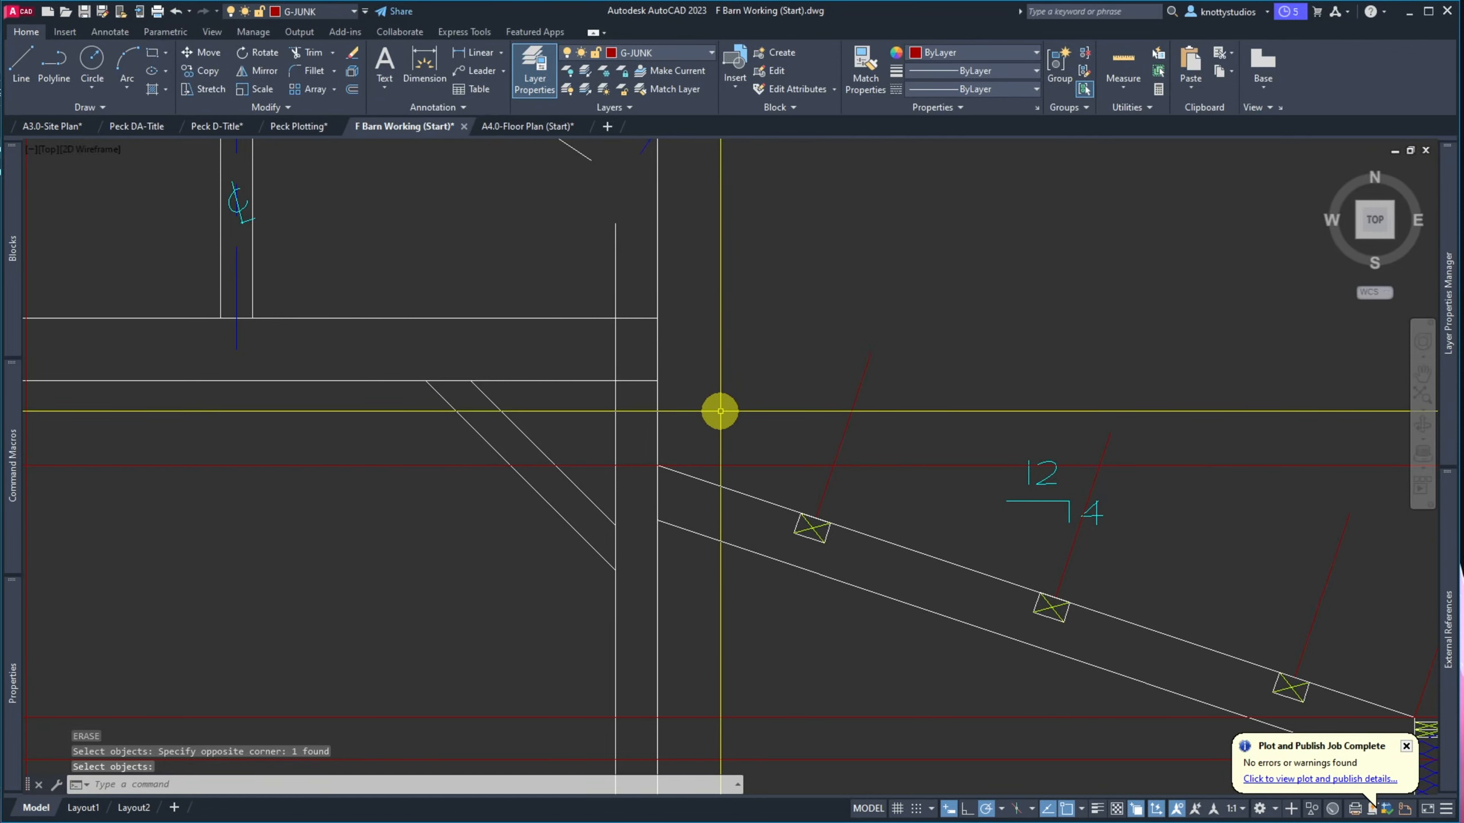
# Restore the erased 15'-6" construction line and trim off its part inside the bent at the right post's outer face
pyautogui.press('Return')
pyautogui.write('u')
pyautogui.press('Return')
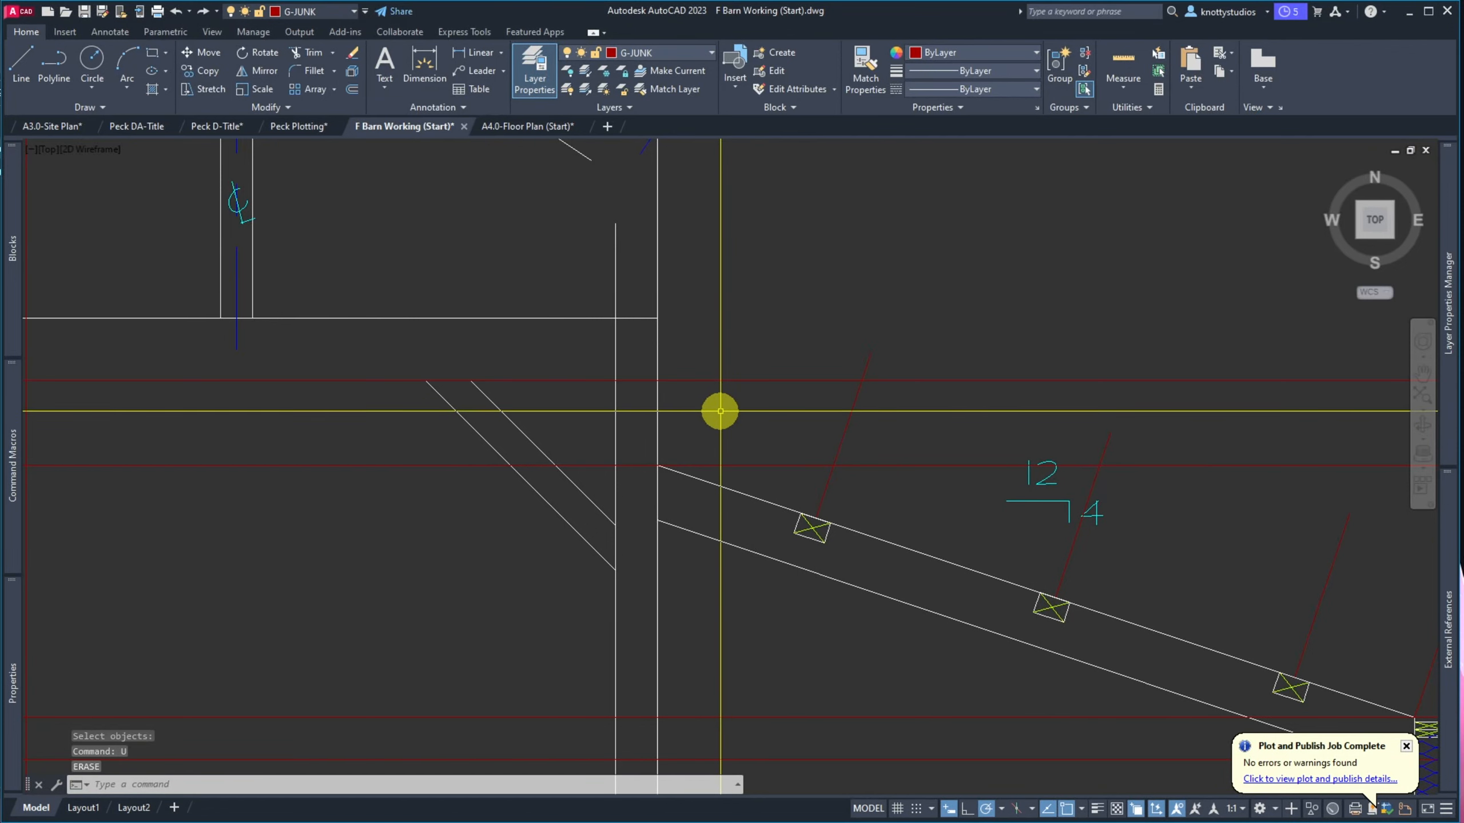
pyautogui.write('tr')
pyautogui.press('Return')
pyautogui.click(720, 409)
pyautogui.click(641, 396)
pyautogui.press('Return')
pyautogui.click(647, 345)
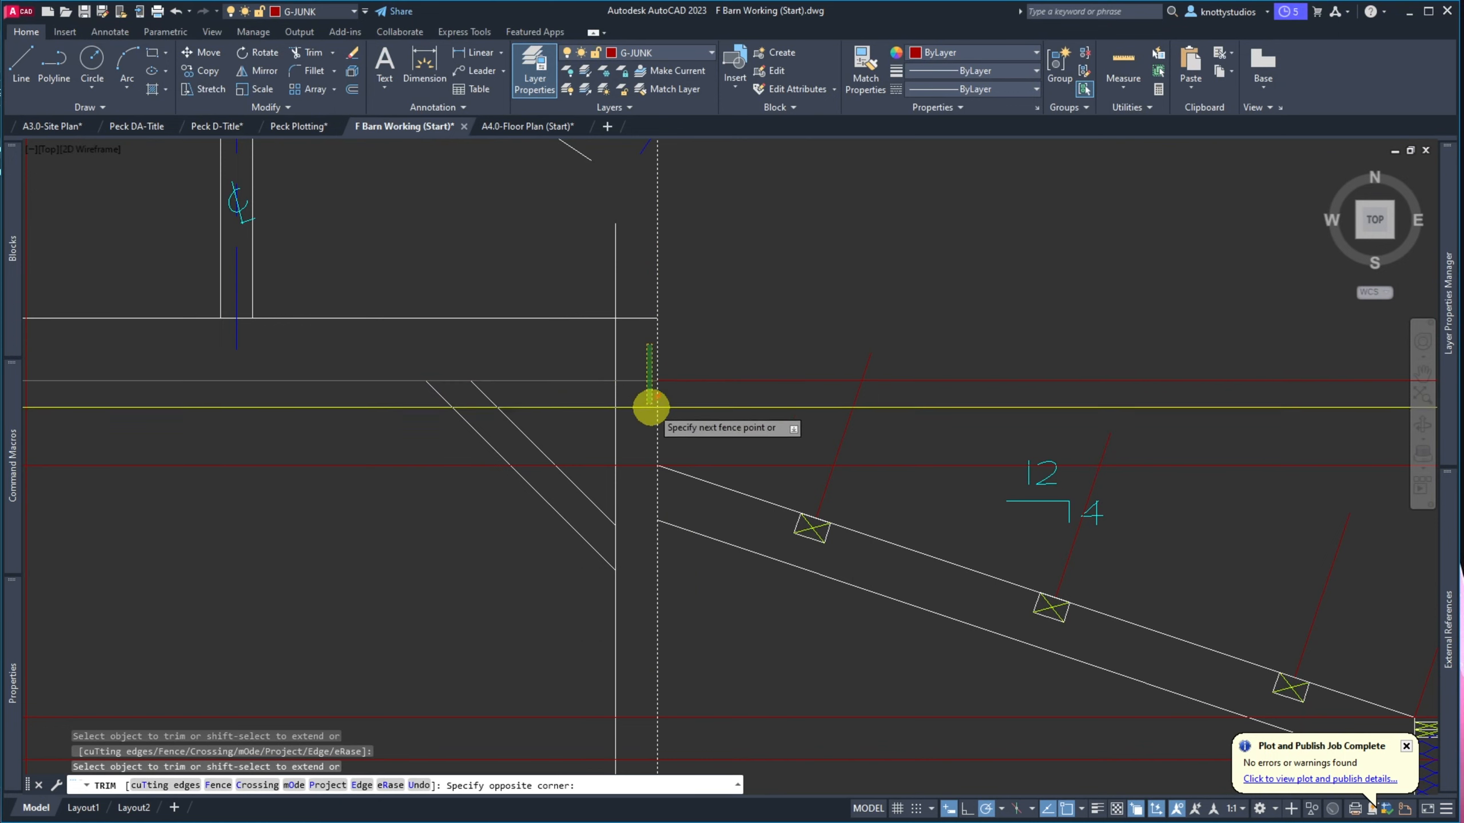
pyautogui.click(650, 407)
pyautogui.press('Return')
pyautogui.scroll(-6, 643, 508)
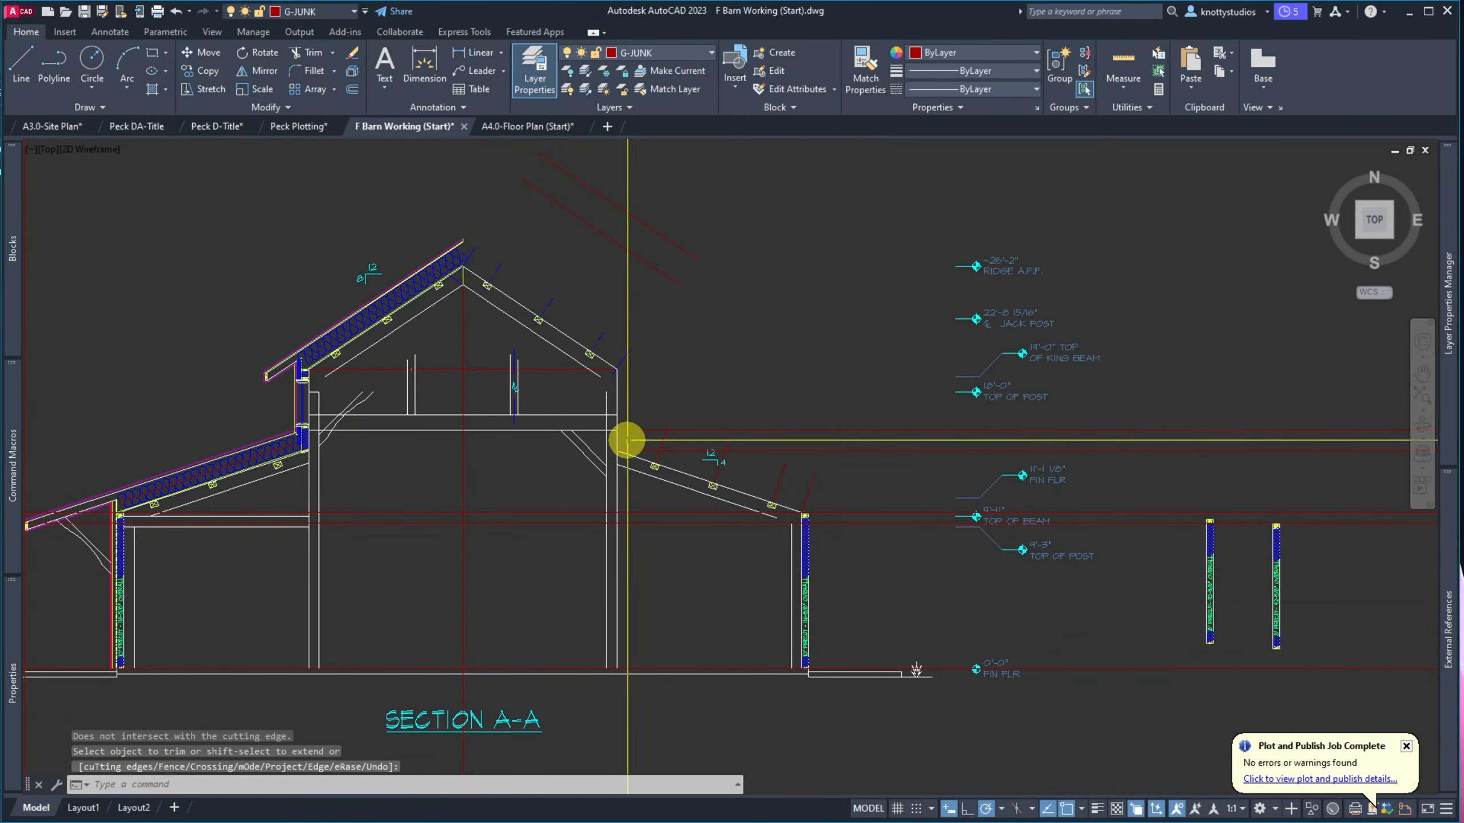
# Trim both ends of the king beam's top and underside lines back to the inner faces of the main posts
pyautogui.scroll(3, 645, 371)
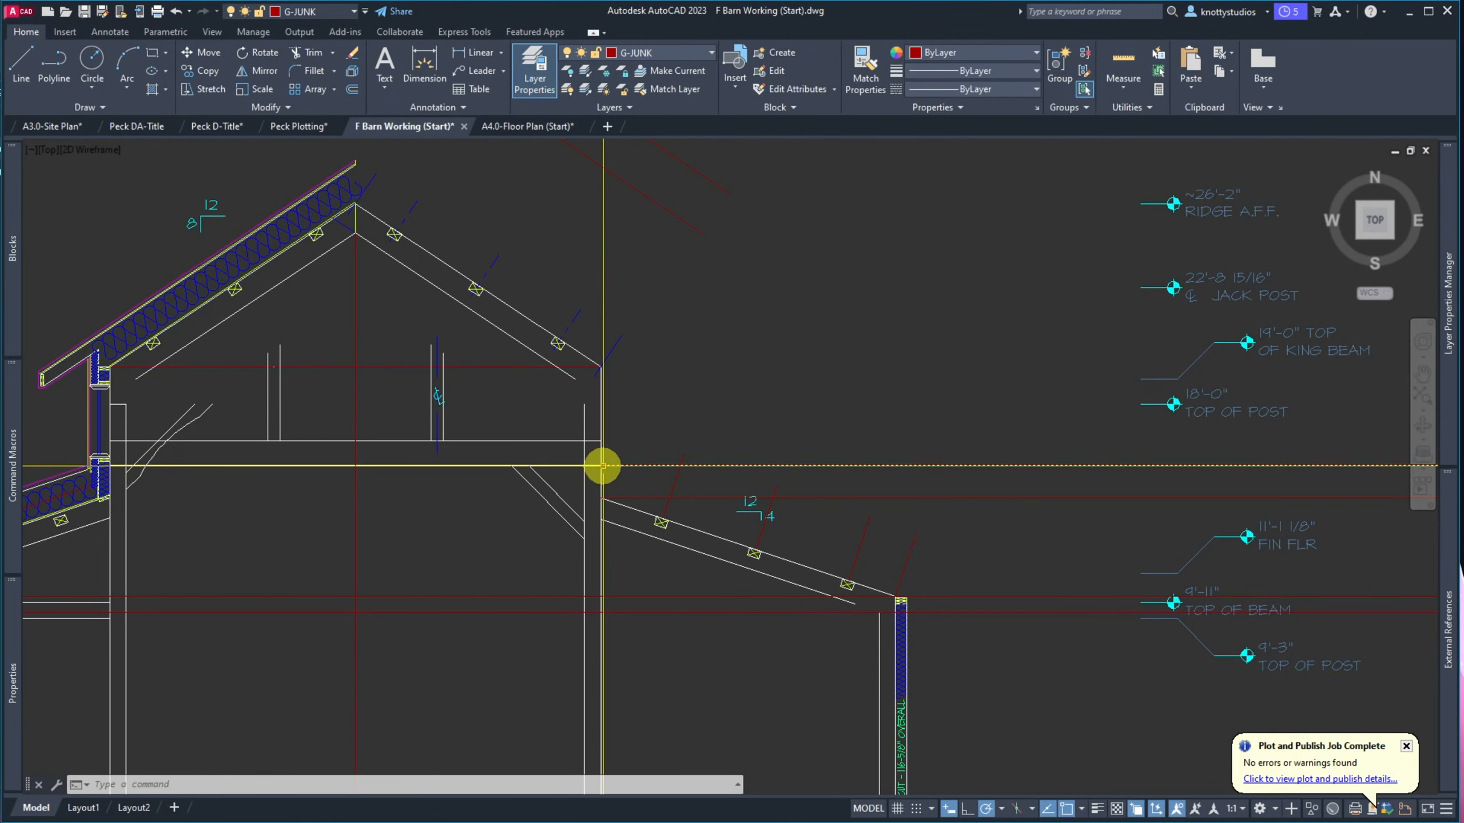
pyautogui.write('tr')
pyautogui.press('space')
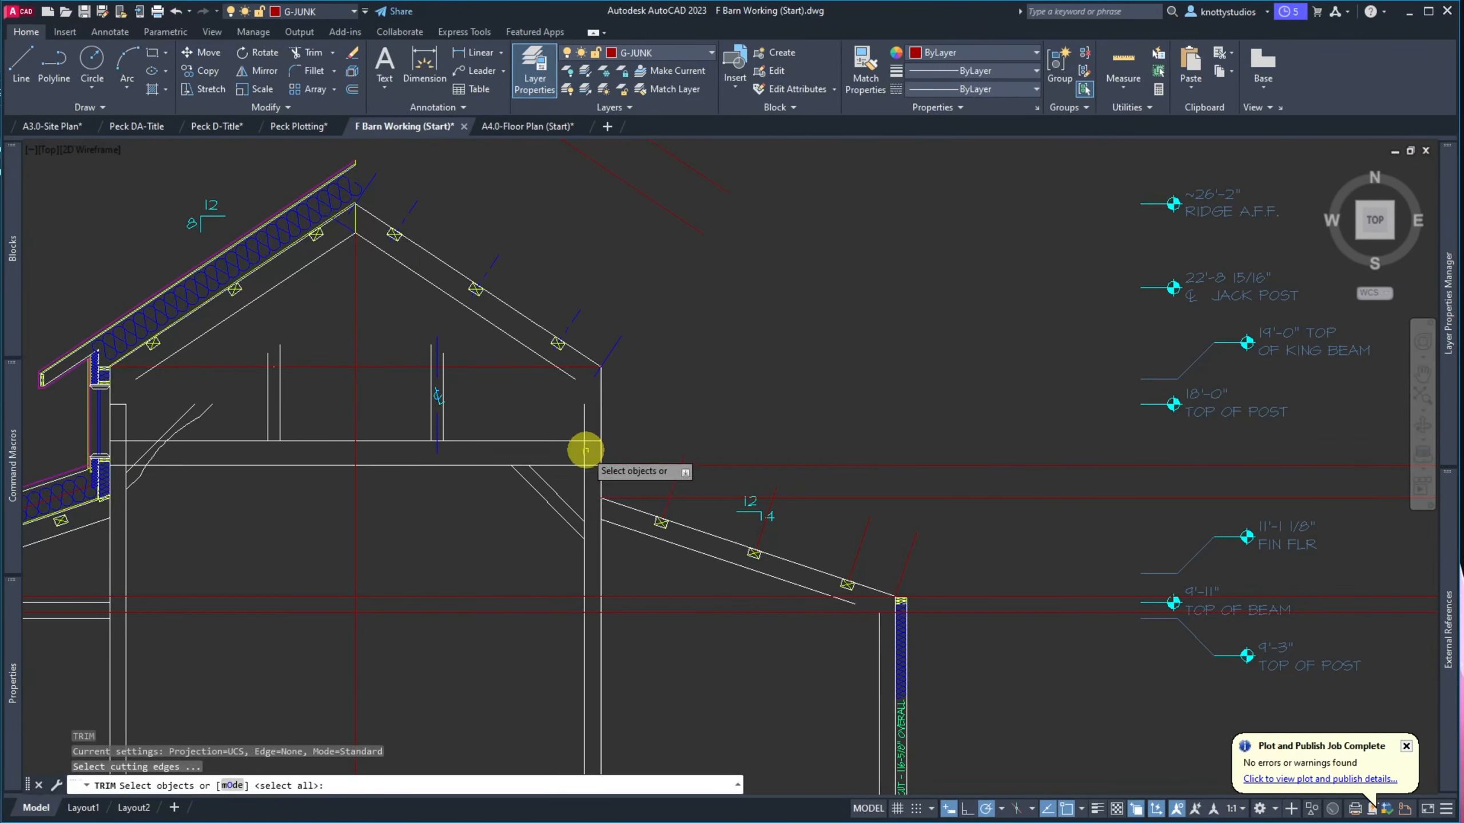
pyautogui.moveTo(589, 457); pyautogui.dragTo(451, 448)
pyautogui.moveTo(14, 470)
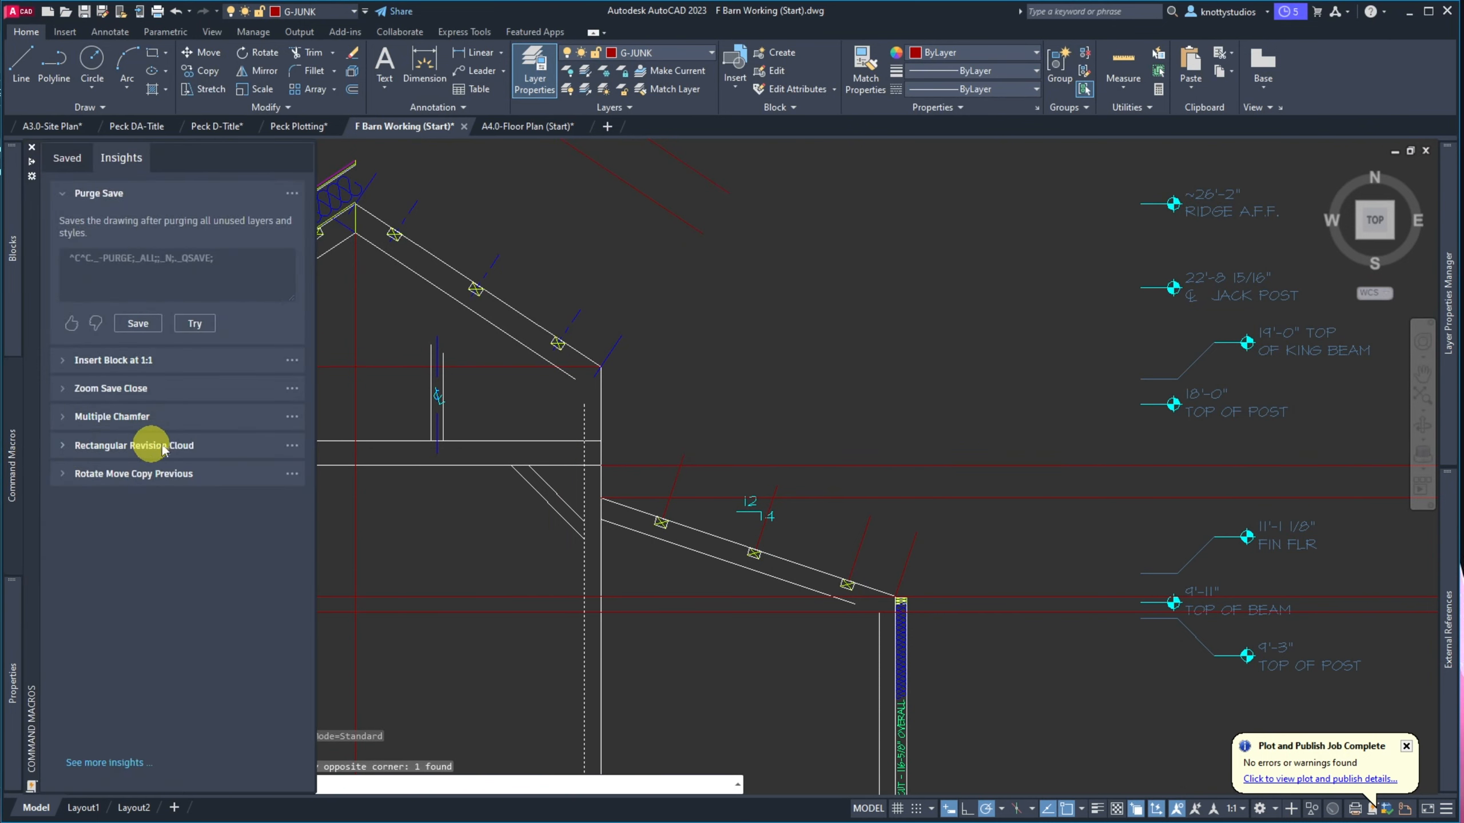
pyautogui.click(137, 448)
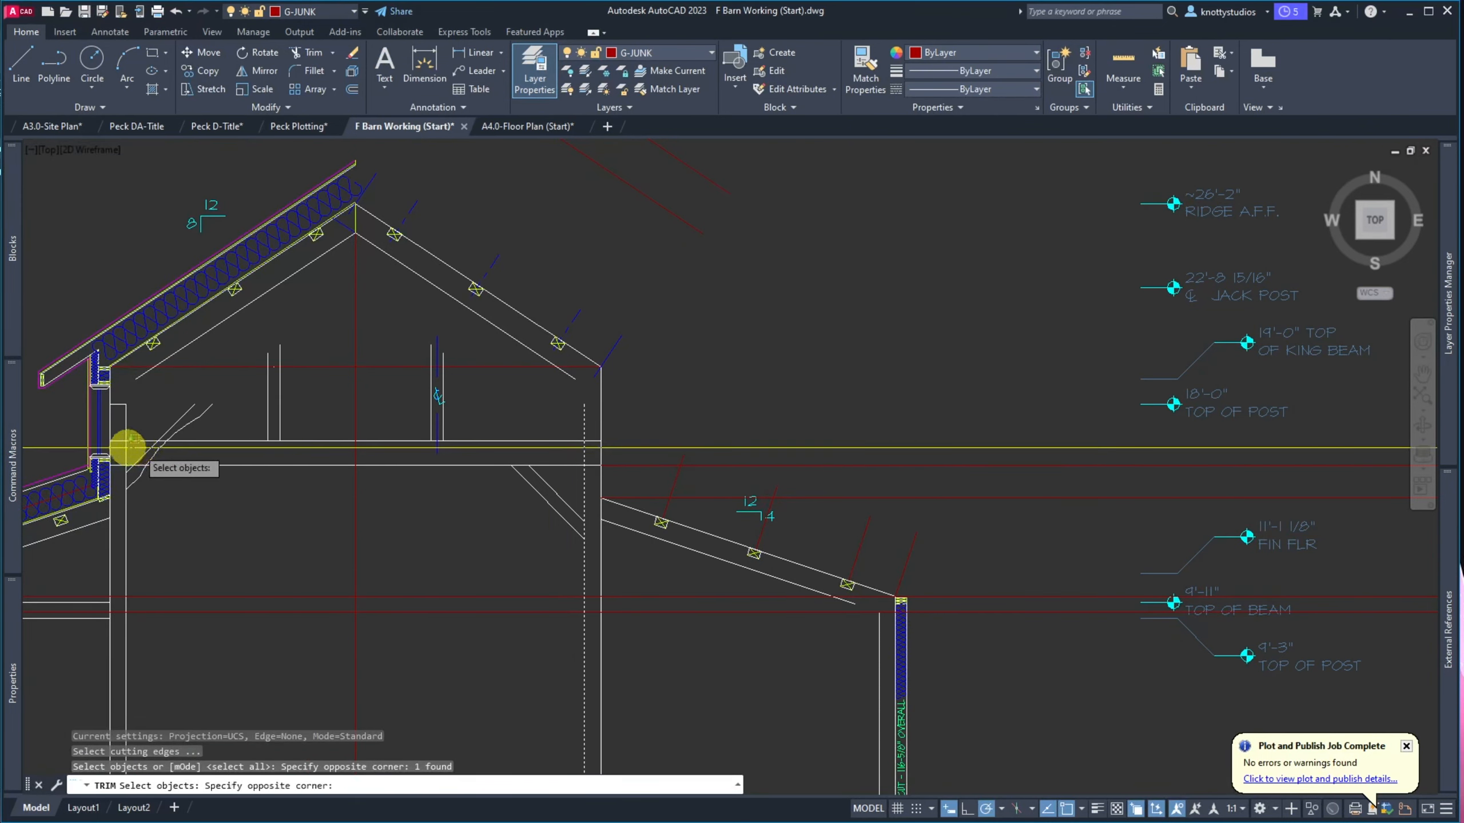
pyautogui.click(123, 447)
pyautogui.press('space')
pyautogui.click(115, 426)
pyautogui.click(114, 474)
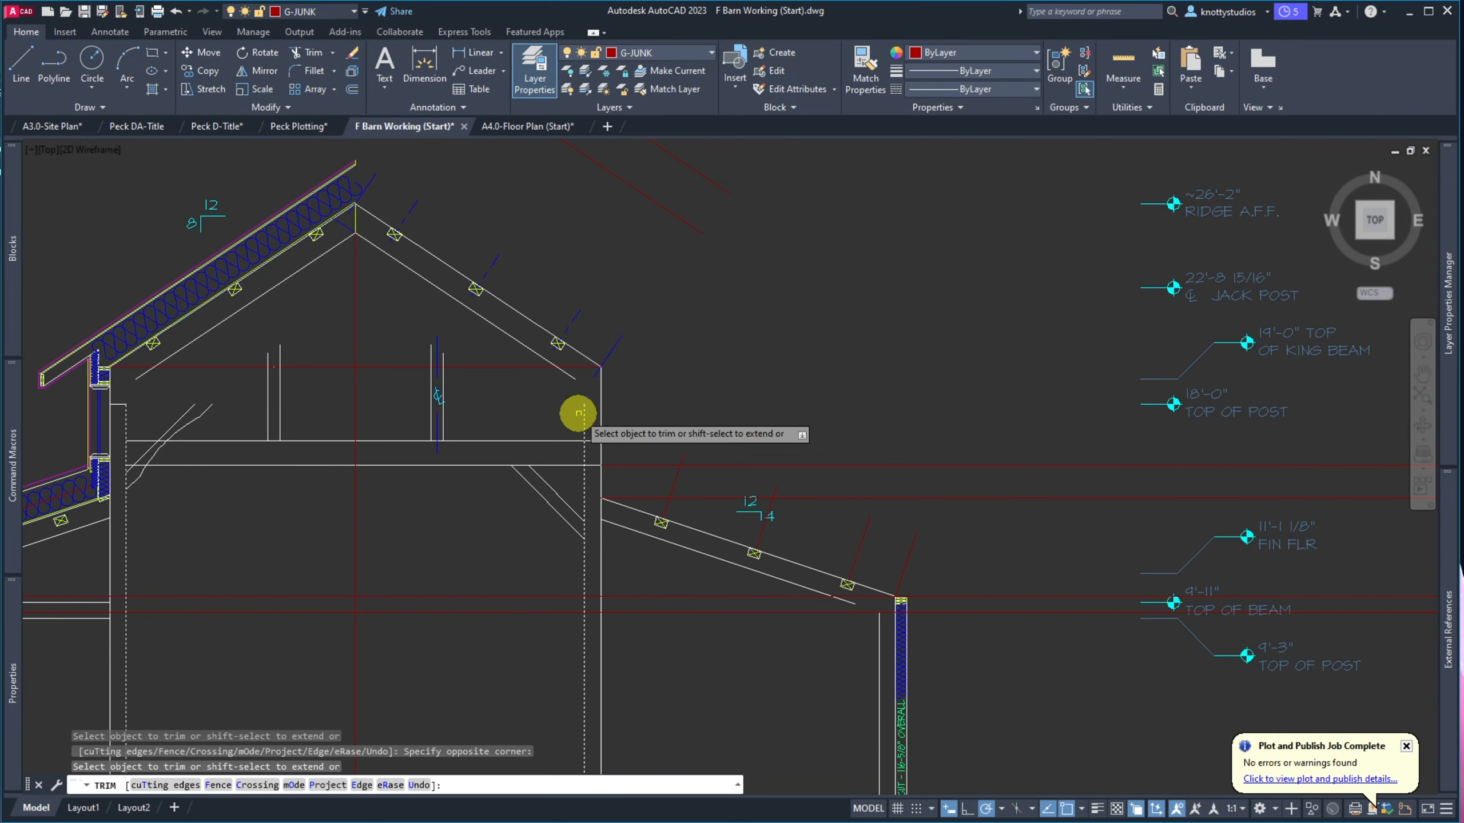
pyautogui.click(596, 422)
pyautogui.click(592, 473)
pyautogui.press('space')
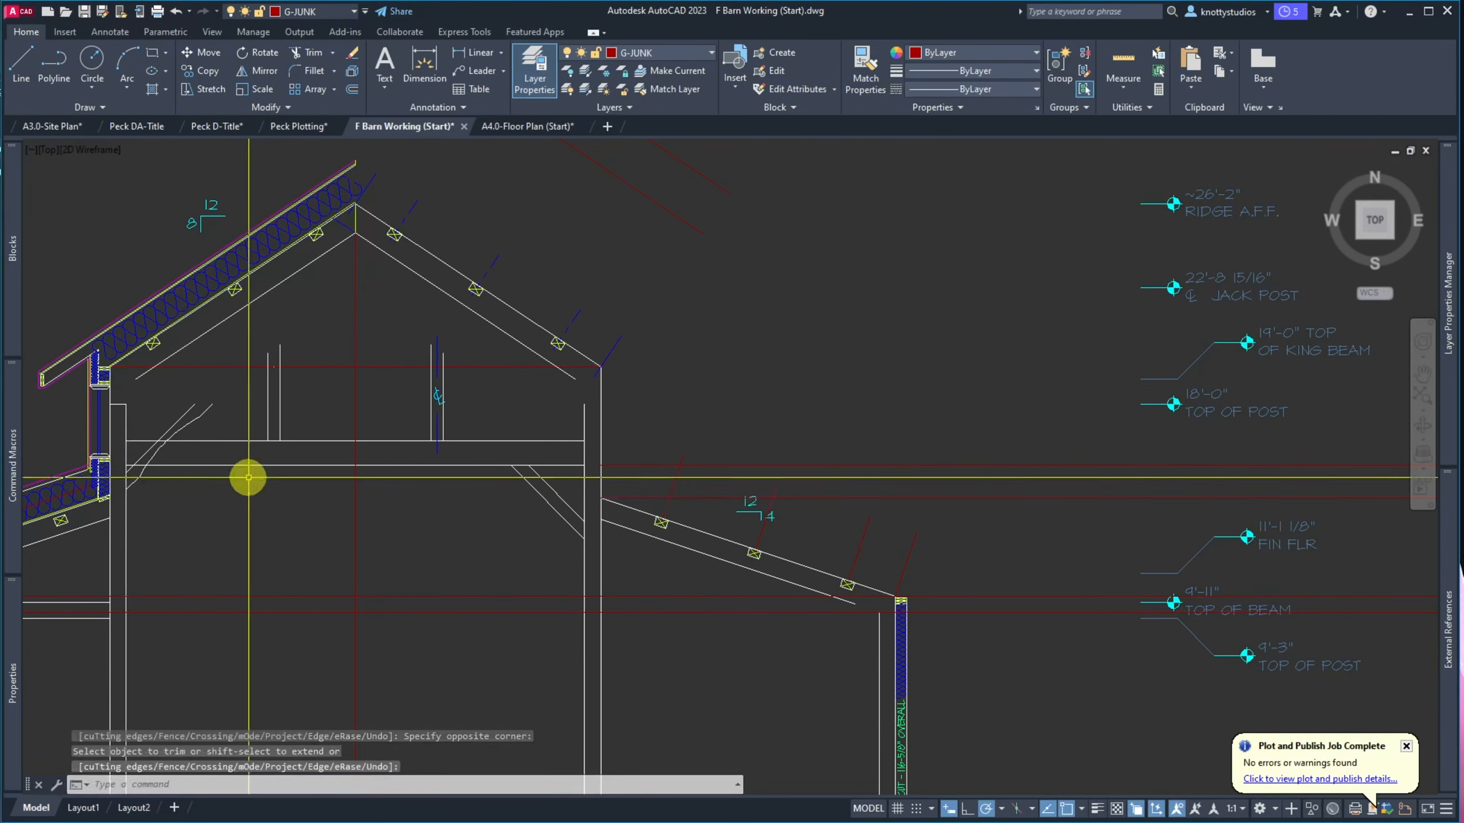
# Erase the old curved knee brace lines between the left main post and the king beam
pyautogui.write('e')
pyautogui.press('space')
pyautogui.click(218, 425)
pyautogui.click(163, 434)
pyautogui.click(149, 494)
pyautogui.click(133, 476)
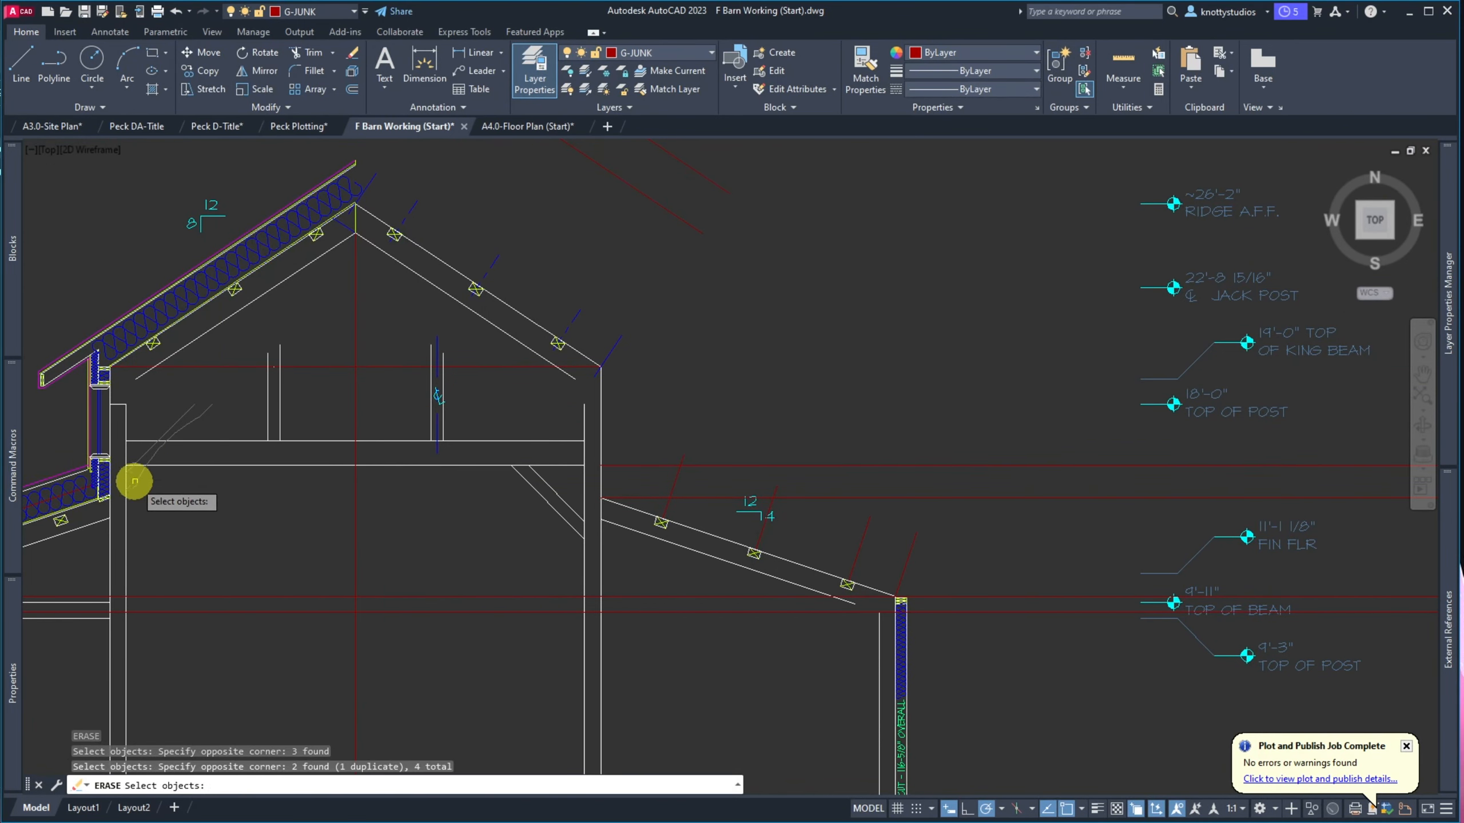
pyautogui.press('space')
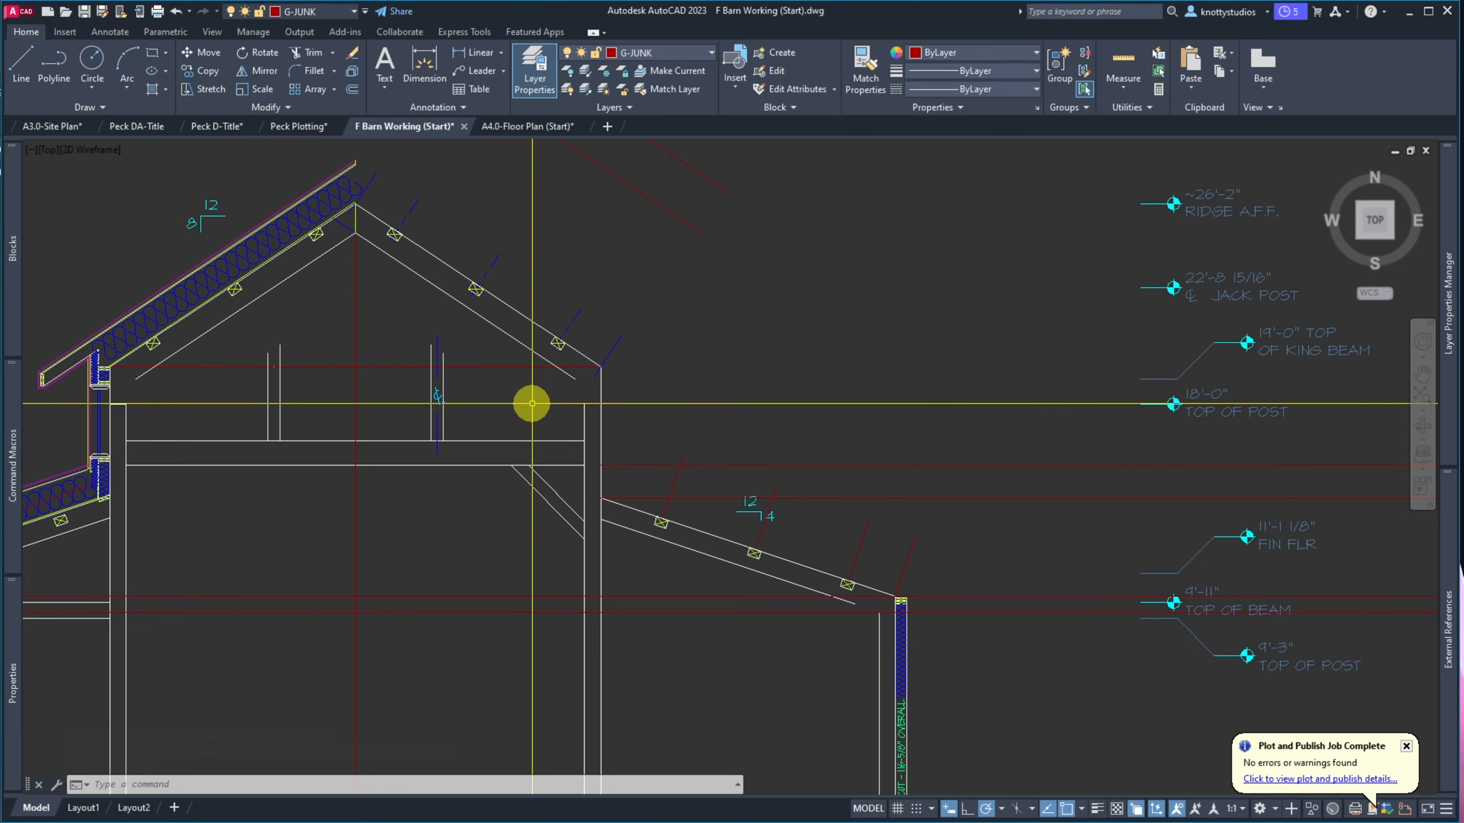
# Measure the height from the finish floor line to the horizontal construction line at the foot of the main rafters
pyautogui.scroll(-5, 531, 403)
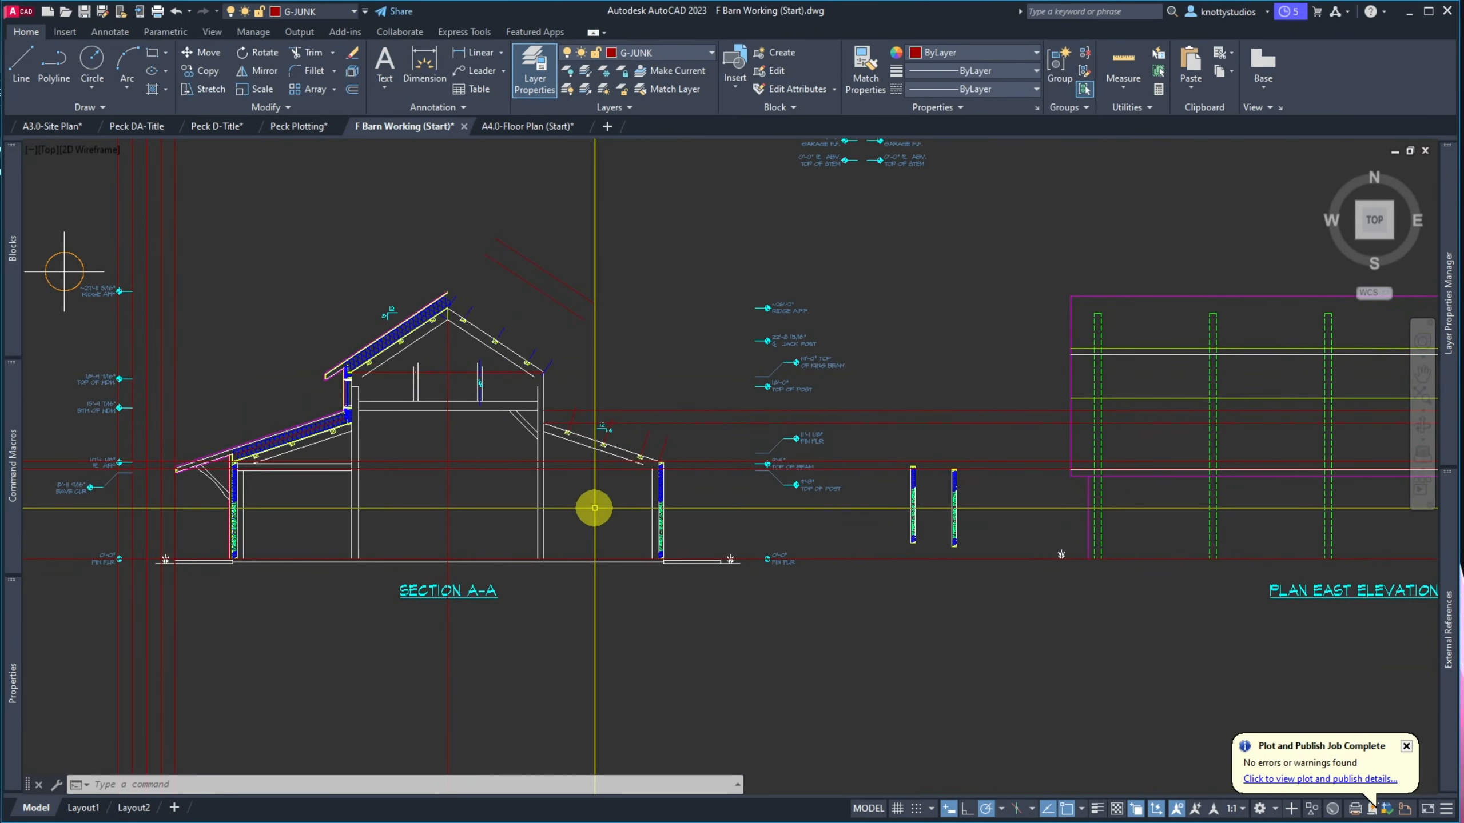
pyautogui.scroll(5, 547, 381)
pyautogui.scroll(-3, 320, 363)
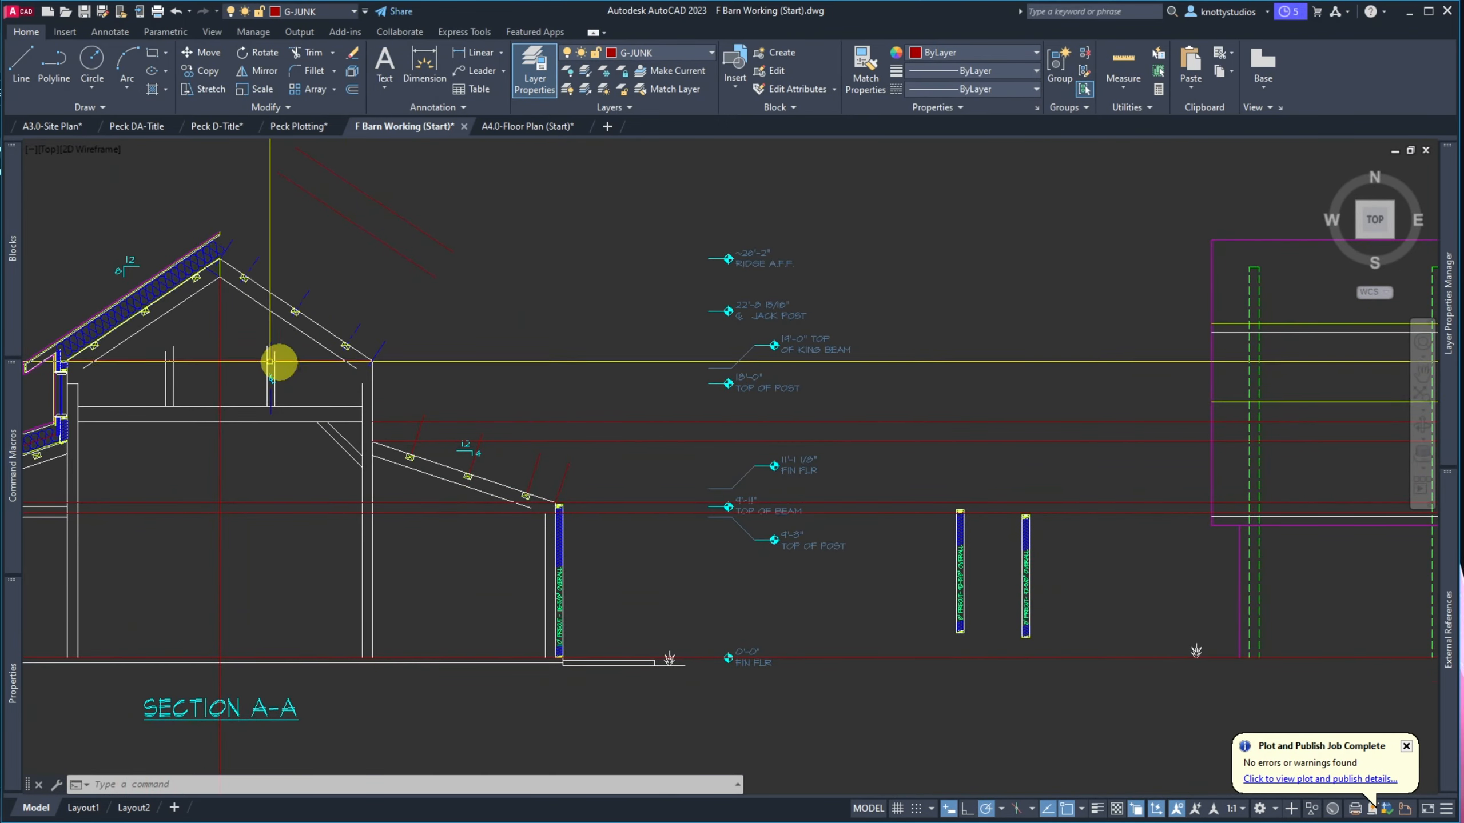
pyautogui.write('dist')
pyautogui.press('Return')
pyautogui.click(219, 361)
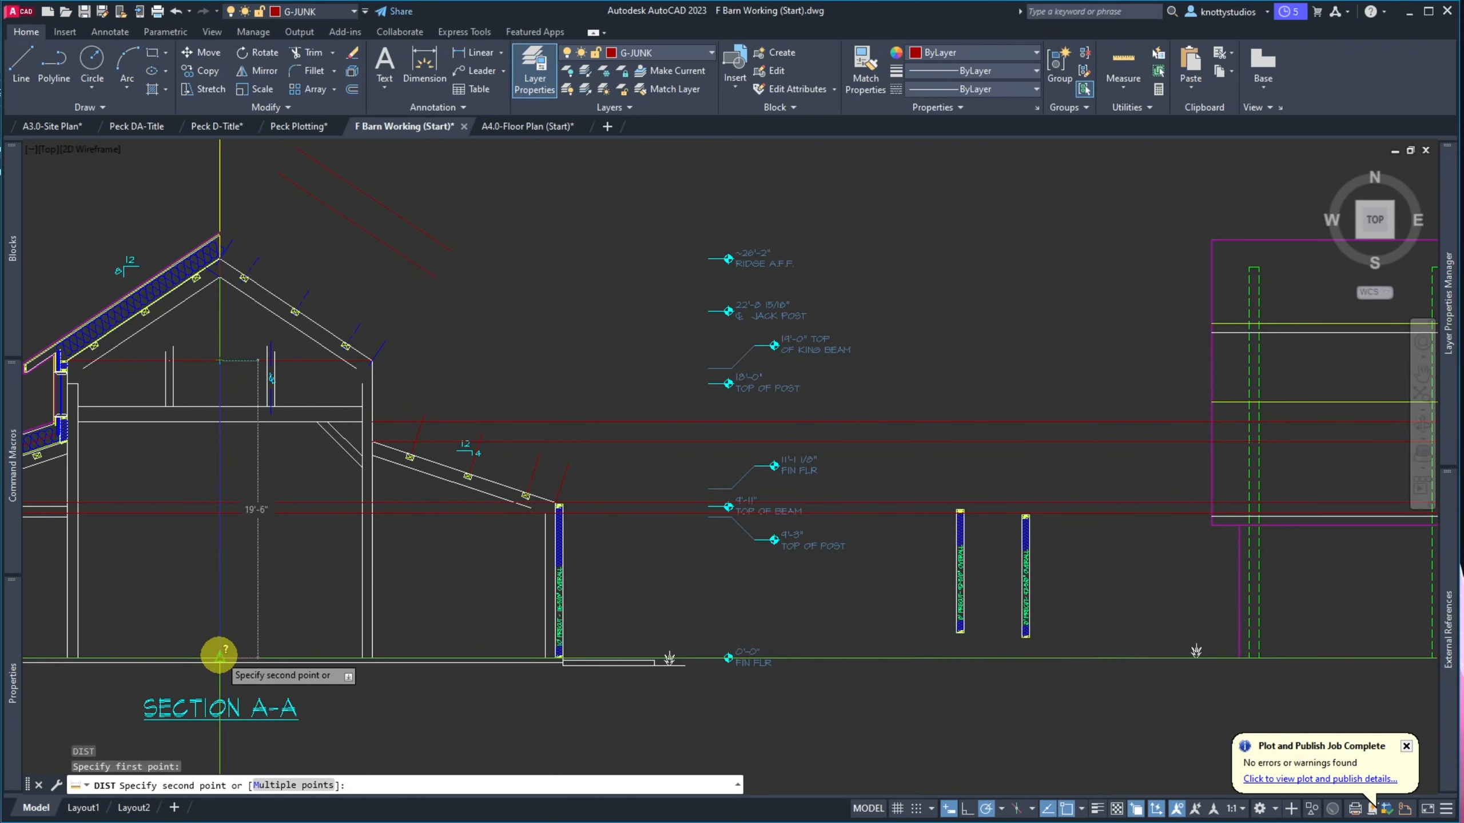
pyautogui.press('Escape')
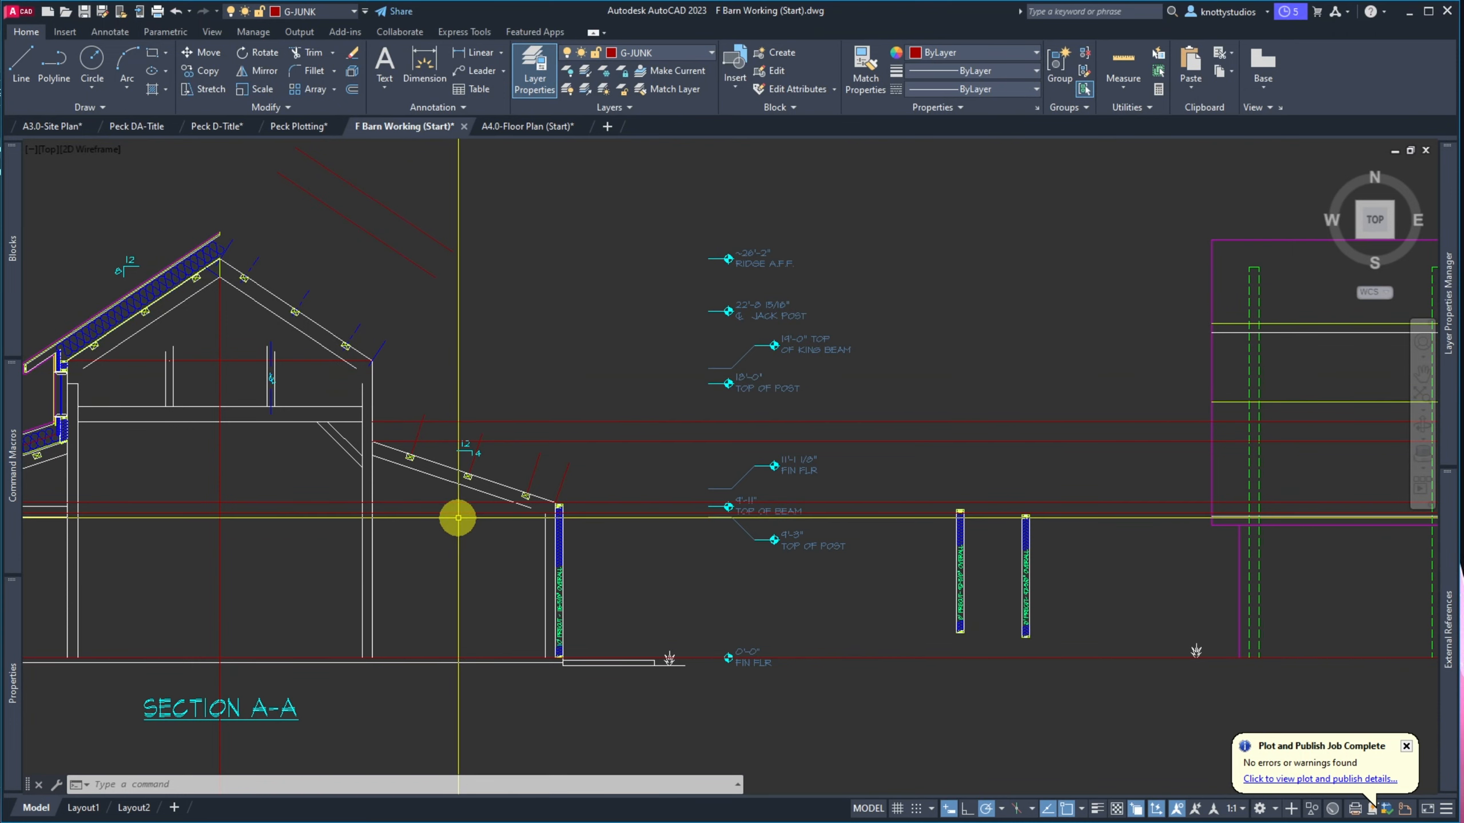
# Start a distance measurement from the inner top corner of the left main post toward the finish floor
pyautogui.write('di')
pyautogui.press('space')
pyautogui.click(79, 385)
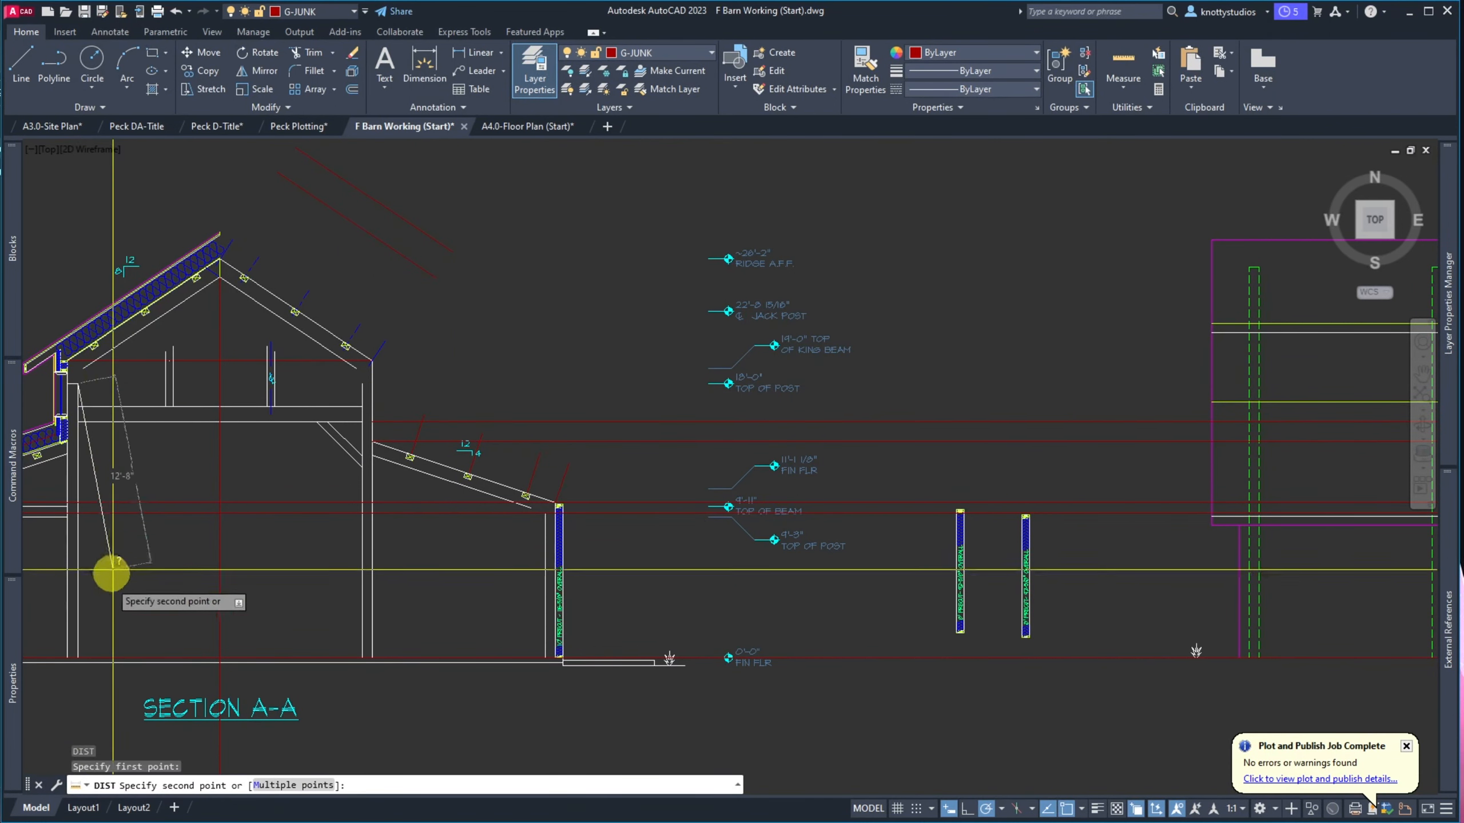
pyautogui.press('Escape')
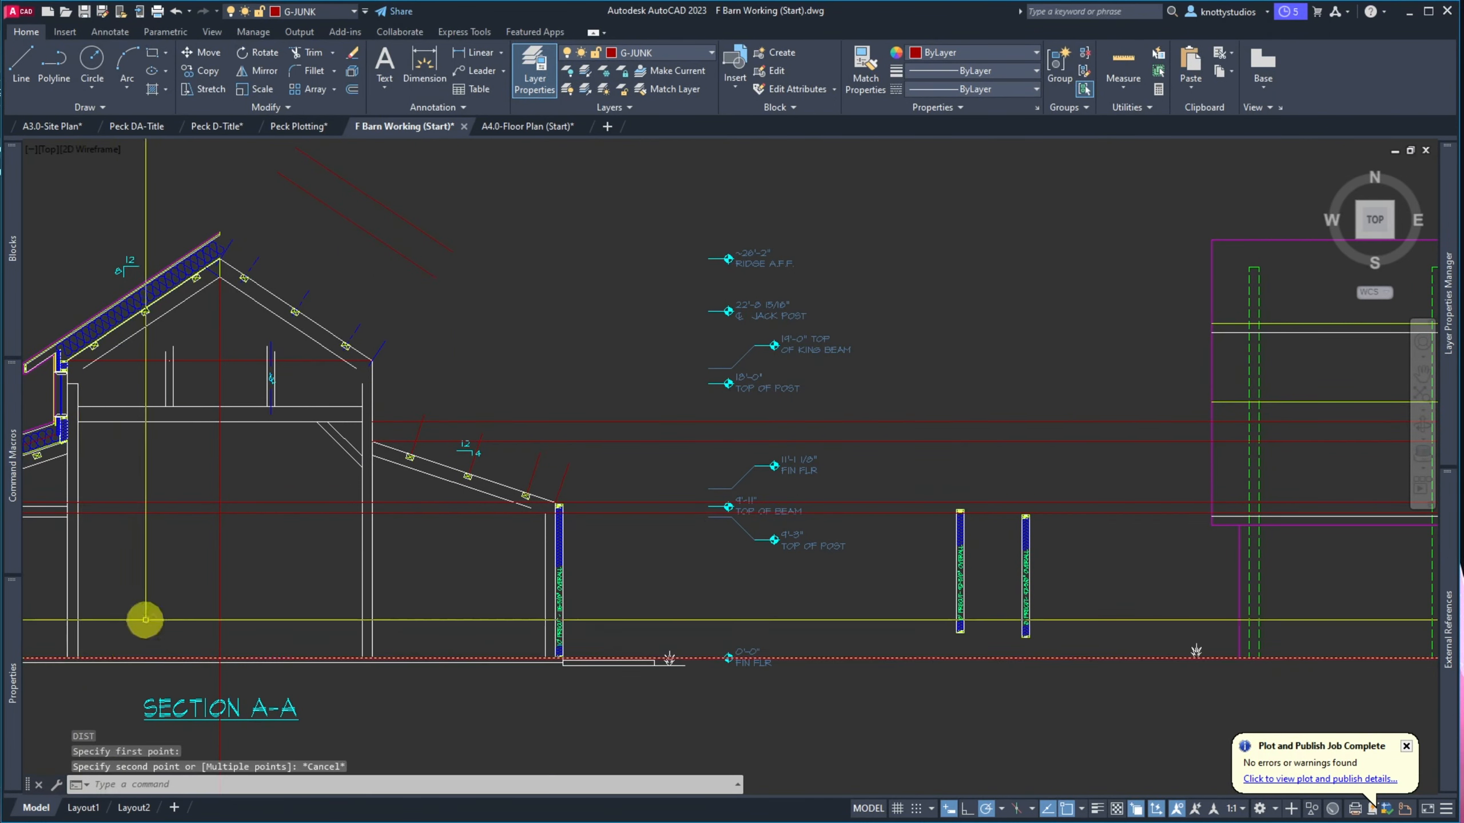
# Mirror the left main post's top line across the building centerline to cap the right main post, keeping the original
pyautogui.write('mi')
pyautogui.press('space')
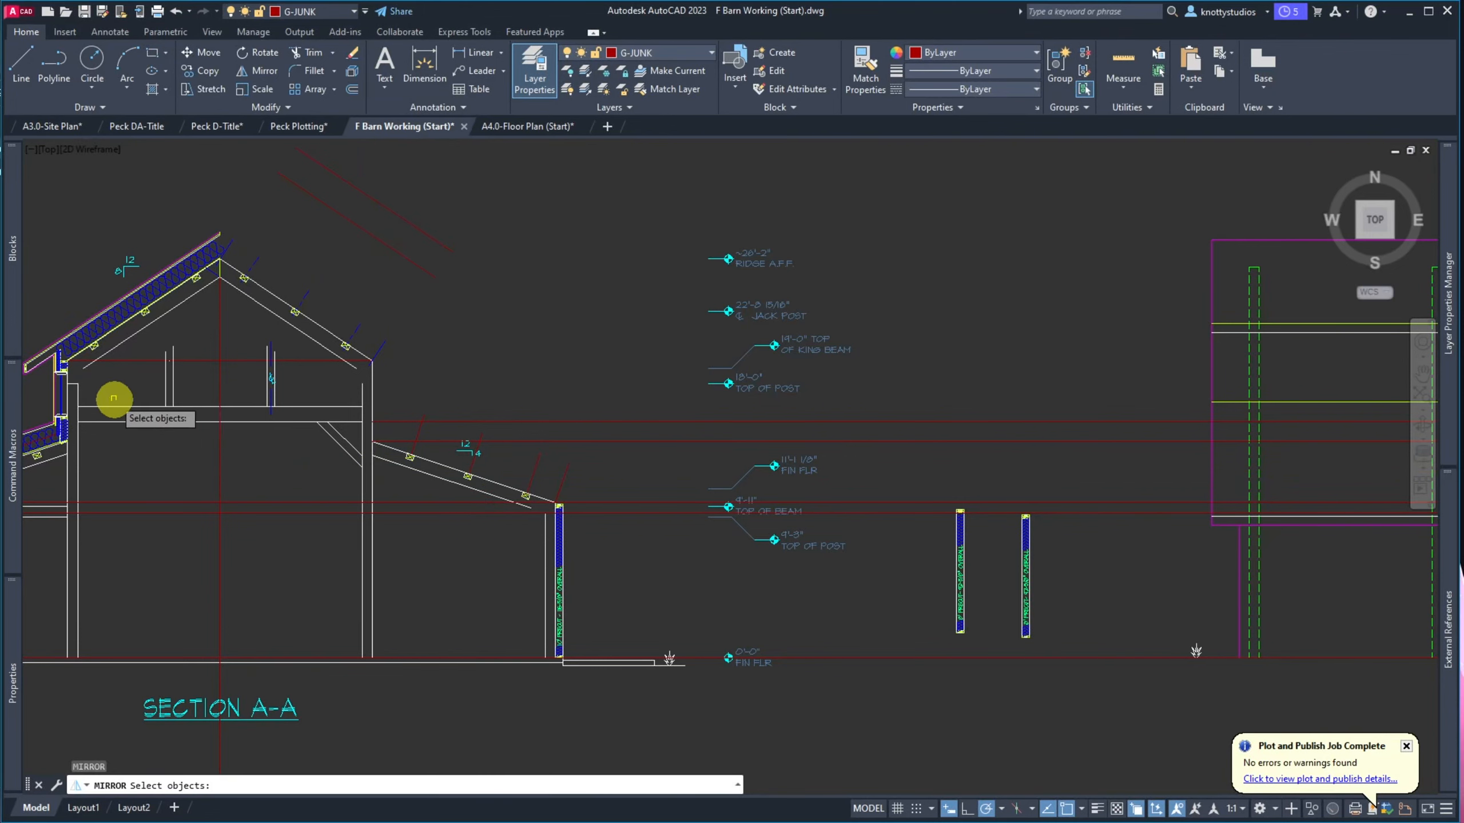
pyautogui.click(69, 384)
pyautogui.press('space')
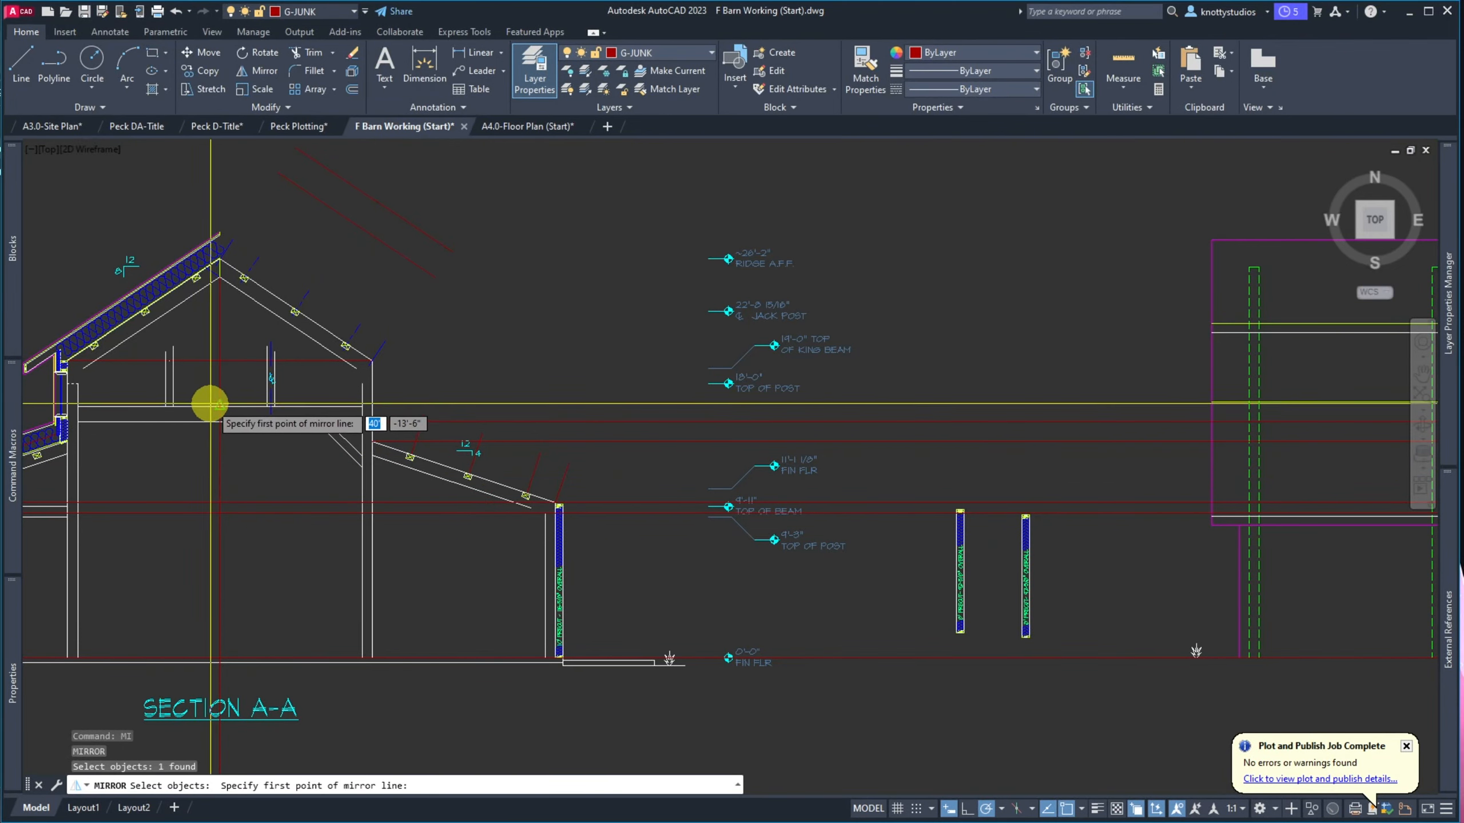
pyautogui.click(219, 406)
pyautogui.click(219, 451)
pyautogui.press('space')
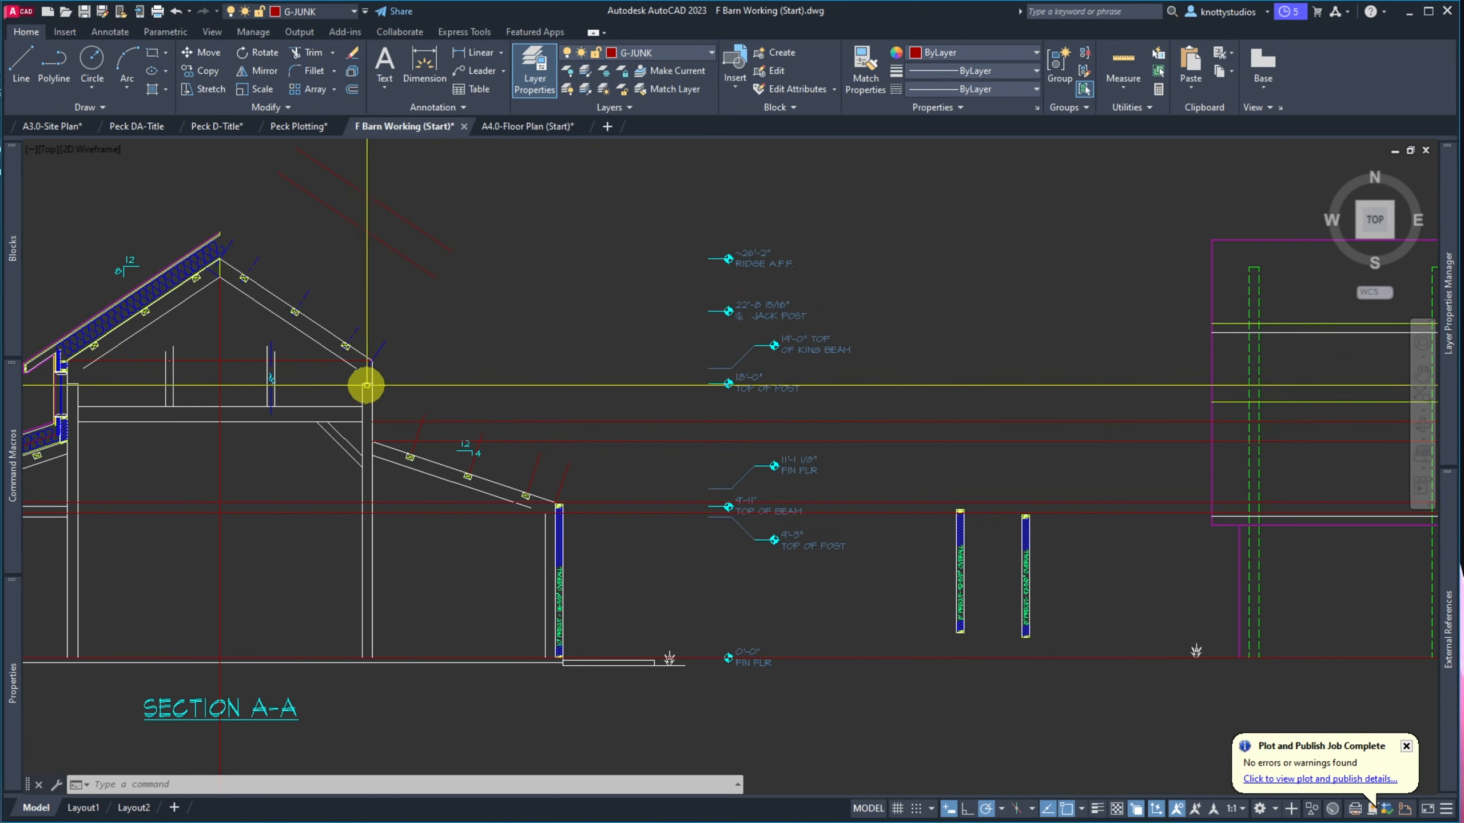
pyautogui.scroll(5, 391, 361)
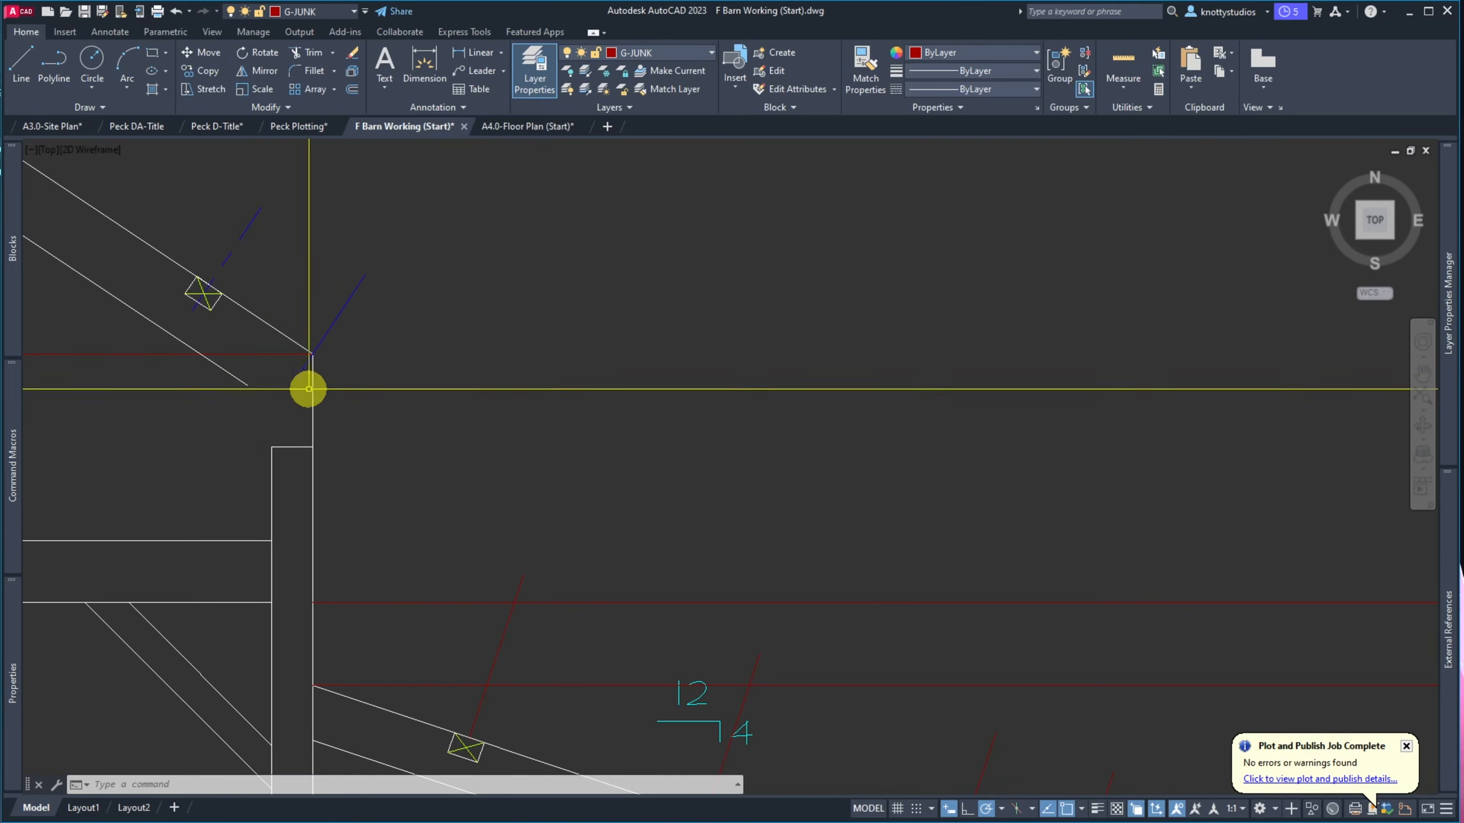
pyautogui.scroll(-5, 339, 390)
pyautogui.scroll(4, 339, 390)
pyautogui.scroll(-2, 259, 396)
pyautogui.scroll(3, 259, 396)
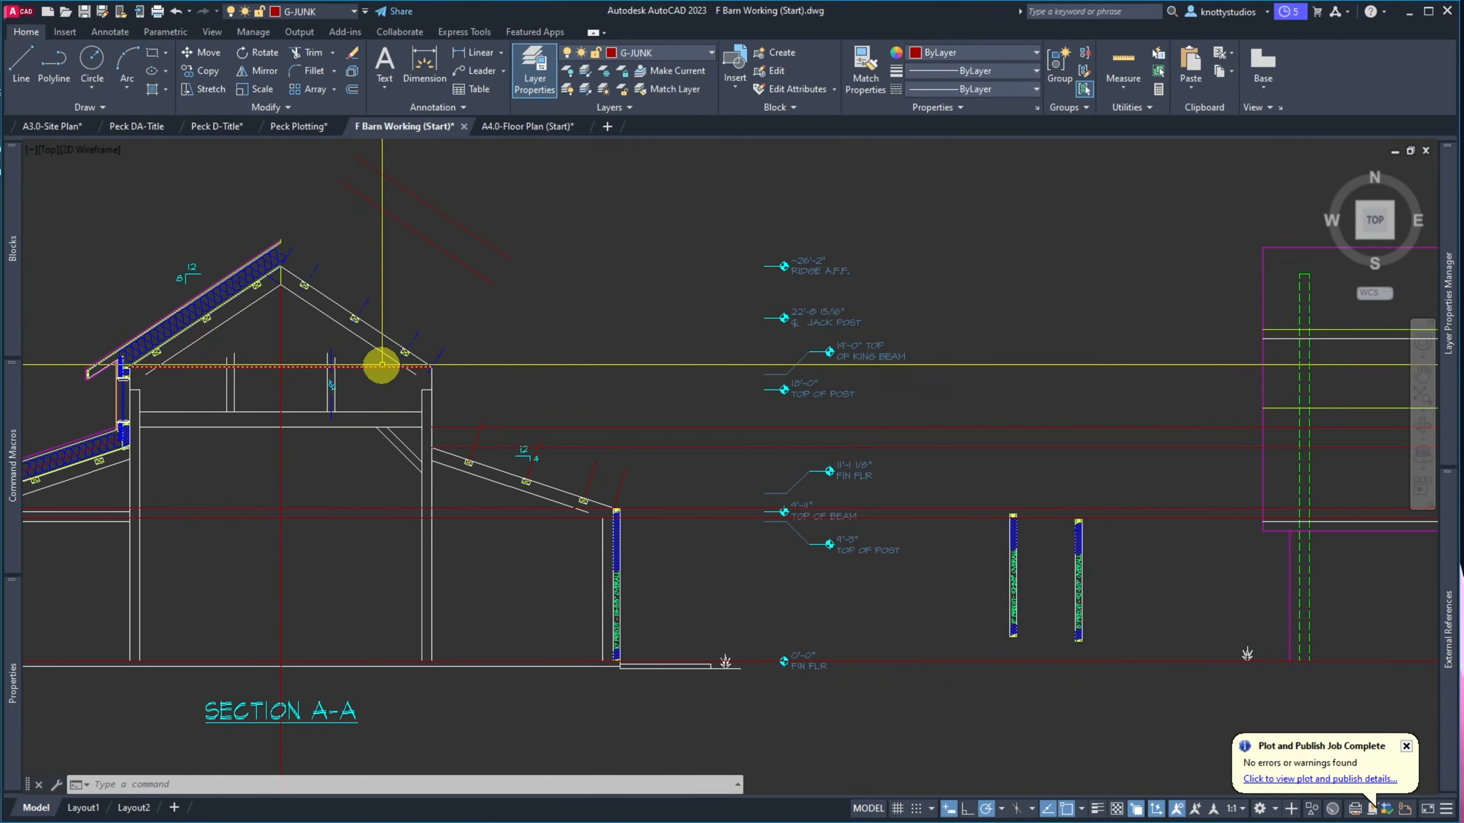
# Move the right main rafter with its purlins and horizontal construction line down so its foot meets the right post's outer top corner
pyautogui.write('m')
pyautogui.press('Return')
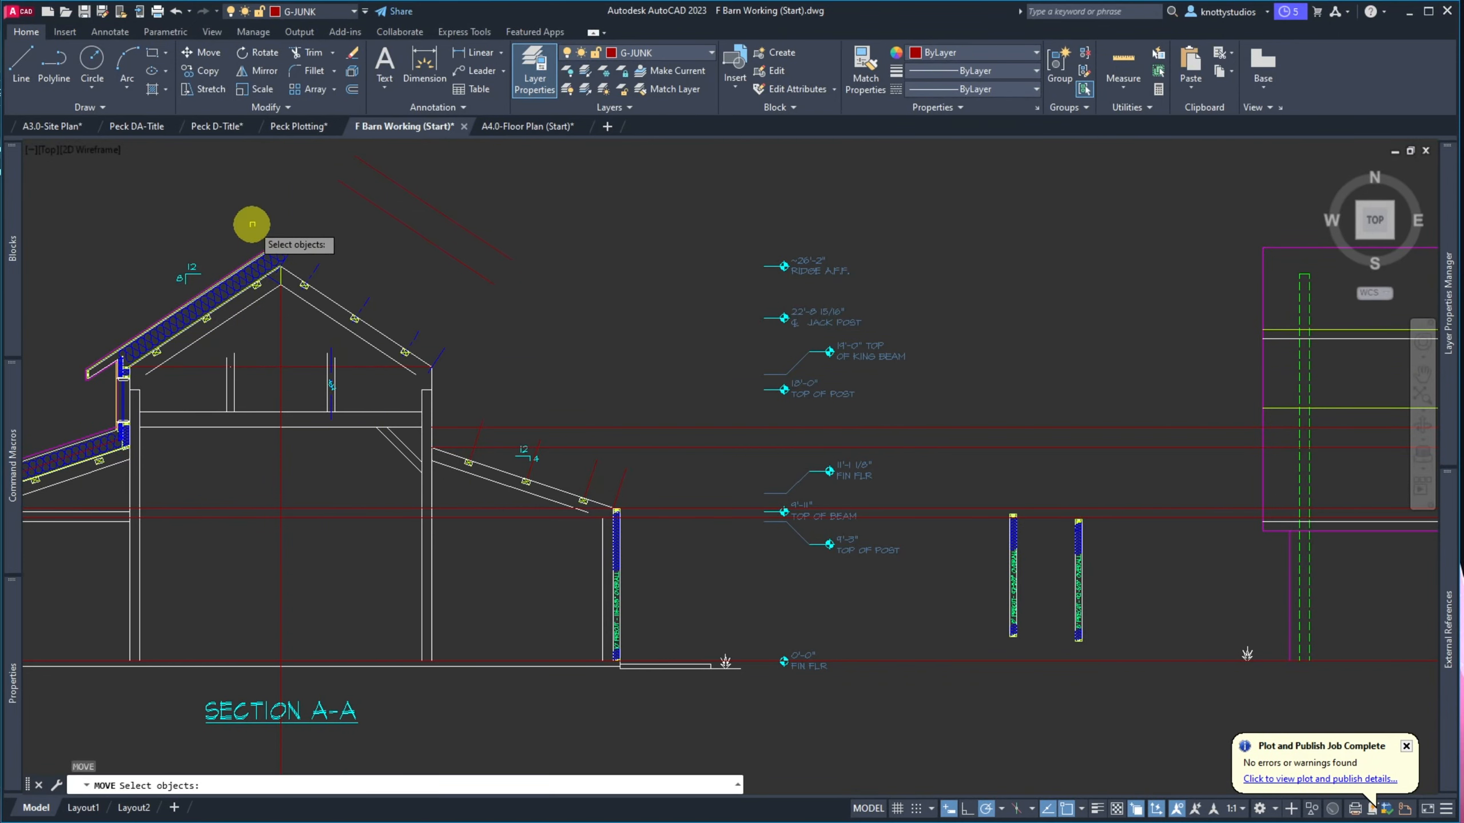
pyautogui.click(267, 212)
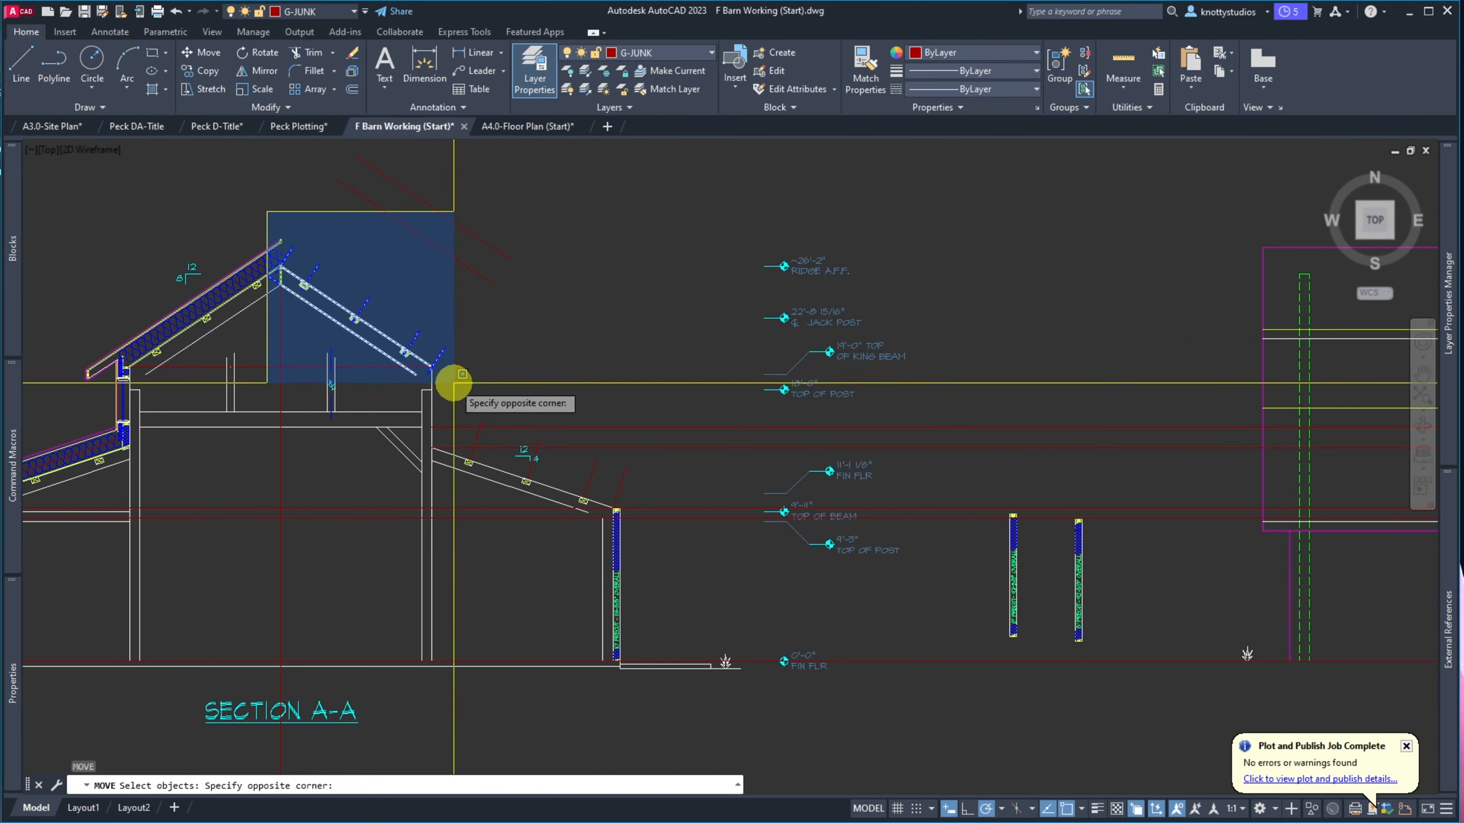
pyautogui.click(460, 382)
pyautogui.scroll(5, 461, 382)
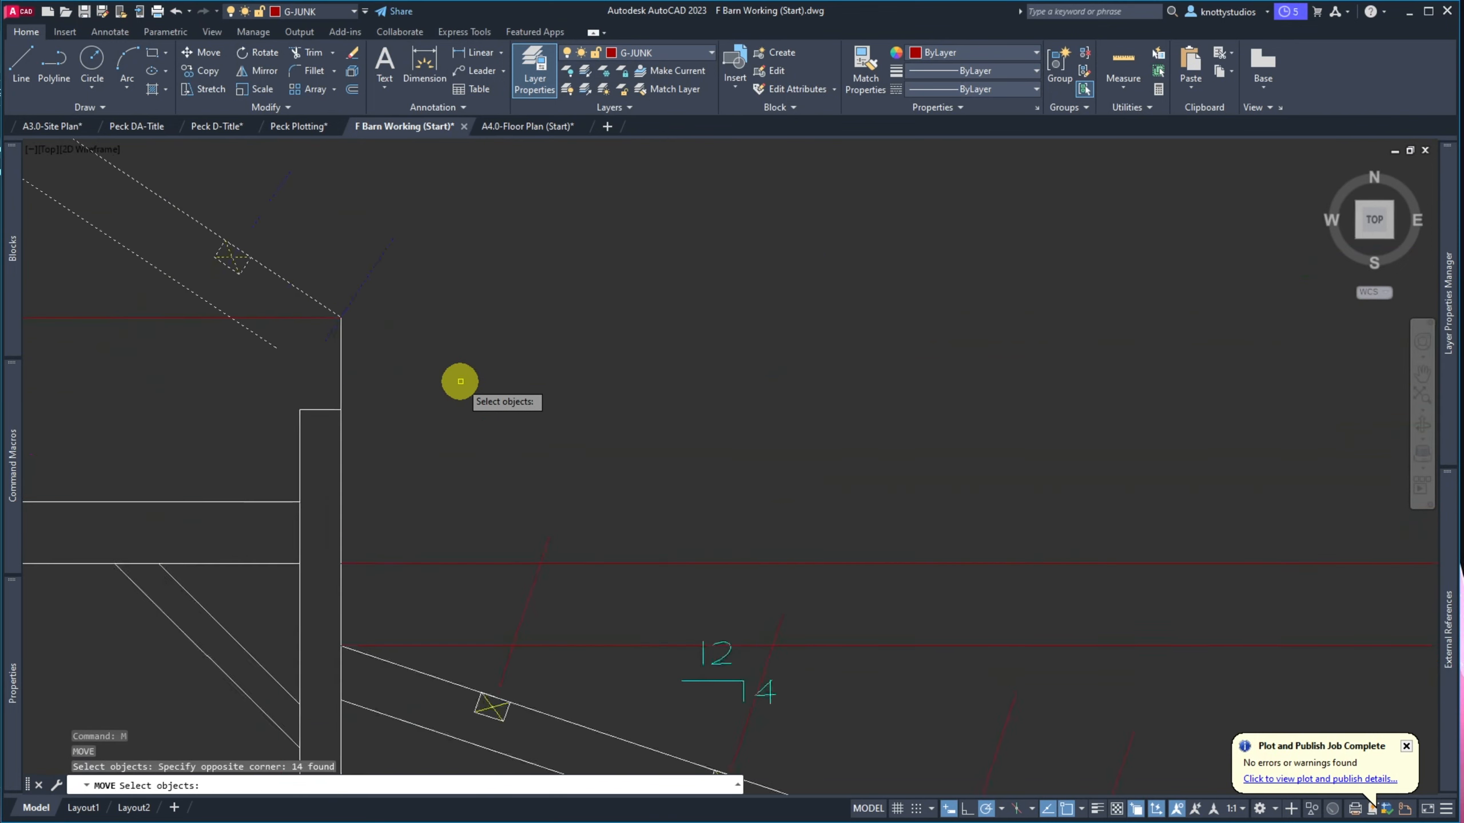
pyautogui.click(267, 316)
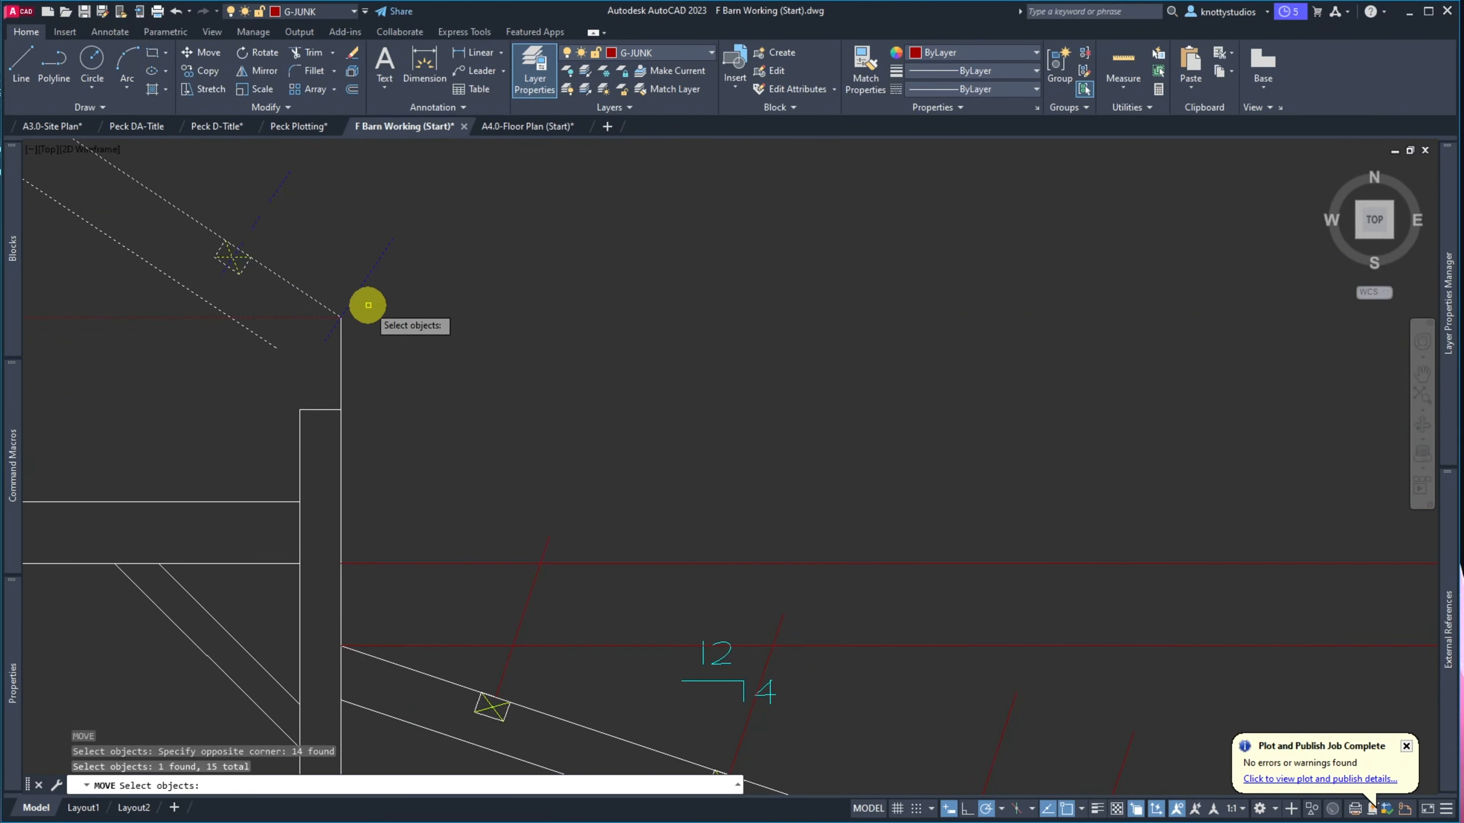
pyautogui.scroll(-6, 367, 305)
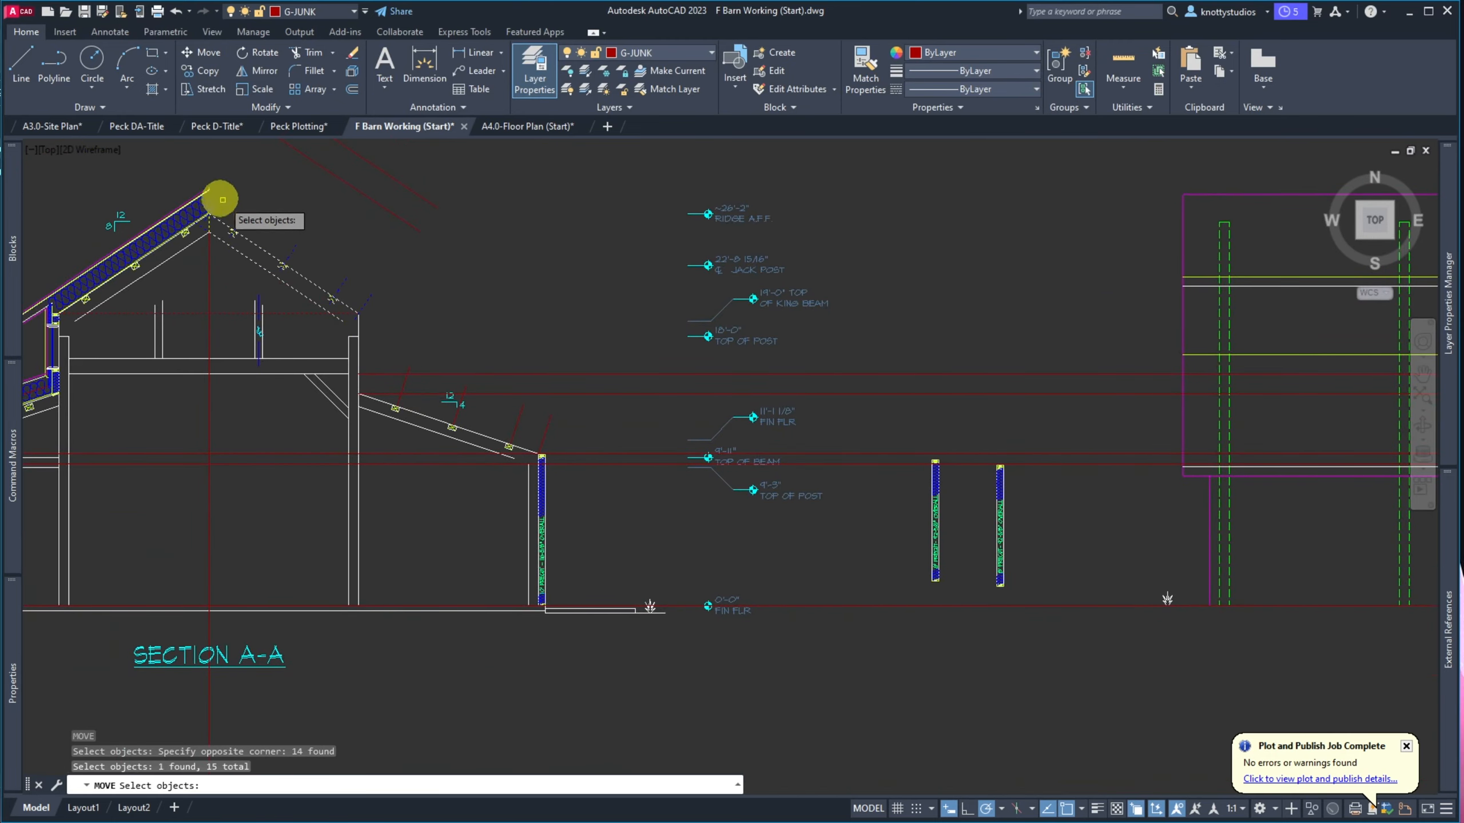
pyautogui.scroll(8, 213, 192)
pyautogui.scroll(-4, 225, 313)
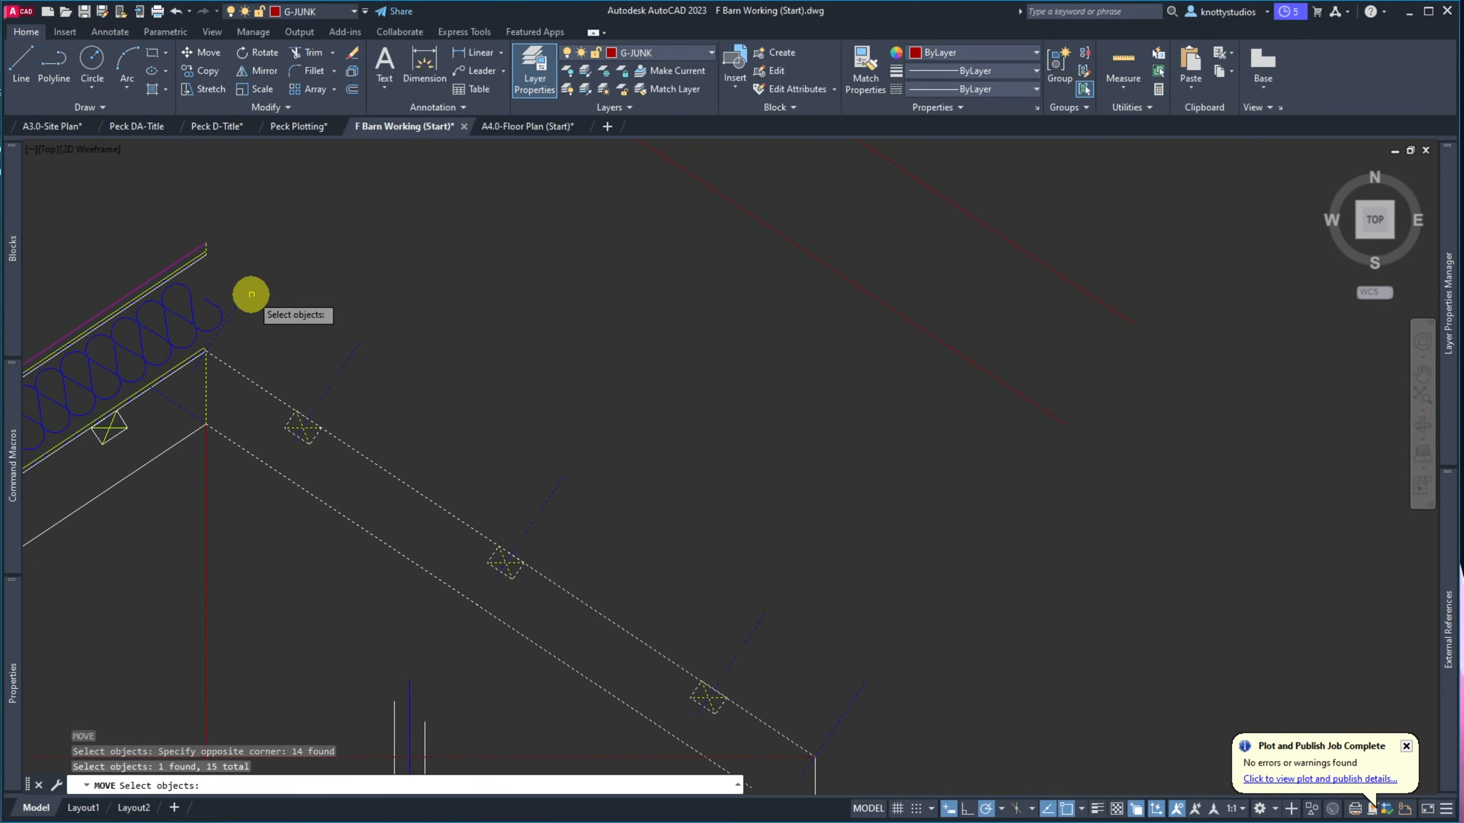
pyautogui.scroll(-2, 251, 294)
pyautogui.scroll(-2, 621, 582)
pyautogui.scroll(4, 628, 594)
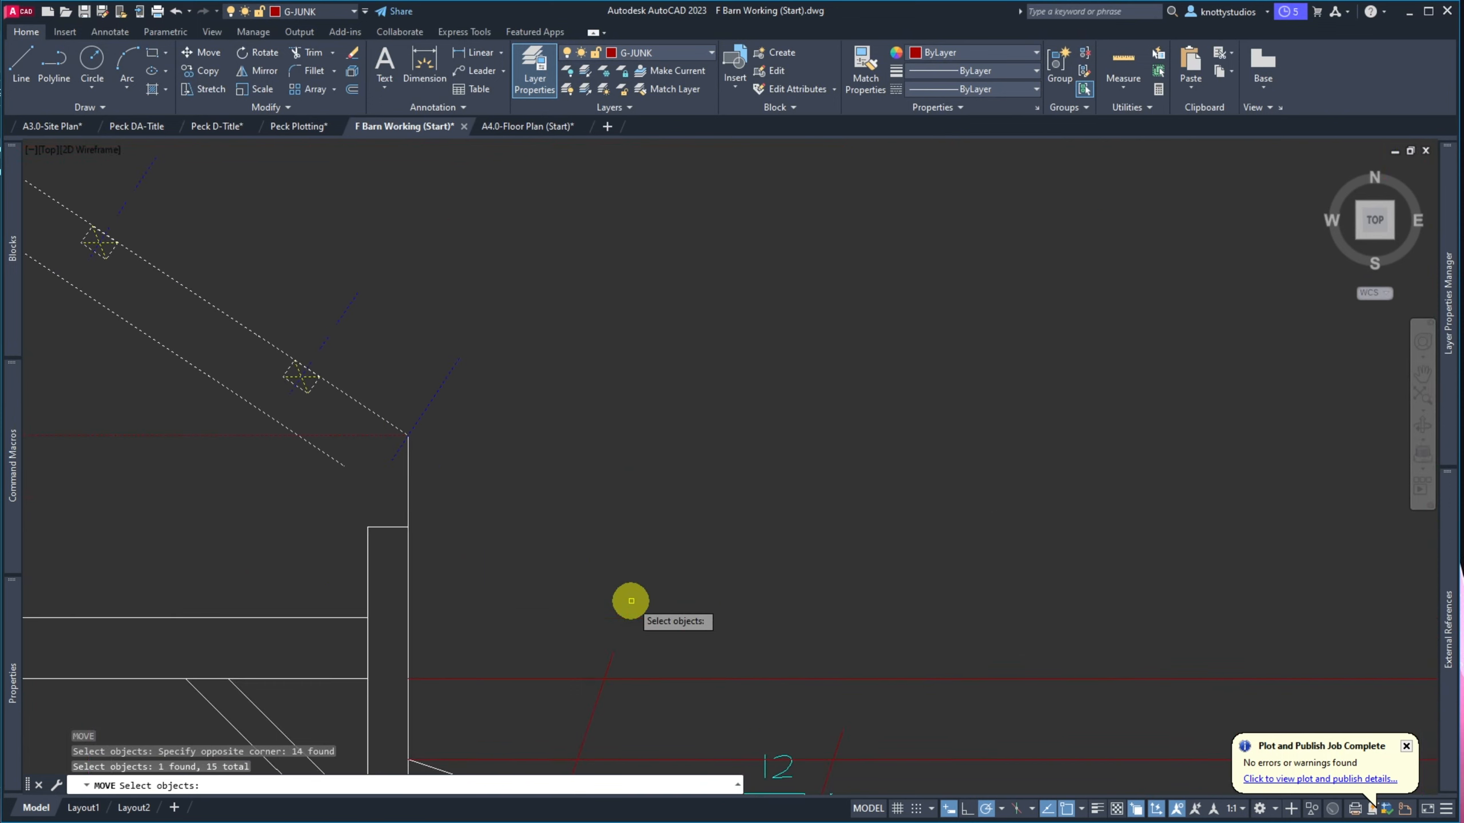
pyautogui.scroll(6, 473, 464)
pyautogui.press('Return')
pyautogui.click(203, 348)
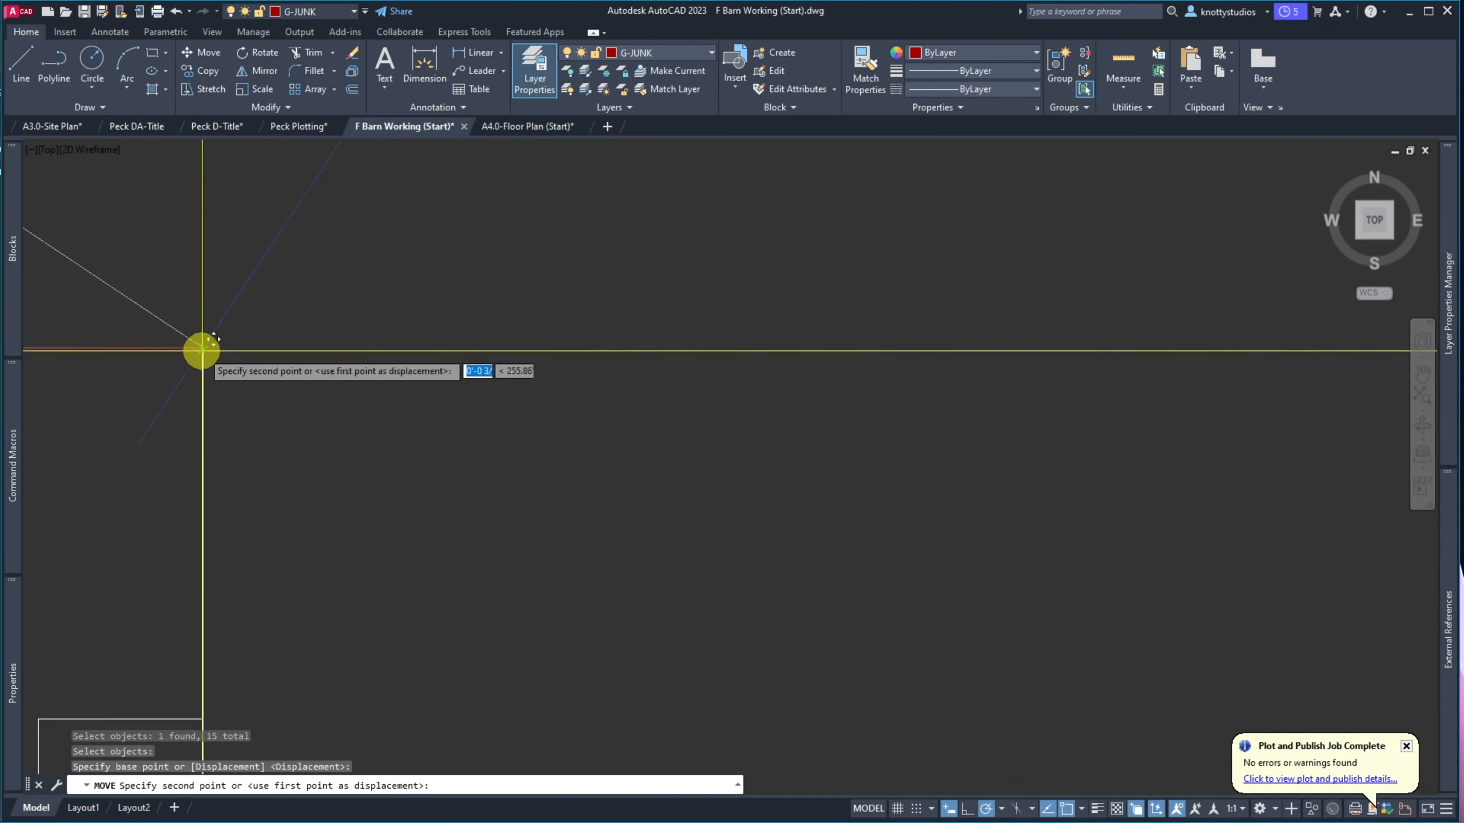
pyautogui.click(212, 702)
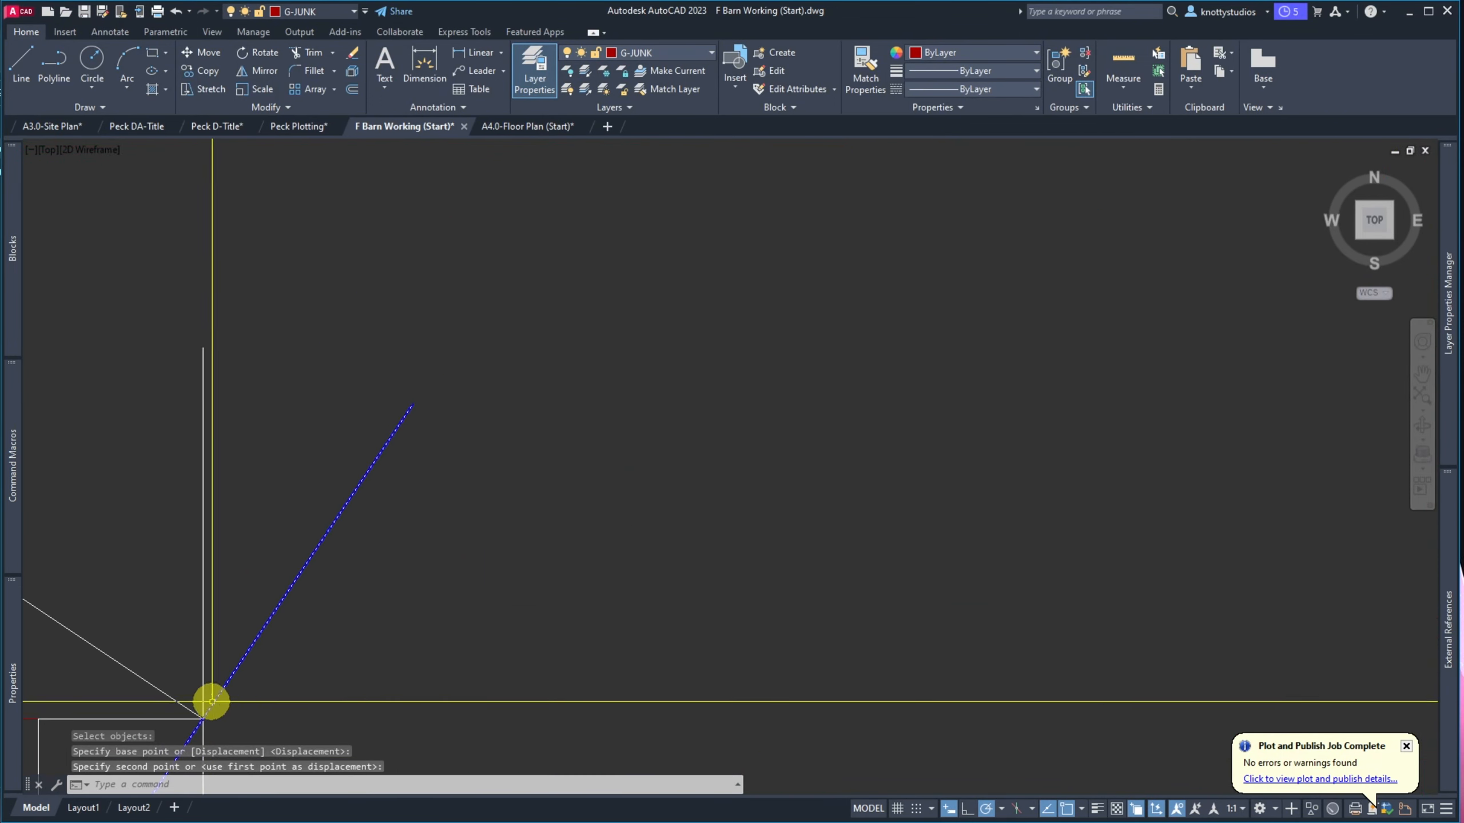
pyautogui.press('Return')
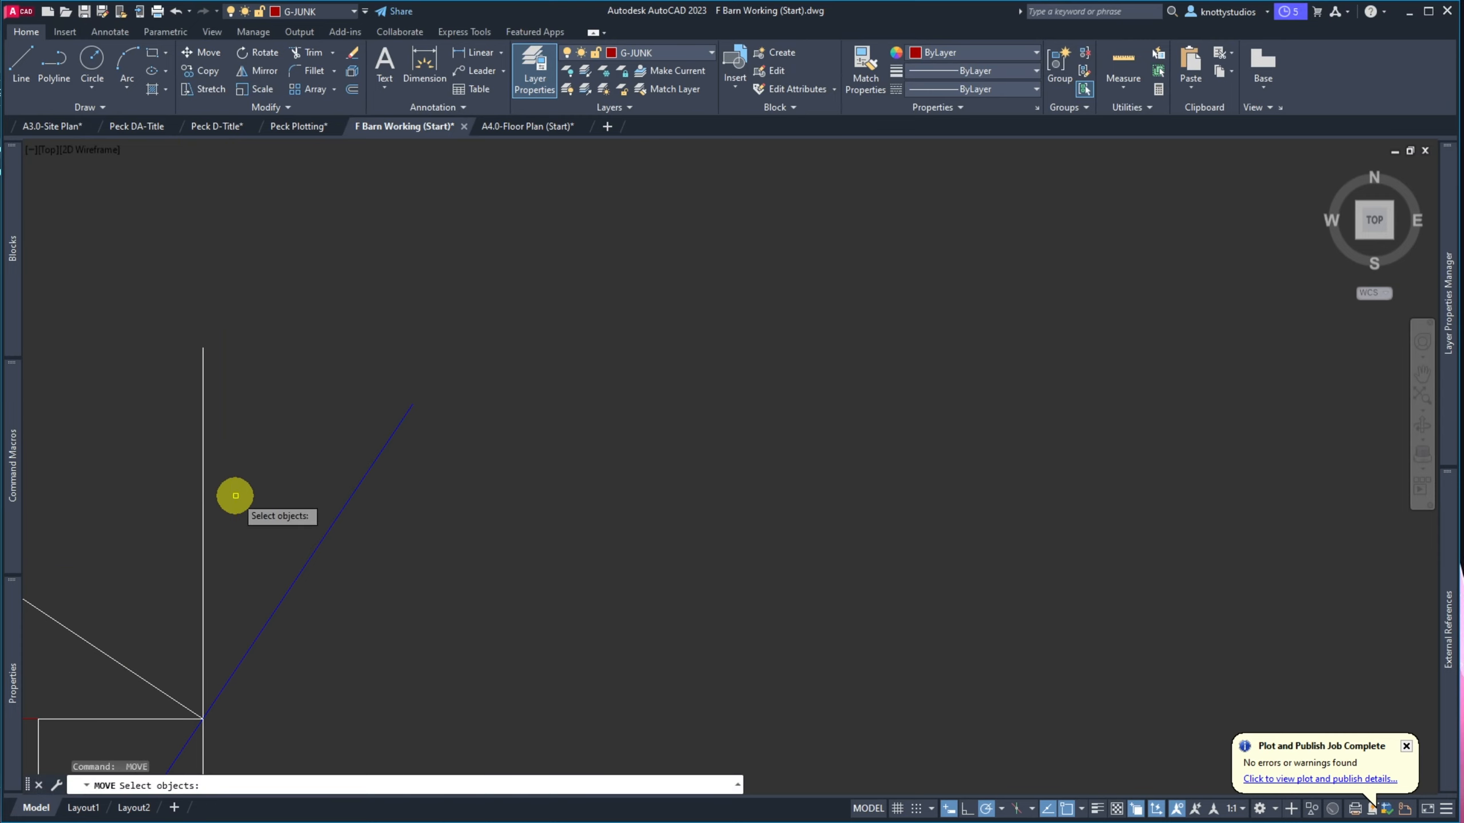
pyautogui.press('Return')
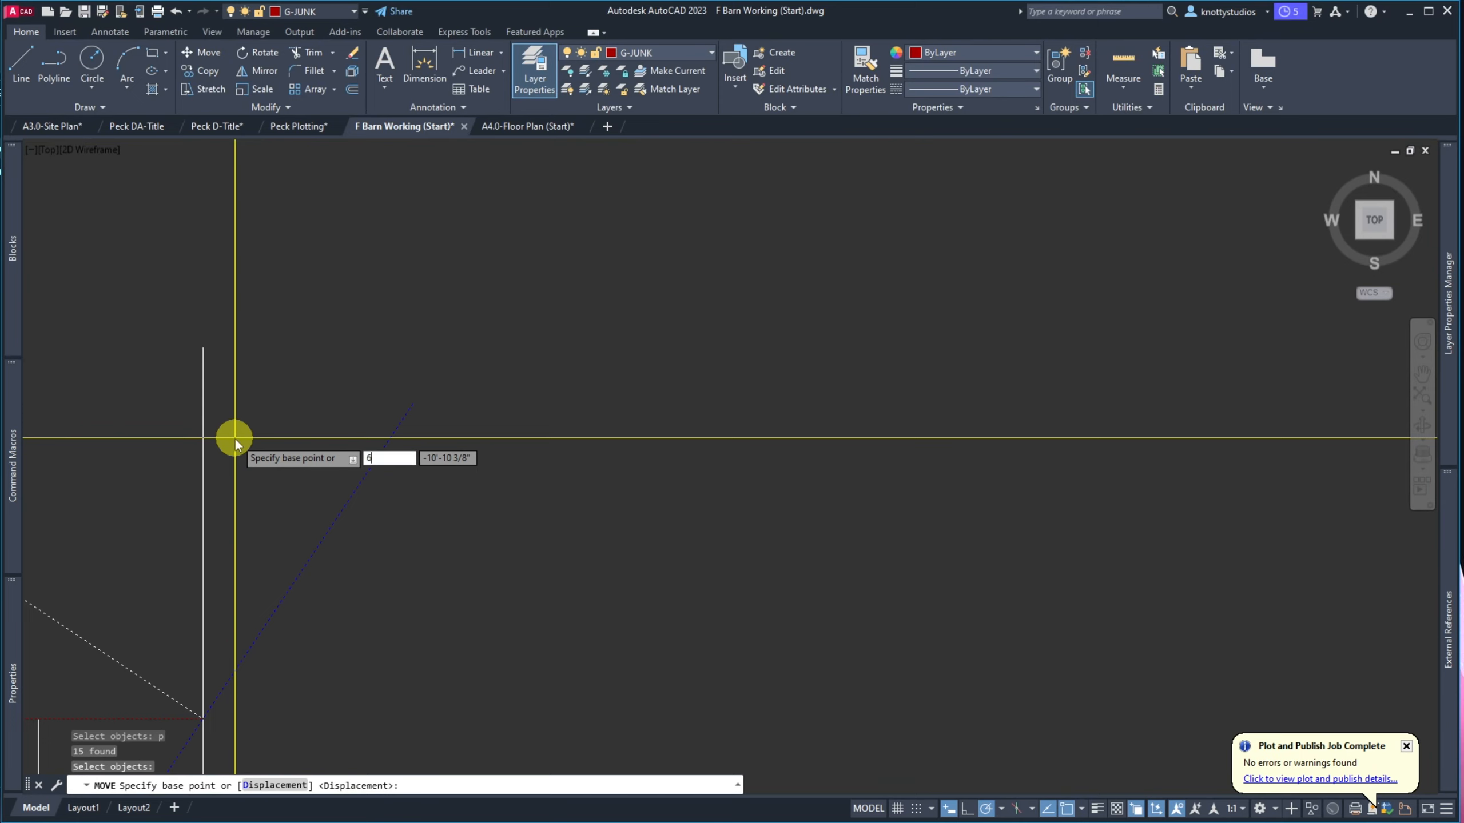
pyautogui.write('6')
pyautogui.press('Return')
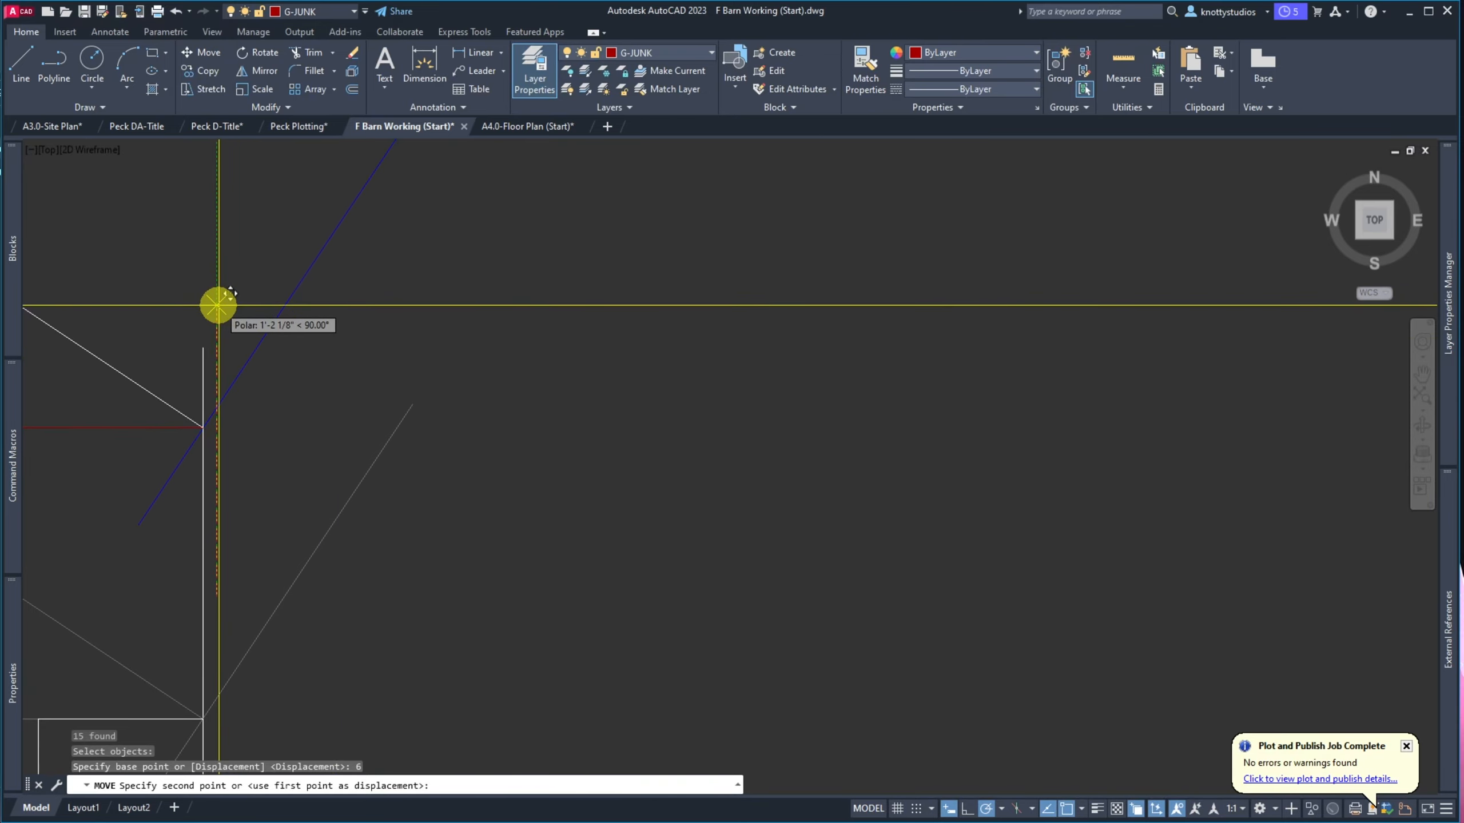
pyautogui.click(275, 462)
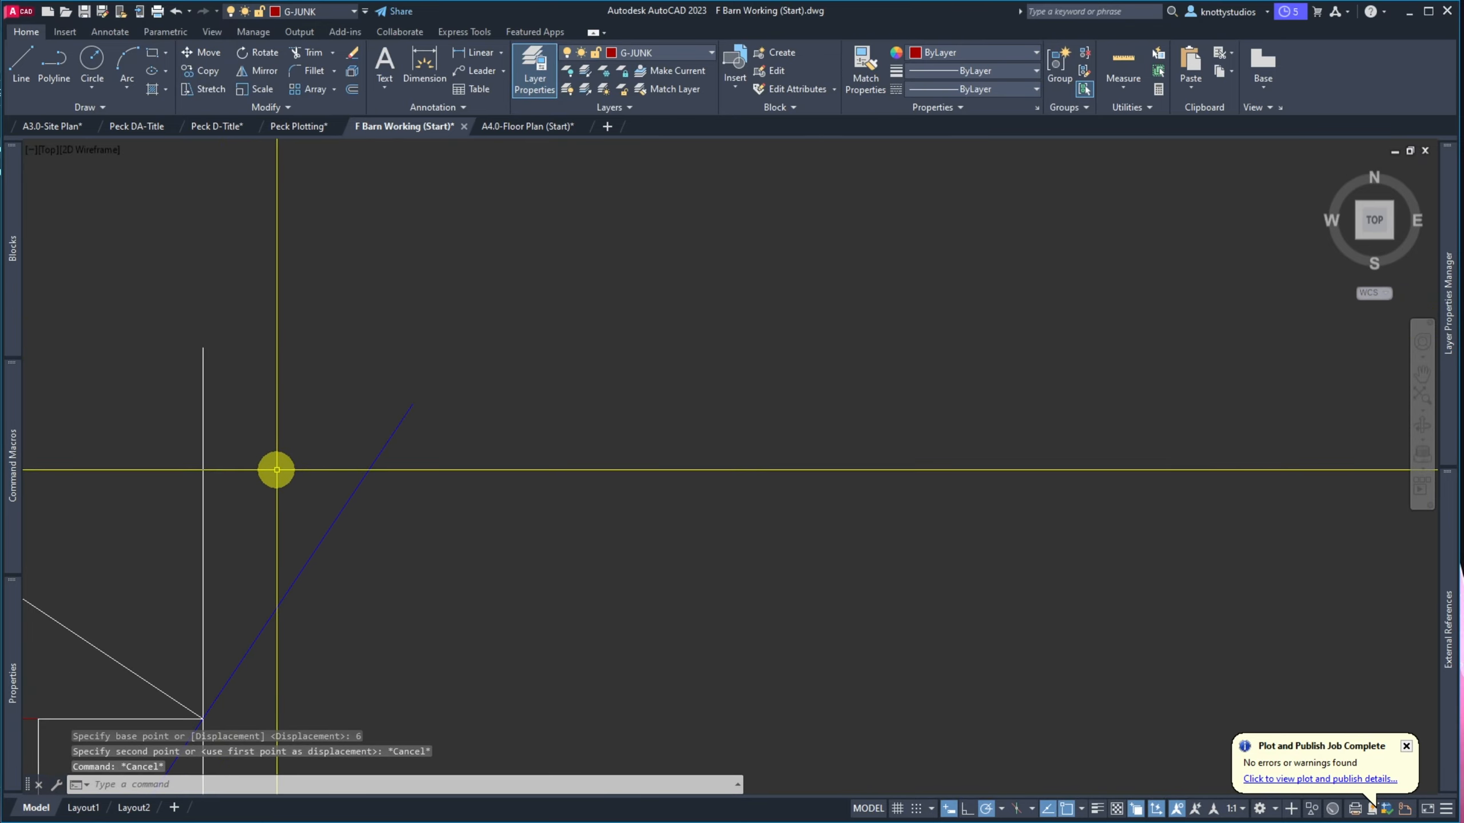
# Move the right main rafter with its purlins and horizontal construction line straight up 6 inches from the post top
pyautogui.press('Return')
pyautogui.press('Return')
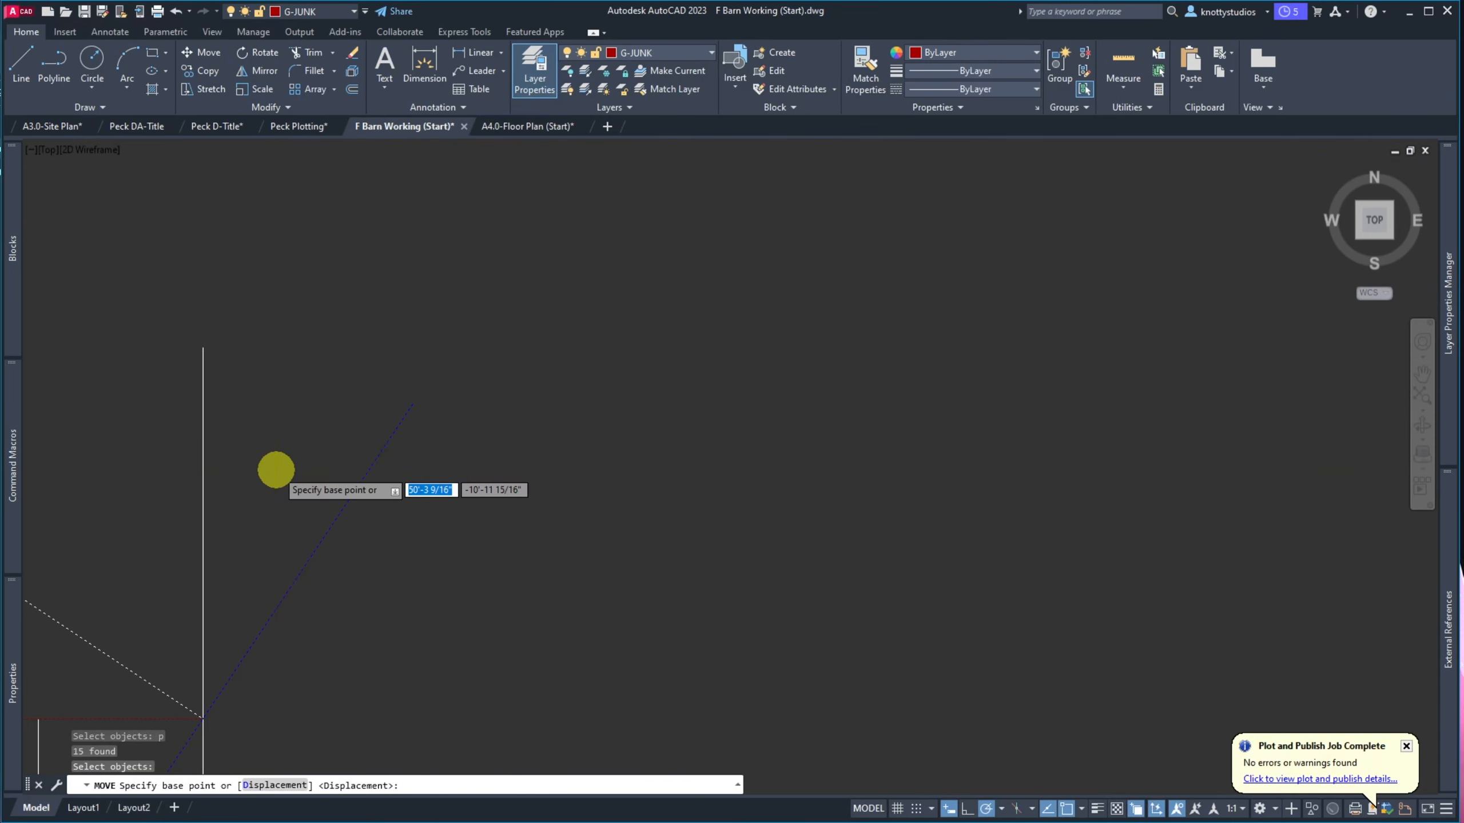
pyautogui.click(267, 471)
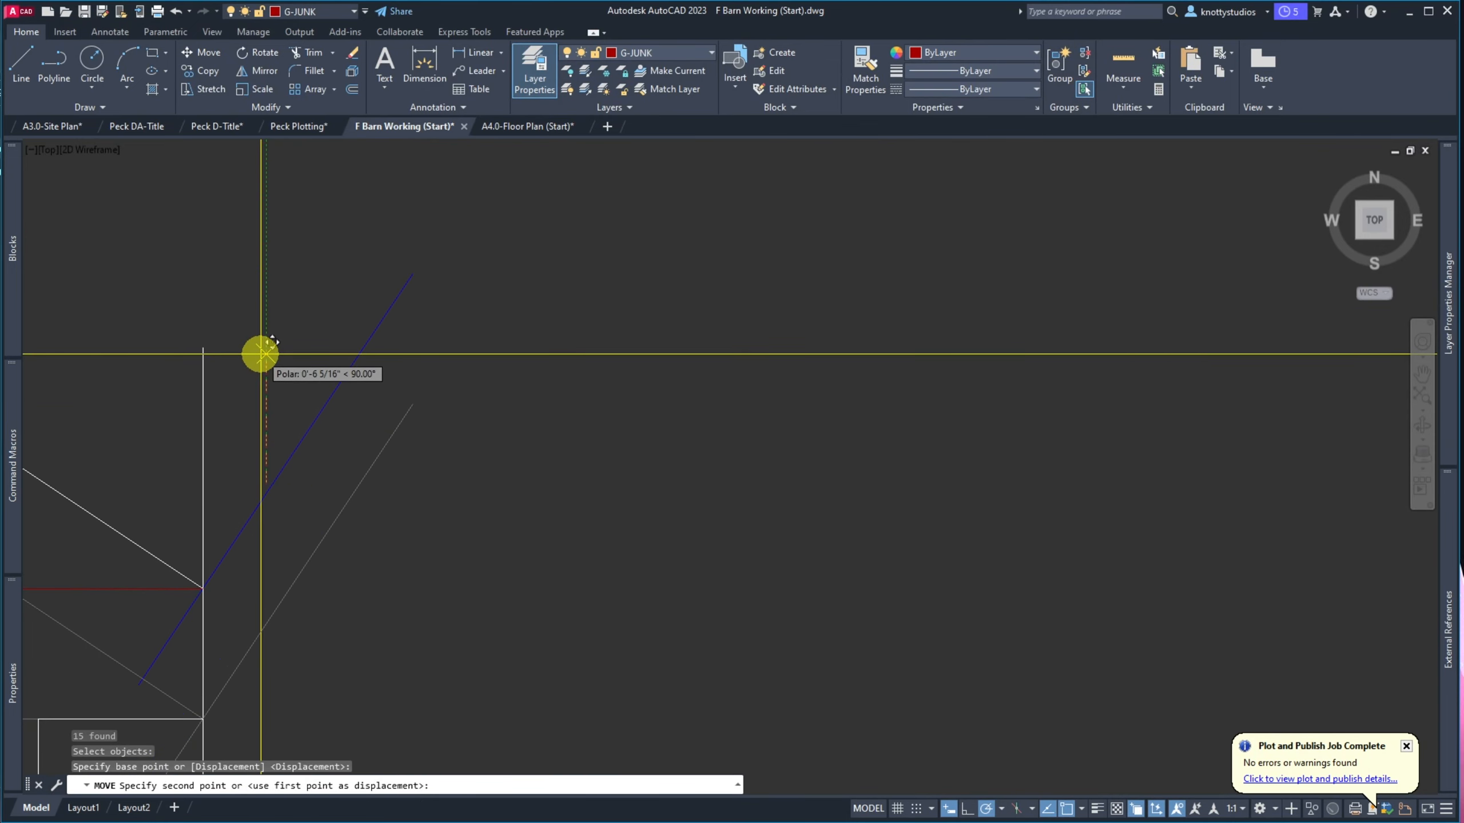
pyautogui.write('6')
pyautogui.press('Return')
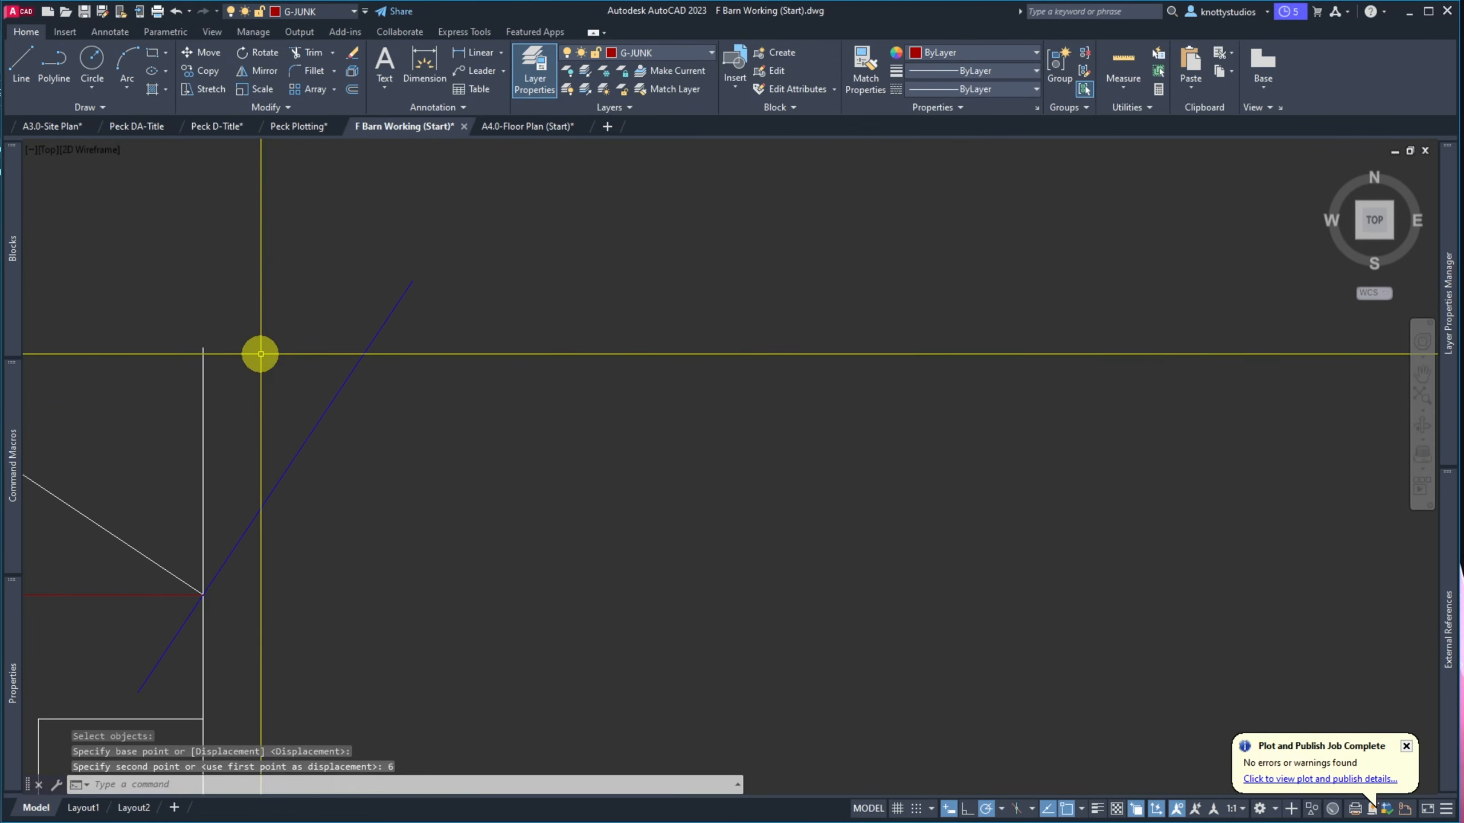
pyautogui.scroll(-4, 371, 419)
pyautogui.scroll(-5, 369, 419)
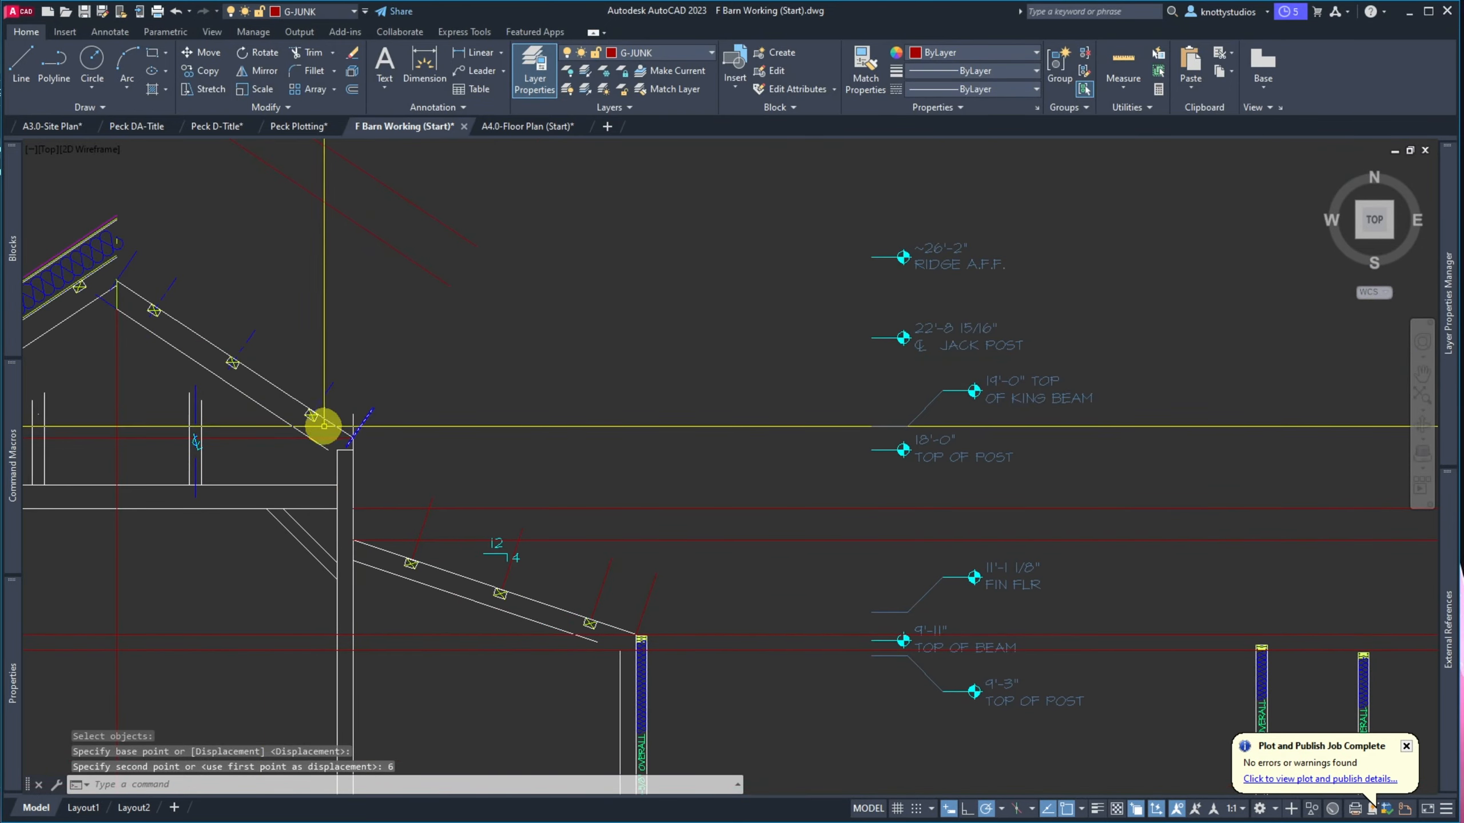
# Extend the right main rafter's underside line to the inner face of the right main post
pyautogui.scroll(3, 315, 479)
pyautogui.write('ex')
pyautogui.press('Return')
pyautogui.click(399, 457)
pyautogui.click(356, 431)
pyautogui.press('Return')
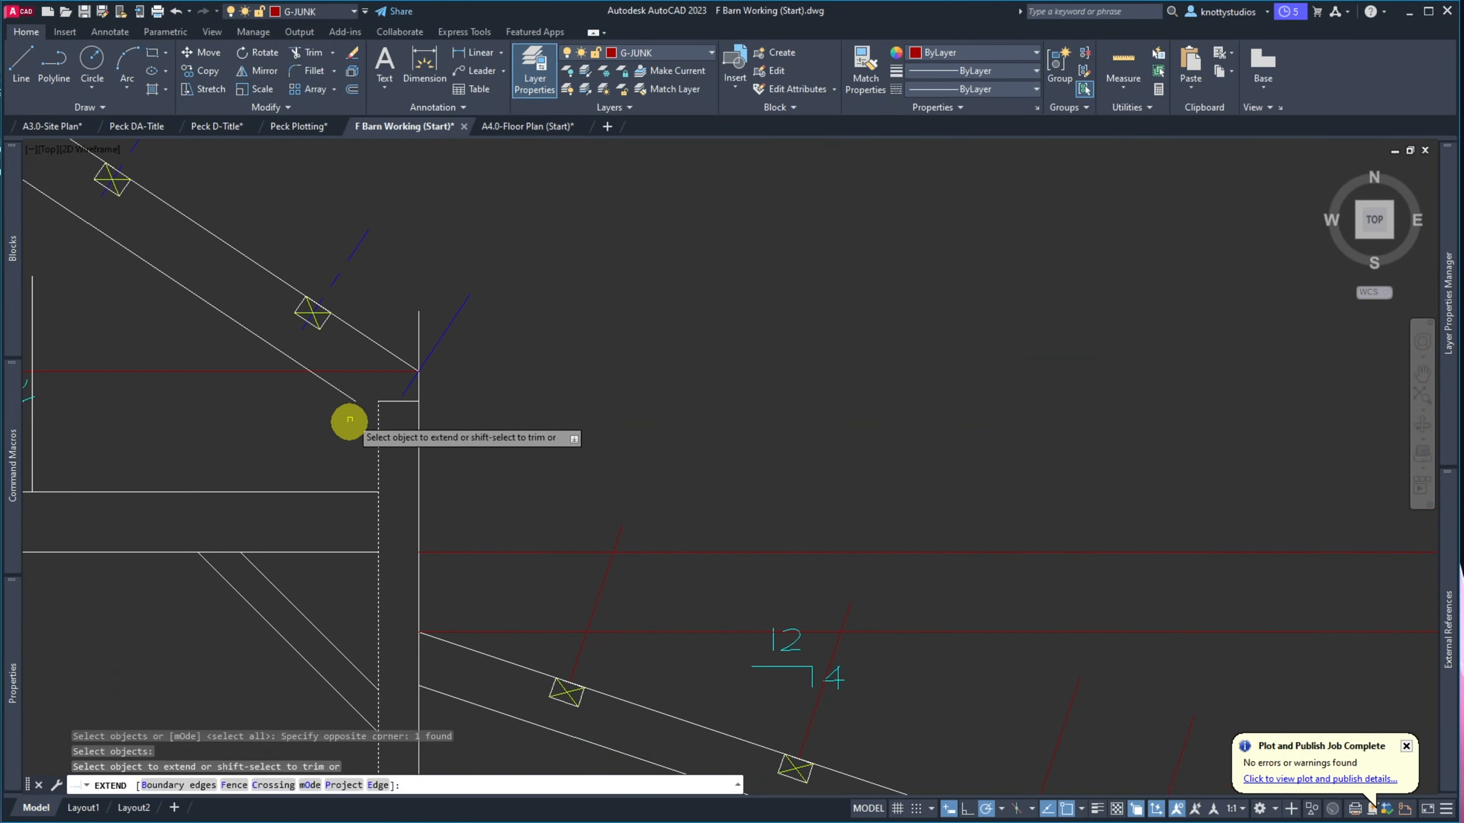
pyautogui.click(353, 400)
pyautogui.press('Return')
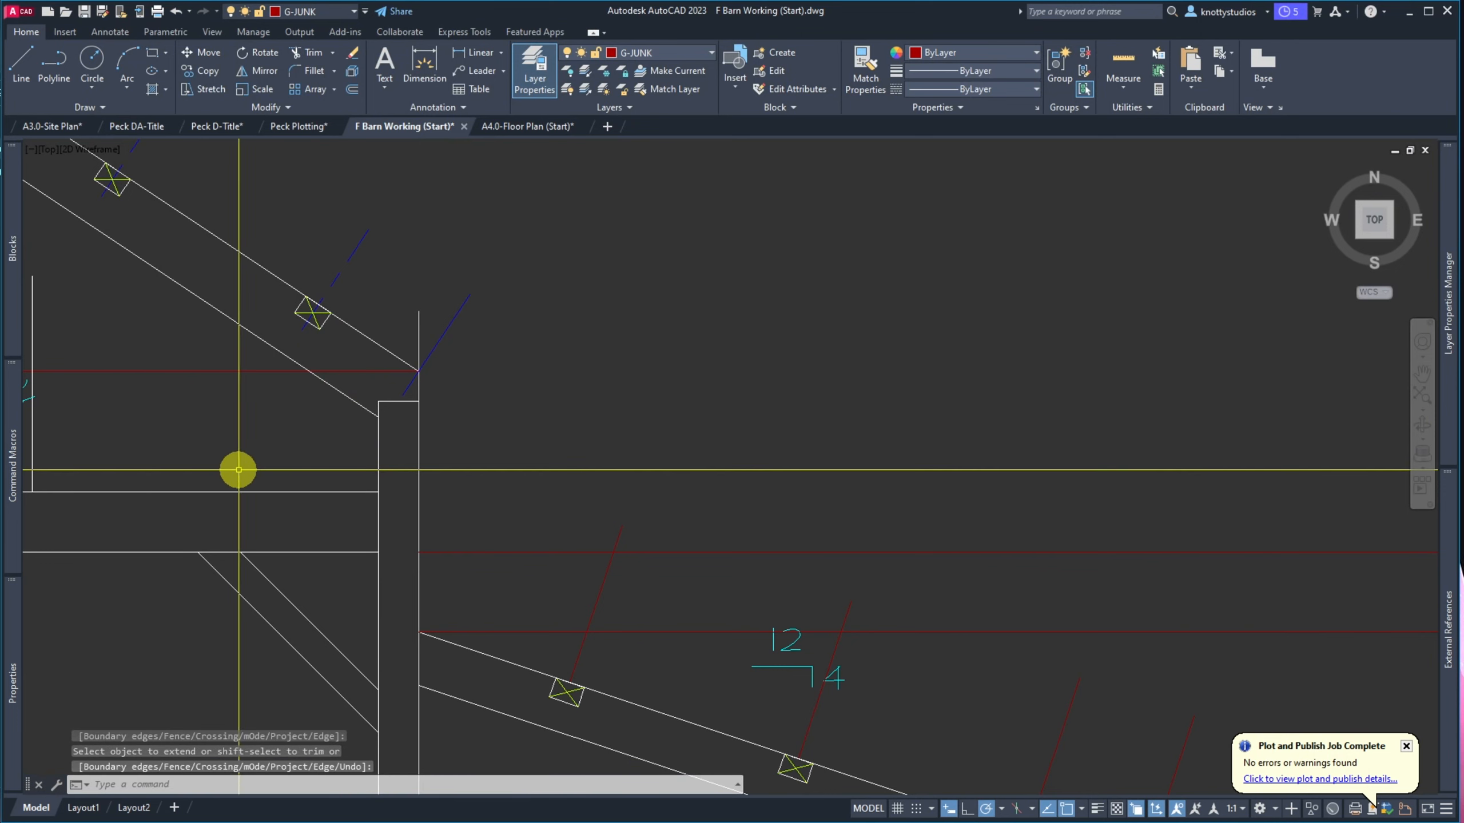
# Switch to the timber framer's sketch photo and examine the rafter foot at the main post top and the neighbouring height dimensions
pyautogui.moveTo(0, 191)
pyautogui.mouseDown()
pyautogui.moveTo(417, 154)
pyautogui.moveTo(430, 138)
pyautogui.mouseUp()
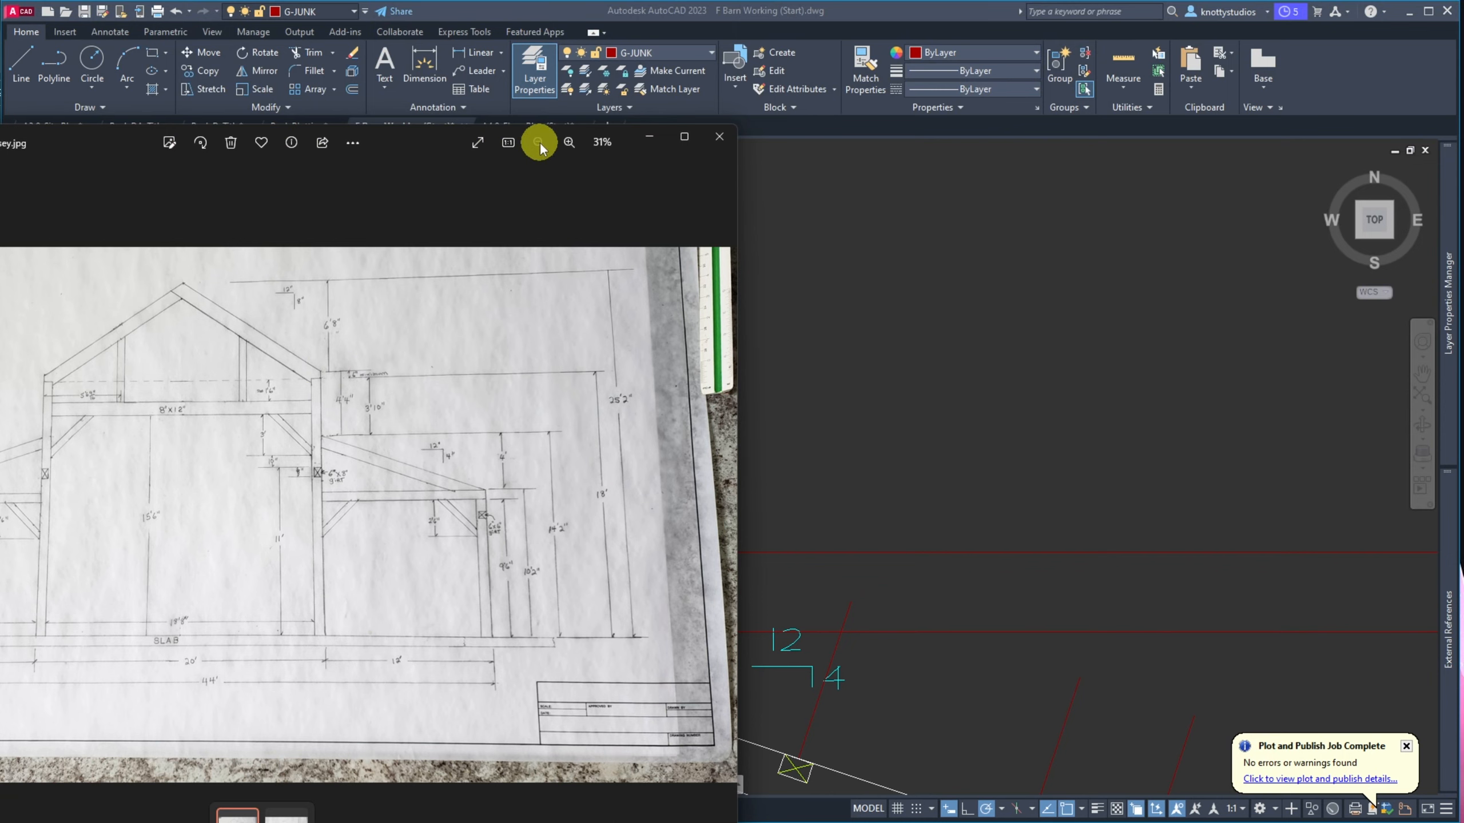
pyautogui.click(569, 142)
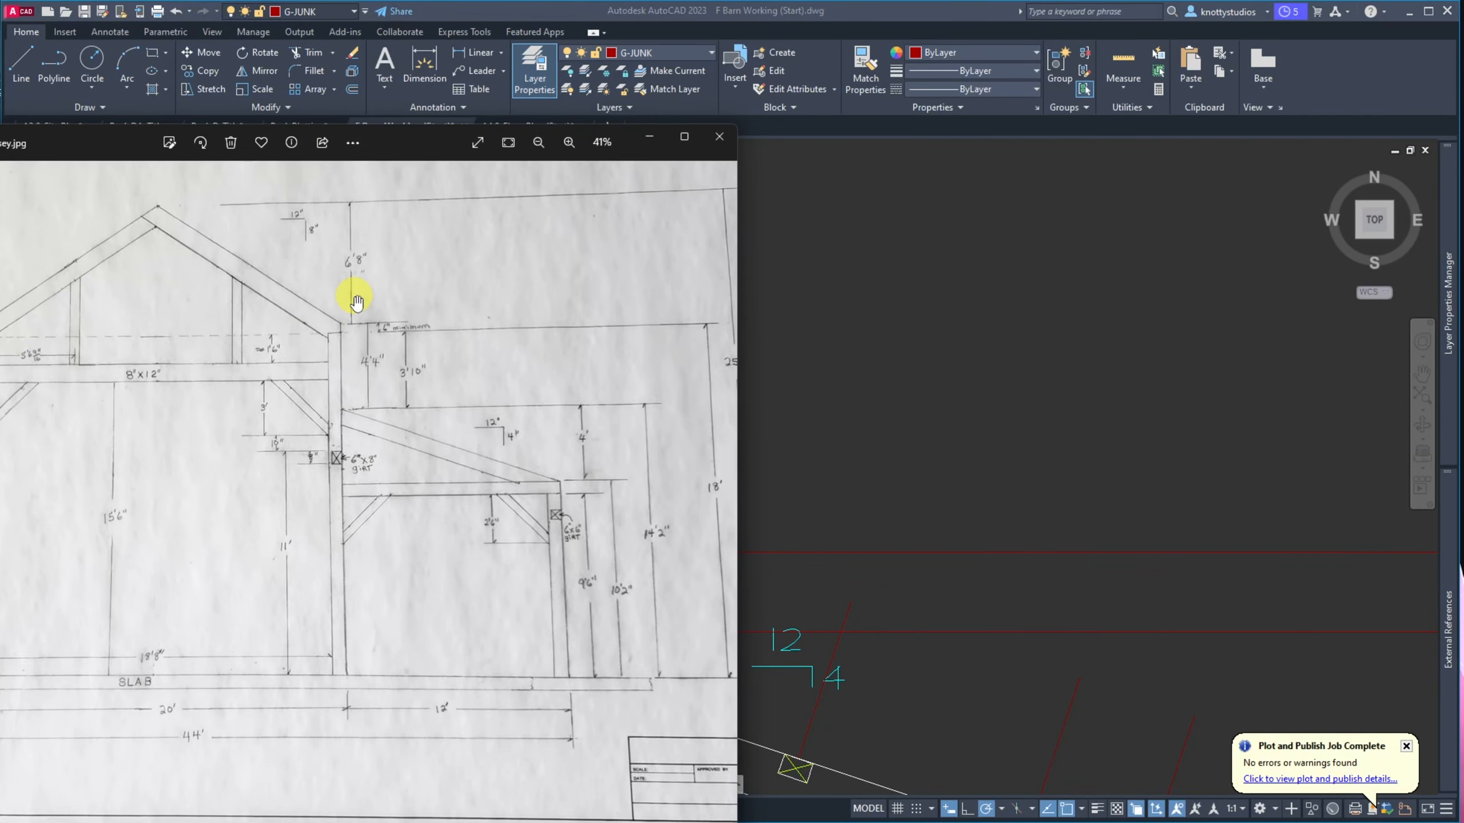
pyautogui.scroll(2, 355, 297)
pyautogui.scroll(5, 355, 297)
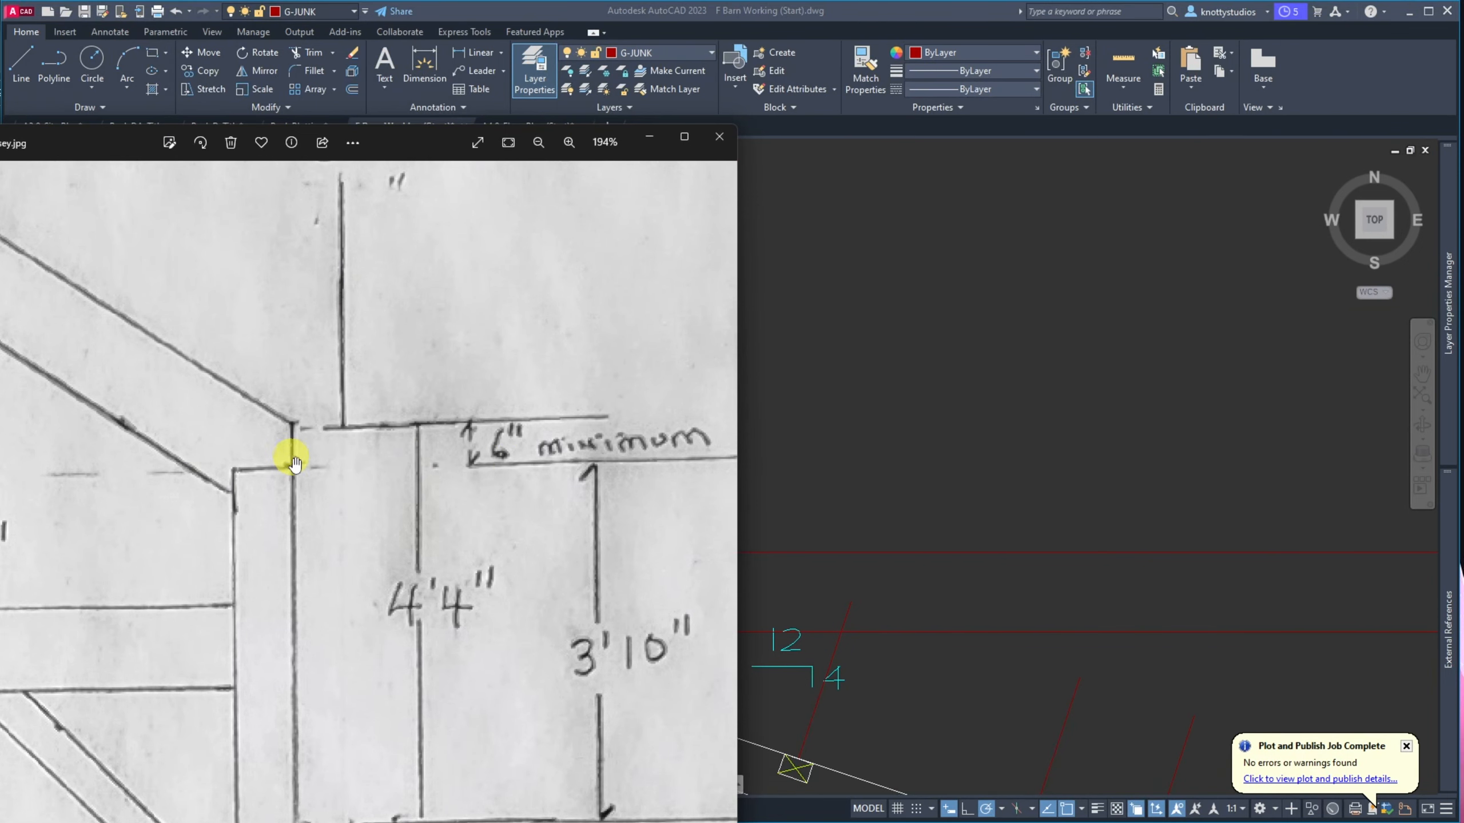
pyautogui.moveTo(303, 464)
pyautogui.mouseDown()
pyautogui.moveTo(611, 484)
pyautogui.moveTo(722, 715)
pyautogui.moveTo(835, 706)
pyautogui.mouseUp()
pyautogui.moveTo(16, 458); pyautogui.dragTo(197, 259)
pyautogui.scroll(-6, 198, 259)
pyautogui.moveTo(691, 611); pyautogui.dragTo(438, 592)
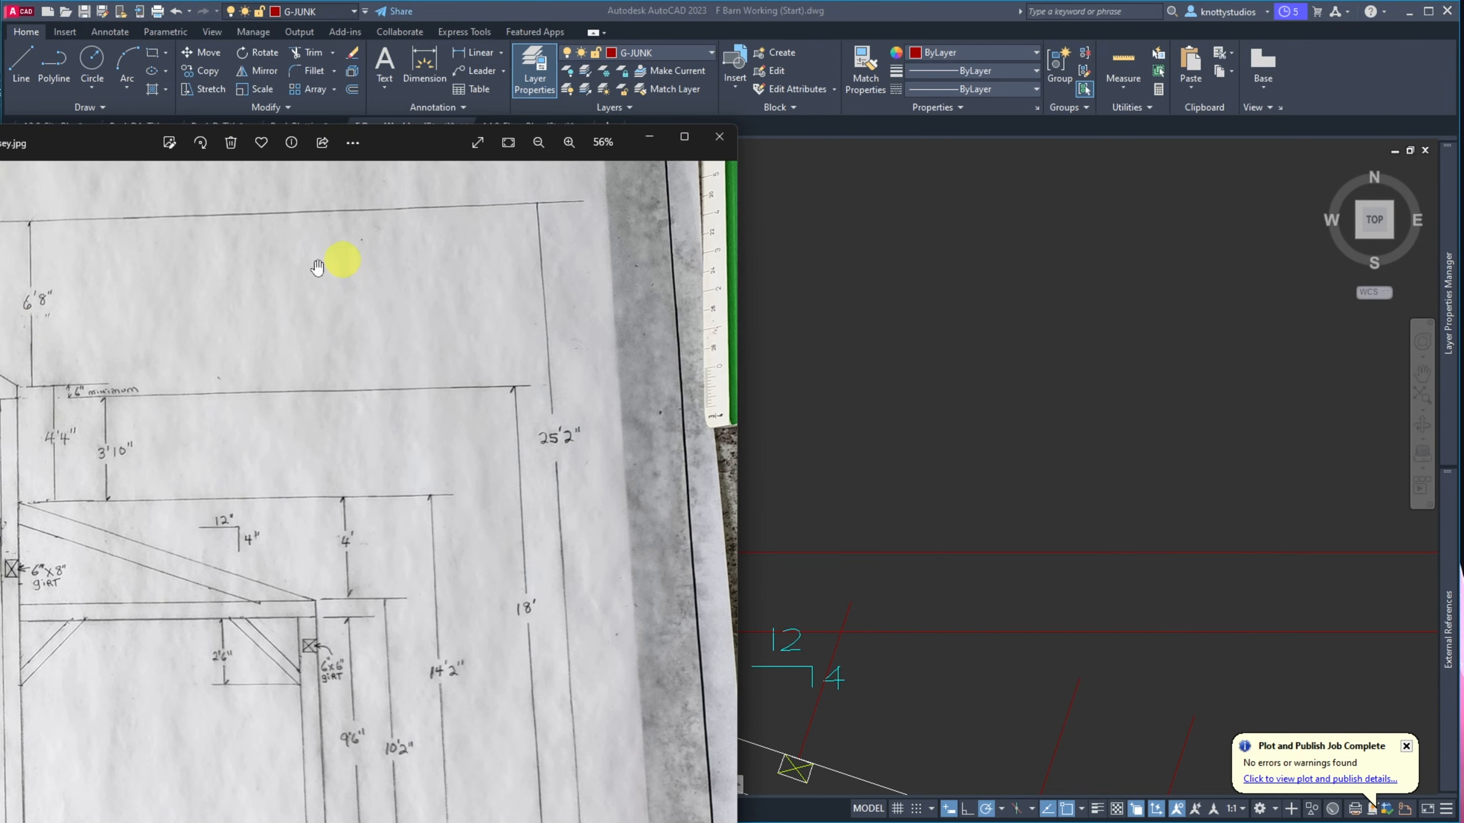
pyautogui.scroll(-2, 94, 323)
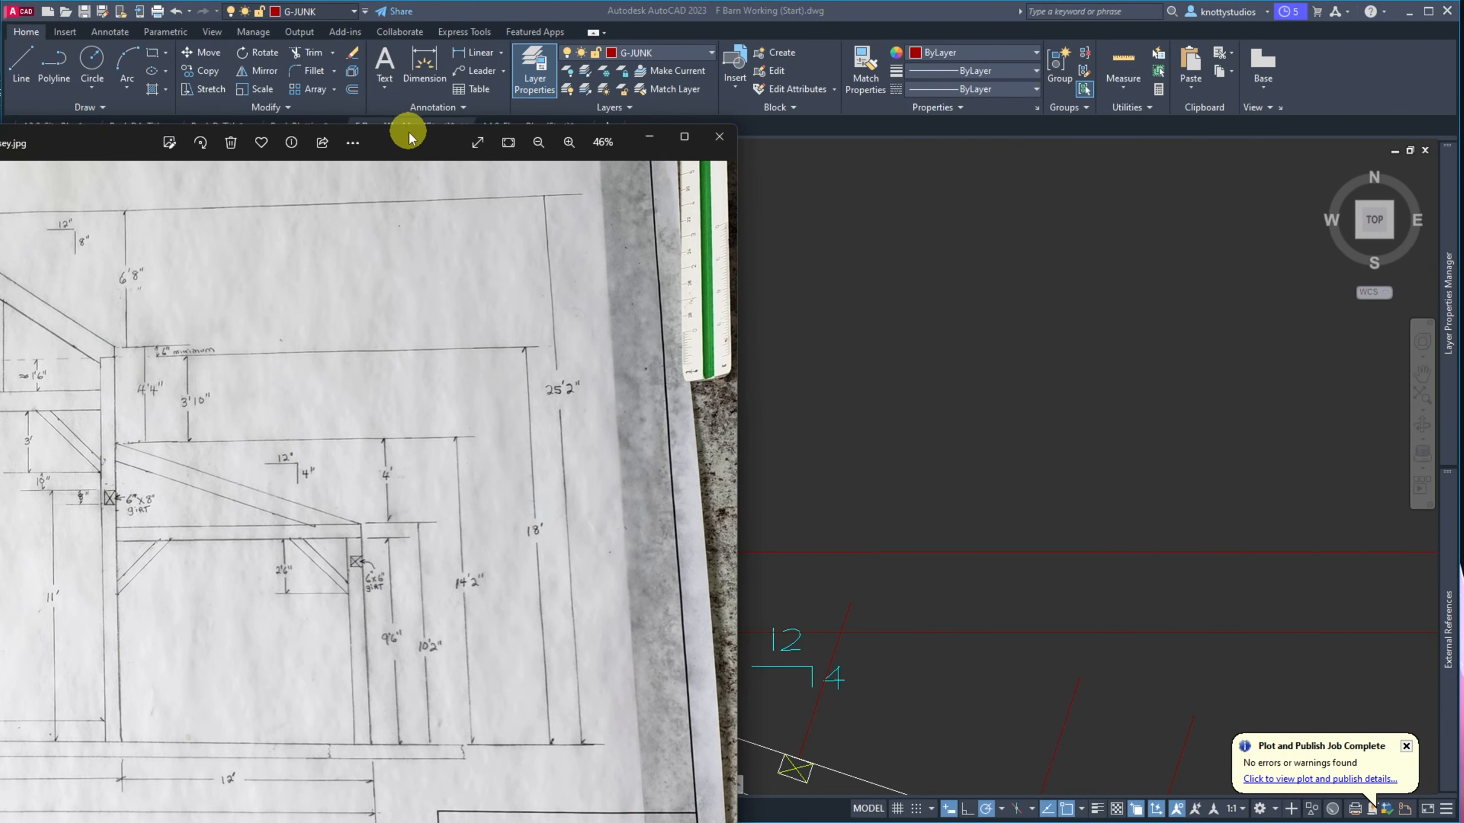
pyautogui.moveTo(404, 138); pyautogui.dragTo(0, 138)
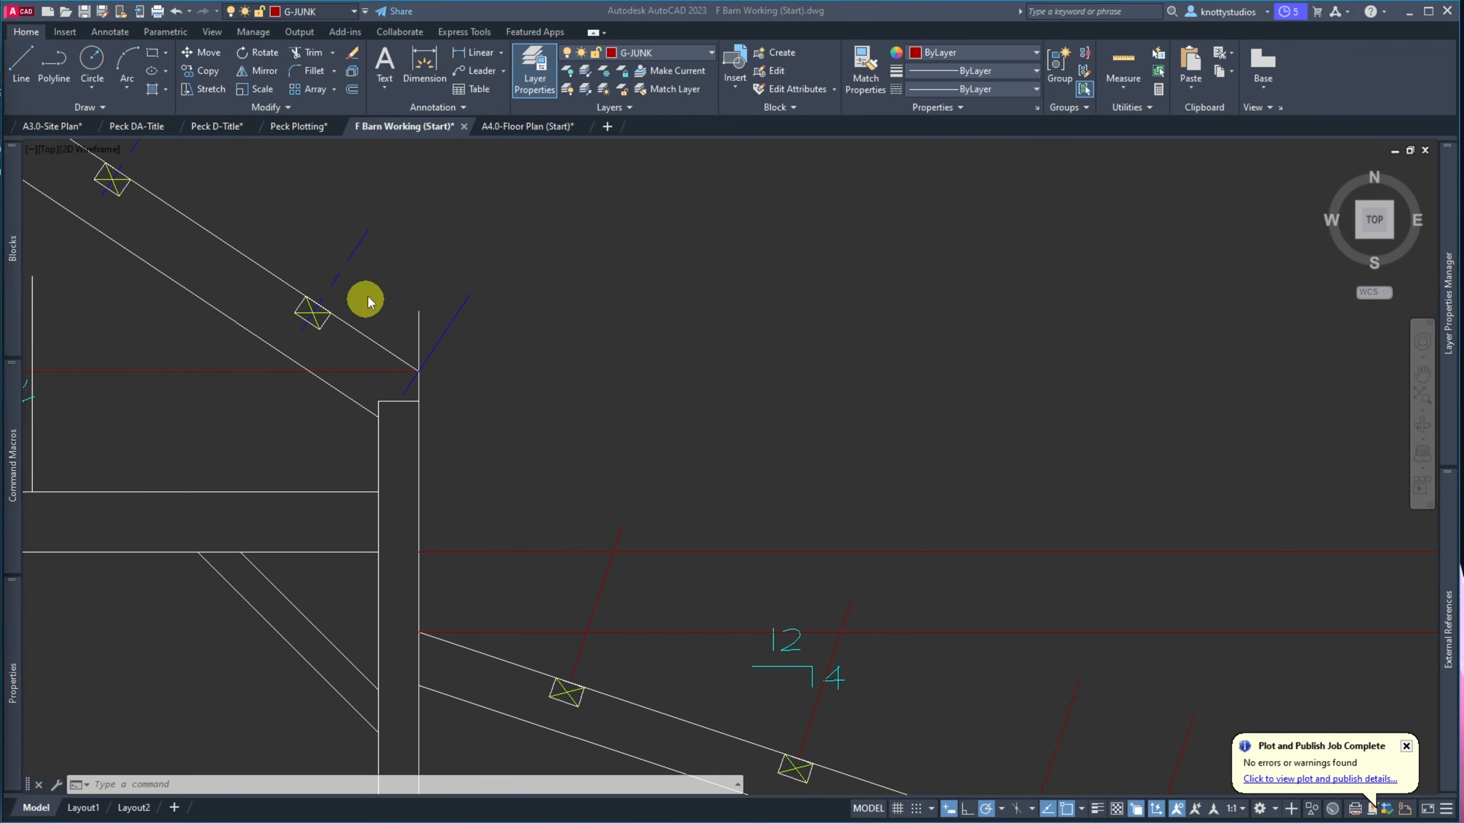
# Back in the AutoCAD drawing, trim the right post's outer line where it projects above the main rafter's top edge
pyautogui.click(387, 323)
pyautogui.write('tr')
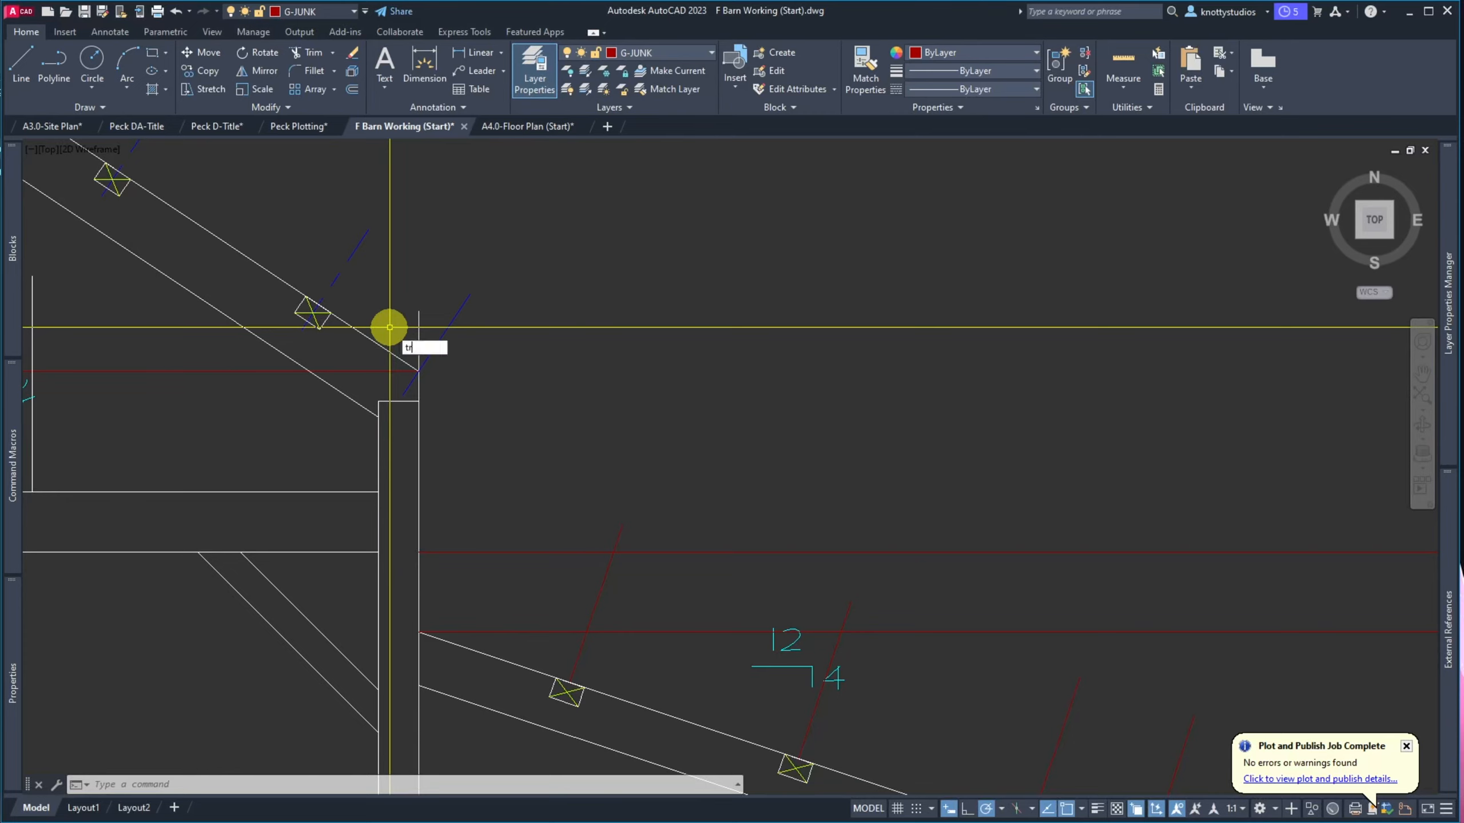
pyautogui.press('Return')
pyautogui.click(389, 327)
pyautogui.click(337, 347)
pyautogui.press('Return')
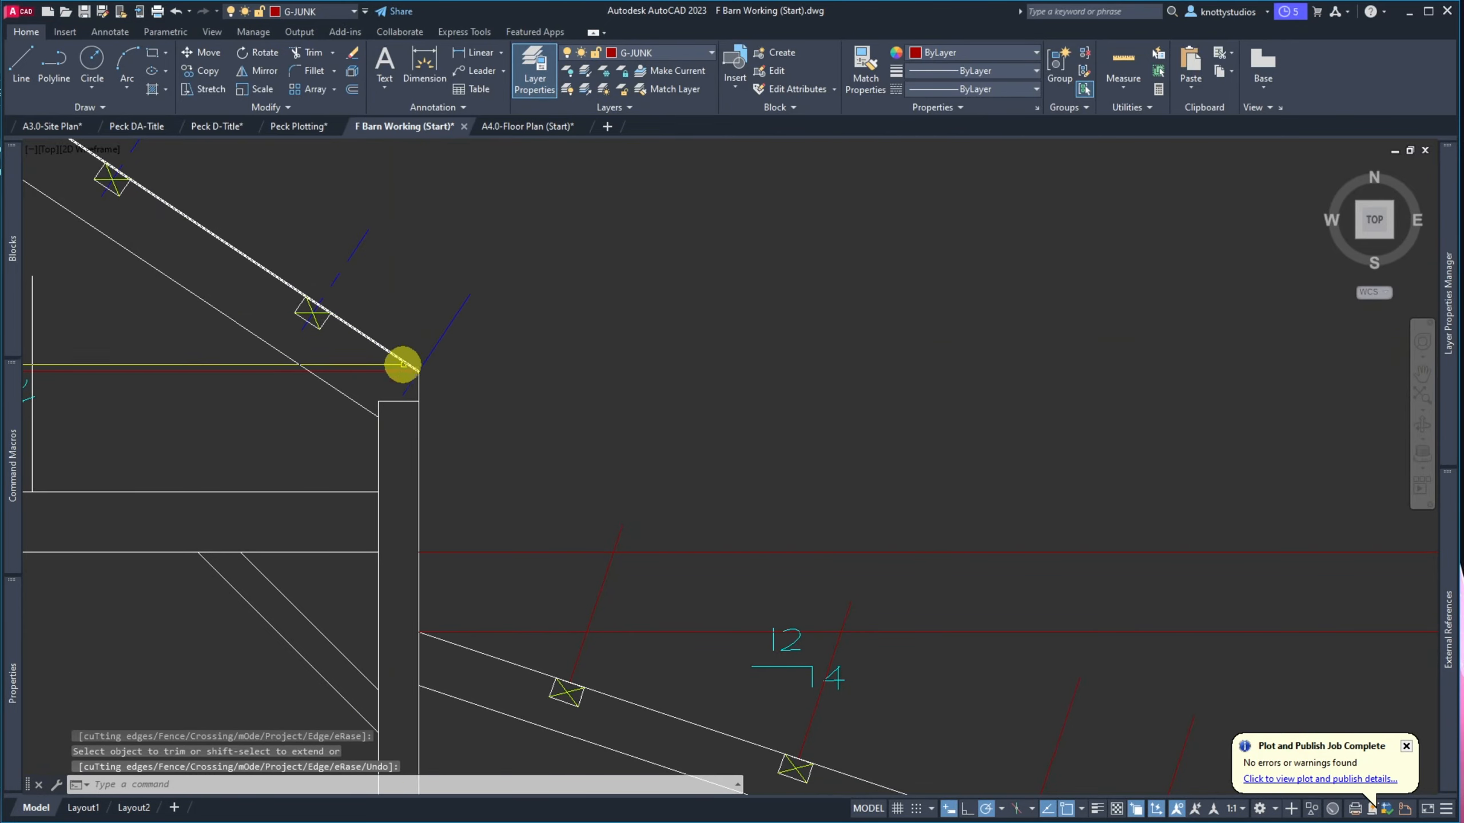
pyautogui.keyDown('shift'); pyautogui.click(398, 362); pyautogui.keyUp('shift')
pyautogui.scroll(-8, 456, 441)
pyautogui.scroll(2, 391, 434)
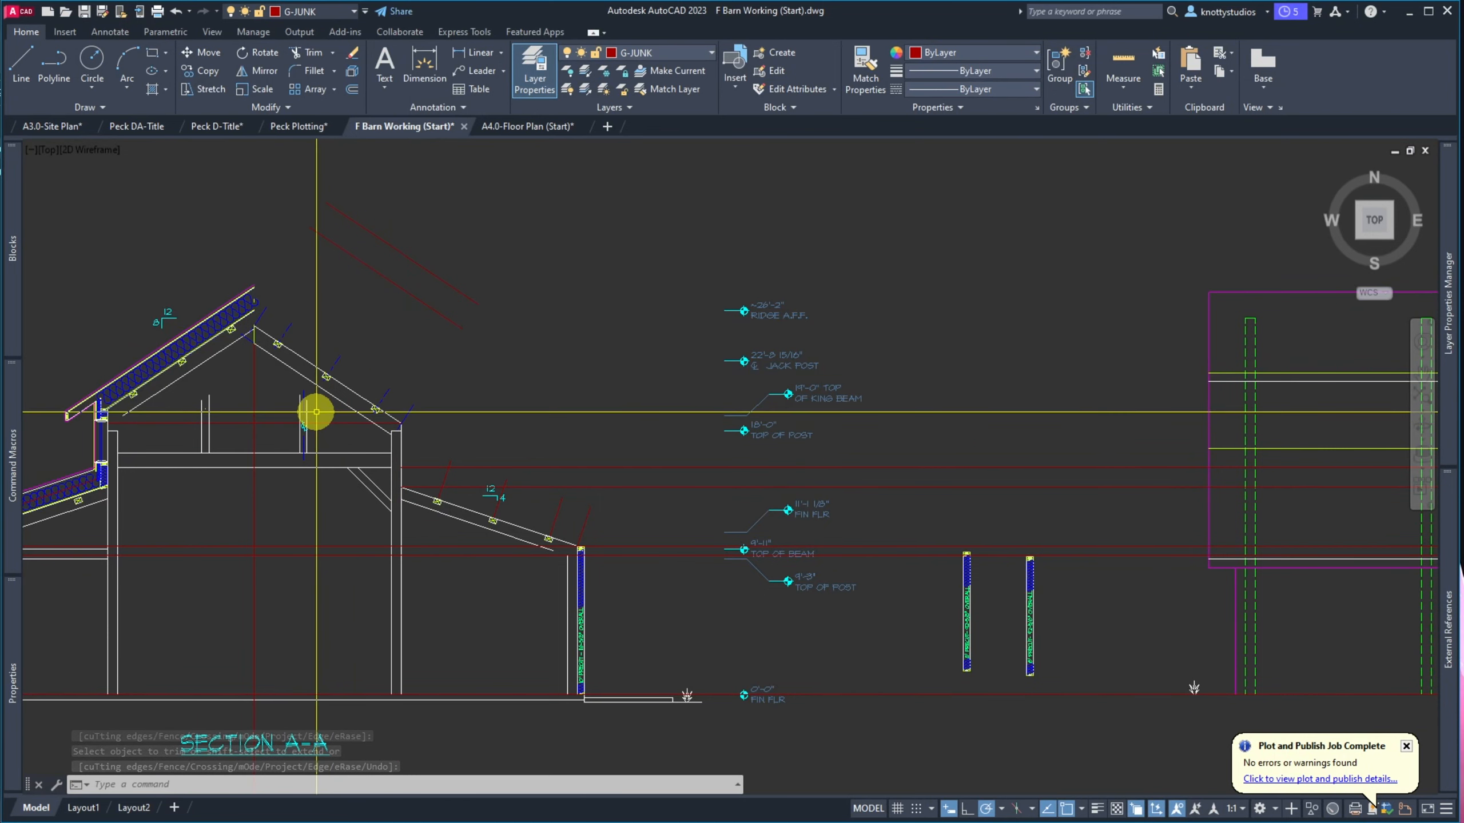
pyautogui.write('ex')
pyautogui.press('Return')
pyautogui.click(317, 391)
pyautogui.click(317, 385)
pyautogui.press('Return')
pyautogui.scroll(5, 315, 410)
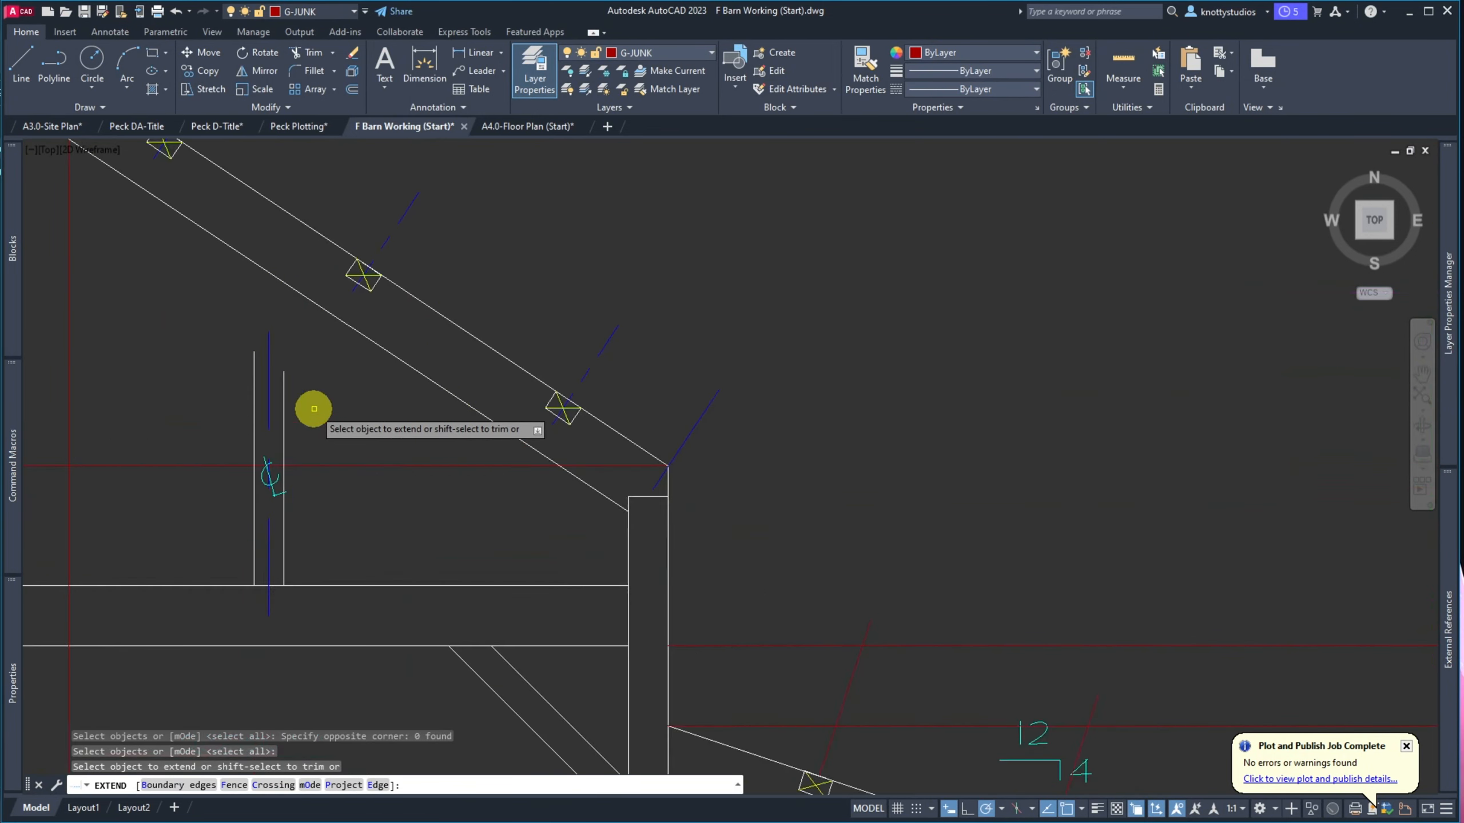
pyautogui.press('Escape')
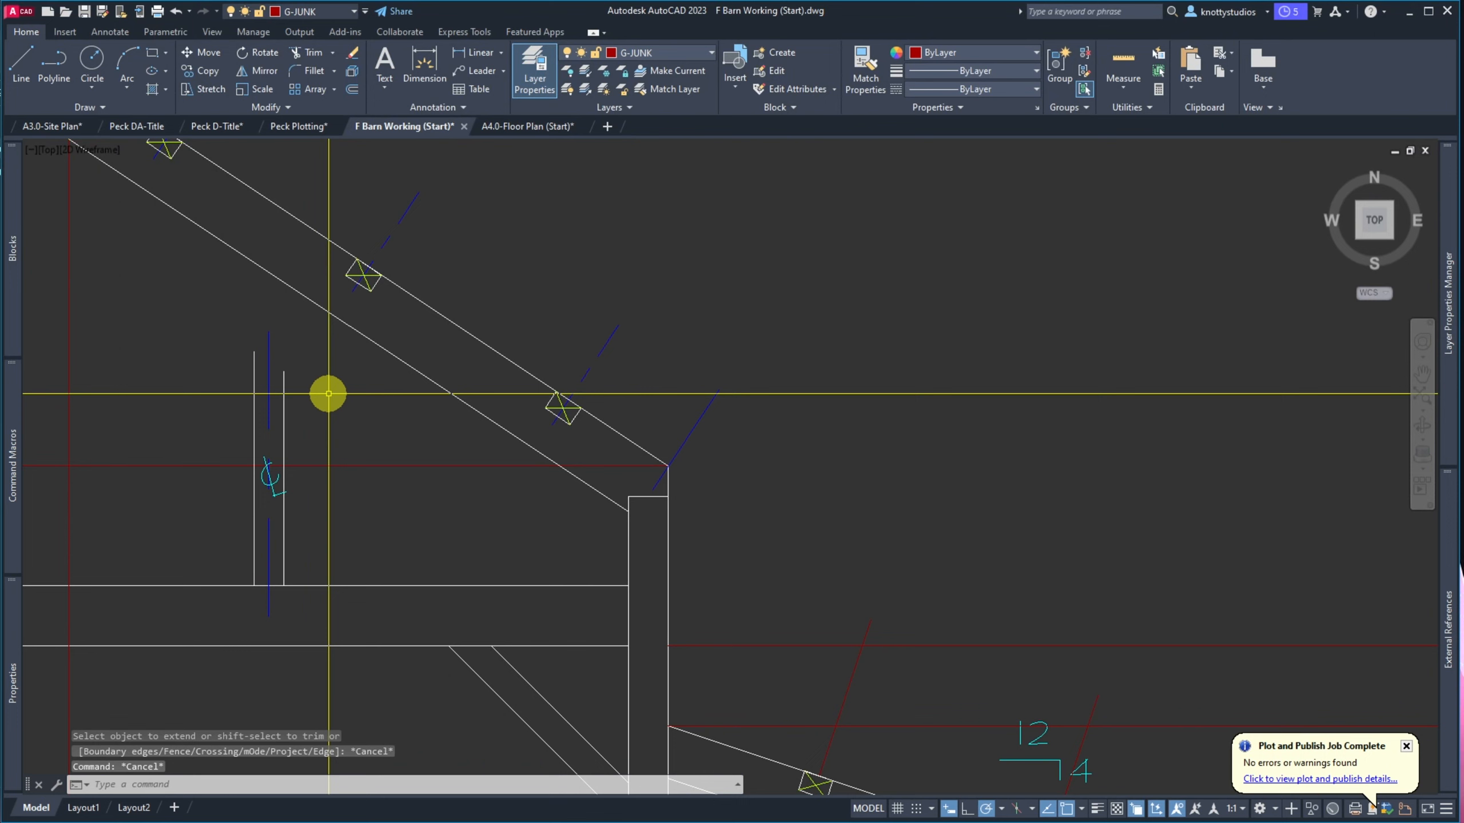
# Extend both edges of the right jack post up to the underside of the right main rafter
pyautogui.press('Return')
pyautogui.click(330, 387)
pyautogui.click(307, 307)
pyautogui.press('Return')
pyautogui.click(296, 371)
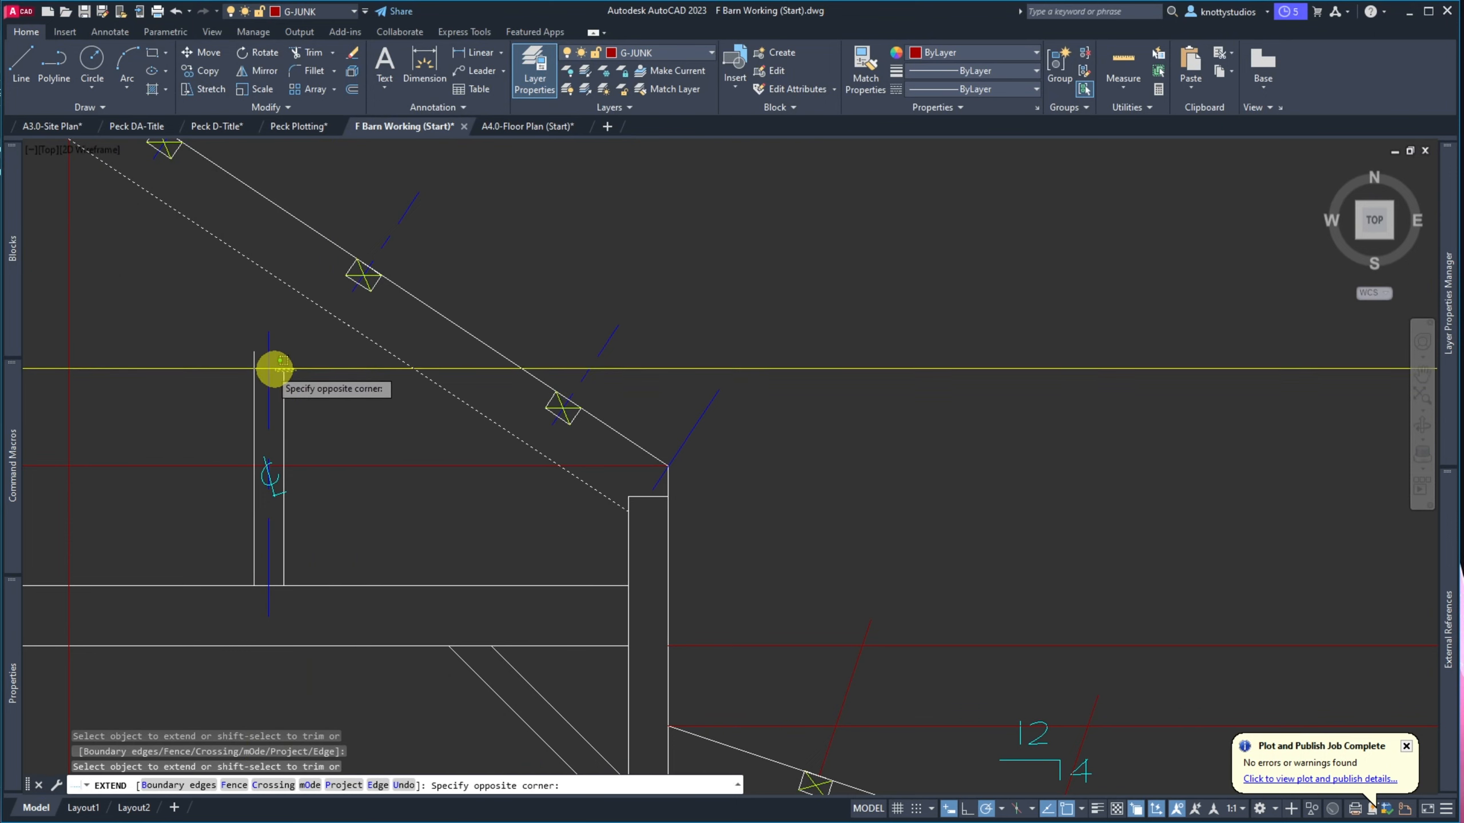
pyautogui.click(284, 379)
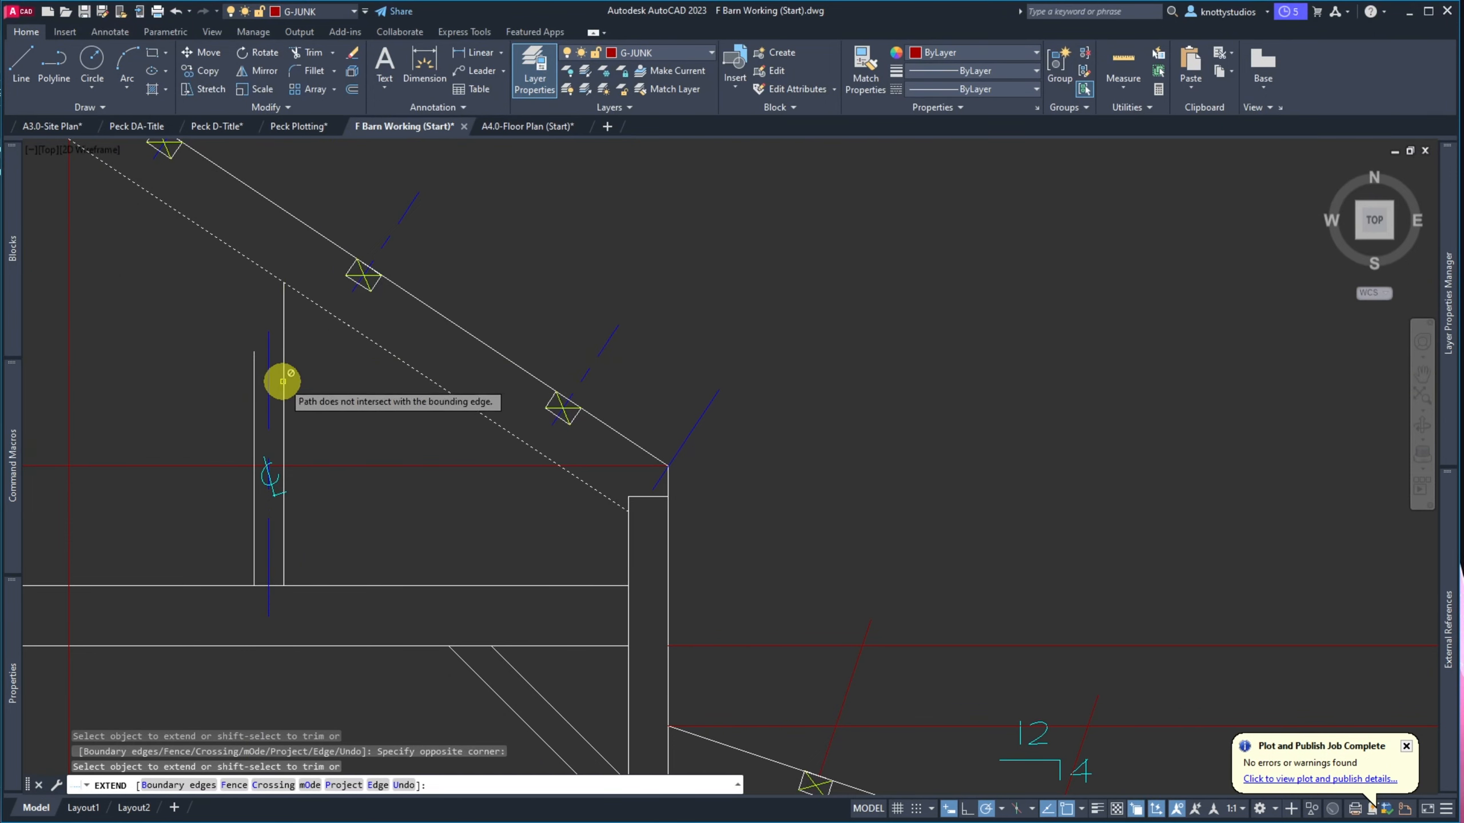
pyautogui.click(248, 381)
pyautogui.press('Return')
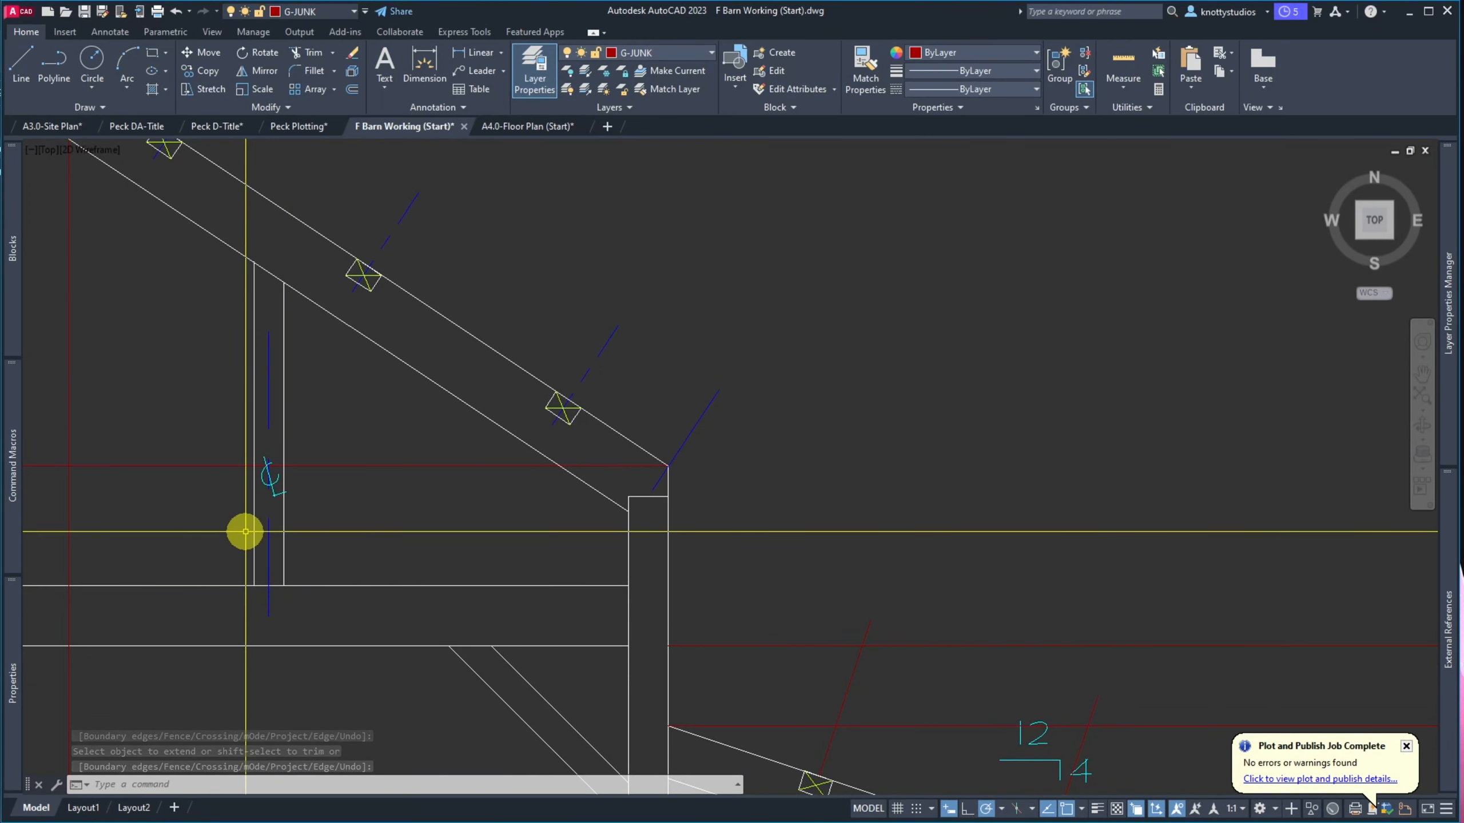
# Examine the lean-to side of the secondary bent sketch photo, including its rafter, beam, outer post and height dimensions
pyautogui.scroll(-5, 245, 531)
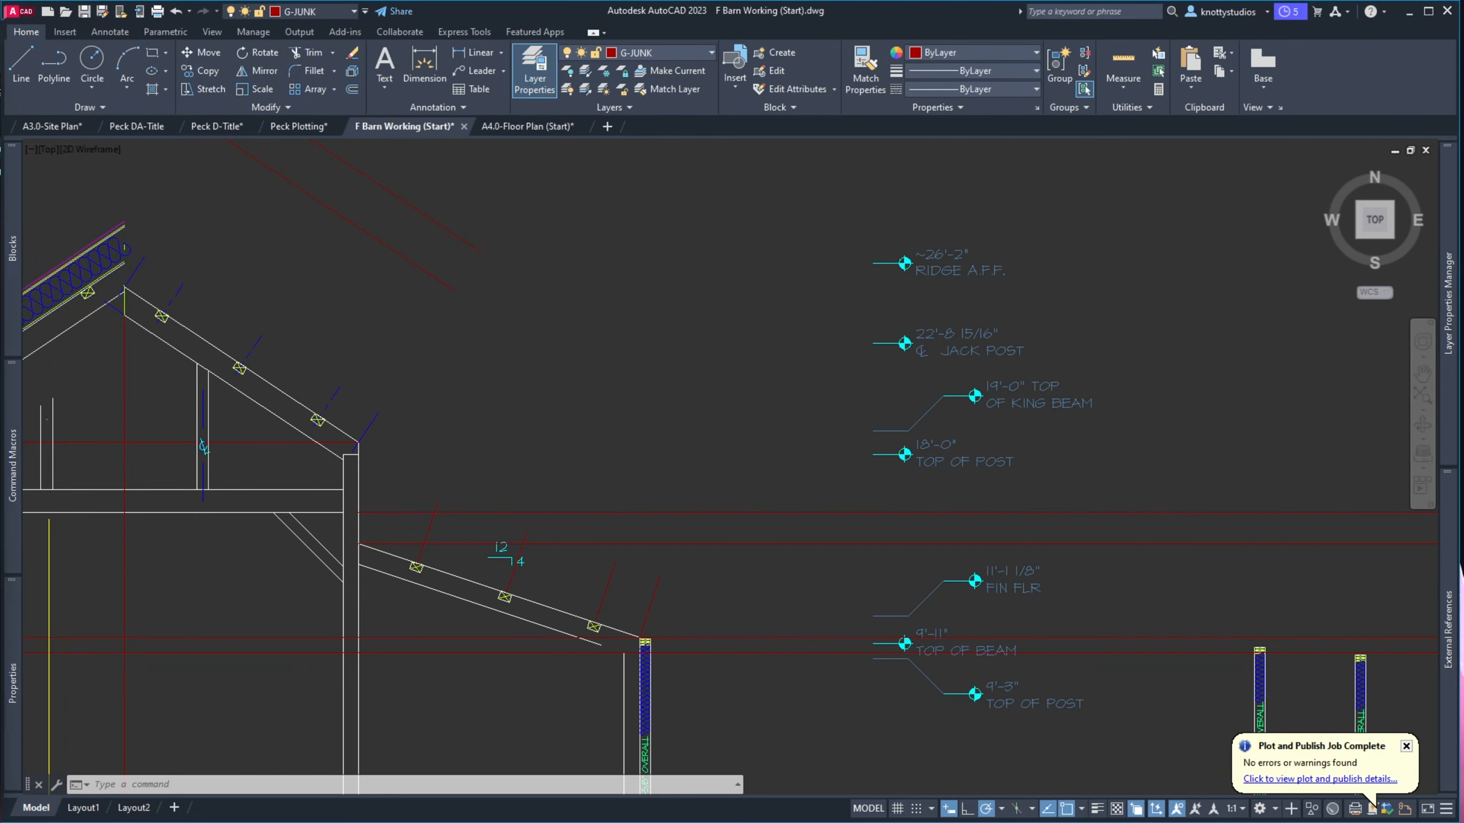
pyautogui.moveTo(0, 59); pyautogui.dragTo(683, 59)
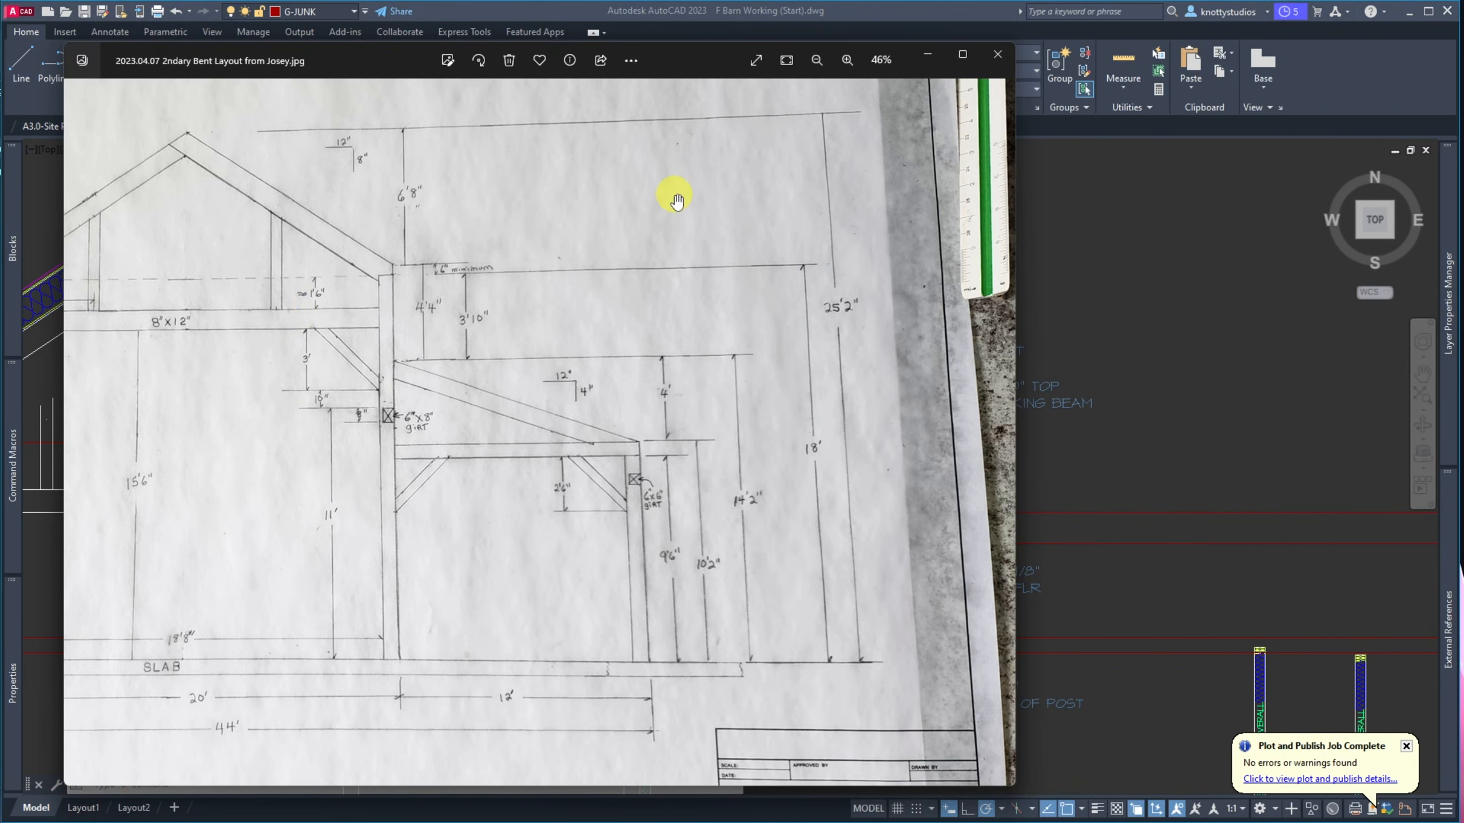
pyautogui.moveTo(688, 53); pyautogui.dragTo(0, 70)
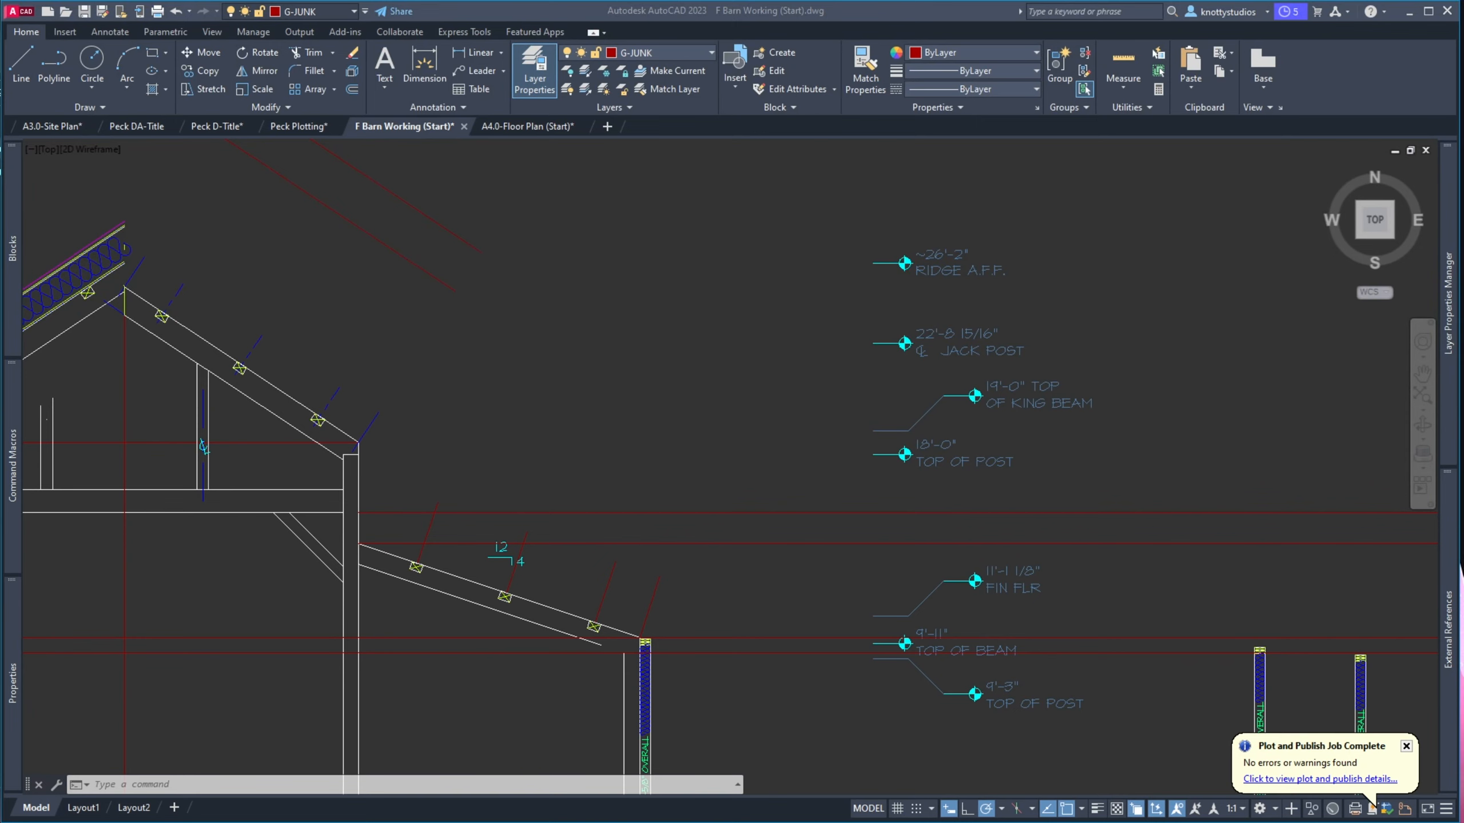
pyautogui.moveTo(0, 74)
pyautogui.mouseDown()
pyautogui.moveTo(925, 139)
pyautogui.moveTo(838, 61)
pyautogui.mouseUp()
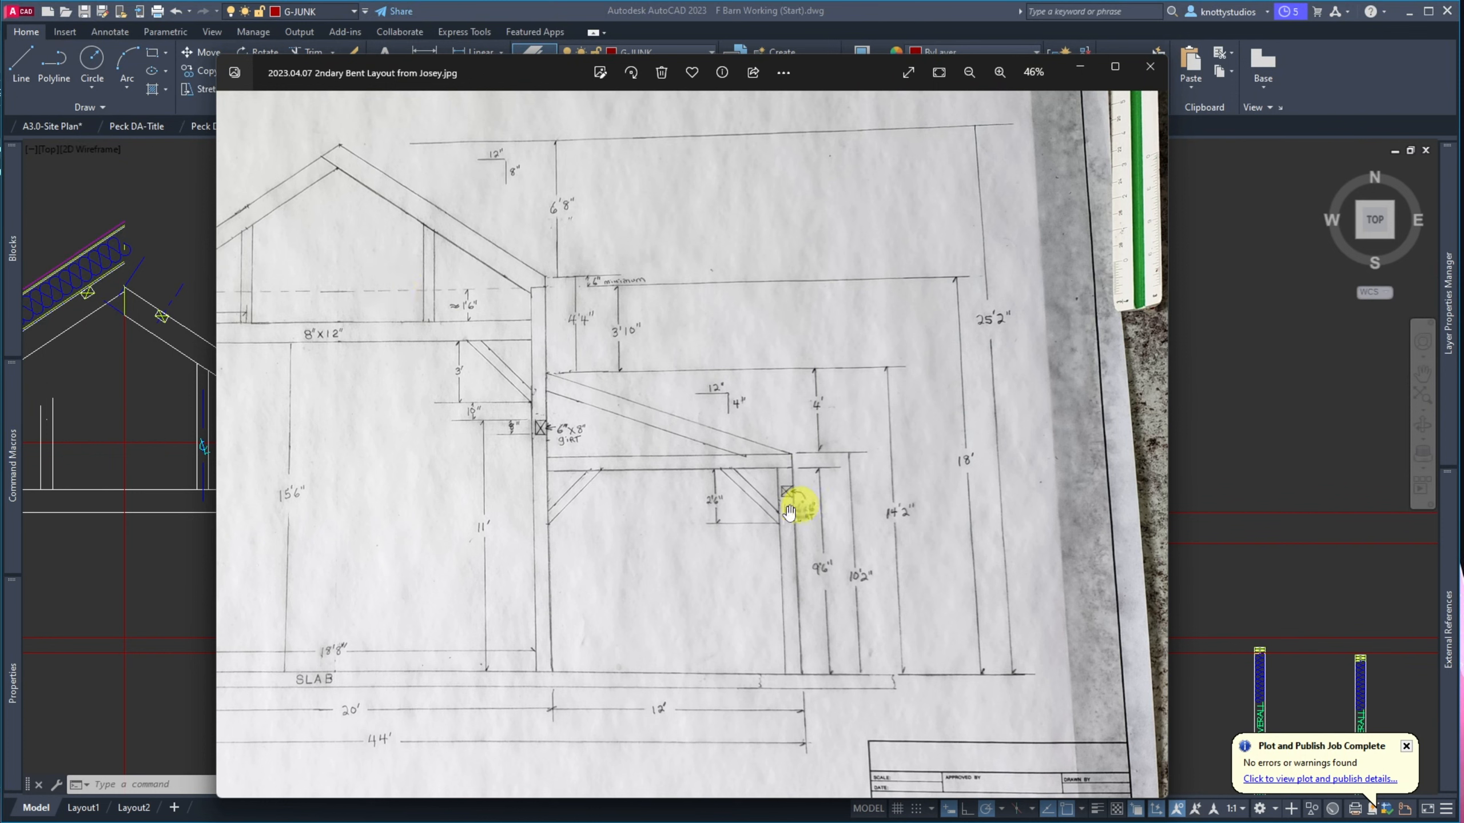
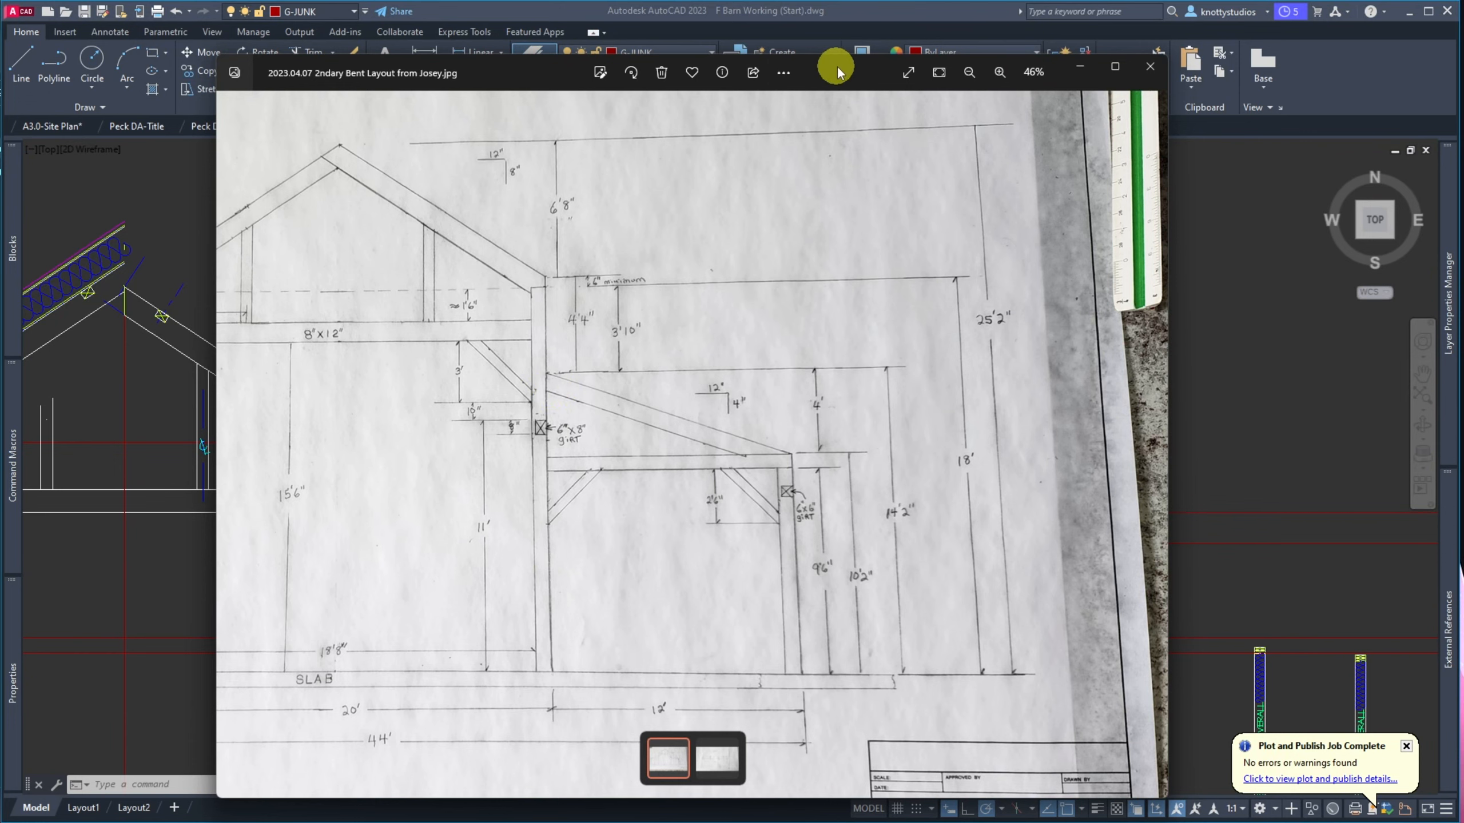
pyautogui.moveTo(836, 71); pyautogui.dragTo(0, 23)
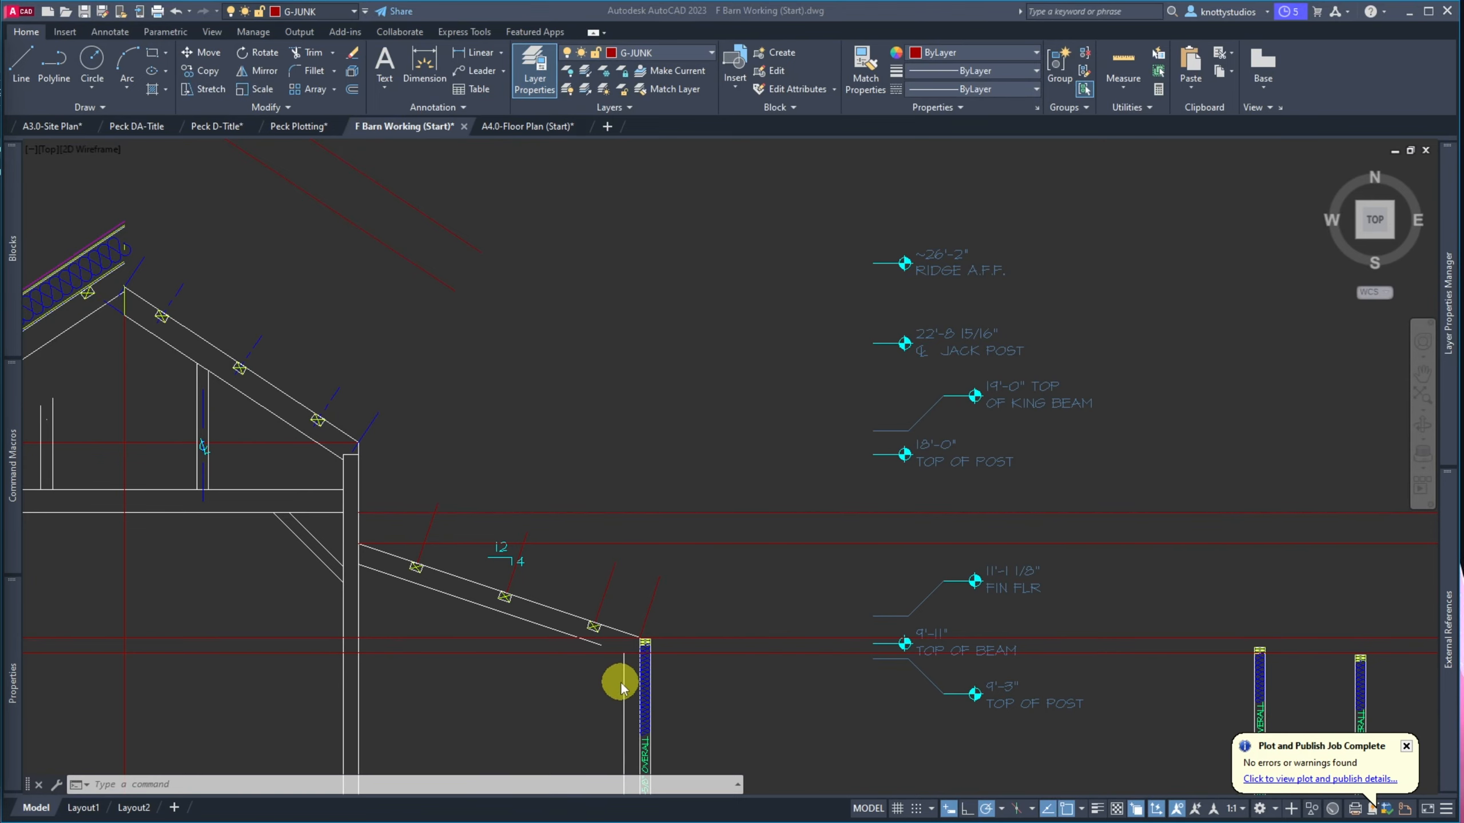
# Inspect the right lean-to's outer wall in Section A-A, from the finish floor up to the top plates and rafter foot
pyautogui.scroll(-6, 606, 515)
pyautogui.scroll(9, 606, 515)
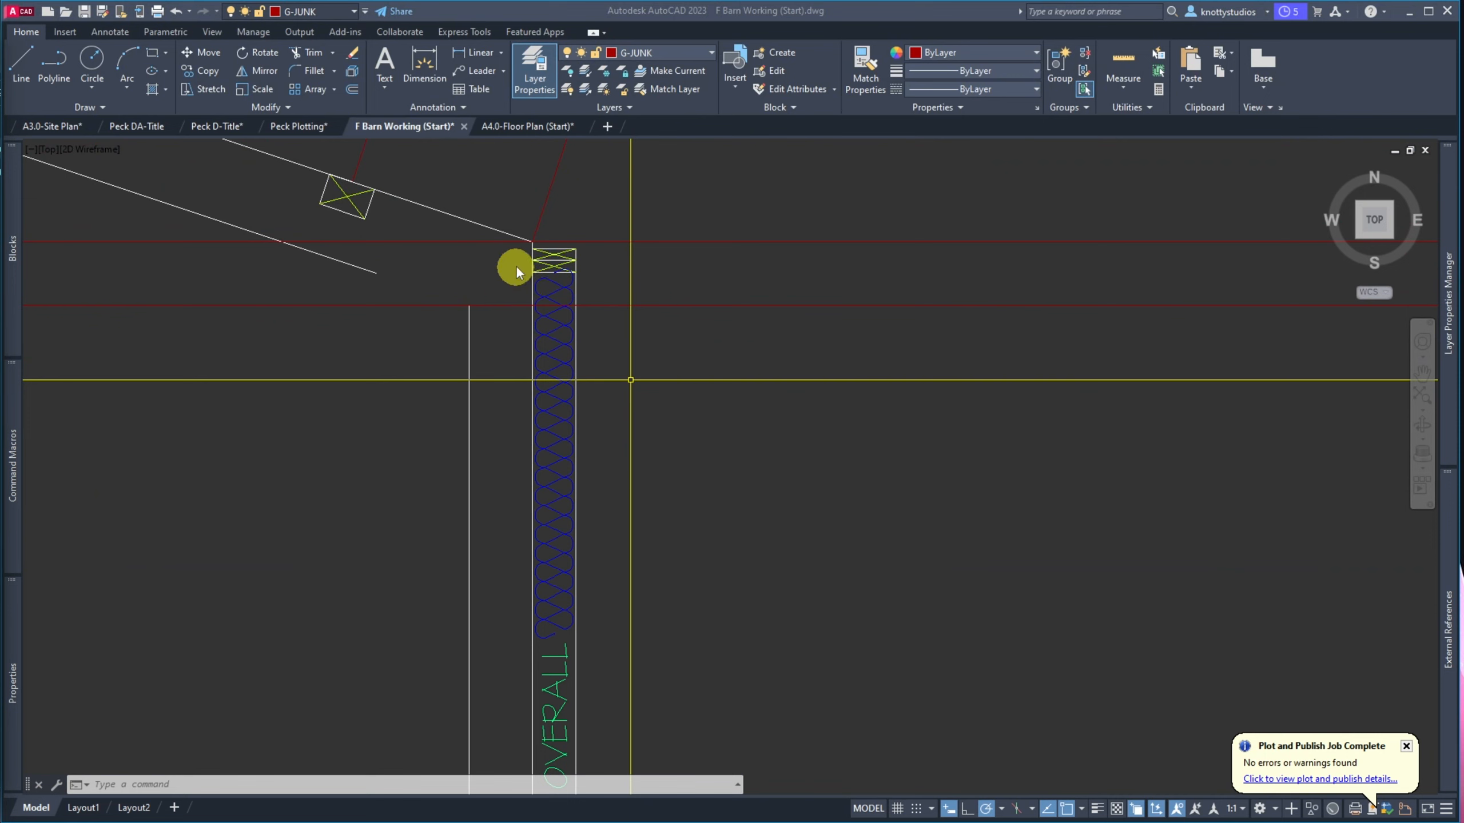
pyautogui.scroll(-2, 507, 288)
pyautogui.scroll(-4, 512, 293)
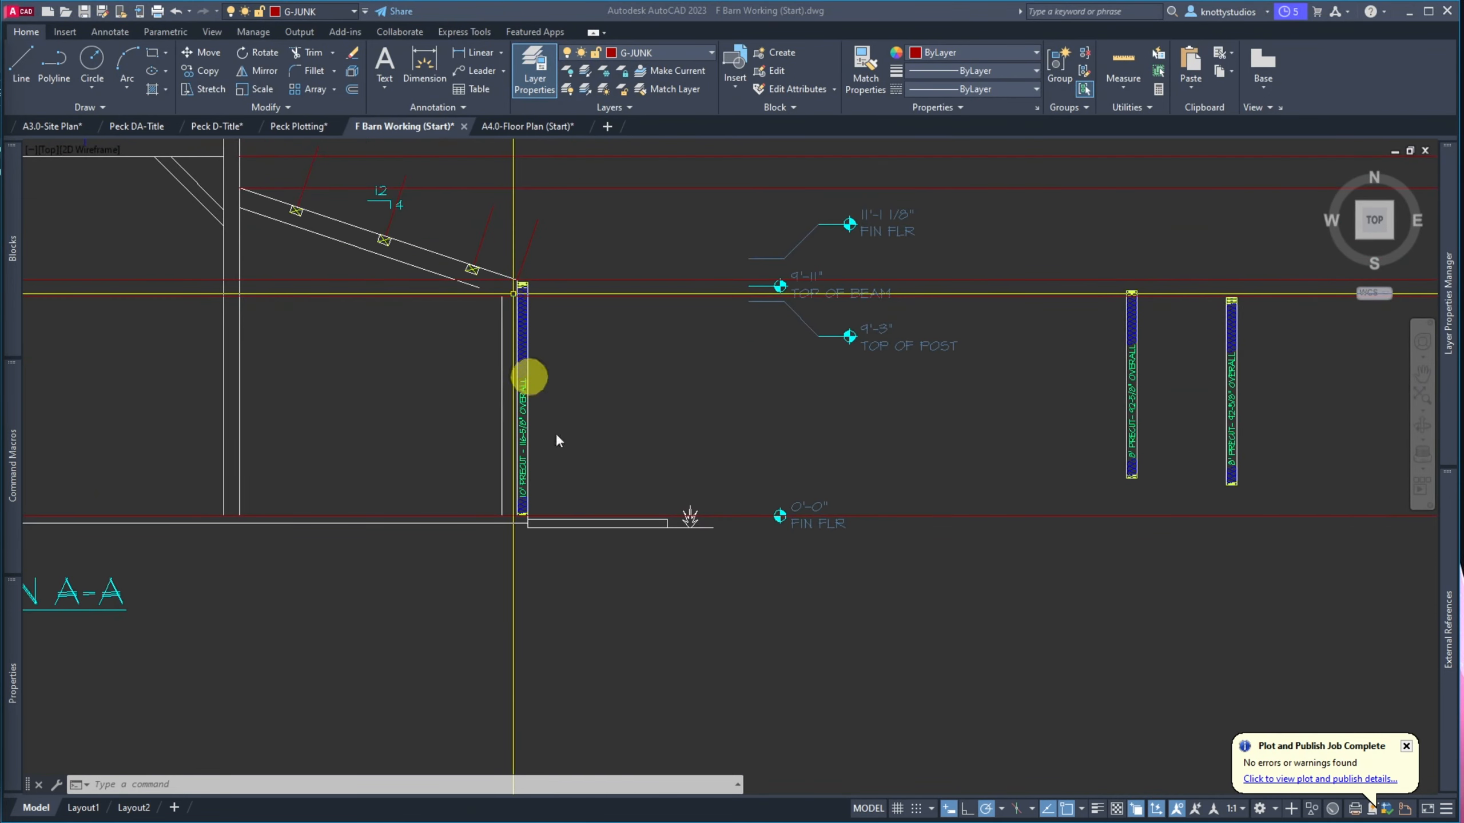
pyautogui.scroll(2, 553, 474)
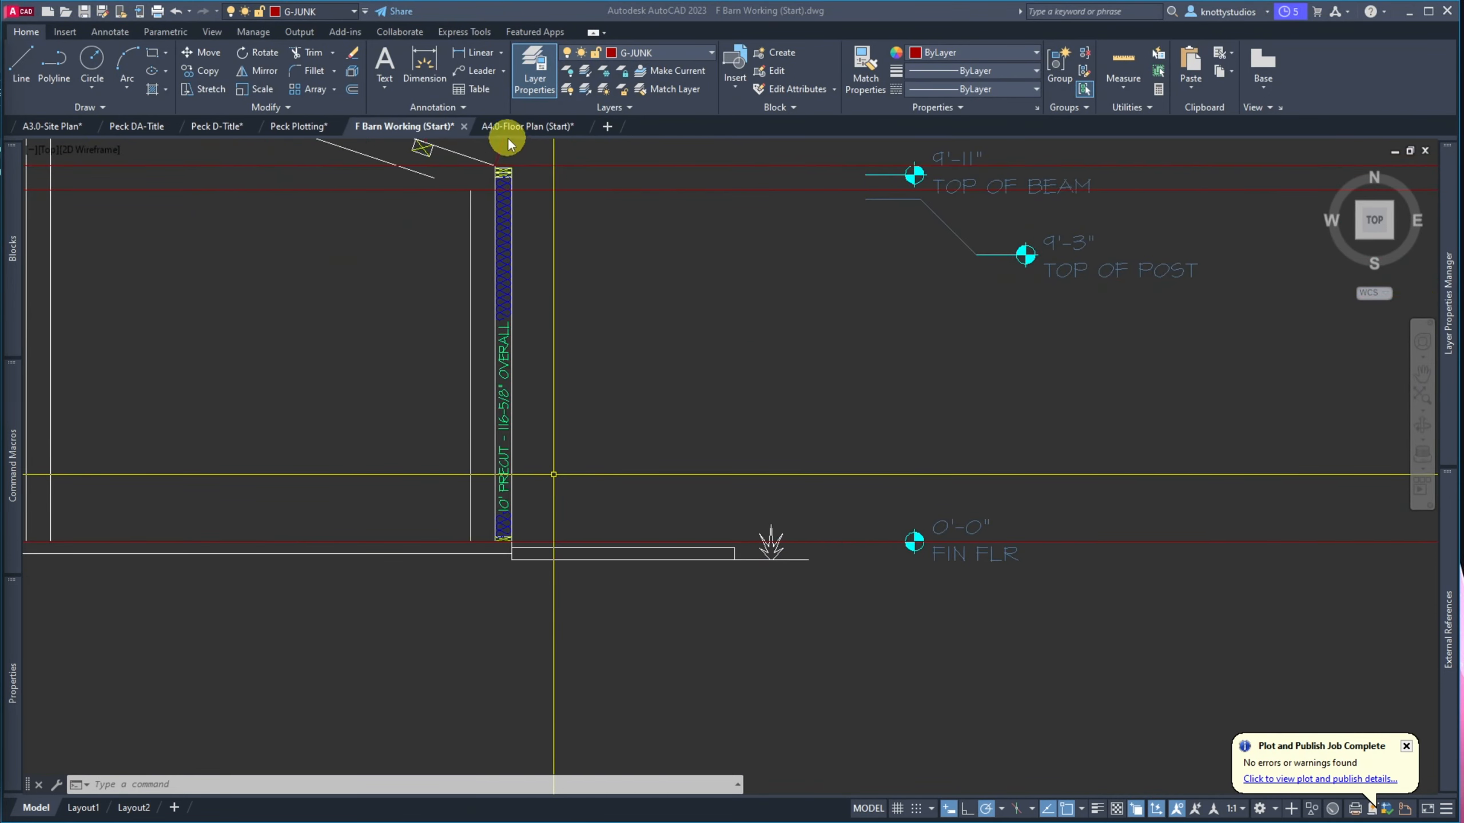
pyautogui.scroll(8, 507, 142)
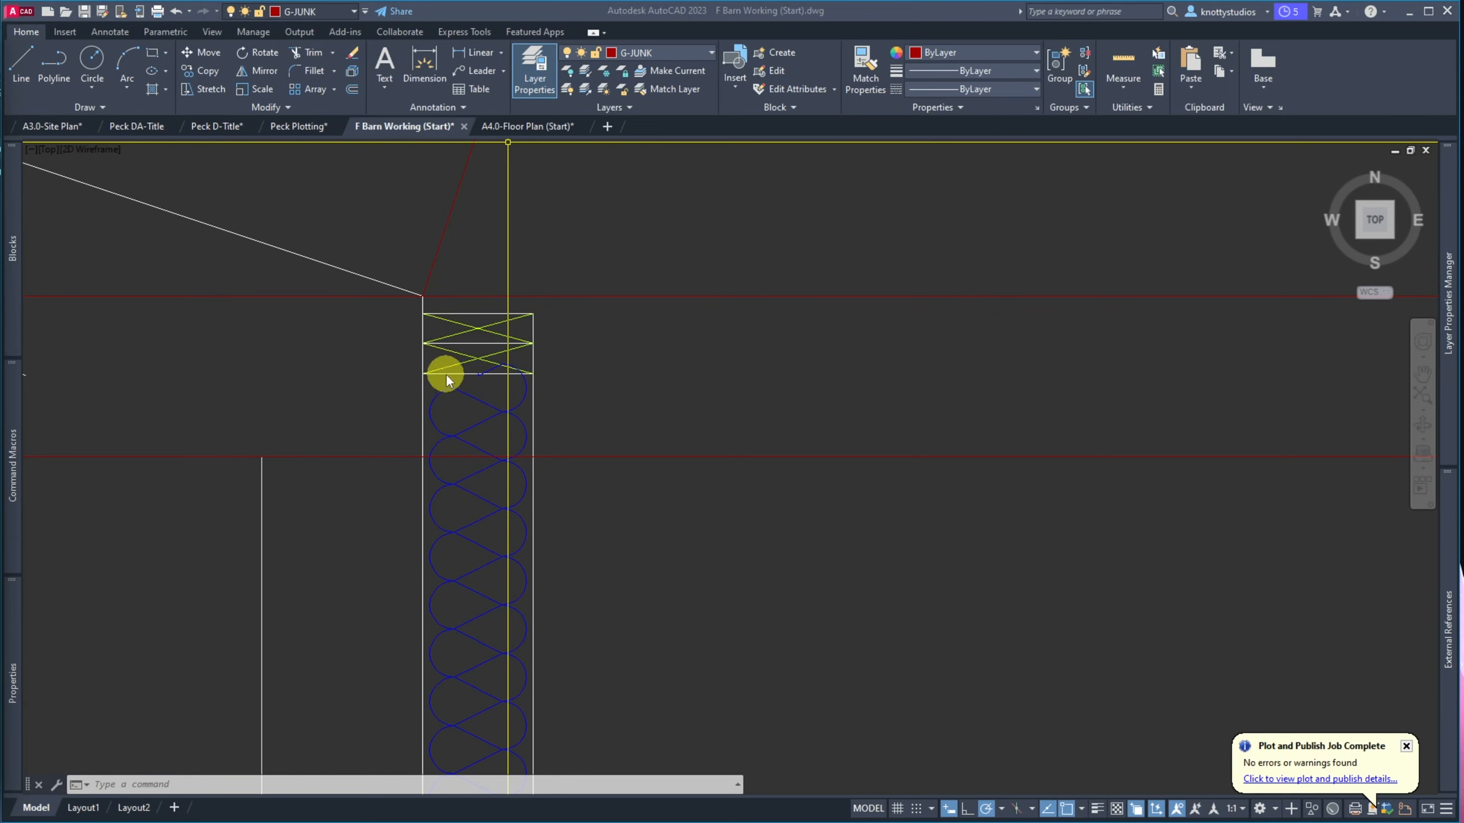
pyautogui.scroll(-8, 618, 389)
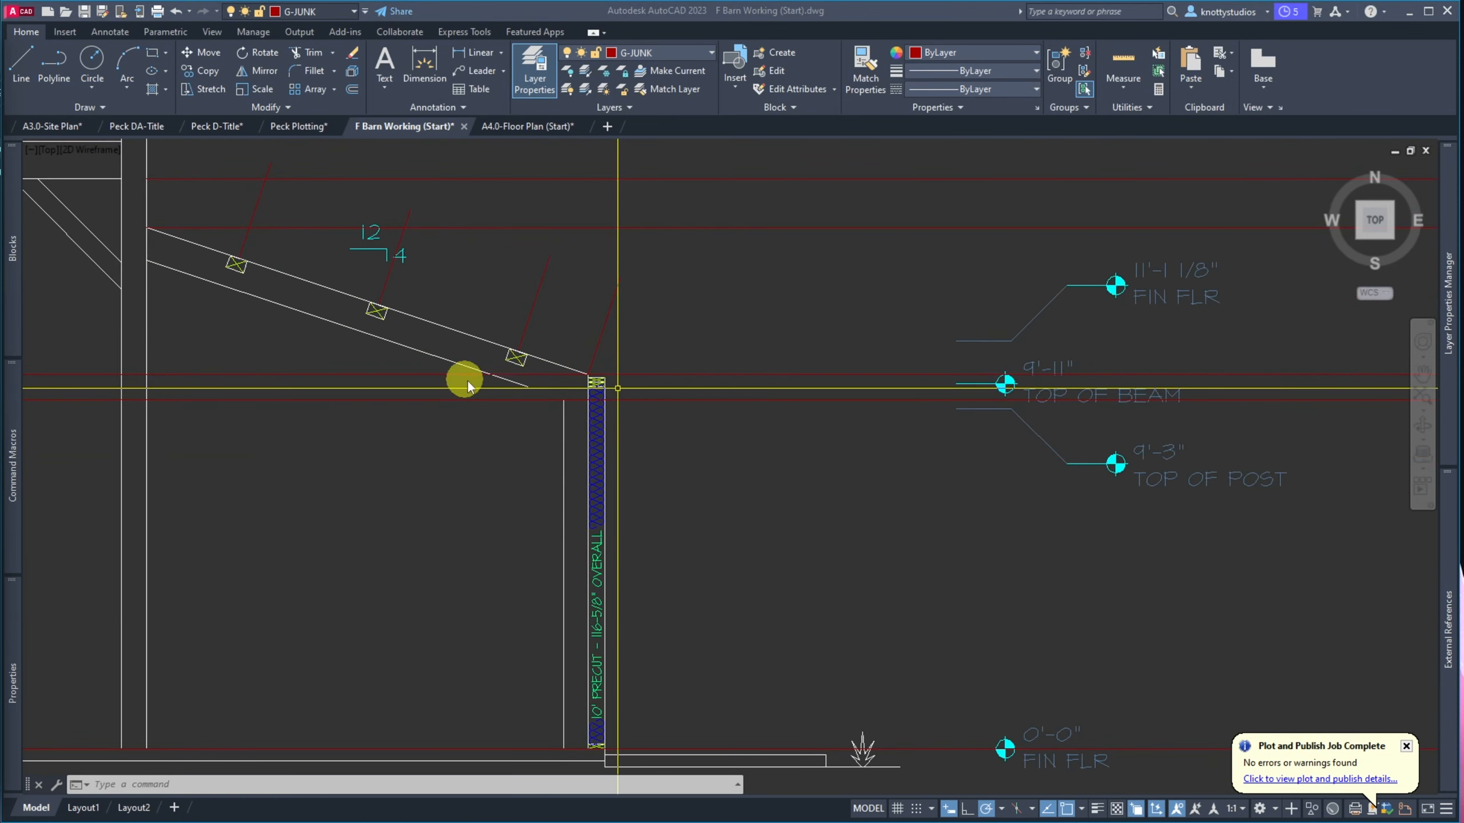
pyautogui.scroll(-4, 460, 373)
pyautogui.scroll(6, 496, 405)
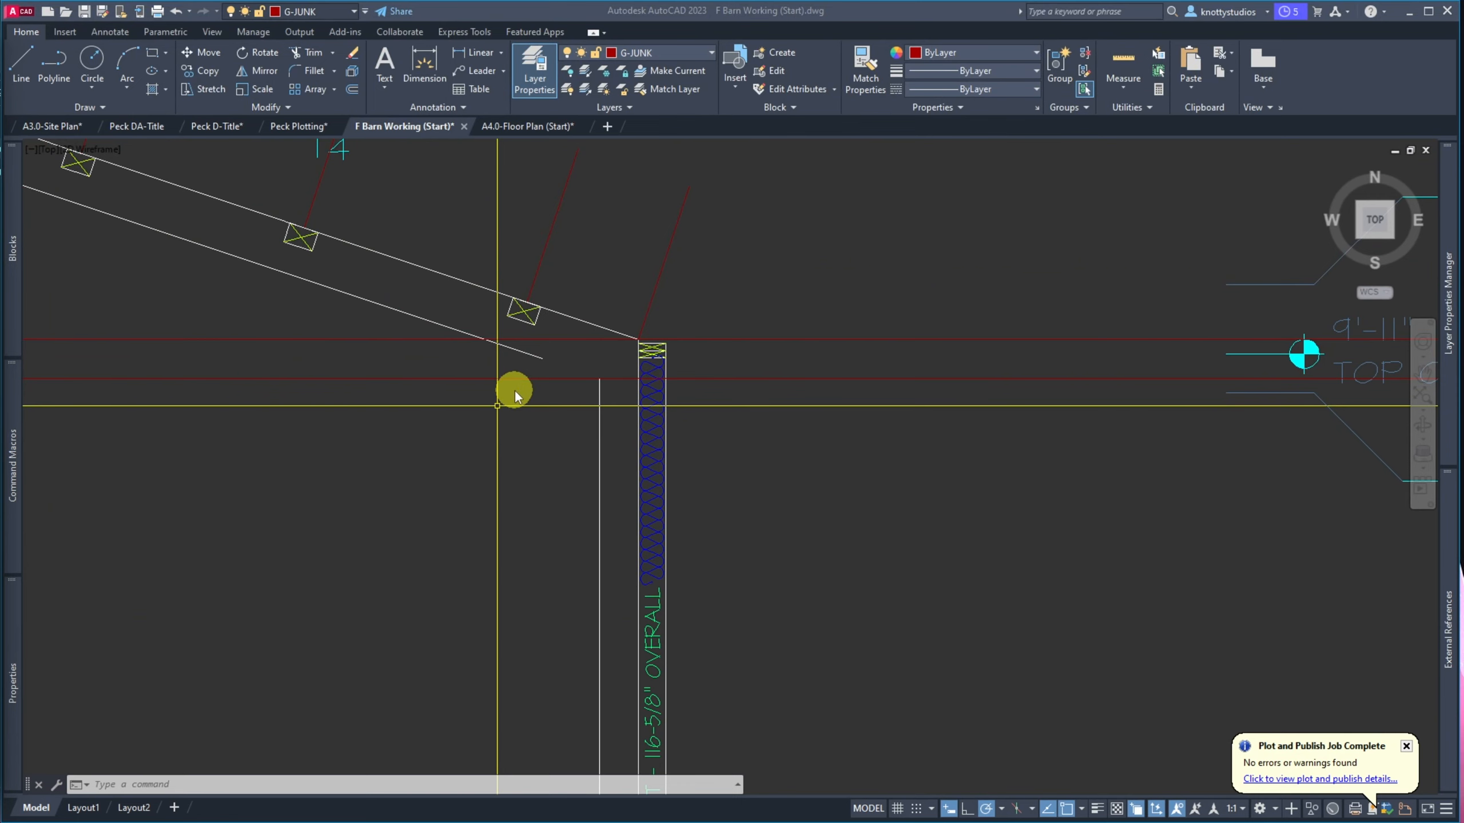
# Trim the right lean-to rafter's underside line back to the upper horizontal construction line at the eave
pyautogui.click(441, 333)
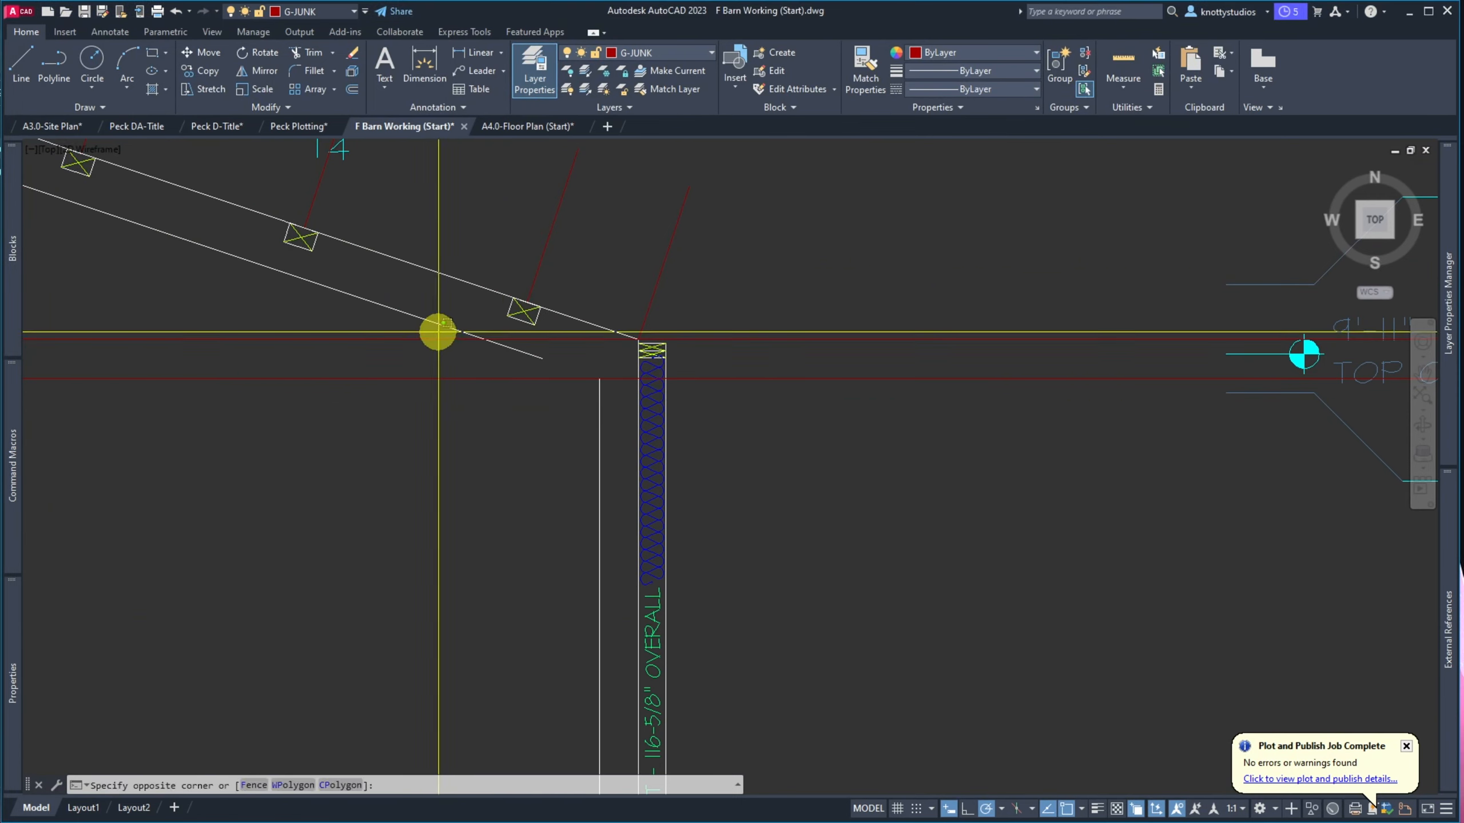
pyautogui.press('Escape')
pyautogui.press('Escape')
pyautogui.write('tr')
pyautogui.press('Return')
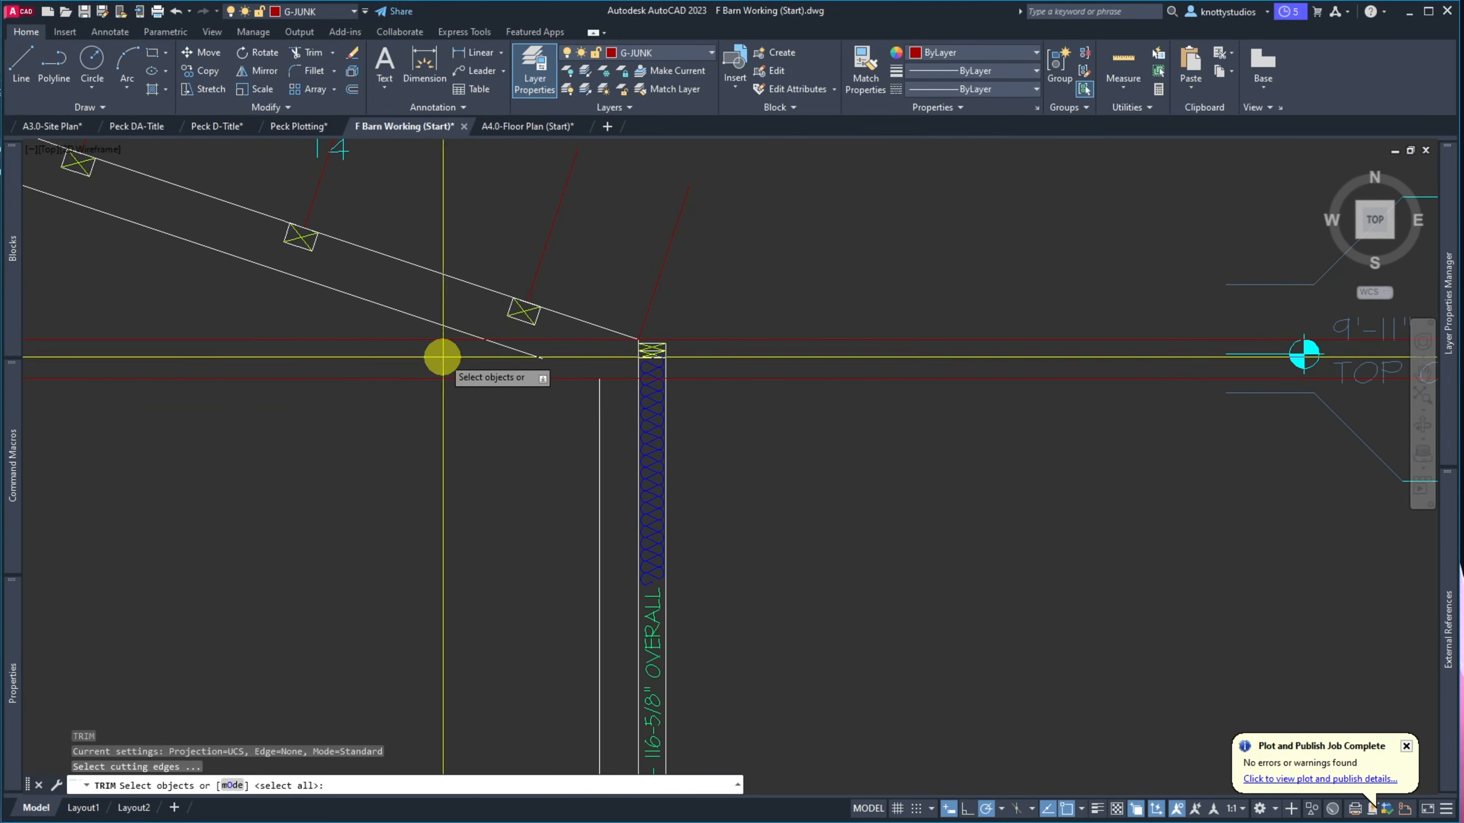
pyautogui.click(441, 357)
pyautogui.click(412, 332)
pyautogui.press('Return')
pyautogui.click(510, 347)
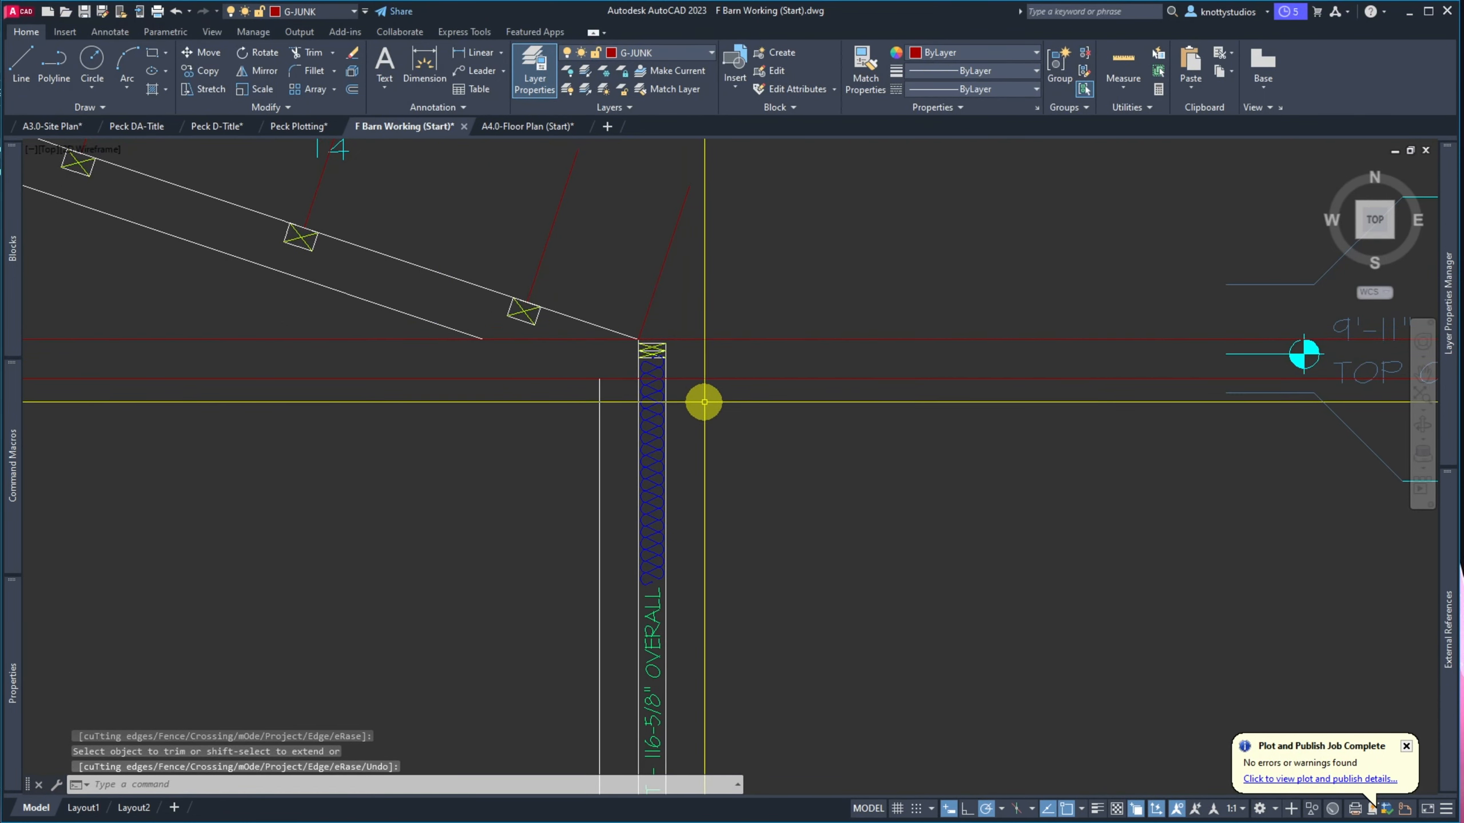
# Trim the lower horizontal construction line back to the outer face of the right lean-to's stud wall
pyautogui.press('Return')
pyautogui.press('Return')
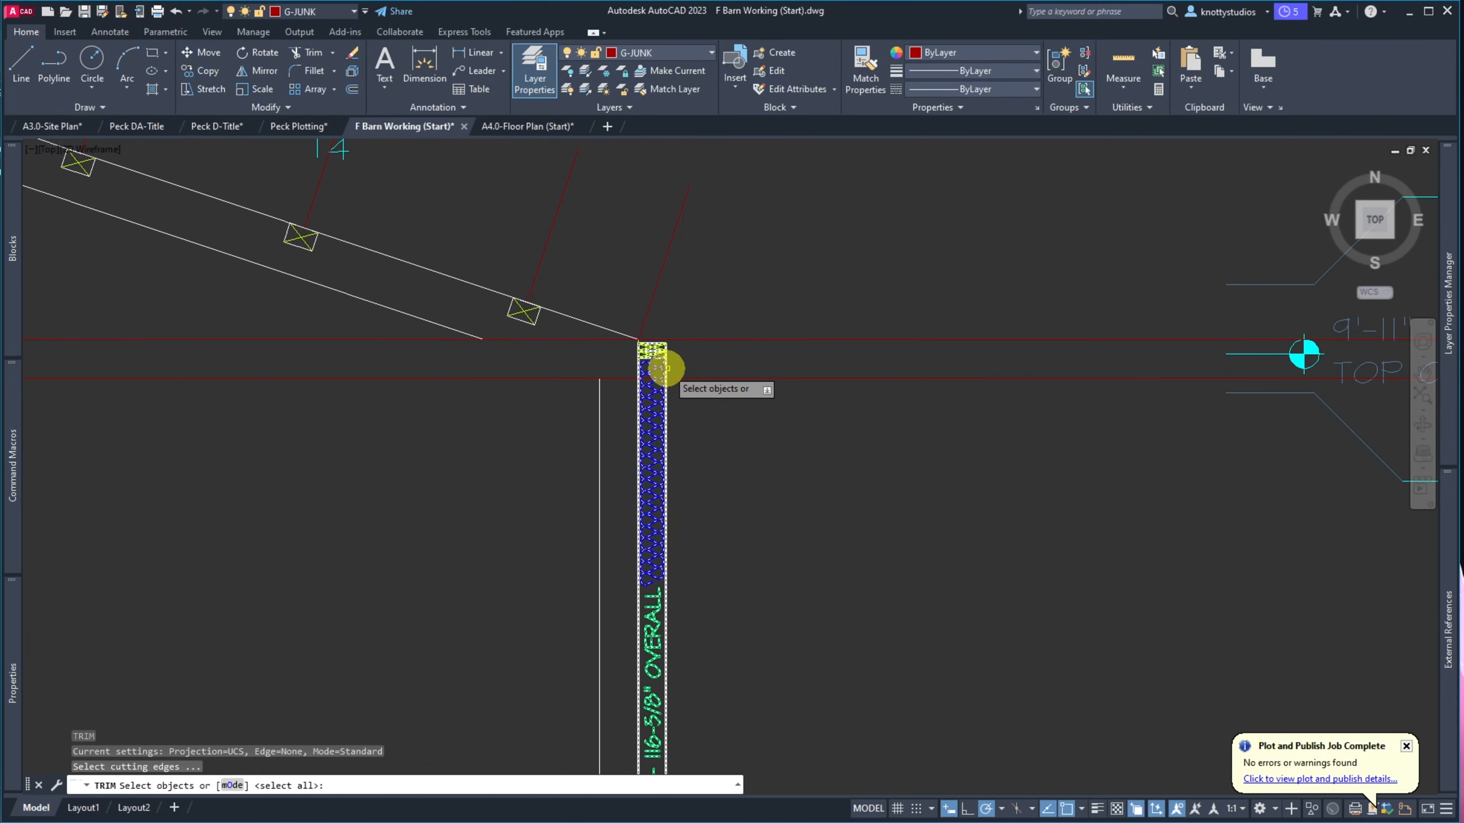
pyautogui.click(663, 366)
pyautogui.press('Return')
pyautogui.click(622, 380)
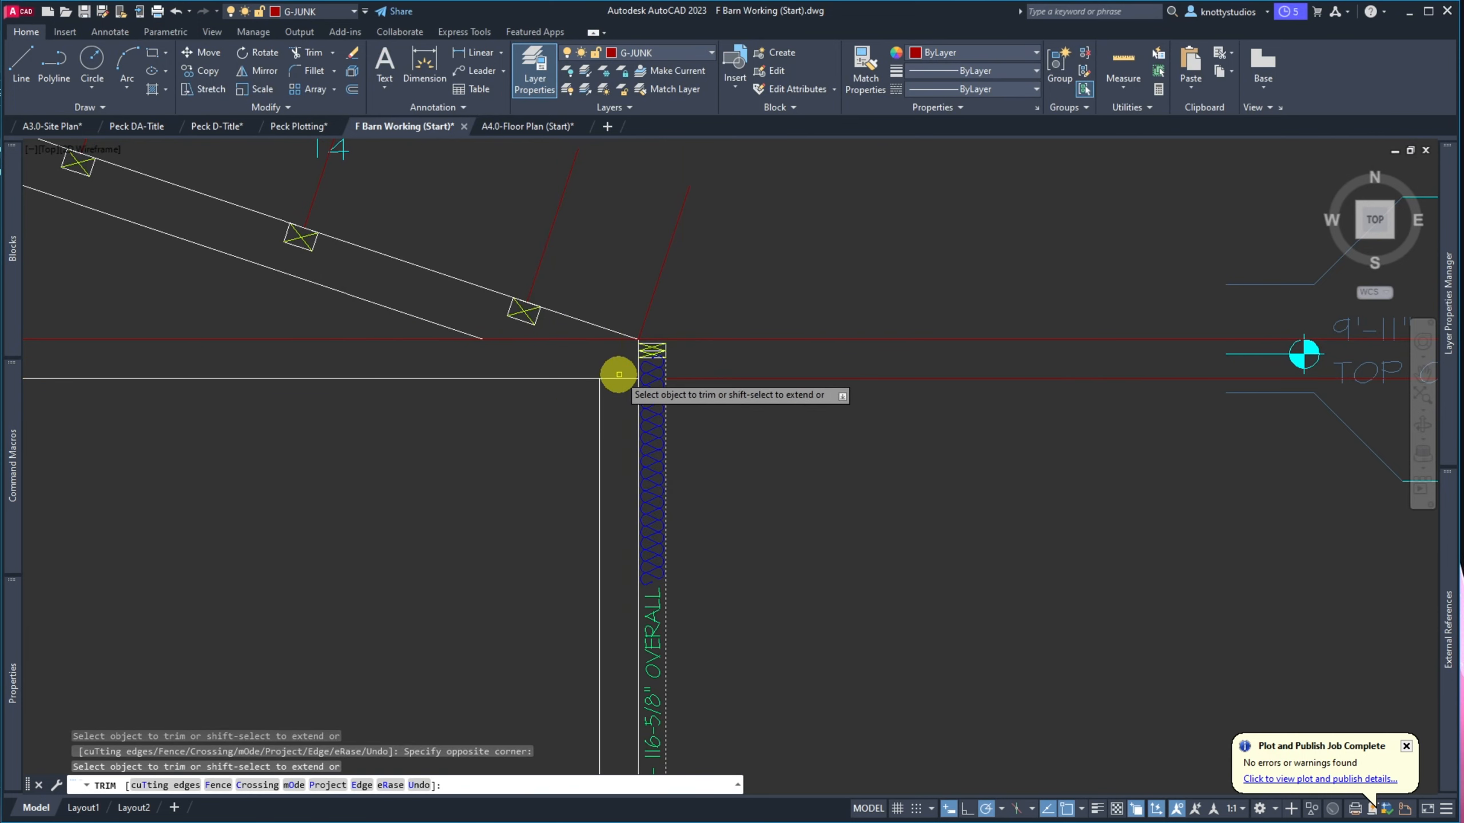
pyautogui.click(626, 370)
# Trim the upper horizontal construction line at the eave back to the inner face of the right lean-to's stud wall
pyautogui.scroll(8, 657, 360)
pyautogui.scroll(5, 665, 343)
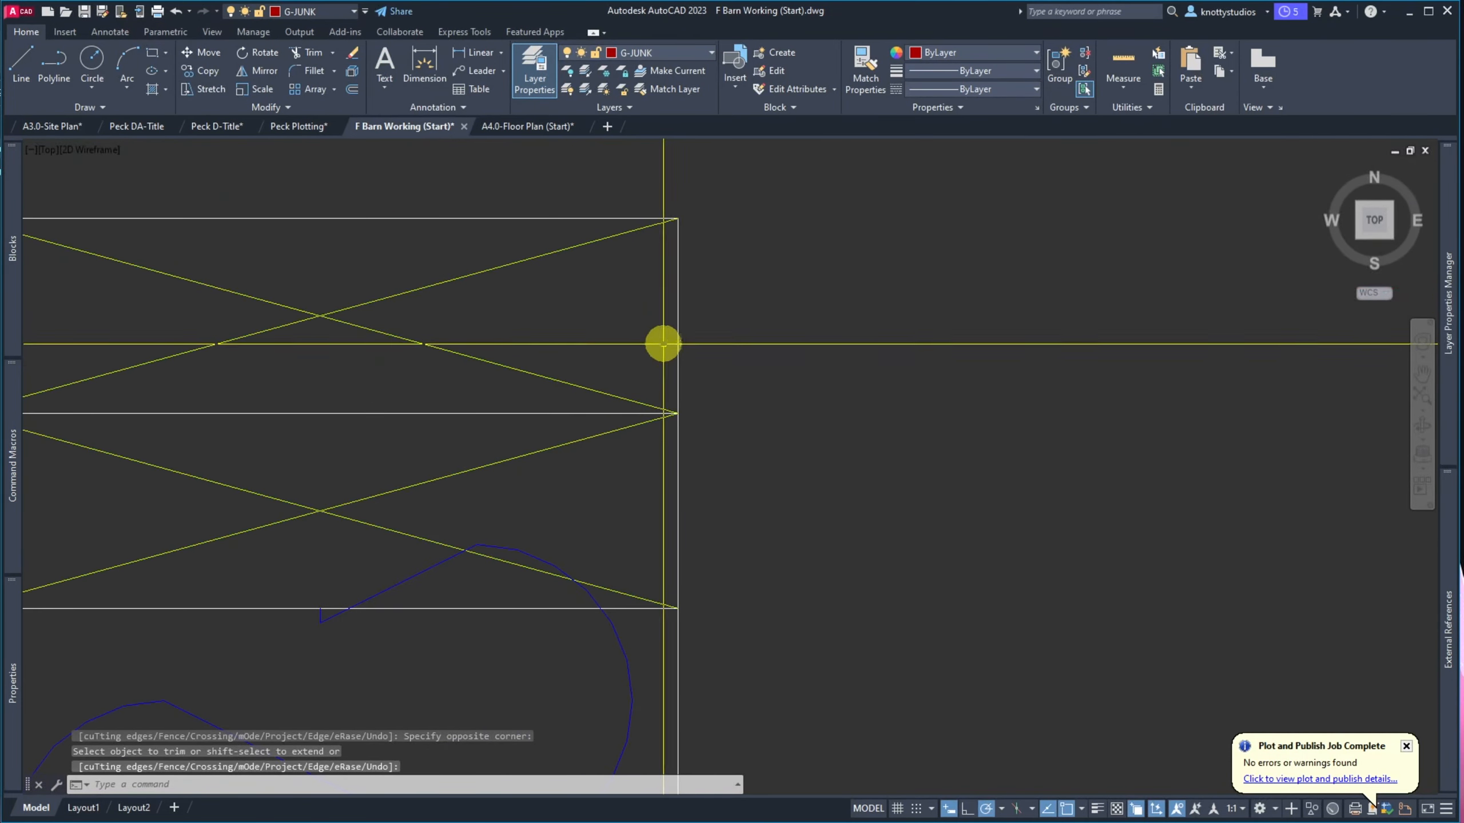
pyautogui.press('Return')
pyautogui.press('Return')
pyautogui.scroll(-4, 686, 327)
pyautogui.scroll(6, 682, 329)
pyautogui.scroll(-6, 261, 387)
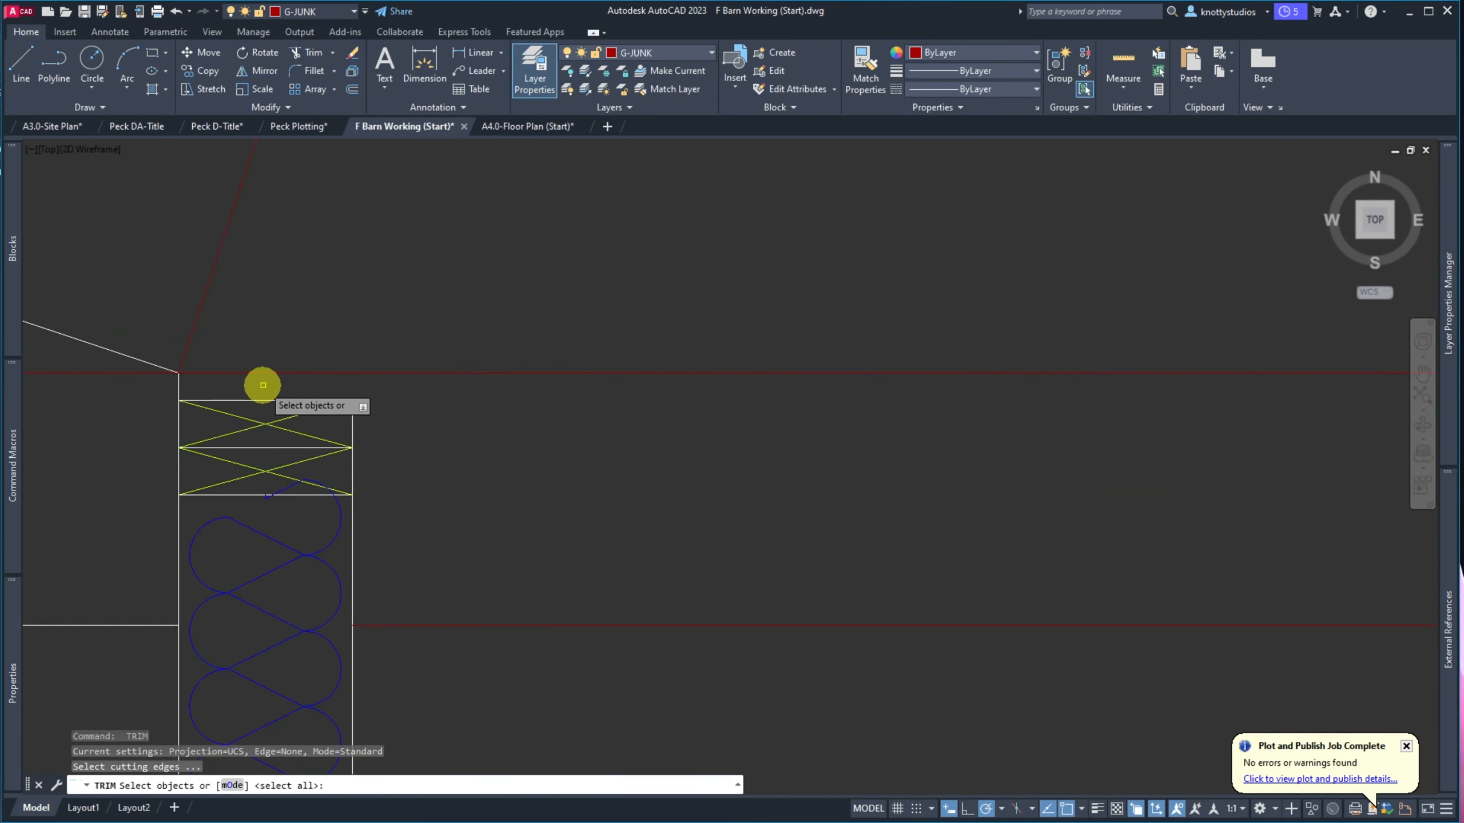
pyautogui.click(202, 392)
pyautogui.click(163, 389)
pyautogui.press('Return')
pyautogui.click(154, 371)
pyautogui.click(195, 444)
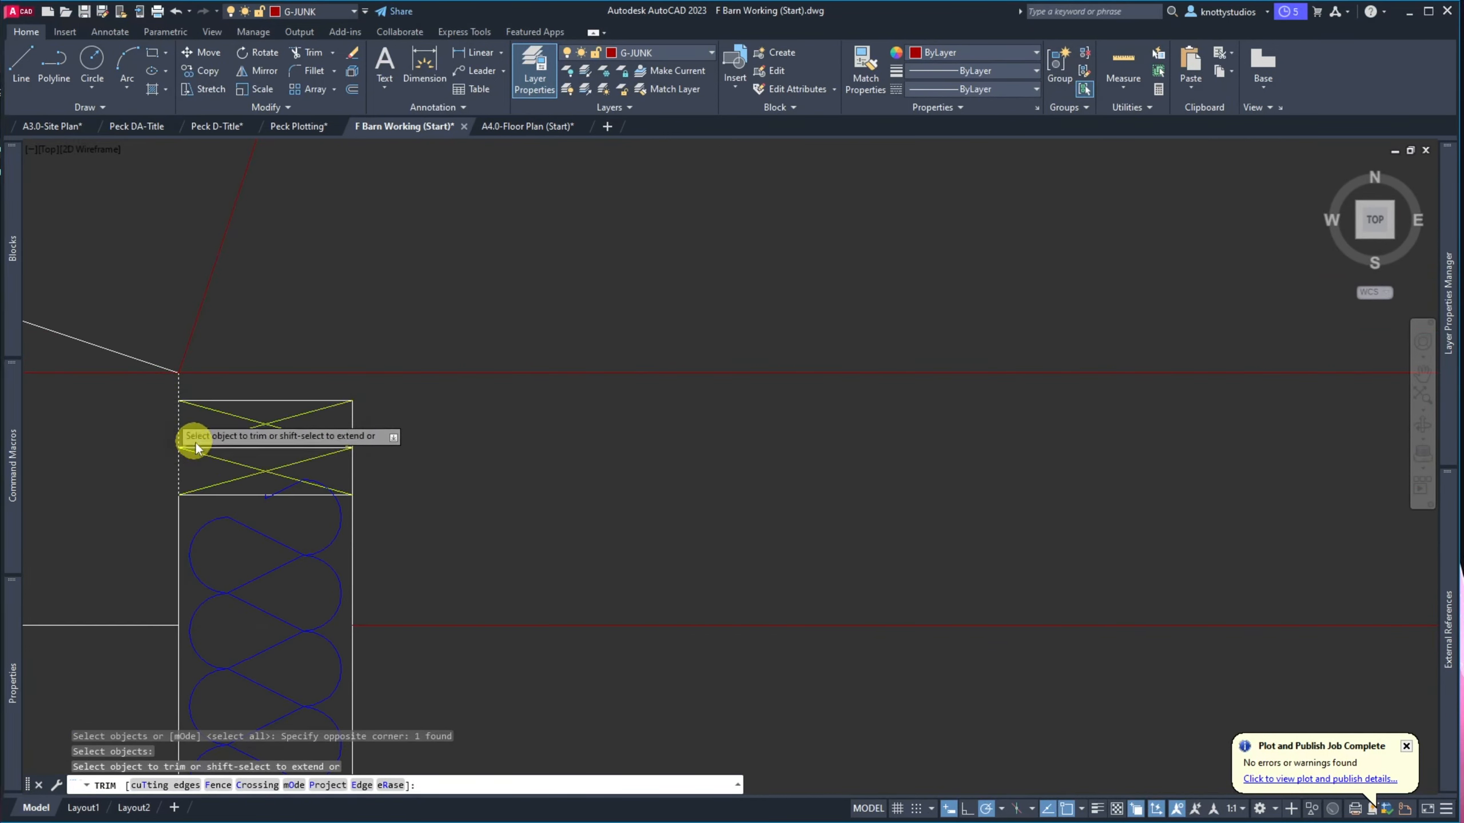
pyautogui.click(143, 372)
pyautogui.press('Escape')
pyautogui.scroll(-5, 245, 448)
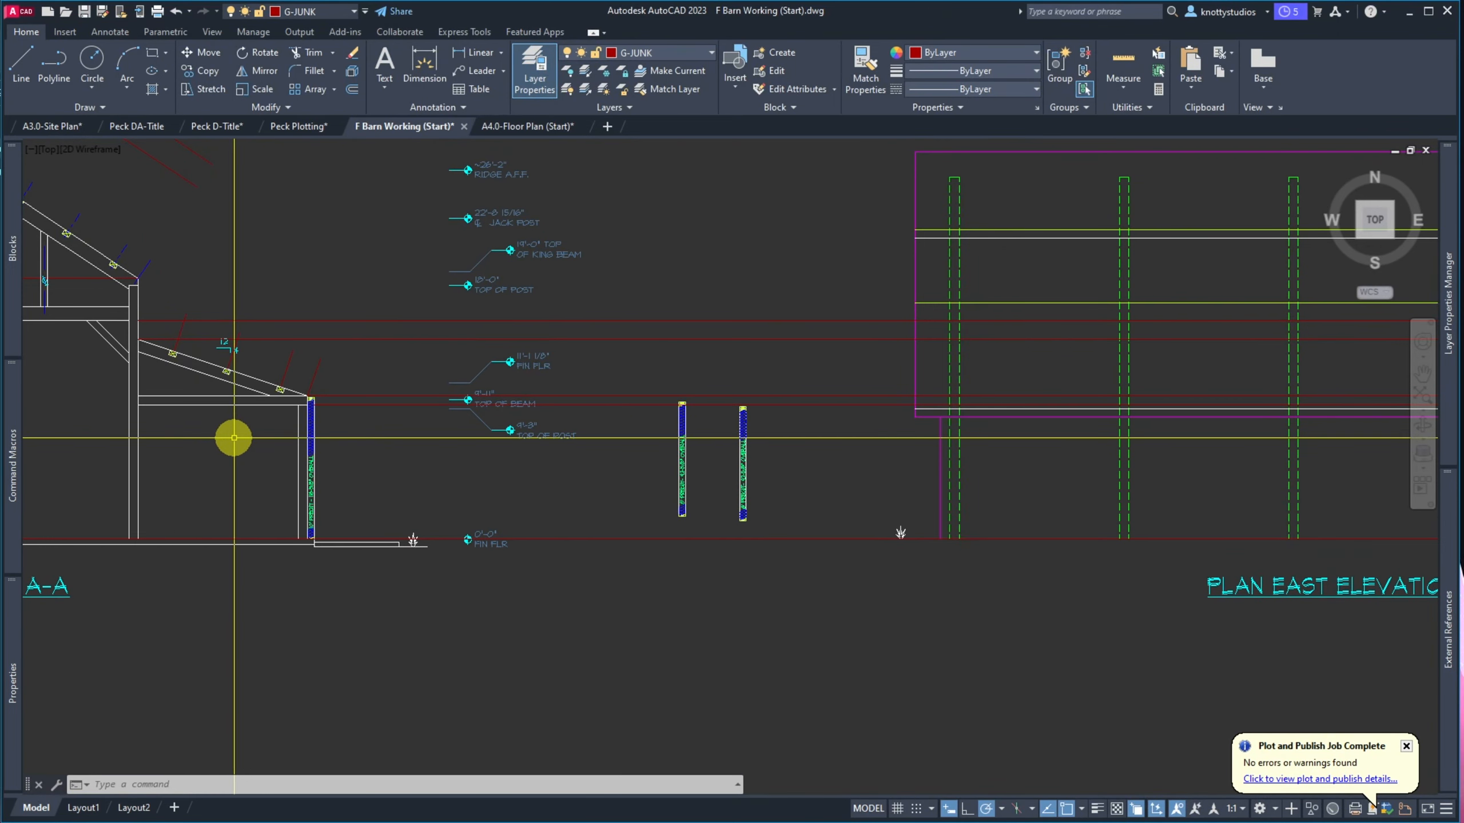
# Measure the height from the top of the main tie beam to the top of the right main post in Section A-A
pyautogui.scroll(-3, 381, 467)
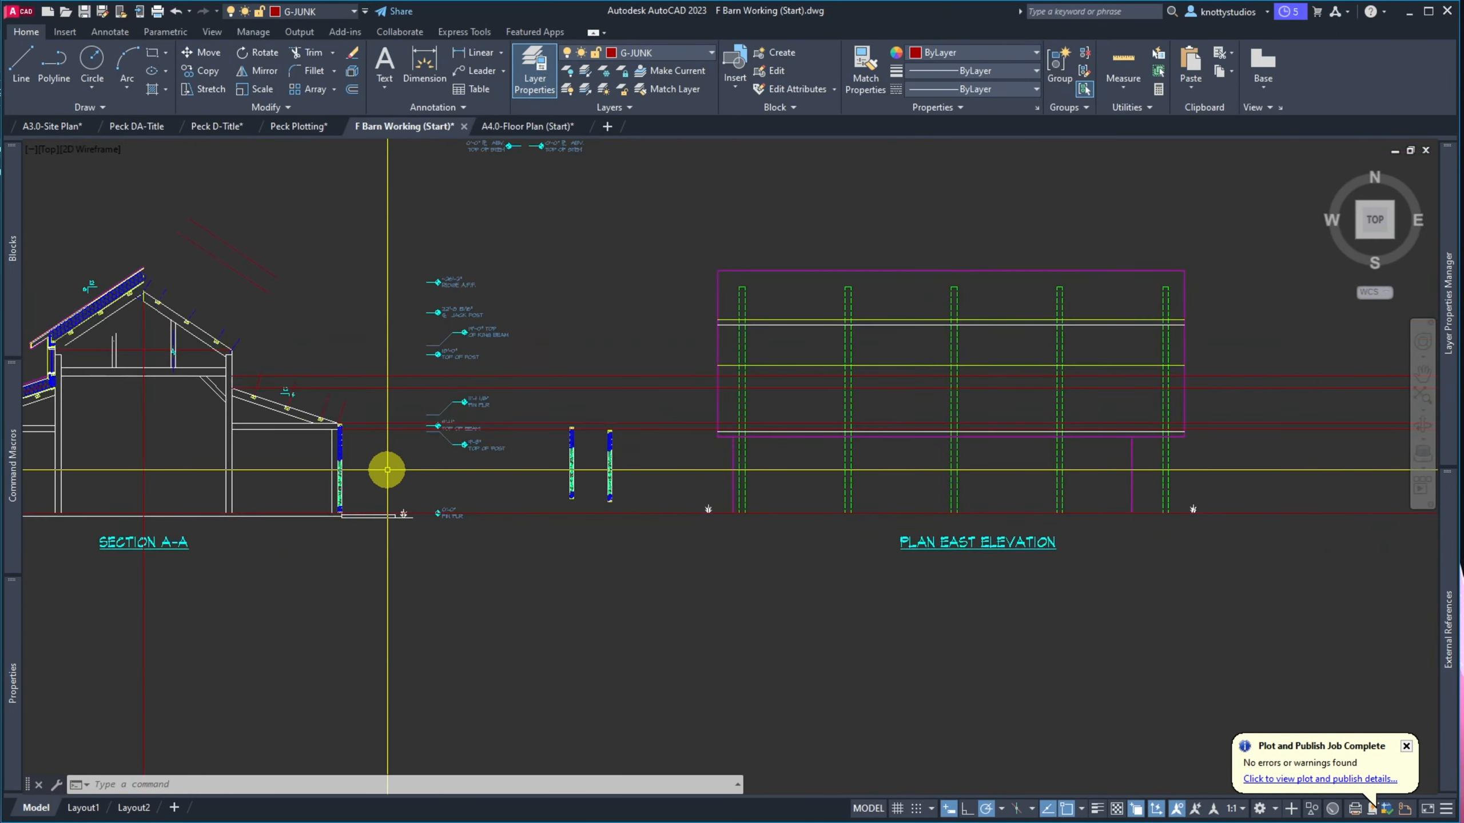
pyautogui.scroll(3, 289, 428)
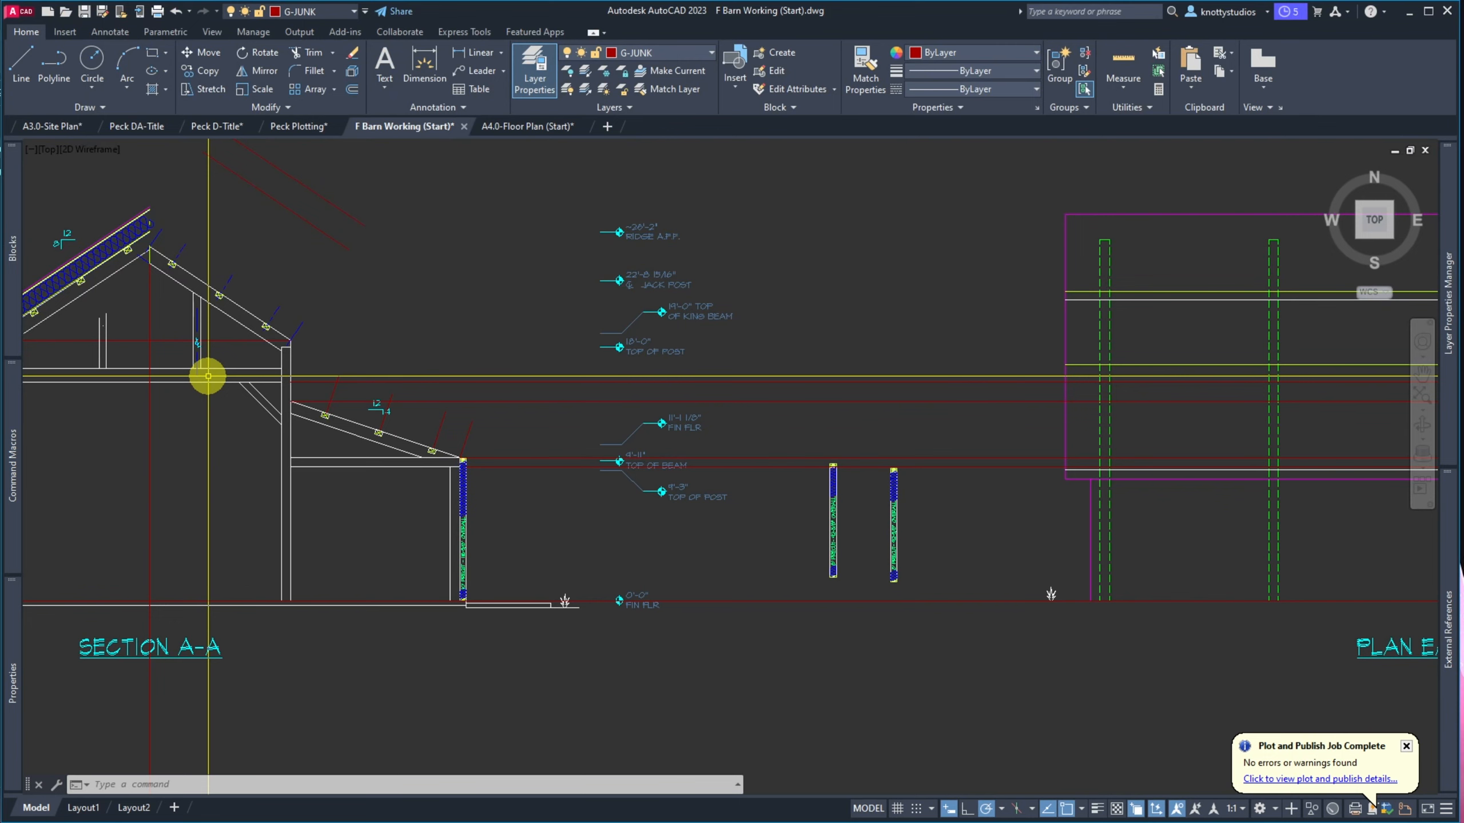
pyautogui.scroll(5, 248, 359)
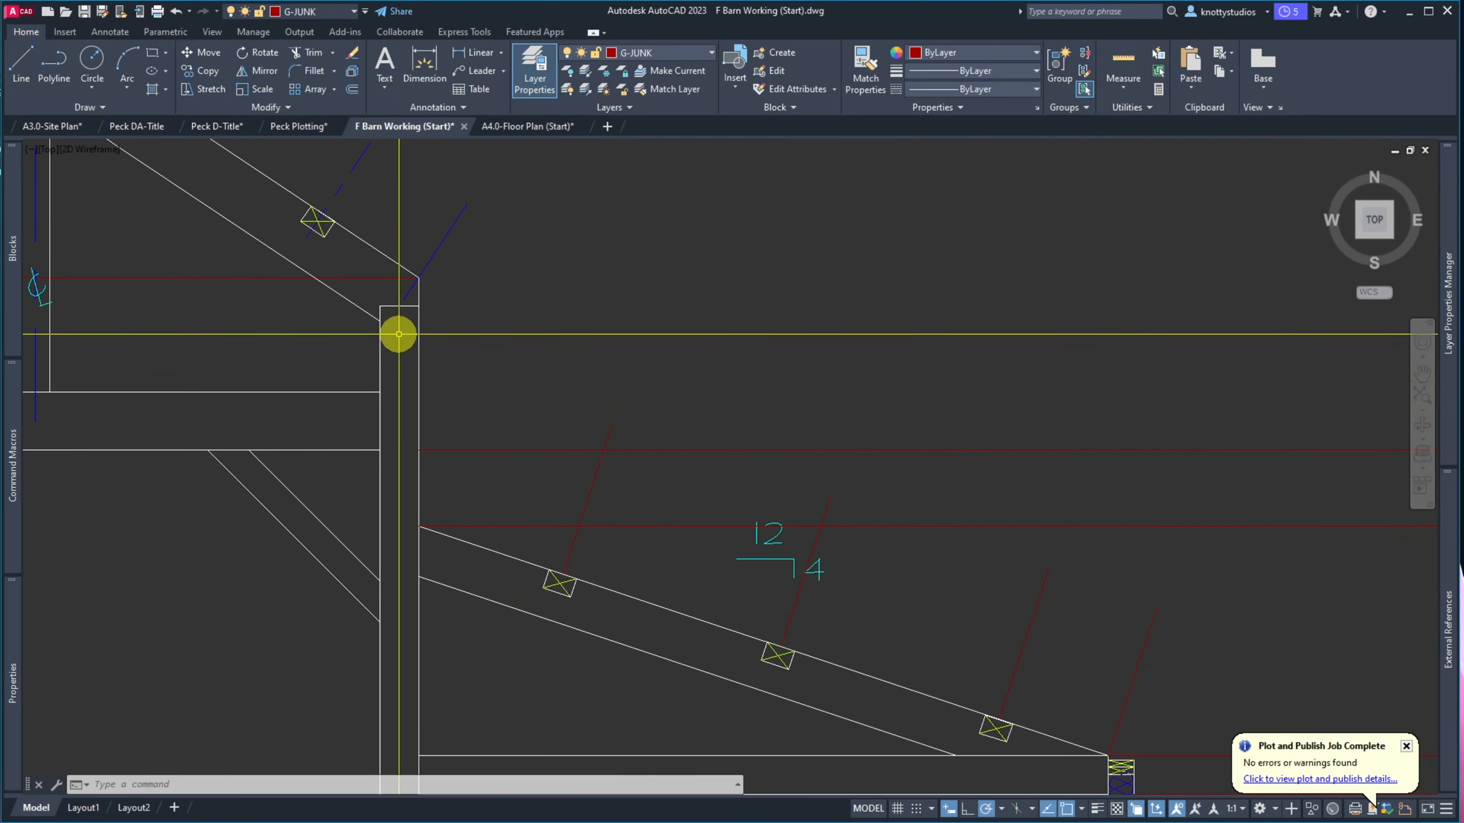
pyautogui.write('di')
pyautogui.press('Return')
pyautogui.click(380, 392)
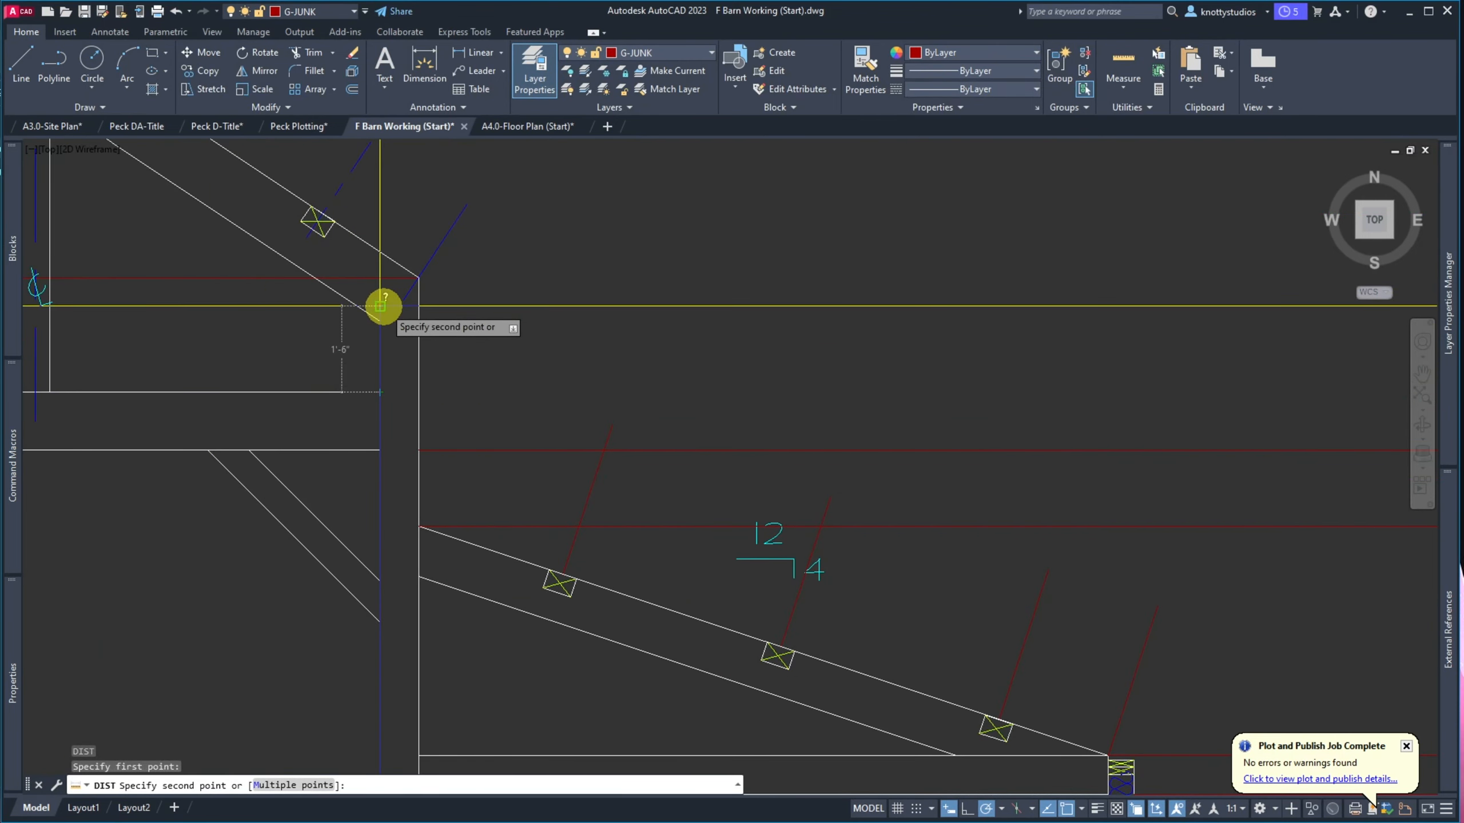
pyautogui.press('Escape')
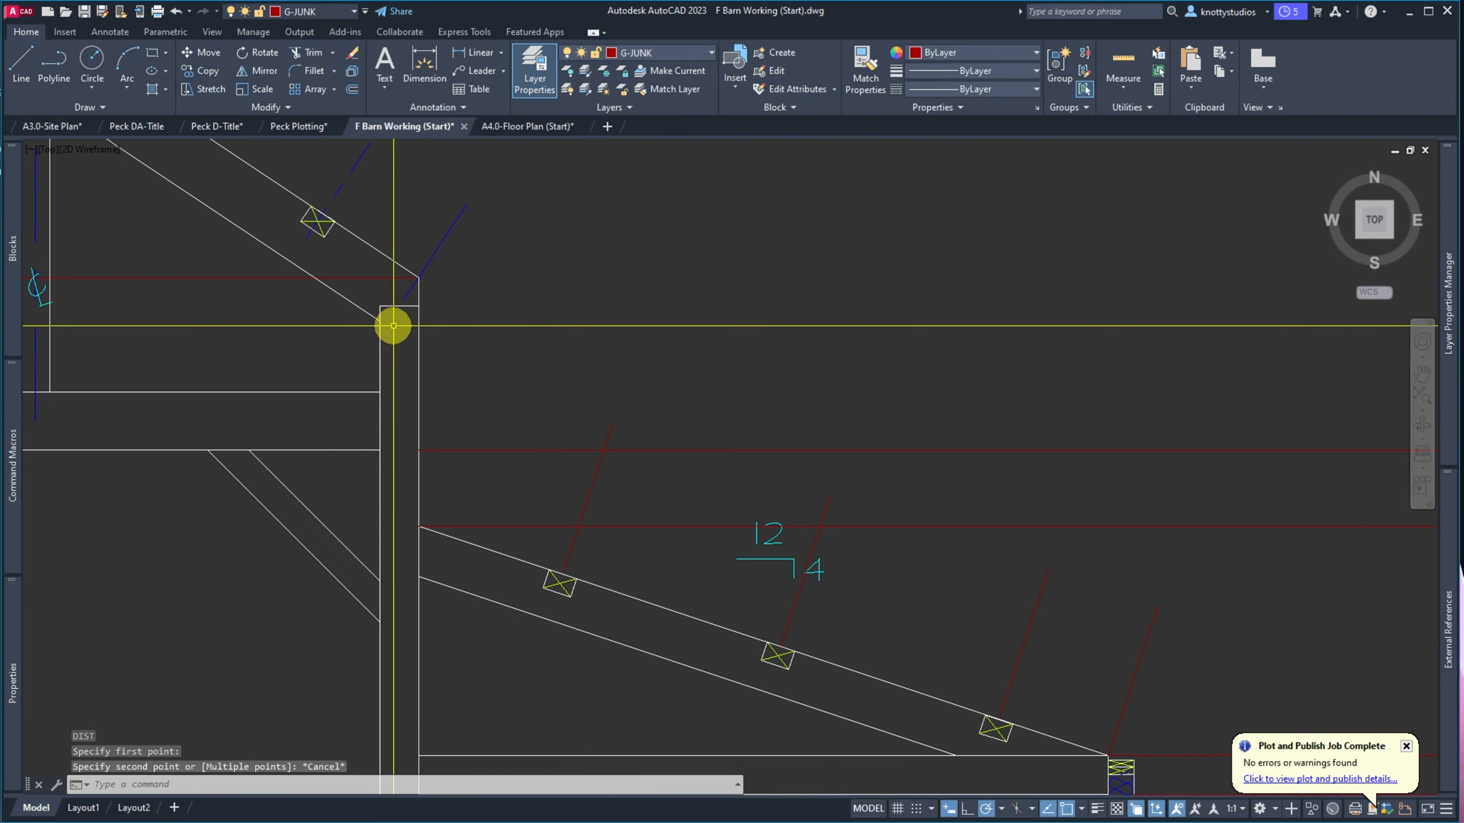
# Move the horizontal construction line spanning between the two main posts down 6" to the tops of the posts
pyautogui.scroll(-5, 350, 308)
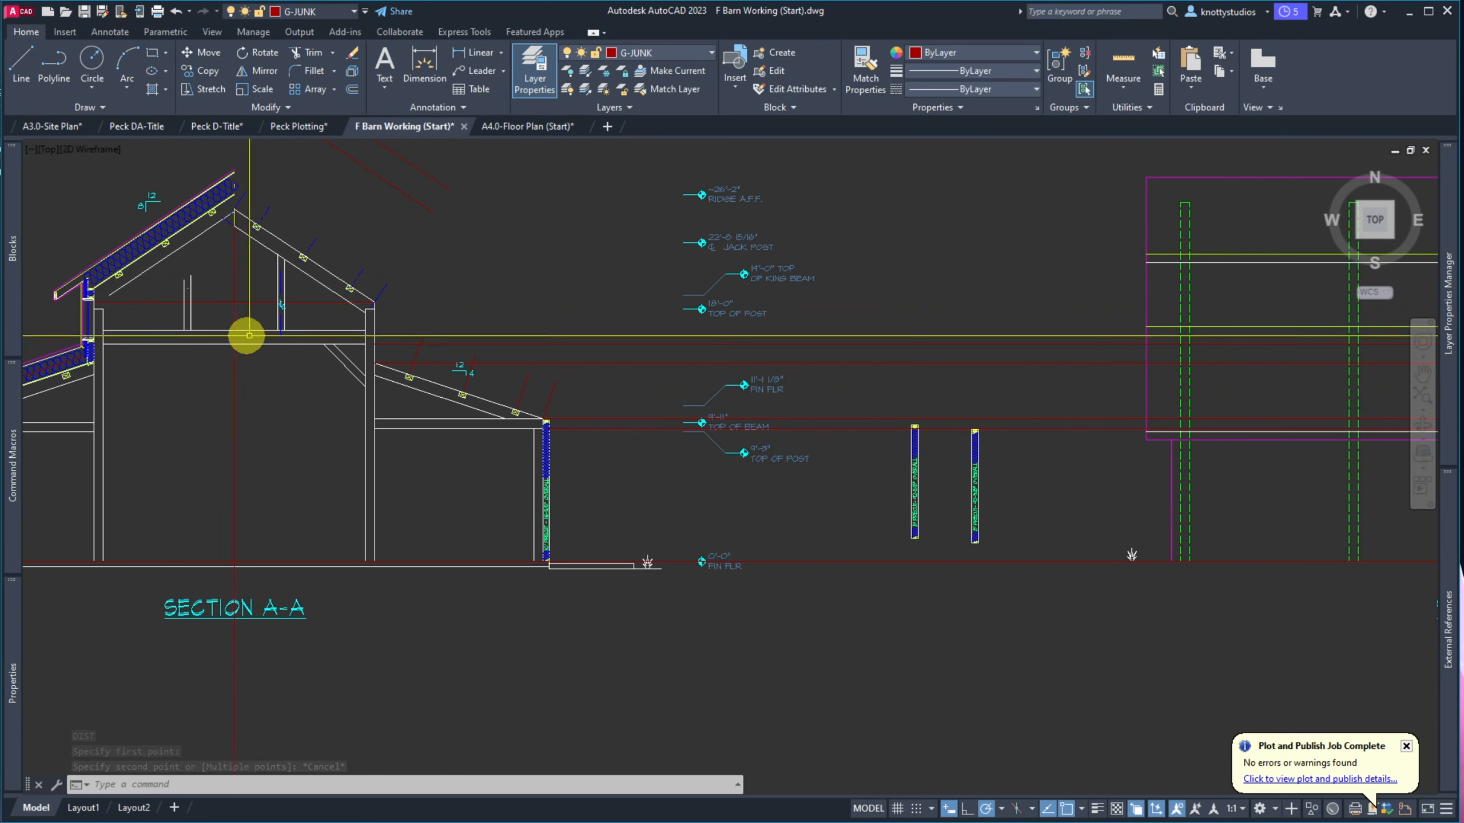
pyautogui.scroll(4, 276, 330)
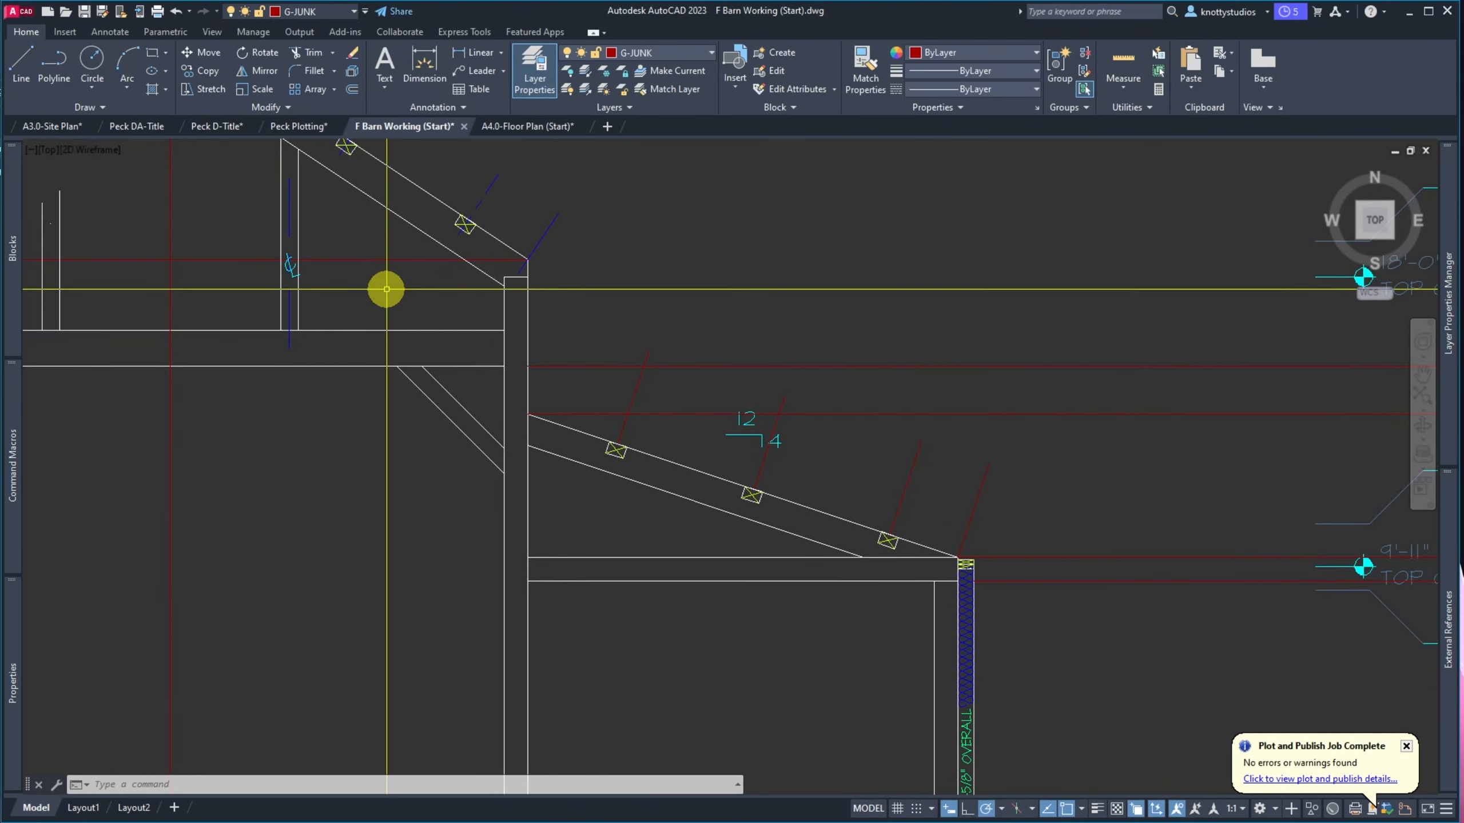
pyautogui.scroll(-5, 386, 288)
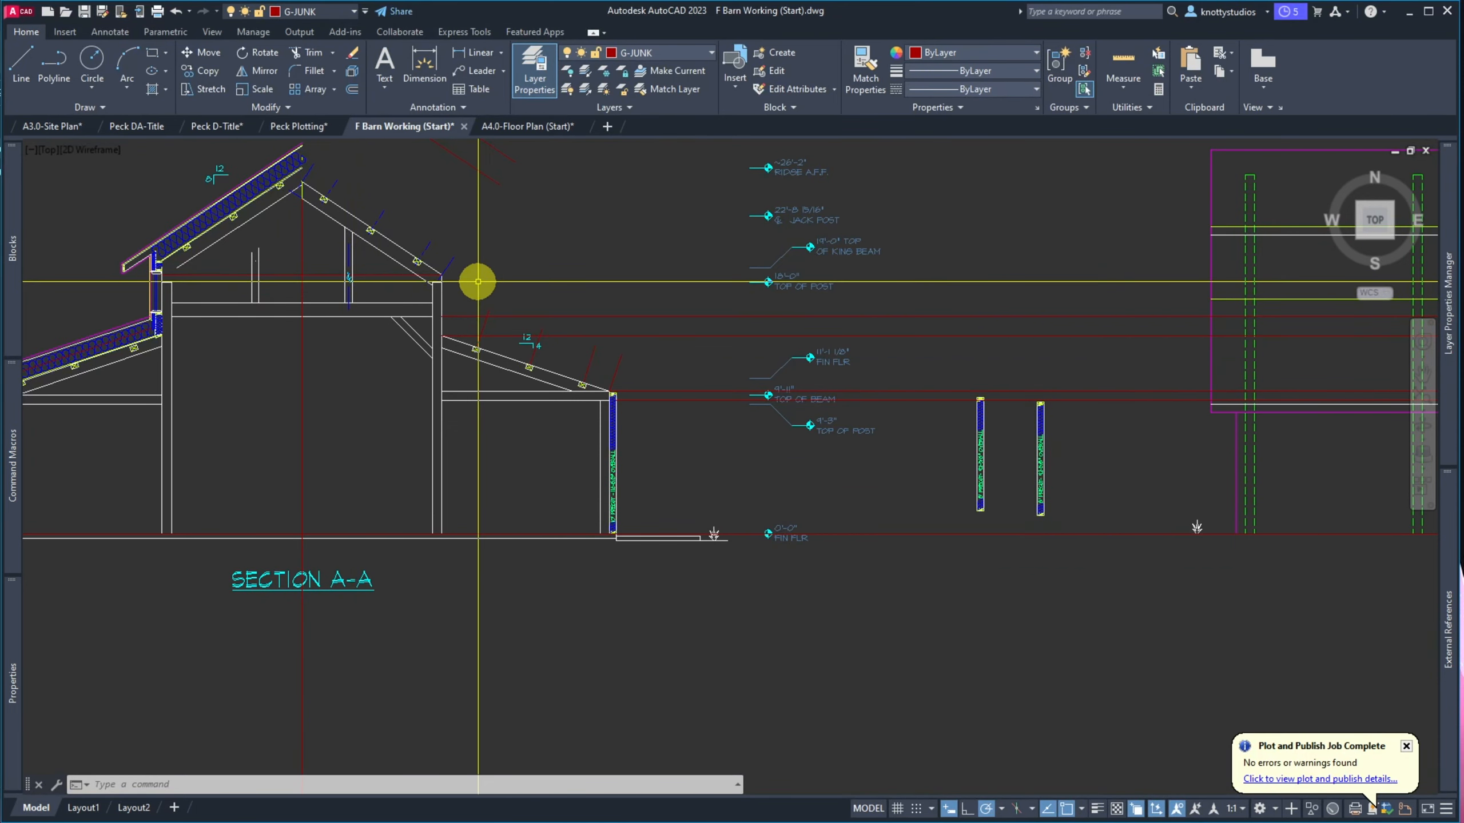
pyautogui.scroll(4, 477, 282)
pyautogui.scroll(-4, 334, 277)
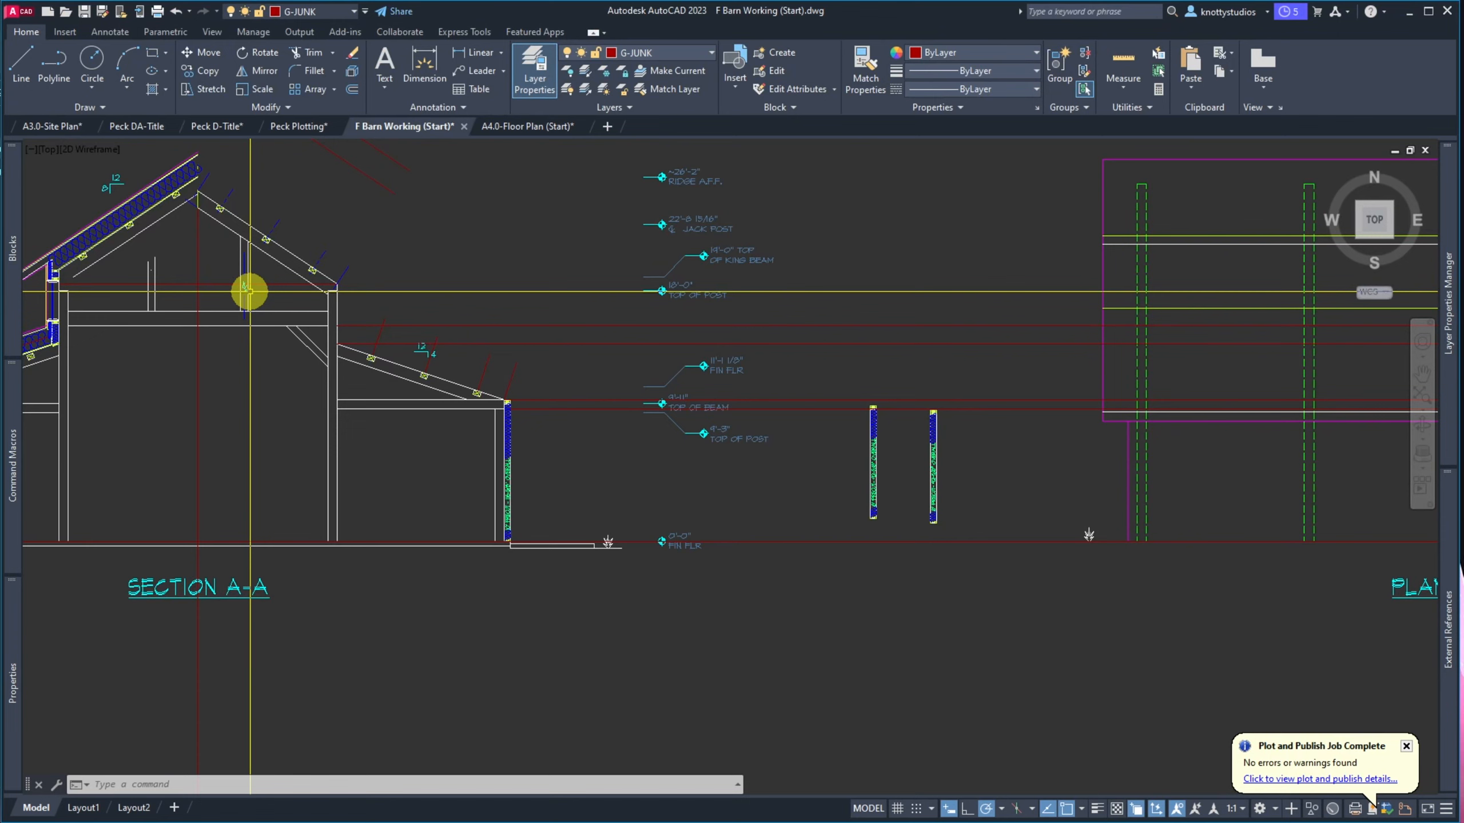
pyautogui.scroll(4, 248, 288)
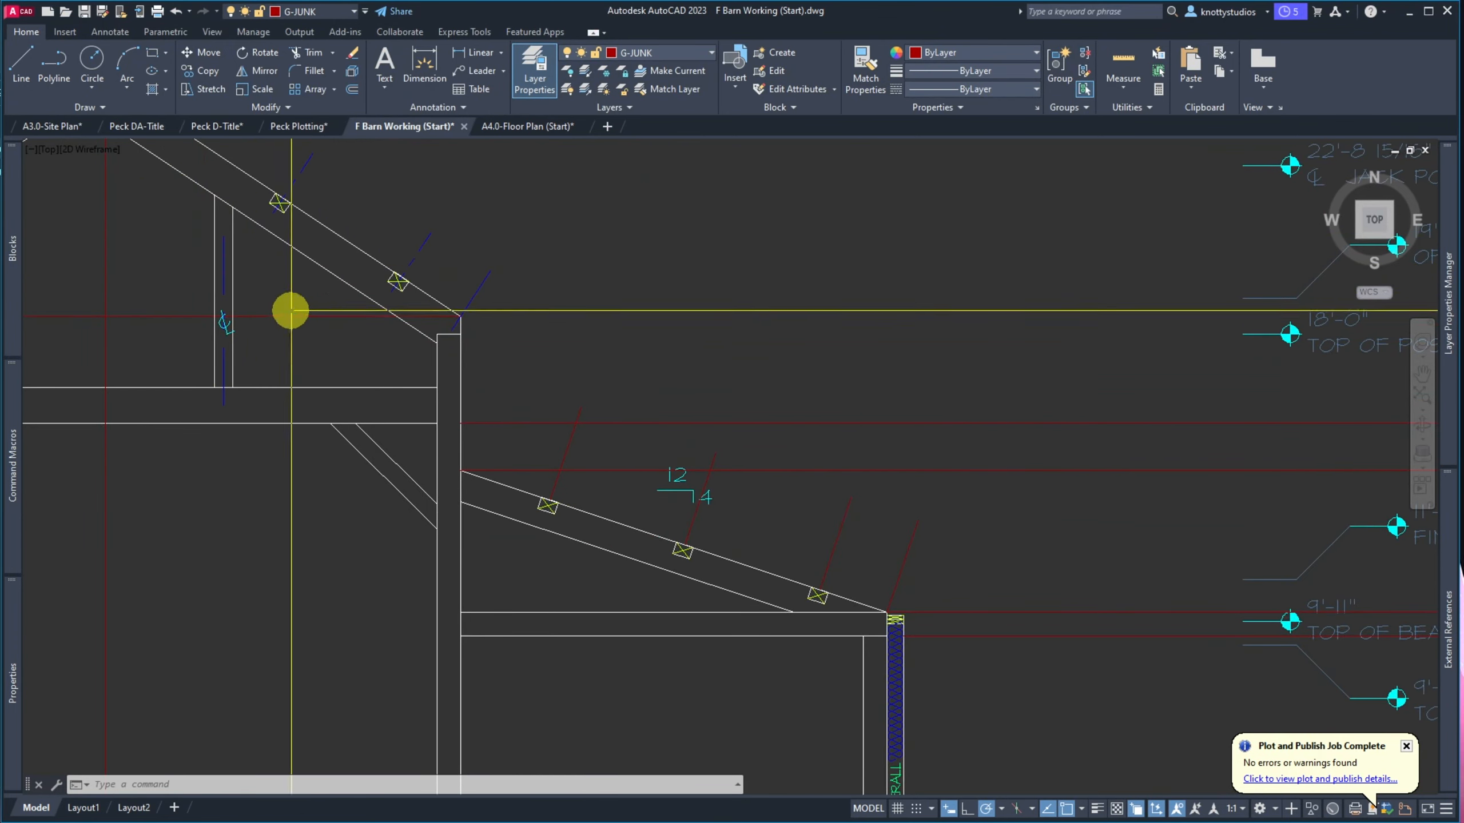
pyautogui.write('m')
pyautogui.press('space')
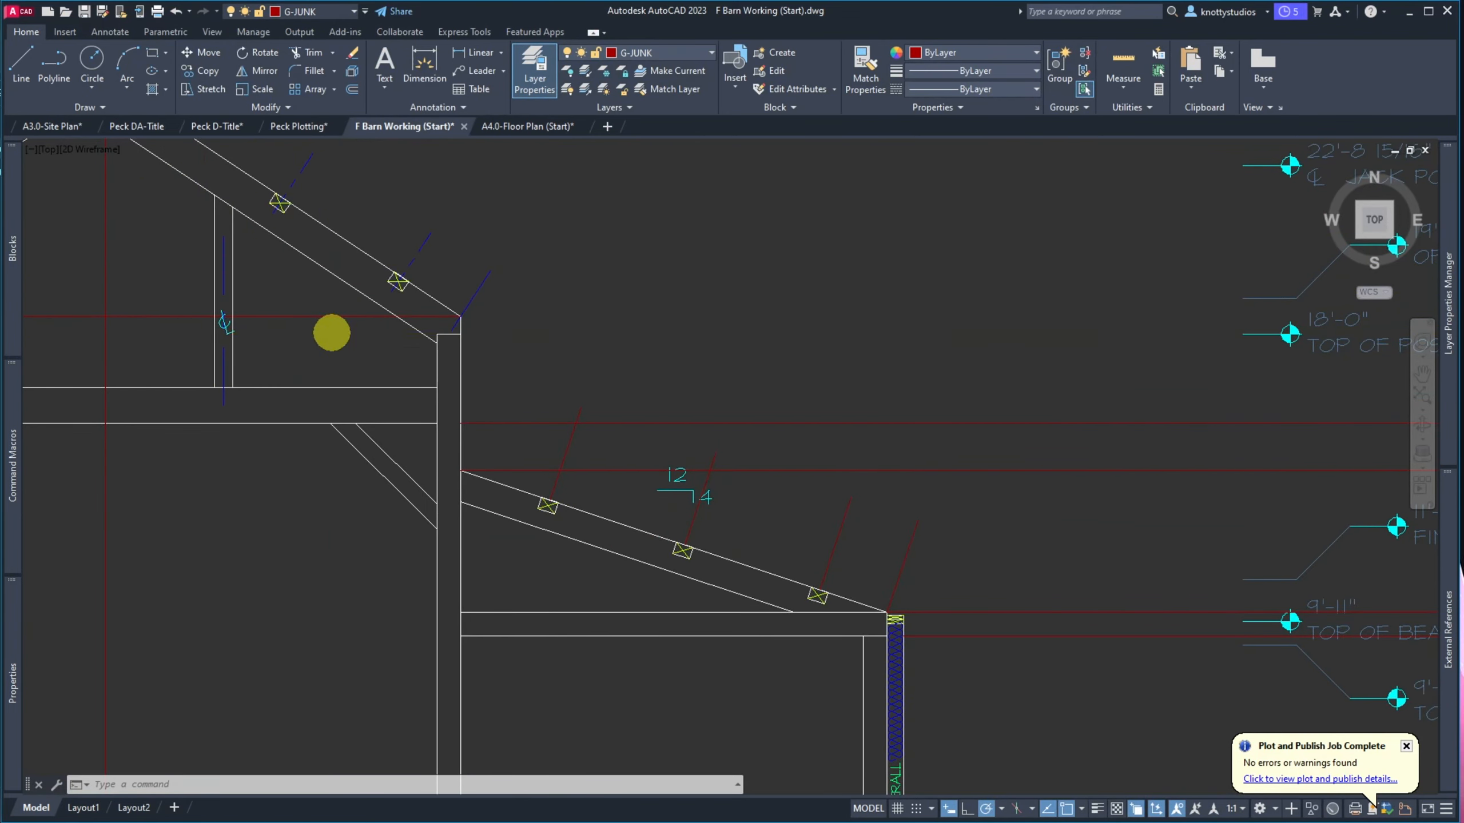
pyautogui.click(331, 332)
pyautogui.click(317, 304)
pyautogui.press('space')
pyautogui.click(319, 339)
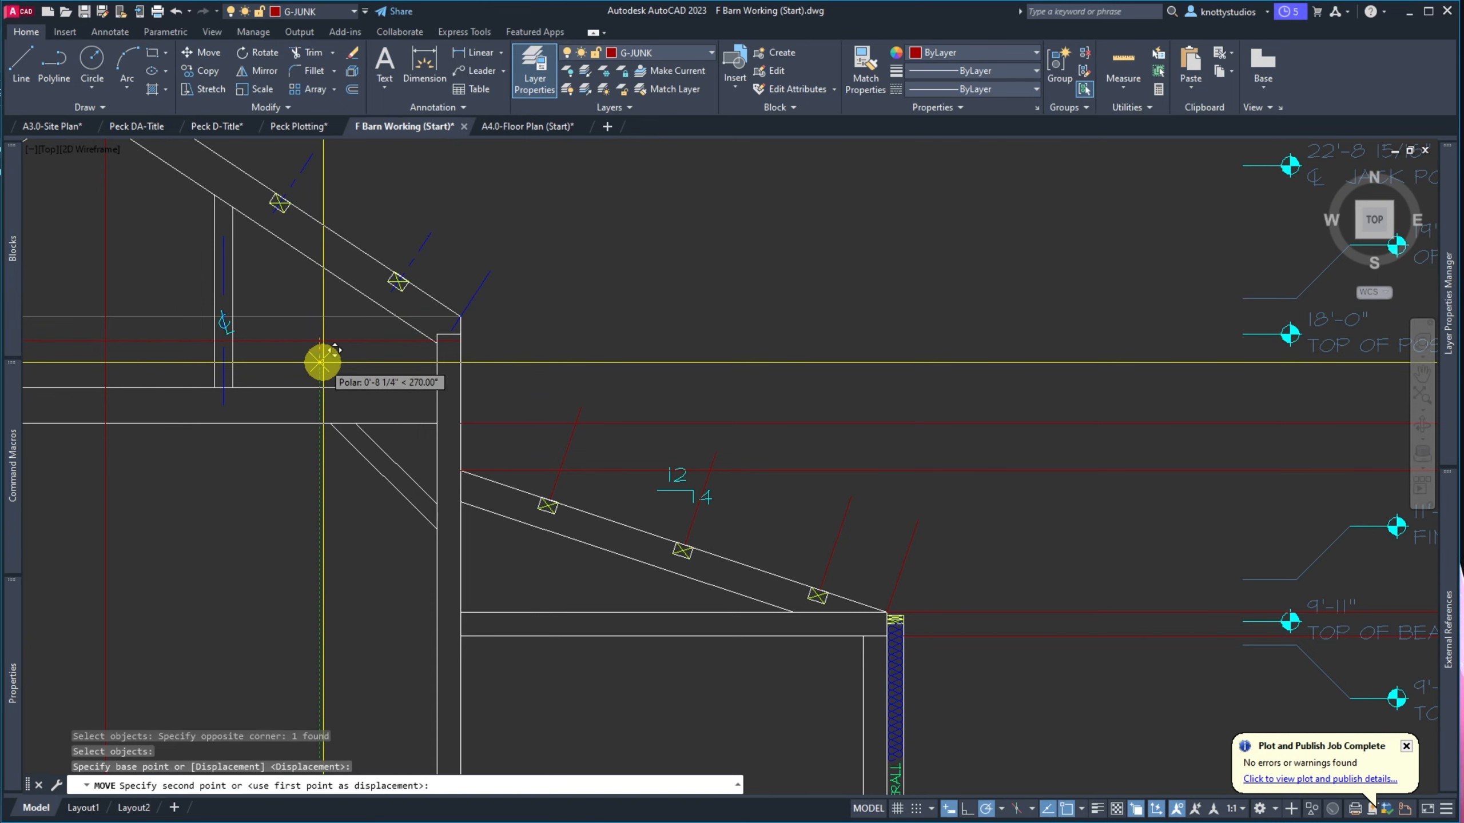
pyautogui.write('6')
pyautogui.press('Return')
# Shorten the moved construction line at both ends so it runs between the inner faces of the two main posts
pyautogui.click(322, 359)
pyautogui.click(313, 314)
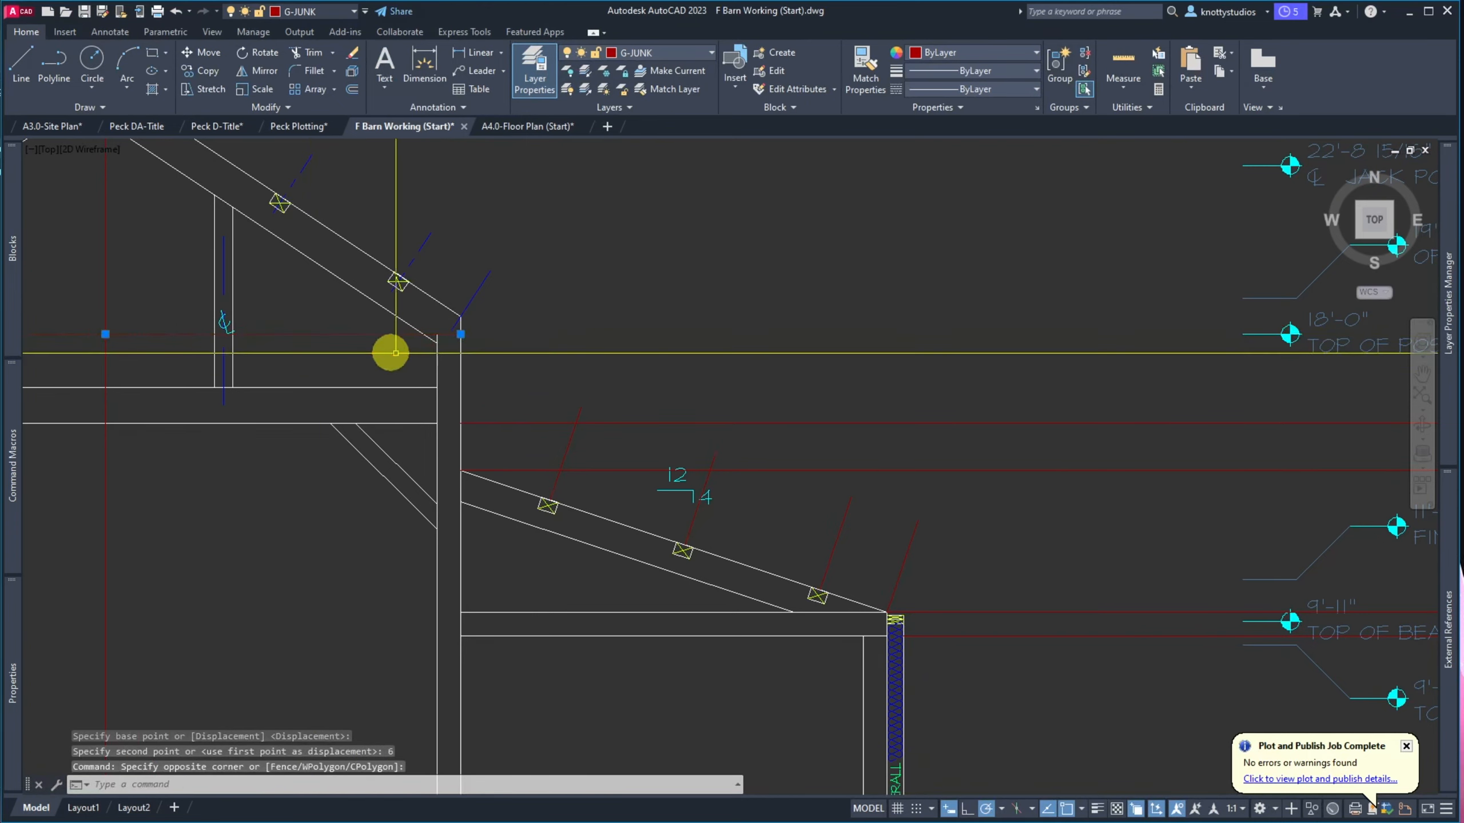
pyautogui.scroll(5, 448, 340)
pyautogui.click(570, 276)
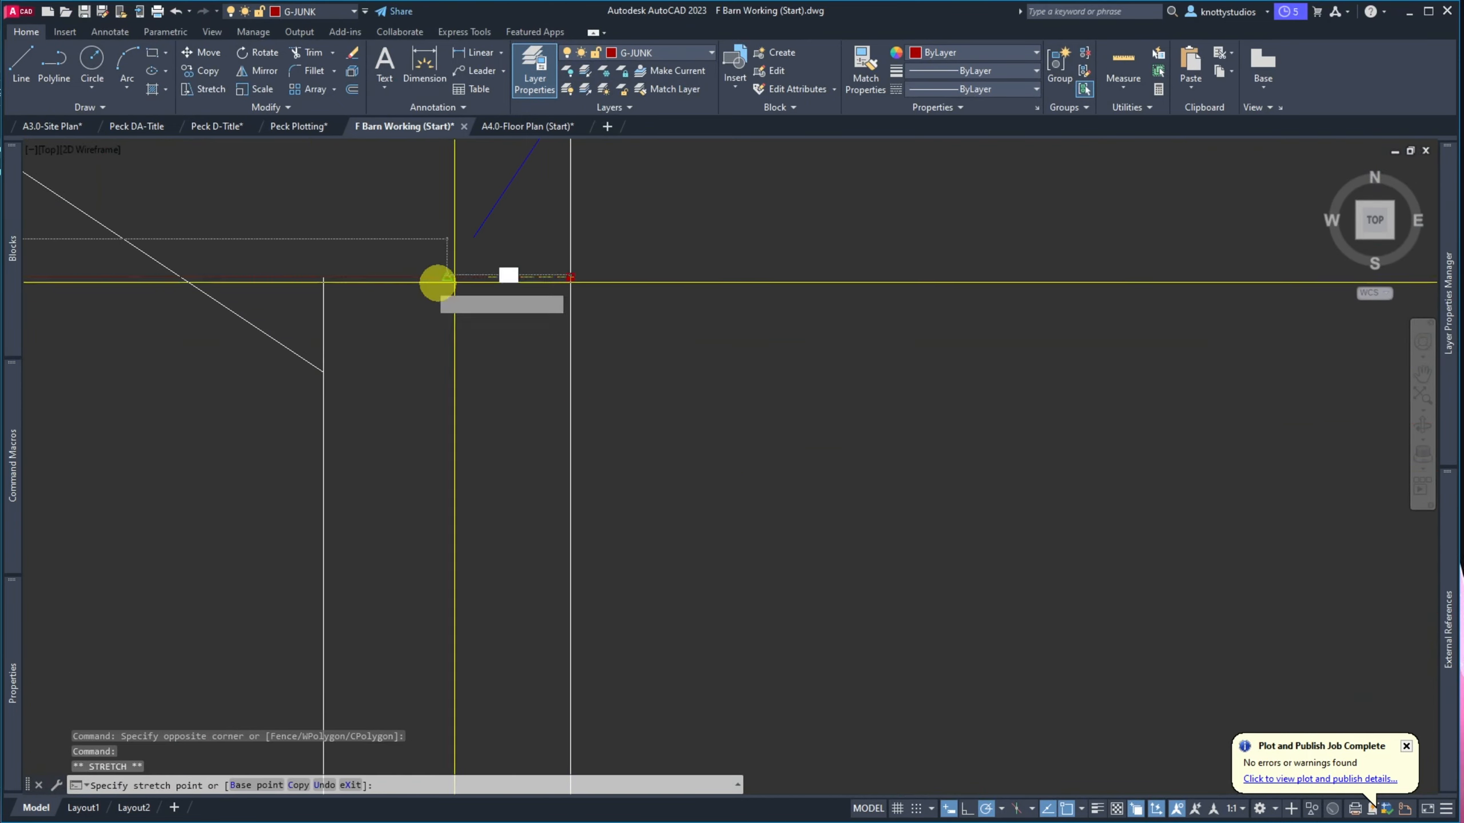
pyautogui.scroll(-5, 404, 342)
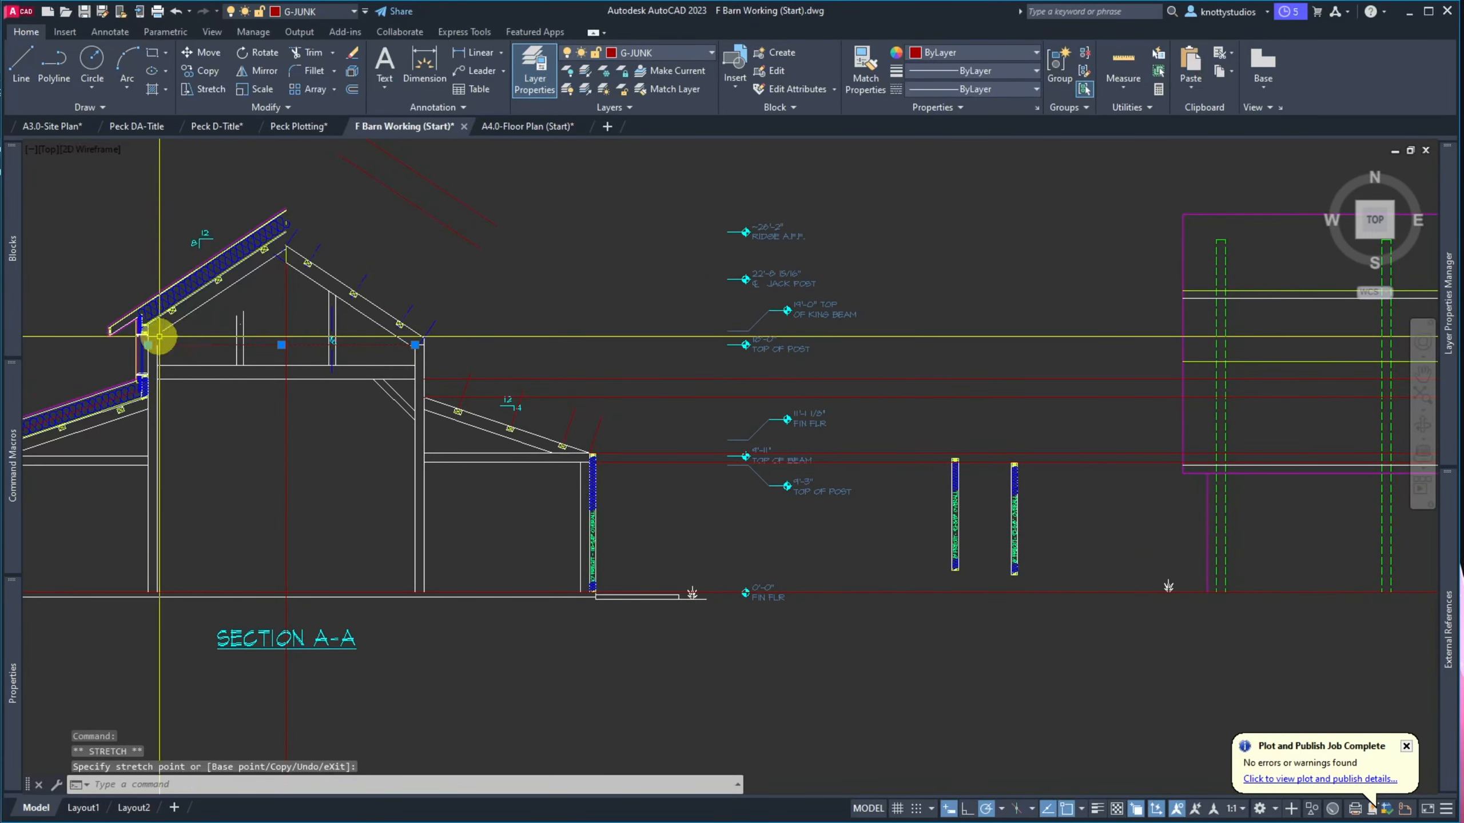
pyautogui.scroll(8, 172, 335)
pyautogui.scroll(-5, 172, 346)
pyautogui.scroll(6, 115, 376)
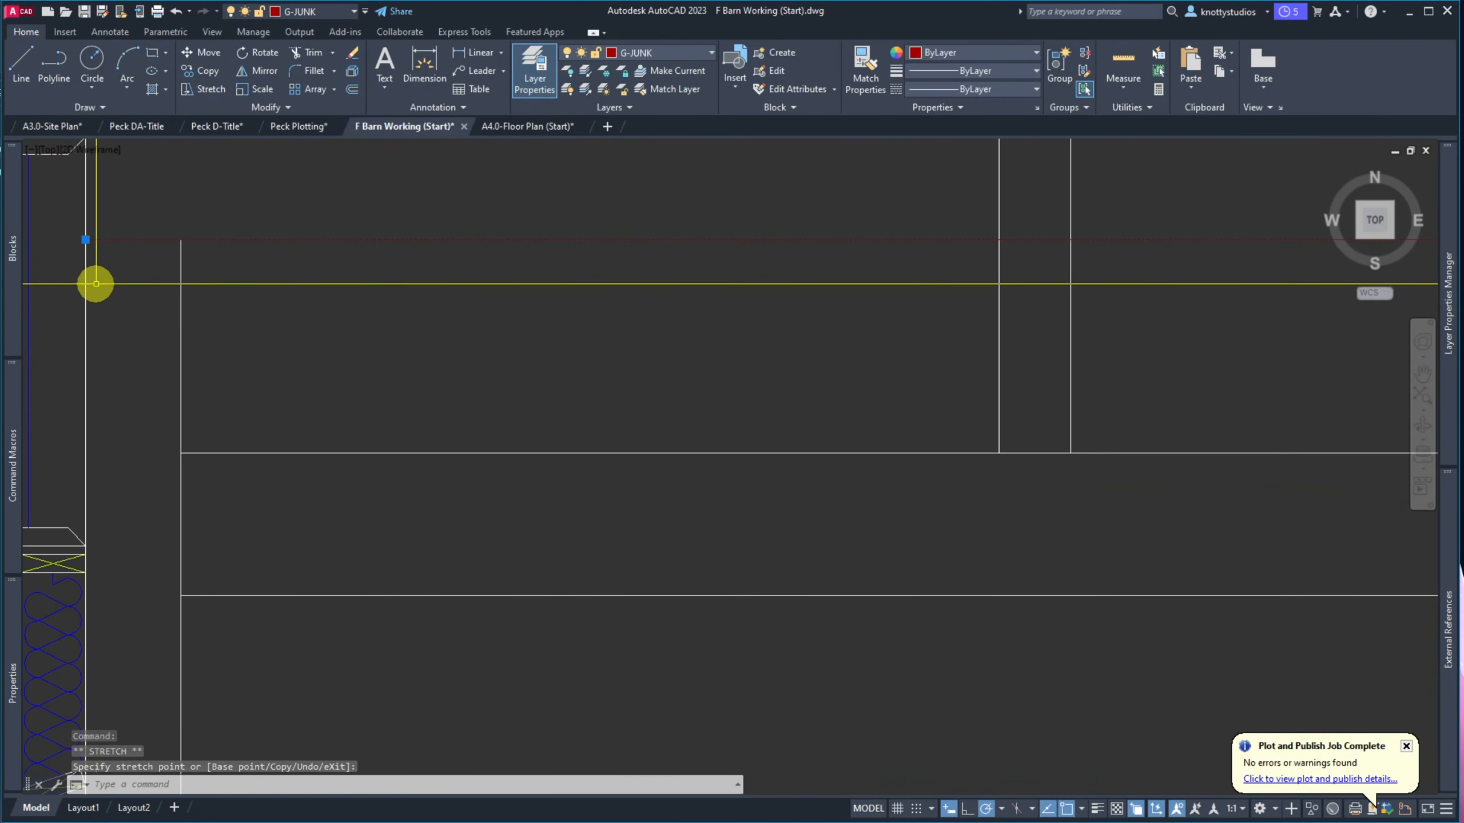
pyautogui.click(85, 240)
pyautogui.click(181, 240)
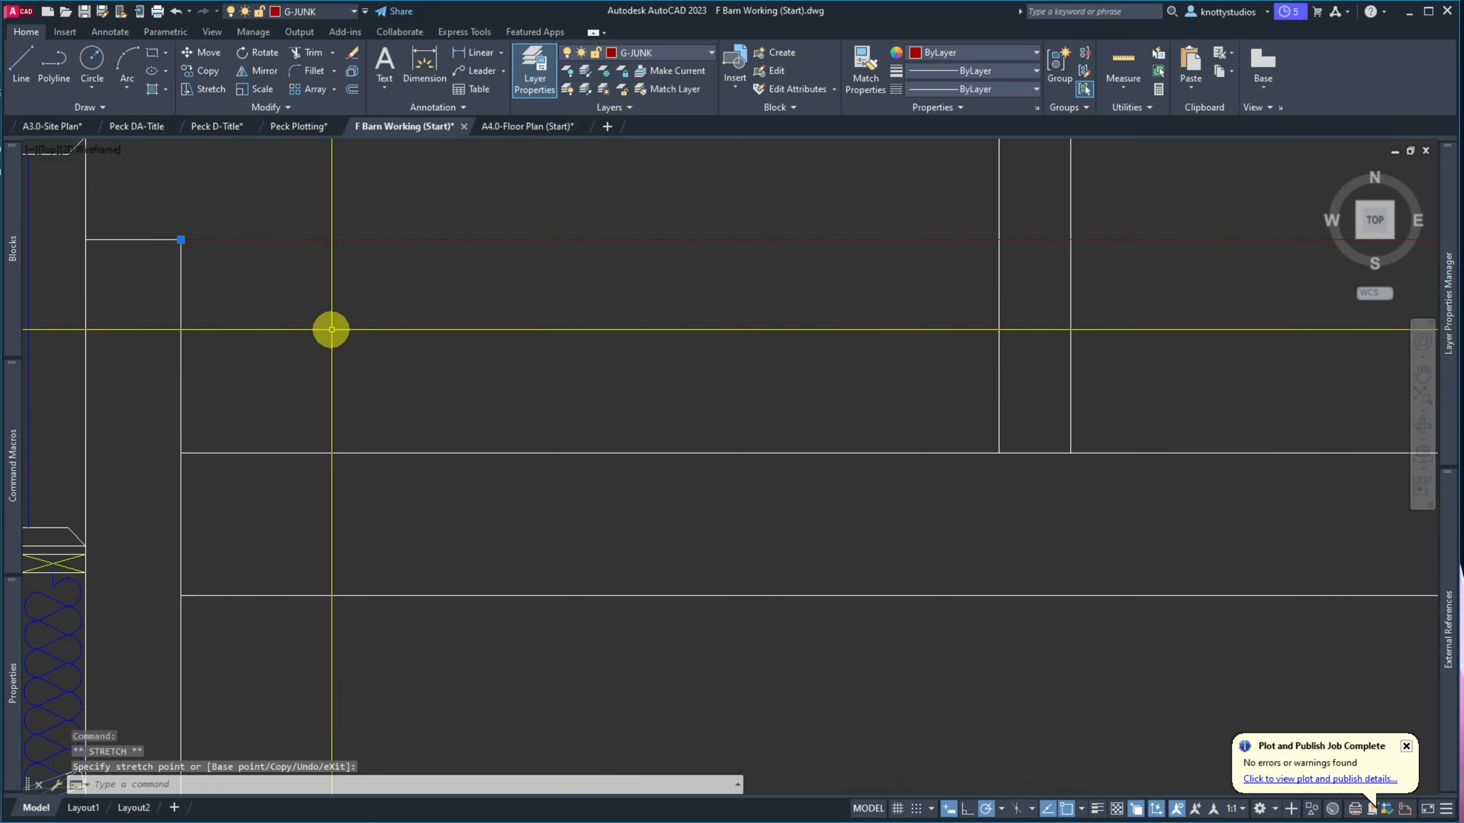
# Put the line between the post tops on layer D-HIDDEN and set its linetype scale to 24
pyautogui.click(672, 53)
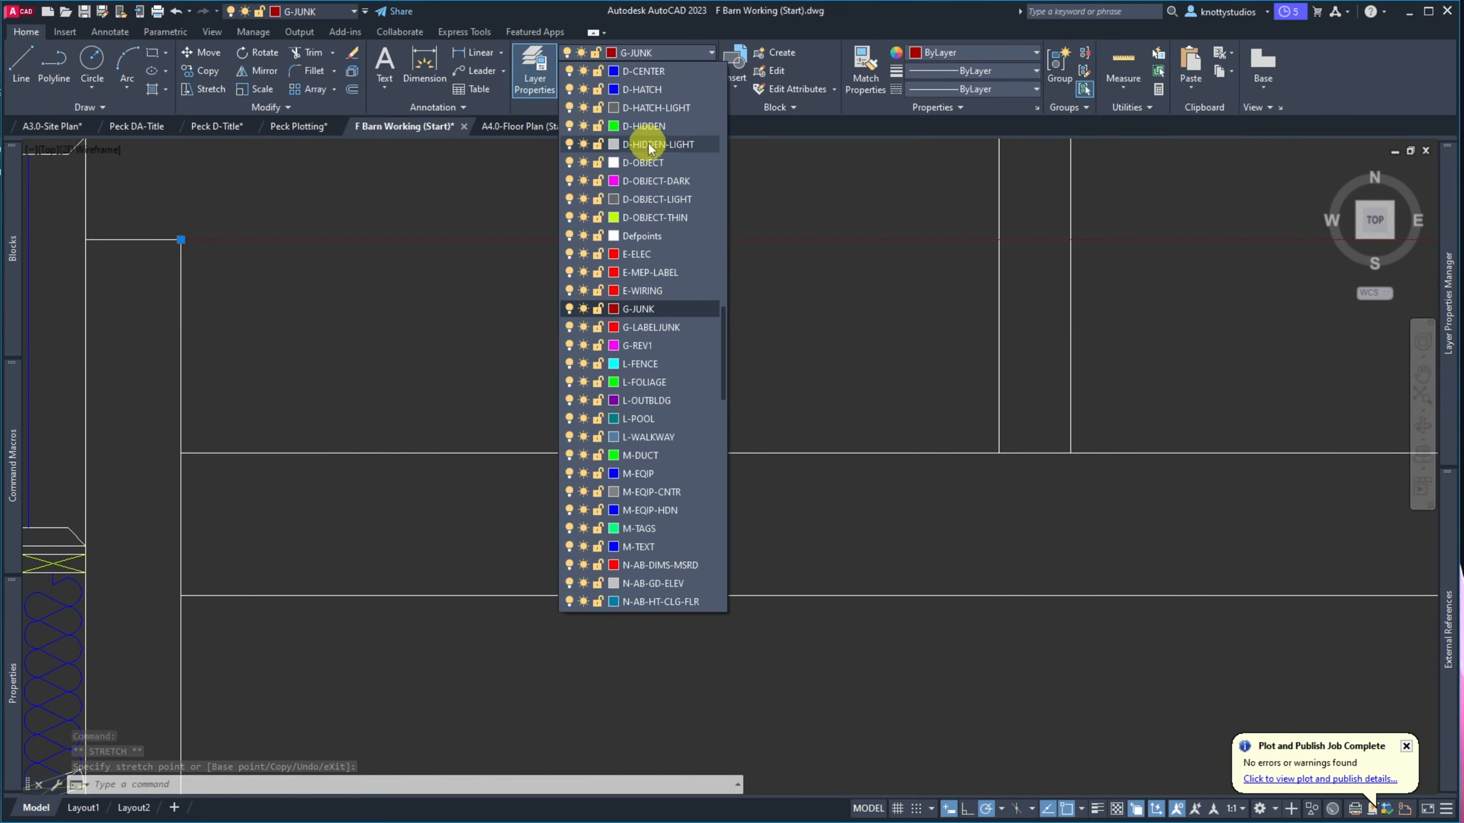
pyautogui.click(645, 126)
pyautogui.moveTo(12, 344)
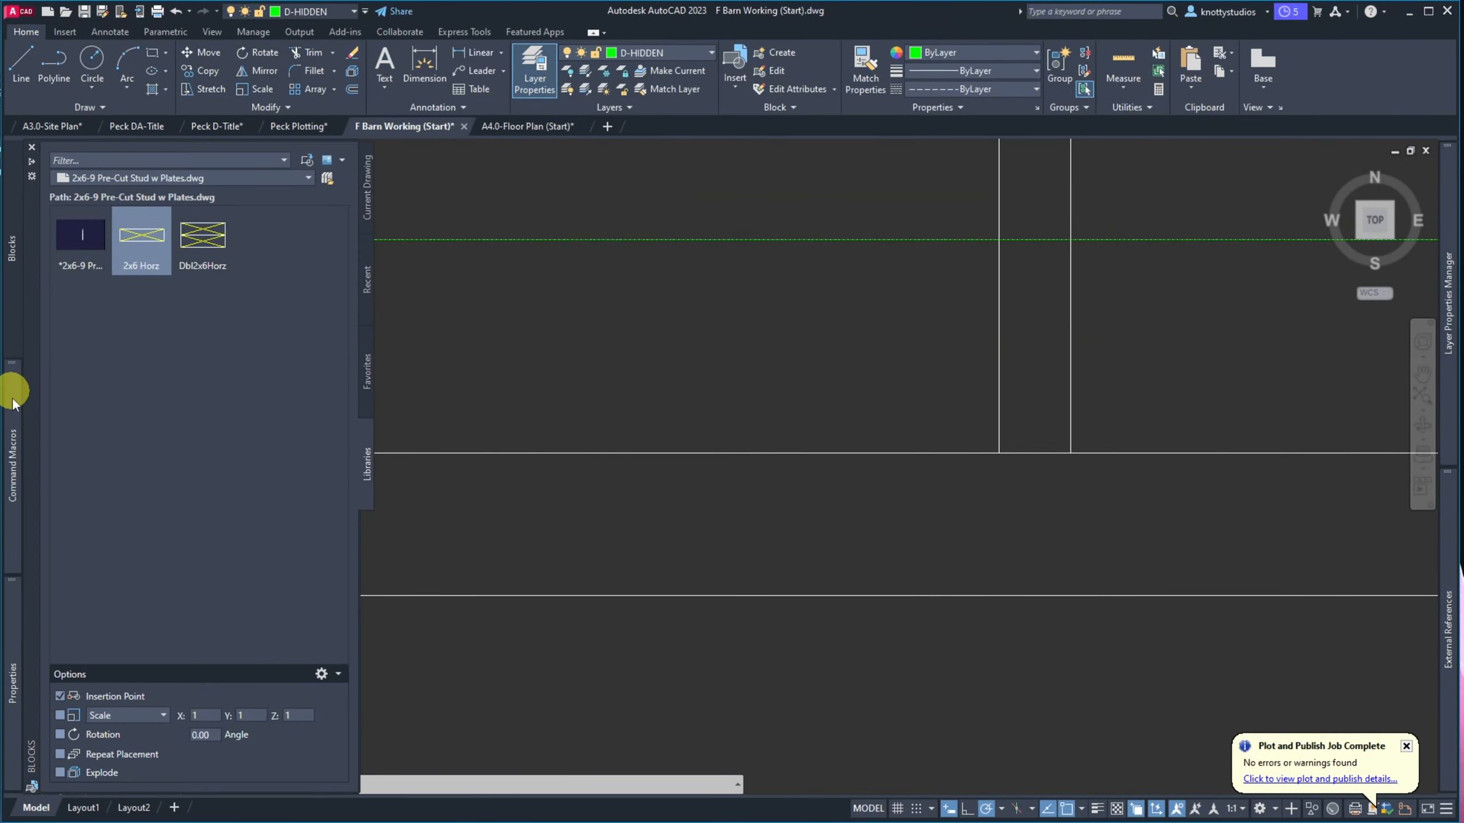
pyautogui.moveTo(12, 651)
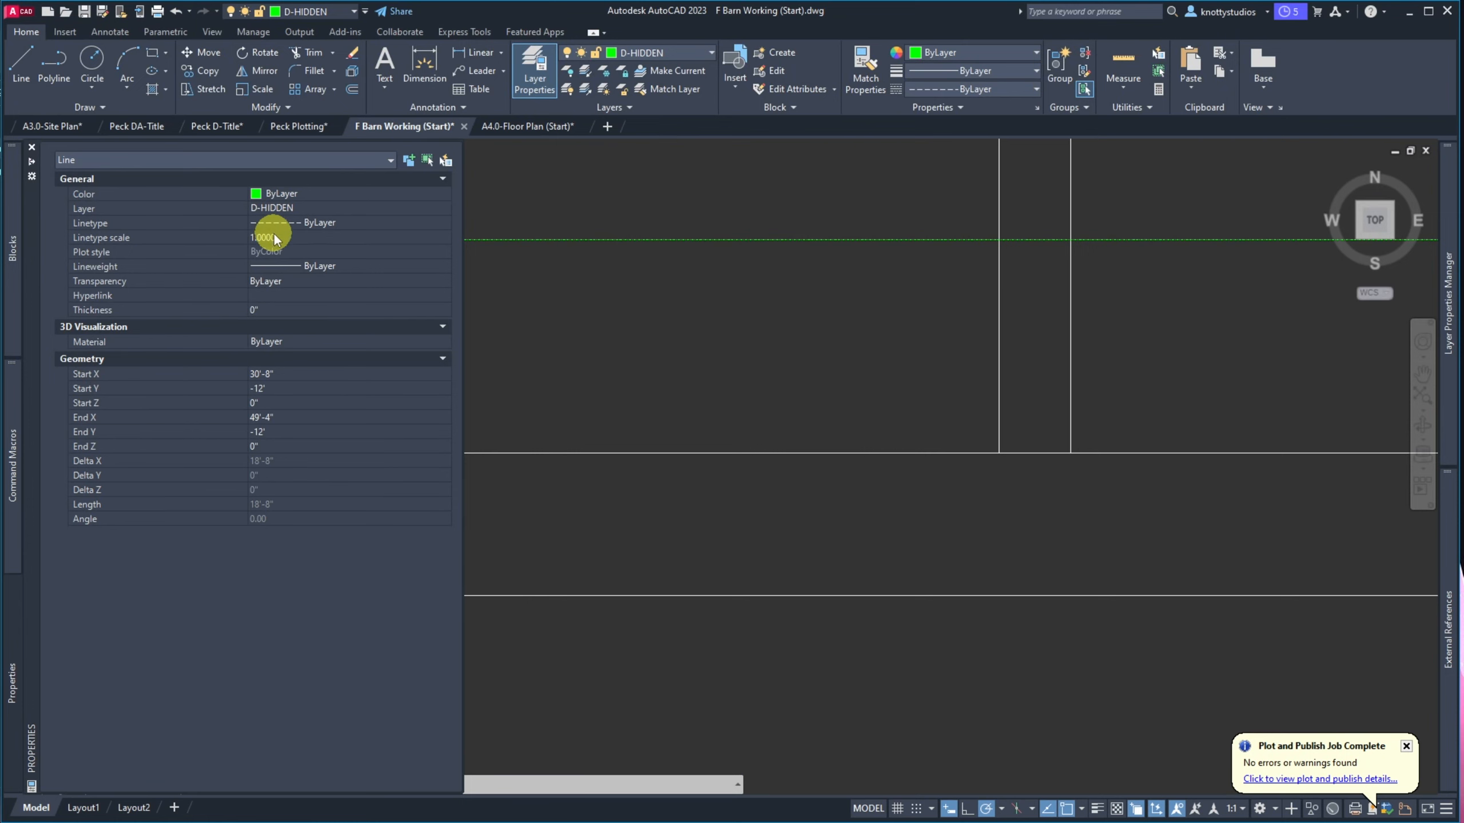
pyautogui.press('Return')
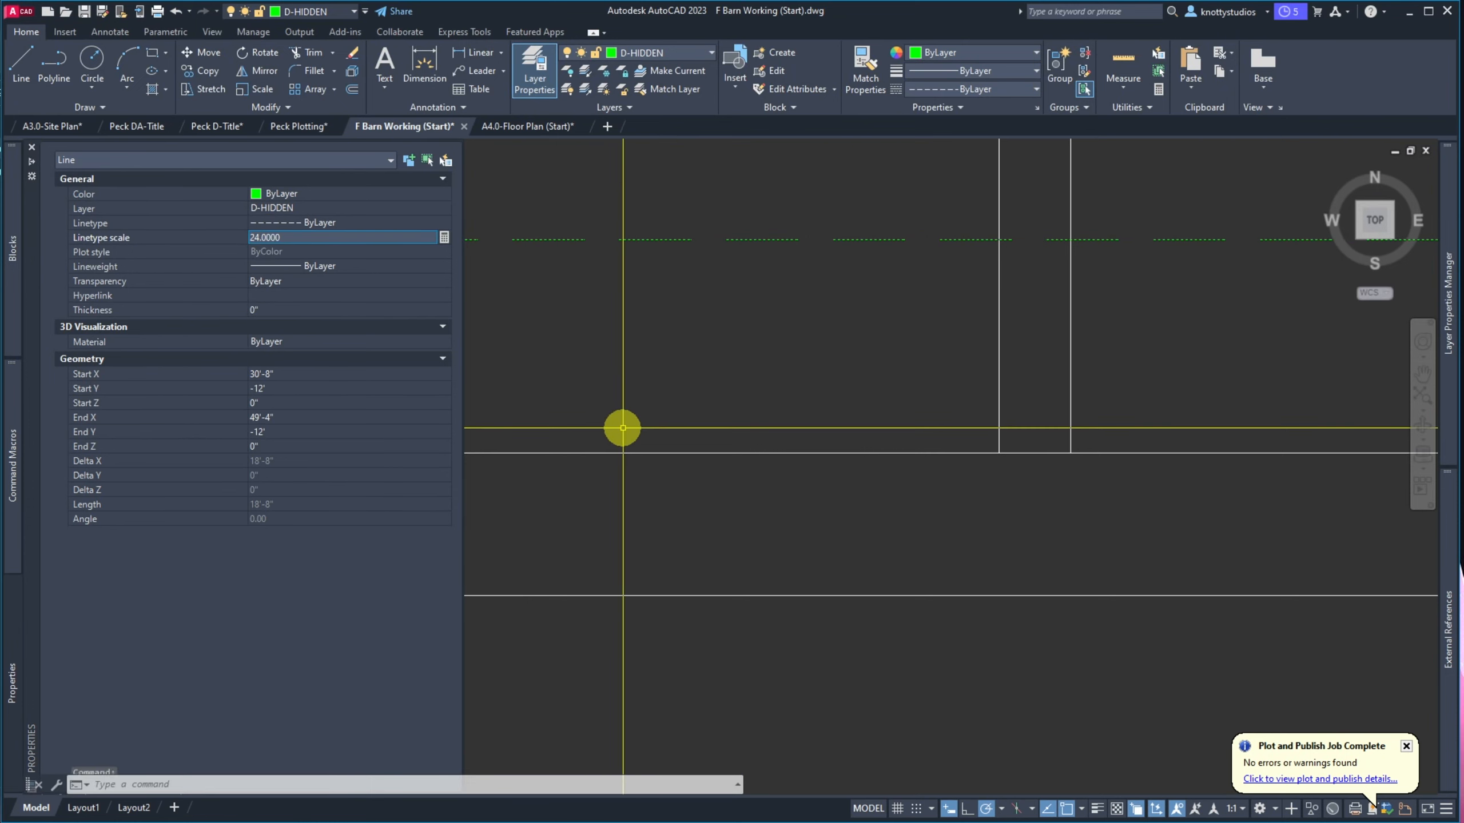
pyautogui.press('Return')
pyautogui.scroll(-5, 376, 386)
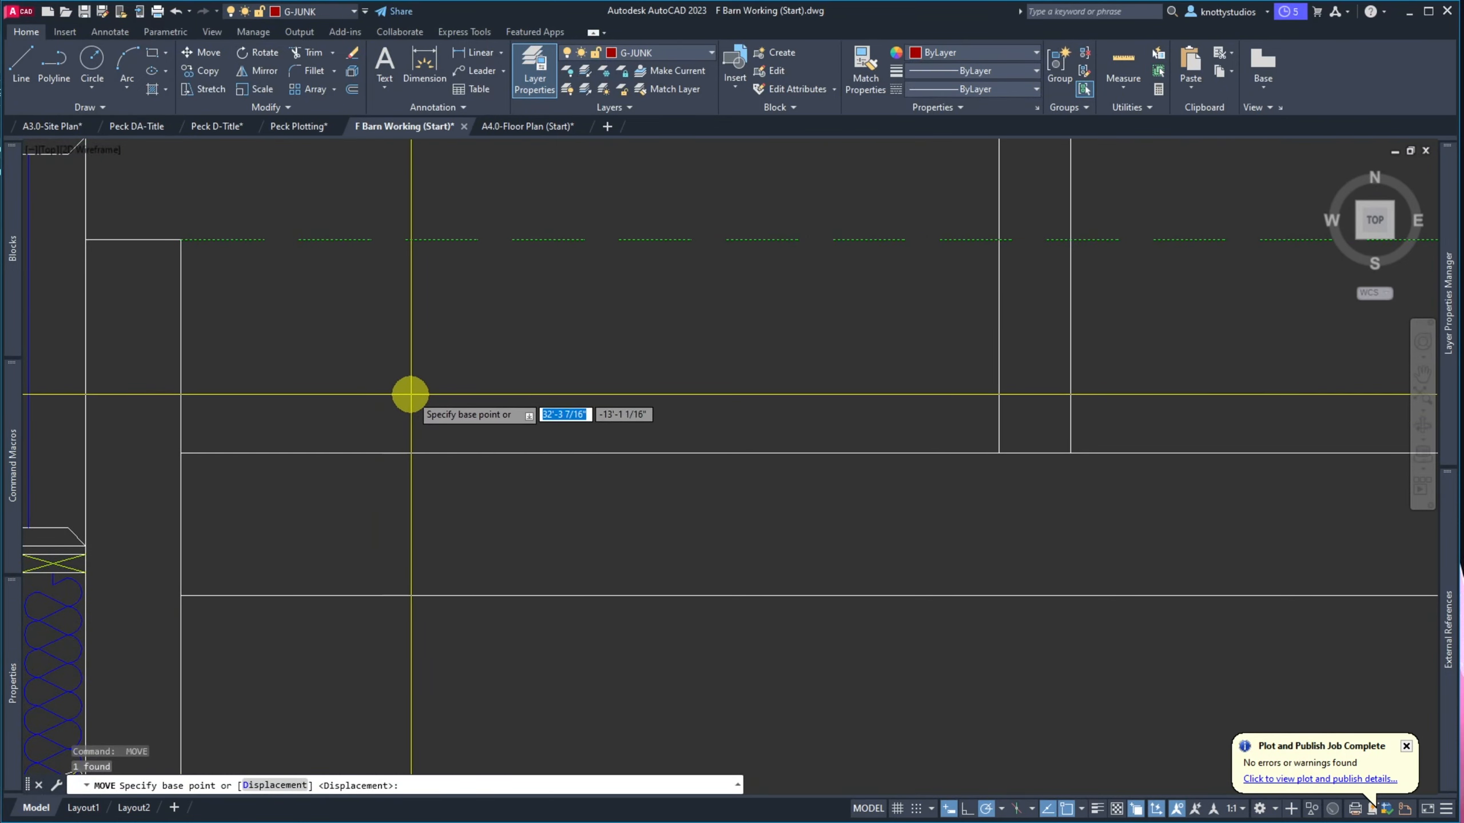
pyautogui.press('Escape')
pyautogui.scroll(-5, 280, 394)
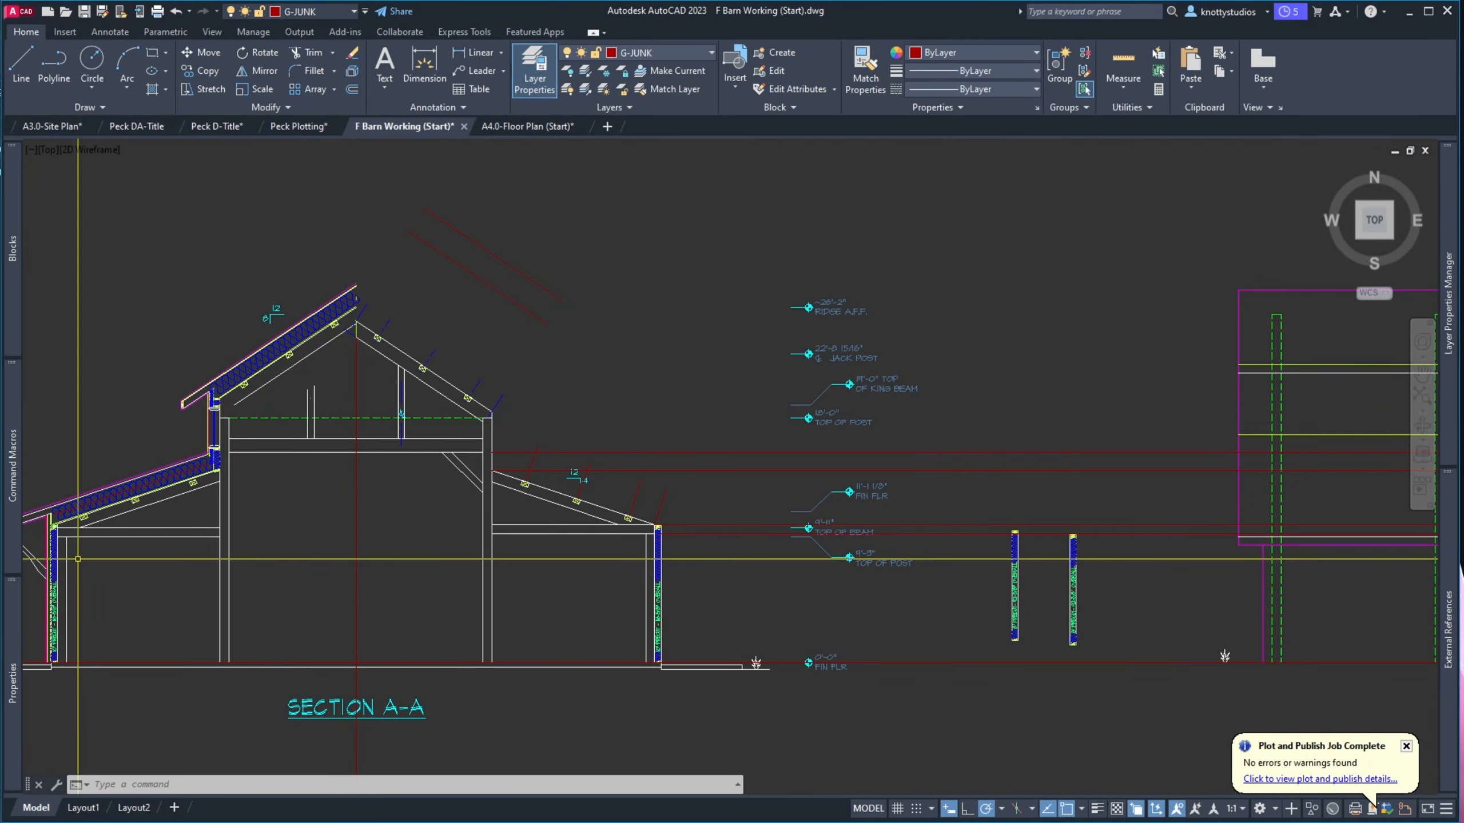
# Examine the girt and brace dimensions in the secondary bent sketch photo and locate the same area of Section A-A's right lean-to
pyautogui.moveTo(0, 101); pyautogui.dragTo(566, 126)
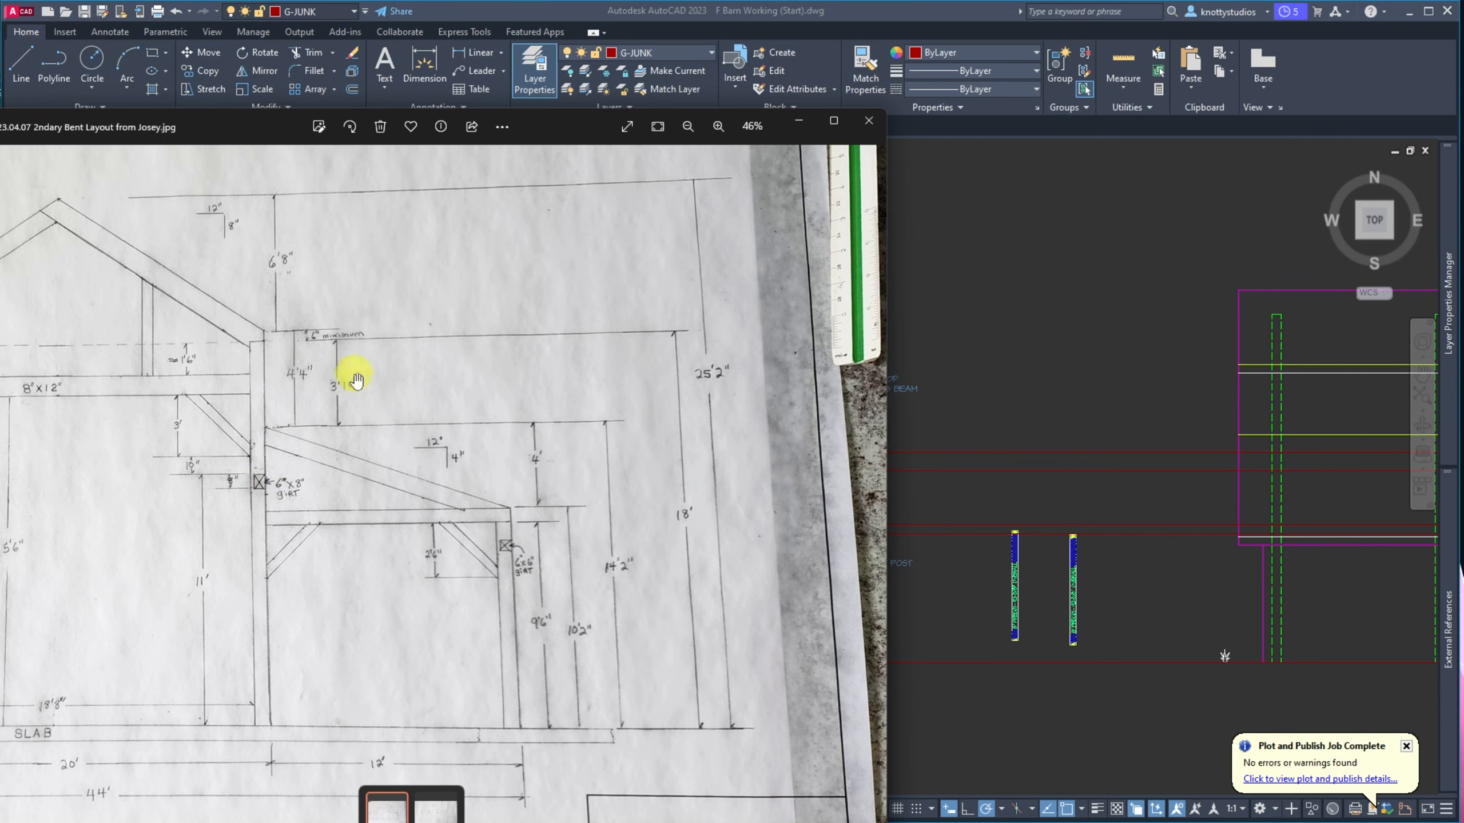
pyautogui.moveTo(549, 125); pyautogui.dragTo(0, 125)
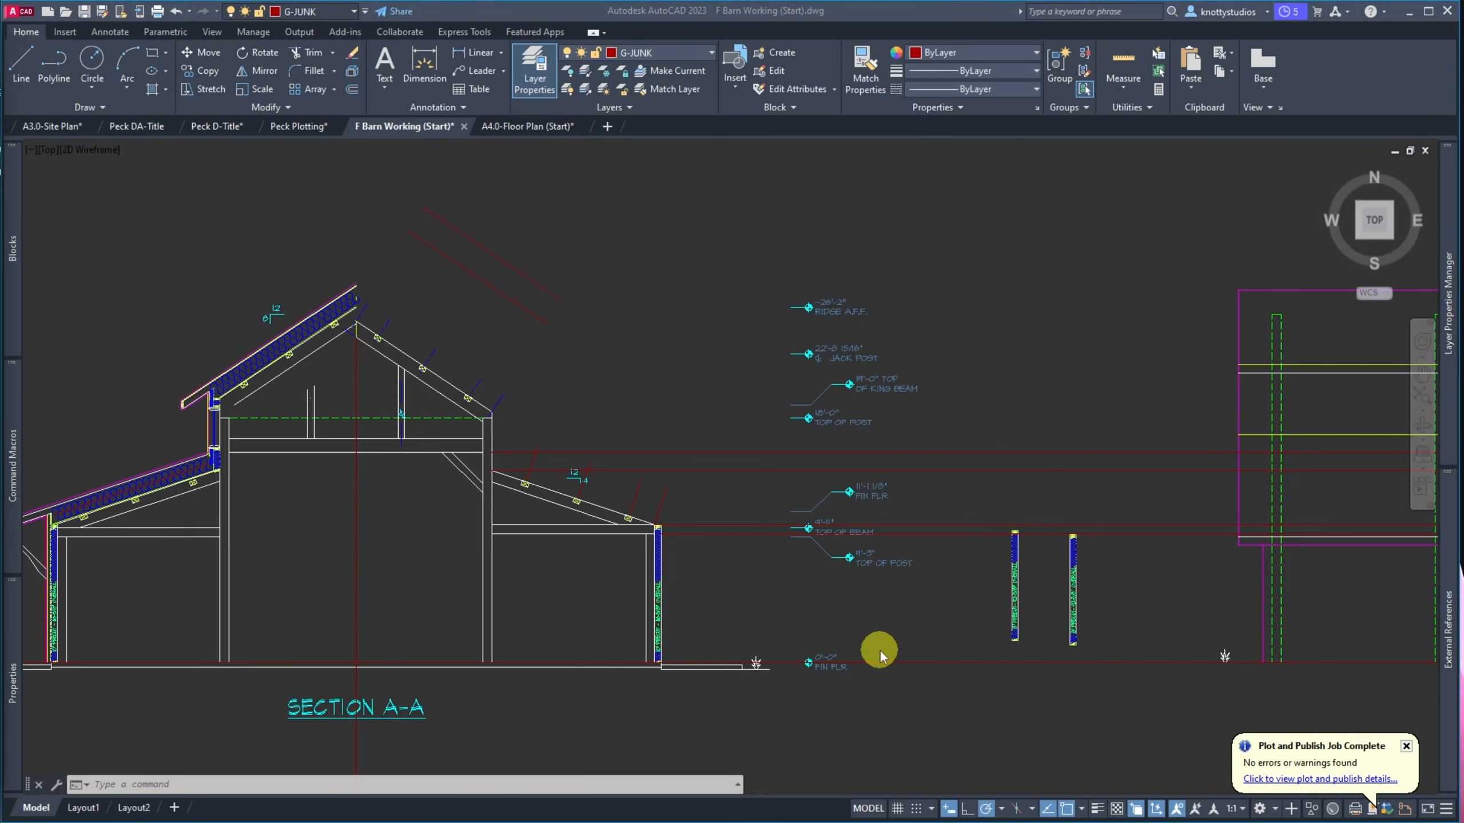
pyautogui.scroll(4, 611, 616)
pyautogui.scroll(-2, 310, 317)
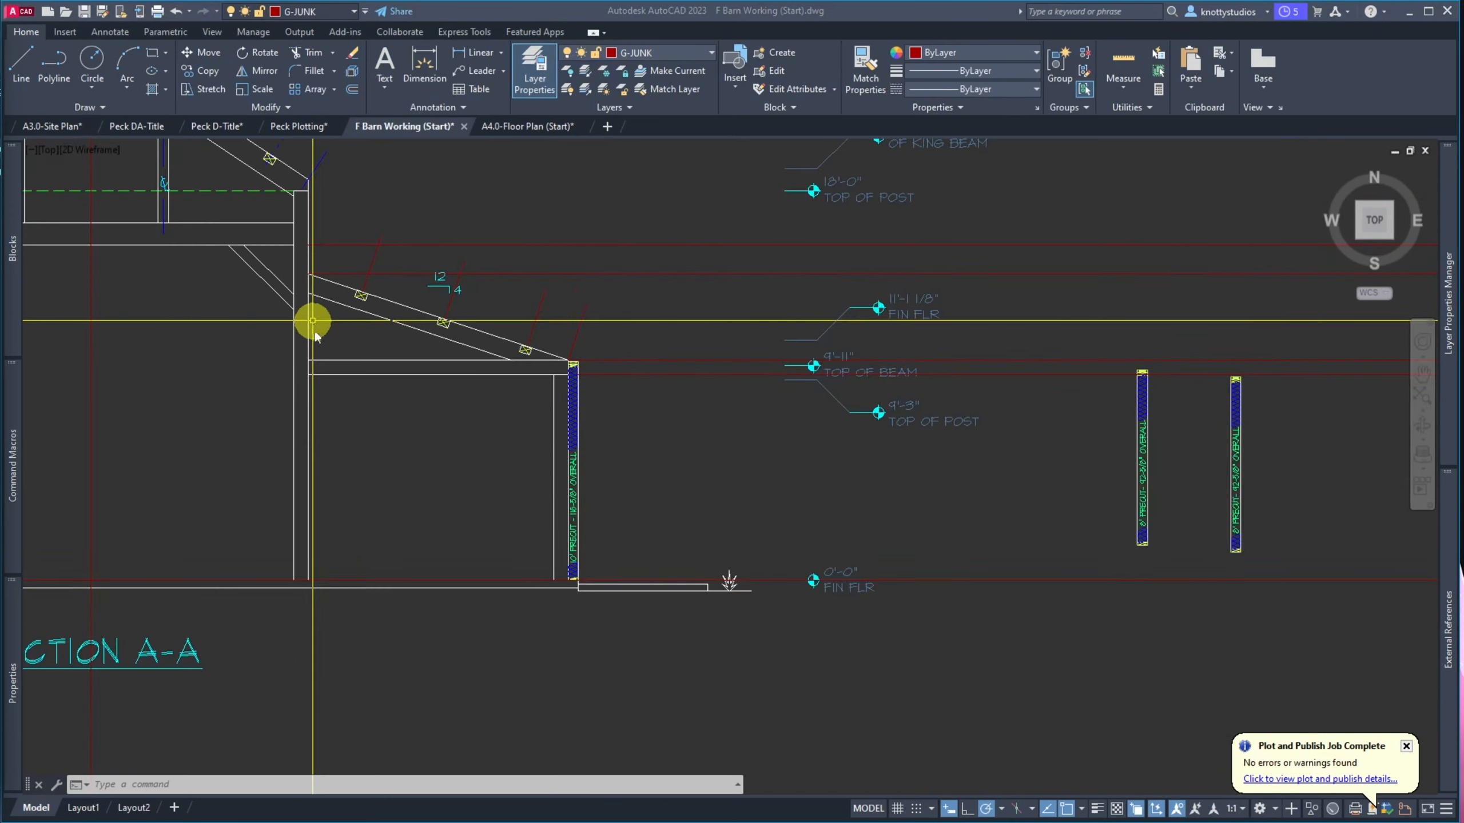
pyautogui.scroll(4, 261, 474)
pyautogui.scroll(-2, 262, 473)
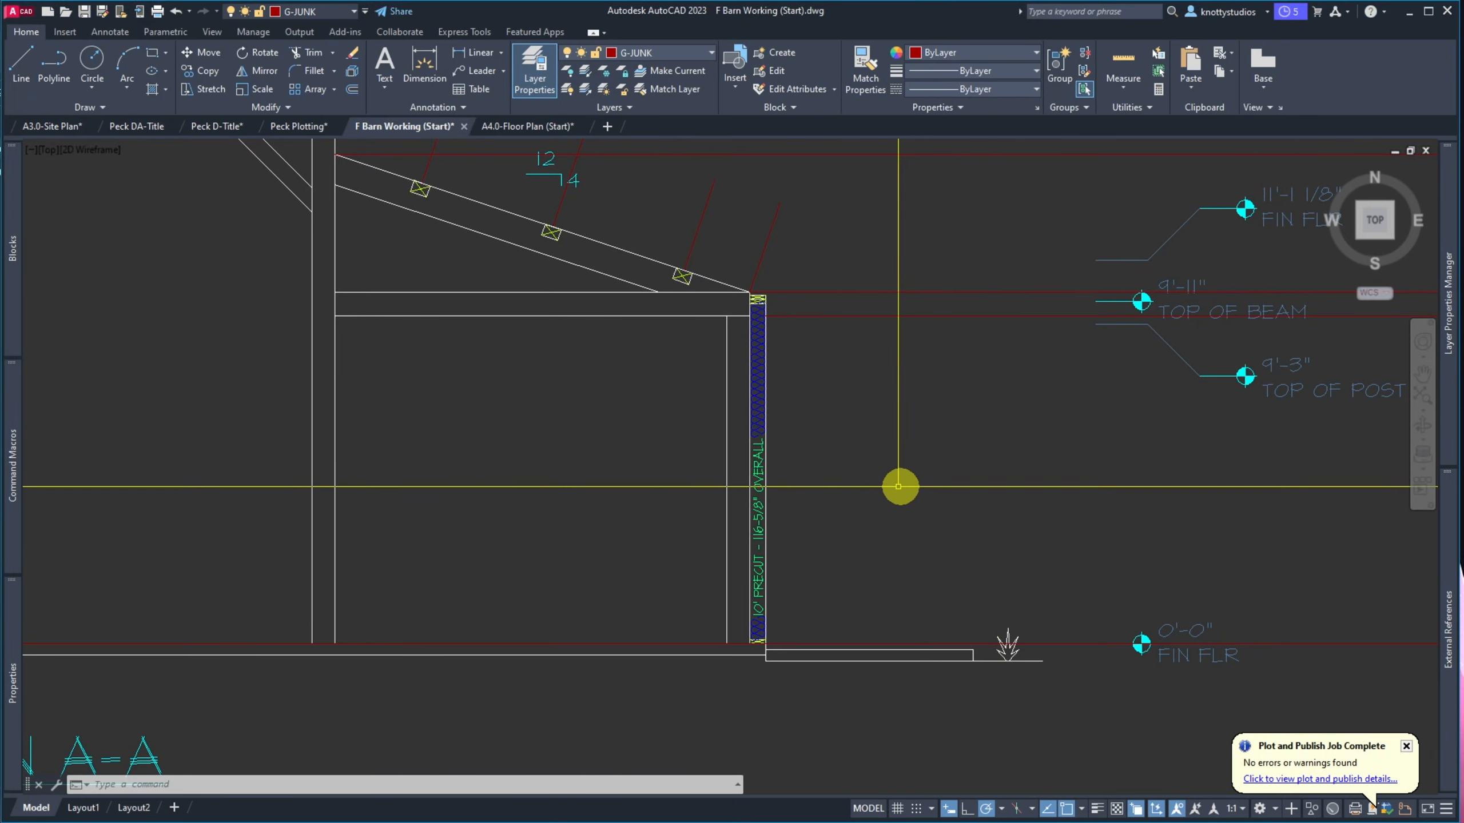
# Offset the finished floor construction line 11' upward in Section A-A's right lean-to
pyautogui.write('o')
pyautogui.press('Return')
pyautogui.write('11')
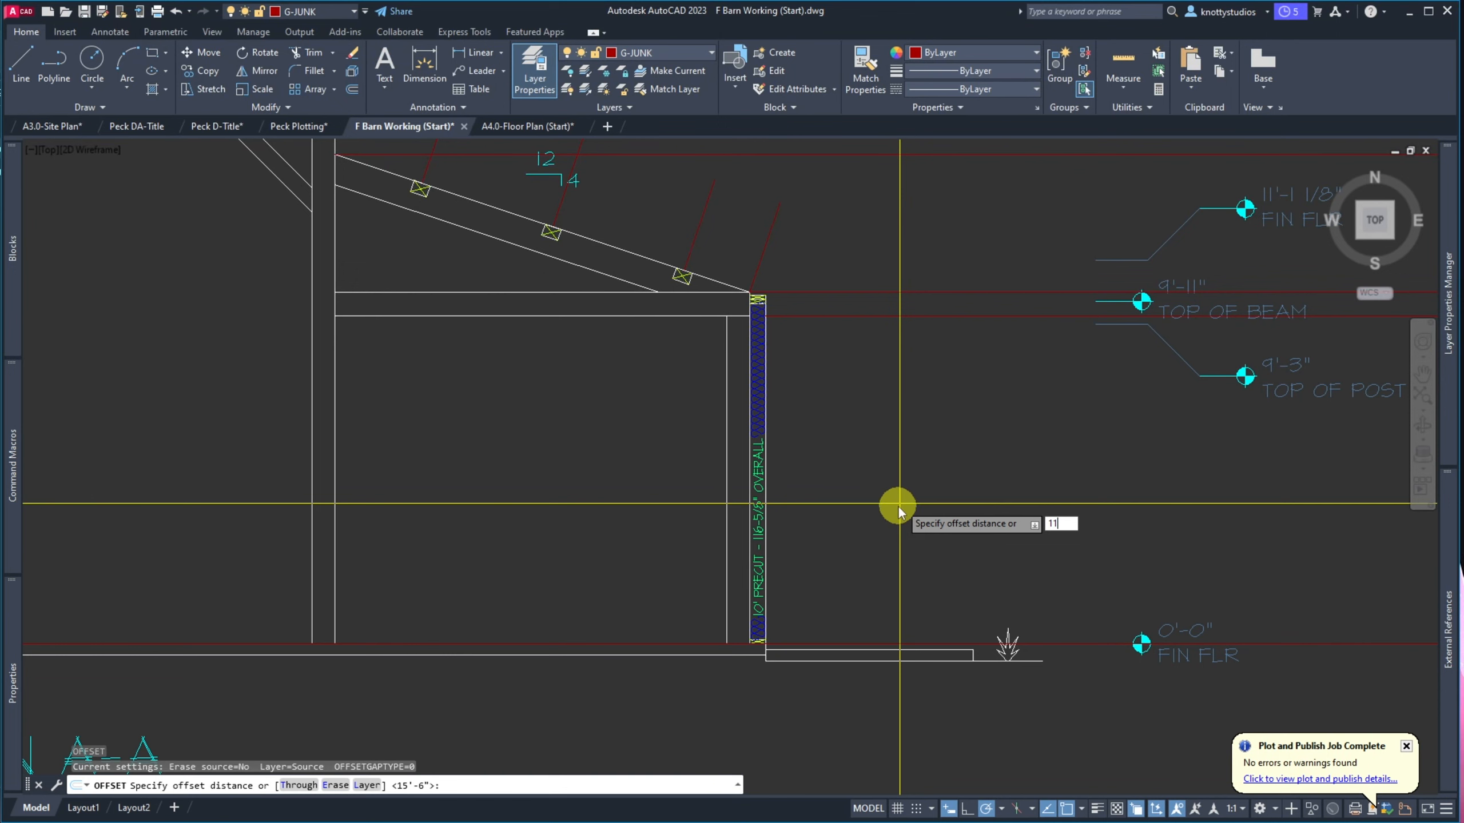
pyautogui.write("'")
pyautogui.press('Return')
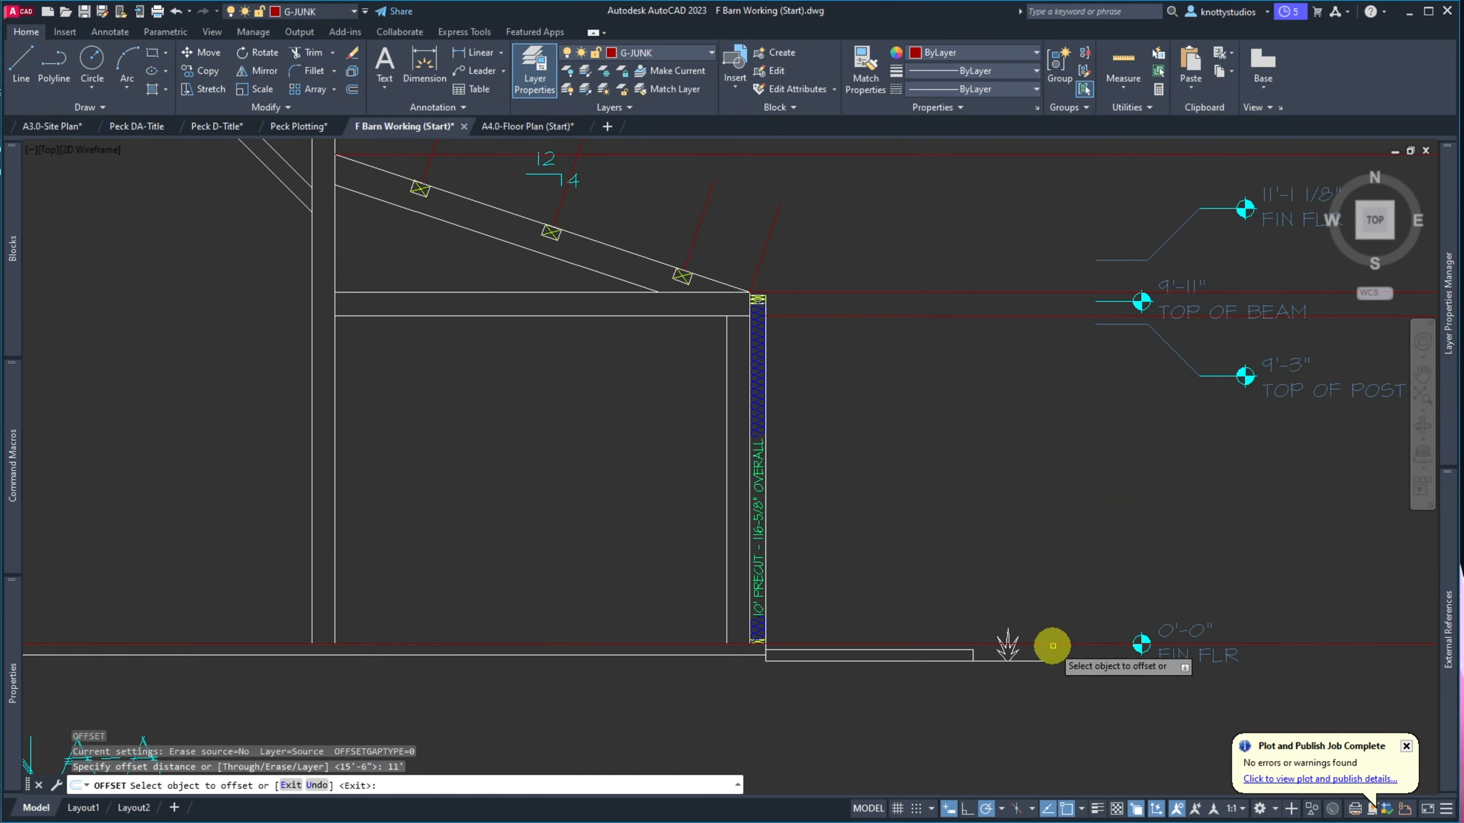
pyautogui.click(1052, 644)
pyautogui.click(369, 425)
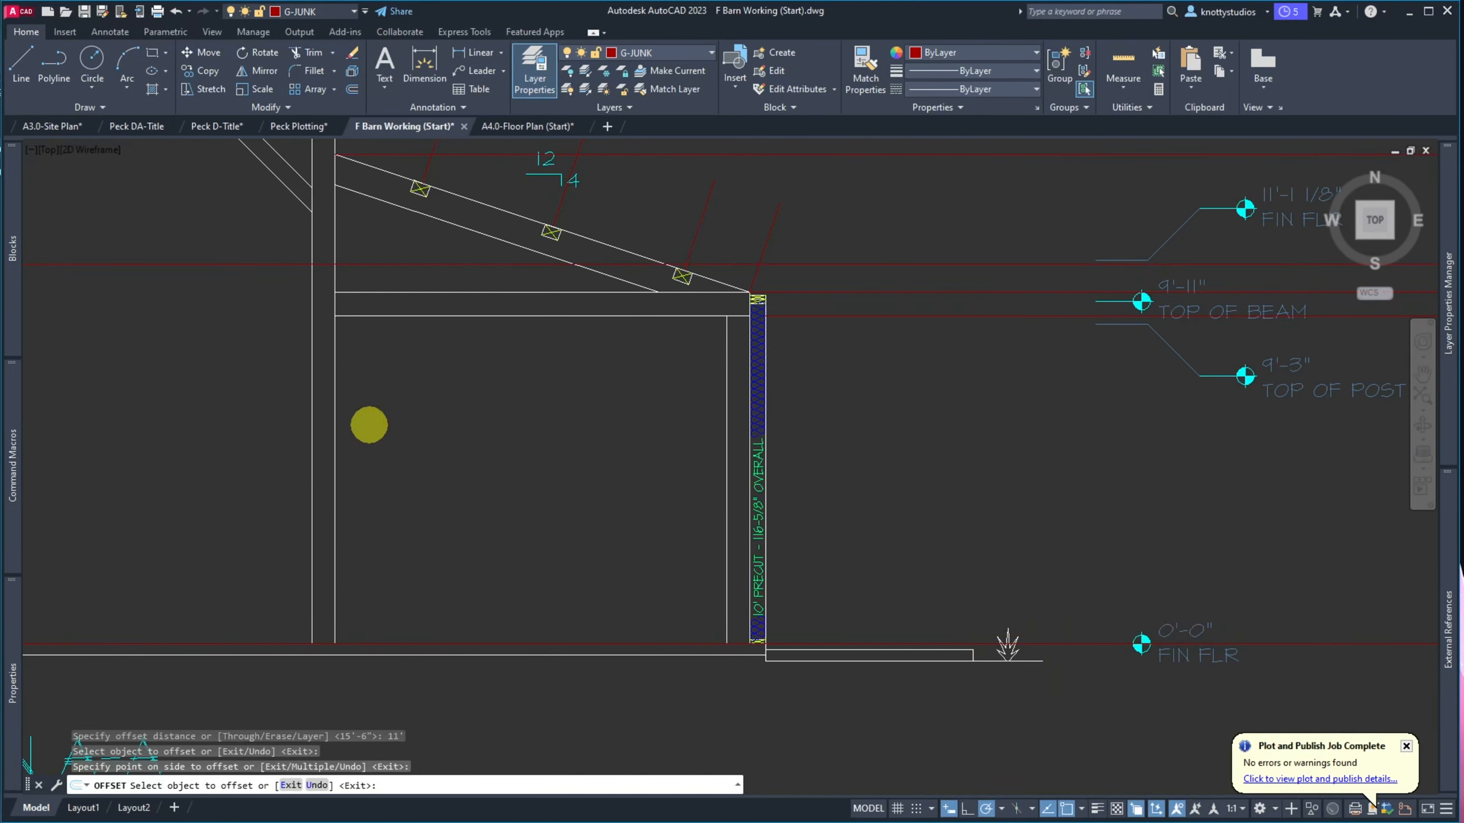
pyautogui.press('Return')
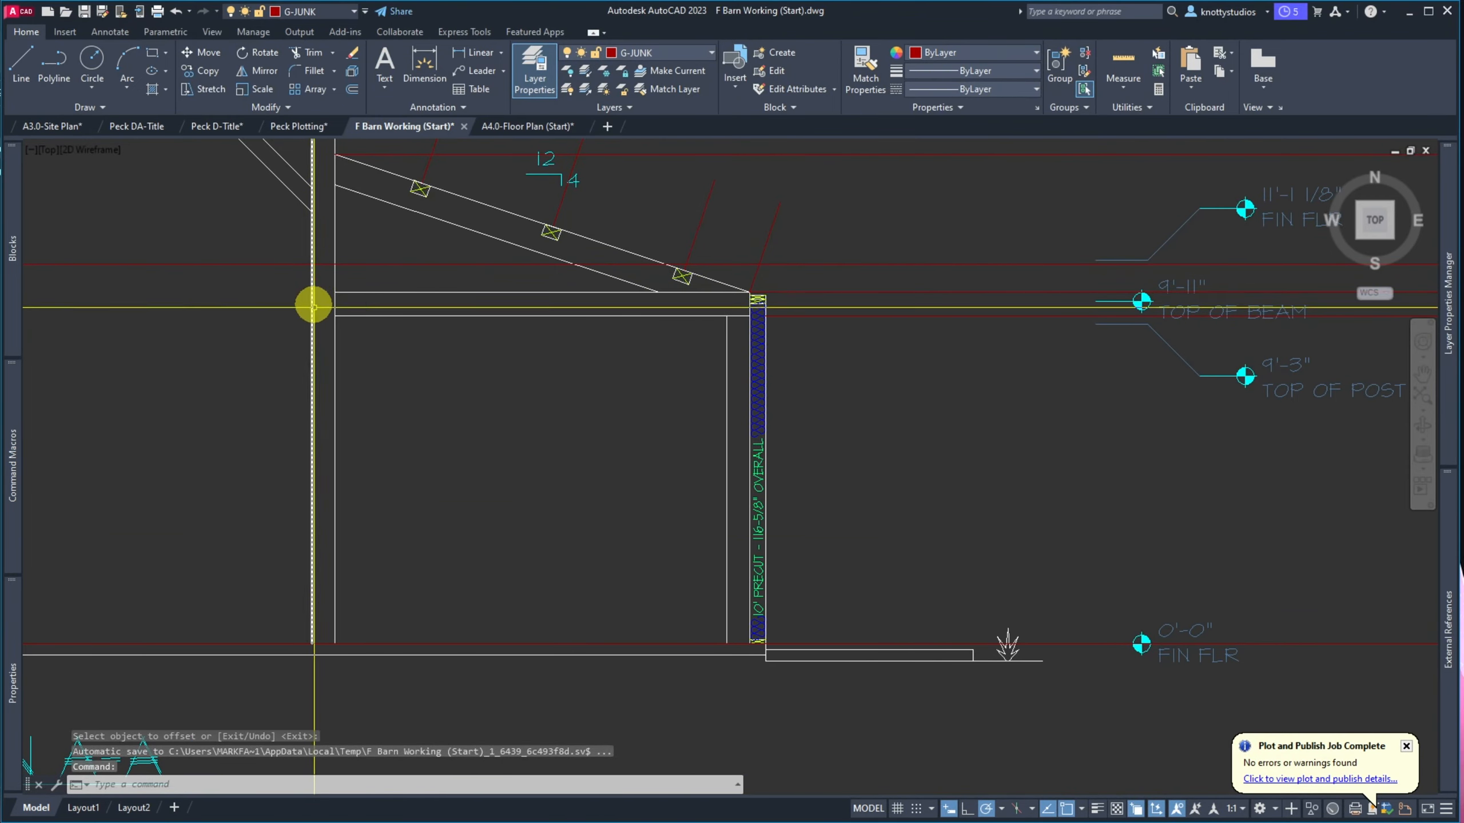
pyautogui.write('dist')
pyautogui.press('Return')
pyautogui.click(311, 644)
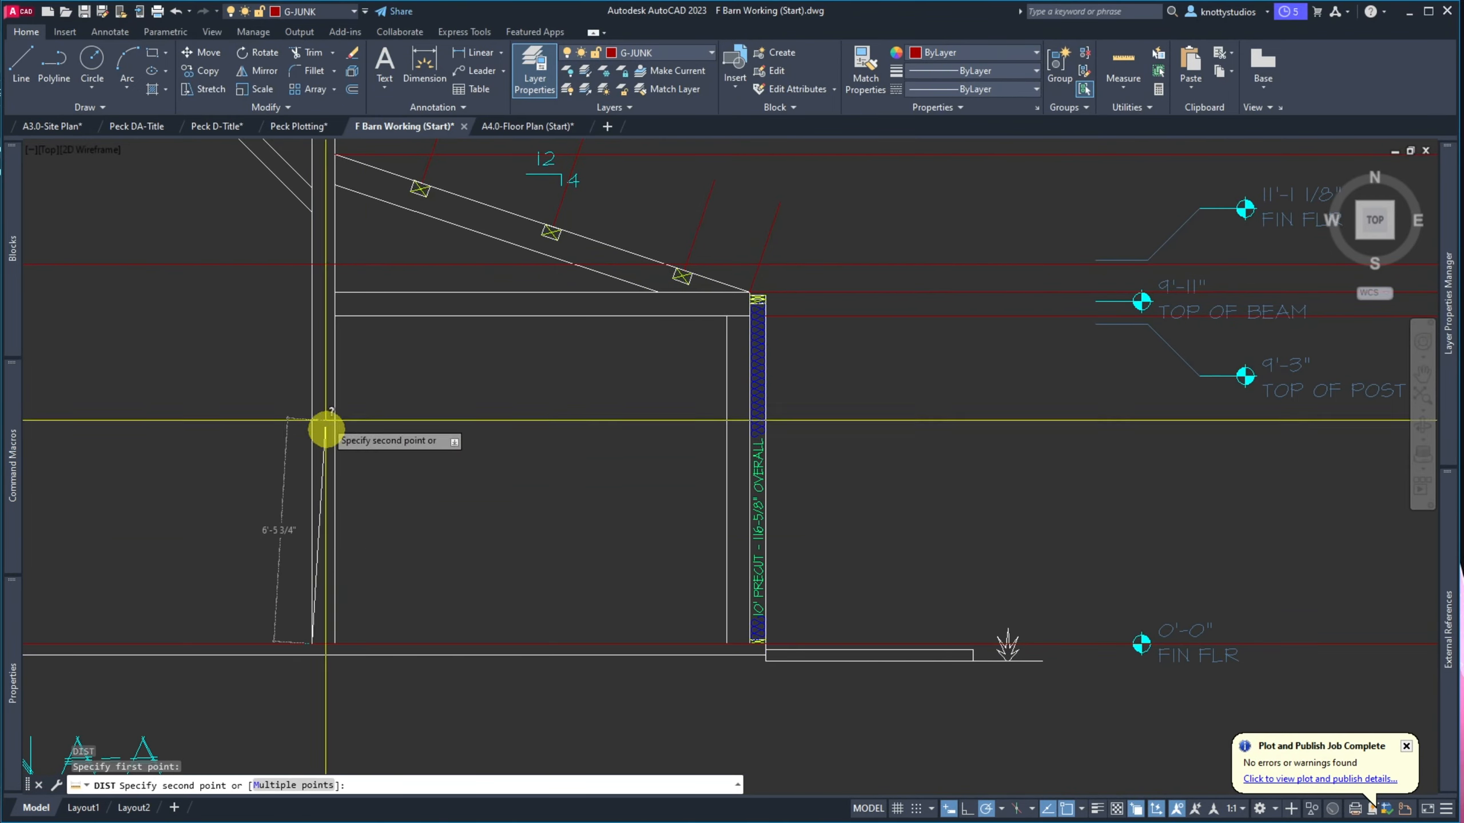
pyautogui.press('Escape')
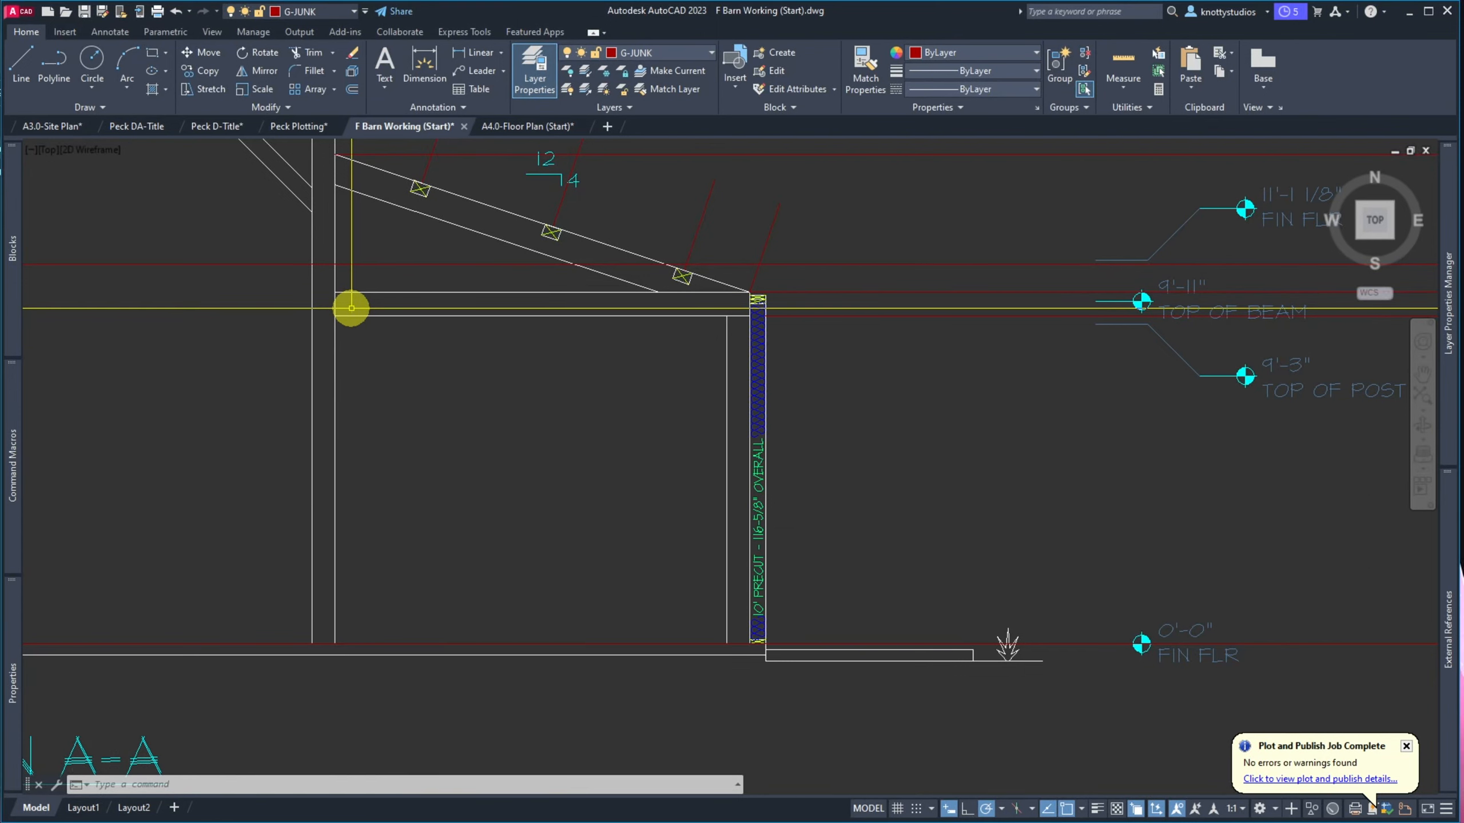
# Offset the 11' high construction line 8" downward to set the girt's depth
pyautogui.write('o')
pyautogui.press('Return')
pyautogui.write('8')
pyautogui.press('Return')
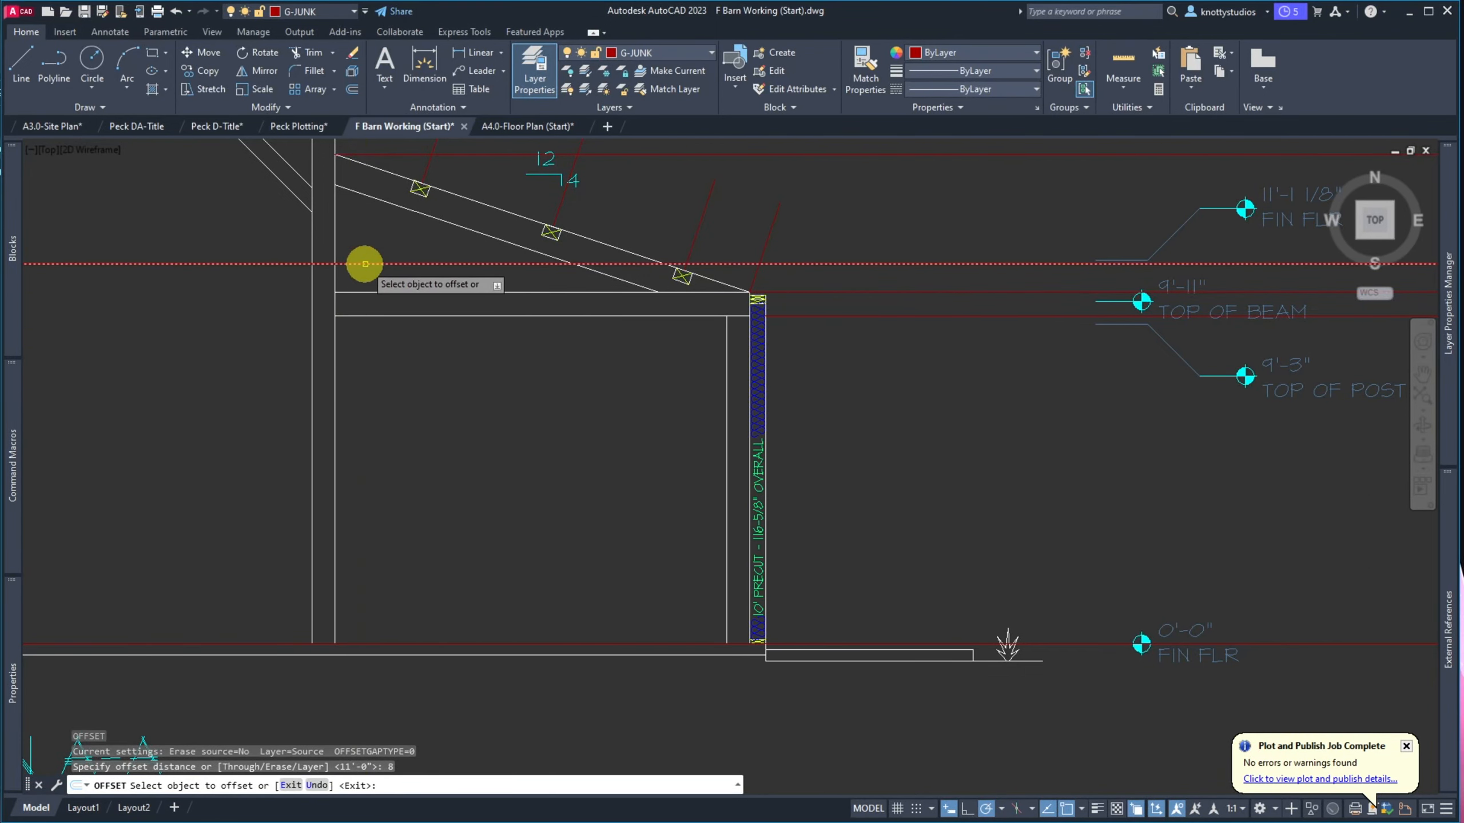
pyautogui.click(365, 264)
pyautogui.click(330, 282)
# Offset the main post's face on the lean-to side 6" into the post to set the girt's width
pyautogui.scroll(4, 331, 282)
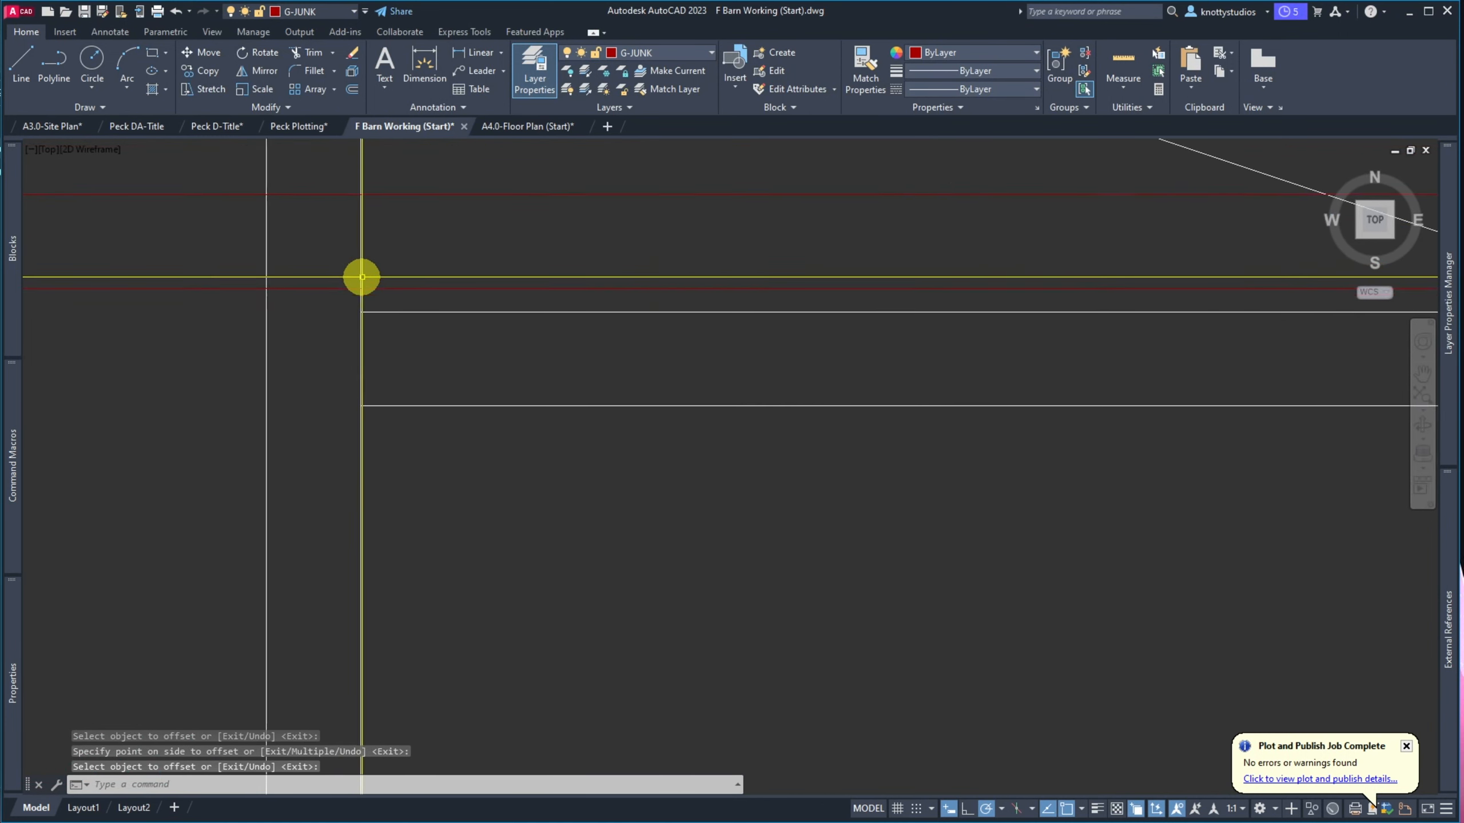
pyautogui.scroll(4, 369, 249)
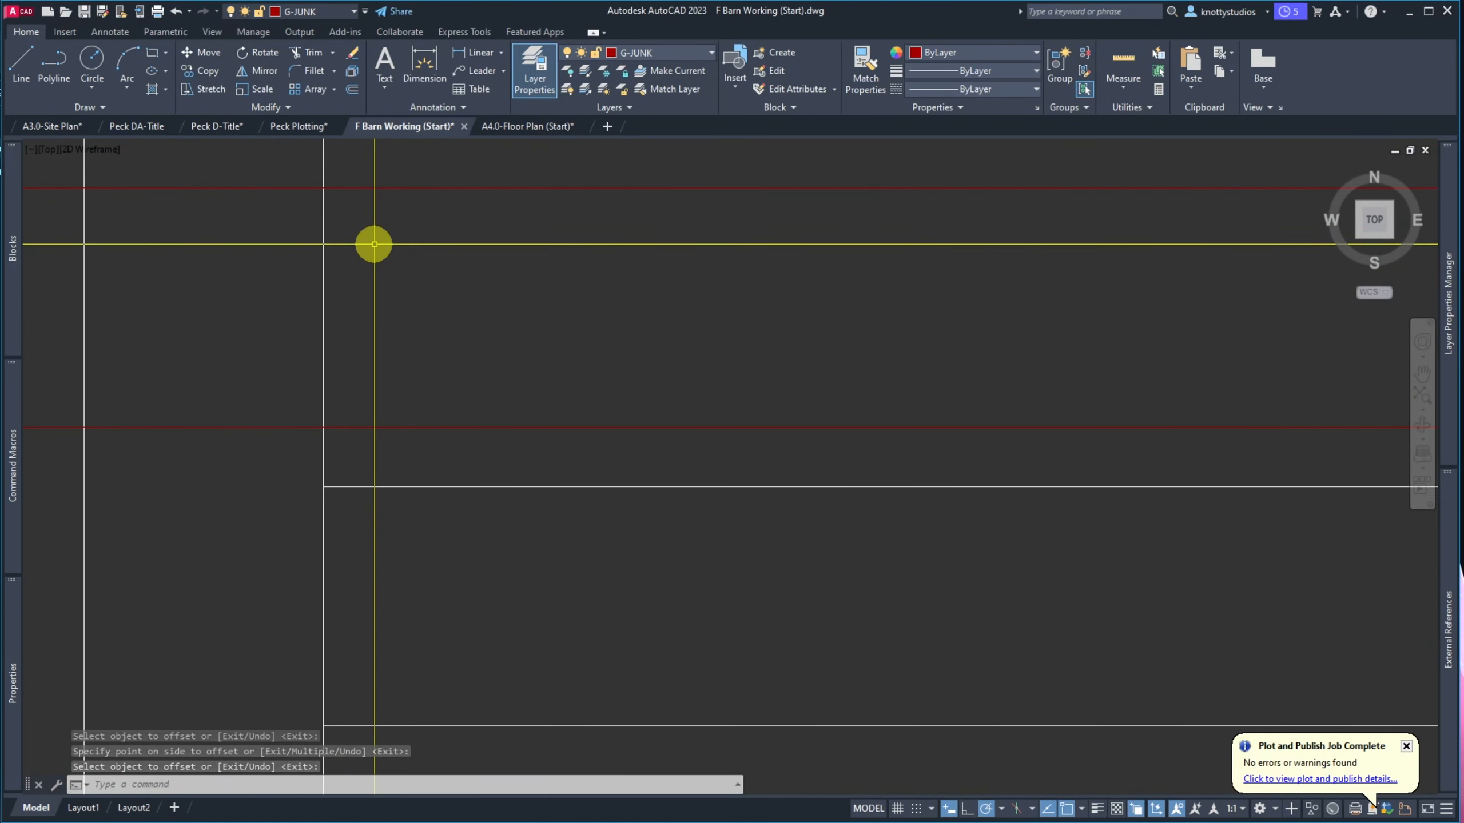
pyautogui.press('Return')
pyautogui.press('Return')
pyautogui.write('6')
pyautogui.press('Return')
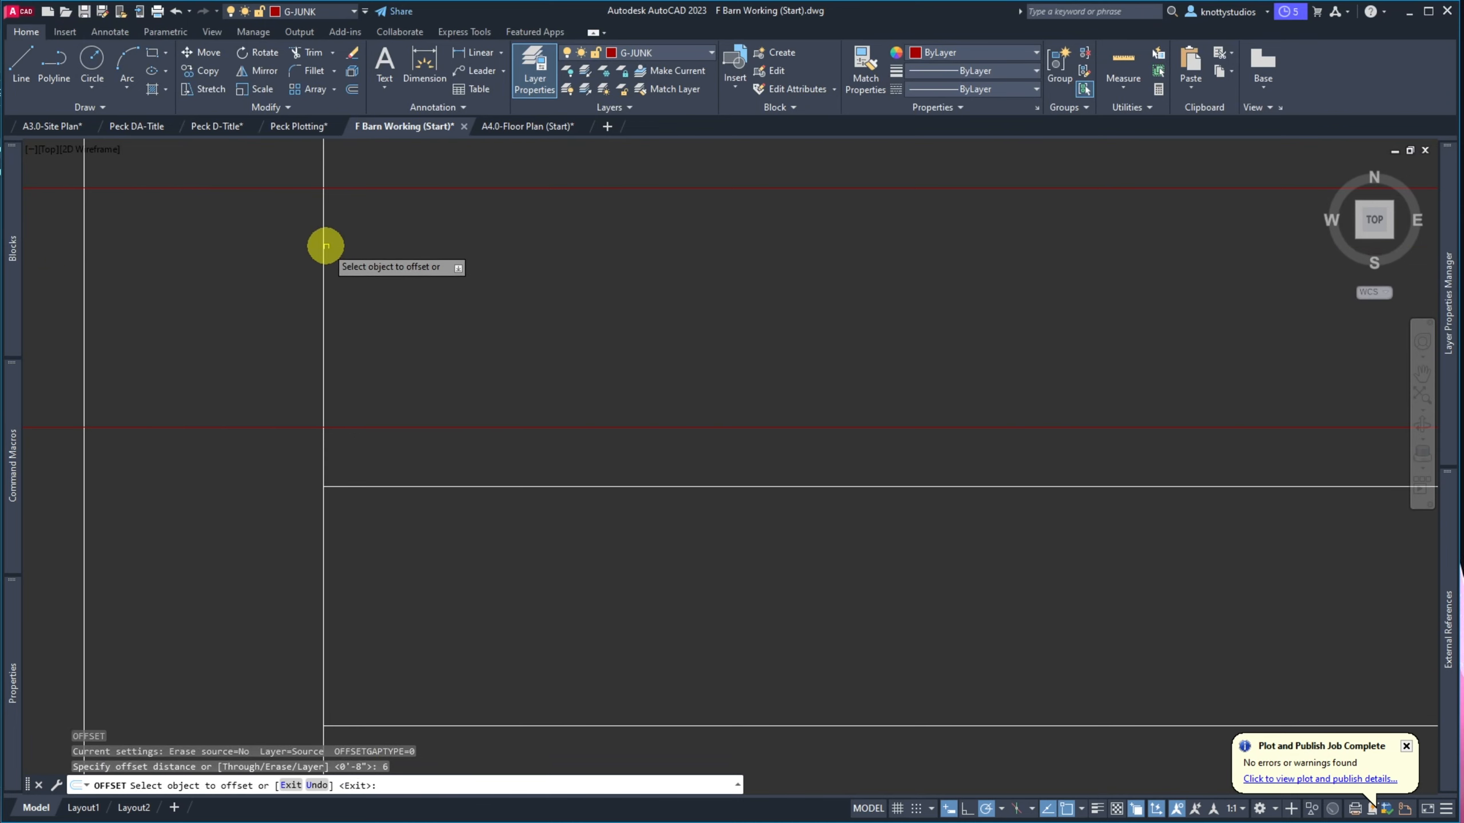
pyautogui.click(322, 268)
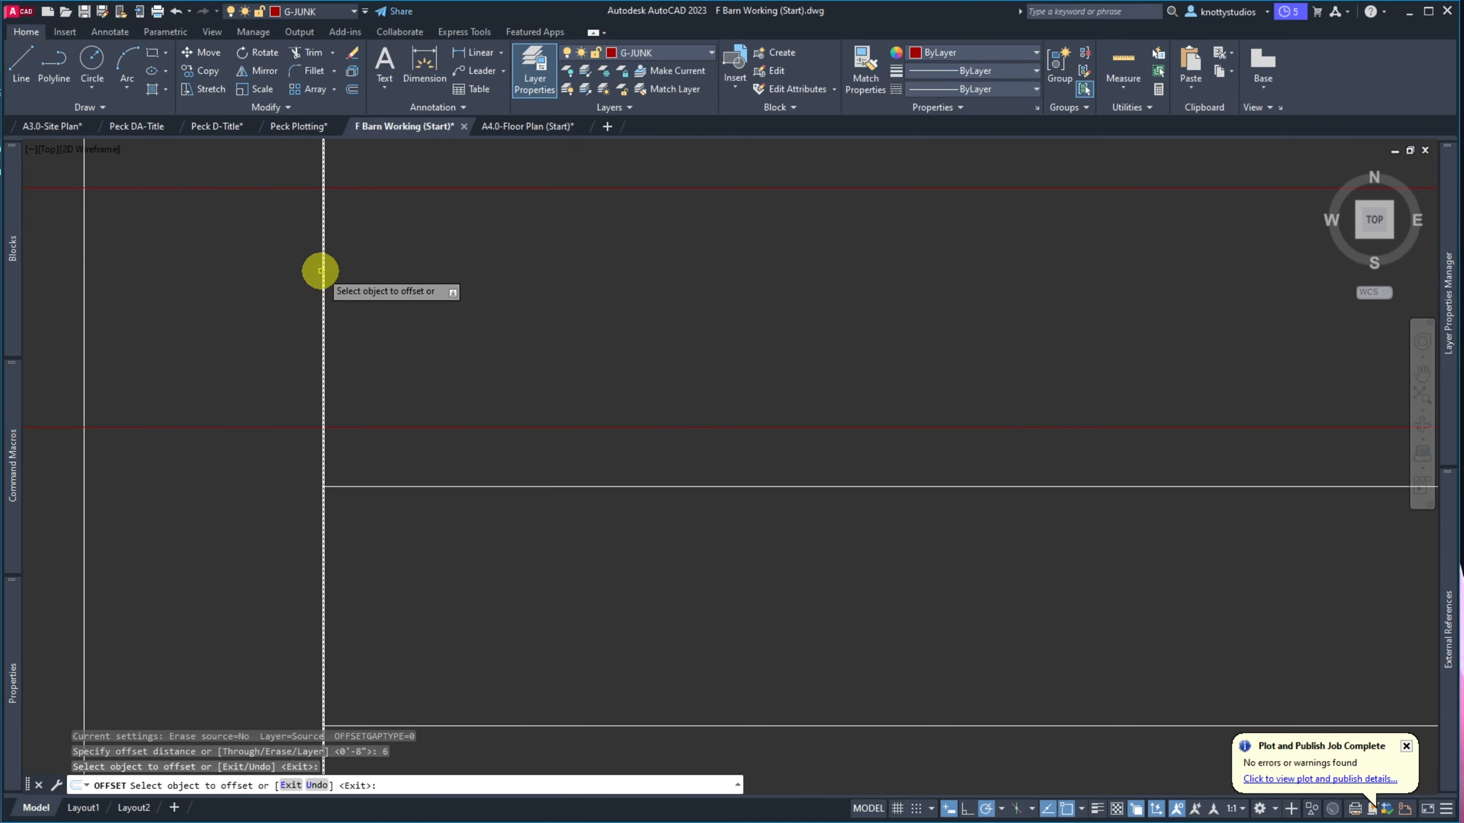
pyautogui.click(292, 266)
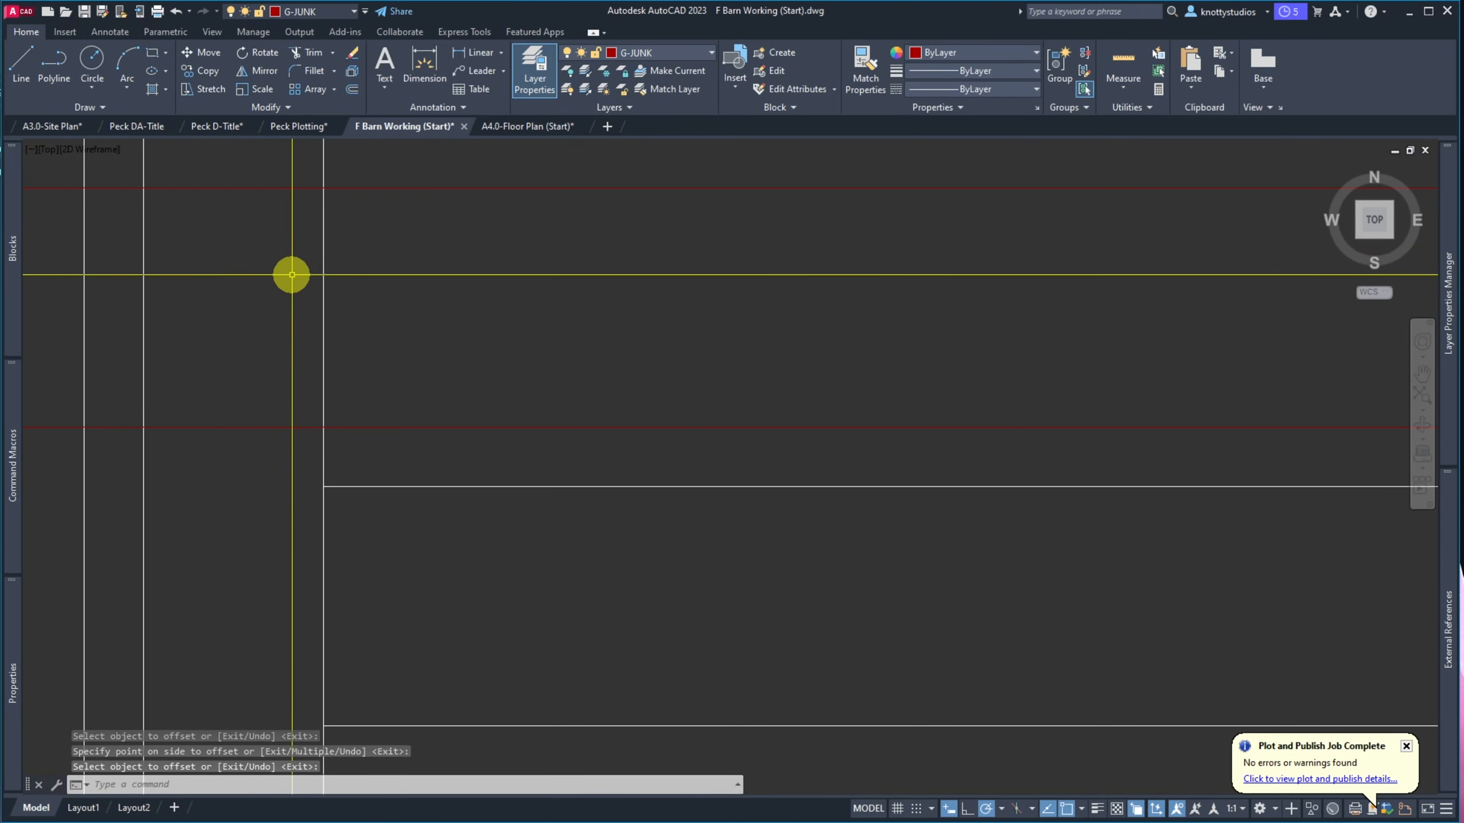
# Draw a 6" by 8" girt rectangle in the main post between the two construction lines, flush with the lean-to side face
pyautogui.write('rec')
pyautogui.press('Return')
pyautogui.press('Return')
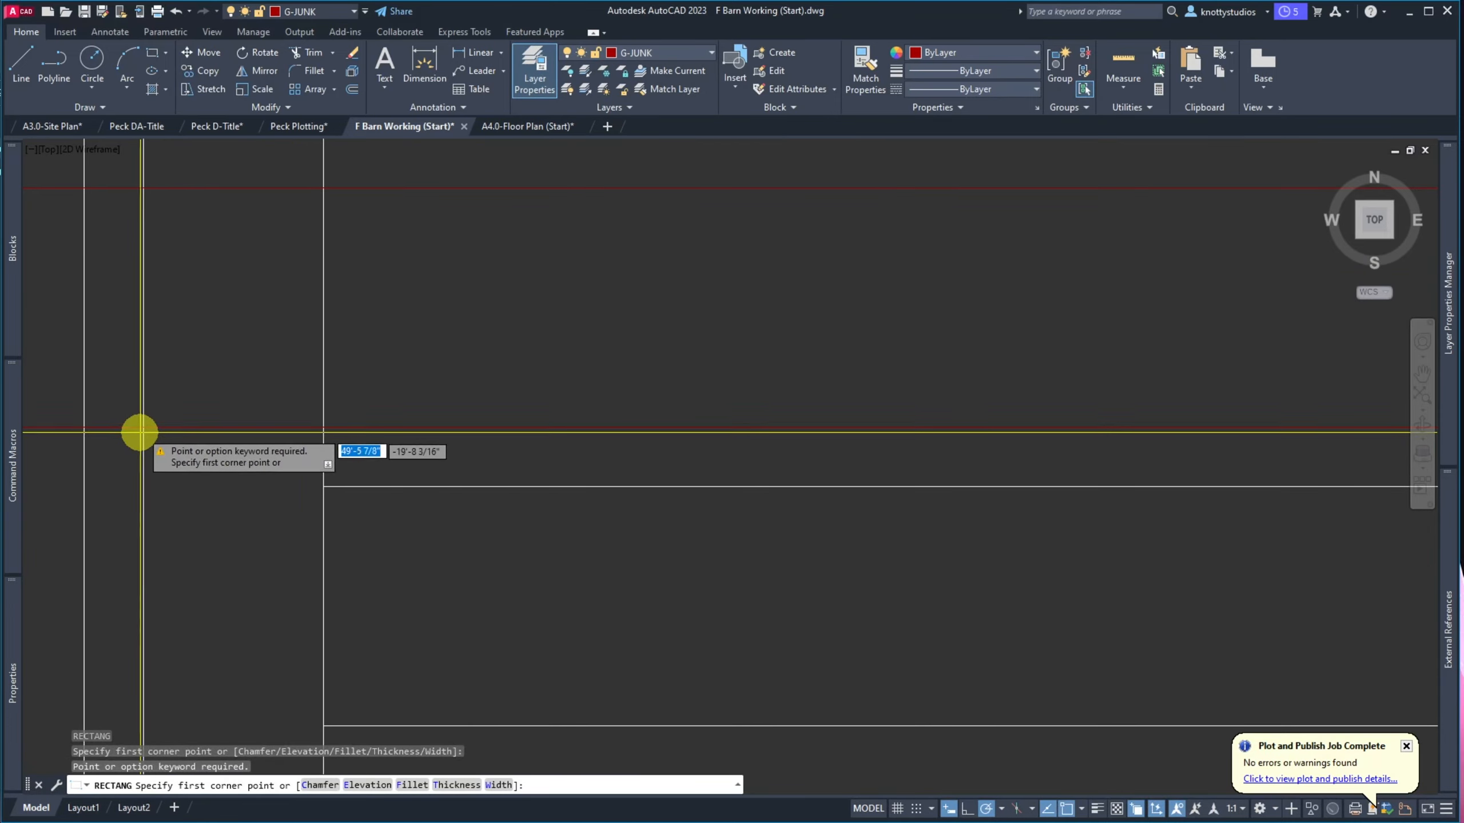
pyautogui.click(141, 430)
pyautogui.click(319, 194)
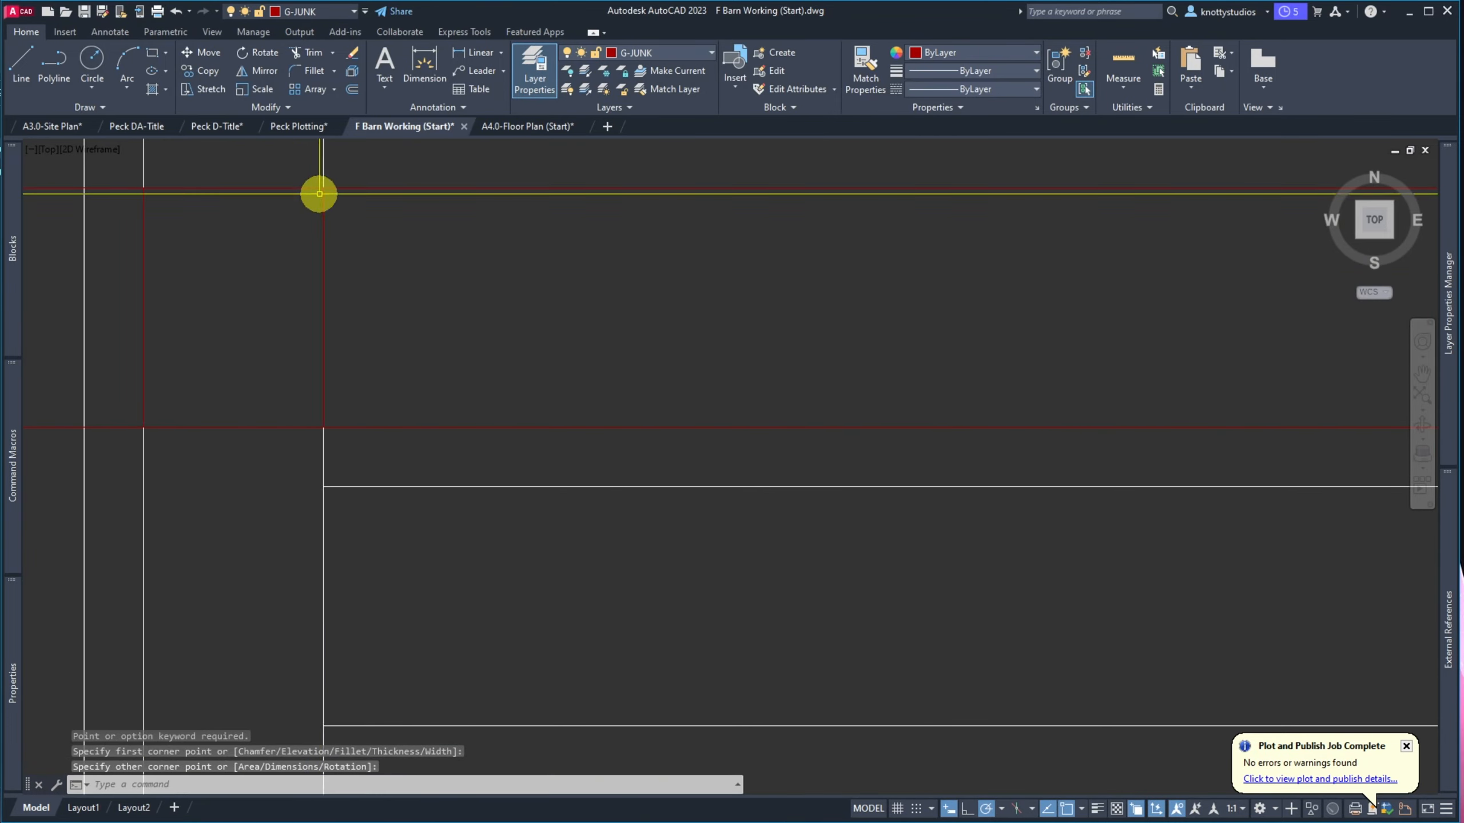
# Put the girt rectangle on layer D-OBJECT
pyautogui.click(123, 163)
pyautogui.click(326, 468)
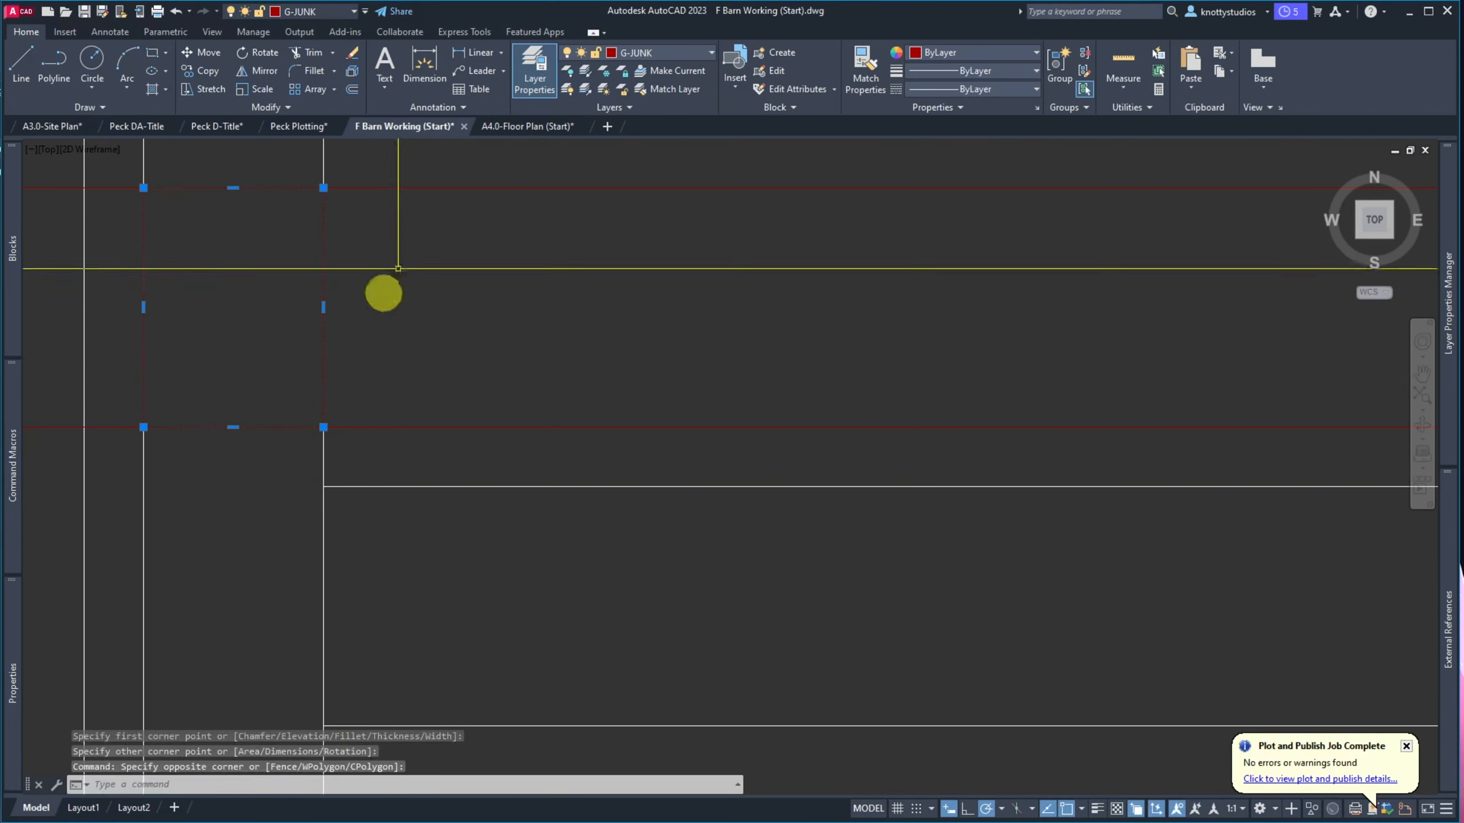
pyautogui.click(335, 13)
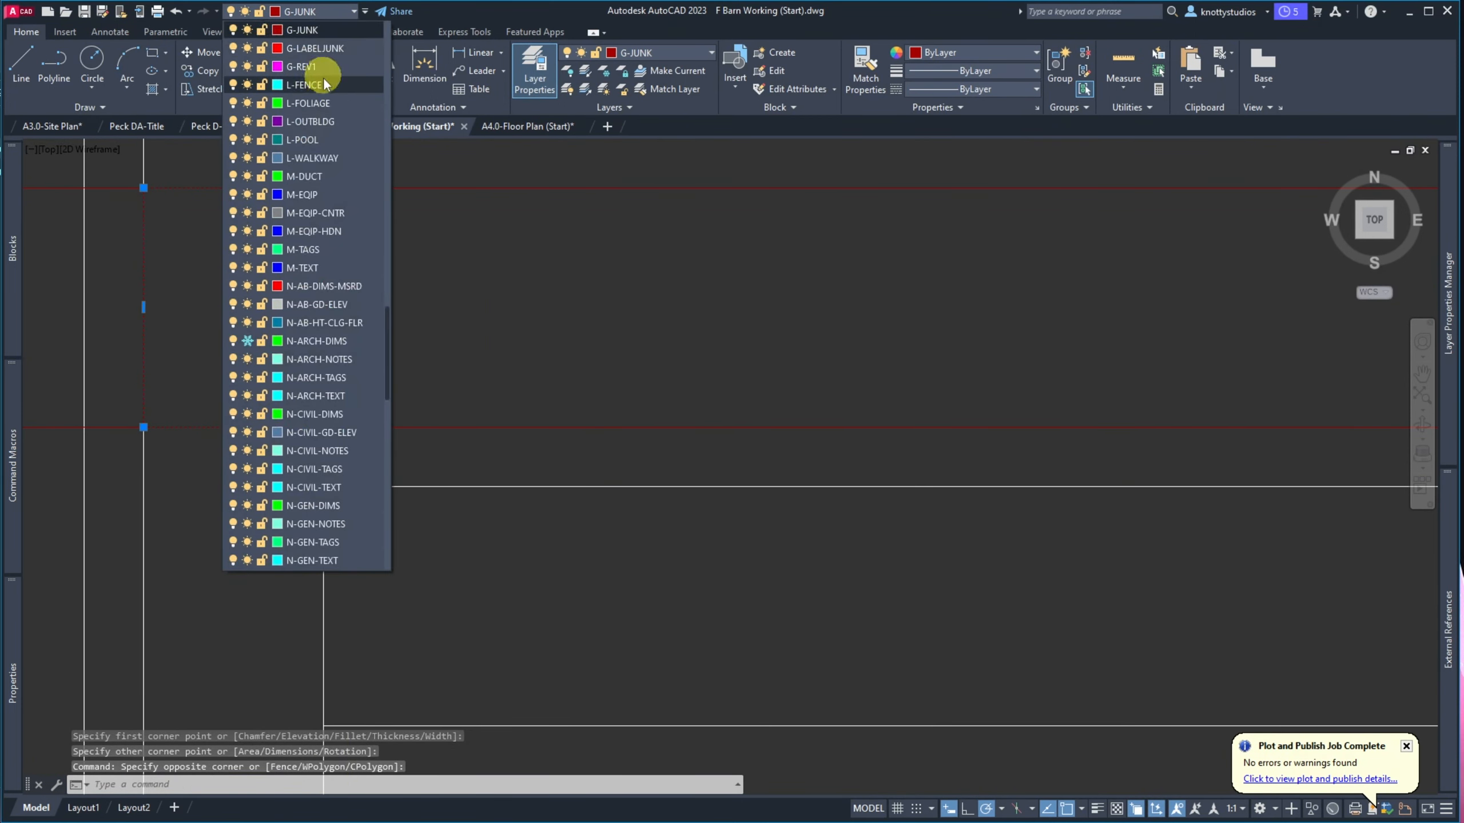
pyautogui.scroll(5, 325, 84)
pyautogui.click(328, 140)
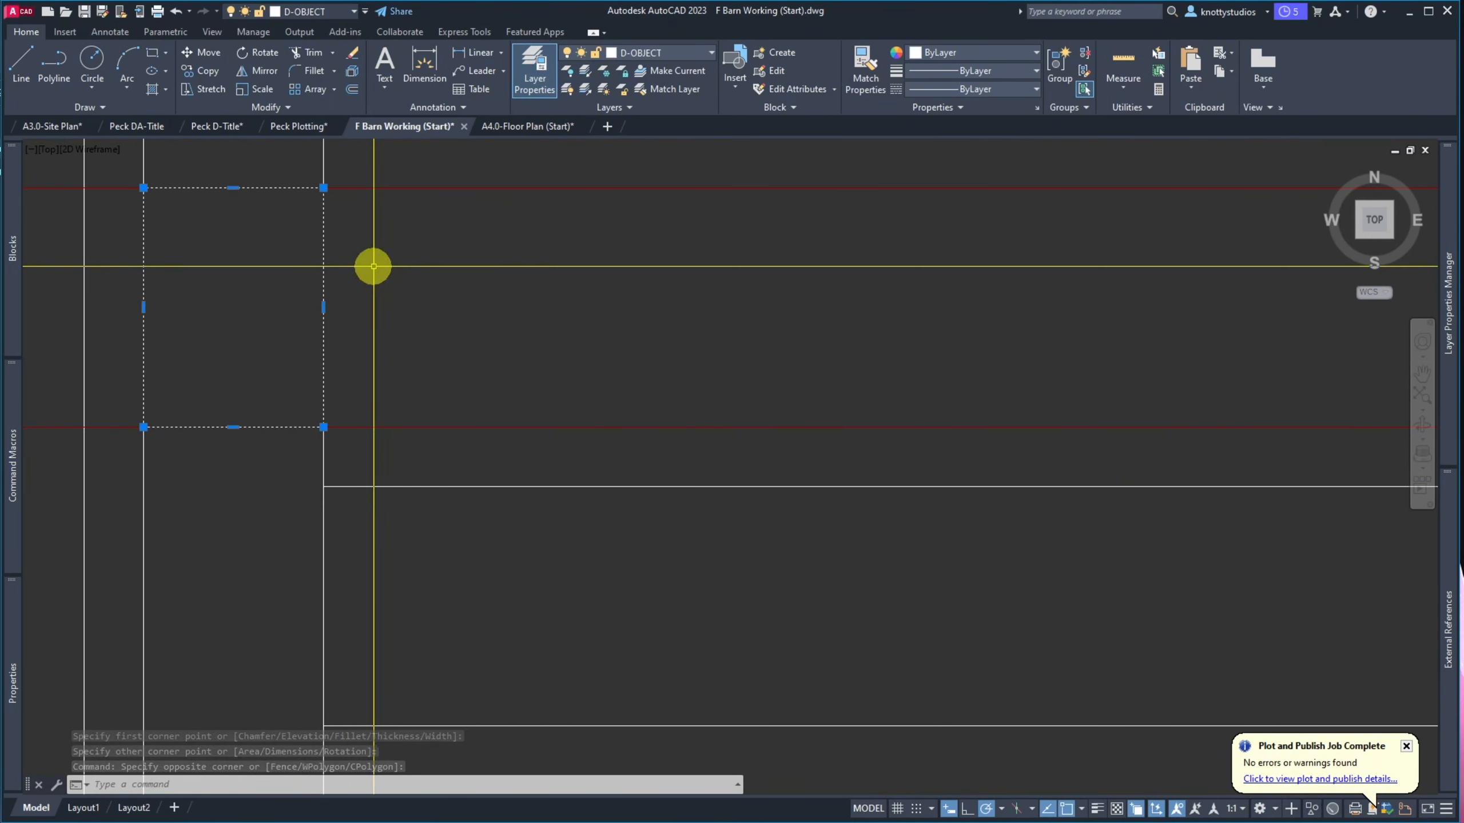
pyautogui.press('Escape')
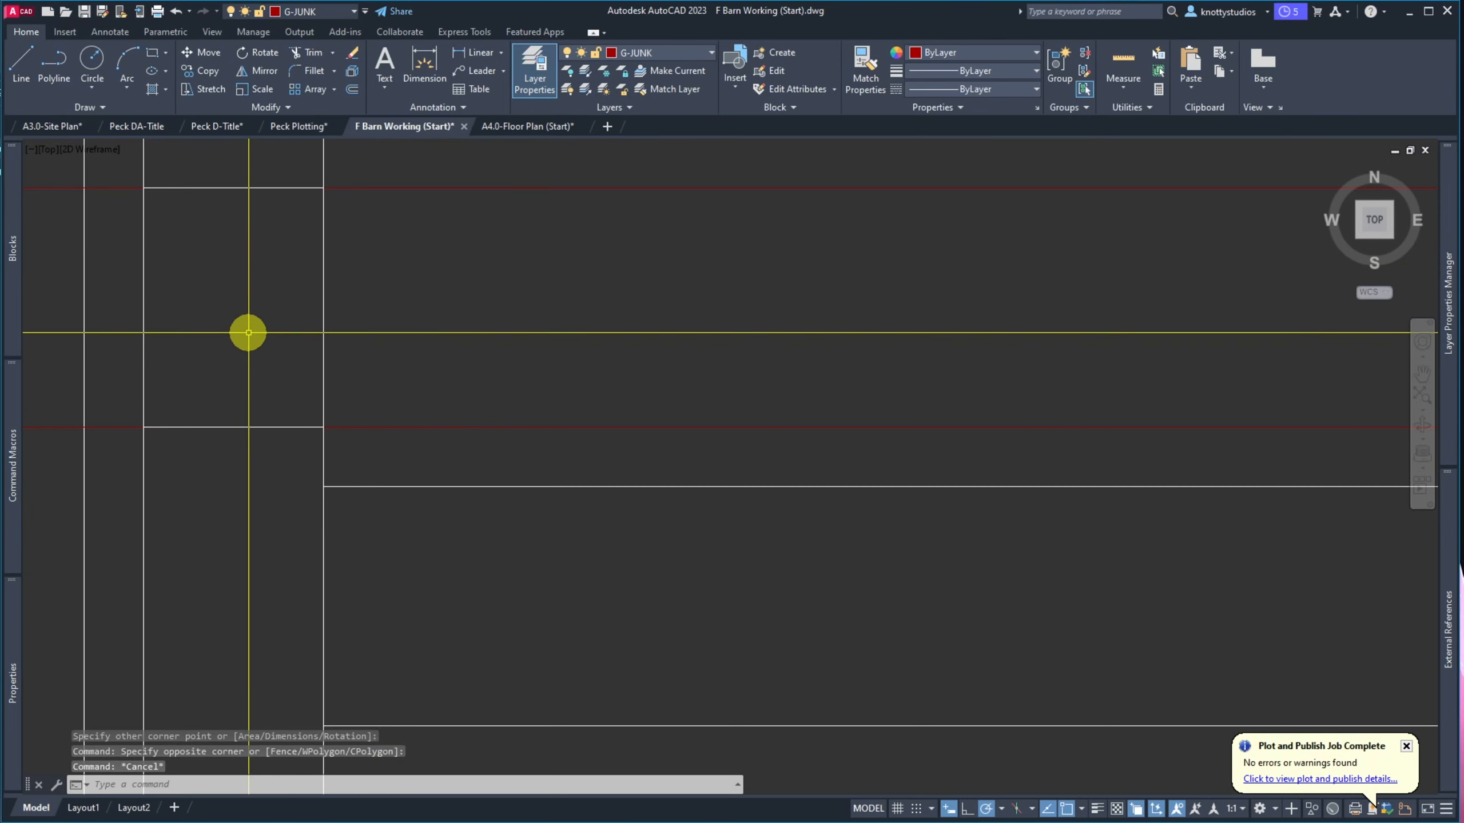
# Draw a diagonal line across the girt rectangle from its lower left corner to its upper right corner
pyautogui.write('l')
pyautogui.press('space')
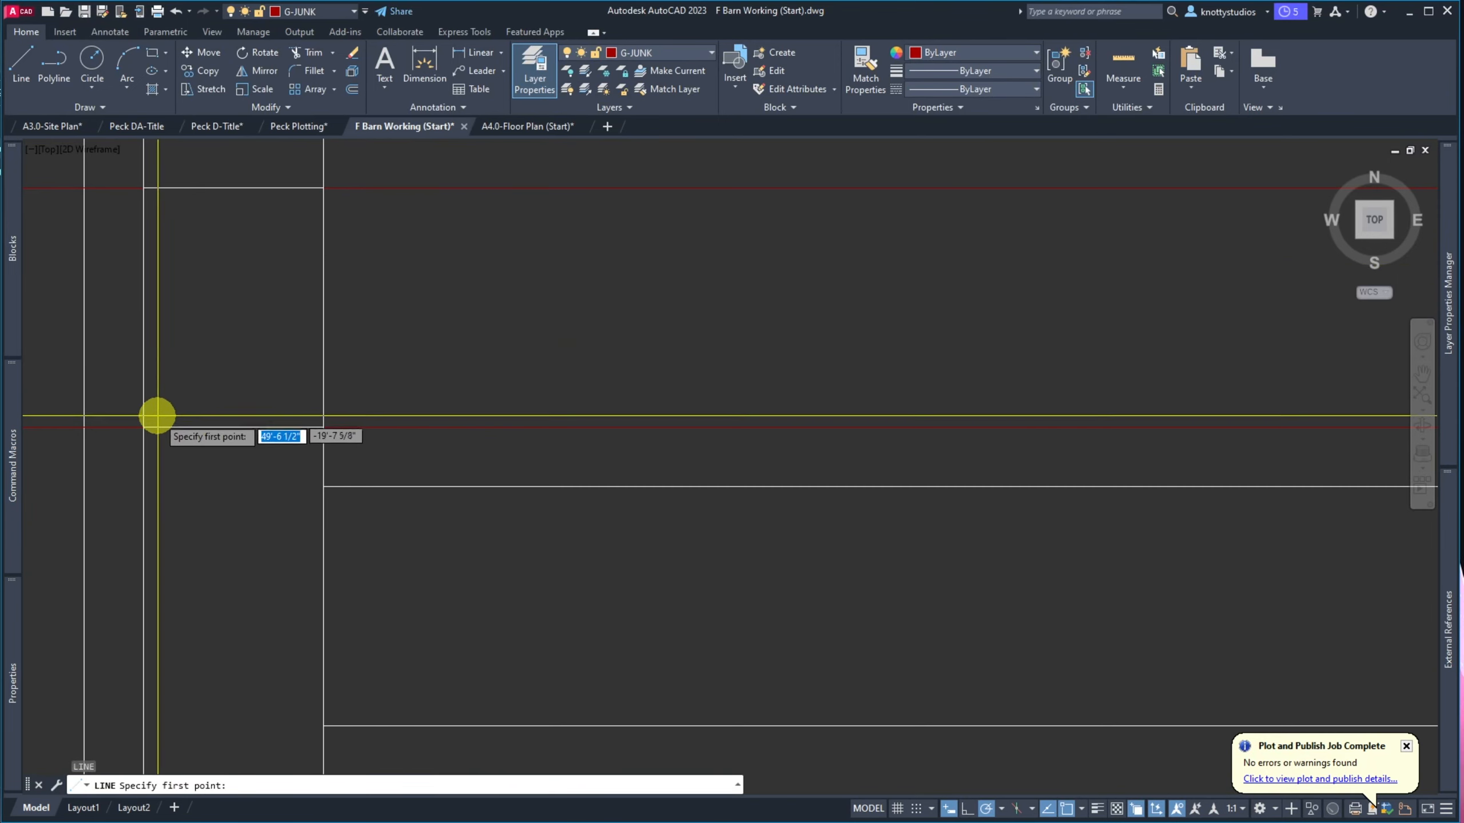
pyautogui.click(143, 427)
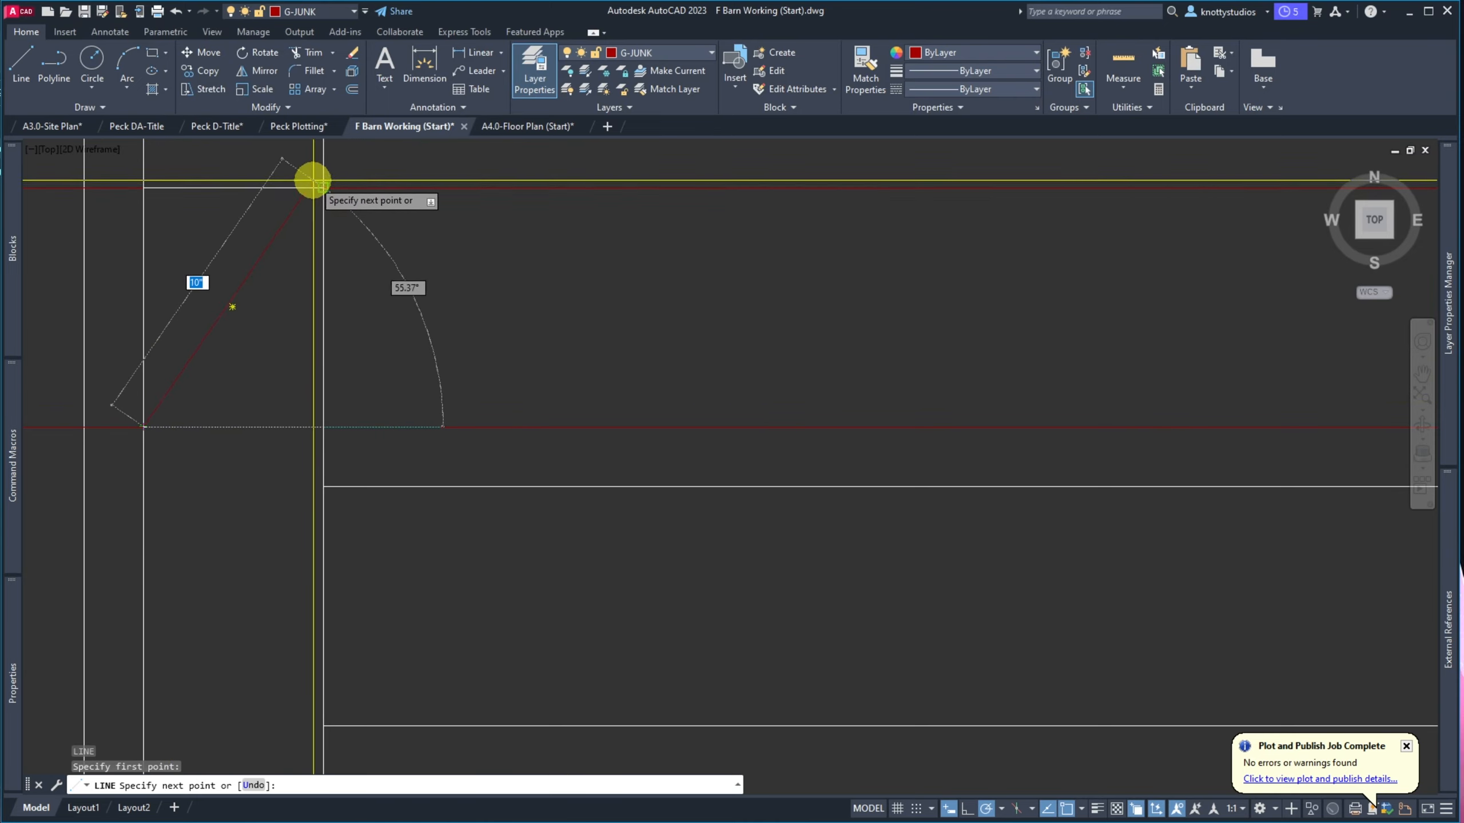
# Draw lines corner to corner across the girt rectangle in the post to complete its two crossing diagonals
pyautogui.click(321, 188)
pyautogui.press('space')
pyautogui.press('space')
pyautogui.click(143, 187)
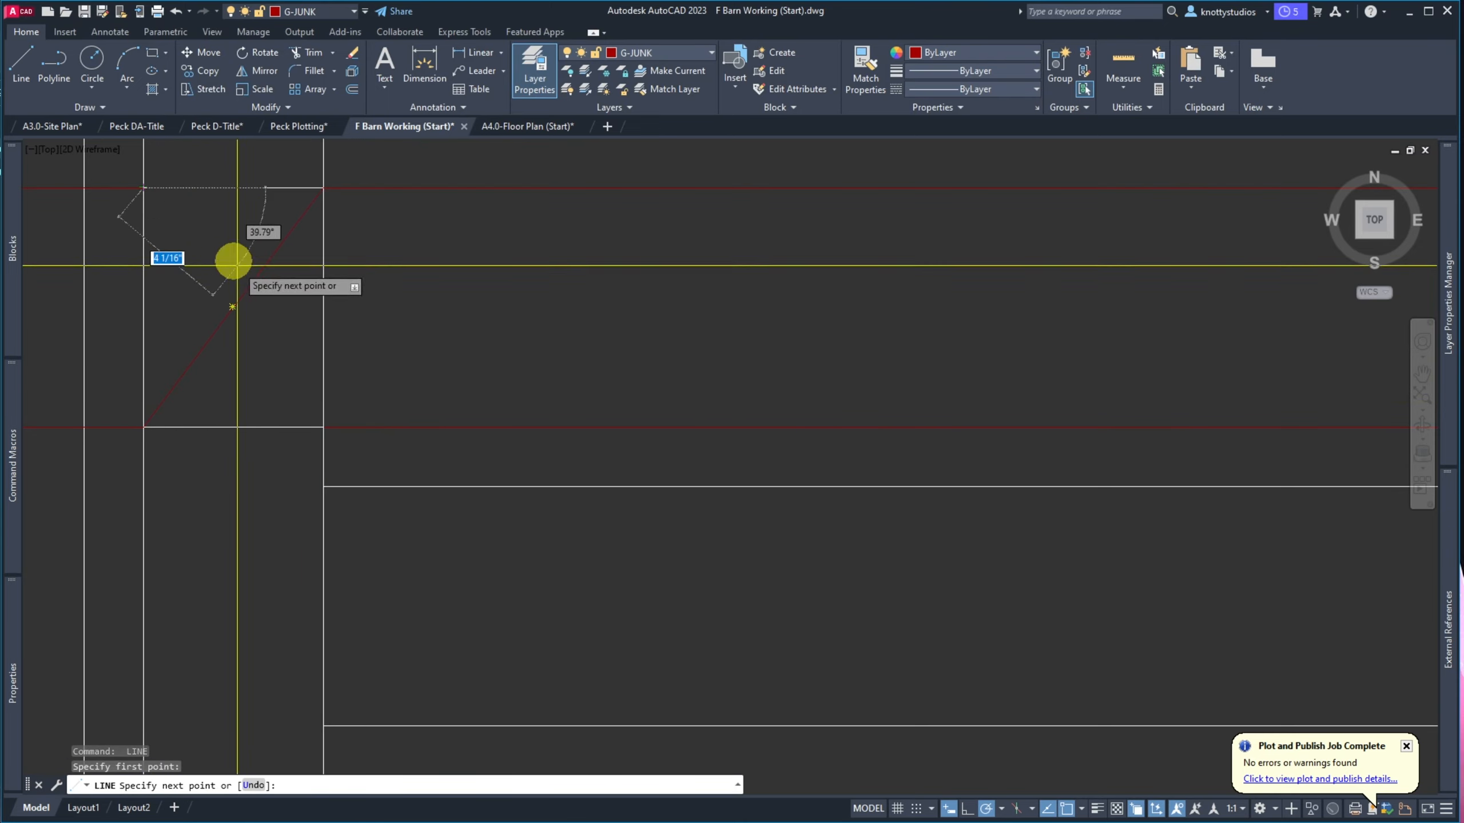
pyautogui.press('Return')
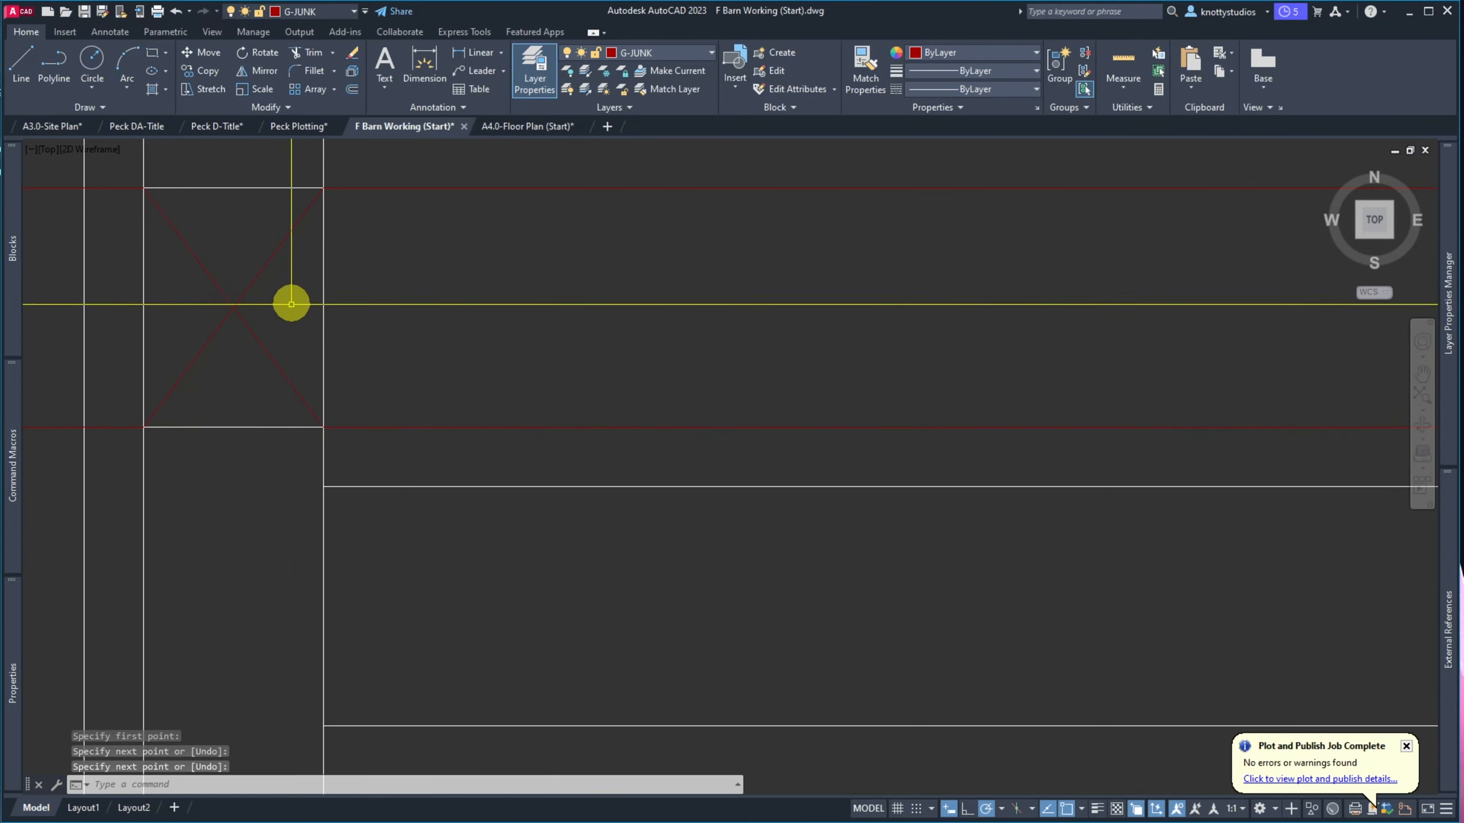
# Move the girt's two crossing diagonals to the D-HATCH layer
pyautogui.click(291, 303)
pyautogui.click(206, 249)
pyautogui.click(626, 53)
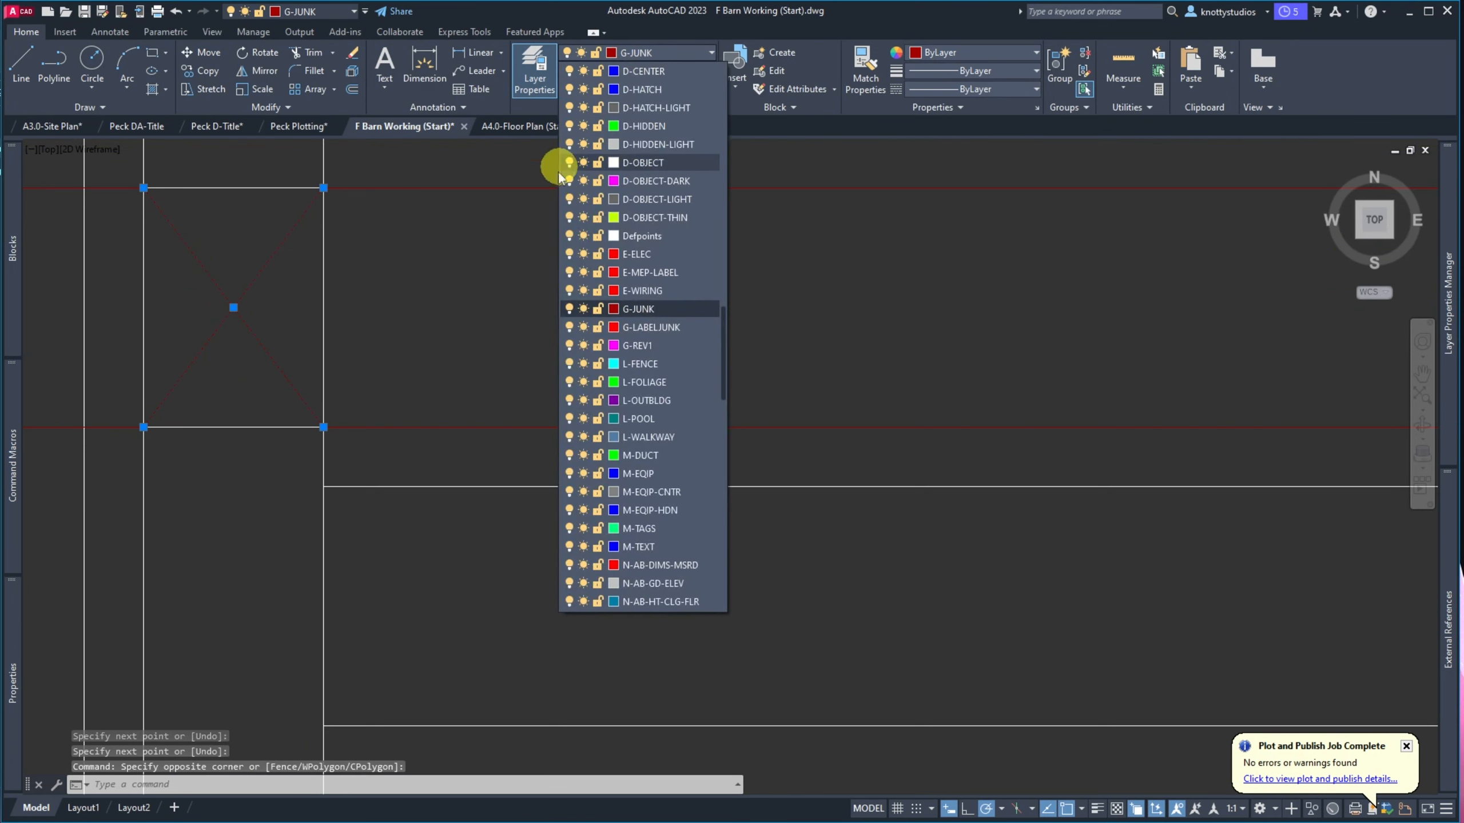
pyautogui.click(629, 57)
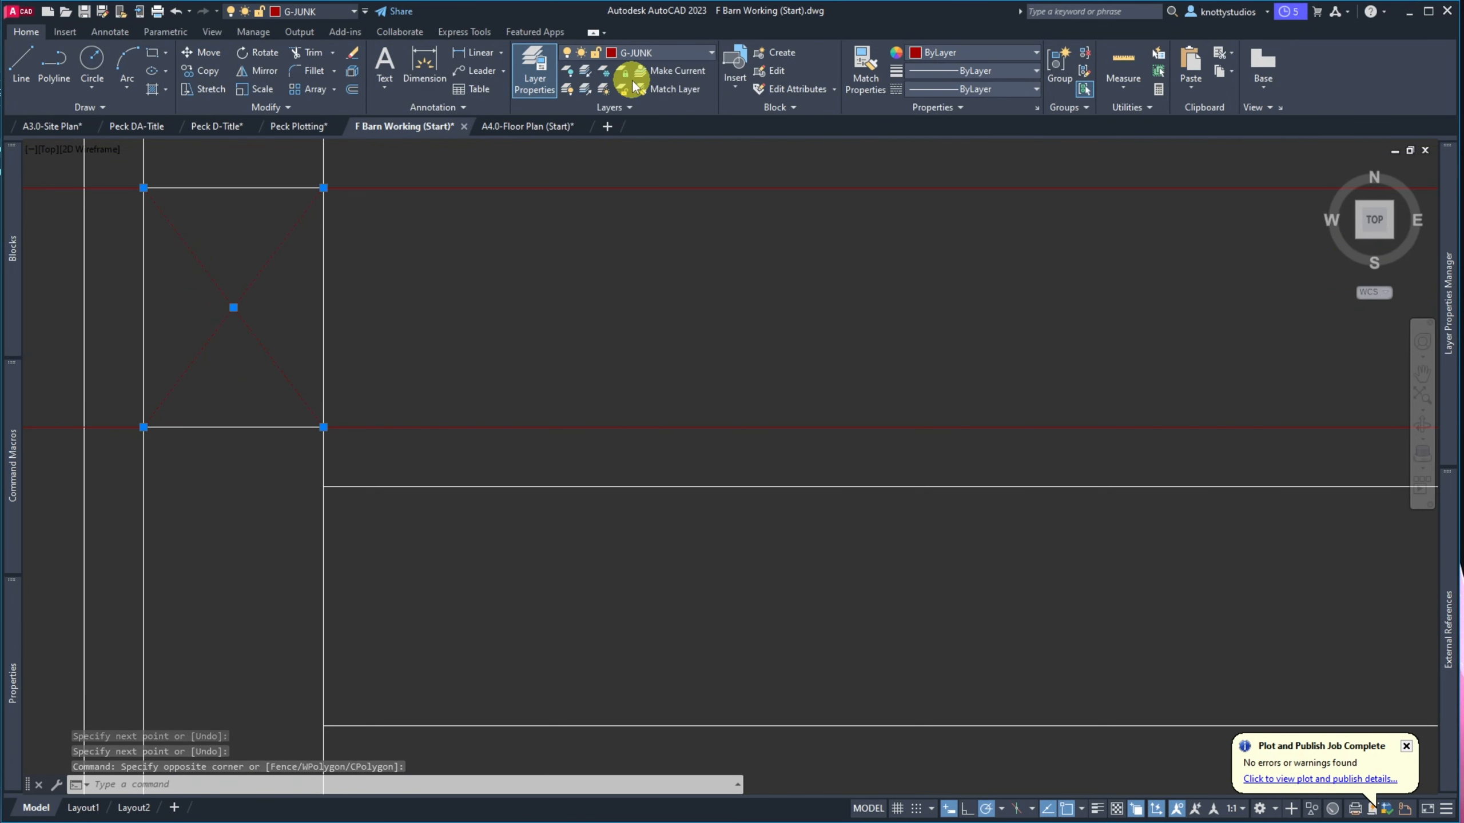
pyautogui.click(635, 55)
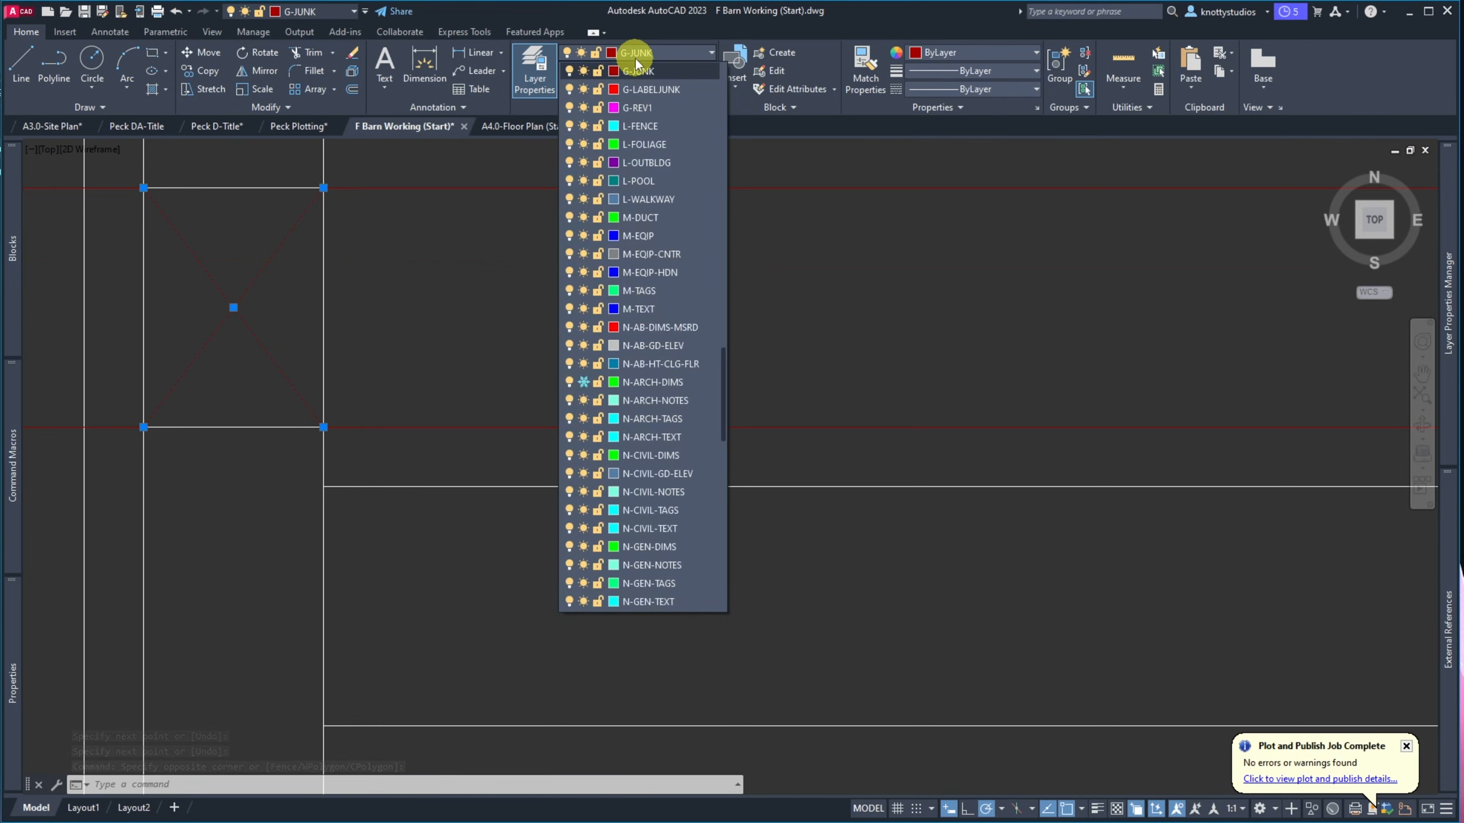
pyautogui.scroll(3, 636, 58)
pyautogui.click(638, 94)
pyautogui.scroll(-6, 414, 577)
pyautogui.press('Escape')
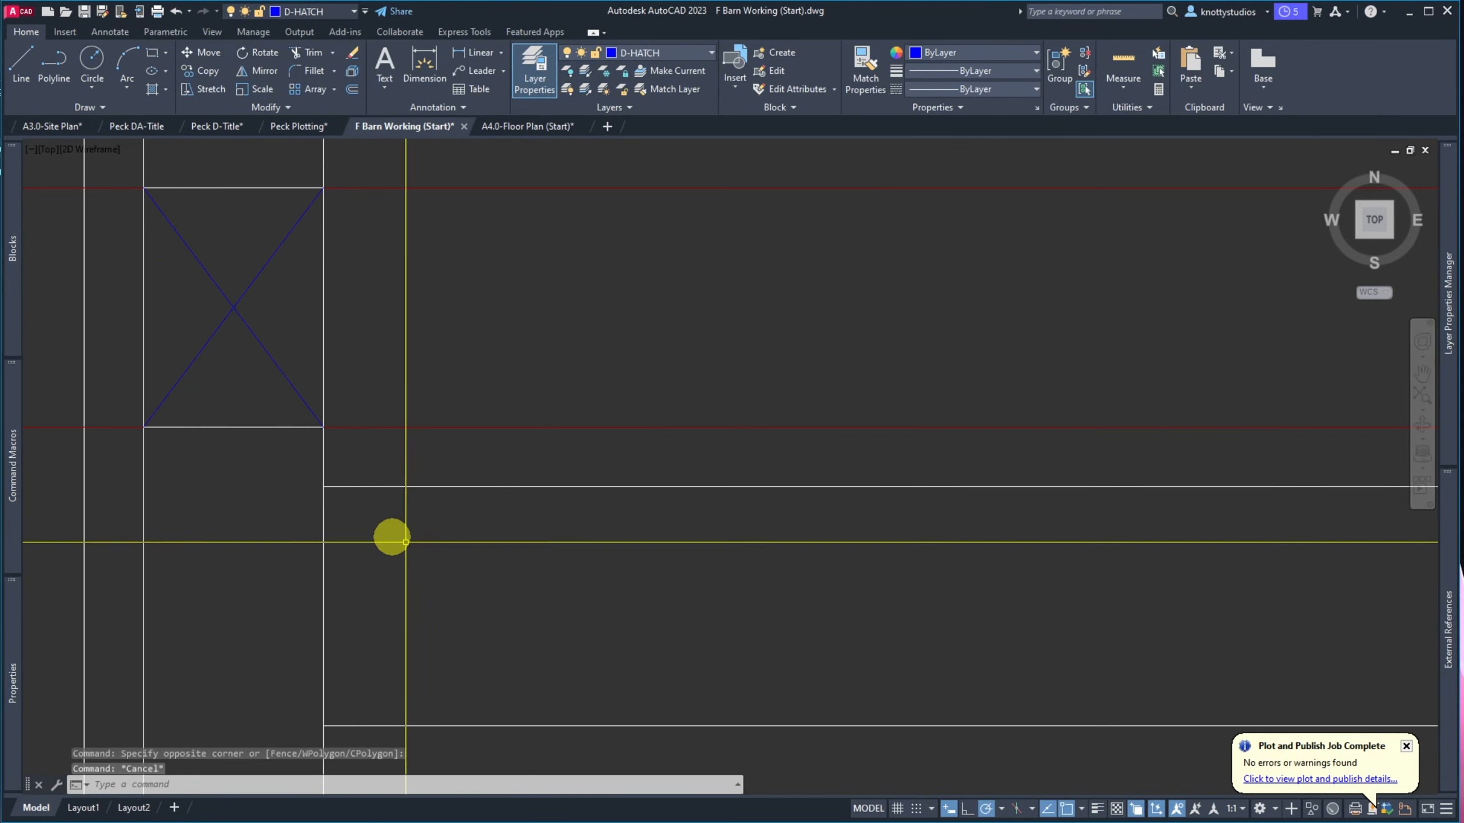
# Erase the two horizontal construction lines at the girt and the vertical guide line inside the post
pyautogui.scroll(-3, 281, 510)
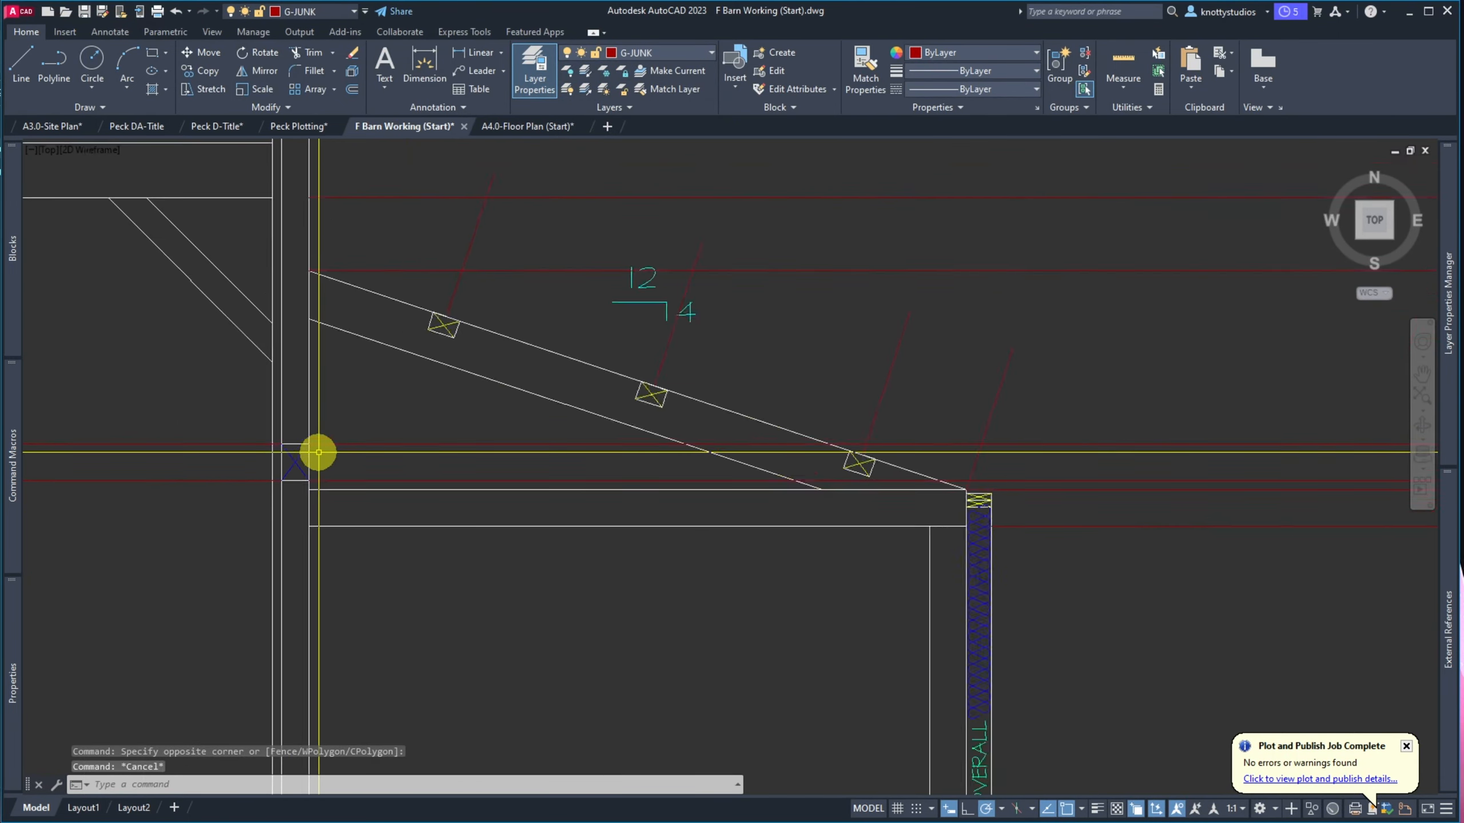
pyautogui.scroll(4, 296, 493)
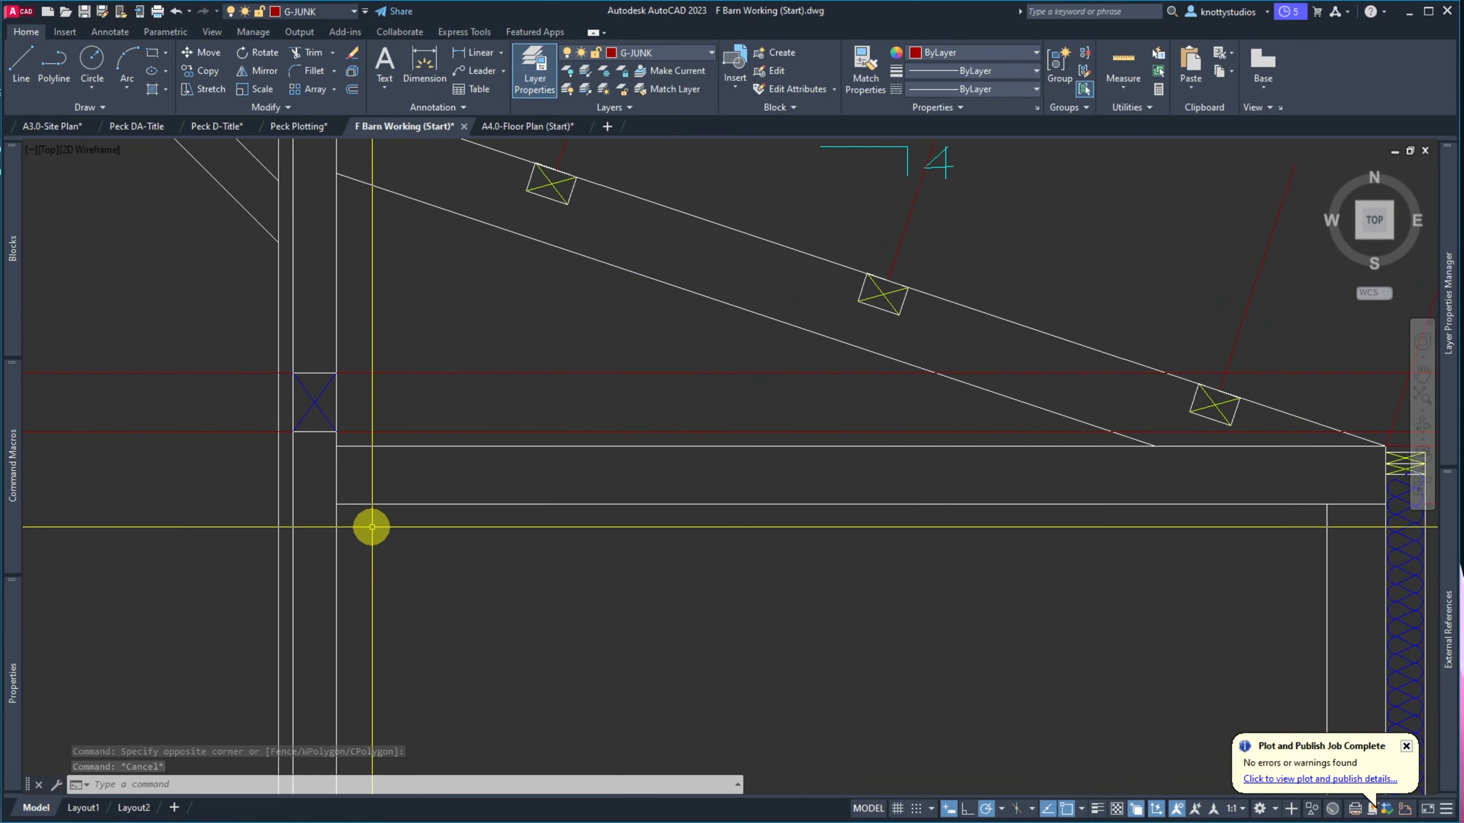
pyautogui.write('e')
pyautogui.press('Return')
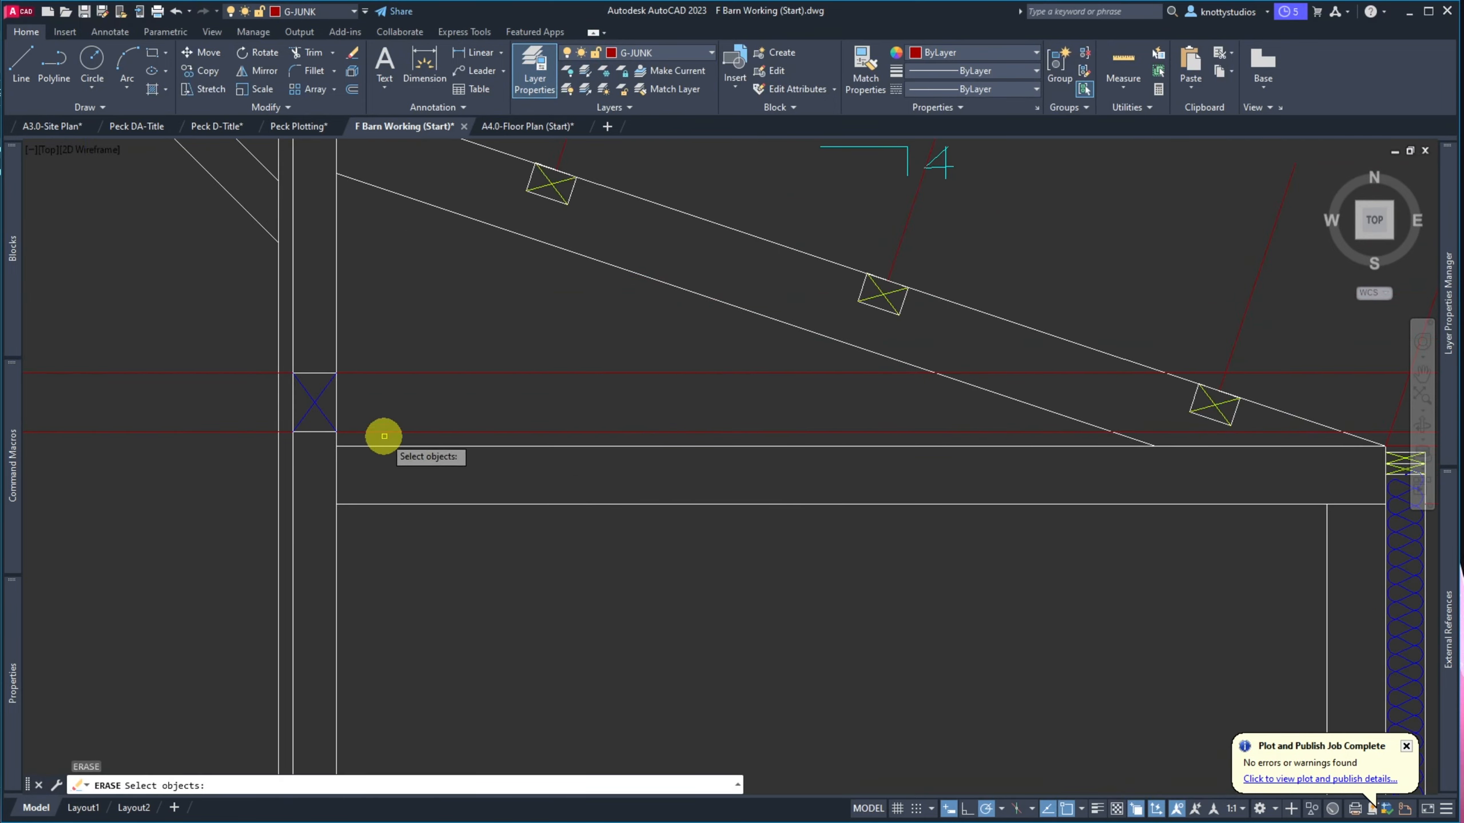
pyautogui.click(381, 435)
pyautogui.click(357, 355)
pyautogui.click(297, 314)
pyautogui.click(288, 300)
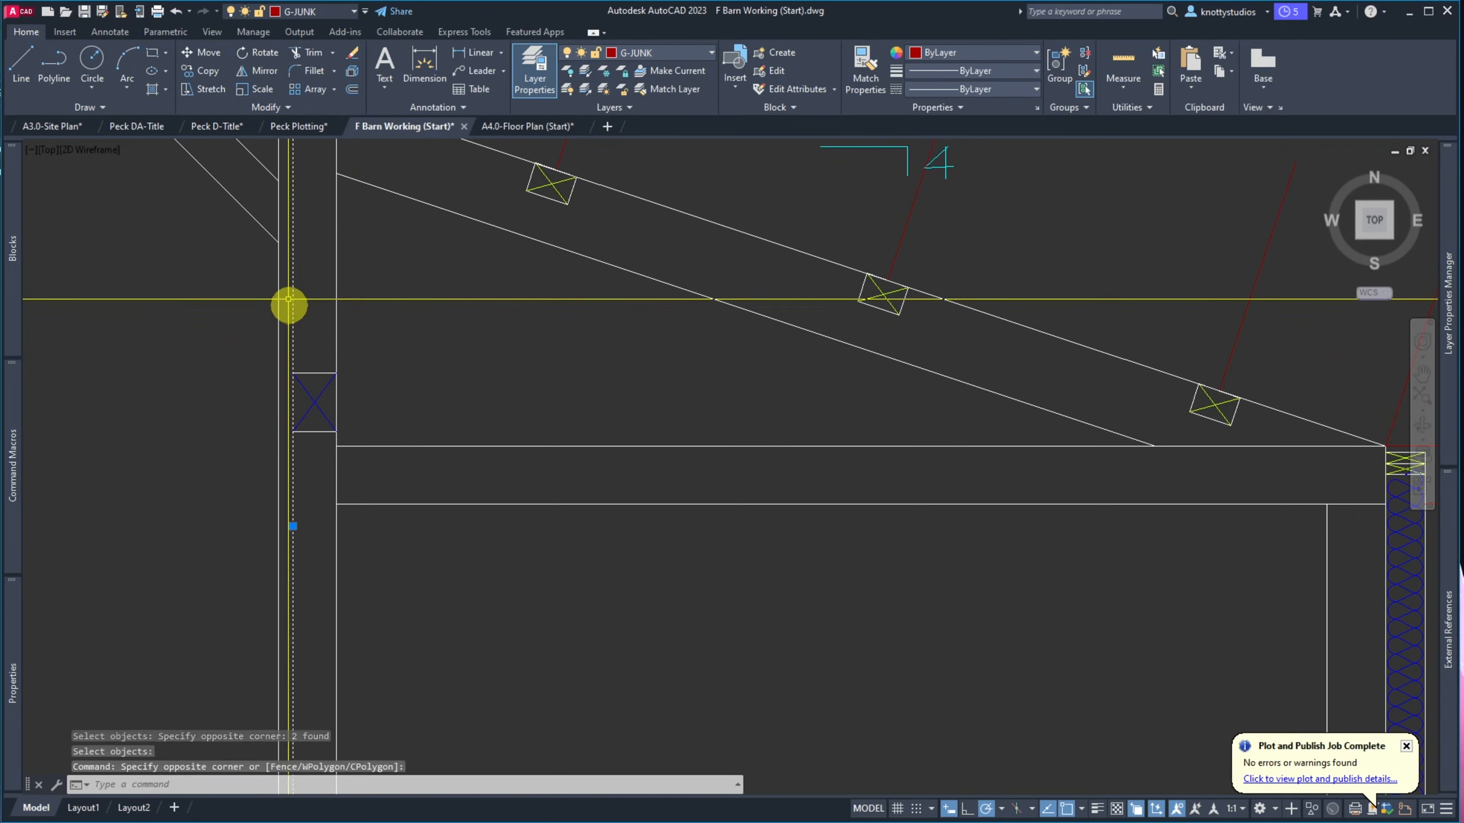
pyautogui.press('Return')
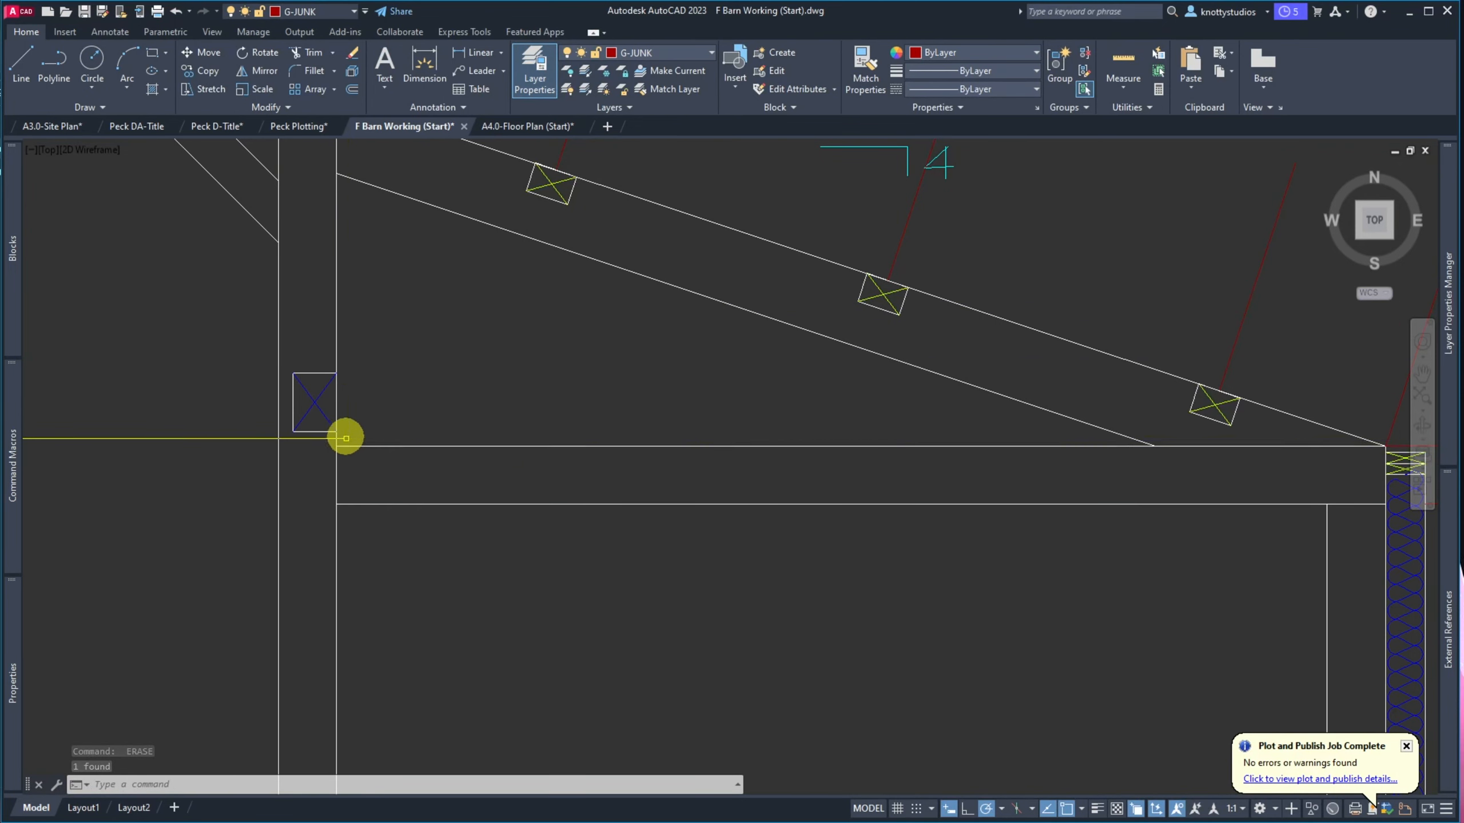
# Examine the hand-drawn section sketch in the image viewer for the height of the 6x8 girt
pyautogui.scroll(-3, 339, 441)
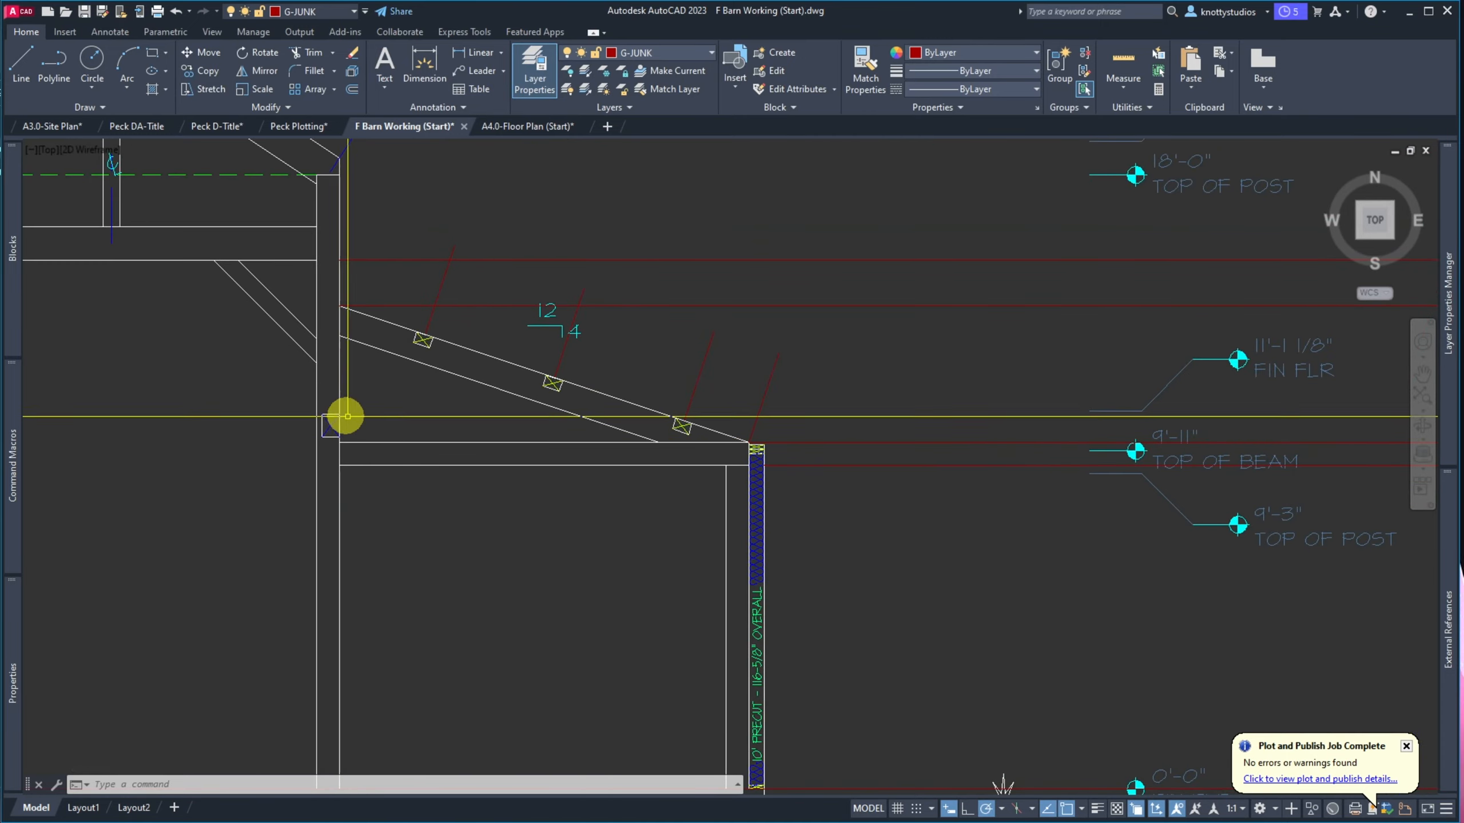
pyautogui.scroll(-3, 316, 410)
pyautogui.write('dist')
pyautogui.press('Return')
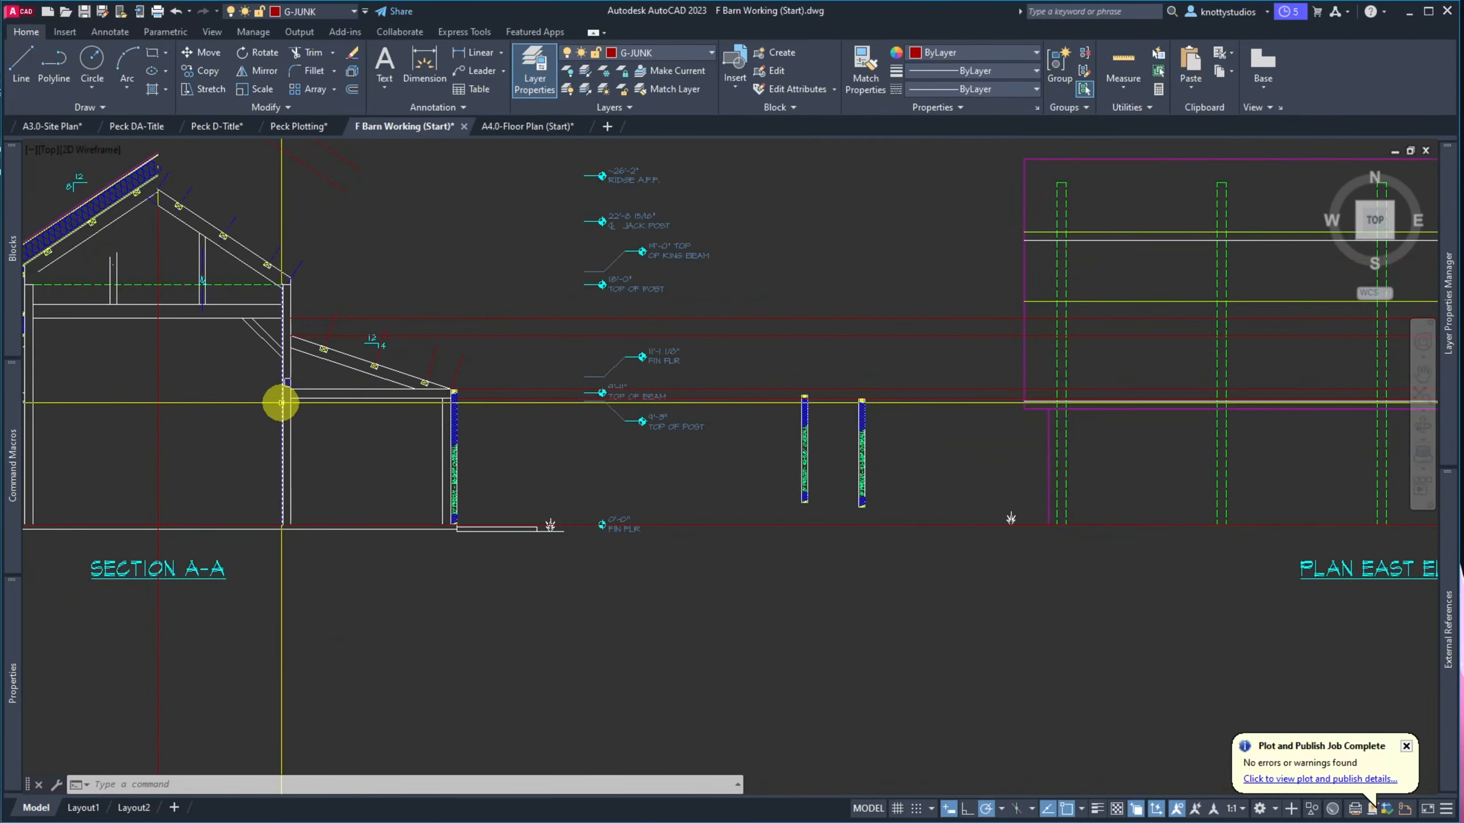
pyautogui.scroll(5, 284, 383)
pyautogui.scroll(-4, 288, 356)
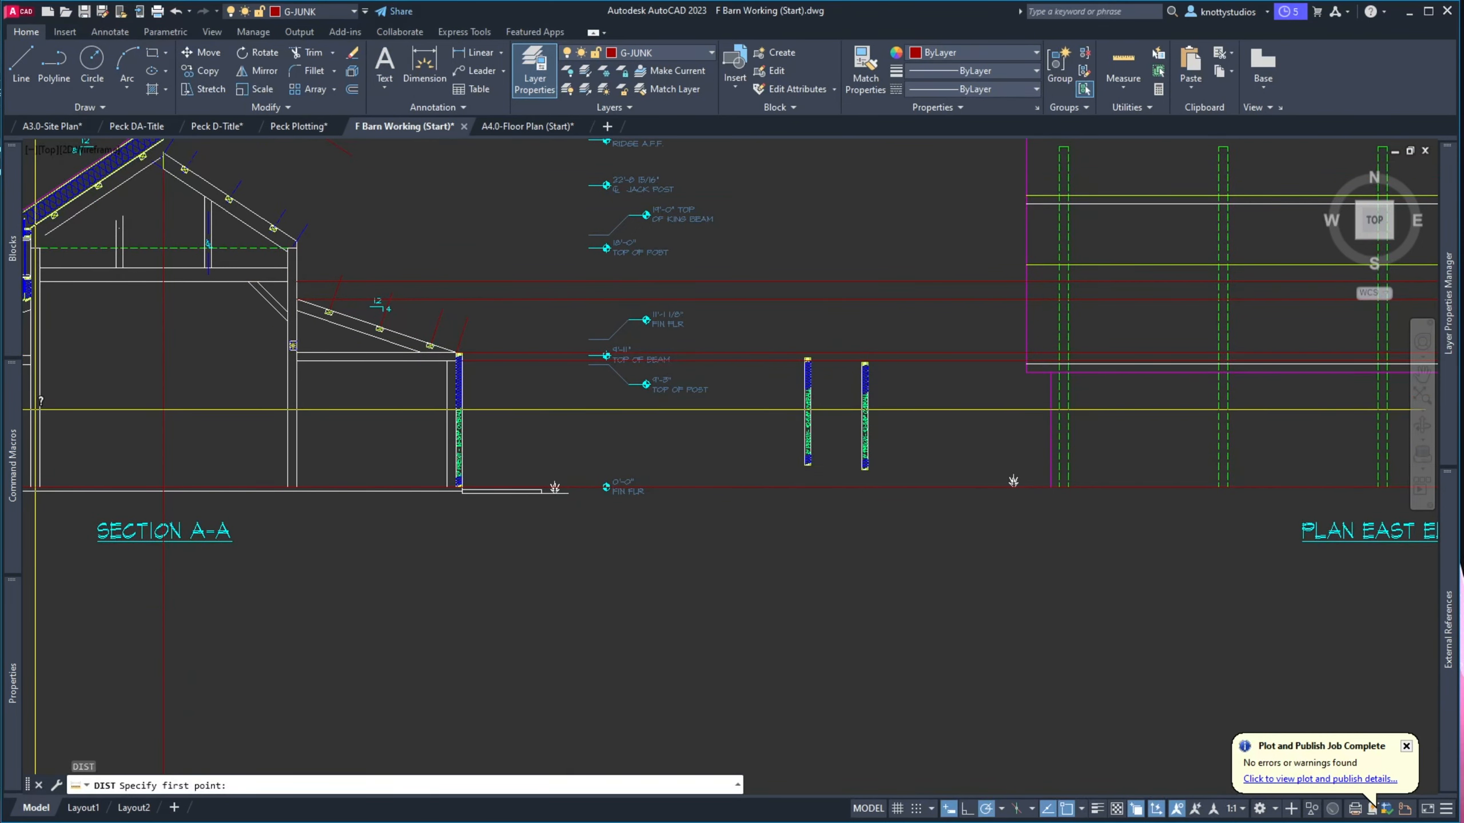
pyautogui.moveTo(0, 87); pyautogui.dragTo(389, 65)
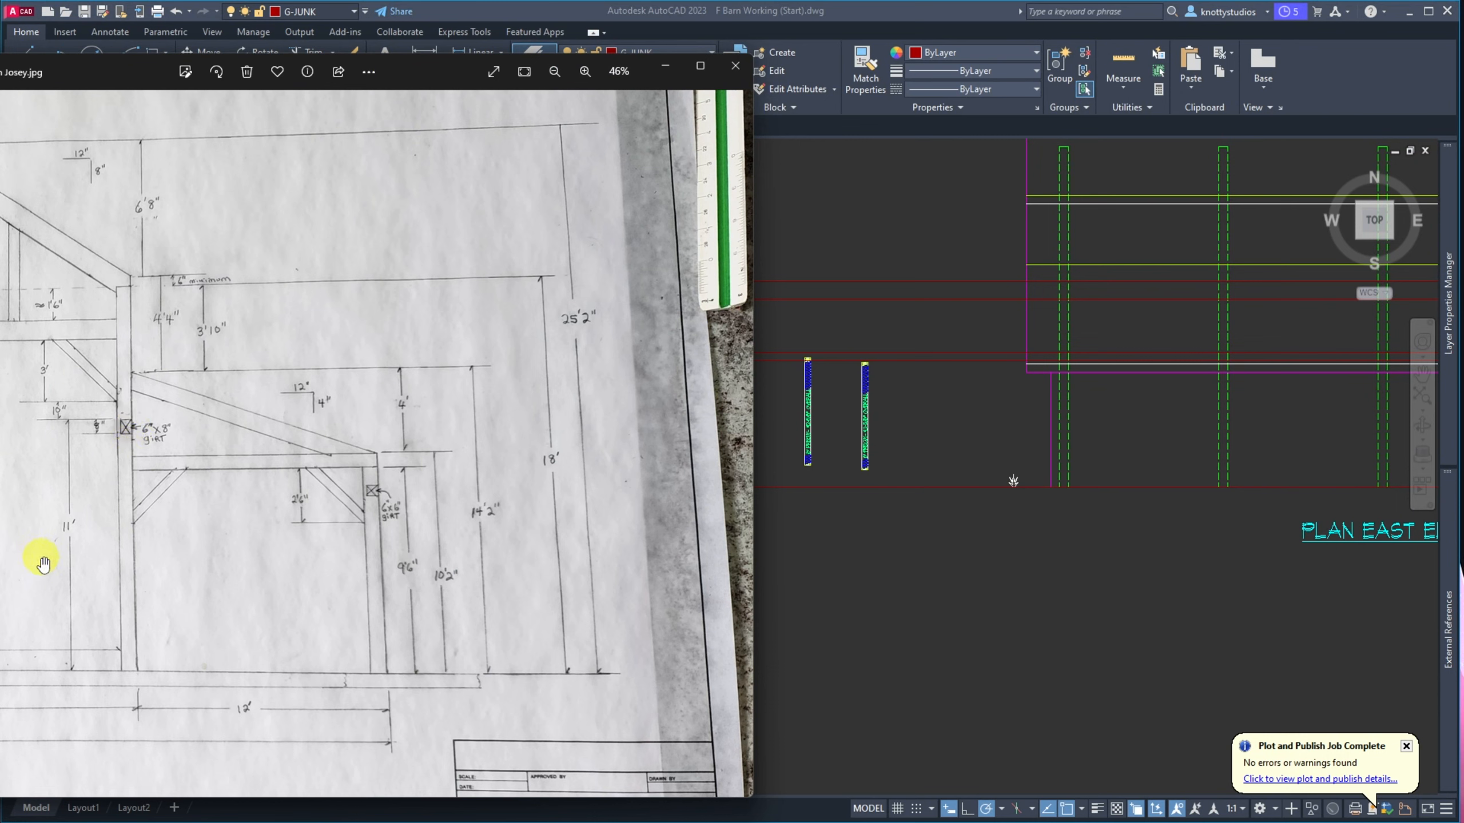
pyautogui.moveTo(442, 68); pyautogui.dragTo(0, 62)
pyautogui.moveTo(13, 201)
pyautogui.click(148, 257)
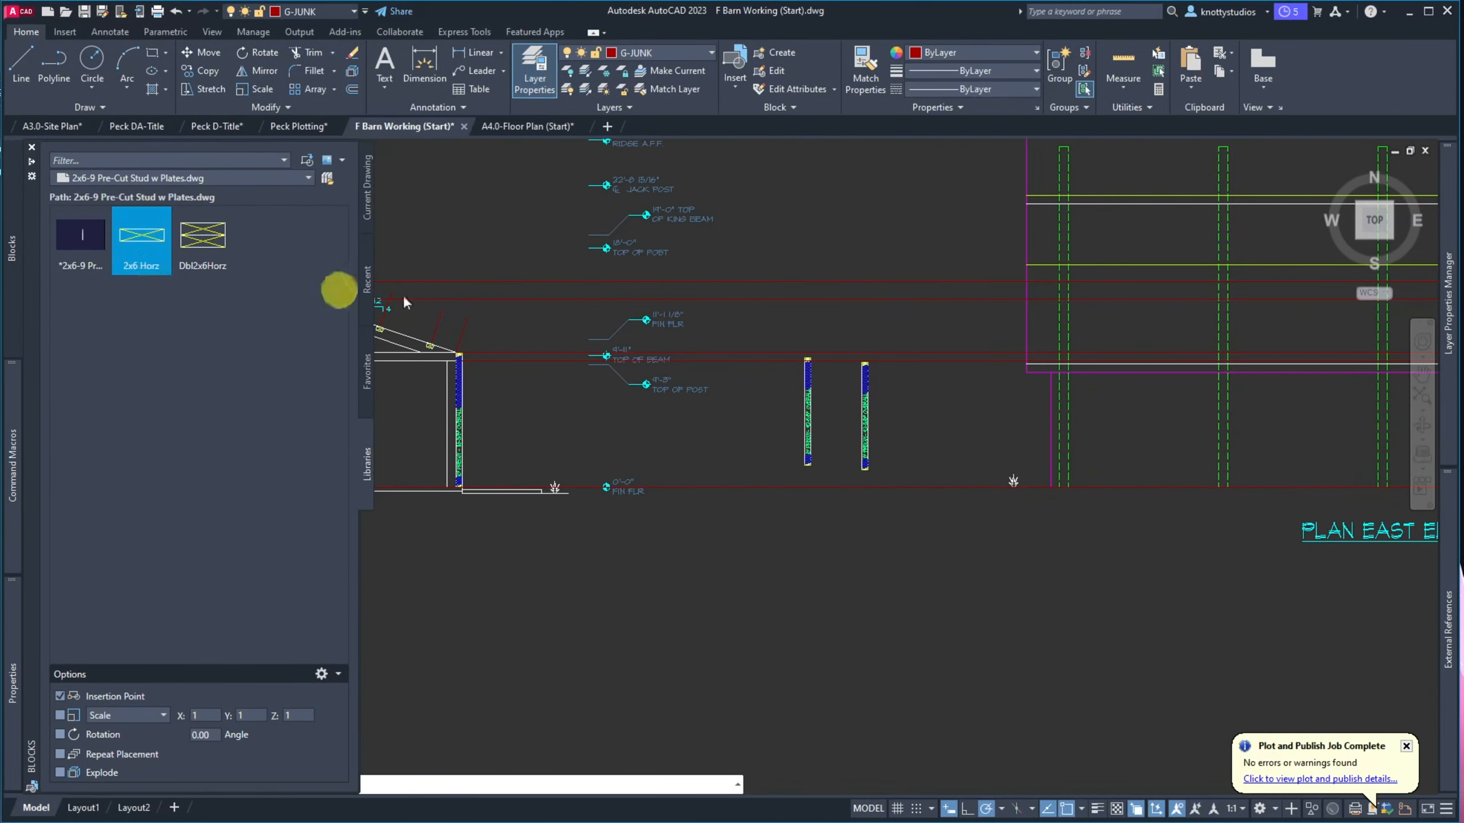
pyautogui.press('Escape')
pyautogui.press('Escape')
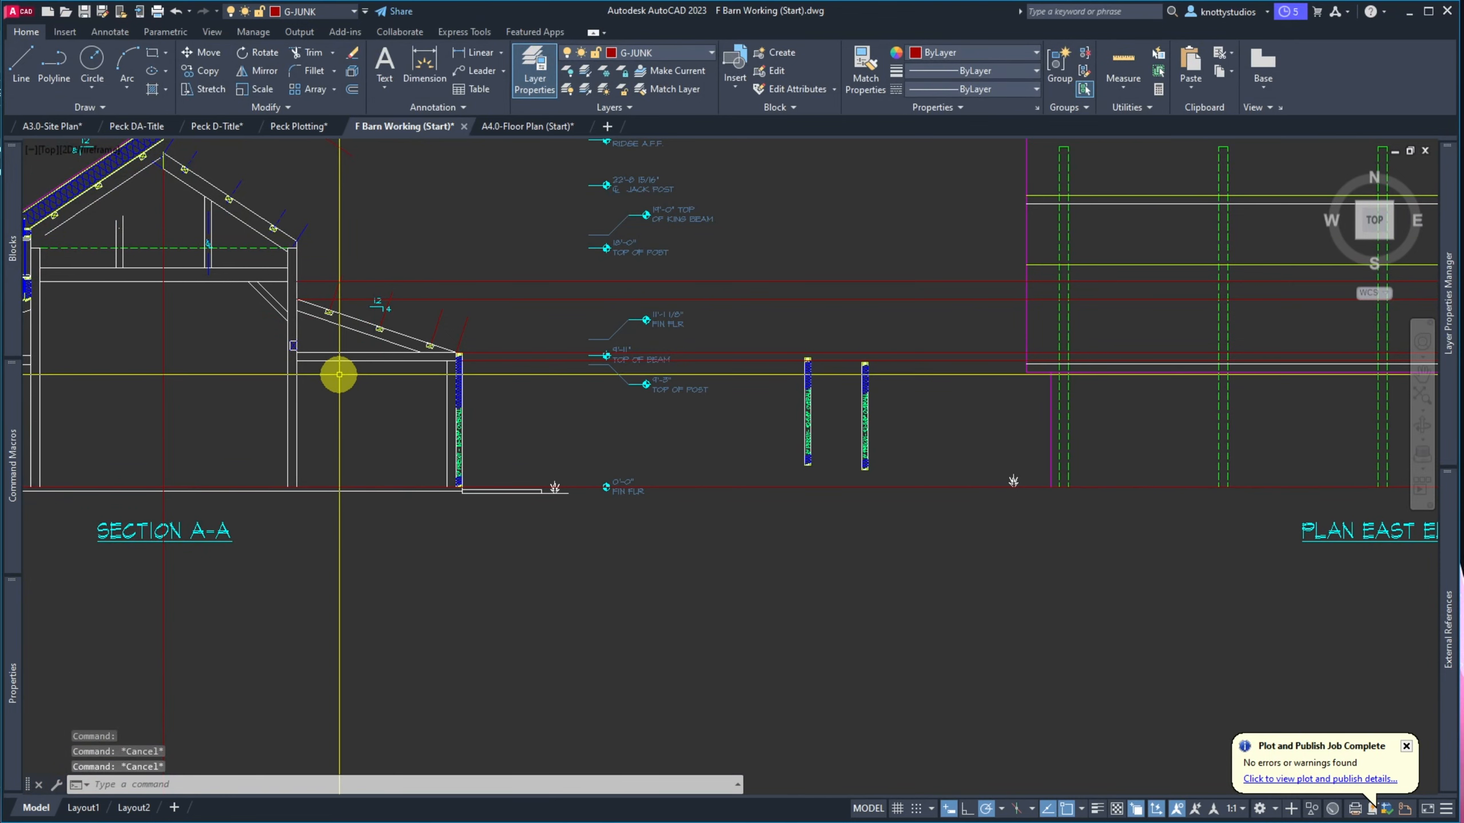
# Add a vertical linear dimension from the top of the girt to the finished floor, placed left of the post
pyautogui.scroll(2, 339, 374)
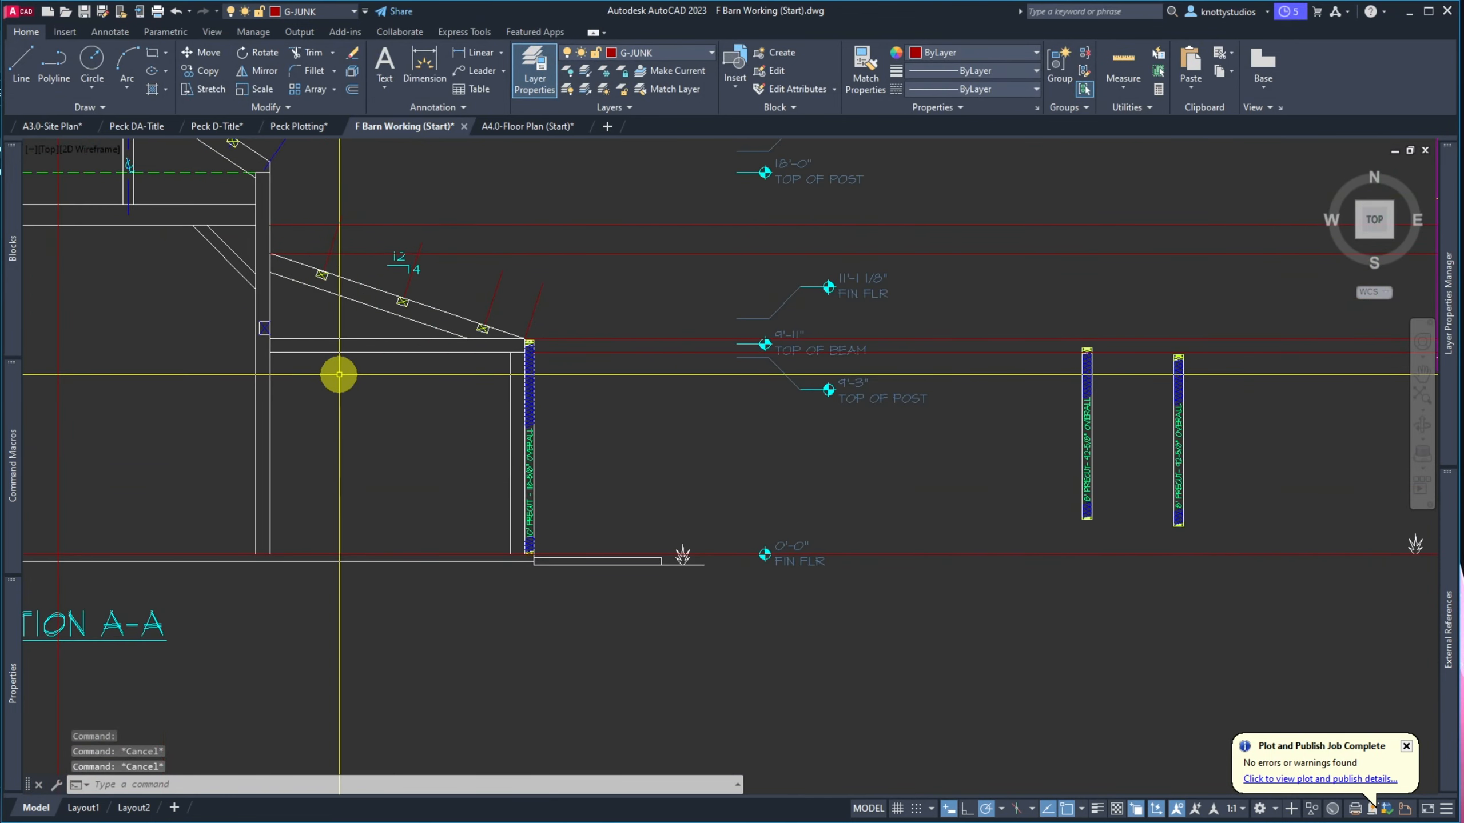
pyautogui.click(470, 61)
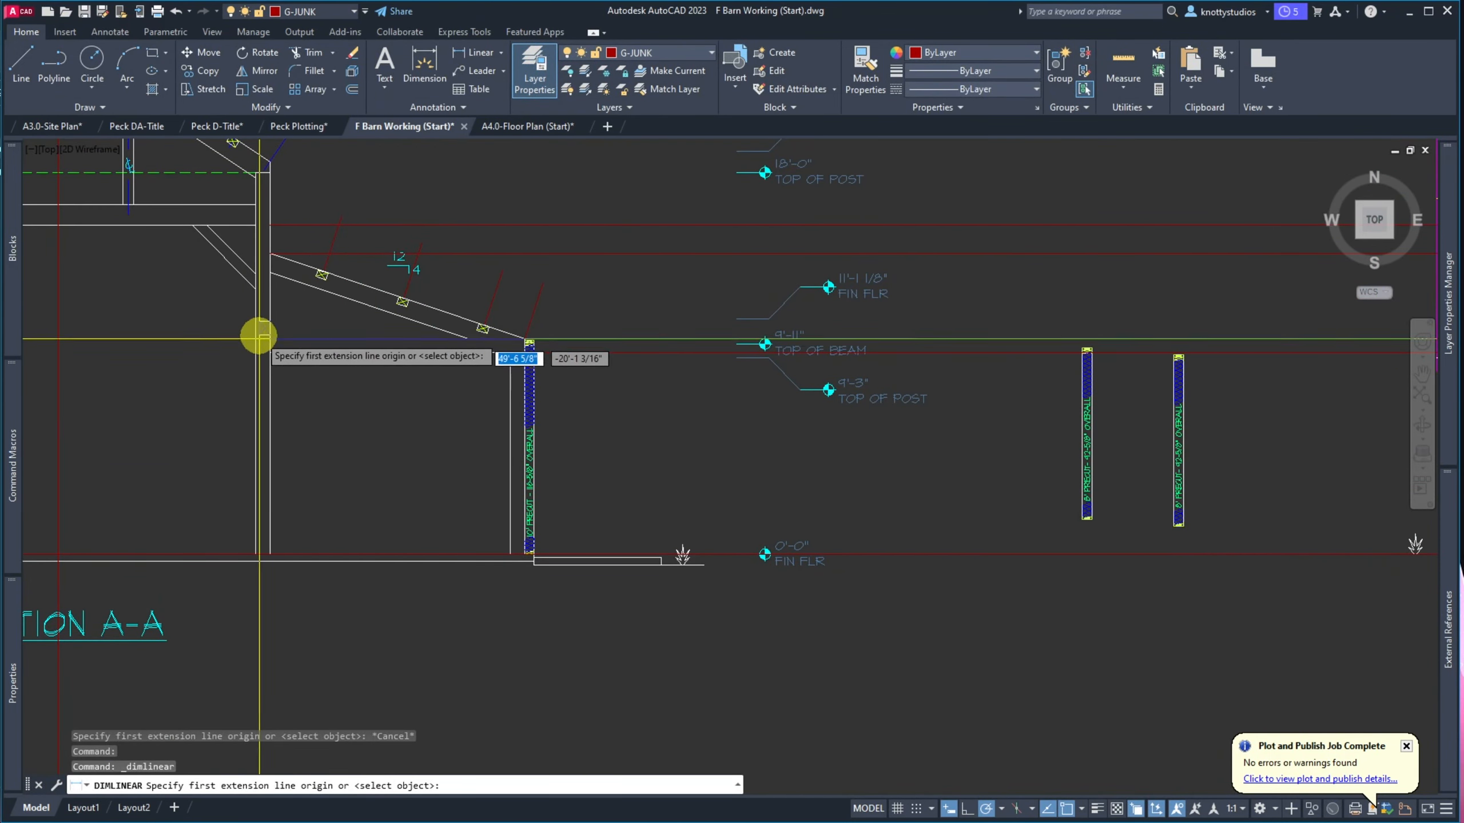
pyautogui.click(263, 328)
pyautogui.click(258, 543)
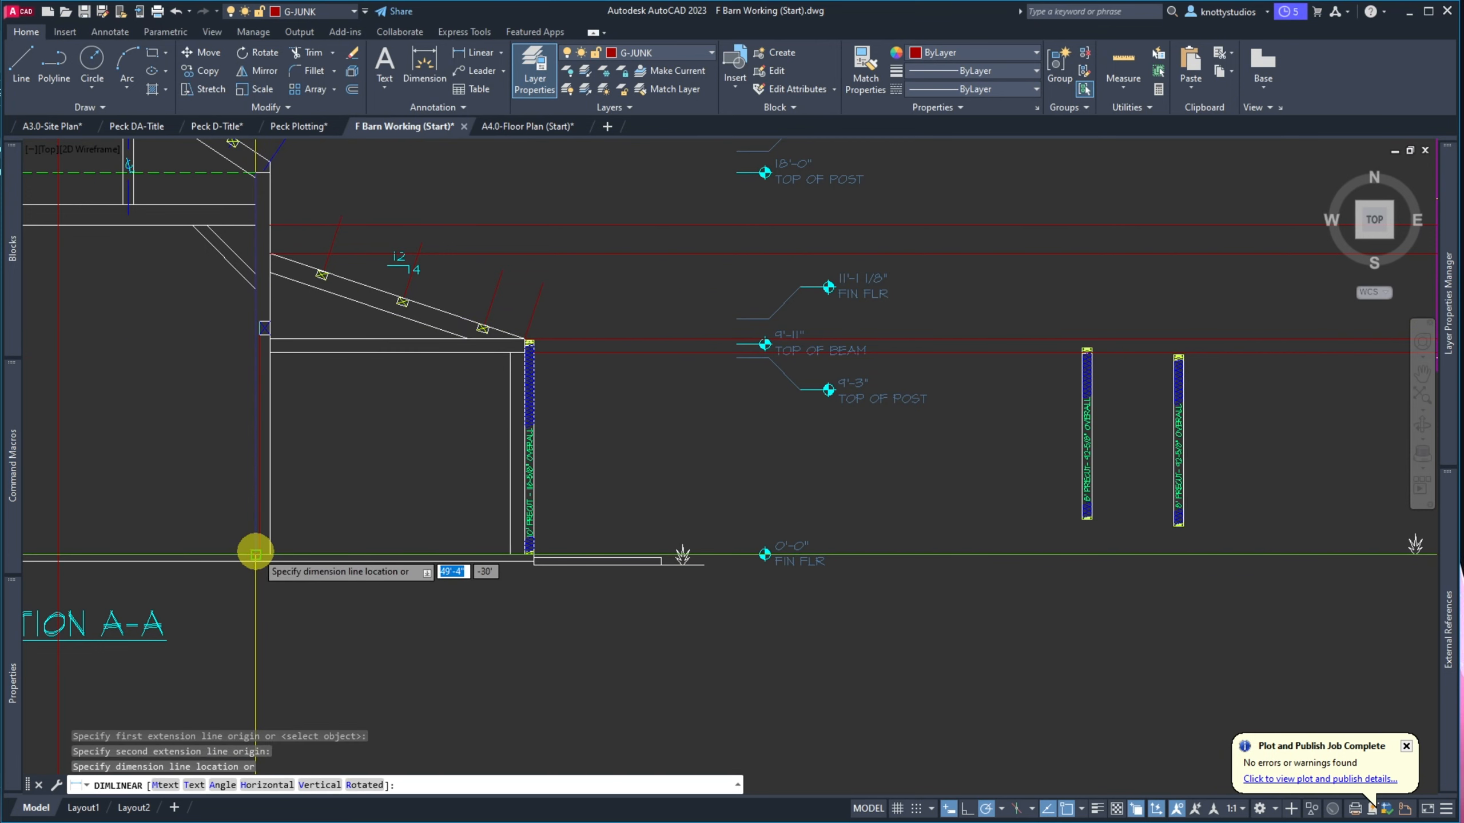
pyautogui.click(218, 446)
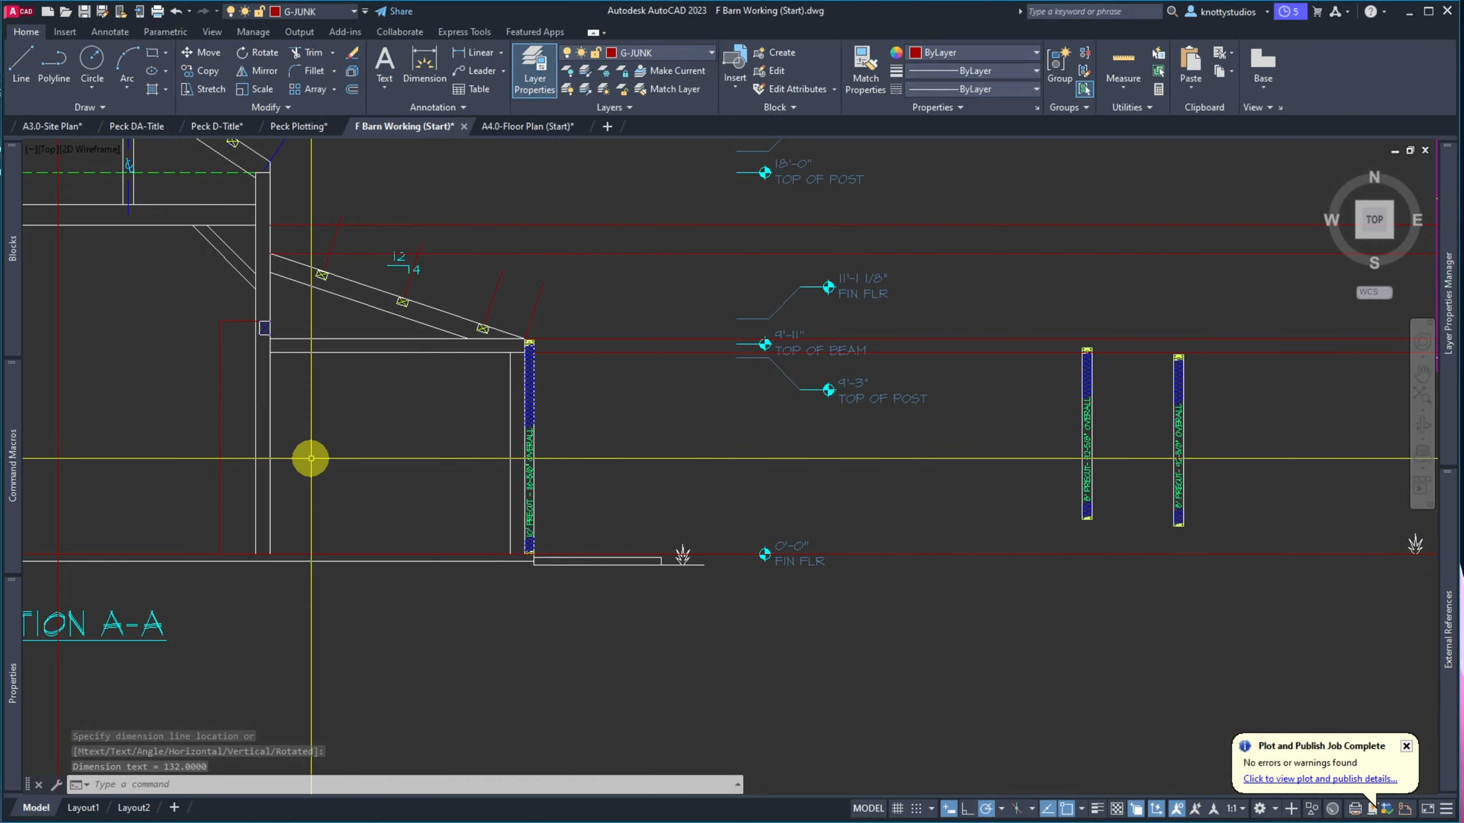
# Offset the post's left edge 18 inches to the left as a guide line
pyautogui.write('o')
pyautogui.press('Return')
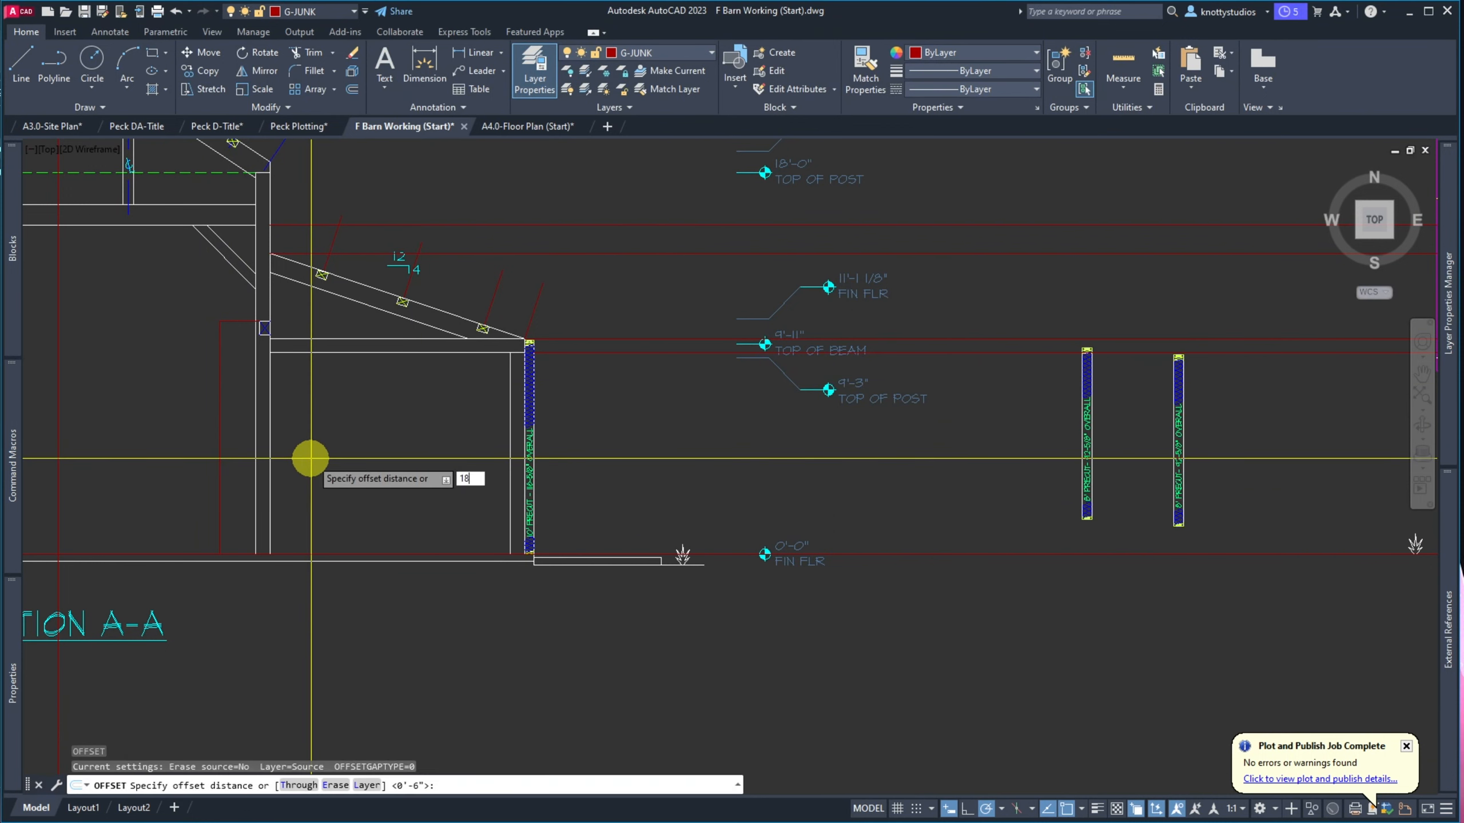
pyautogui.write('18')
pyautogui.press('Return')
pyautogui.click(253, 451)
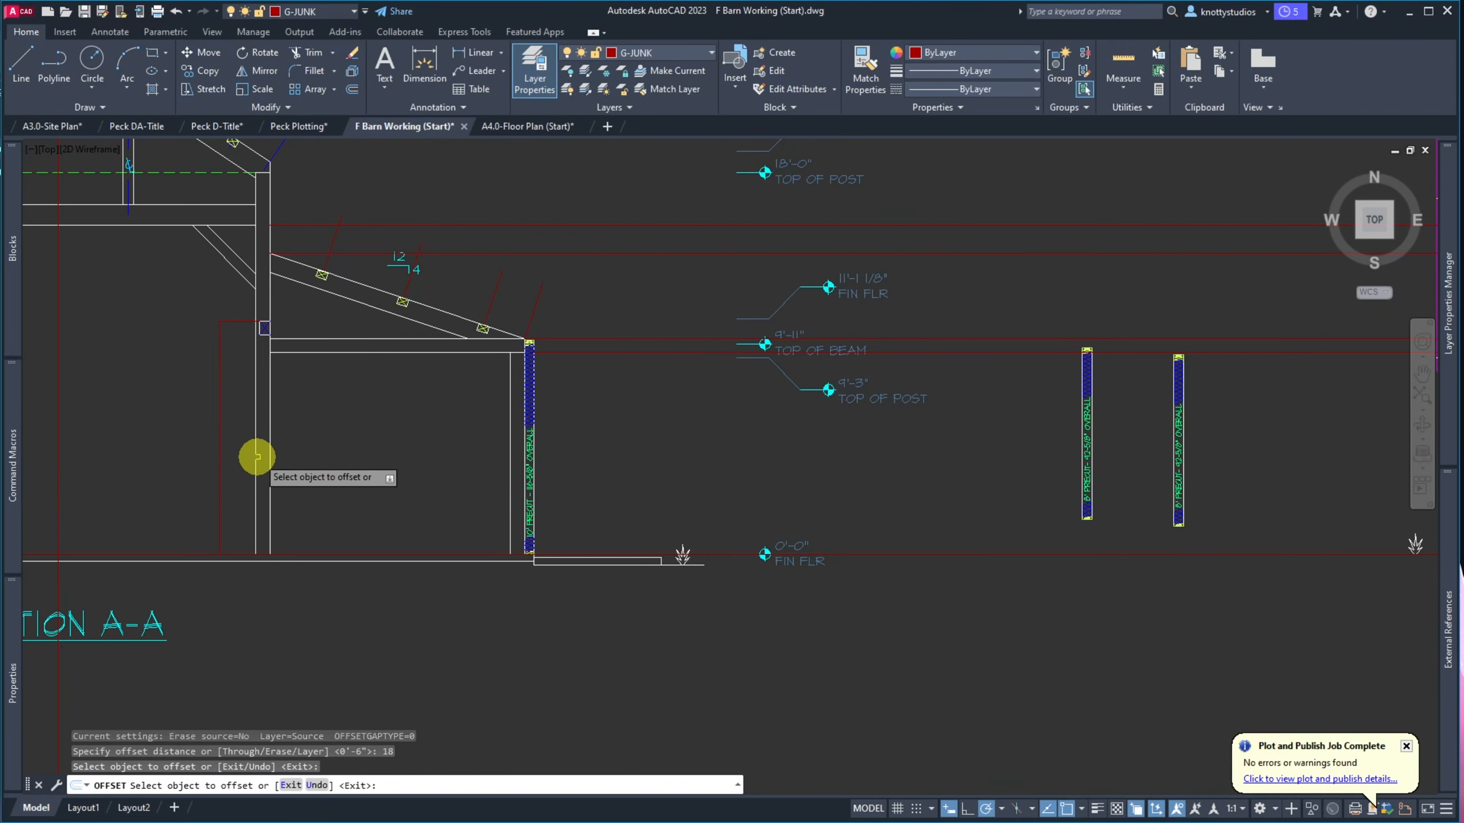
pyautogui.click(236, 455)
# Stretch the girt height dimension so its dimension line aligns with the offset guide line
pyautogui.scroll(8, 212, 311)
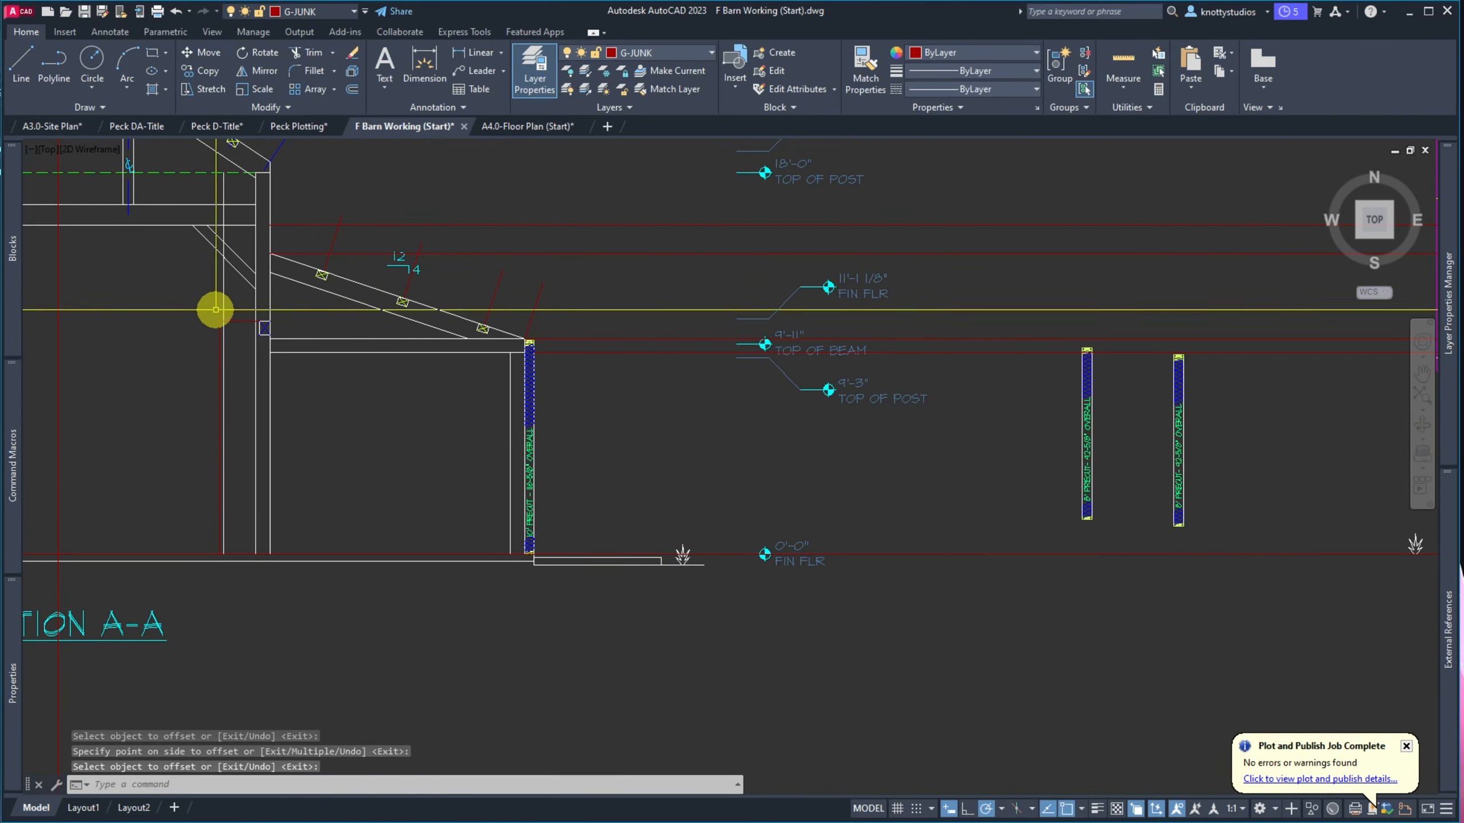
pyautogui.click(272, 203)
pyautogui.press('Escape')
pyautogui.press('Escape')
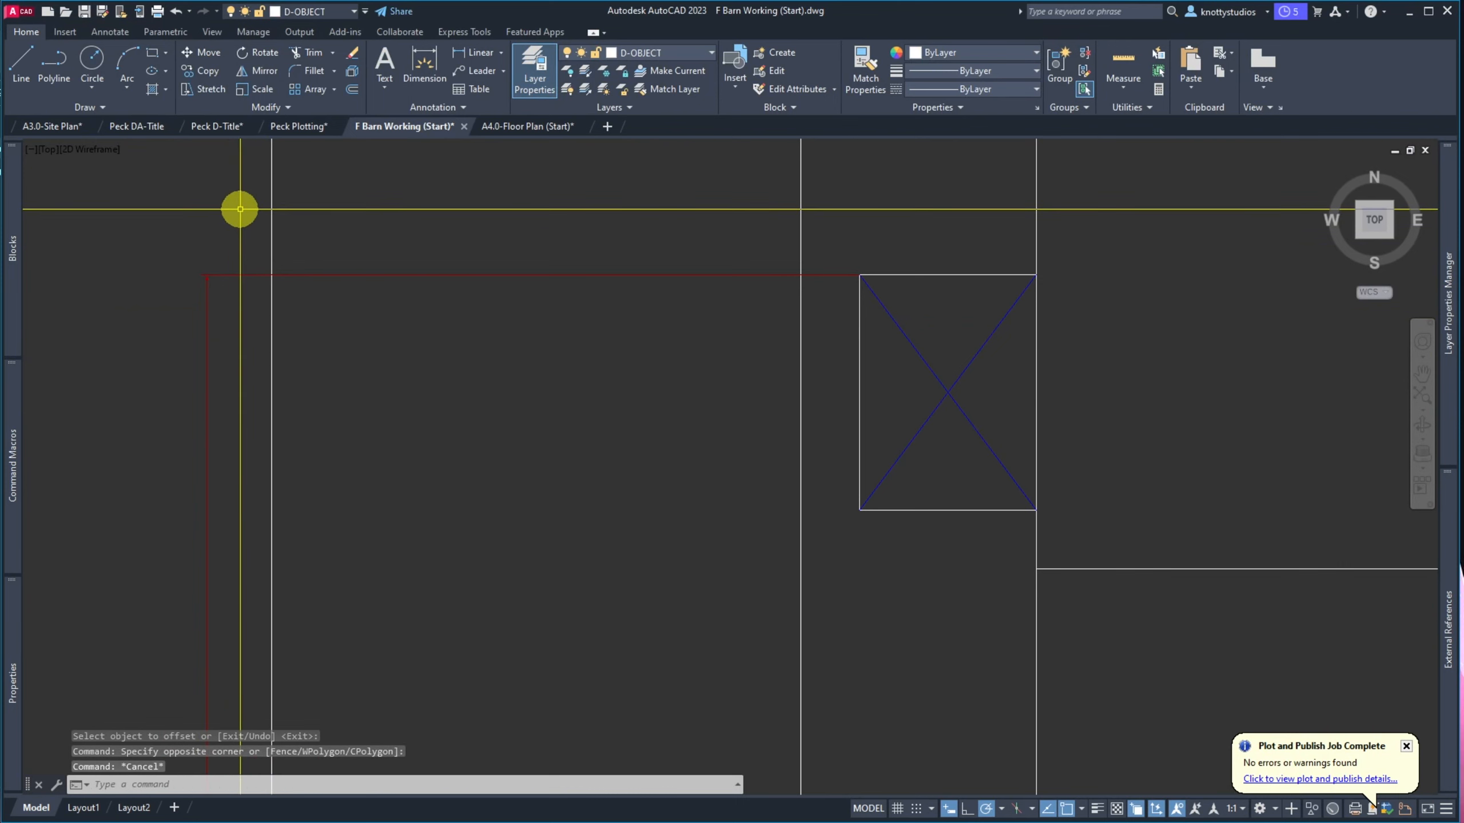
pyautogui.click(229, 242)
pyautogui.click(190, 298)
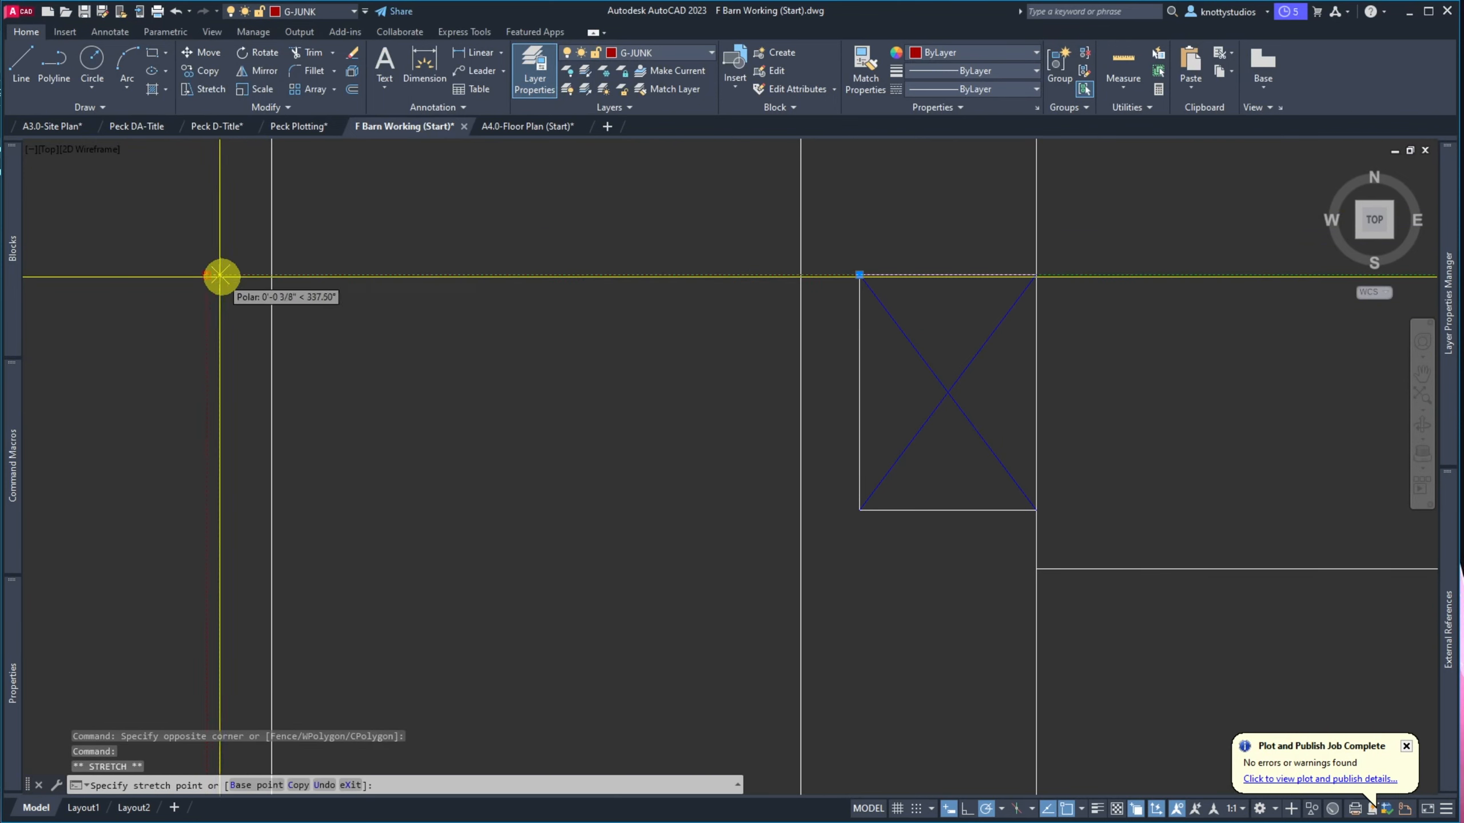
pyautogui.click(271, 275)
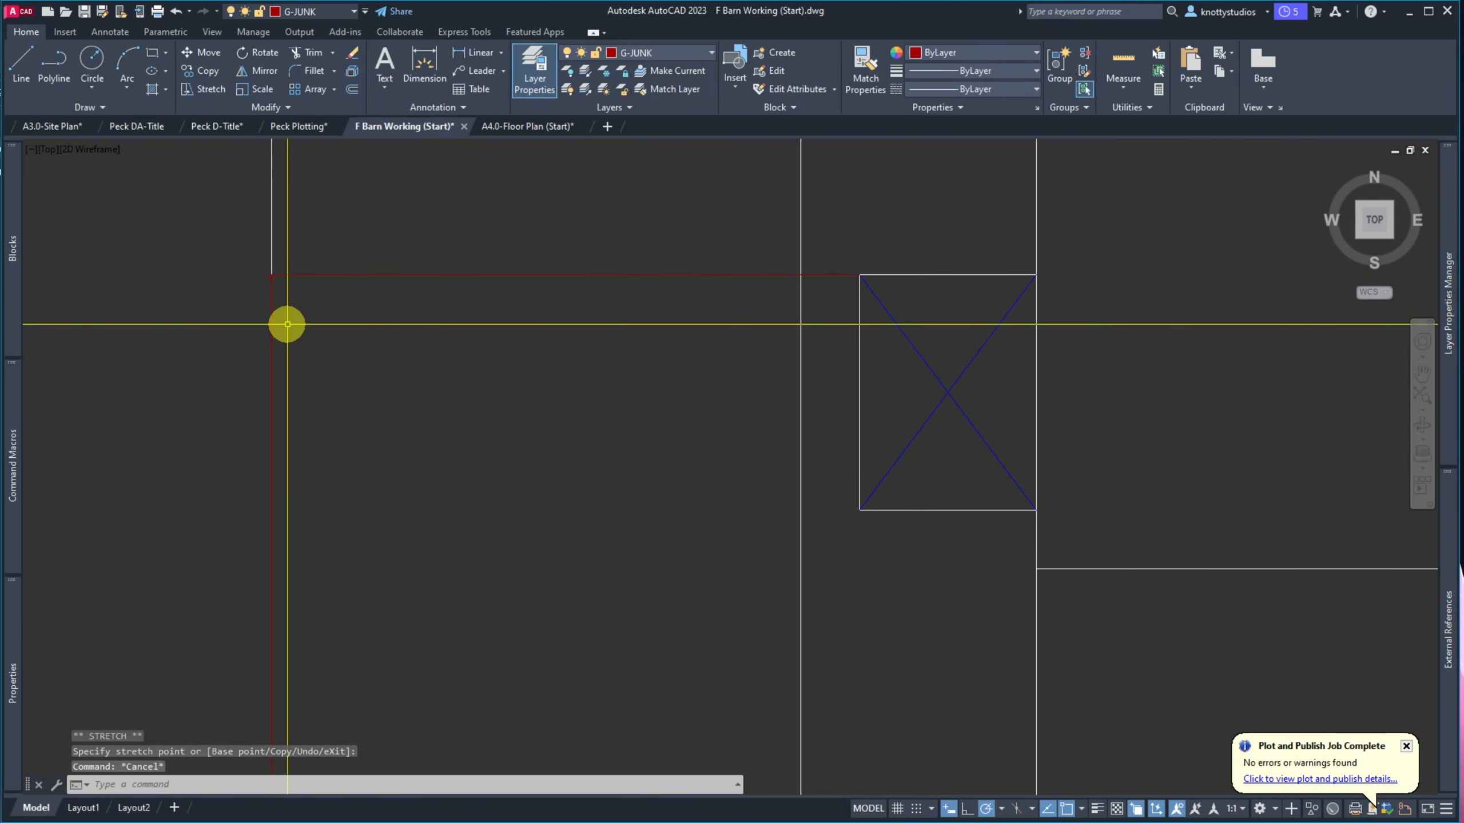
# Erase the offset guide line left of the post
pyautogui.write('e')
pyautogui.press('Return')
pyautogui.click(303, 230)
pyautogui.click(237, 215)
pyautogui.press('Return')
pyautogui.scroll(-8, 196, 239)
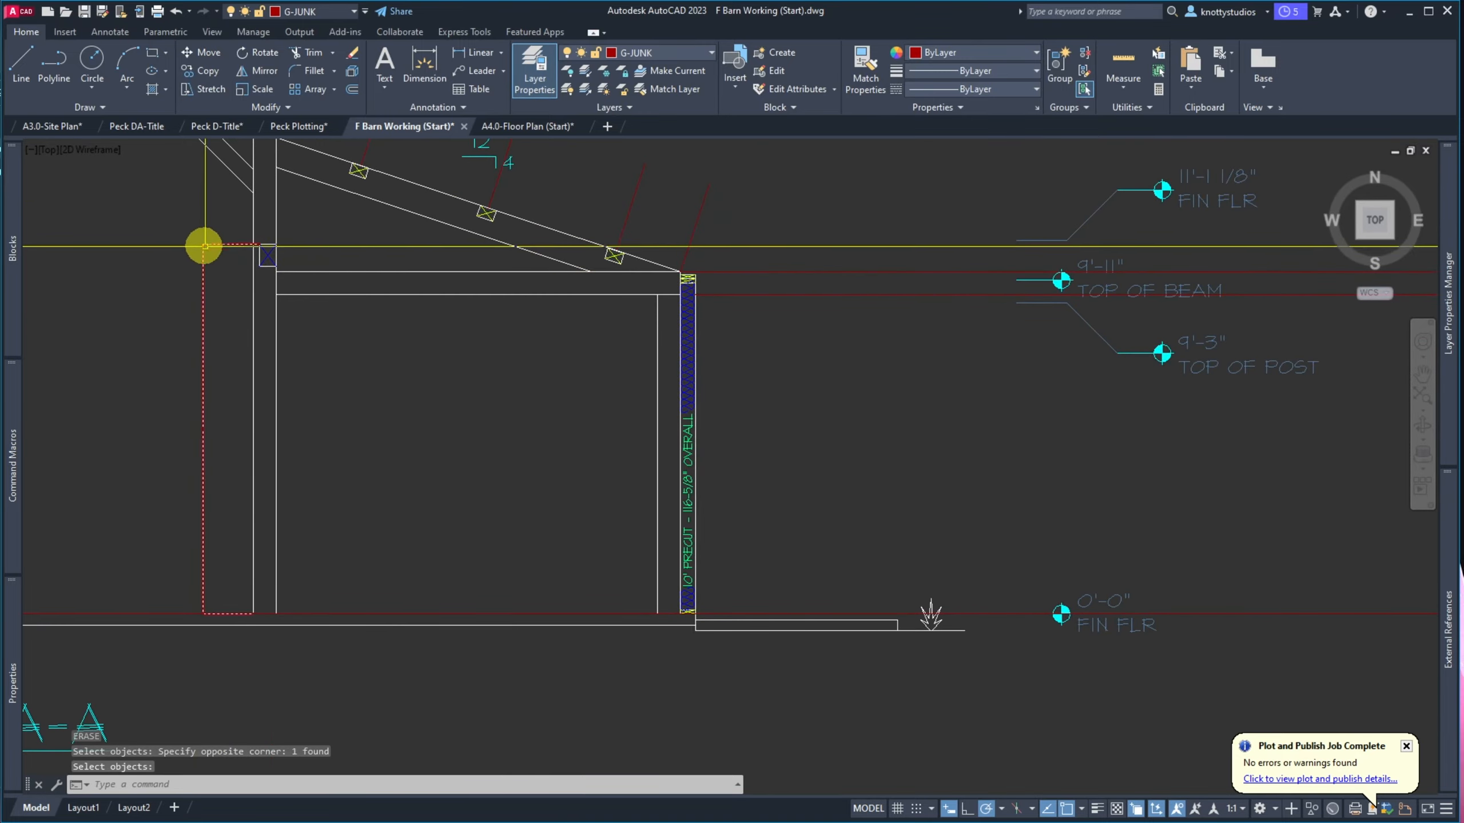
# Thaw the N-ARCH-DIMS layer
pyautogui.scroll(-6, 204, 247)
pyautogui.scroll(2, 396, 327)
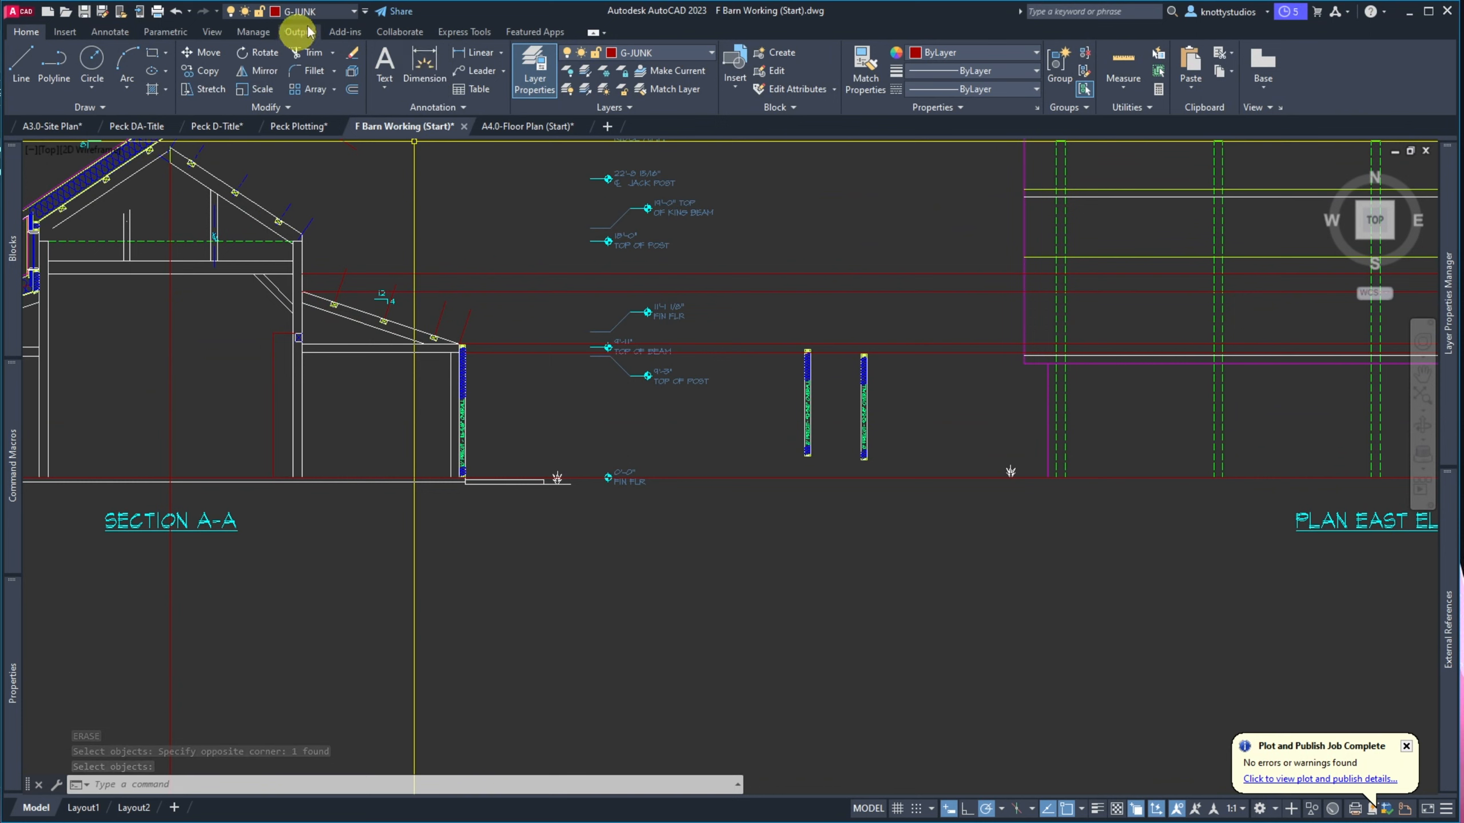
pyautogui.click(353, 11)
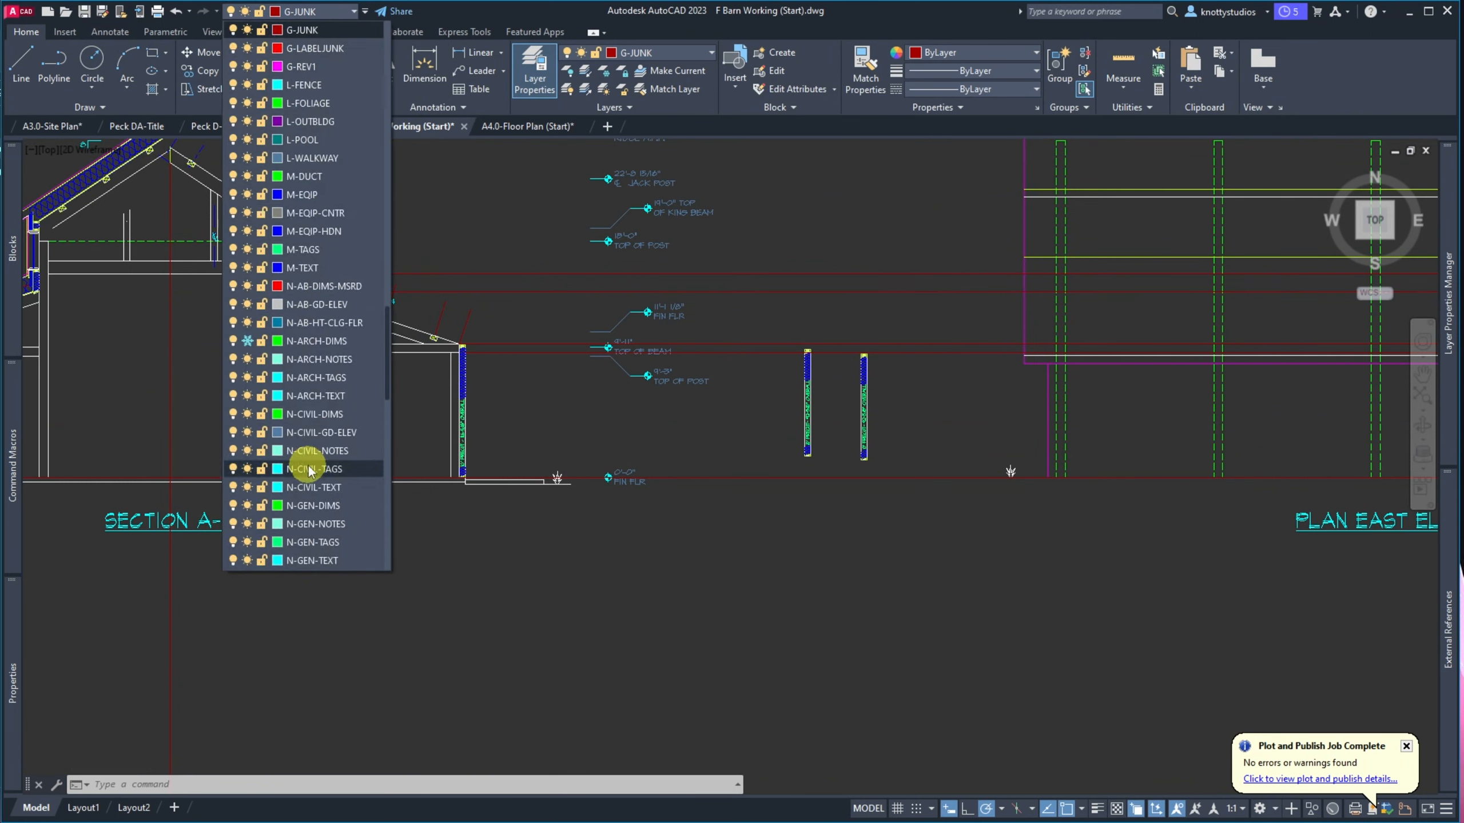
pyautogui.click(247, 341)
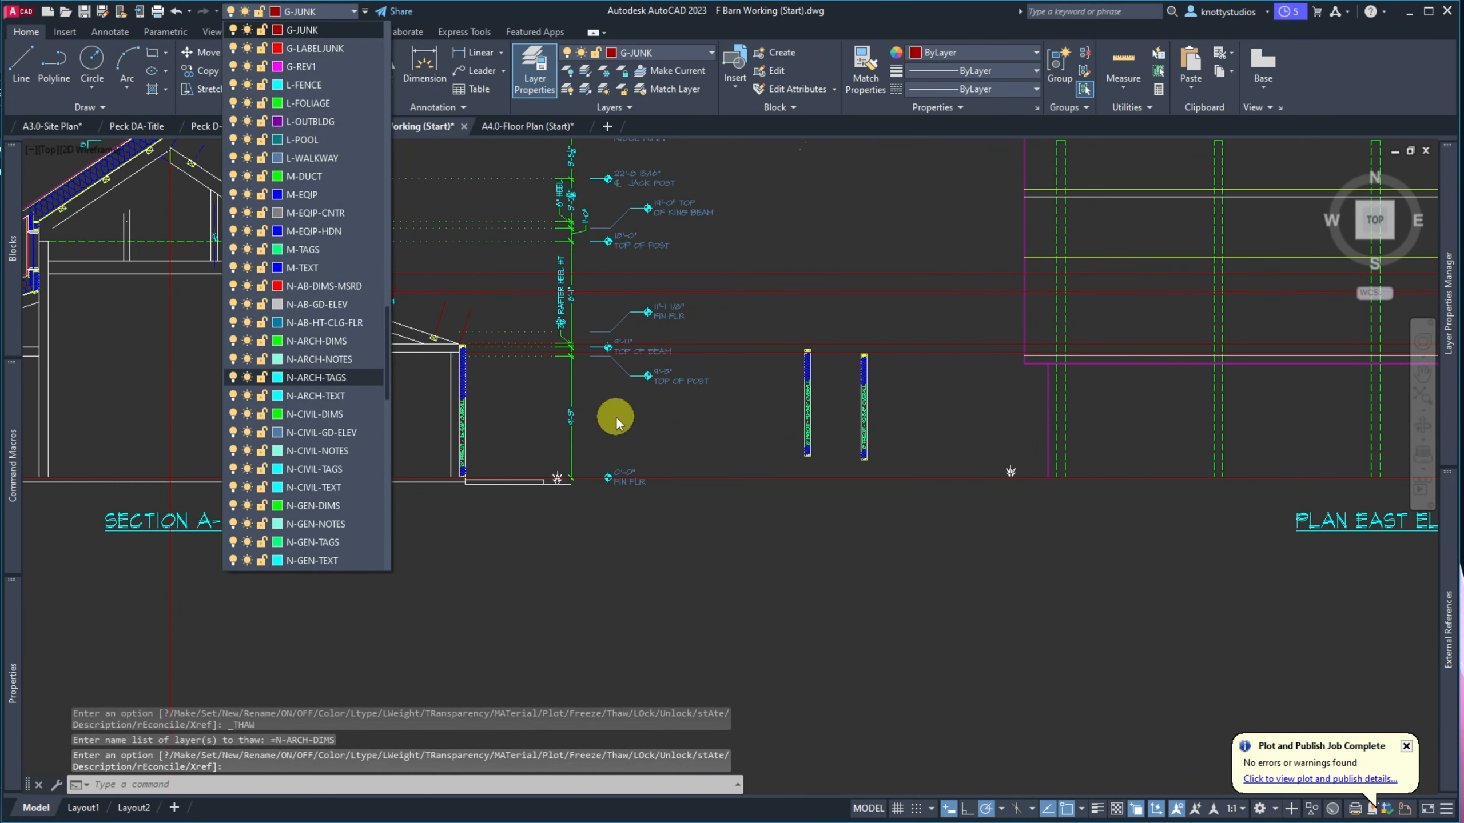
pyautogui.click(554, 412)
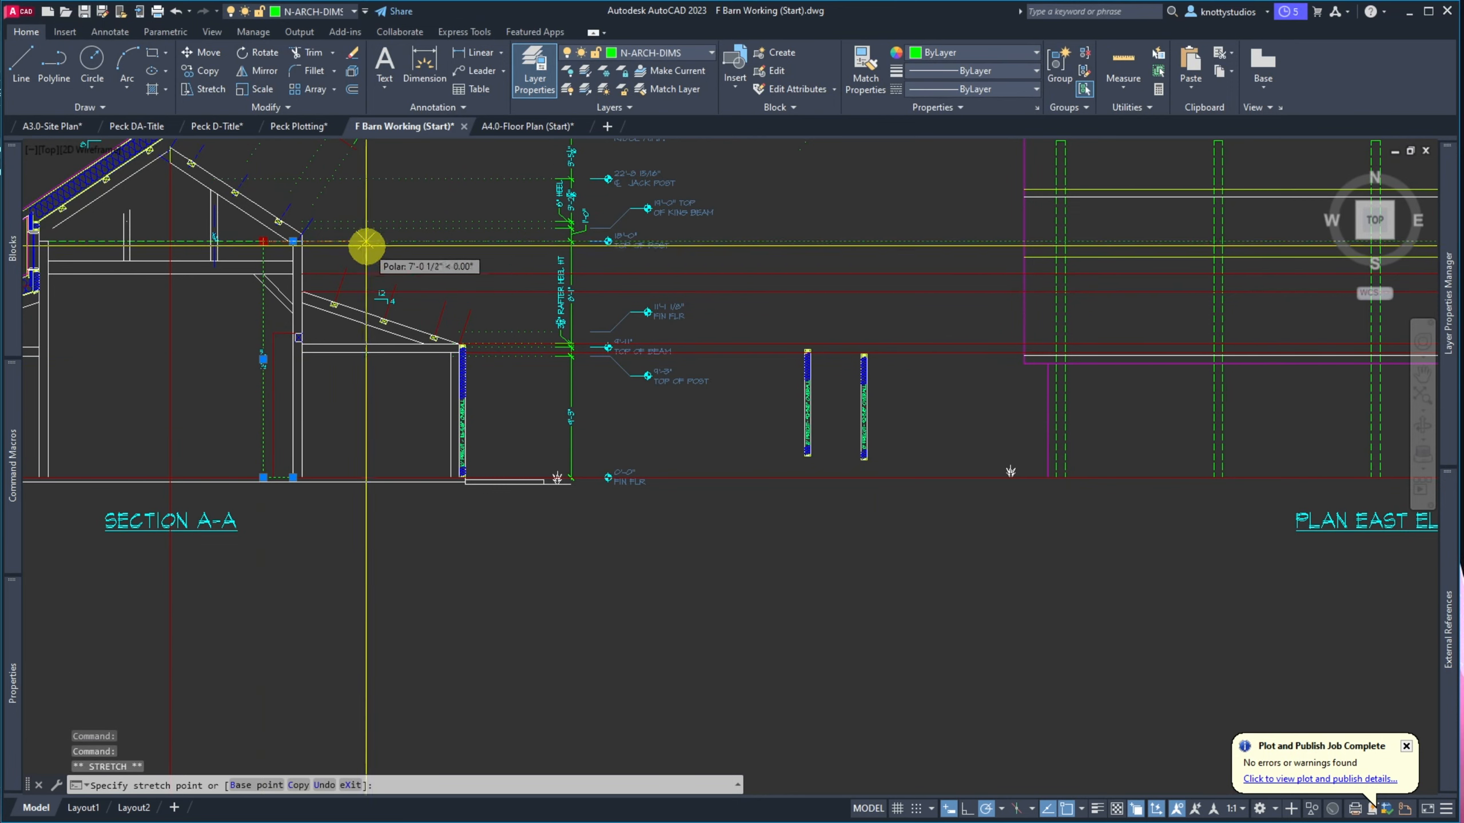
# Move the post height dimension right of the elevation markers and stretch its upper extension origin to the TOP OF POST marker
pyautogui.click(748, 248)
pyautogui.click(293, 242)
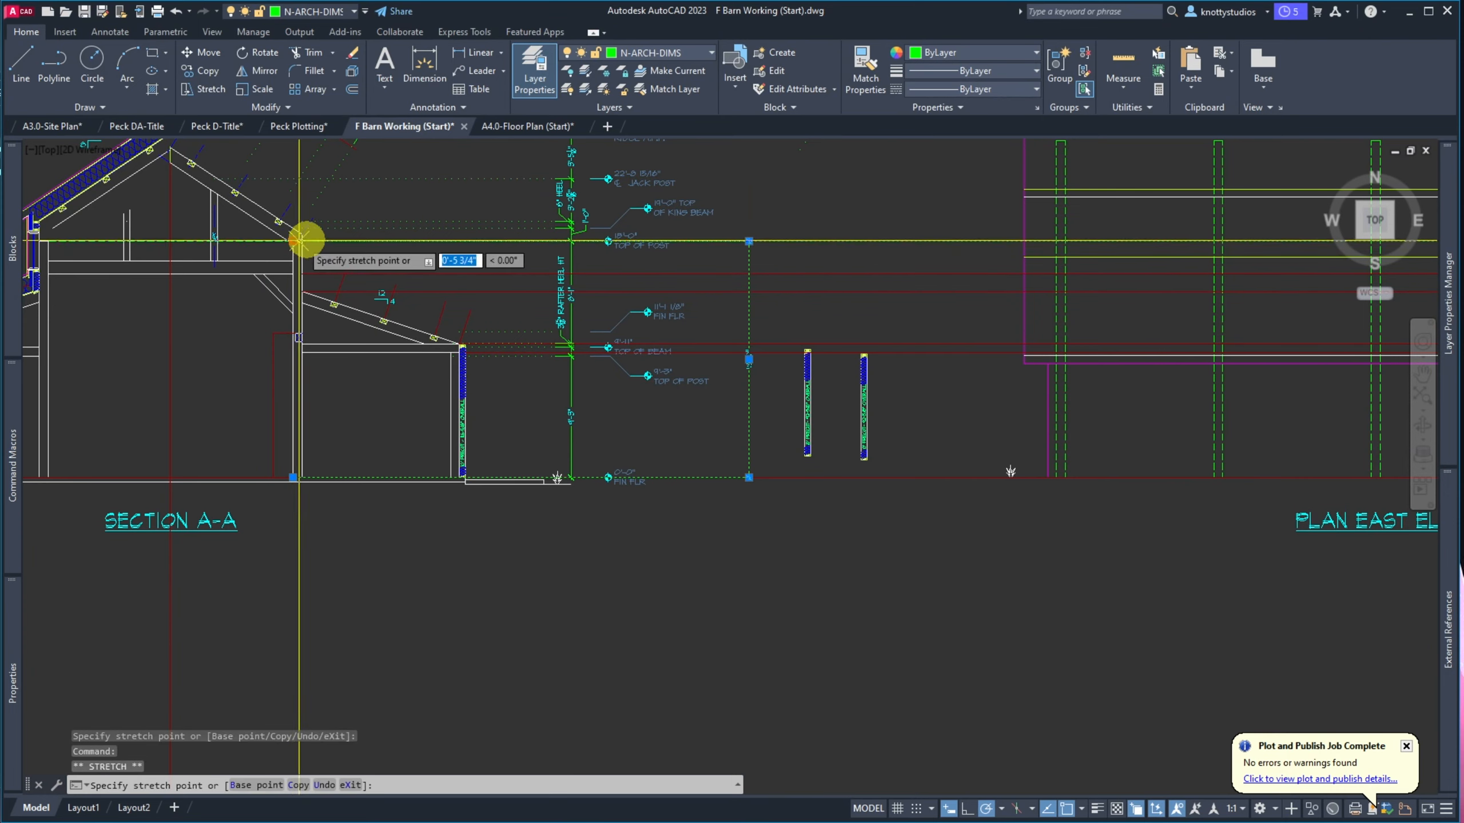
pyautogui.scroll(6, 616, 246)
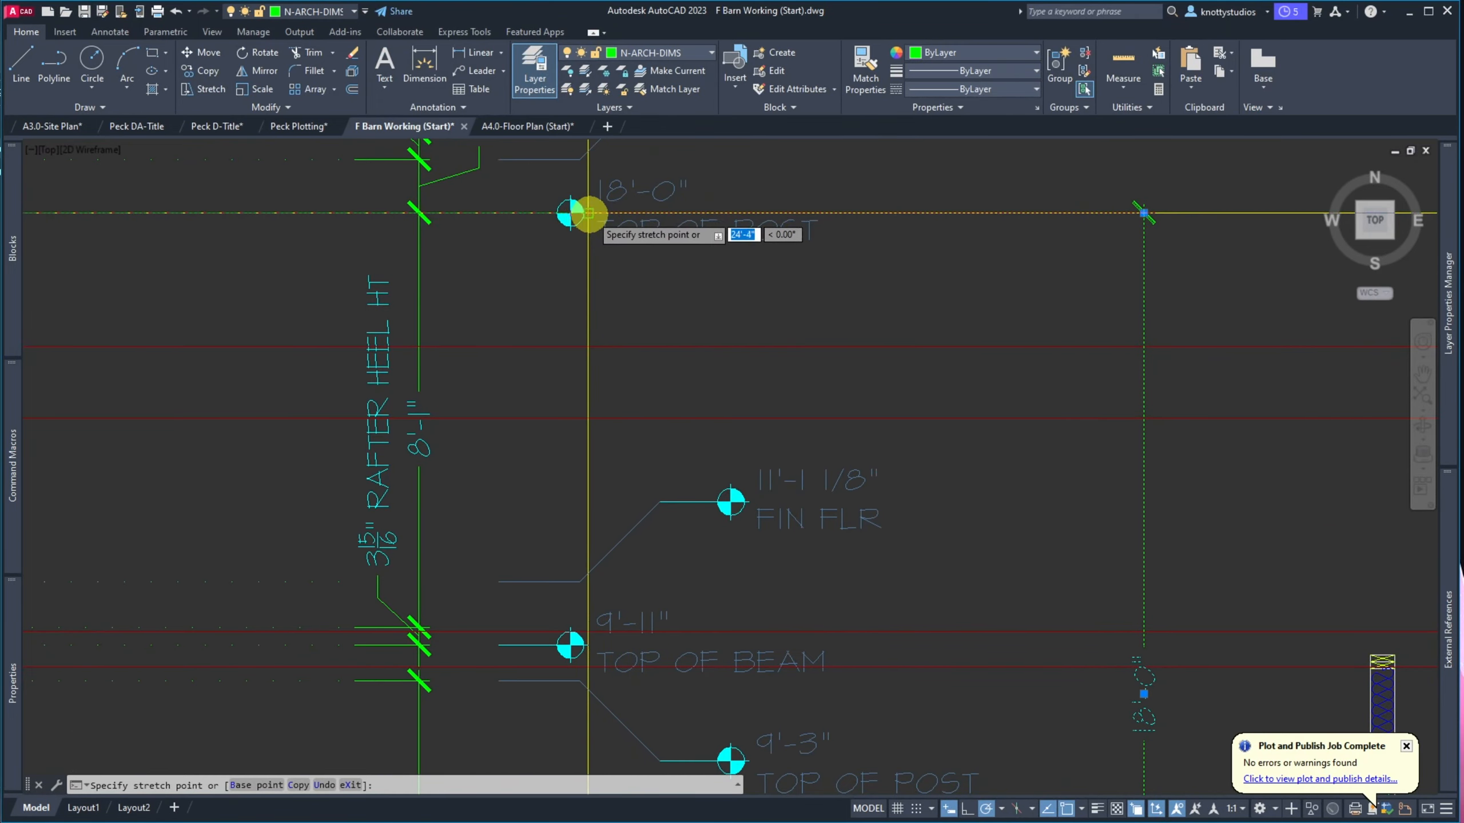
pyautogui.scroll(-3, 588, 214)
pyautogui.press('Escape')
pyautogui.scroll(-3, 490, 271)
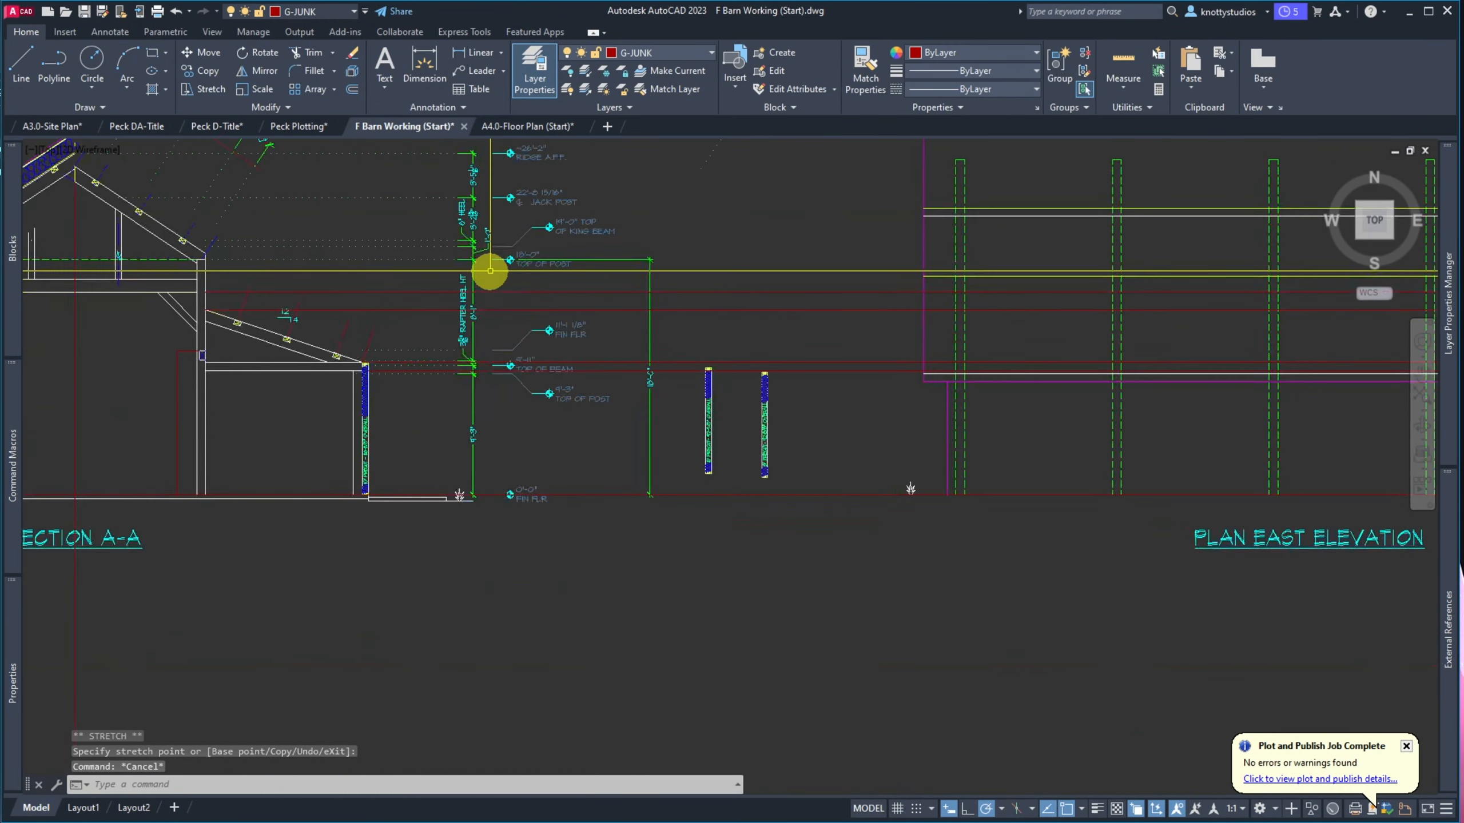
# Stretch the lower extension origin of the post height dimension from the post's base to the 0'-0" FIN FLR marker
pyautogui.scroll(5, 513, 255)
pyautogui.scroll(-7, 480, 226)
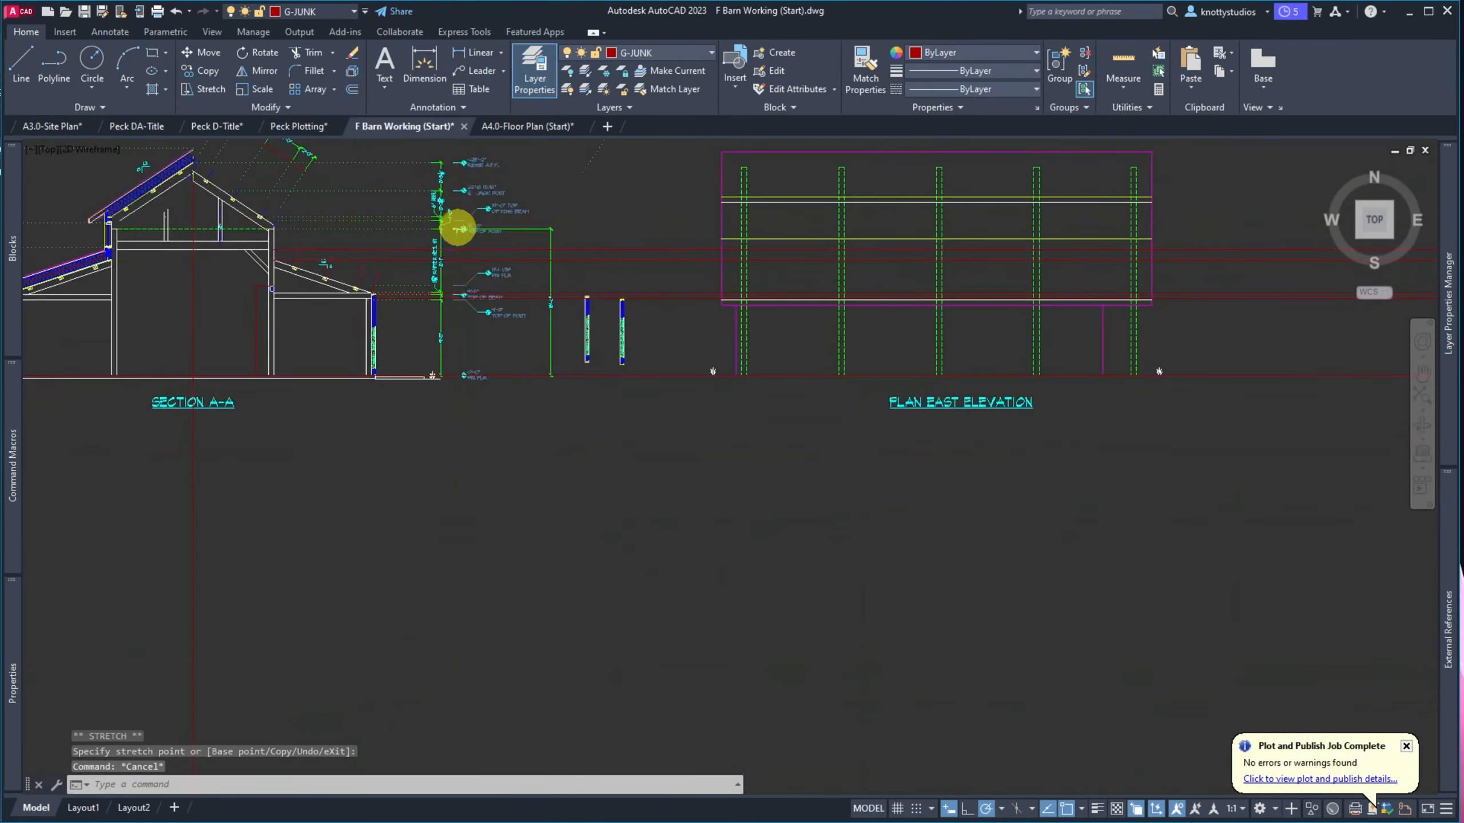
pyautogui.scroll(2, 557, 360)
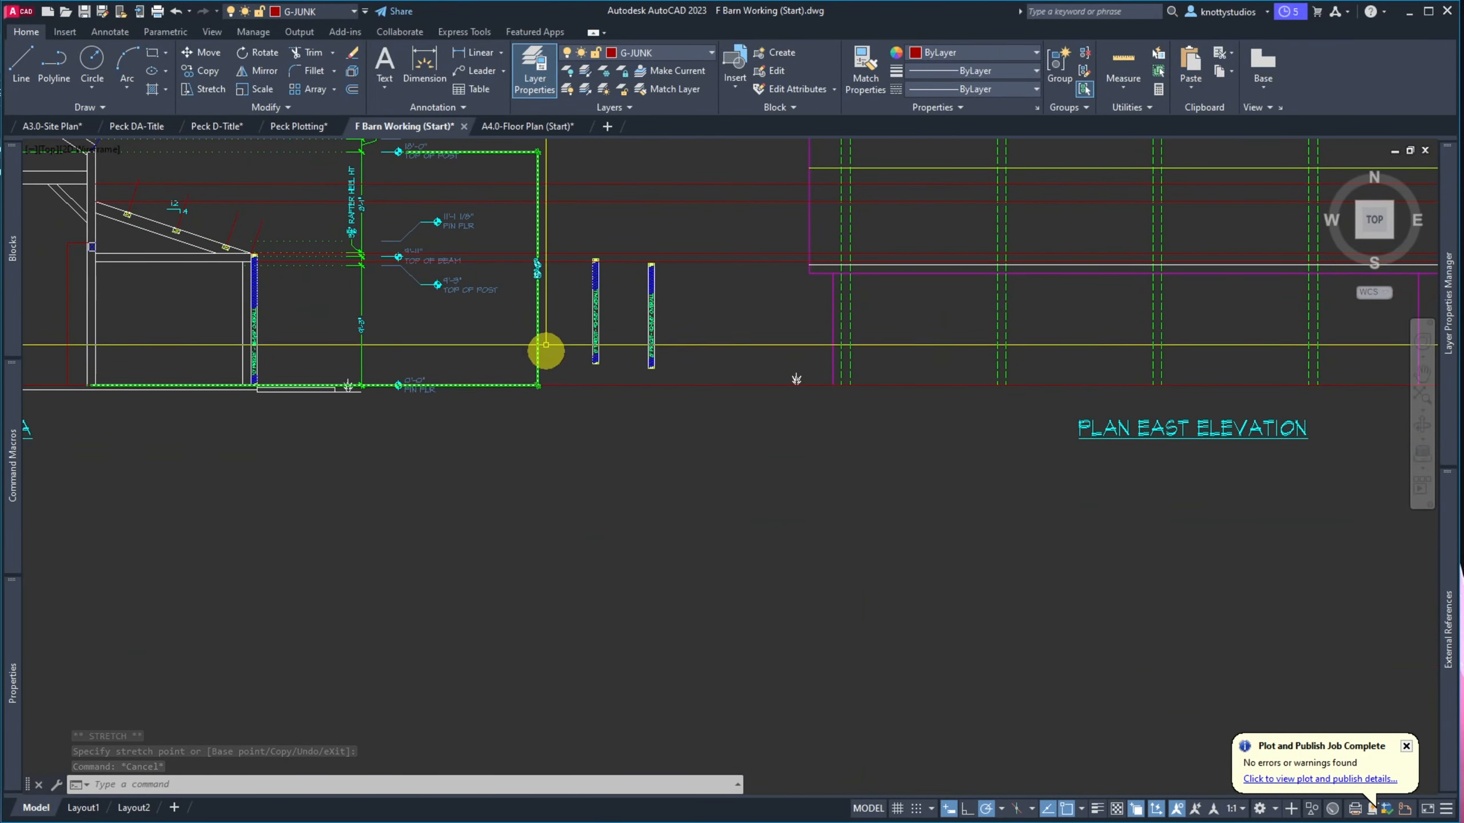
pyautogui.click(548, 321)
pyautogui.click(496, 319)
pyautogui.click(87, 385)
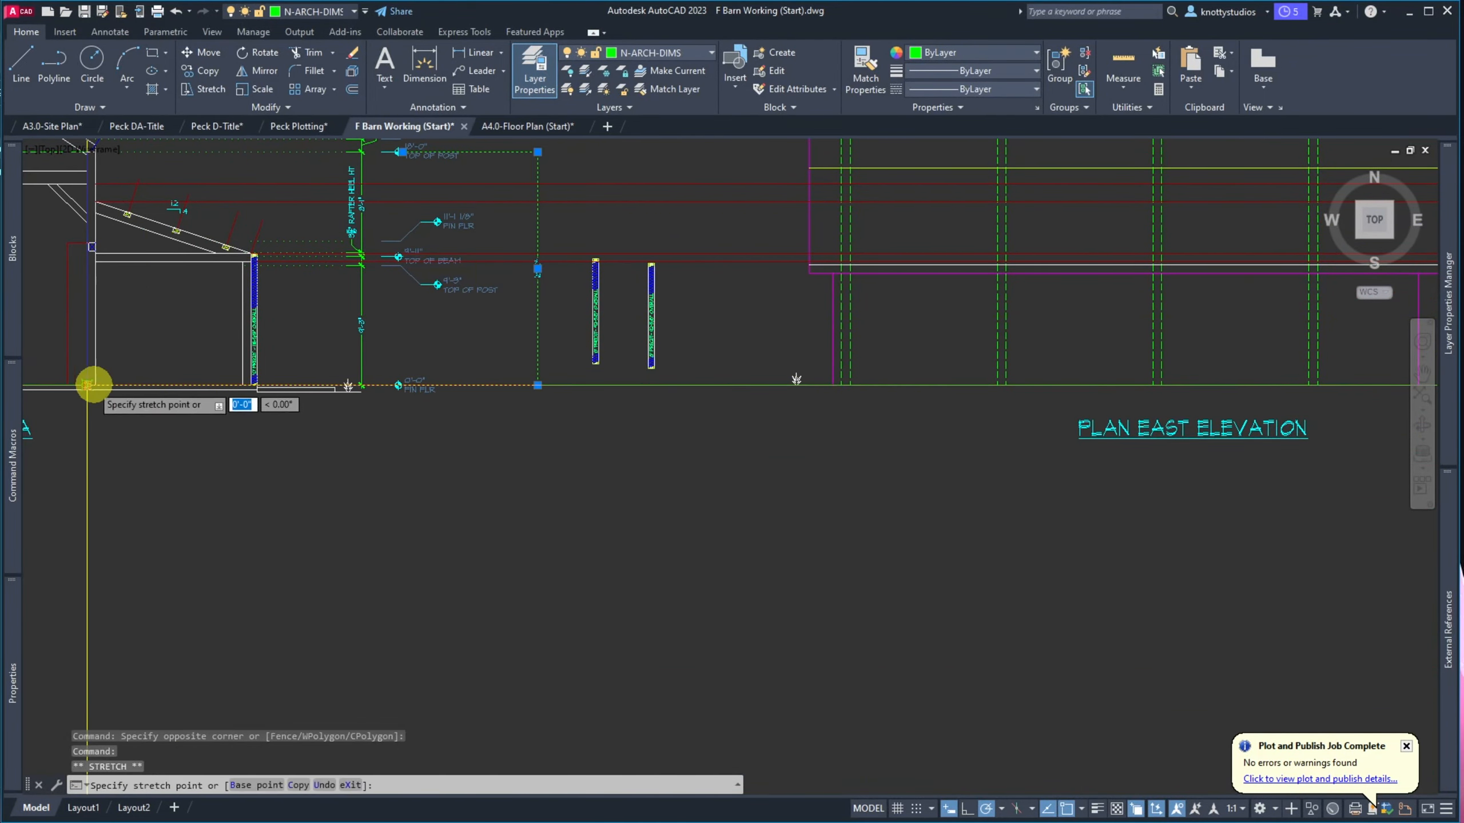
pyautogui.scroll(8, 339, 384)
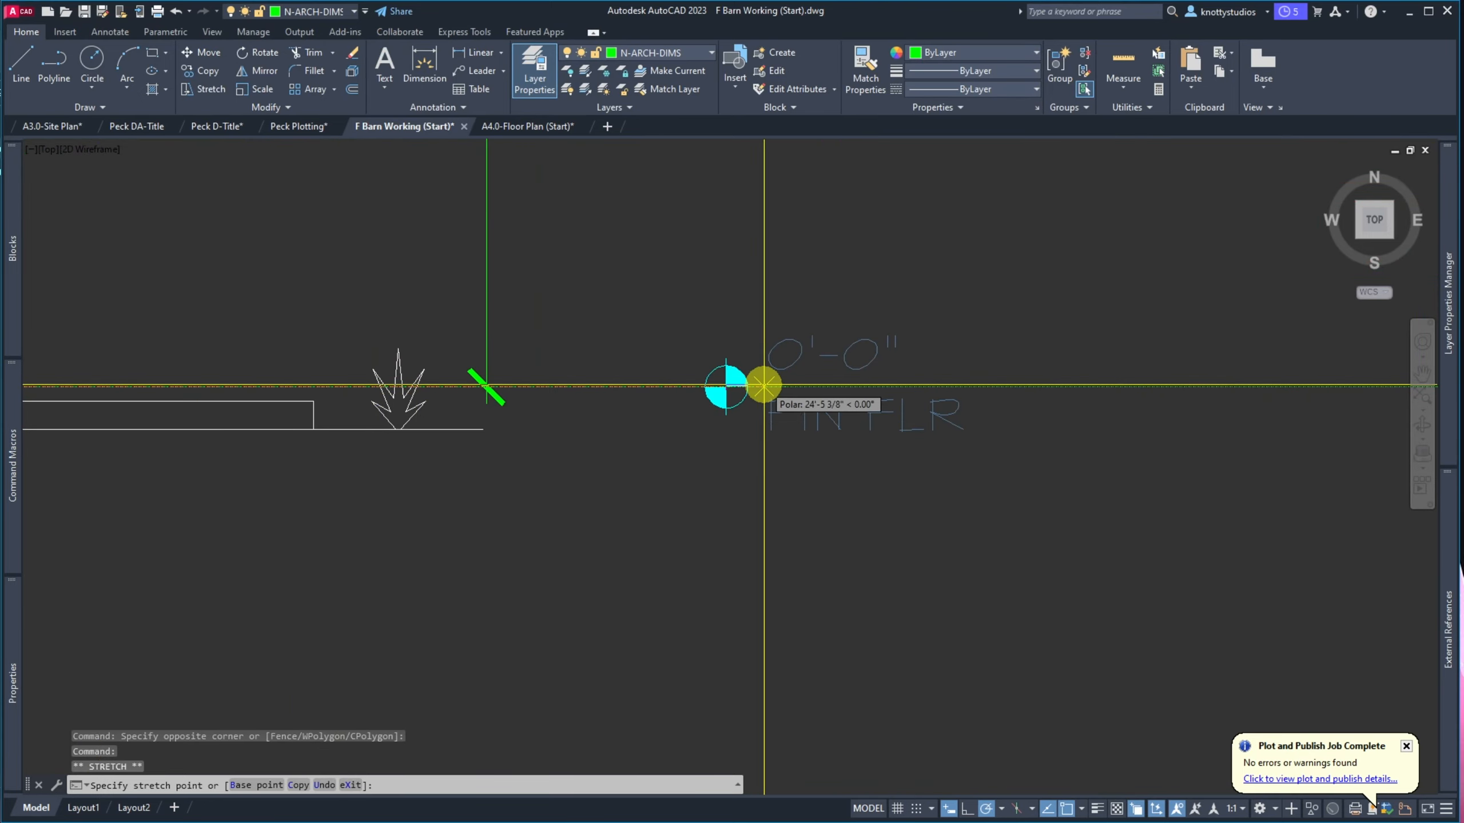
pyautogui.press('Escape')
pyautogui.scroll(-6, 479, 467)
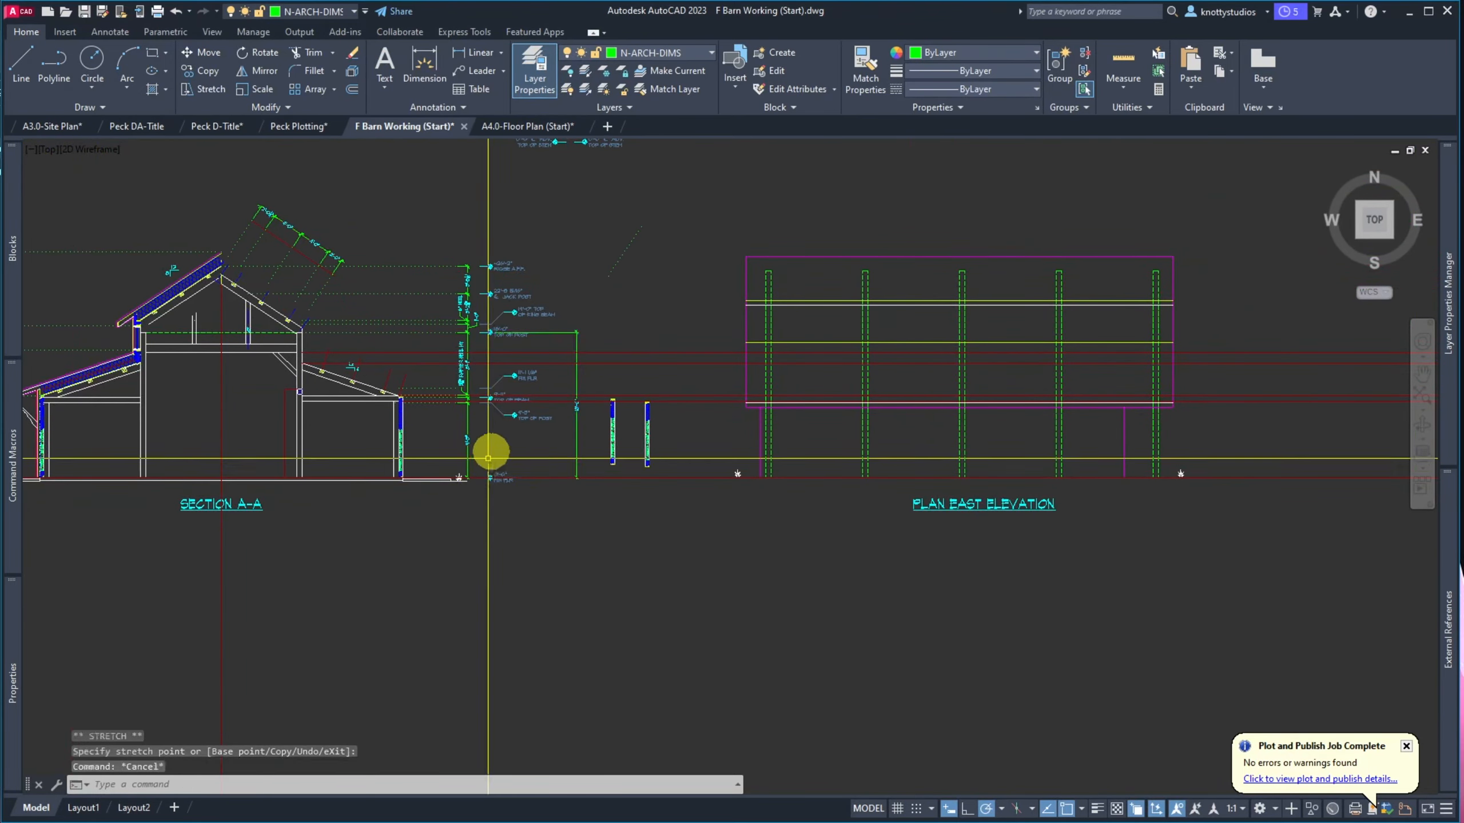
# Match the properties of the girt height dimension to those of the post height dimension beyond the elevation markers
pyautogui.scroll(8, 499, 343)
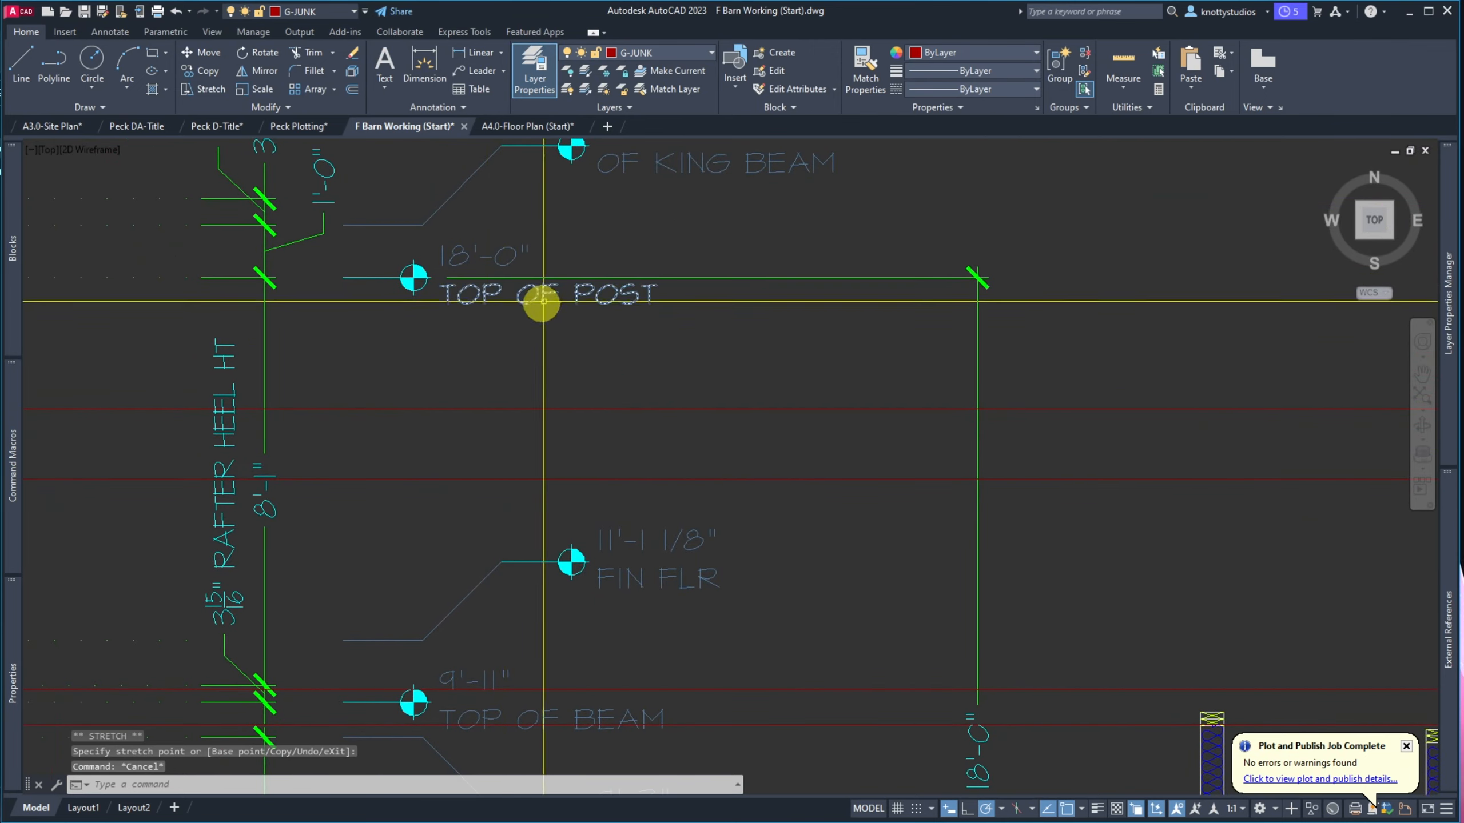
pyautogui.scroll(-8, 448, 303)
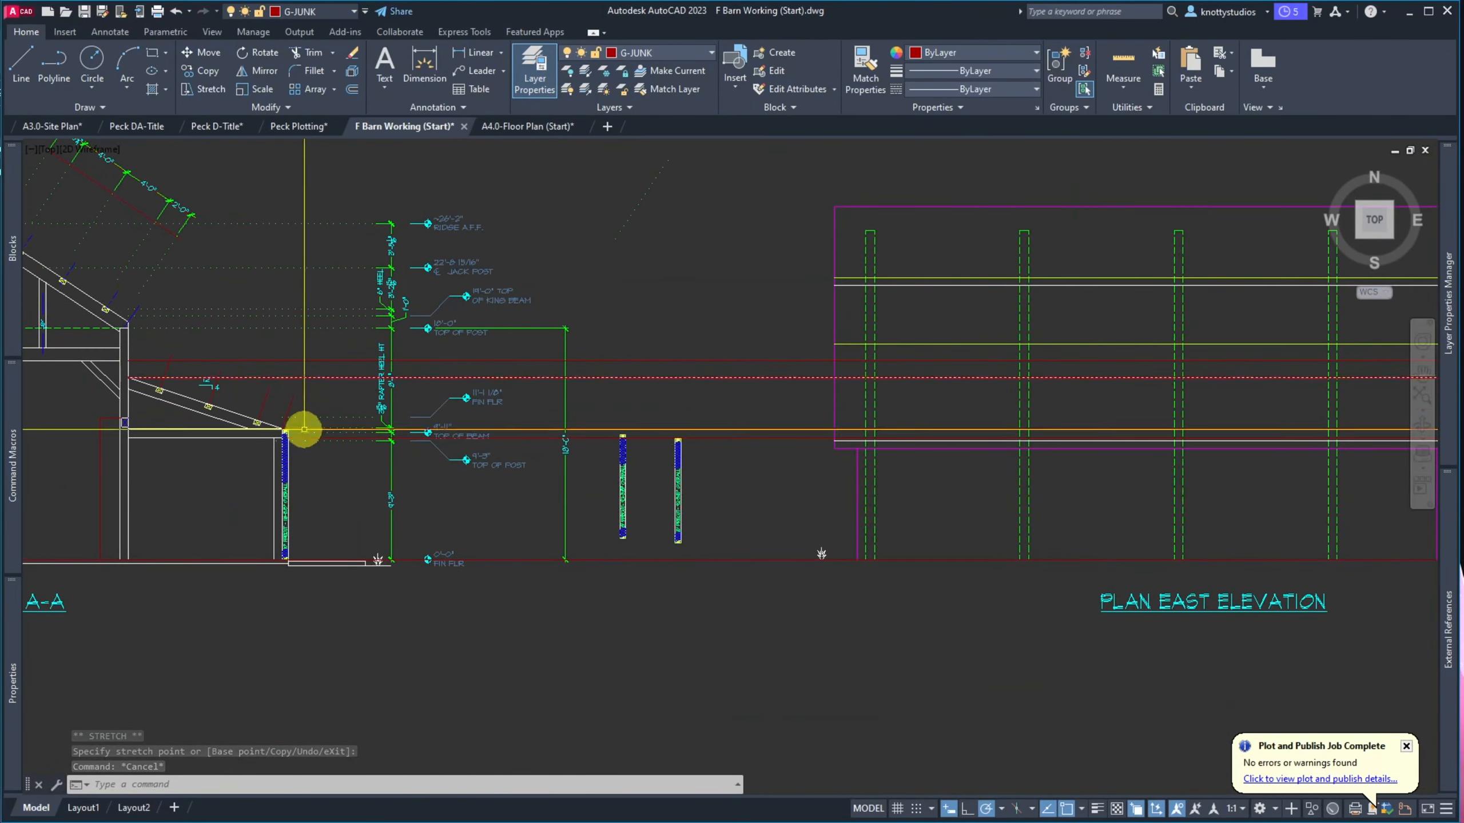
pyautogui.scroll(8, 72, 412)
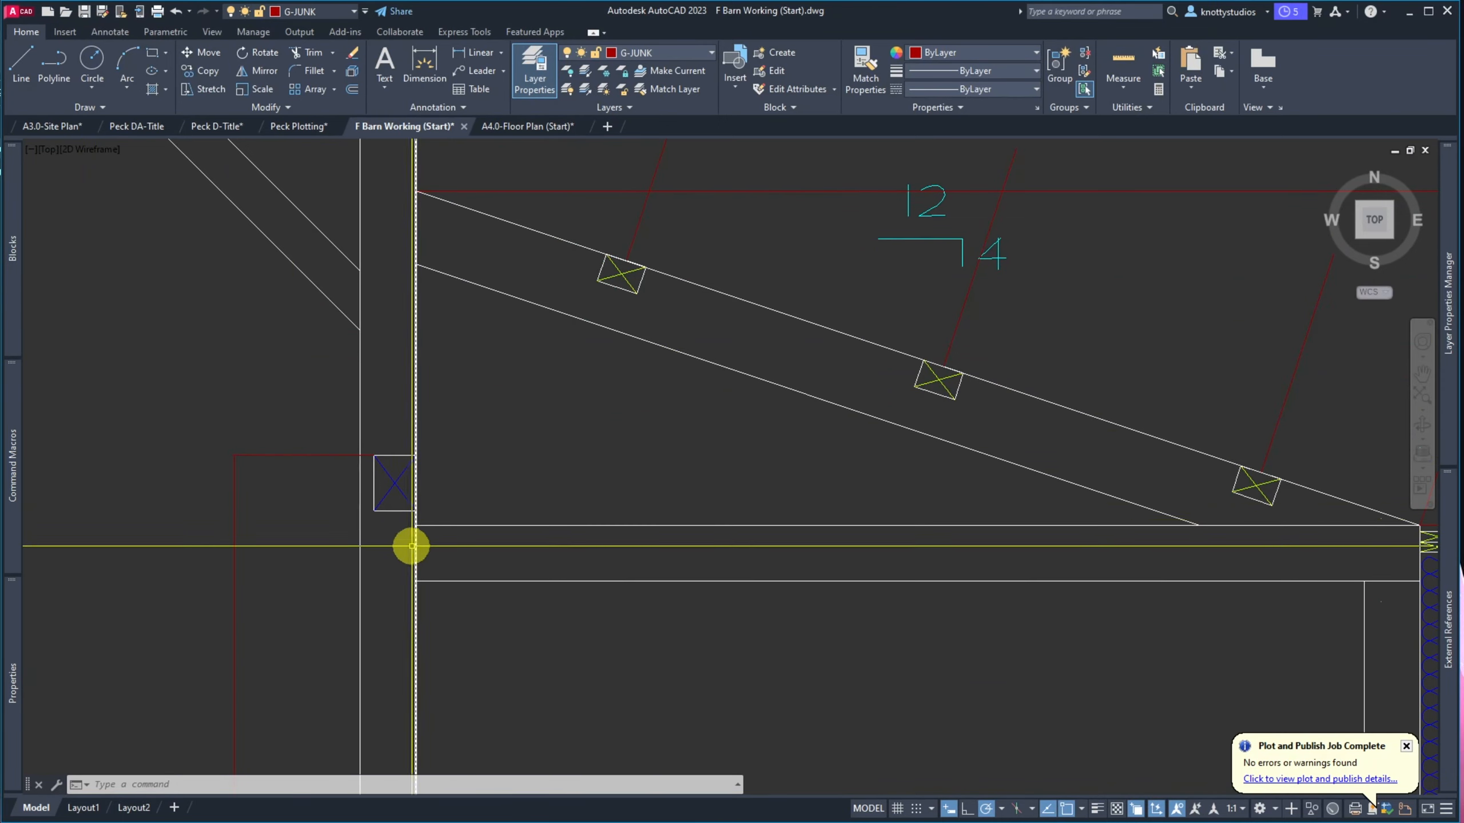
pyautogui.scroll(-8, 395, 525)
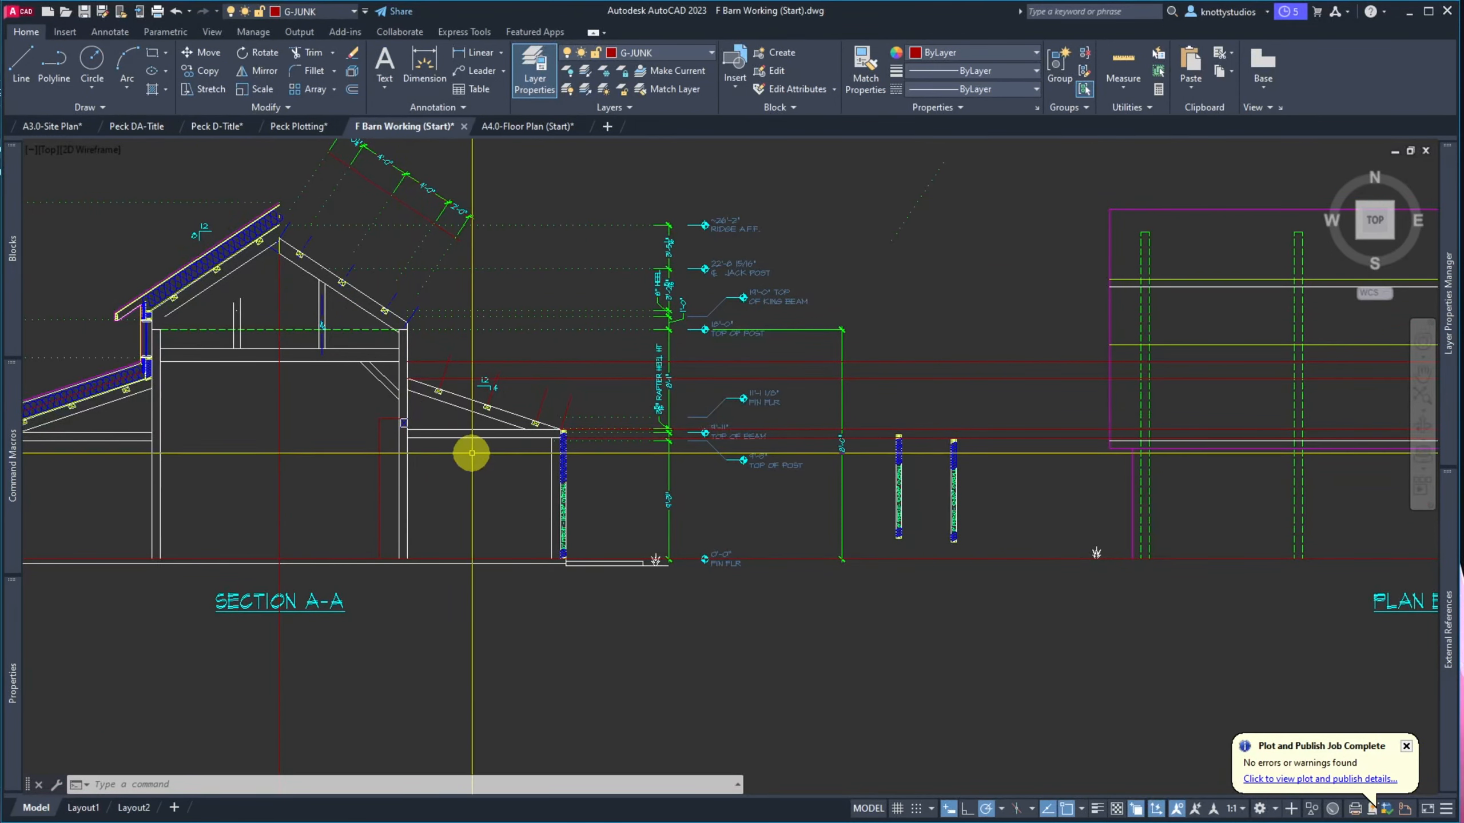
pyautogui.press('Return')
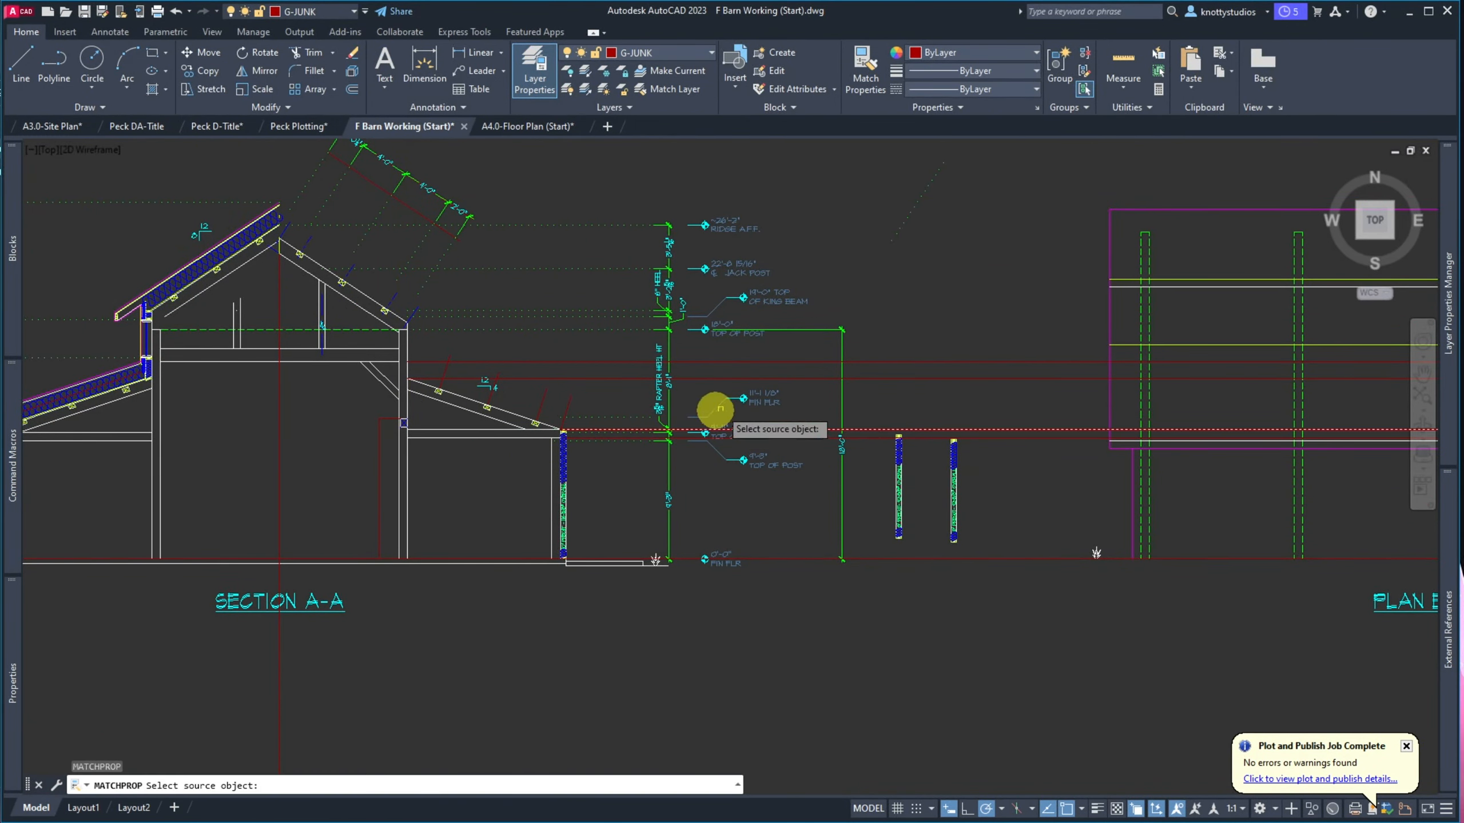
pyautogui.click(843, 402)
pyautogui.click(378, 495)
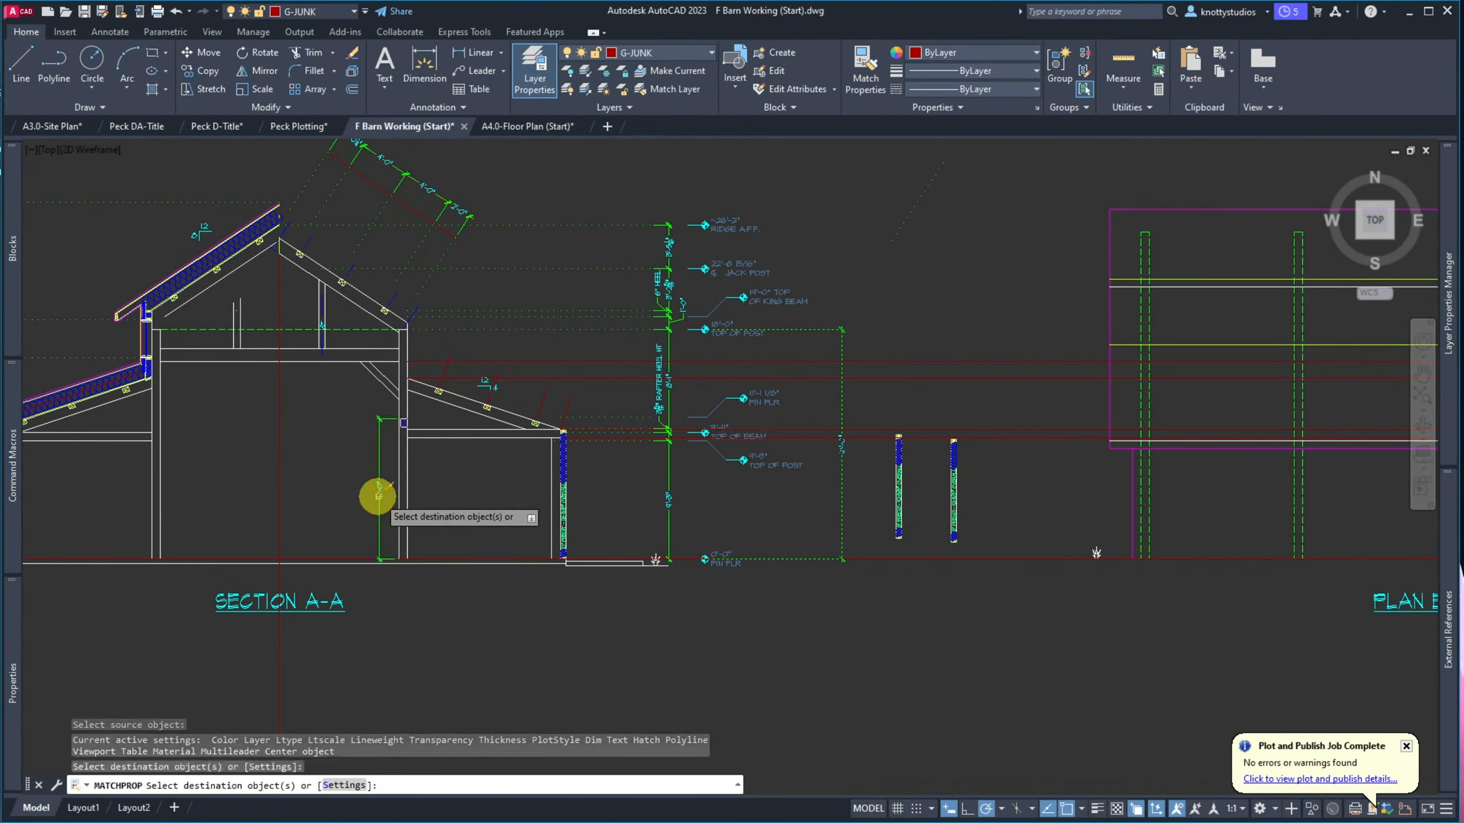
pyautogui.press('Return')
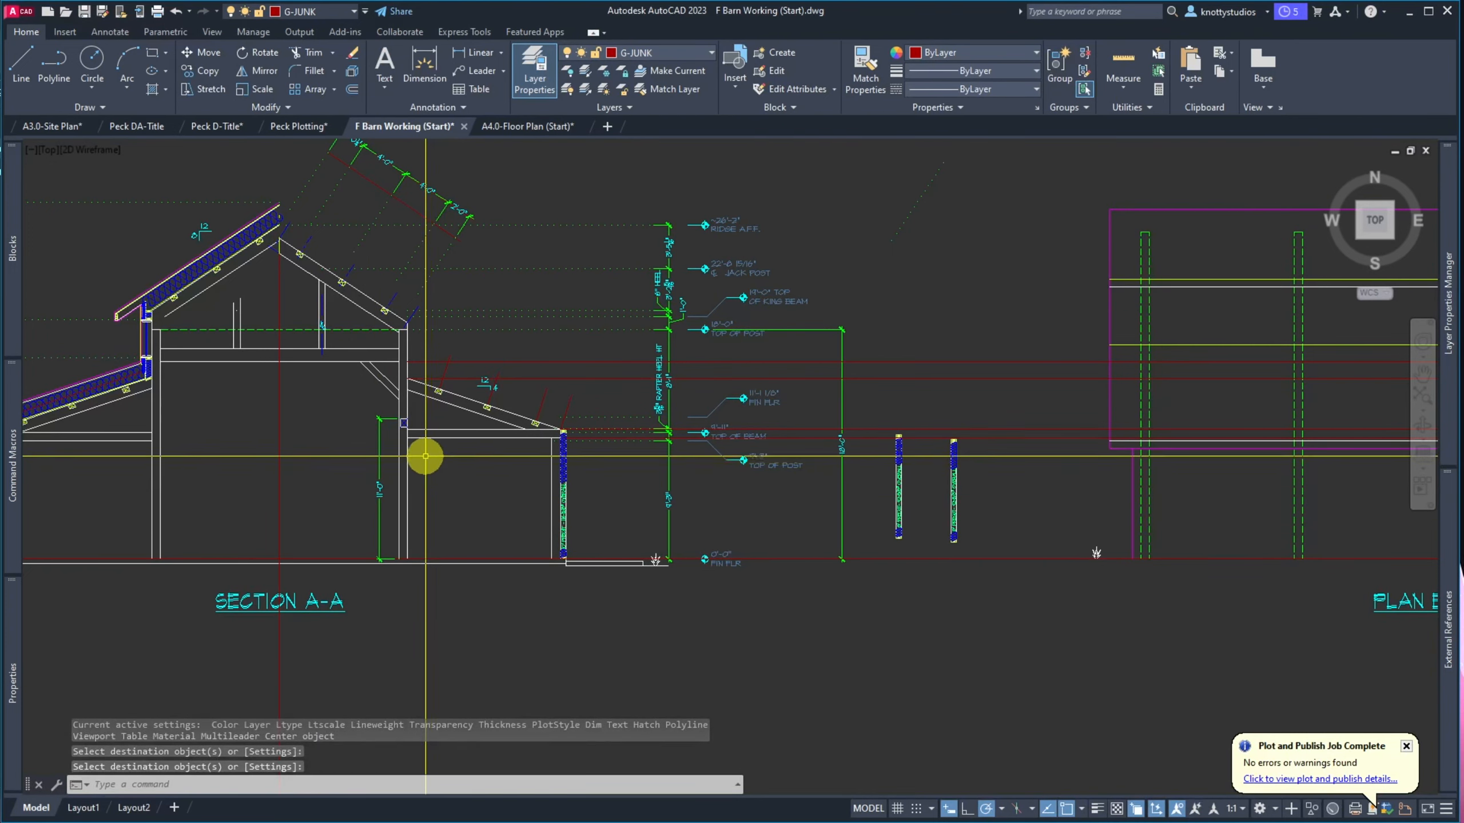
# Add a vertical linear dimension for the knee brace, from the beam's underside to the brace's lower end at the post
pyautogui.scroll(2, 426, 453)
pyautogui.scroll(2, 425, 453)
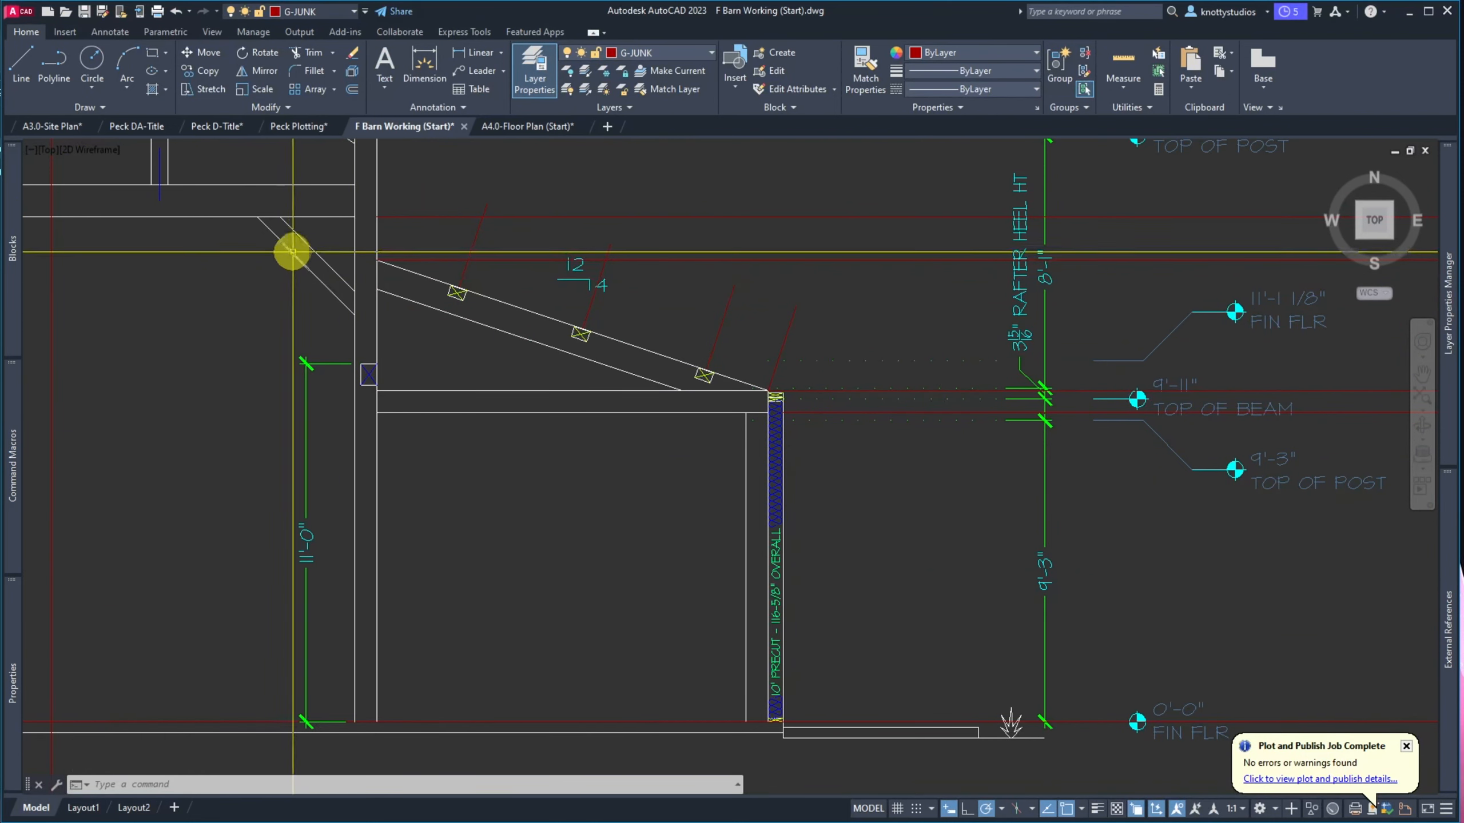
pyautogui.click(465, 58)
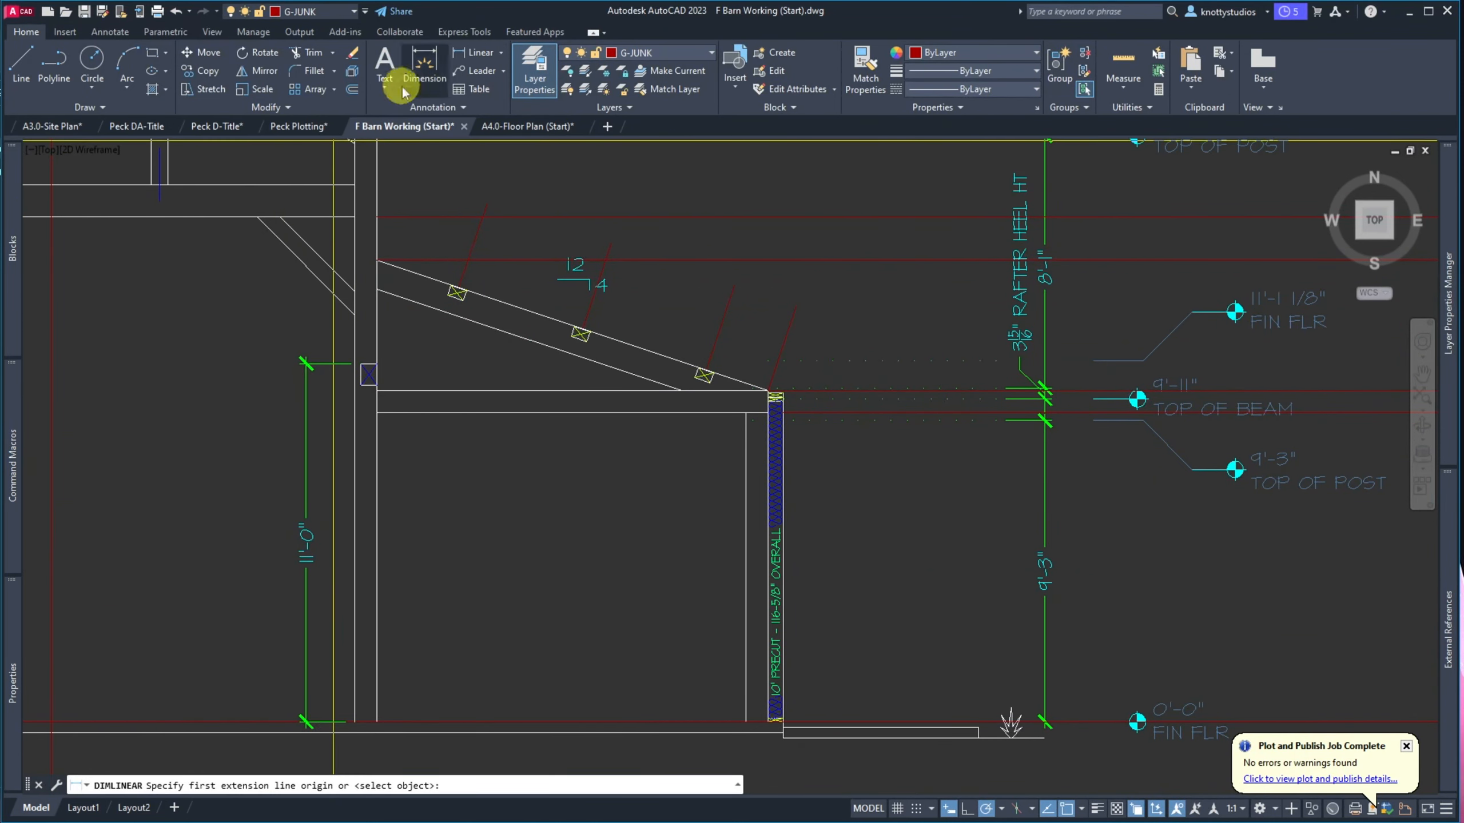
pyautogui.click(258, 216)
pyautogui.click(353, 315)
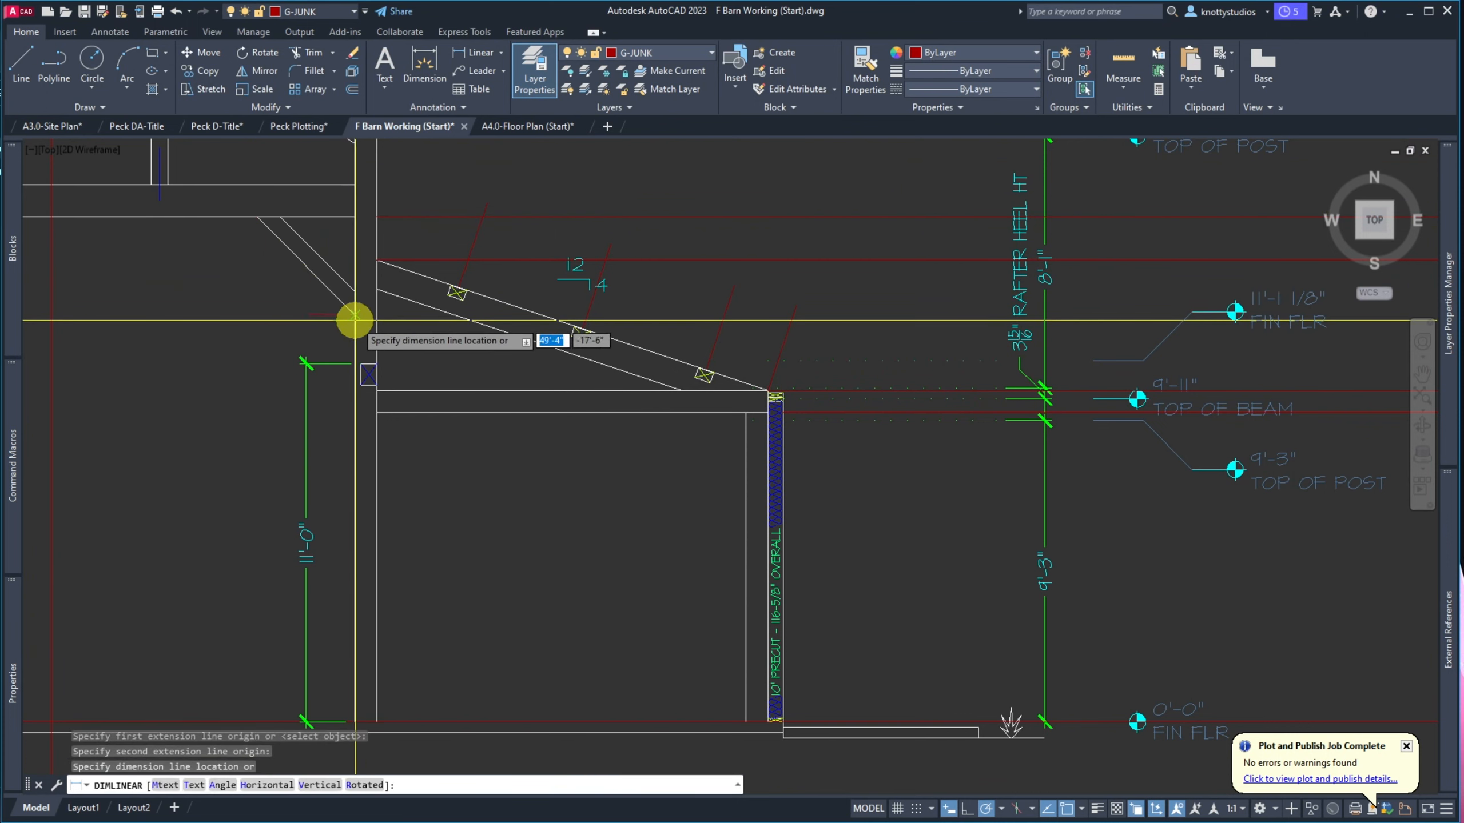
pyautogui.click(190, 251)
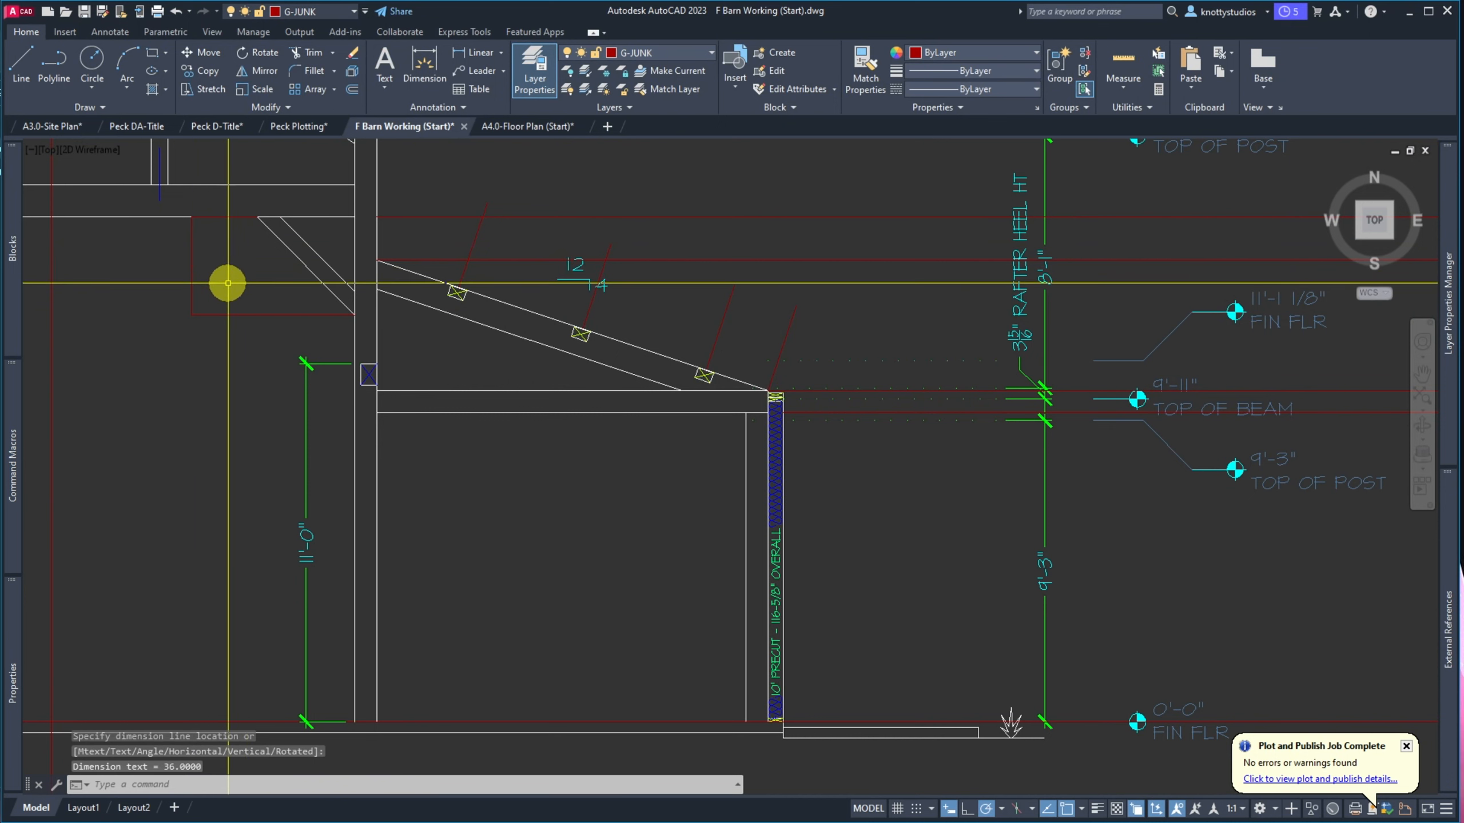
# Match the knee brace dimension's properties to those of the girt height dimension
pyautogui.write('ma')
pyautogui.press('Return')
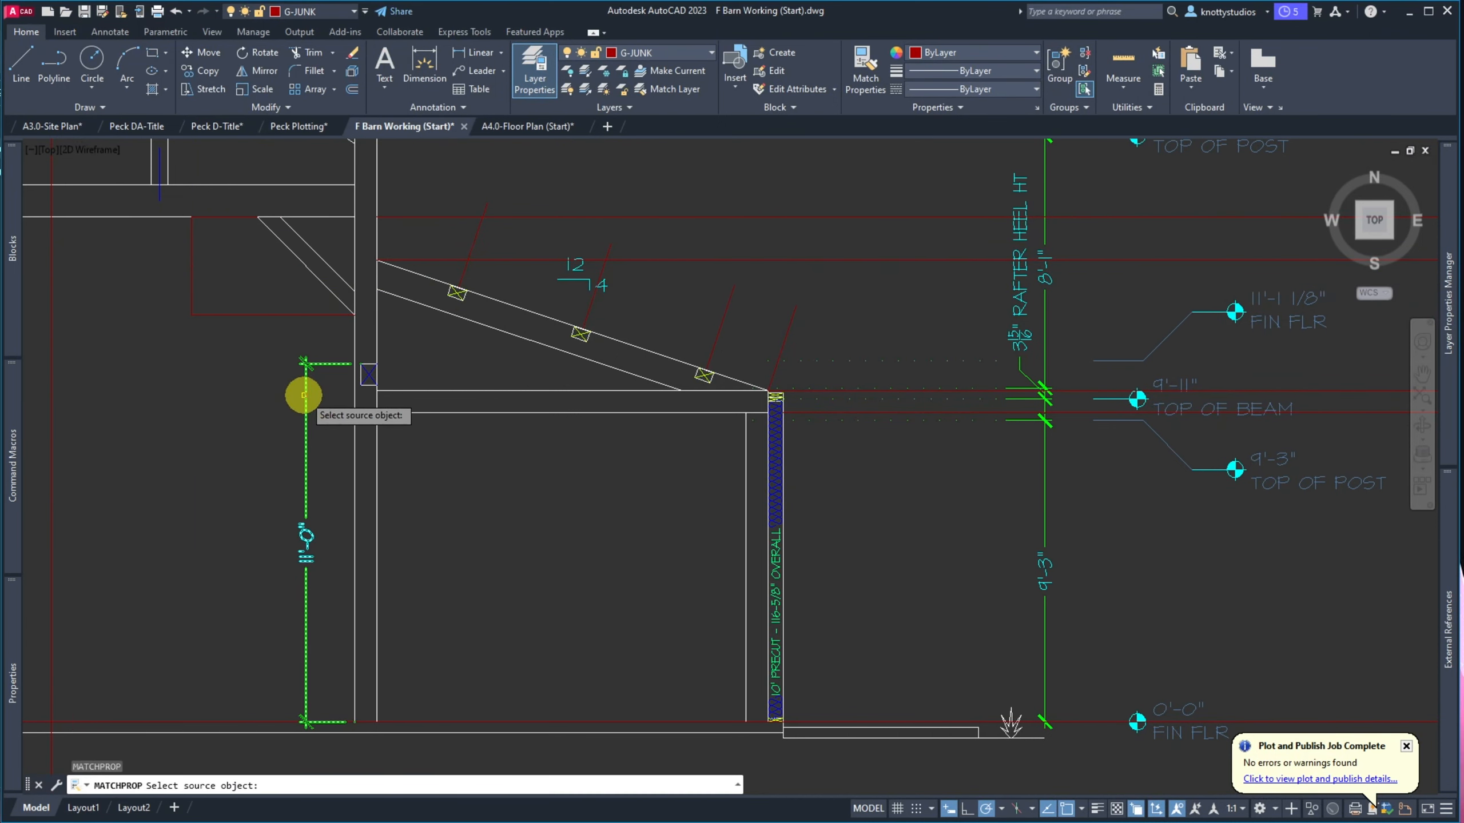
pyautogui.click(304, 395)
pyautogui.click(191, 297)
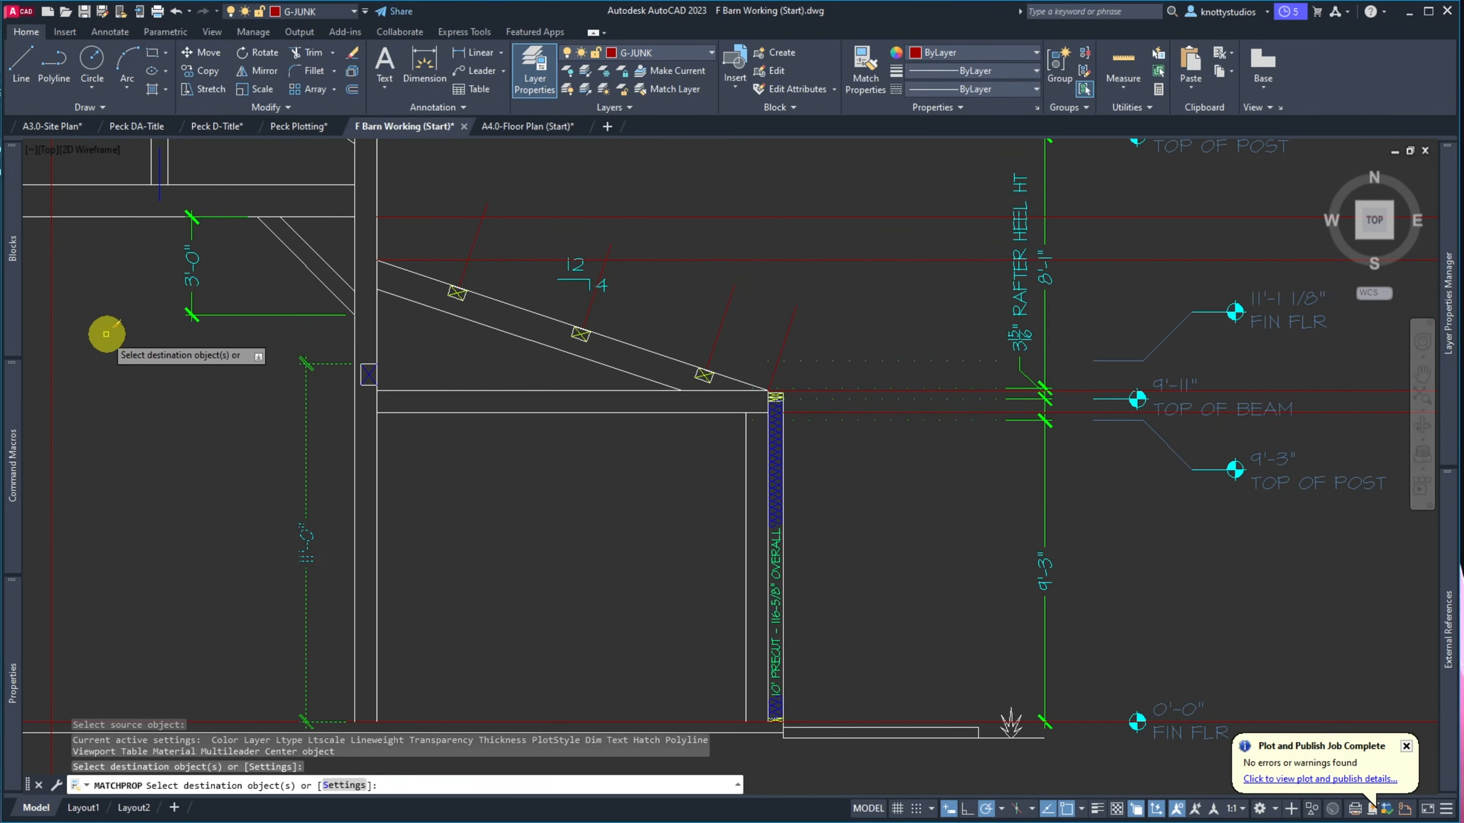
pyautogui.press('Return')
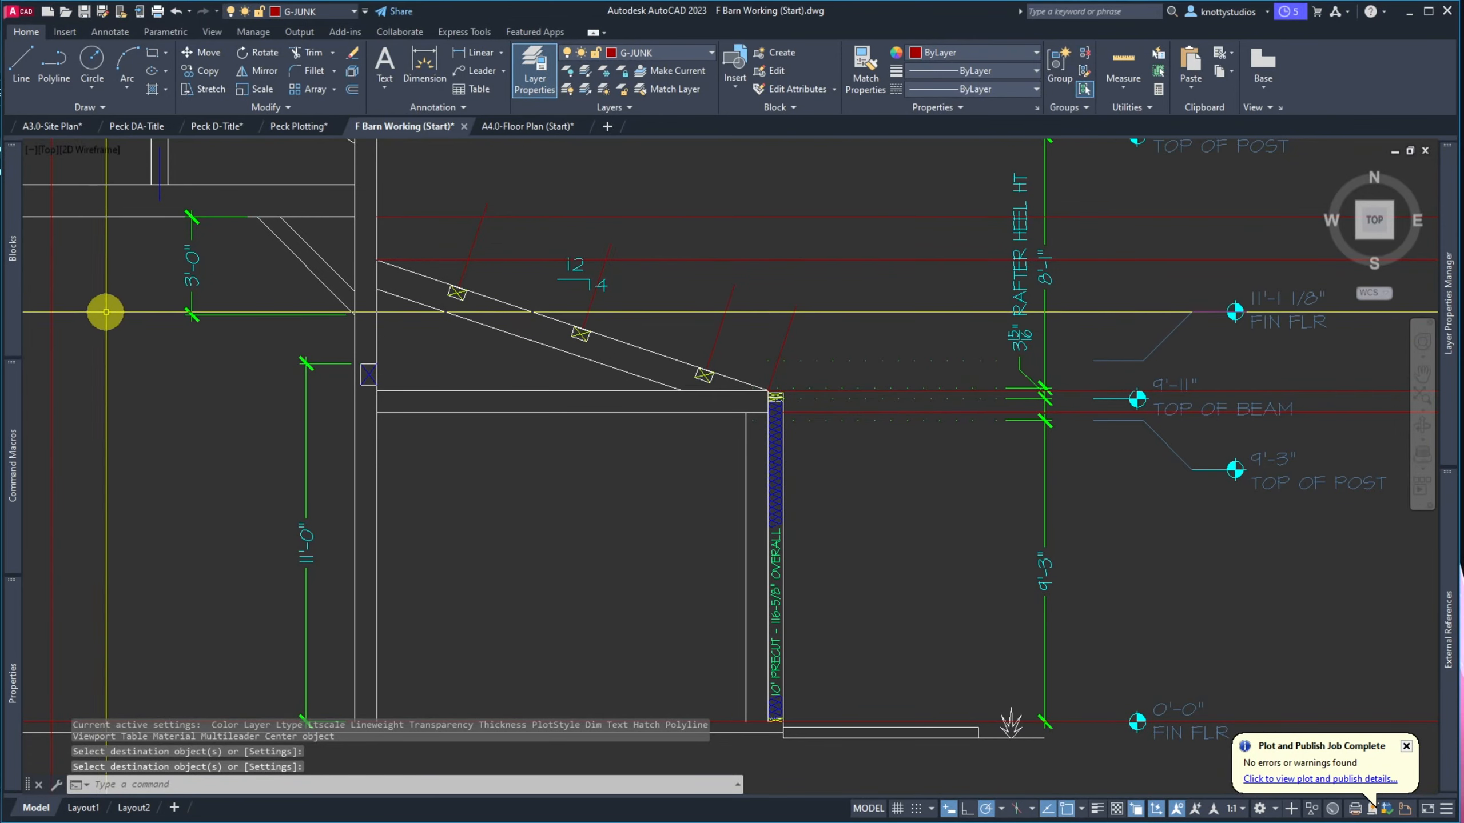
# Add a vertical linear dimension along the post's outer face, from the main roof rafter down to the top of the lower roof rafter
pyautogui.scroll(-3, 104, 312)
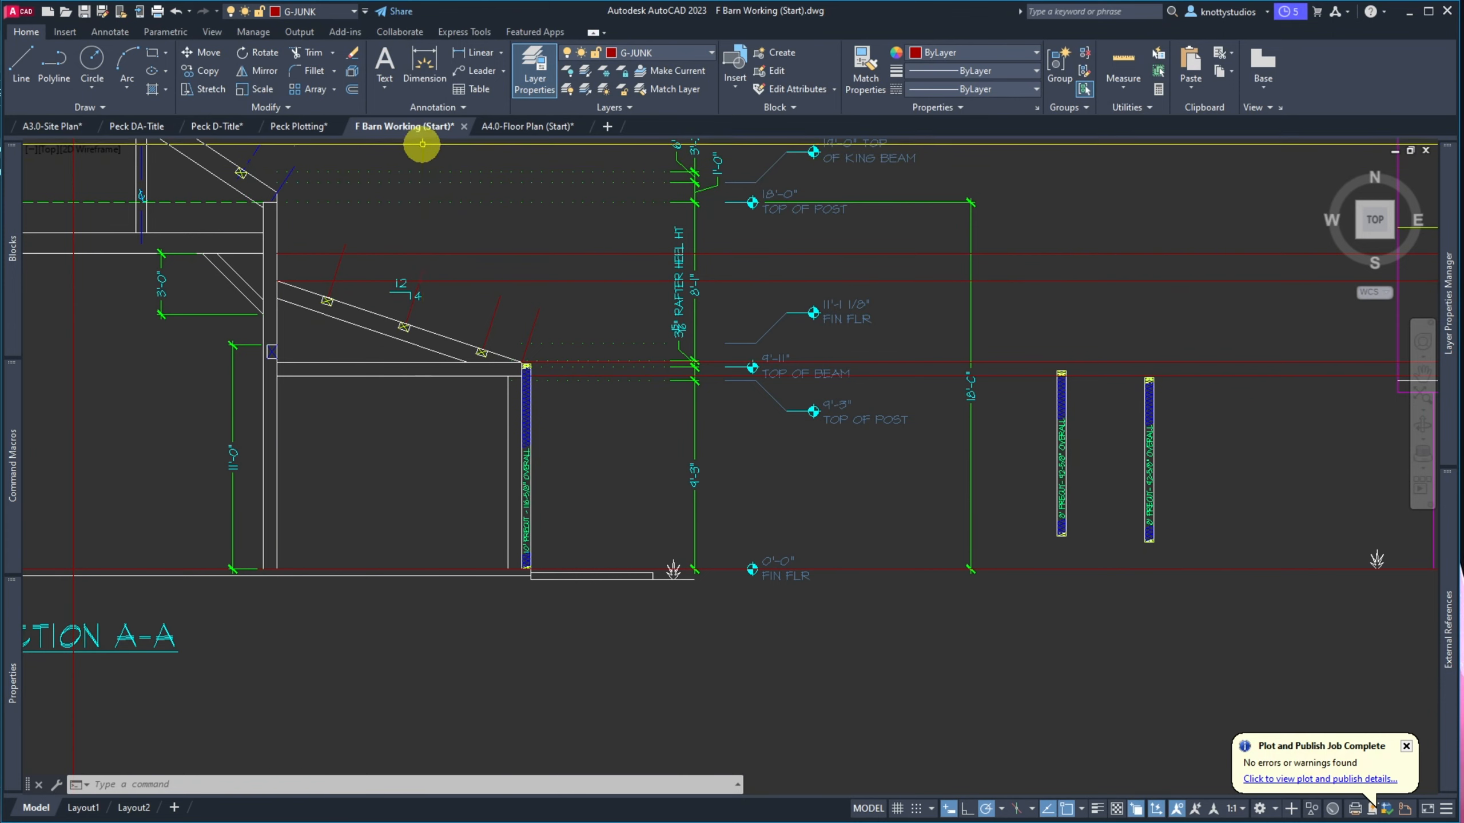
pyautogui.click(472, 57)
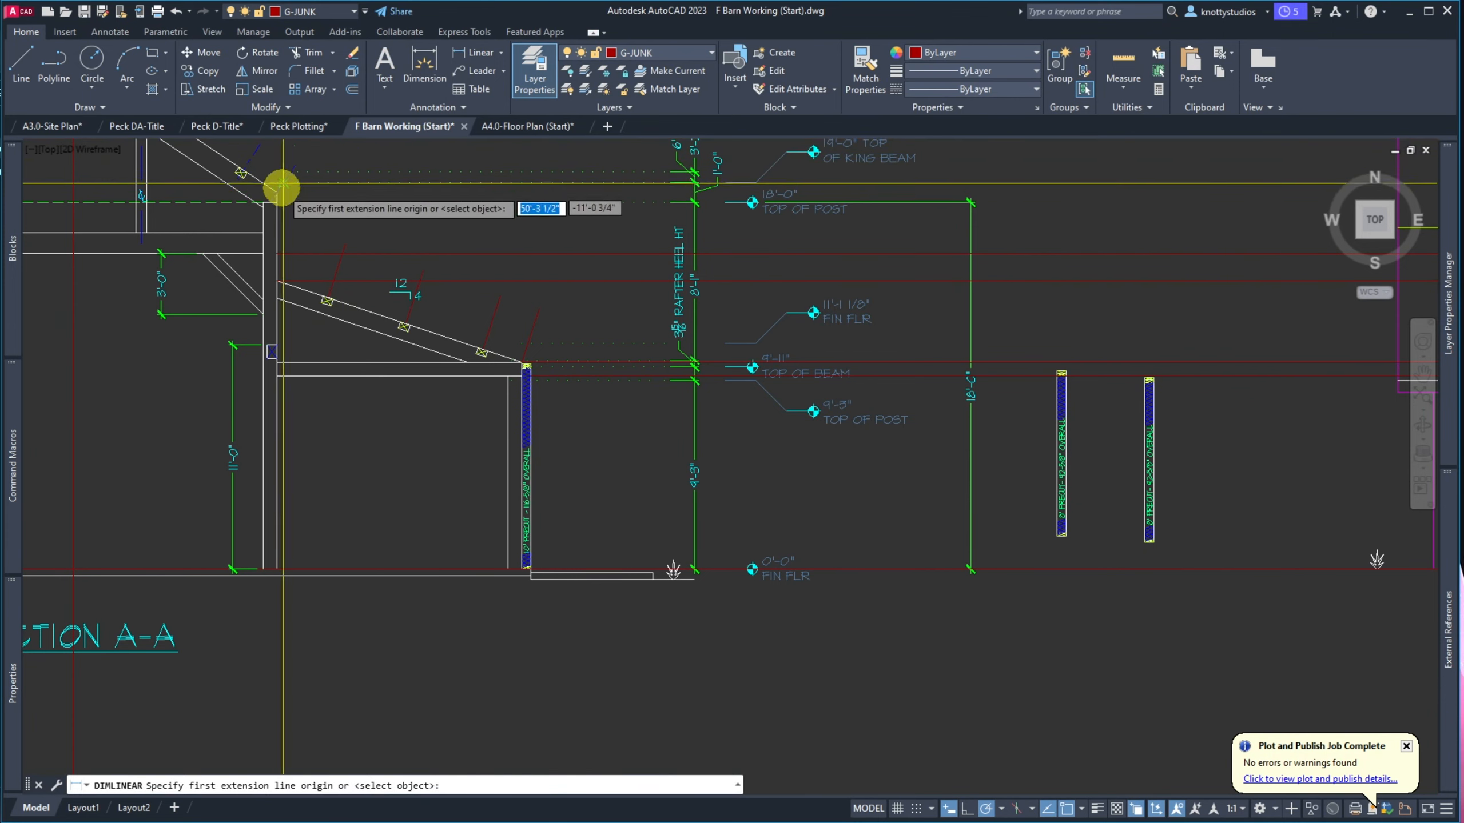
pyautogui.click(275, 250)
pyautogui.click(276, 282)
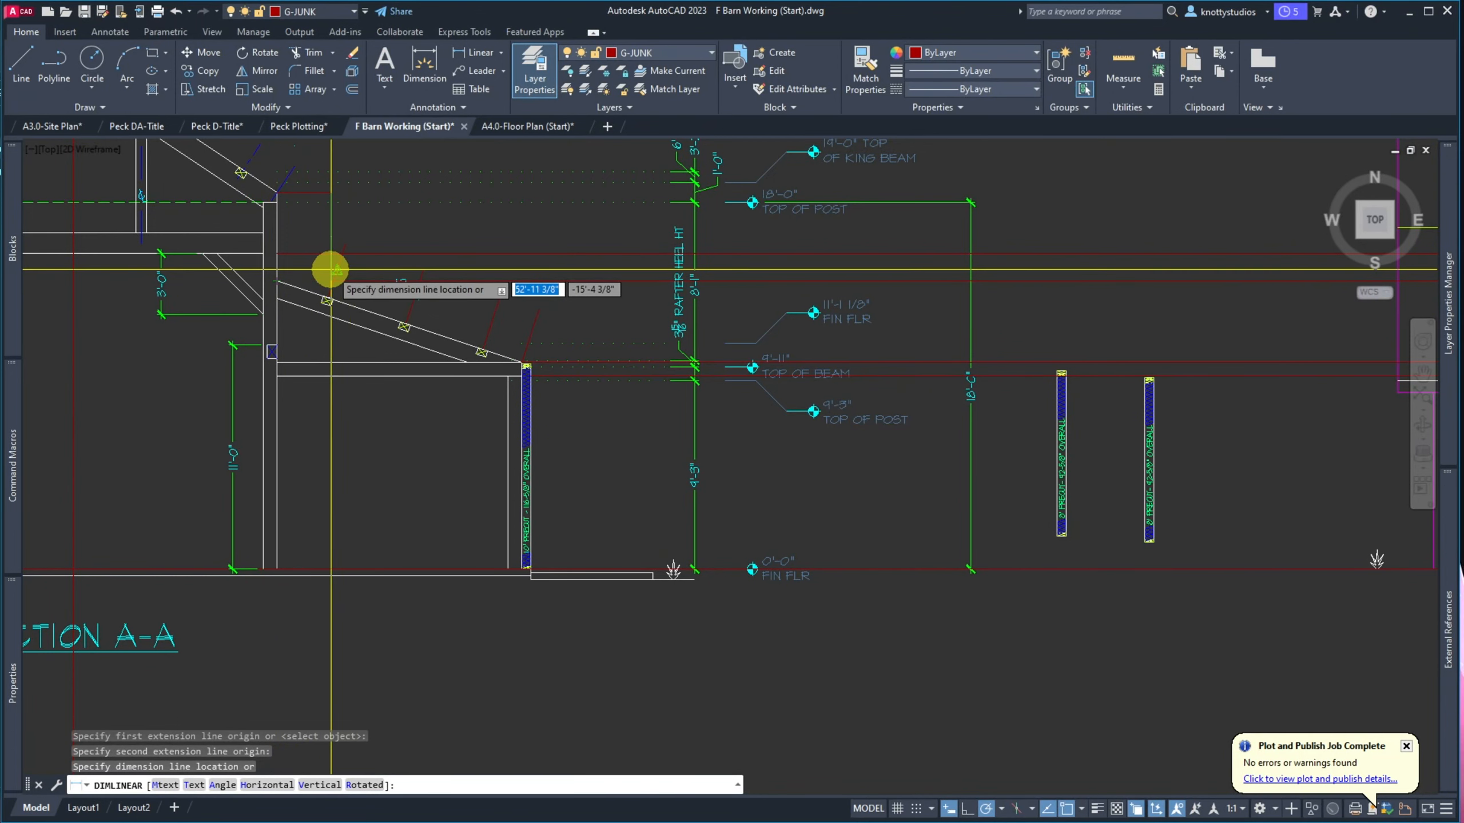
pyautogui.click(331, 270)
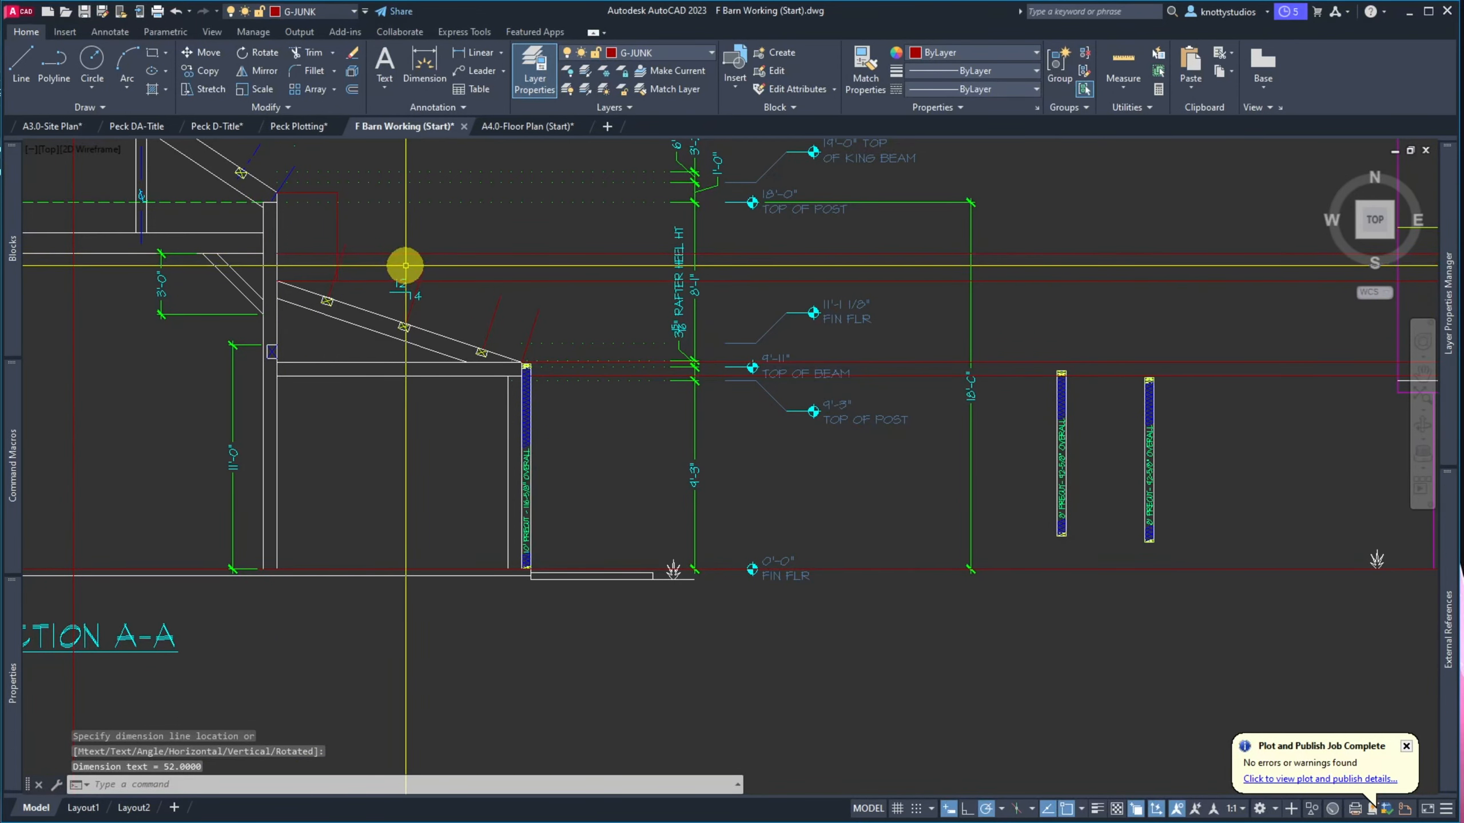
# Match the new rafter-to-rafter dimension's properties to the 8'-1" dimension in the elevation dimension string
pyautogui.write('ma')
pyautogui.press('Return')
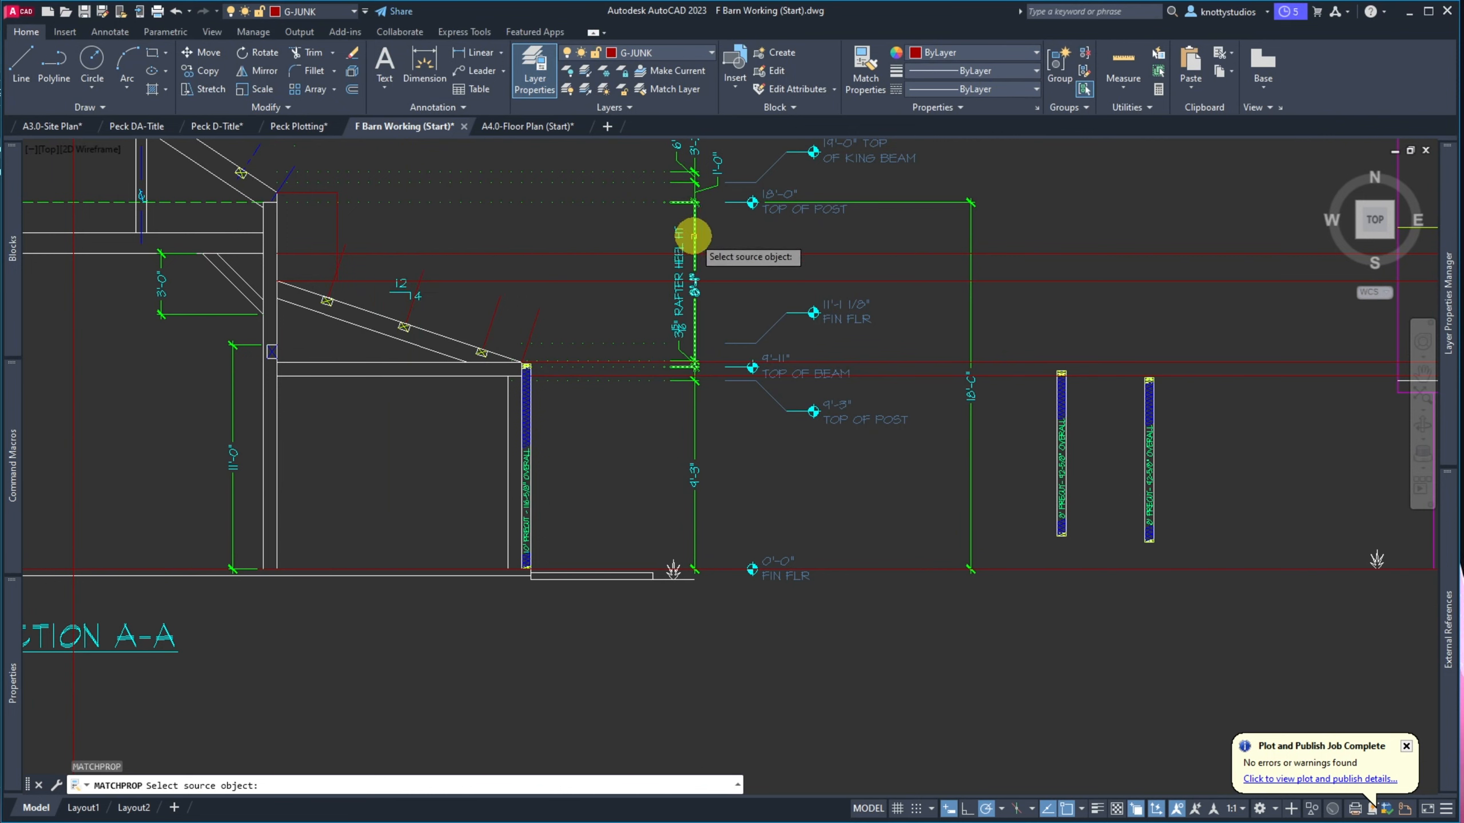
pyautogui.click(697, 277)
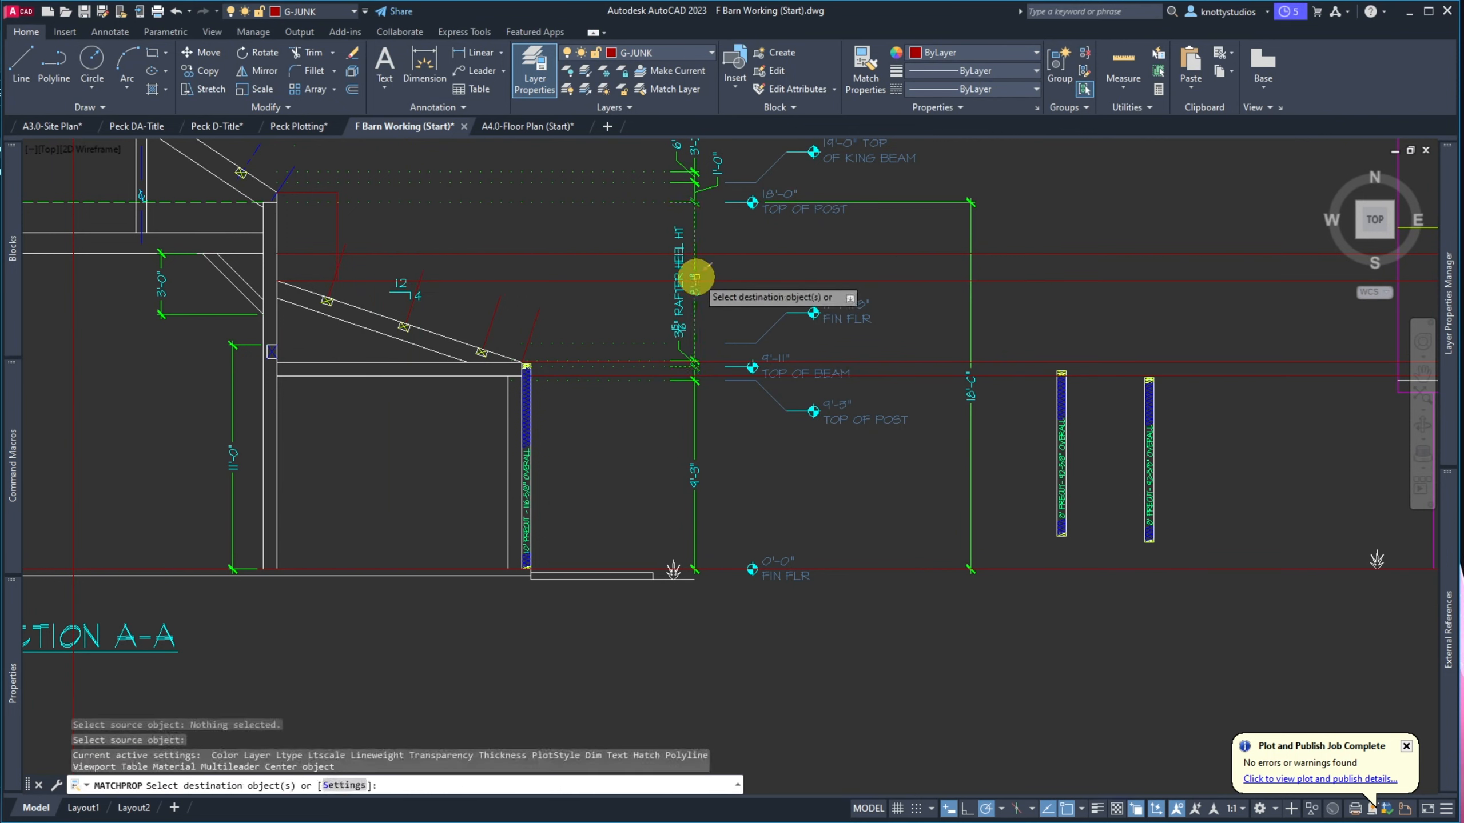
pyautogui.click(338, 229)
pyautogui.press('Return')
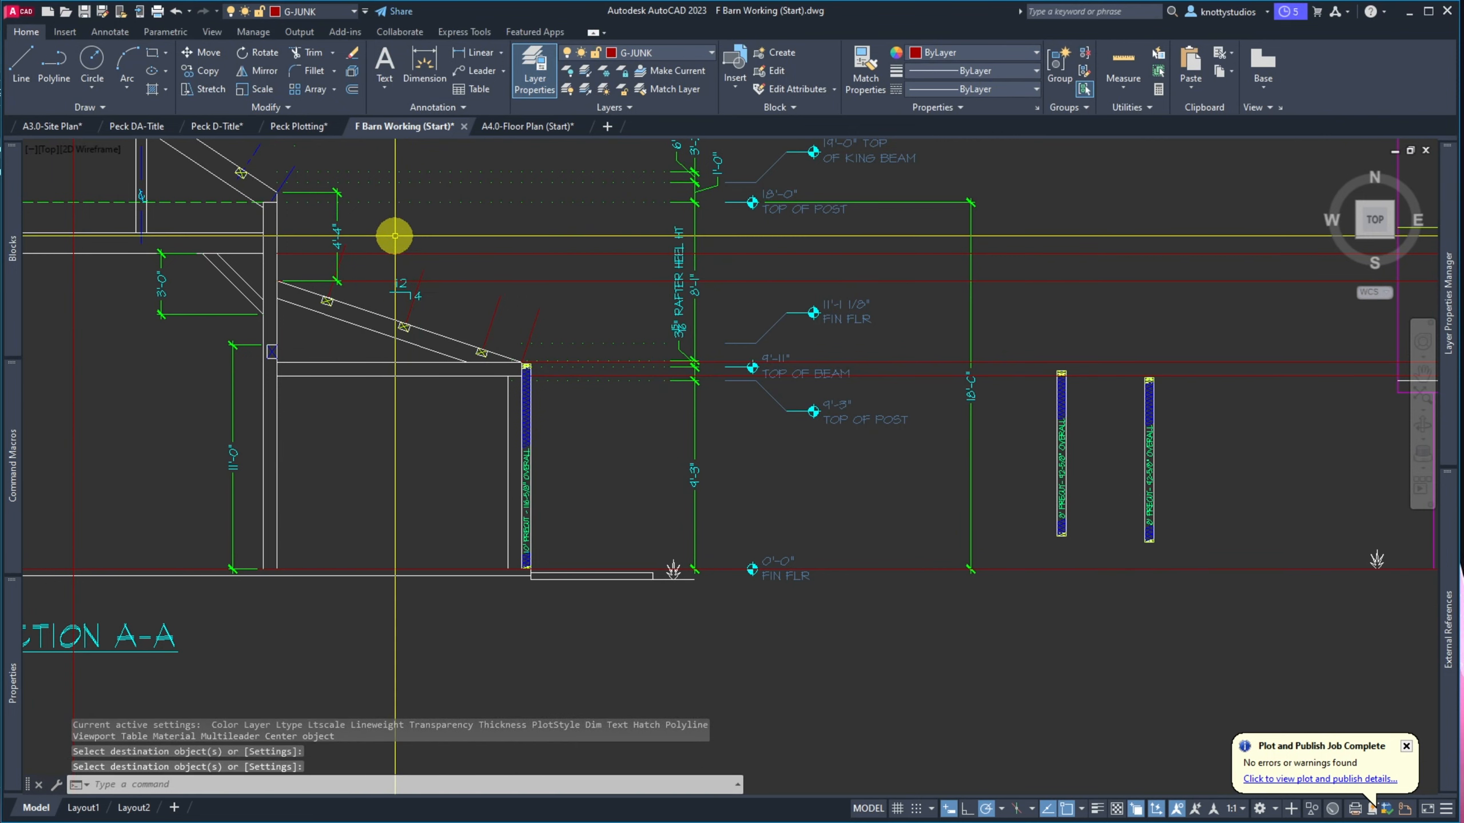
# Check the hand sketch and add a vertical linear dimension from the knee brace's lower end to the top of the girt
pyautogui.moveTo(0, 92); pyautogui.dragTo(668, 112)
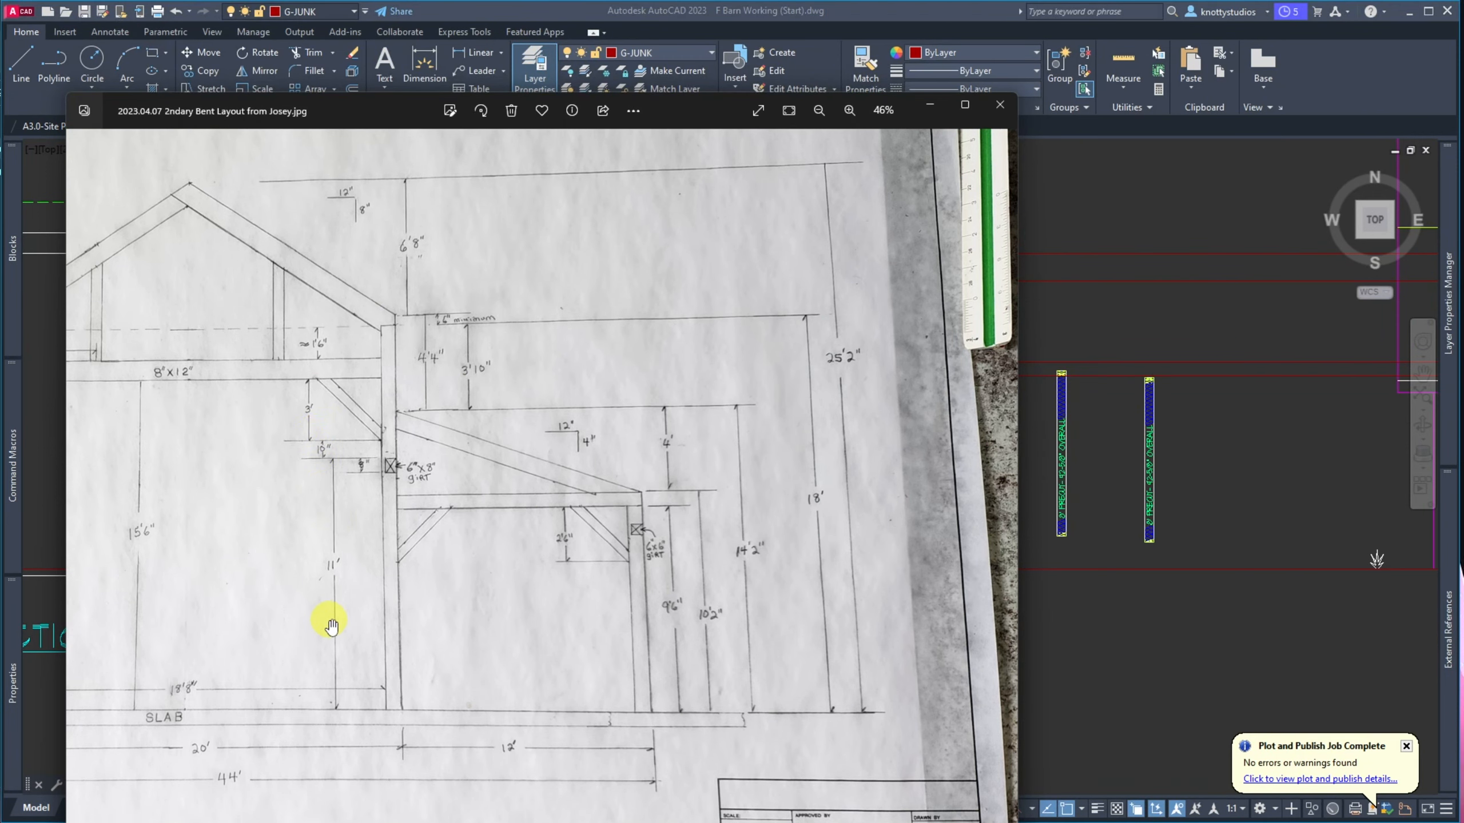
pyautogui.moveTo(680, 111); pyautogui.dragTo(0, 94)
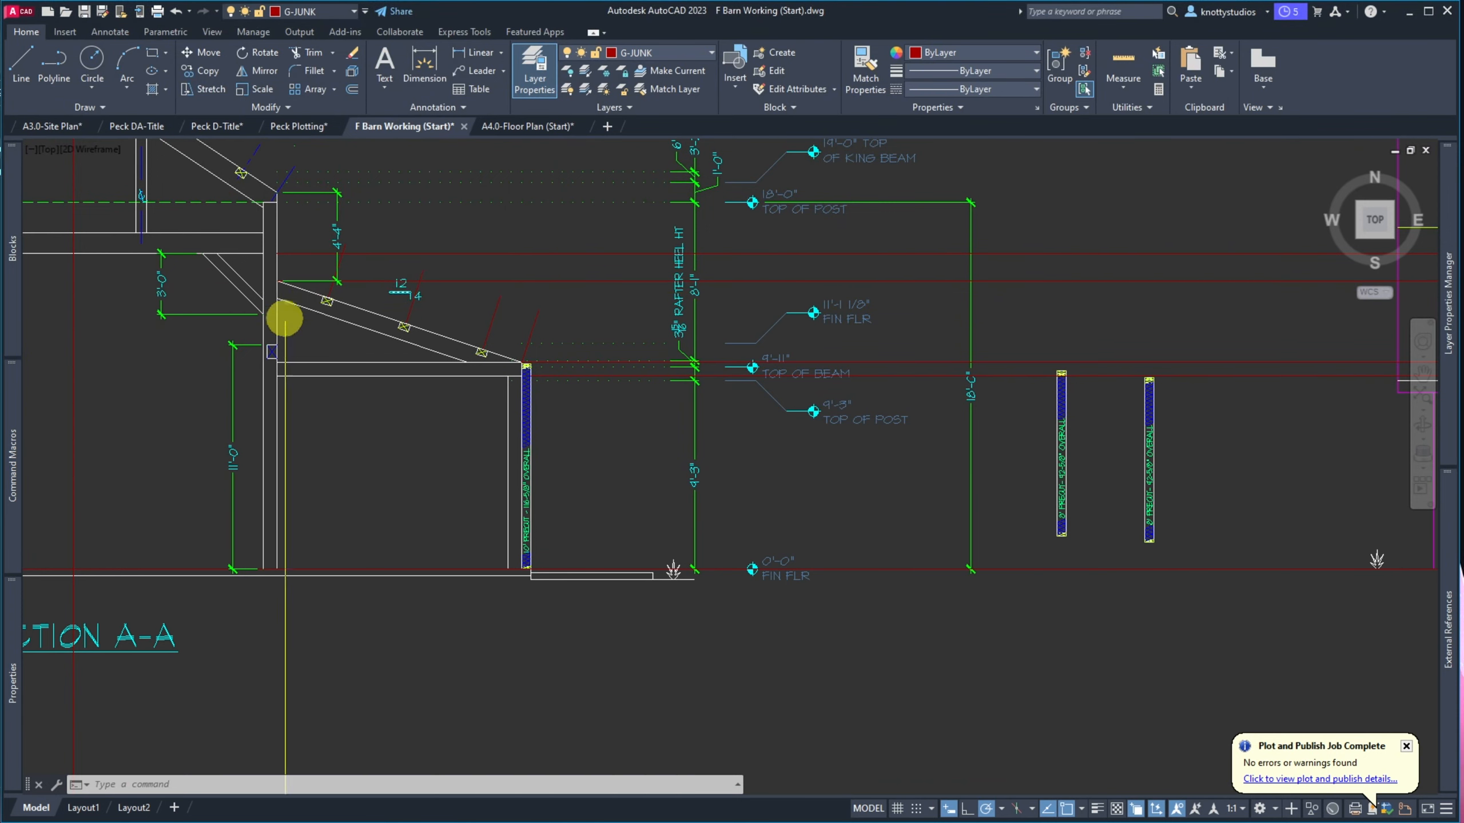
pyautogui.click(476, 53)
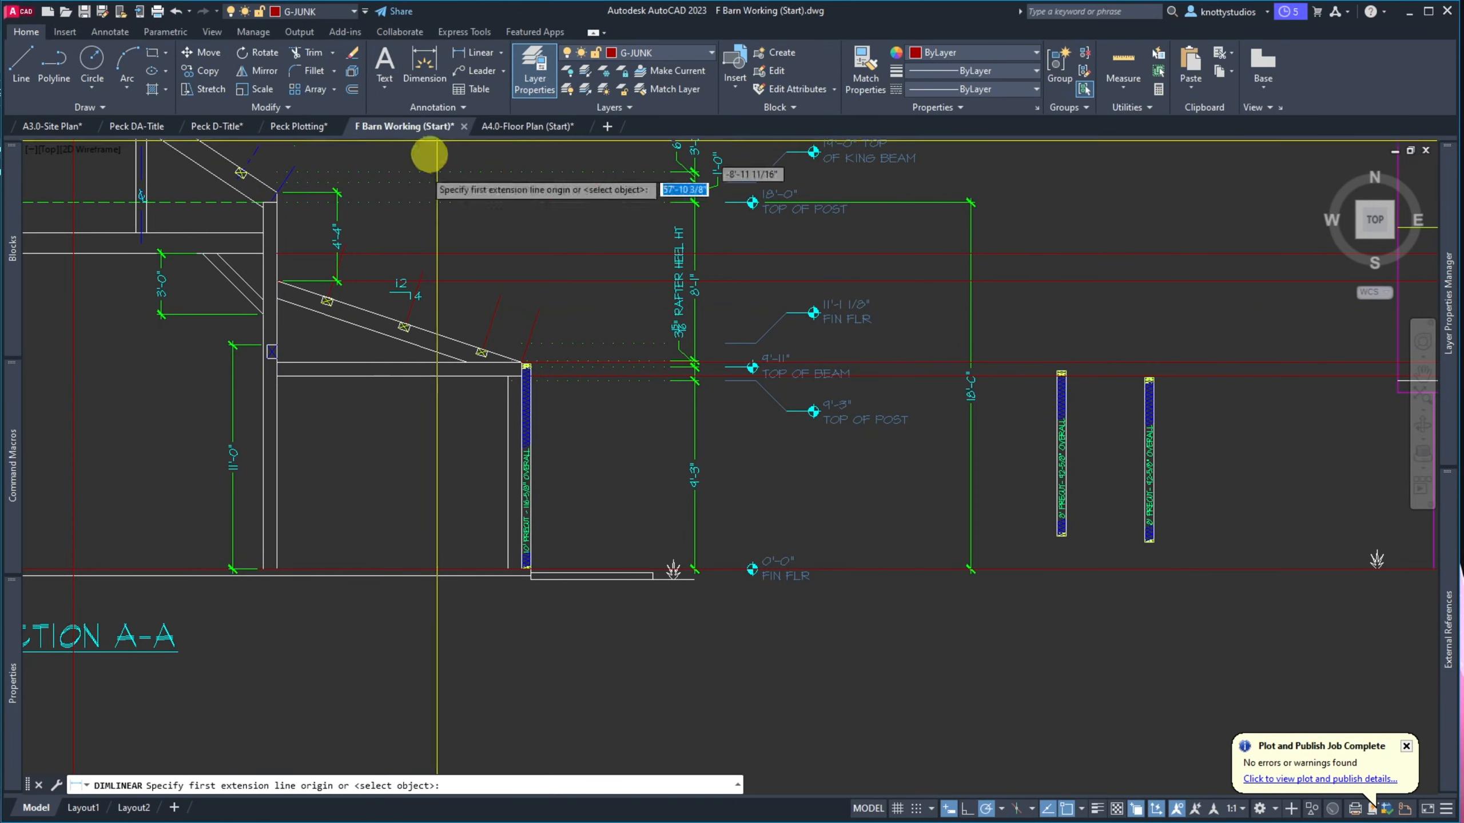
pyautogui.click(264, 313)
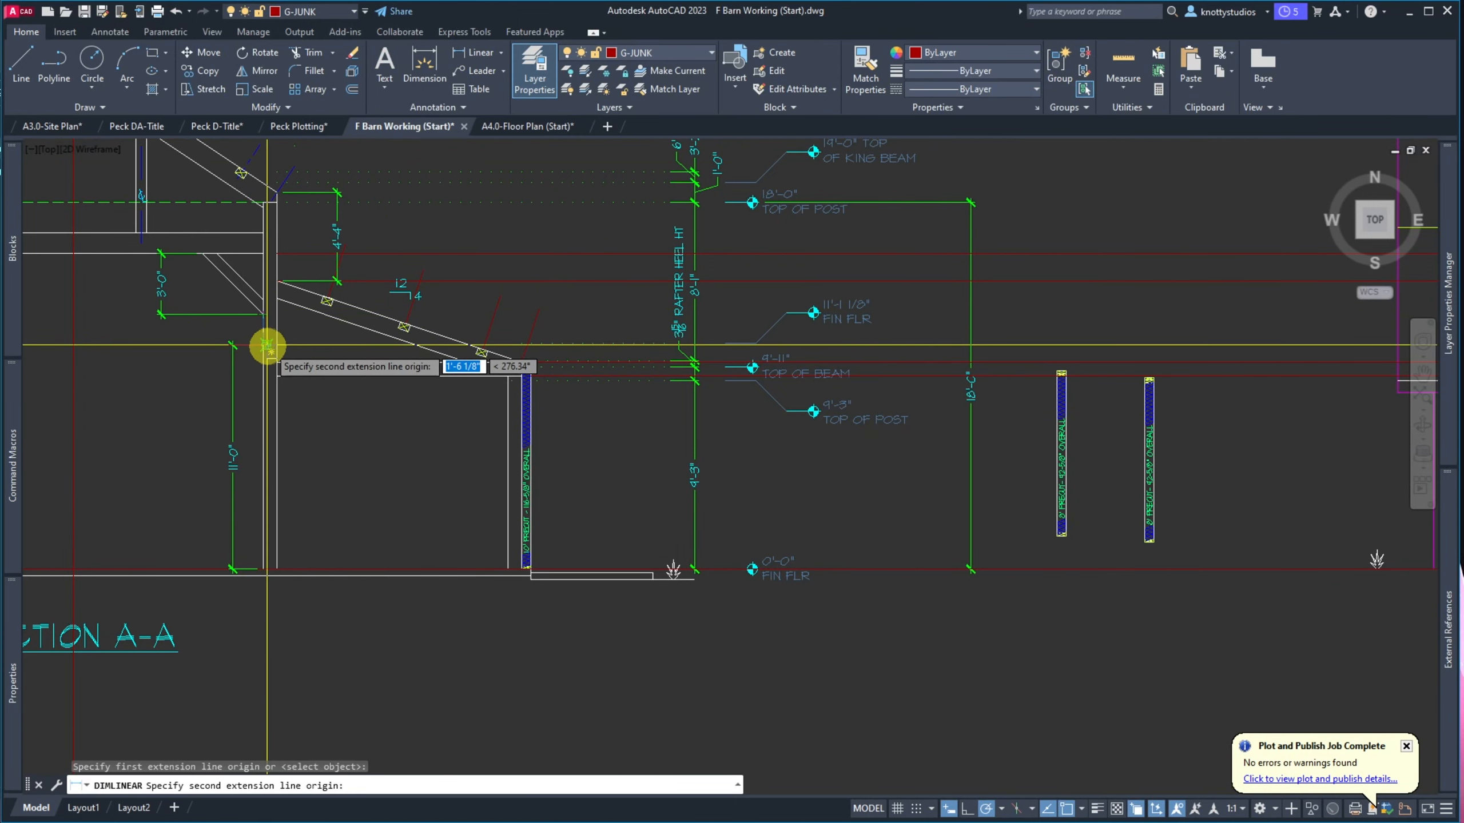
pyautogui.scroll(8, 266, 345)
pyautogui.click(259, 330)
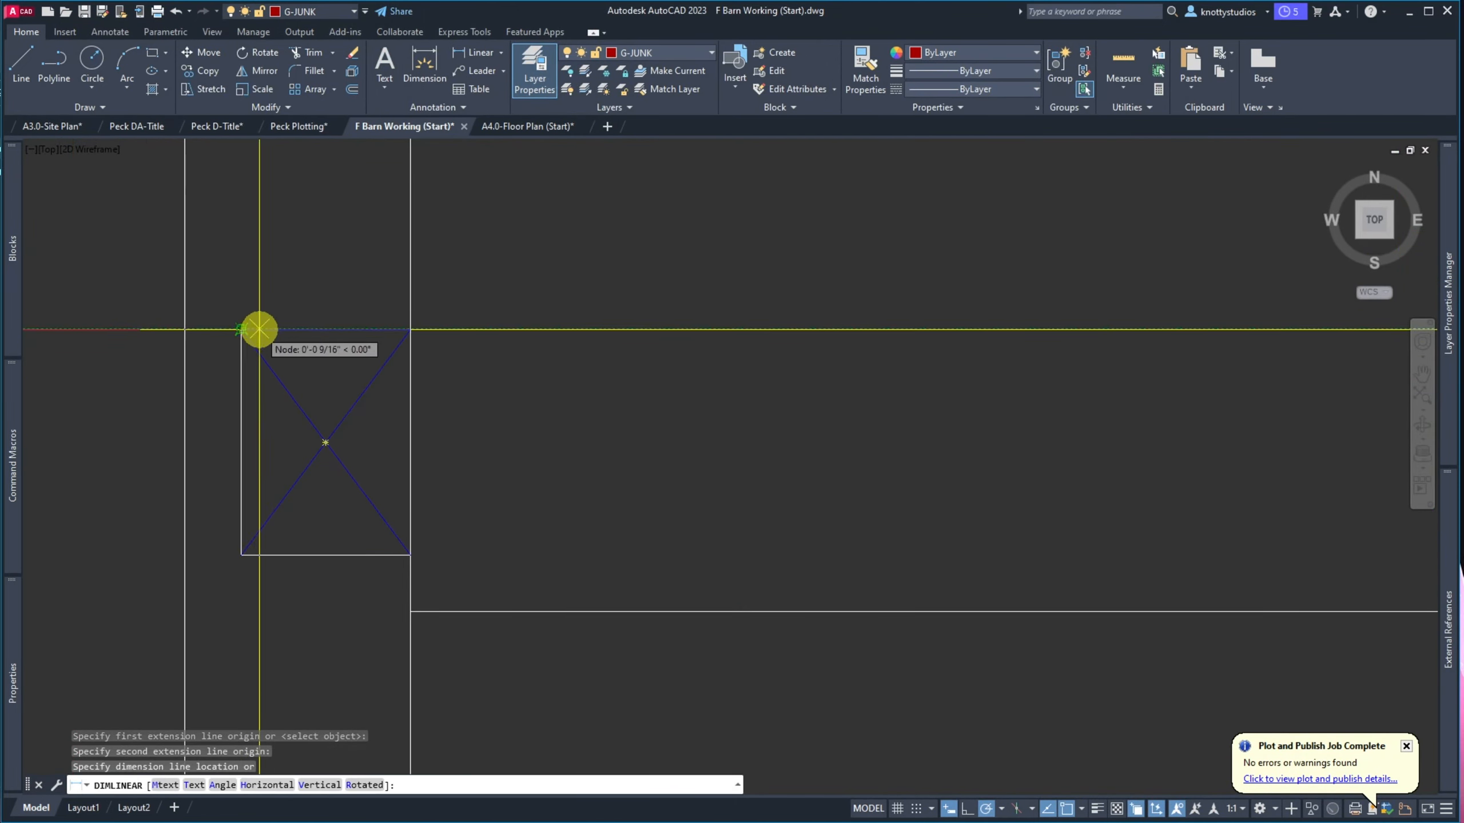
pyautogui.scroll(-6, 259, 329)
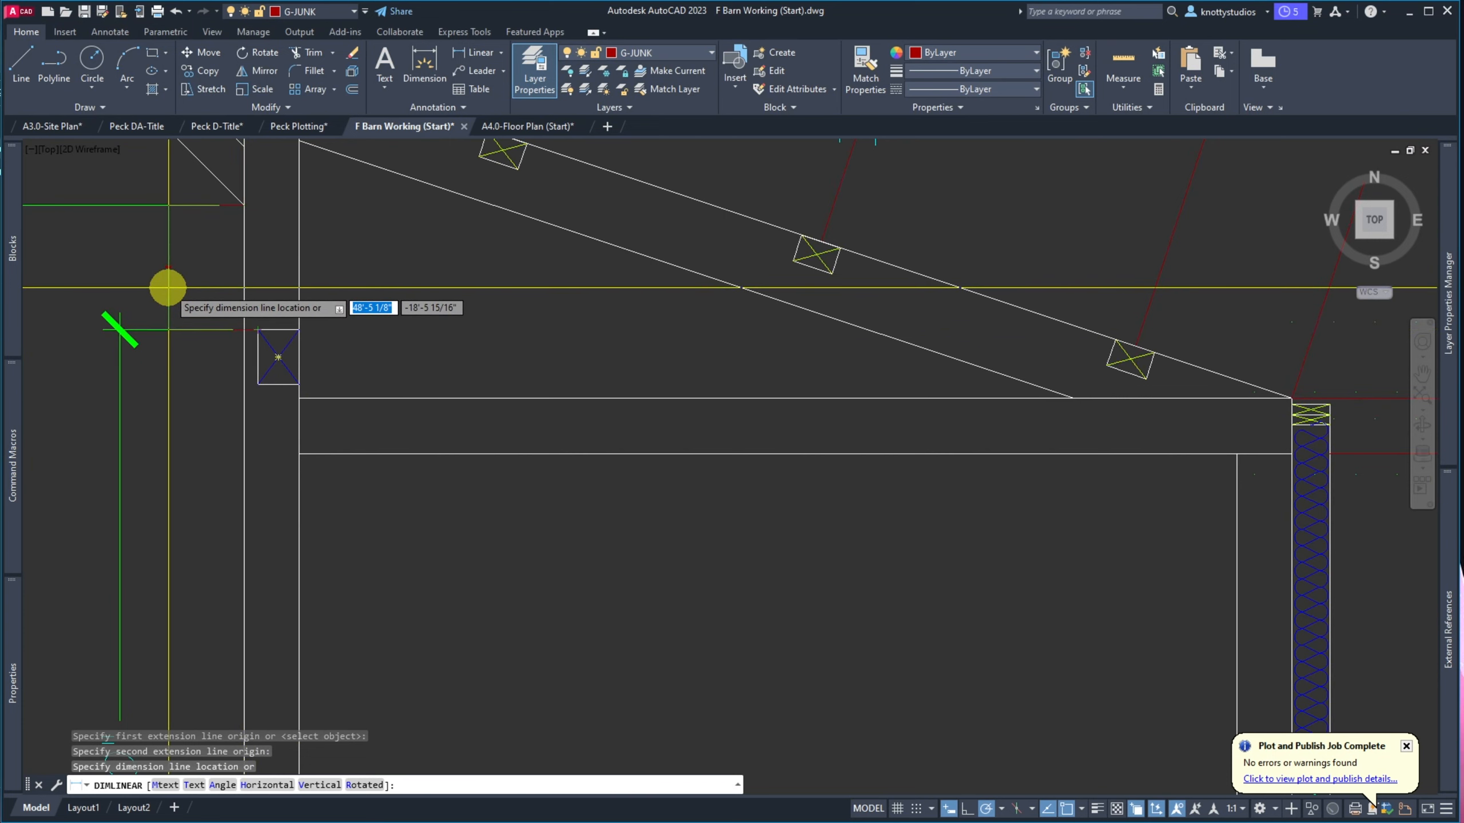
pyautogui.scroll(-4, 109, 275)
pyautogui.click(46, 267)
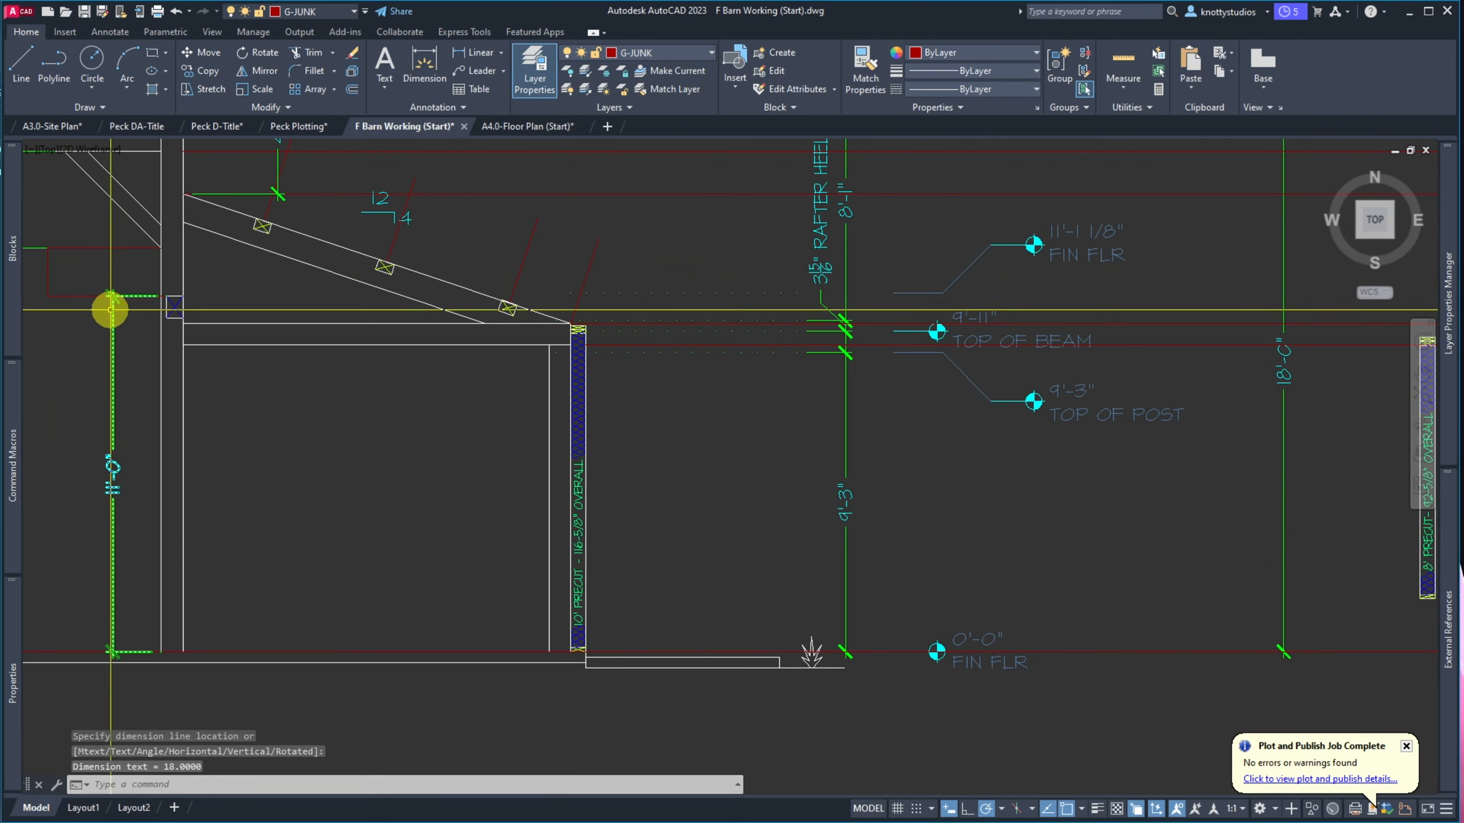
# Match the brace-to-girt dimension's properties to those of the girt height dimension
pyautogui.write('ma')
pyautogui.press('Return')
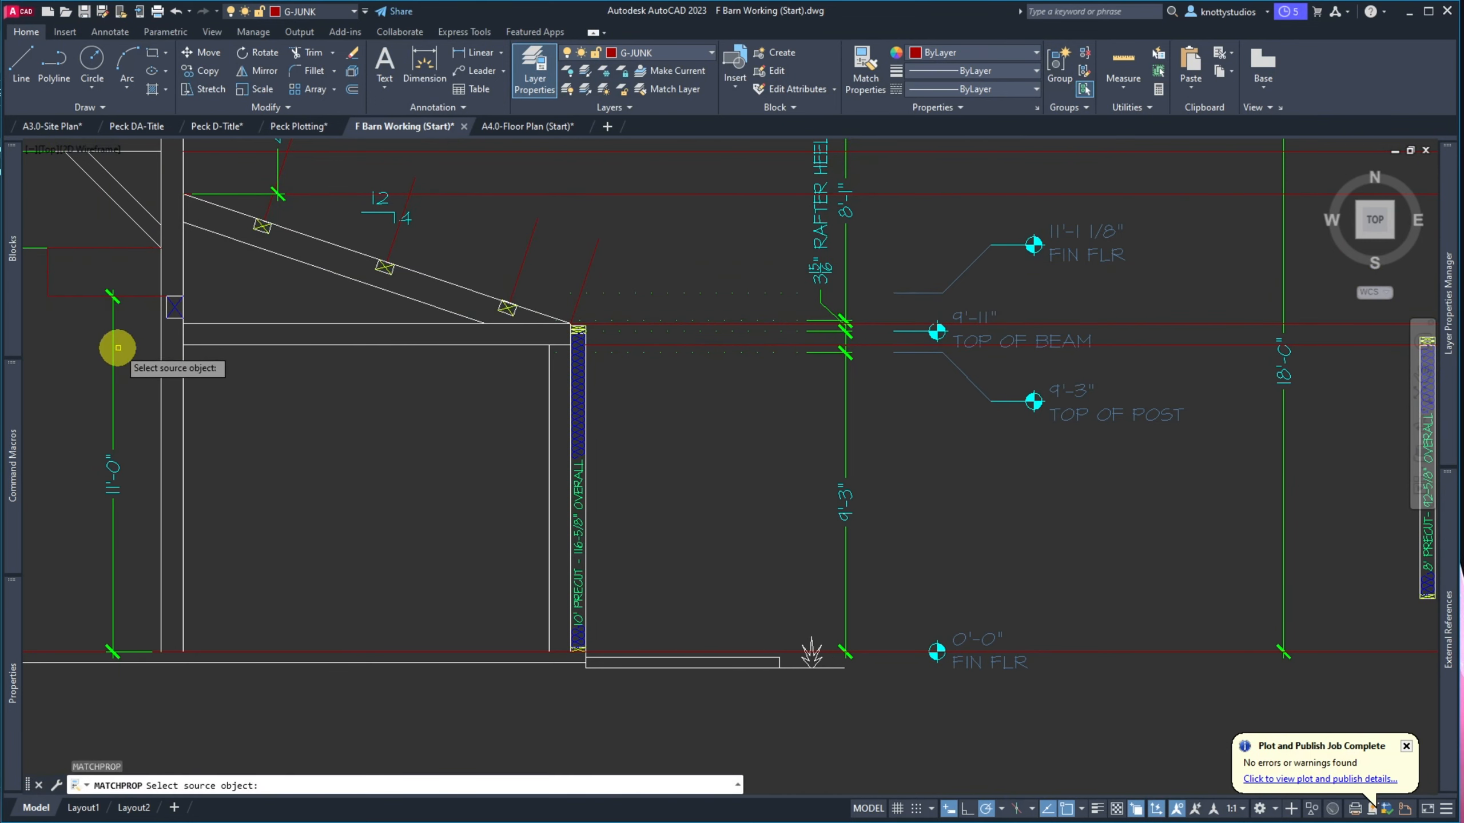
pyautogui.click(112, 354)
pyautogui.click(58, 294)
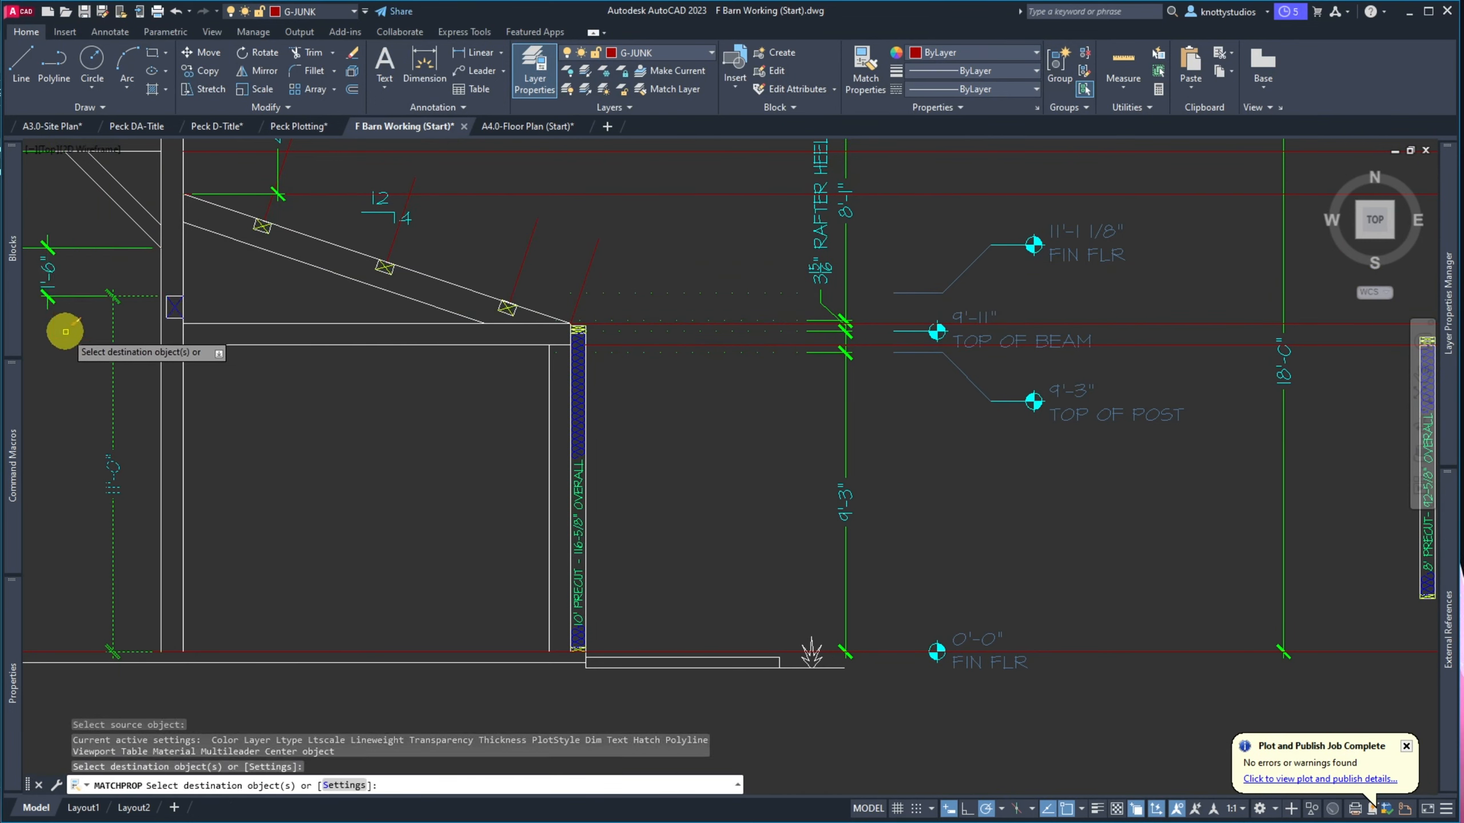
# Copy the girt on the post above the lower roof, placing the duplicate 10" directly above the original
pyautogui.press('Return')
pyautogui.scroll(-3, 176, 357)
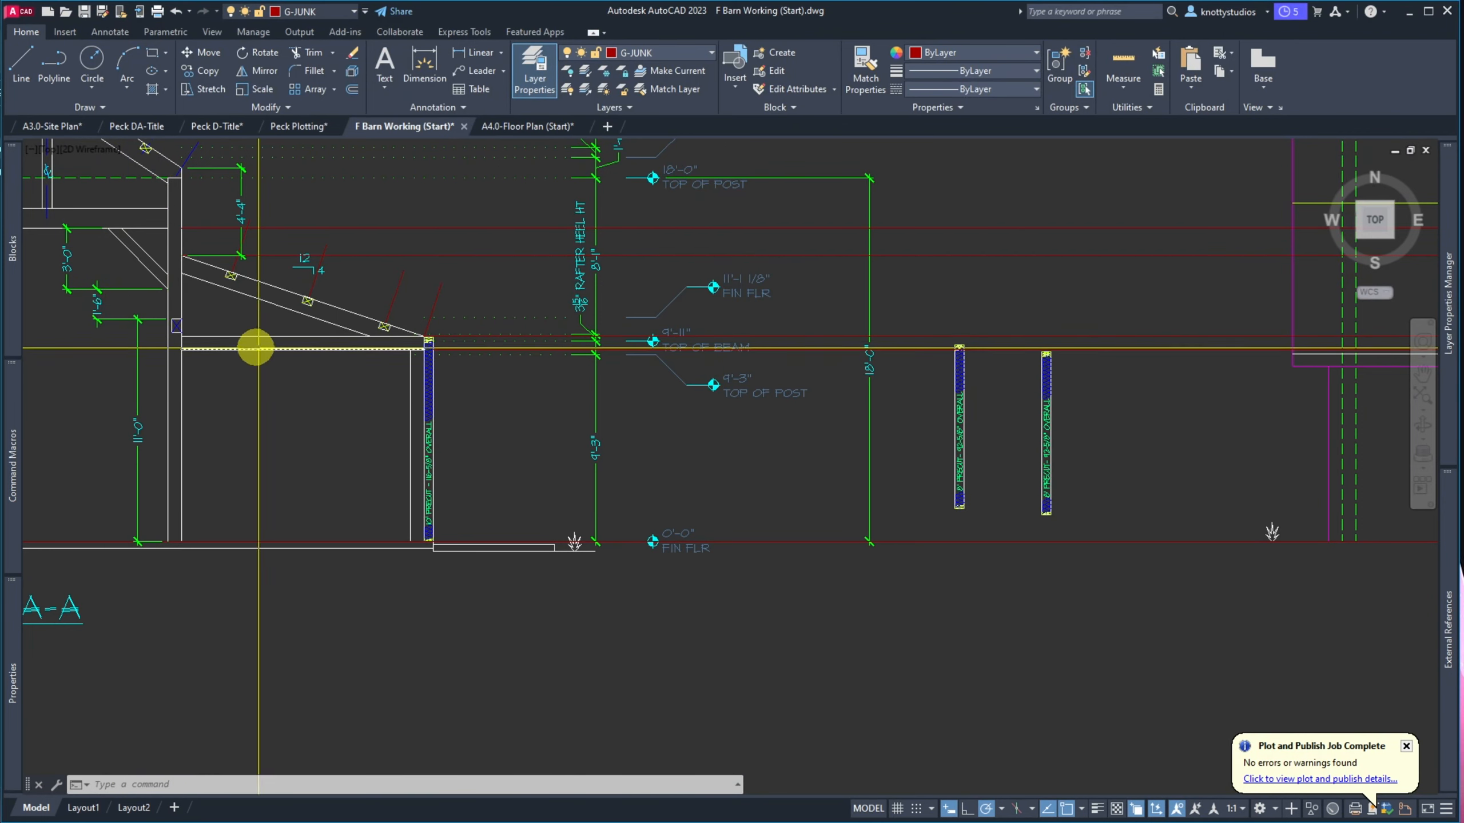
pyautogui.scroll(2, 215, 342)
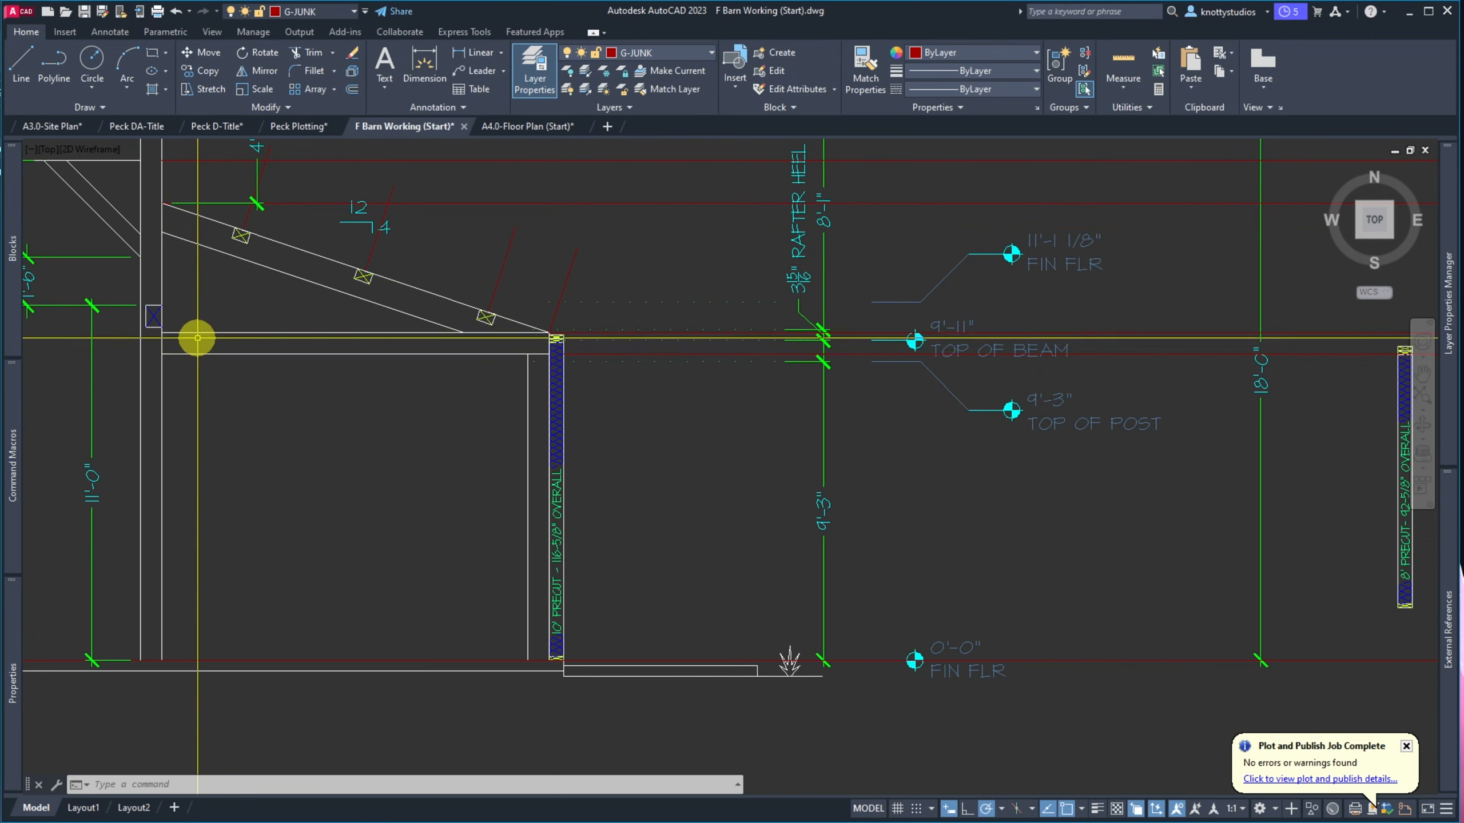
pyautogui.scroll(-3, 151, 331)
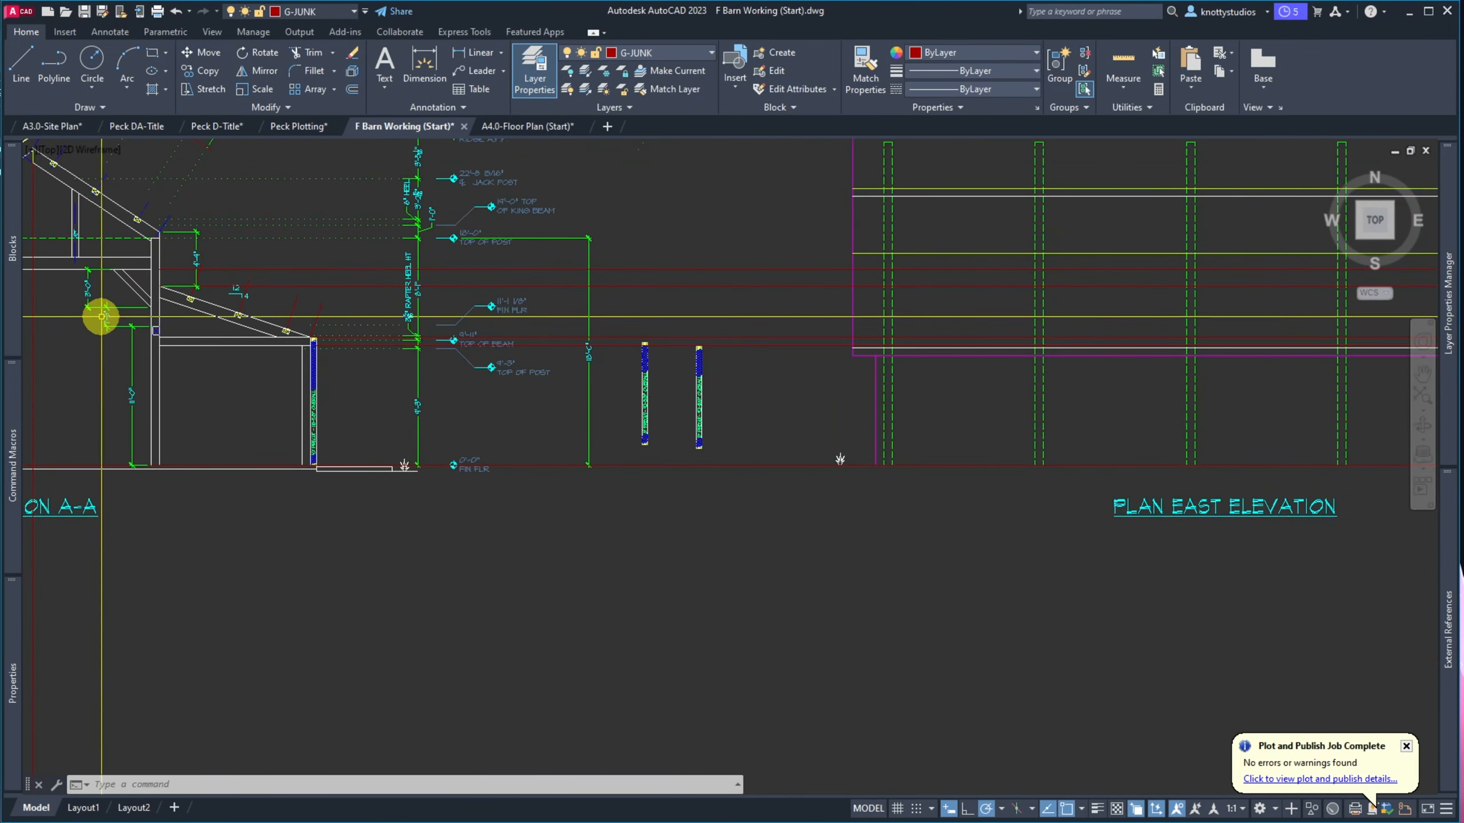
pyautogui.scroll(5, 109, 323)
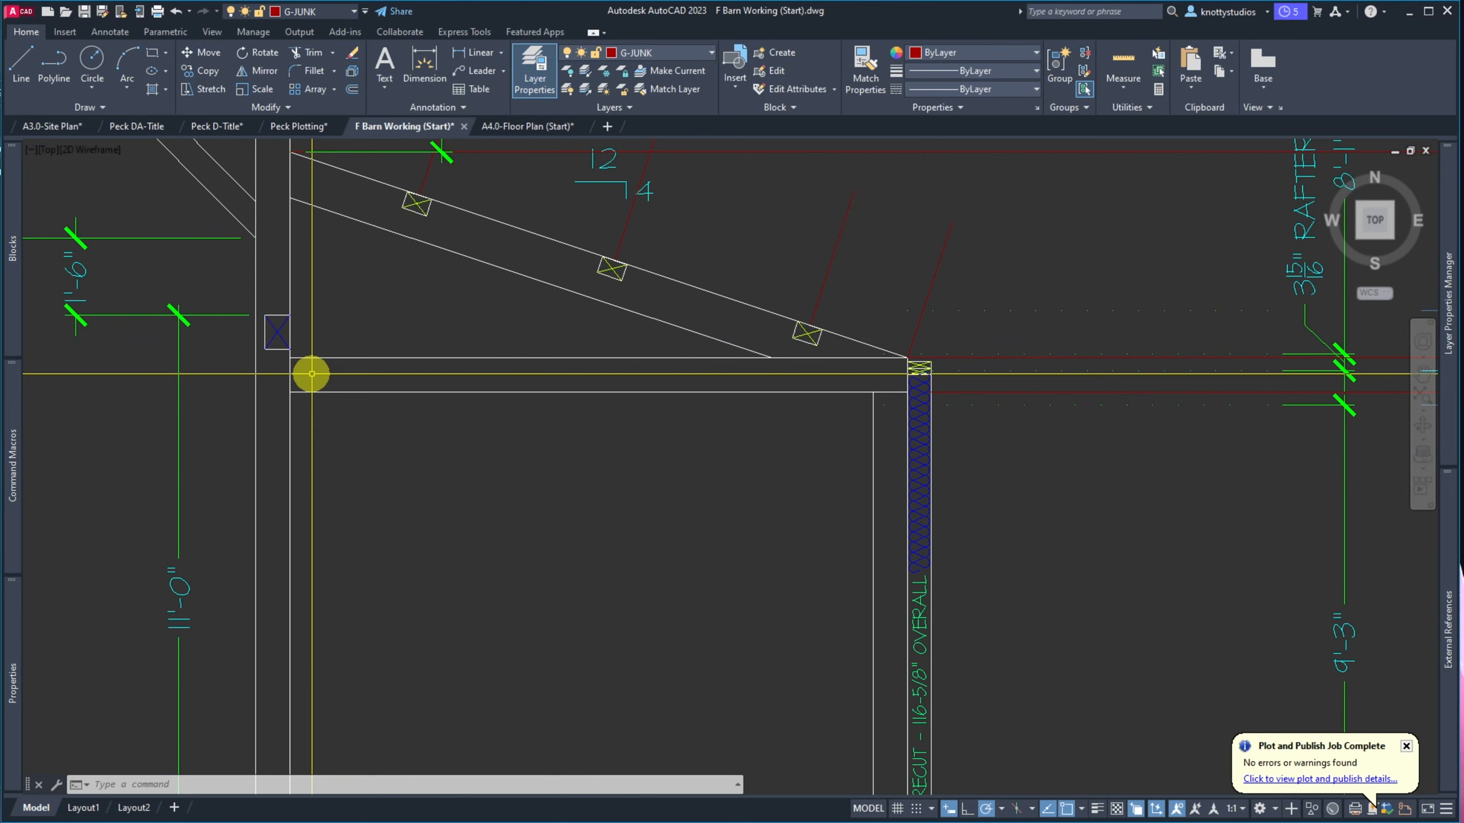
pyautogui.write('co')
pyautogui.press('Return')
pyautogui.click(235, 277)
pyautogui.click(310, 386)
pyautogui.press('Return')
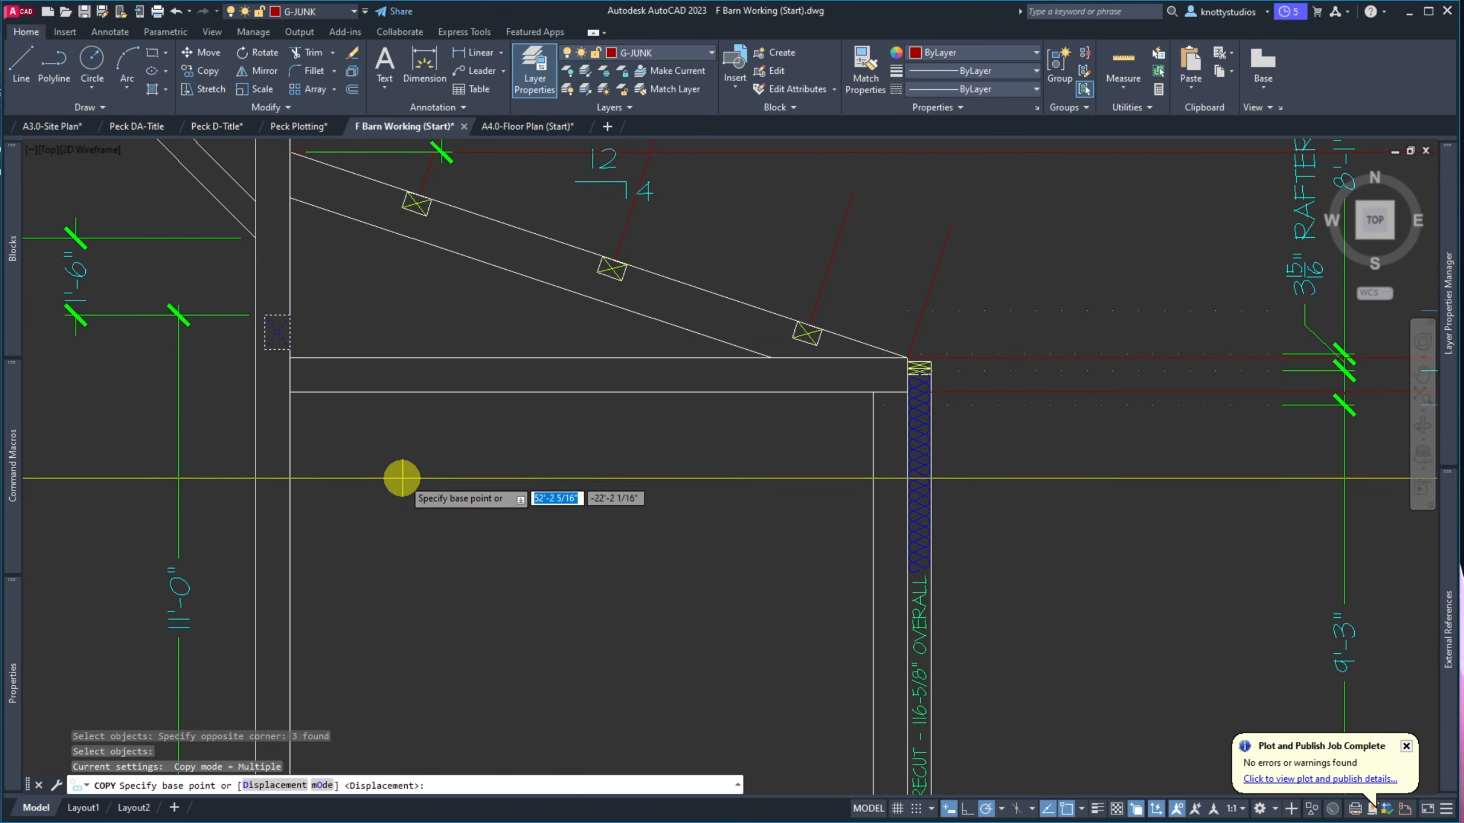
pyautogui.click(409, 504)
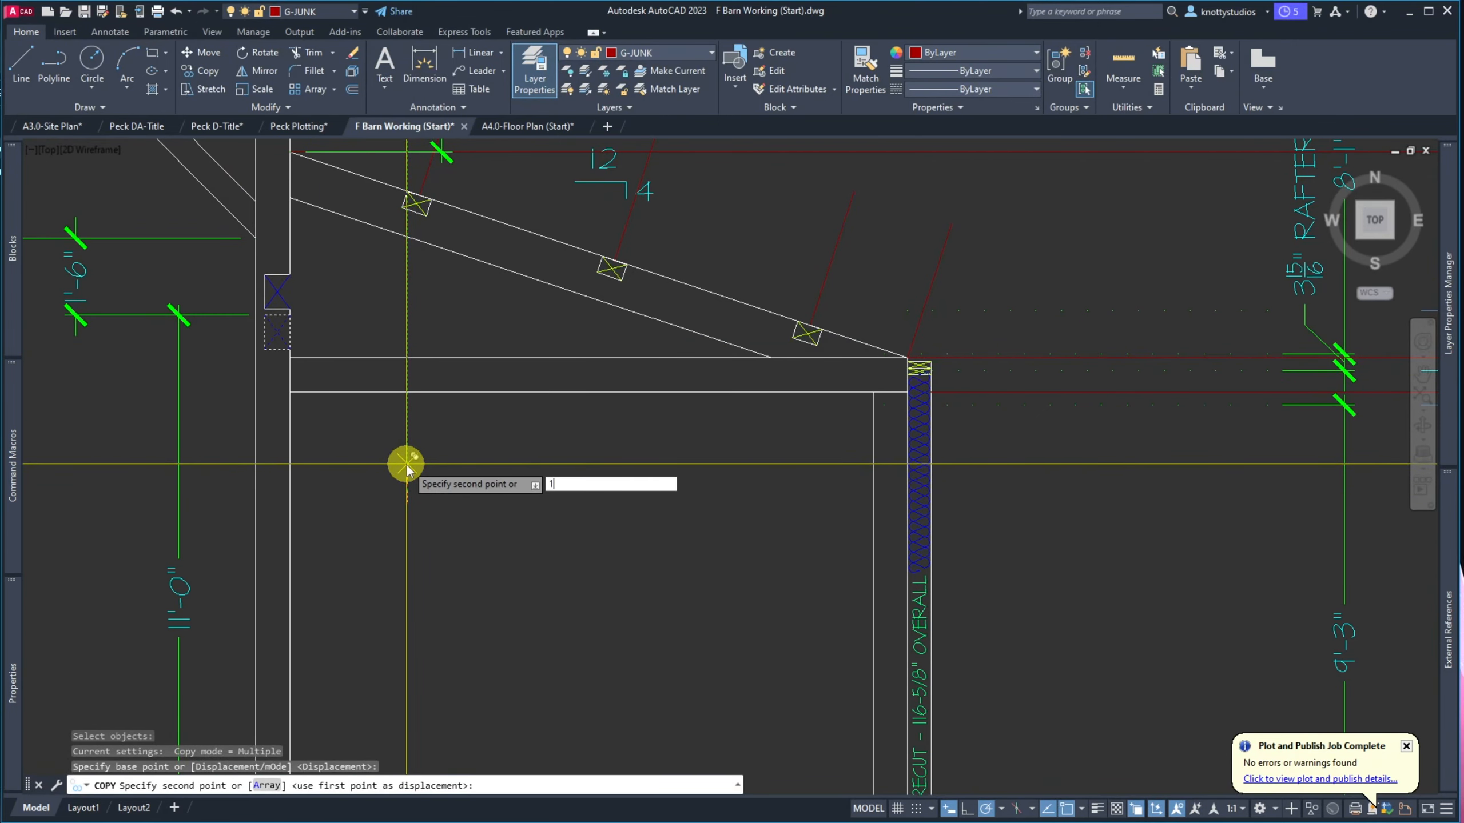
pyautogui.write('10')
pyautogui.press('Return')
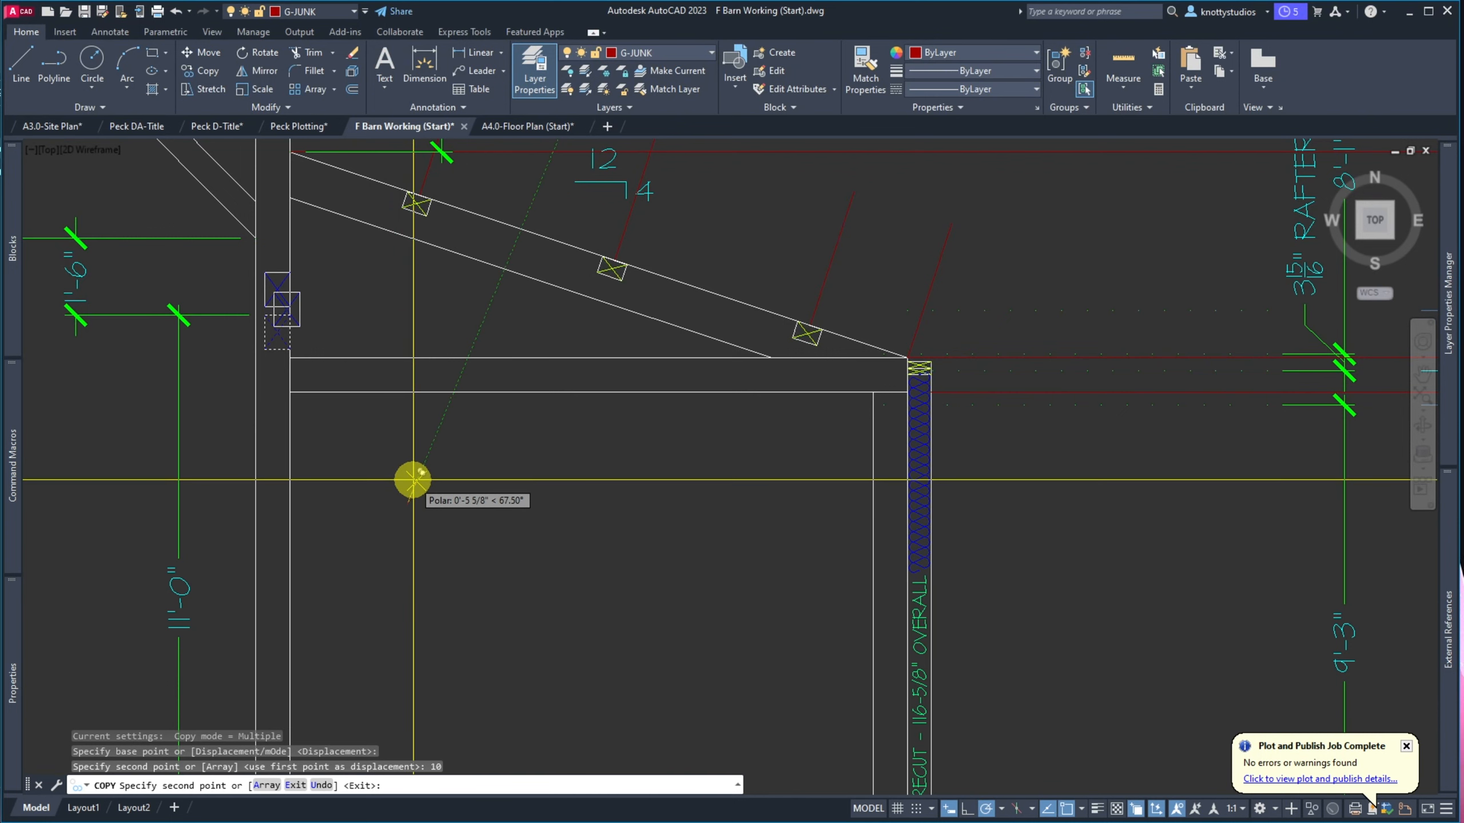
pyautogui.press('Escape')
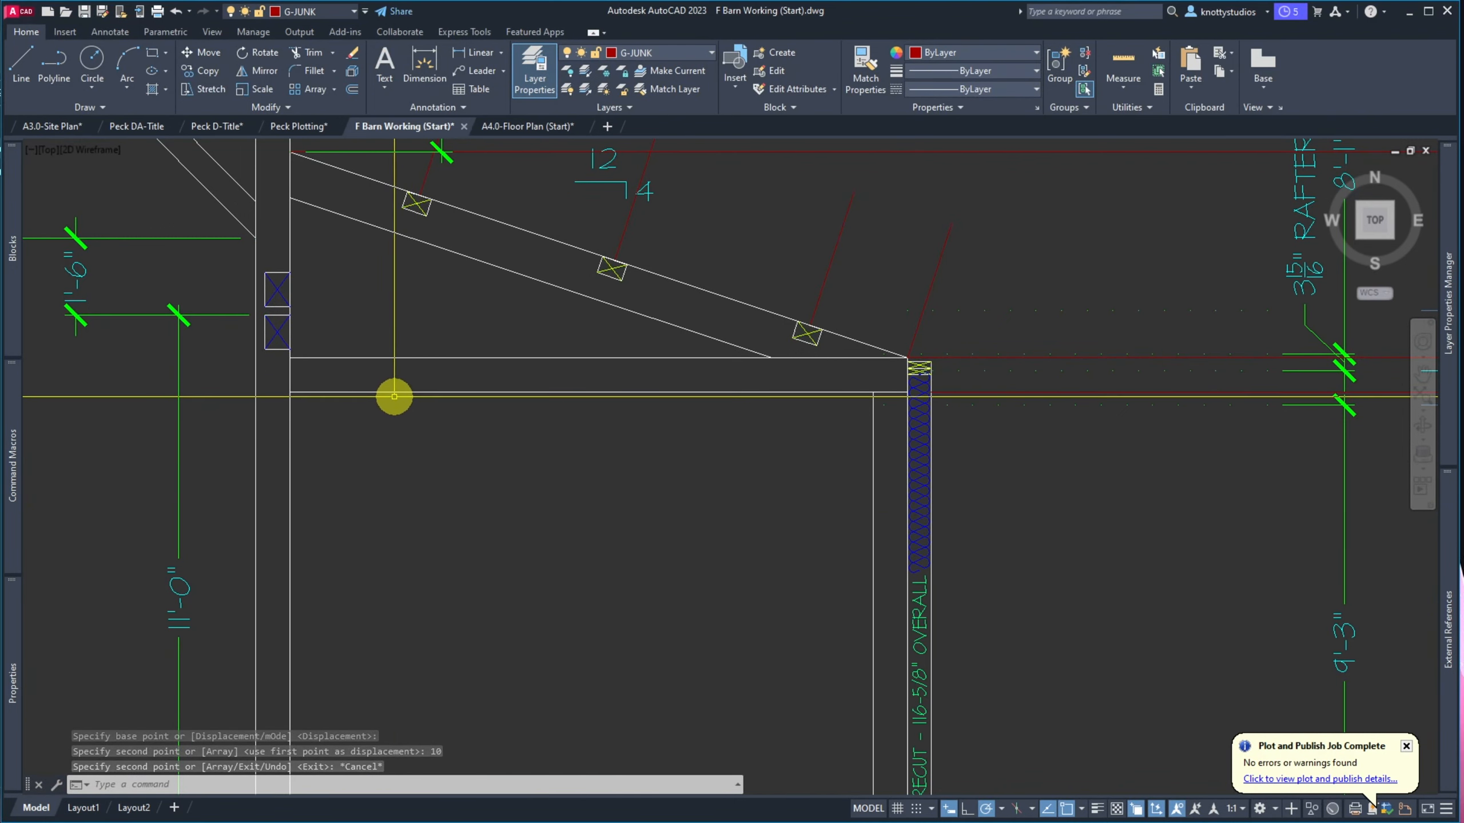
# Examine the two girts on the post against the dotted level line of the 11'-1 1/8" finished floor
pyautogui.click(257, 310)
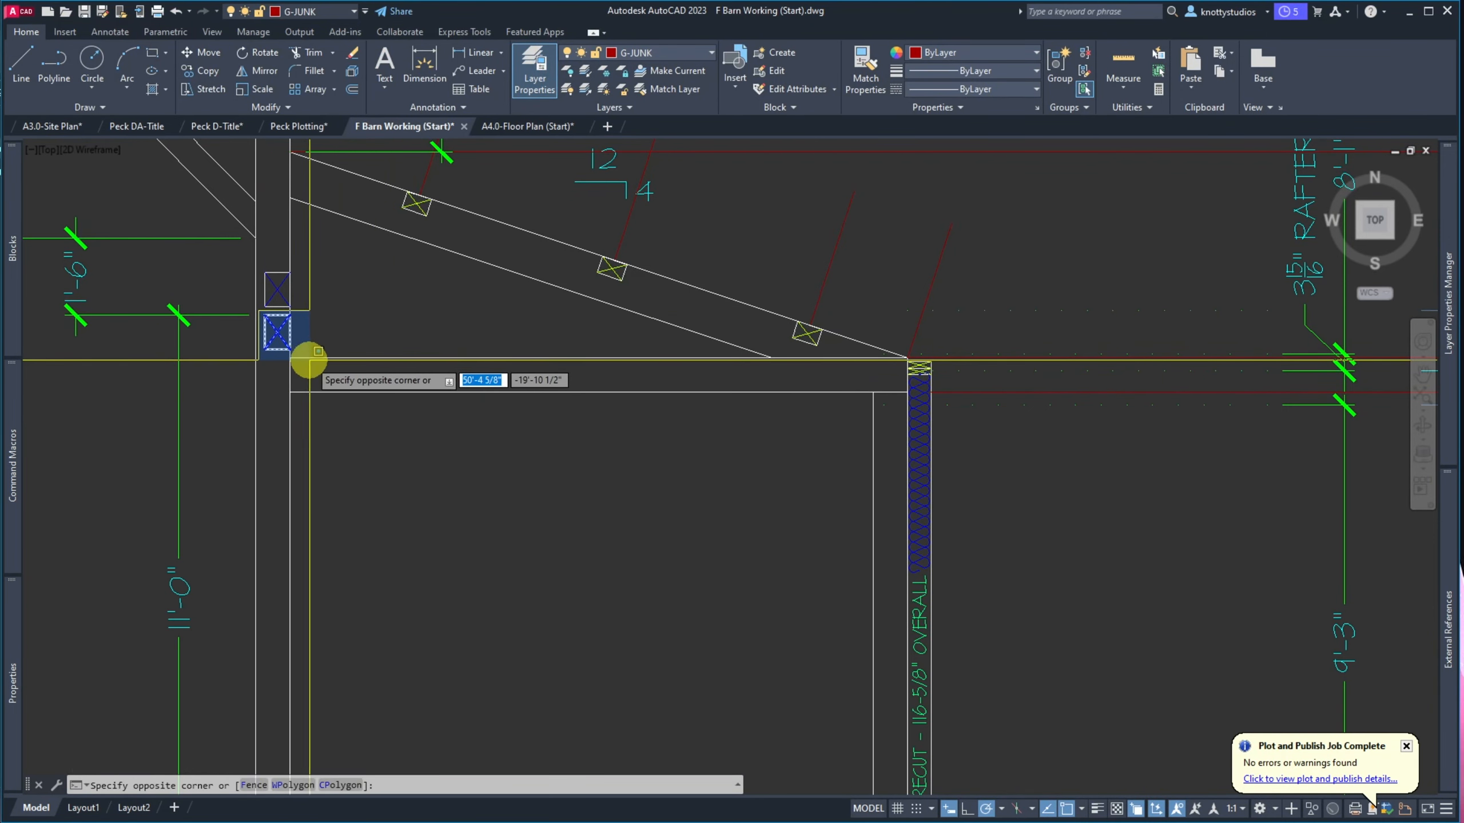
pyautogui.click(310, 358)
pyautogui.press('Escape')
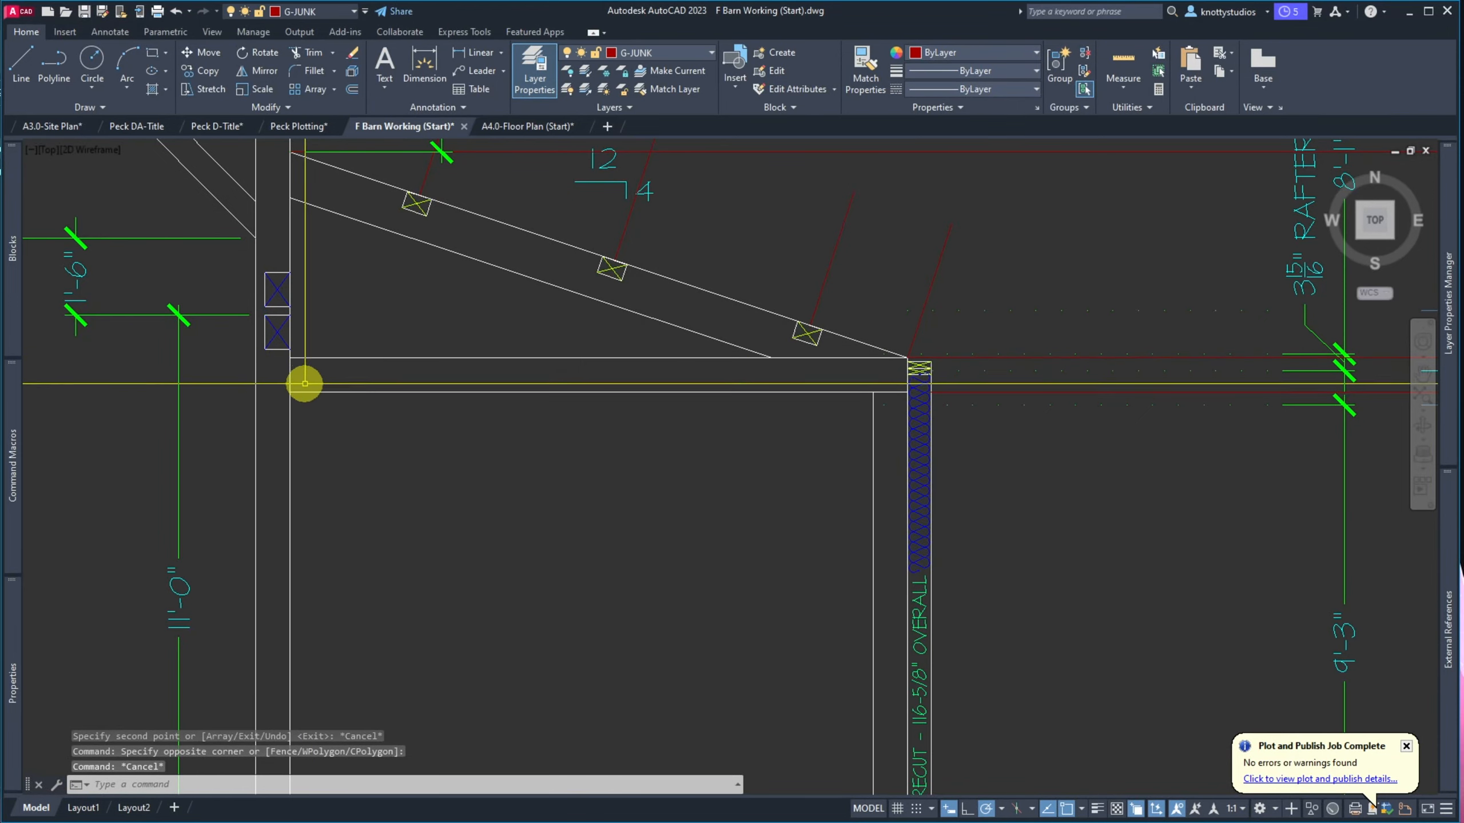
pyautogui.scroll(-3, 303, 394)
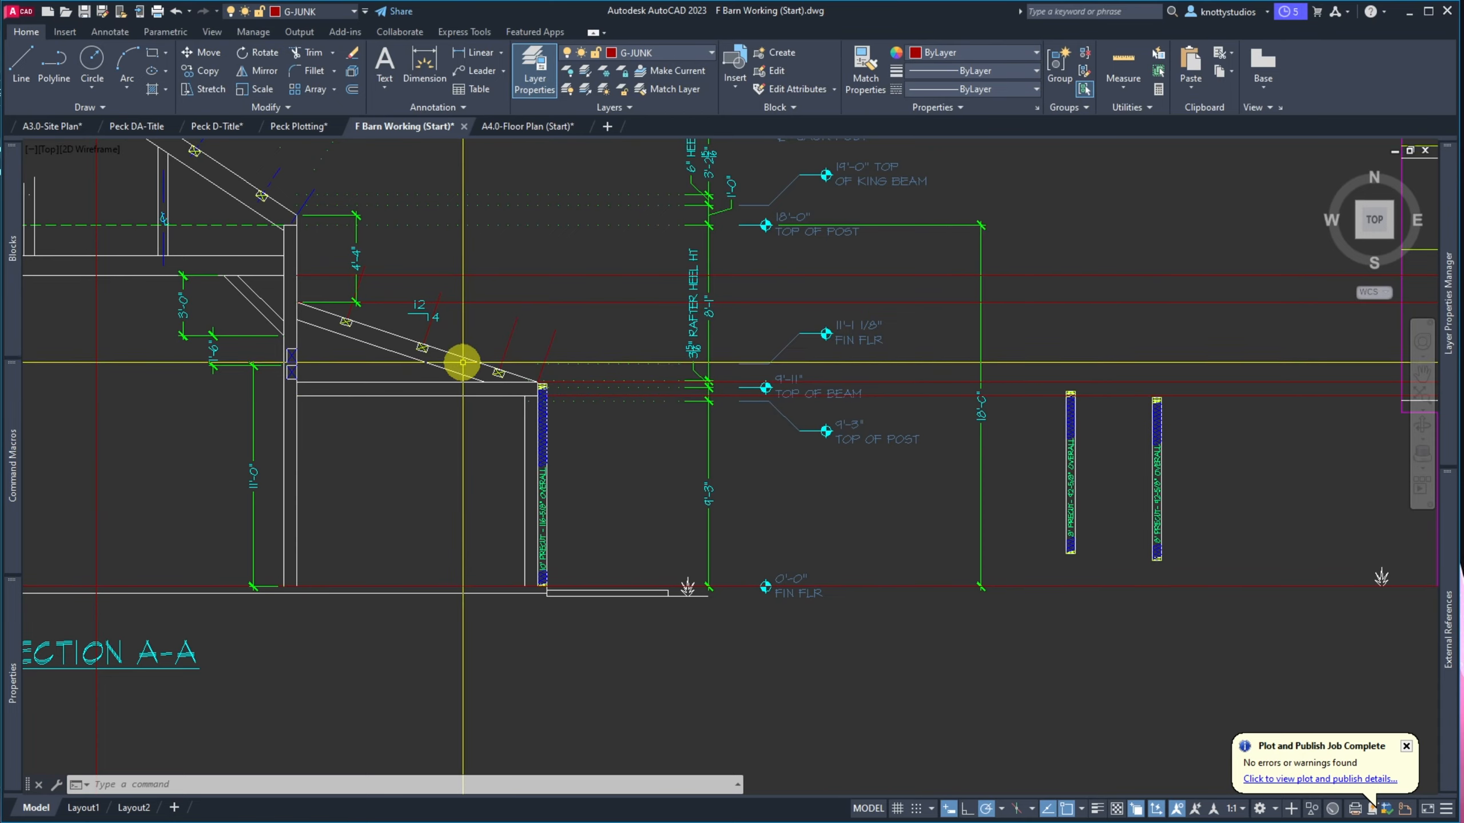
pyautogui.scroll(4, 515, 397)
pyautogui.click(794, 221)
pyautogui.click(650, 301)
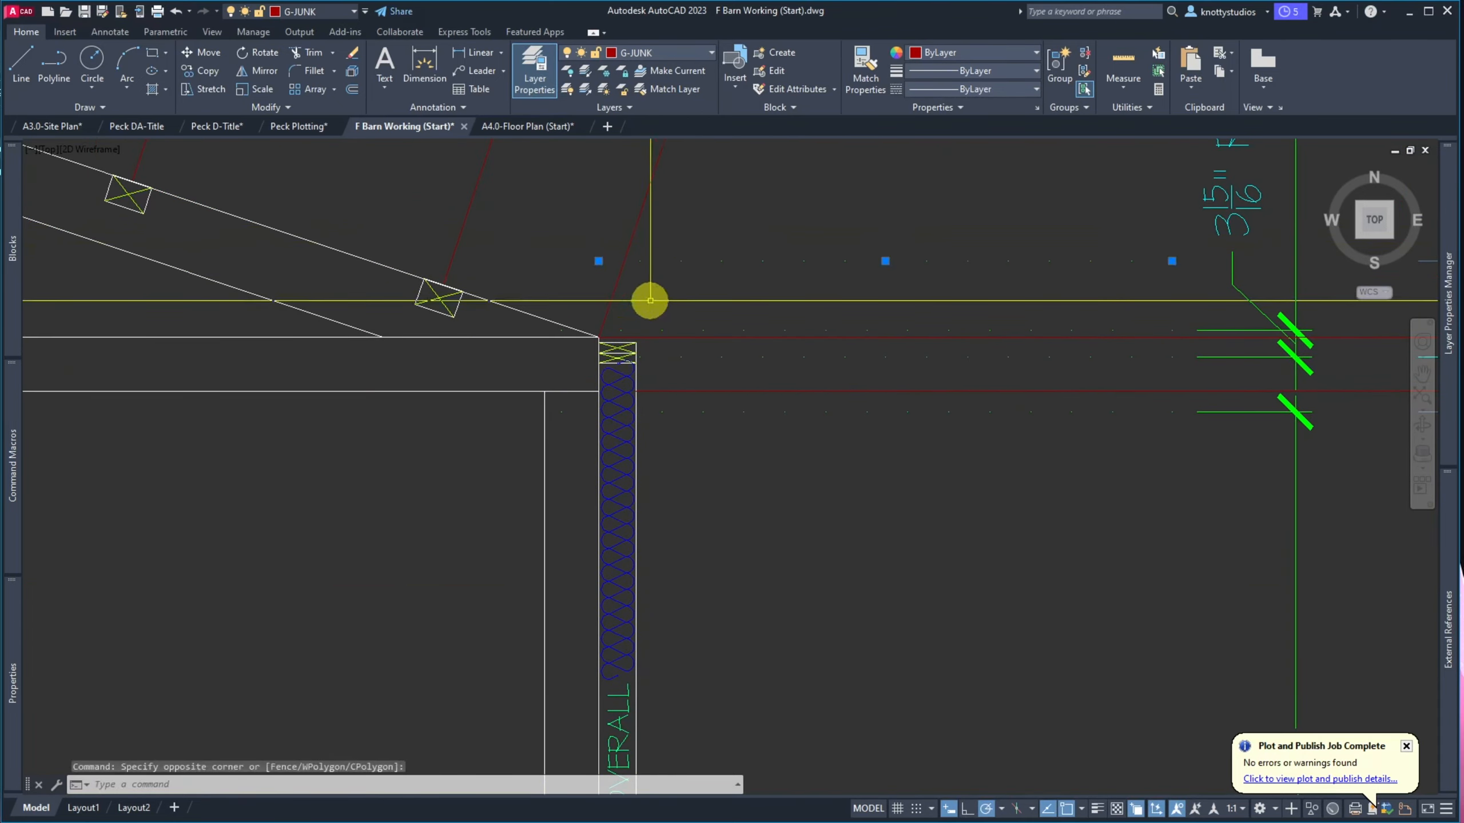
pyautogui.scroll(-6, 650, 300)
pyautogui.scroll(4, 325, 319)
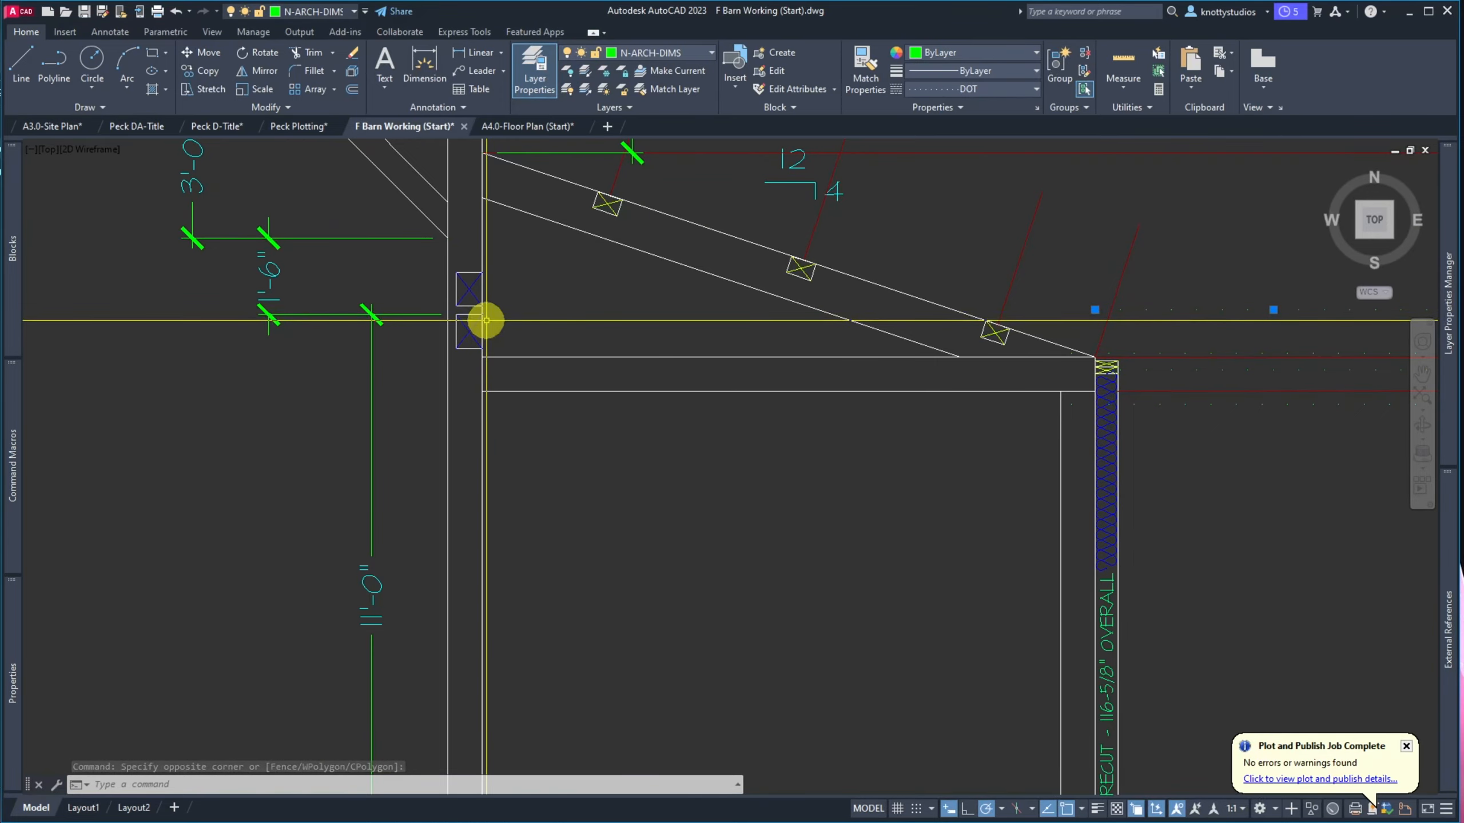
pyautogui.scroll(-4, 977, 323)
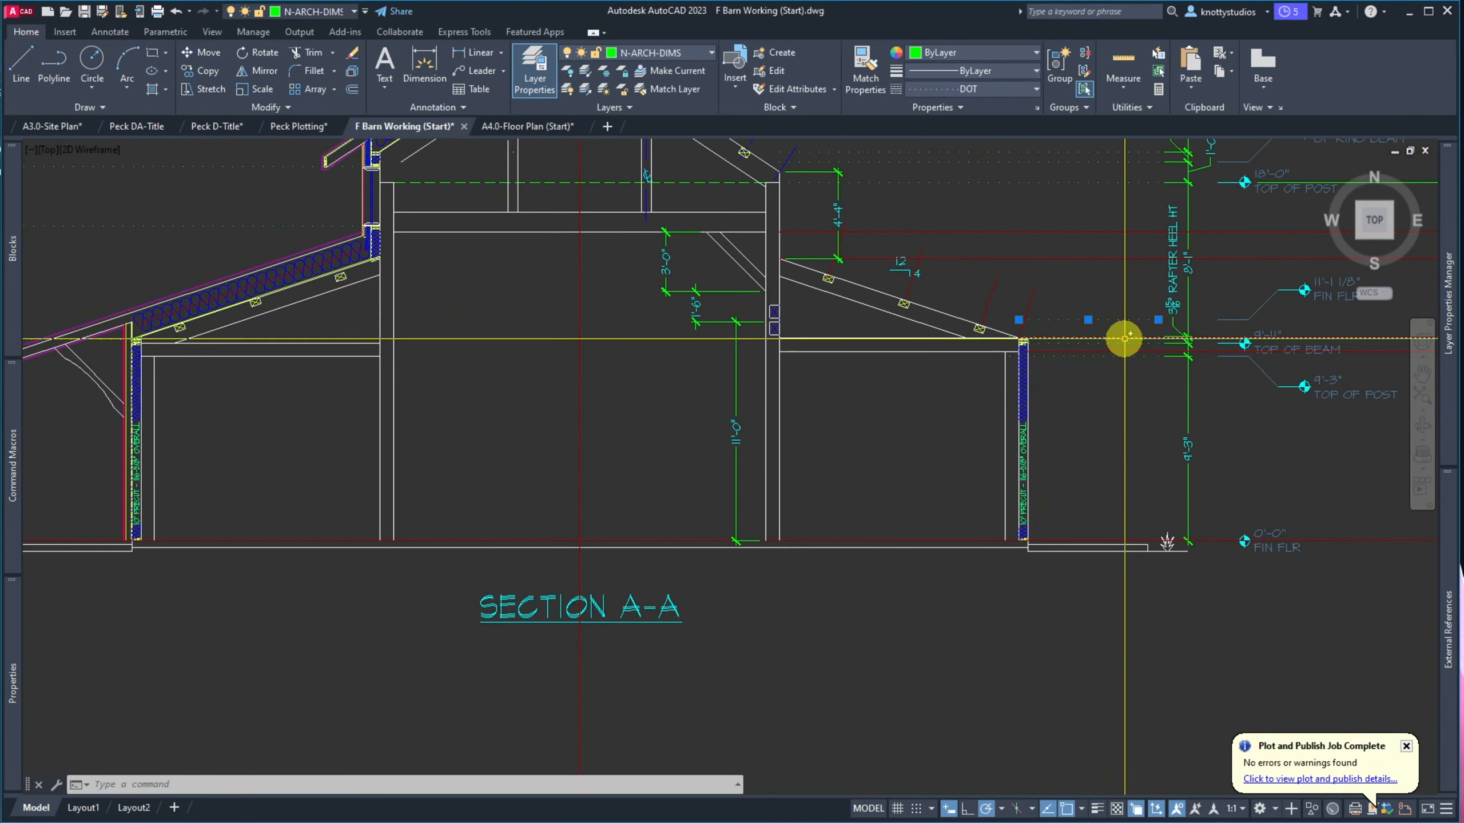
pyautogui.scroll(-2, 1124, 338)
pyautogui.scroll(5, 1307, 304)
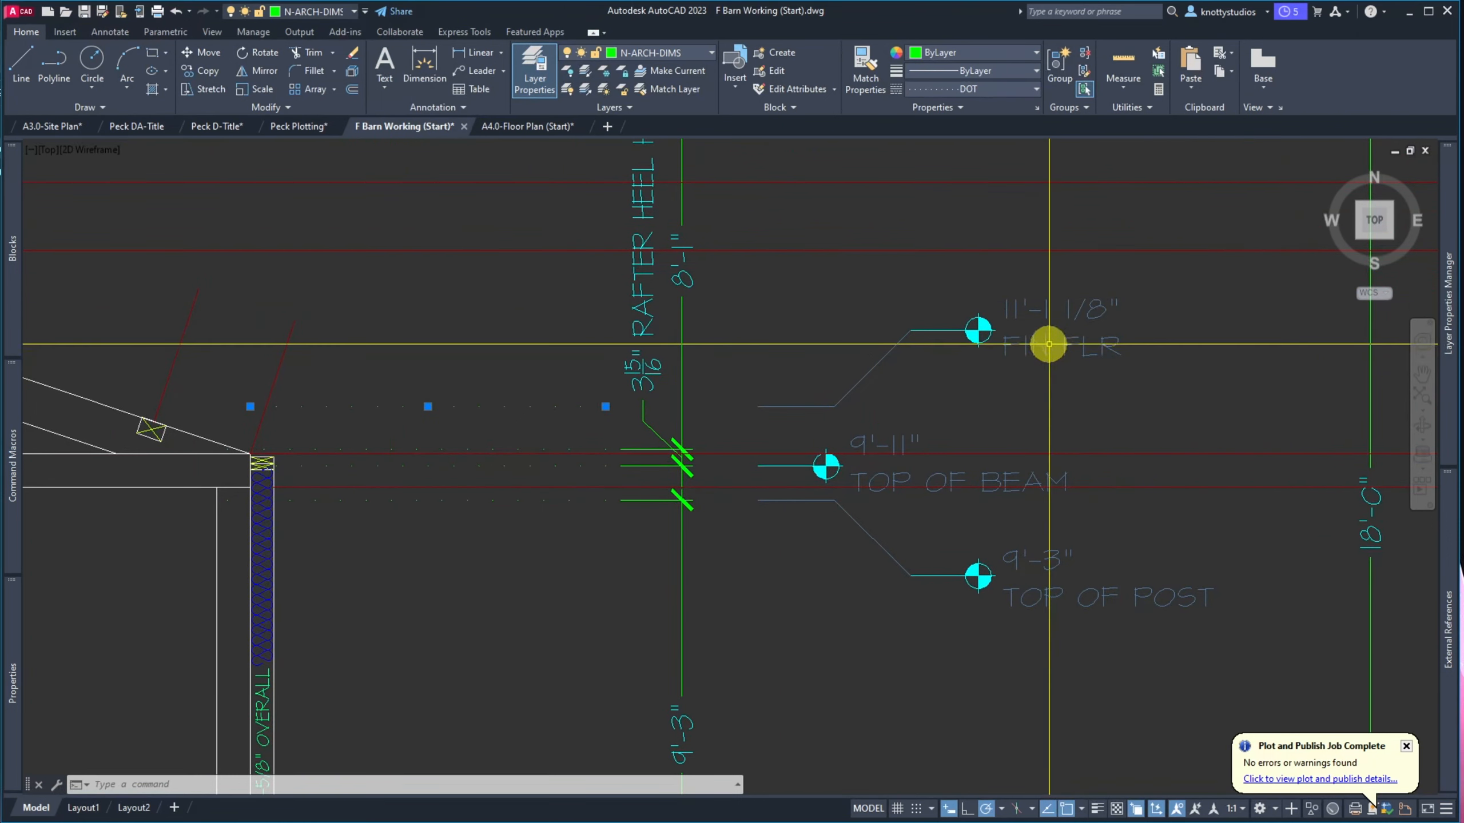
pyautogui.scroll(-4, 1048, 344)
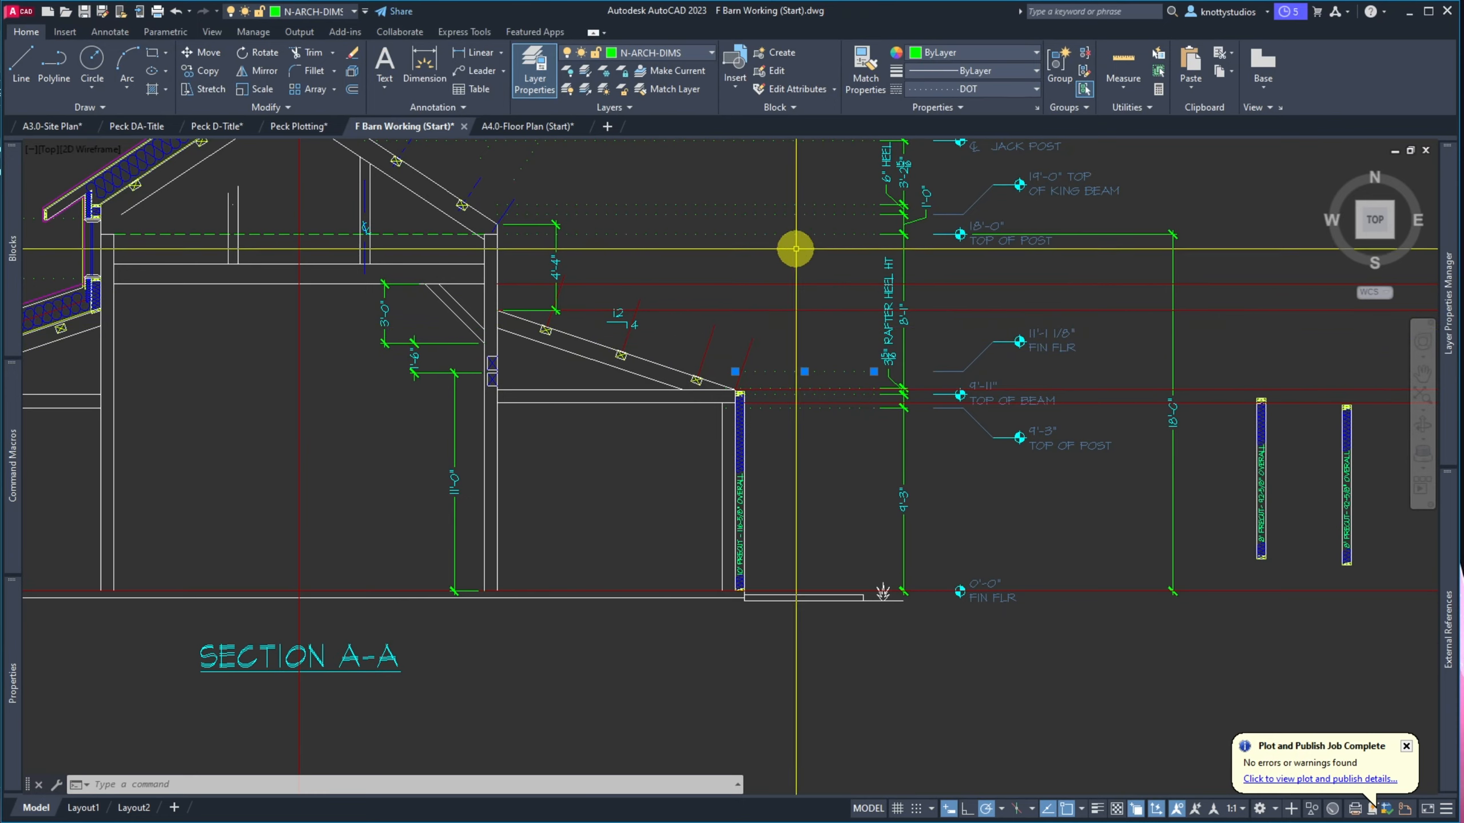
pyautogui.scroll(-5, 795, 250)
pyautogui.scroll(5, 792, 163)
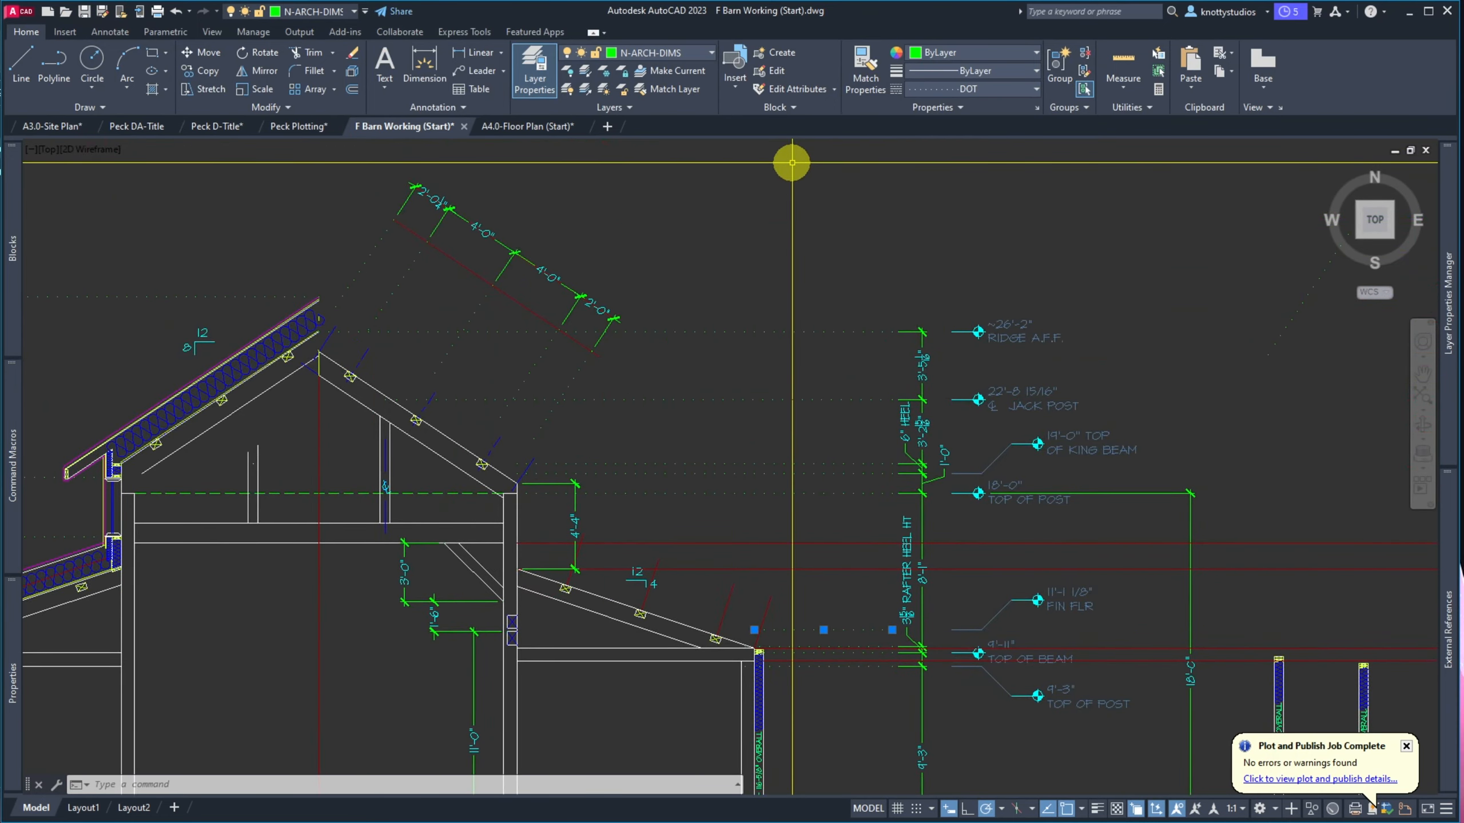
pyautogui.press('Escape')
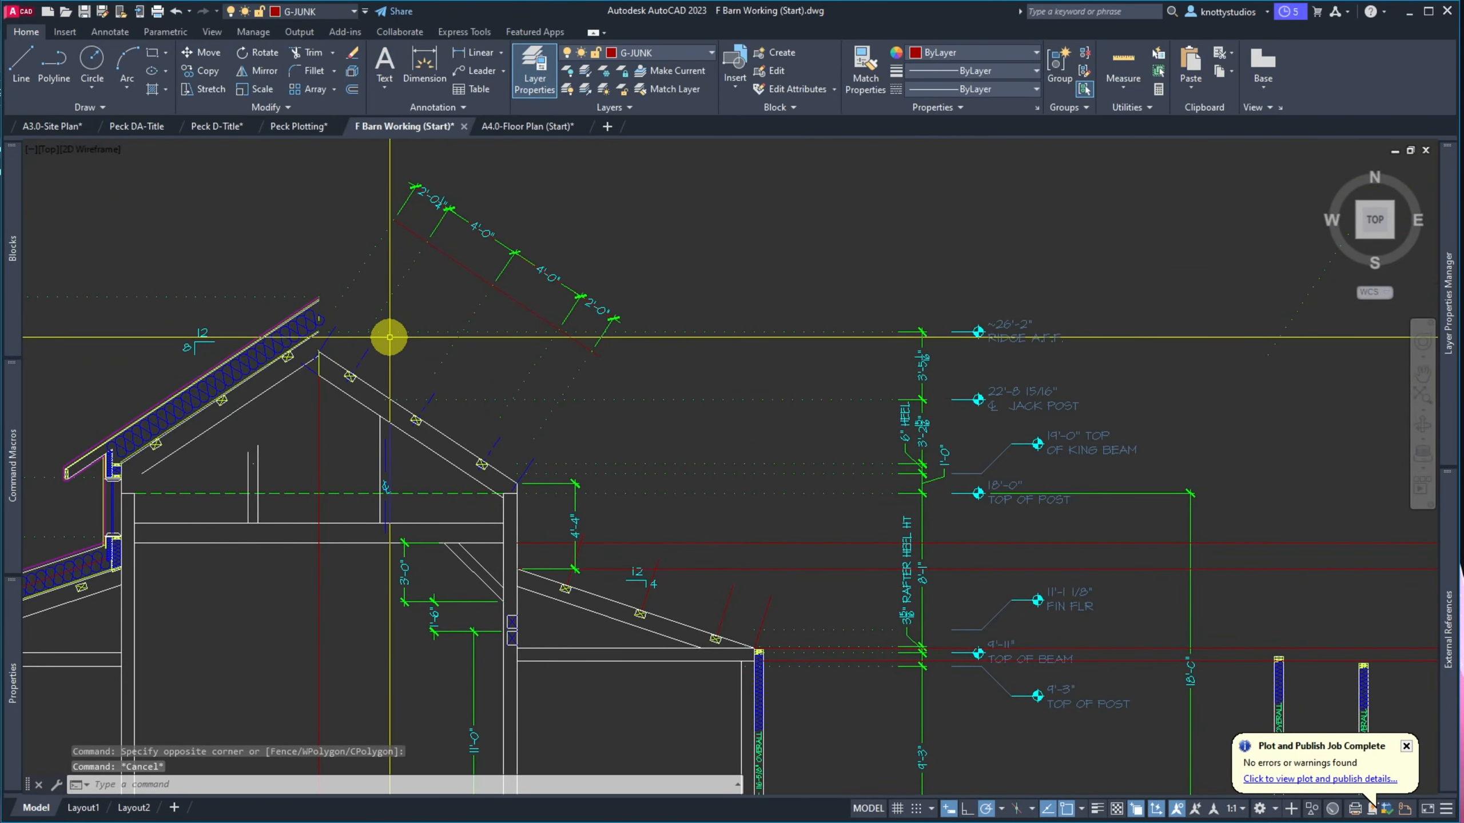
# Extend the first line of the ridge elevation label to read ~26'-2" TIMBER FRAME
pyautogui.scroll(2, 387, 337)
pyautogui.scroll(-2, 383, 334)
pyautogui.scroll(8, 1075, 345)
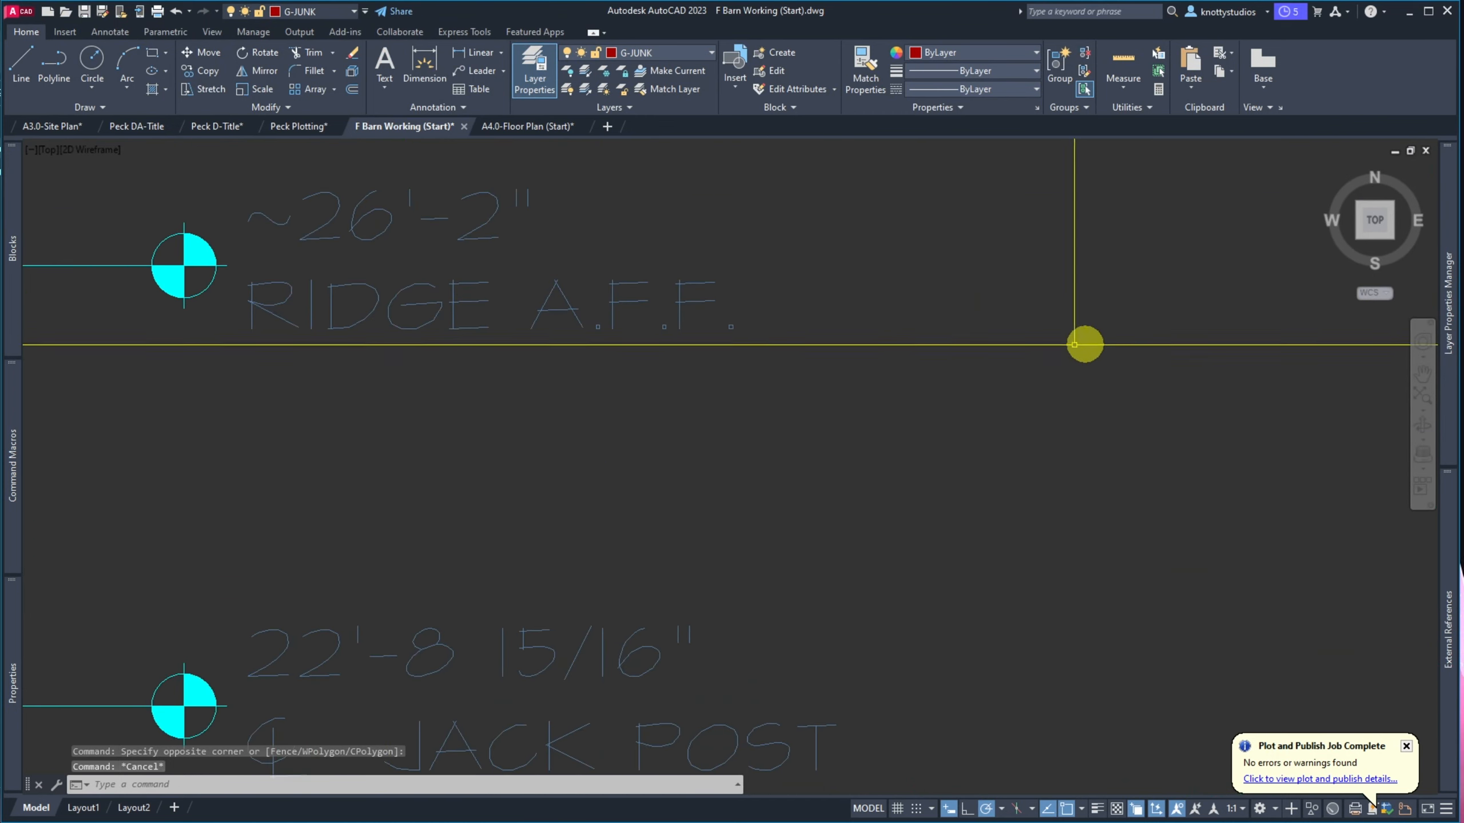
pyautogui.scroll(-2, 518, 352)
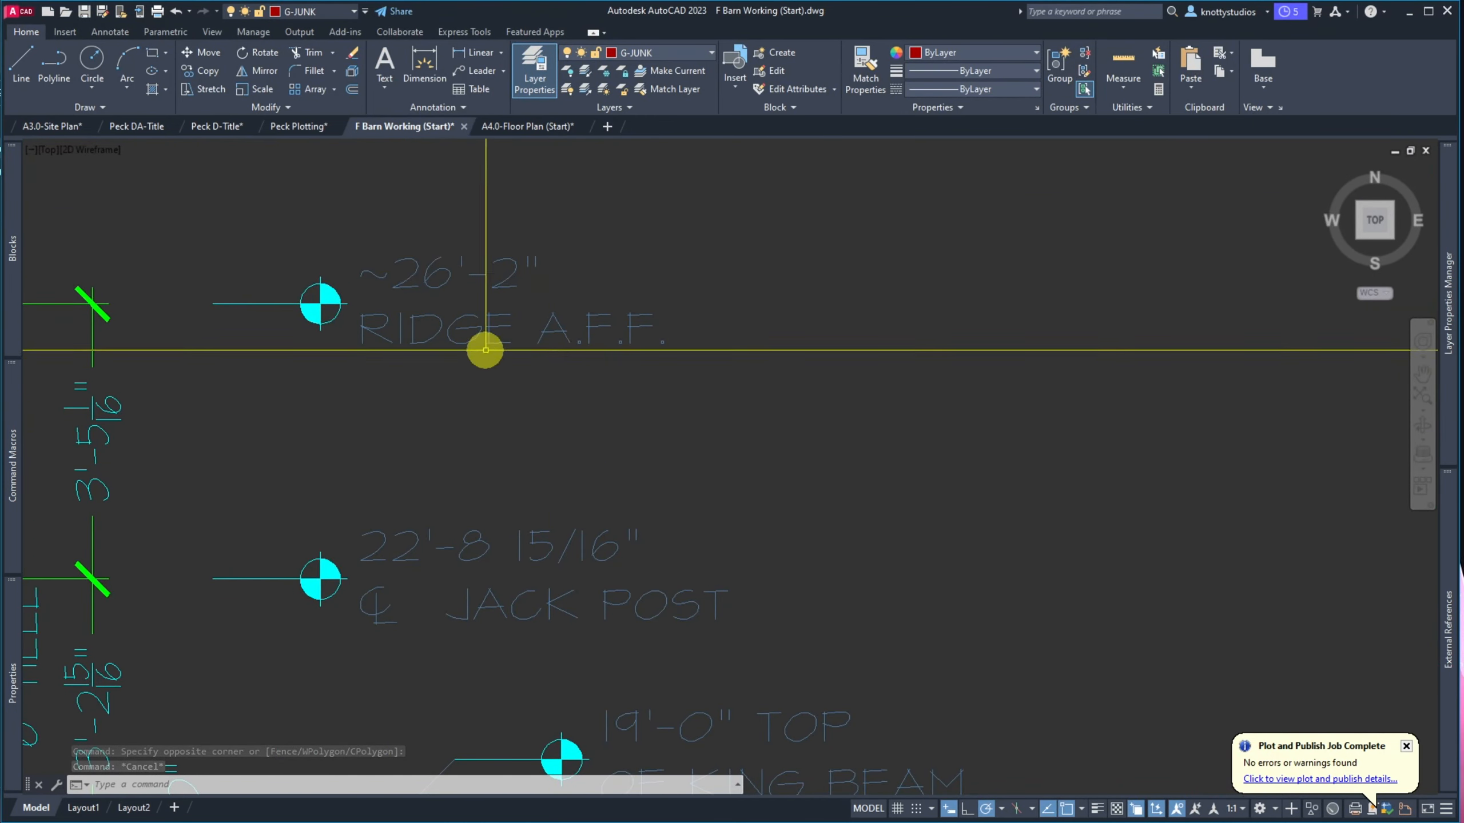
pyautogui.click(508, 284)
pyautogui.doubleClick(518, 285)
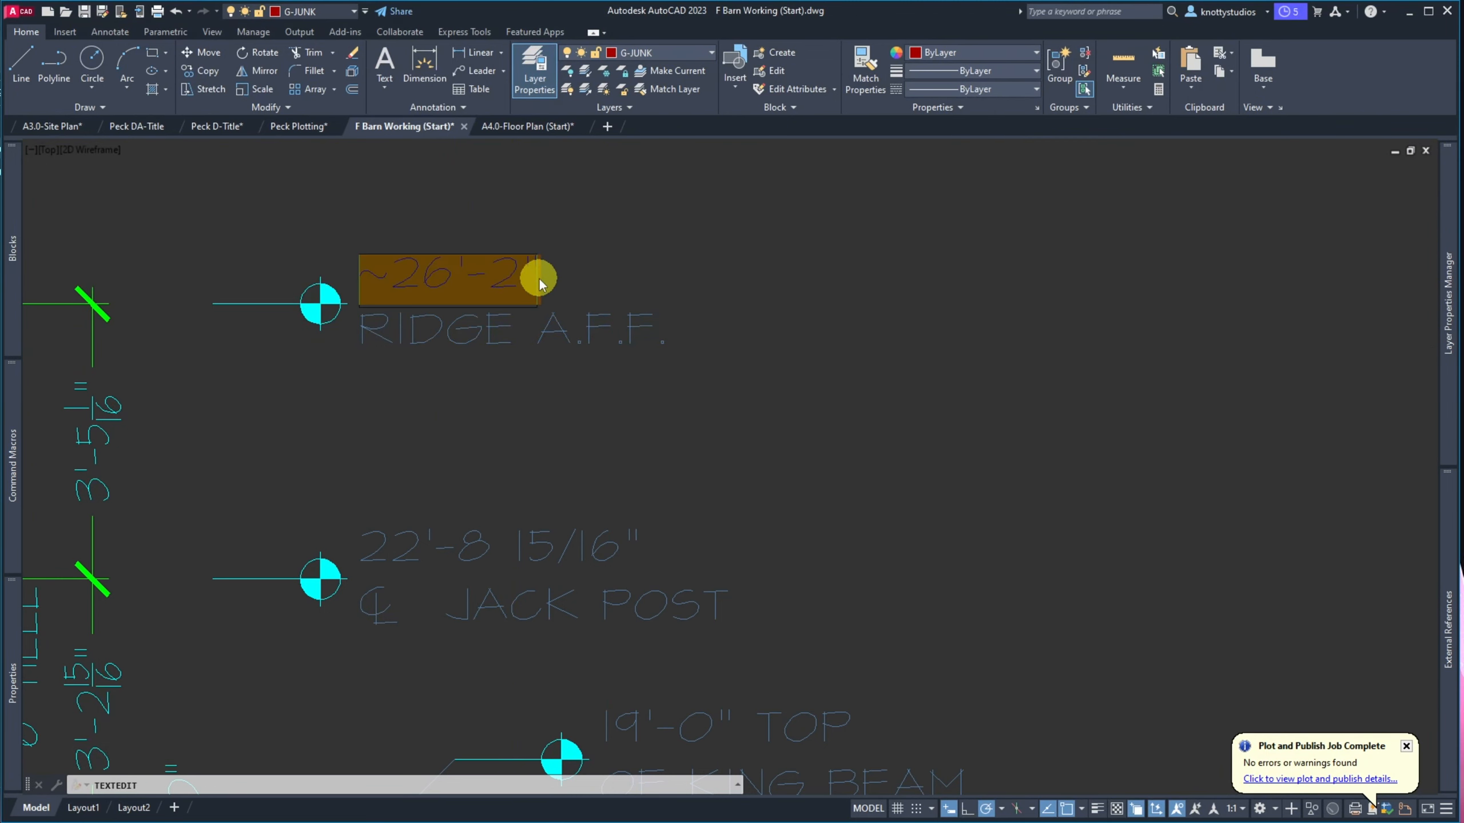
pyautogui.press('Return')
pyautogui.click(518, 280)
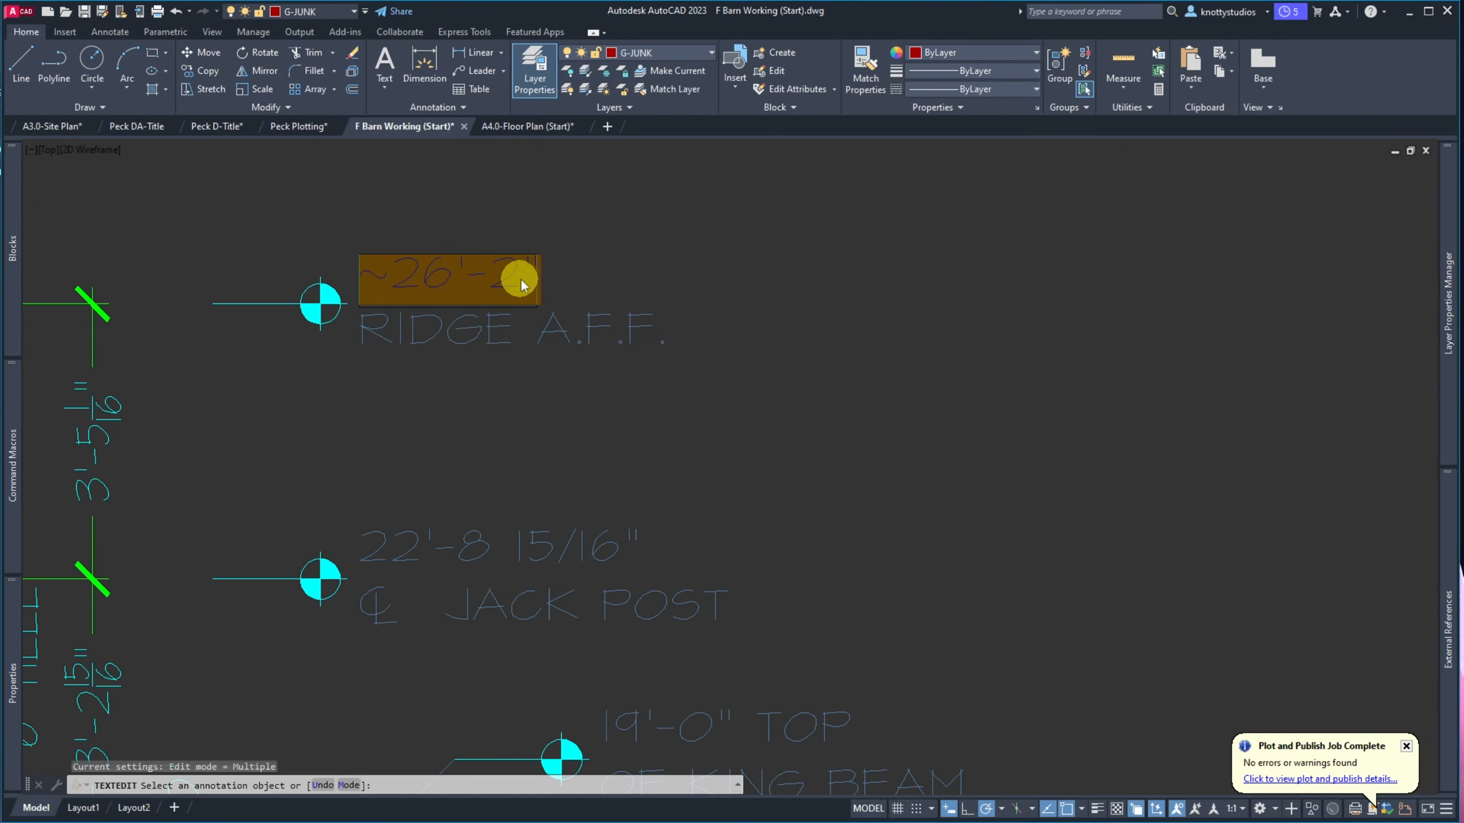
pyautogui.click(538, 279)
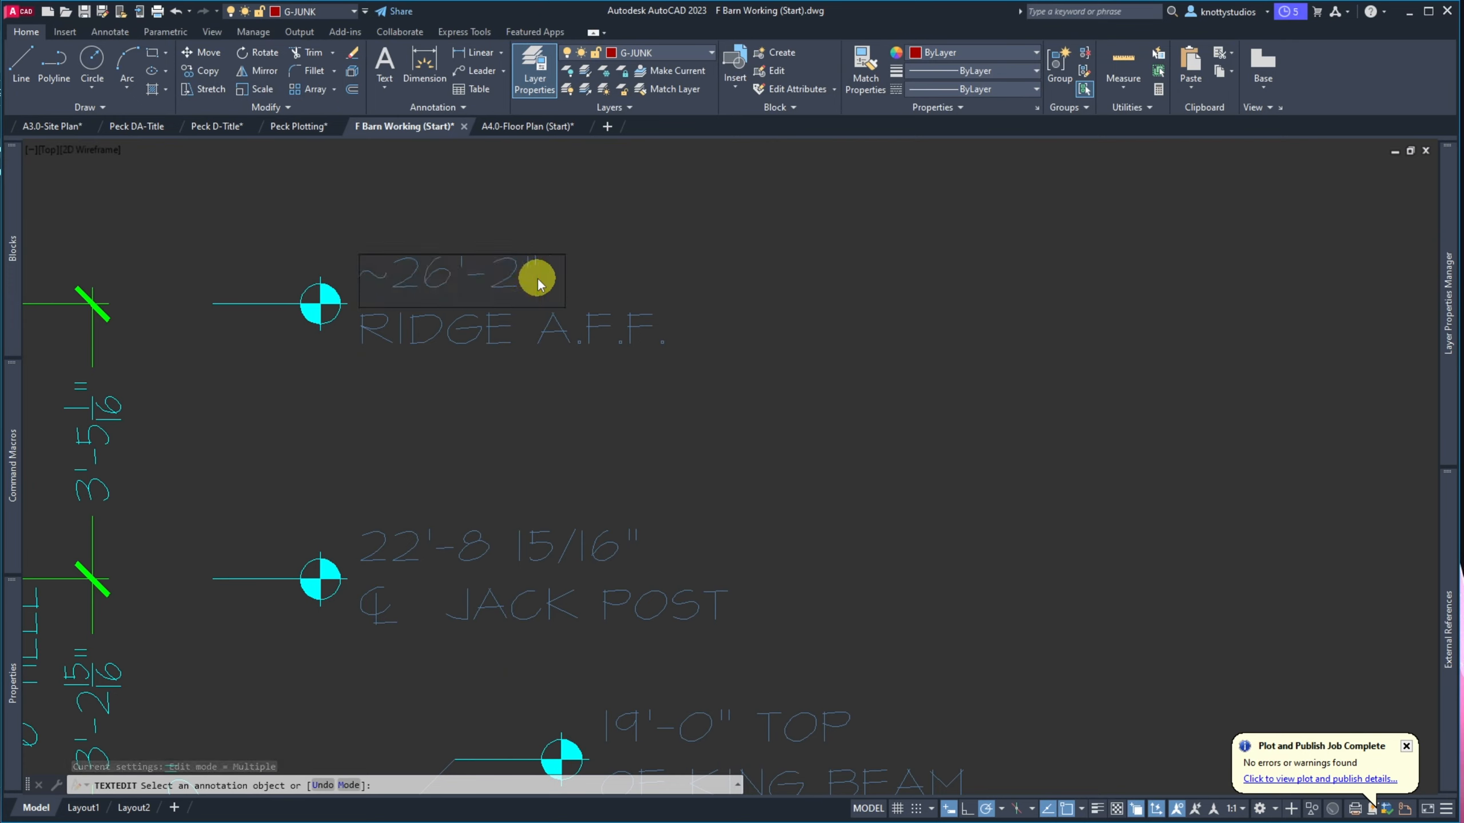
pyautogui.write('TIMBER FRA')
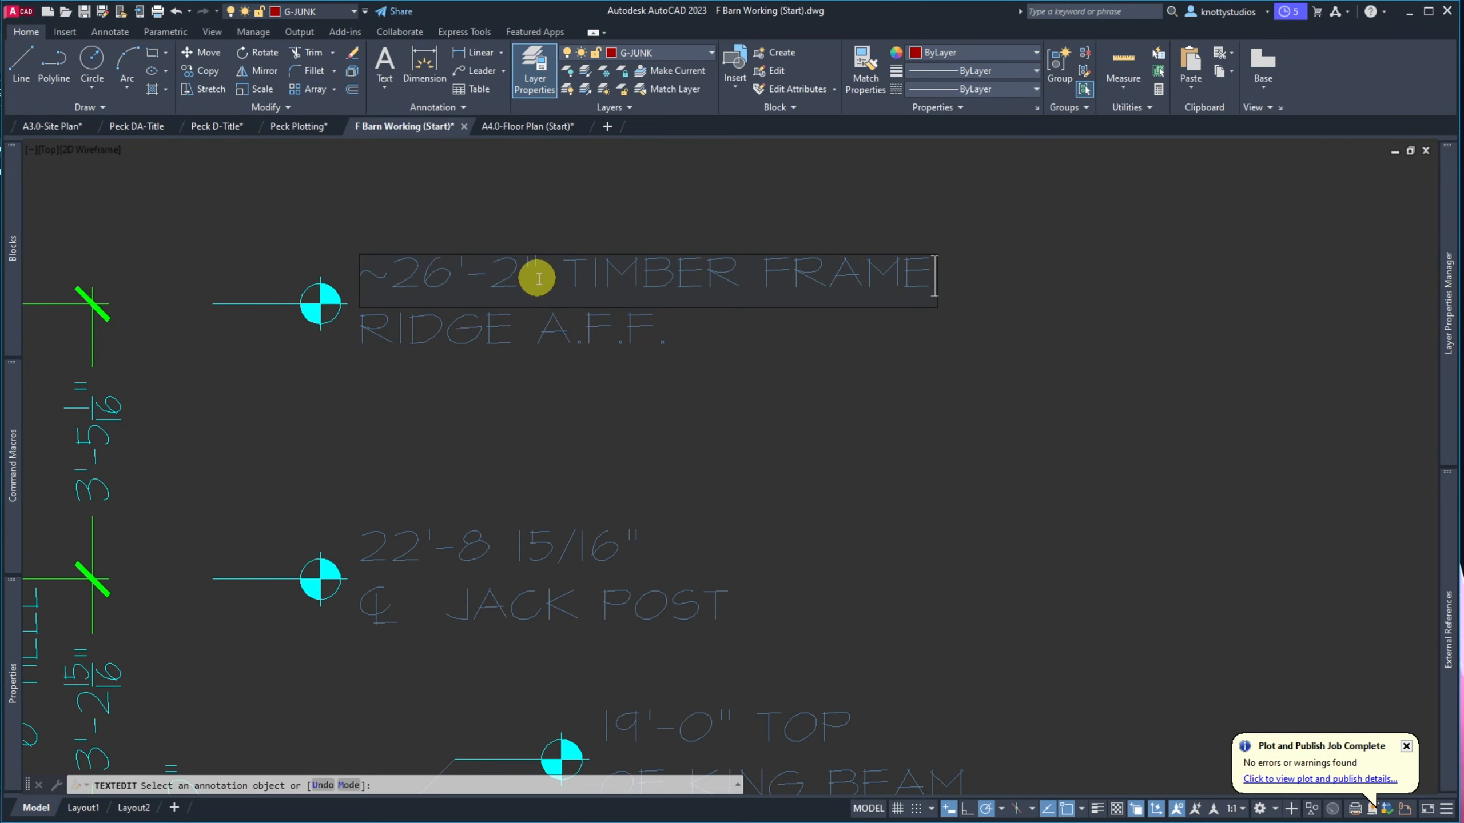
pyautogui.write('ME')
pyautogui.click(568, 415)
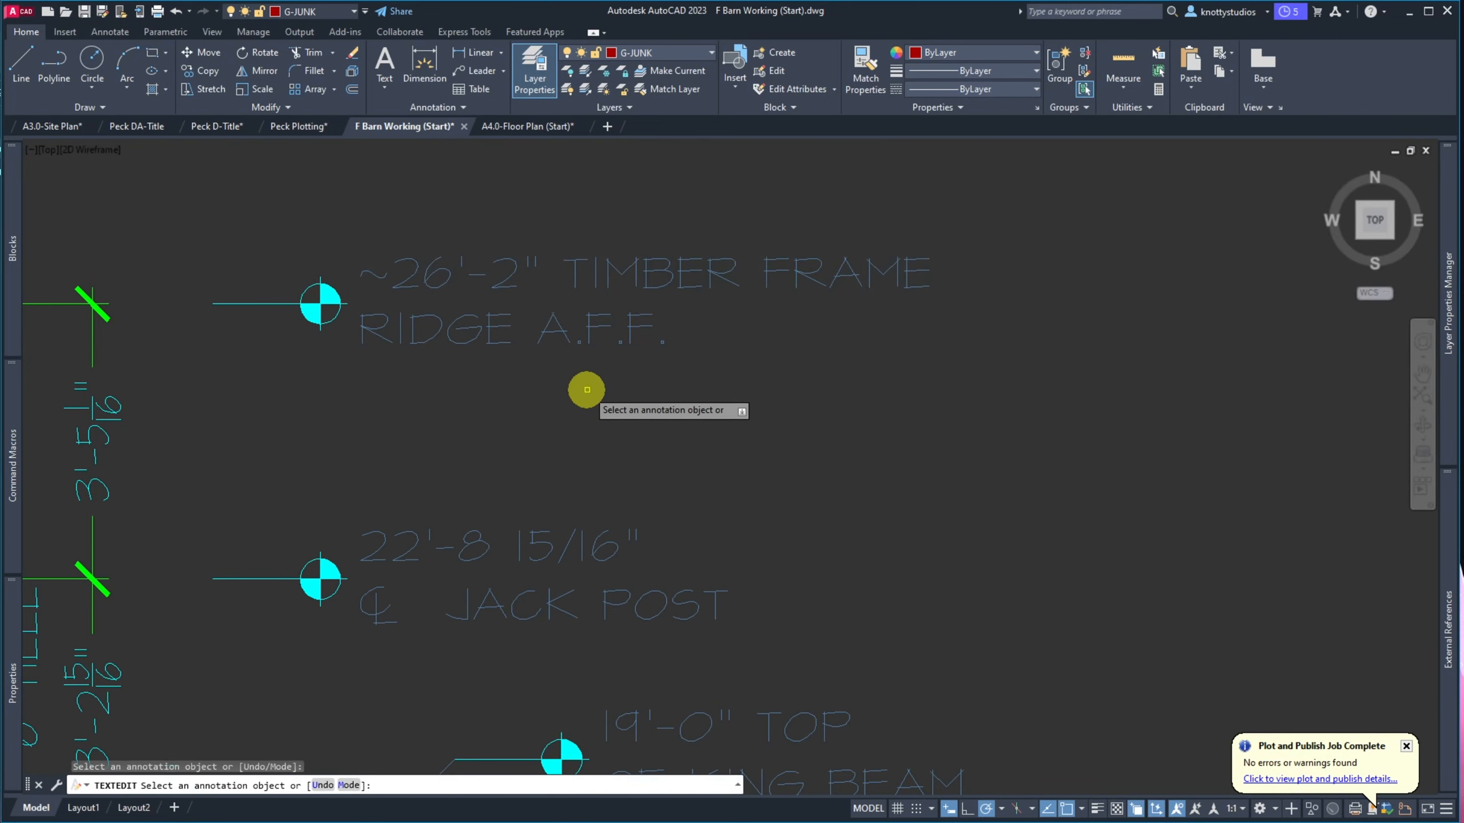
pyautogui.press('Escape')
# Move the dotted ridge level line 1'-0" down from the underside of the insulated roof to the timber rafter's peak
pyautogui.scroll(-5, 810, 398)
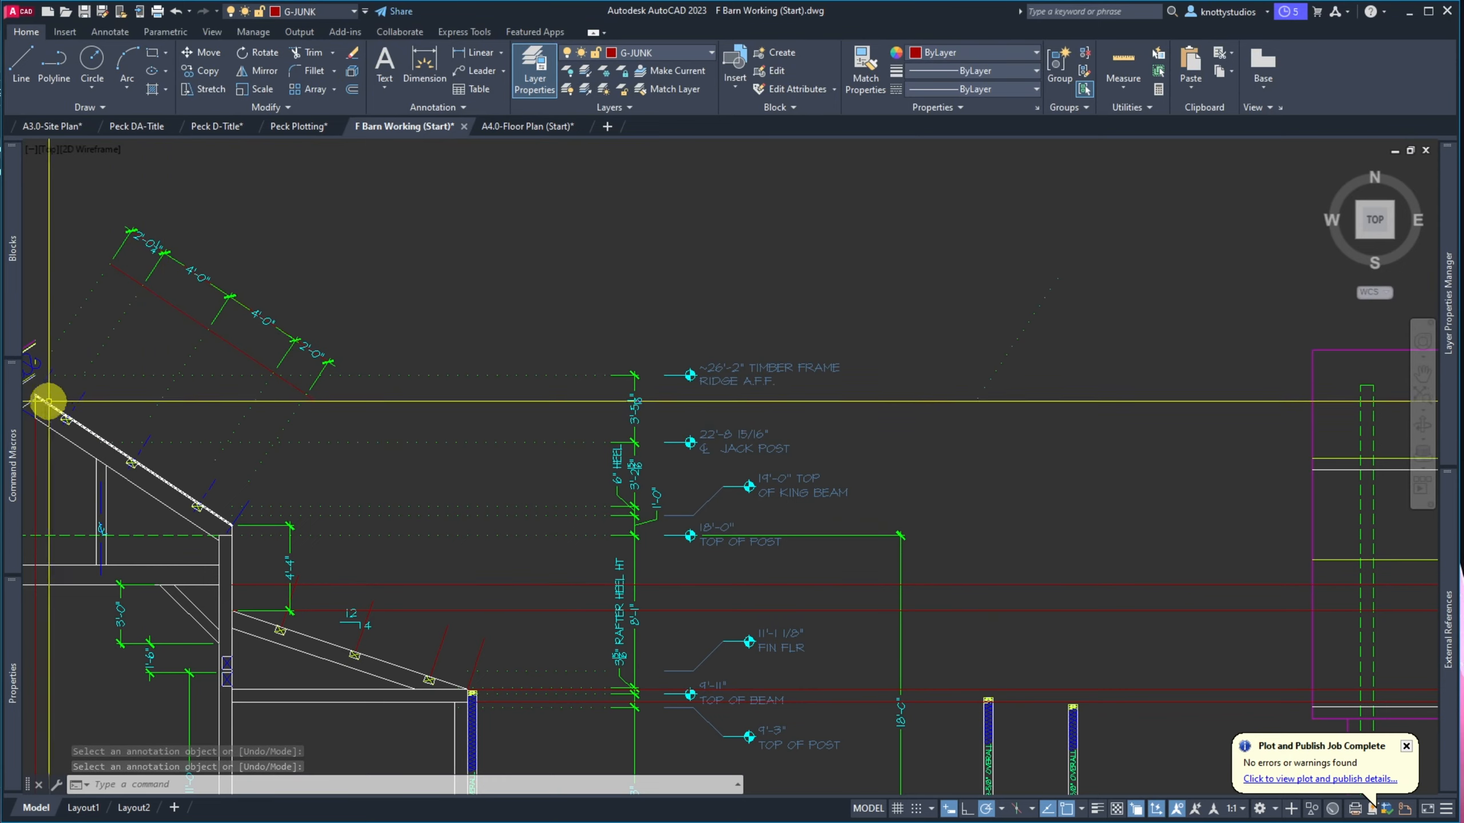
pyautogui.moveTo(14, 399)
pyautogui.scroll(-2, 429, 397)
pyautogui.scroll(-2, 331, 411)
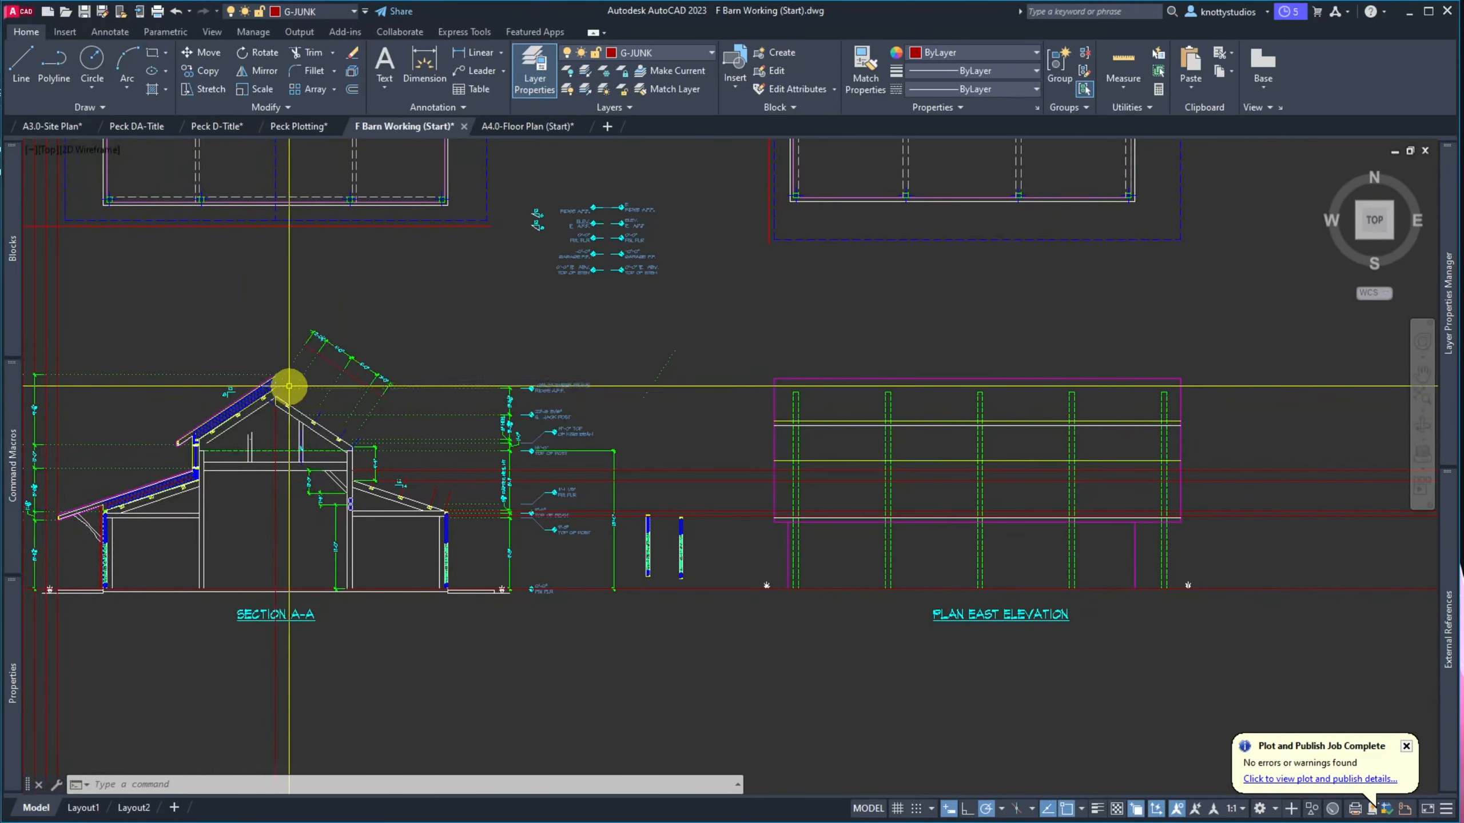
pyautogui.scroll(6, 286, 386)
pyautogui.press('m')
pyautogui.press('Return')
pyautogui.click(303, 467)
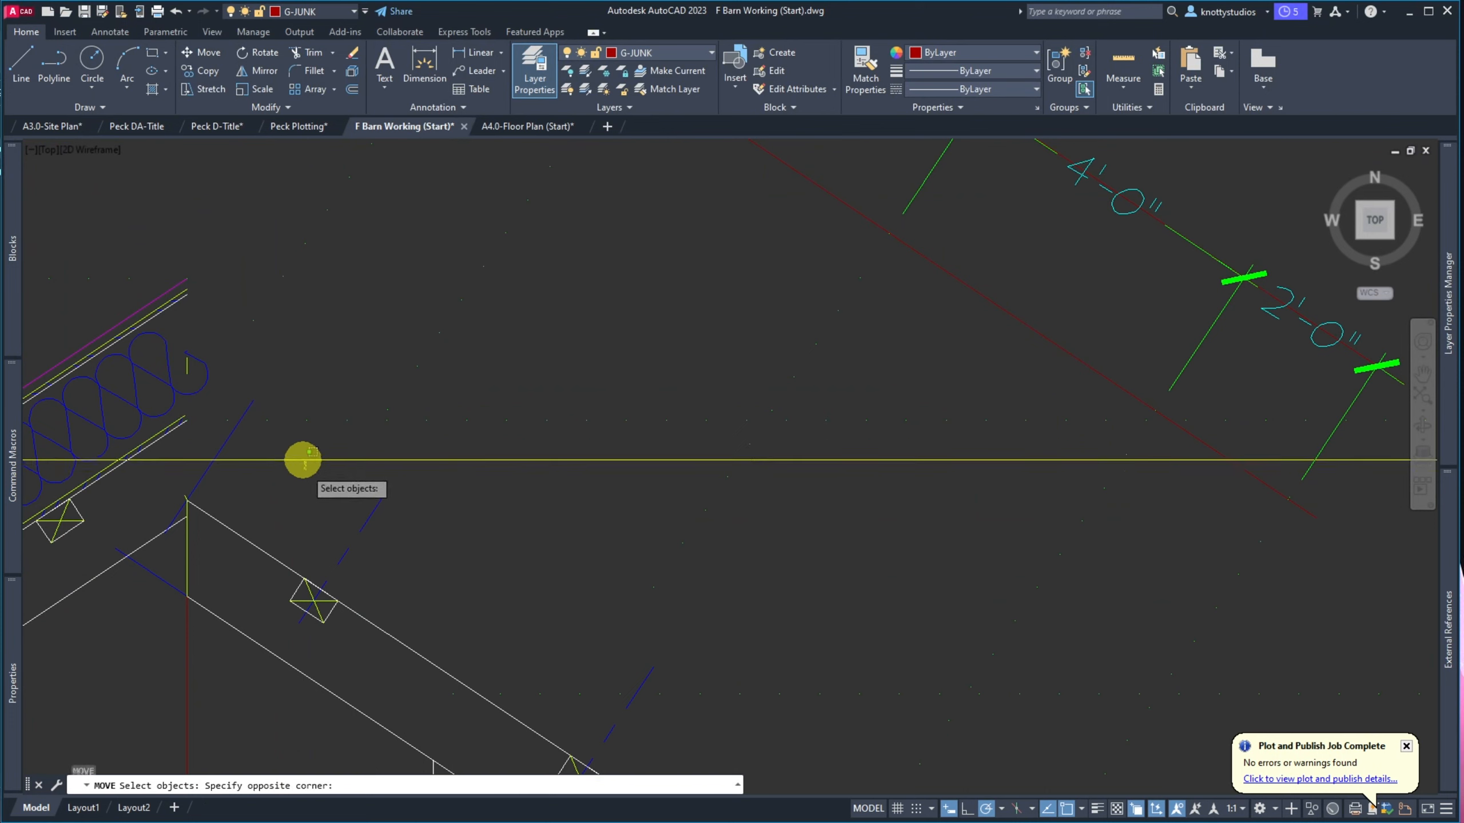
pyautogui.click(283, 420)
pyautogui.click(312, 397)
pyautogui.click(285, 453)
pyautogui.press('Return')
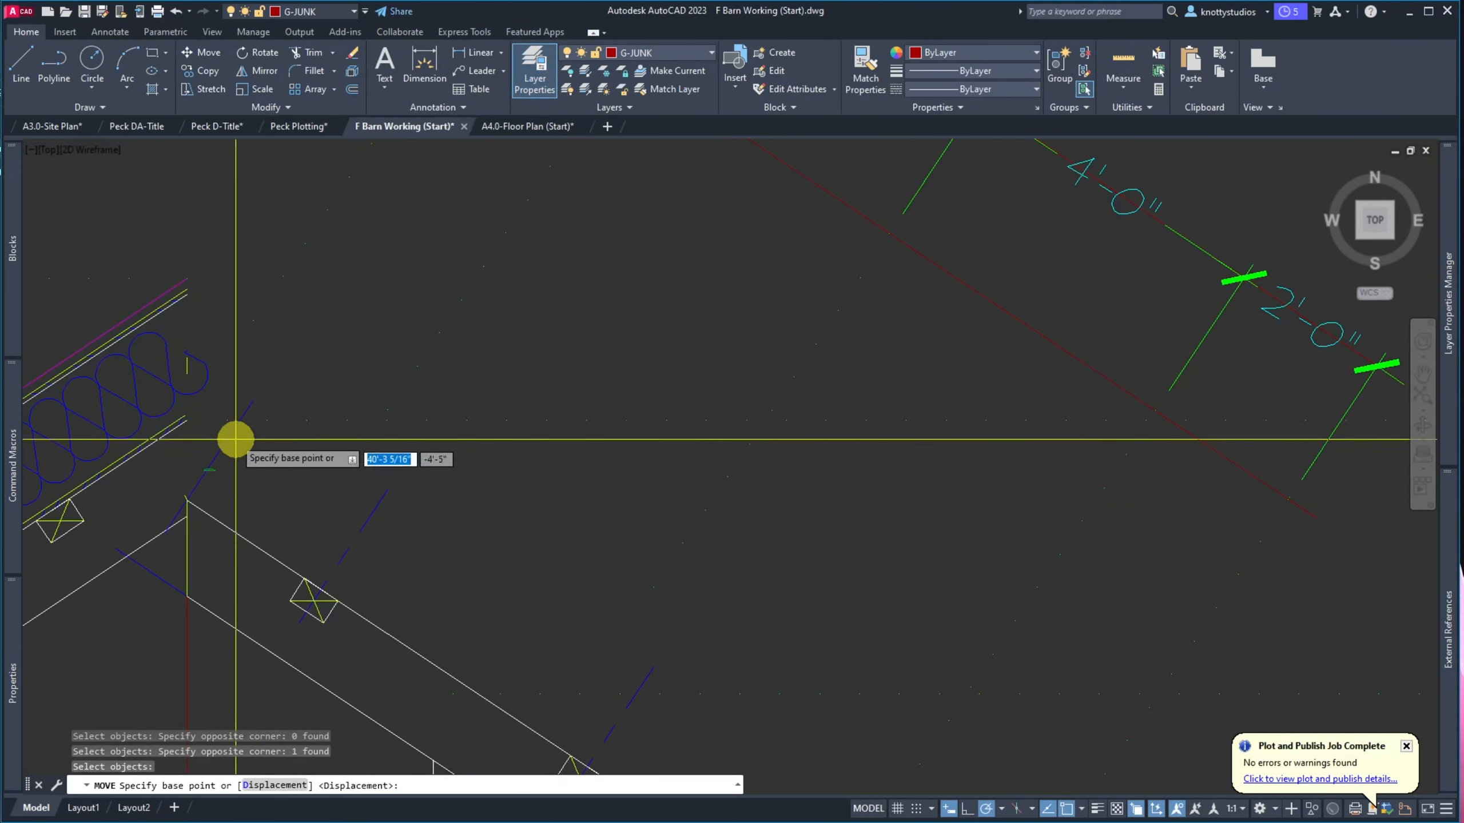
pyautogui.click(191, 420)
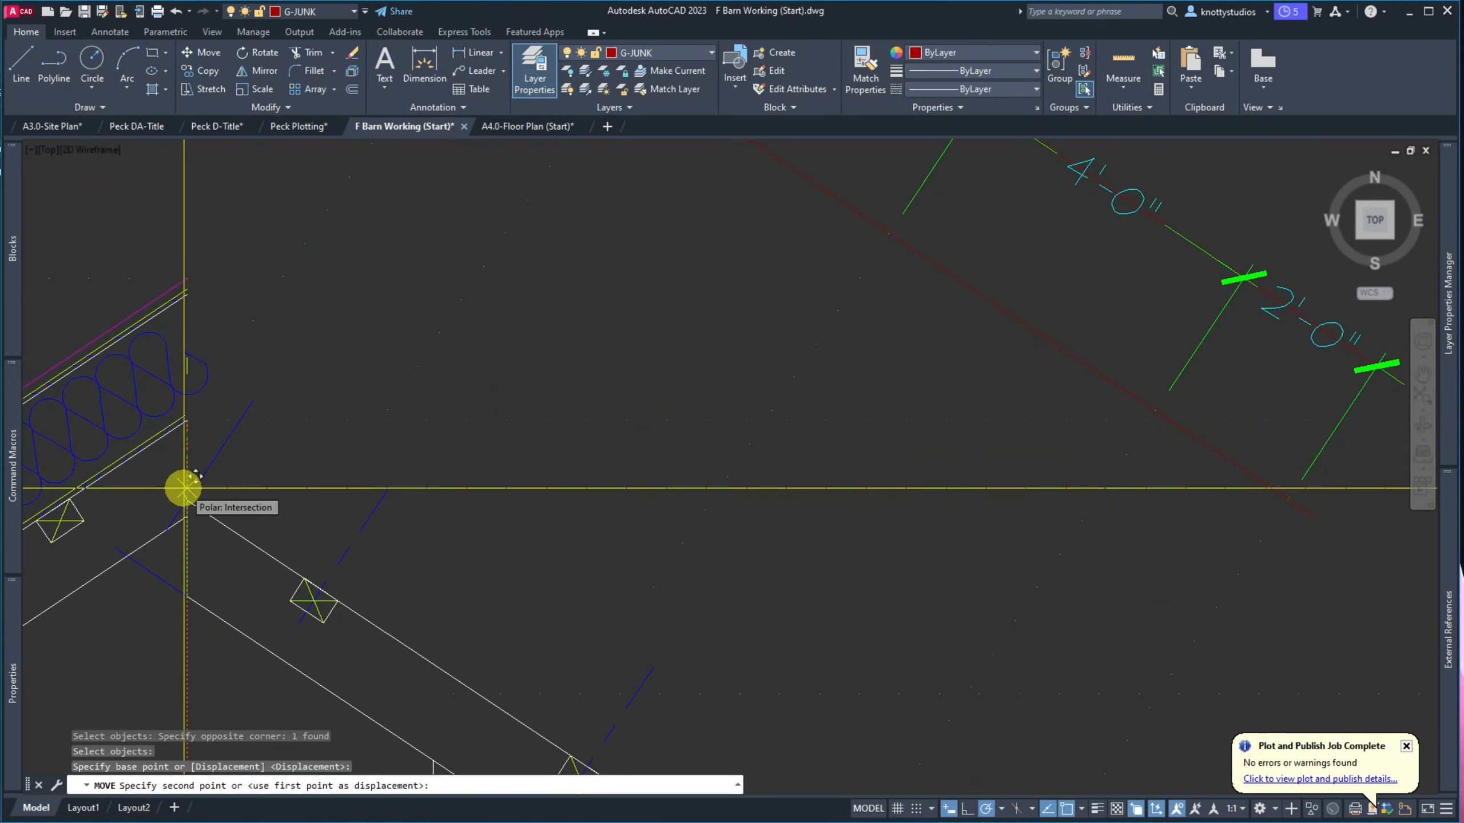
pyautogui.scroll(5, 180, 497)
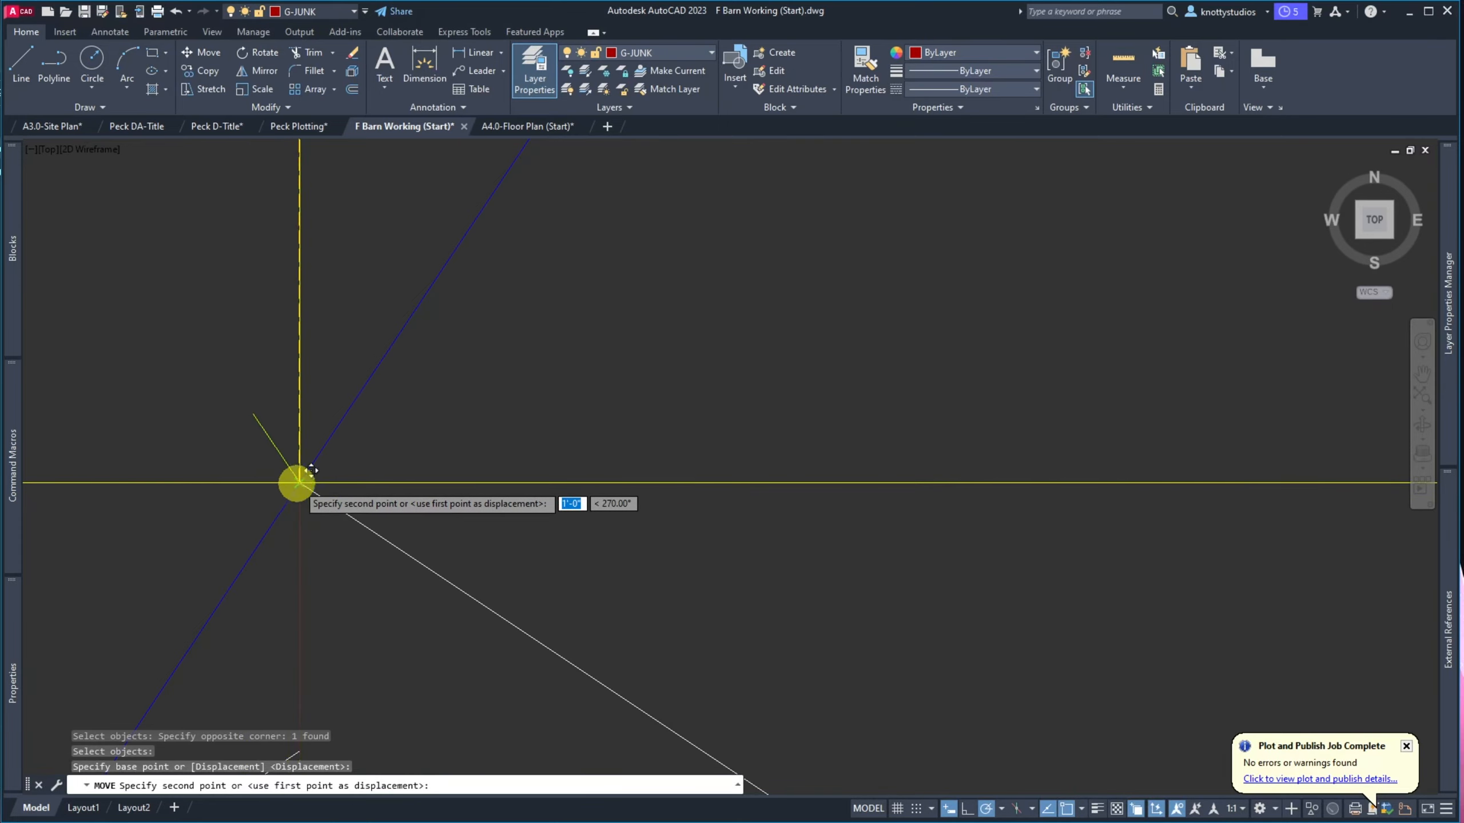
pyautogui.click(291, 488)
# Check the upper dimension of the elevation string and the ridge label against the shifted ridge level line
pyautogui.scroll(-3, 178, 340)
pyautogui.scroll(-6, 165, 320)
pyautogui.scroll(-3, 631, 408)
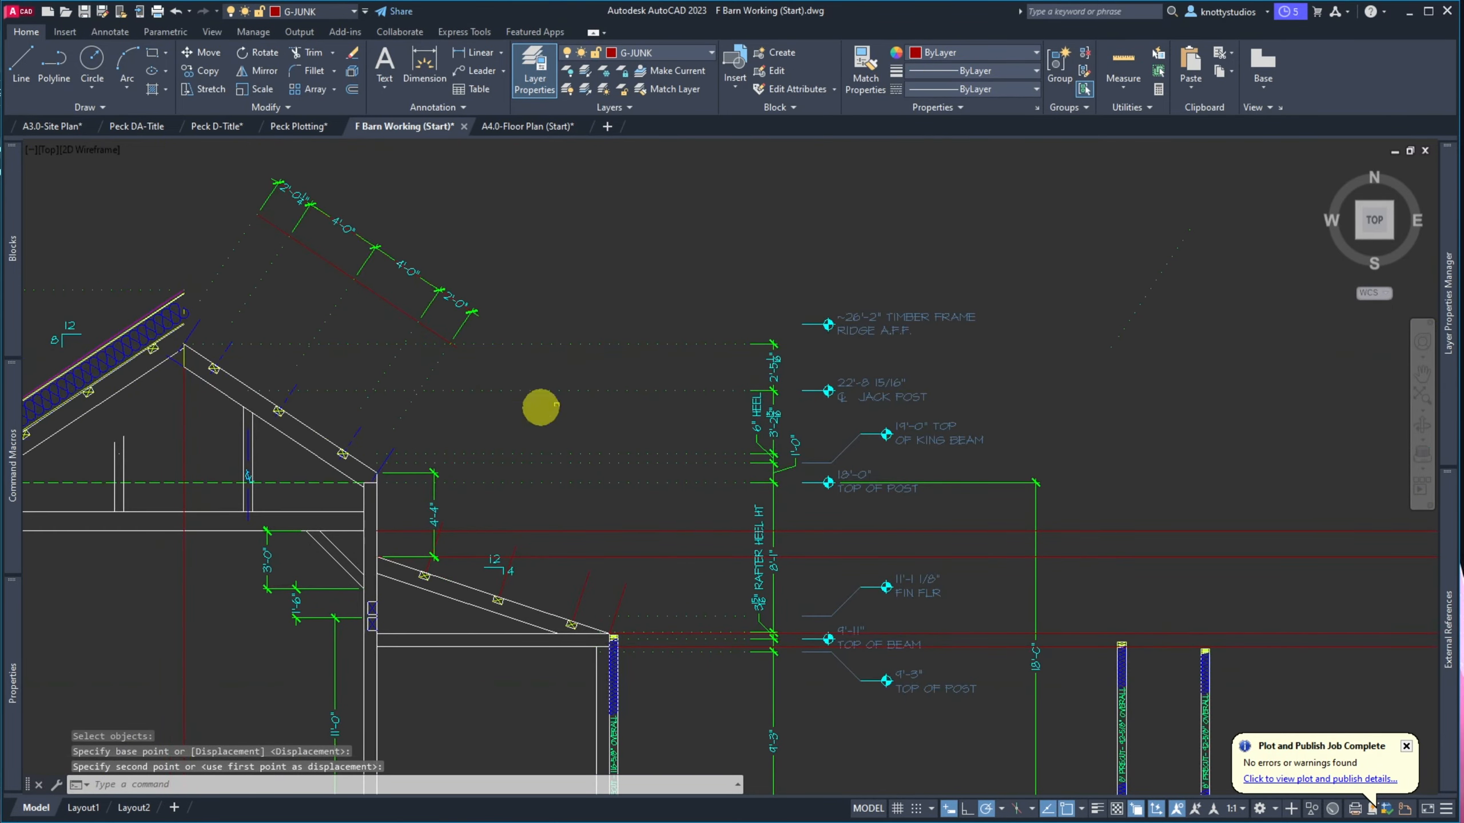
pyautogui.scroll(6, 757, 378)
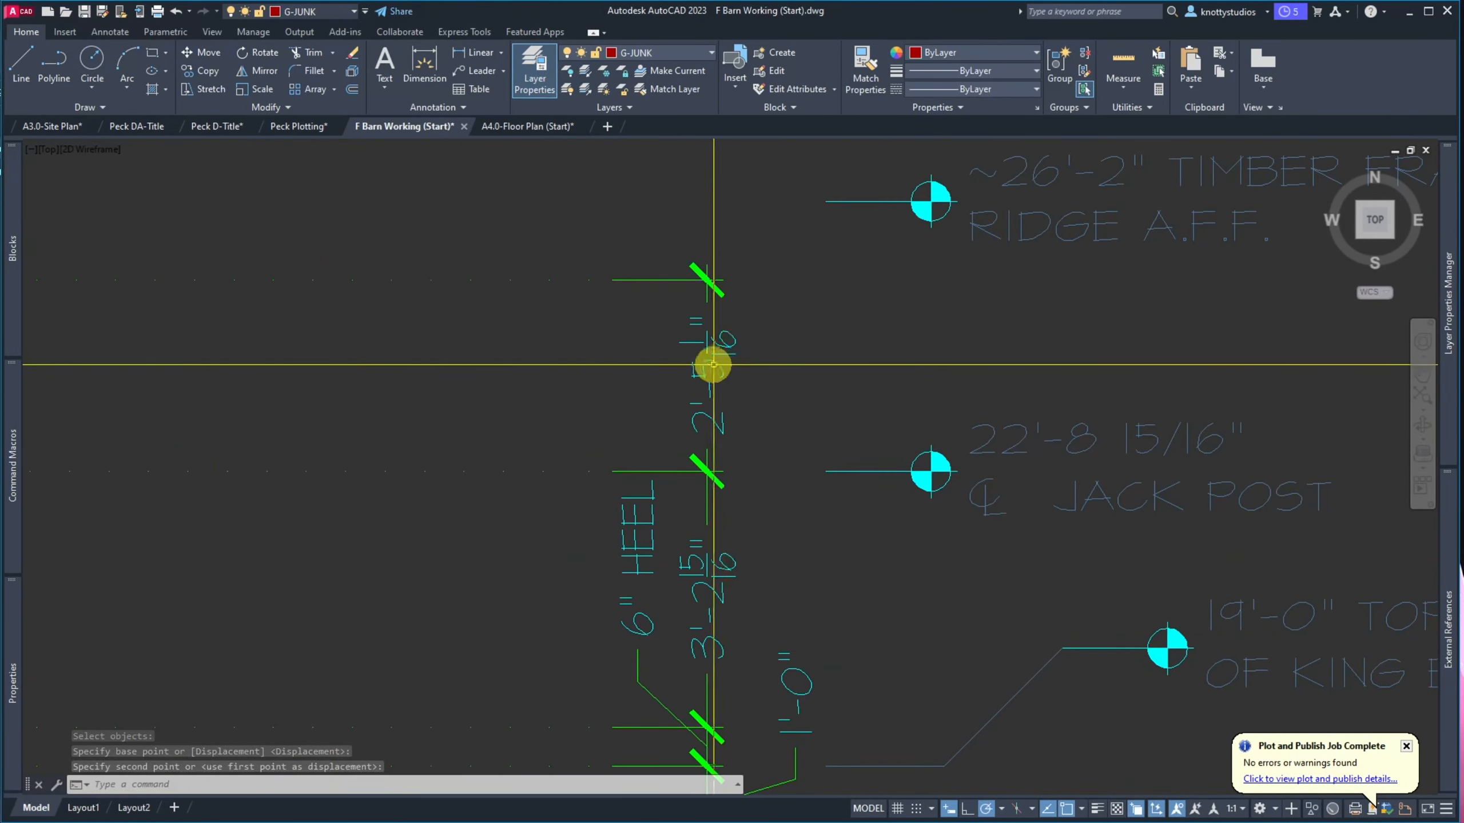
pyautogui.scroll(-2, 603, 337)
pyautogui.scroll(-5, 604, 337)
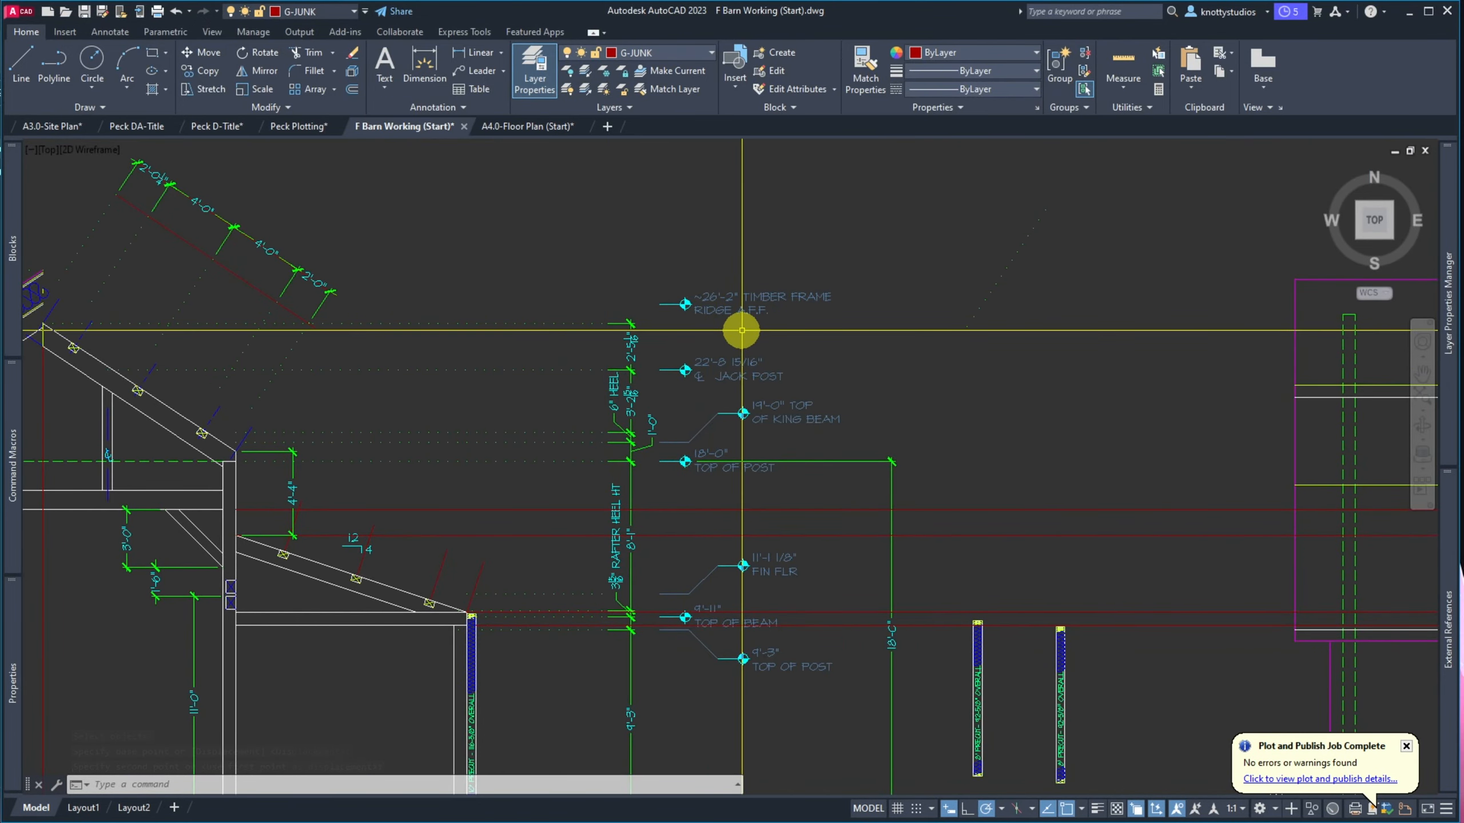
pyautogui.scroll(-6, 742, 331)
pyautogui.scroll(6, 696, 311)
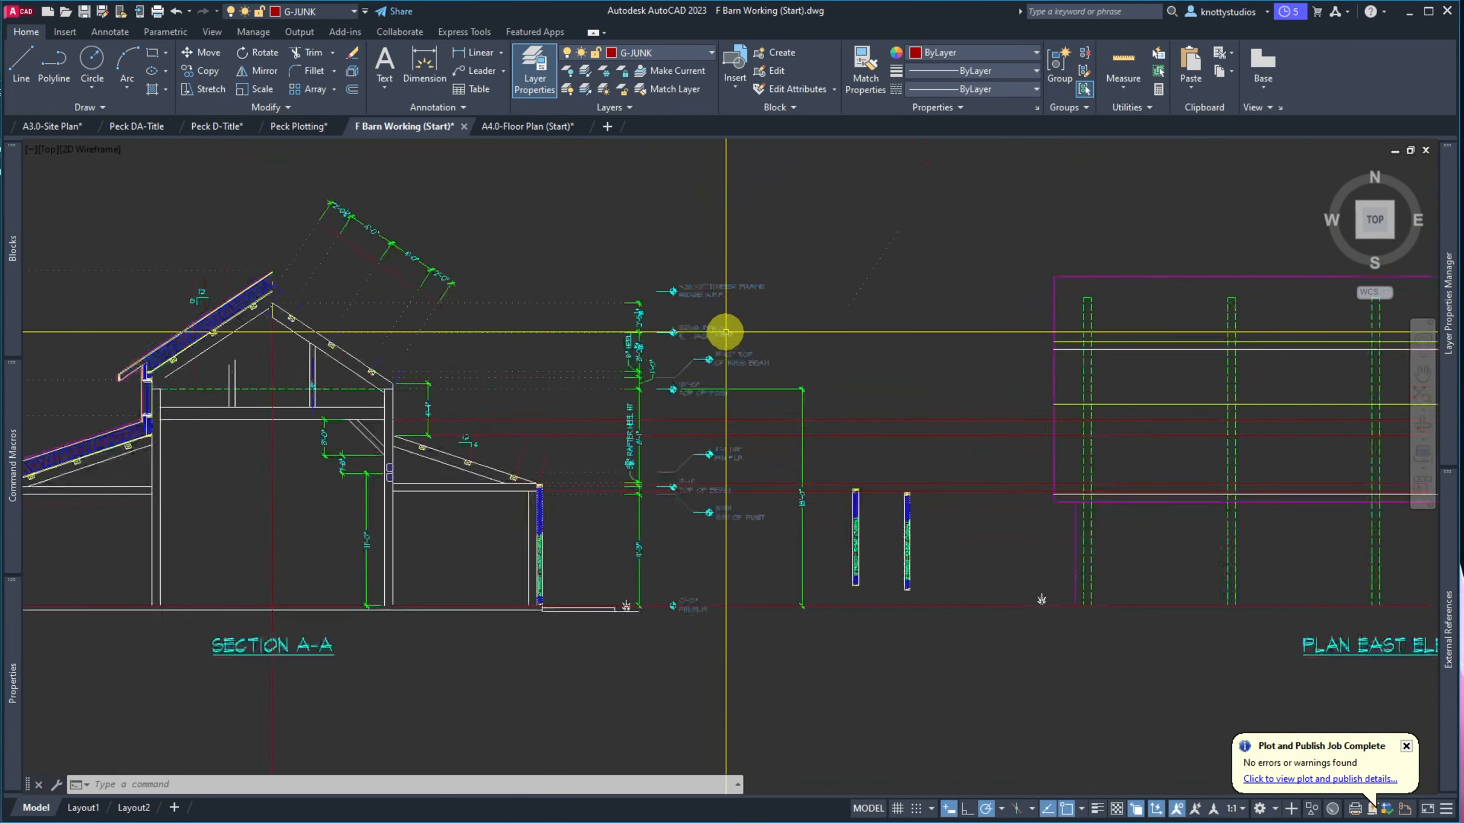
# Try to move the ridge elevation label with its marker perpendicular to the elevation string's top extension line
pyautogui.write('m')
pyautogui.press('space')
pyautogui.click(708, 304)
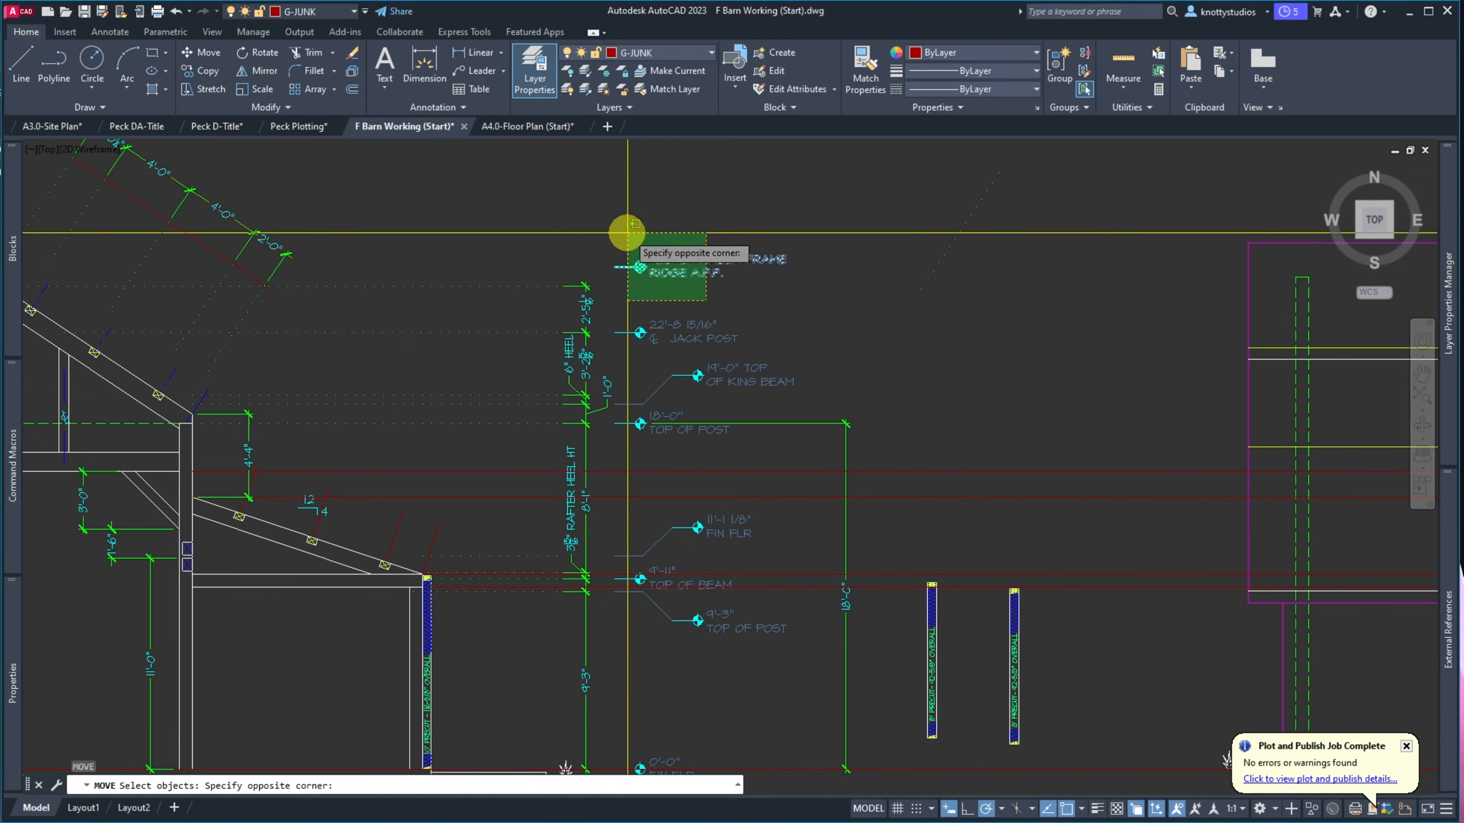
pyautogui.click(627, 233)
pyautogui.press('space')
pyautogui.click(616, 265)
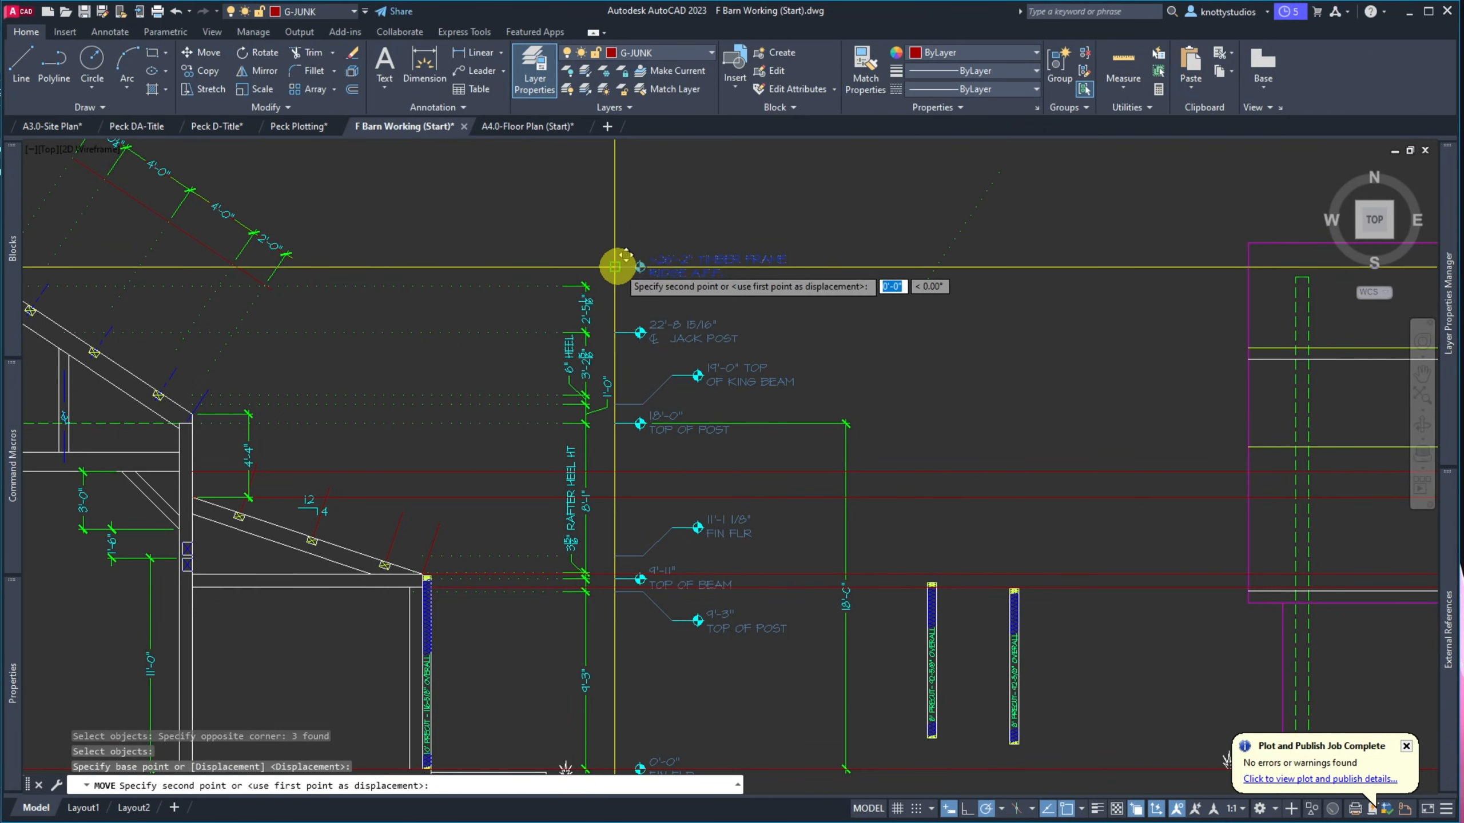
pyautogui.write('PER')
pyautogui.press('space')
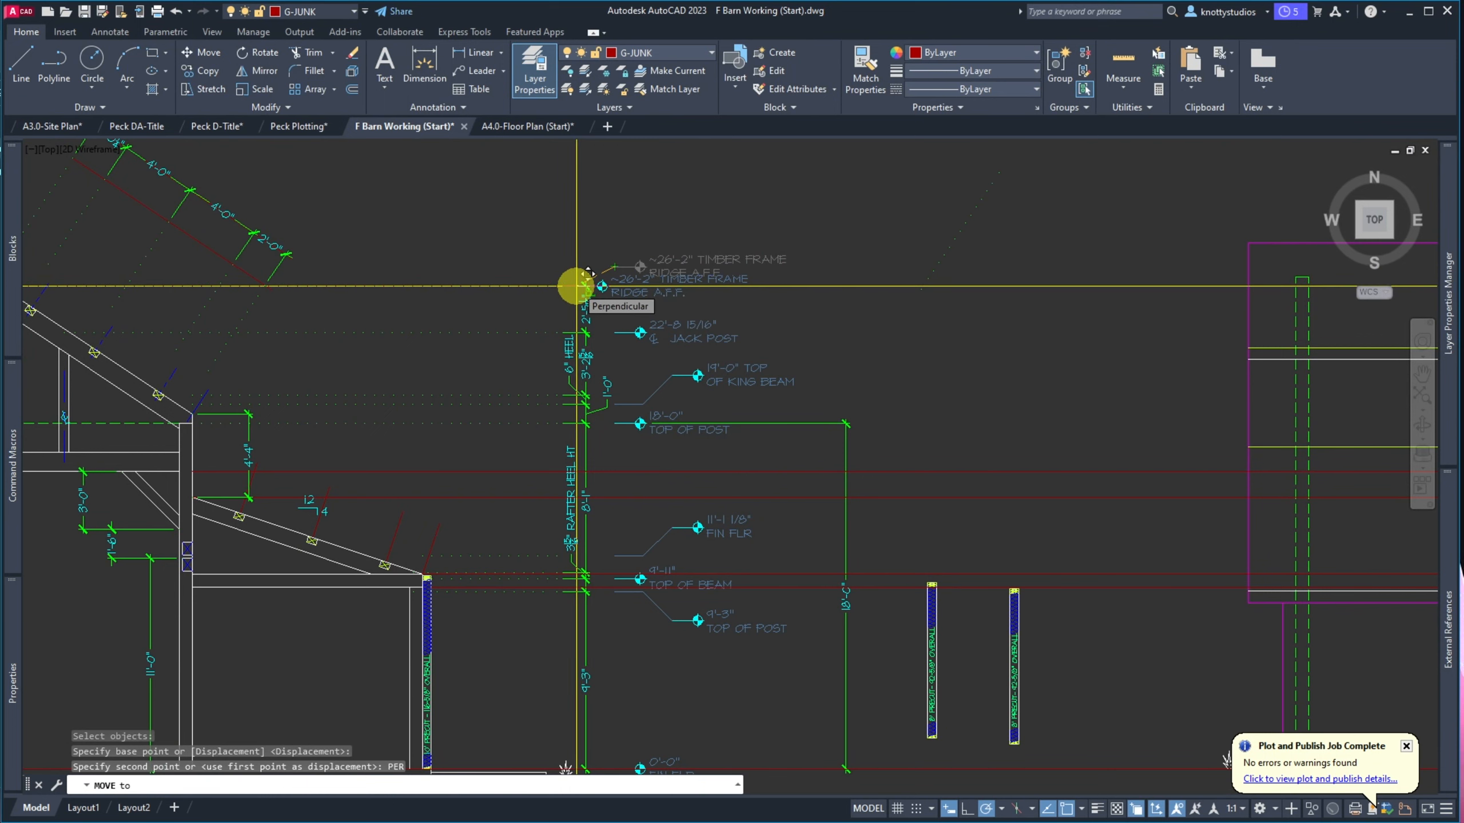
pyautogui.scroll(5, 588, 271)
pyautogui.click(587, 277)
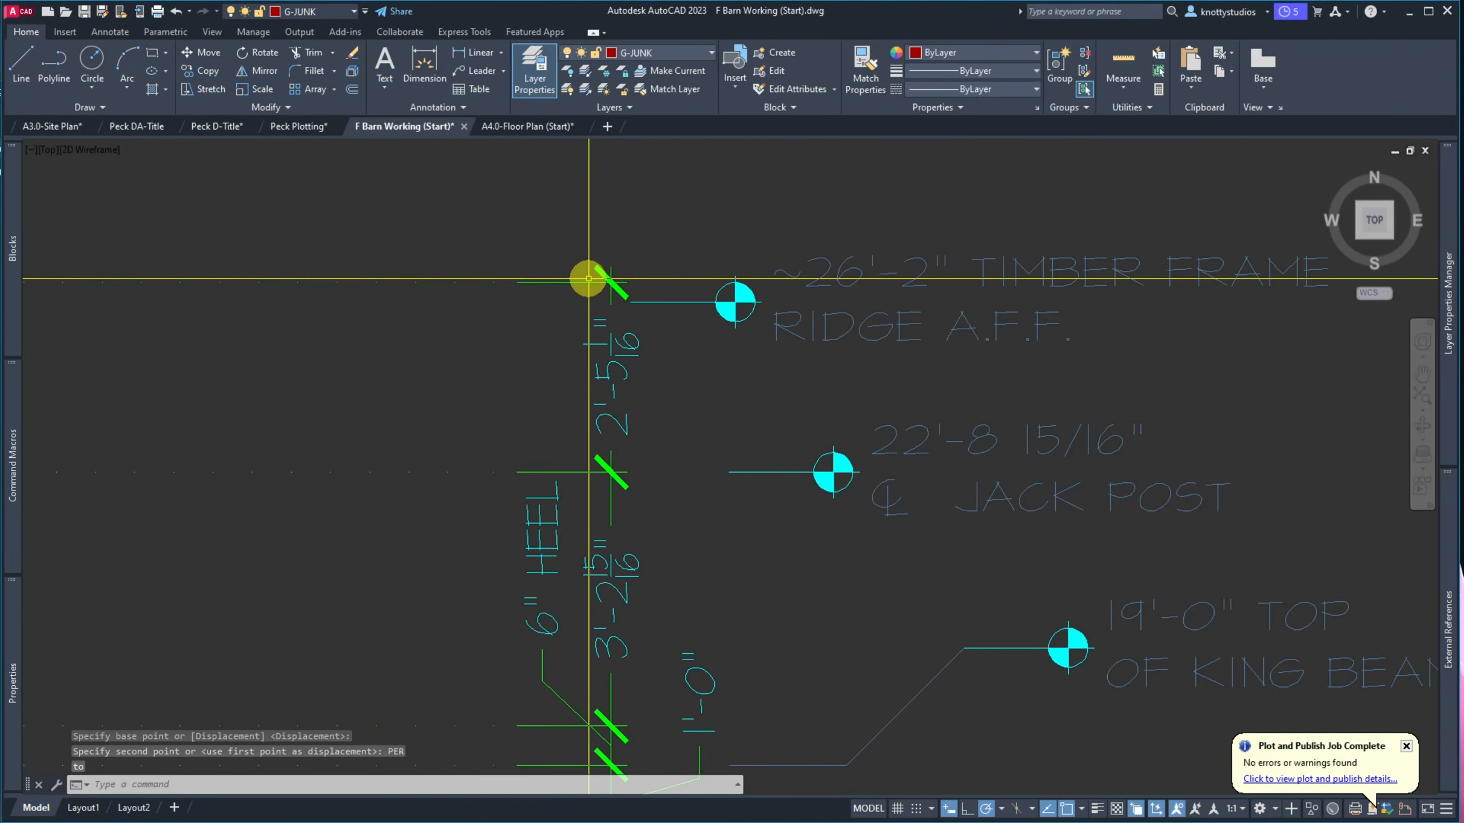
pyautogui.write('u')
pyautogui.press('Return')
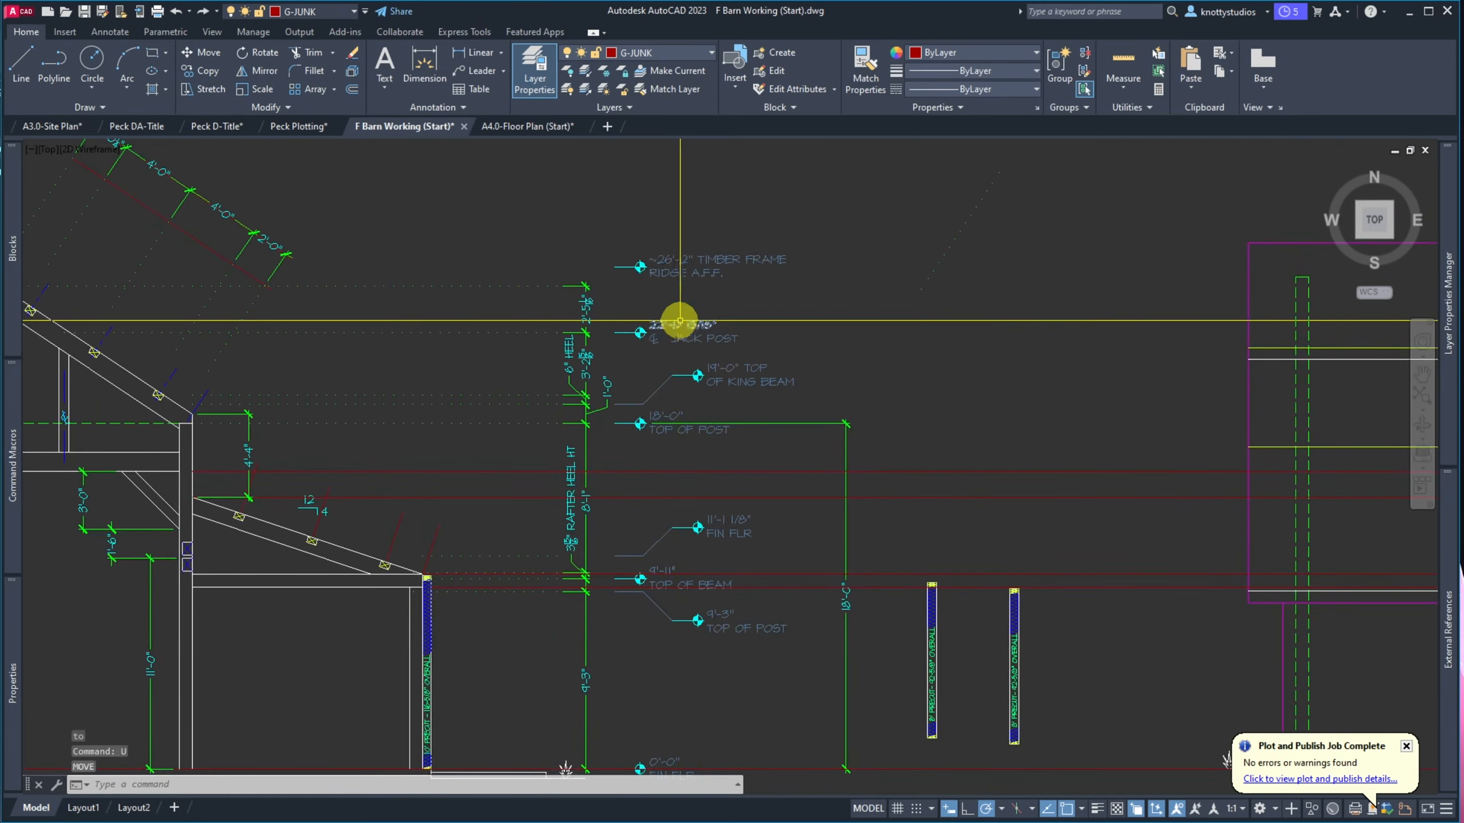
# Move the ridge elevation label and its marker down, perpendicular to the top extension line of the elevation string
pyautogui.scroll(9, 669, 288)
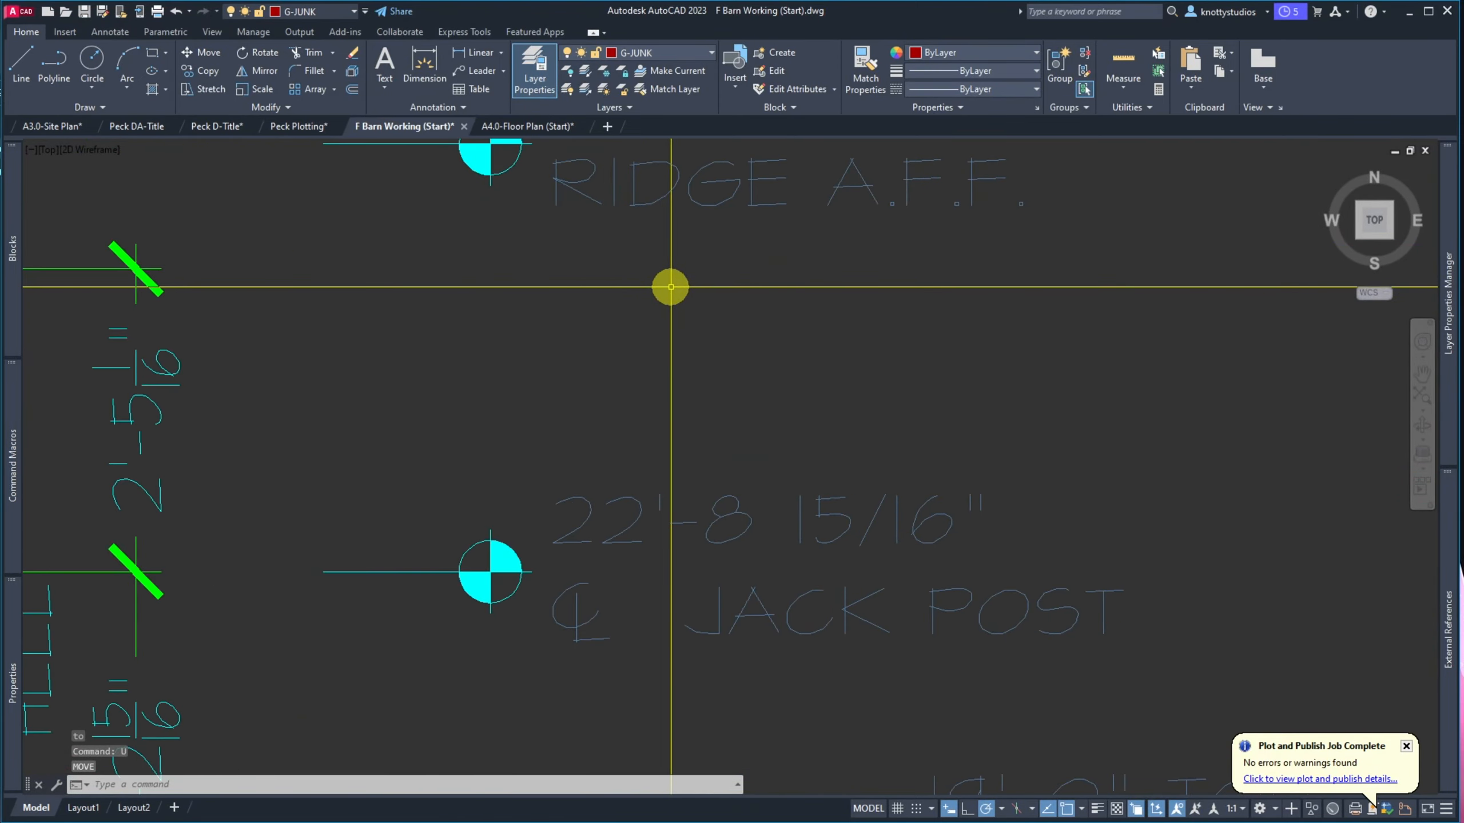
pyautogui.scroll(-7, 670, 288)
pyautogui.scroll(8, 631, 213)
pyautogui.scroll(-4, 637, 229)
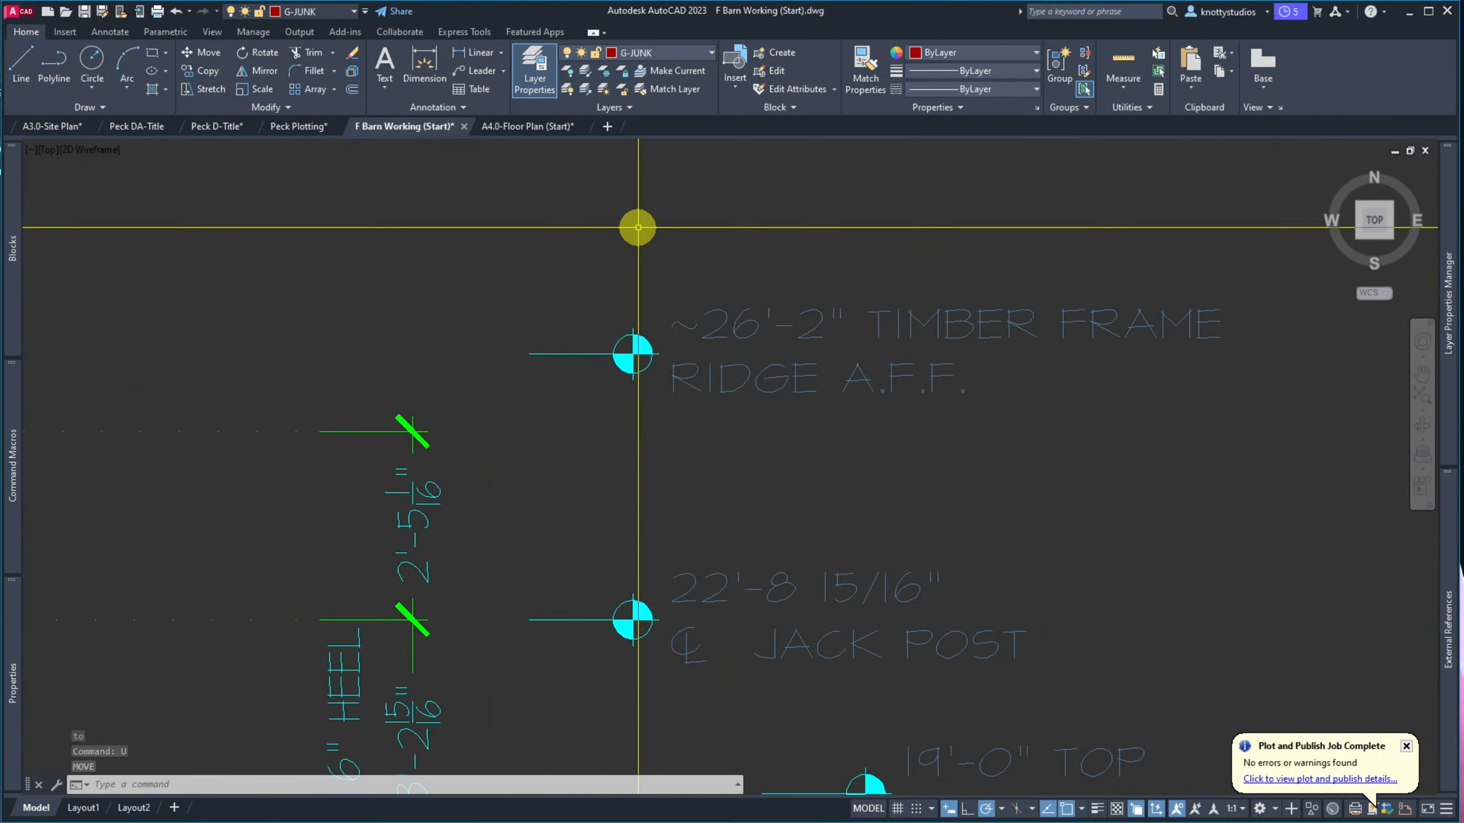
pyautogui.write('m')
pyautogui.press('Return')
pyautogui.click(750, 427)
pyautogui.click(518, 288)
pyautogui.press('Return')
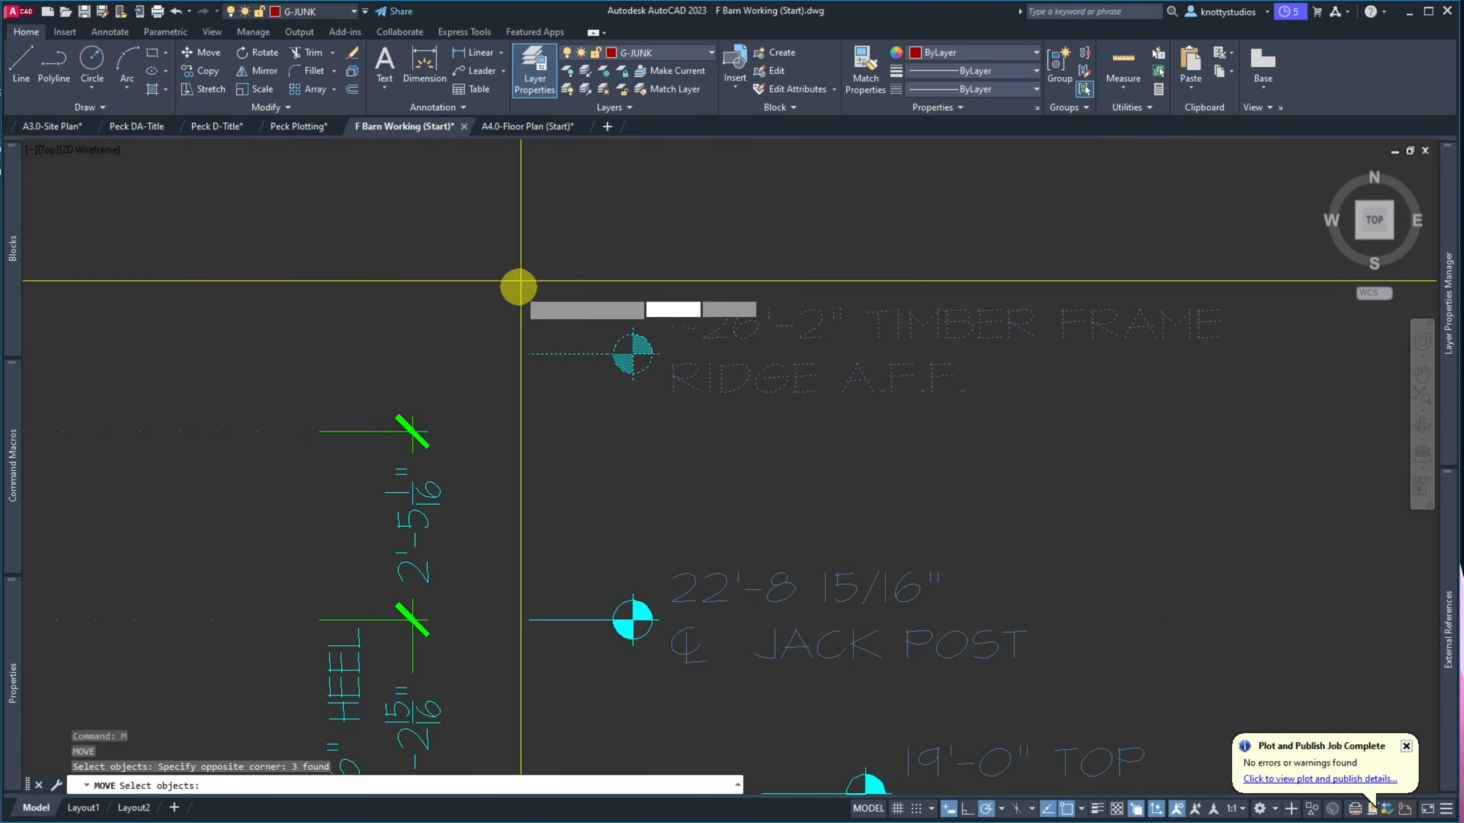
pyautogui.click(535, 354)
pyautogui.write('per')
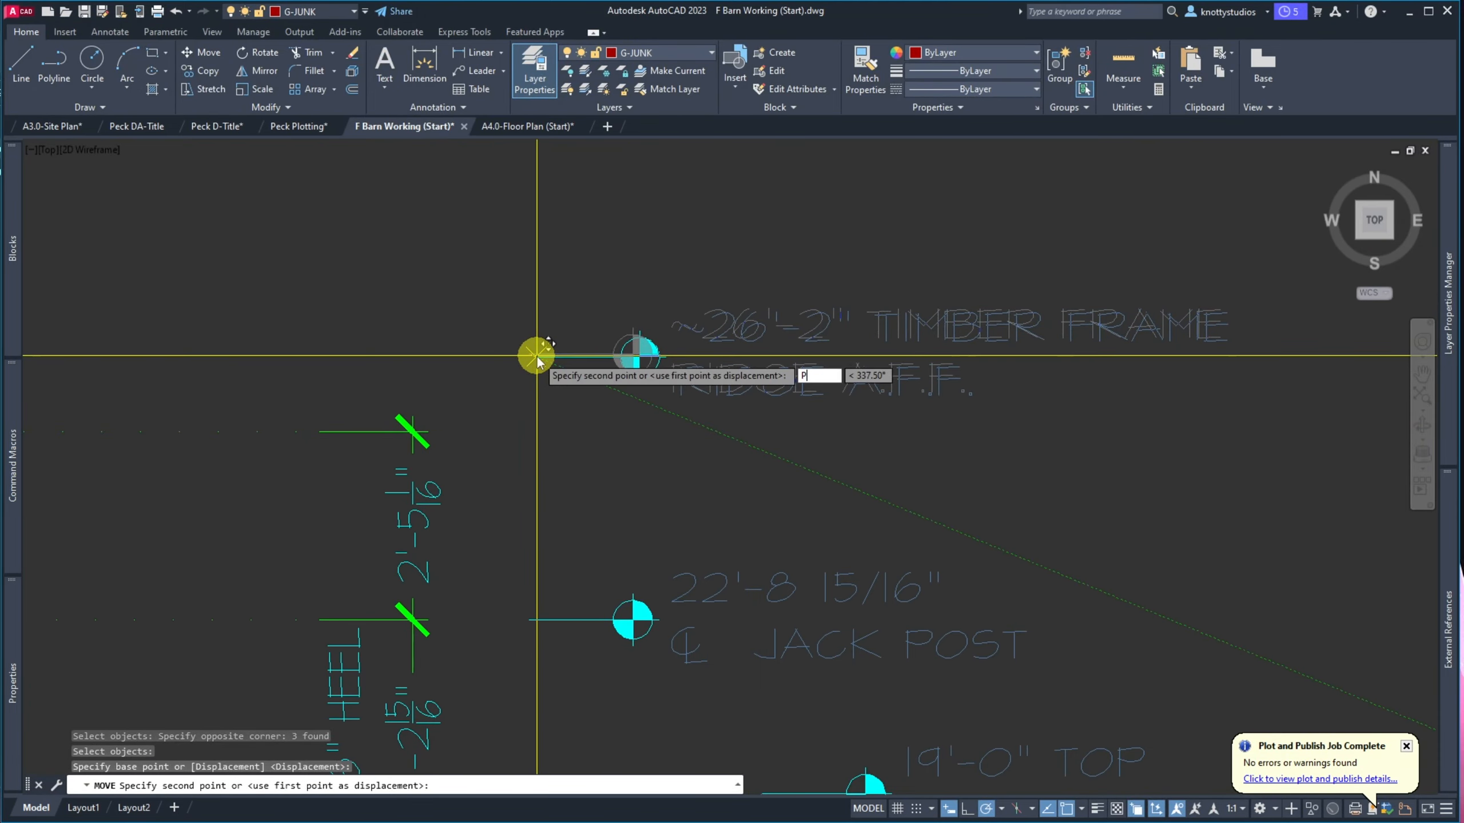
pyautogui.press('Return')
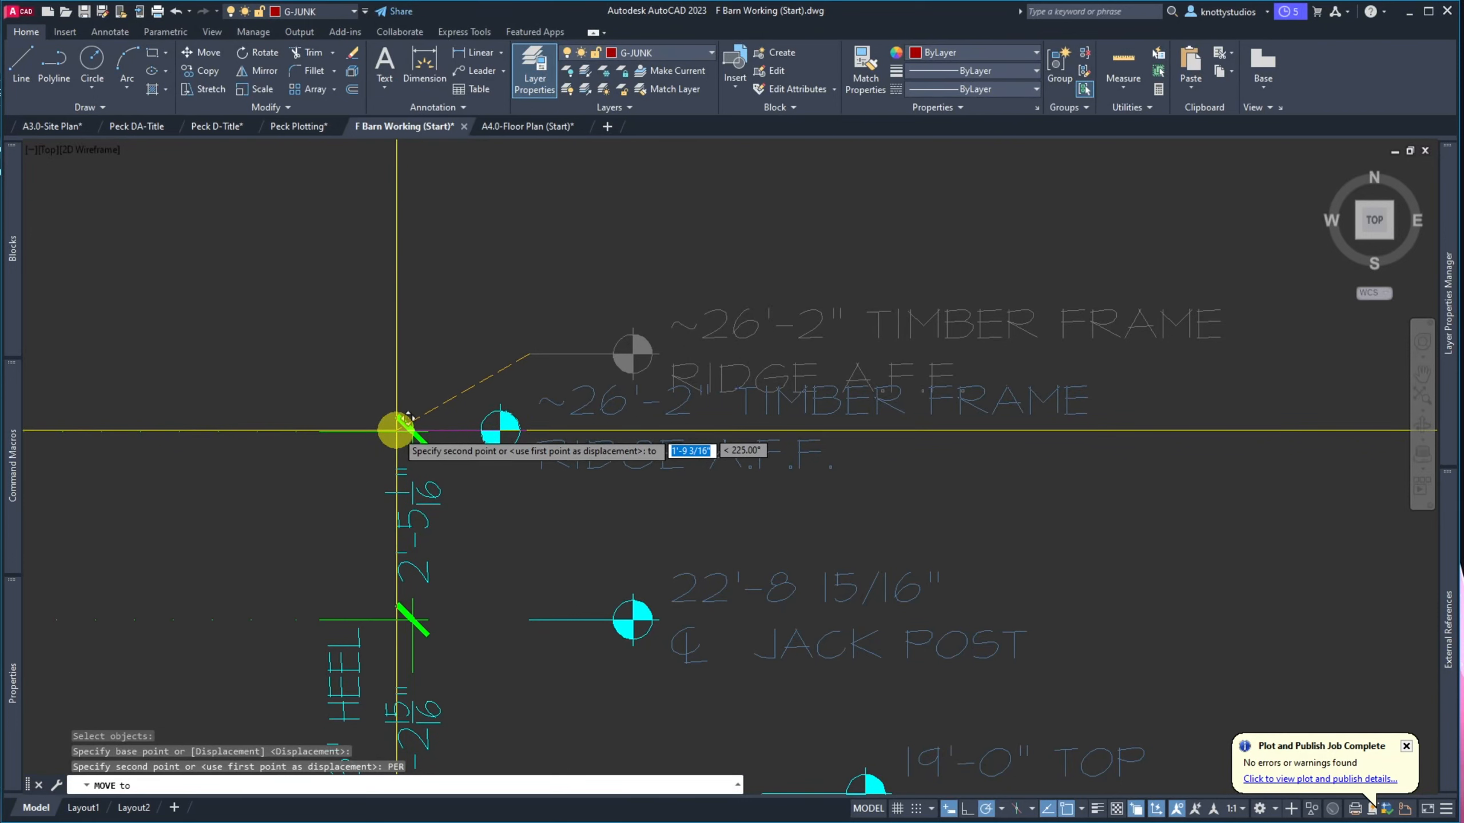
pyautogui.click(384, 436)
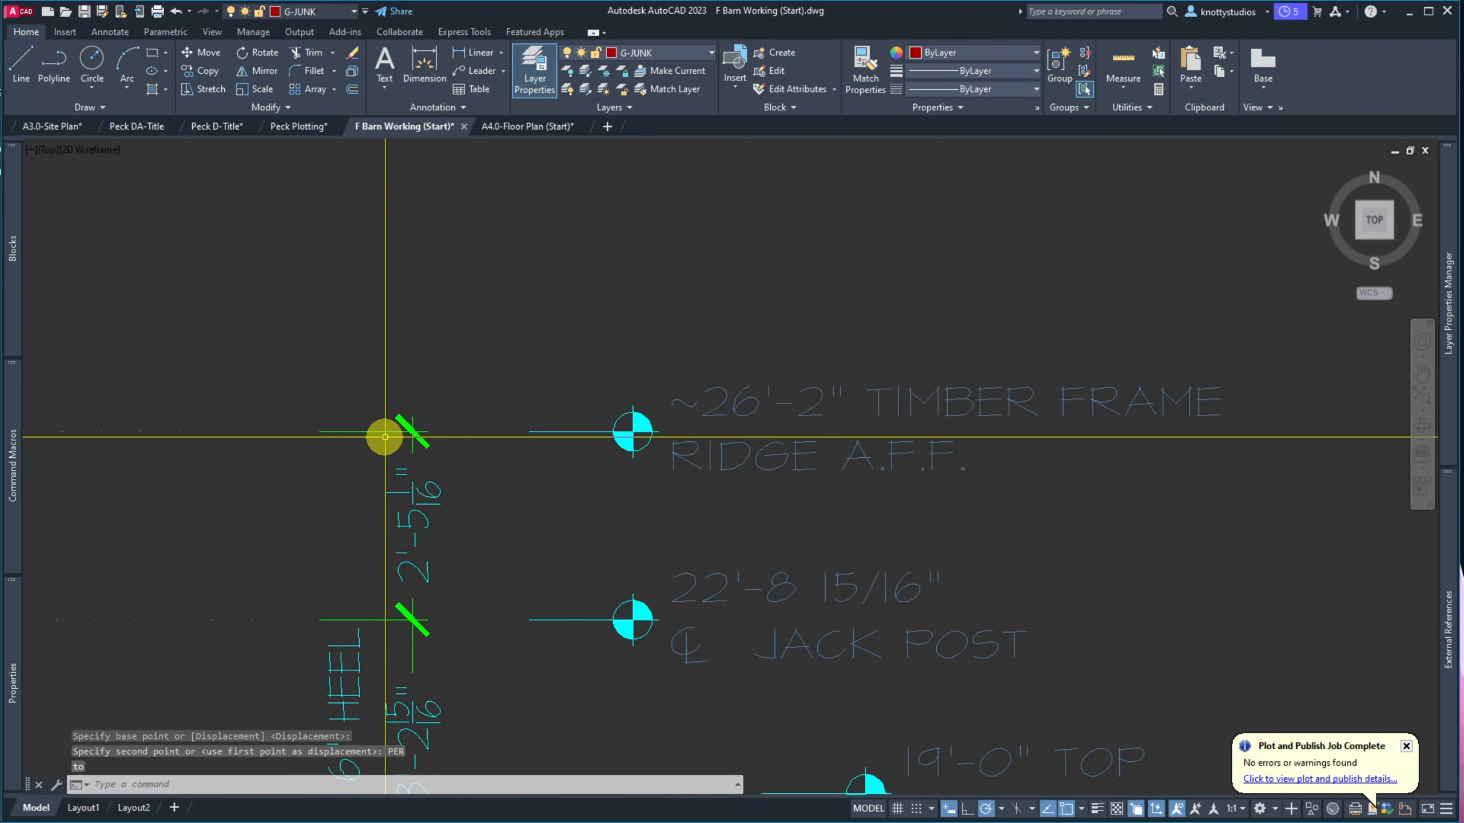
# Measure the vertical distance from the 0'-0" finished floor line to the ridge level line and read the result in the command history
pyautogui.scroll(-4, 640, 288)
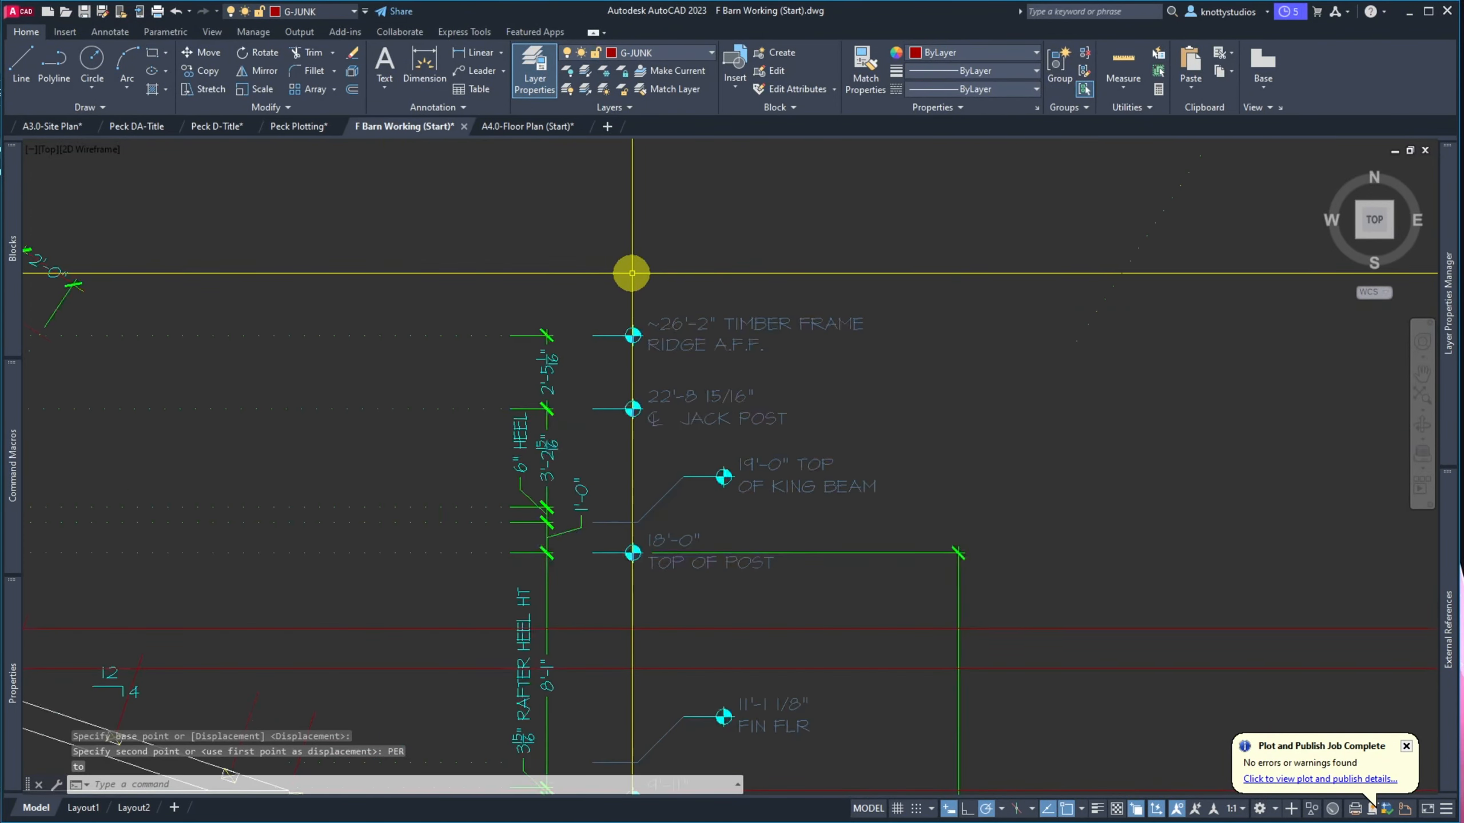
pyautogui.scroll(-5, 637, 282)
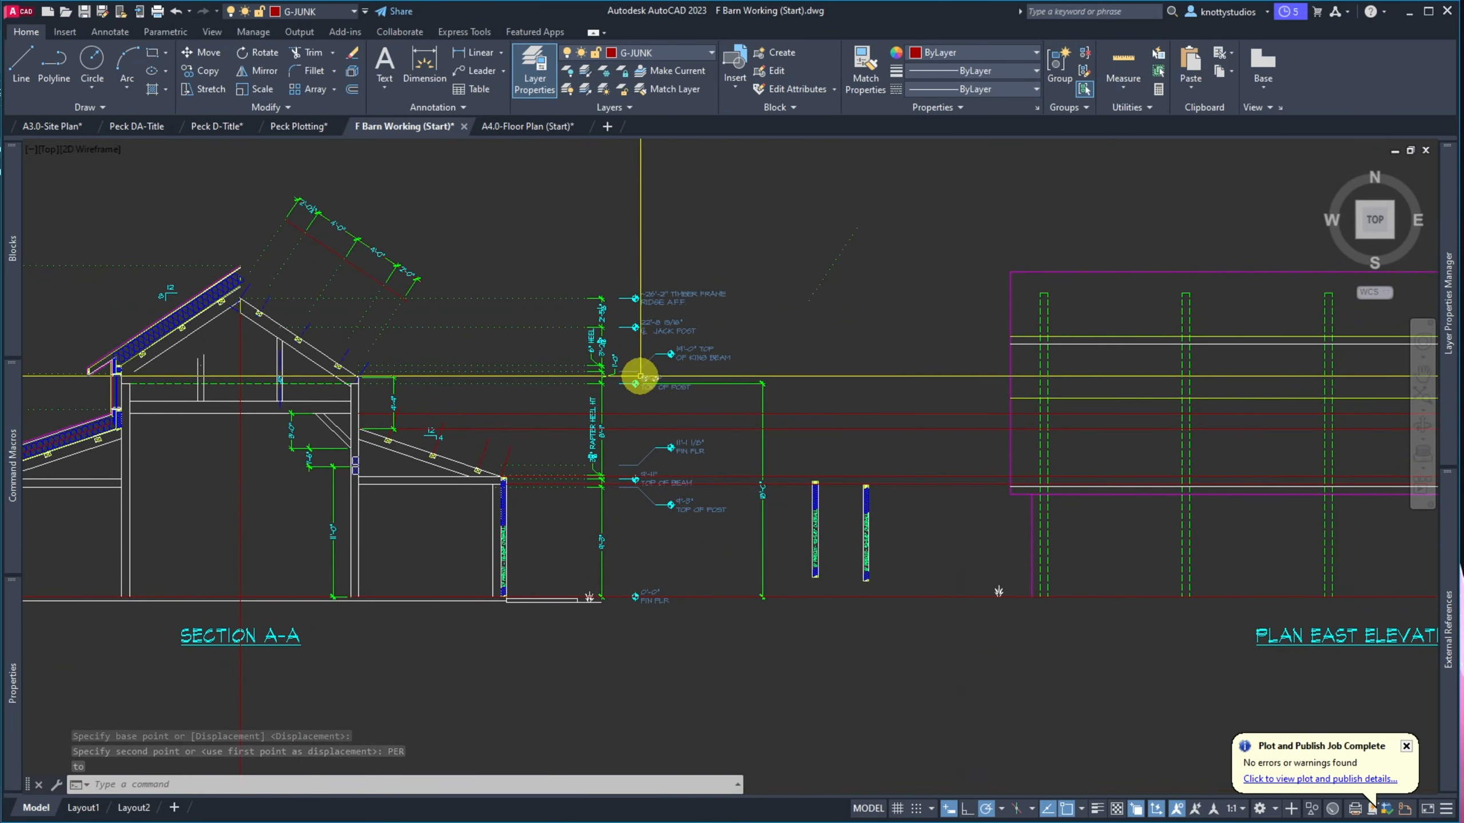
pyautogui.write('di')
pyautogui.press('Return')
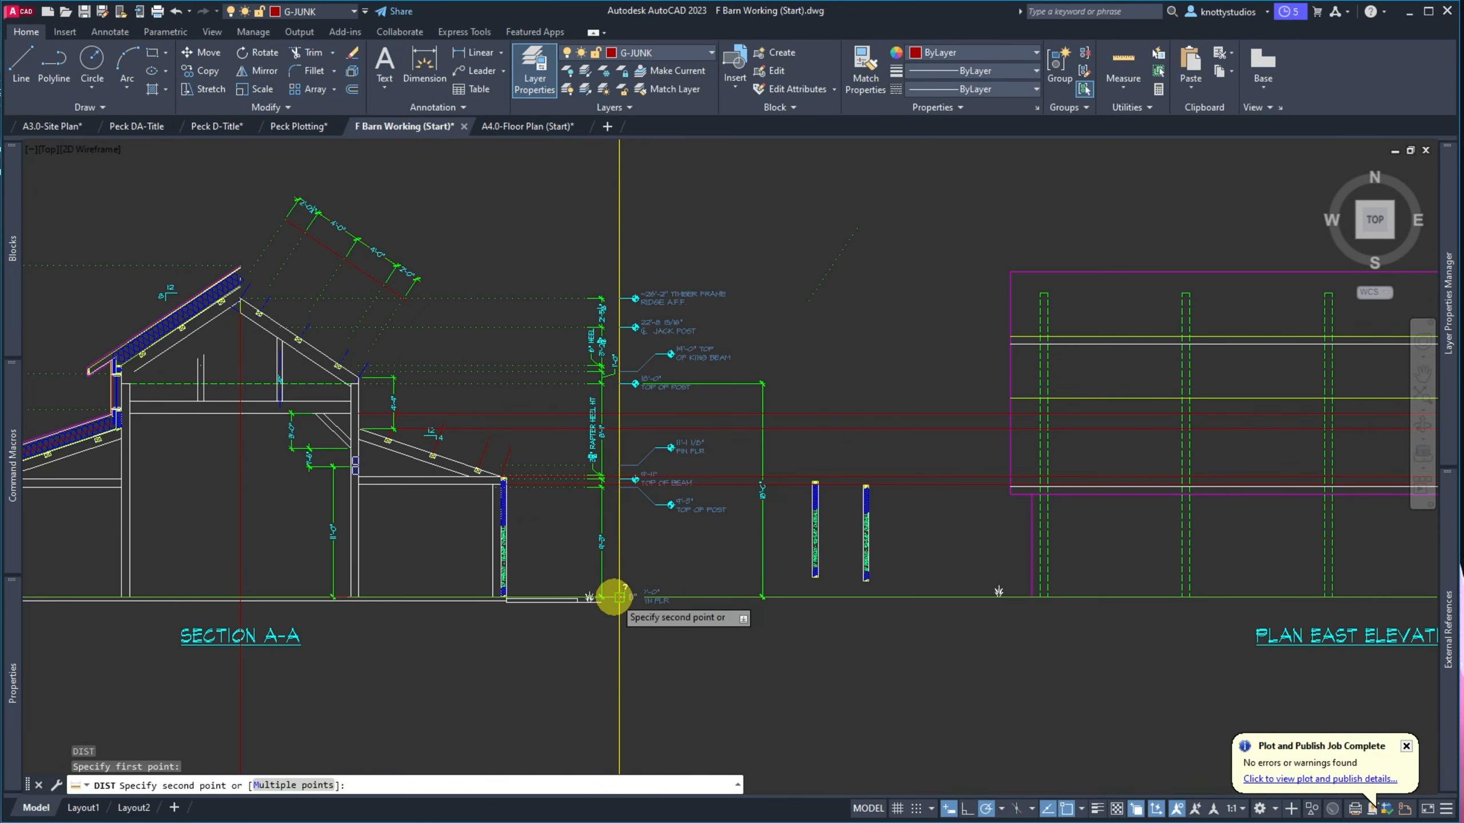
pyautogui.click(619, 298)
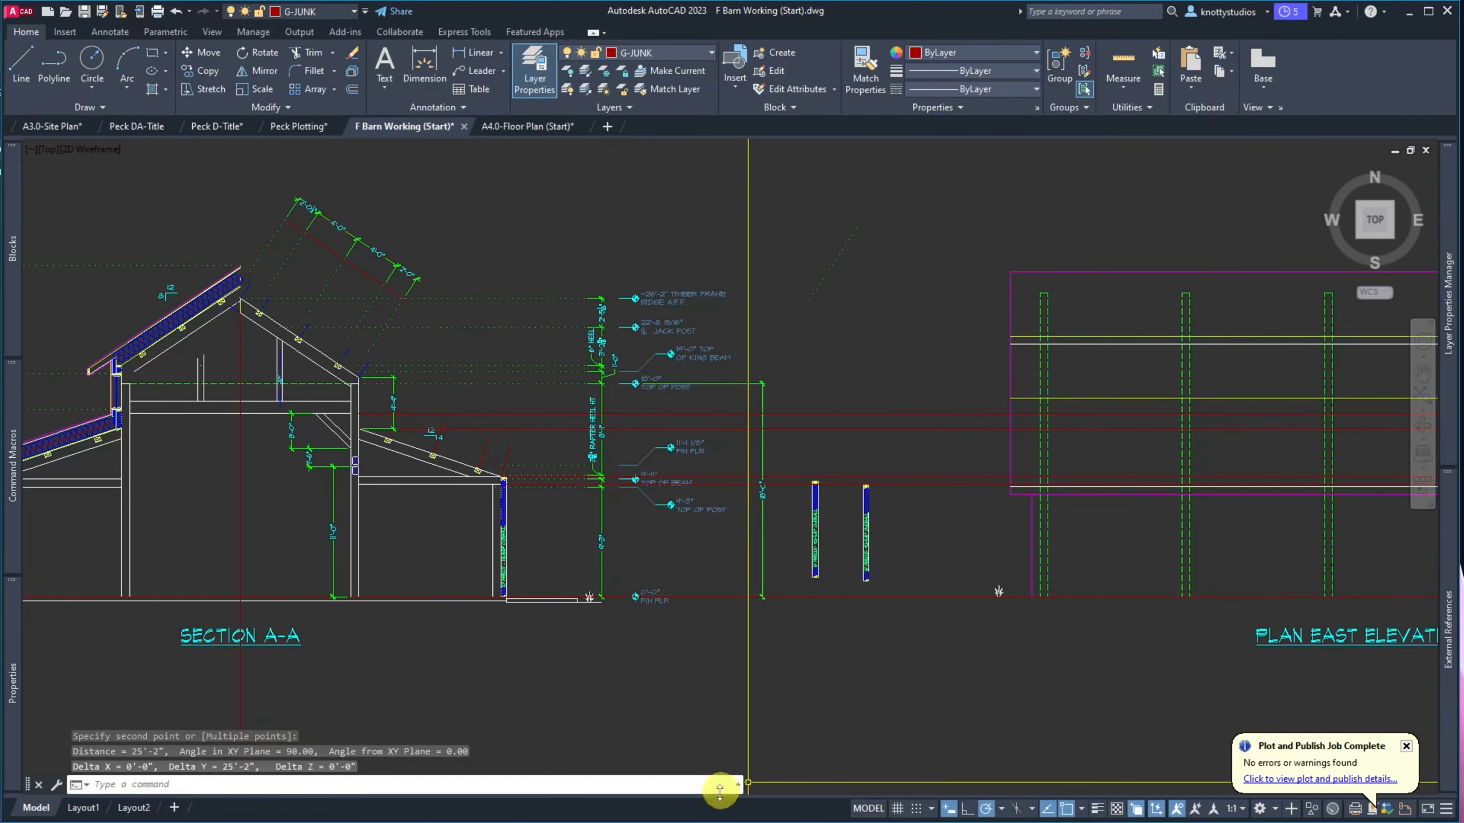
pyautogui.press('F2')
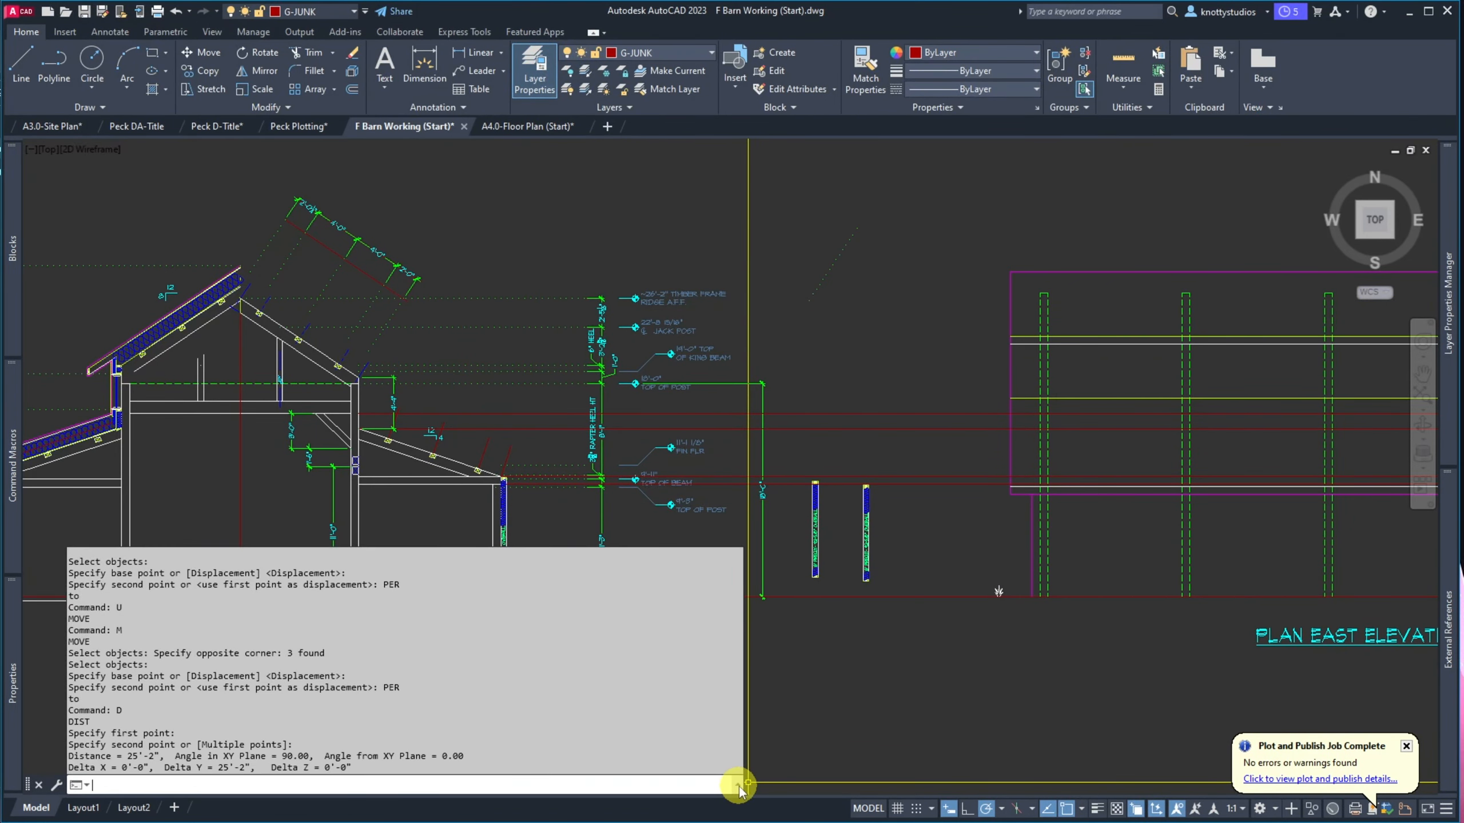
pyautogui.click(250, 766)
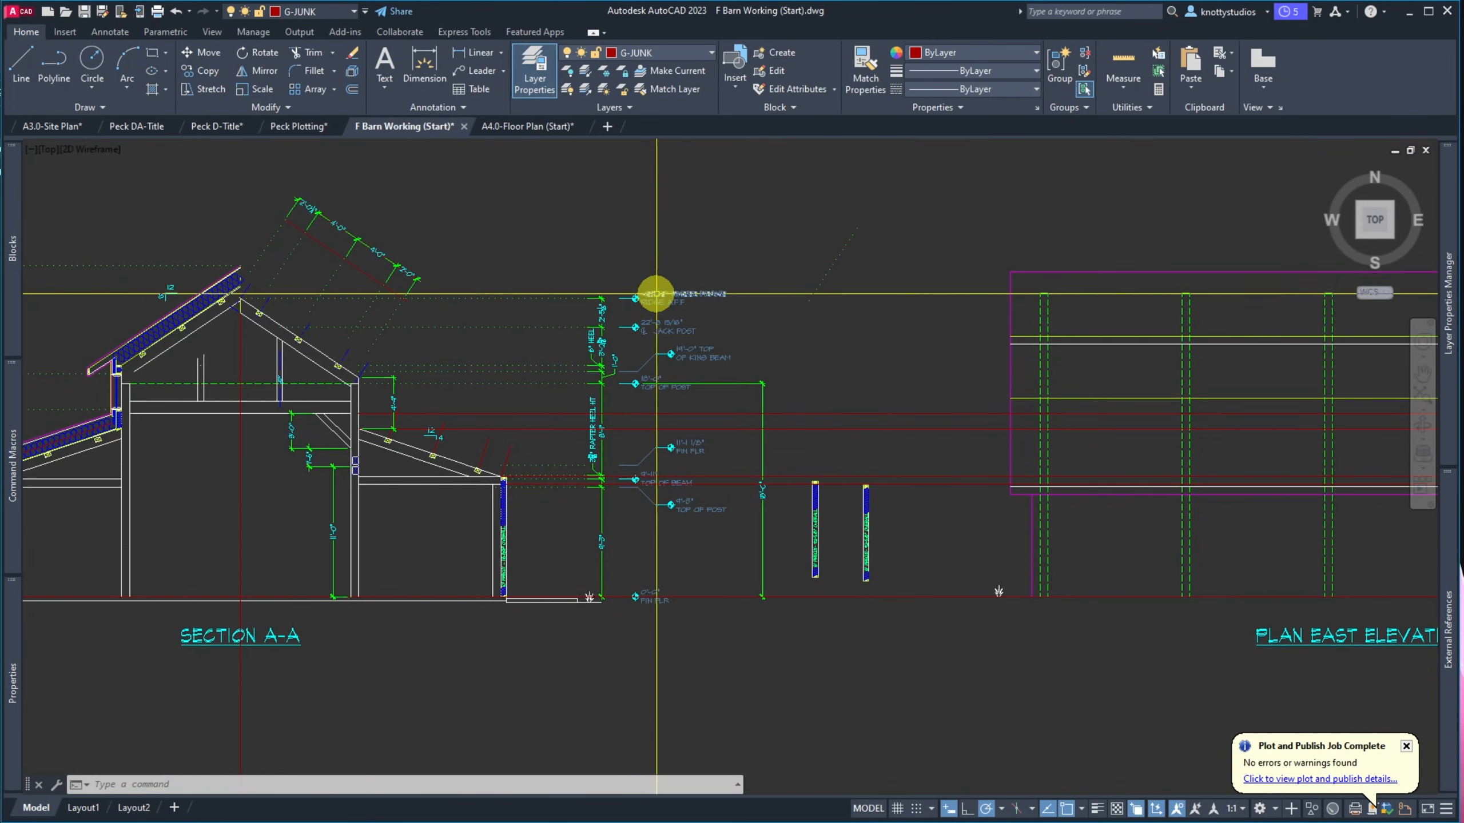
# Change the height in the ridge elevation label's first line to 25'-2"
pyautogui.scroll(12, 653, 297)
pyautogui.doubleClick(579, 320)
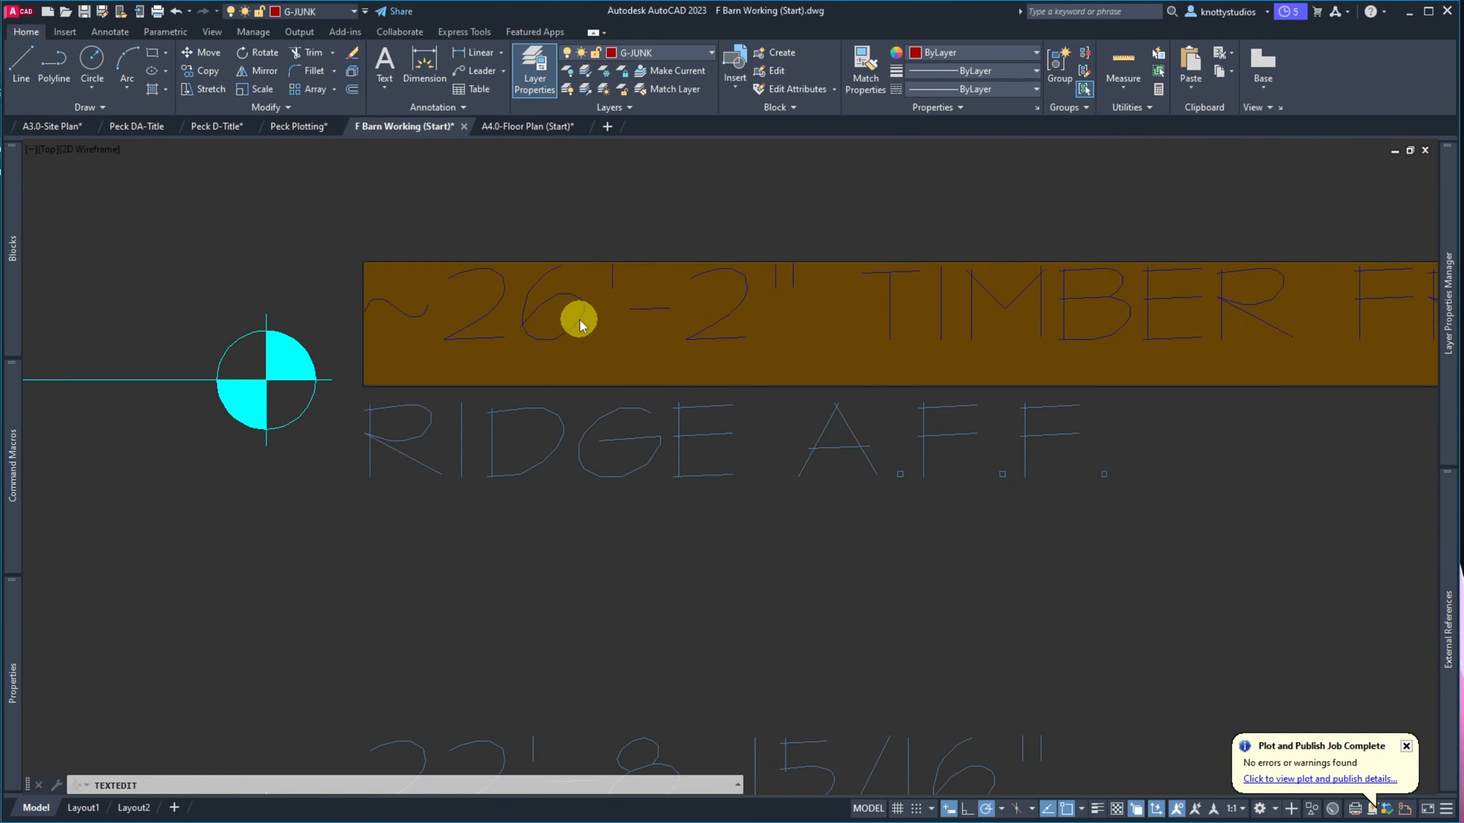
pyautogui.click(782, 300)
pyautogui.moveTo(753, 296); pyautogui.dragTo(446, 313)
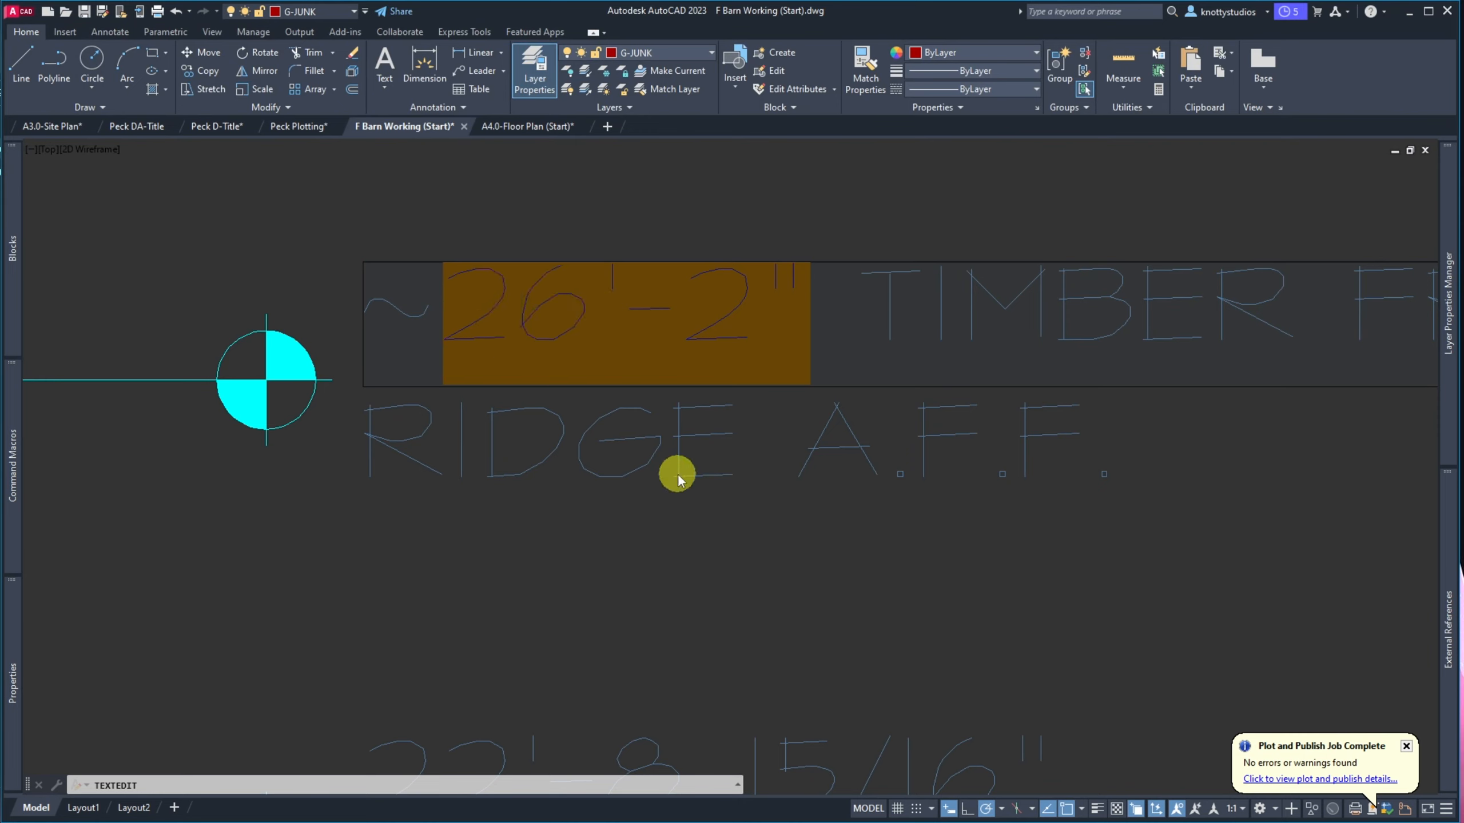
pyautogui.write('25\'-2"')
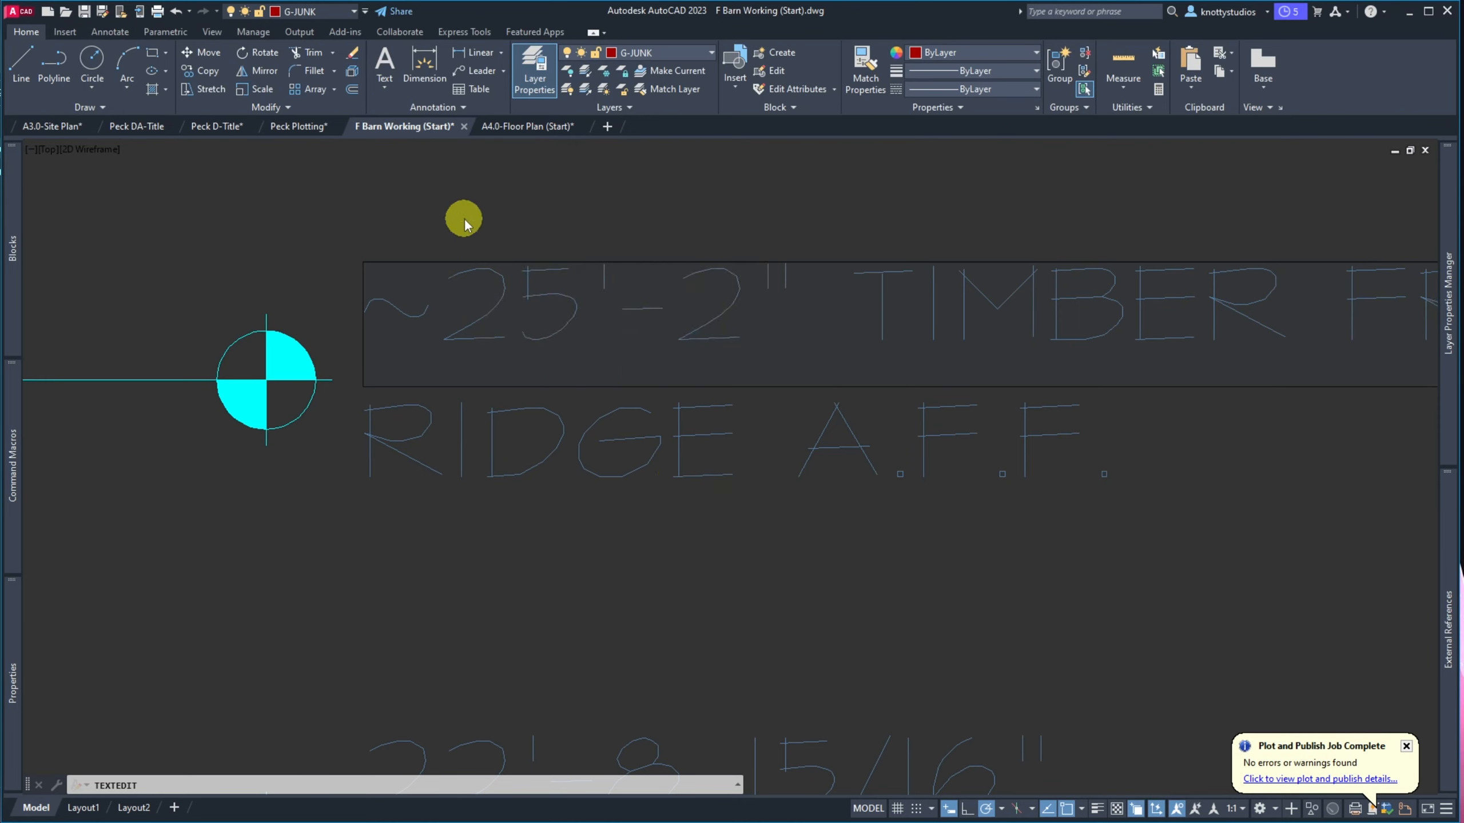
pyautogui.press('Return')
pyautogui.press('Escape')
pyautogui.scroll(-8, 464, 218)
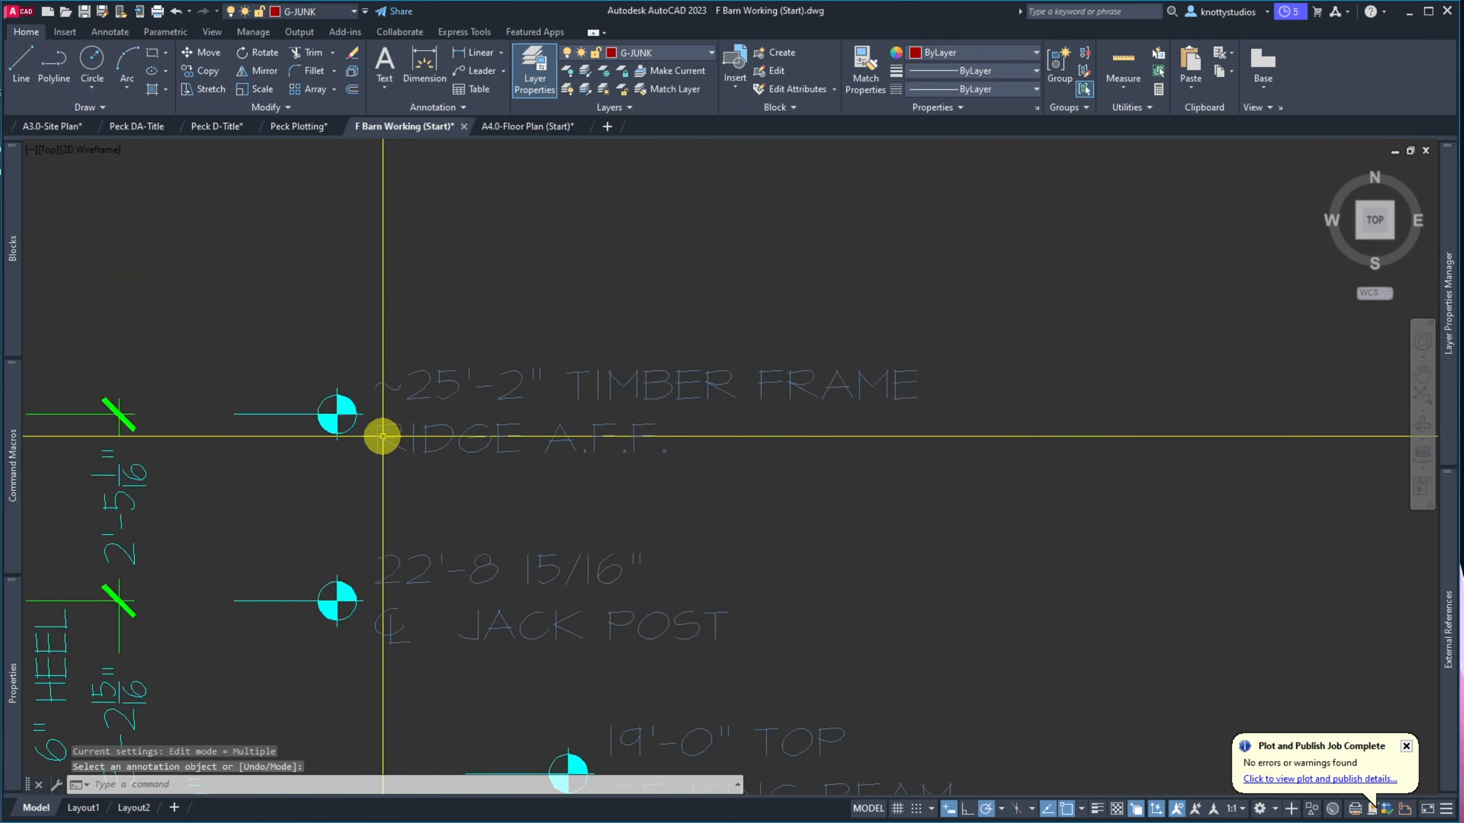
# Remove the tilde from the ridge elevation label so its first line reads 25'-2" TIMBER FRAME
pyautogui.scroll(-4, 469, 349)
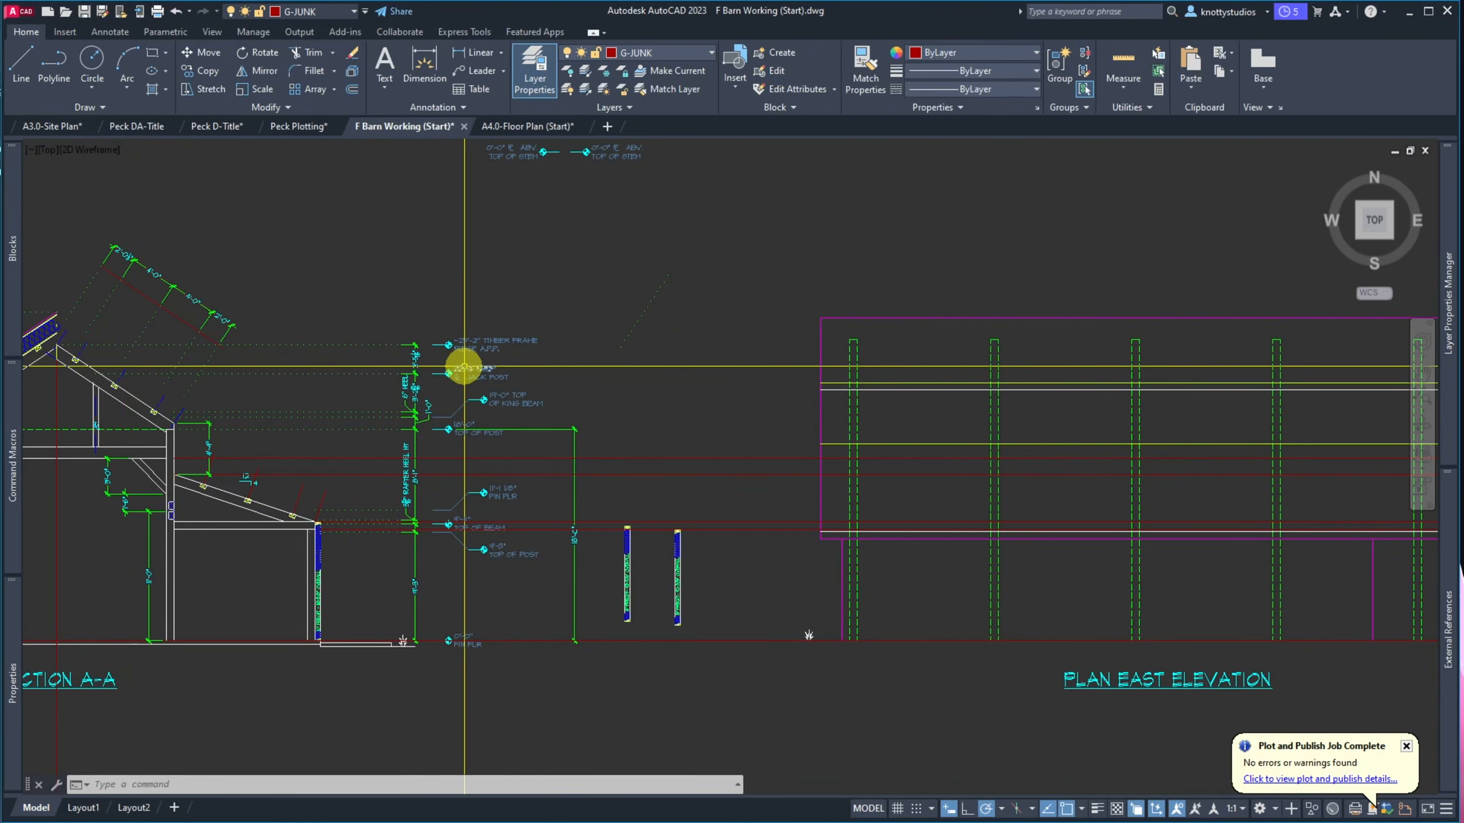
pyautogui.scroll(4, 458, 345)
pyautogui.scroll(6, 458, 344)
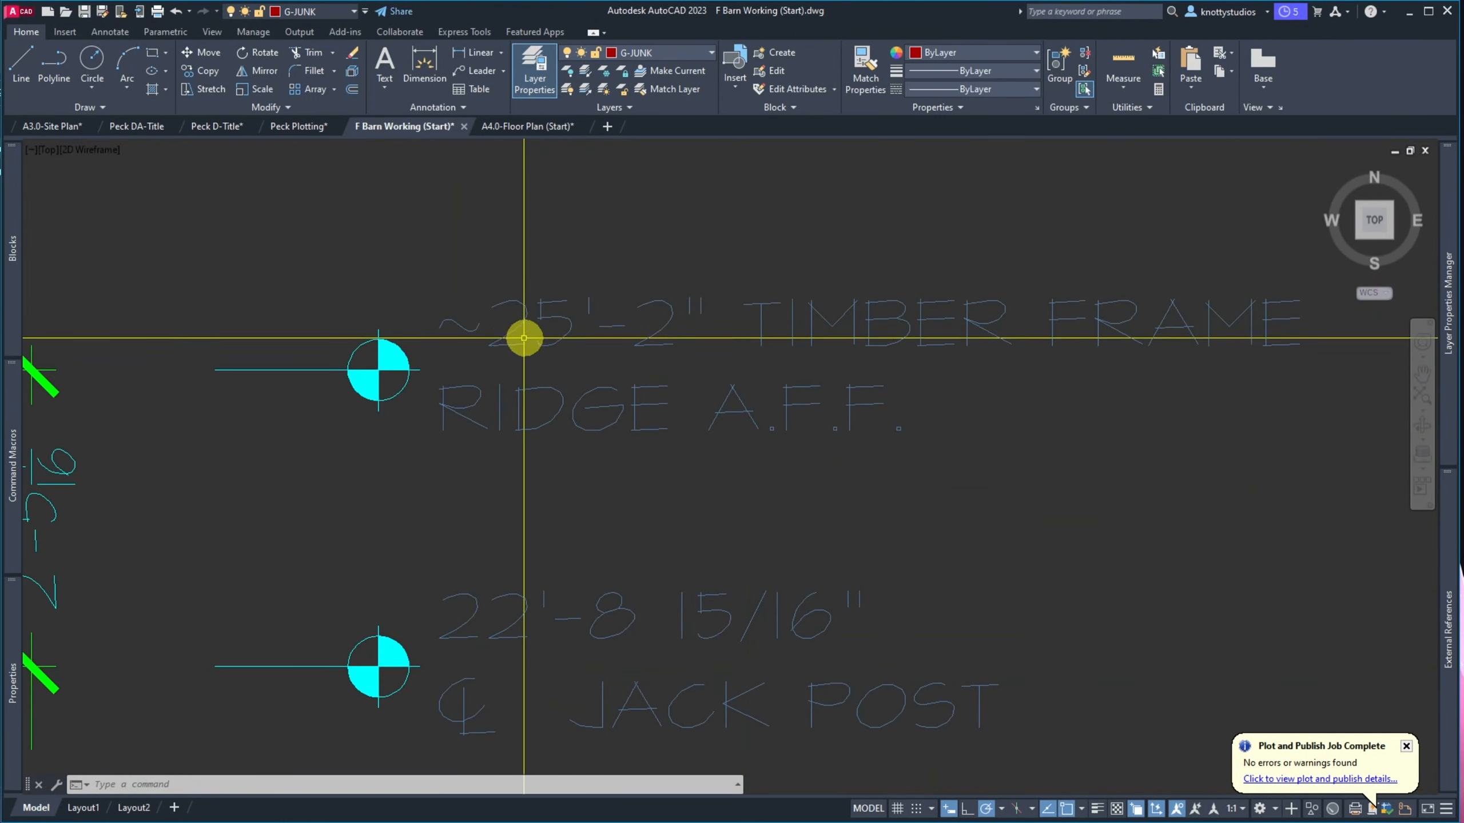
pyautogui.doubleClick(488, 330)
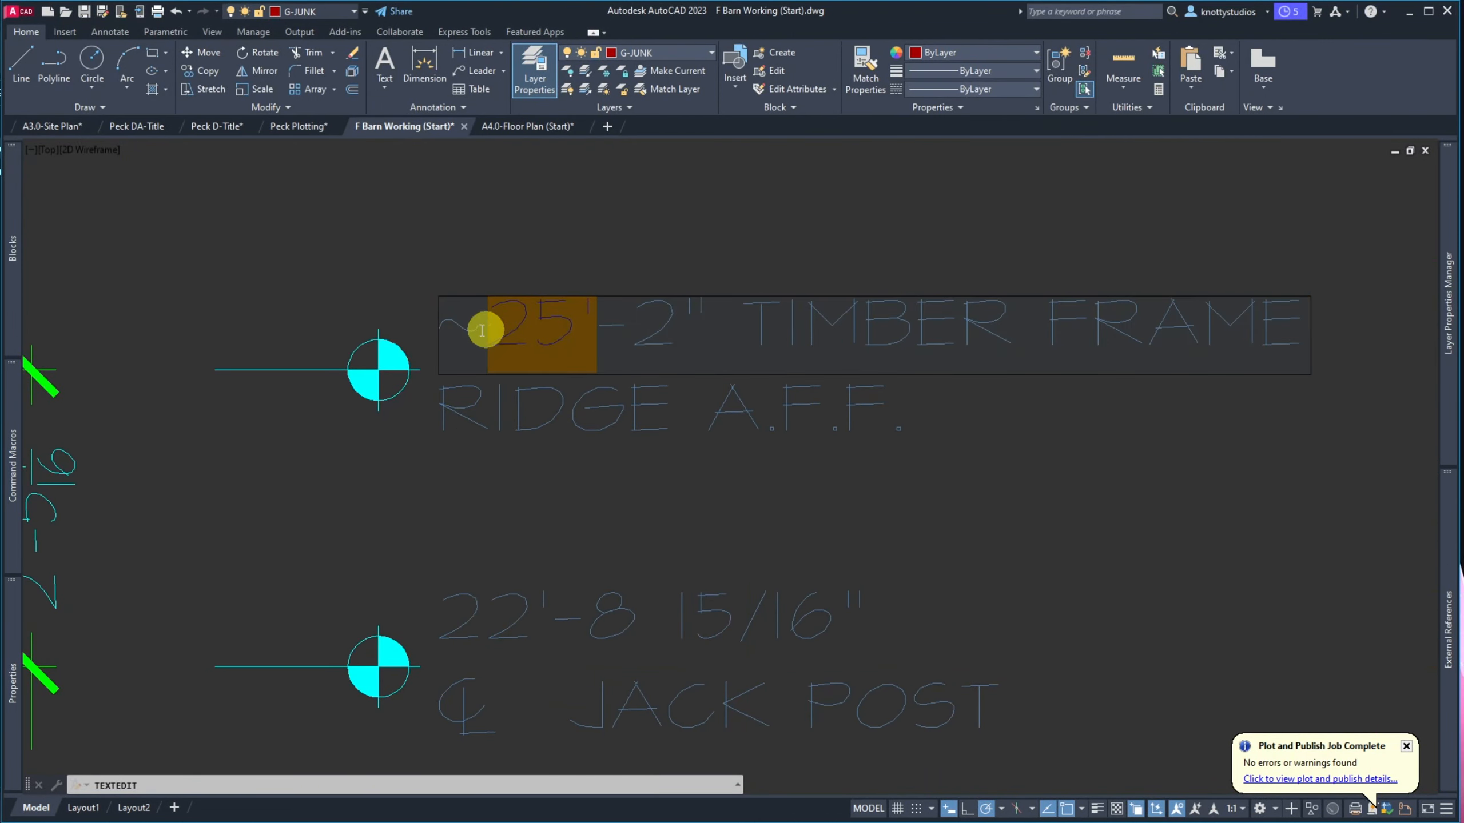
pyautogui.press('BackSpace')
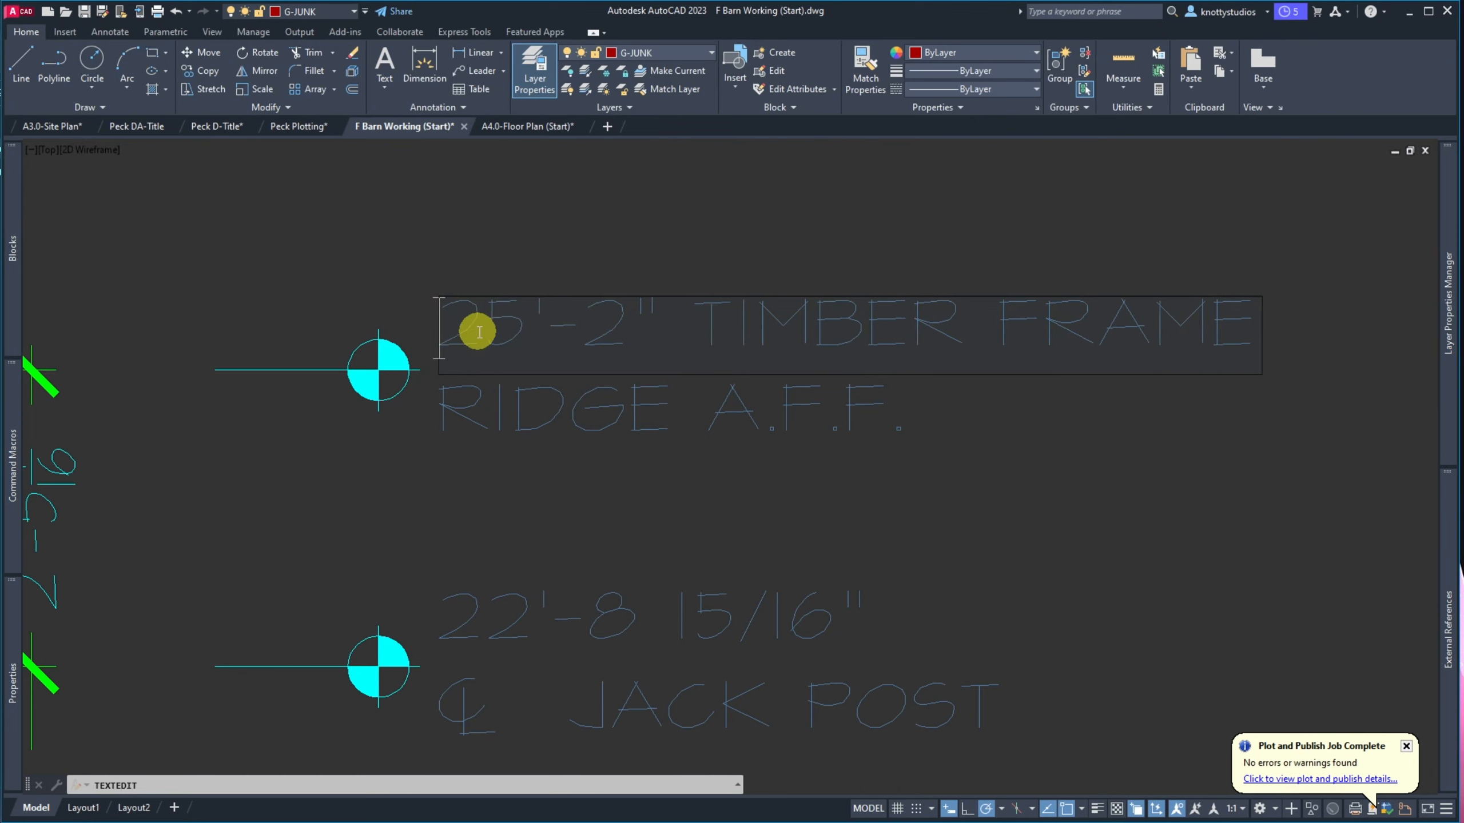
pyautogui.click(554, 196)
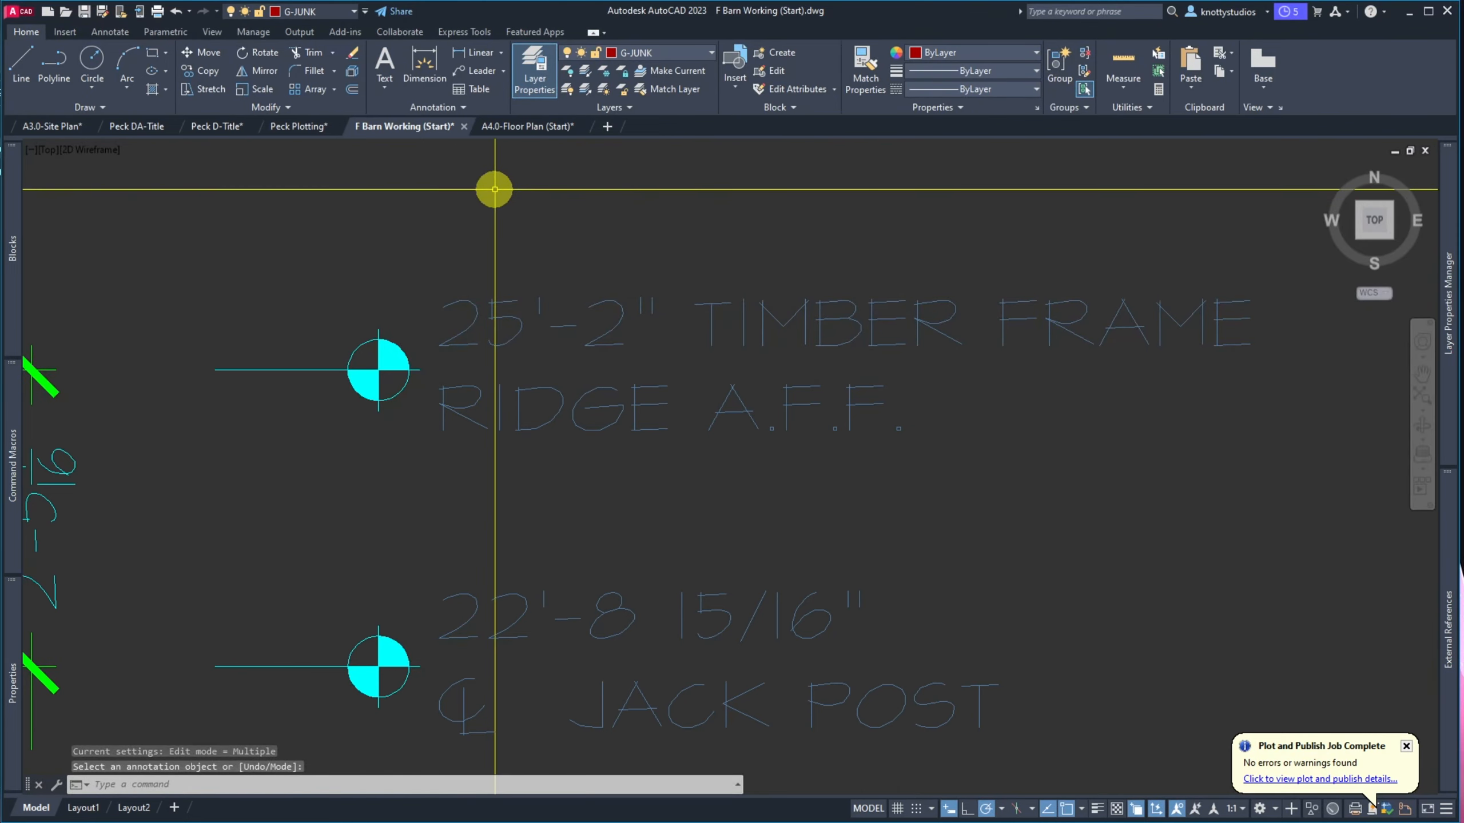
# Move the jack post's centerline segments and the C of its centerline symbol straight up along the post in Section A-A
pyautogui.scroll(-6, 495, 190)
pyautogui.scroll(-2, 491, 202)
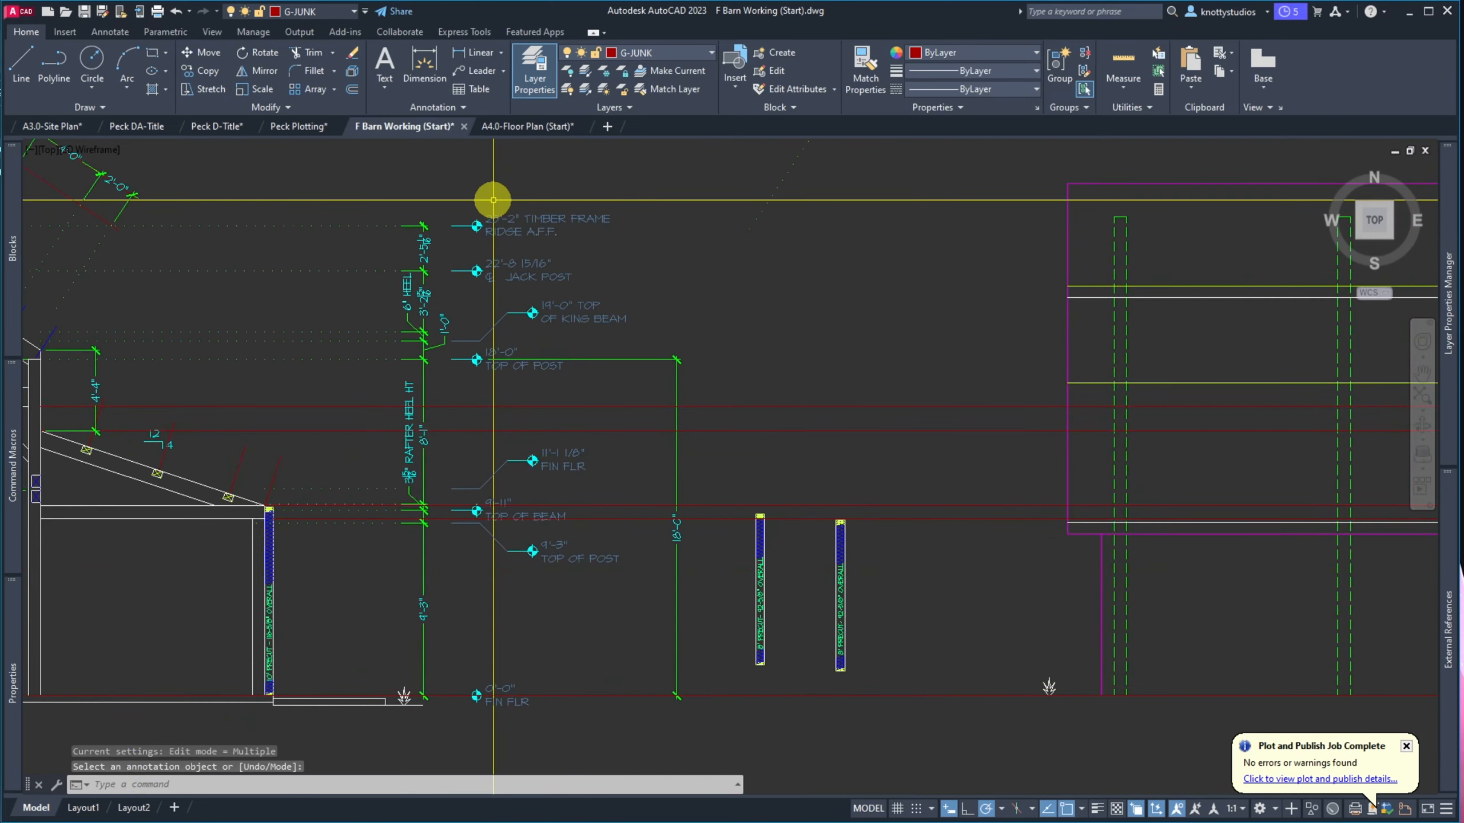
pyautogui.scroll(-2, 490, 256)
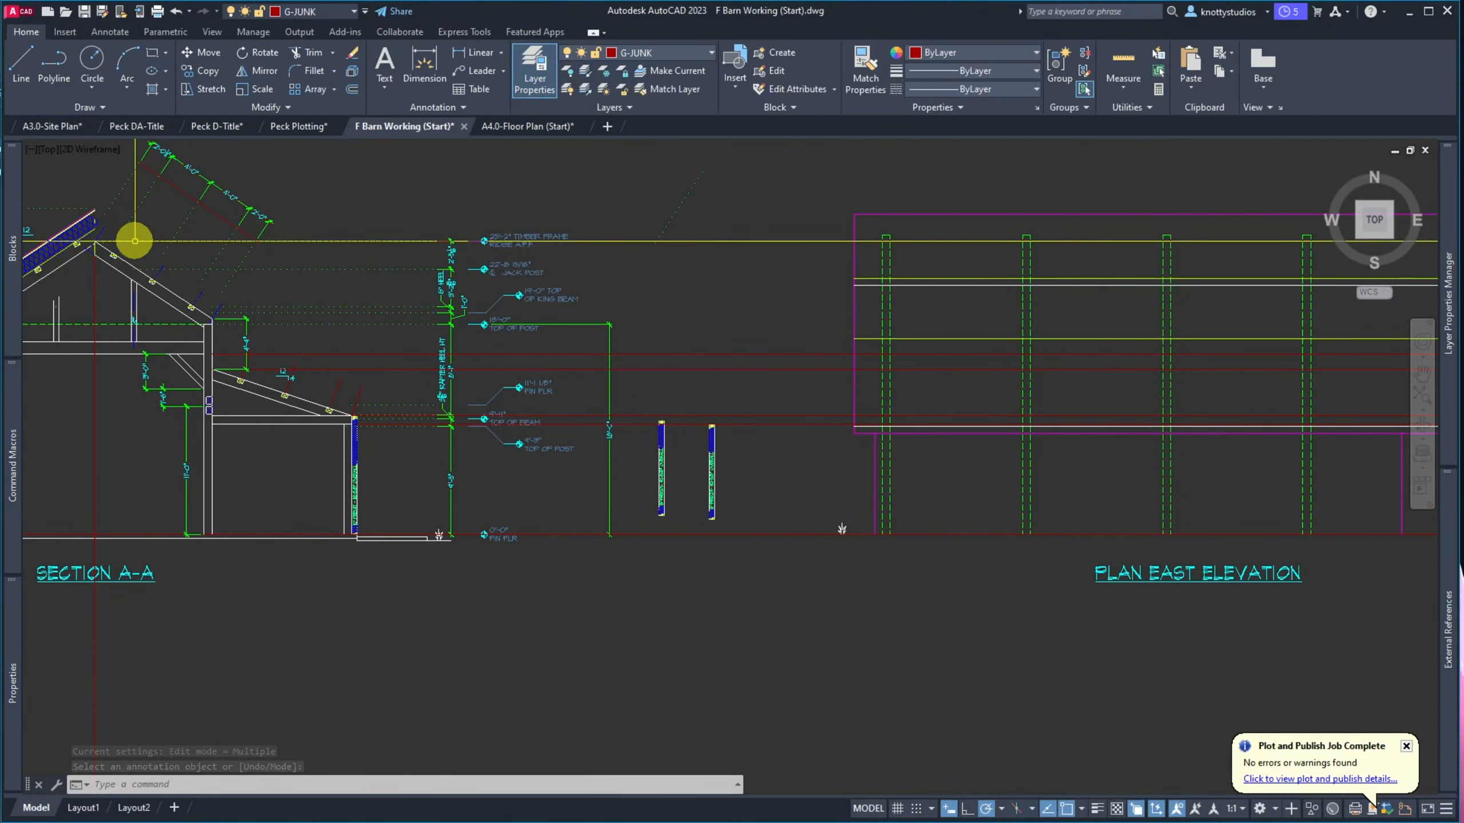
pyautogui.scroll(2, 141, 242)
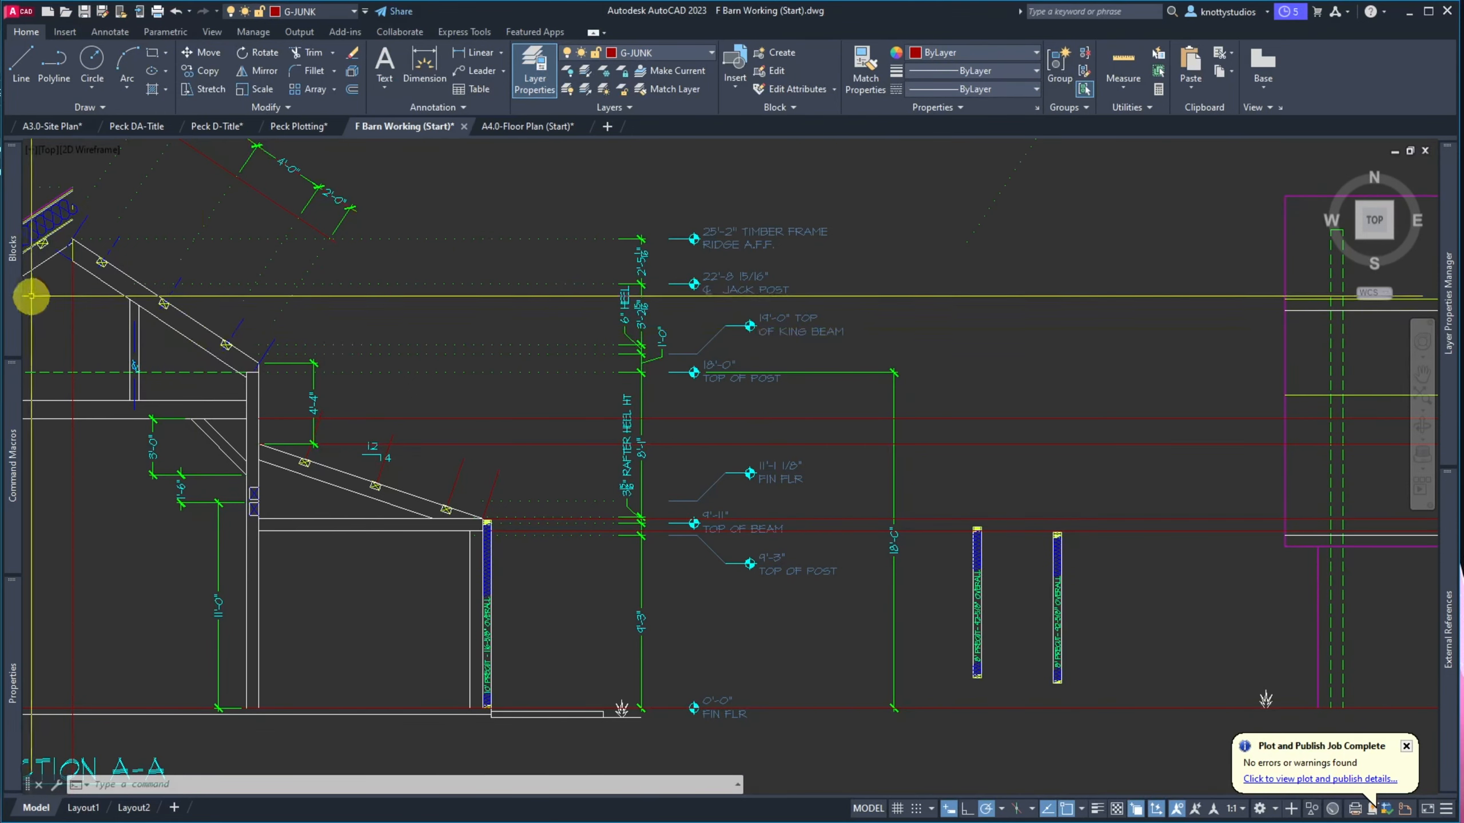
pyautogui.scroll(2, 78, 287)
pyautogui.scroll(4, 196, 291)
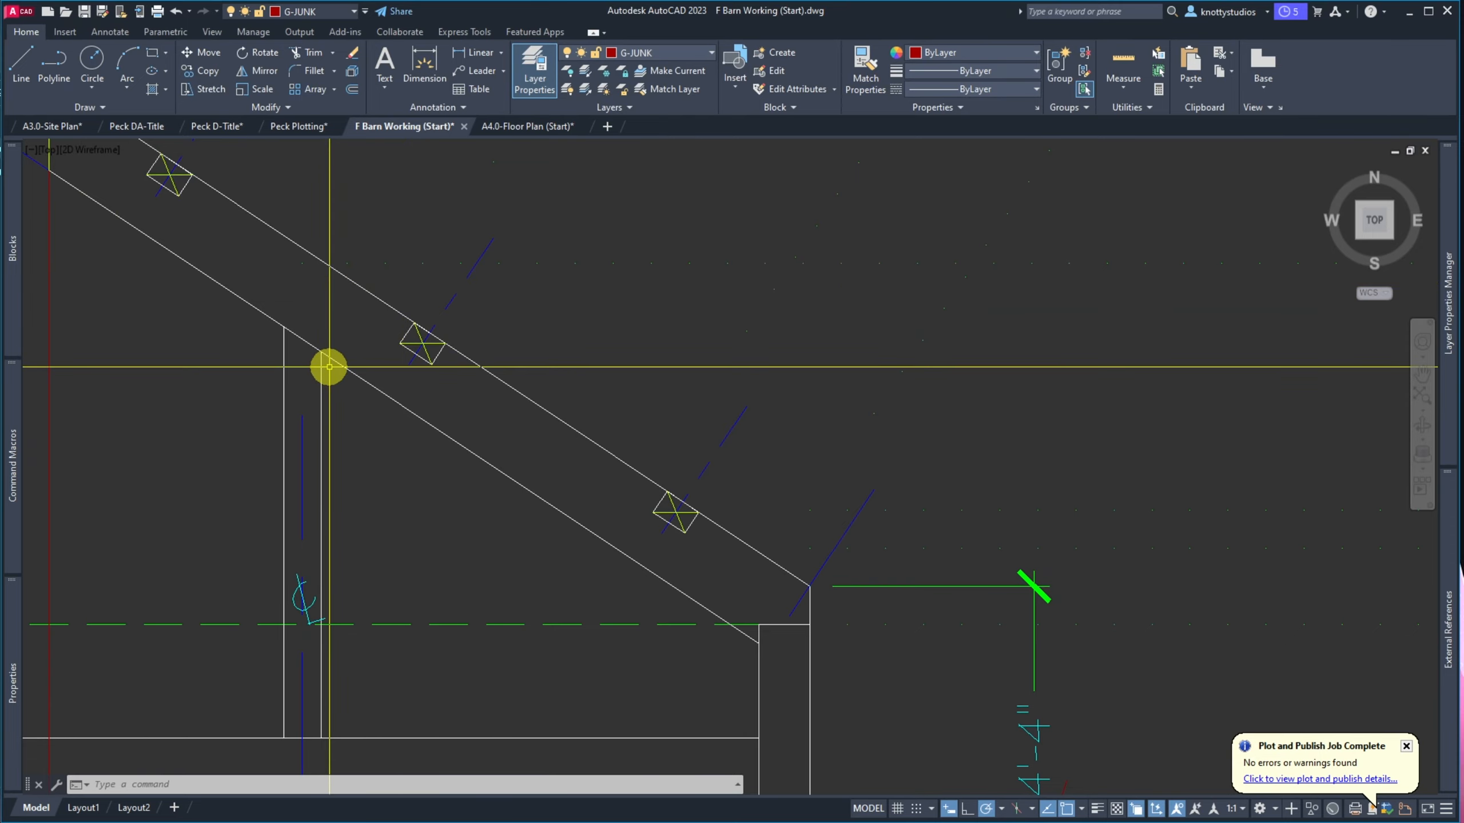
pyautogui.scroll(-4, 343, 399)
pyautogui.scroll(2, 343, 431)
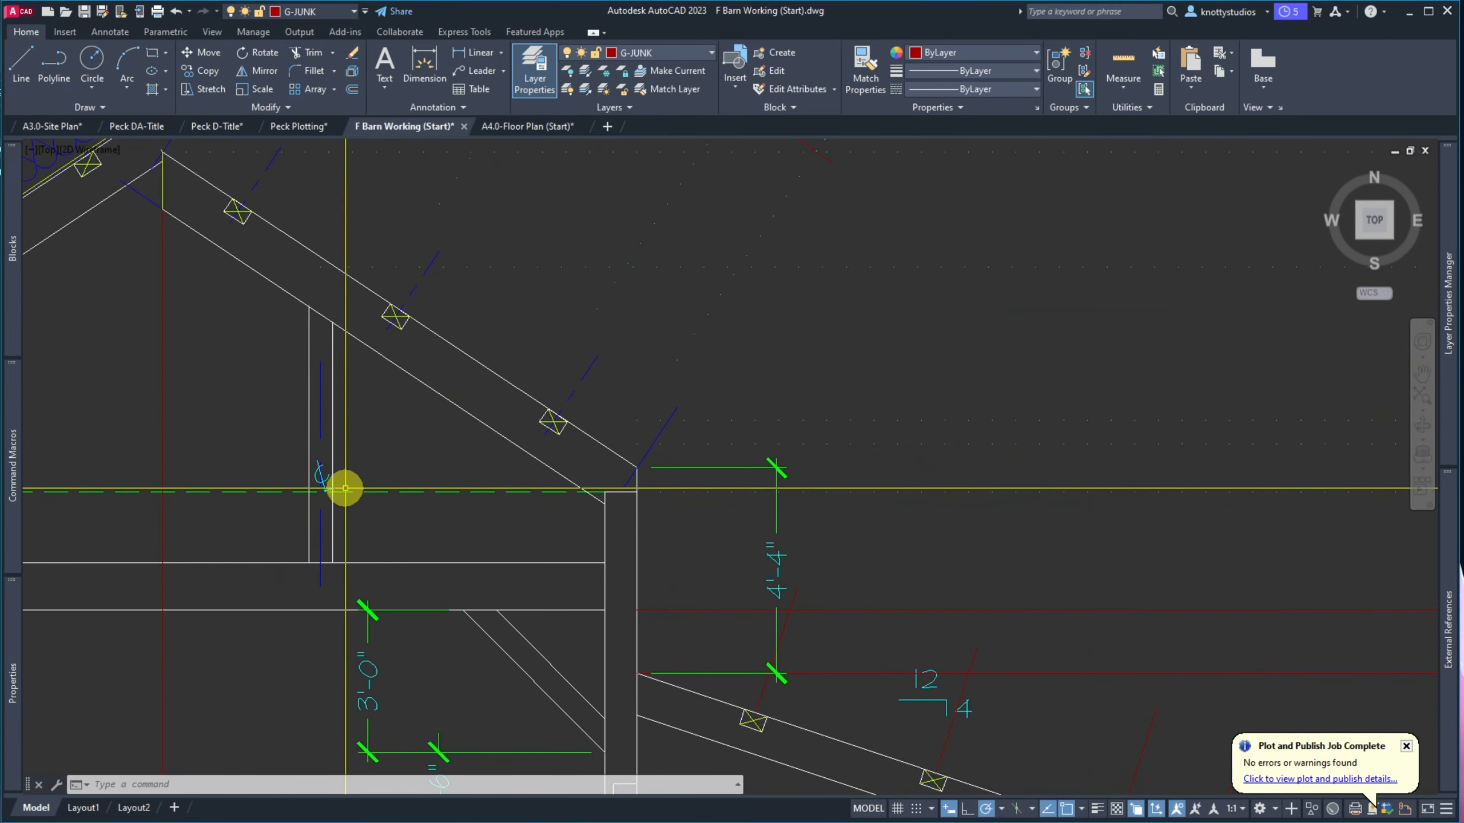
pyautogui.write('m')
pyautogui.press('Return')
pyautogui.click(326, 434)
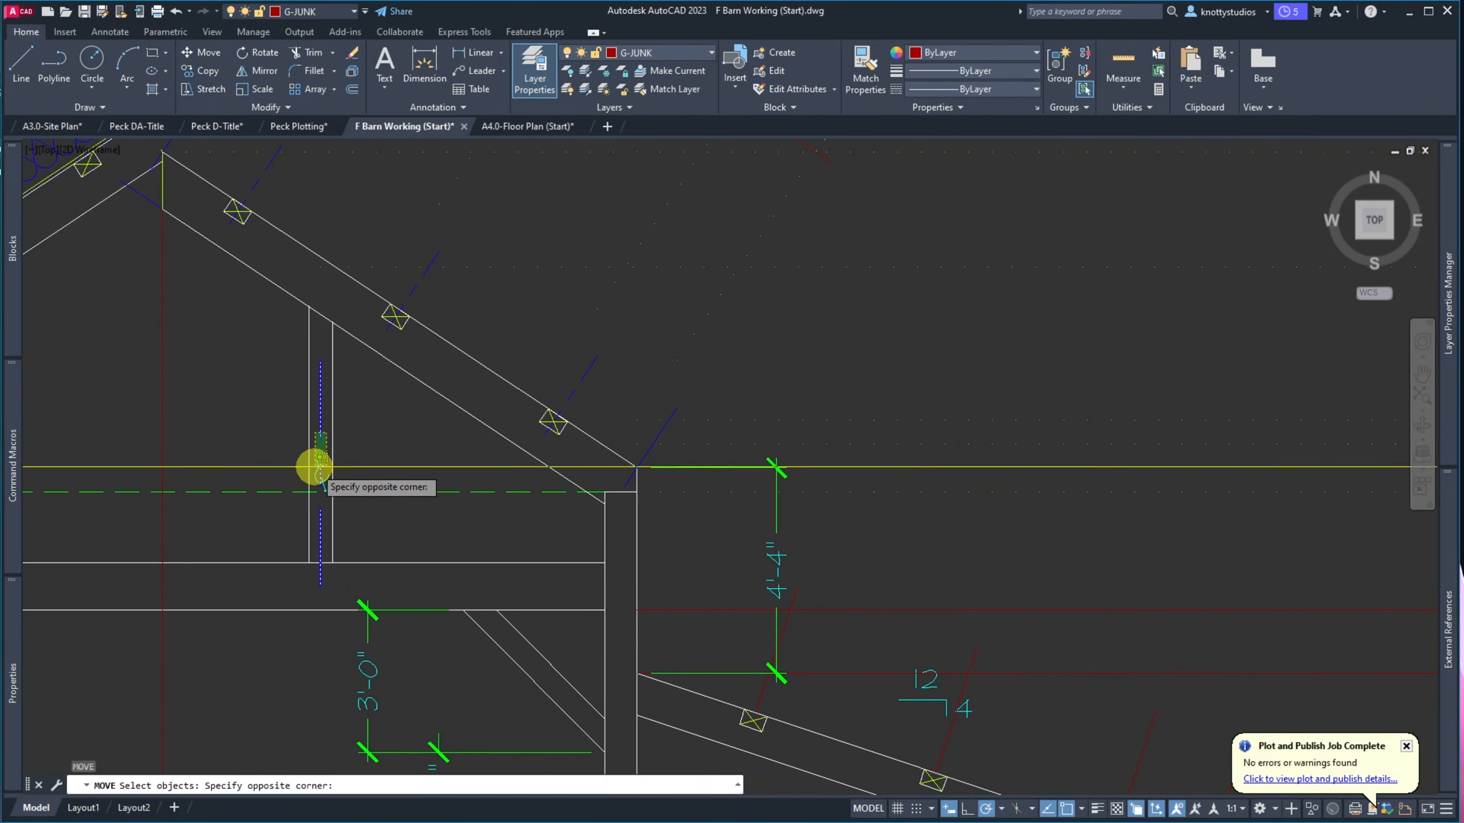
pyautogui.click(313, 467)
pyautogui.press('Return')
pyautogui.click(388, 454)
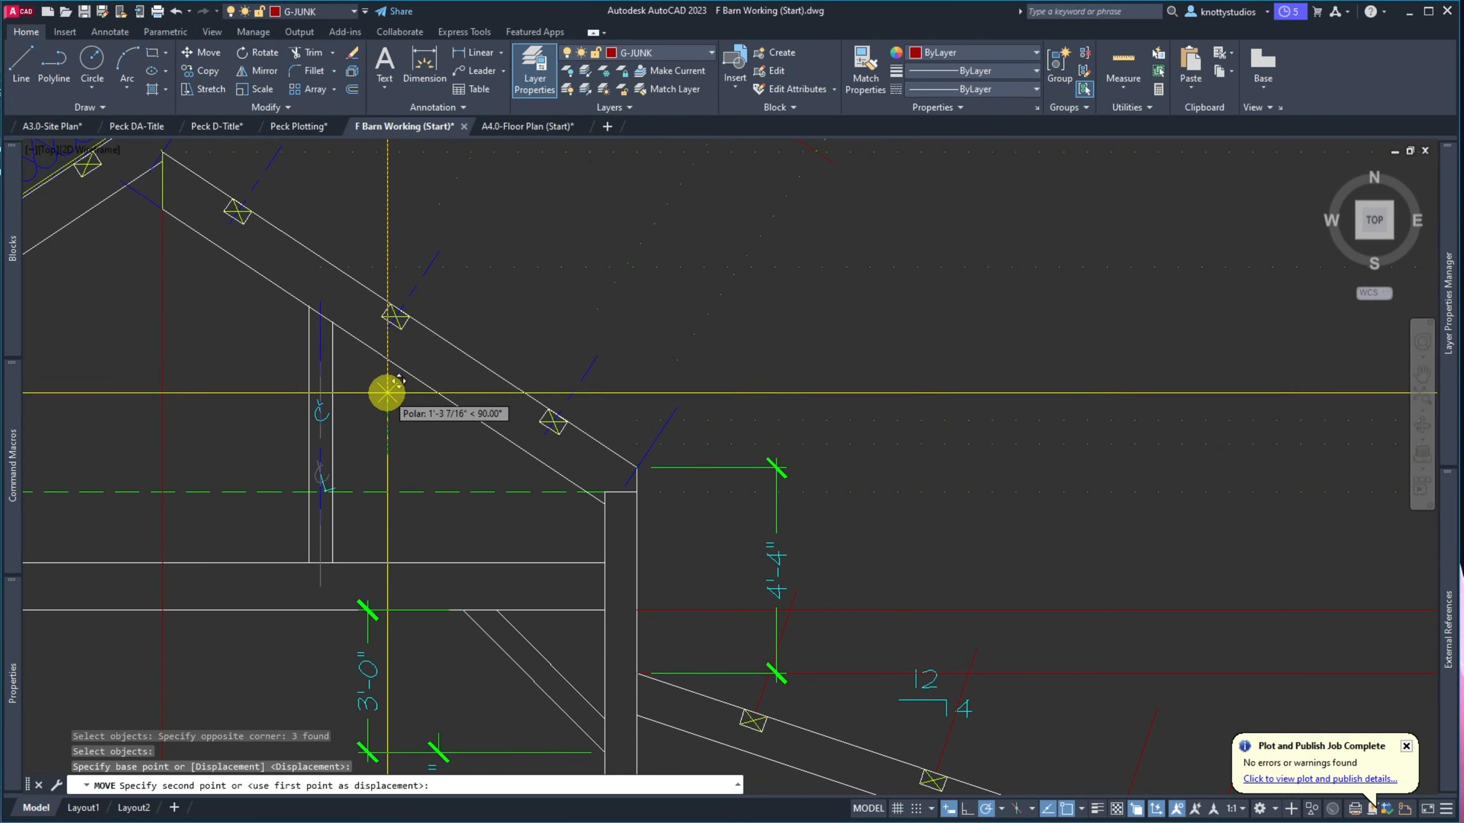
pyautogui.click(385, 382)
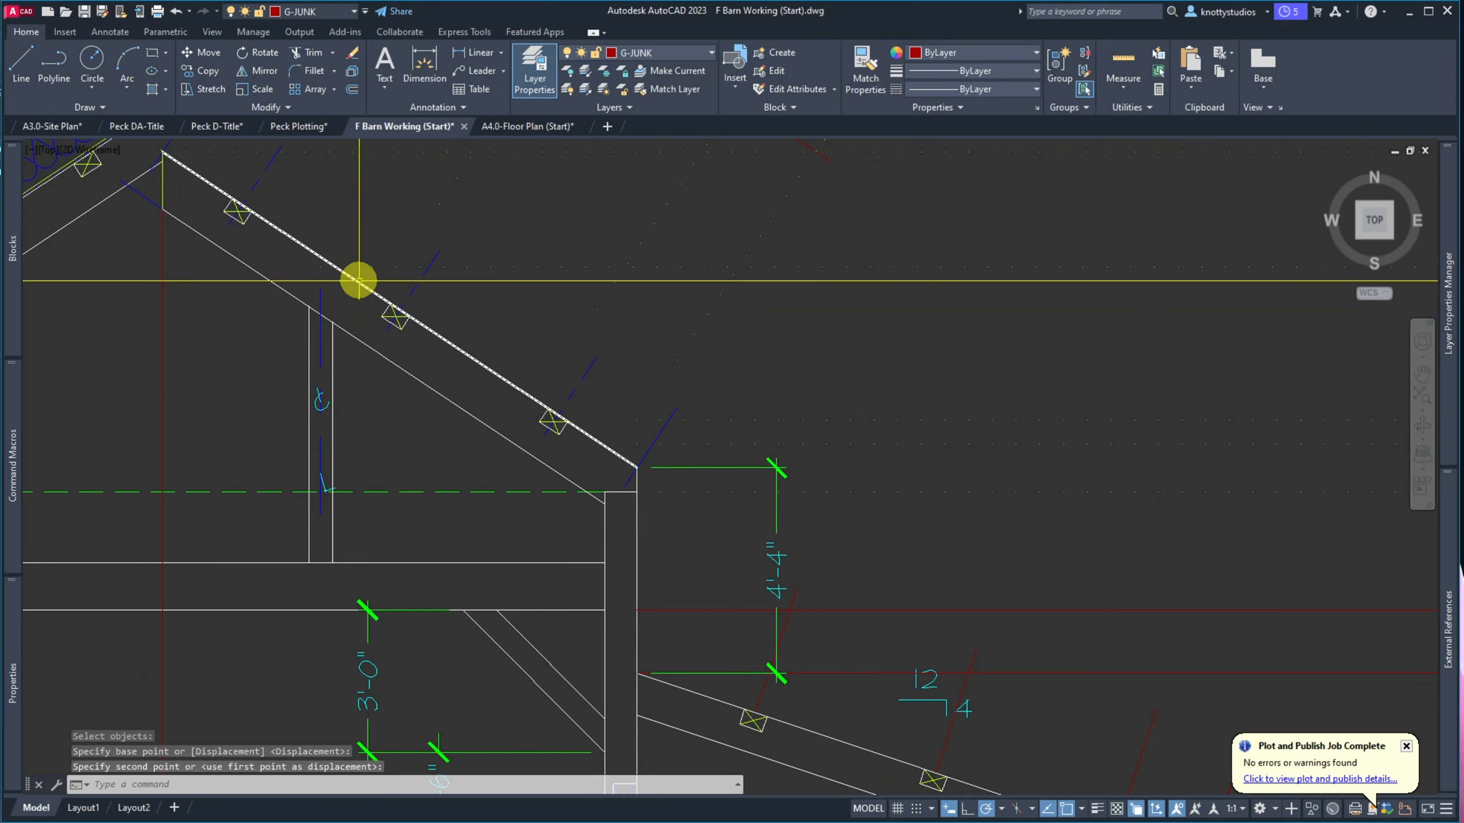
# Move the top segment of the jack post's centerline straight down so that it sits within the post in Section A-A
pyautogui.press('space')
pyautogui.click(388, 275)
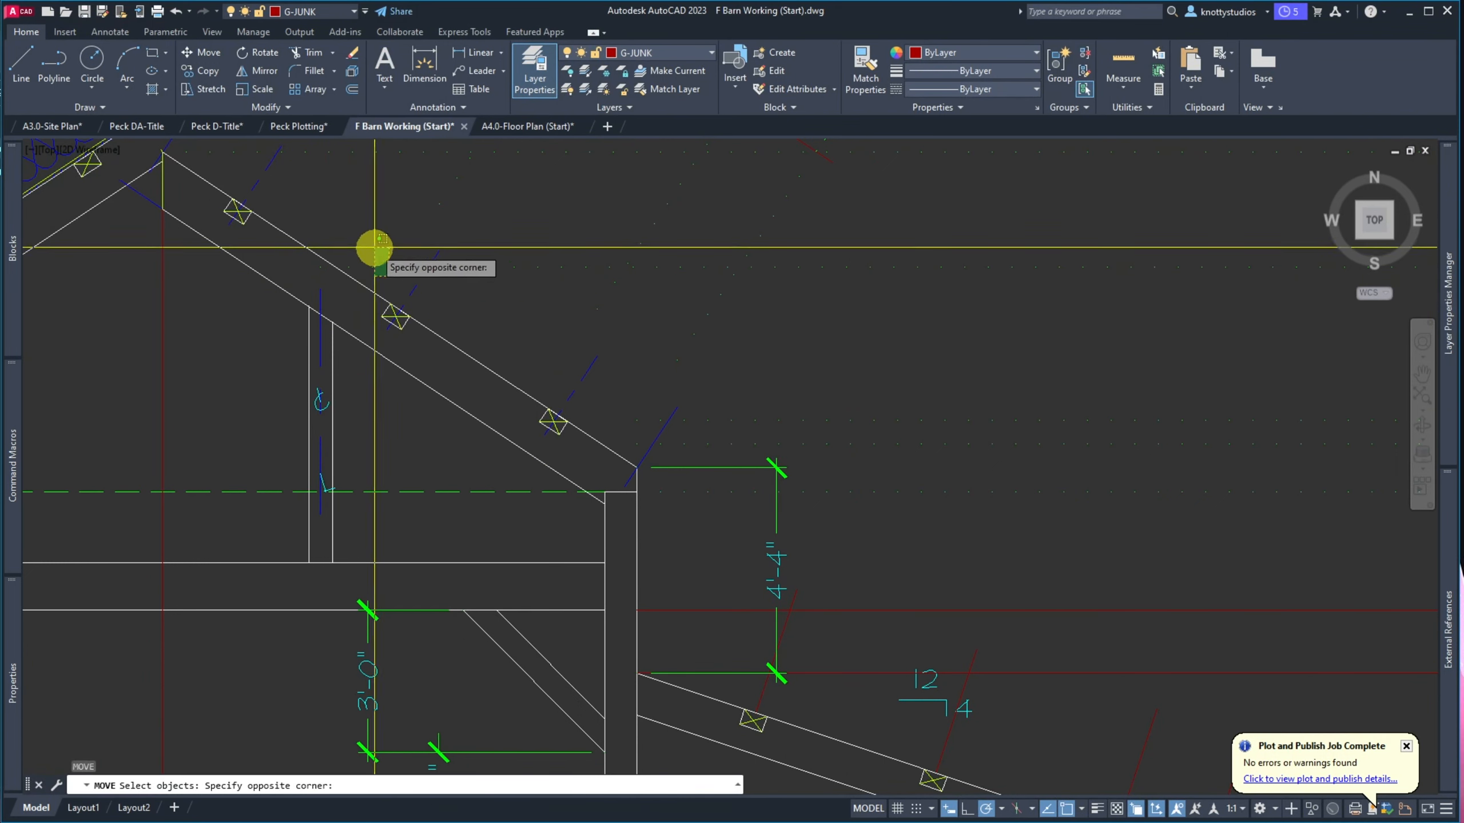
pyautogui.click(366, 243)
pyautogui.press('space')
pyautogui.click(321, 267)
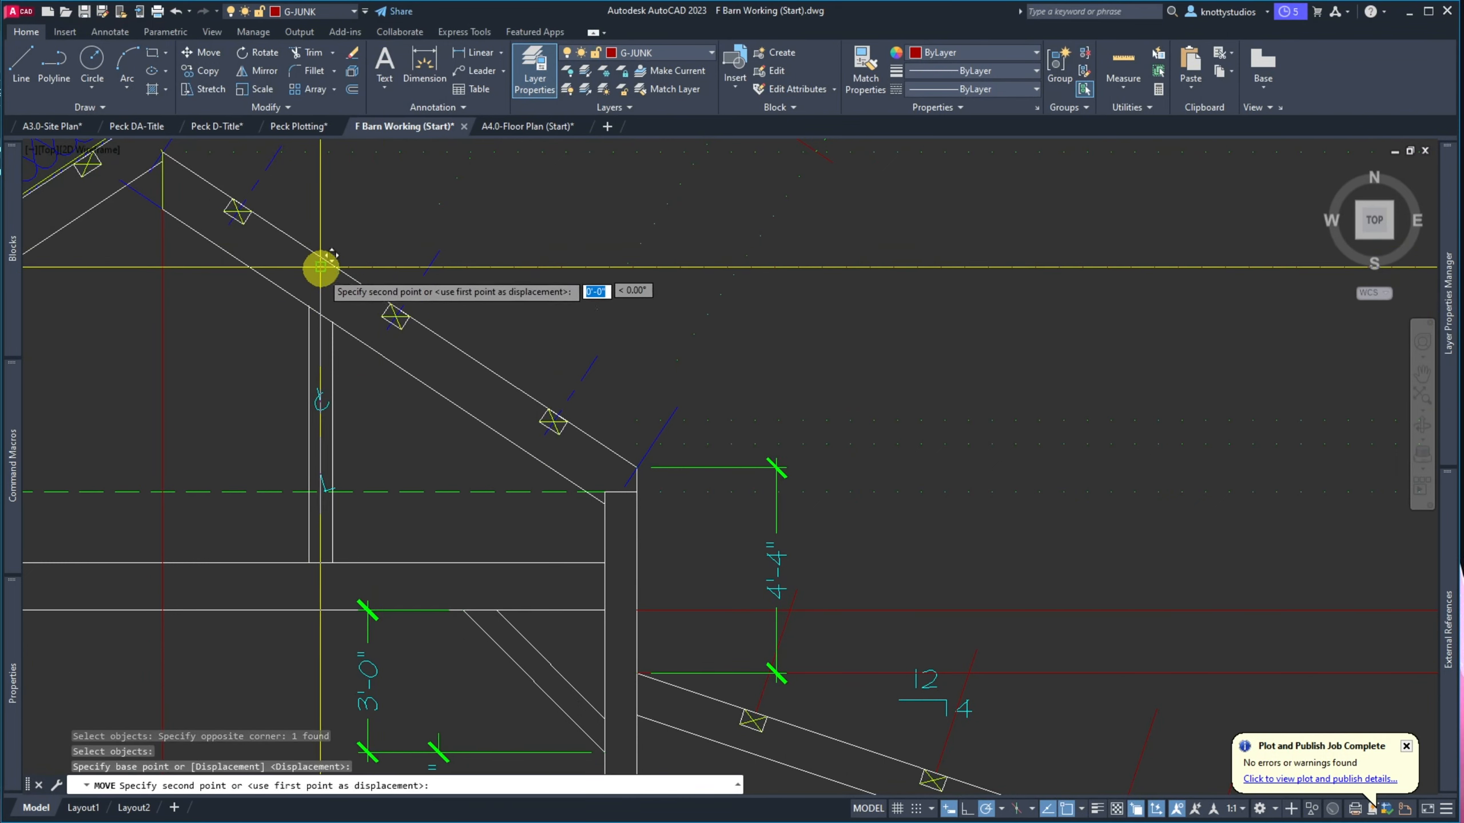
pyautogui.click(320, 315)
pyautogui.scroll(-2, 314, 317)
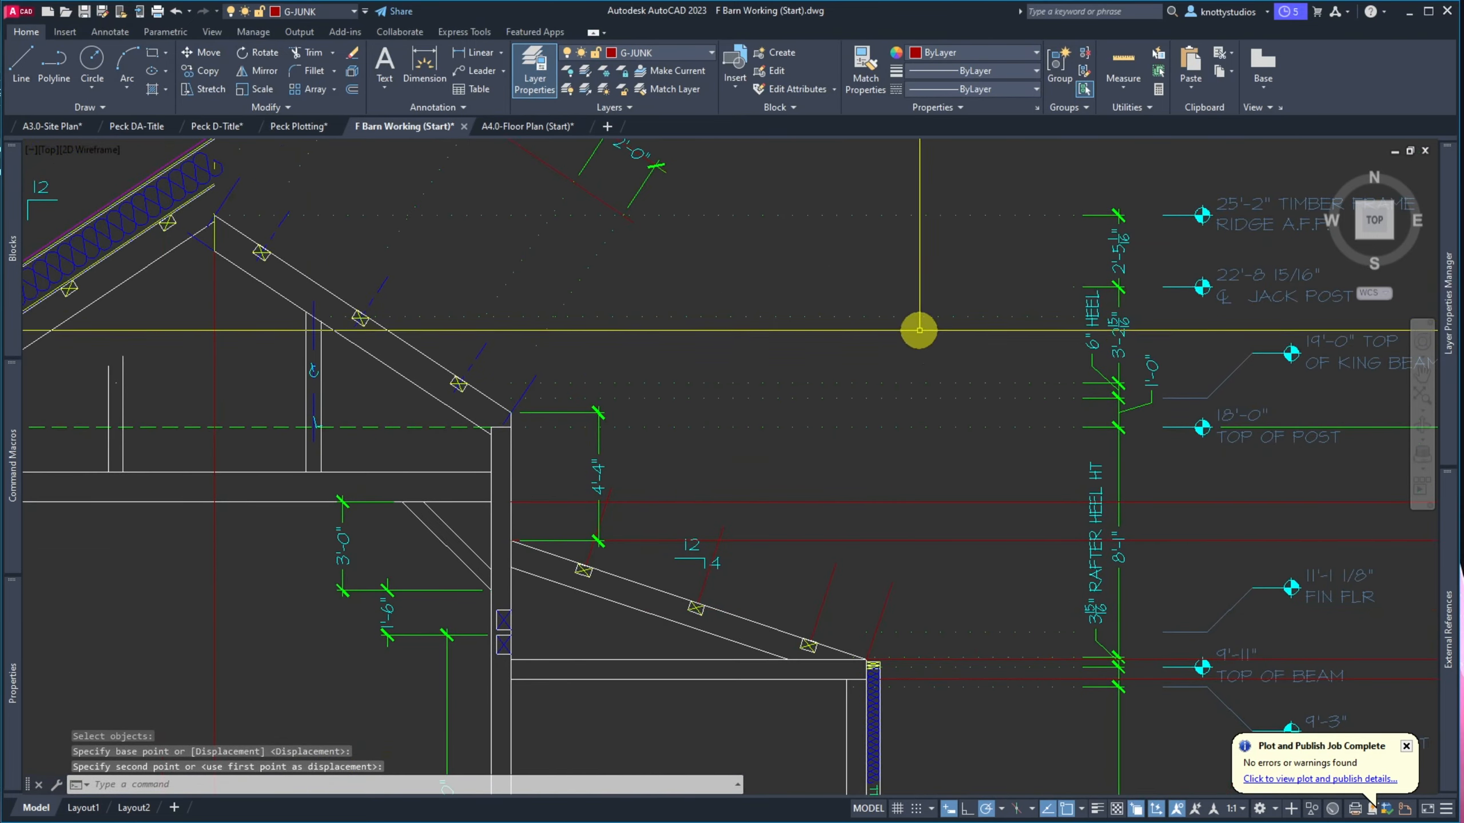
# Stretch the shared extension point of the two height dimensions at the jack post level down 1'-0" onto the dotted level line
pyautogui.scroll(3, 1261, 336)
pyautogui.scroll(-1, 973, 268)
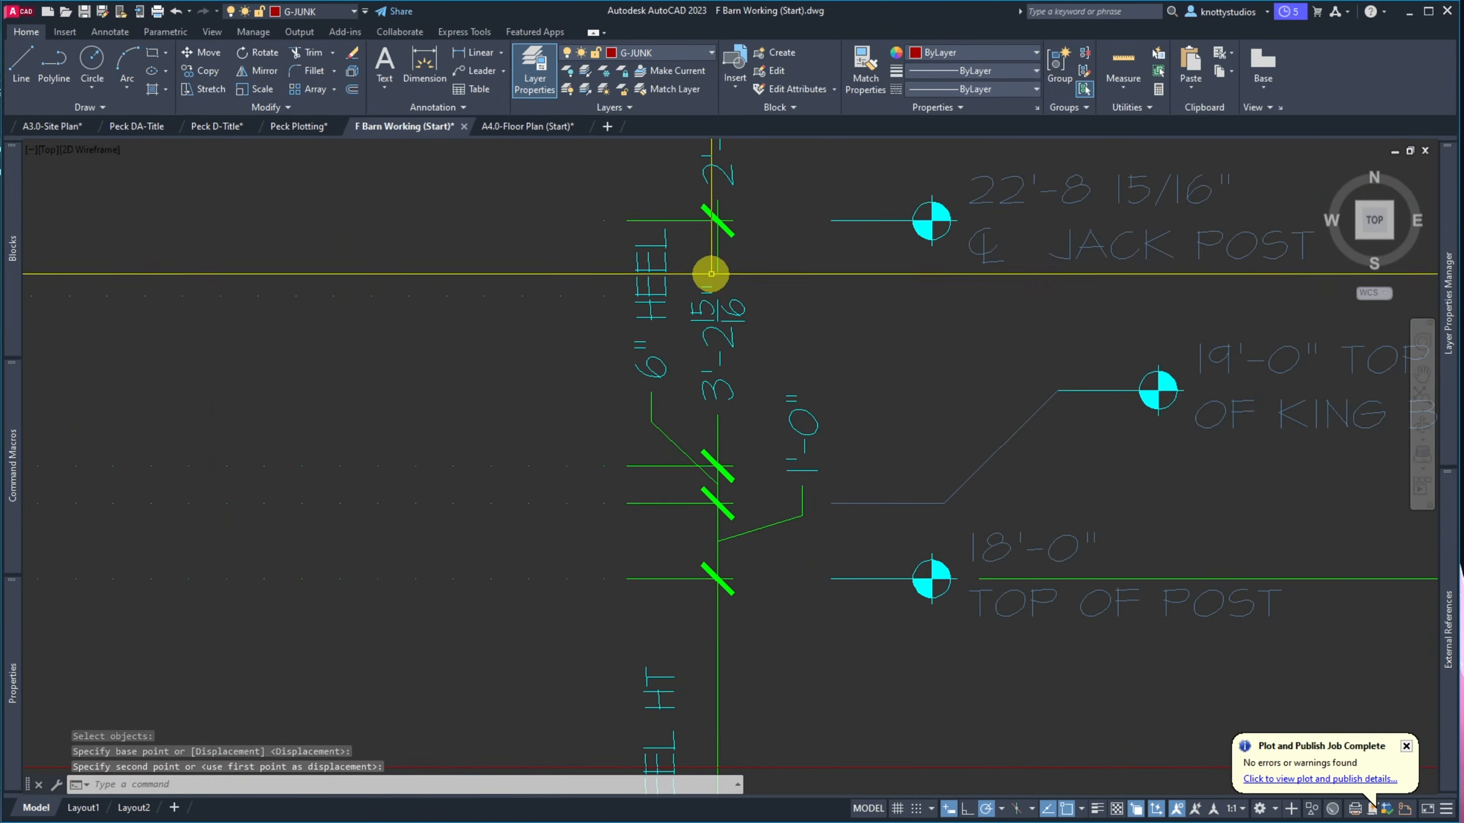
pyautogui.click(686, 222)
pyautogui.click(620, 209)
pyautogui.click(603, 221)
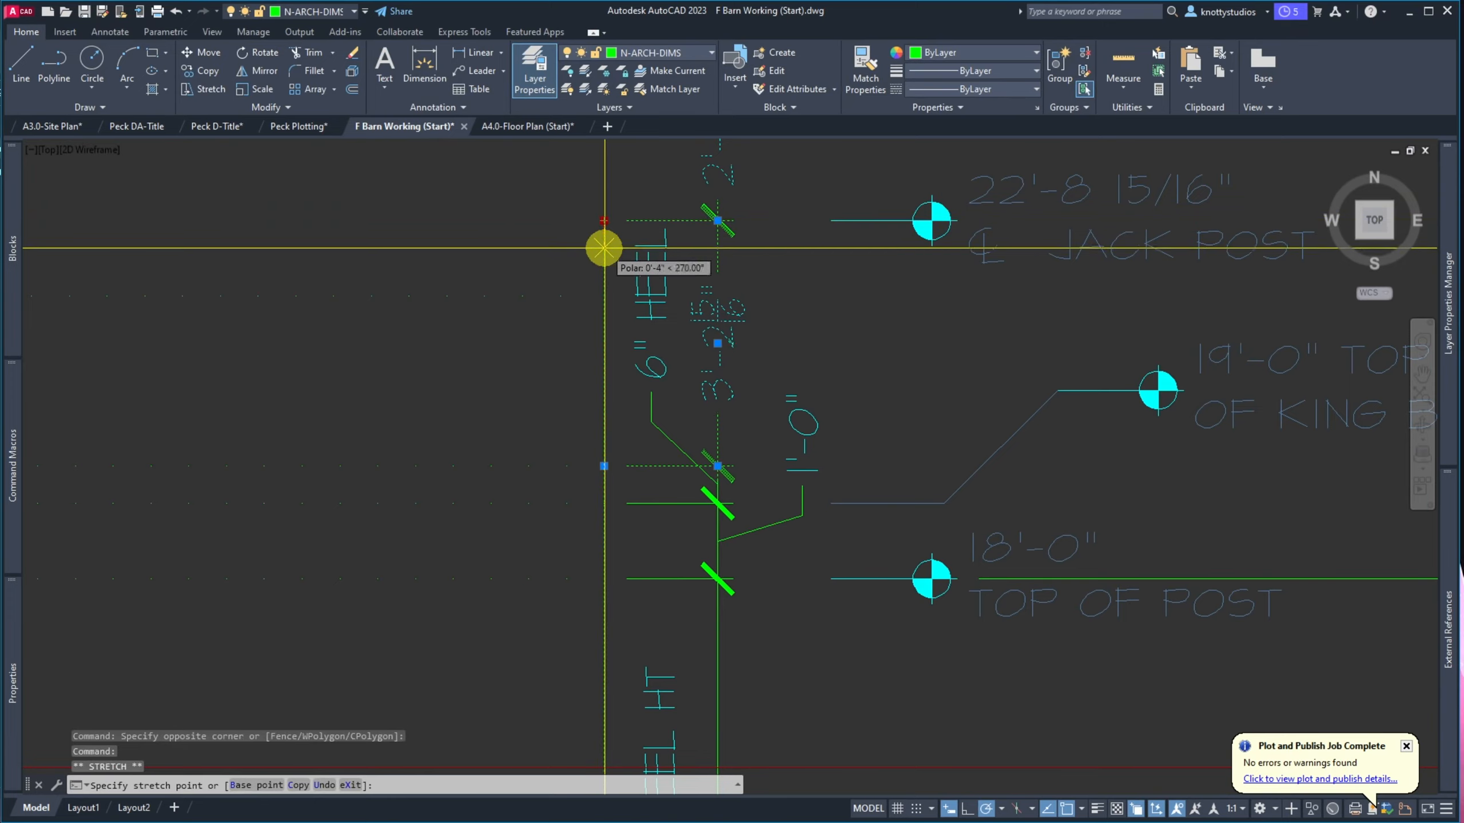
pyautogui.click(605, 297)
pyautogui.scroll(-2, 657, 261)
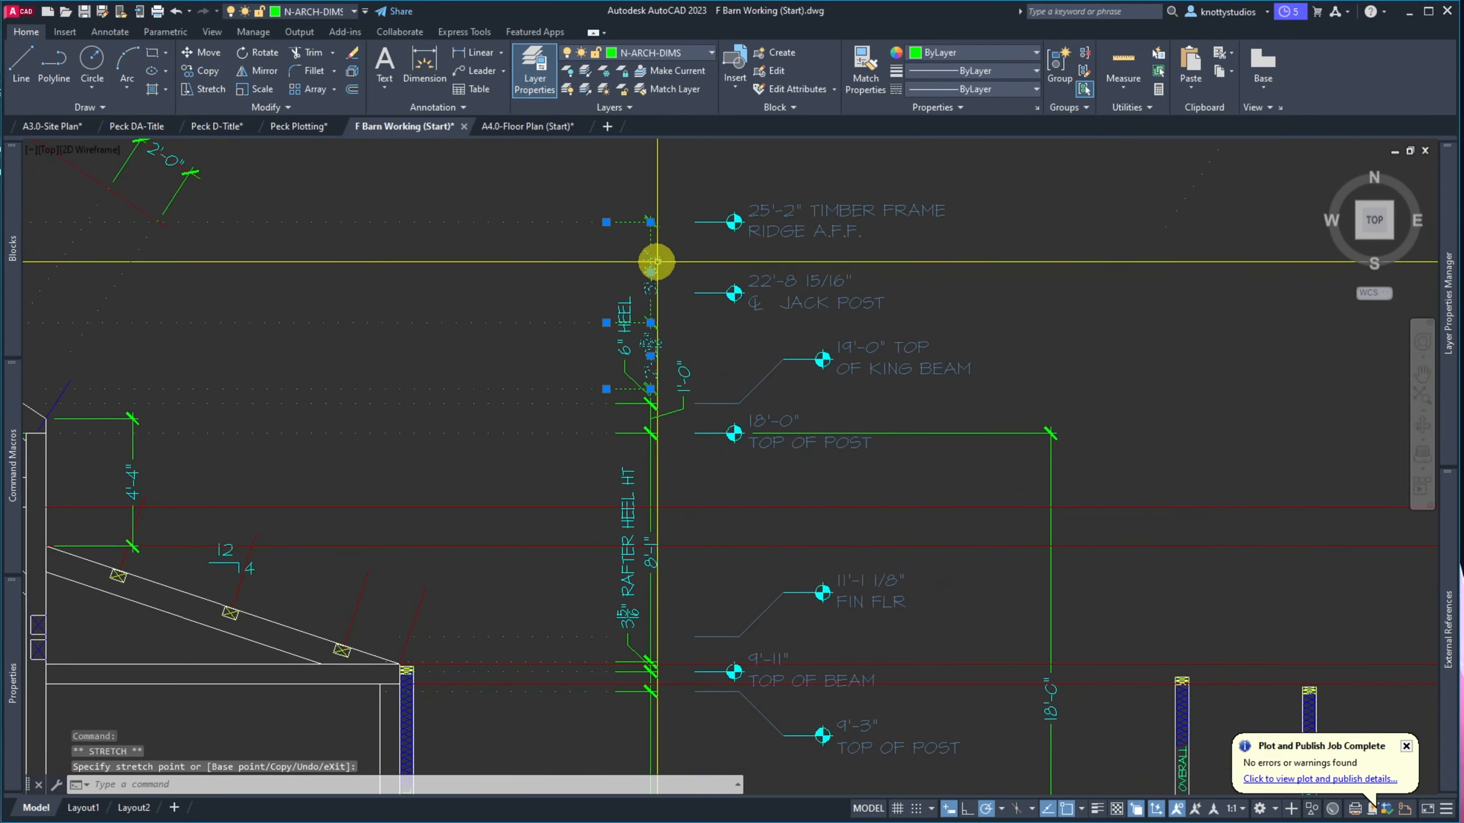
pyautogui.scroll(2, 668, 281)
pyautogui.scroll(-1, 668, 281)
pyautogui.press('Escape')
pyautogui.press('Escape')
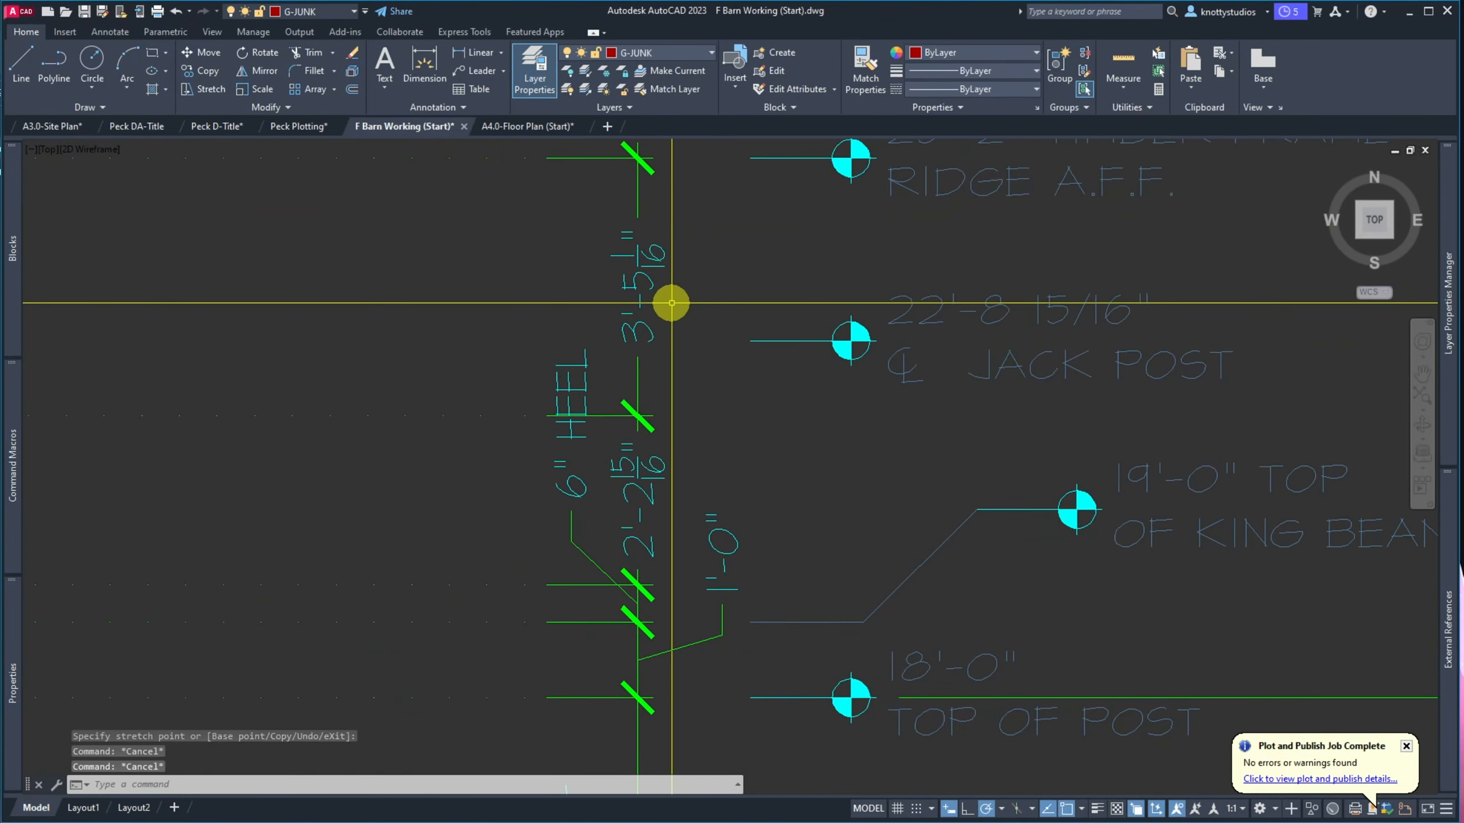
pyautogui.scroll(-1, 648, 459)
pyautogui.scroll(-2, 546, 455)
pyautogui.scroll(2, 545, 458)
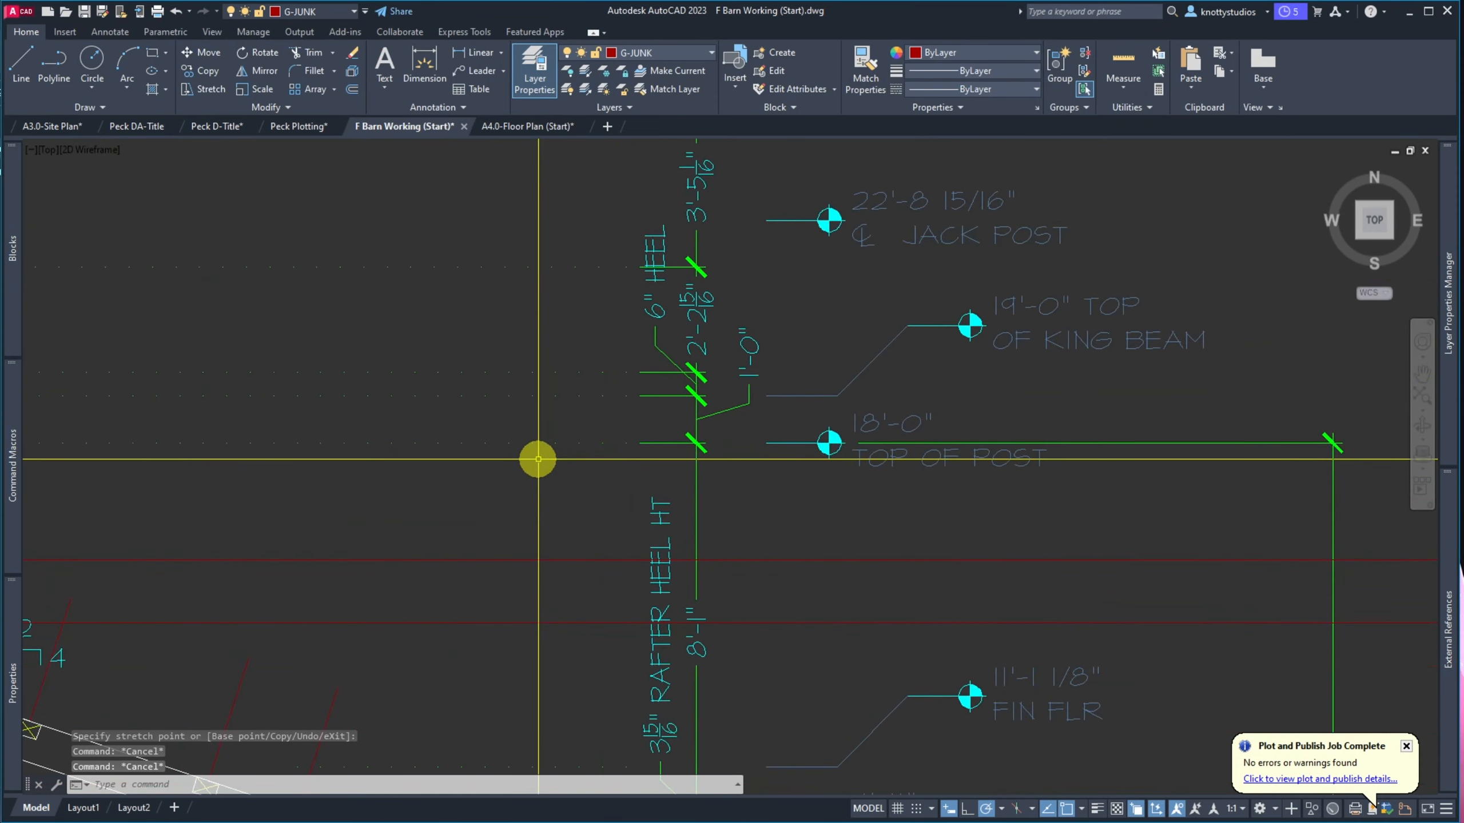
pyautogui.scroll(-2, 754, 433)
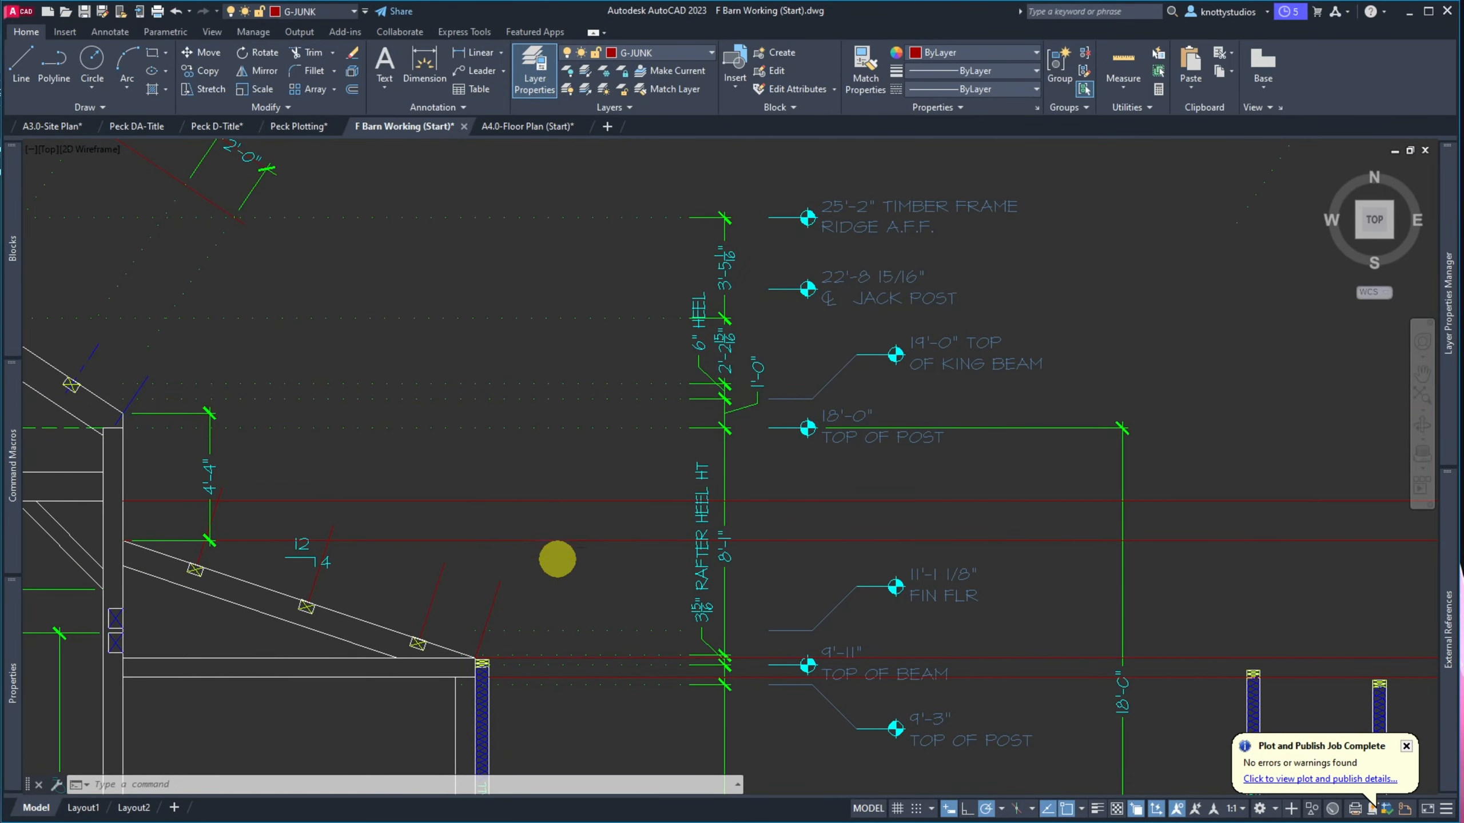
pyautogui.scroll(-5, 558, 559)
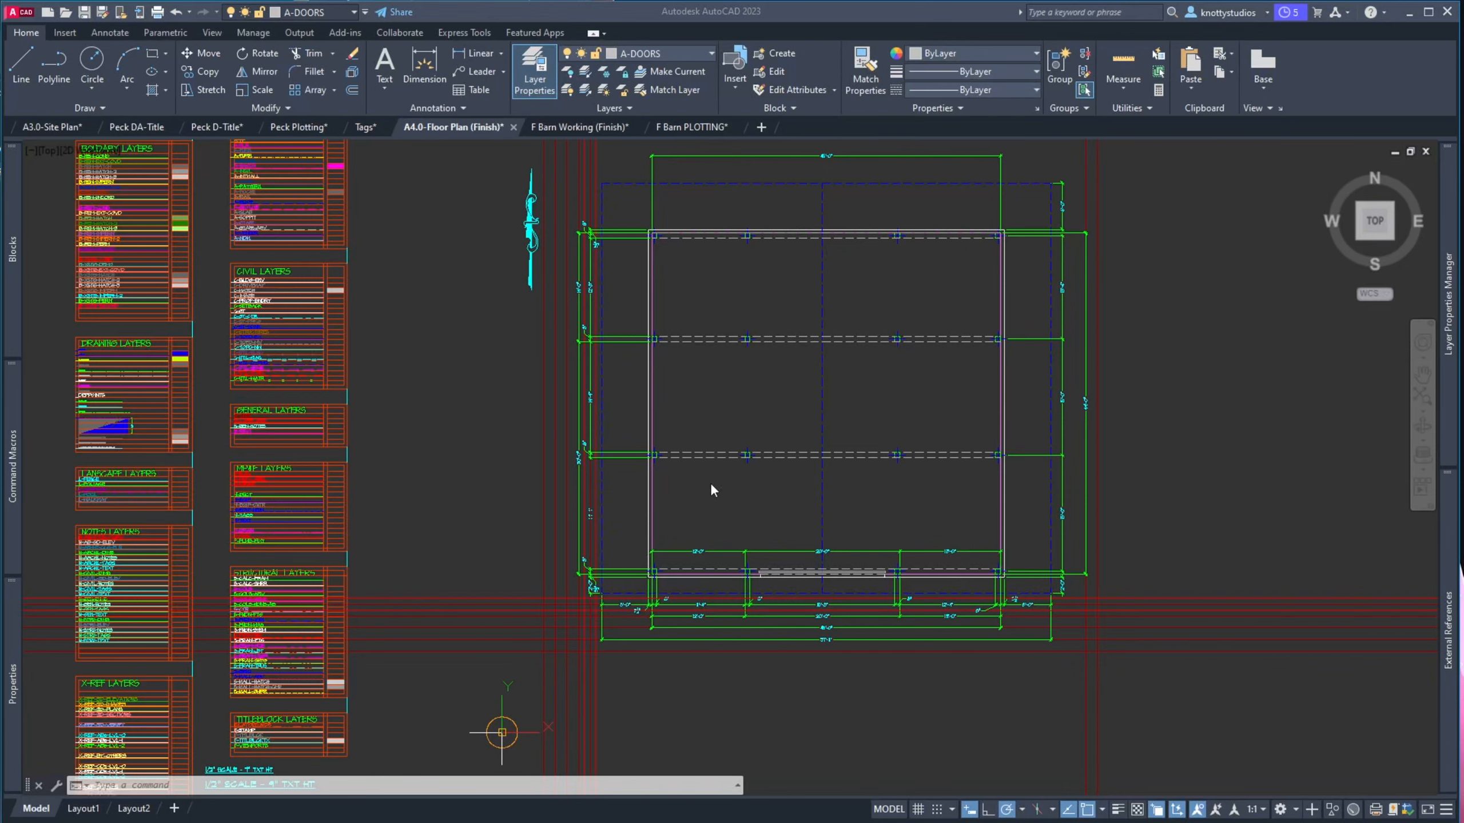
# Bring up the photo of the hand-drawn secondary bent layout, examine its dimensions and put it away again
pyautogui.click(835, 282)
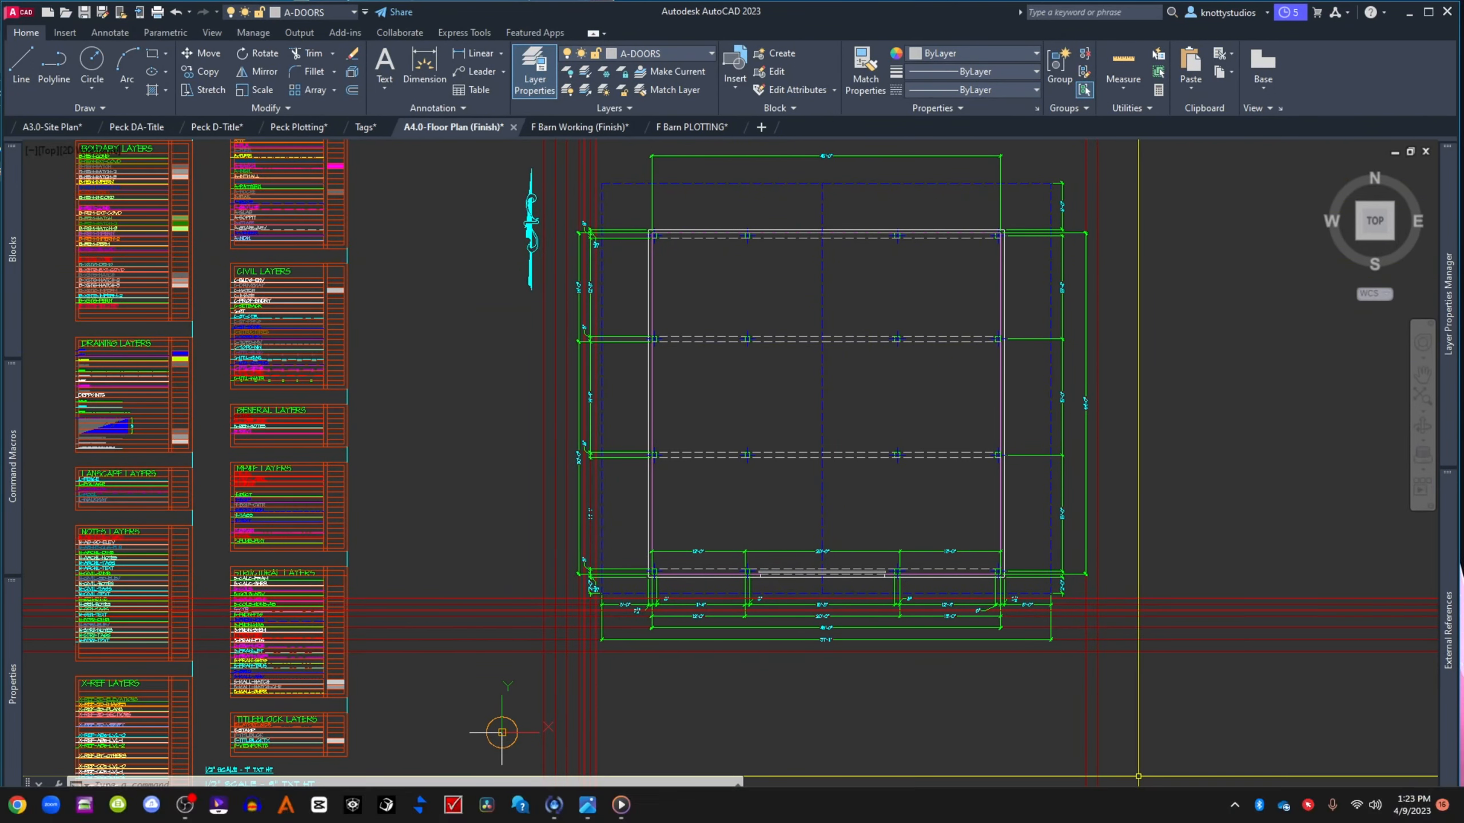
pyautogui.click(1309, 807)
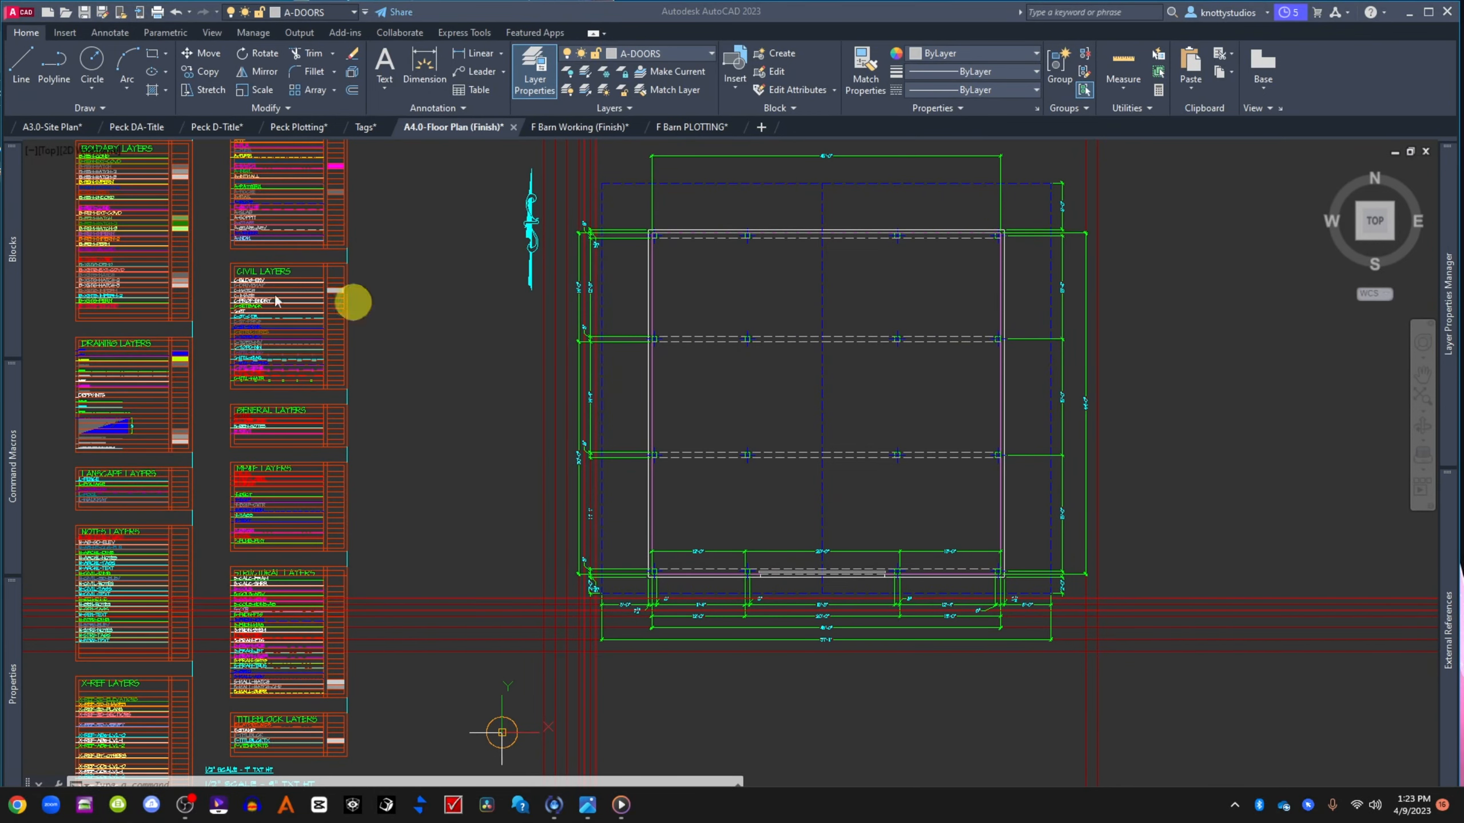
pyautogui.moveTo(0, 124)
pyautogui.mouseDown()
pyautogui.moveTo(801, 84)
pyautogui.moveTo(880, 108)
pyautogui.mouseUp()
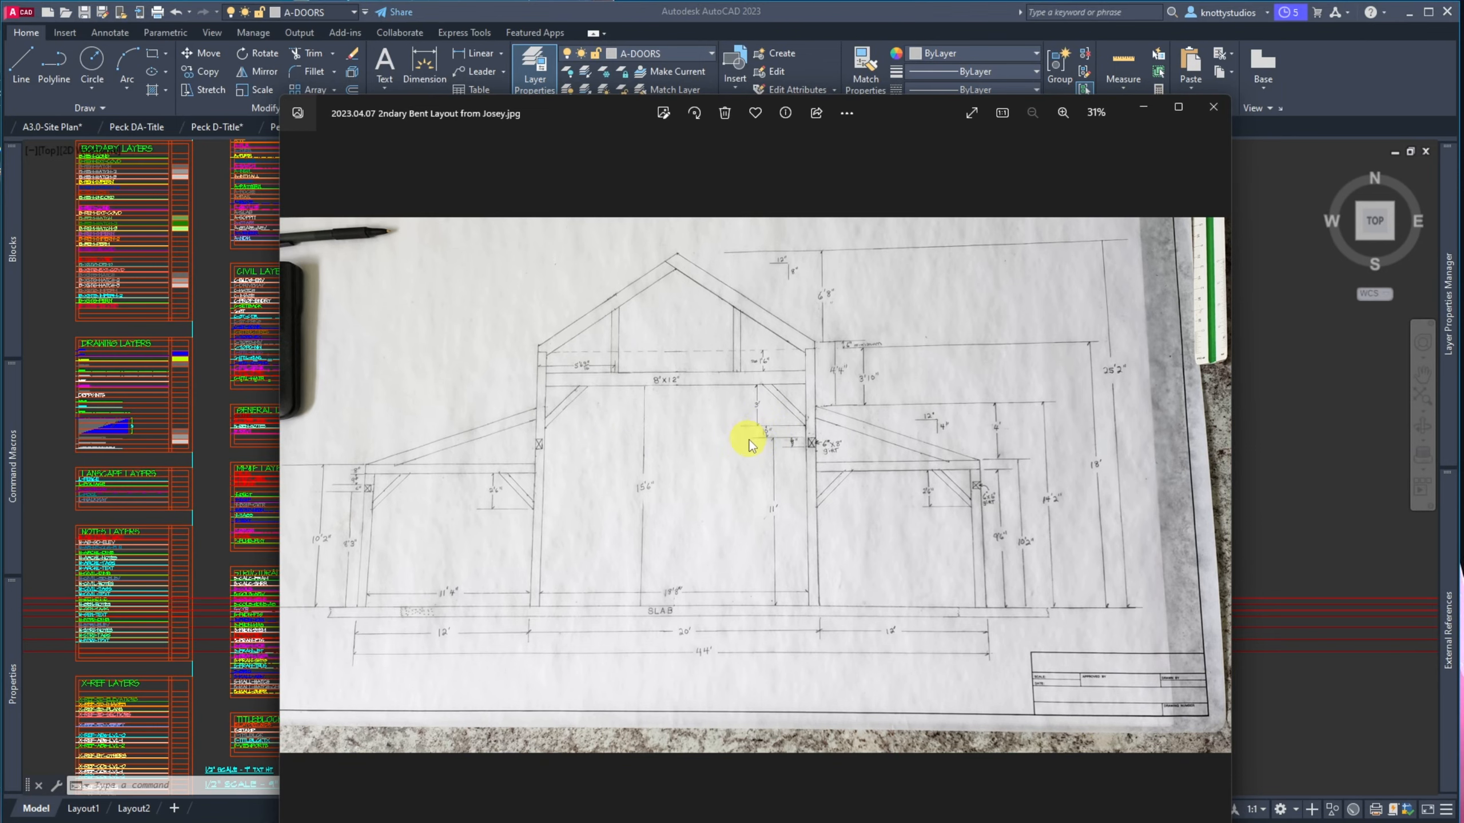
pyautogui.moveTo(918, 116); pyautogui.dragTo(0, 149)
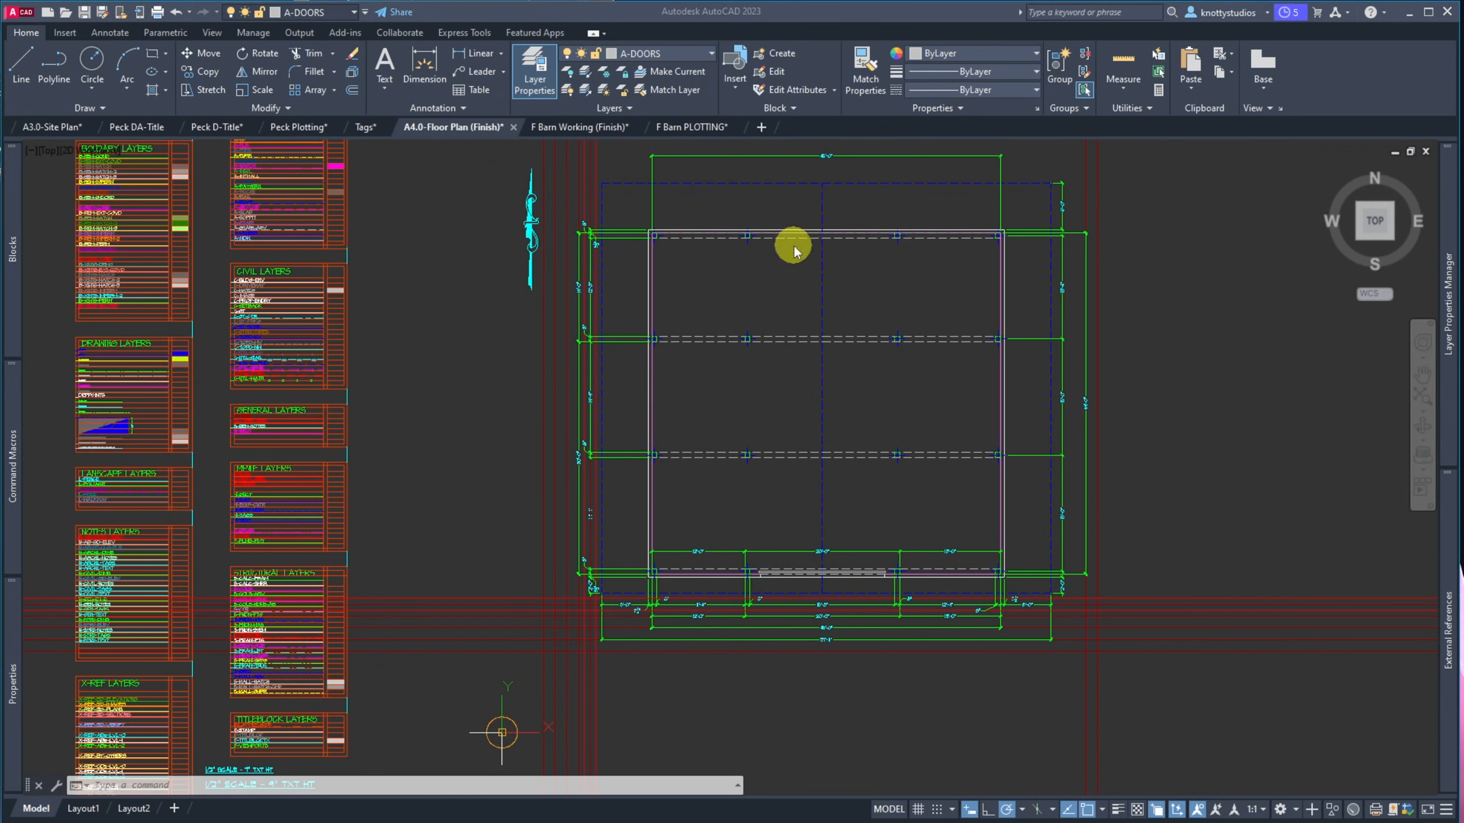
# Open the A4.0 Lvl 1 Floor Plan drawing from the CDs folder of the 22004 residence project
pyautogui.click(66, 18)
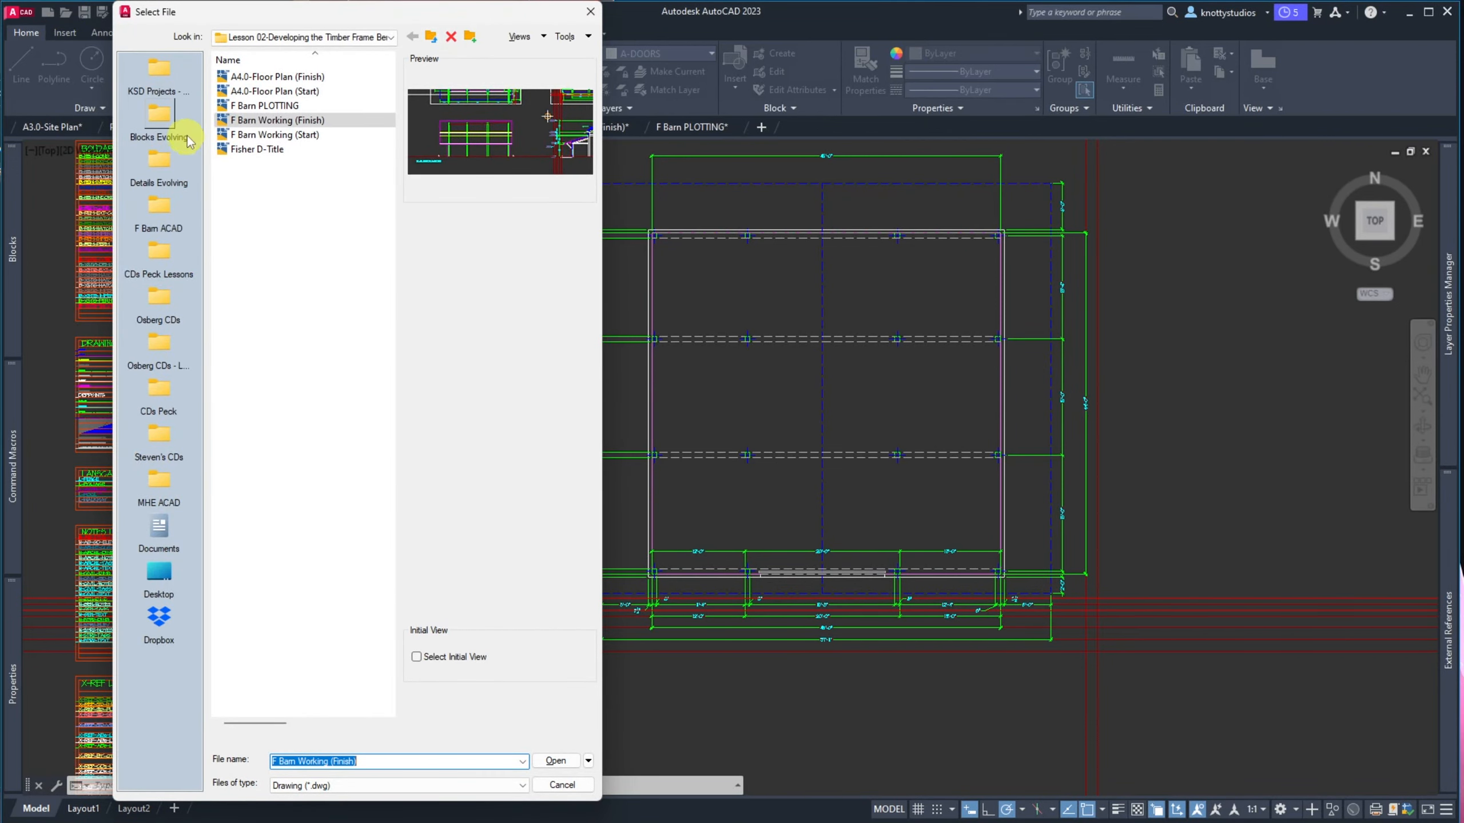
pyautogui.click(159, 74)
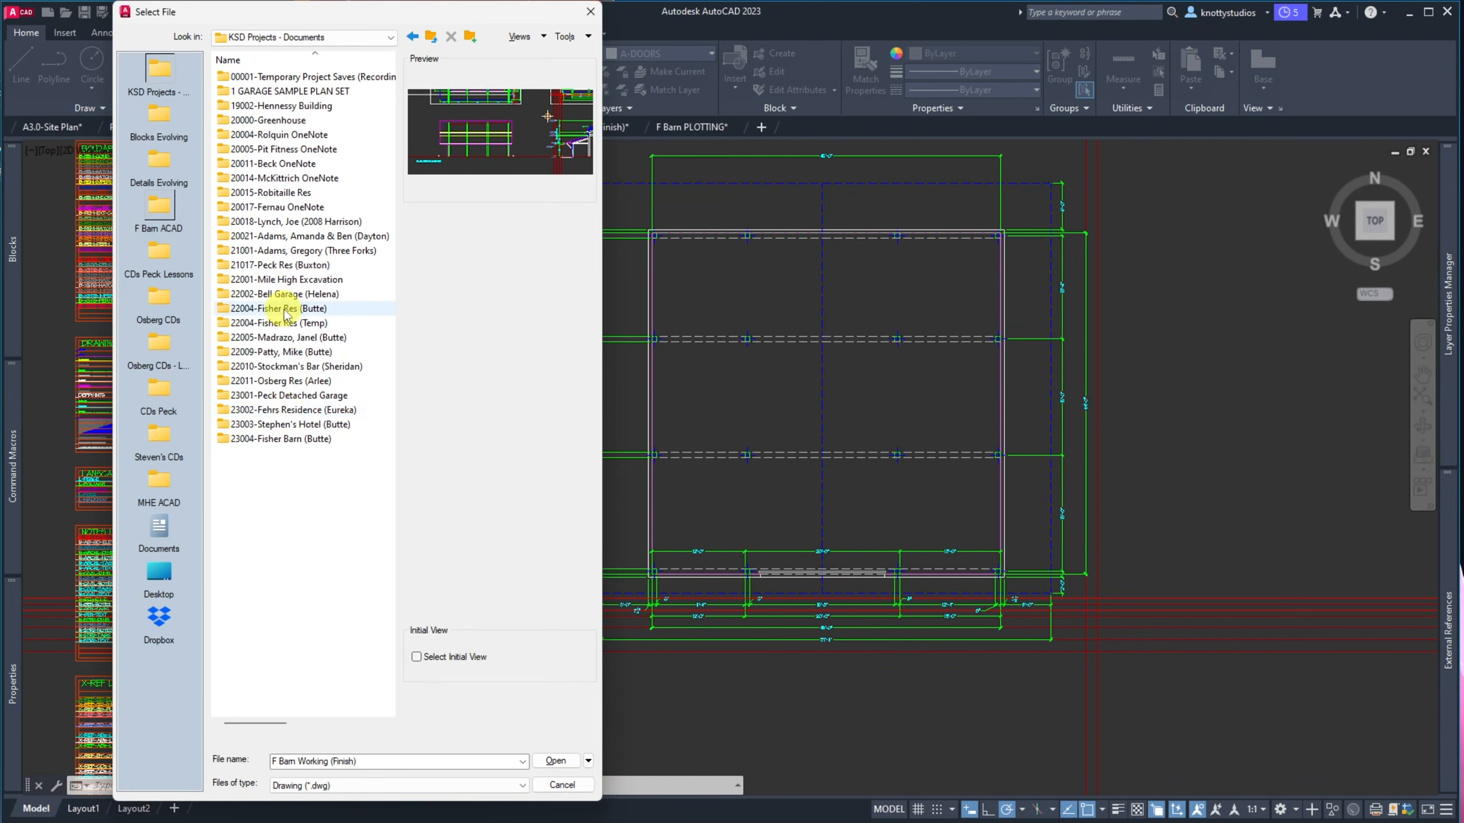
pyautogui.doubleClick(267, 310)
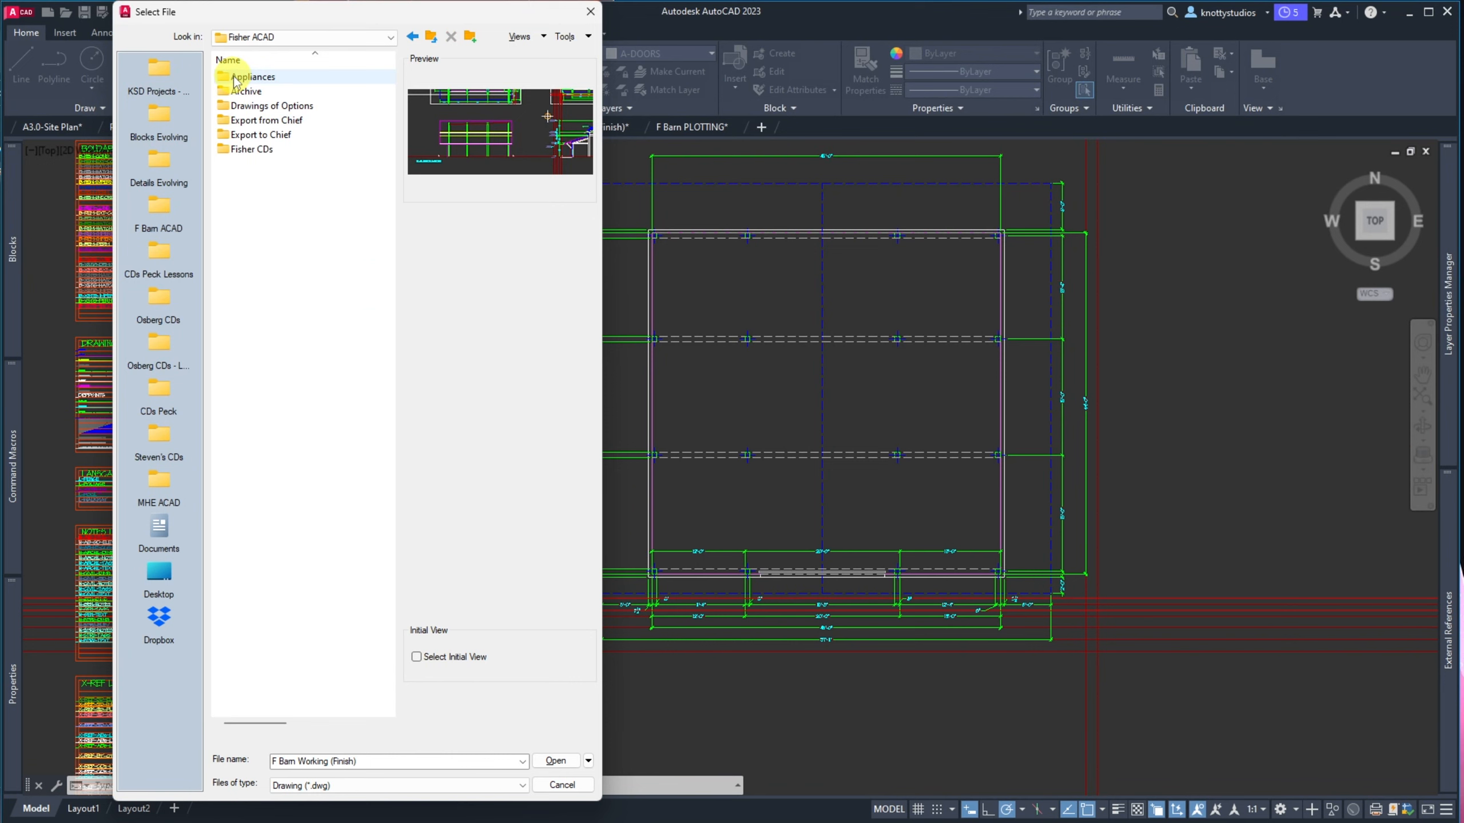
pyautogui.doubleClick(236, 151)
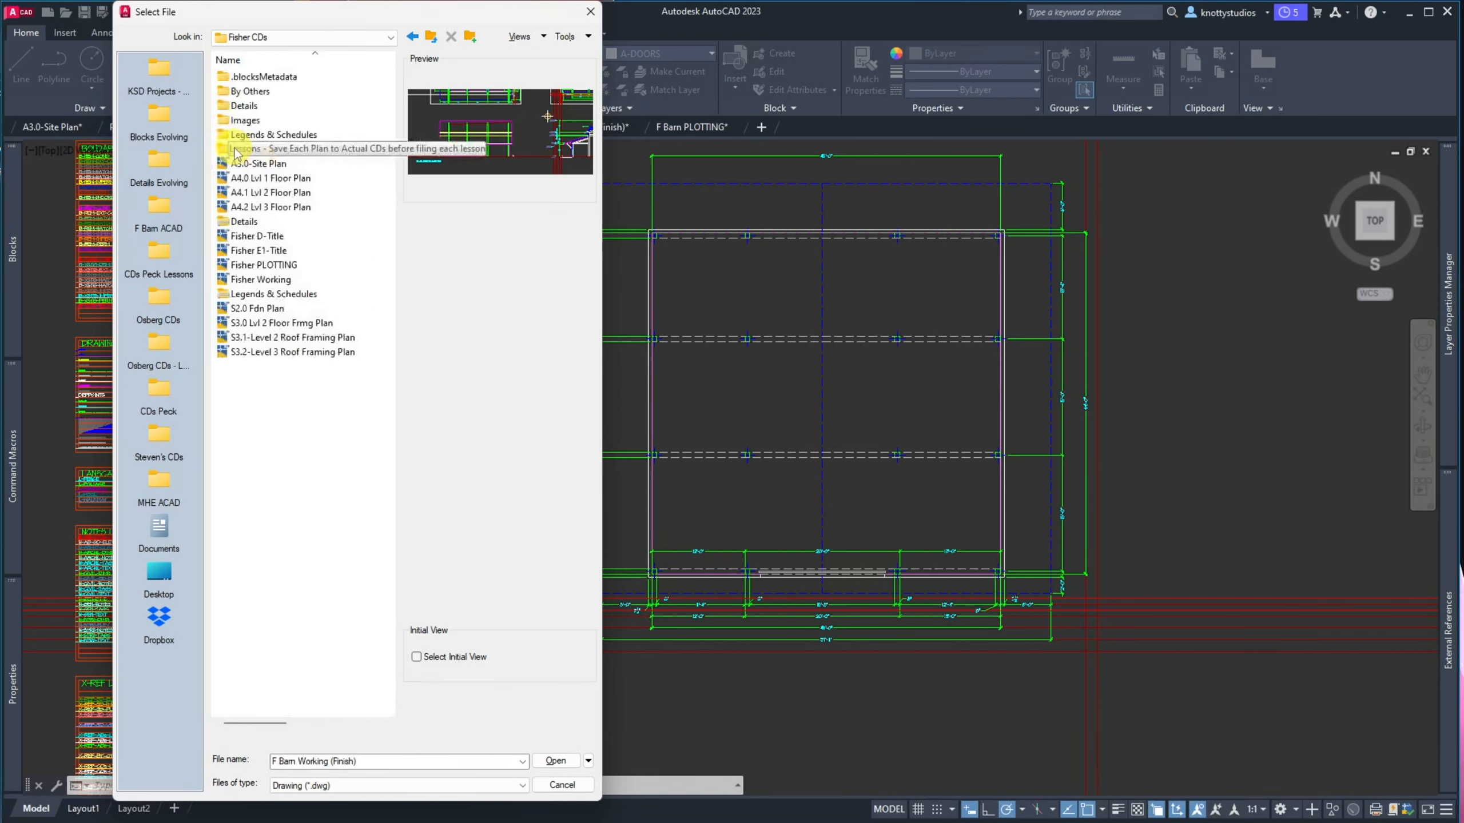
pyautogui.doubleClick(242, 177)
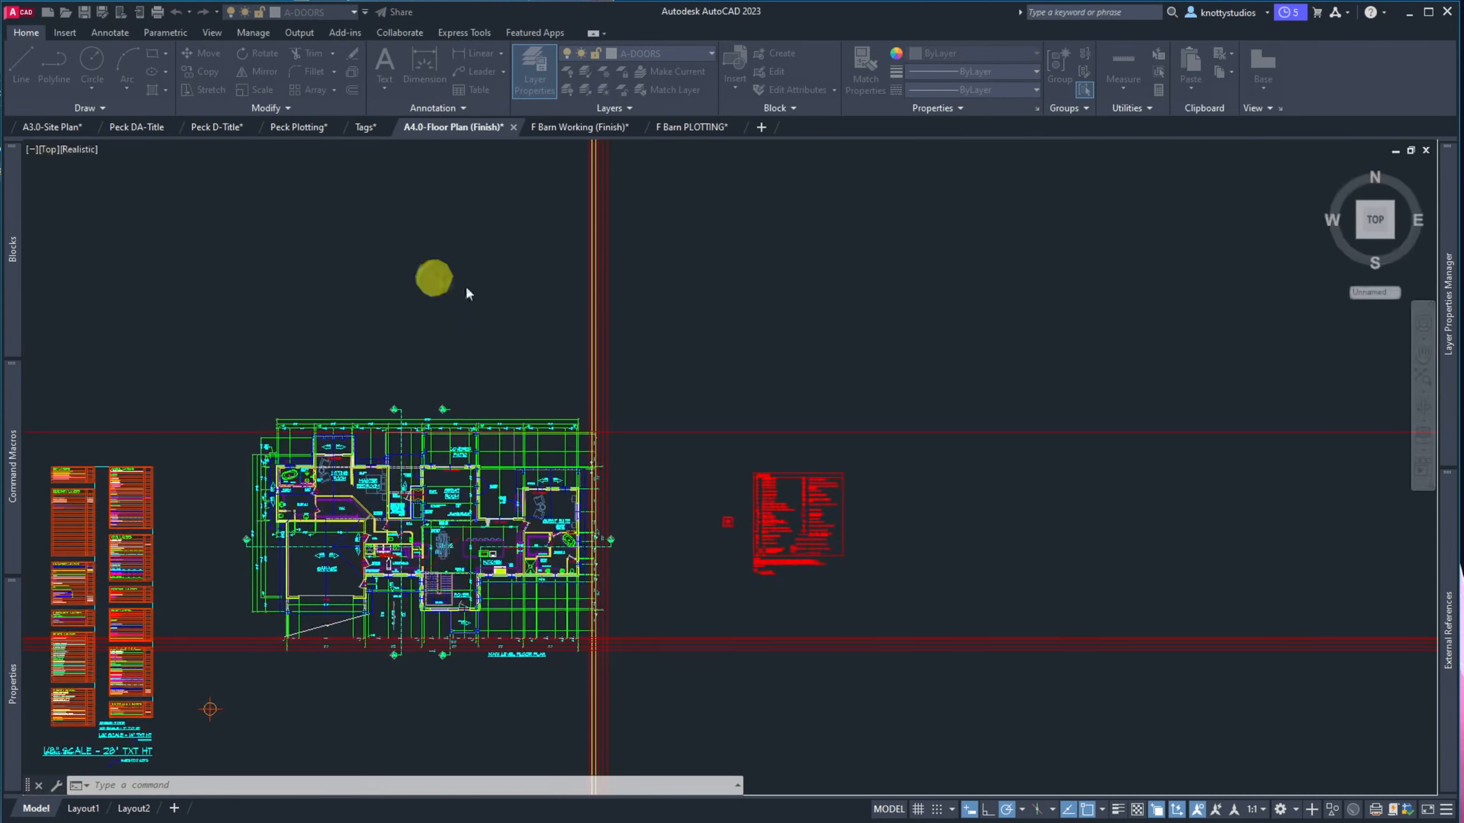
# Copy the exterior wall layer lines and their end line near the sitting room door, using the wall's outer corner as base point
pyautogui.scroll(10, 320, 461)
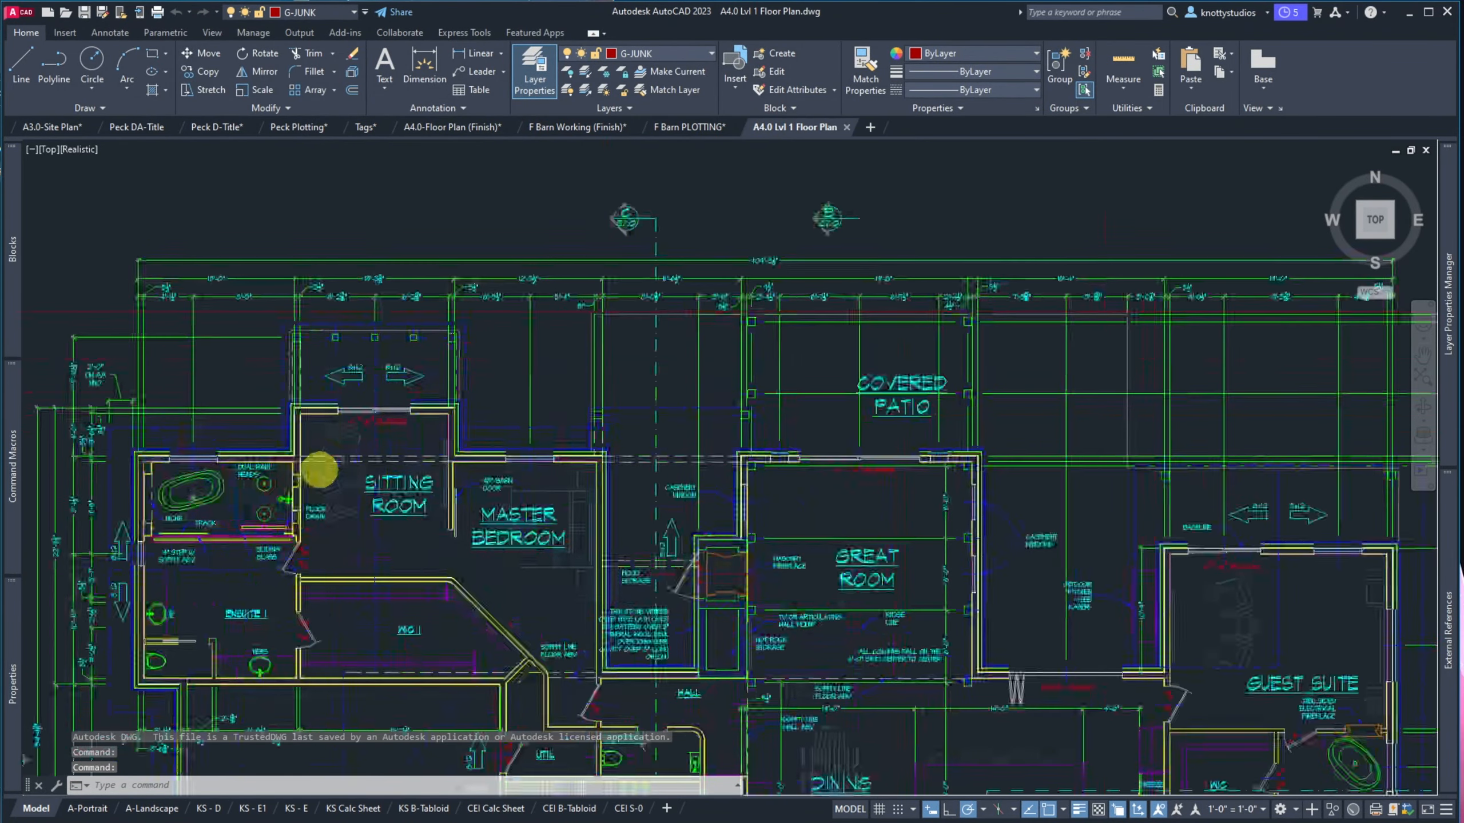
pyautogui.scroll(8, 323, 404)
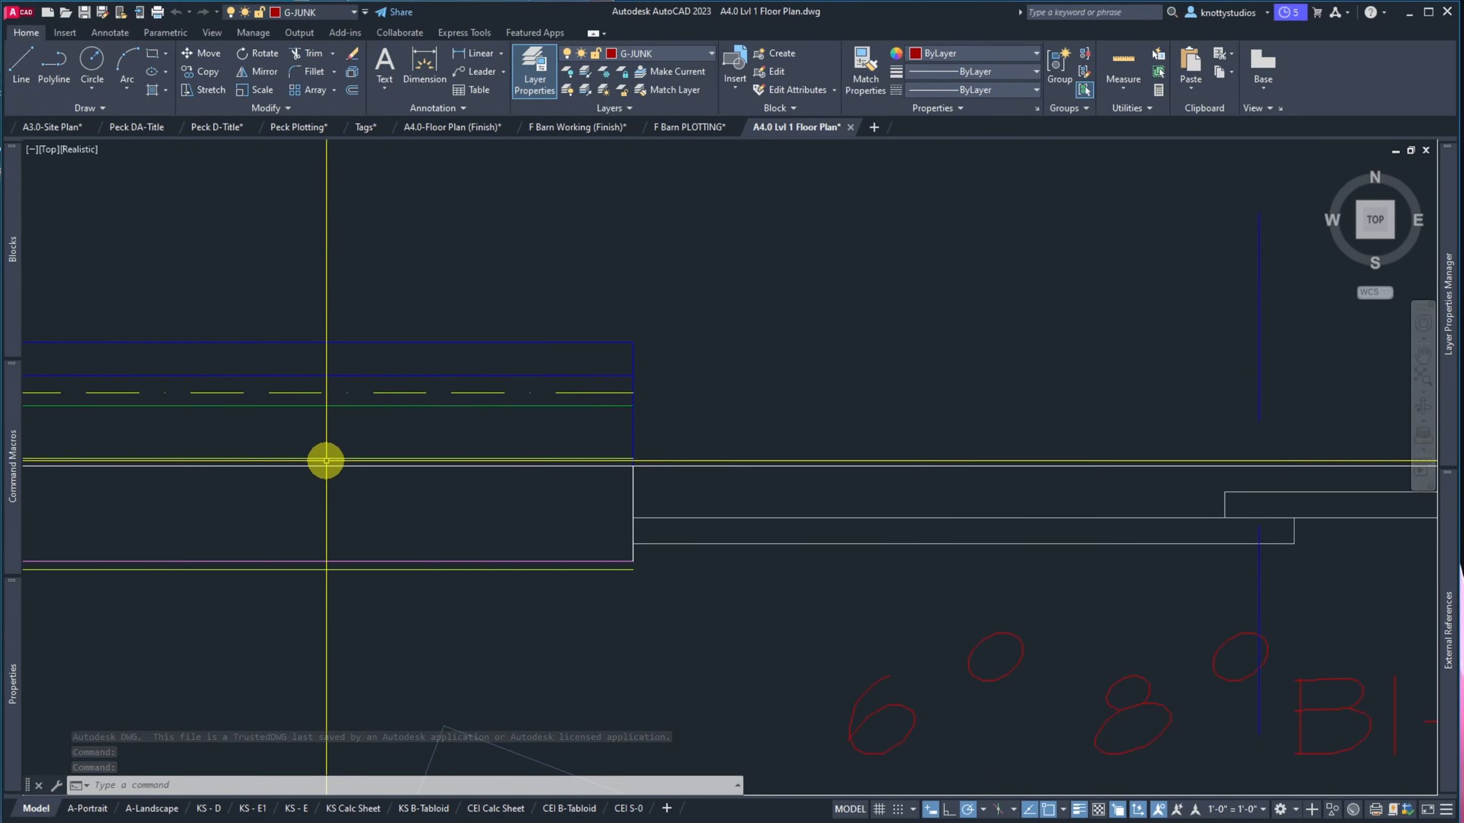
pyautogui.click(326, 458)
pyautogui.click(294, 310)
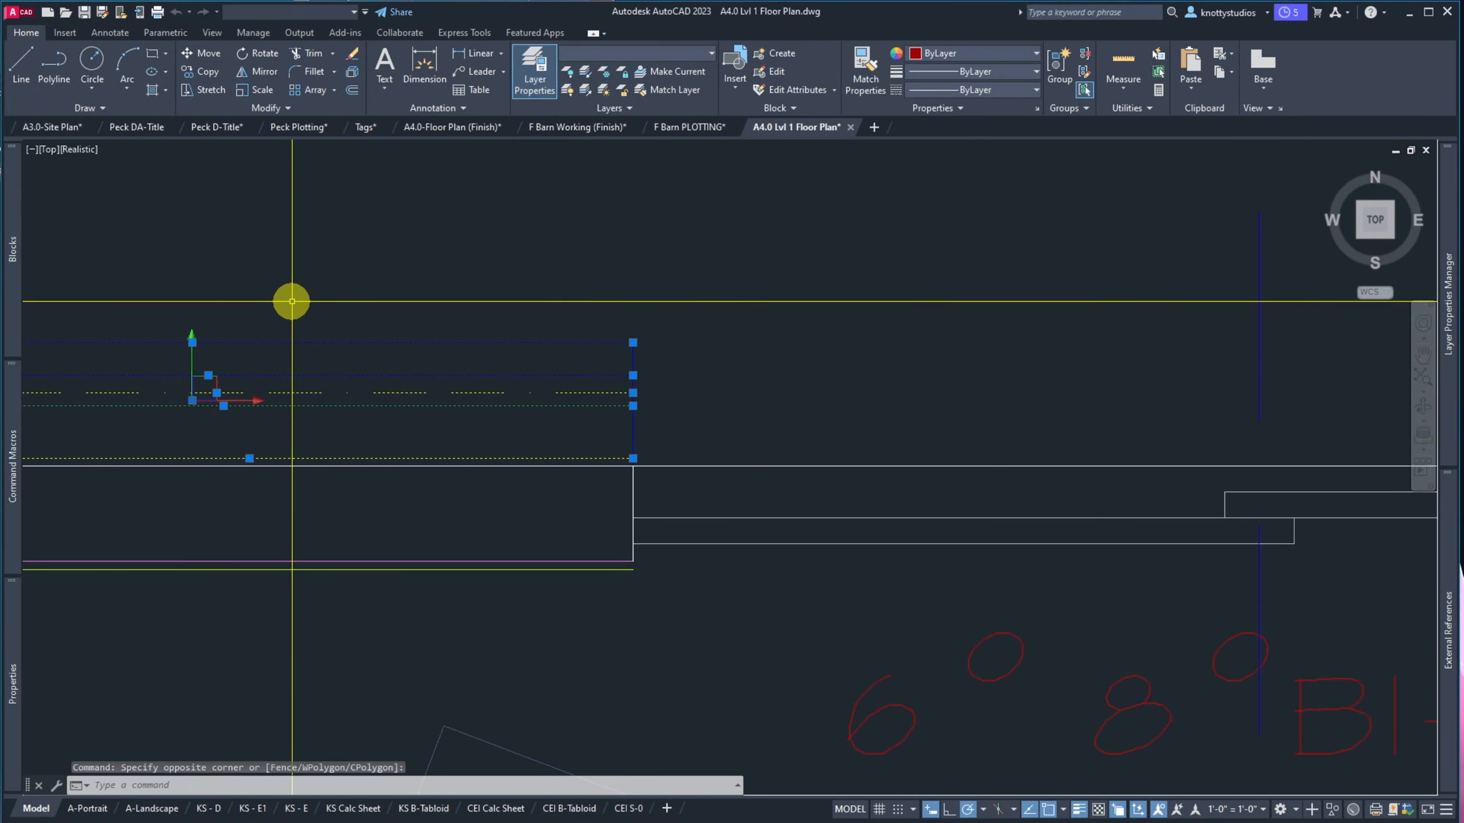
pyautogui.keyDown('shift'); pyautogui.click(301, 350); pyautogui.keyUp('shift')
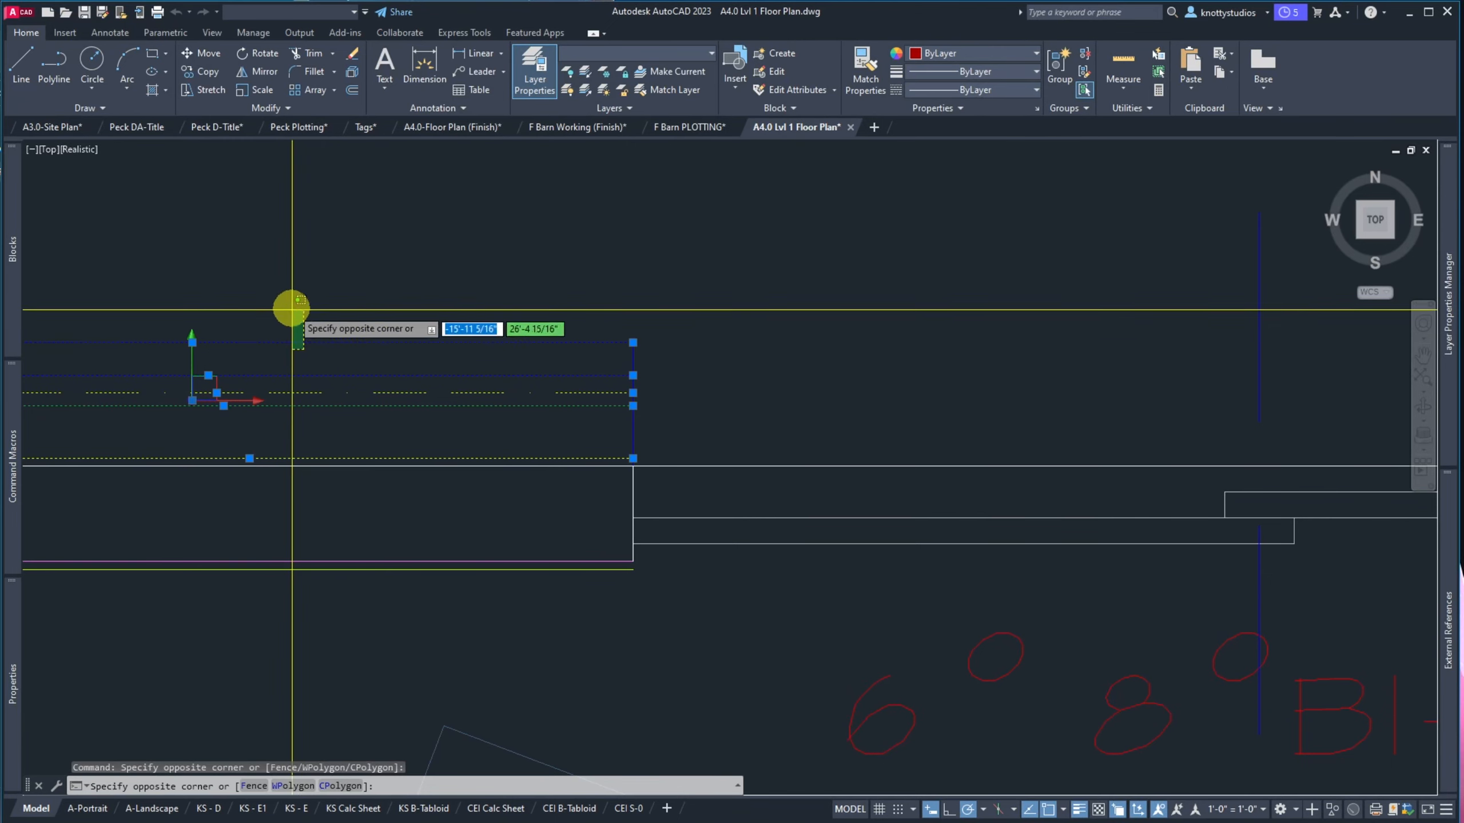
pyautogui.keyDown('shift'); pyautogui.click(289, 307); pyautogui.keyUp('shift')
pyautogui.keyDown('shift'); pyautogui.click(304, 353); pyautogui.keyUp('shift')
pyautogui.keyDown('shift'); pyautogui.click(288, 301); pyautogui.keyUp('shift')
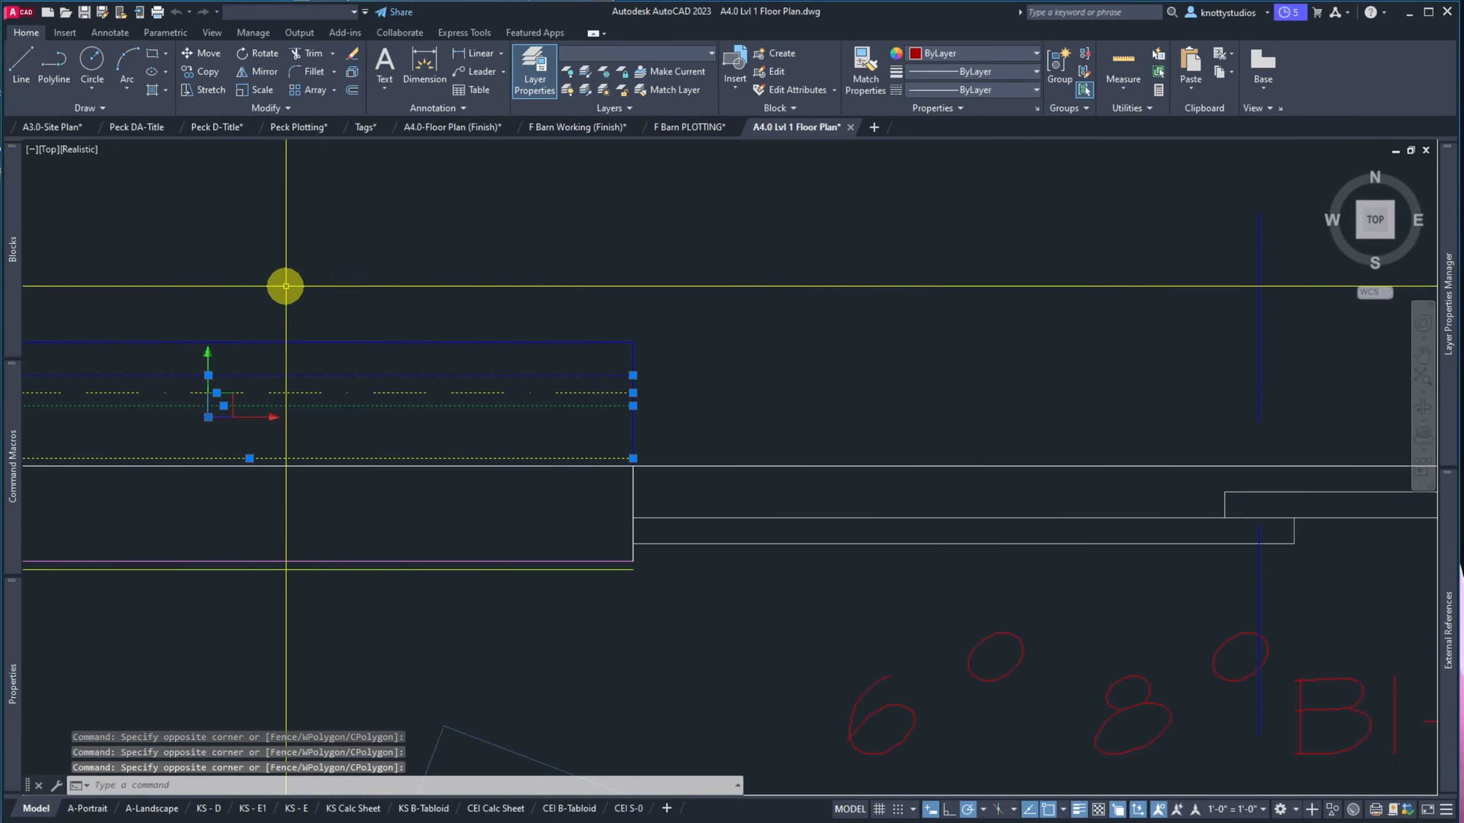
pyautogui.click(302, 360)
pyautogui.click(288, 302)
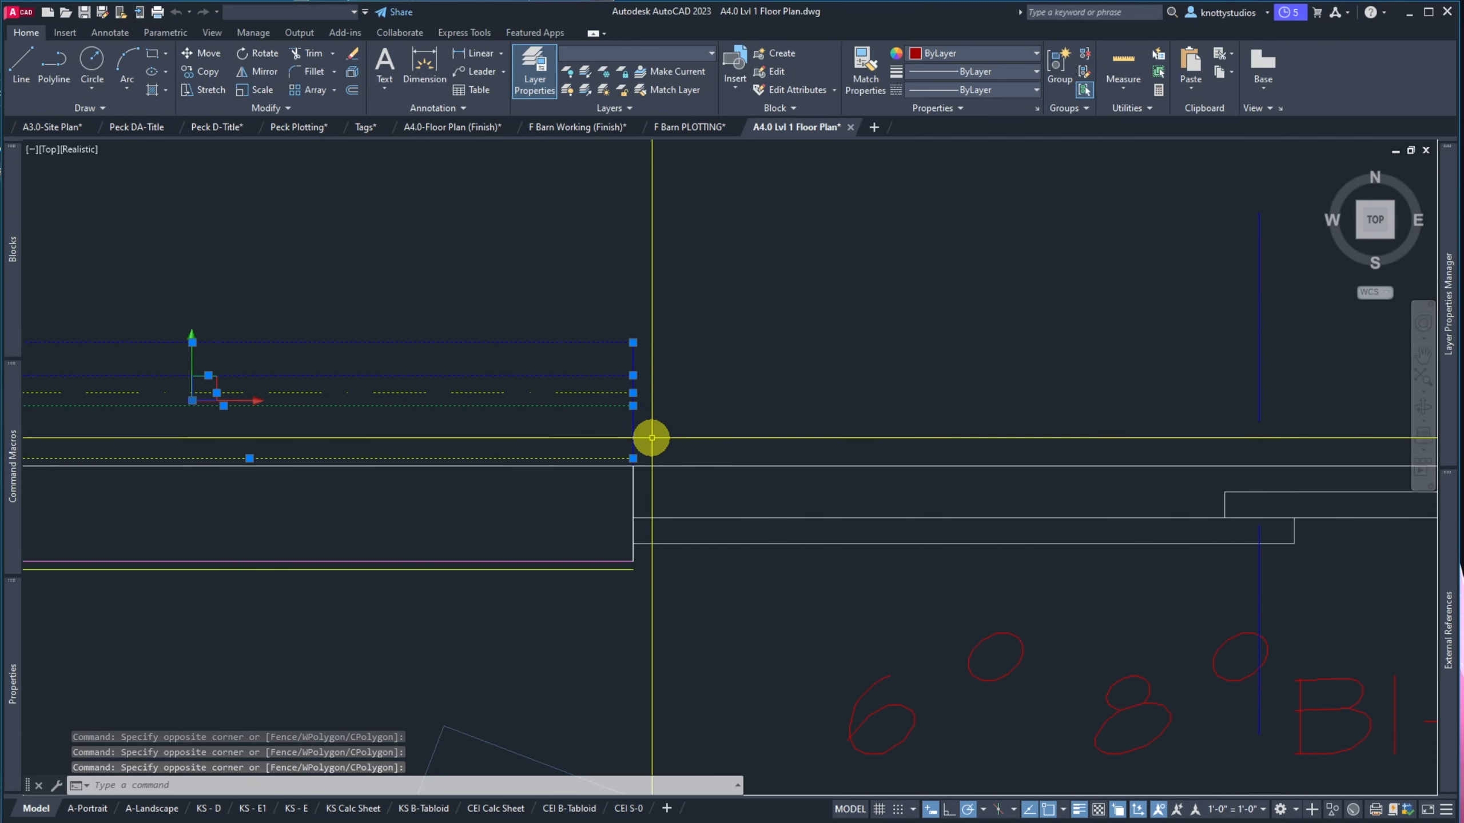
pyautogui.click(575, 464)
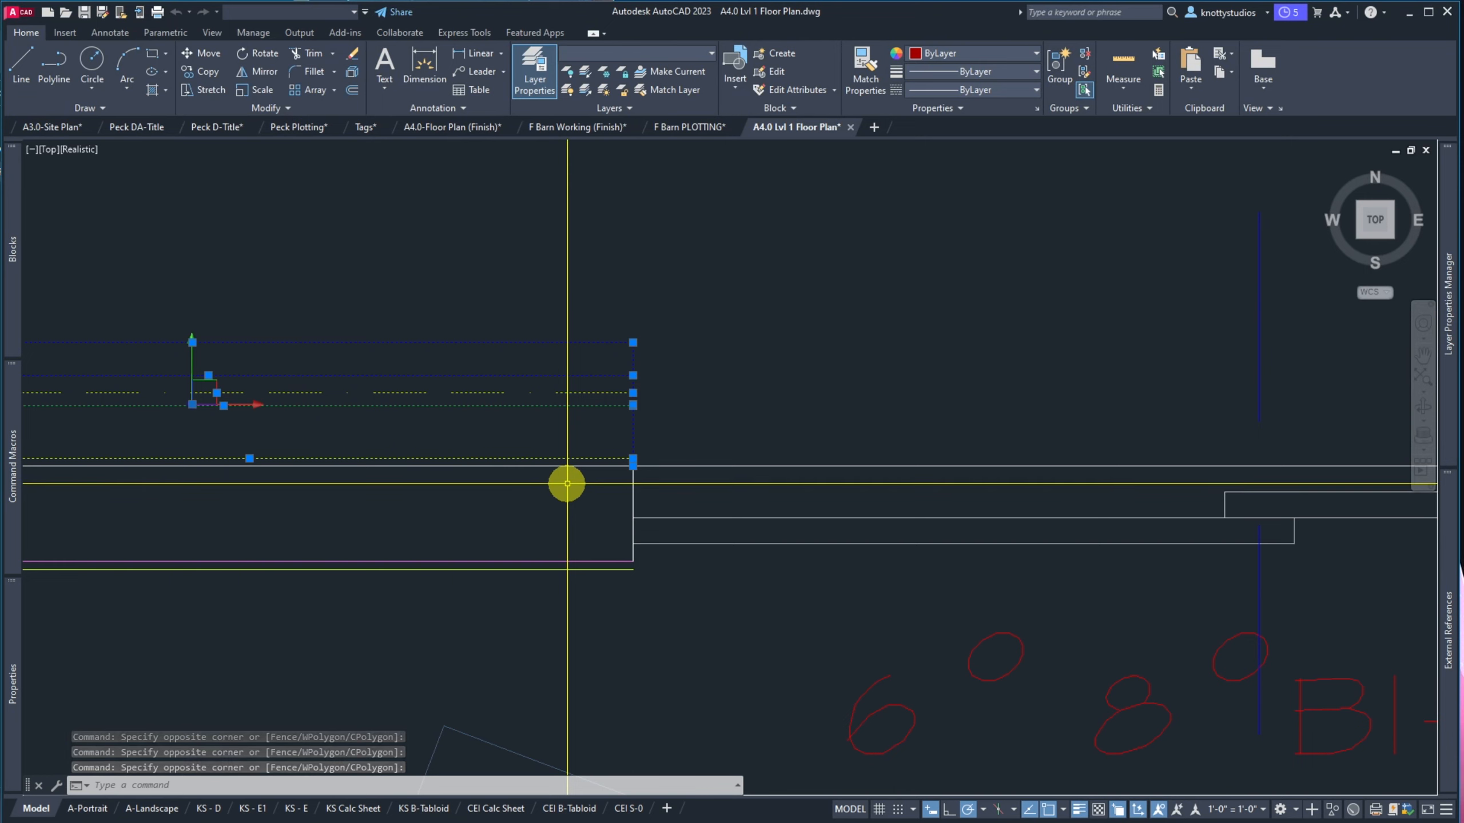
pyautogui.hotkey('ctrl', 'shift', 'c')
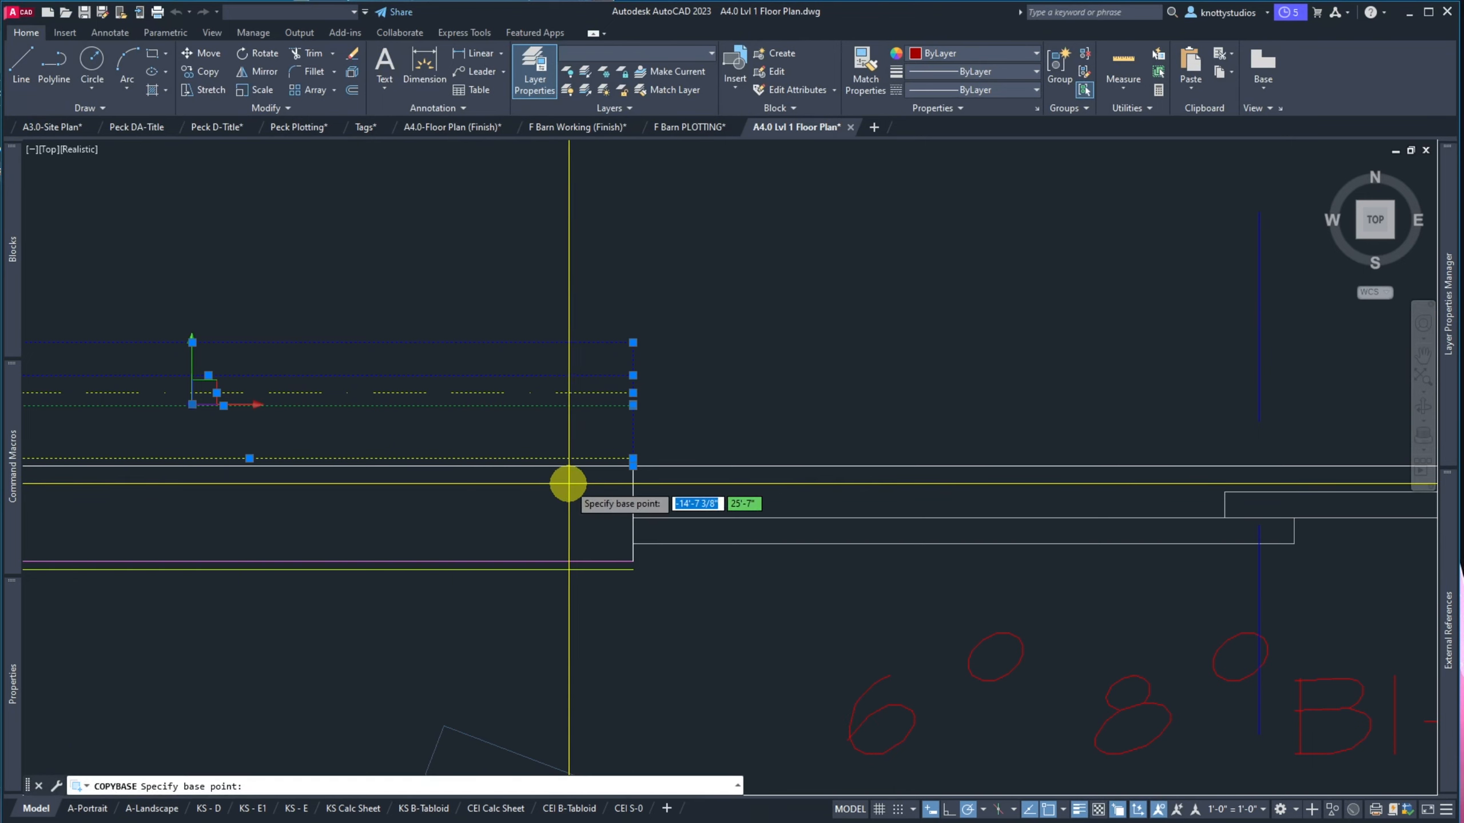
pyautogui.click(634, 466)
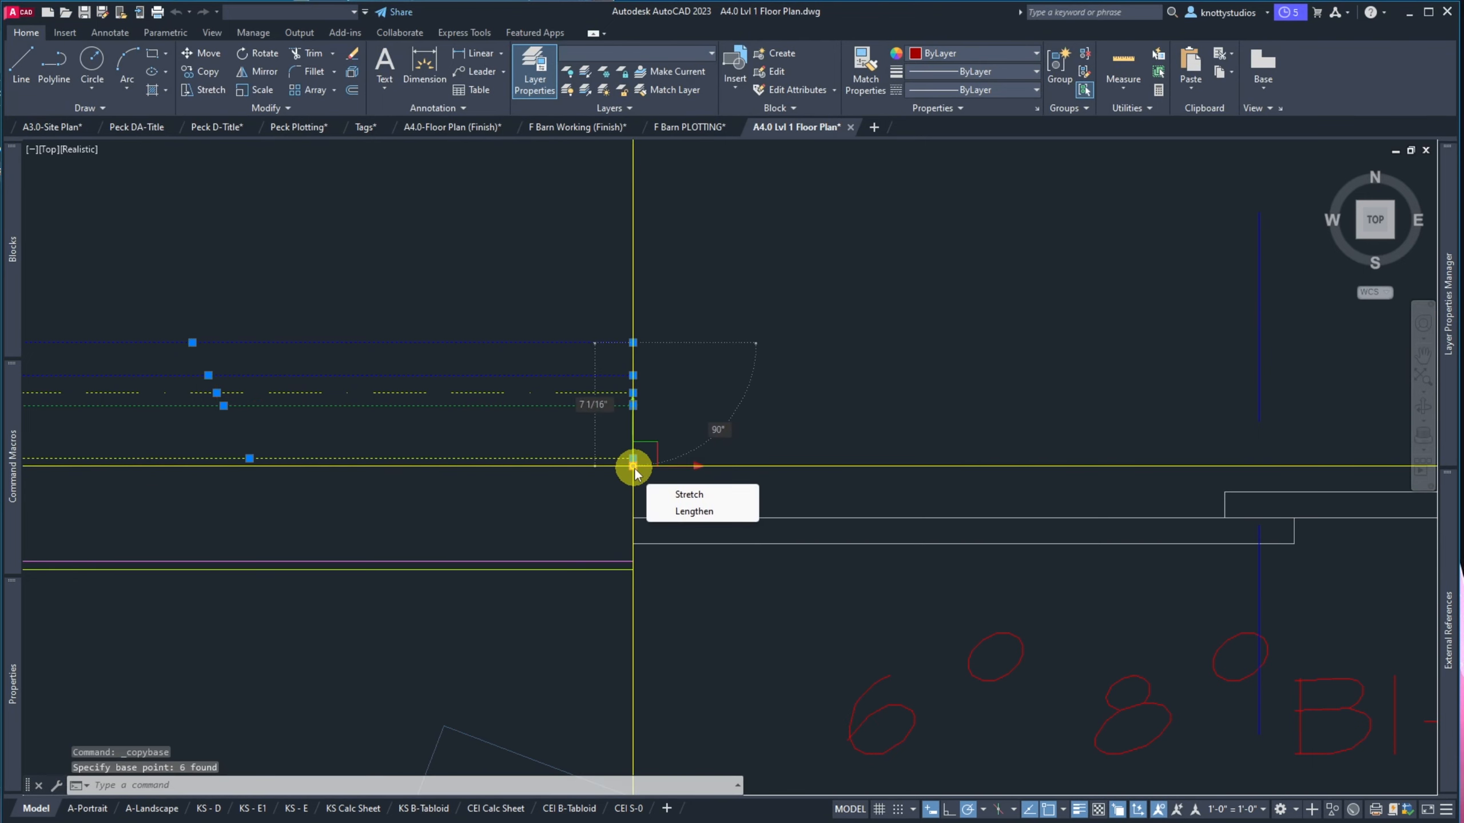
# In the A4.0-Floor Plan (Finish) drawing, offset the building's vertical centerline 18" to both sides at the north wall
pyautogui.click(572, 128)
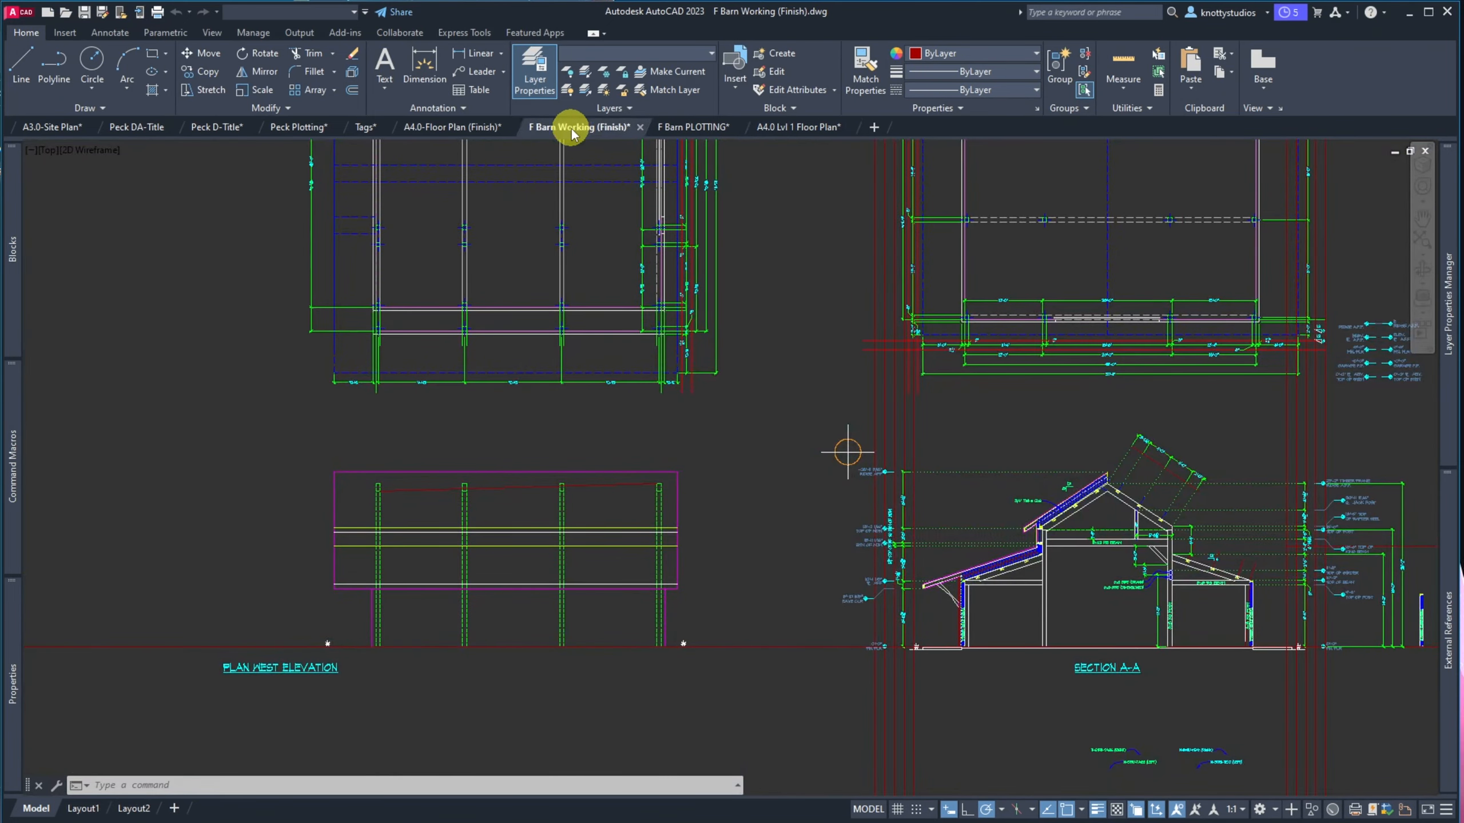
pyautogui.click(480, 128)
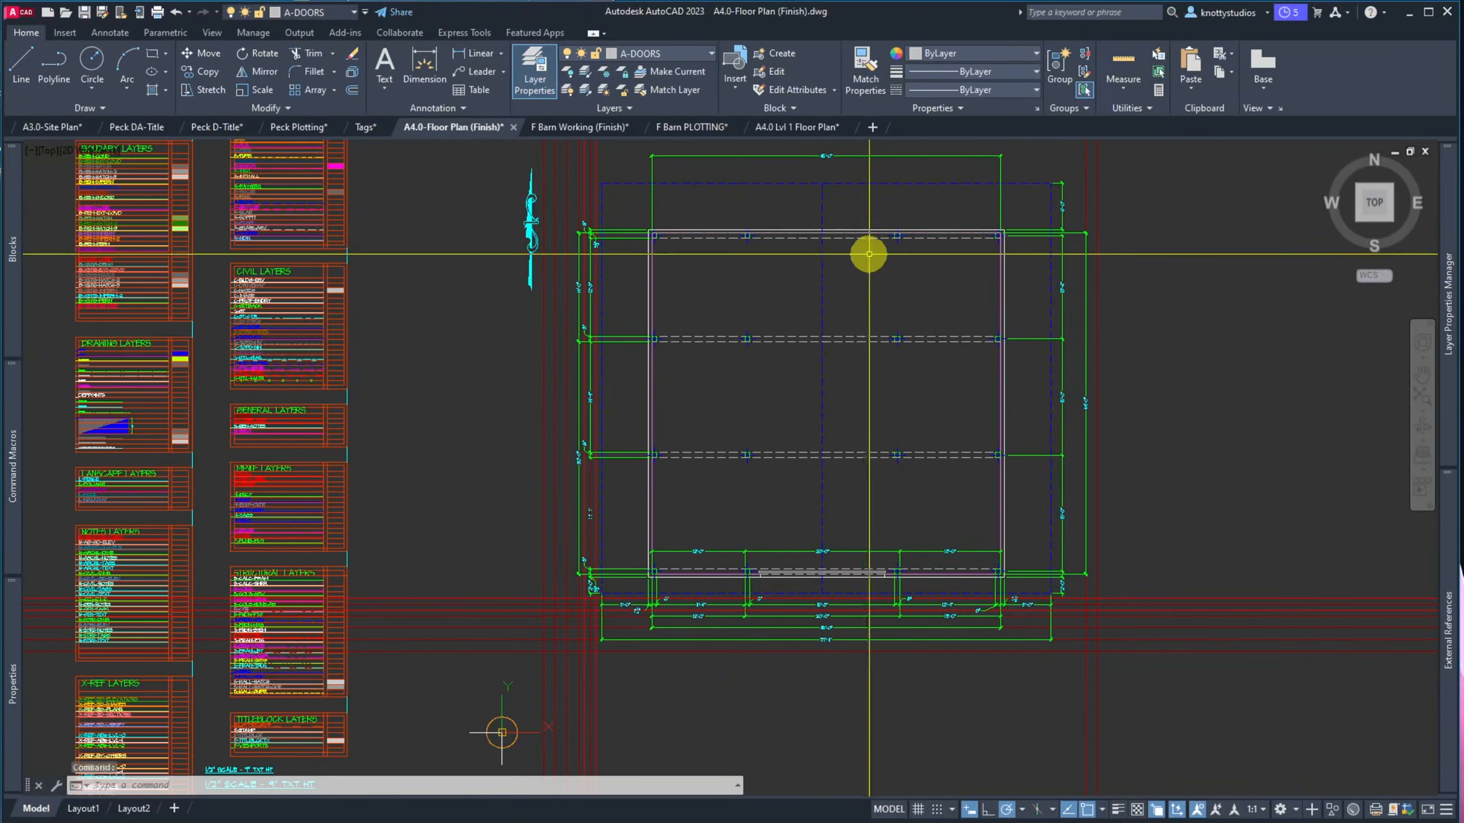
pyautogui.scroll(8, 807, 213)
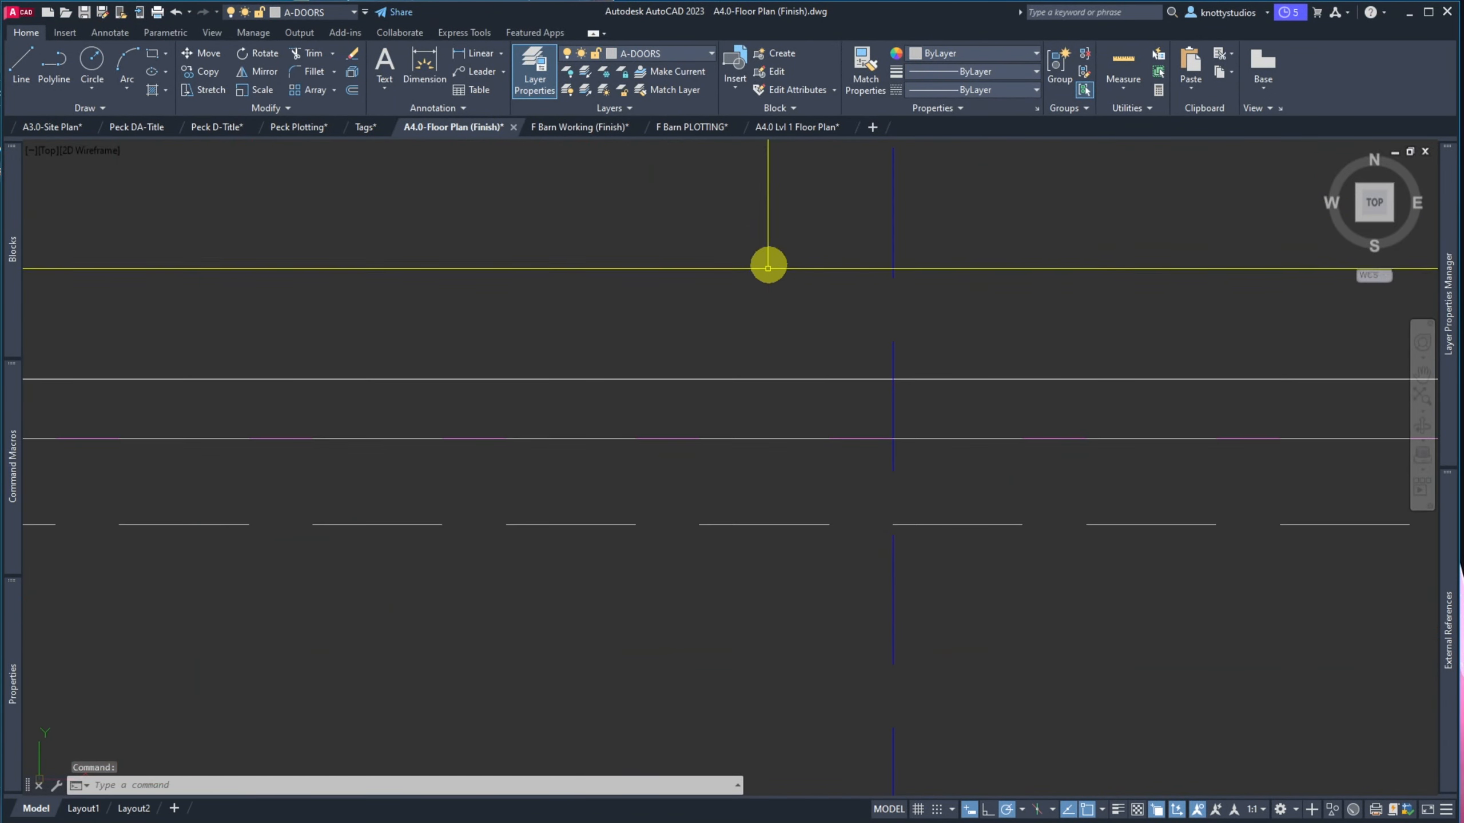
pyautogui.scroll(-5, 604, 311)
pyautogui.scroll(2, 664, 288)
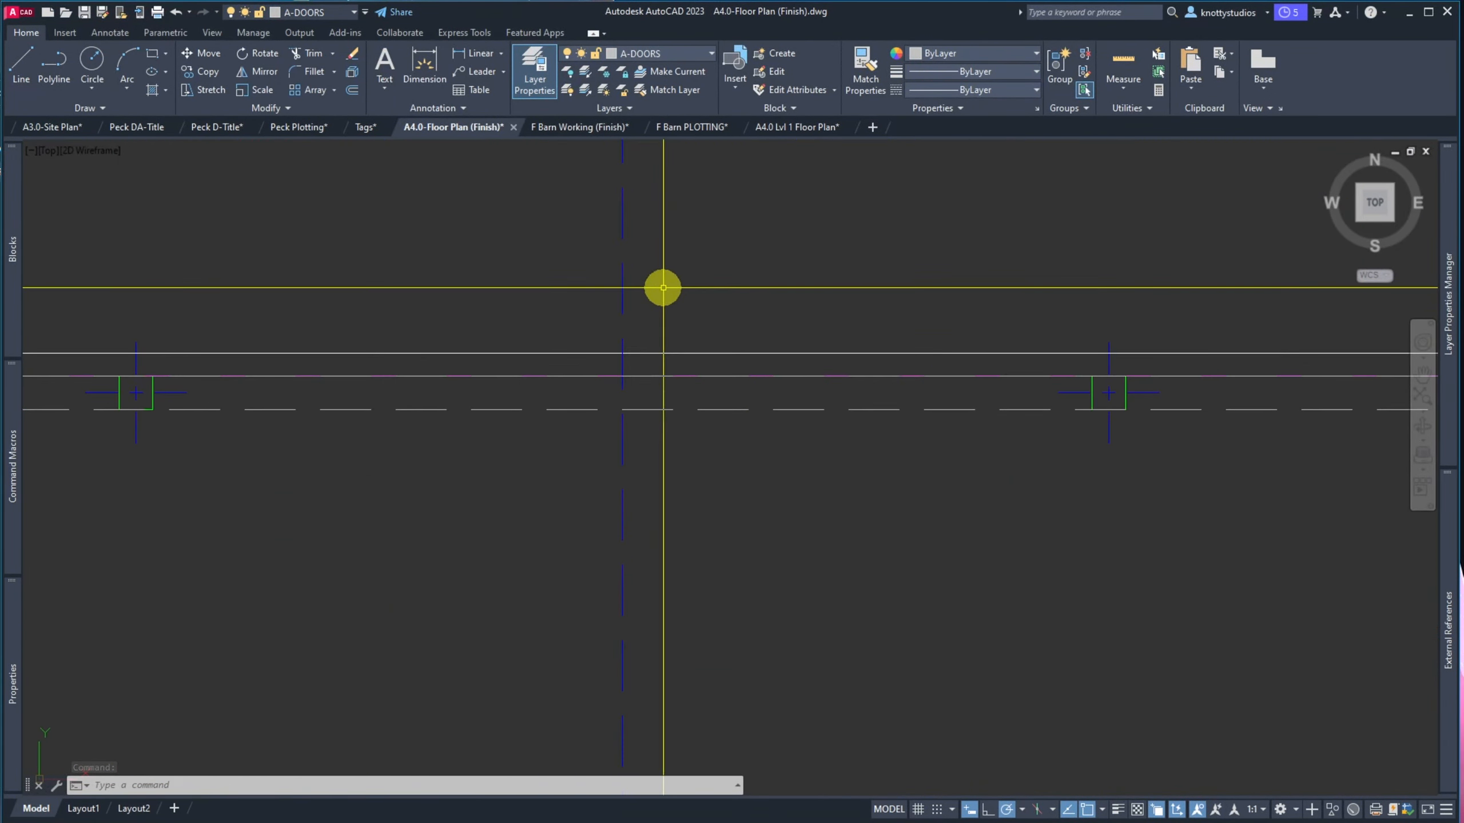
pyautogui.write('o')
pyautogui.press('Return')
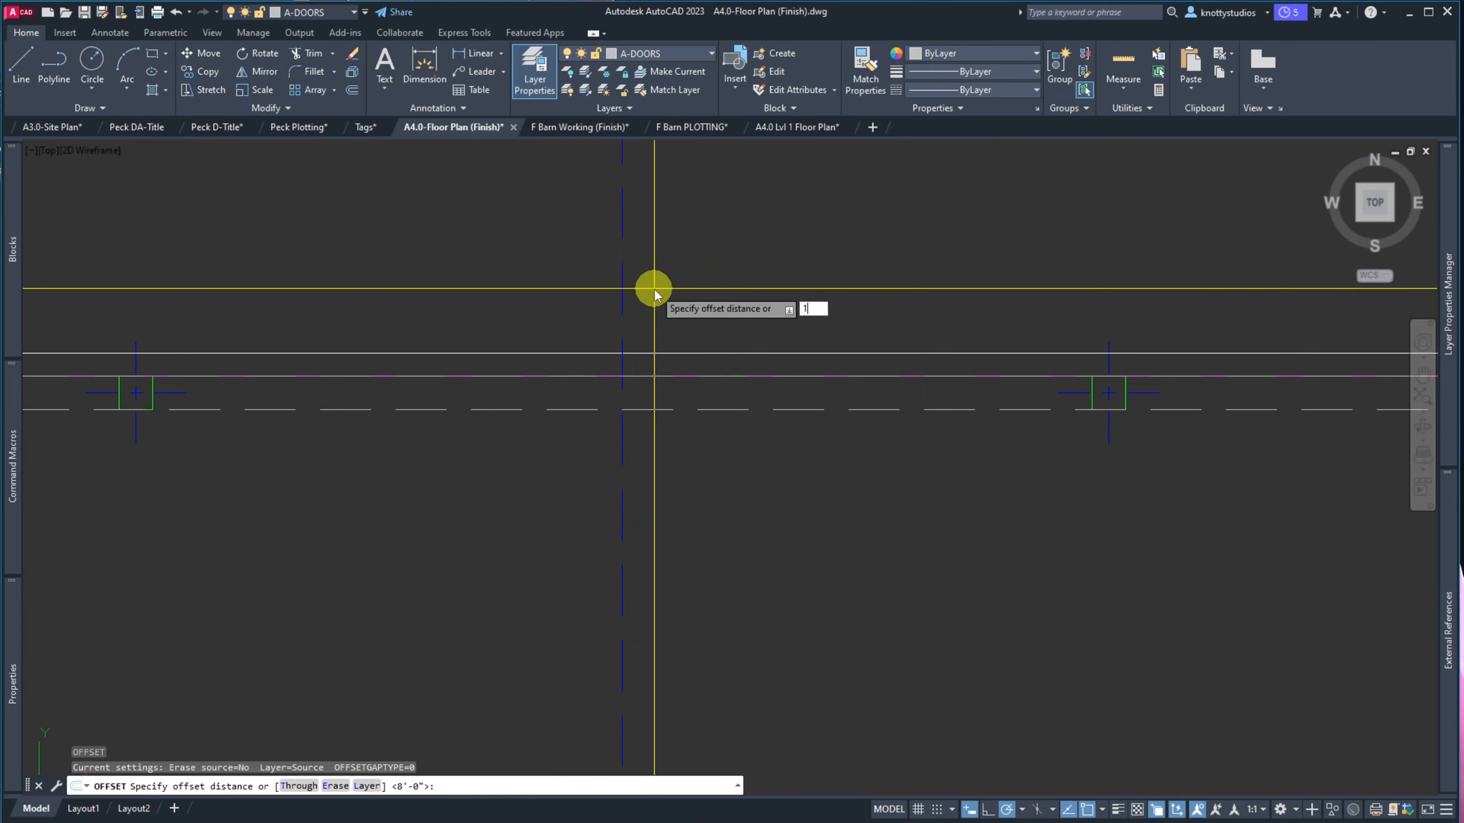
pyautogui.press('Return')
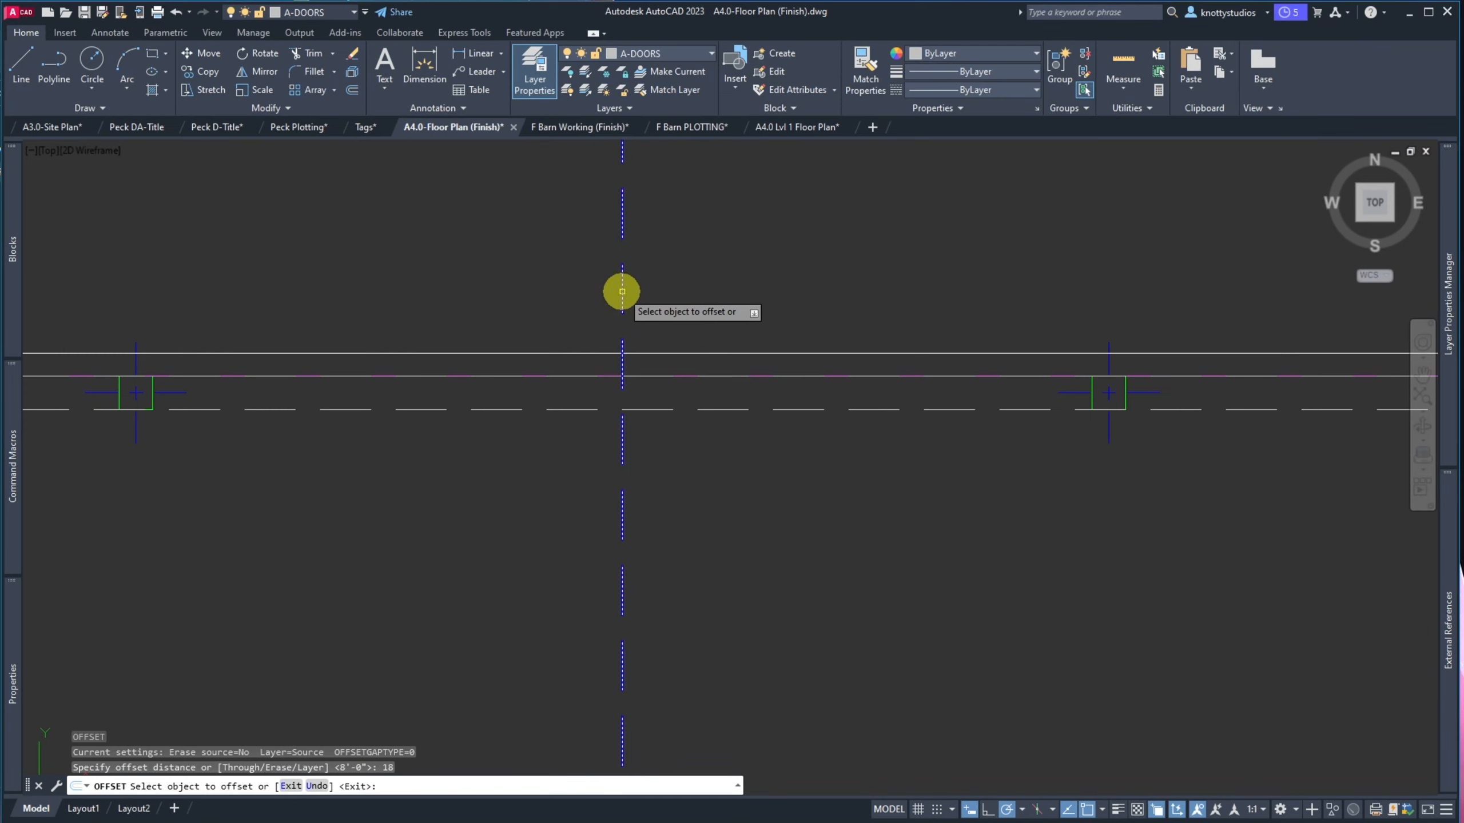
pyautogui.click(622, 291)
pyautogui.click(582, 284)
pyautogui.click(623, 292)
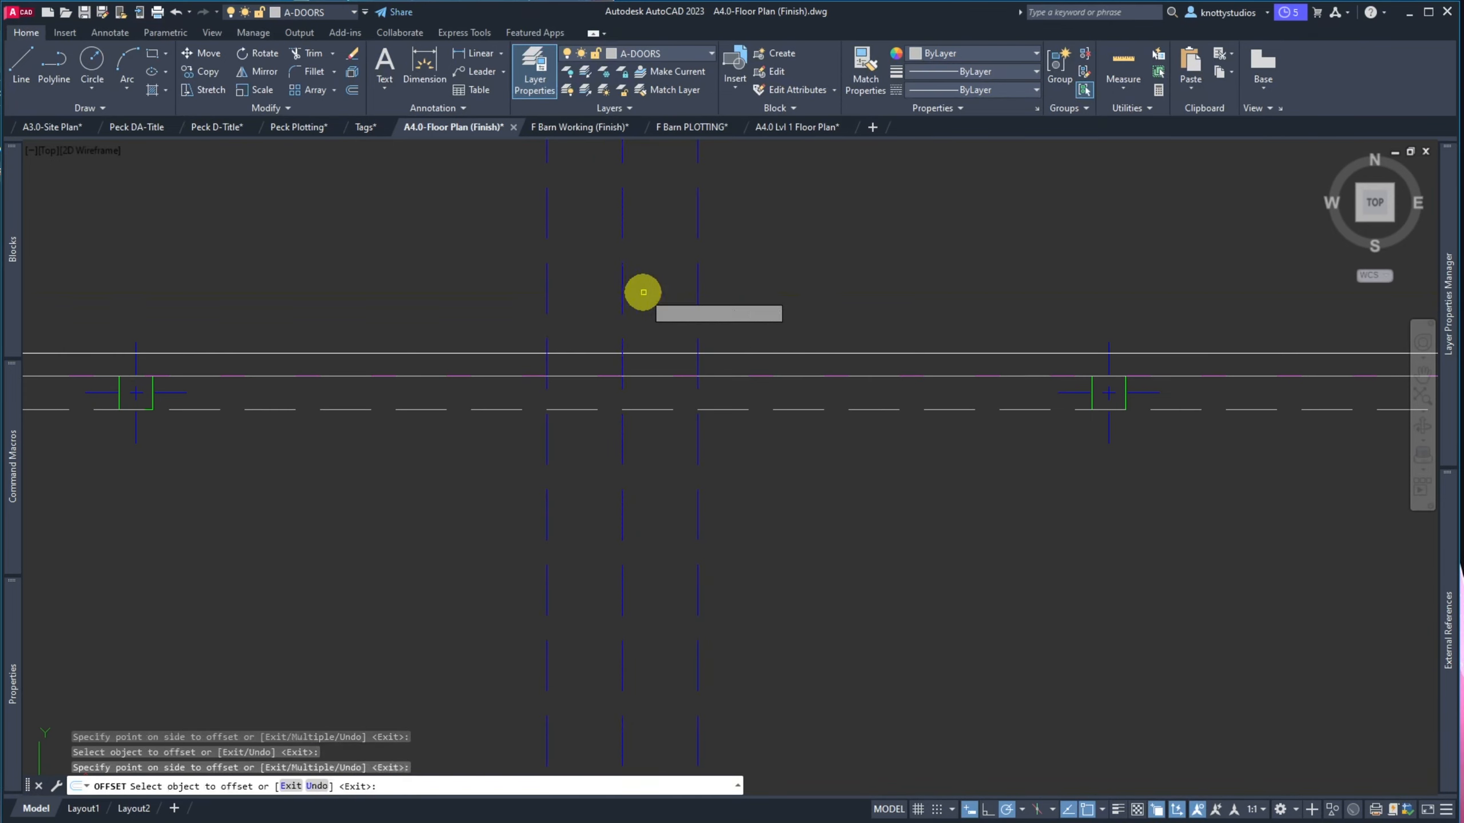
# Trim both offset centerlines so only their short segments between the north wall's outer and inner lines remain
pyautogui.click(644, 297)
pyautogui.write('tr')
pyautogui.press('Return')
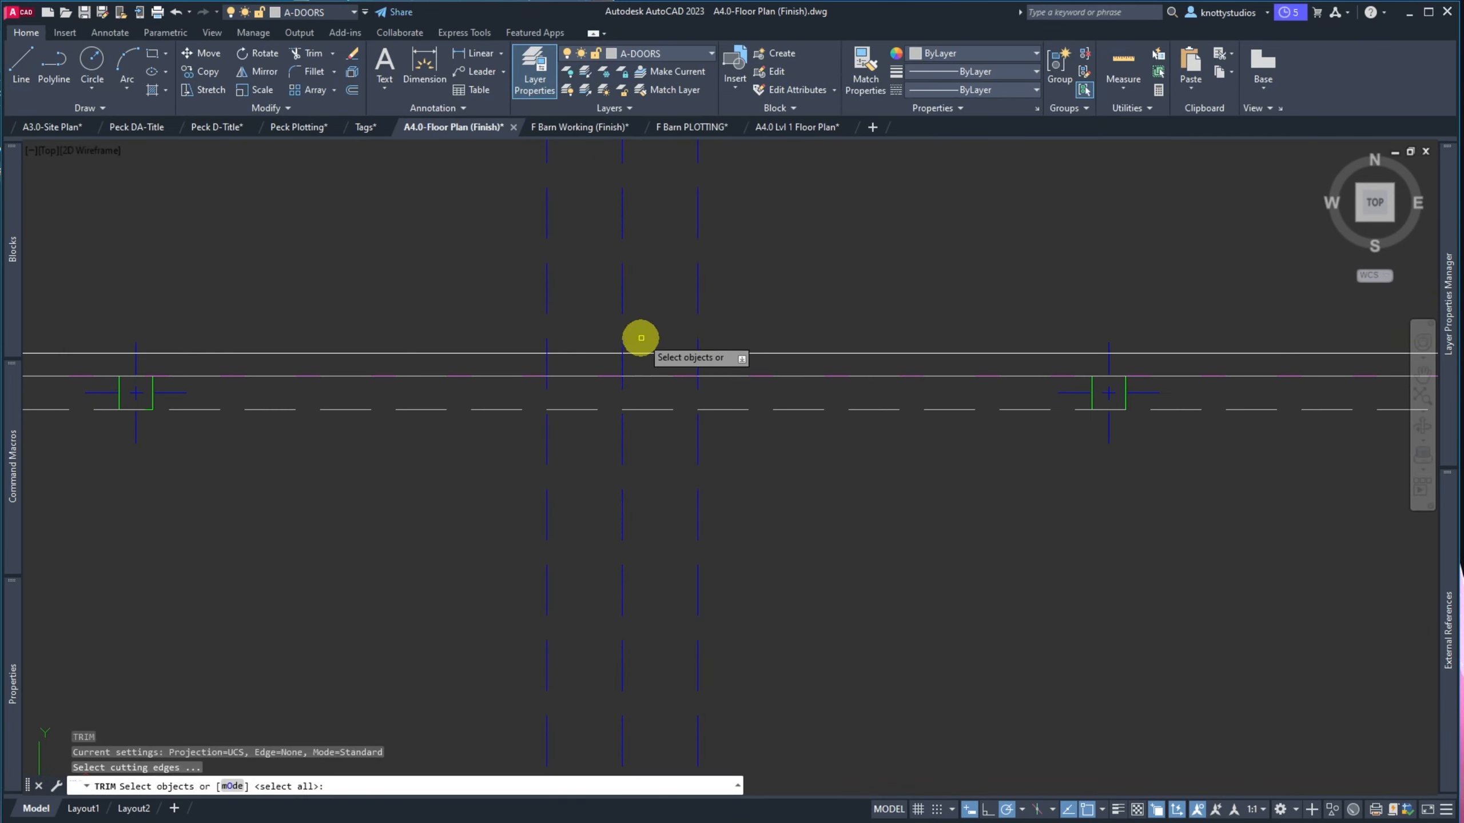
pyautogui.click(646, 327)
pyautogui.click(638, 389)
pyautogui.press('Return')
pyautogui.click(770, 388)
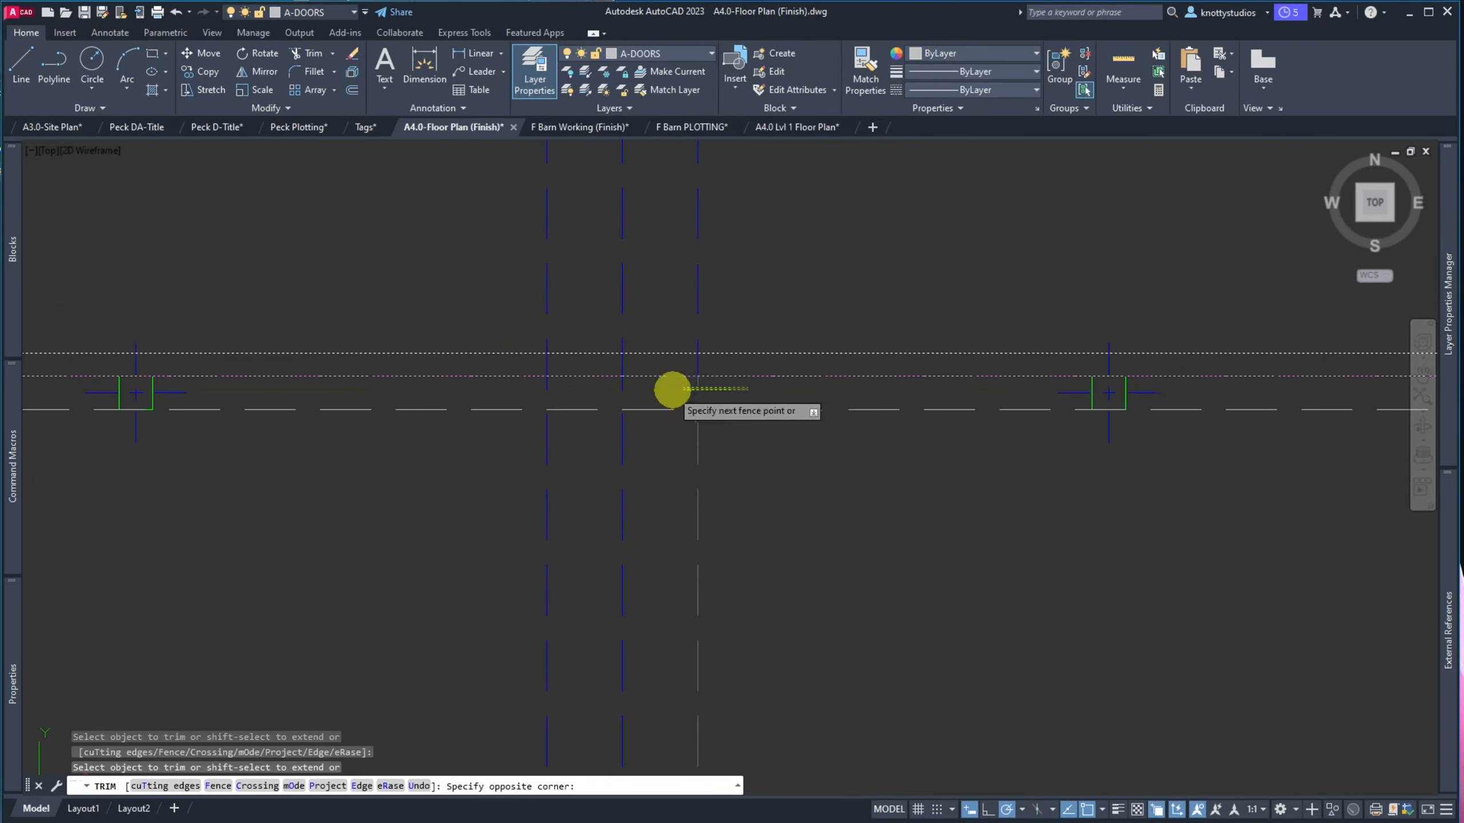
pyautogui.click(529, 382)
pyautogui.click(744, 294)
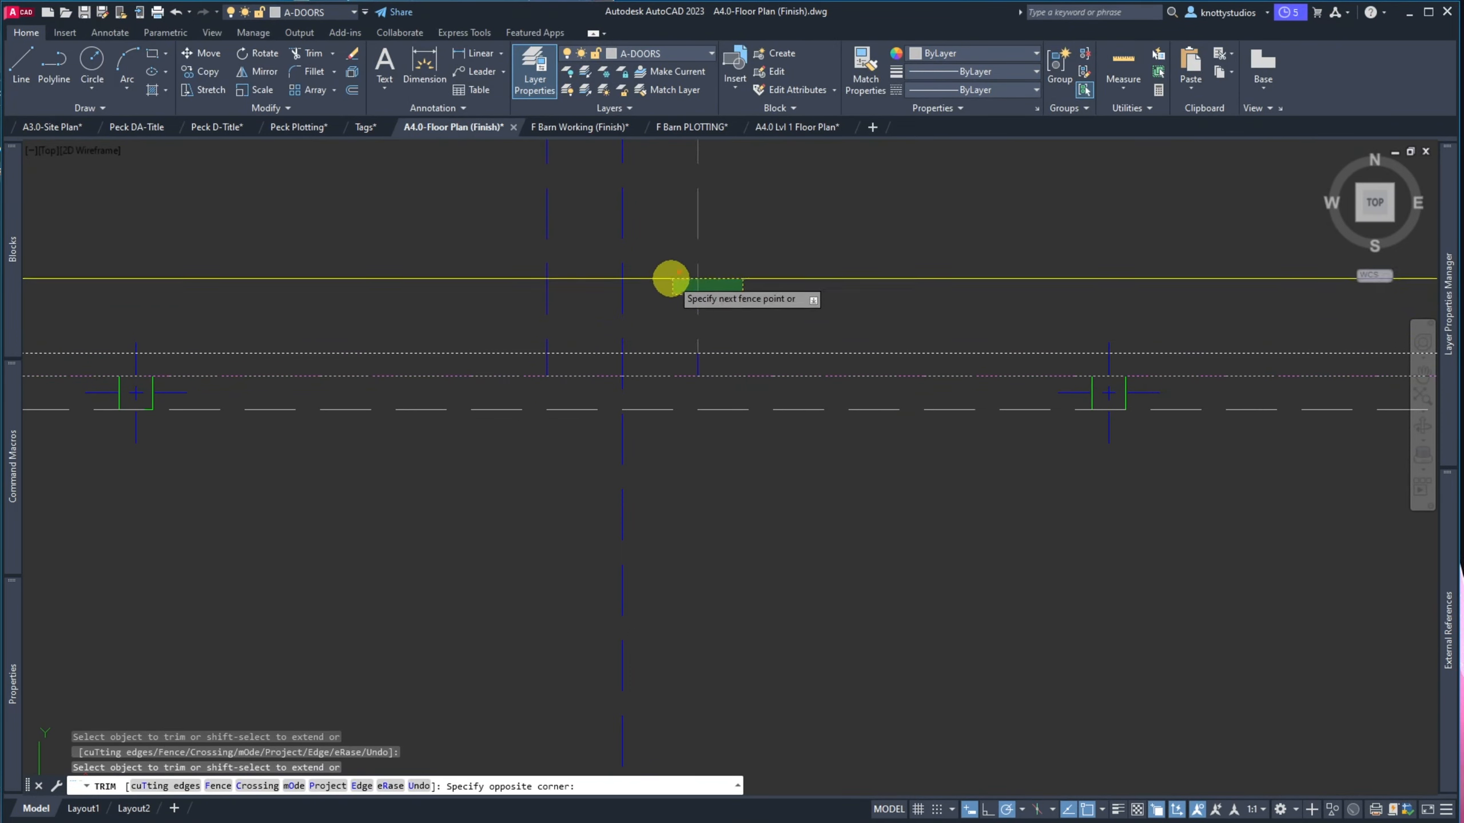
pyautogui.click(544, 294)
pyautogui.press('Return')
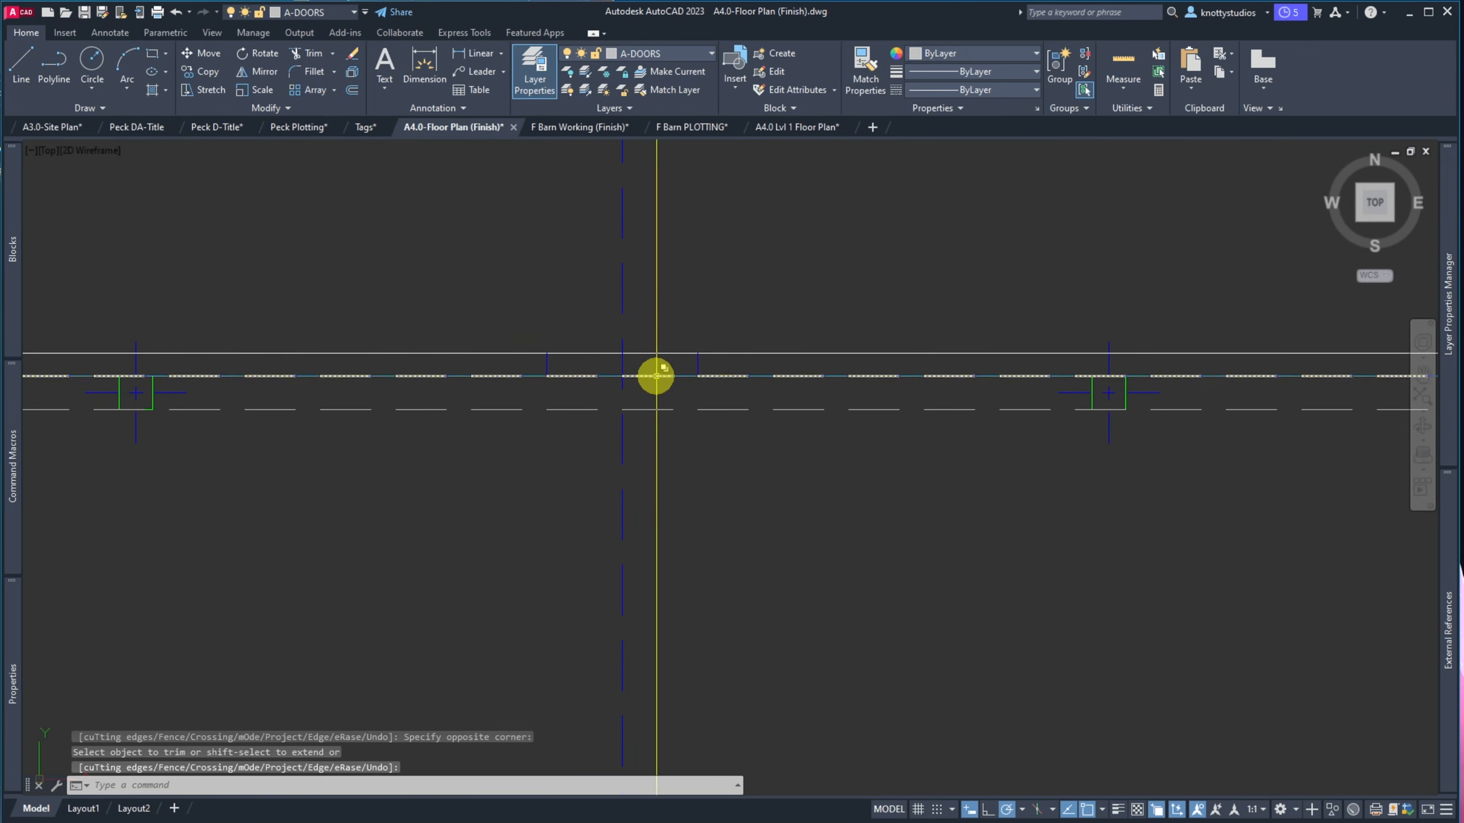
# Trim the north wall's inner lines between the two jamb lines, using the jambs as cutting edges
pyautogui.press('Return')
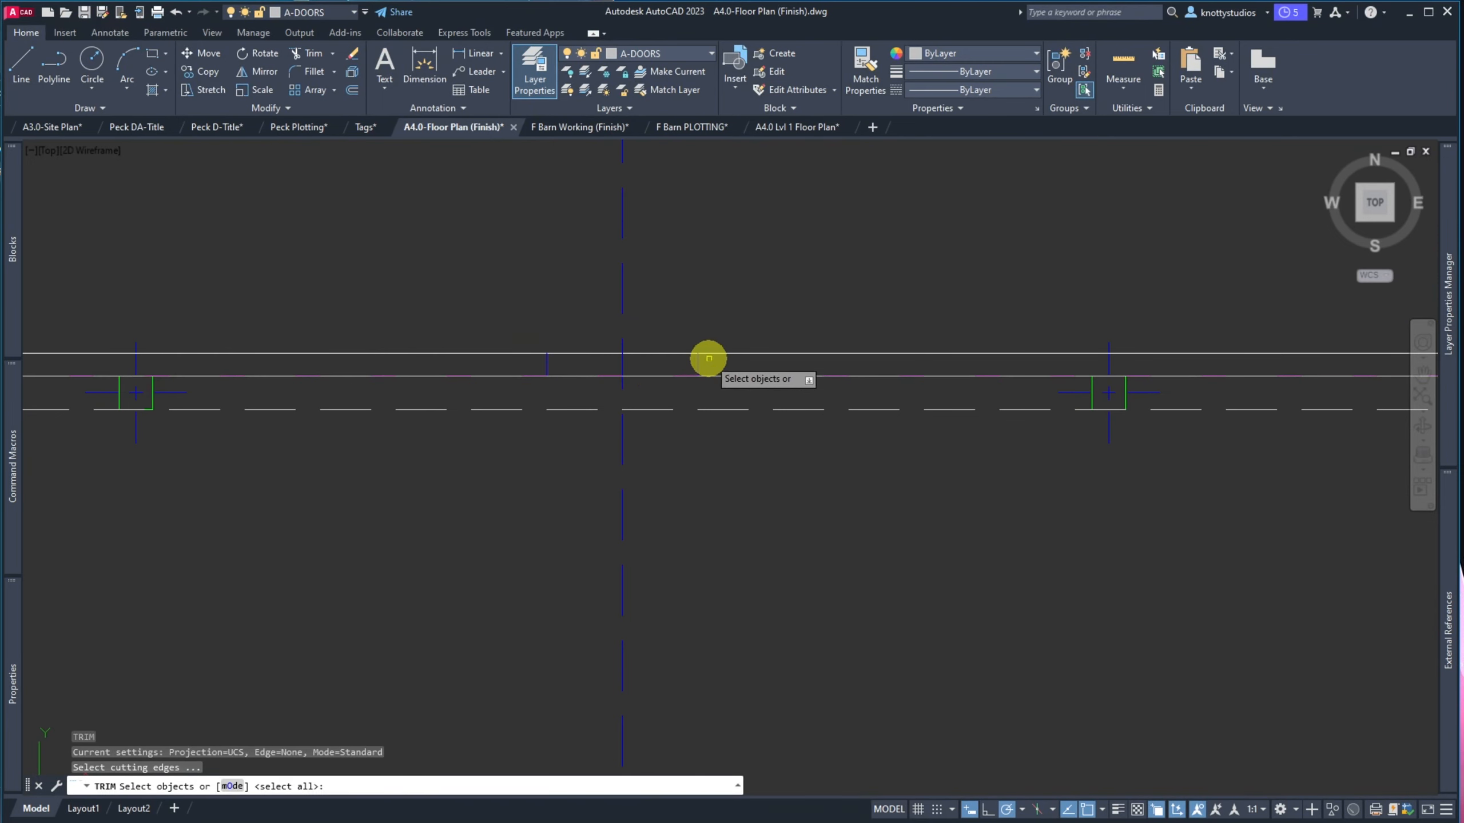
pyautogui.click(708, 358)
pyautogui.click(697, 362)
pyautogui.click(698, 364)
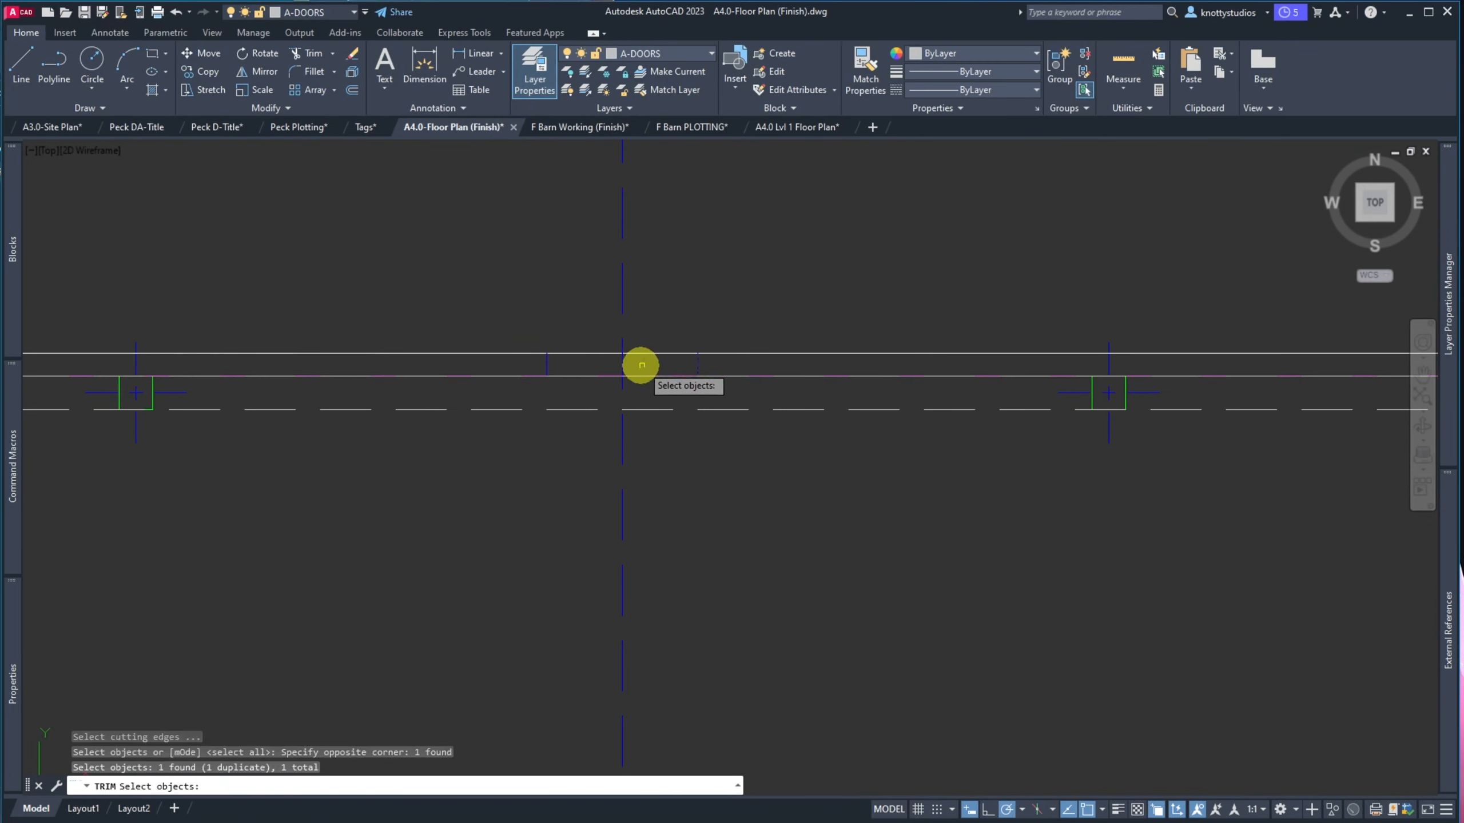
pyautogui.press('Return')
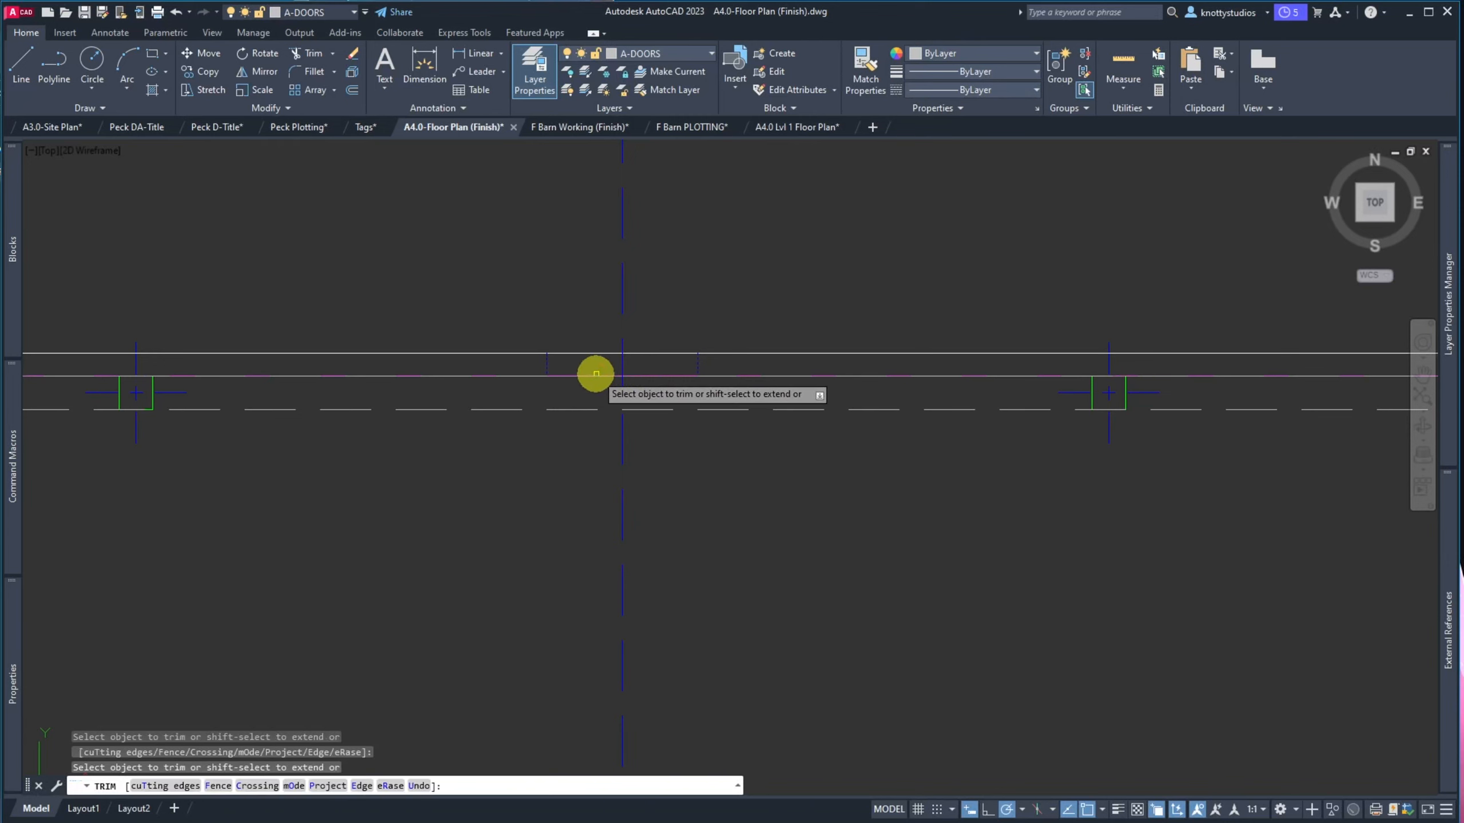
pyautogui.click(587, 380)
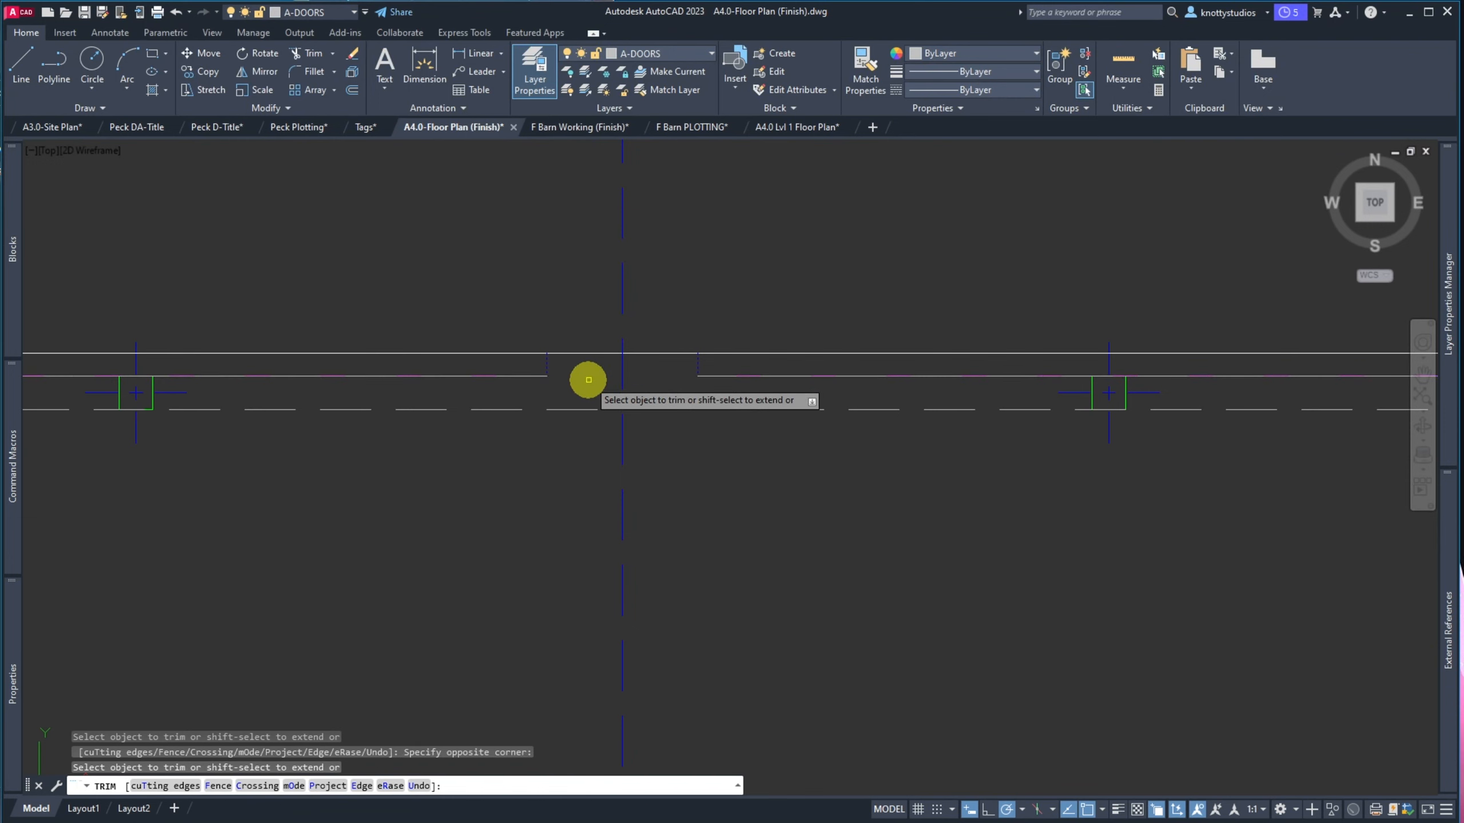
pyautogui.press('Return')
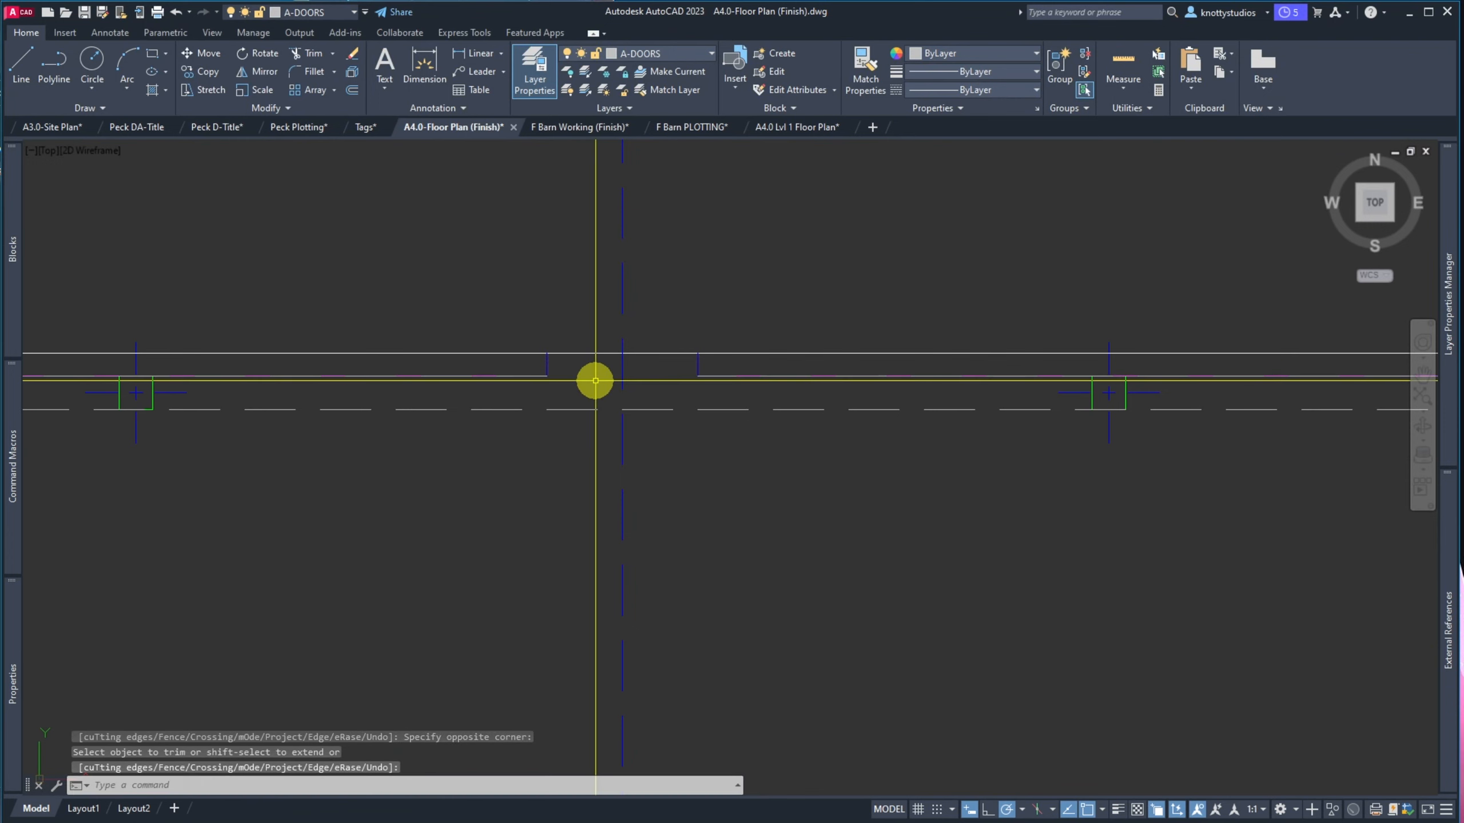
# Stretch the west A-SOFFIT line across the opening to the east jamb and delete the leftover soffit line east of it
pyautogui.click(530, 375)
pyautogui.click(577, 429)
pyautogui.click(547, 376)
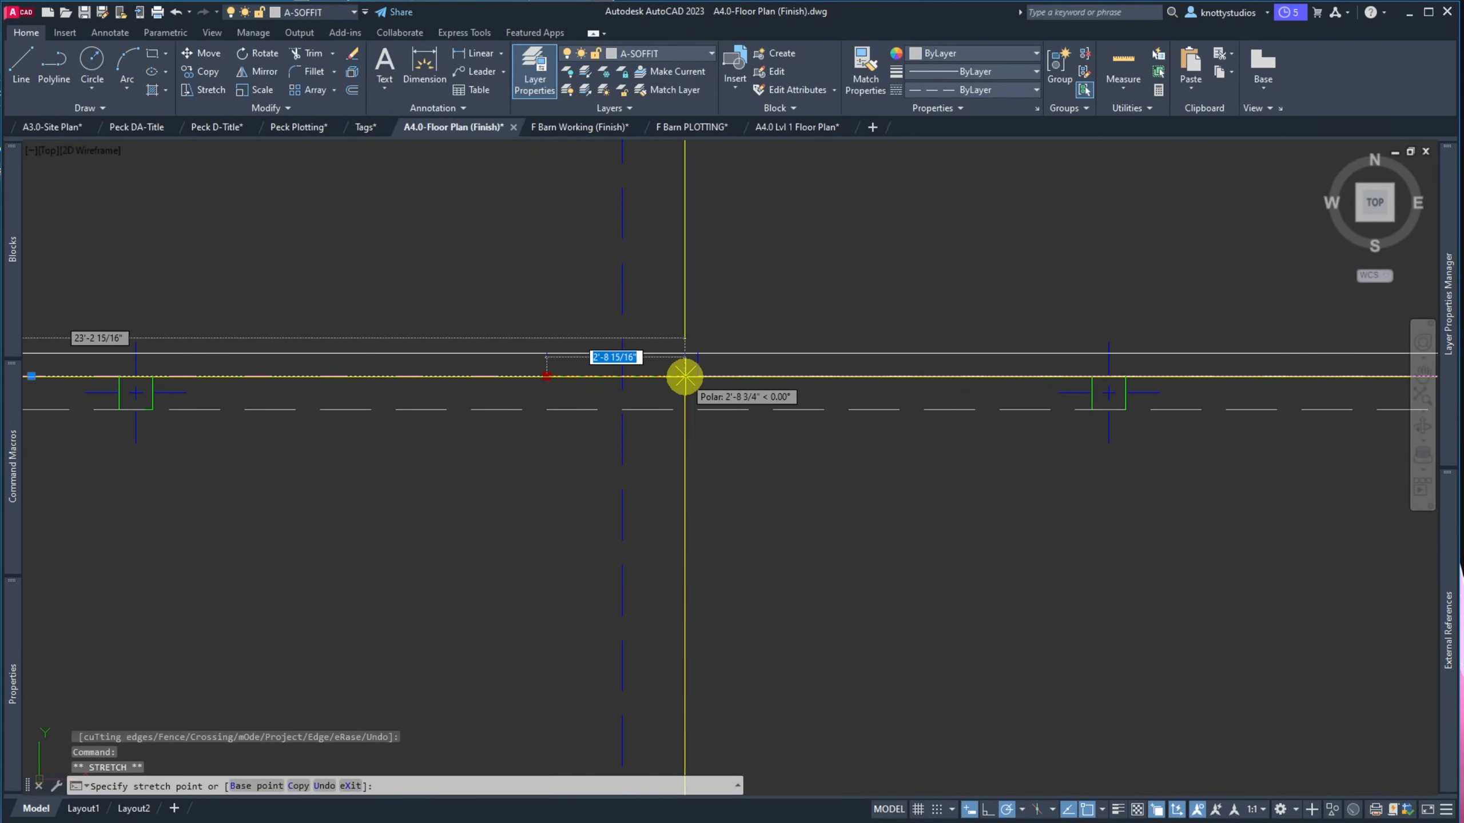
pyautogui.press('Escape')
pyautogui.click(720, 377)
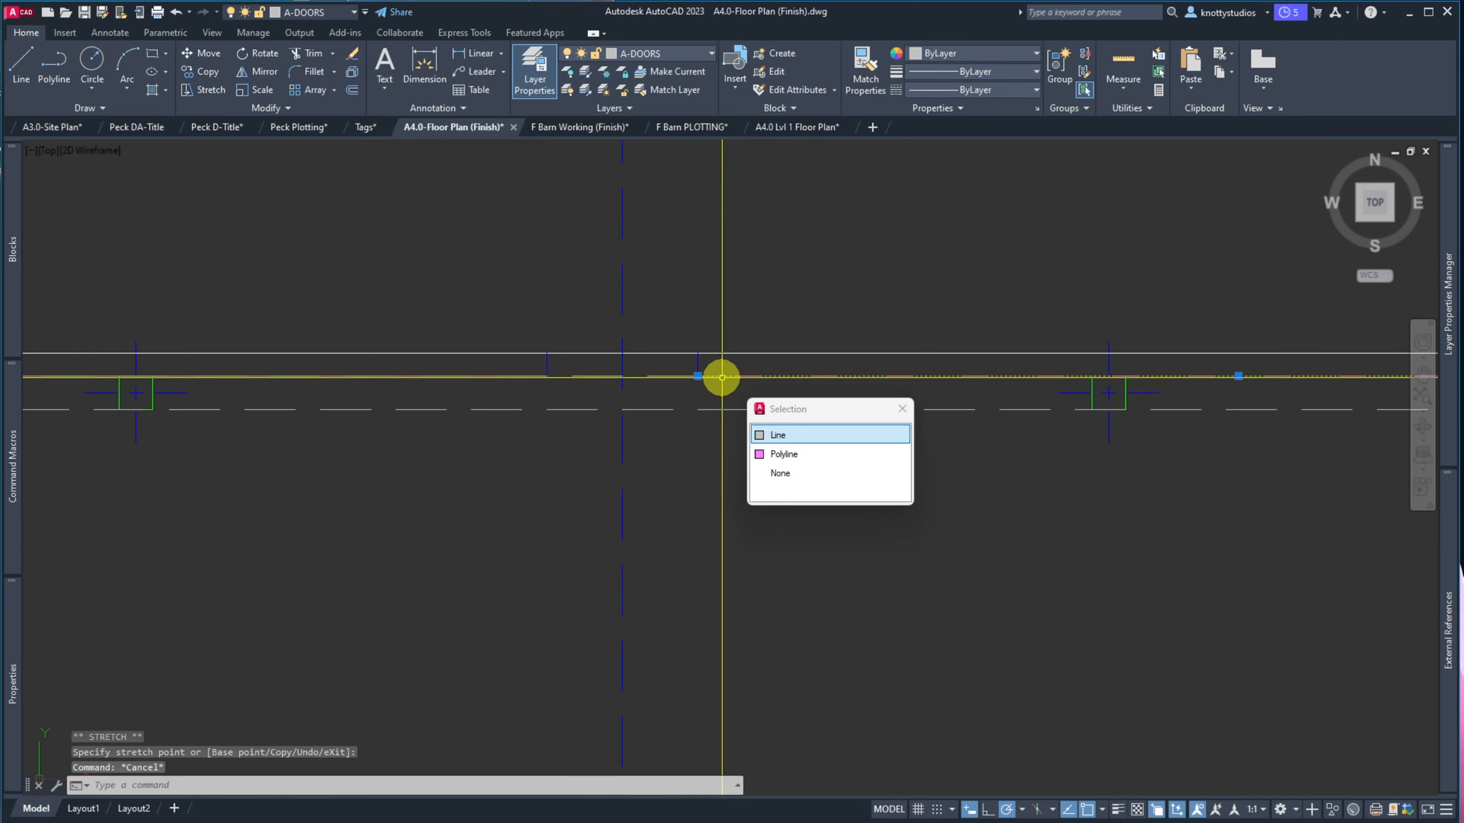
pyautogui.click(789, 437)
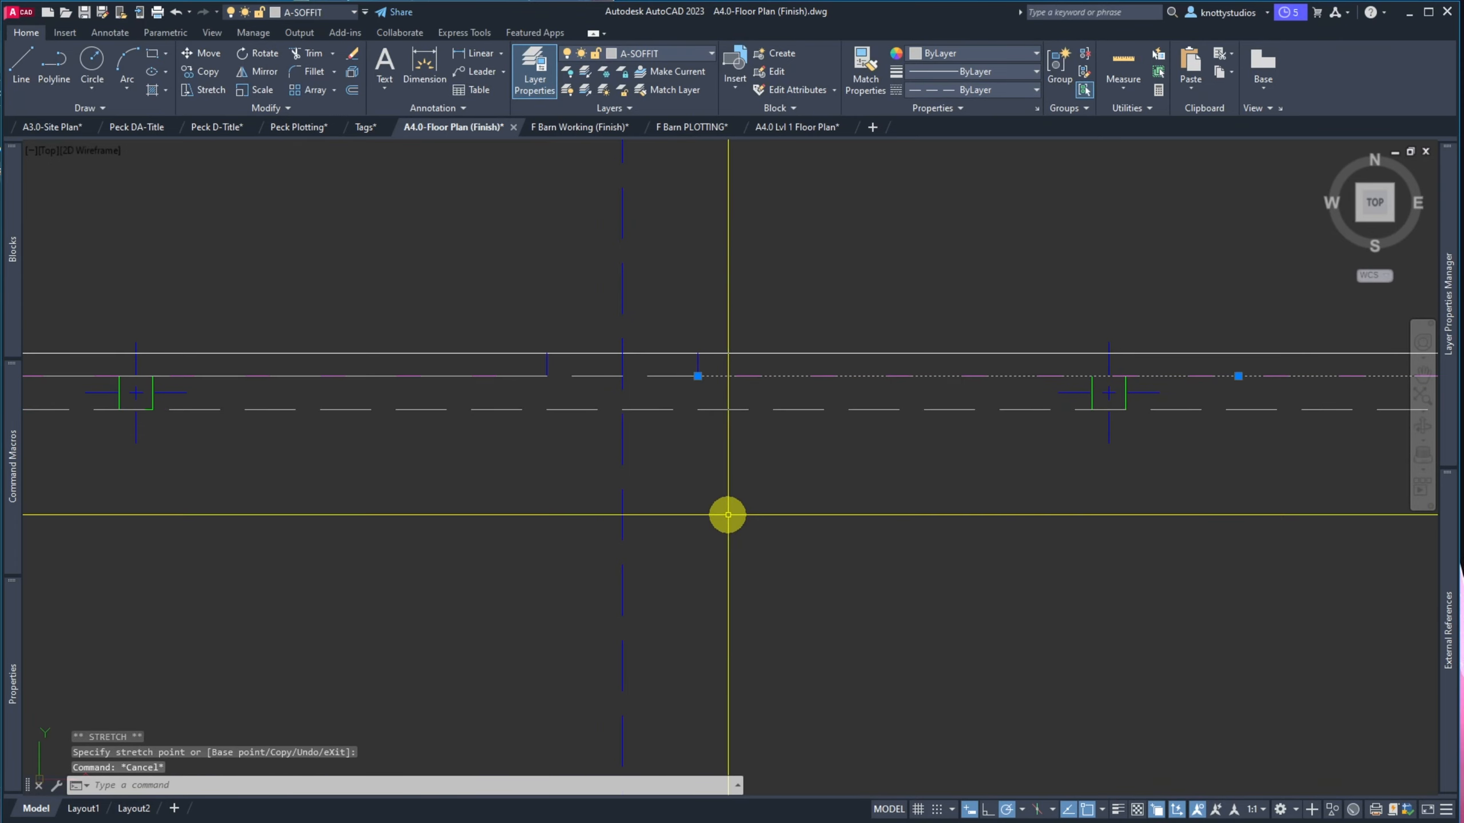
pyautogui.press('Delete')
pyautogui.scroll(-4, 719, 501)
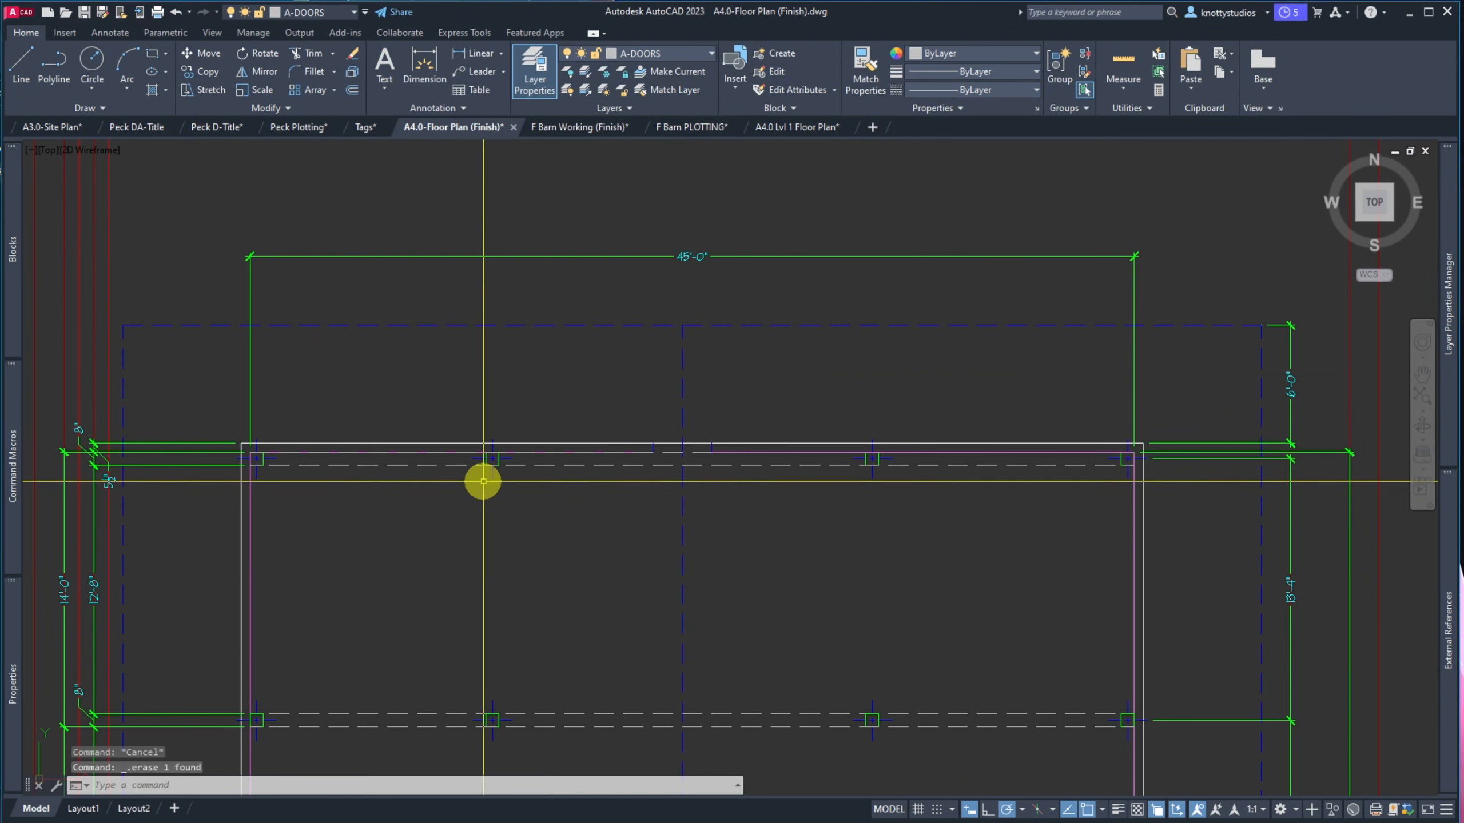
# Trim the soffit line west of the opening, using the west jamb as the cutting edge
pyautogui.scroll(5, 596, 466)
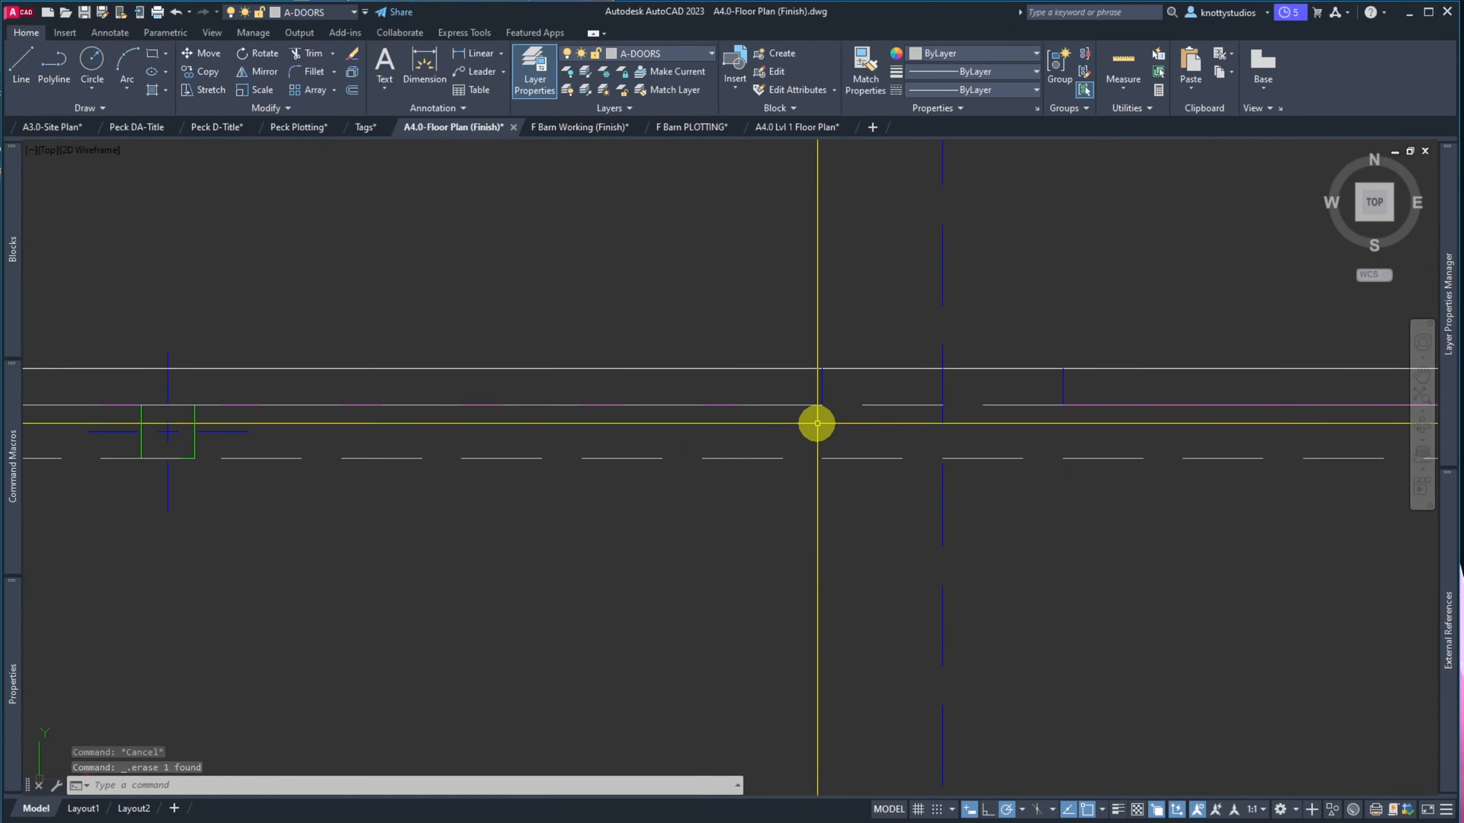
pyautogui.write('tr')
pyautogui.press('Return')
pyautogui.click(800, 327)
pyautogui.click(882, 451)
pyautogui.press('Return')
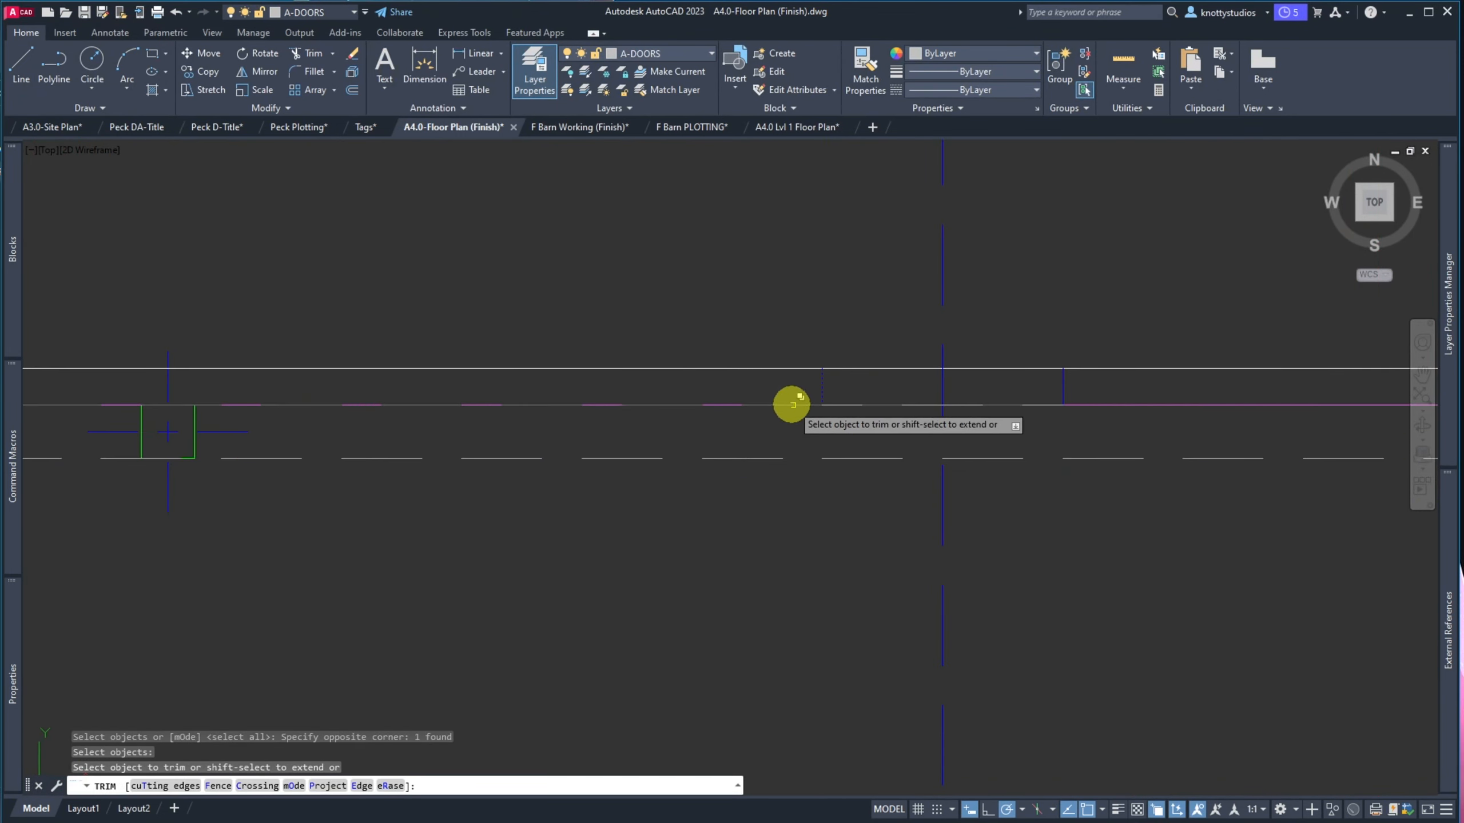
pyautogui.click(792, 405)
pyautogui.click(846, 461)
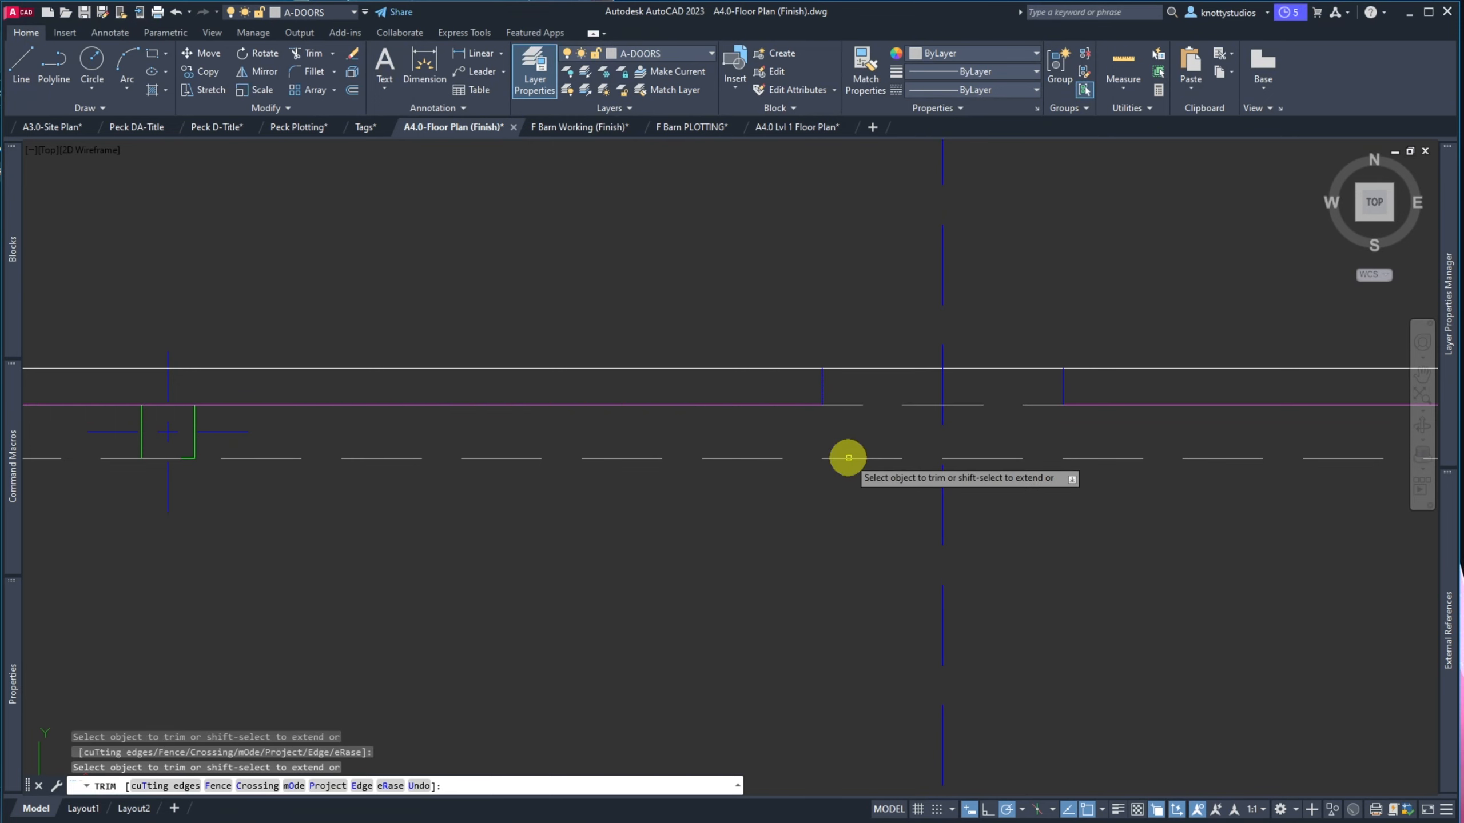
pyautogui.scroll(-2, 732, 480)
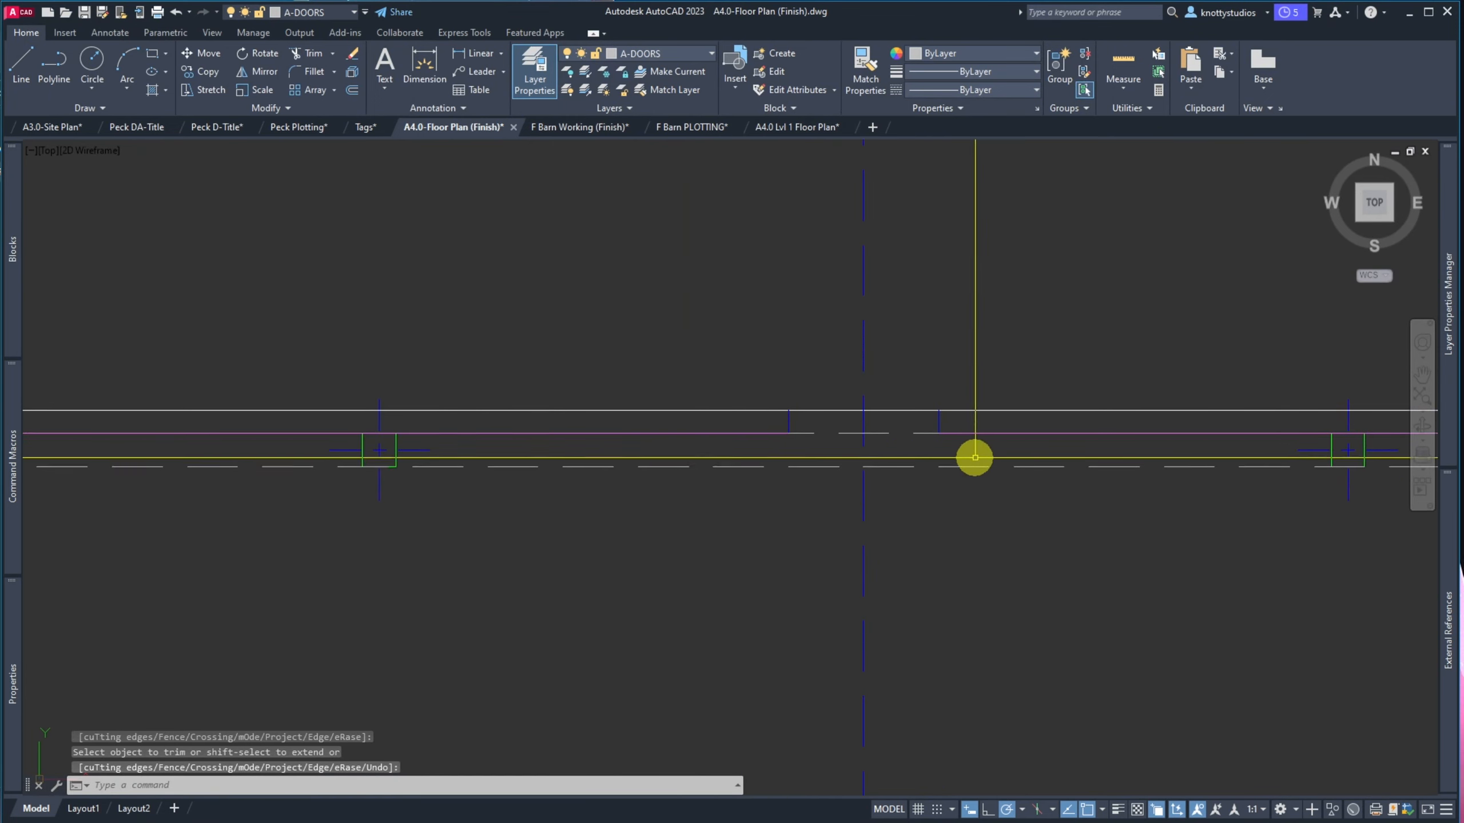
pyautogui.scroll(2, 986, 454)
pyautogui.write('a')
pyautogui.press('Return')
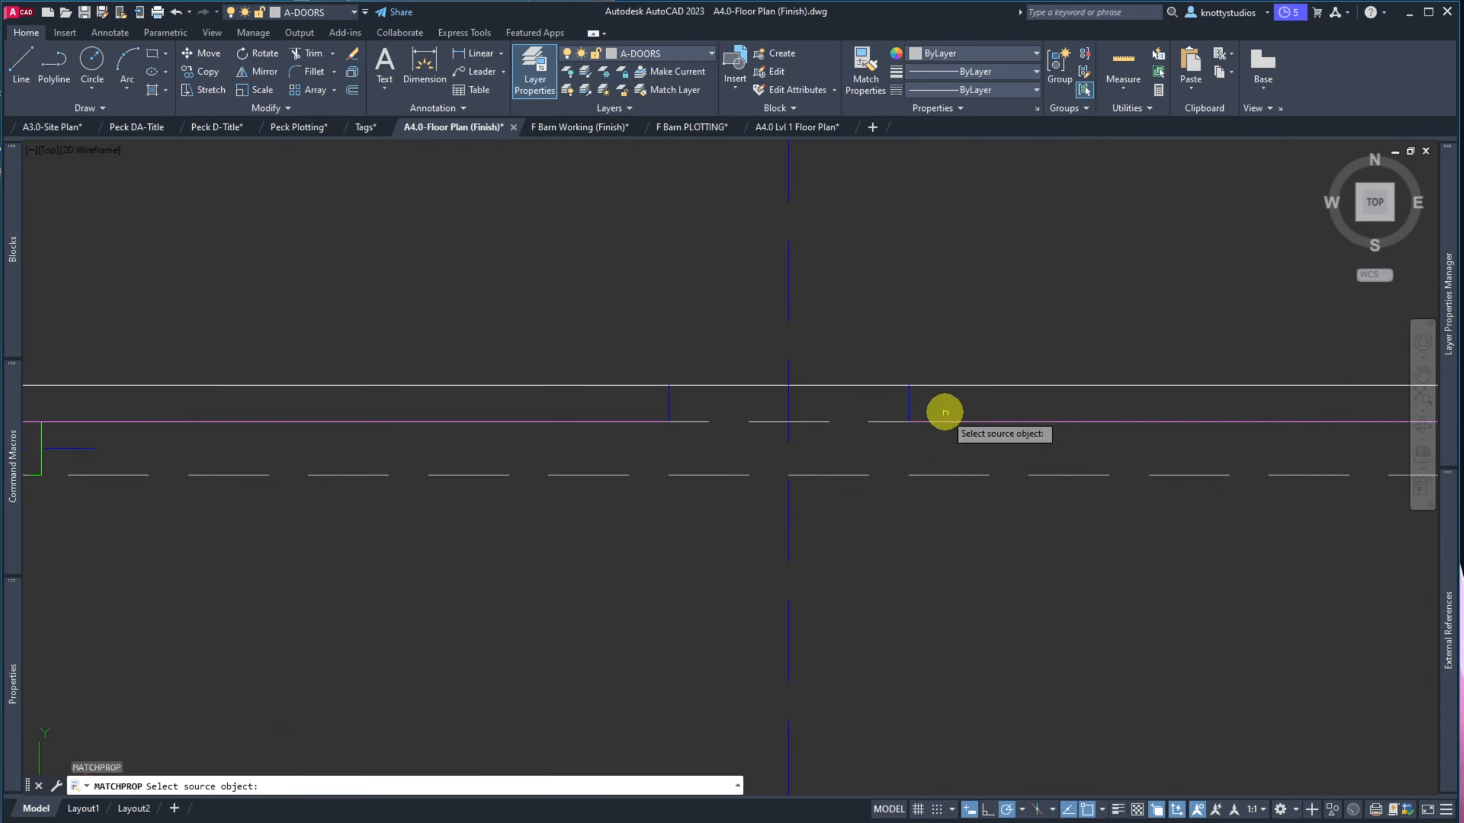
pyautogui.click(904, 384)
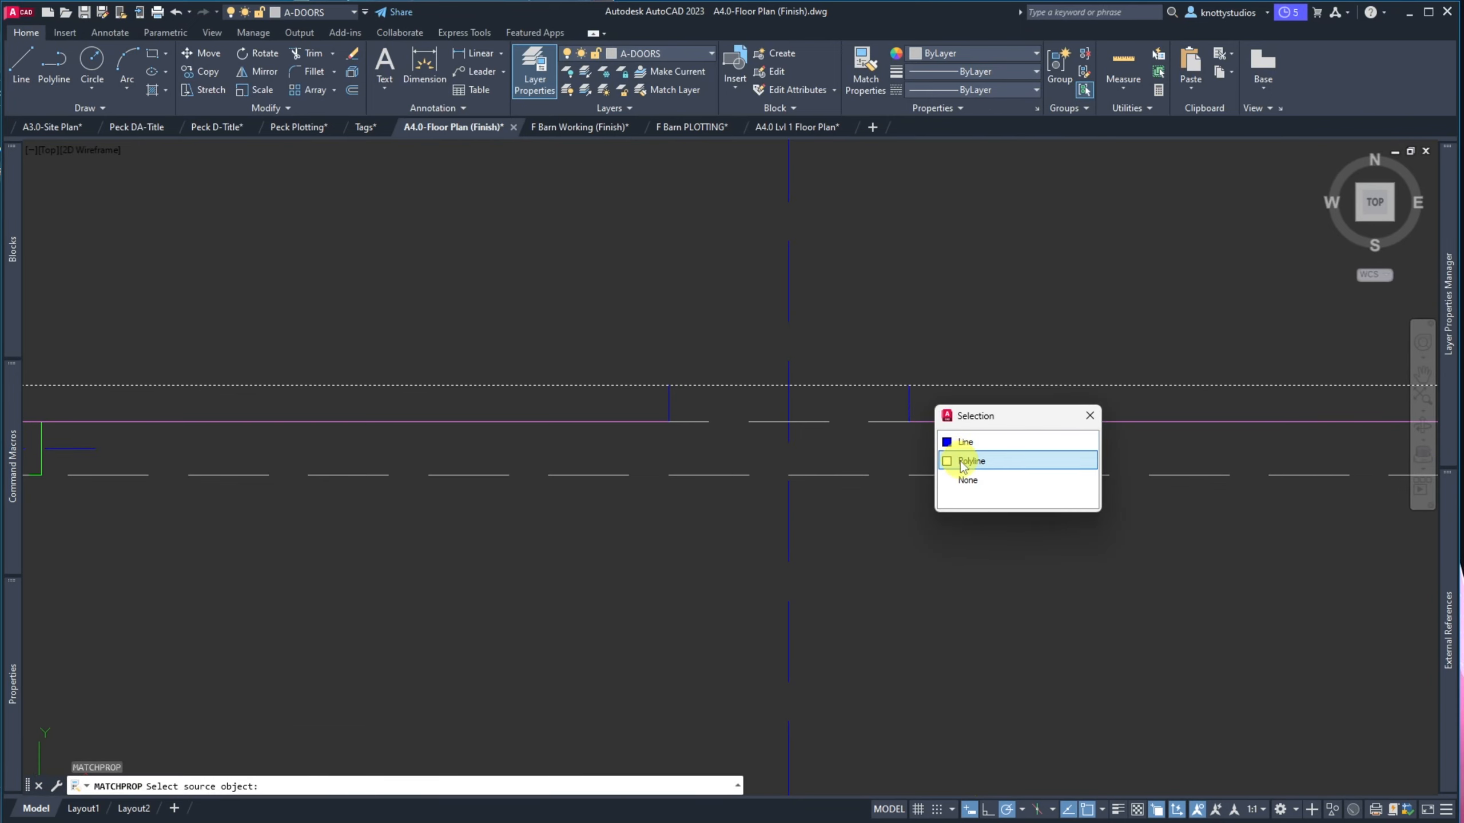
pyautogui.click(962, 442)
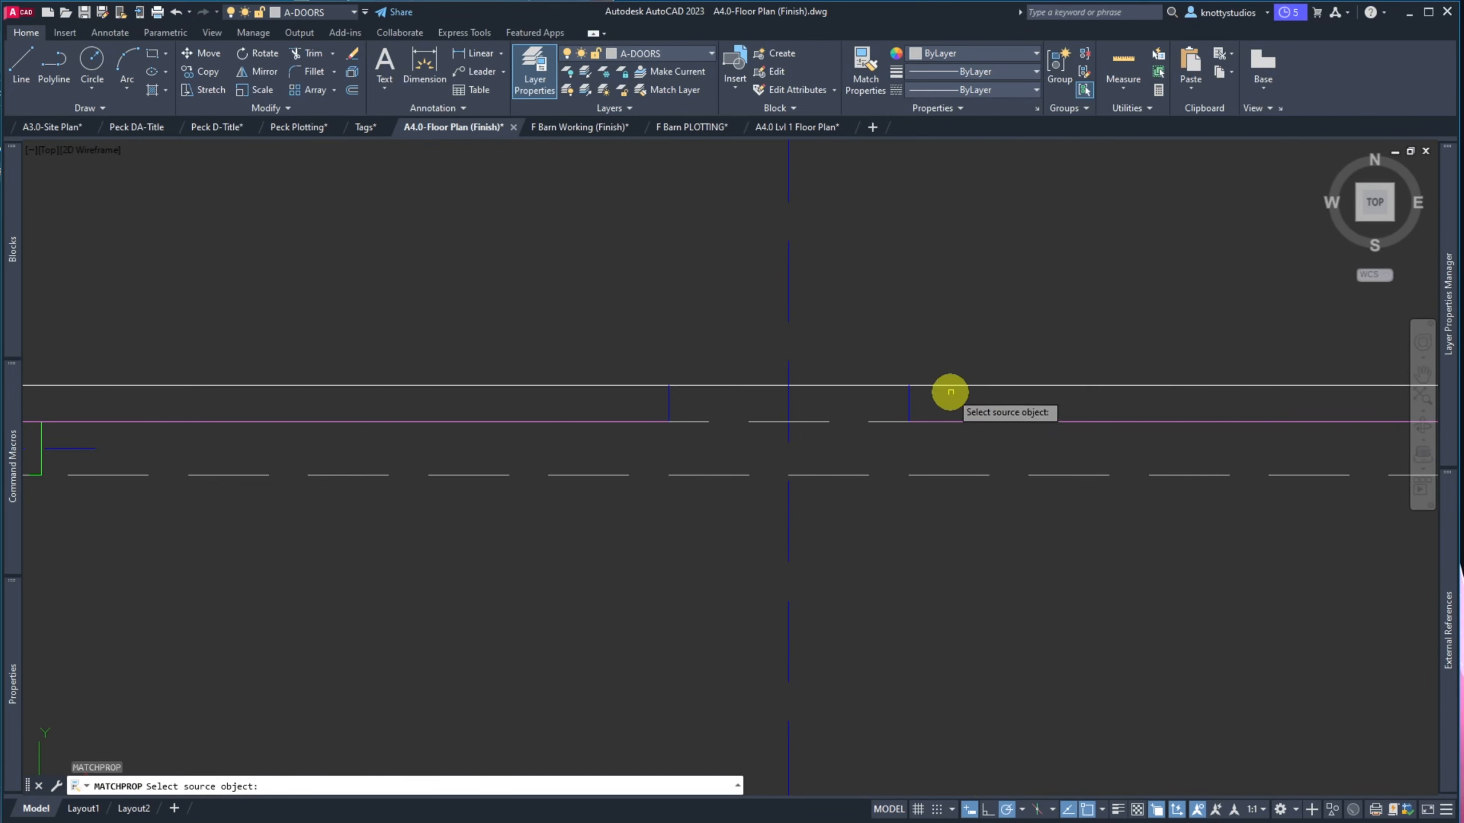
pyautogui.press('Escape')
# Match the properties of both opening jamb lines to the north wall's outer polyline
pyautogui.press('space')
pyautogui.click(950, 386)
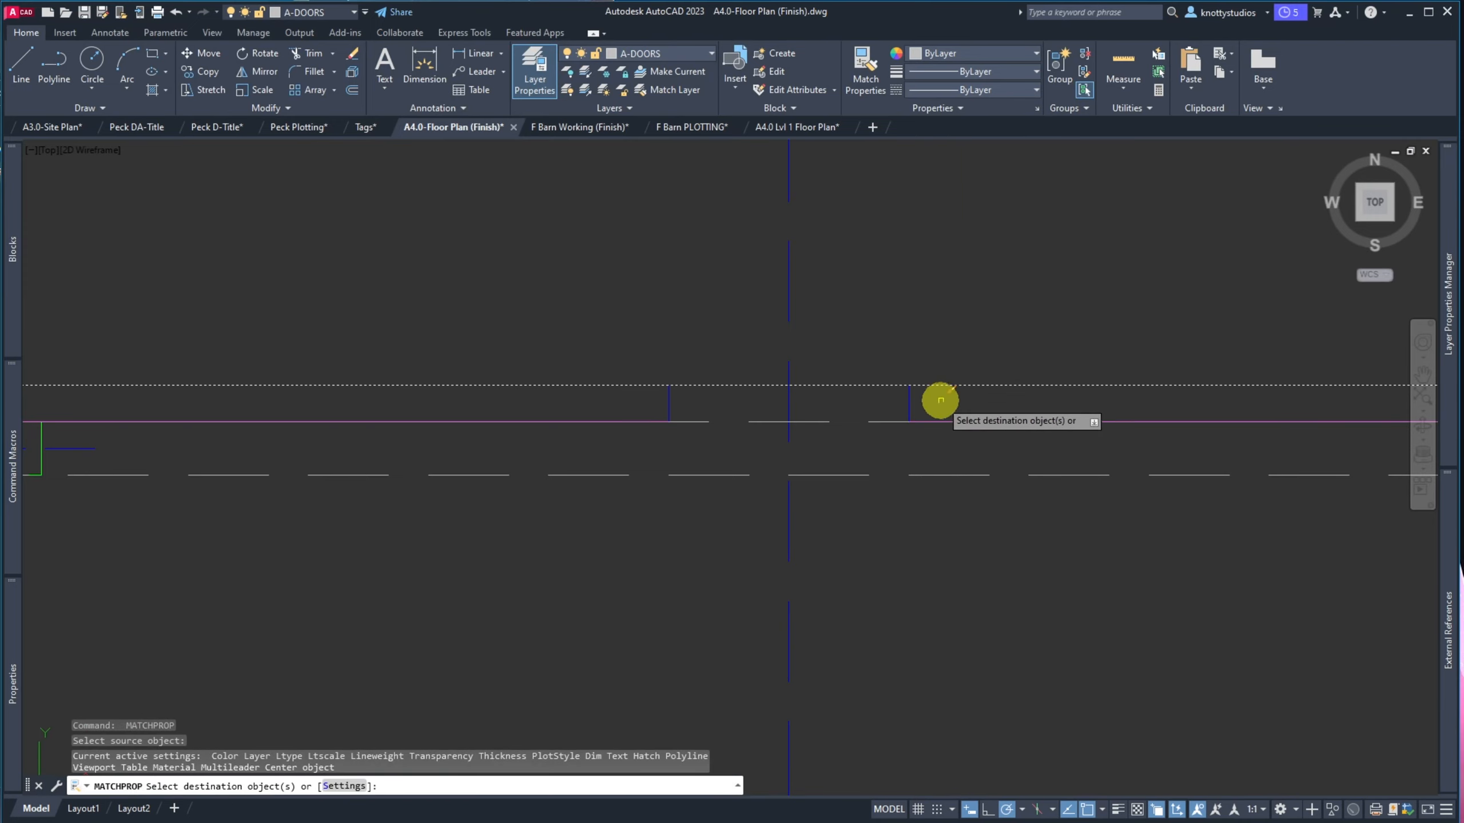
pyautogui.click(940, 403)
pyautogui.click(879, 401)
pyautogui.click(679, 412)
pyautogui.click(644, 399)
pyautogui.press('space')
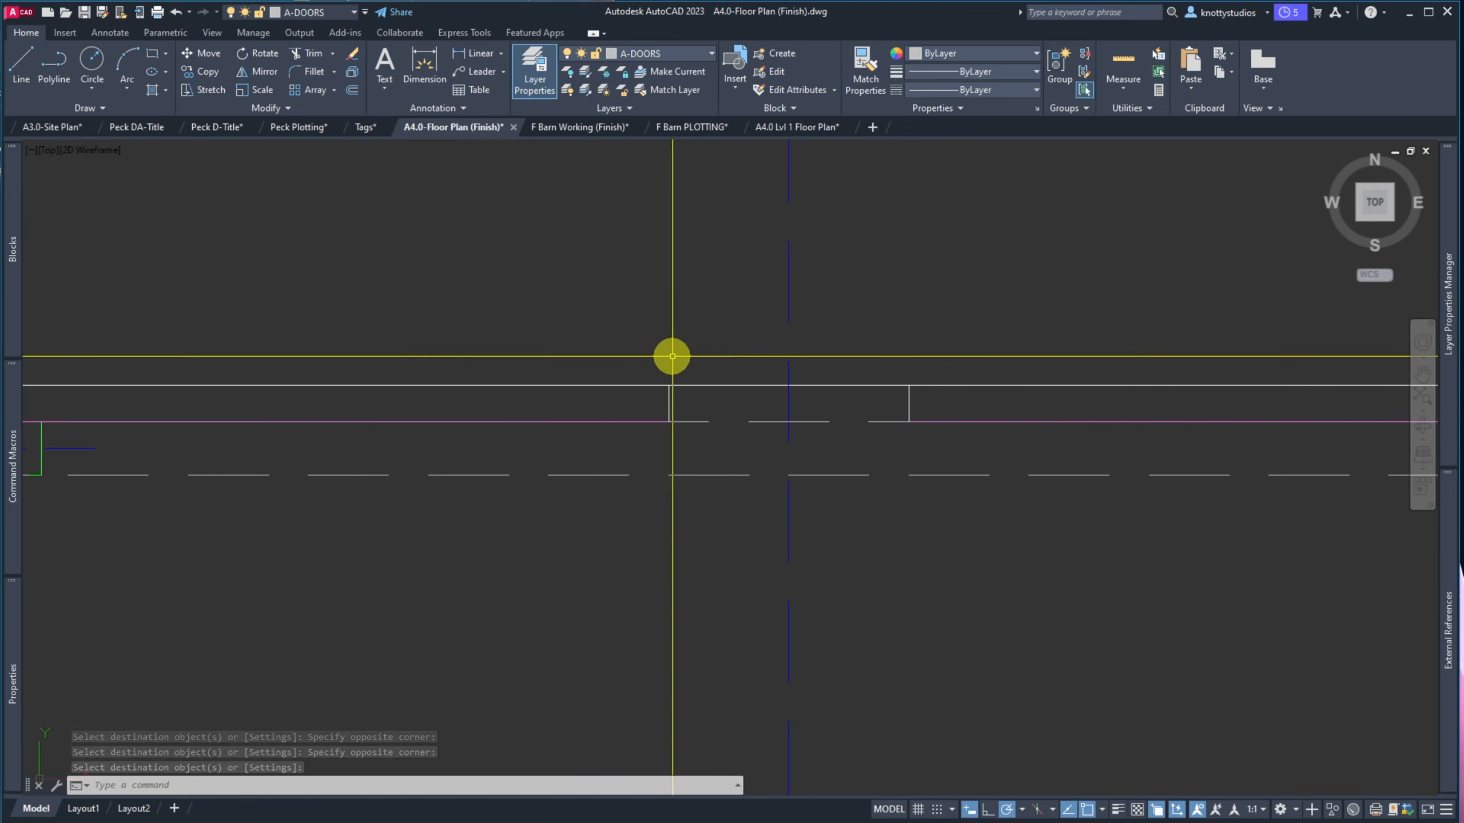
# Paste the copied exterior wall layer lines at the outer corner of the opening's west jamb
pyautogui.hotkey('ctrl', 'v')
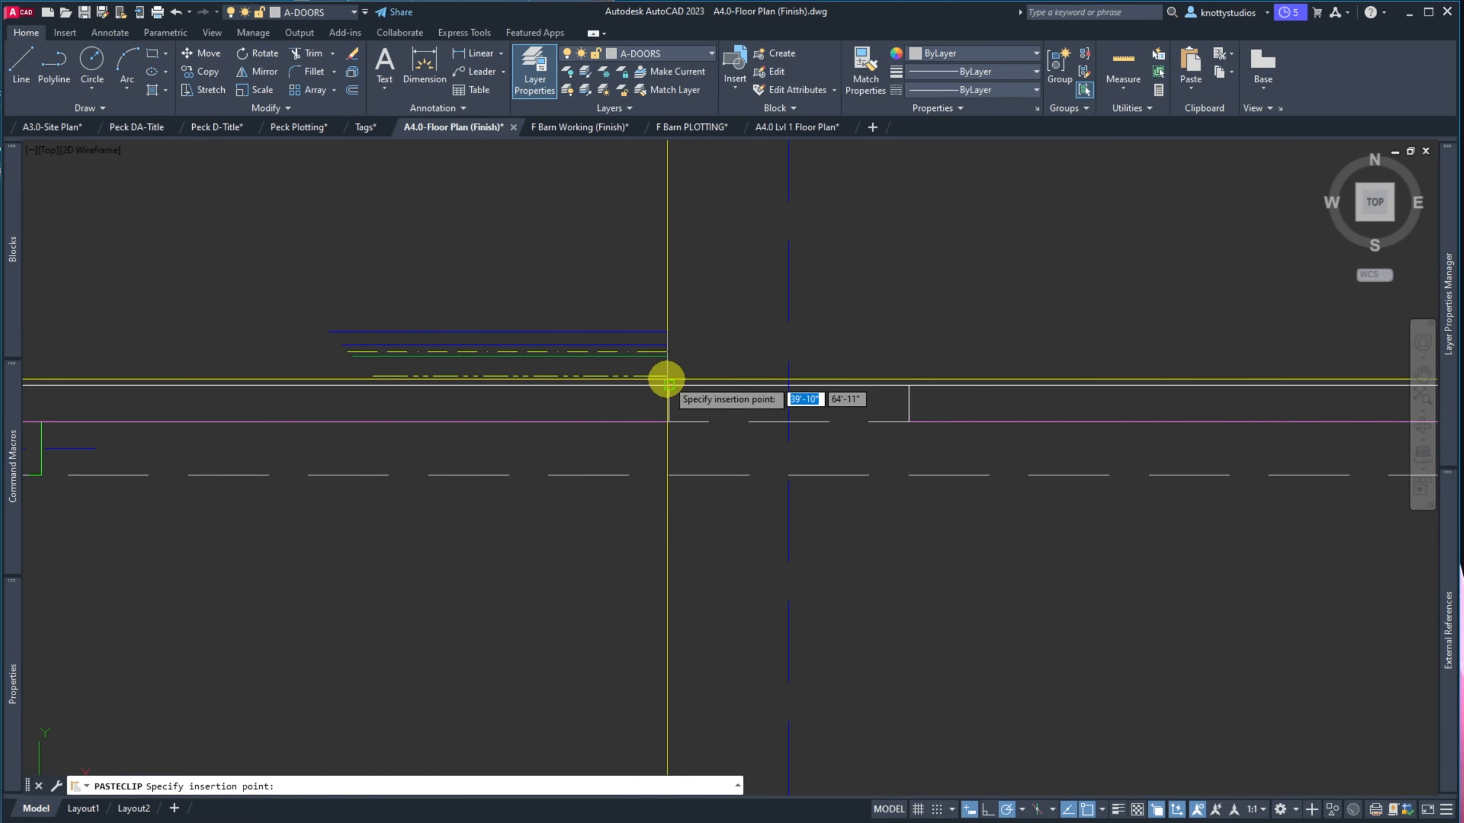
pyautogui.click(667, 379)
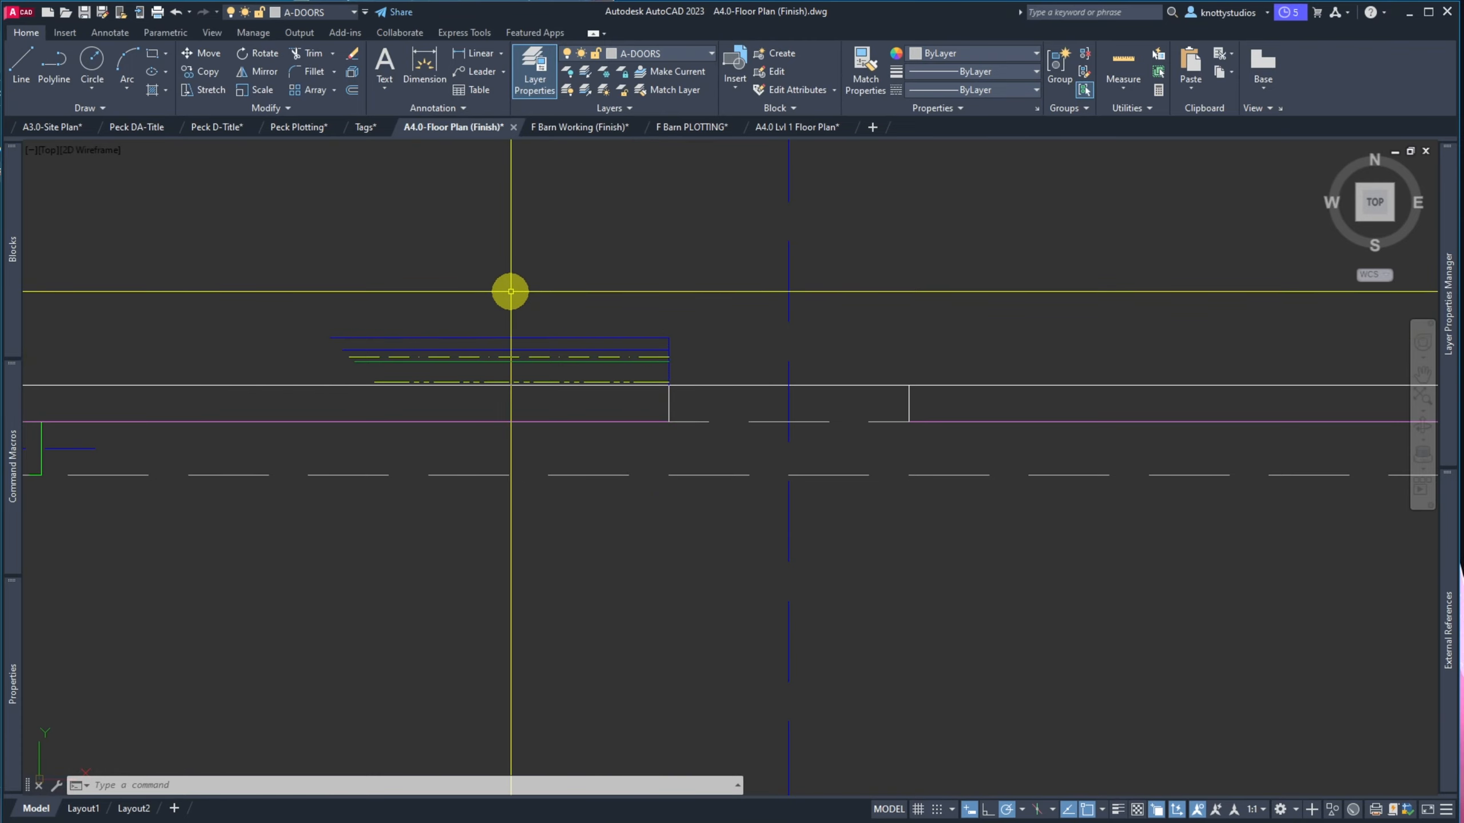
# Examine the pasted wall layers and the north wall opening in relation to the posts and the overall floor plan
pyautogui.scroll(-3, 289, 312)
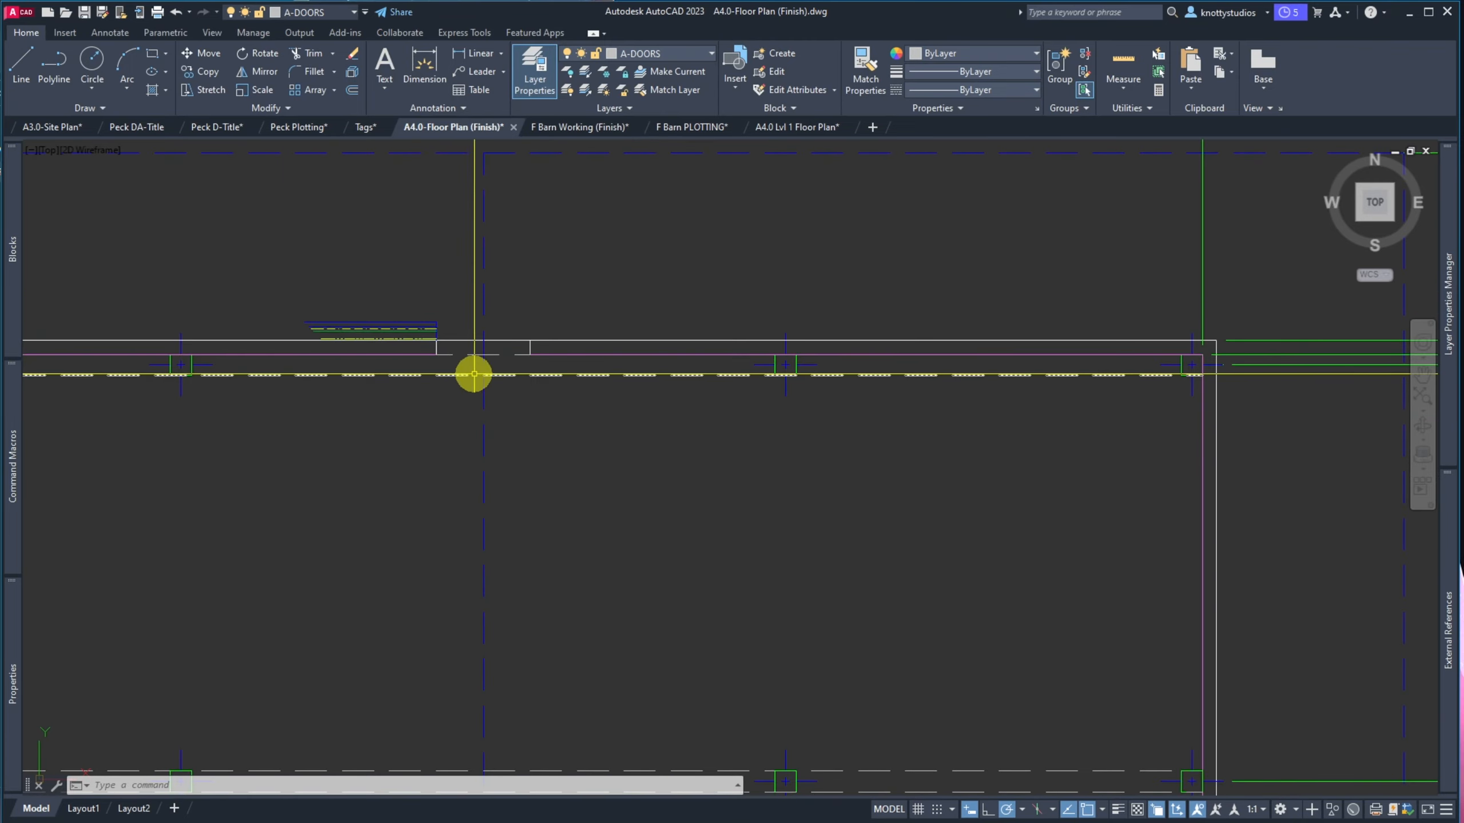
pyautogui.scroll(3, 583, 395)
pyautogui.scroll(-3, 583, 396)
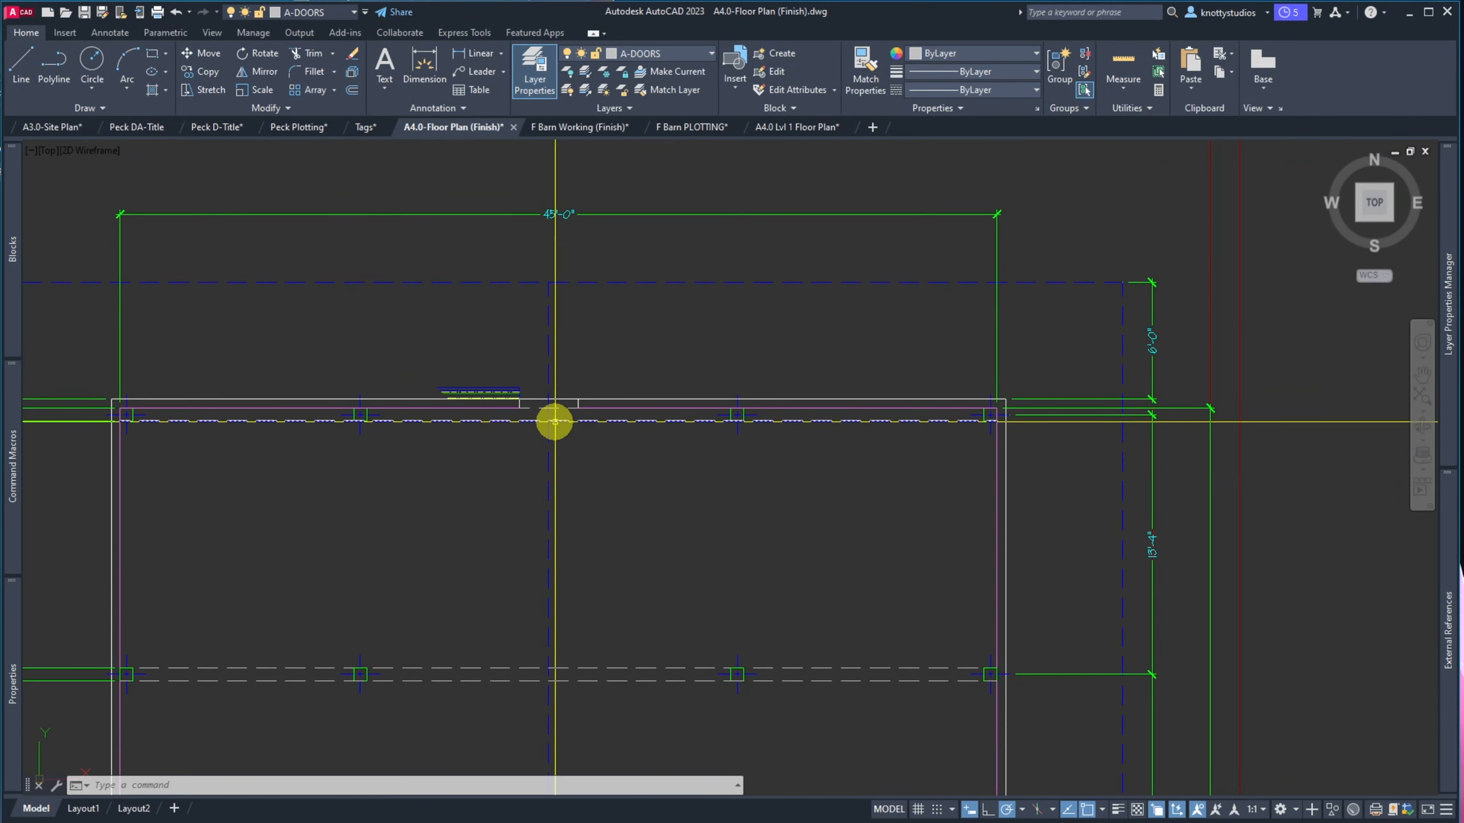
pyautogui.moveTo(549, 424)
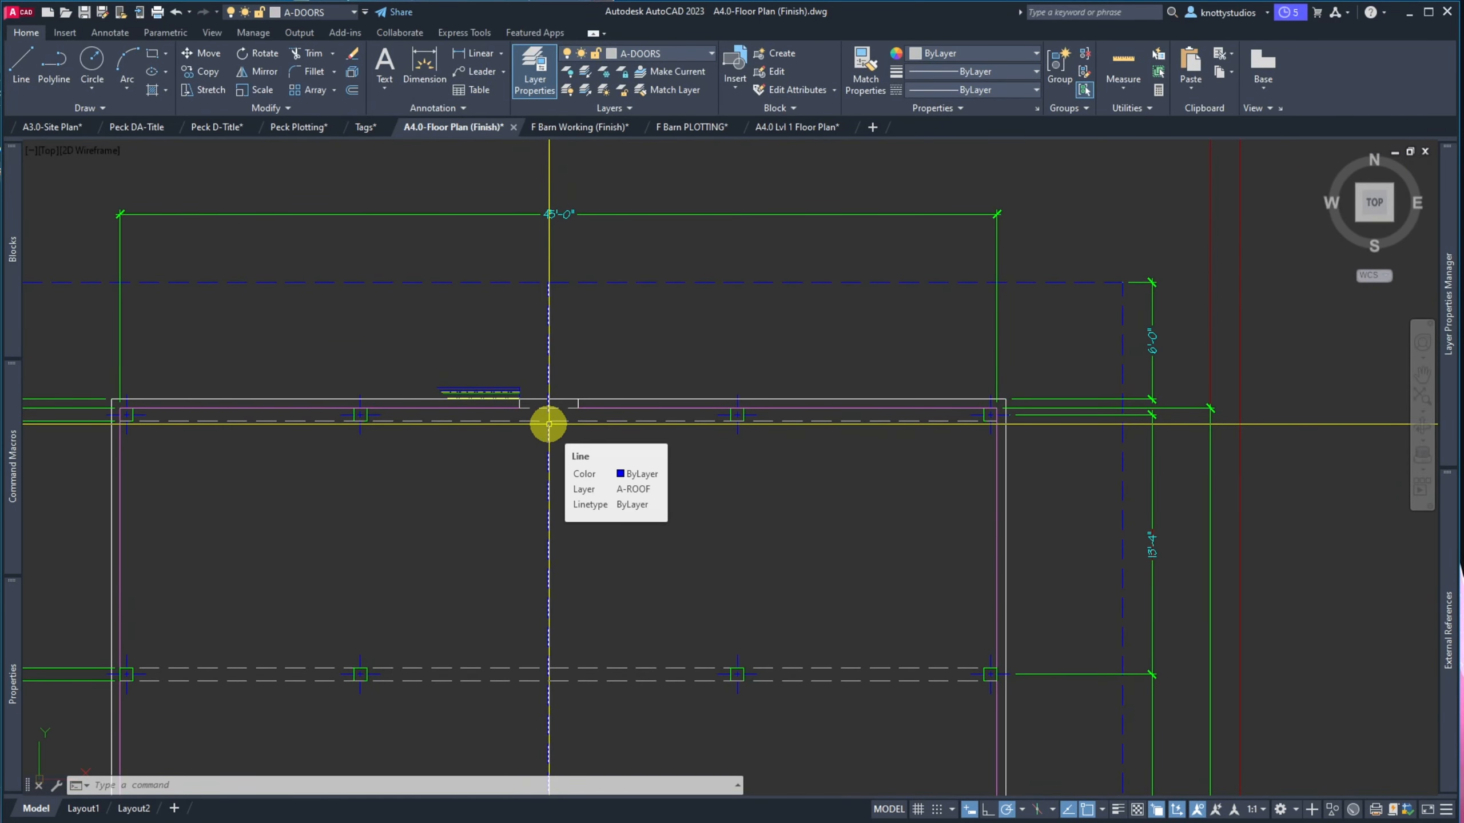
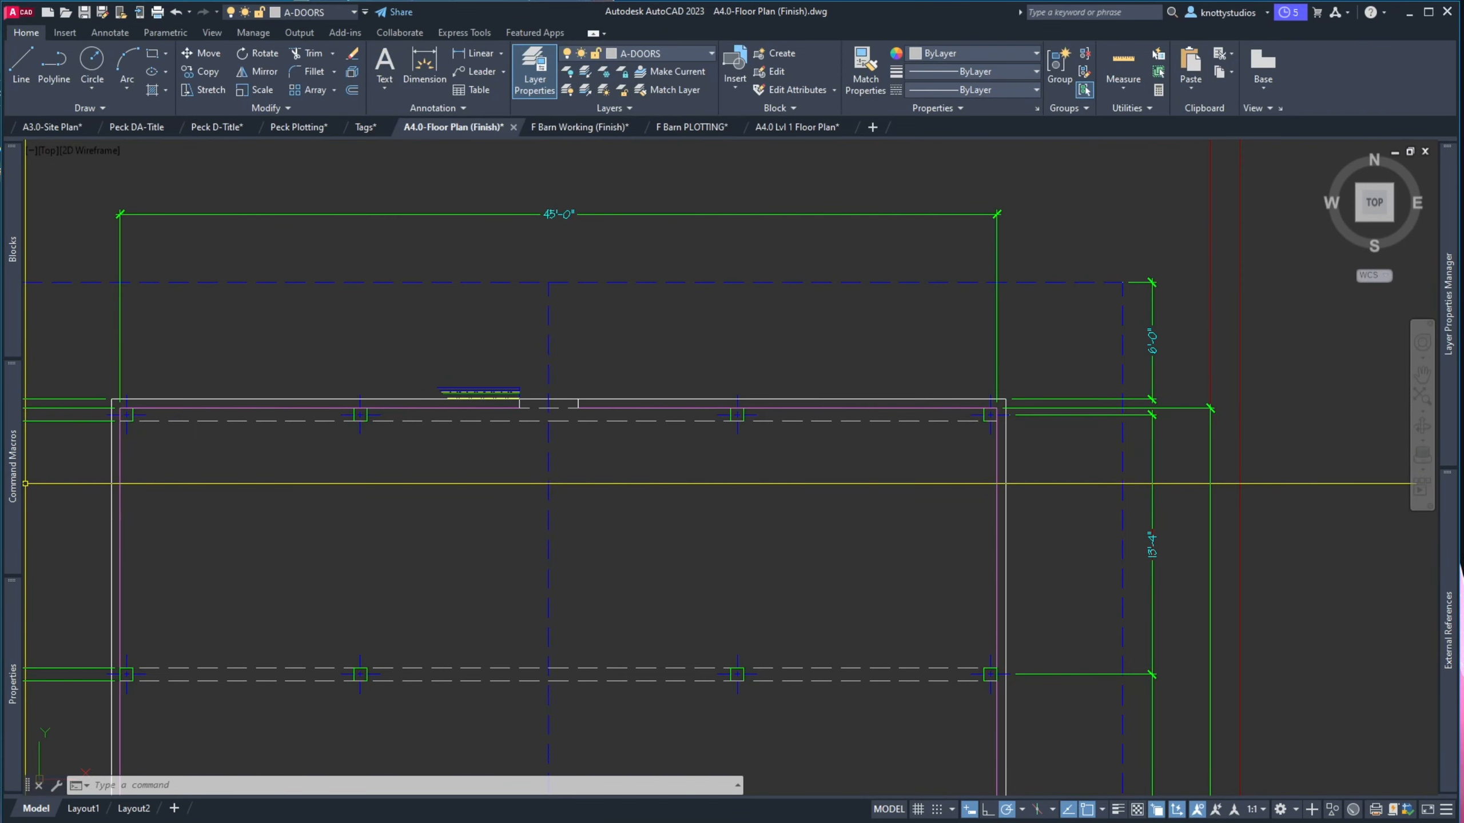
pyautogui.scroll(6, 510, 402)
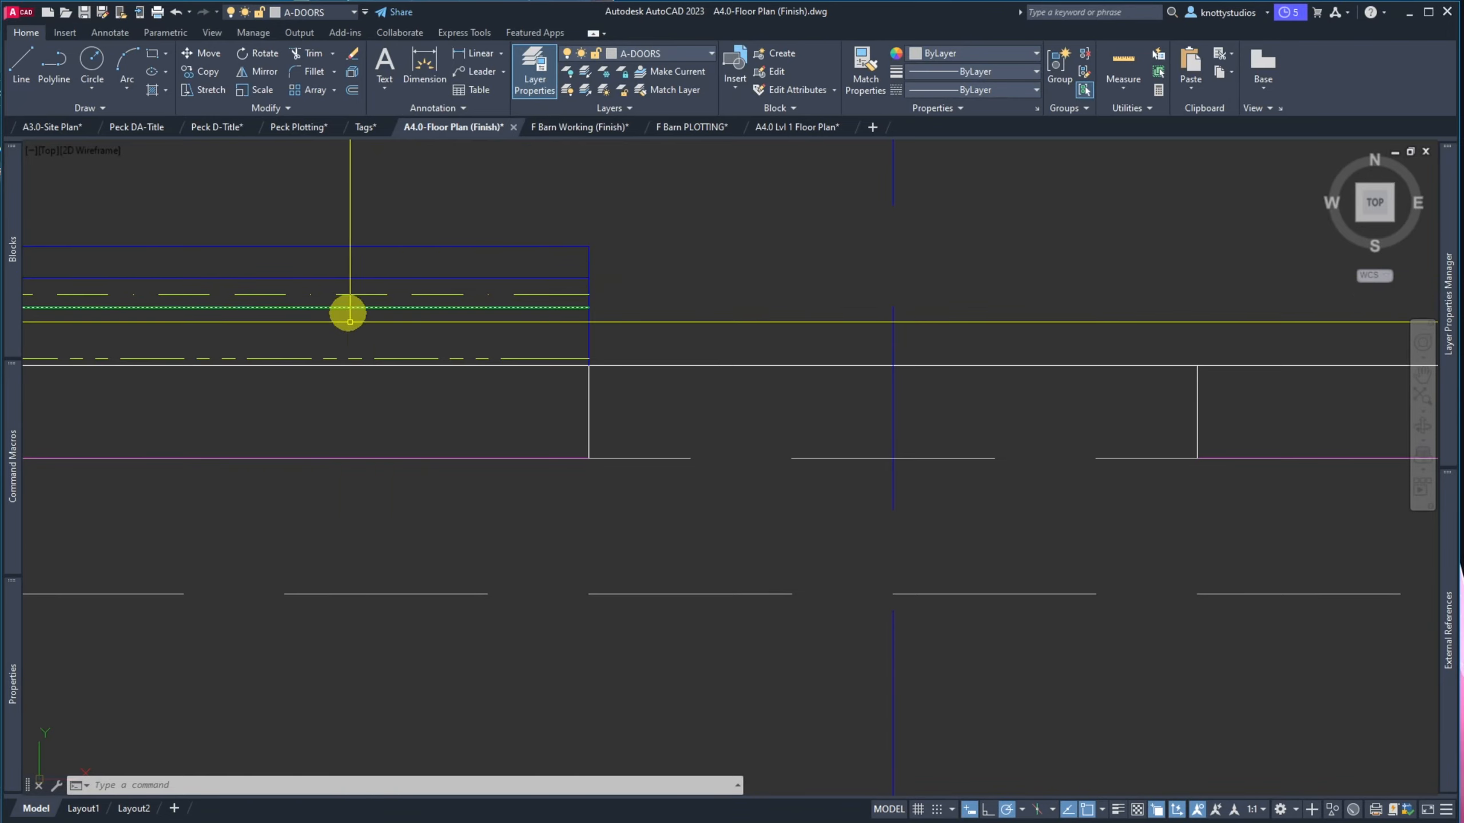
pyautogui.scroll(-6, 372, 366)
pyautogui.scroll(6, 447, 344)
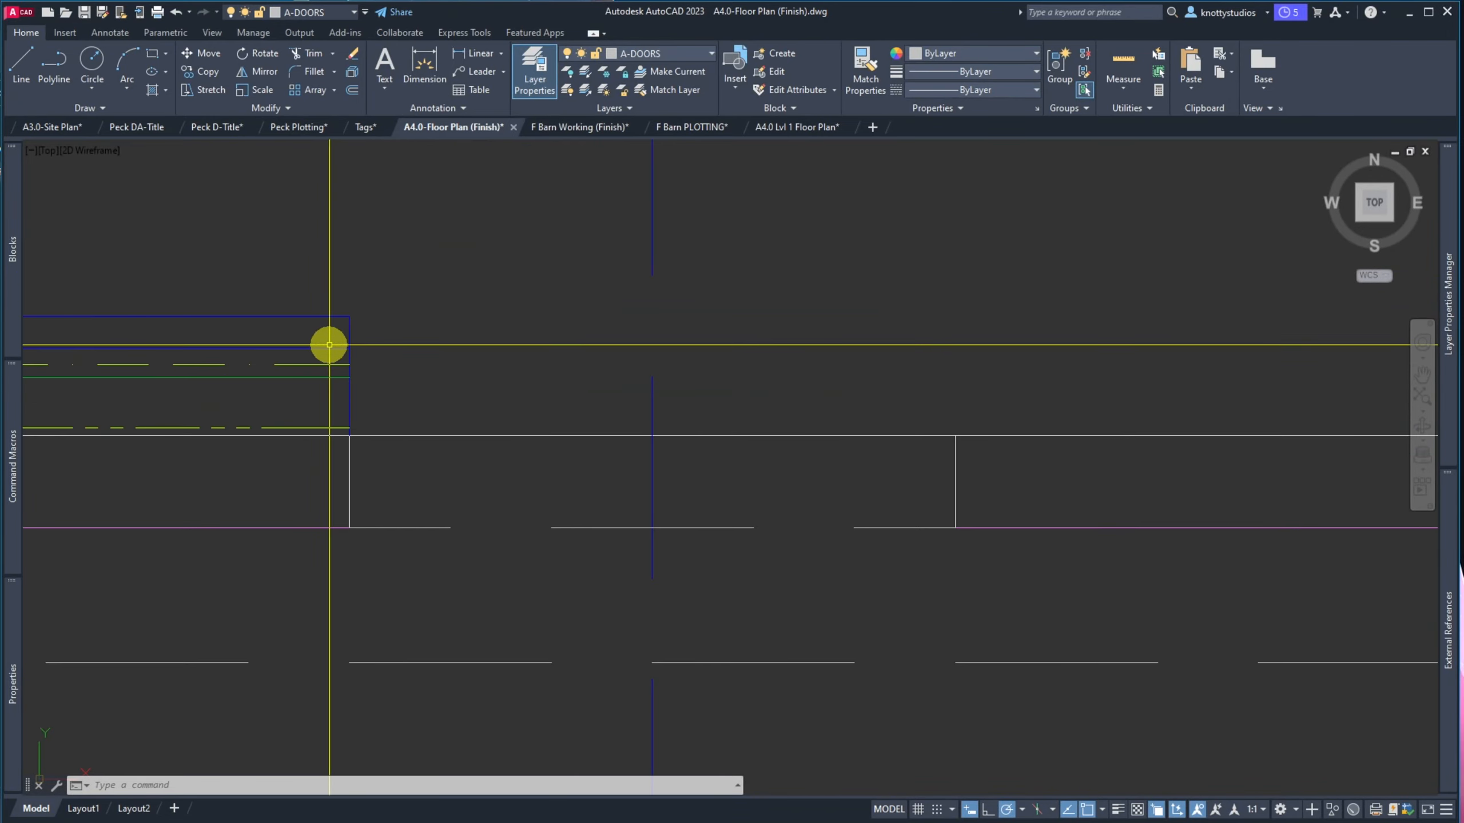
pyautogui.scroll(-5, 329, 344)
pyautogui.scroll(2, 332, 392)
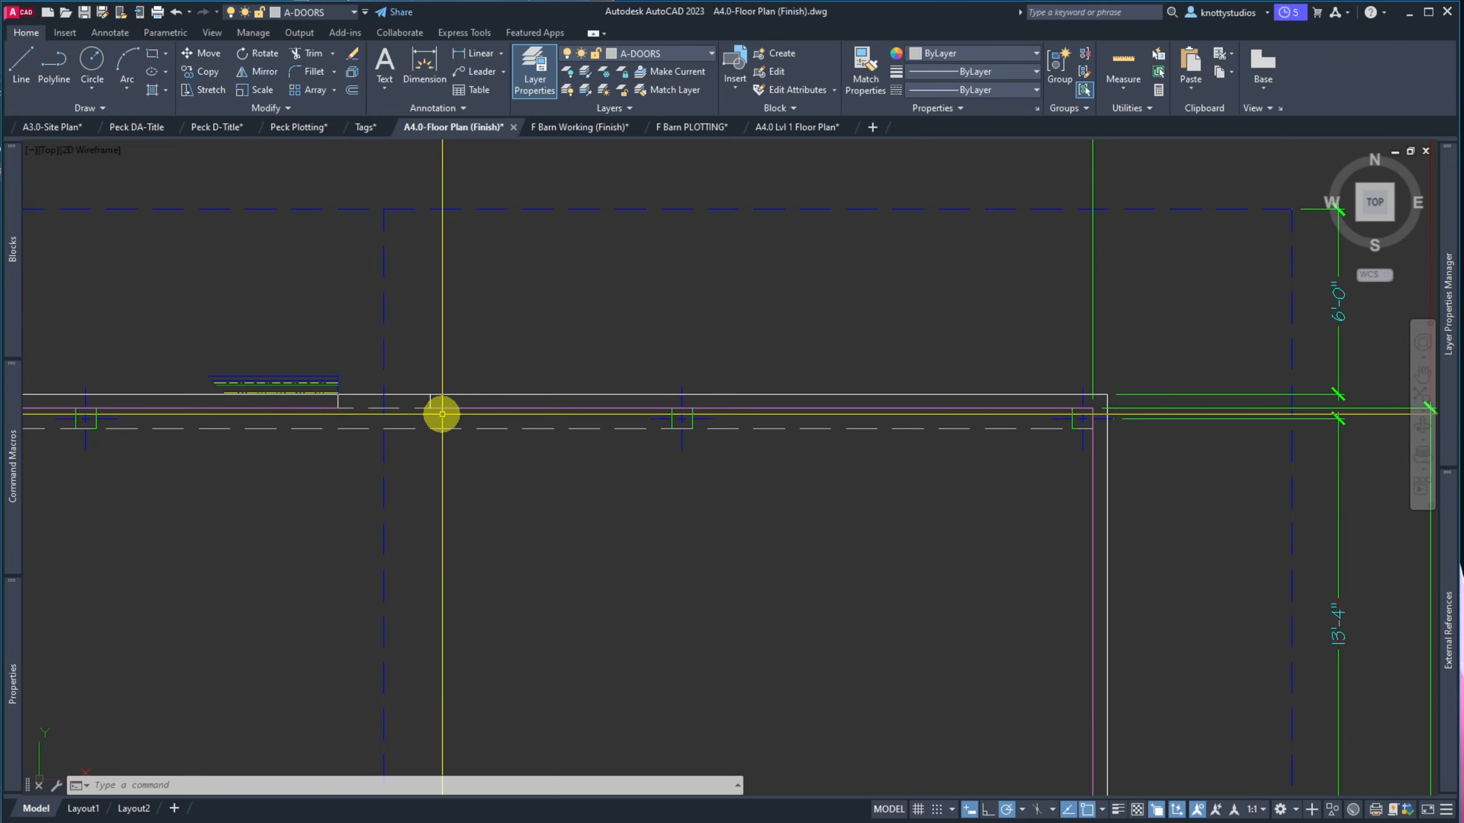
pyautogui.scroll(-2, 438, 412)
pyautogui.scroll(-4, 405, 379)
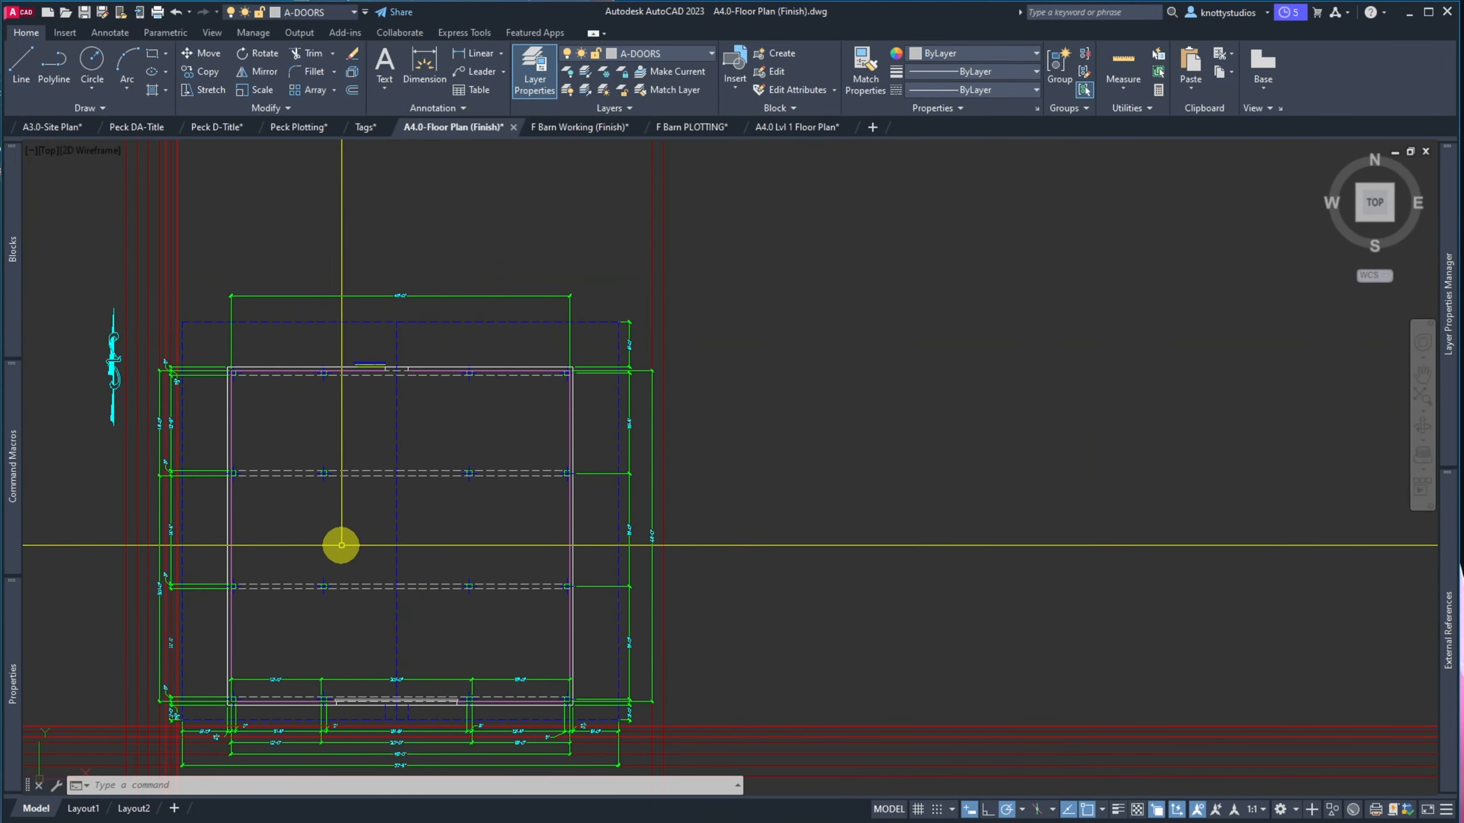
pyautogui.scroll(2, 347, 419)
pyautogui.scroll(2, 346, 419)
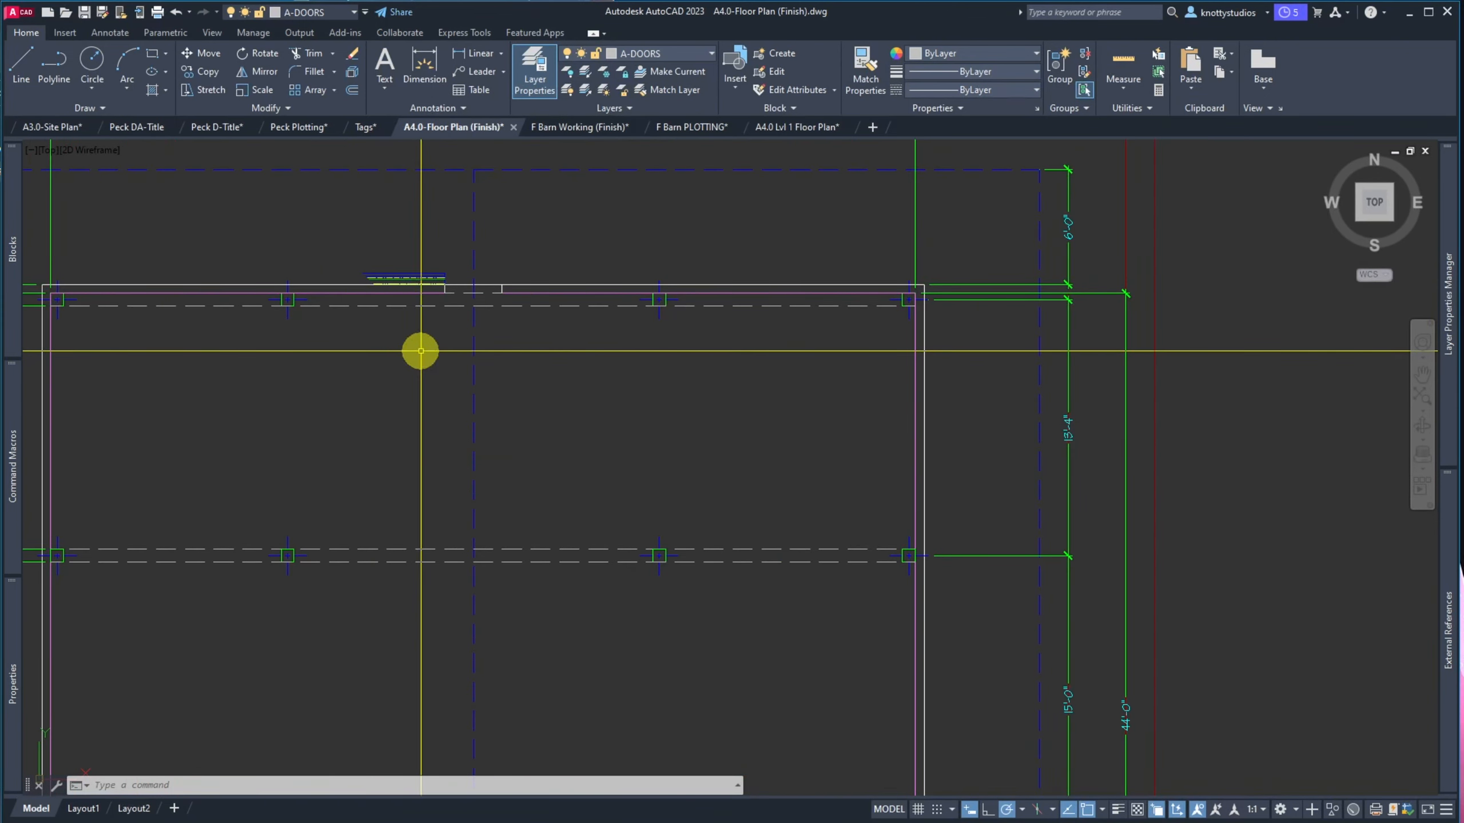
# Mirror one blue exterior wall layer line from the north wall to the west wall across the northwest corner's diagonal, keeping the source
pyautogui.scroll(5, 409, 314)
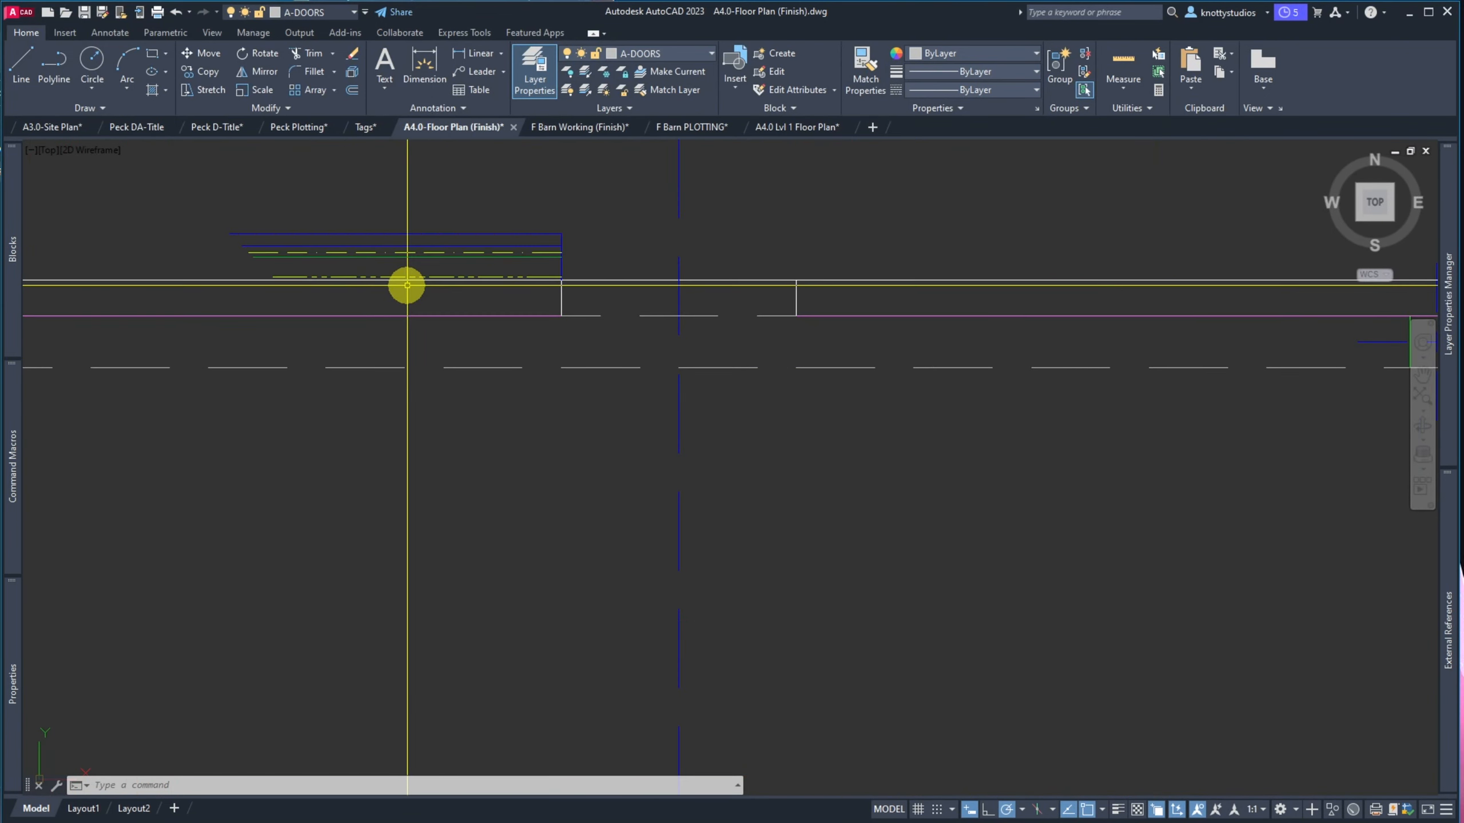
pyautogui.write('mi')
pyautogui.press('Return')
pyautogui.press('Return')
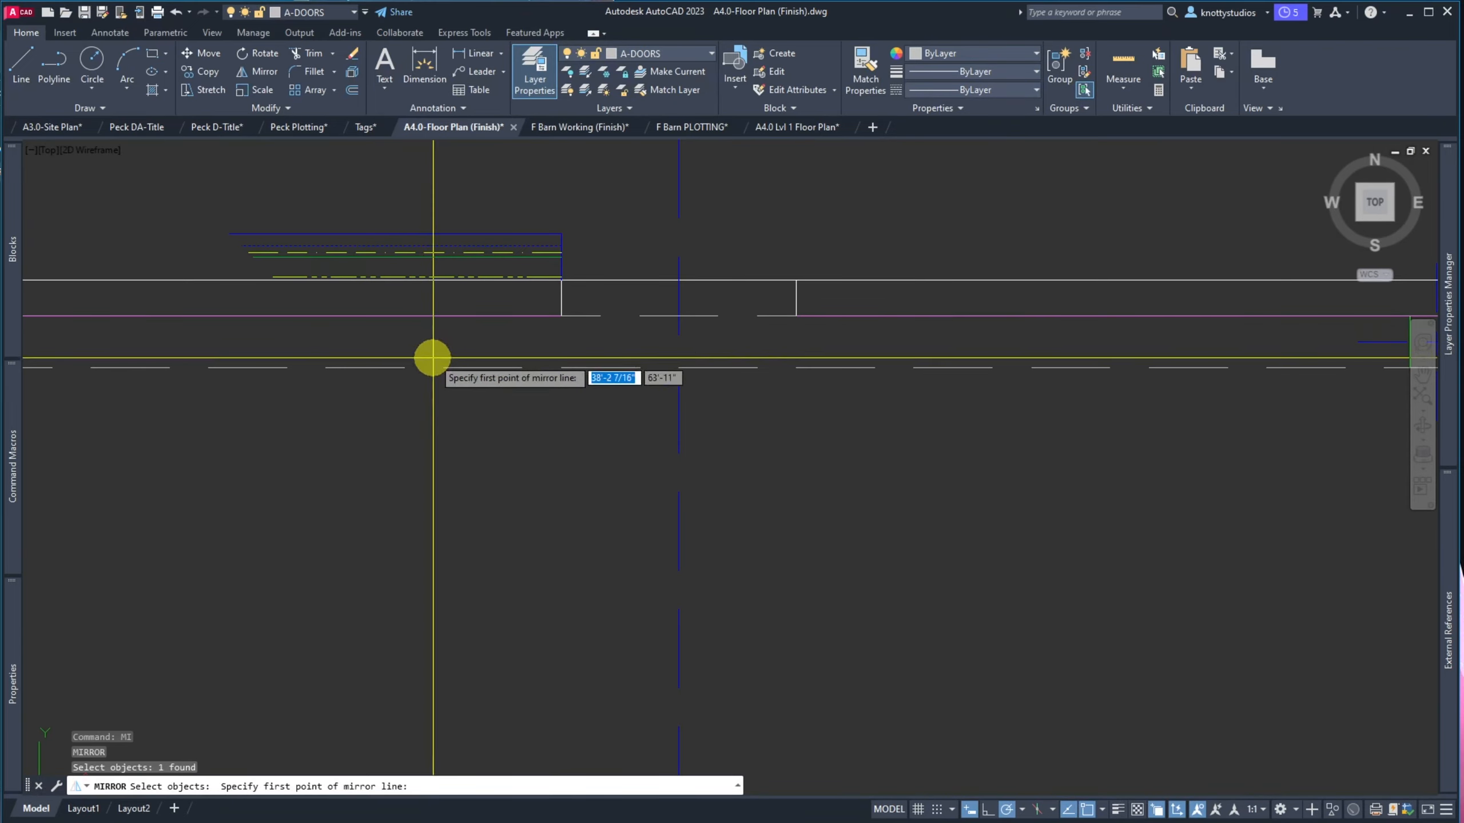
pyautogui.scroll(-5, 428, 360)
pyautogui.scroll(1, 219, 334)
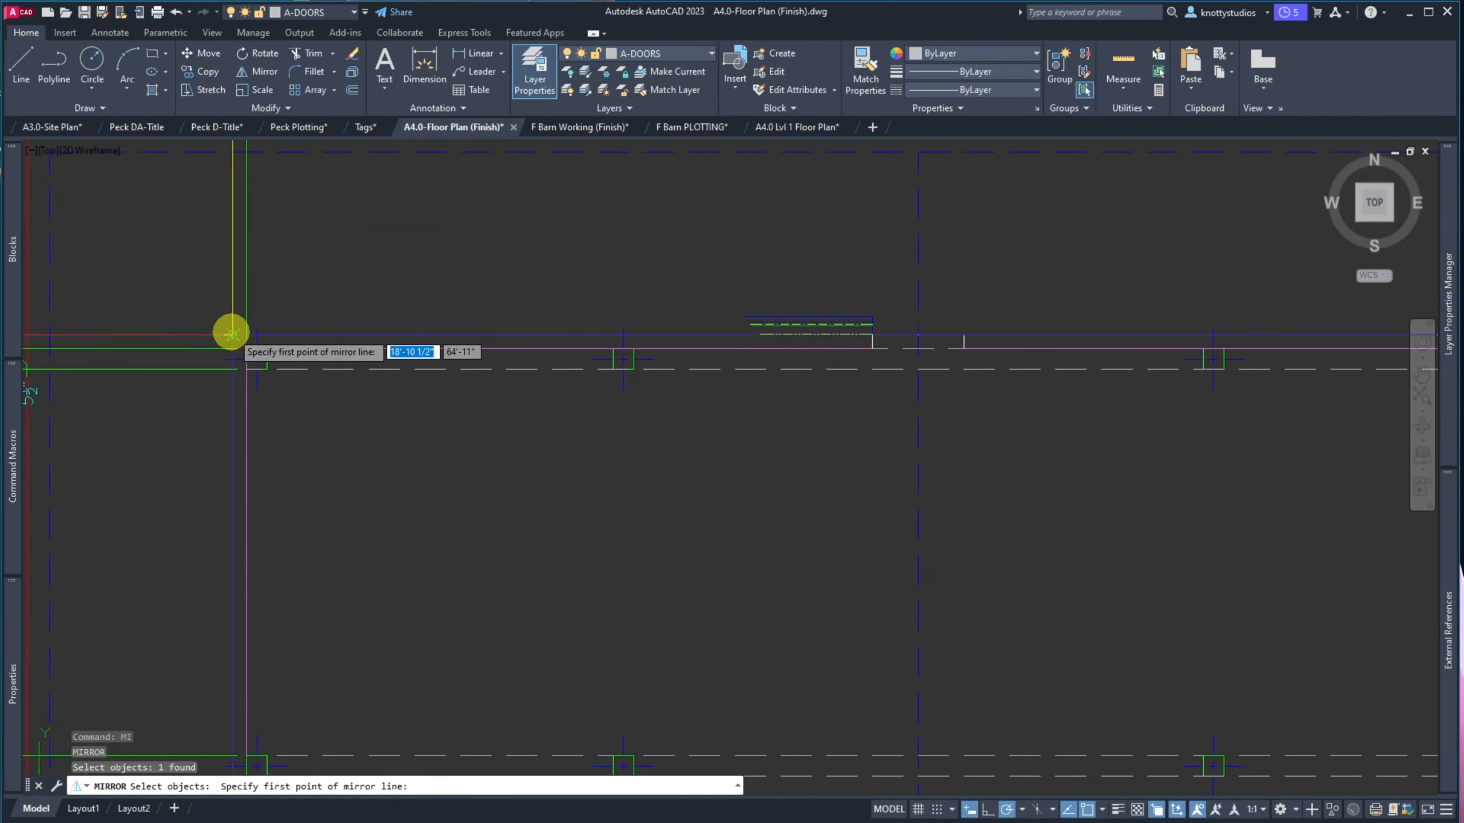
pyautogui.scroll(2, 232, 335)
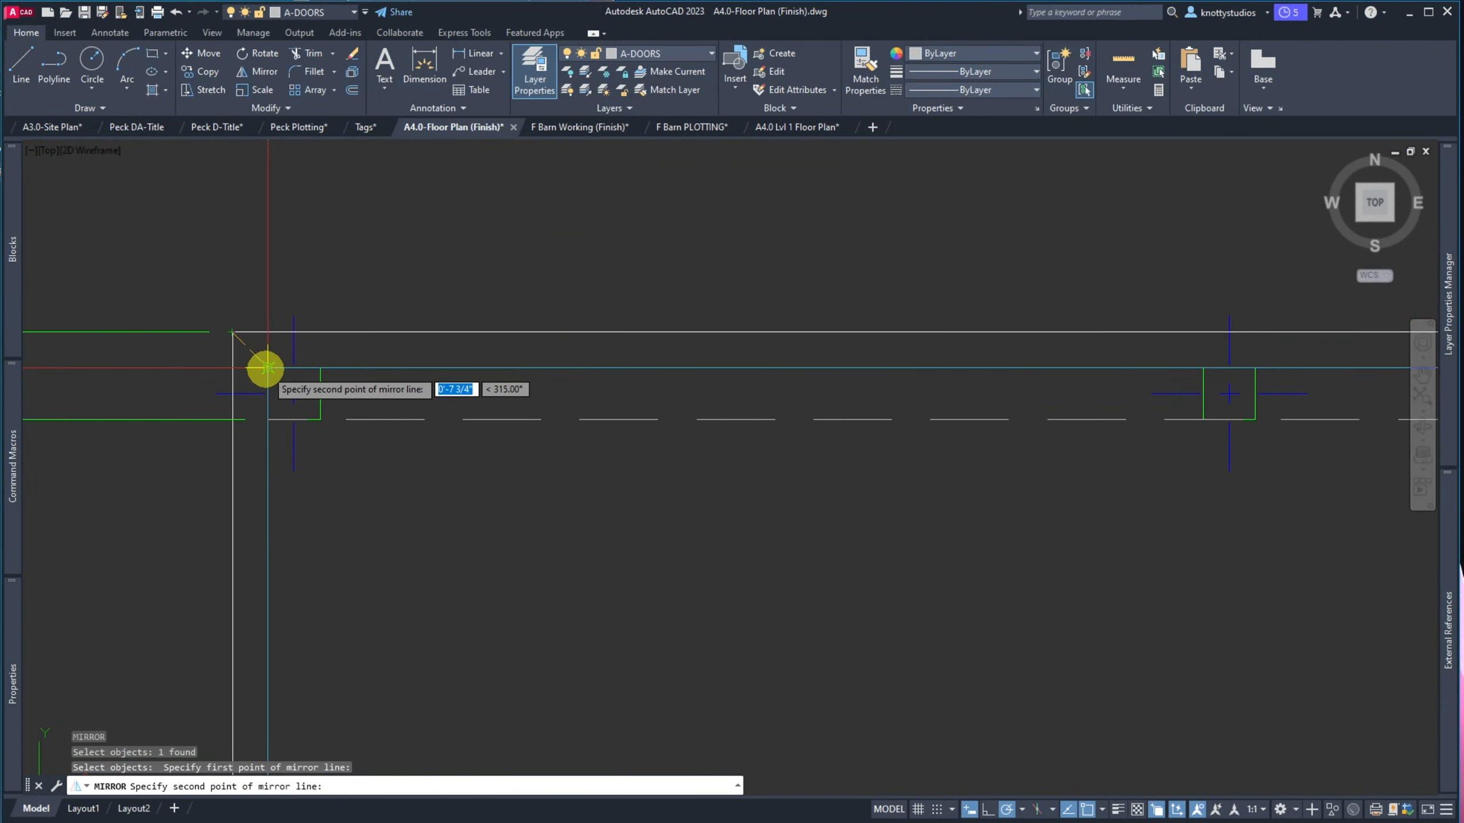
pyautogui.click(267, 368)
pyautogui.press('Return')
# Join the west and north blue wall layer lines at the northwest corner using Chamfer with zero distances
pyautogui.scroll(-4, 238, 327)
pyautogui.scroll(4, 245, 448)
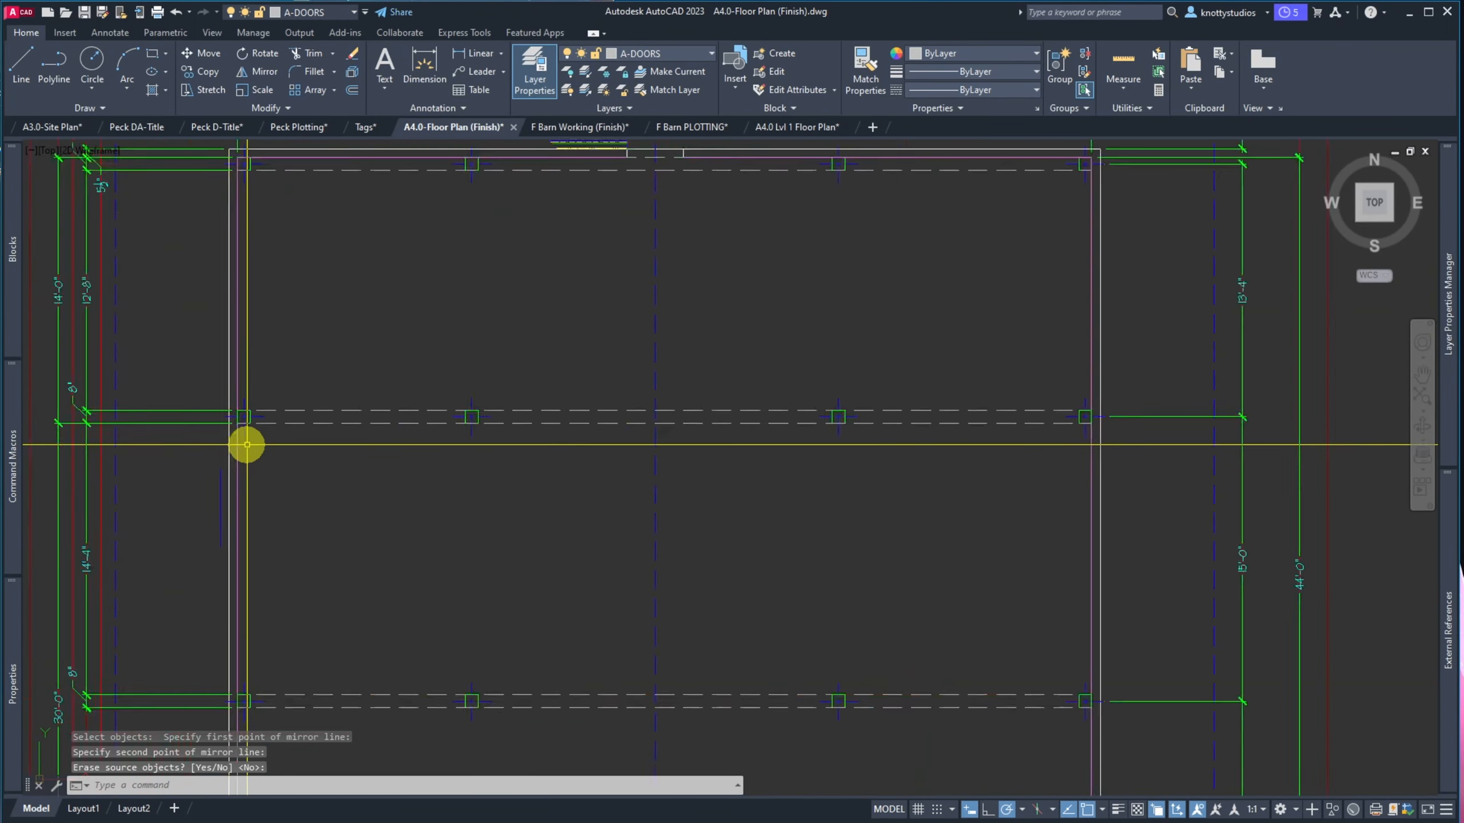
pyautogui.write('cha')
pyautogui.press('Return')
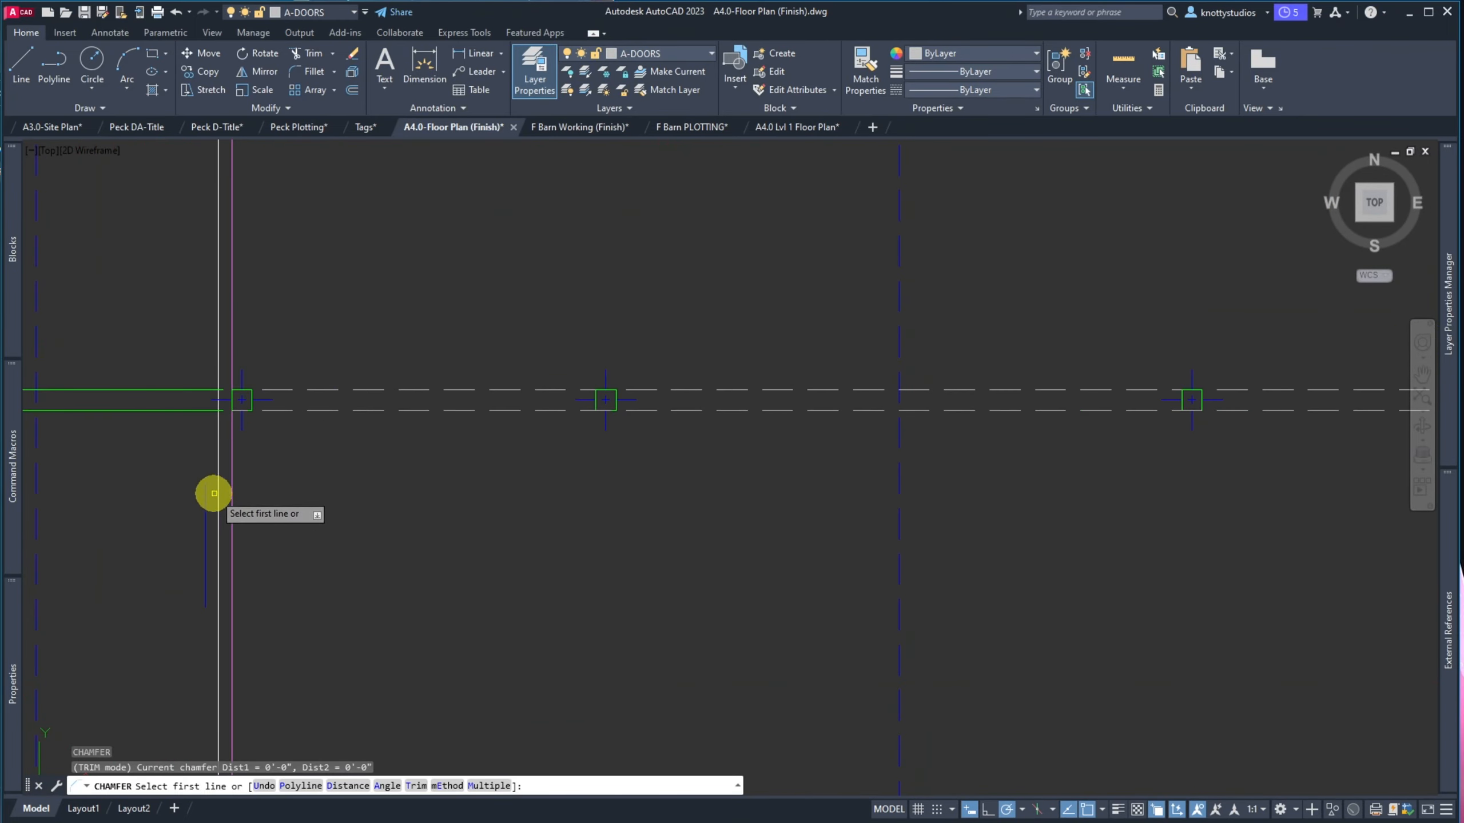
pyautogui.click(206, 498)
pyautogui.scroll(-3, 209, 461)
pyautogui.scroll(3, 323, 384)
pyautogui.scroll(2, 322, 384)
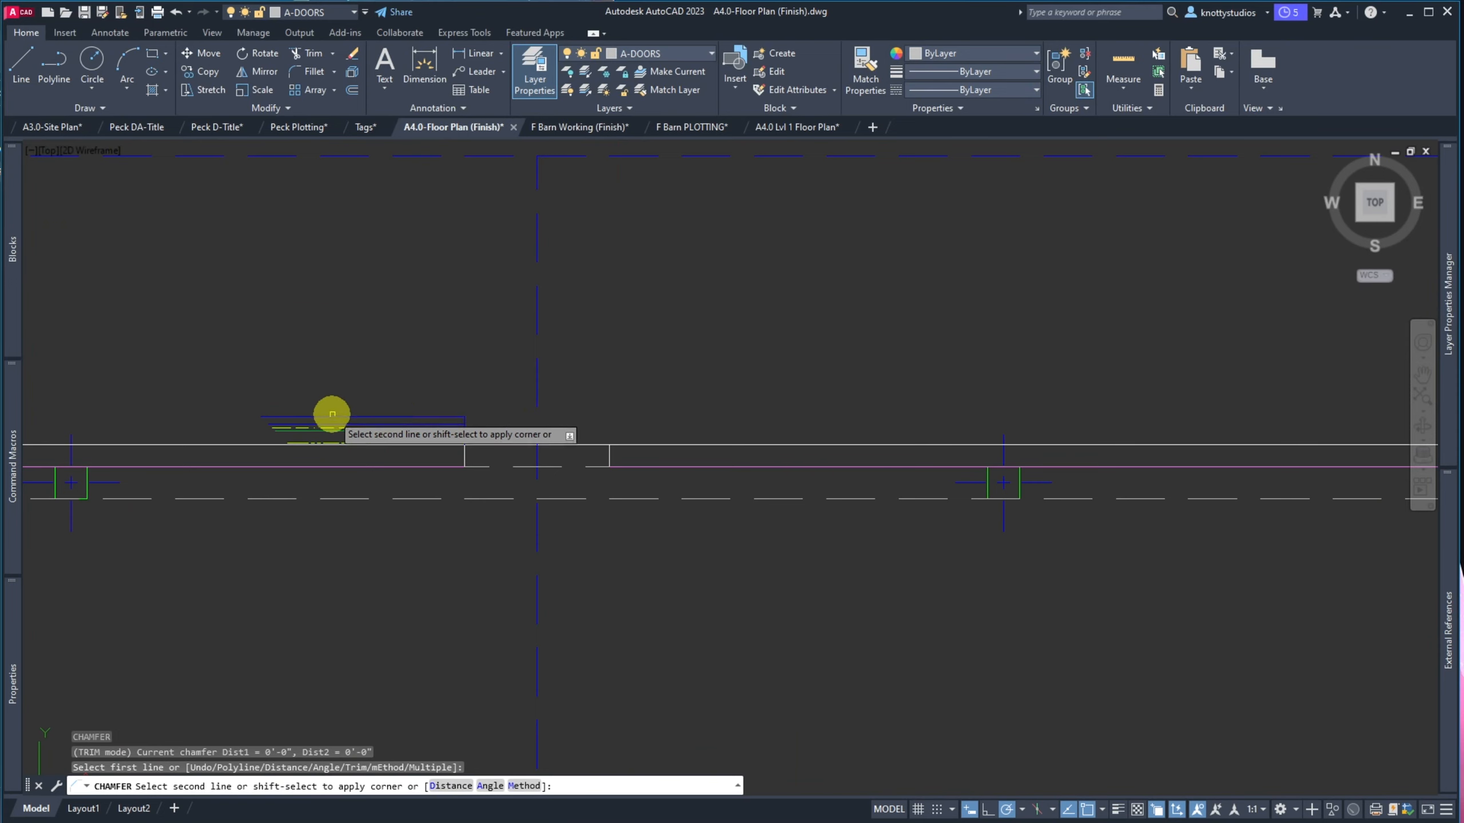
pyautogui.click(327, 422)
pyautogui.scroll(-5, 313, 314)
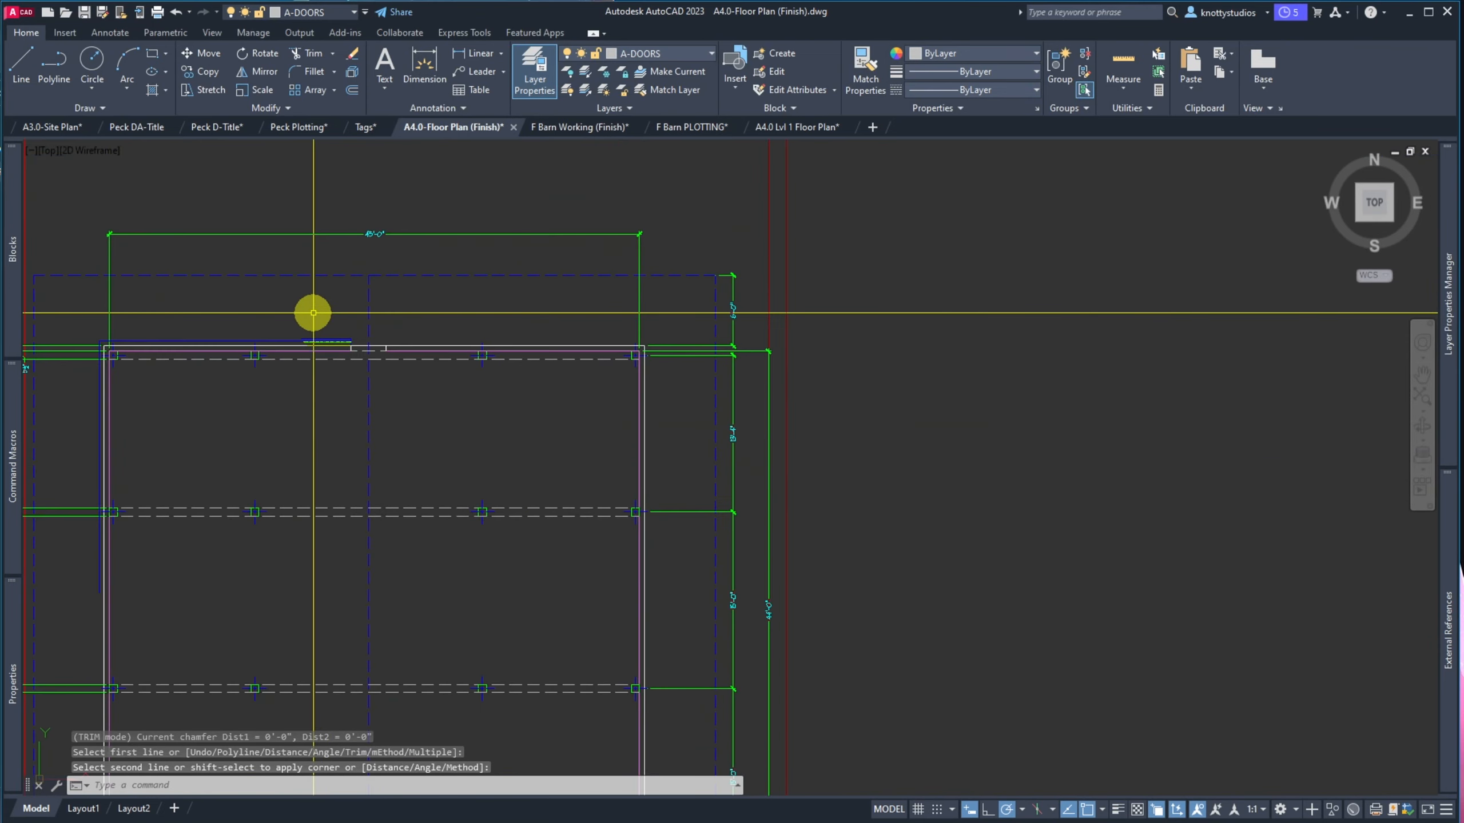
# Mirror the west wall's blue layer line to the south wall across the southwest corner's diagonal, keeping the source
pyautogui.scroll(2, 221, 555)
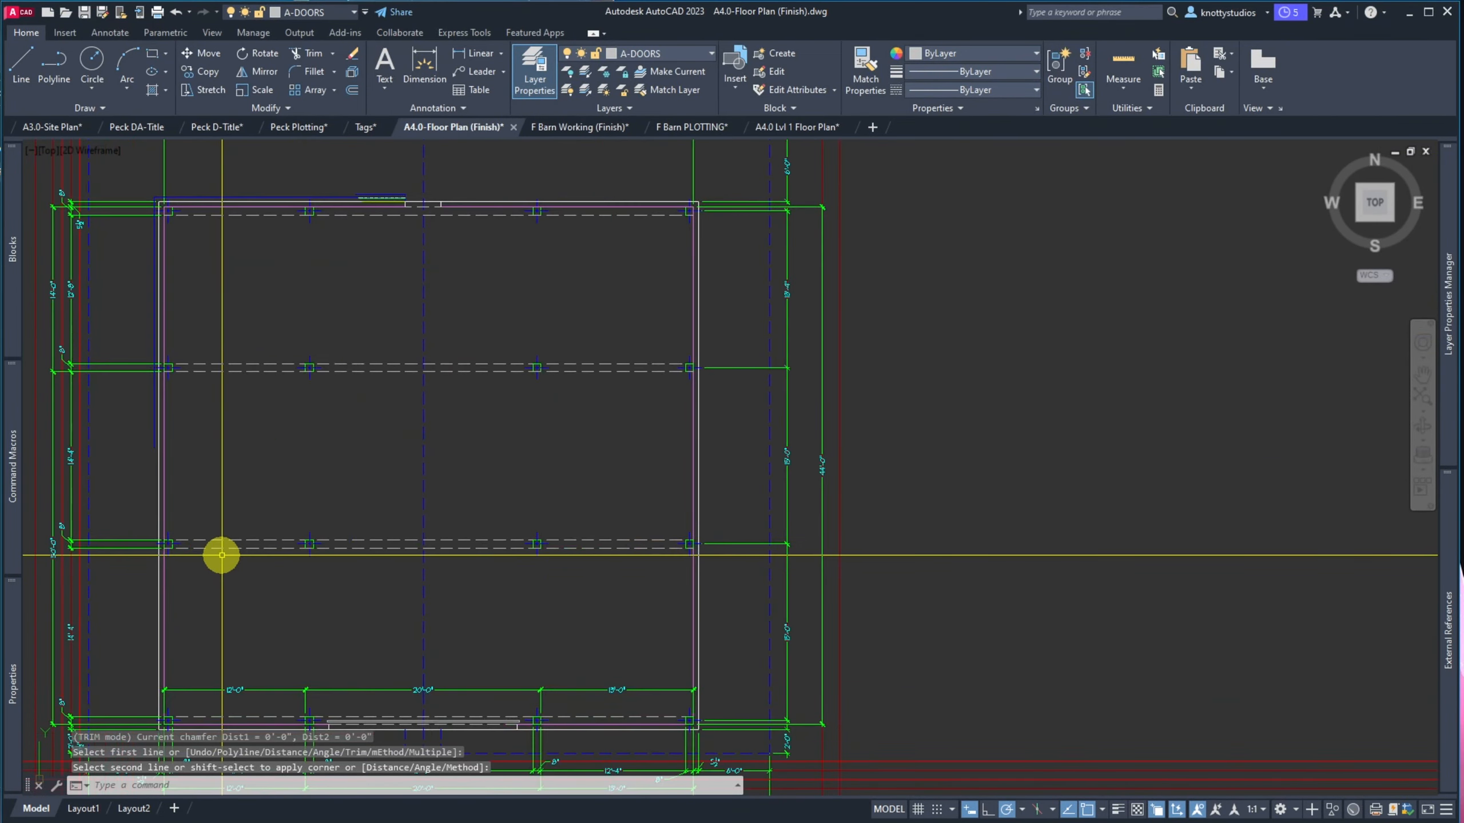
pyautogui.scroll(-3, 221, 550)
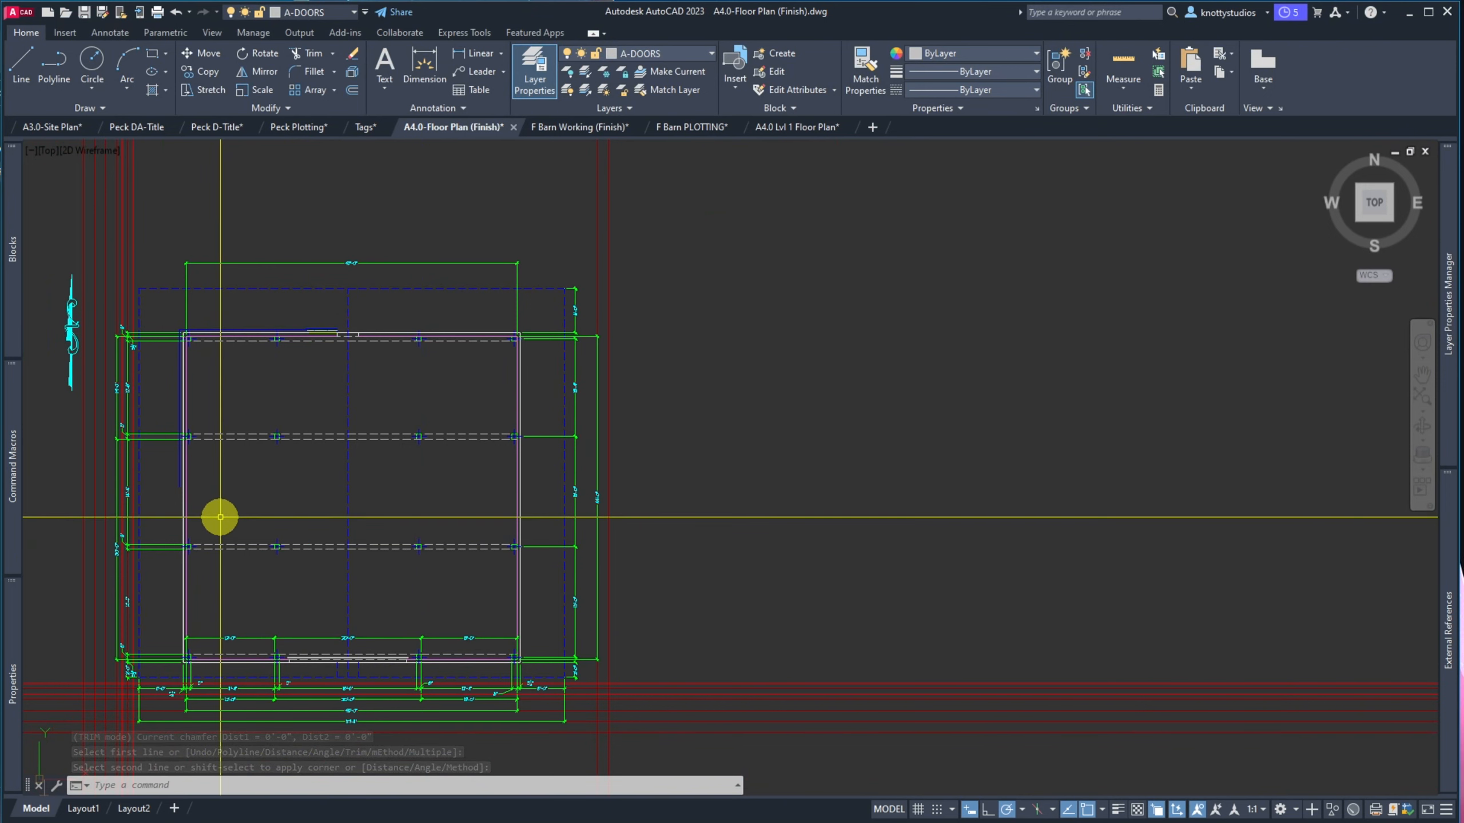
pyautogui.write('mi')
pyautogui.press('Return')
pyautogui.scroll(4, 177, 490)
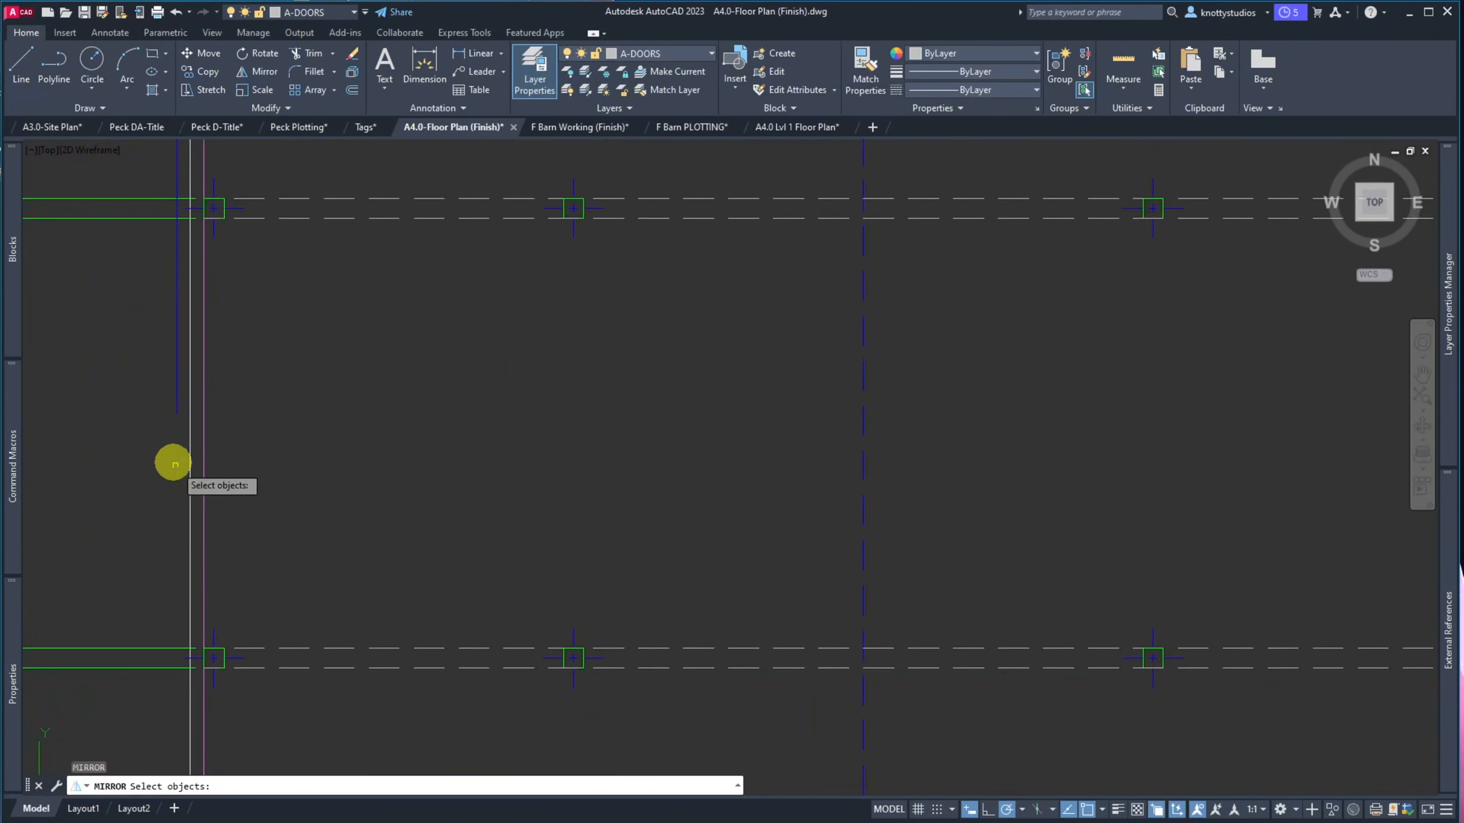
pyautogui.click(176, 399)
pyautogui.press('Return')
pyautogui.scroll(-4, 150, 386)
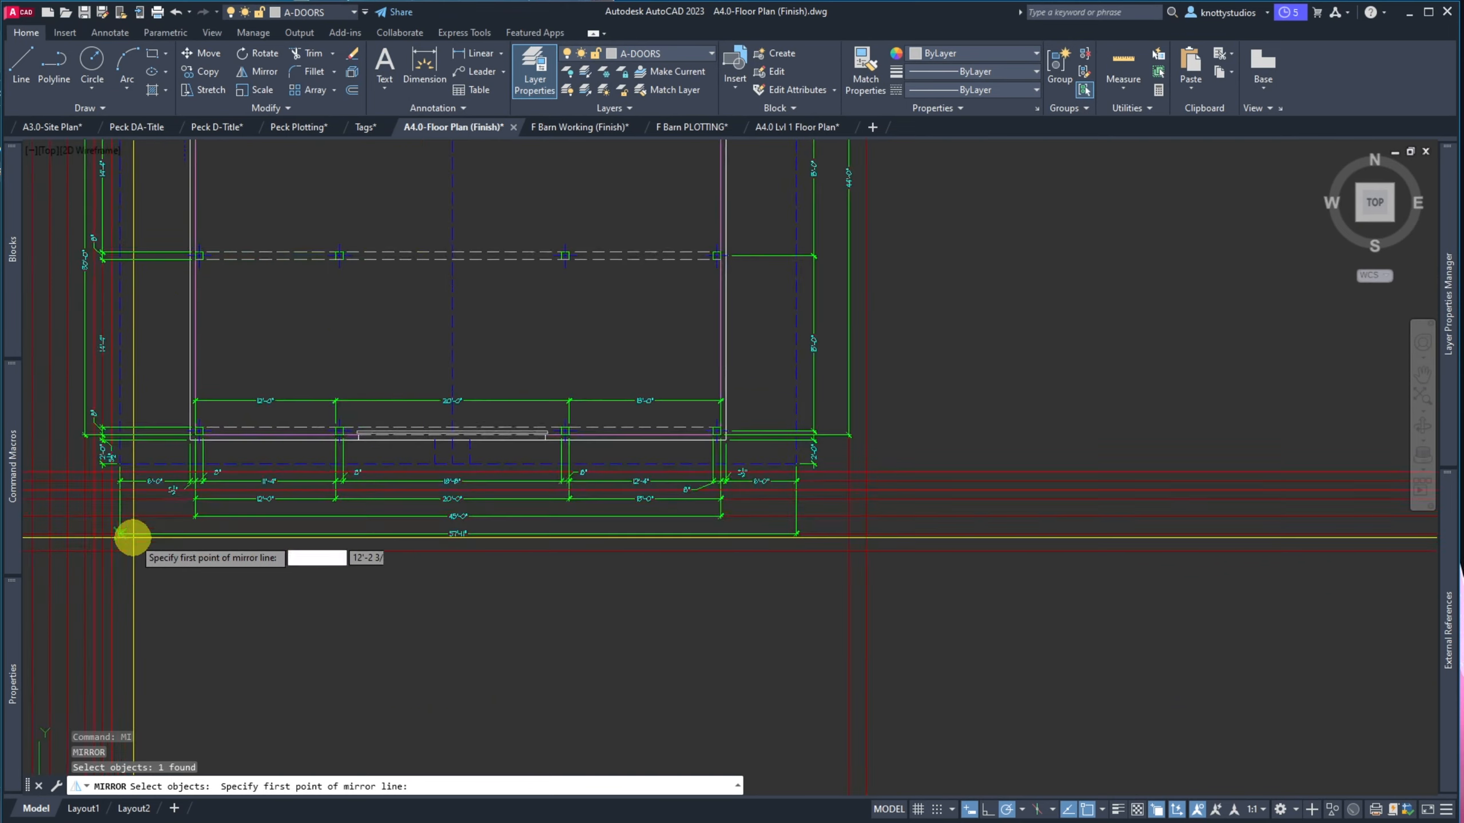
pyautogui.scroll(4, 171, 444)
pyautogui.click(190, 439)
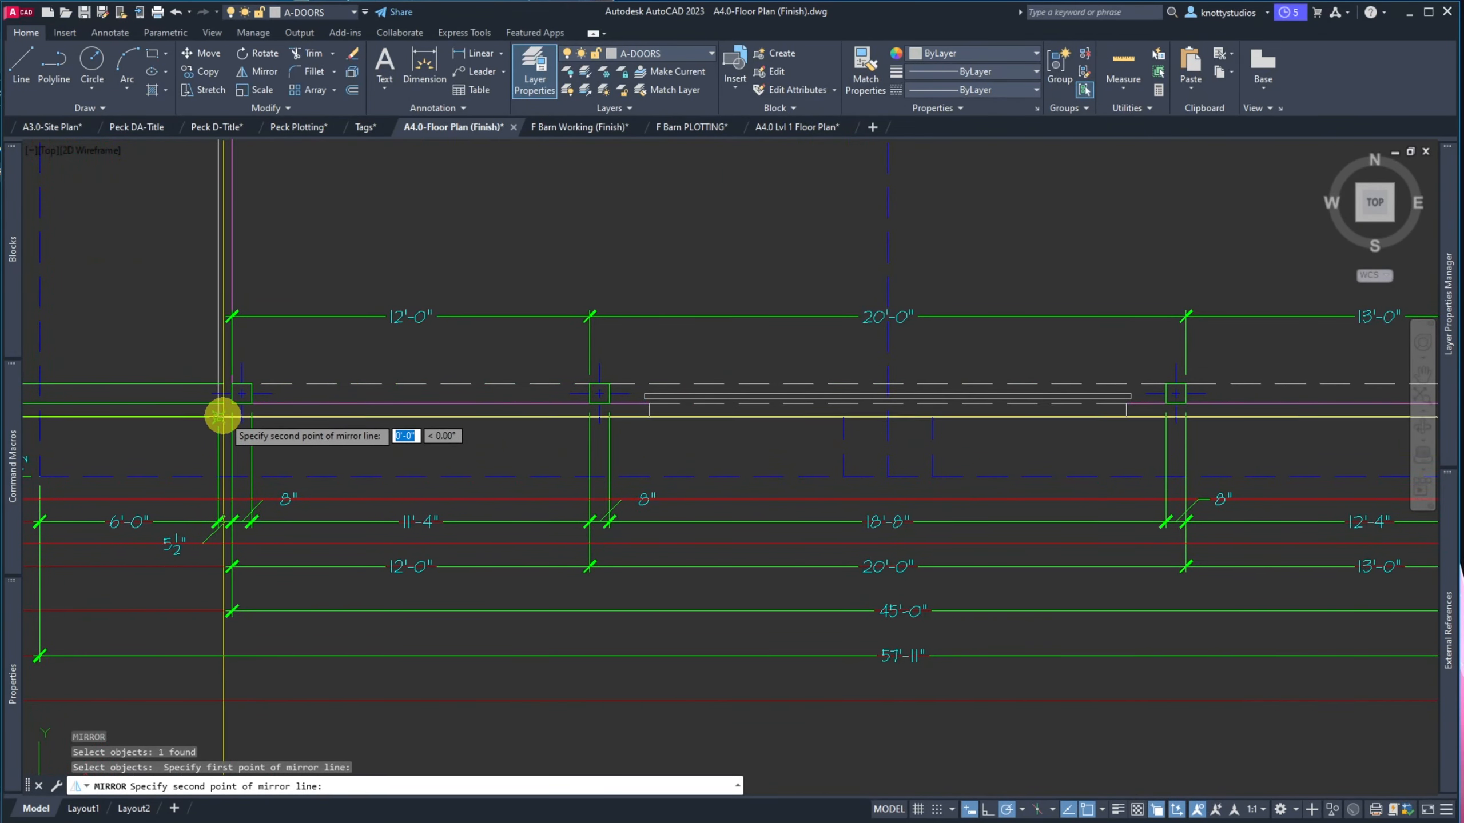
pyautogui.click(175, 451)
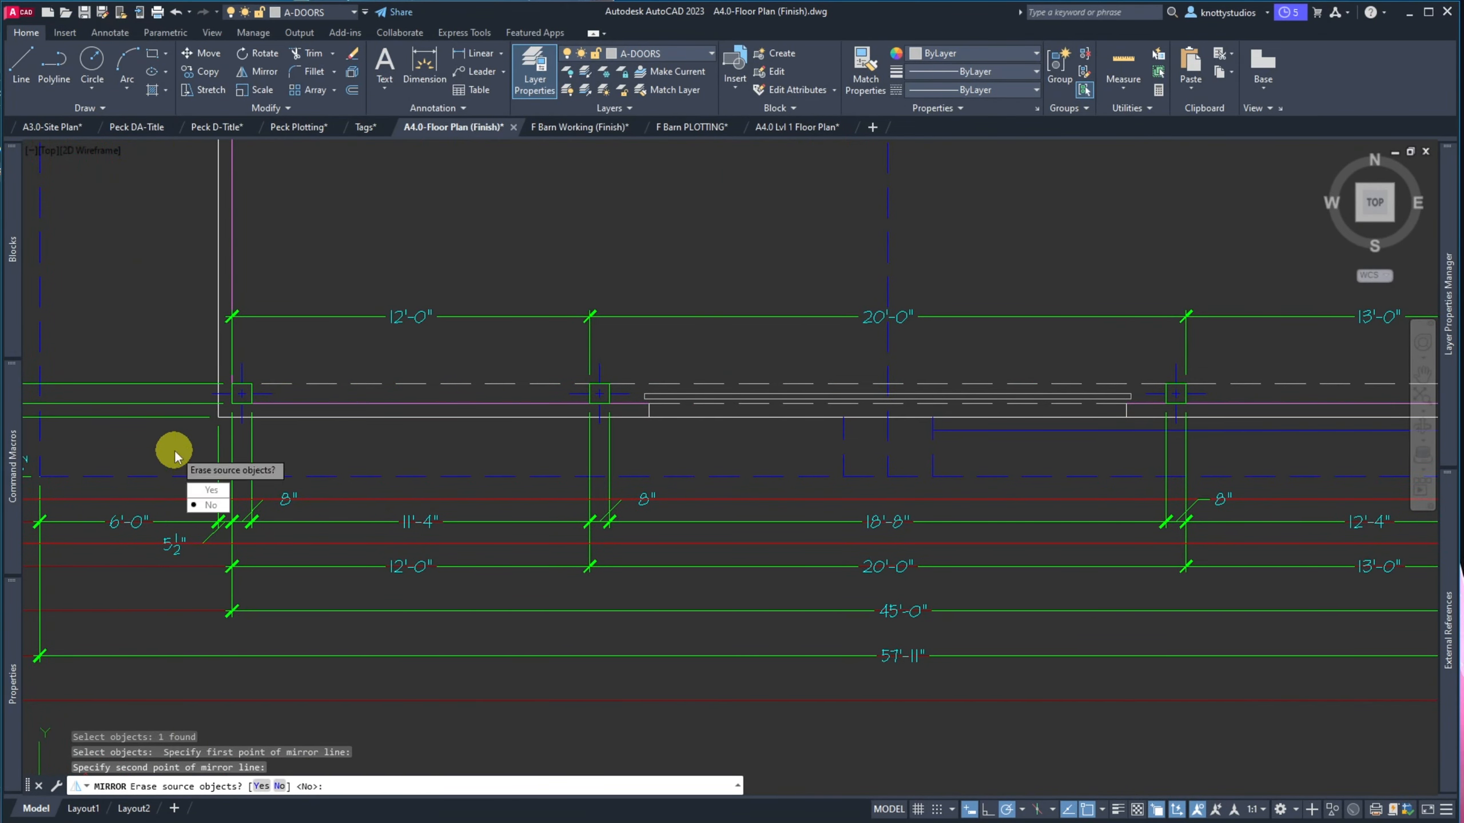
pyautogui.press('Return')
# Join the south and west blue wall layer lines at the southwest corner with a zero-distance Chamfer
pyautogui.write('cha')
pyautogui.press('Return')
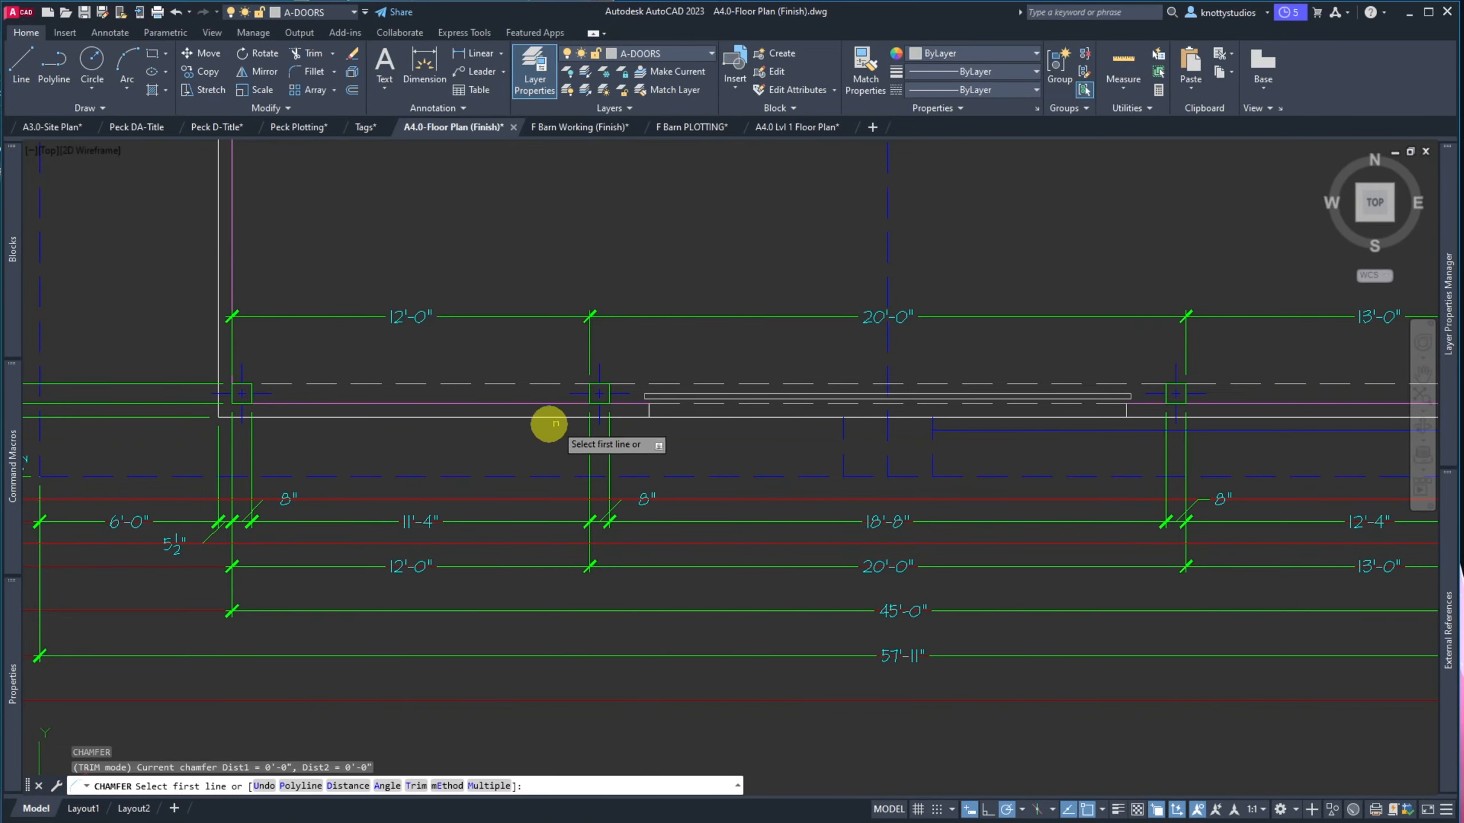
pyautogui.scroll(-3, 960, 428)
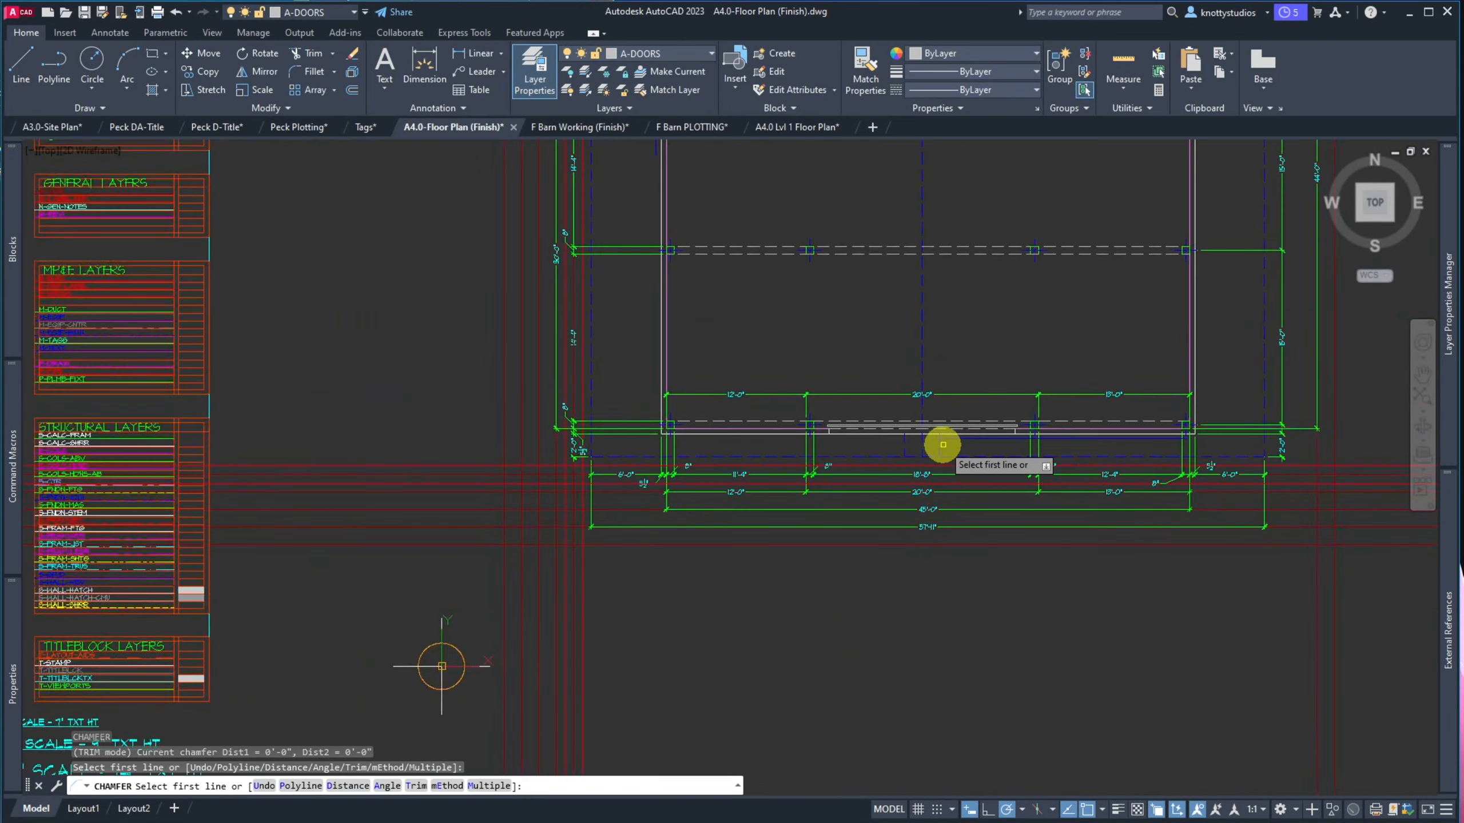
pyautogui.scroll(5, 951, 428)
pyautogui.click(949, 428)
pyautogui.scroll(-3, 948, 438)
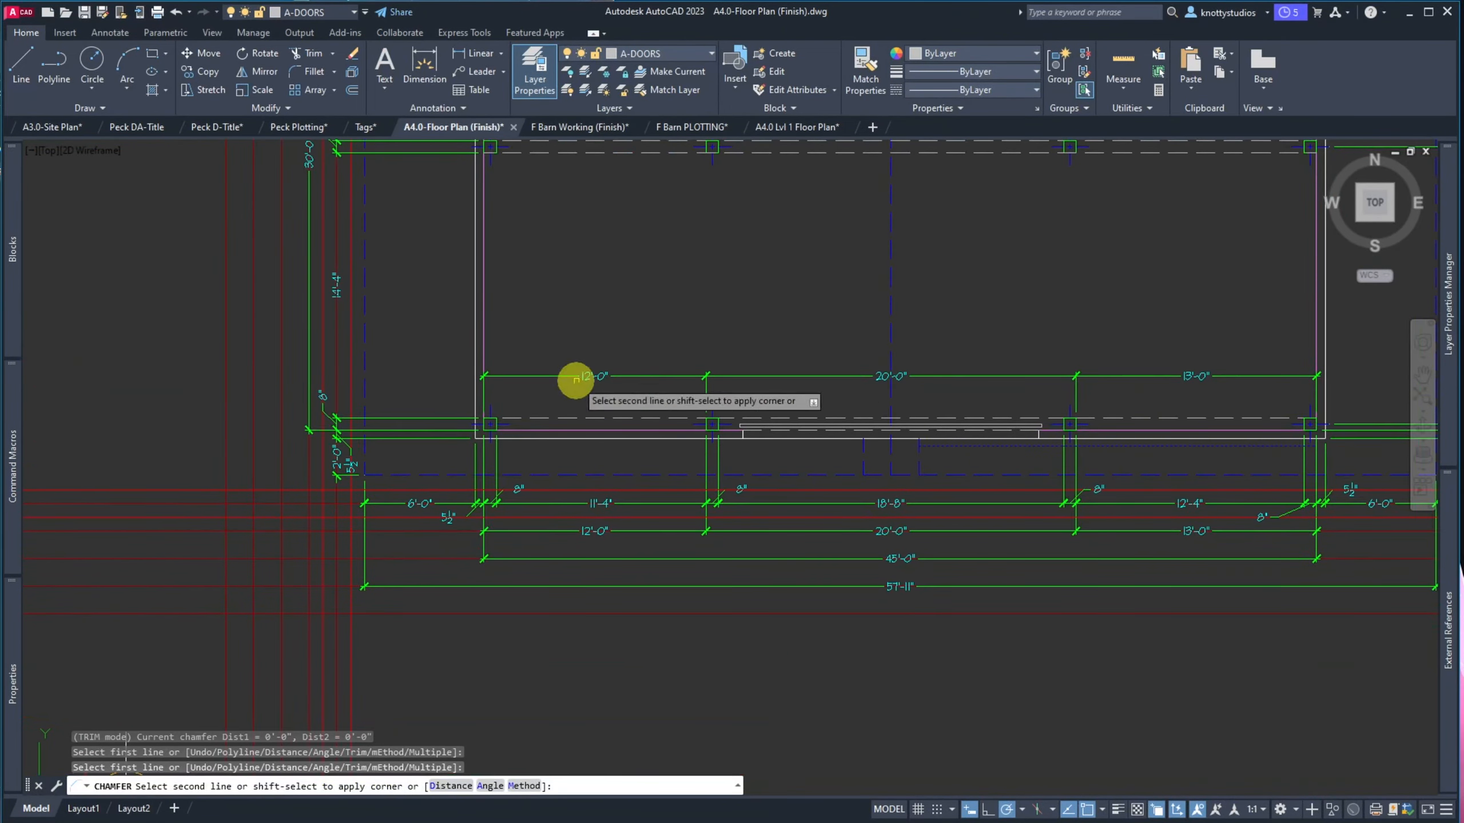
pyautogui.scroll(-2, 441, 337)
pyautogui.scroll(5, 449, 219)
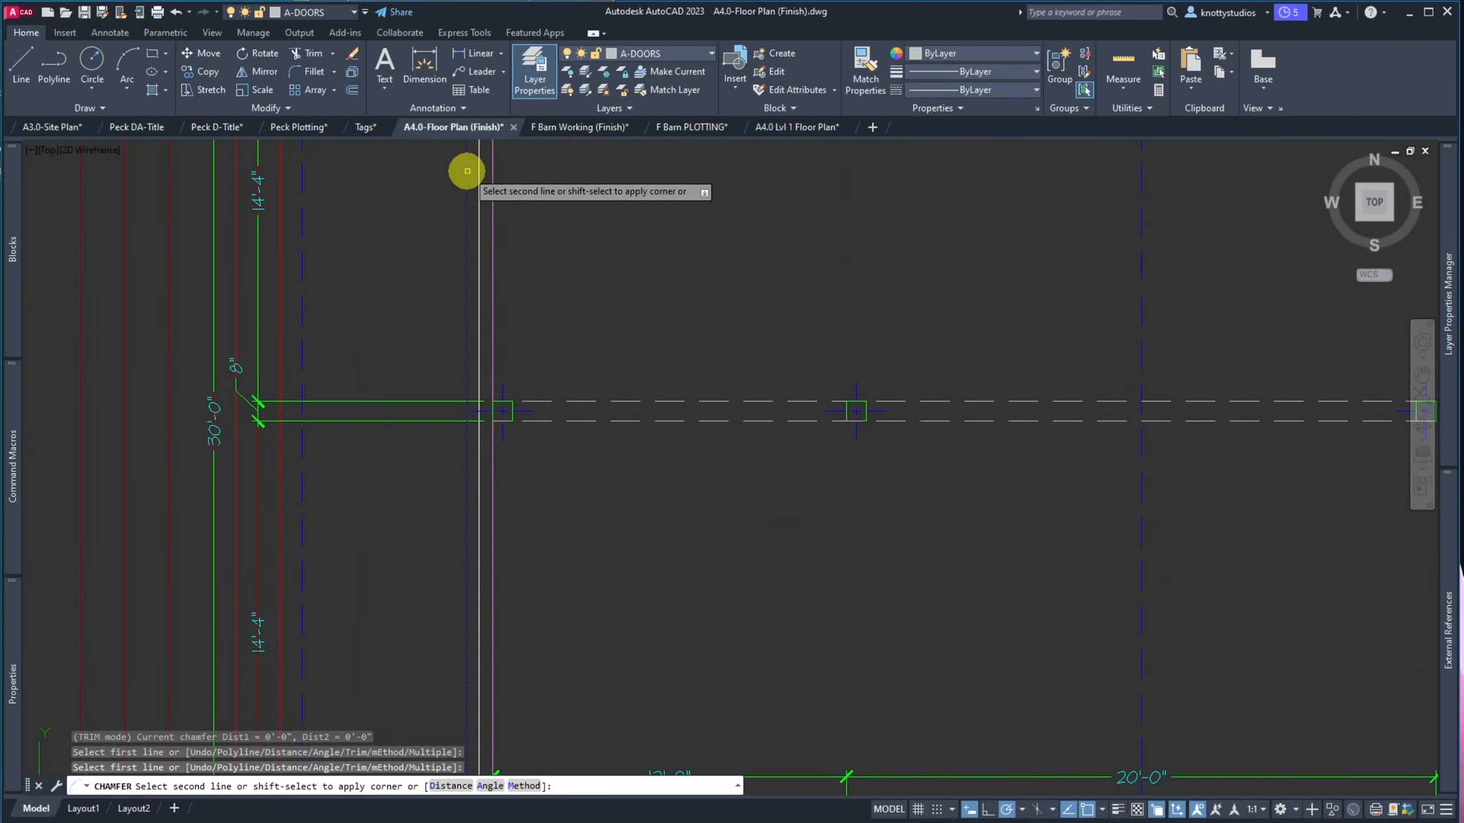
pyautogui.click(467, 167)
# Try to mirror the west wall's blue layer line to the east side about the dashed roof centerline
pyautogui.scroll(-4, 162, 284)
pyautogui.scroll(-2, 162, 284)
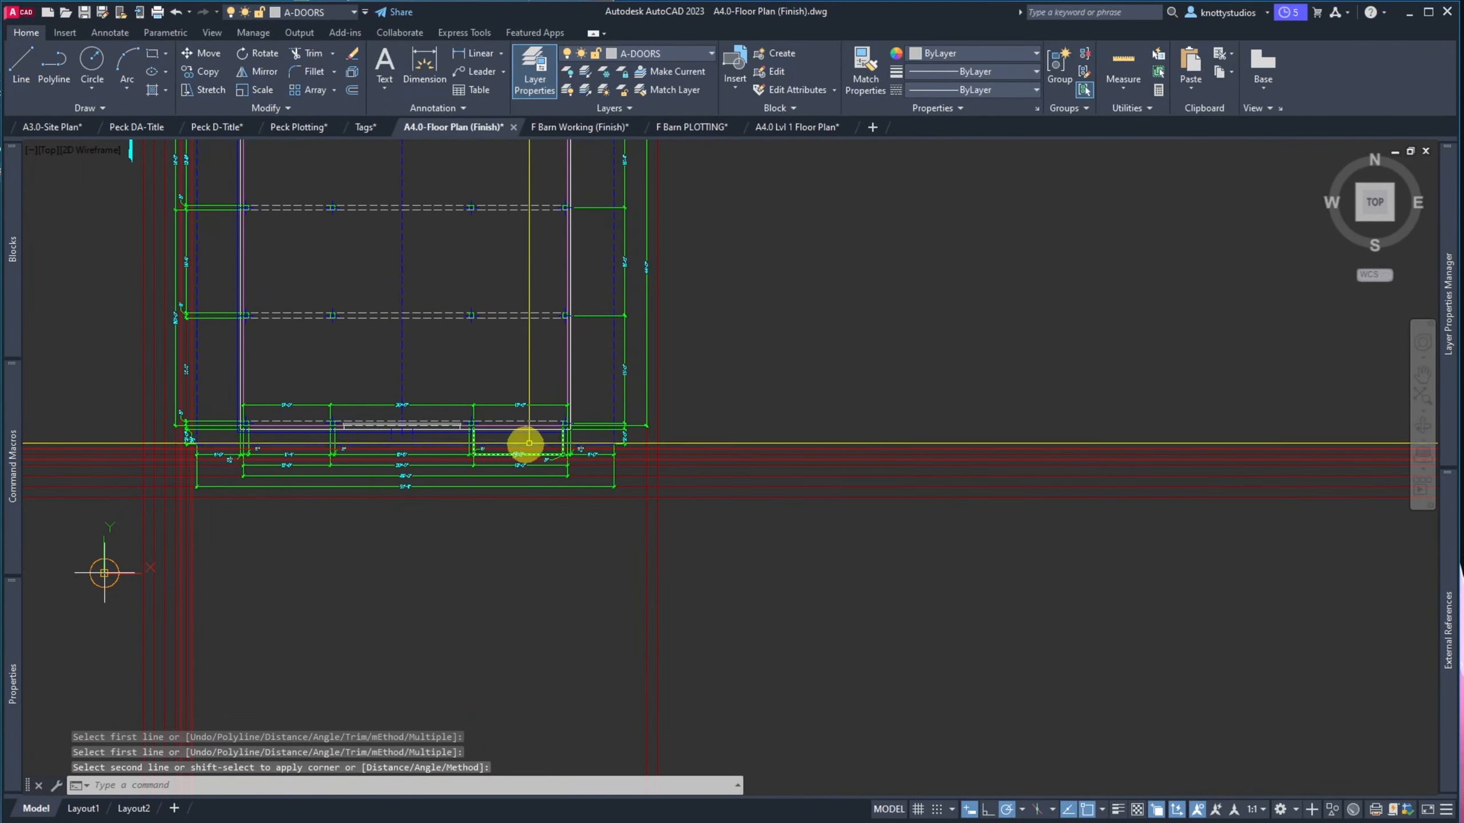
pyautogui.scroll(-2, 518, 450)
pyautogui.scroll(4, 533, 242)
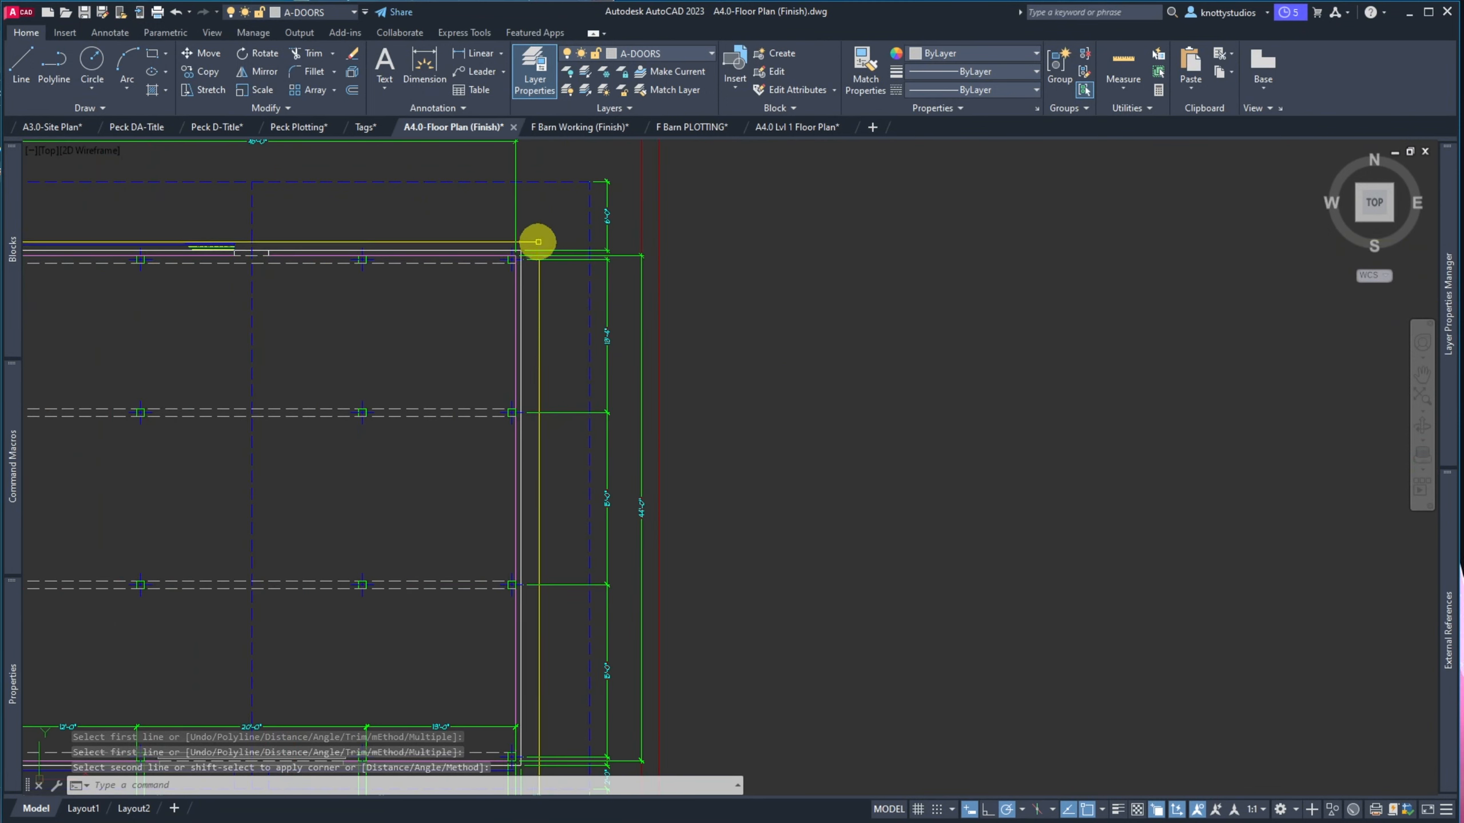
pyautogui.scroll(-4, 339, 332)
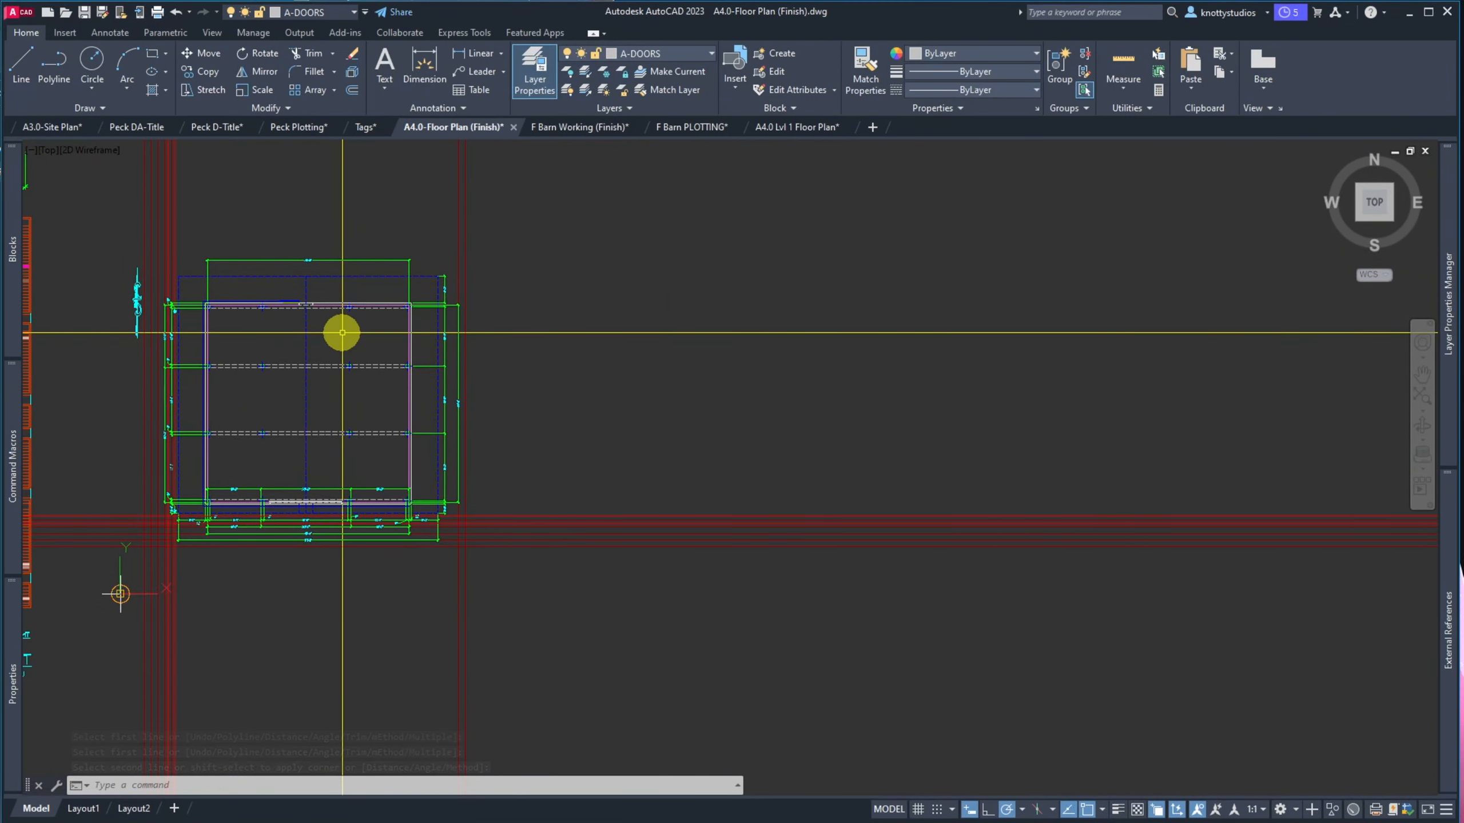
pyautogui.write('mi')
pyautogui.press('Return')
pyautogui.scroll(4, 215, 307)
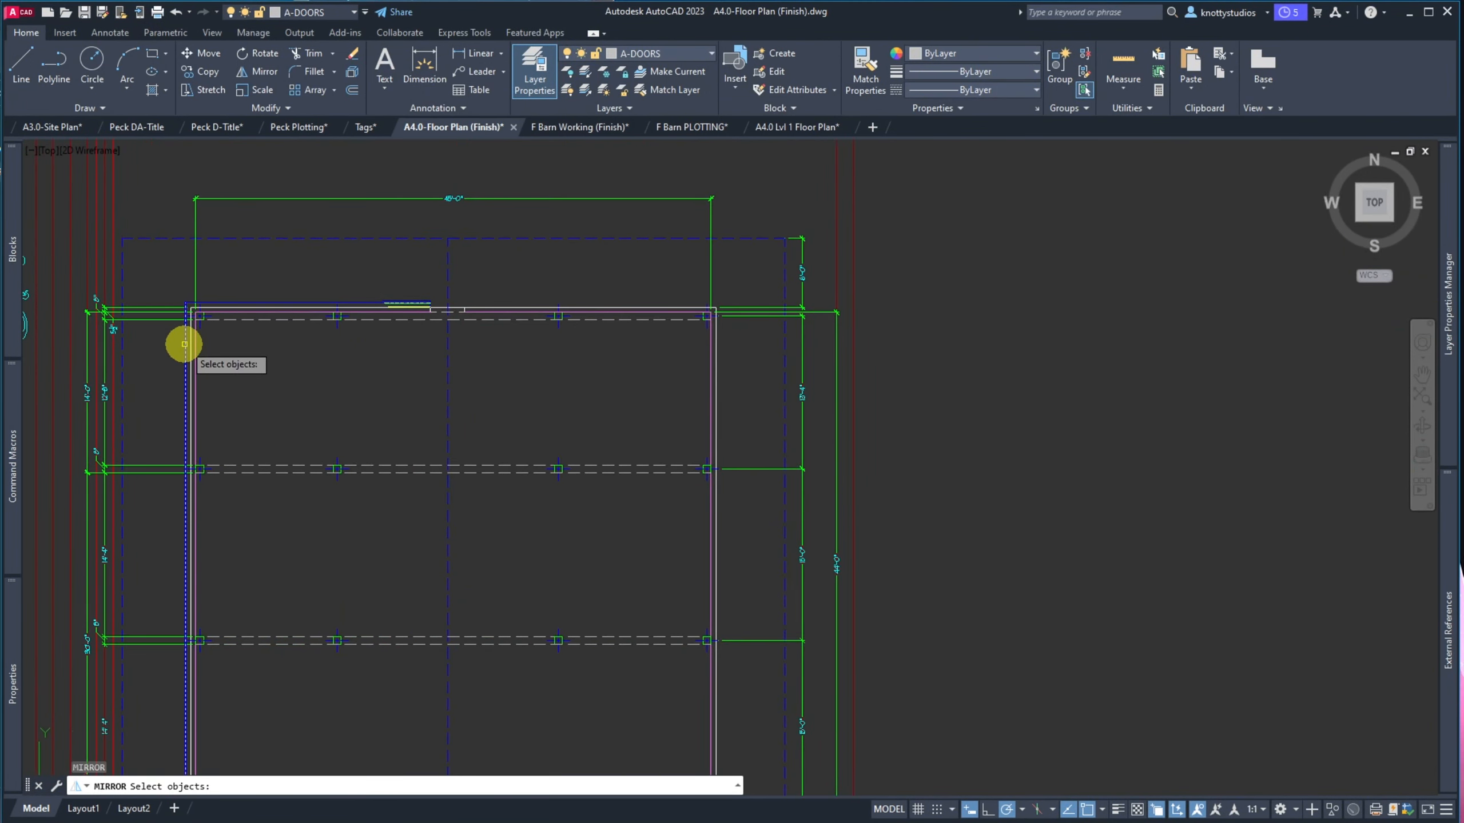
pyautogui.press('Return')
pyautogui.click(452, 288)
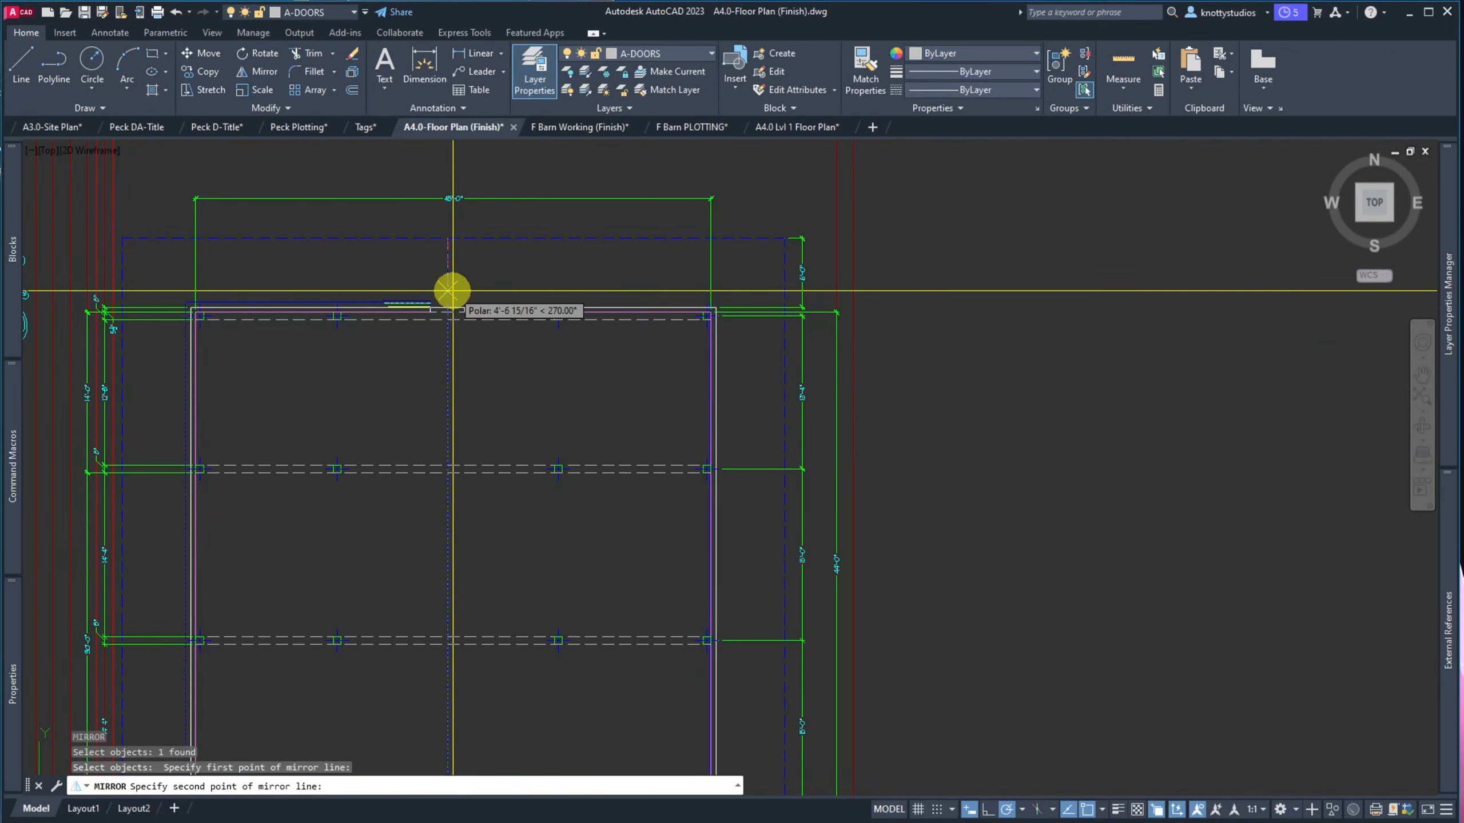
pyautogui.click(452, 346)
pyautogui.press('Return')
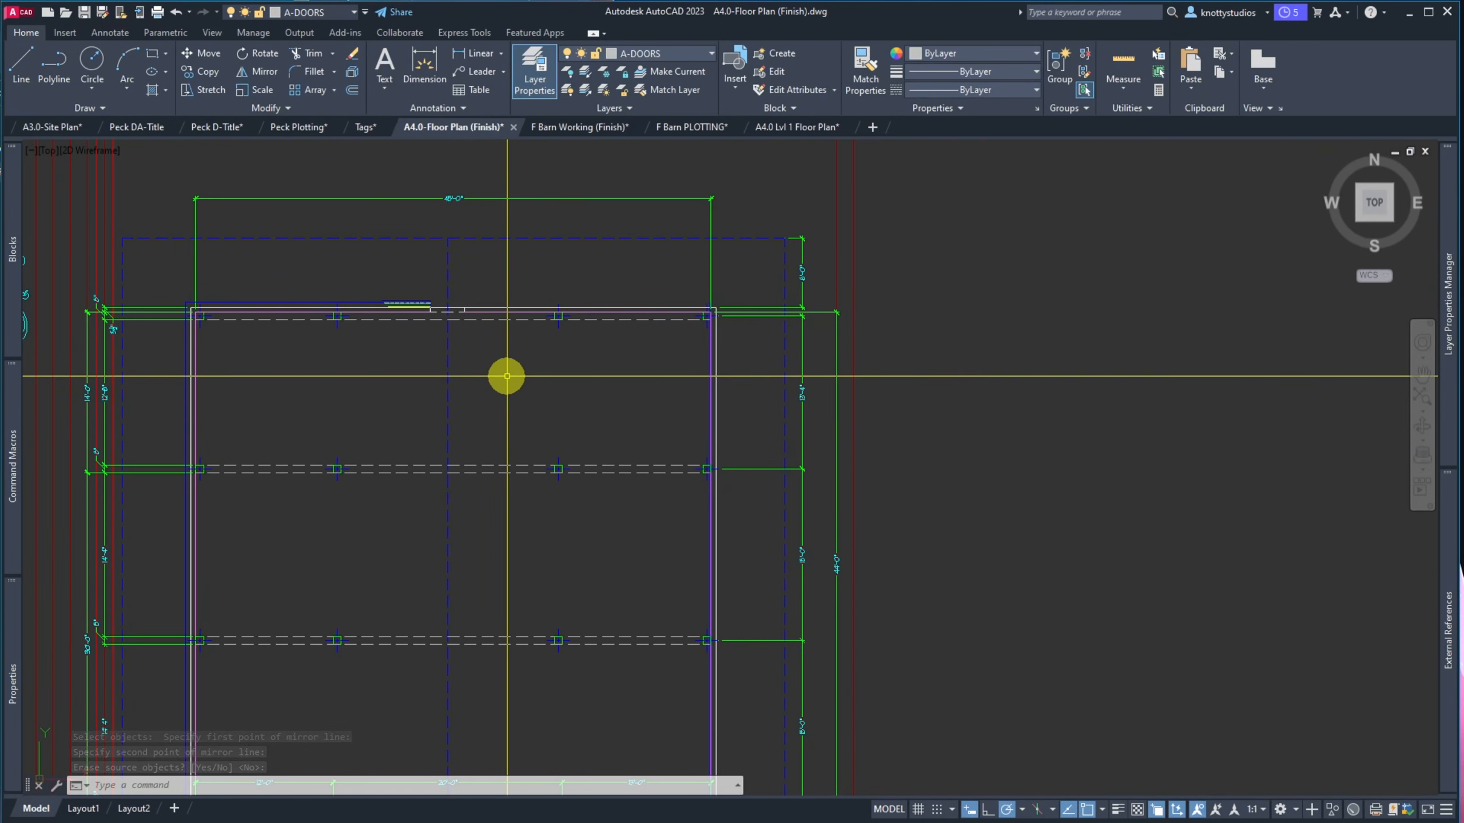
pyautogui.scroll(-3, 506, 376)
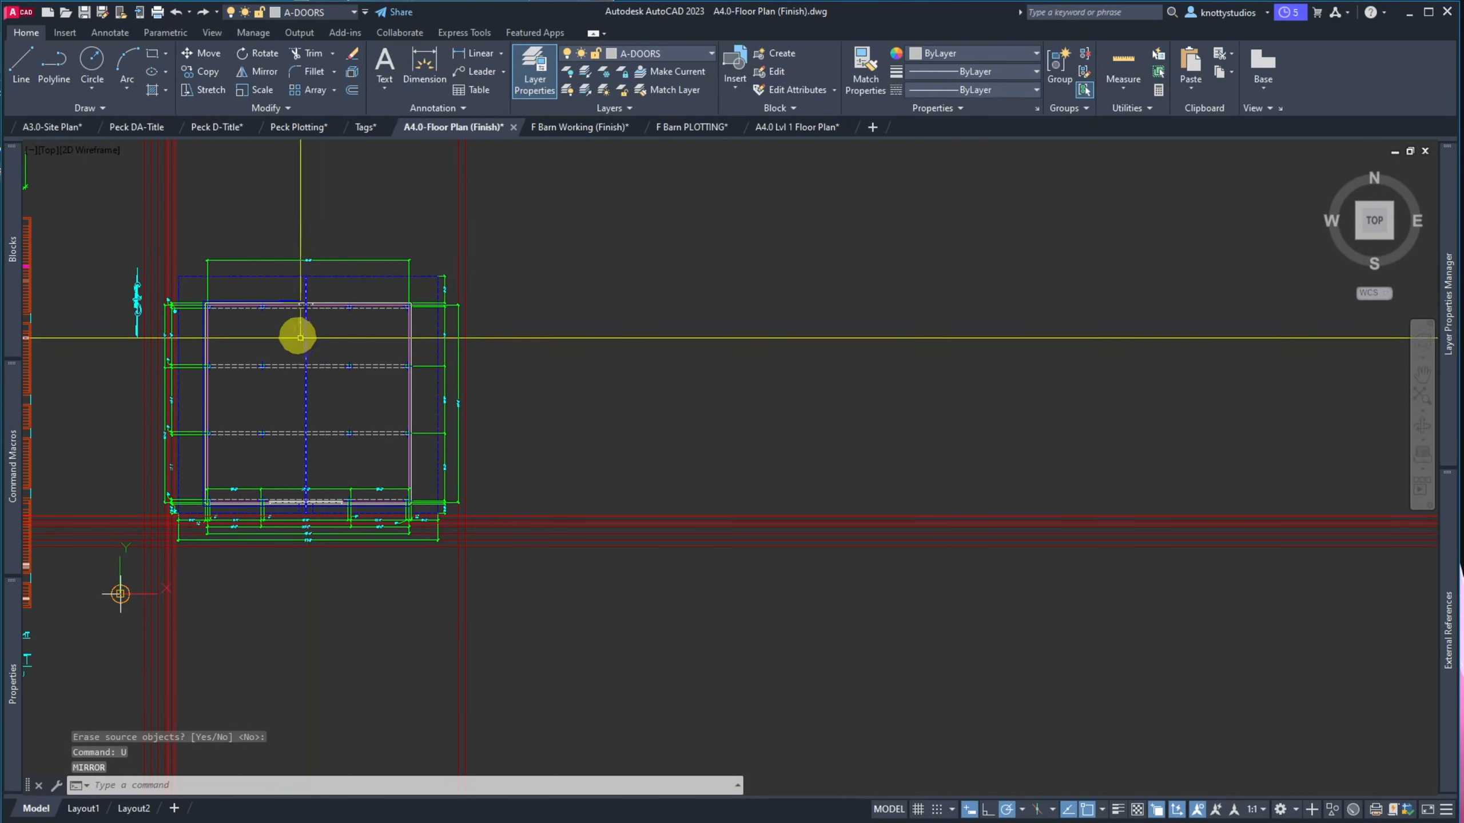
# Mirror the west wall's blue layer line to the east side about a vertical axis at the north opening's center, keeping the source
pyautogui.scroll(3, 262, 301)
pyautogui.scroll(5, 237, 331)
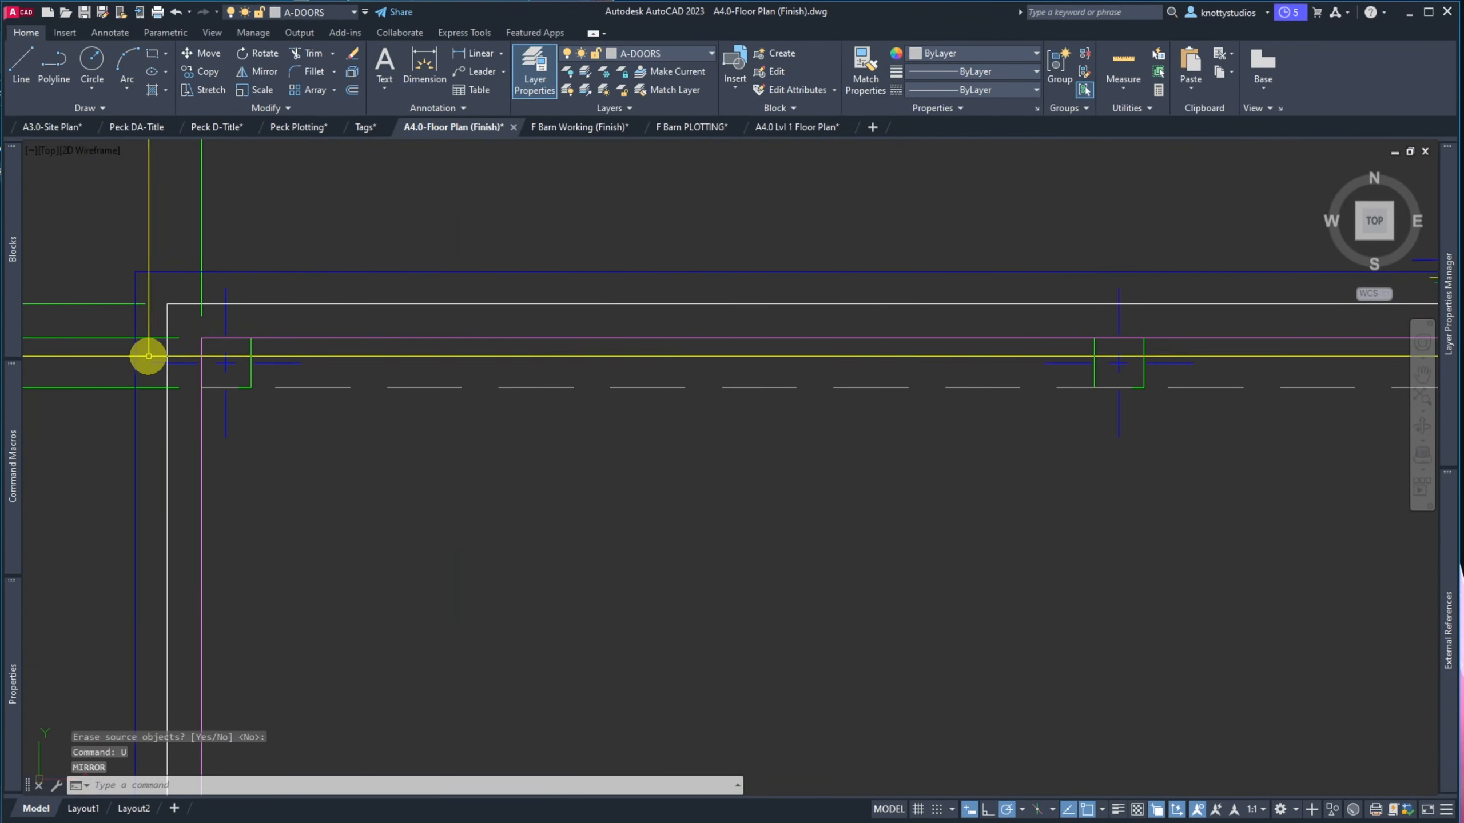
pyautogui.press('Return')
pyautogui.click(153, 439)
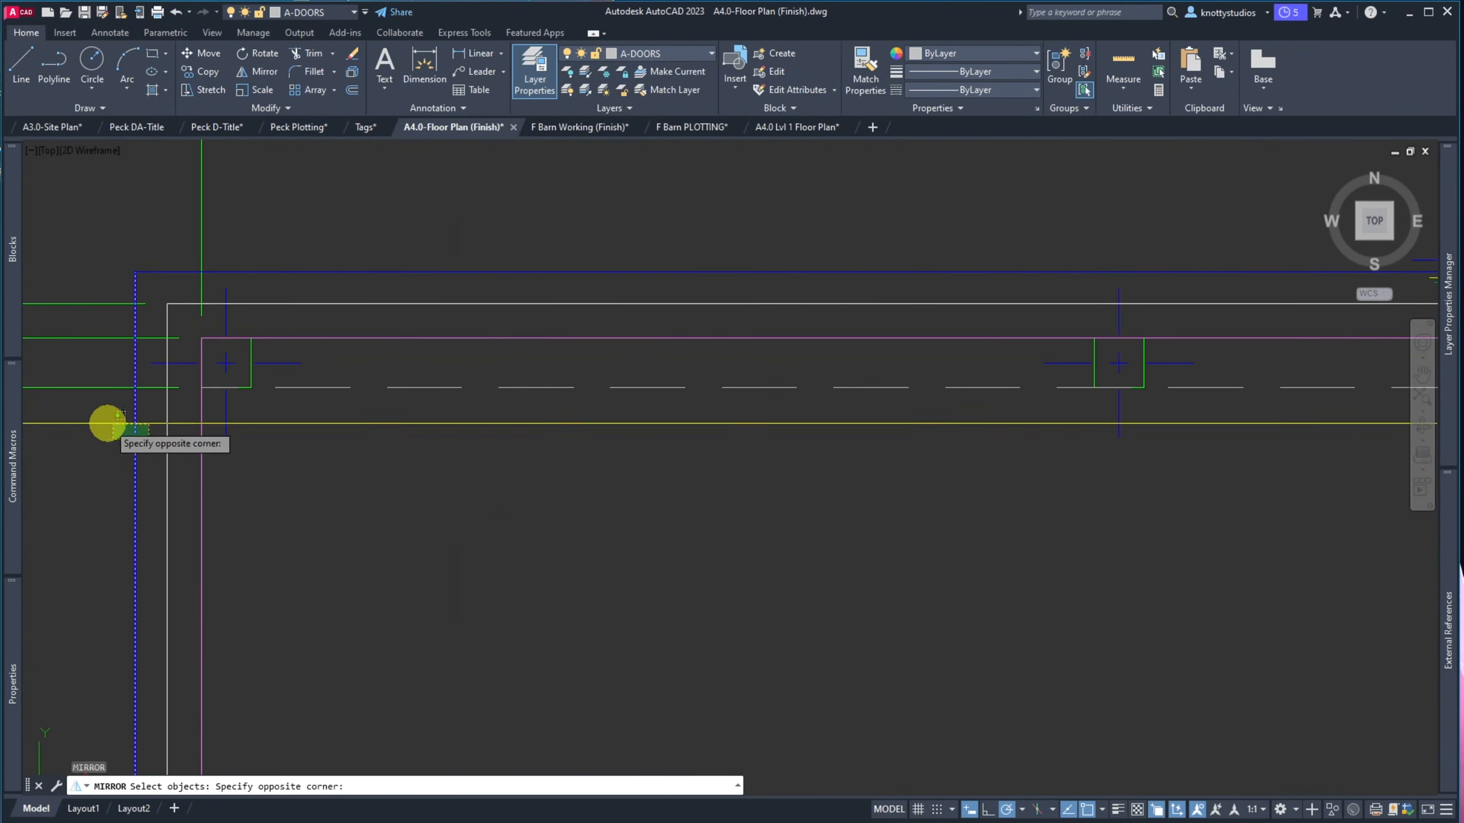
pyautogui.click(107, 424)
pyautogui.press('Return')
pyautogui.scroll(-2, 114, 366)
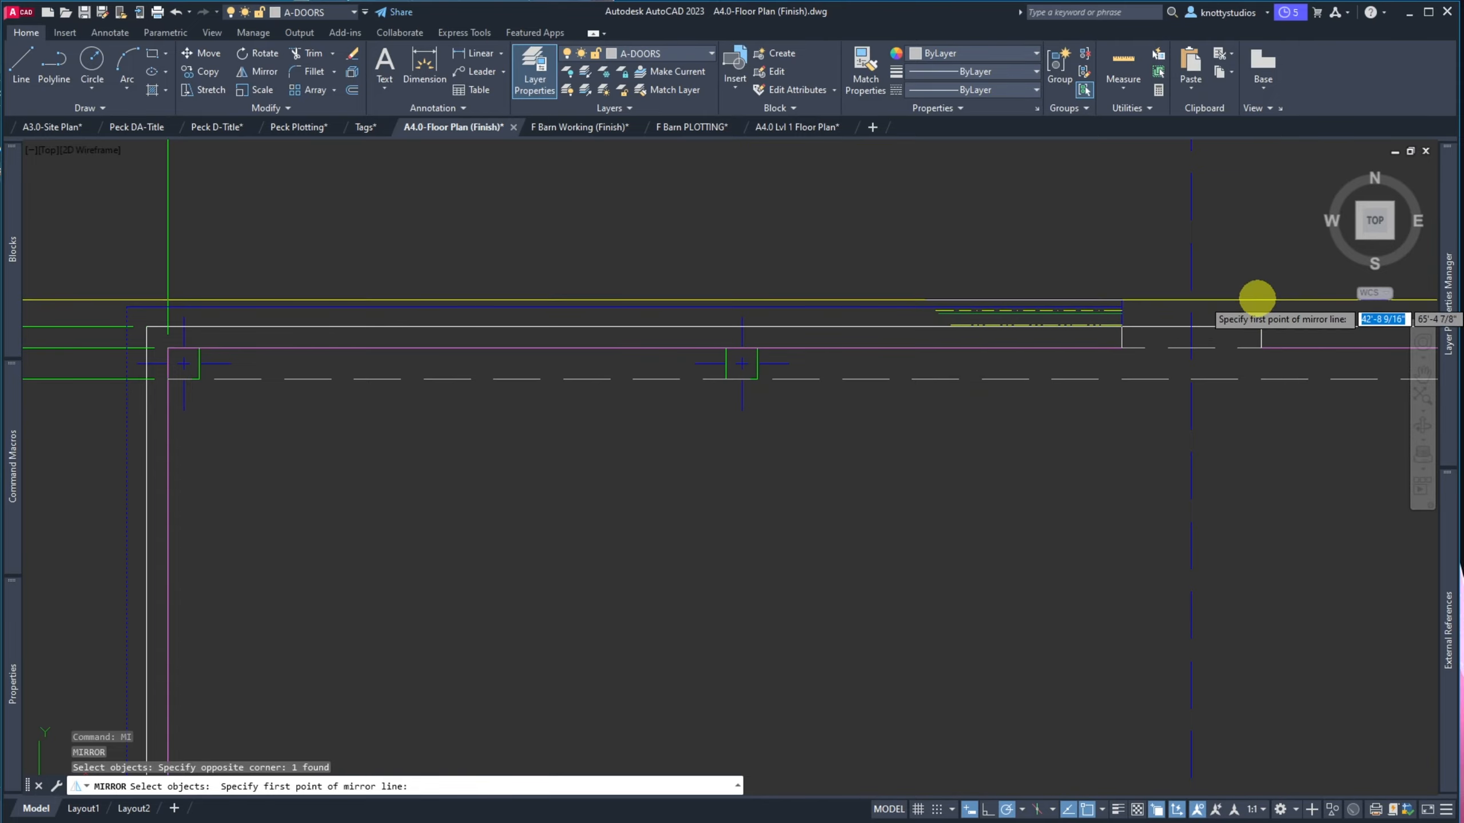
pyautogui.click(1190, 327)
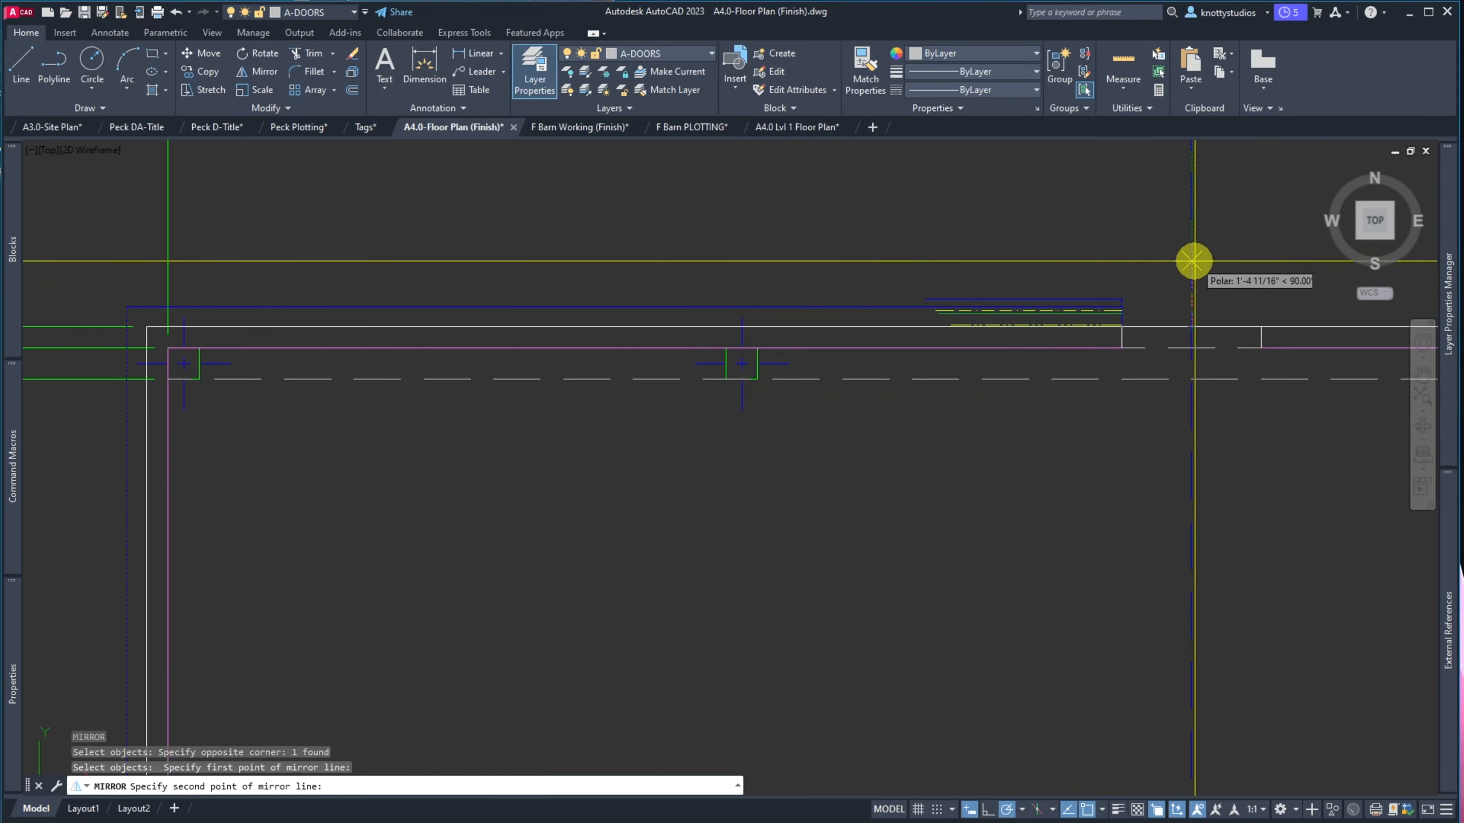
pyautogui.click(1190, 239)
pyautogui.press('Return')
pyautogui.scroll(-7, 983, 255)
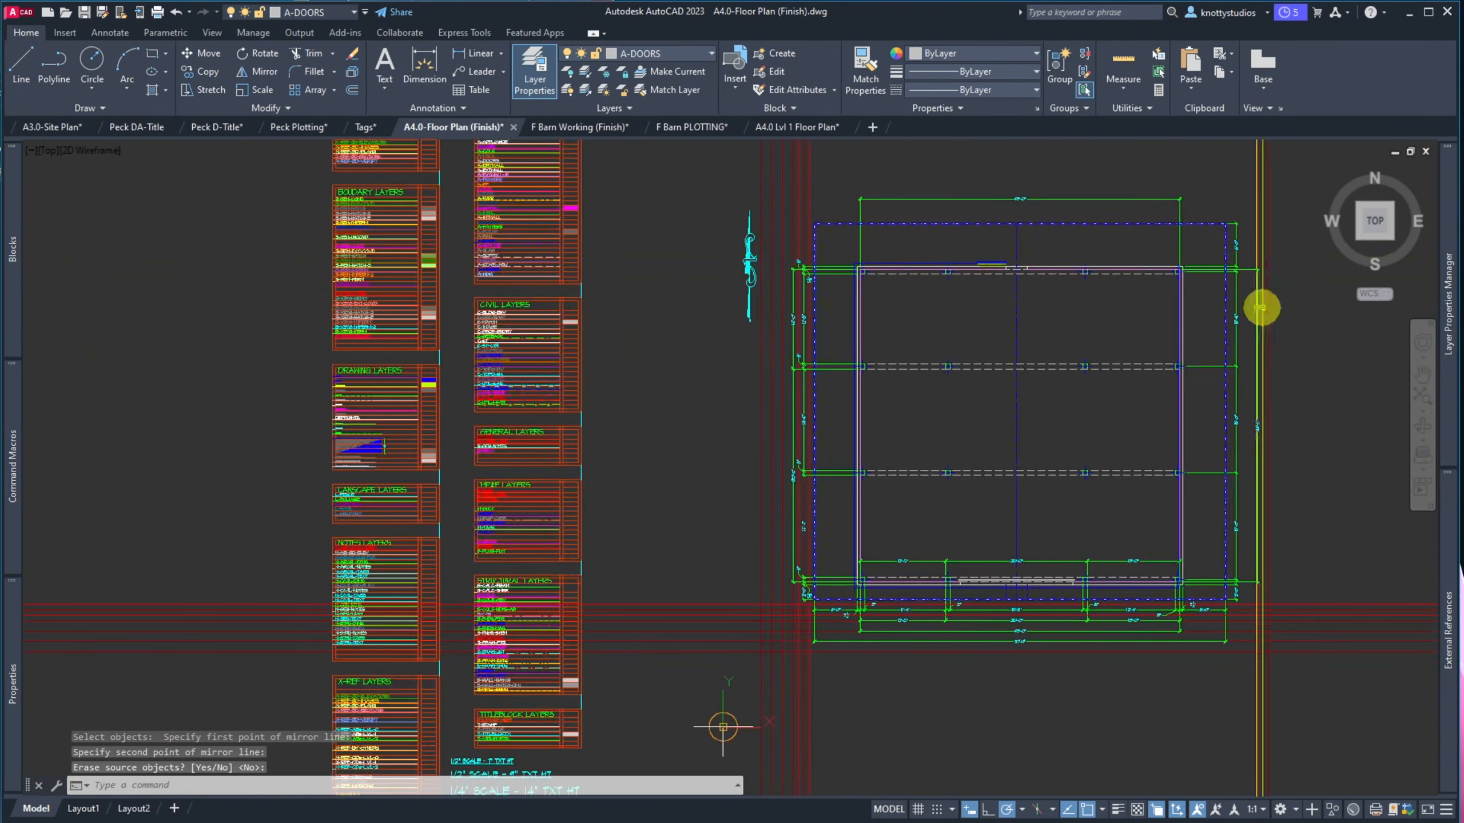
# Examine the mirrored layer line against the east wall, the dashed roof centerline and the southeast corner
pyautogui.scroll(5, 1264, 300)
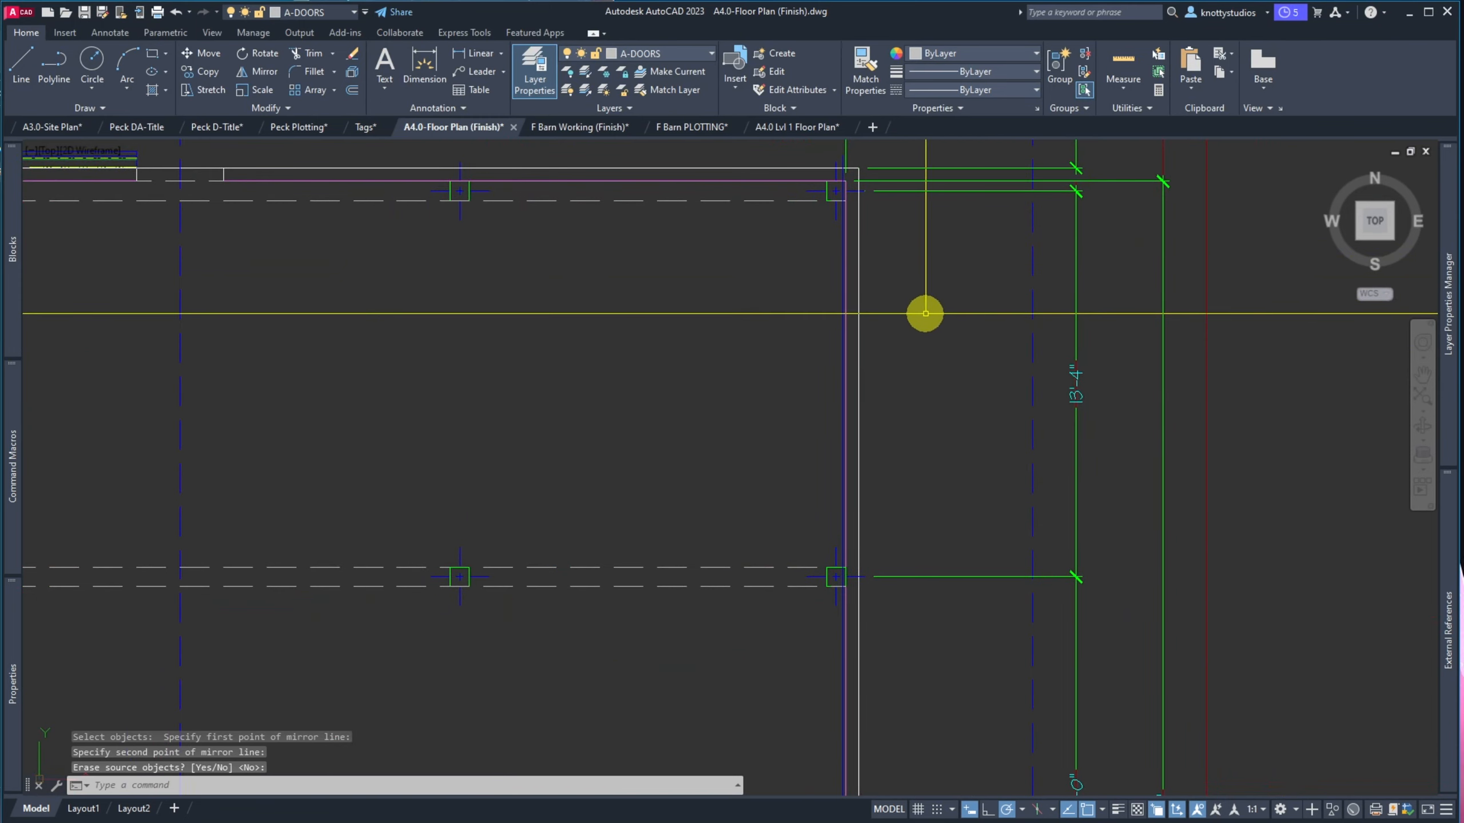
pyautogui.scroll(-2, 786, 490)
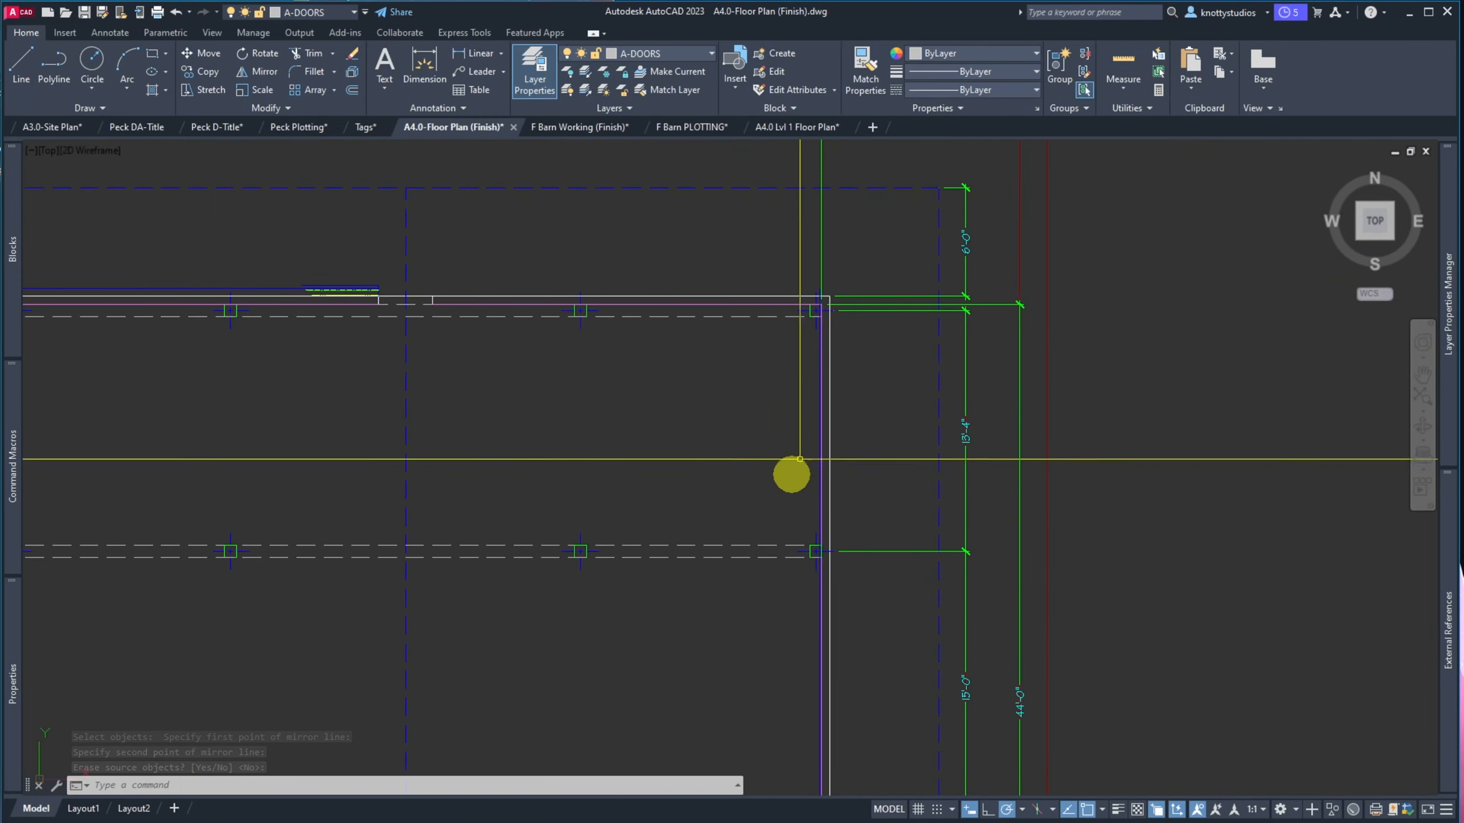
pyautogui.click(413, 352)
pyautogui.click(404, 353)
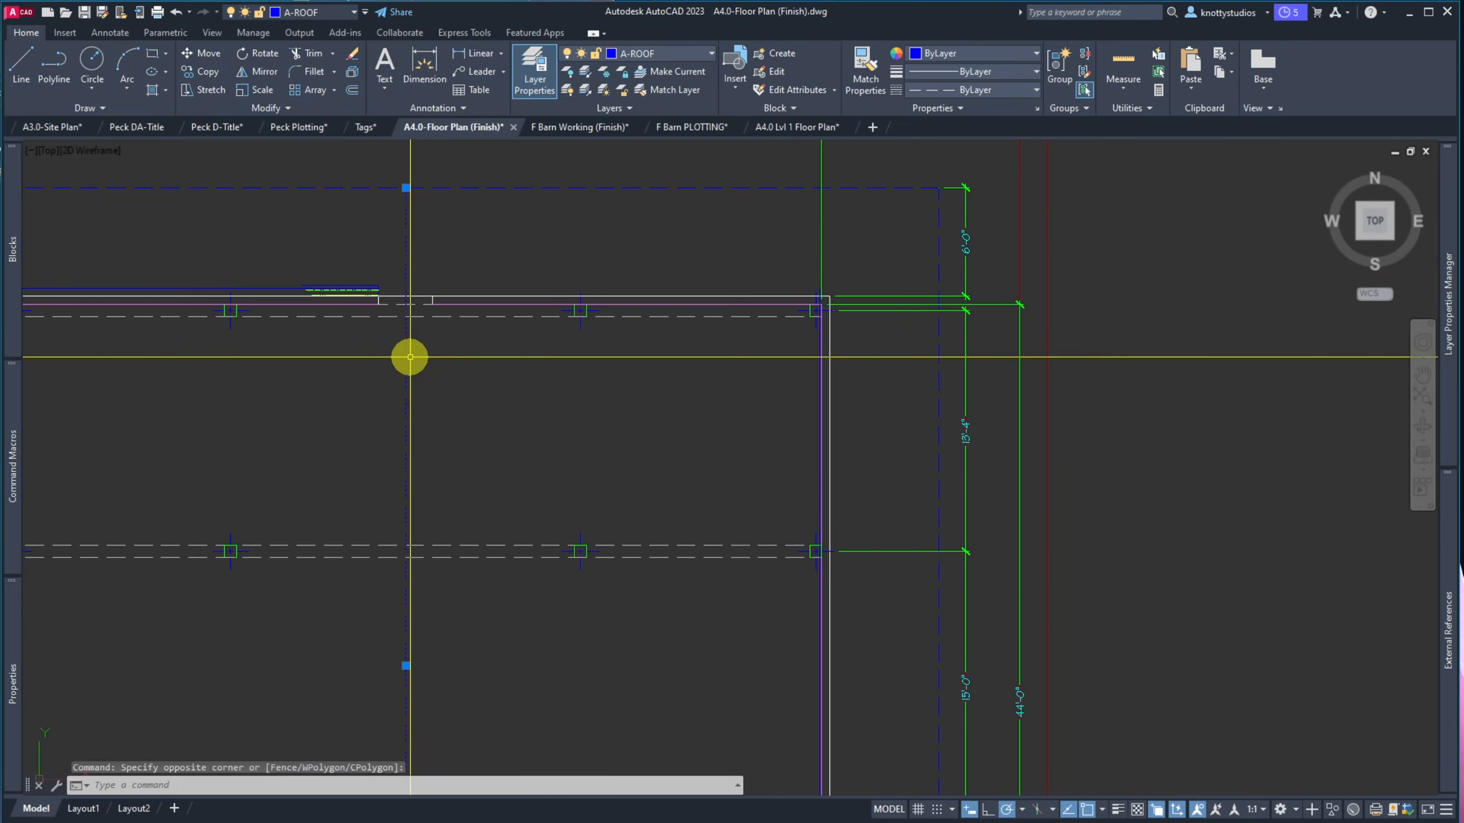
pyautogui.press('Escape')
pyautogui.scroll(-8, 480, 302)
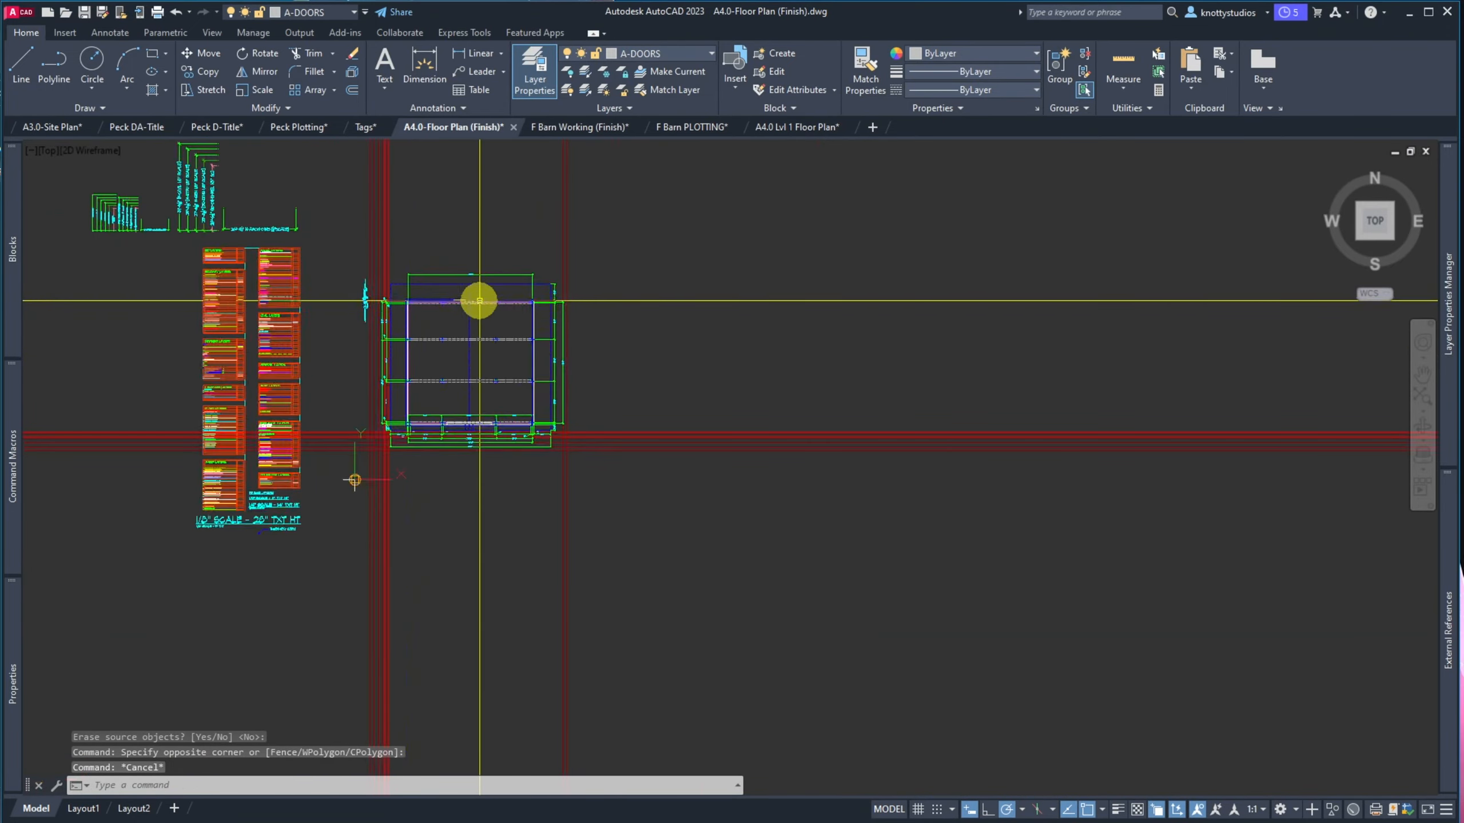
pyautogui.scroll(6, 494, 468)
pyautogui.scroll(4, 559, 333)
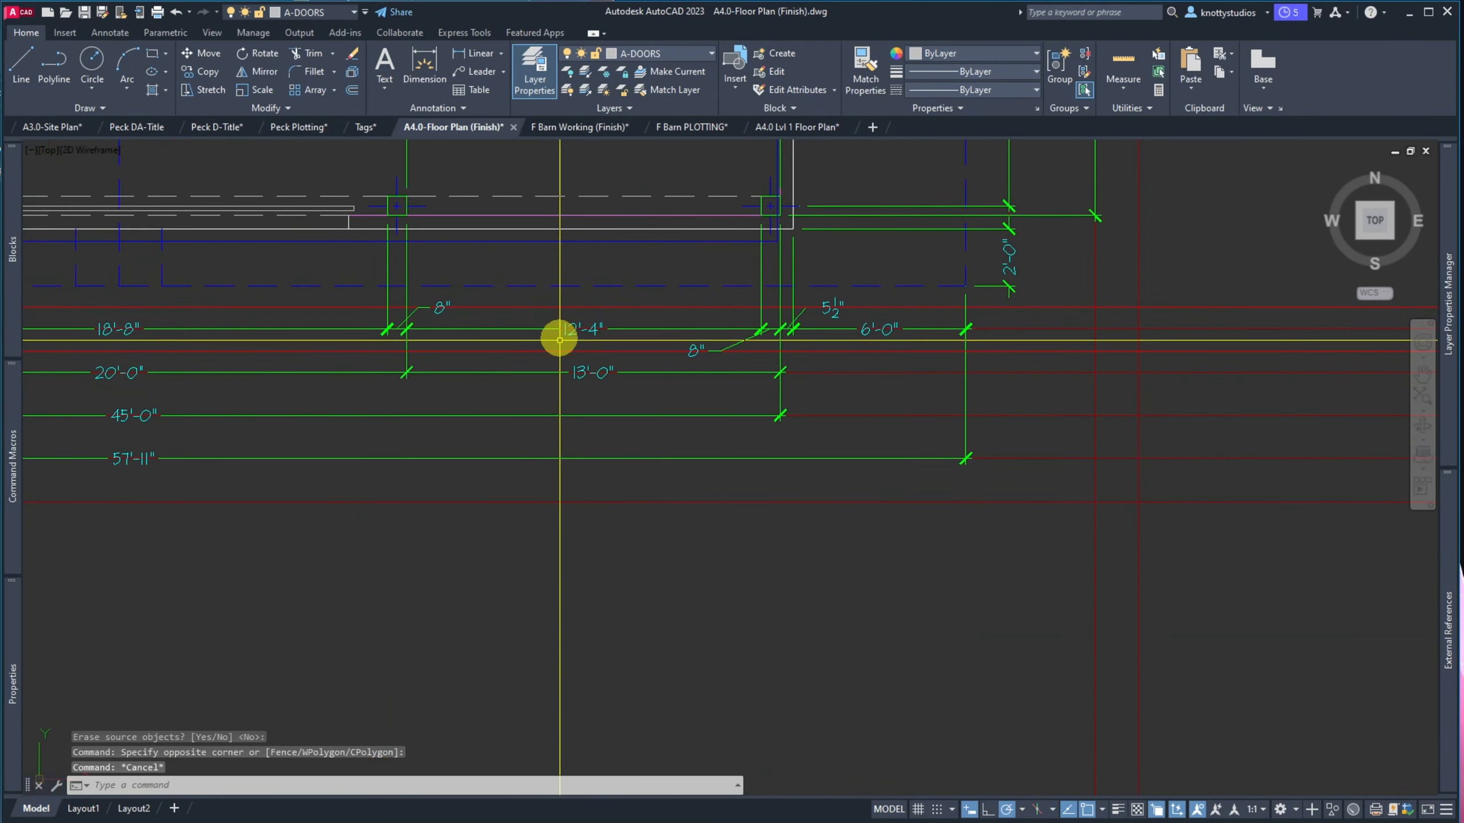
# Examine the floor plan's south dimension strings, the north wall opening and the east wall's layer lines
pyautogui.scroll(-2, 525, 484)
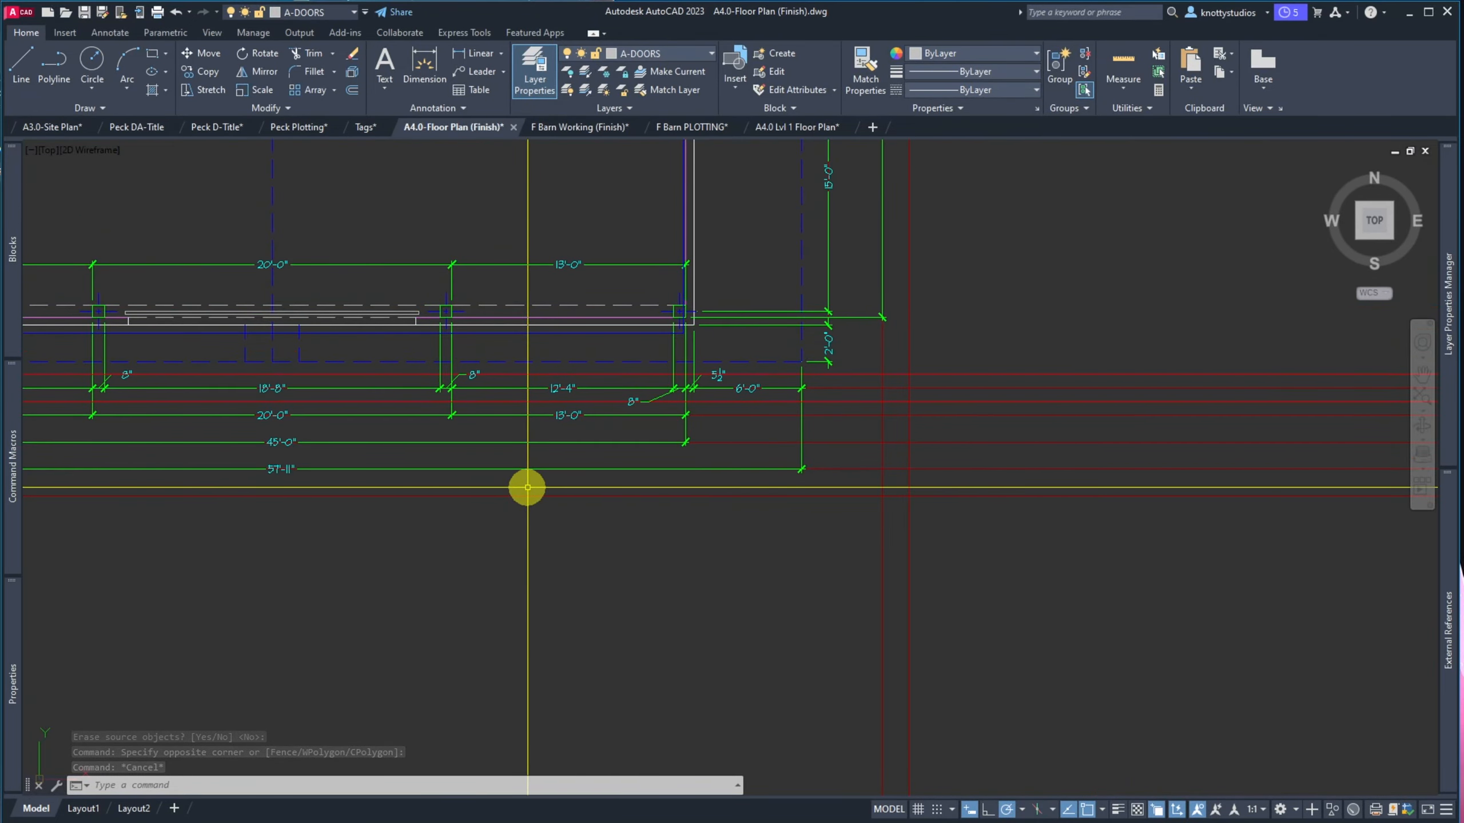
pyautogui.scroll(-3, 526, 487)
pyautogui.scroll(6, 461, 484)
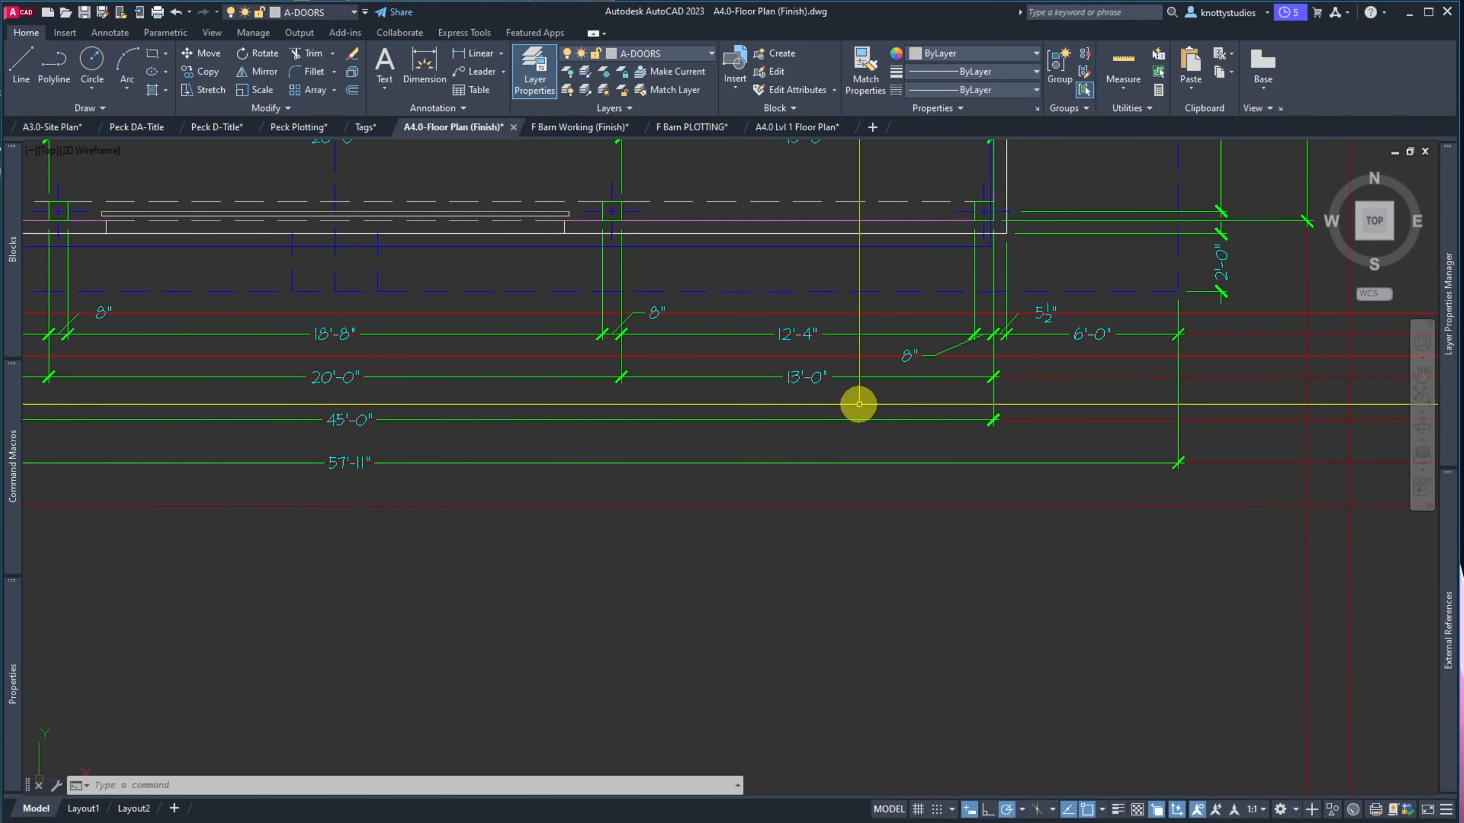
pyautogui.scroll(-3, 856, 412)
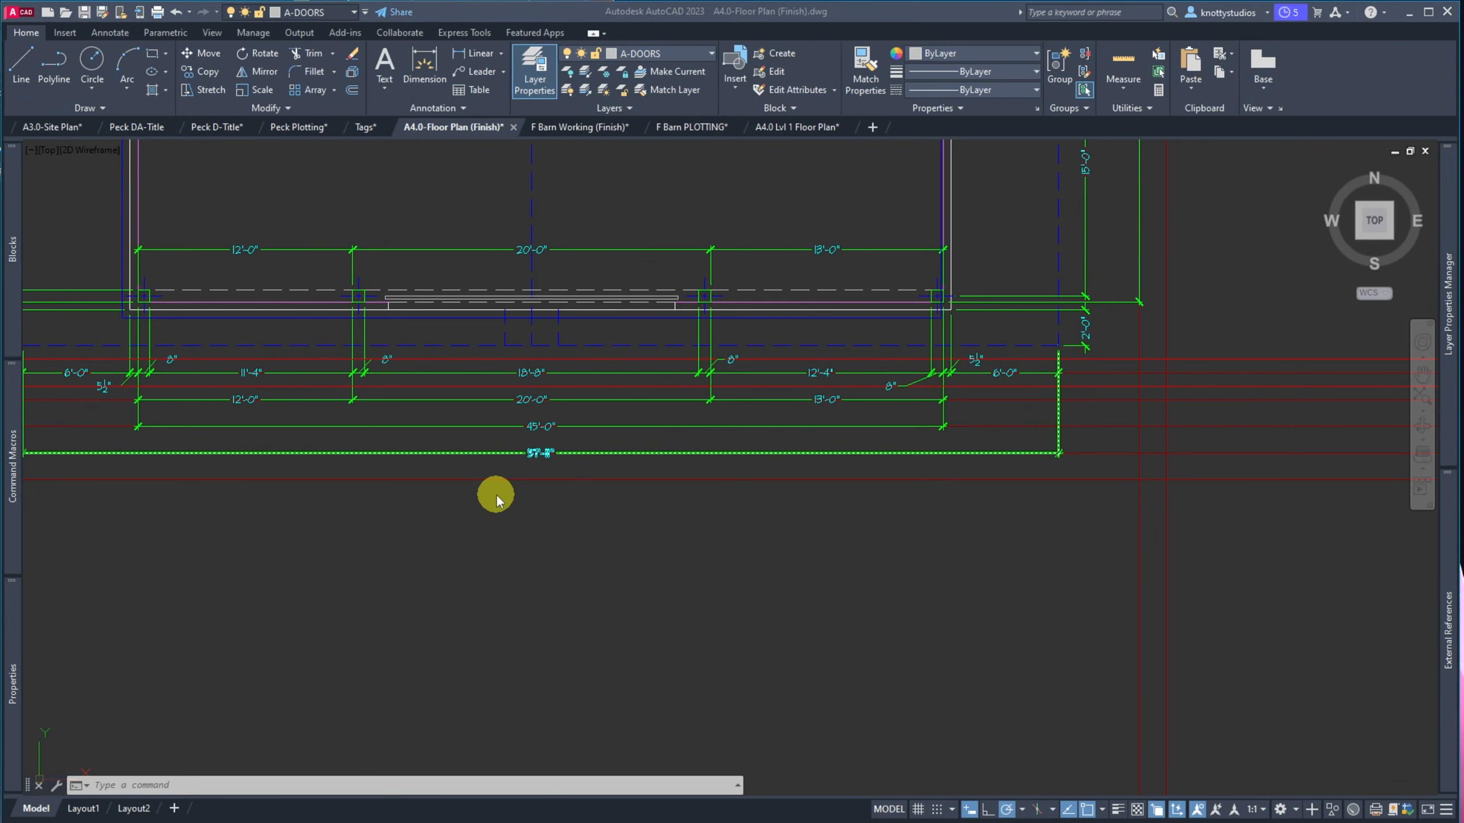
pyautogui.scroll(-6, 449, 619)
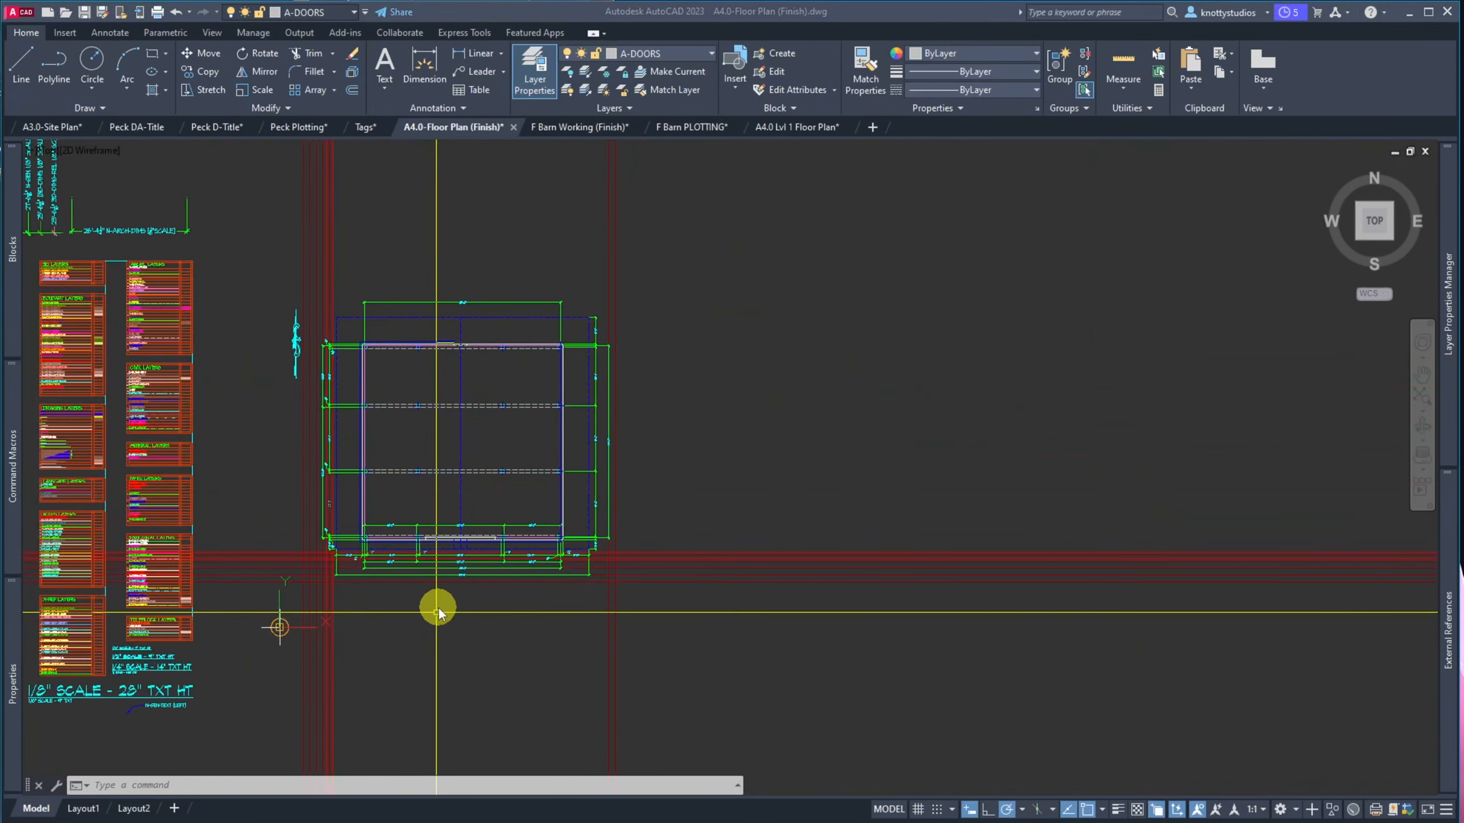
pyautogui.scroll(5, 455, 351)
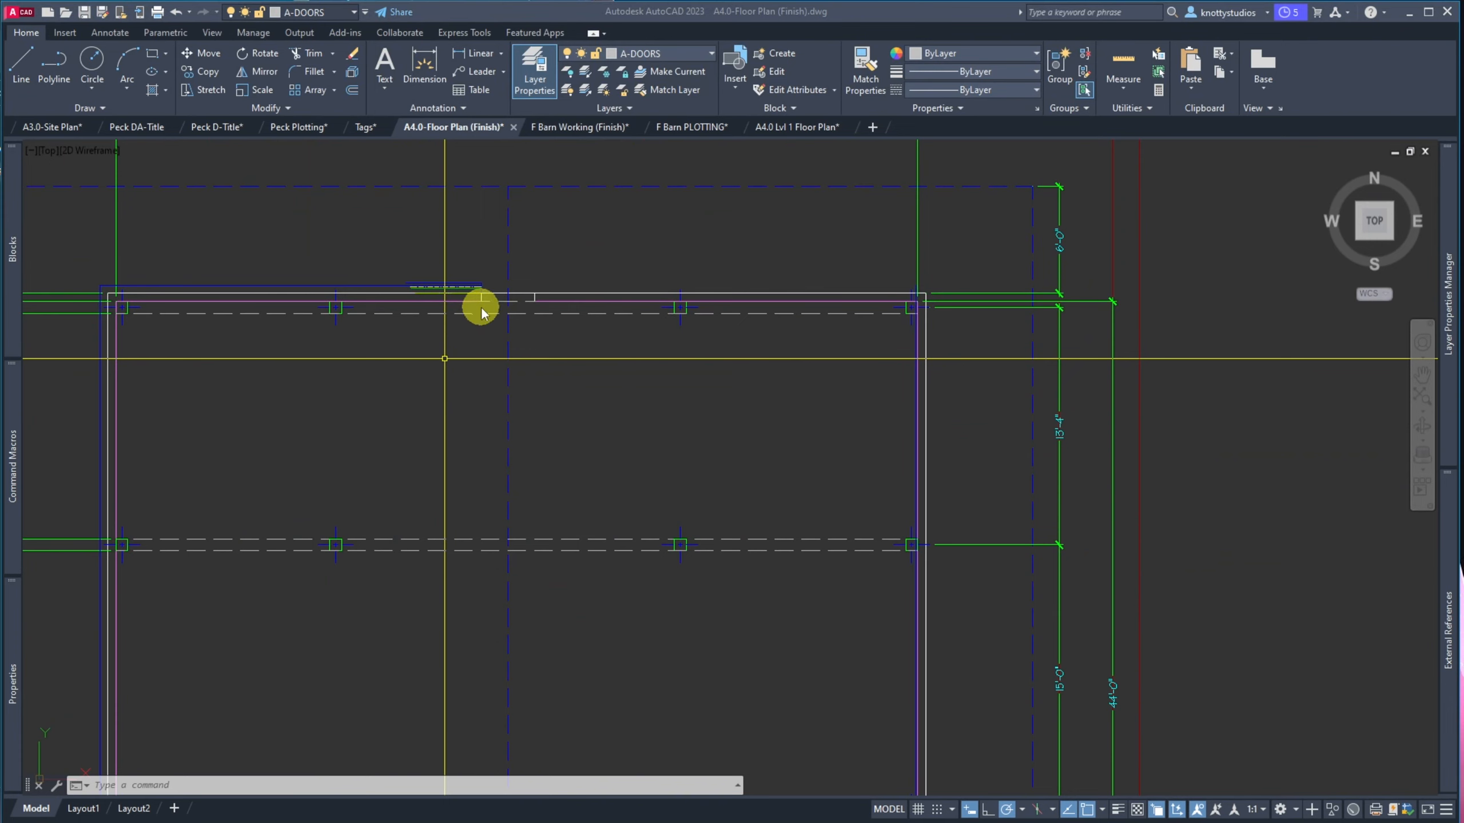
pyautogui.scroll(2, 443, 305)
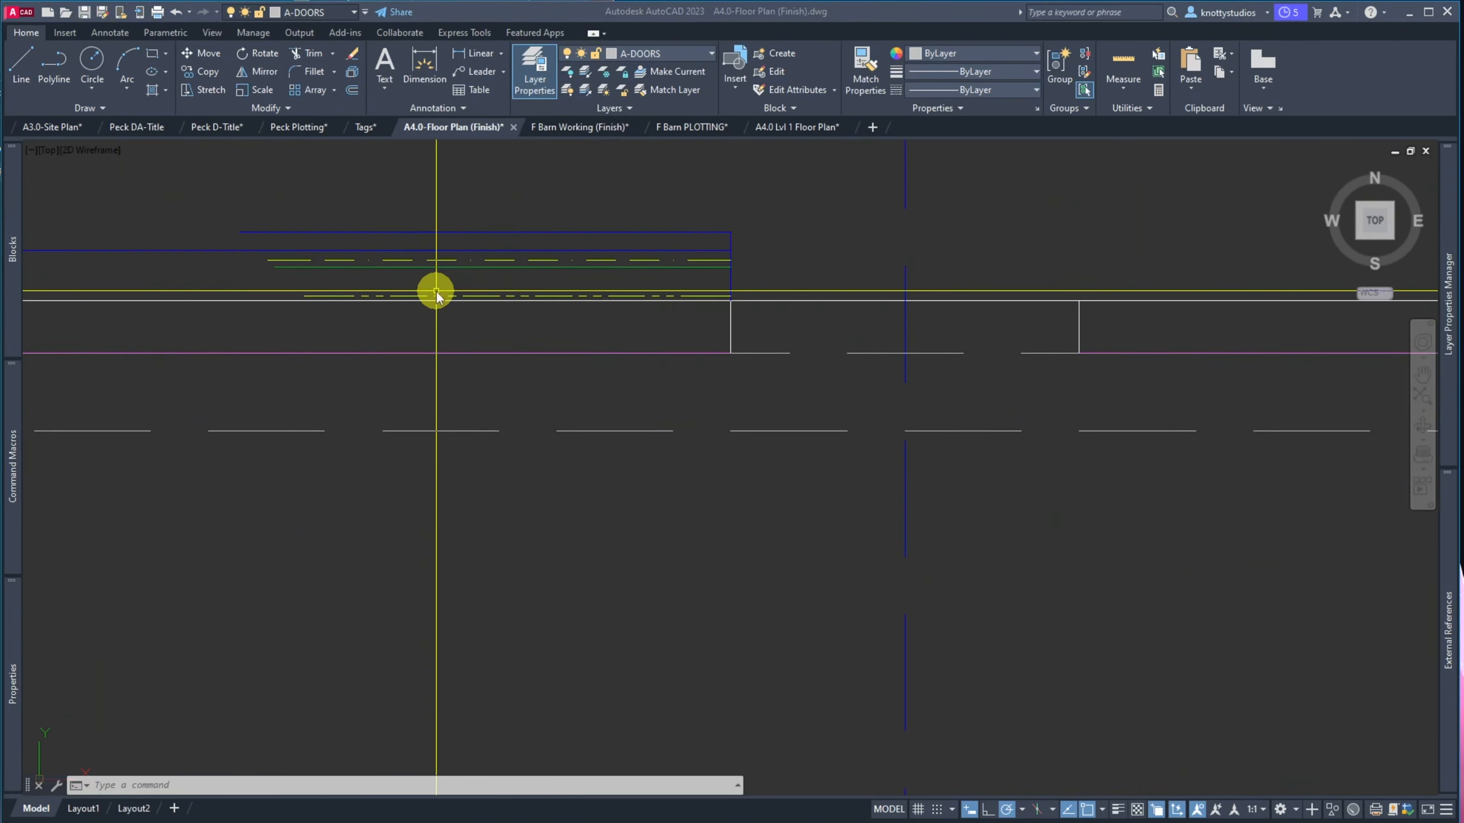
pyautogui.scroll(-4, 392, 281)
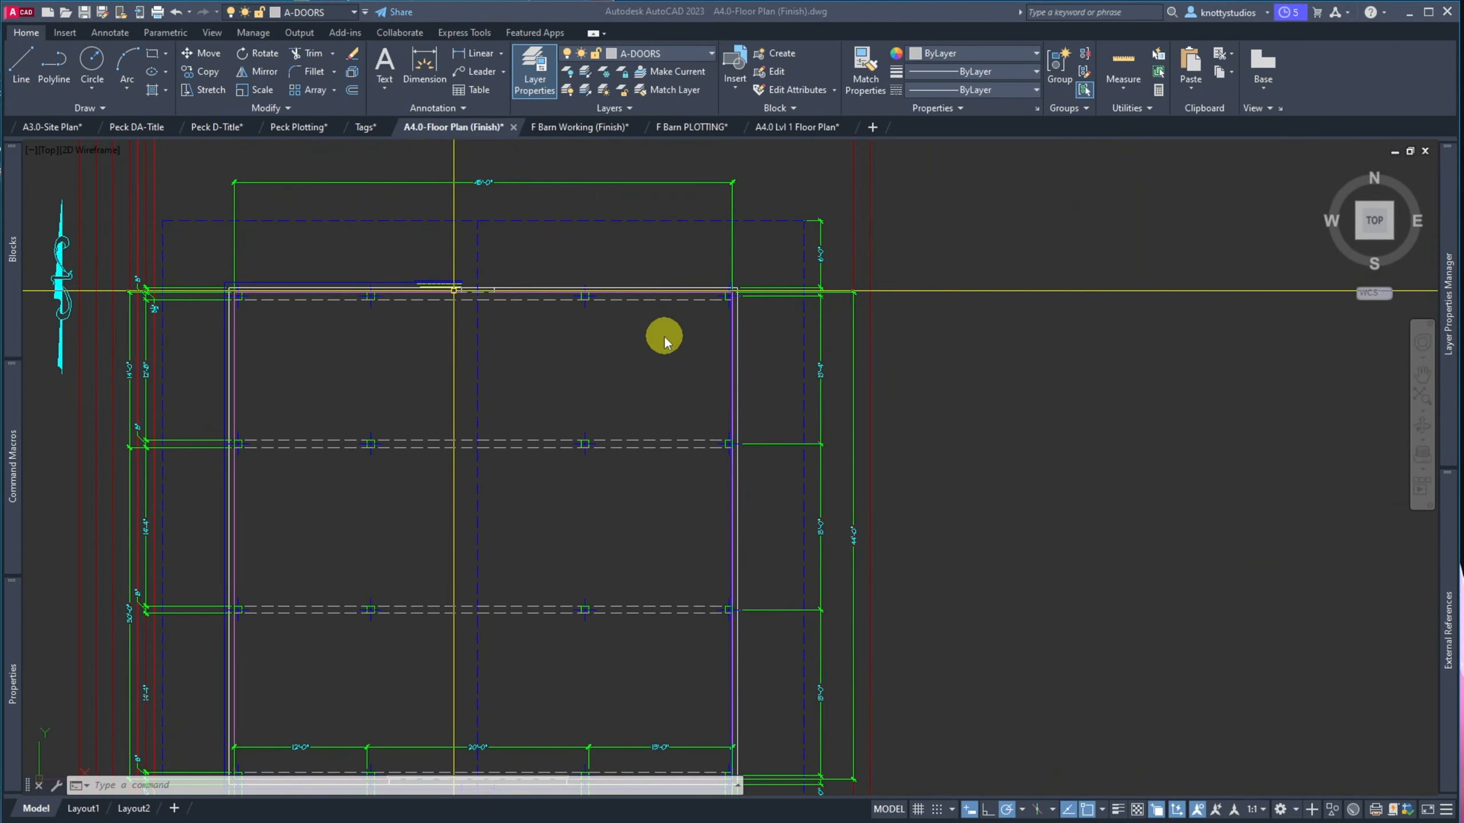
pyautogui.scroll(-2, 562, 294)
pyautogui.scroll(4, 603, 531)
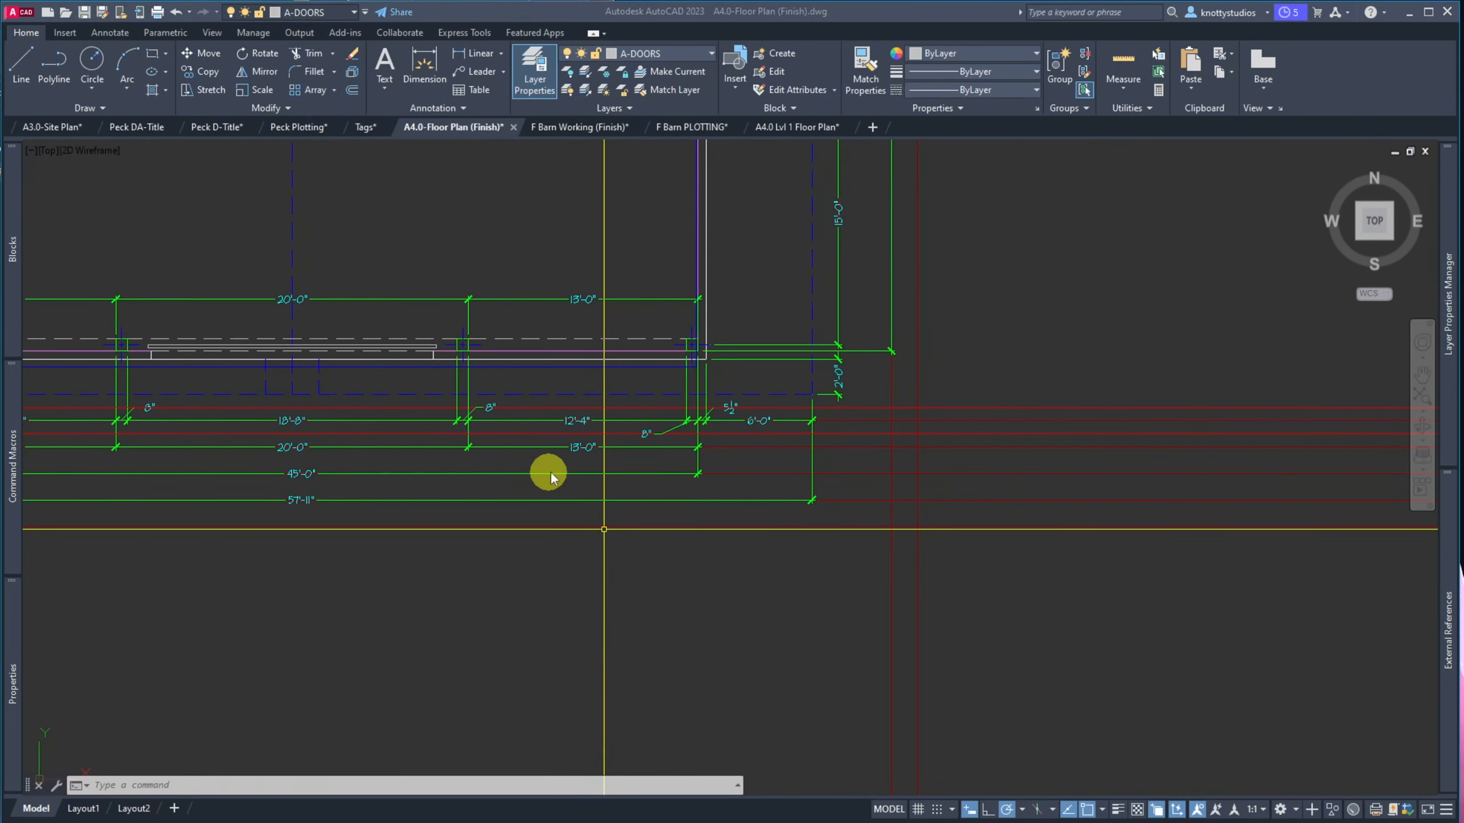
pyautogui.scroll(-5, 553, 476)
pyautogui.scroll(5, 654, 164)
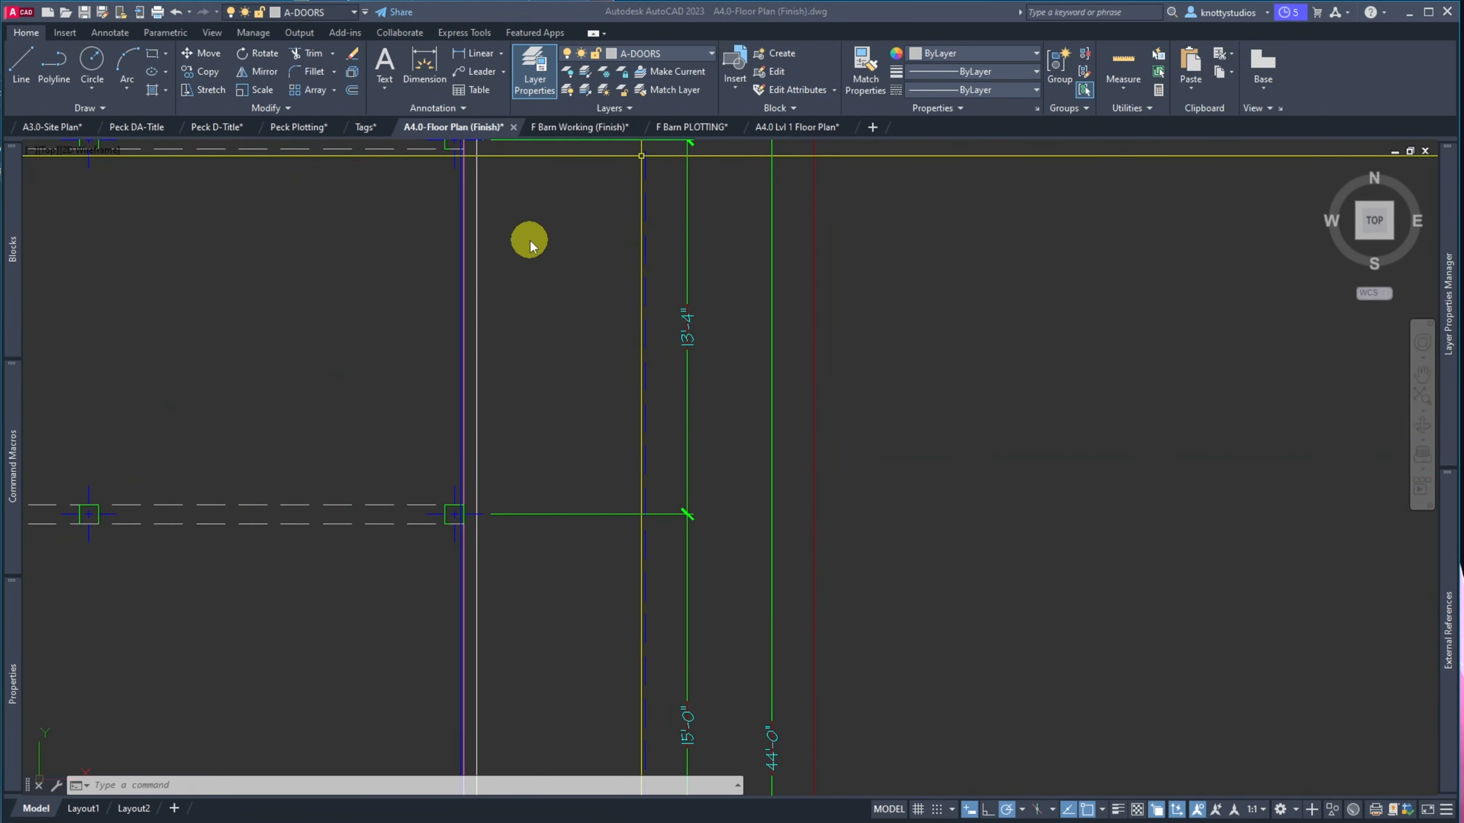
pyautogui.scroll(4, 455, 287)
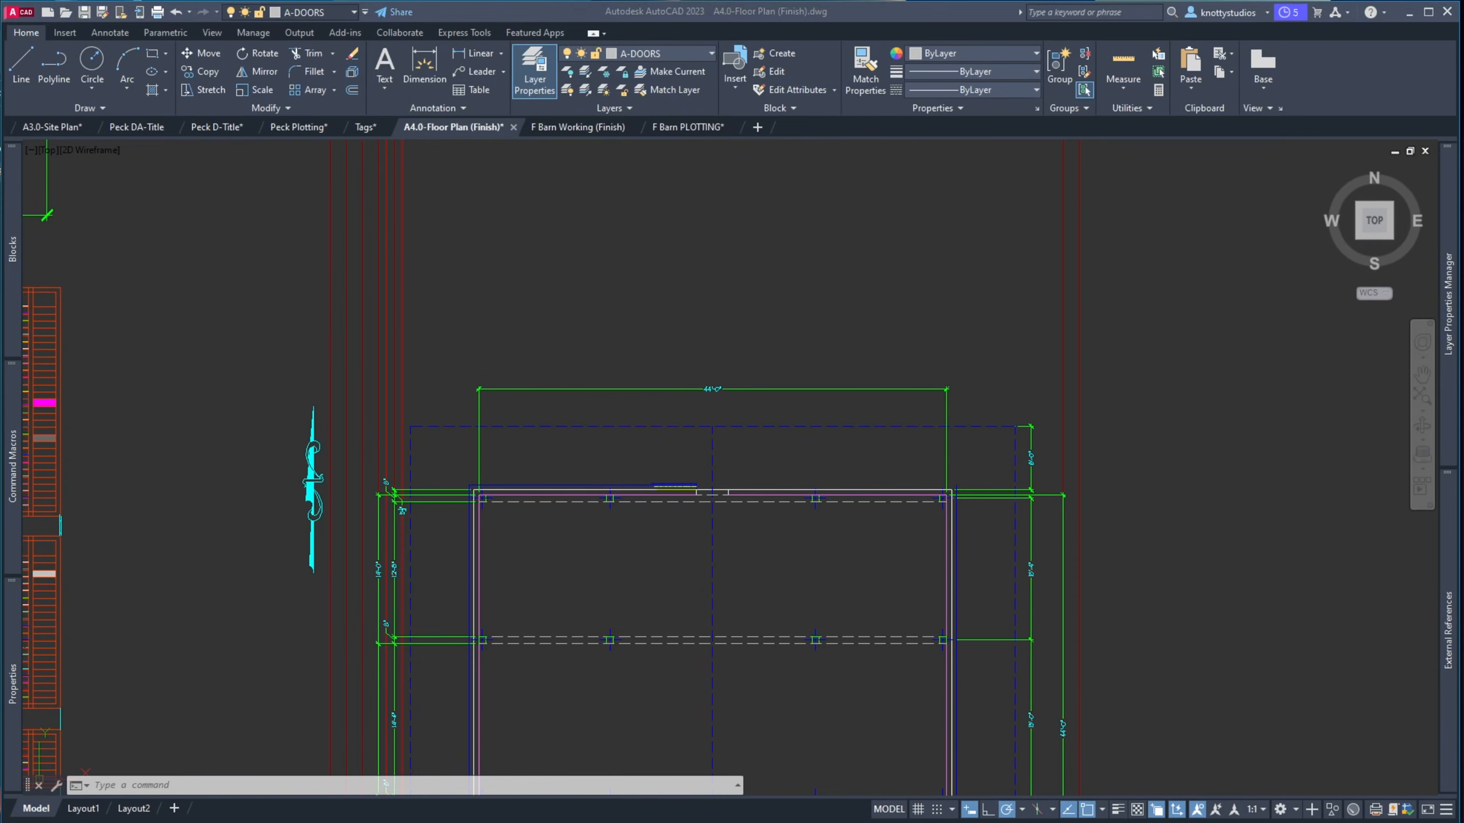
# Check Section A-A in F Barn Working (Finish), return to A4.0-Floor Plan (Finish) and save the drawing
pyautogui.hotkey('ctrl', 'Tab')
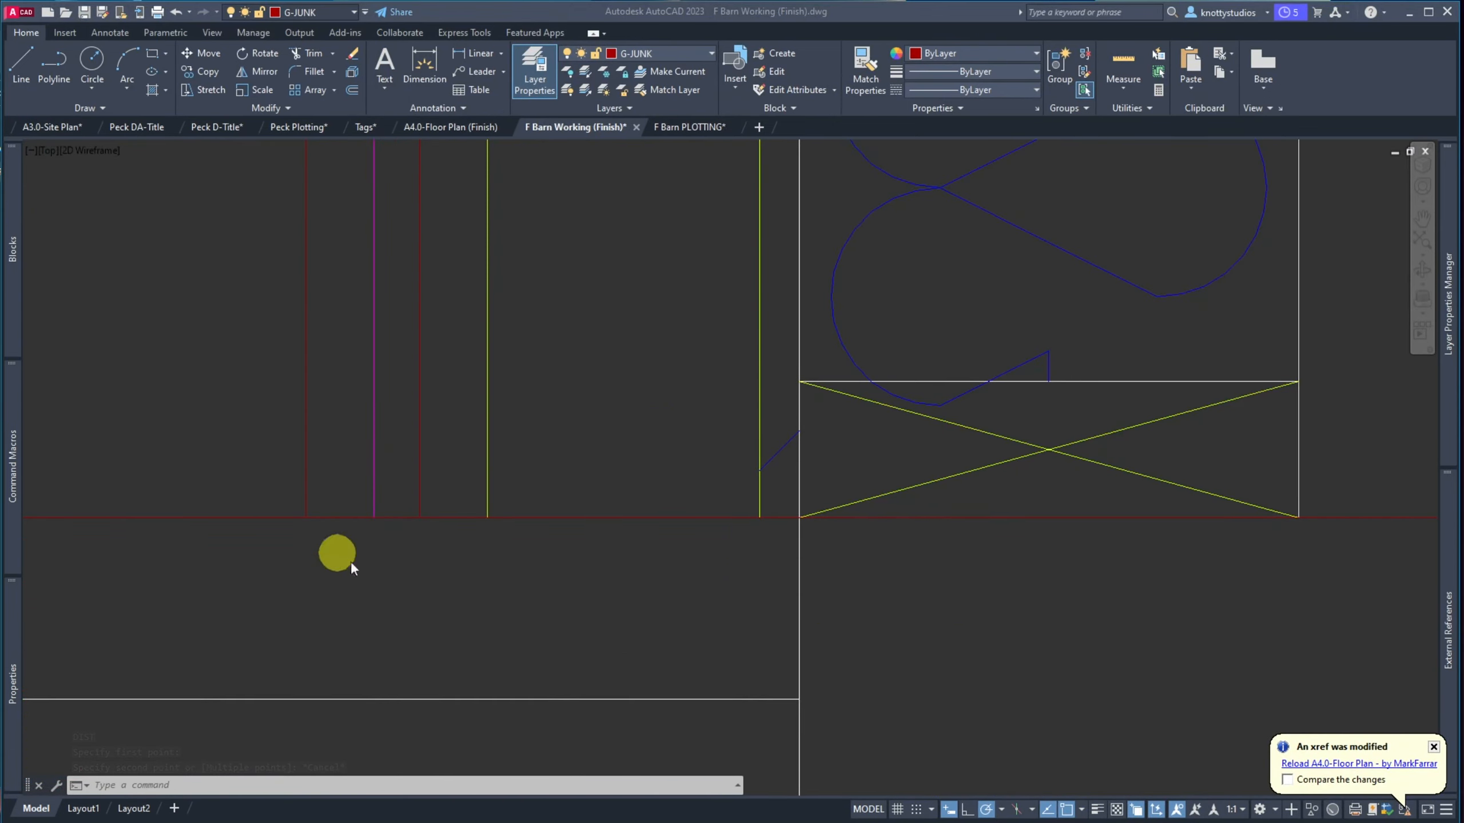
pyautogui.scroll(-8, 311, 628)
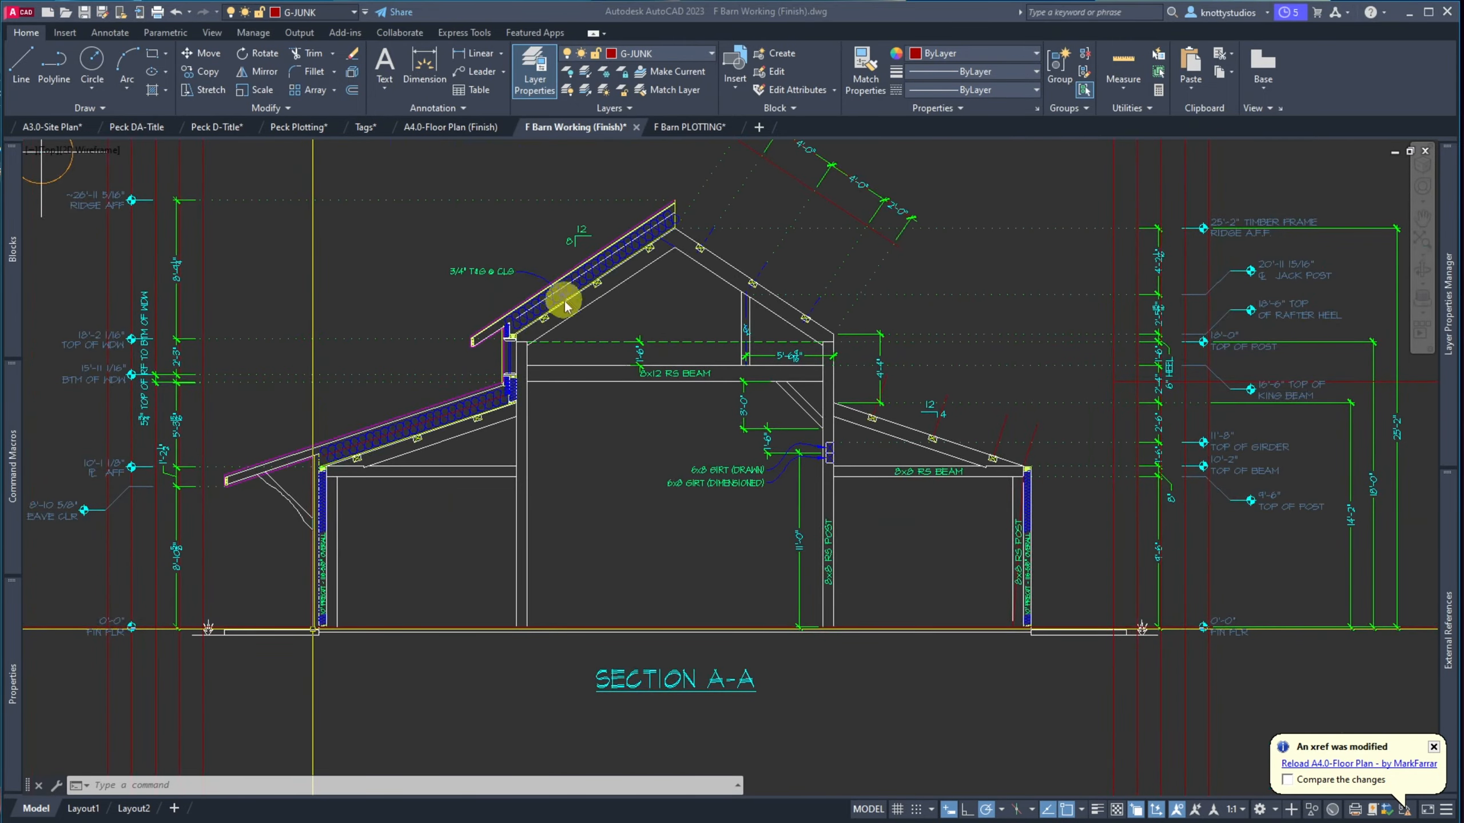
pyautogui.click(447, 126)
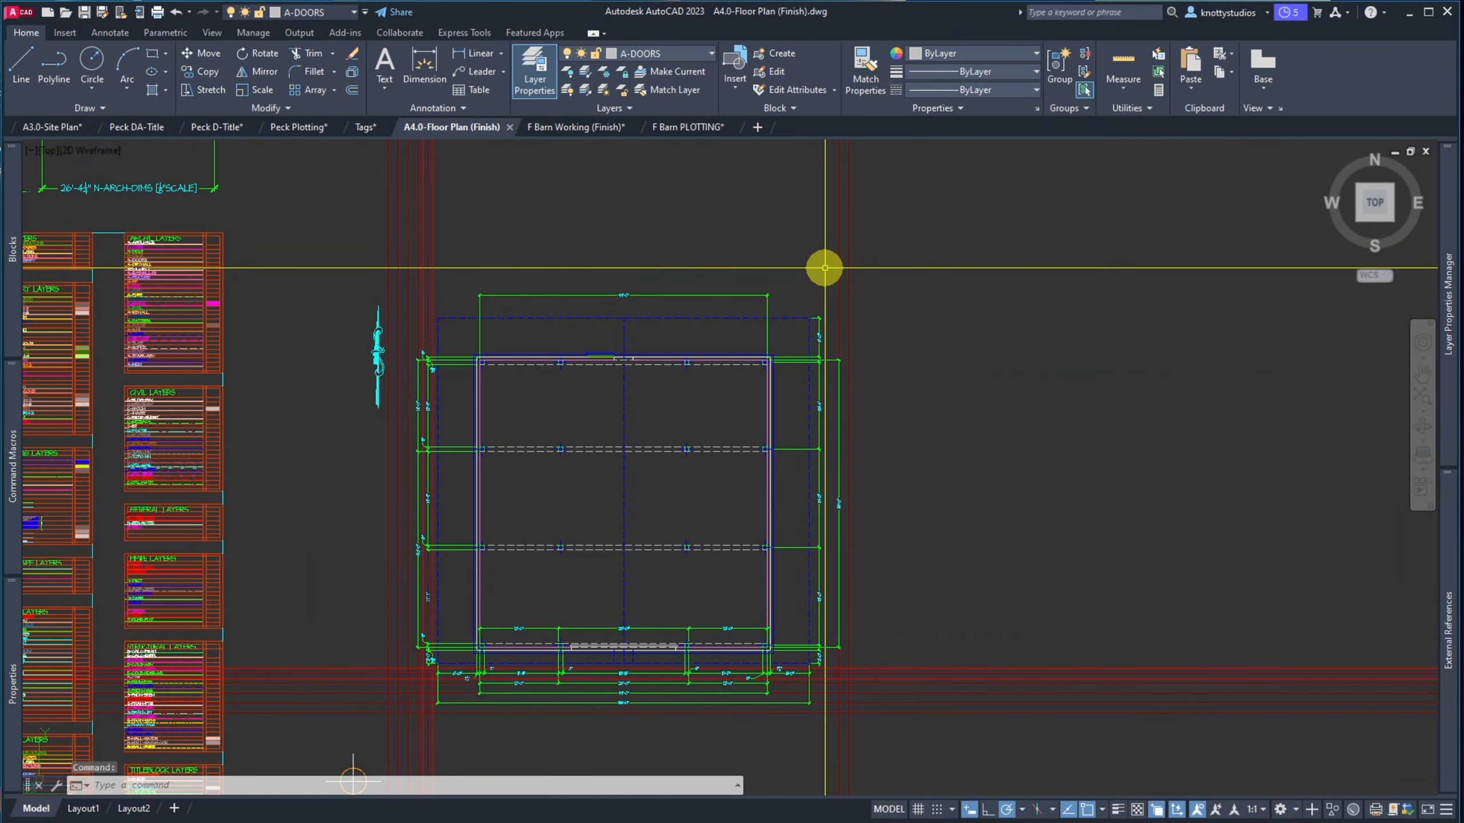
pyautogui.click(661, 244)
pyautogui.hotkey('ctrl', 's')
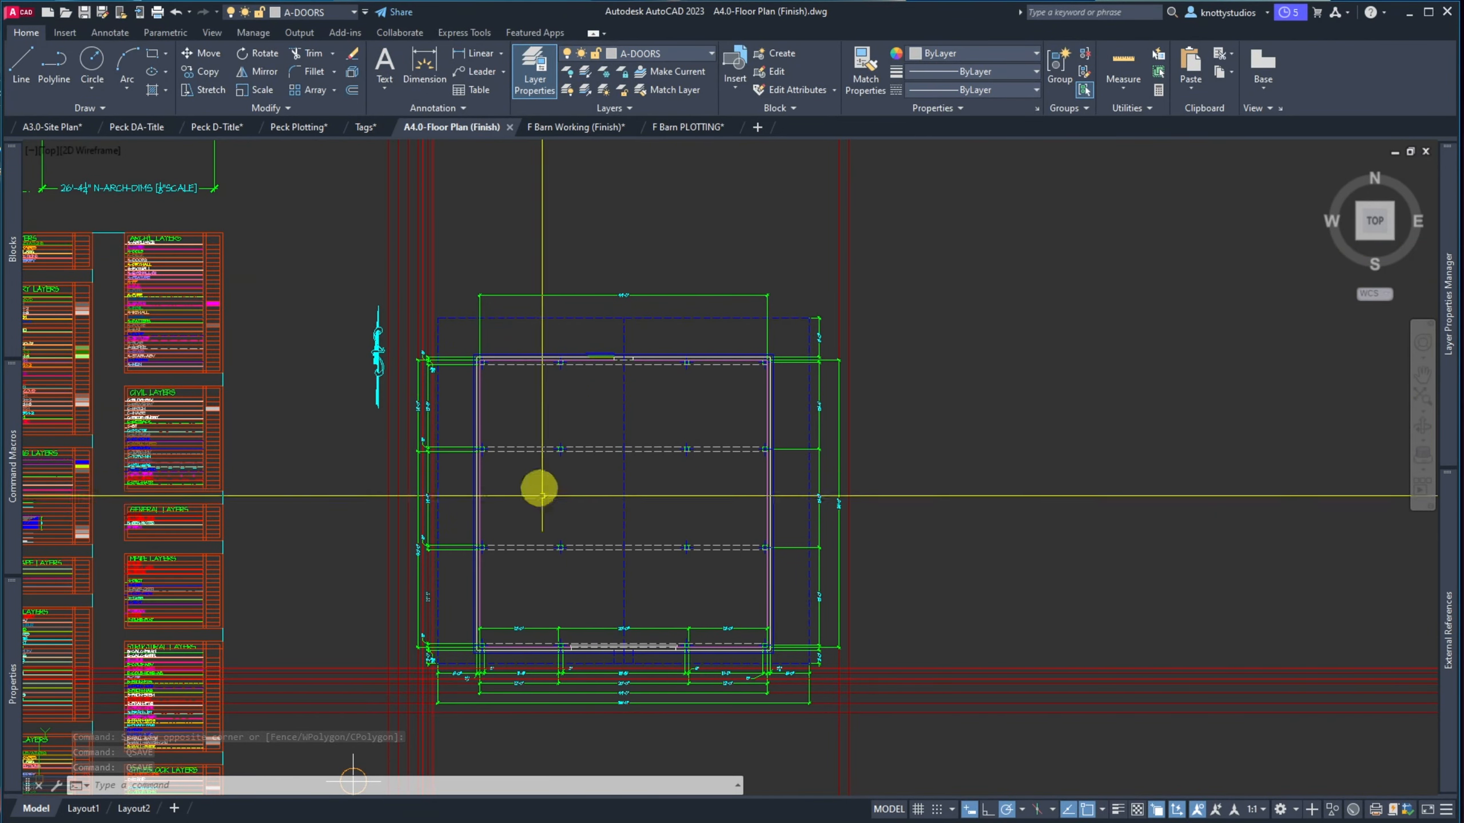
# Extend the east jamb line of the south door opening to the blue exterior layer line
pyautogui.scroll(6, 536, 690)
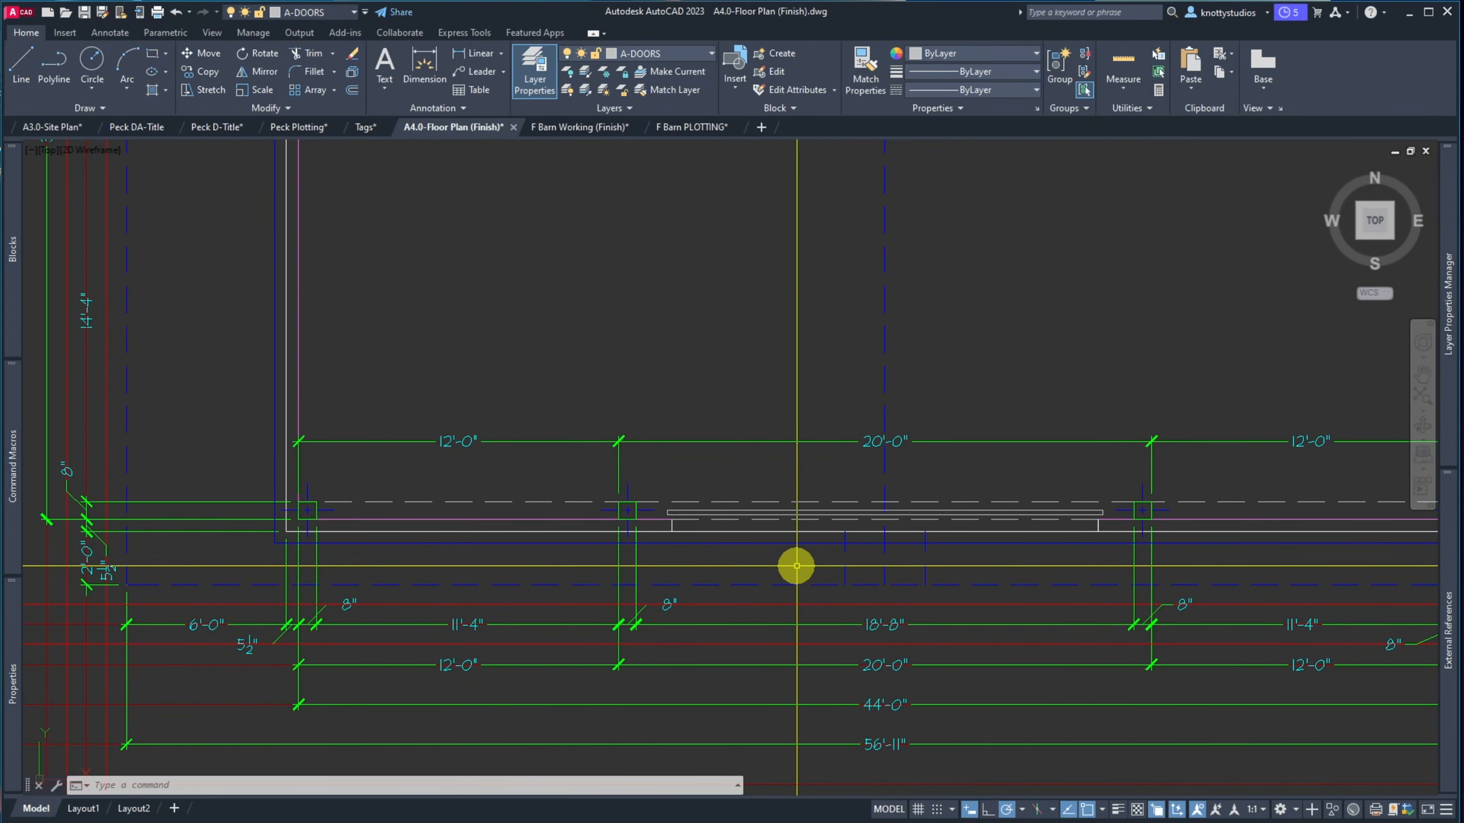
pyautogui.scroll(4, 1176, 575)
pyautogui.scroll(-2, 926, 558)
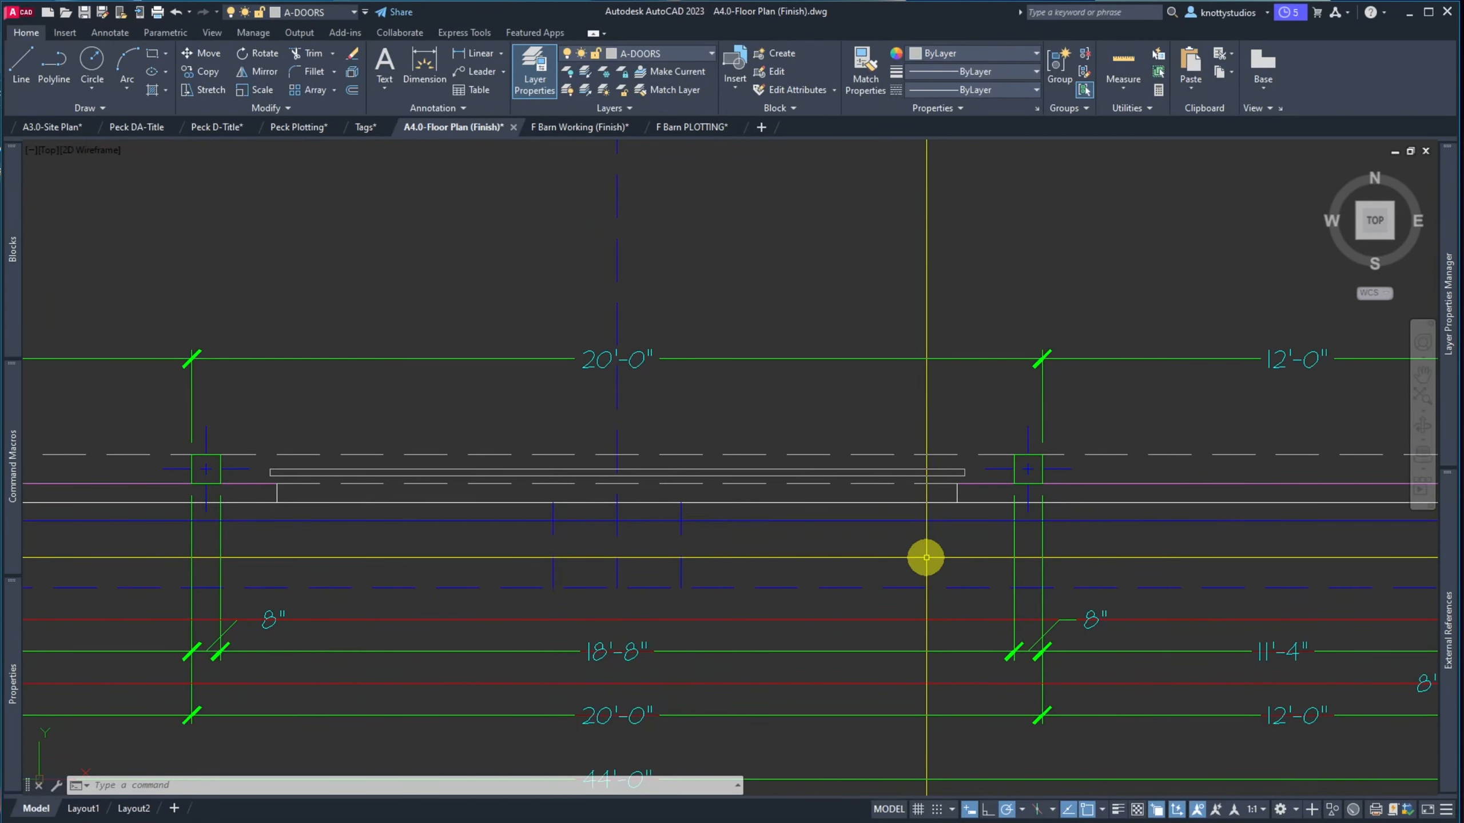
pyautogui.write('ex')
pyautogui.press('Return')
pyautogui.click(985, 494)
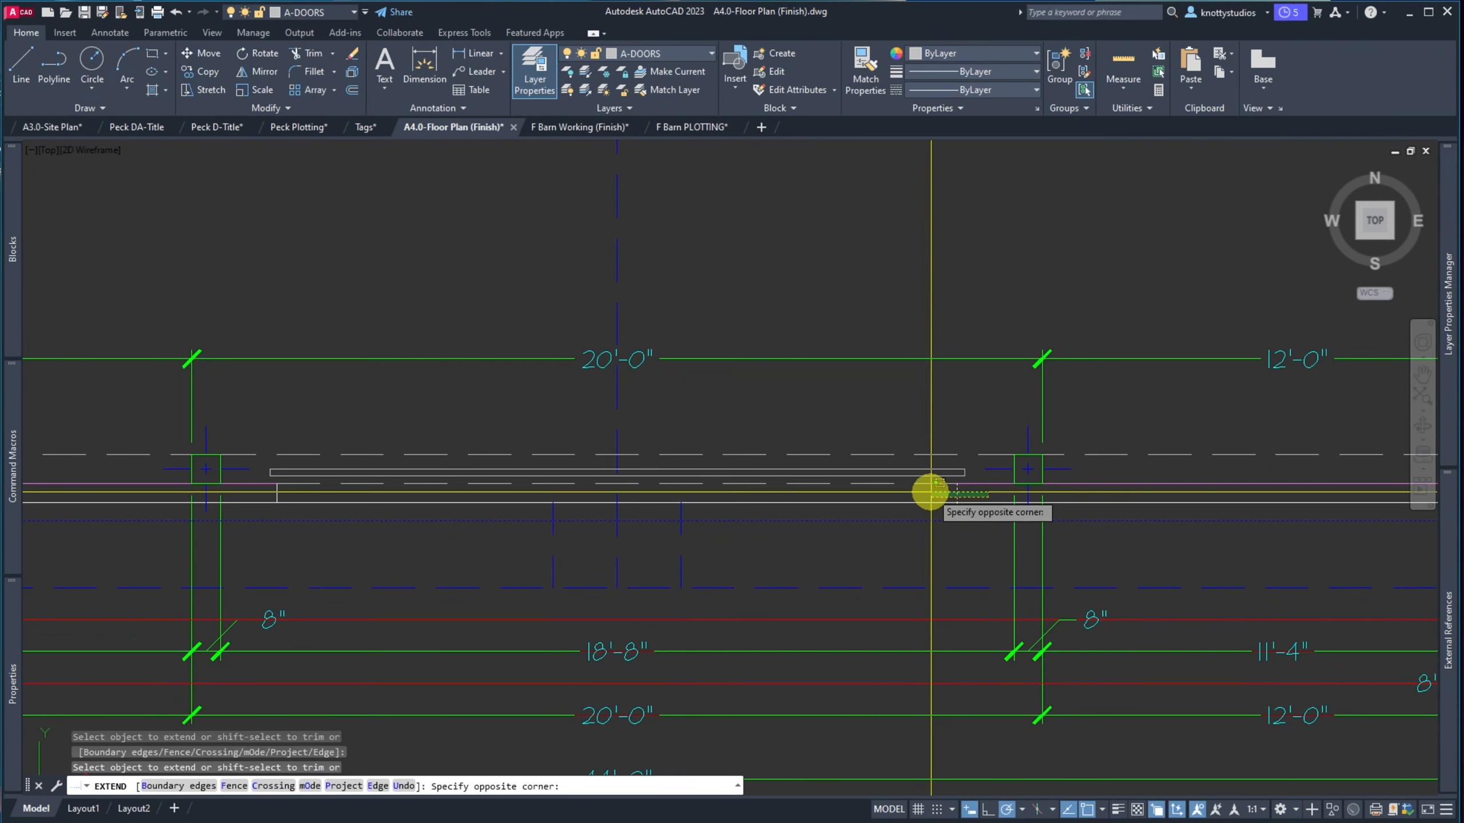
pyautogui.click(930, 491)
pyautogui.click(289, 493)
pyautogui.click(270, 499)
pyautogui.press('Return')
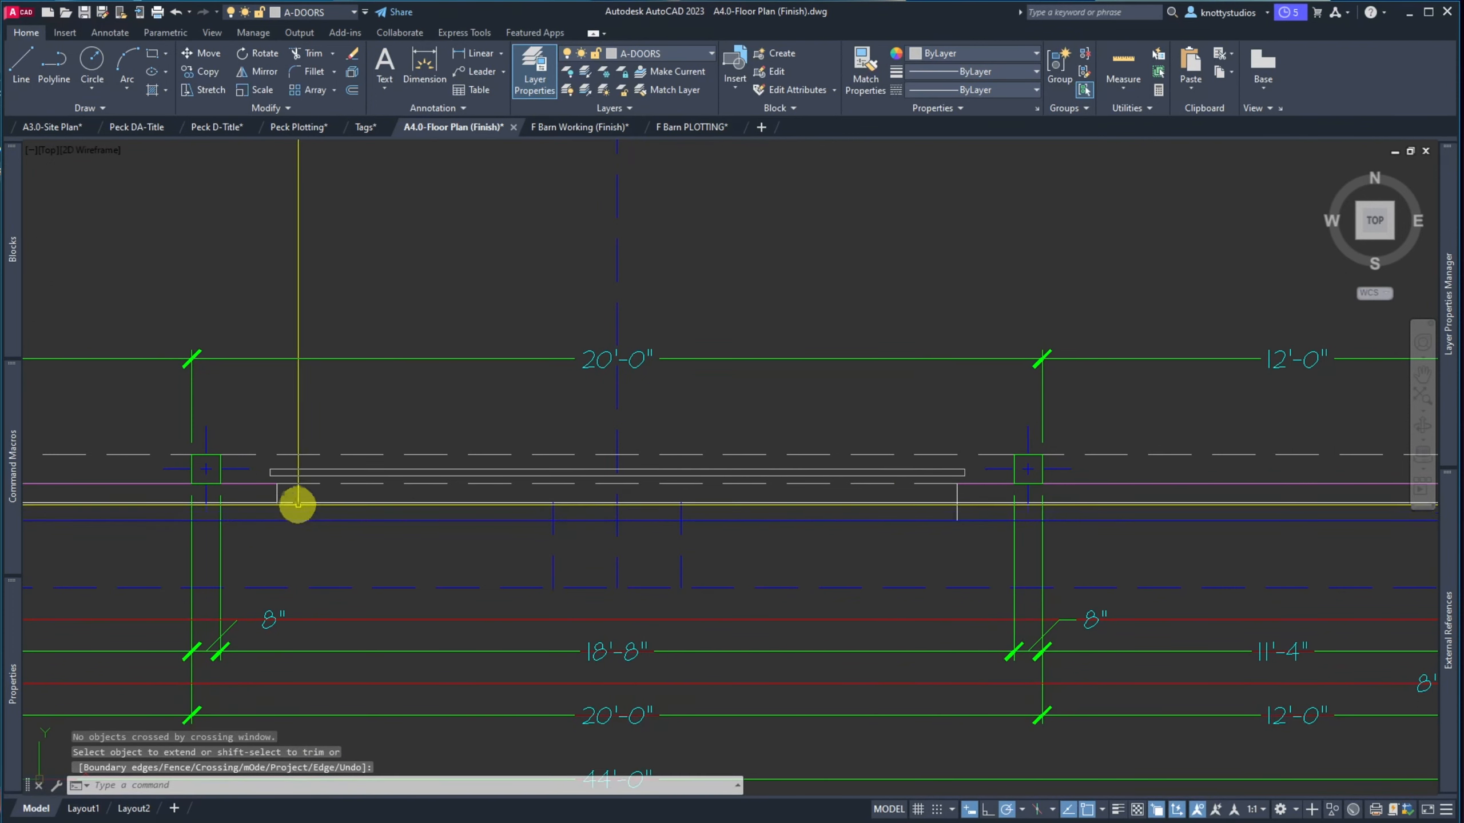
# Extend the west jamb line of the south door opening to the blue exterior layer line
pyautogui.press('Return')
pyautogui.click(292, 508)
pyautogui.click(275, 532)
pyautogui.press('Return')
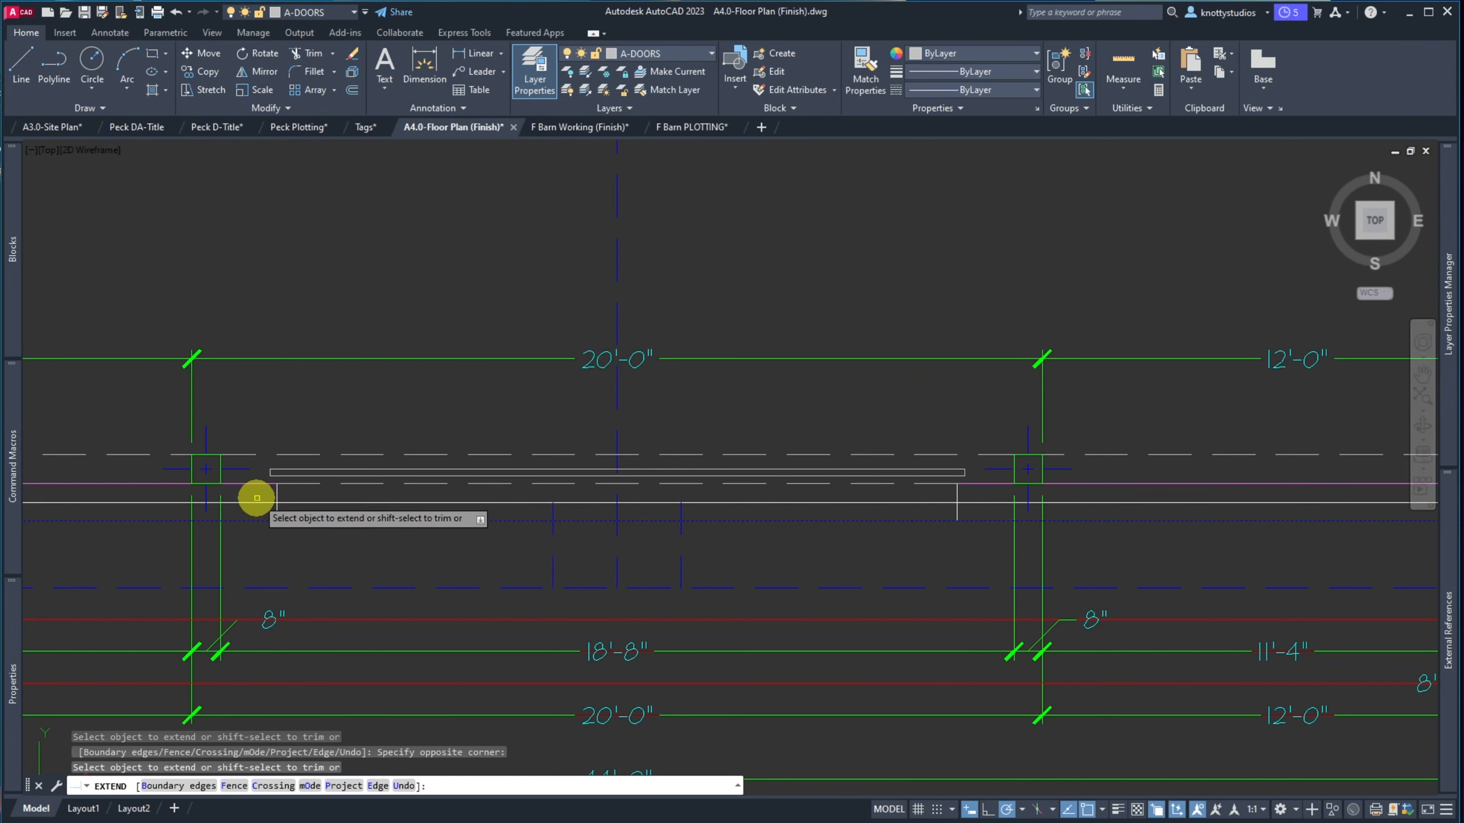
pyautogui.click(254, 496)
pyautogui.click(306, 517)
pyautogui.press('Escape')
# Trim the blue exterior layer line out of the south door opening, using the jamb lines as cutting edges
pyautogui.write('tr')
pyautogui.press('Return')
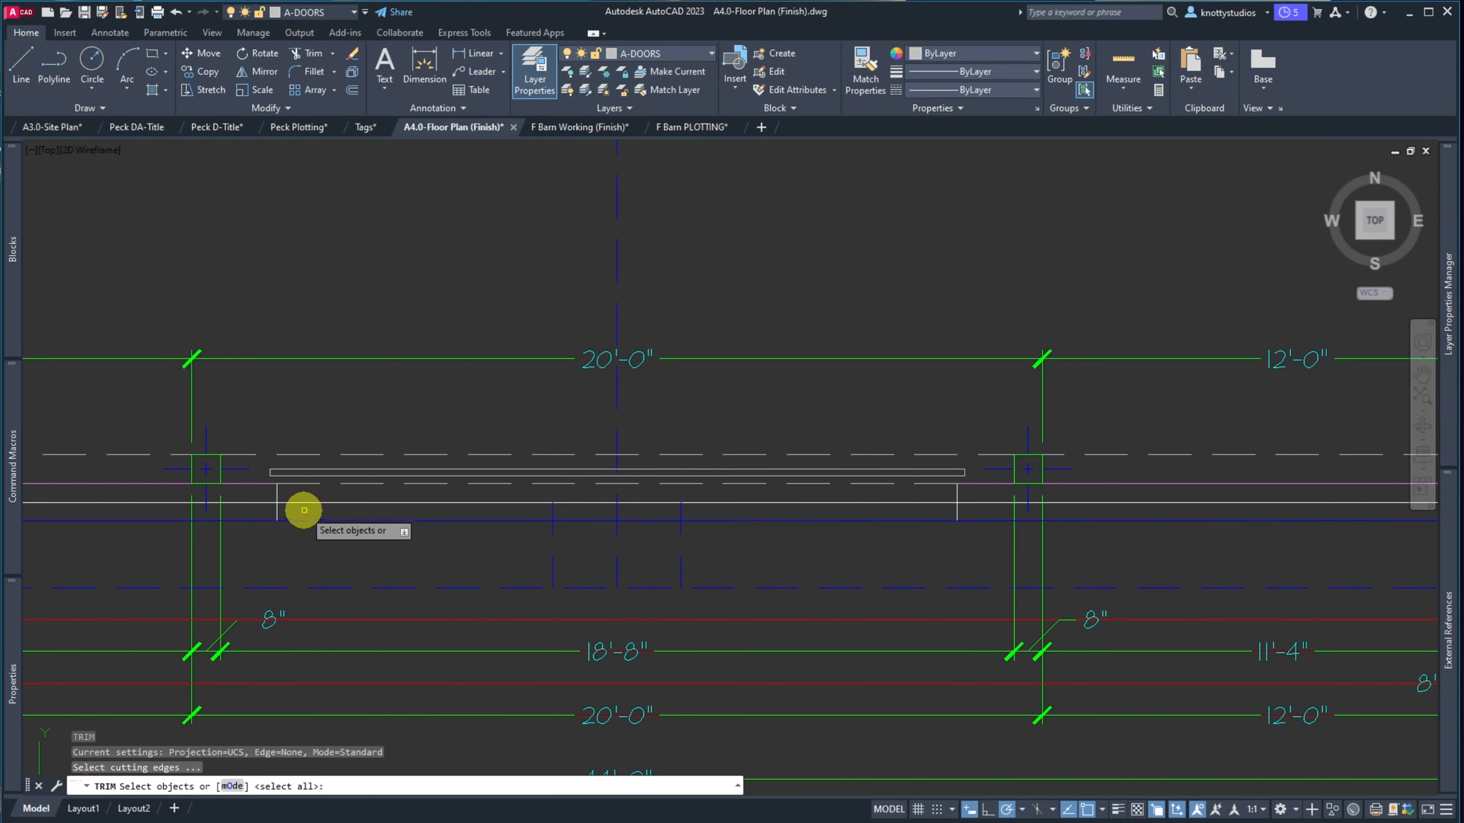
pyautogui.click(264, 478)
pyautogui.click(985, 562)
pyautogui.press('Return')
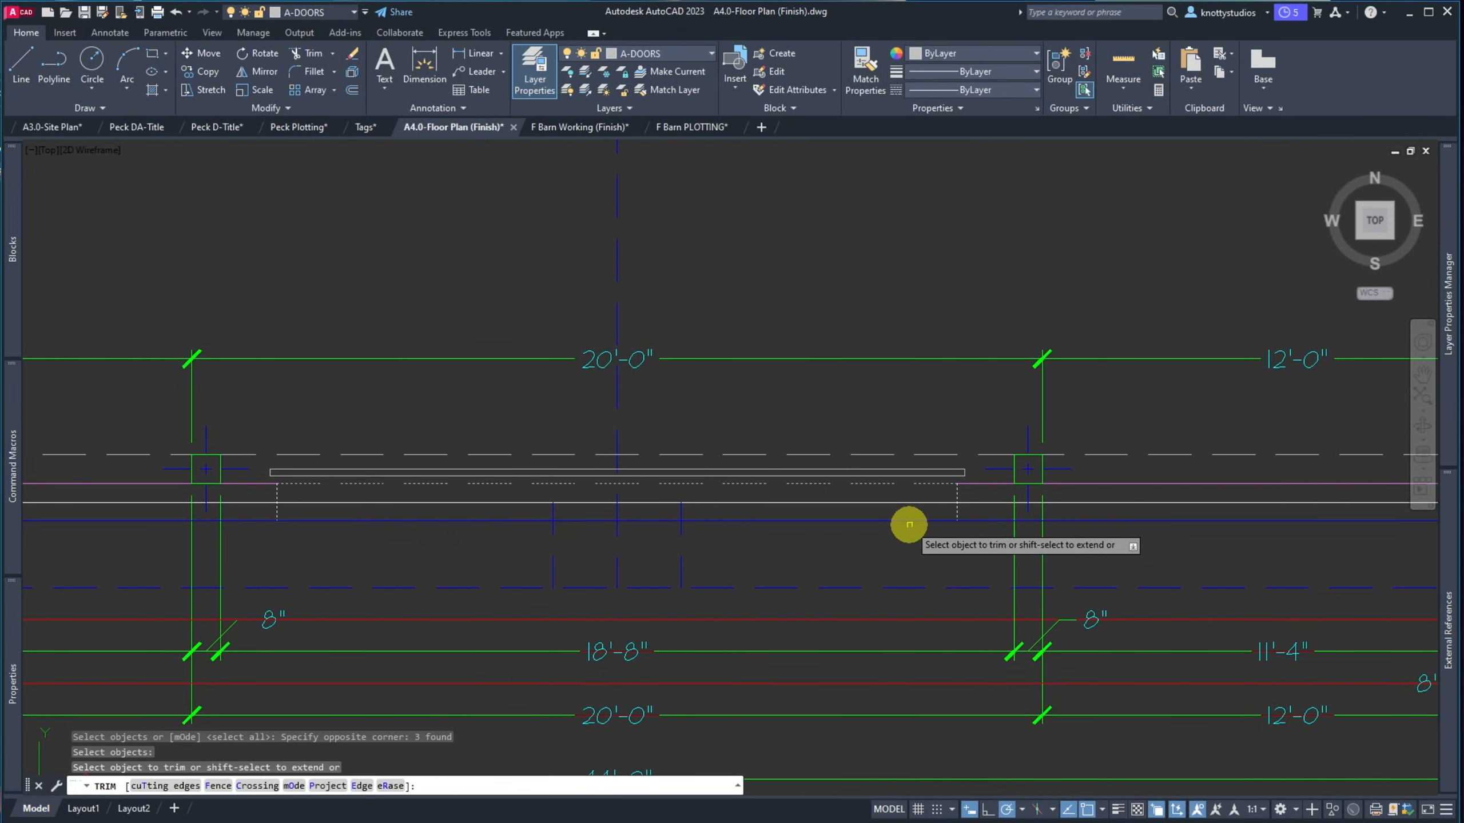
pyautogui.press('Return')
# Break the south opening's east jamb line near the white outer wall line
pyautogui.scroll(2, 939, 524)
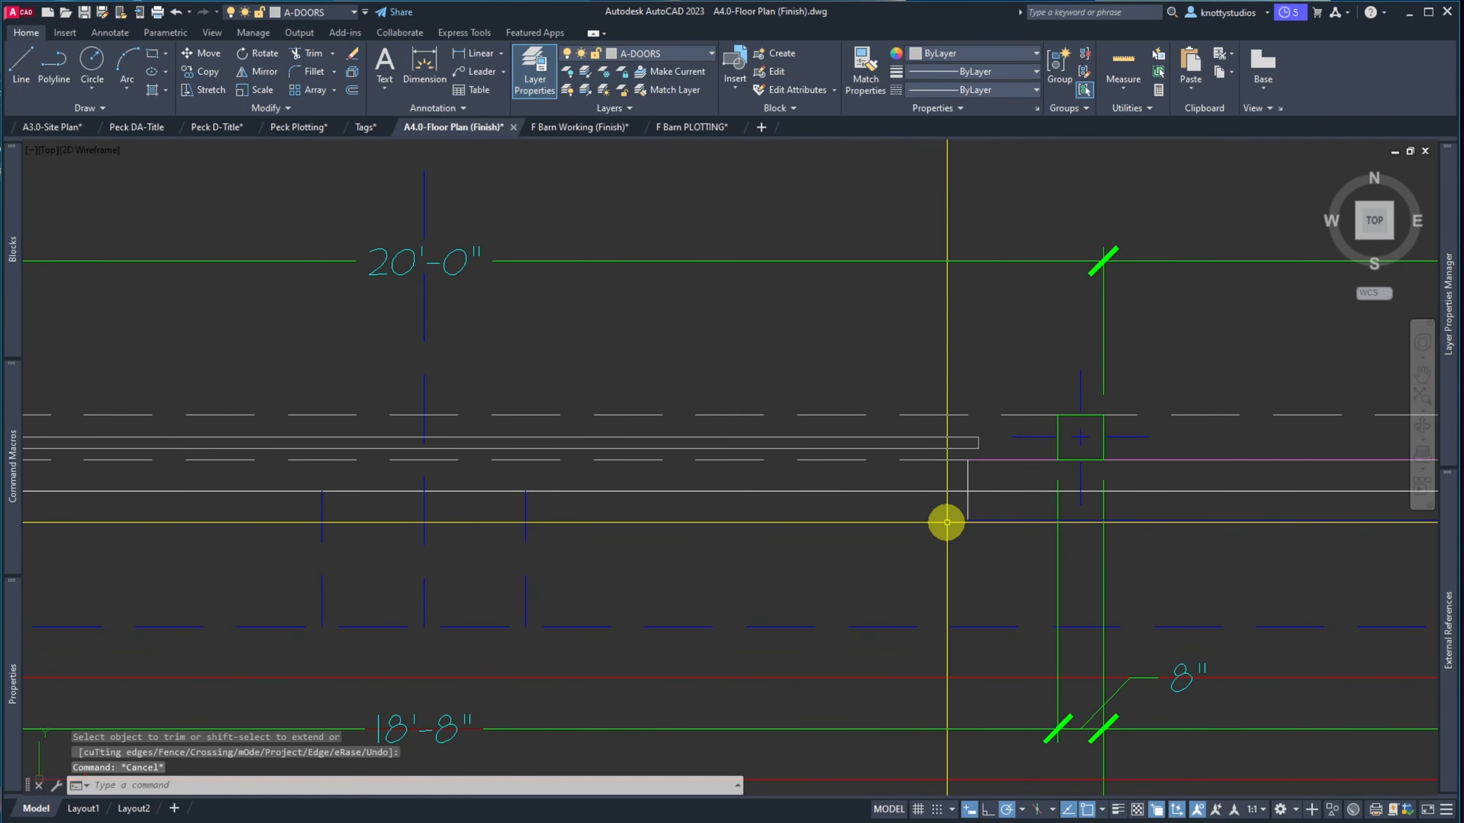
pyautogui.write('br')
pyautogui.press('Return')
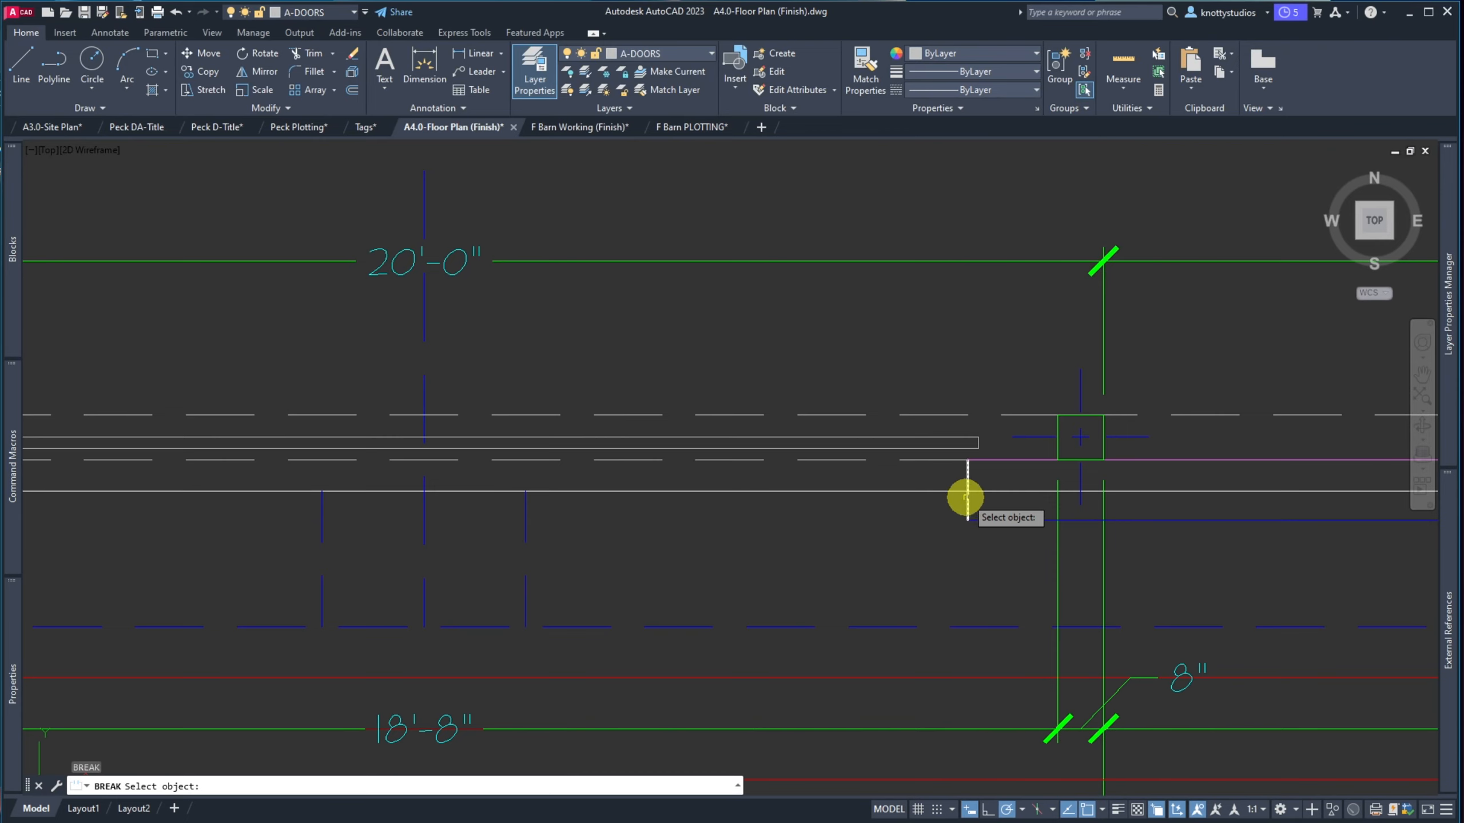
pyautogui.click(968, 491)
pyautogui.click(967, 489)
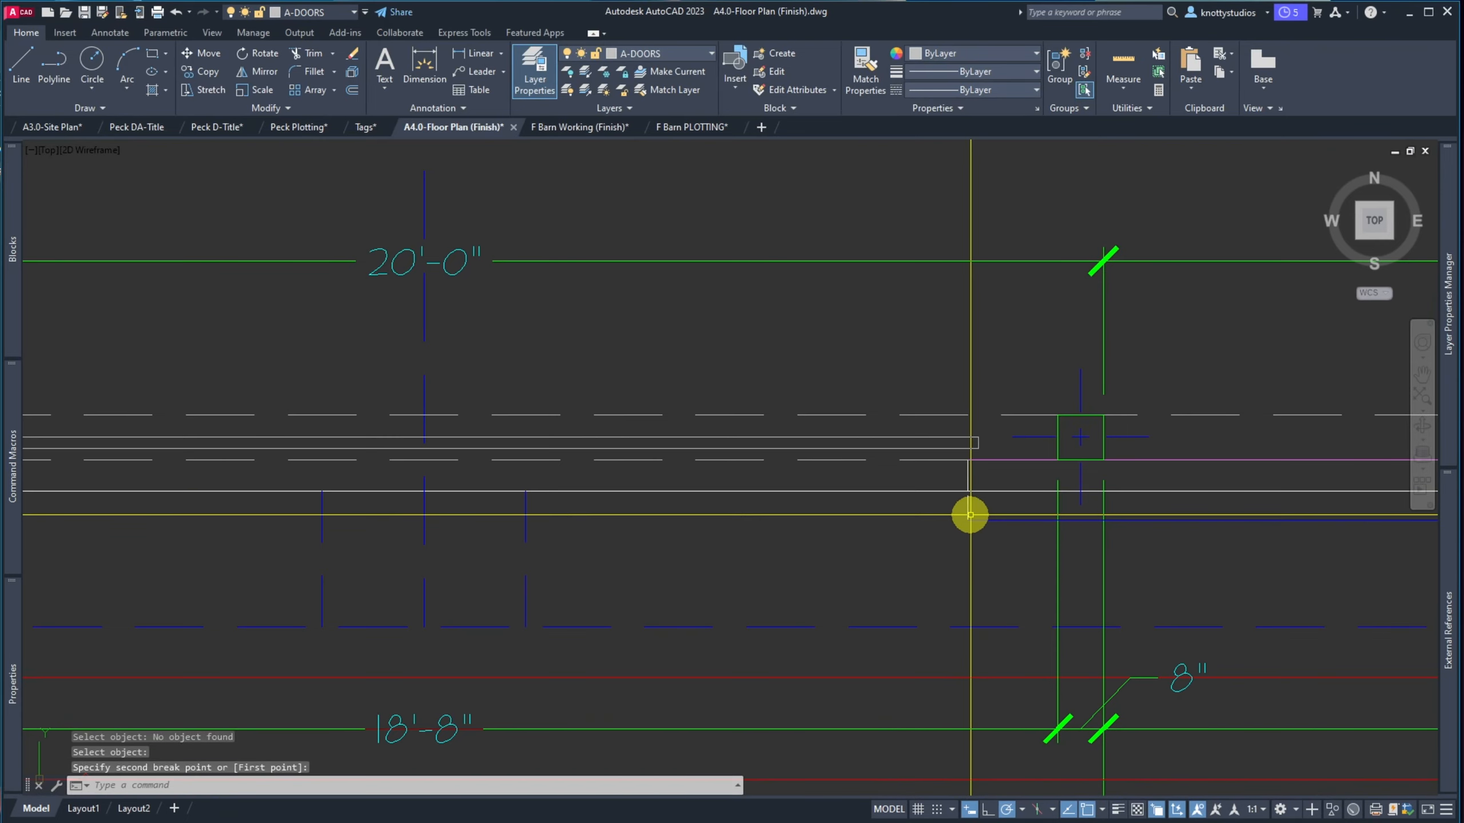
# Break the south opening's west jamb line just below the white outer wall line
pyautogui.scroll(-4, 849, 507)
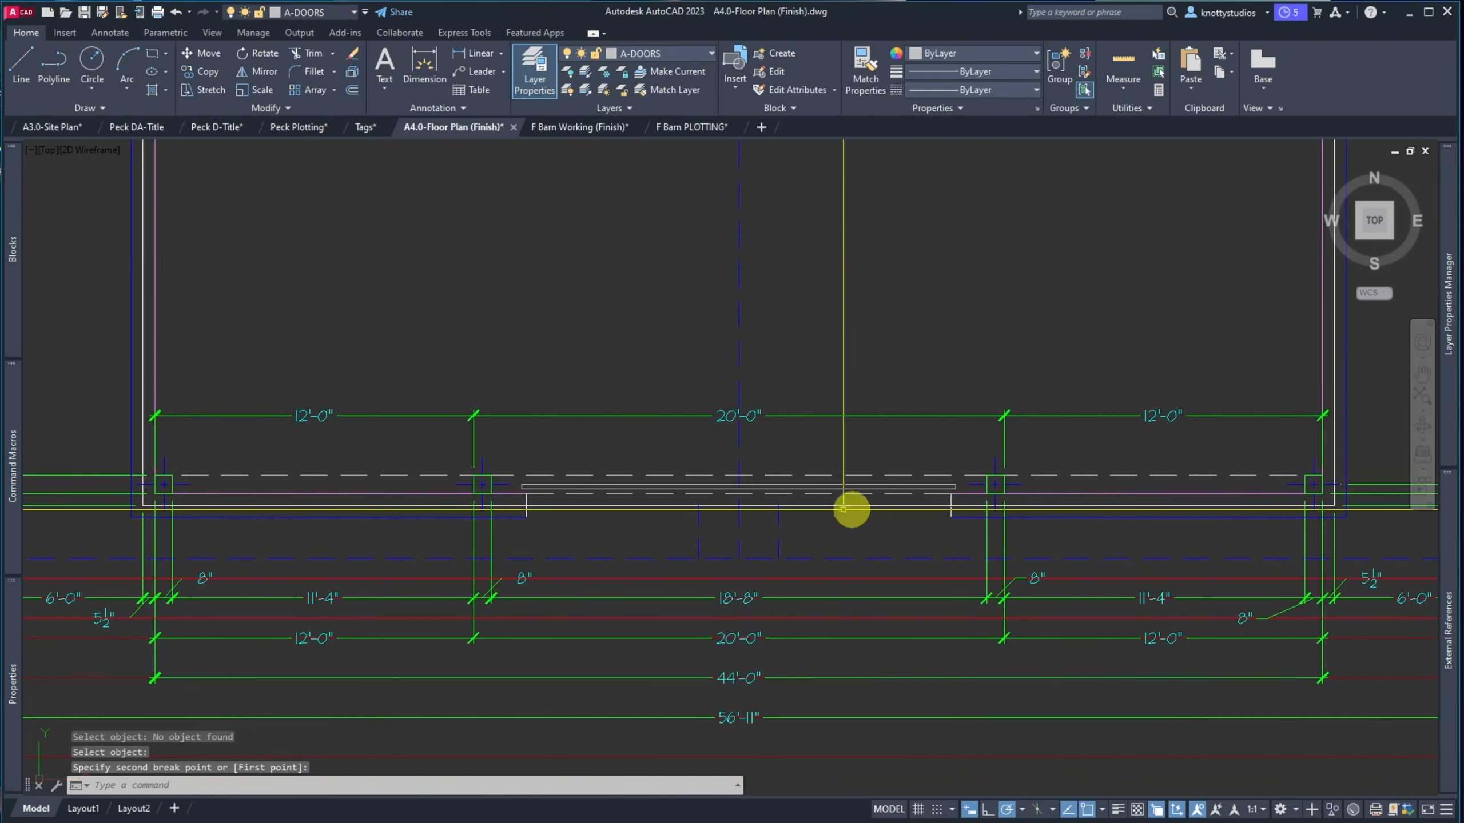
pyautogui.scroll(3, 532, 500)
pyautogui.scroll(4, 486, 556)
pyautogui.press('Return')
pyautogui.click(469, 537)
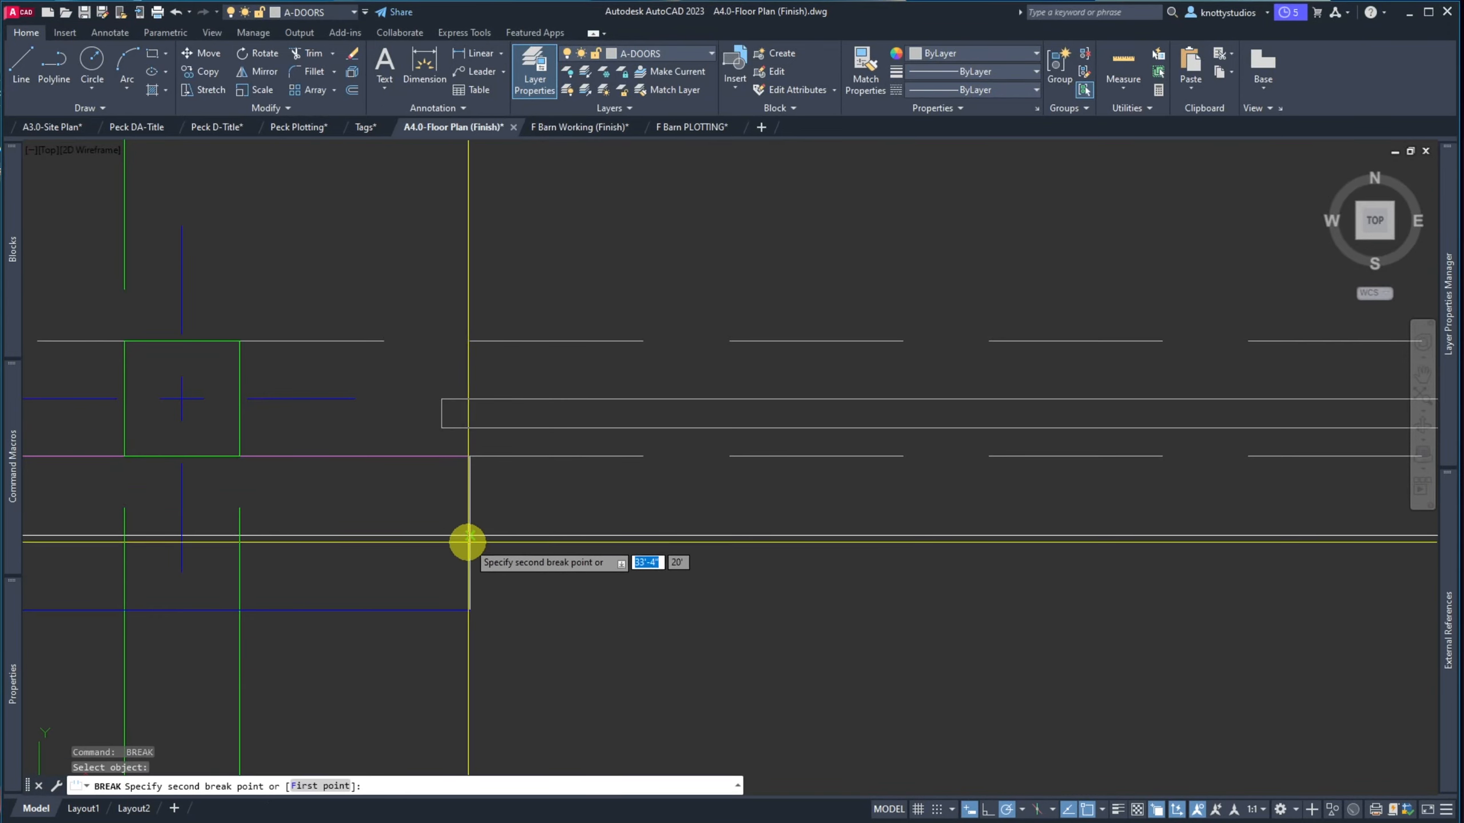
pyautogui.click(469, 543)
pyautogui.write('ex')
pyautogui.press('Return')
pyautogui.click(497, 551)
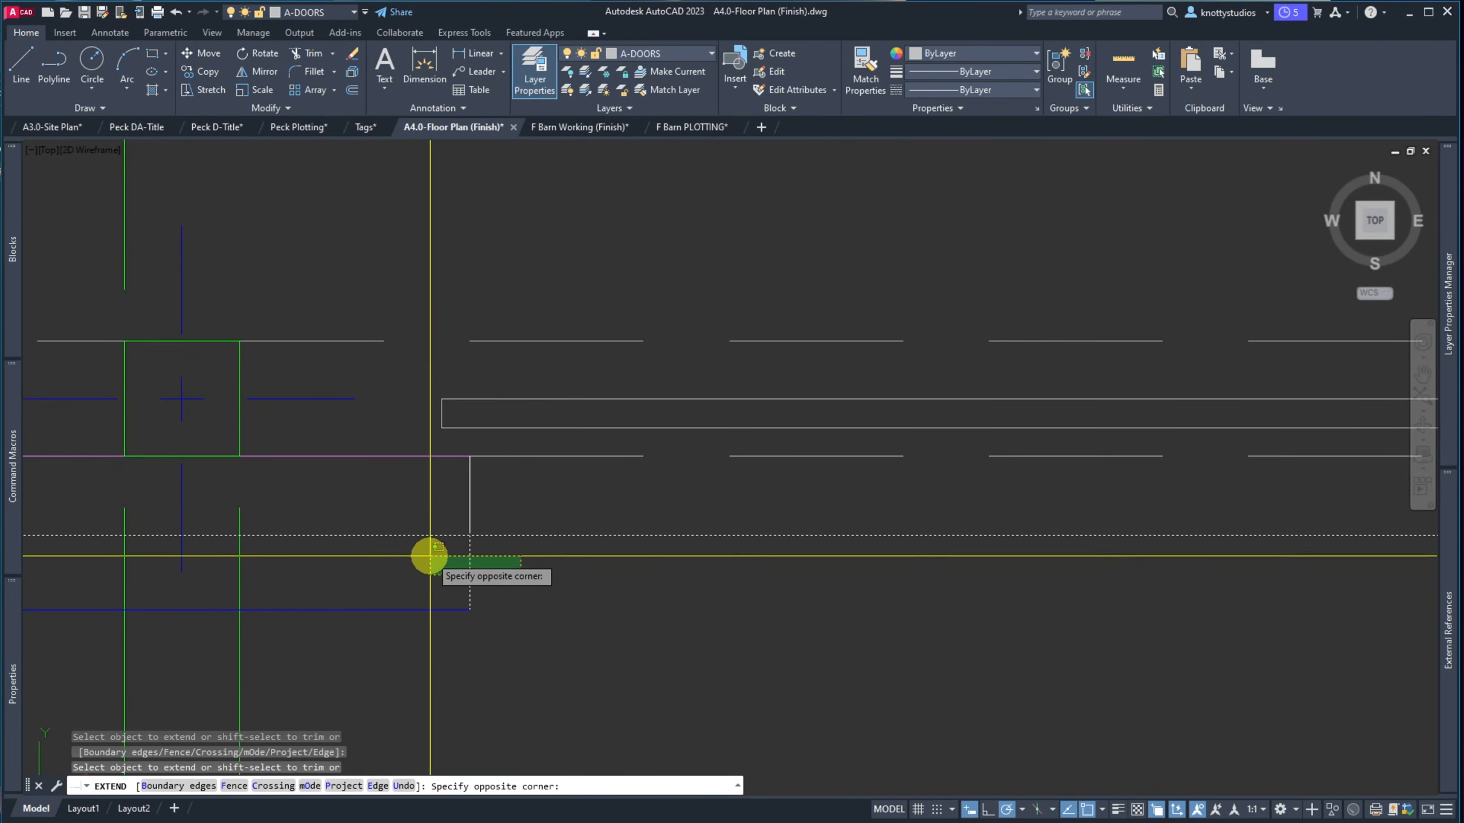
pyautogui.click(428, 556)
pyautogui.scroll(4, 475, 548)
pyautogui.press('Escape')
pyautogui.write('e')
pyautogui.press('Return')
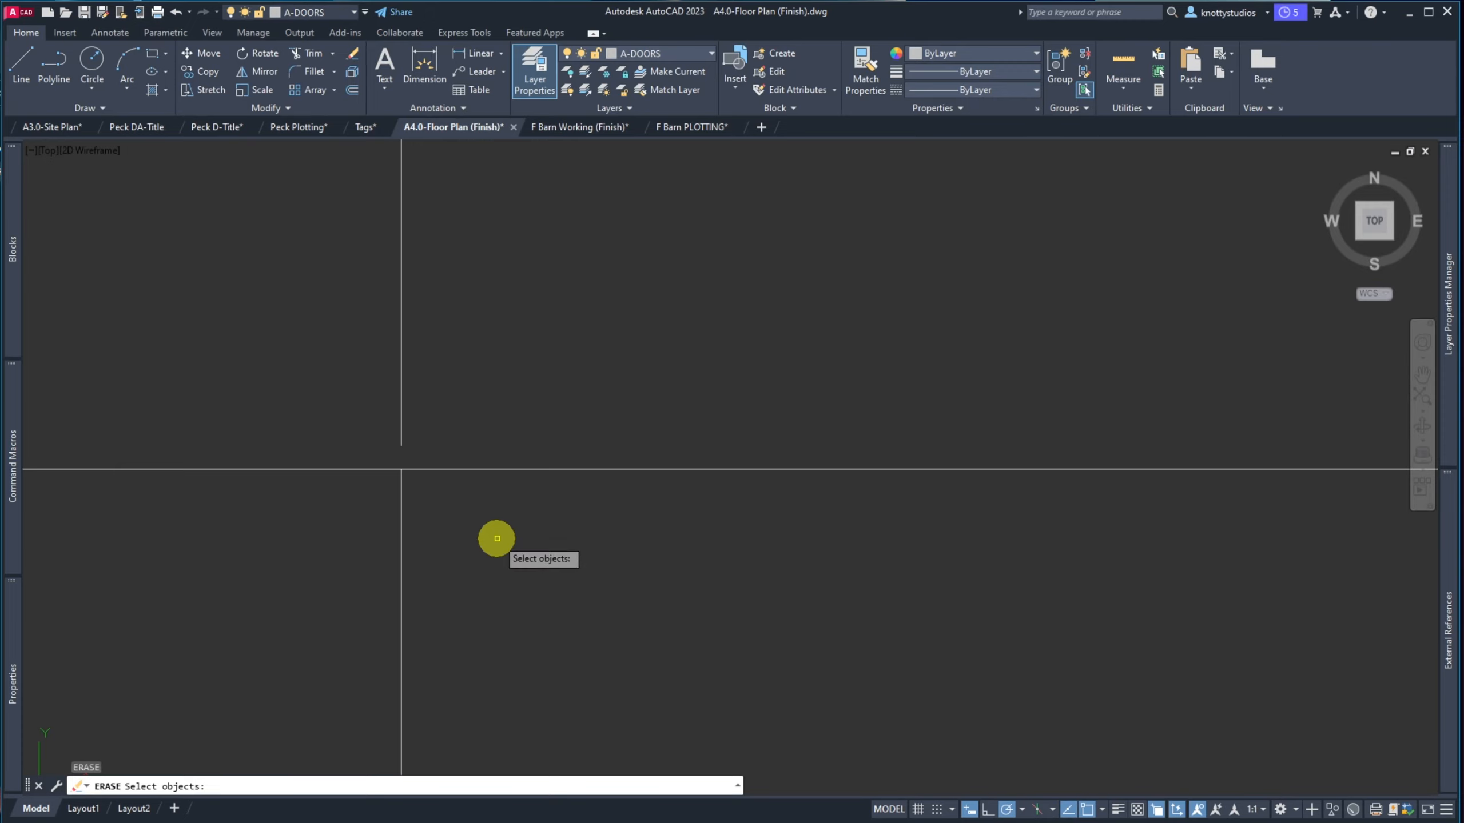
pyautogui.press('Escape')
# Extend the upper segment of the broken west jamb to the white outer wall line
pyautogui.write('ex')
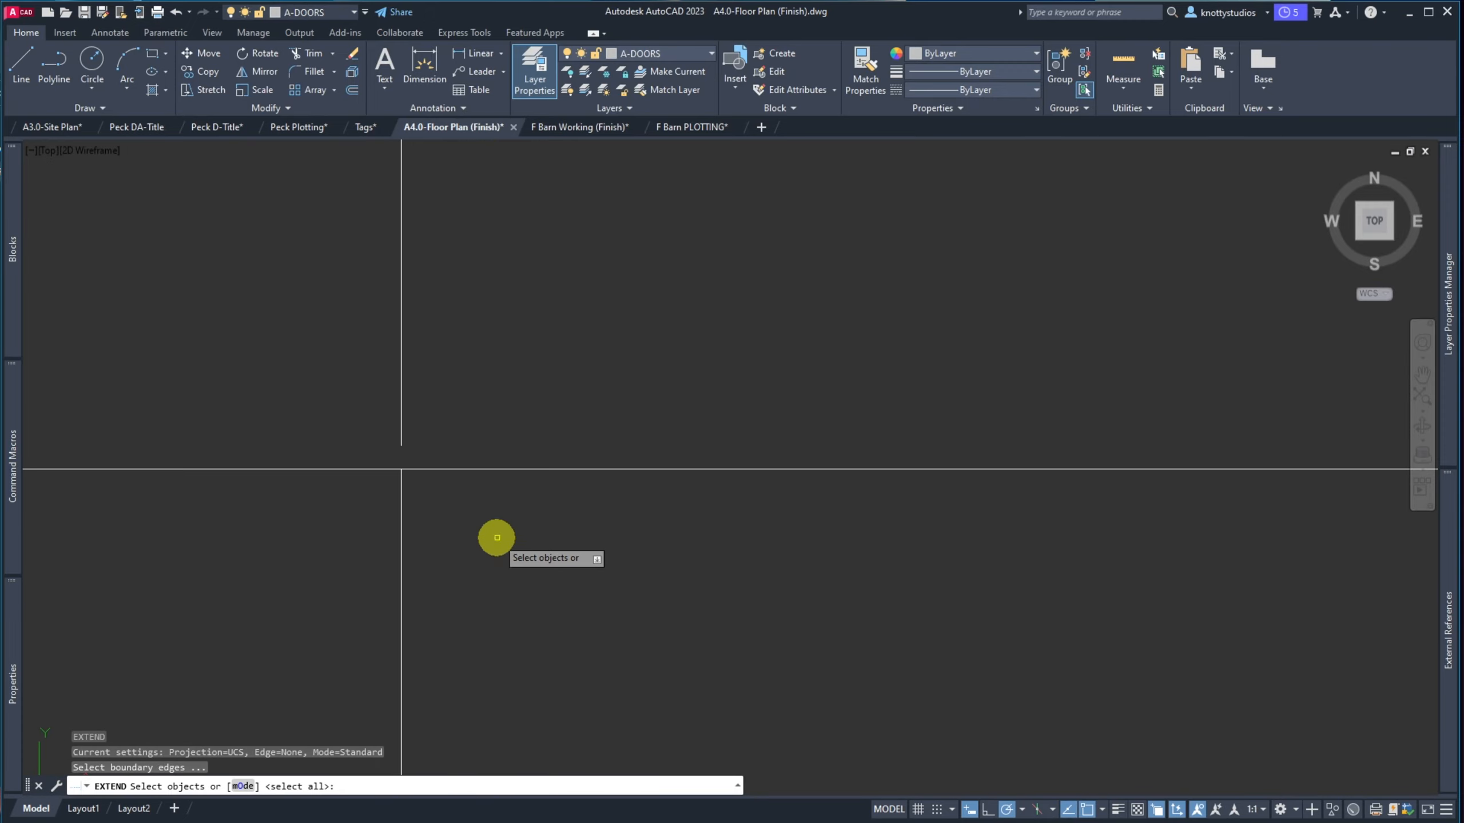
pyautogui.click(496, 540)
pyautogui.click(452, 437)
pyautogui.press('Return')
pyautogui.click(447, 436)
pyautogui.click(356, 417)
pyautogui.press('Return')
pyautogui.scroll(-8, 318, 458)
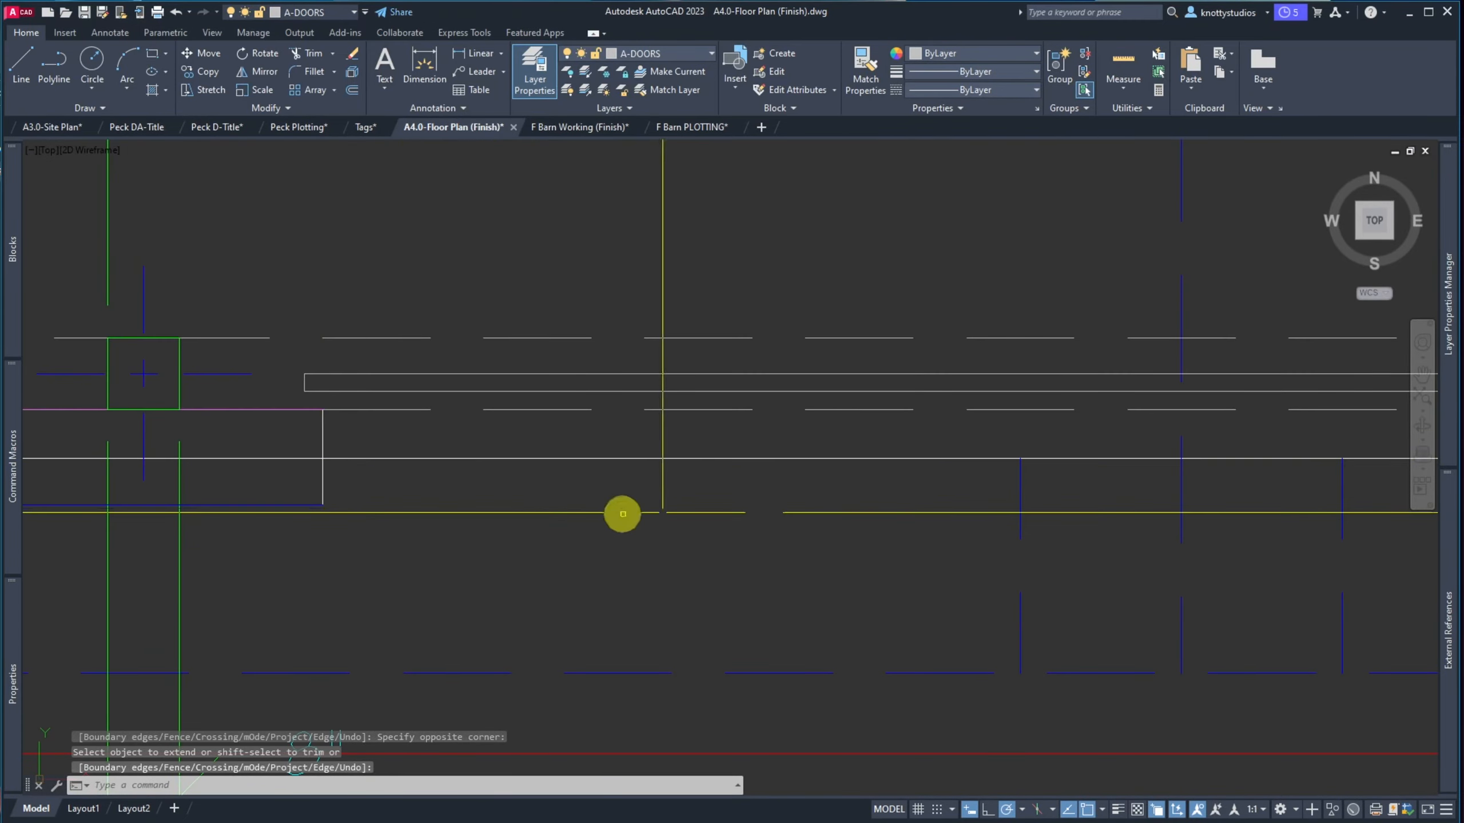
# Extend the broken east jamb segments to the white outer wall line to close the gap
pyautogui.scroll(-3, 621, 513)
pyautogui.scroll(8, 1132, 493)
pyautogui.scroll(2, 1133, 494)
pyautogui.write('ex')
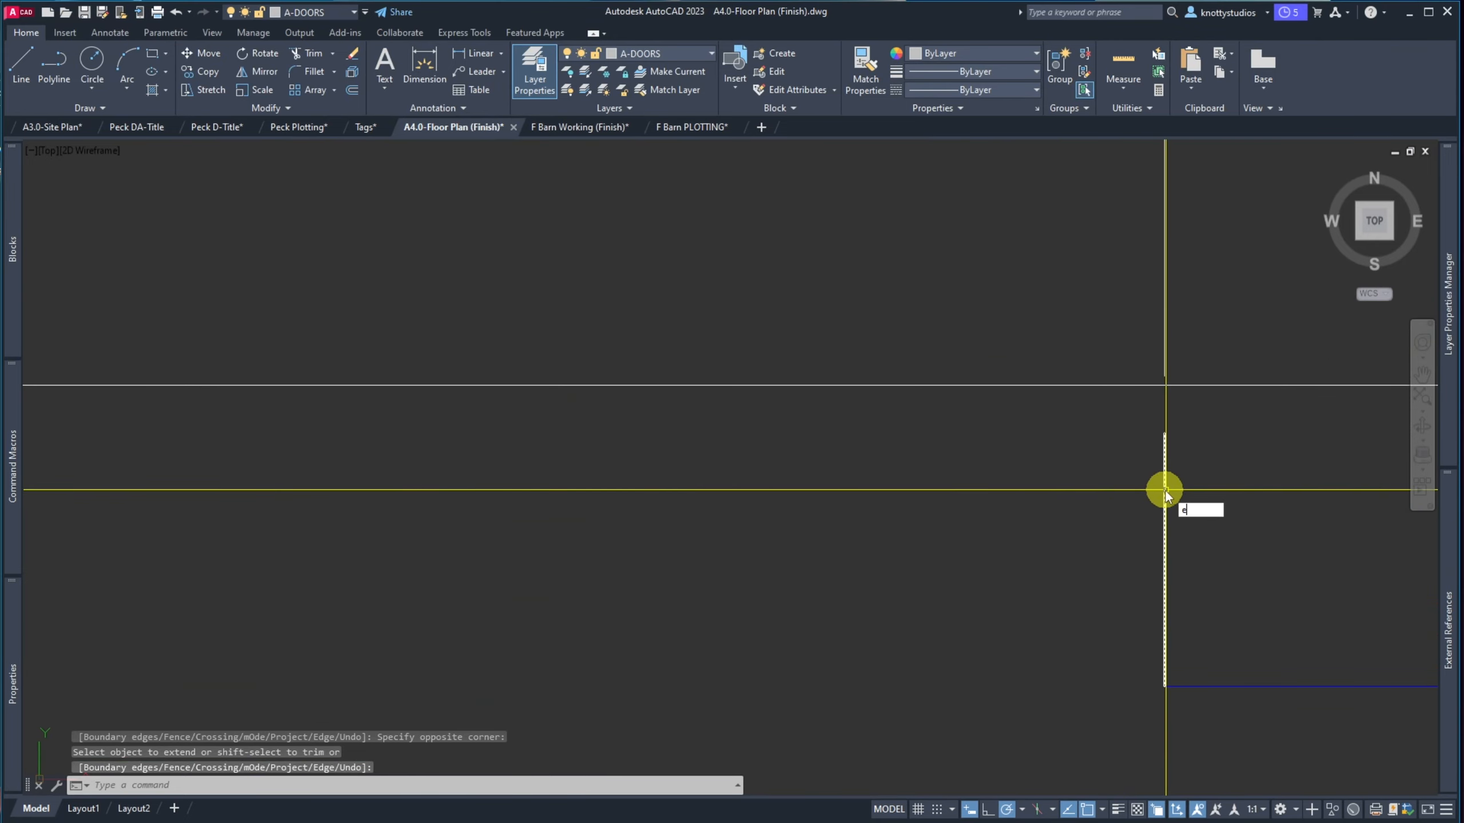
pyautogui.click(1229, 441)
pyautogui.click(1188, 370)
pyautogui.press('Return')
pyautogui.click(1202, 355)
pyautogui.click(1124, 350)
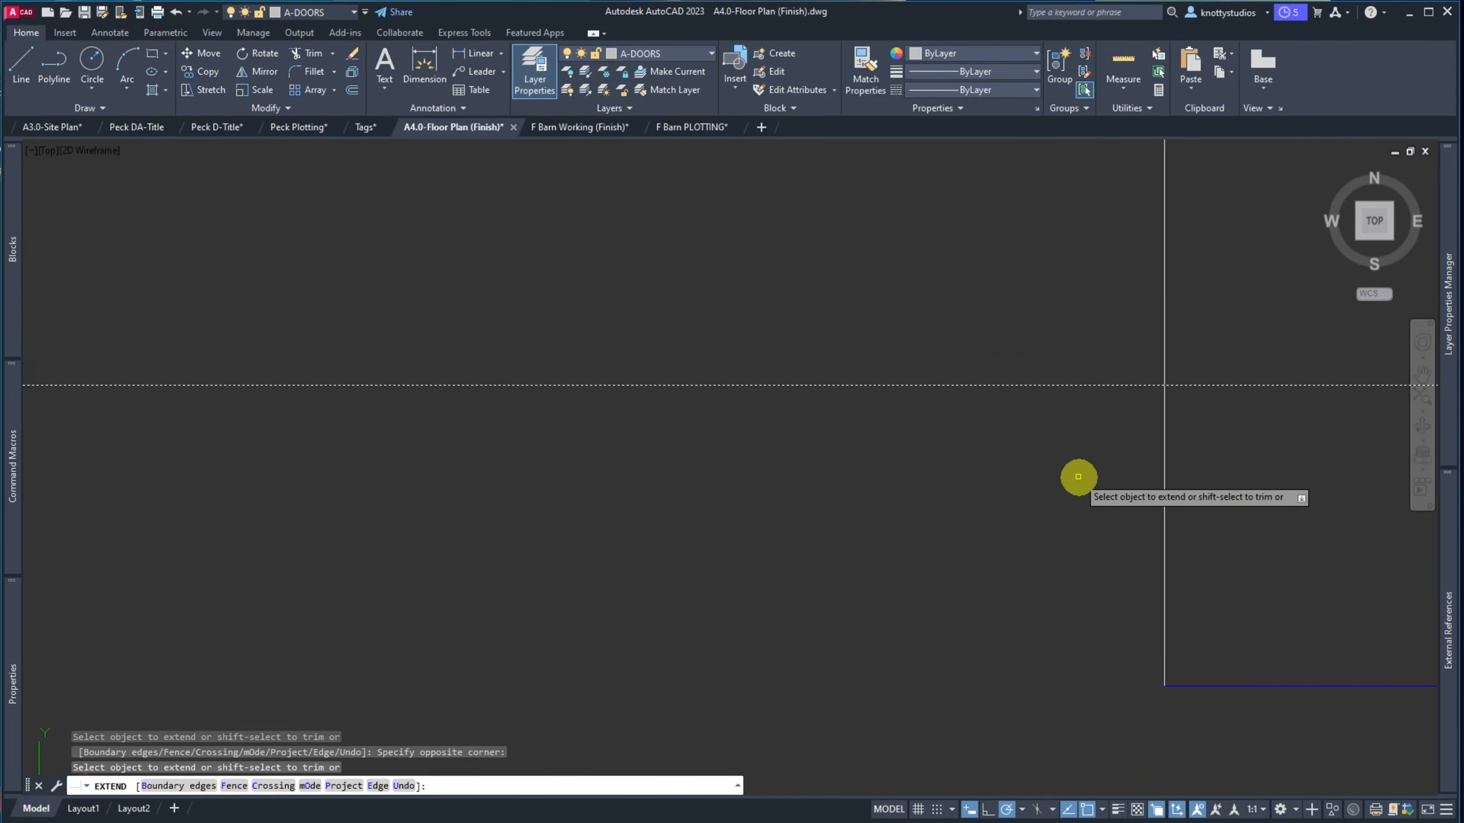
pyautogui.press('Return')
# Match the lower jamb segments on both sides of the south opening to the properties of the blue outer wall line
pyautogui.scroll(-5, 1062, 475)
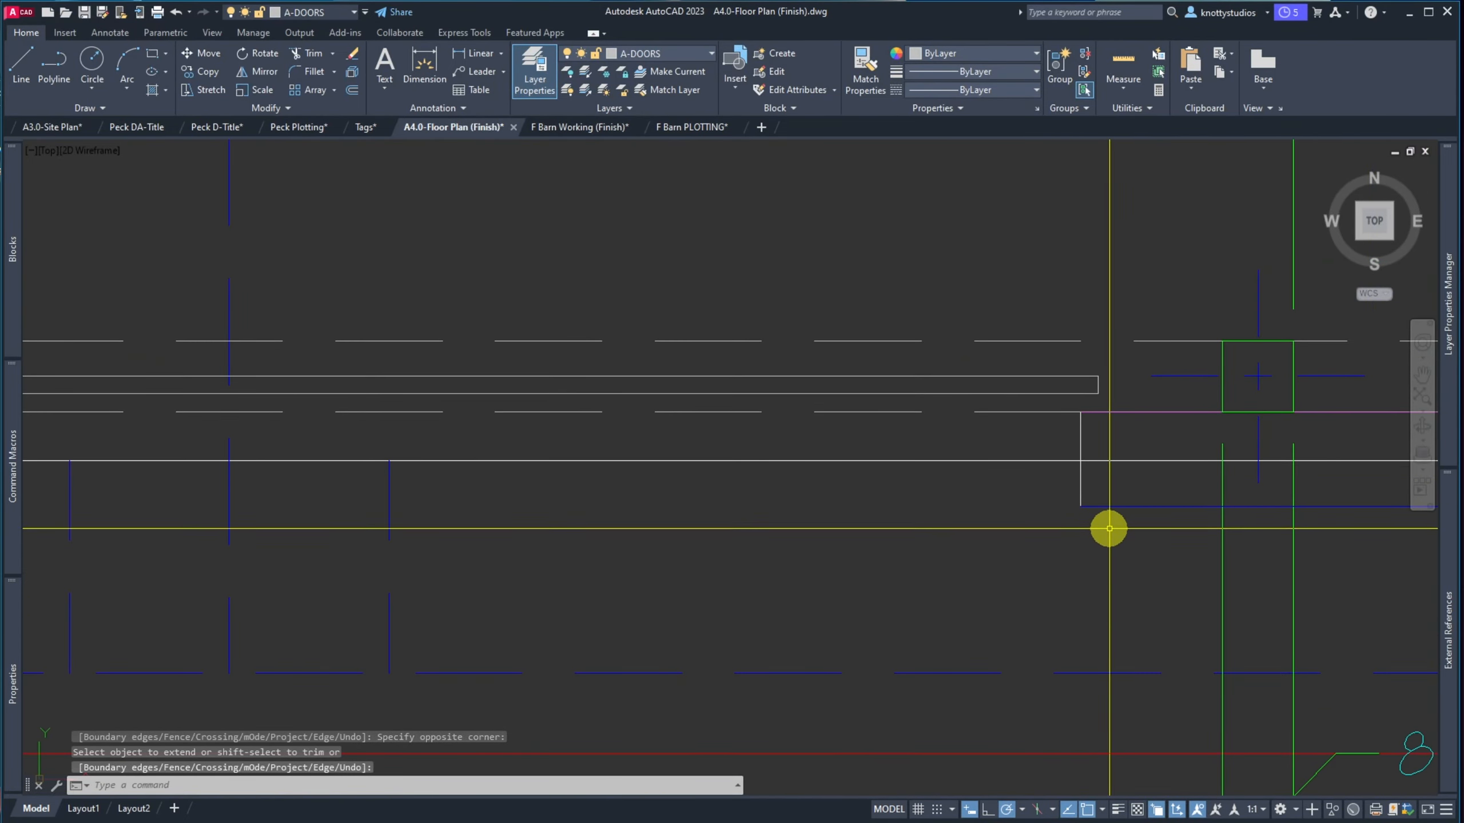
pyautogui.write('ma')
pyautogui.click(1107, 505)
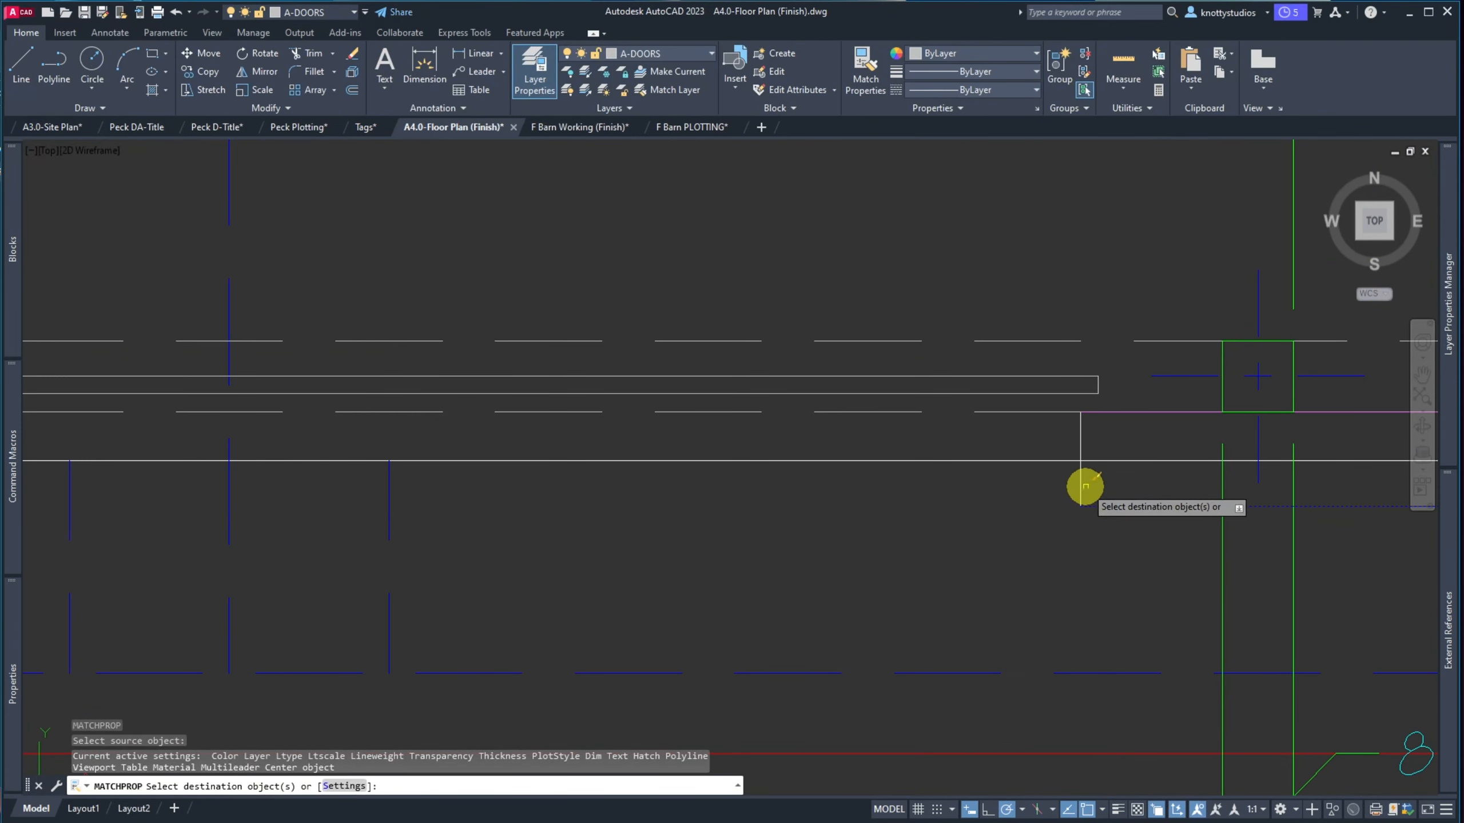
pyautogui.scroll(-5, 1082, 481)
pyautogui.scroll(5, 710, 472)
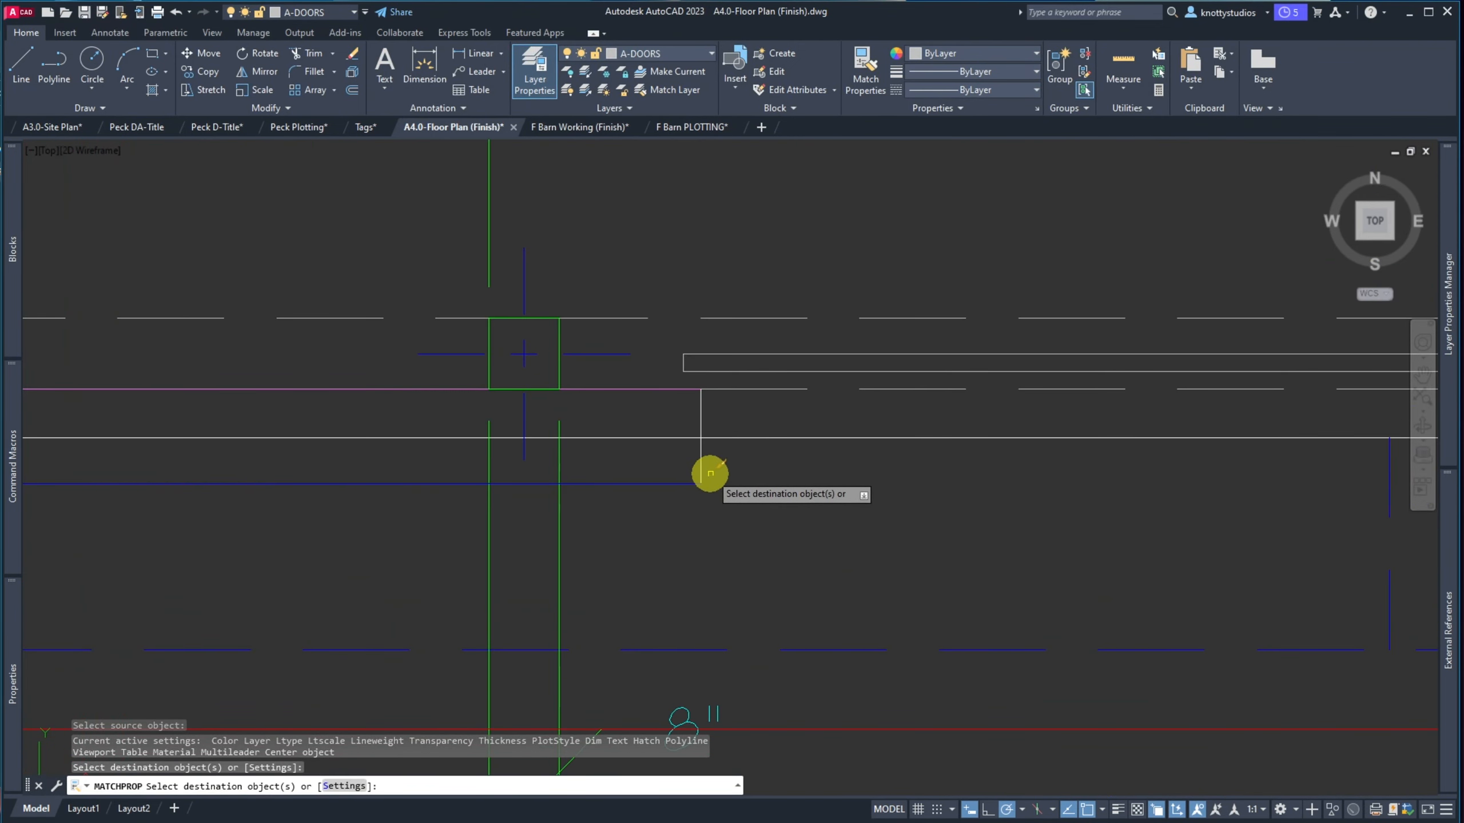
pyautogui.click(703, 460)
pyautogui.click(700, 464)
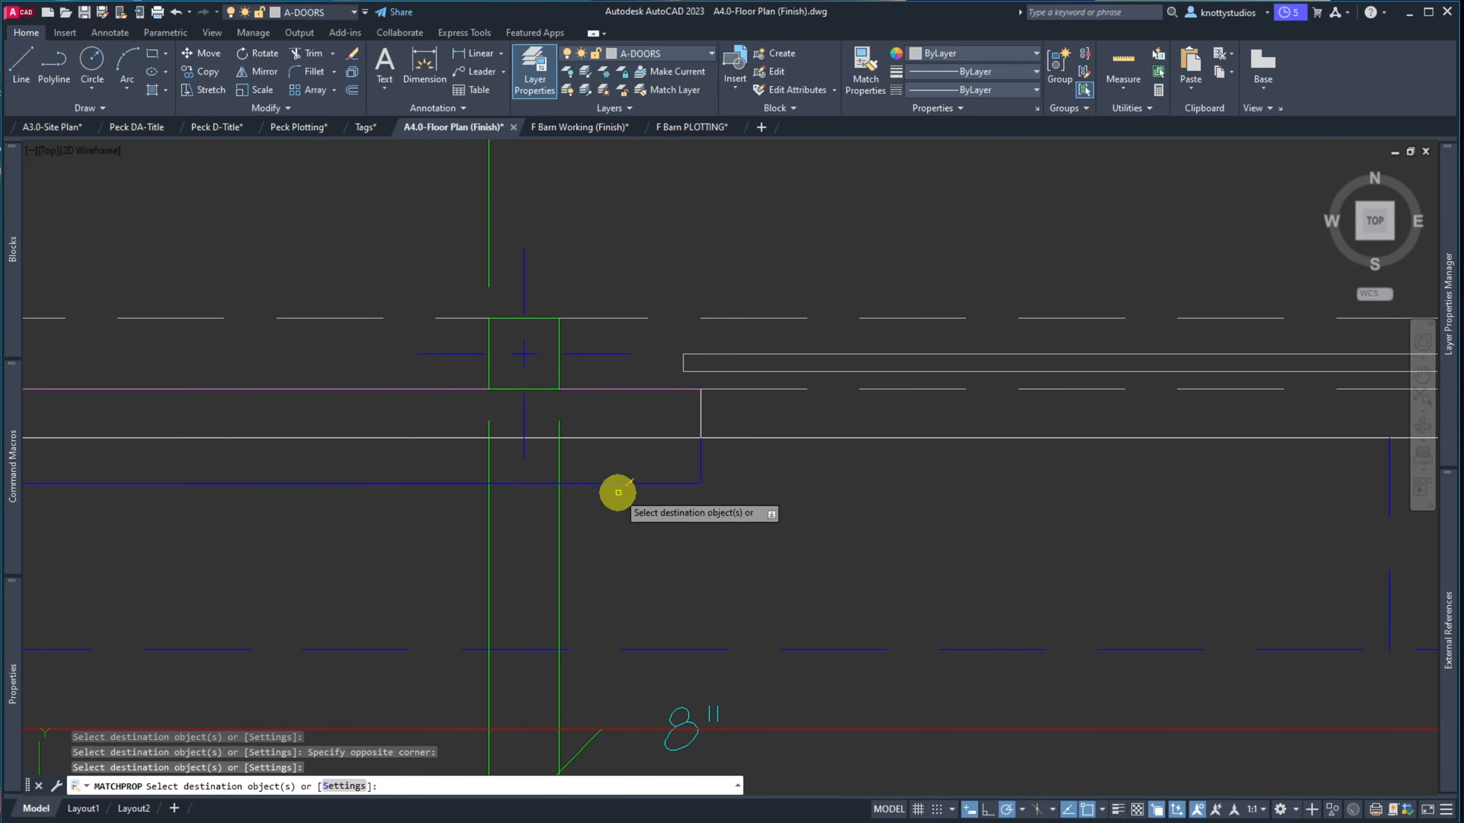
pyautogui.press('space')
# Save the floor plan drawing, switch to the F Barn Working (Finish) drawing and save it as well
pyautogui.scroll(-5, 547, 574)
pyautogui.scroll(-5, 547, 574)
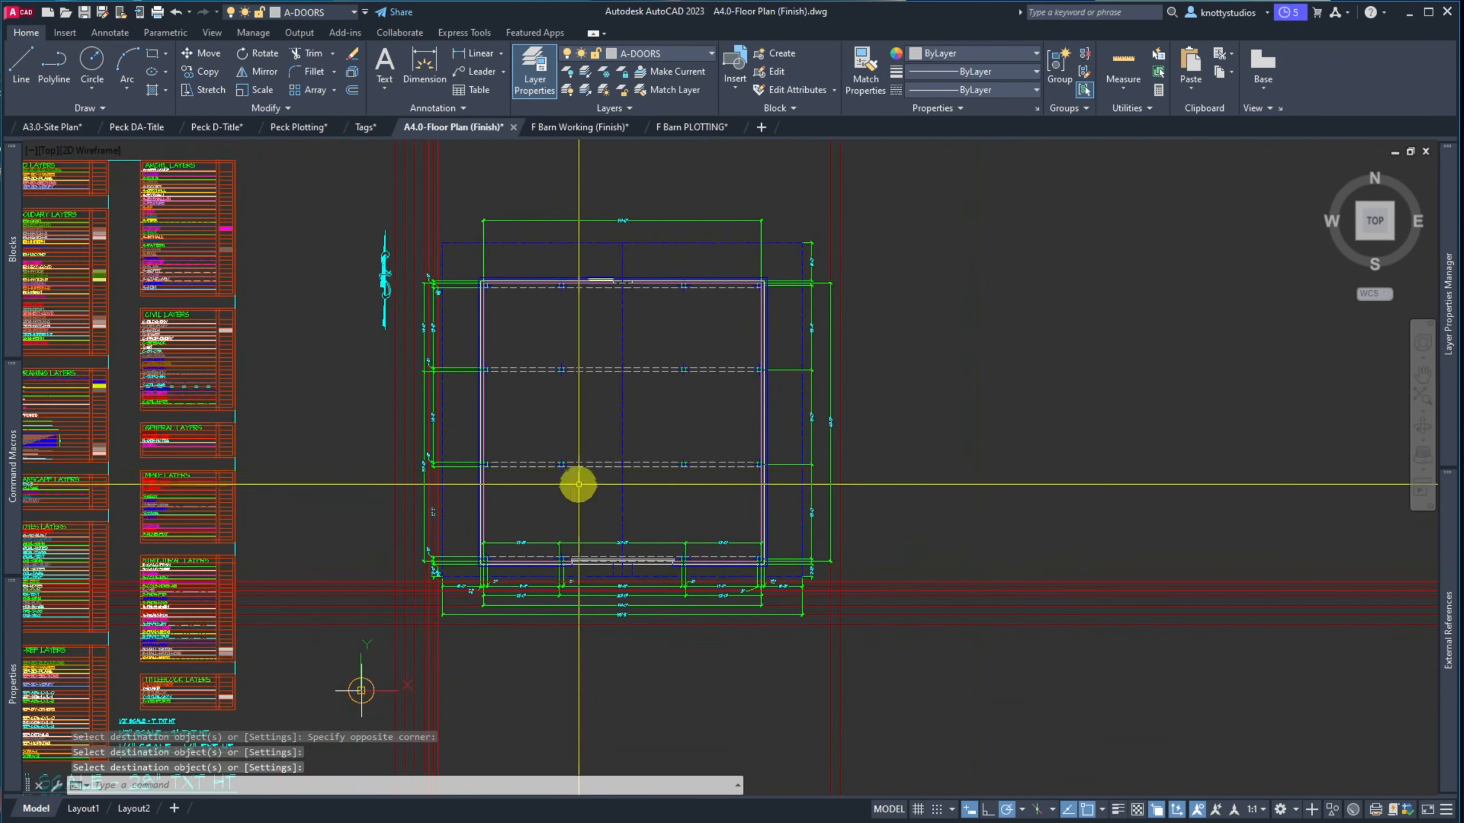
pyautogui.click(86, 12)
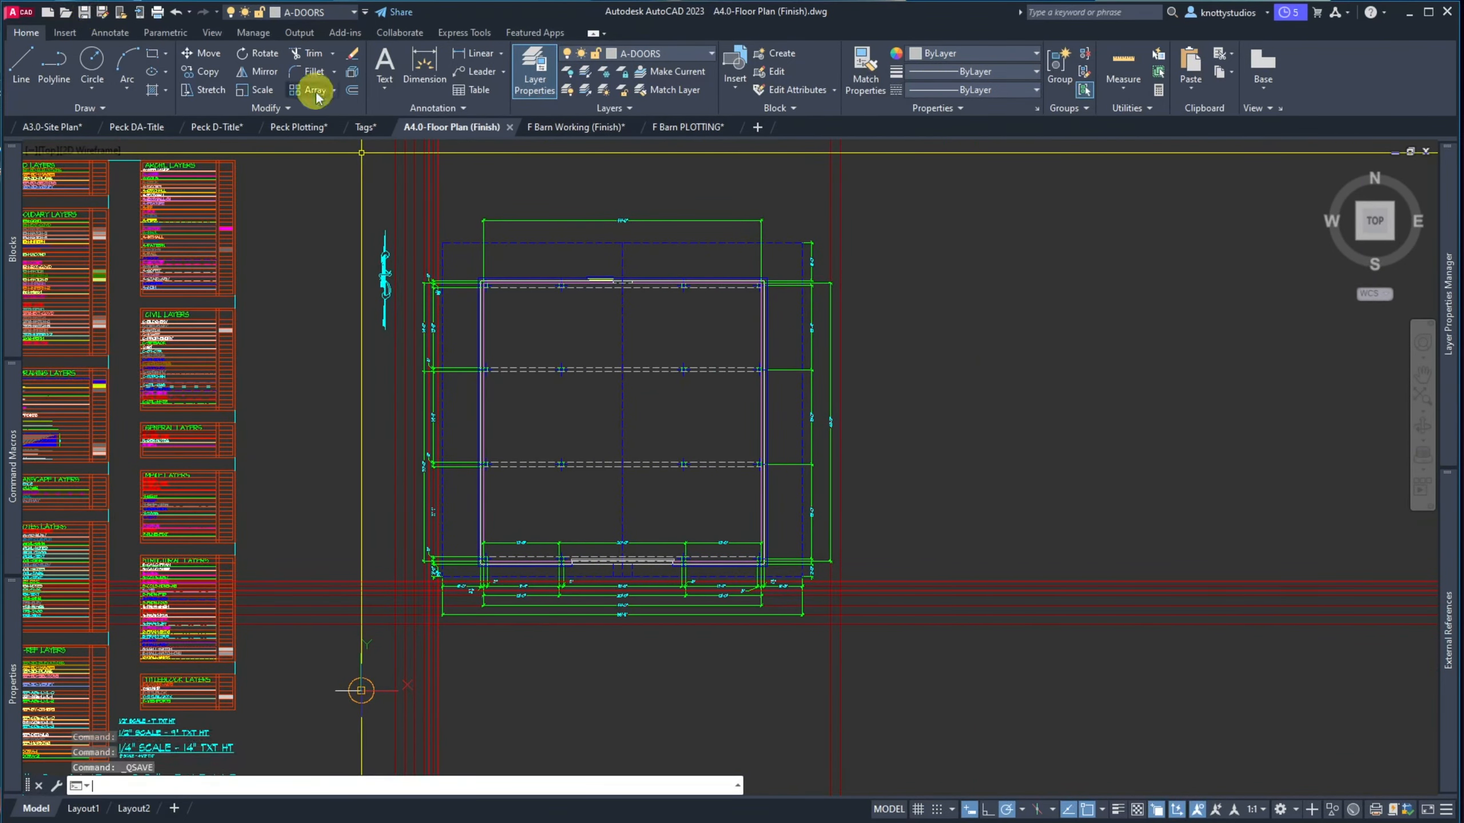
pyautogui.click(579, 131)
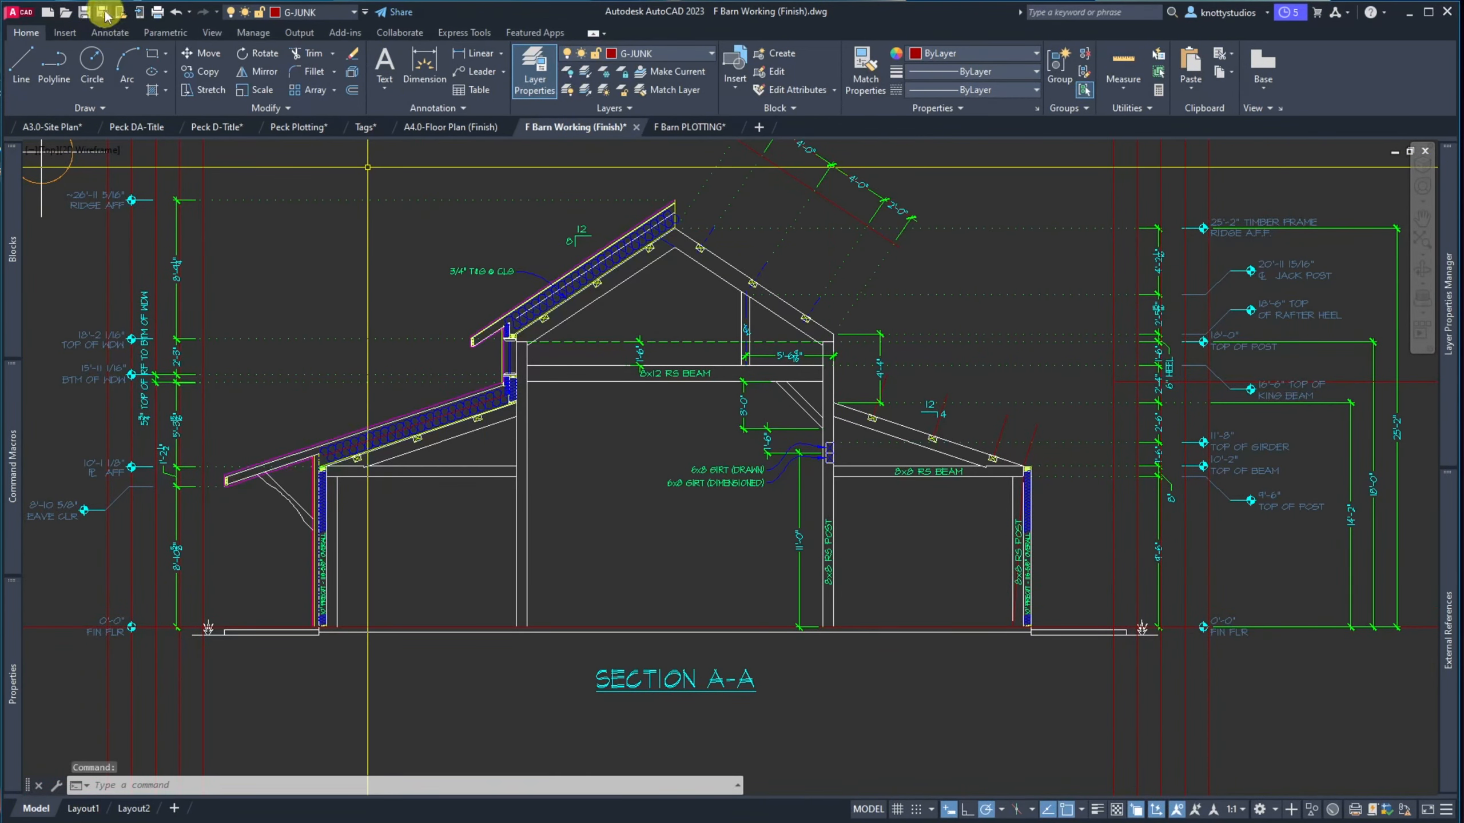
pyautogui.click(85, 13)
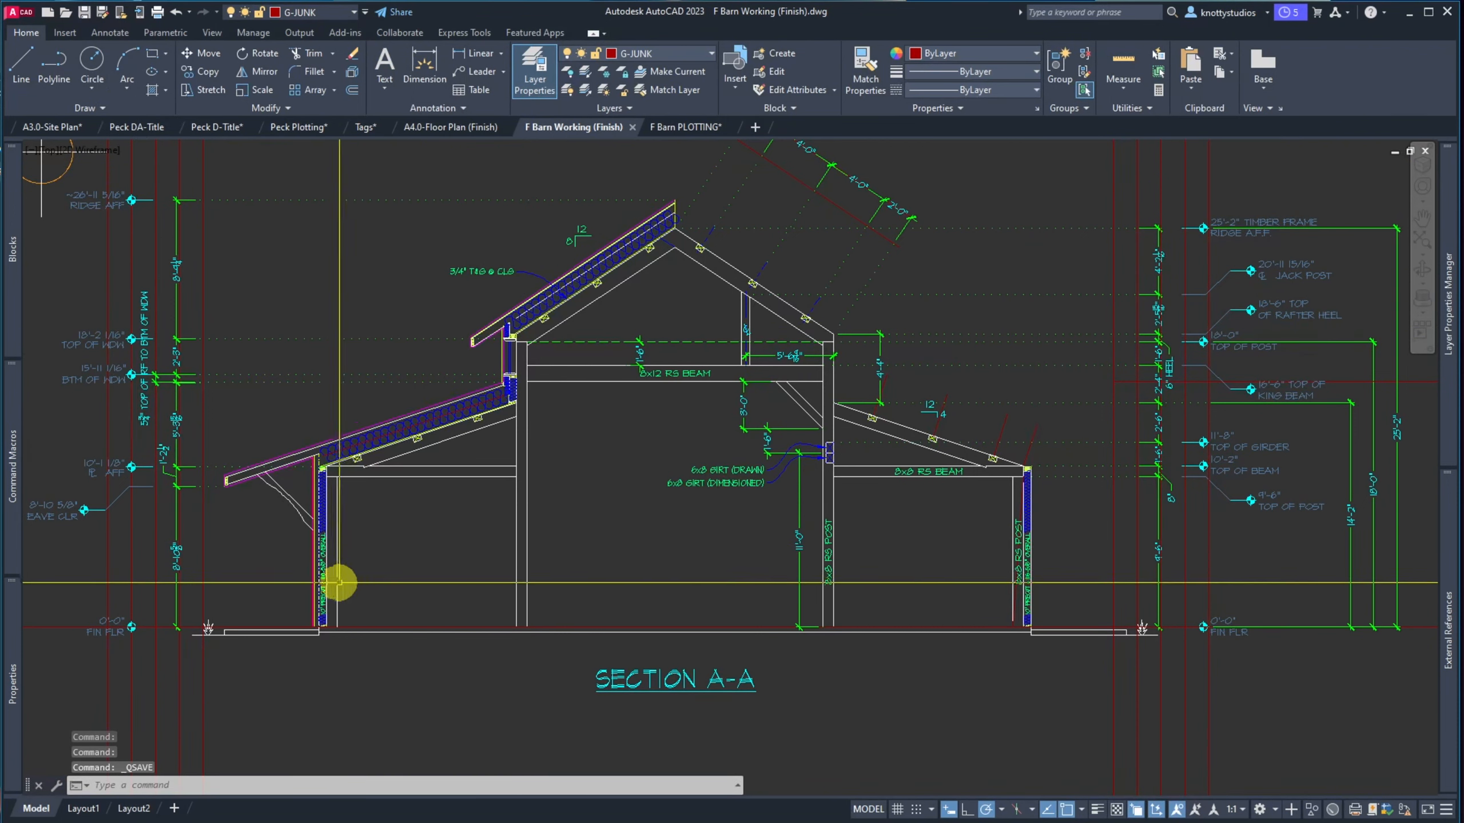
# Measure from the magenta line to the outermost red line at the base of Section A-A's west wall
pyautogui.scroll(12, 314, 630)
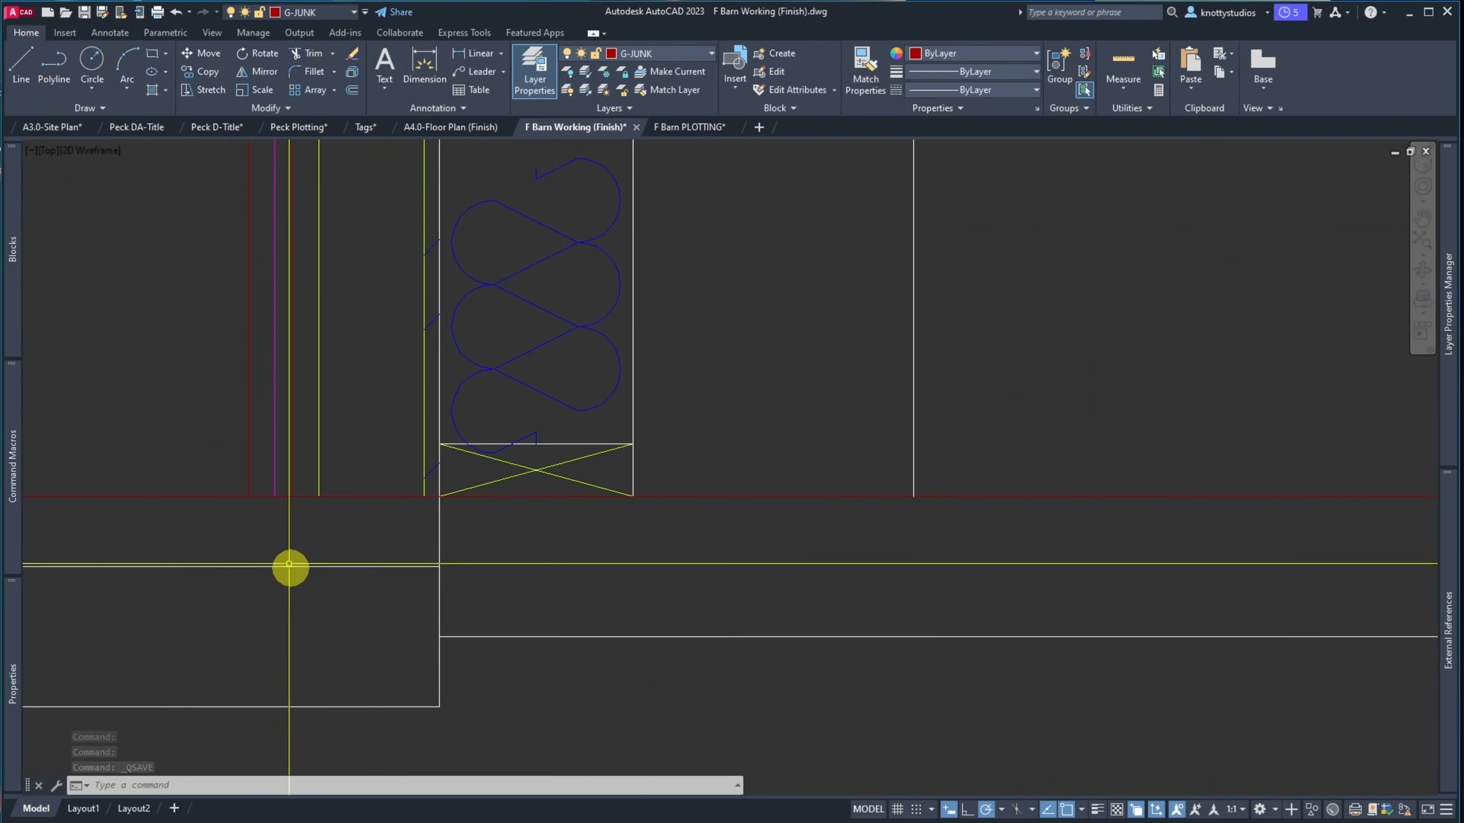
pyautogui.scroll(8, 279, 496)
pyautogui.write('di')
pyautogui.press('space')
pyautogui.click(250, 511)
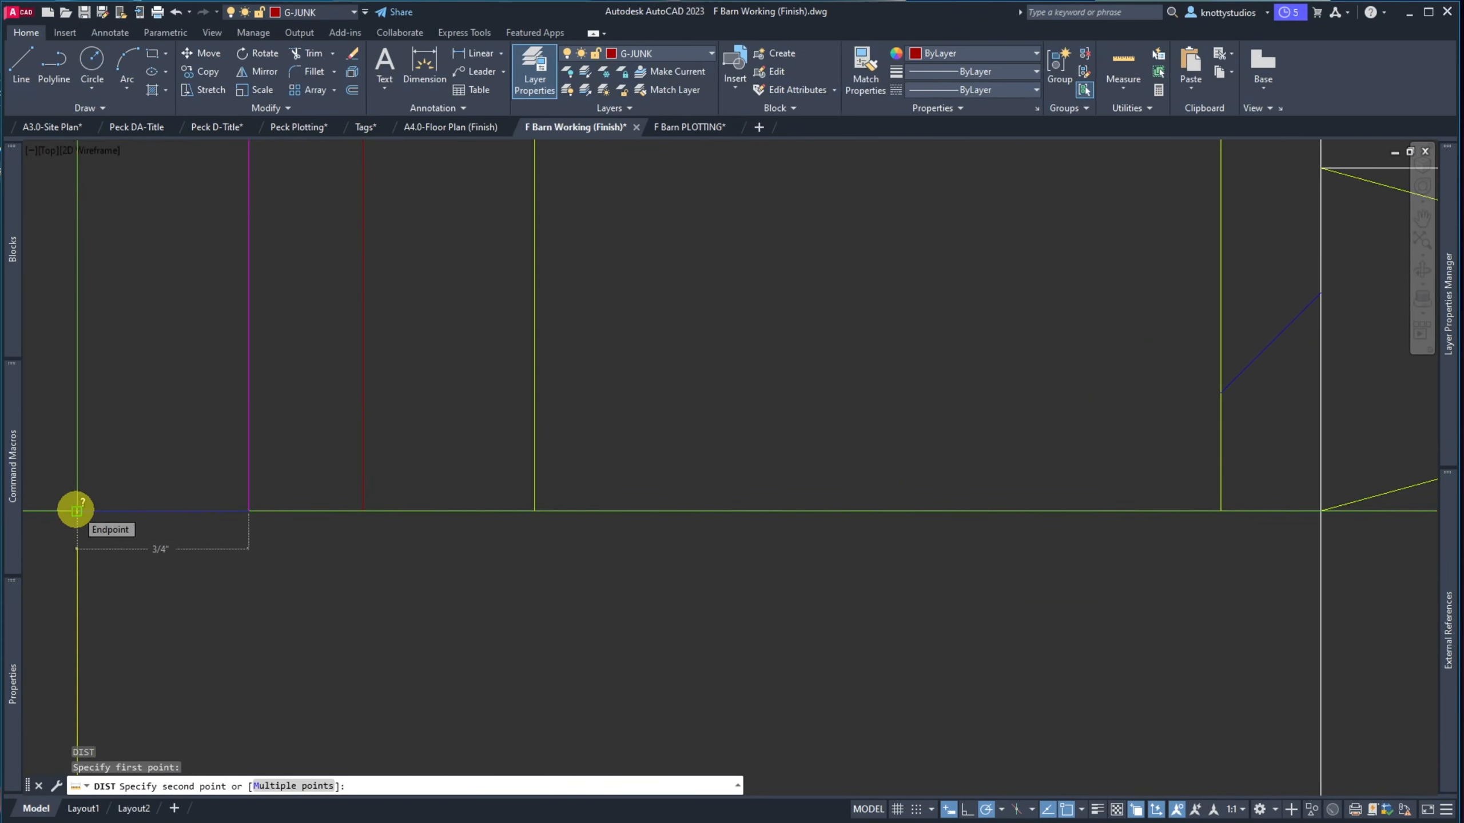
pyautogui.click(76, 510)
pyautogui.press('space')
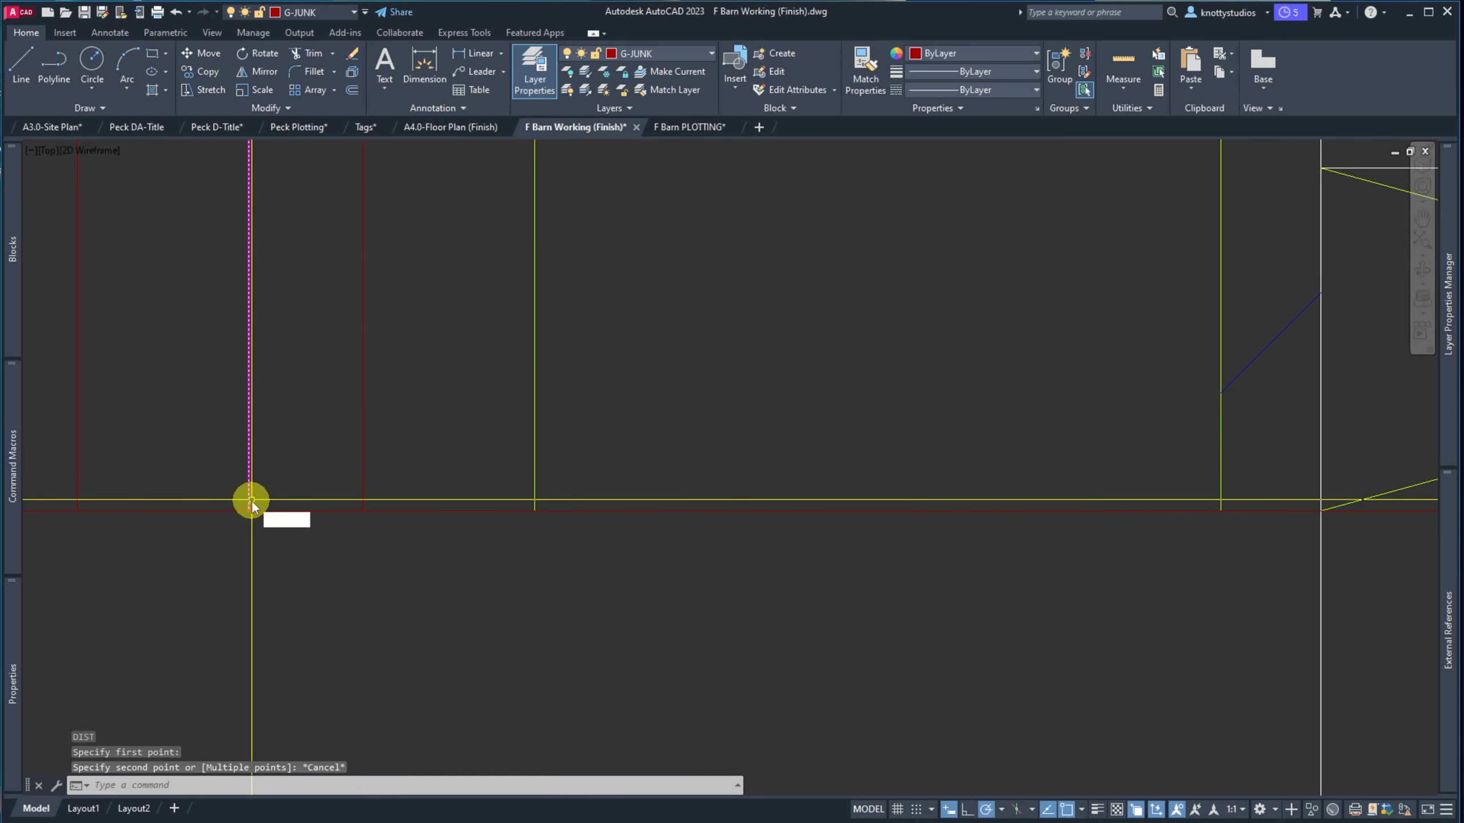
pyautogui.click(249, 509)
pyautogui.press('Escape')
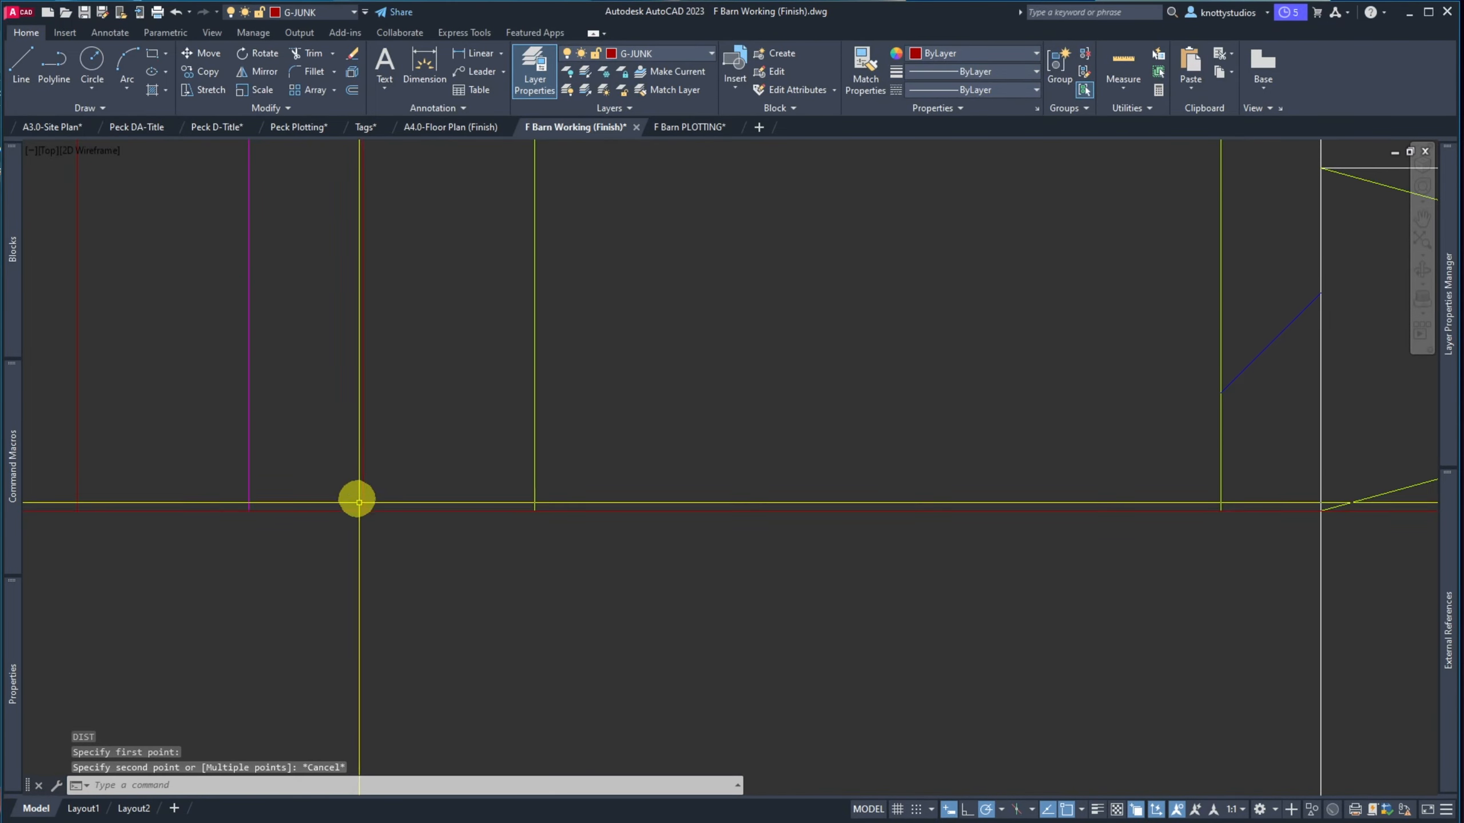
# Draw vertical construction lines through the southwest and southeast corners of the floor plan's blue outer wall line
pyautogui.scroll(-3, 319, 436)
pyautogui.scroll(-5, 319, 437)
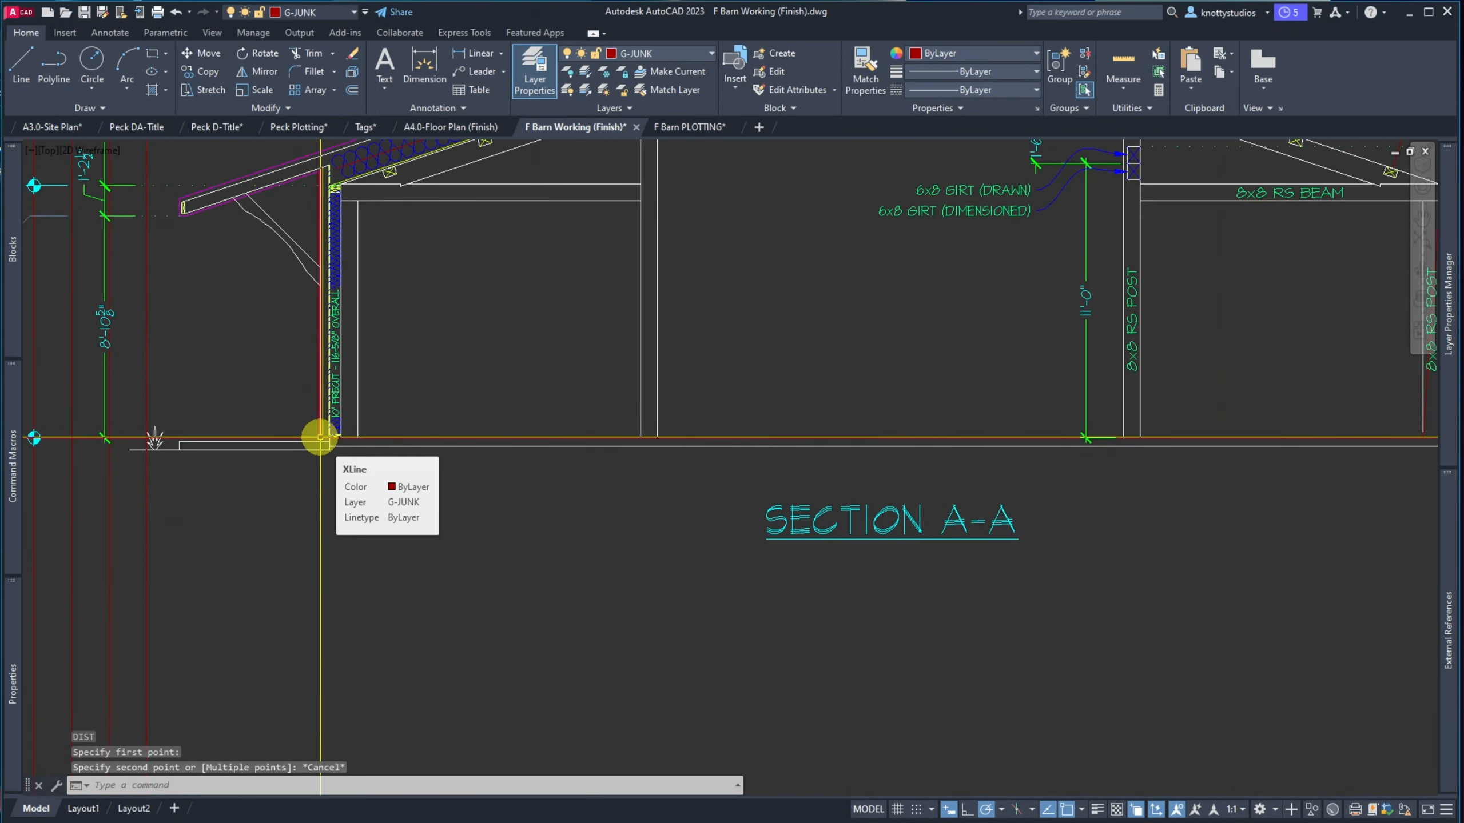
pyautogui.scroll(-5, 319, 436)
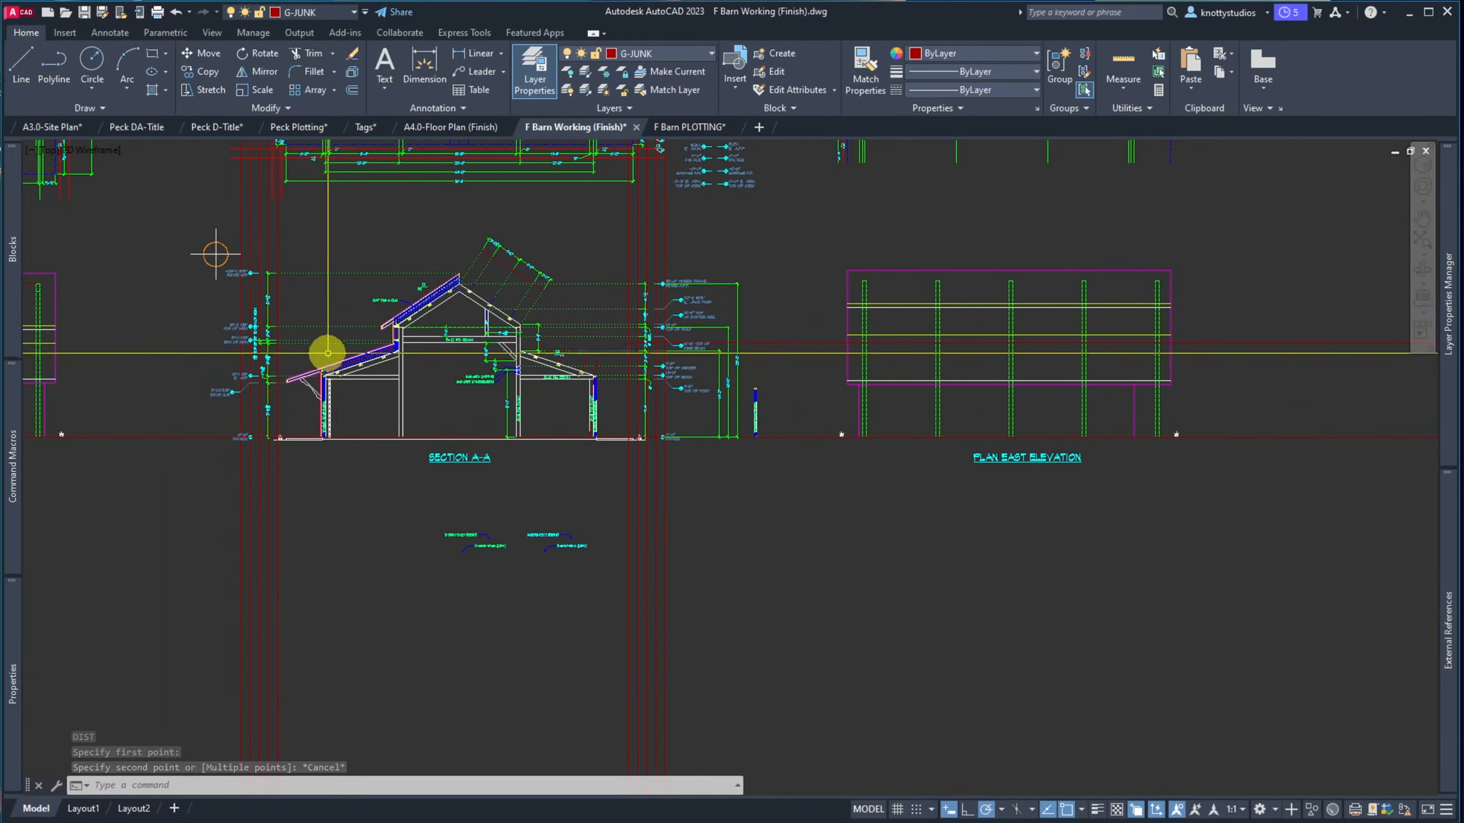
pyautogui.scroll(-4, 320, 378)
pyautogui.scroll(11, 321, 275)
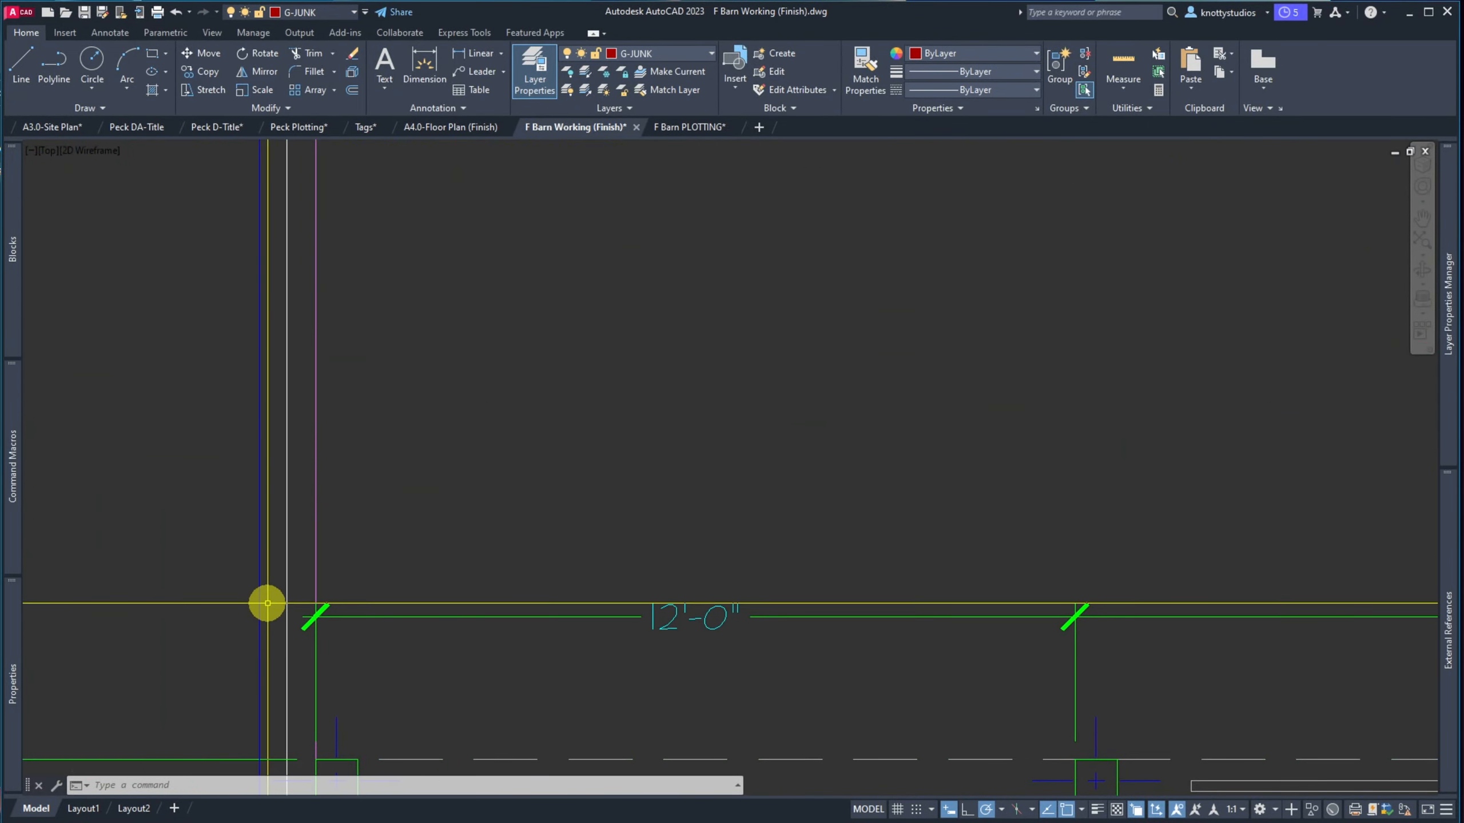
pyautogui.scroll(-3, 253, 473)
pyautogui.scroll(3, 228, 723)
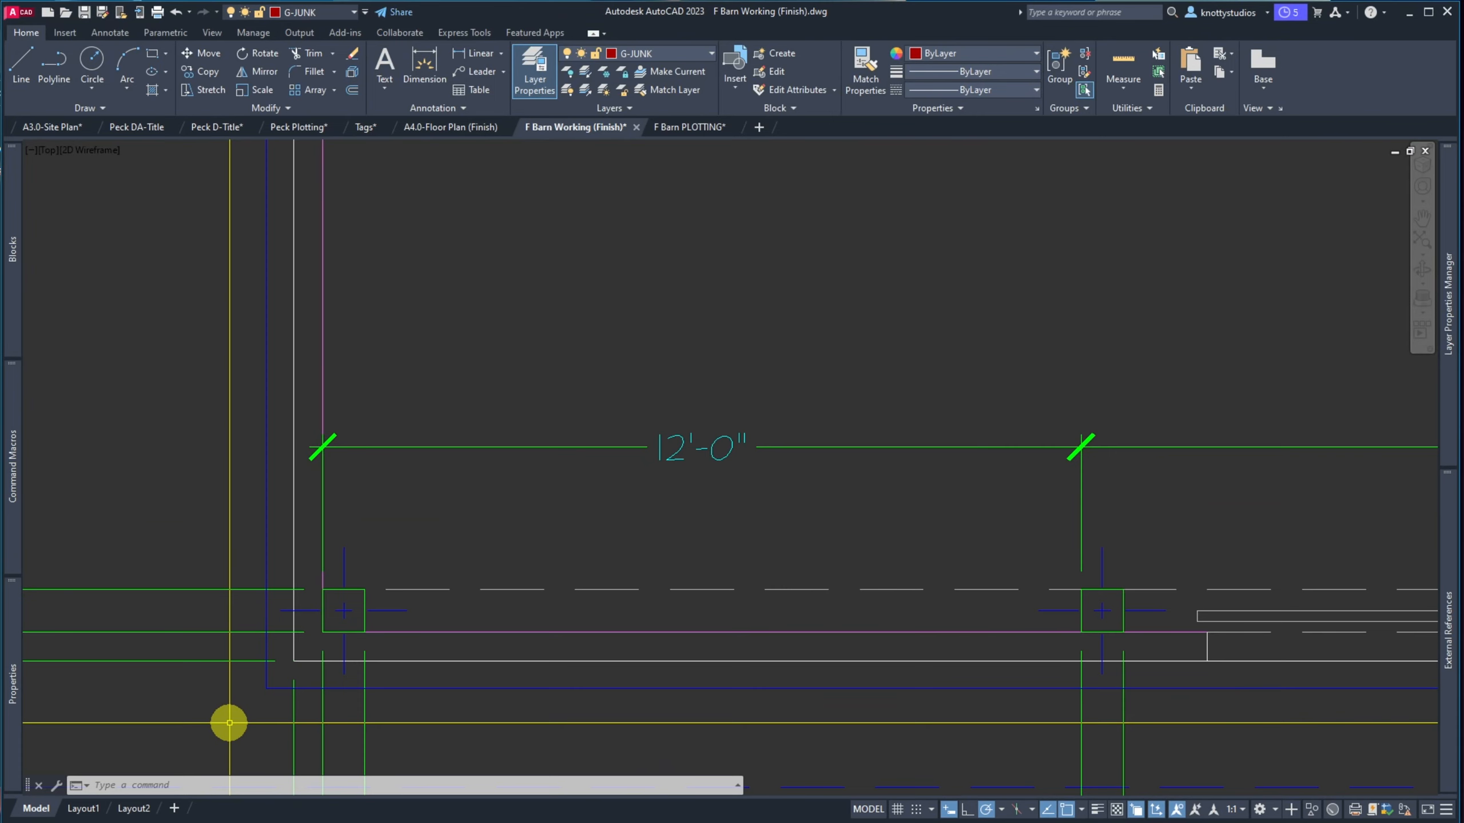
pyautogui.write('xl')
pyautogui.press('Return')
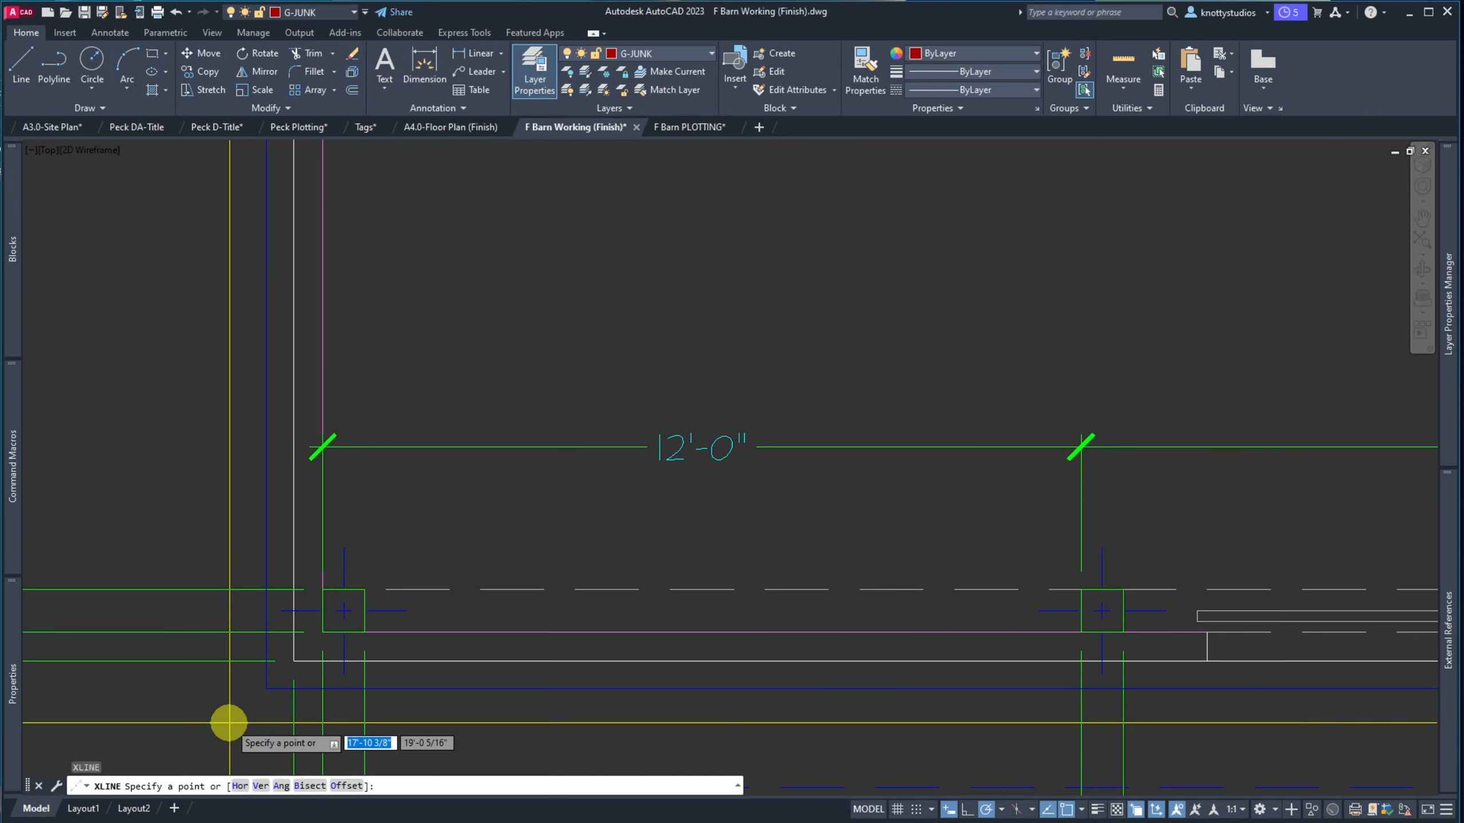
pyautogui.write('v')
pyautogui.press('Return')
pyautogui.click(266, 689)
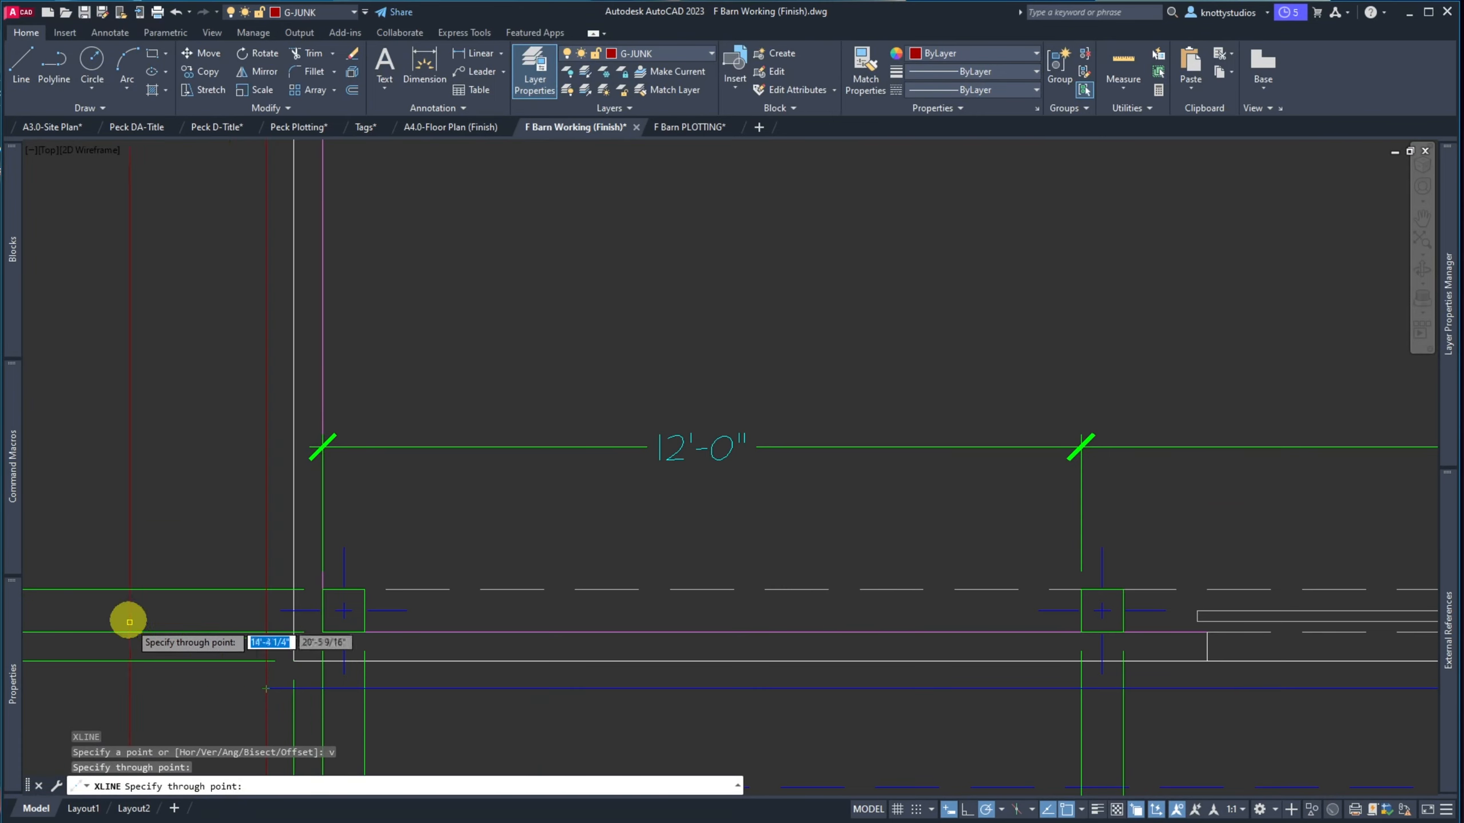
pyautogui.scroll(-8, 125, 611)
pyautogui.scroll(10, 680, 654)
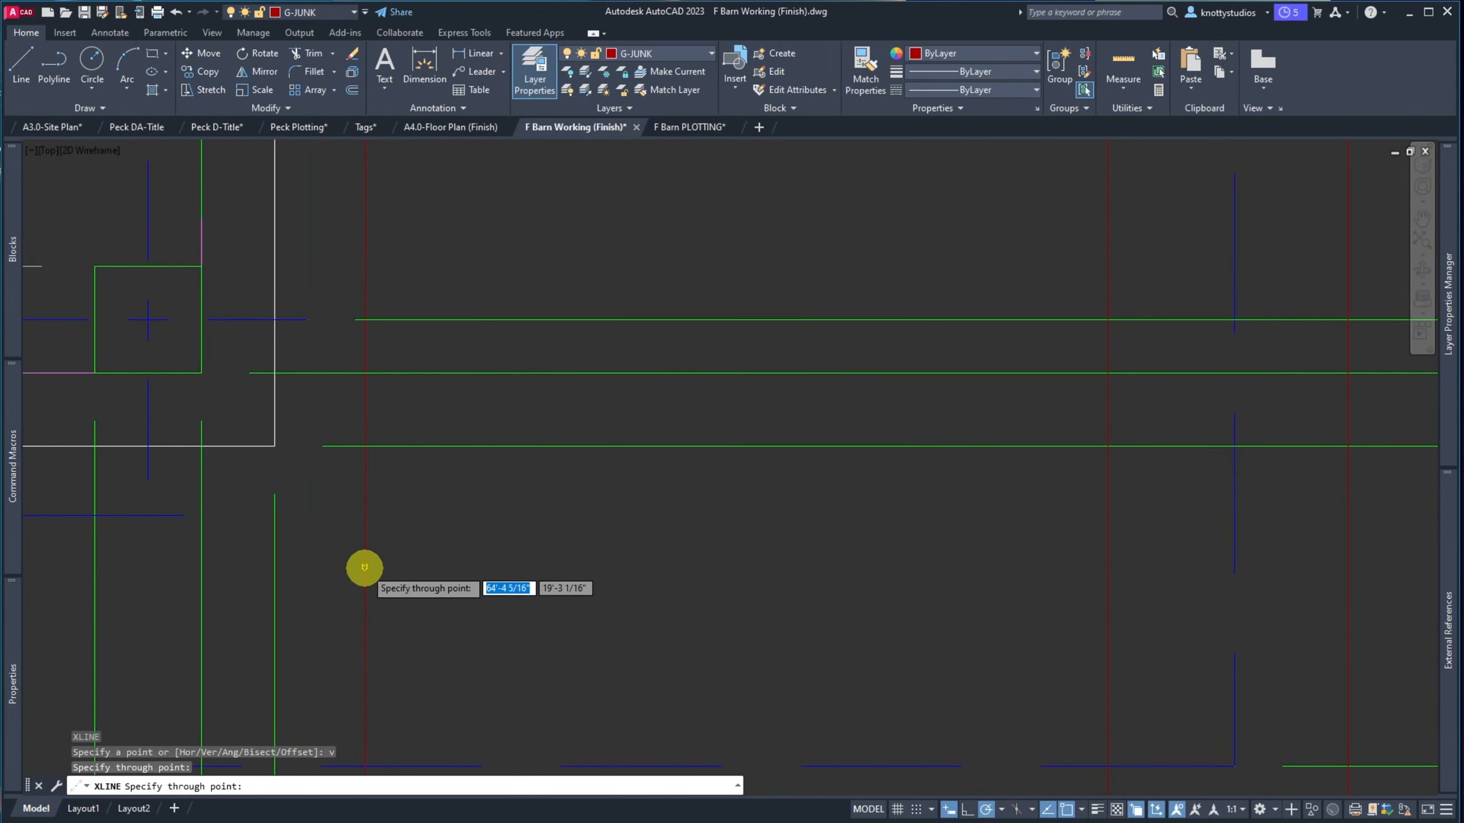
pyautogui.scroll(-5, 364, 567)
pyautogui.press('Return')
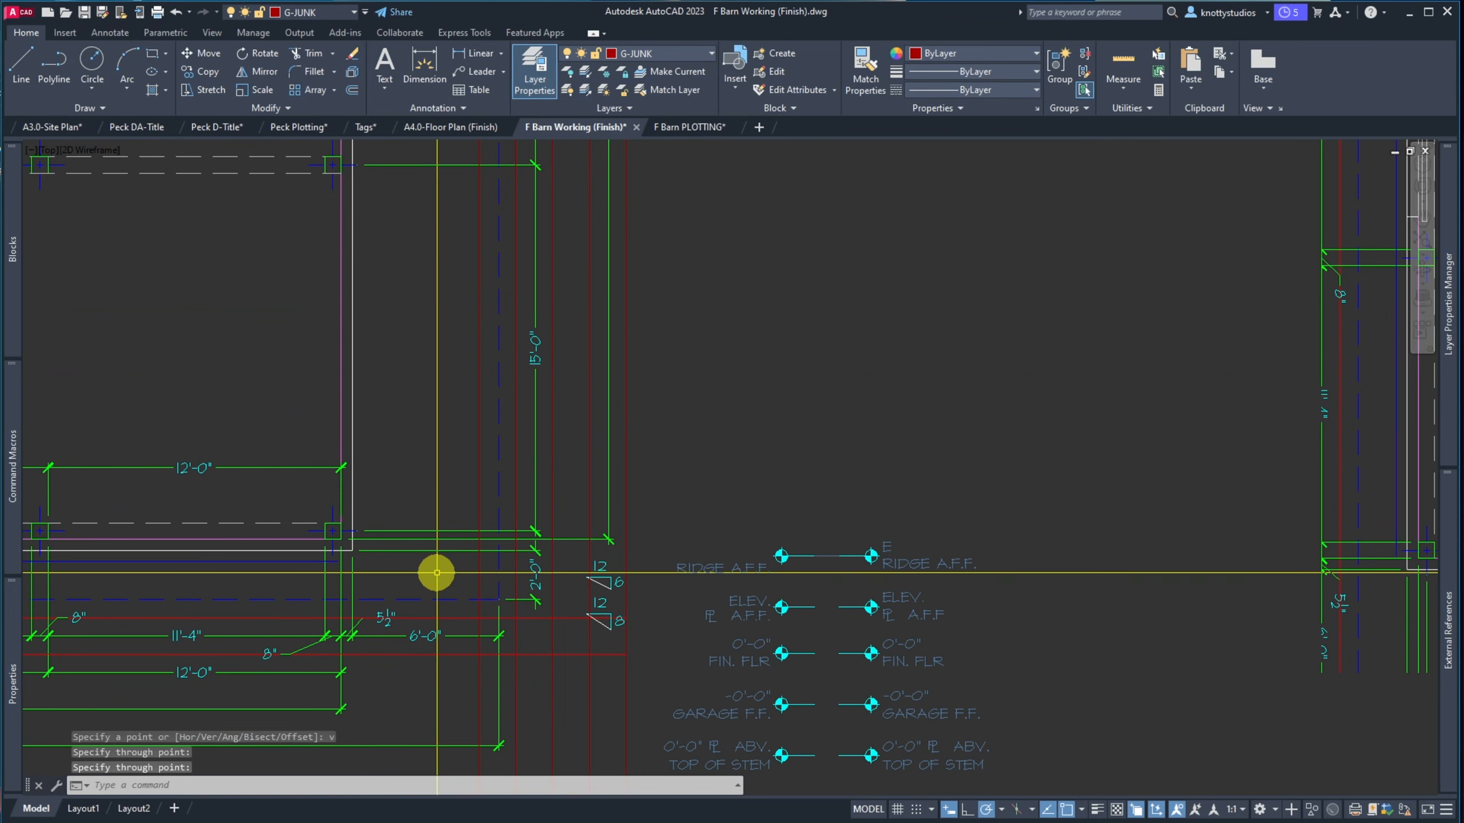
# Reload the A4.0-Floor Plan external reference
pyautogui.moveTo(1455, 619)
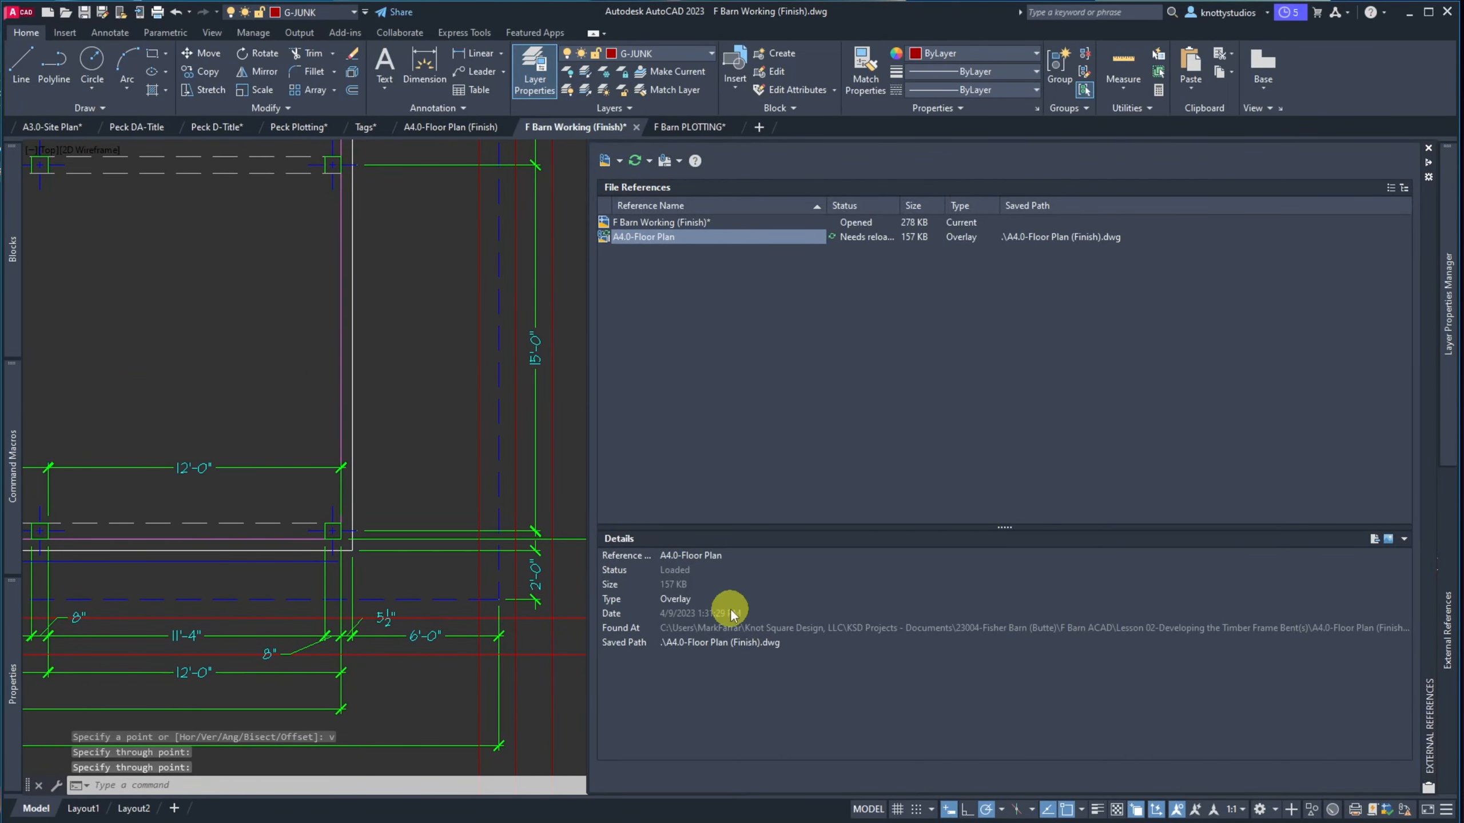
pyautogui.rightClick(666, 239)
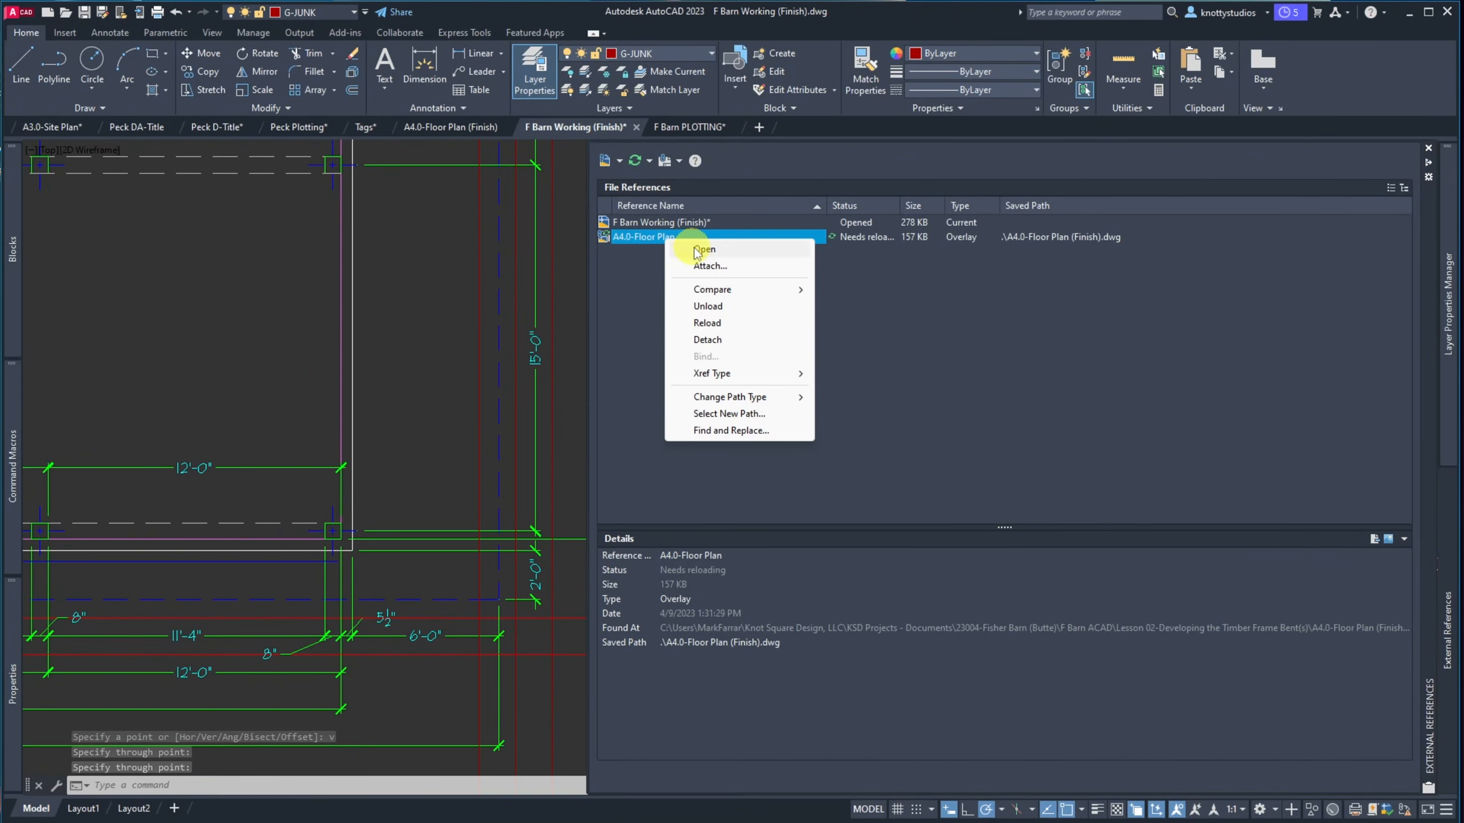
pyautogui.click(699, 324)
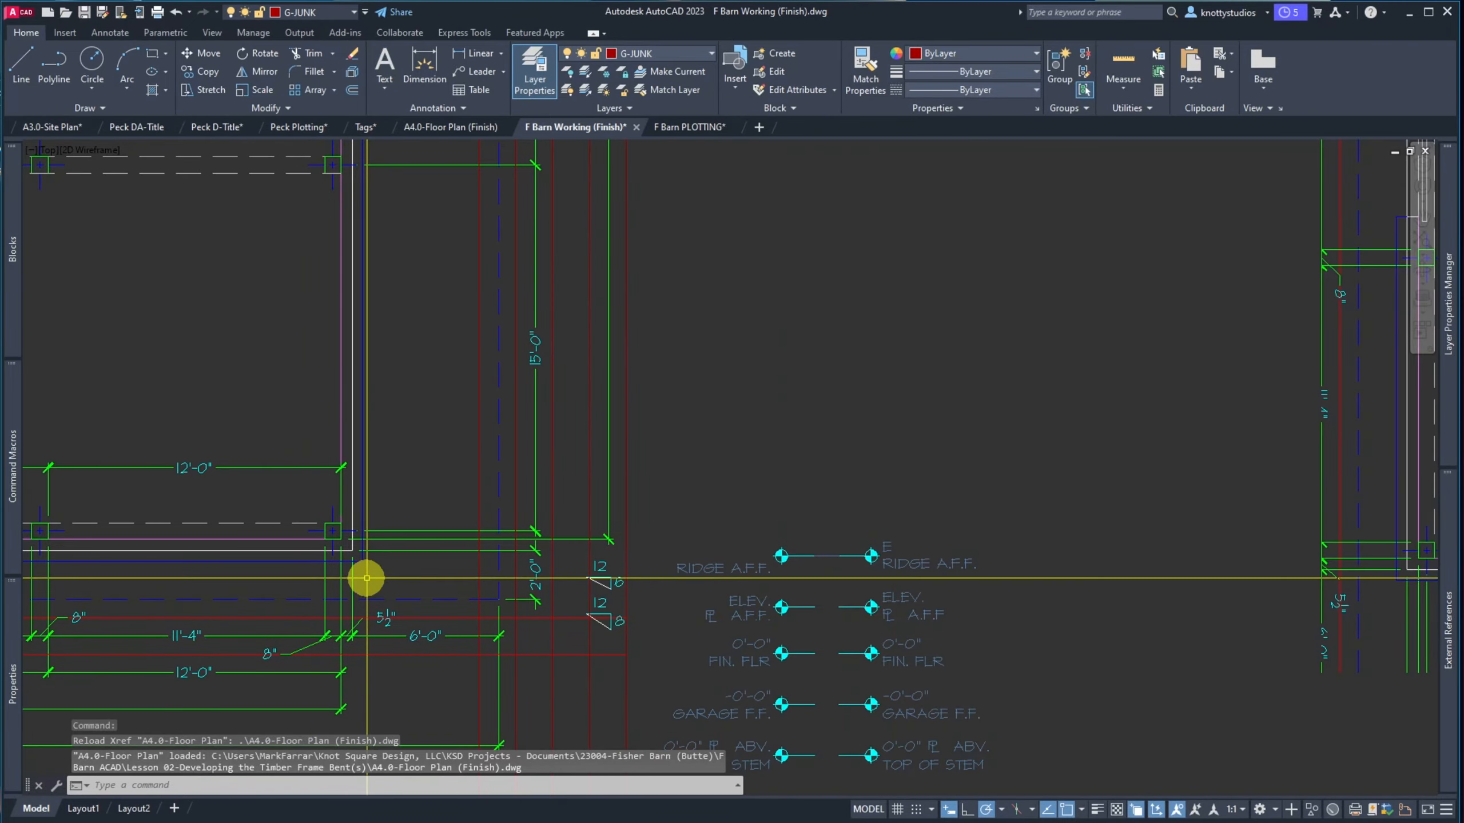
# Move the west wall's magenta, two red and outer yellow lines in Section A-A so the magenta line aligns with the new vertical construction line
pyautogui.scroll(-6, 380, 415)
pyautogui.scroll(10, 349, 497)
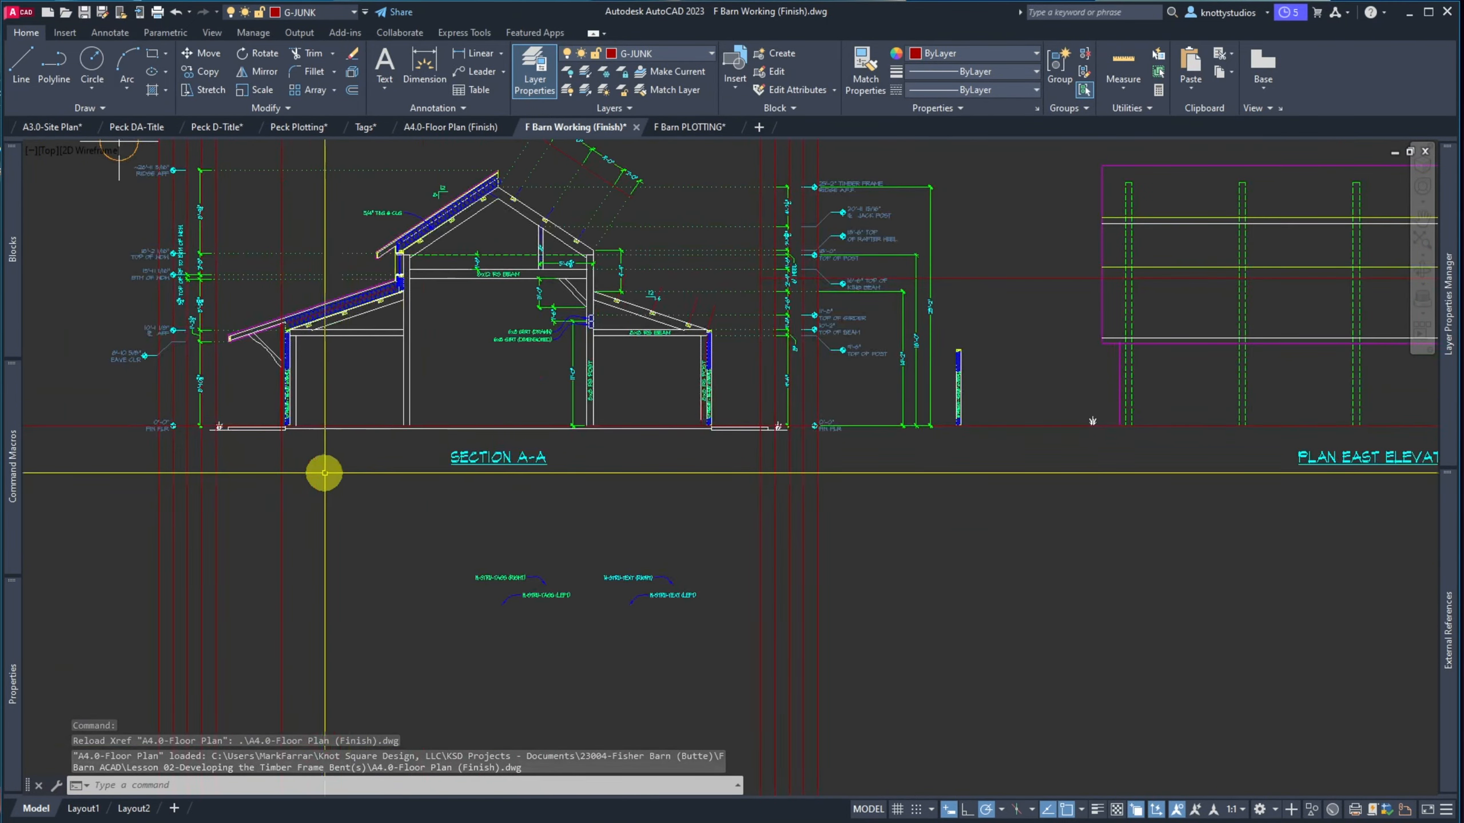
pyautogui.scroll(-3, 267, 489)
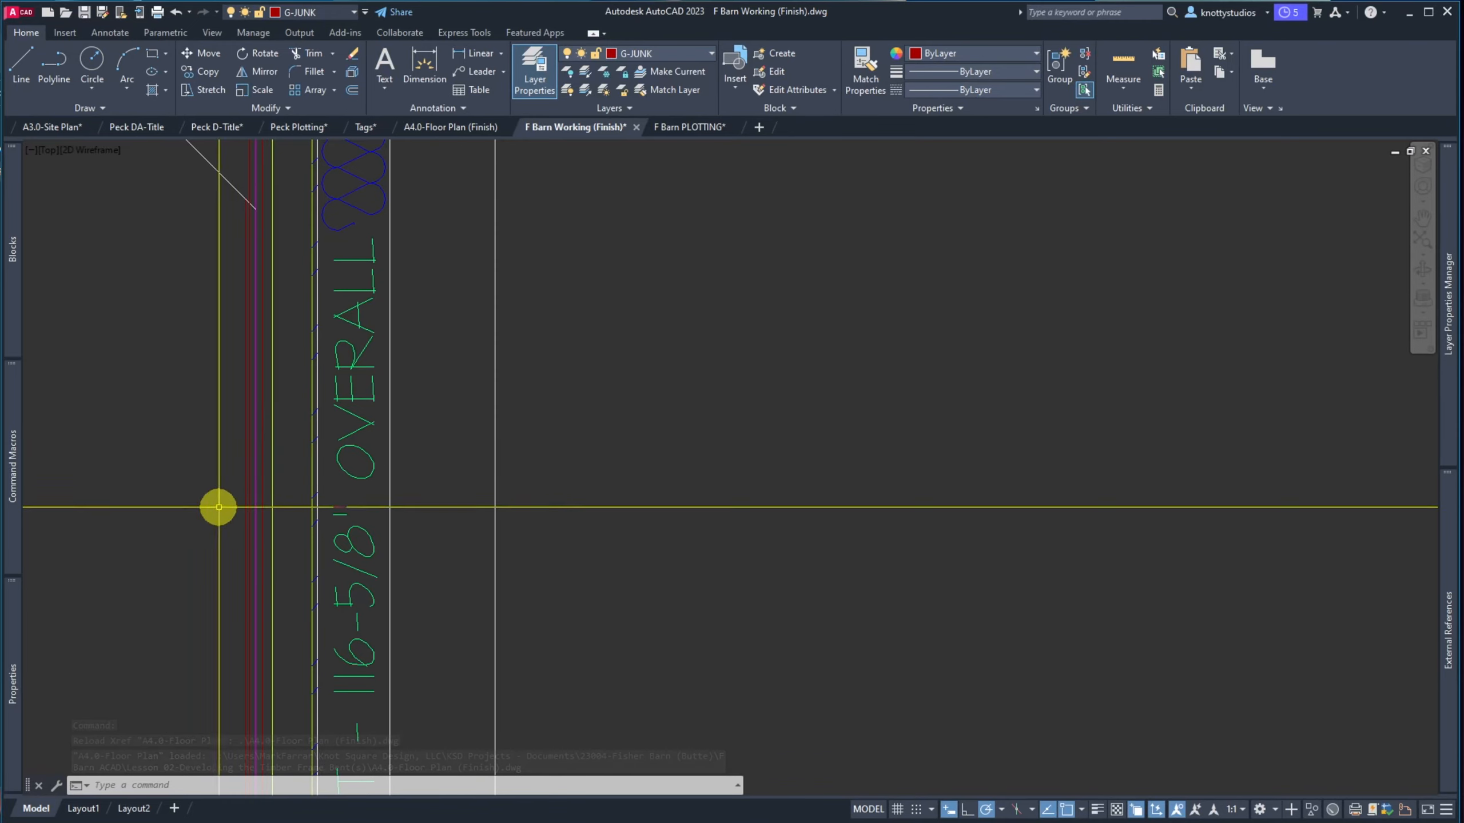
pyautogui.scroll(6, 232, 693)
pyautogui.scroll(4, 320, 540)
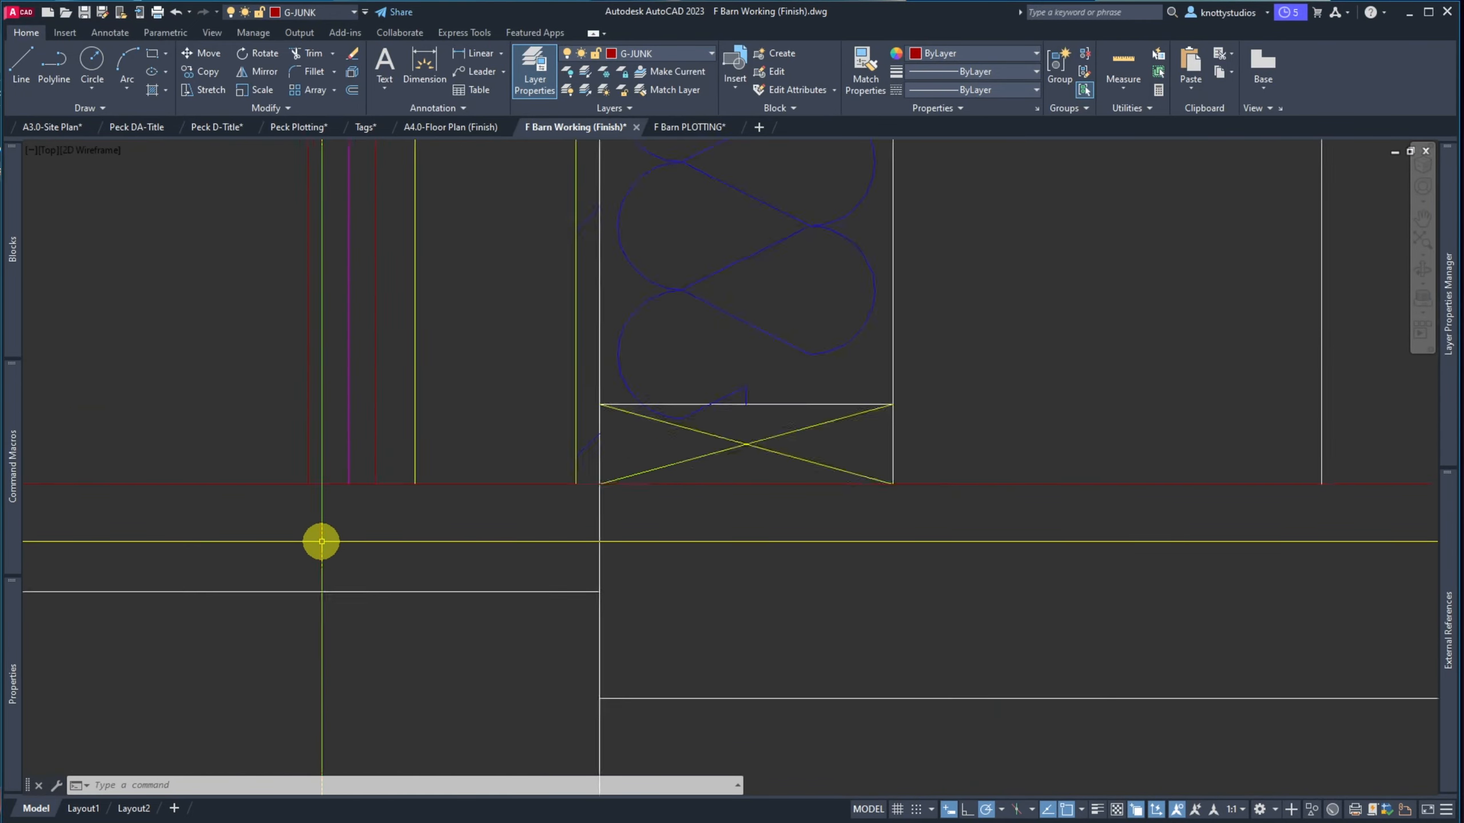
pyautogui.write('m')
pyautogui.press('Return')
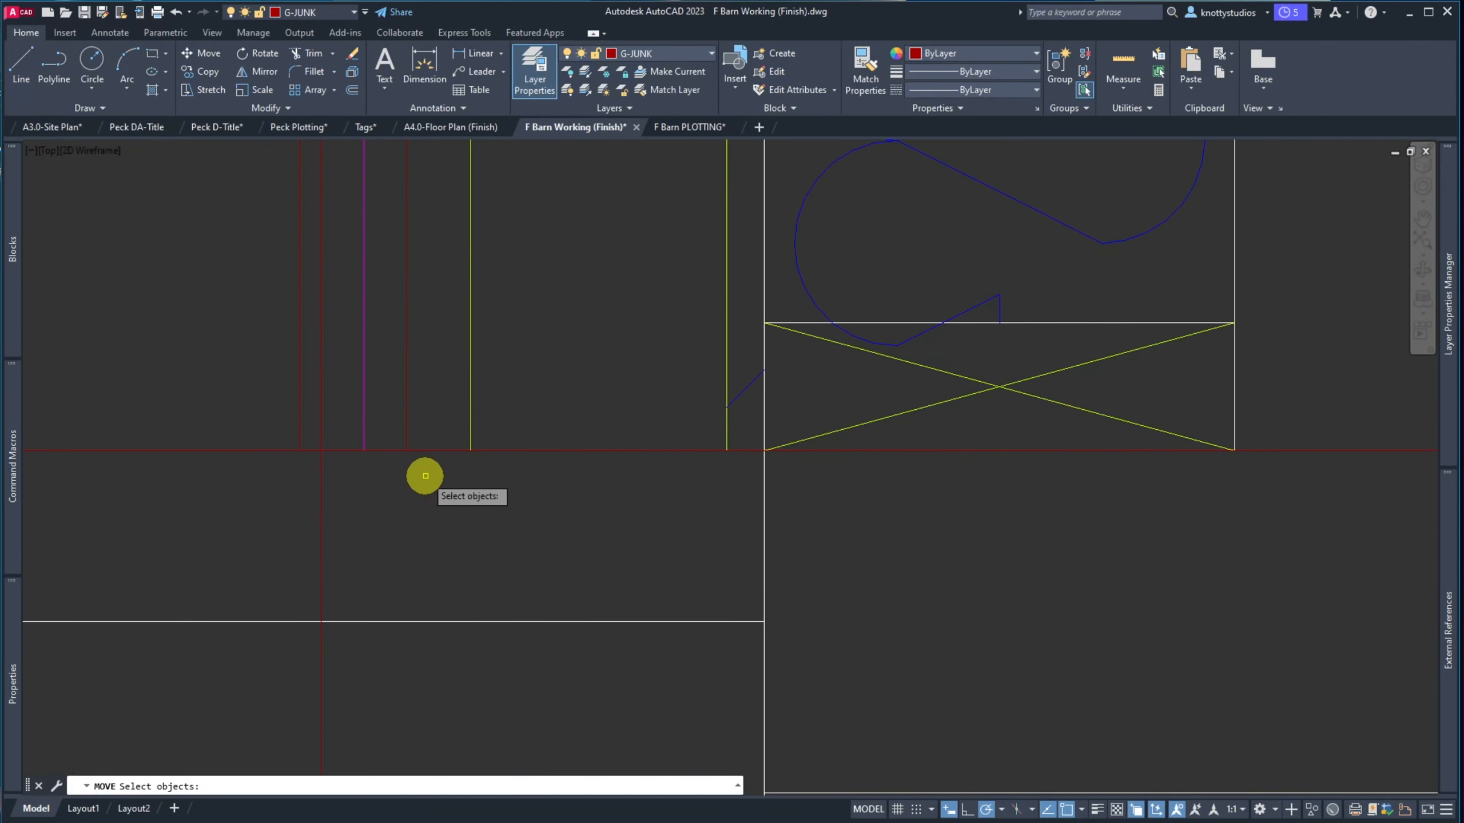
pyautogui.moveTo(310, 432); pyautogui.dragTo(279, 427)
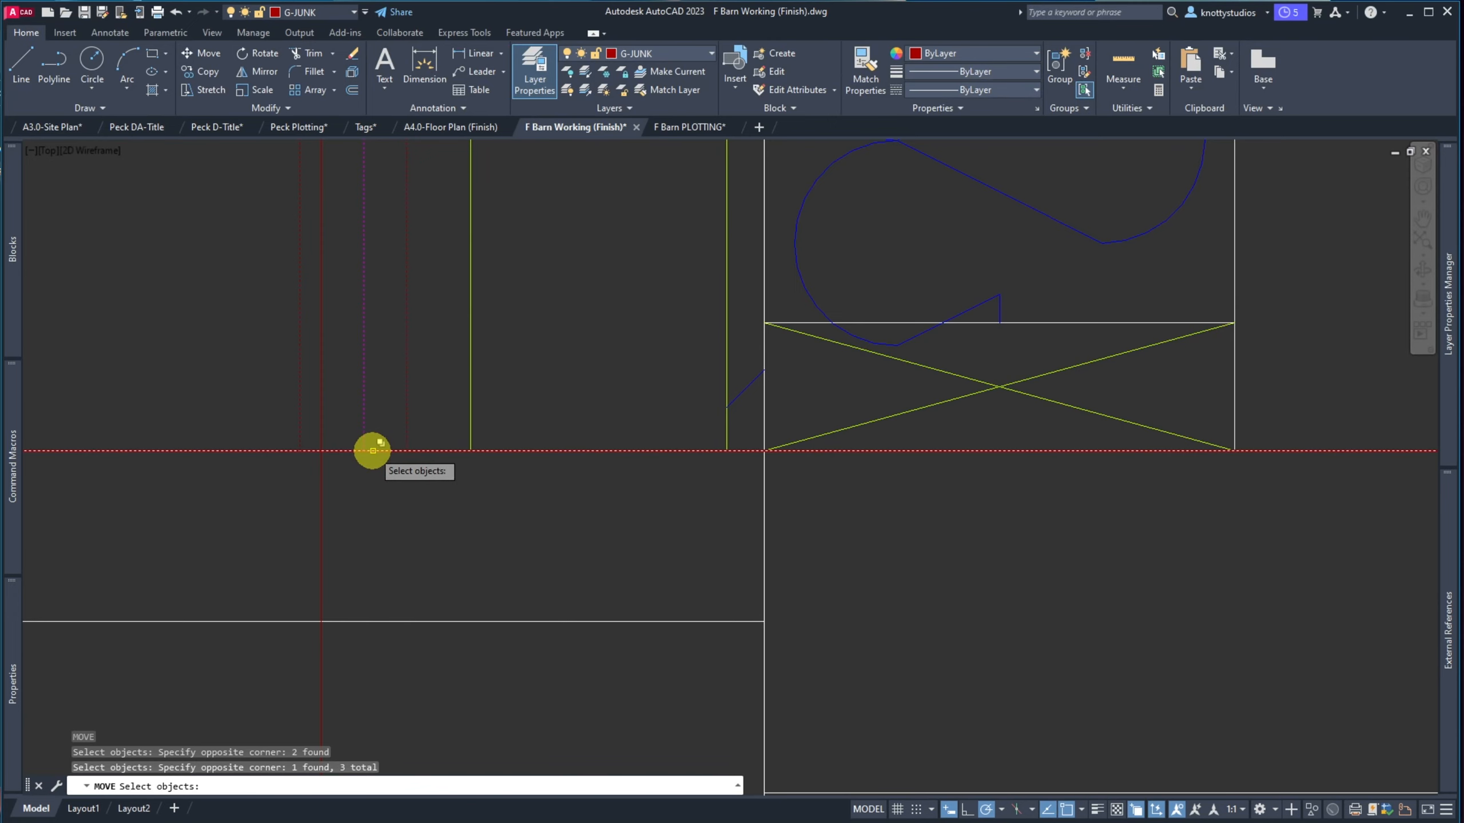
pyautogui.click(461, 400)
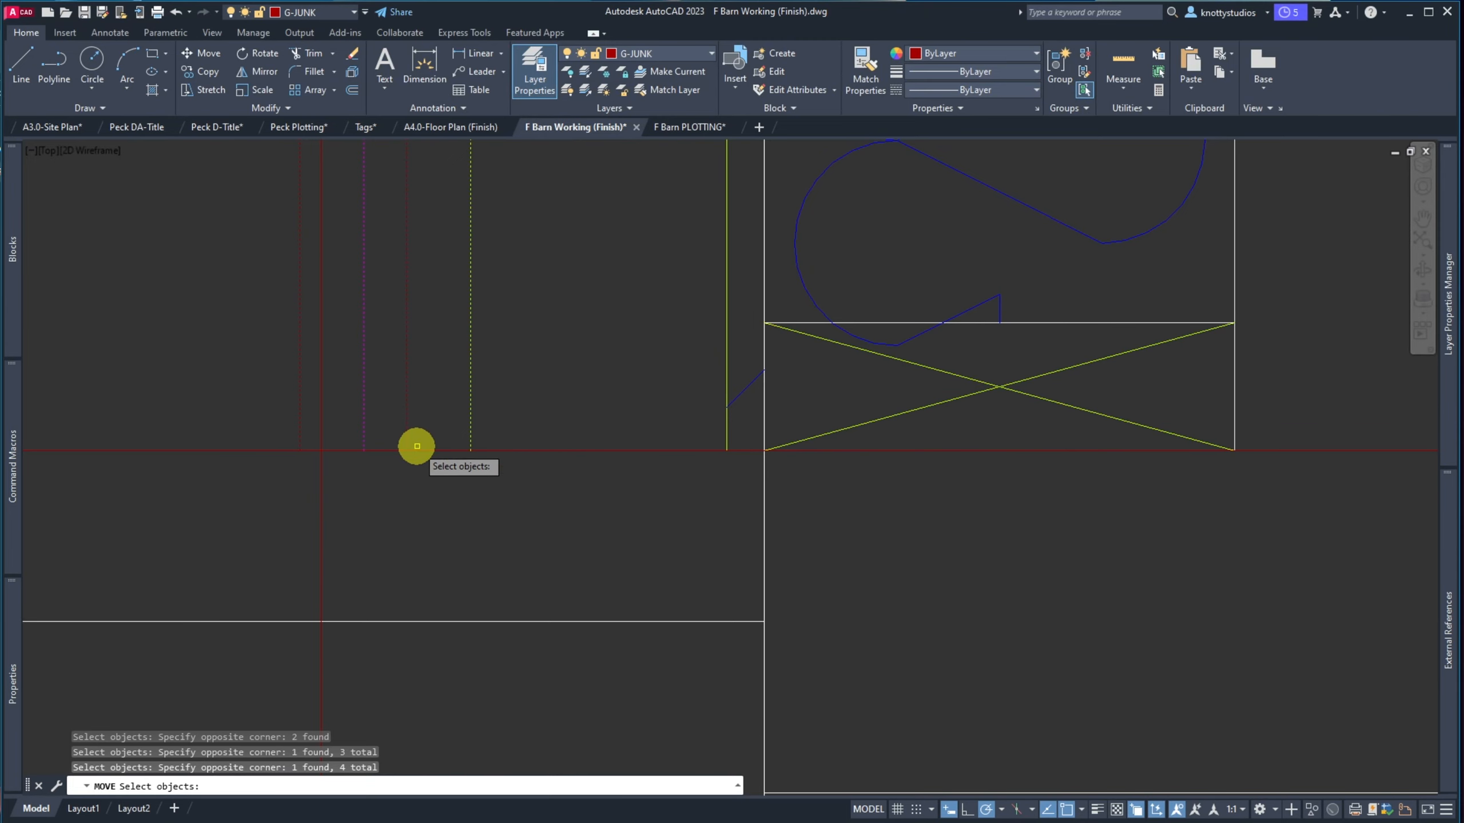
pyautogui.press('Return')
pyautogui.click(364, 450)
pyautogui.click(321, 450)
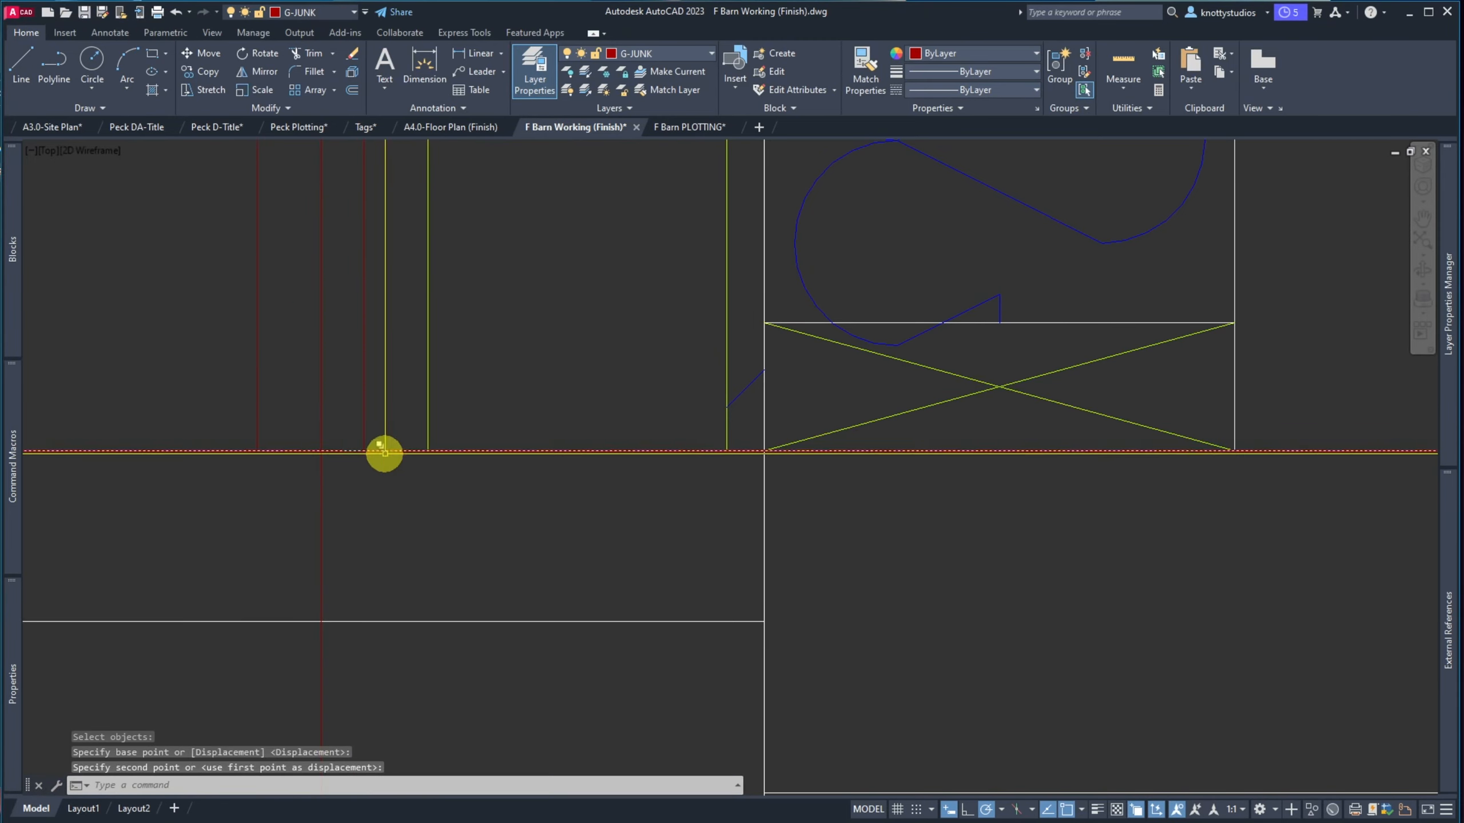
# Measure the gap between the west wall's inner and outer yellow lines at the base and inspect the wall top under the eave
pyautogui.write('dist')
pyautogui.press('Return')
pyautogui.click(727, 451)
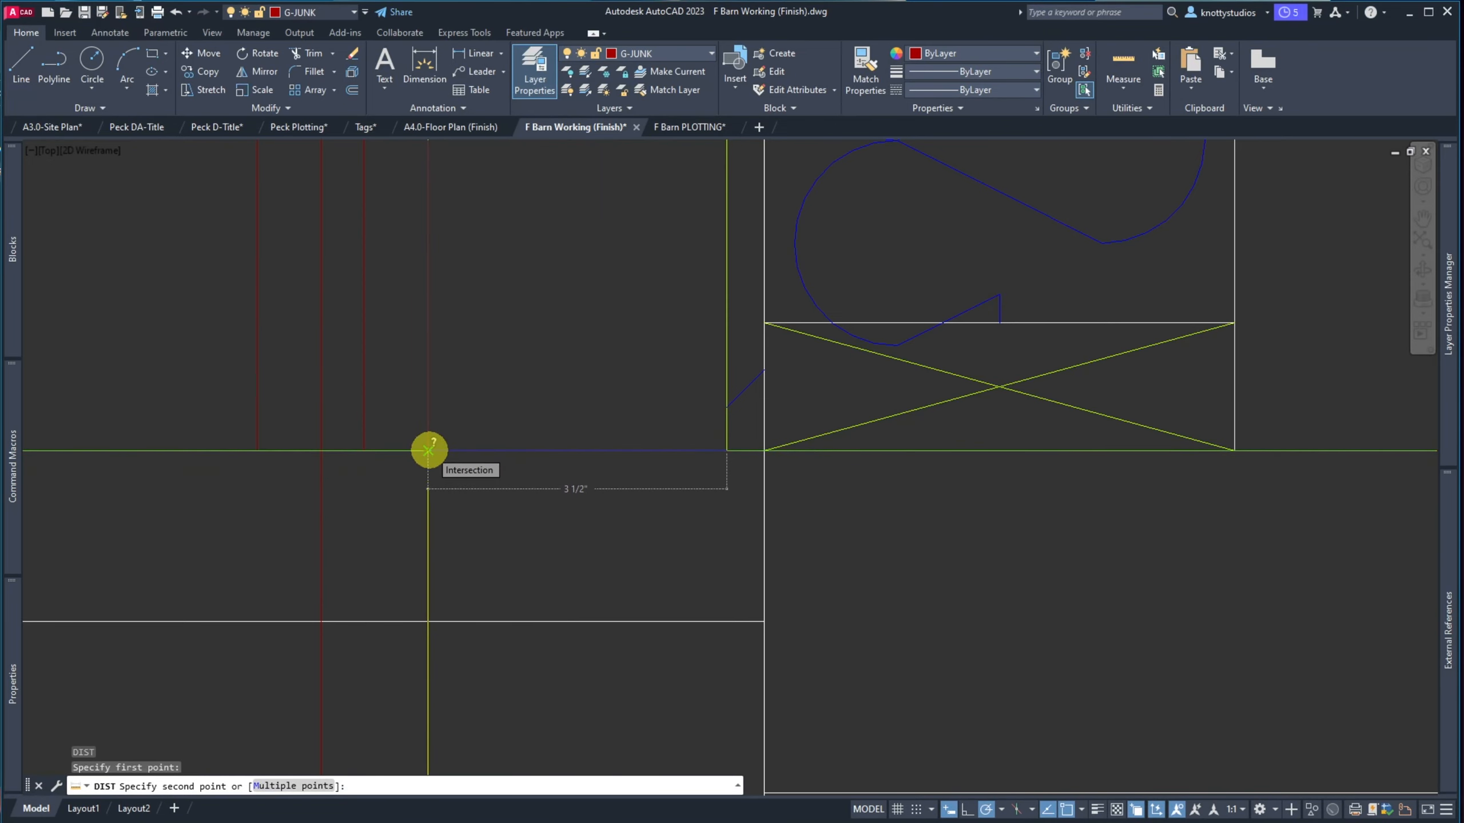
pyautogui.press('Escape')
pyautogui.scroll(-9, 315, 536)
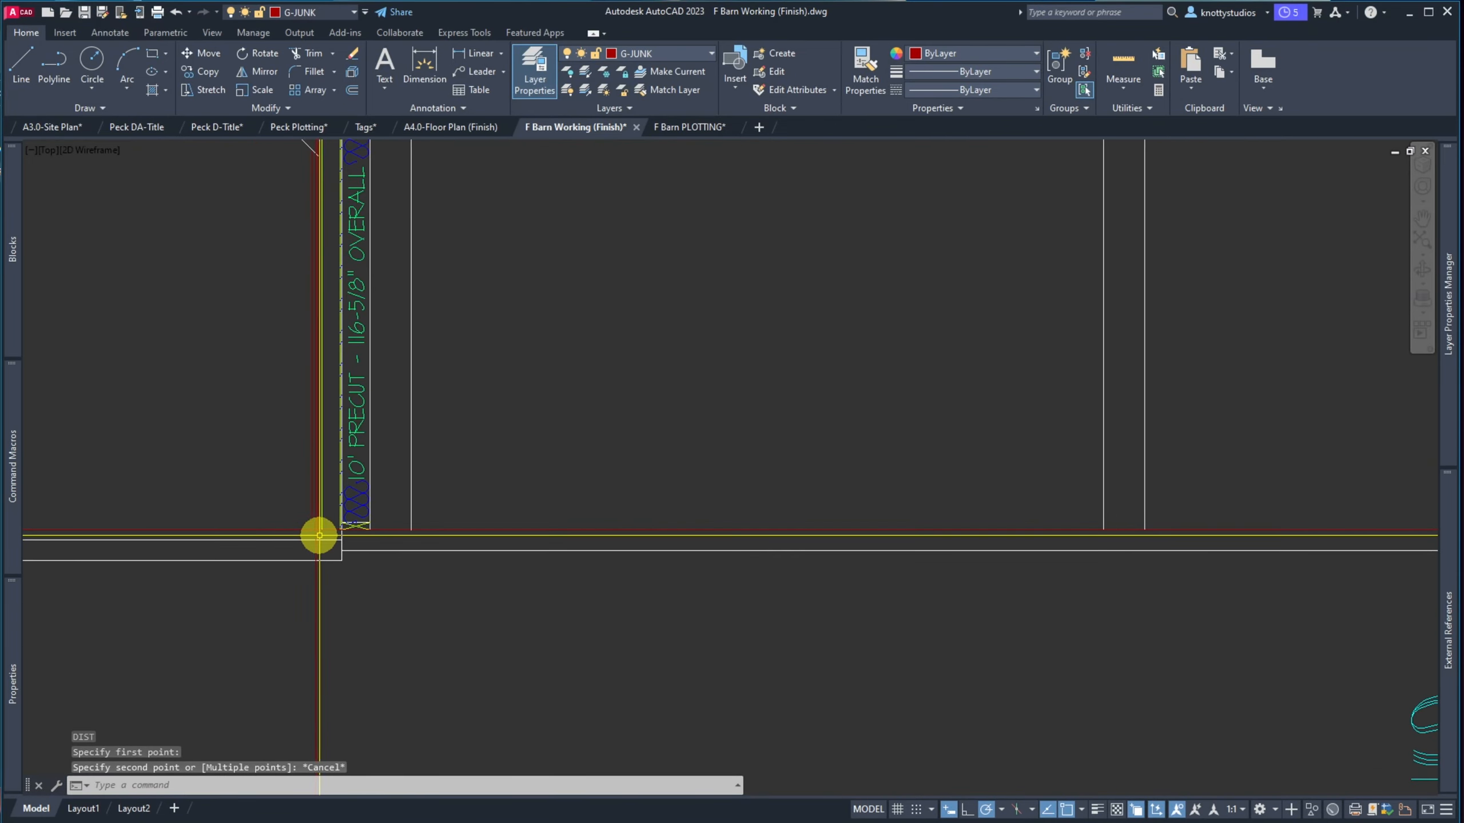
pyautogui.scroll(-5, 319, 535)
pyautogui.scroll(5, 321, 267)
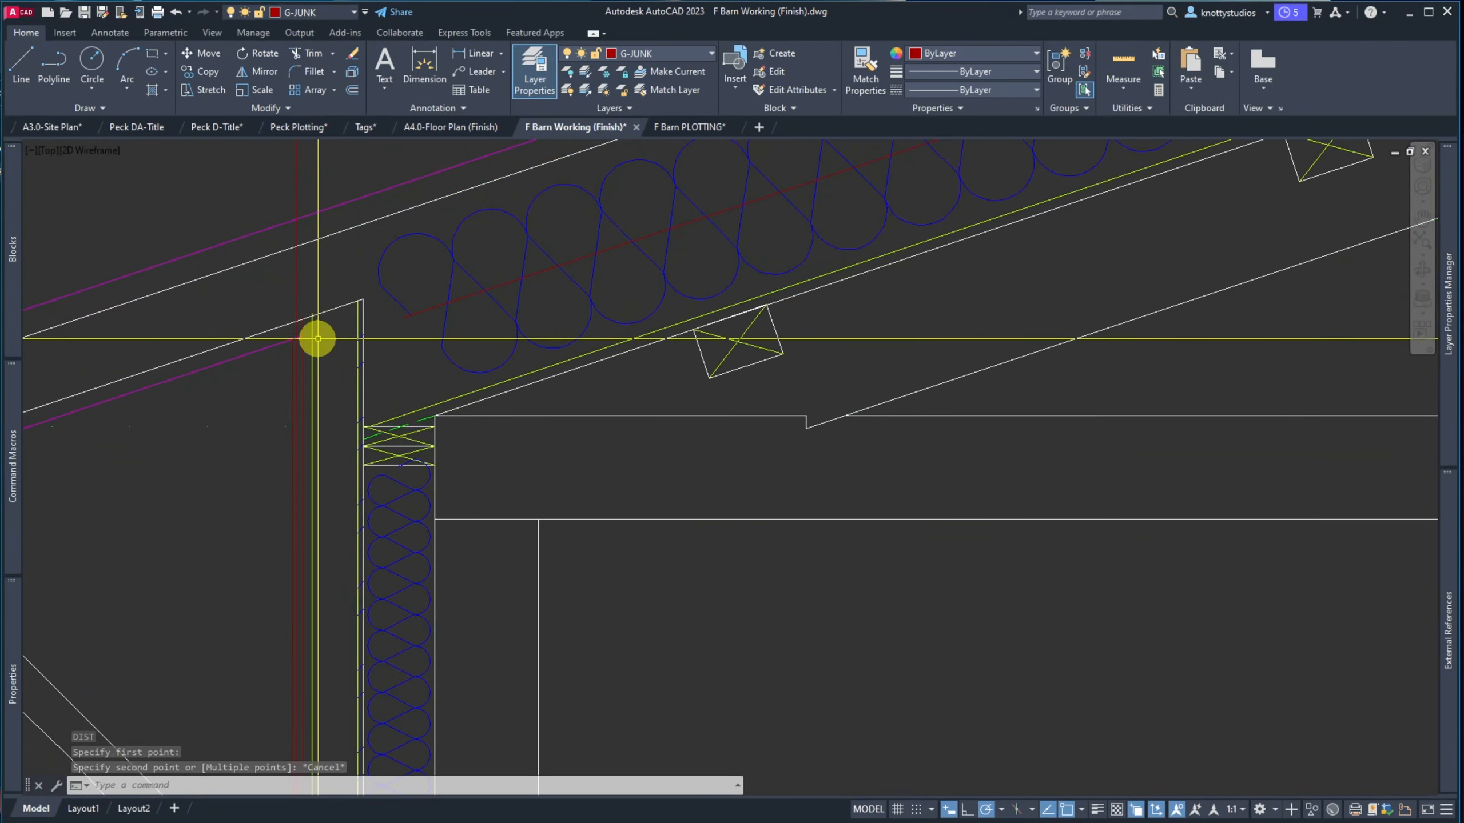
pyautogui.scroll(5, 318, 338)
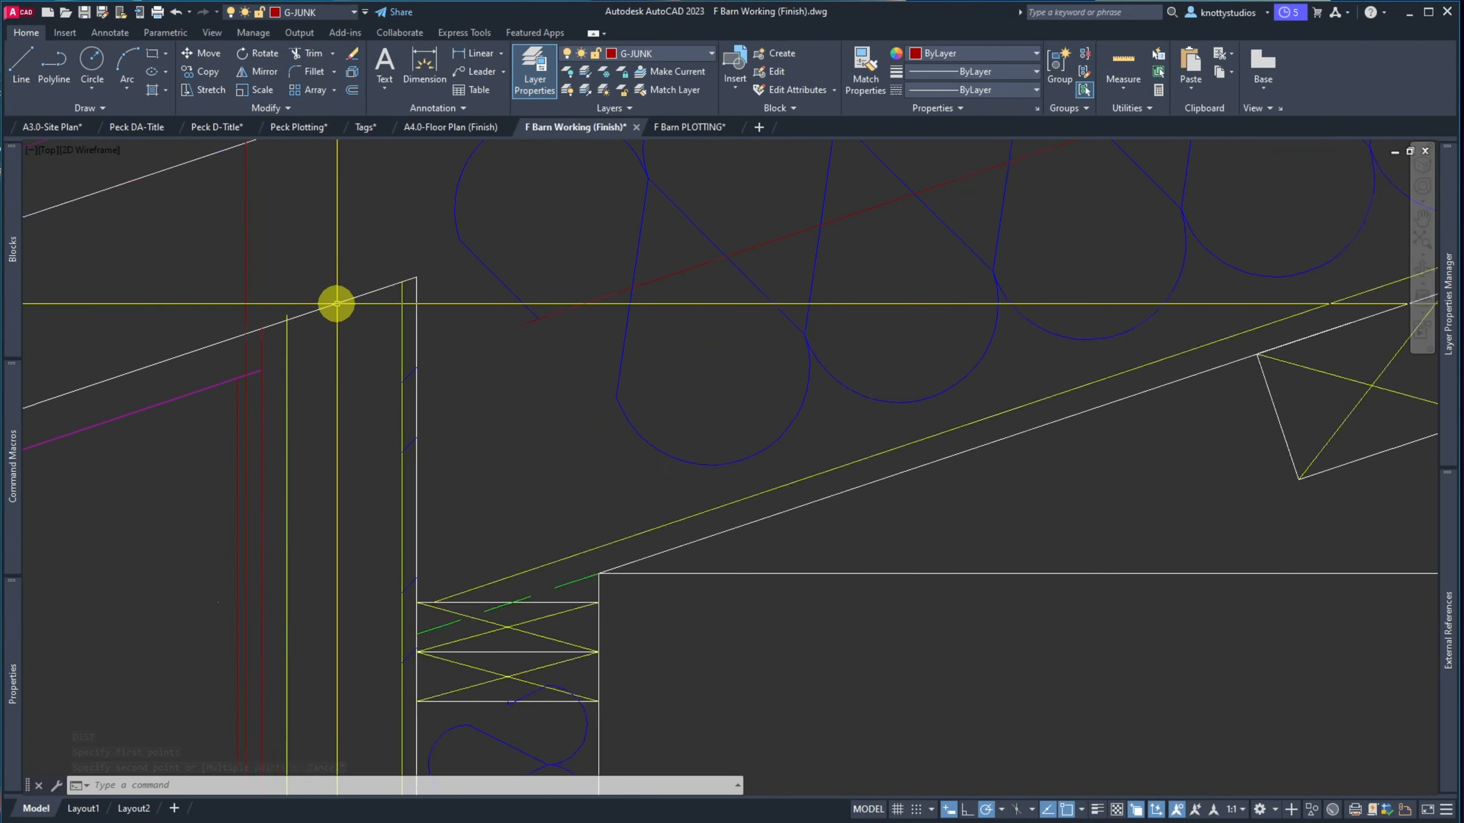
pyautogui.scroll(-4, 334, 315)
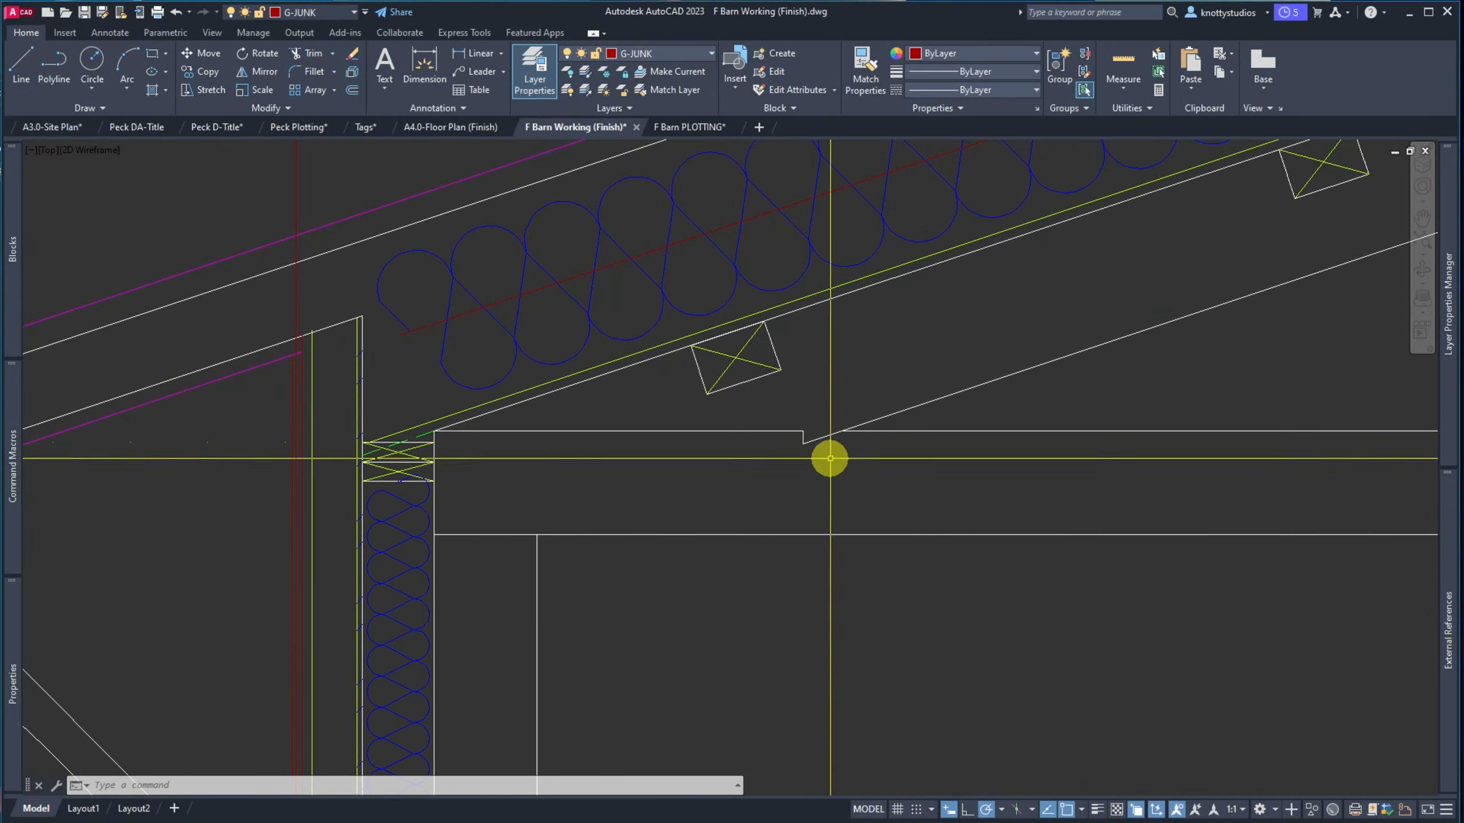
# Frame the whole of Section A-A with its dimensions and level markers to review the adjusted walls
pyautogui.scroll(-2, 858, 437)
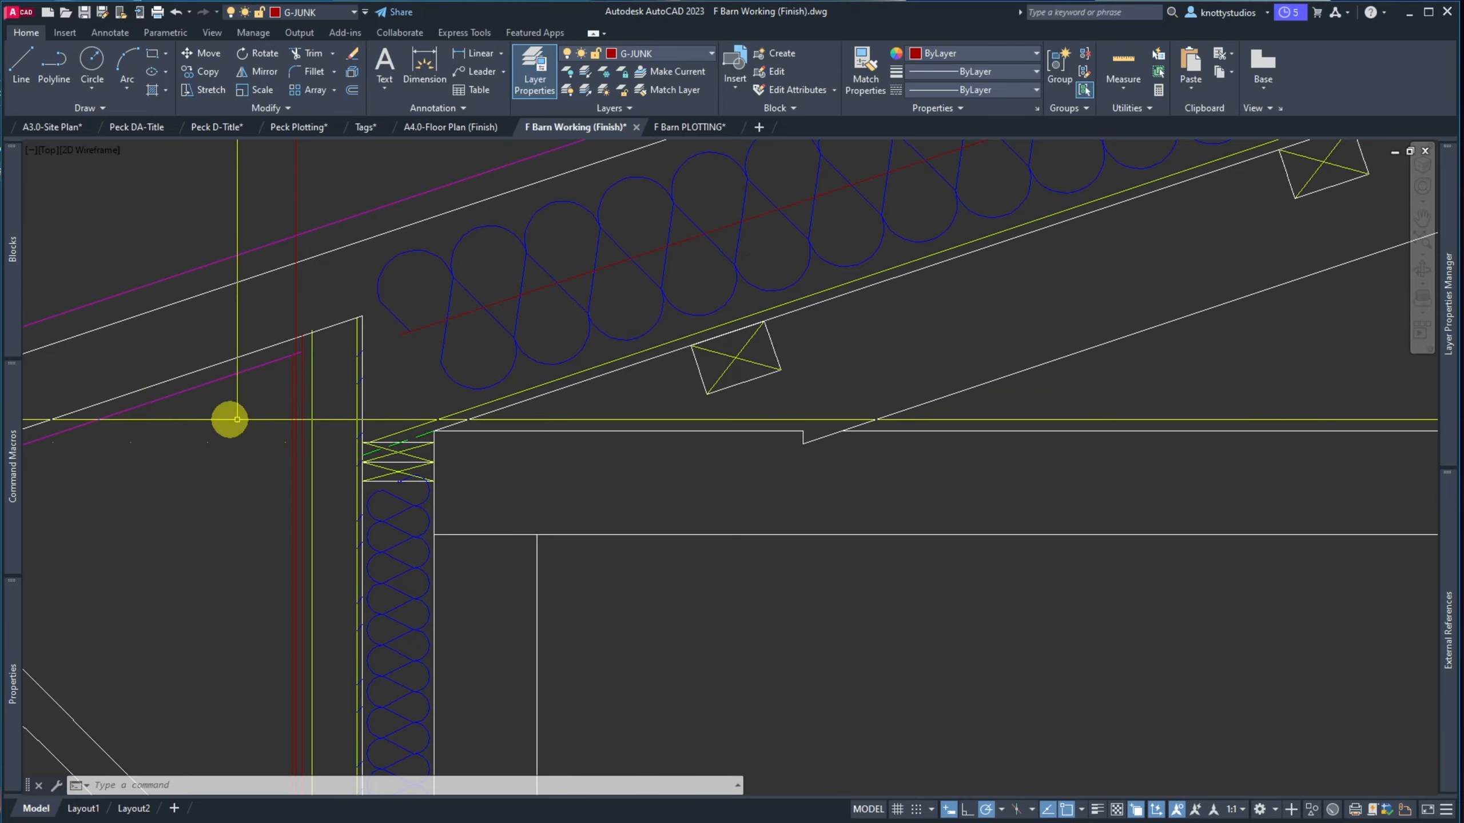
pyautogui.scroll(-3, 256, 399)
pyautogui.scroll(-4, 256, 399)
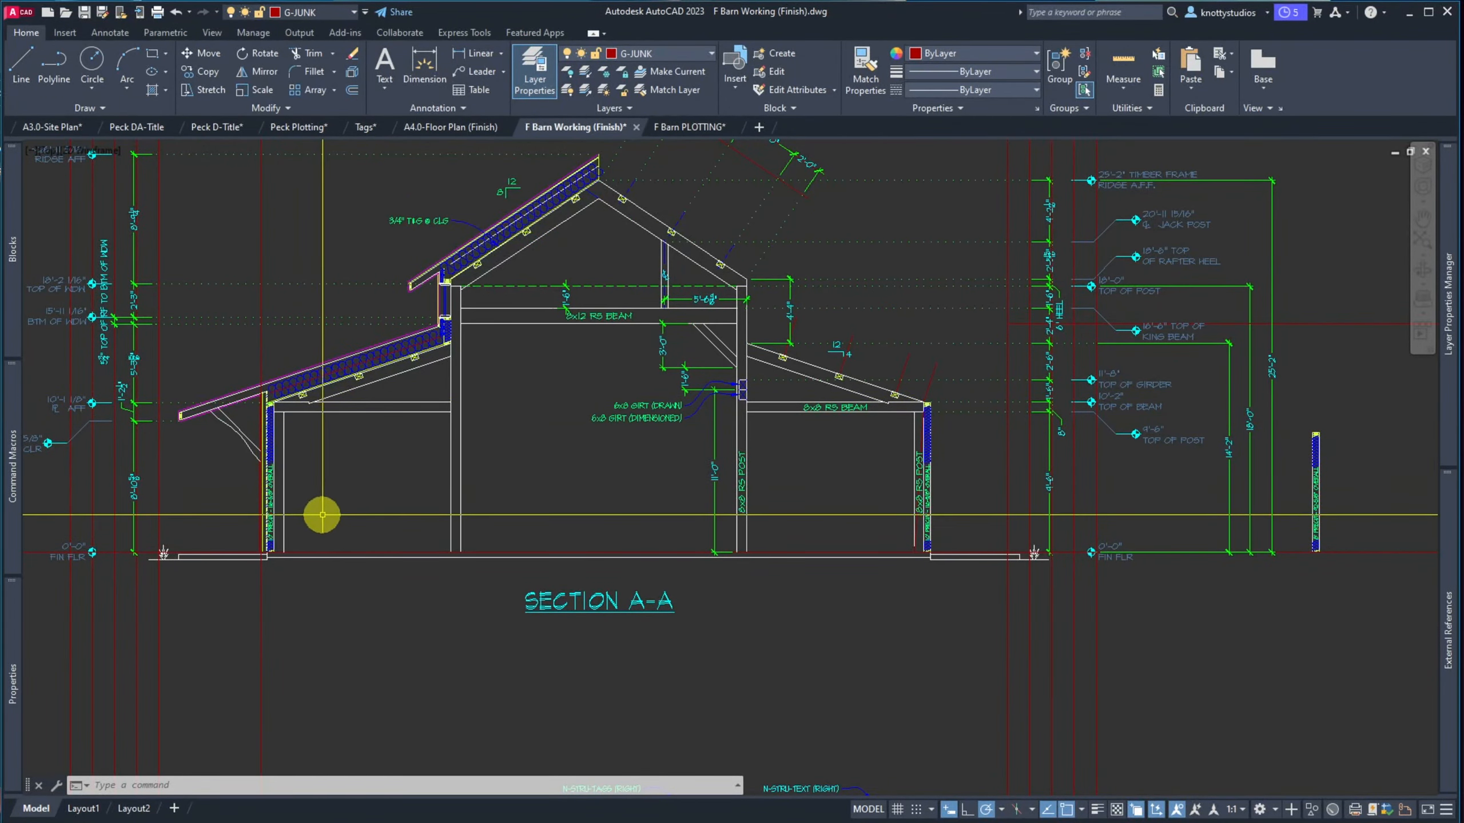
pyautogui.scroll(-3, 599, 490)
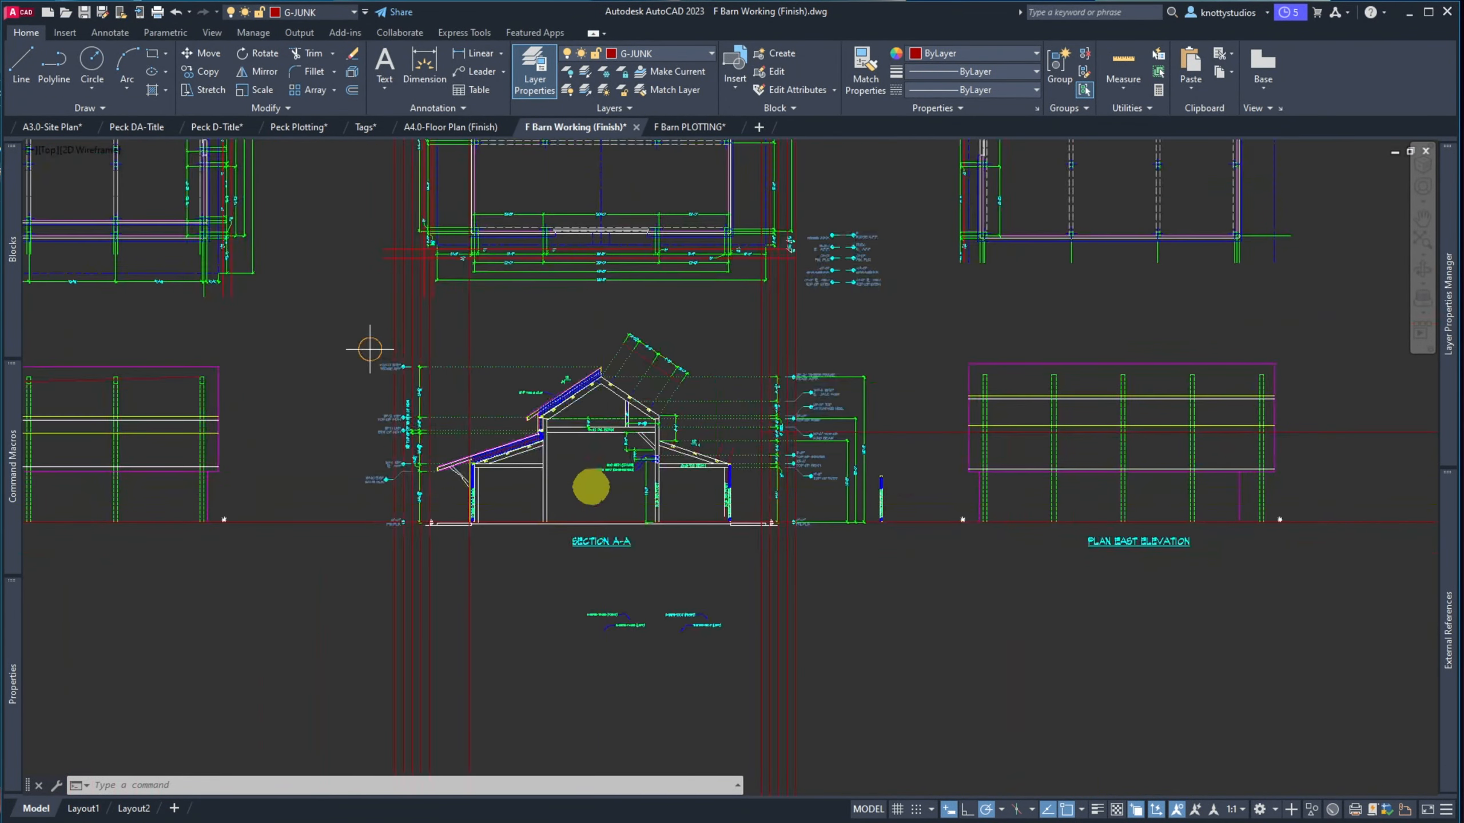
pyautogui.scroll(2, 535, 430)
pyautogui.write('z')
pyautogui.press('Return')
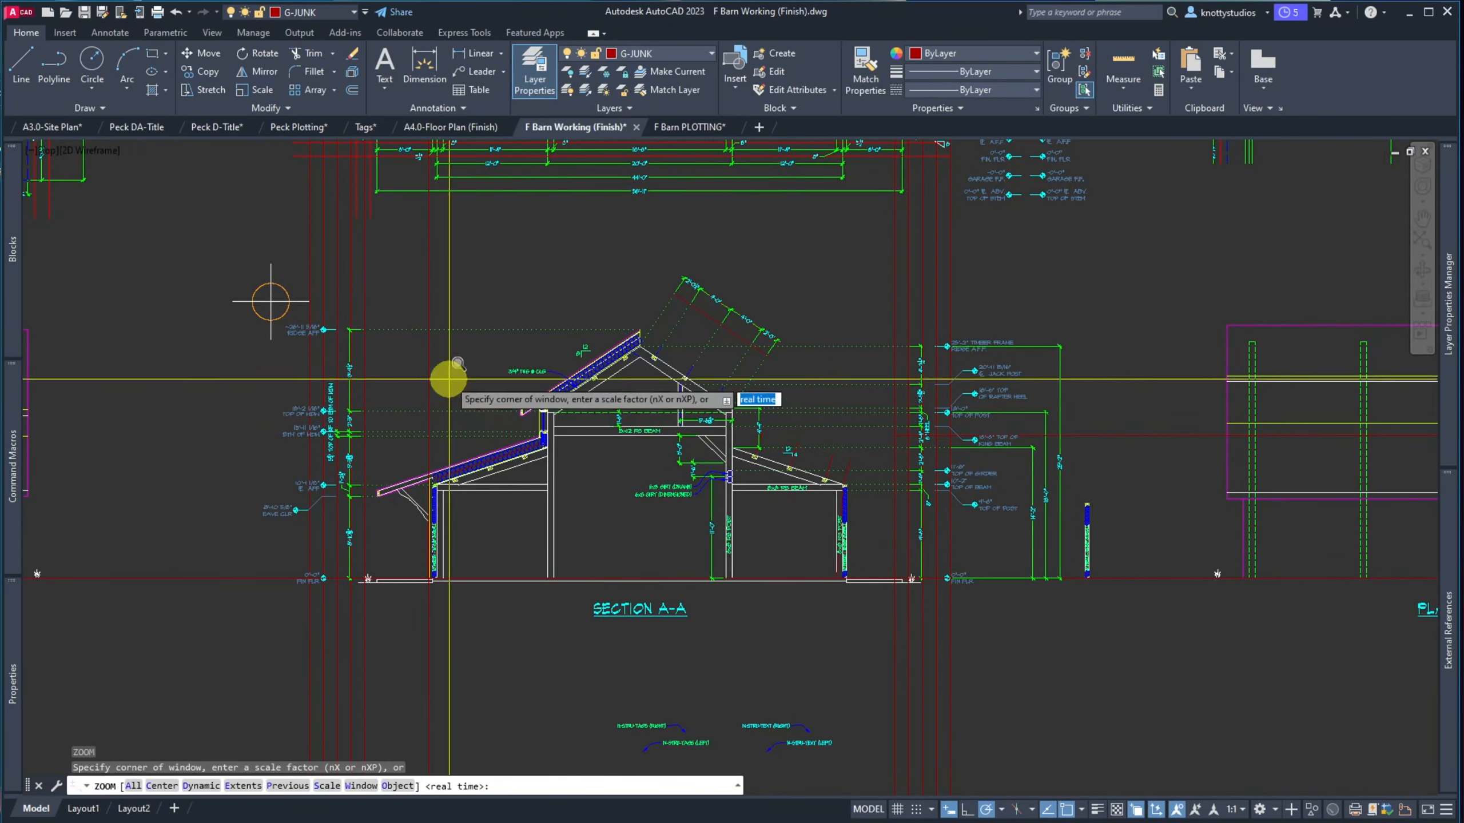
pyautogui.click(245, 258)
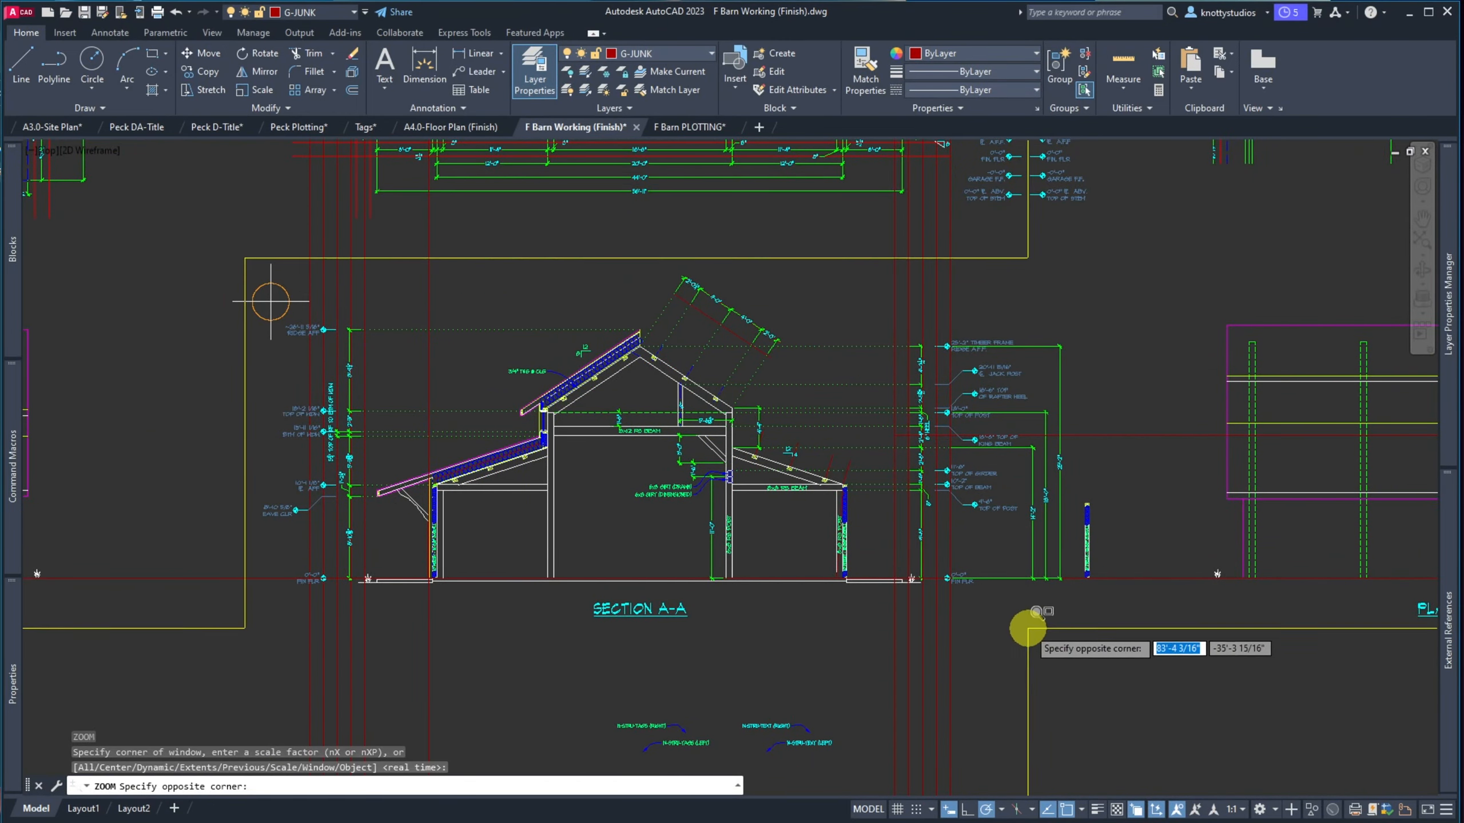
pyautogui.click(1088, 632)
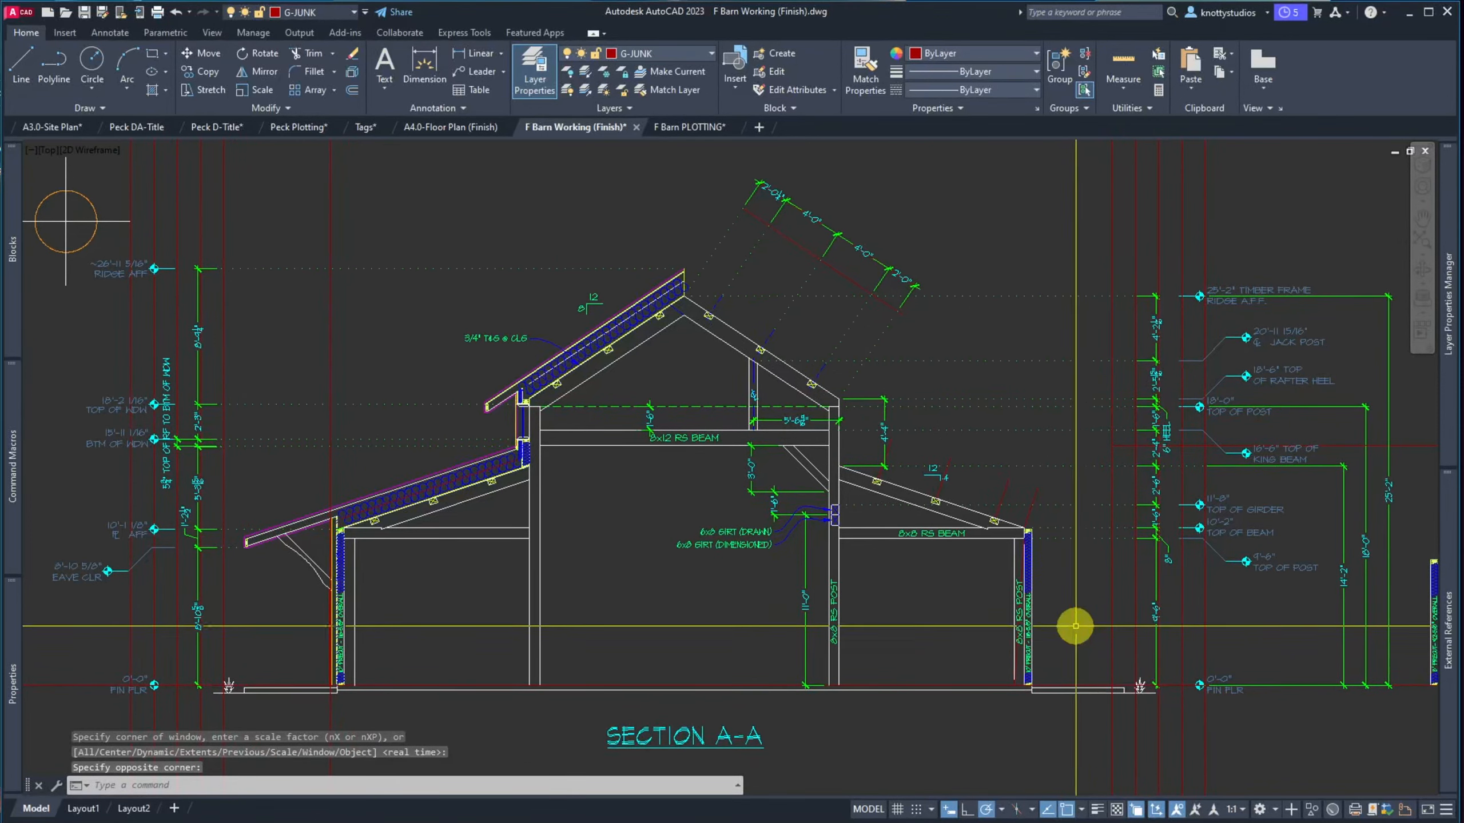
# Switch to the A4.0-Floor Plan (Finish) drawing, frame the whole floor plan and save the file
pyautogui.click(473, 126)
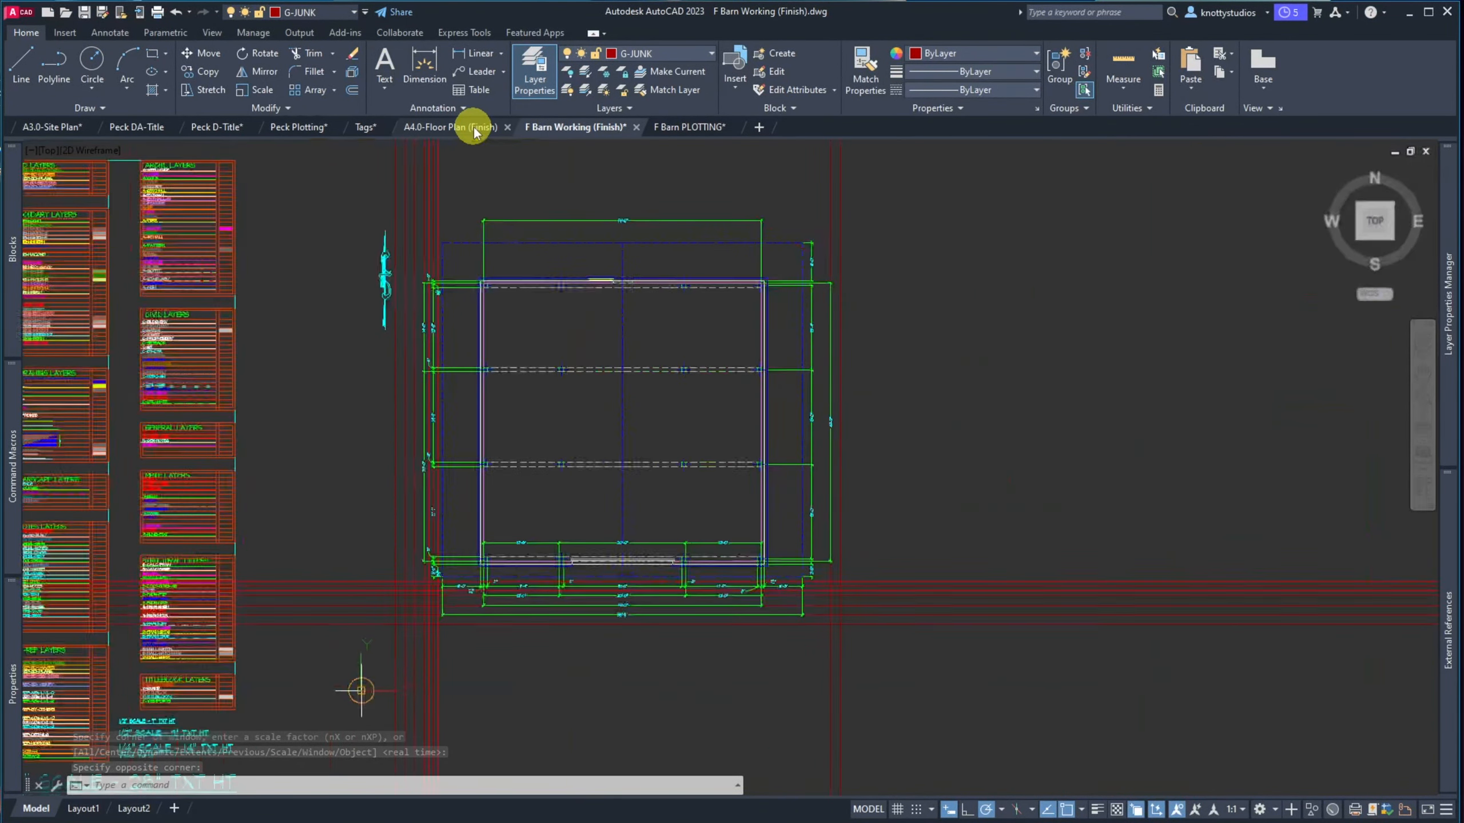
pyautogui.write('z')
pyautogui.press('Return')
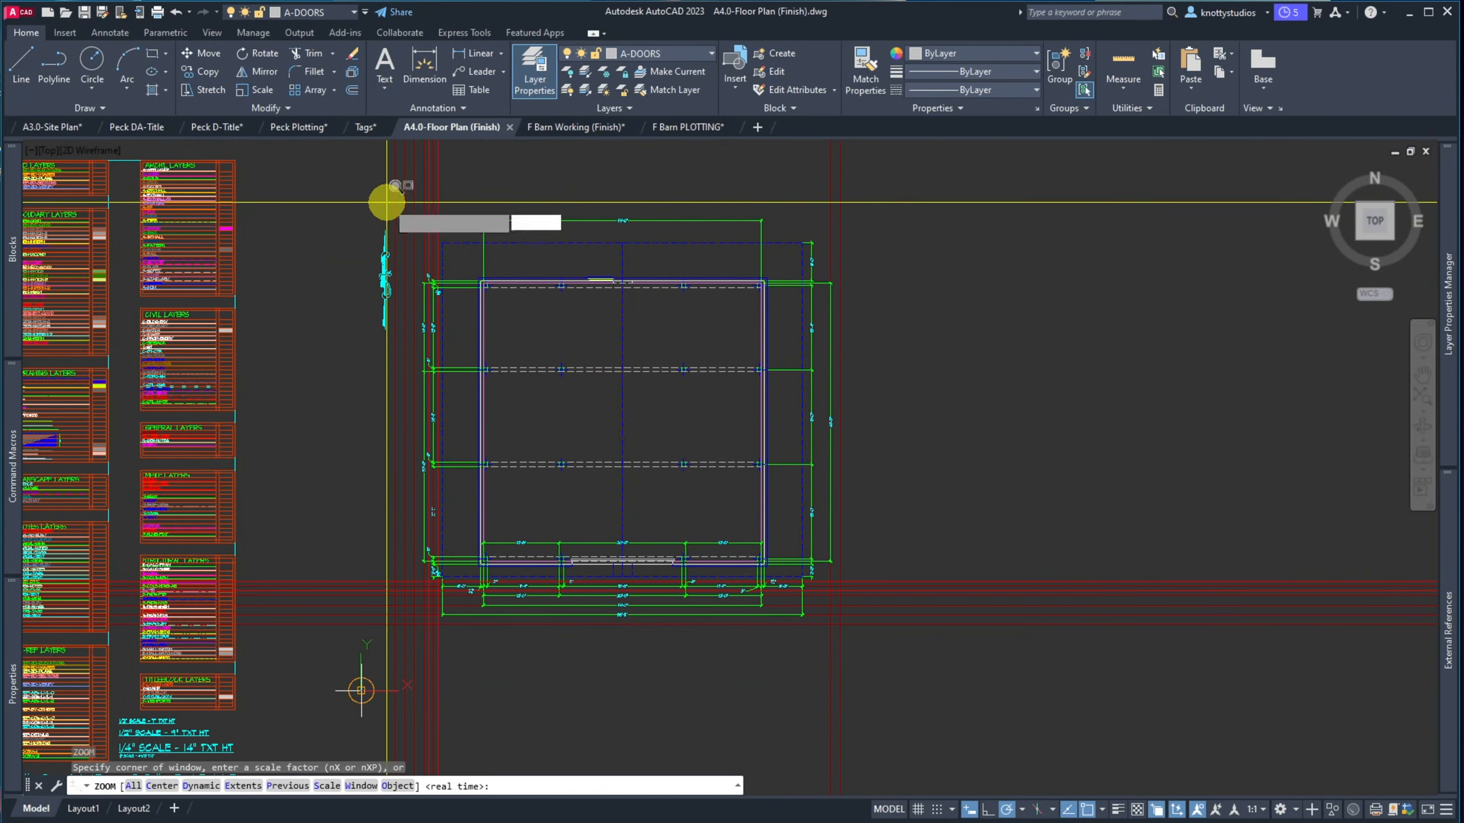
pyautogui.click(386, 201)
pyautogui.click(883, 639)
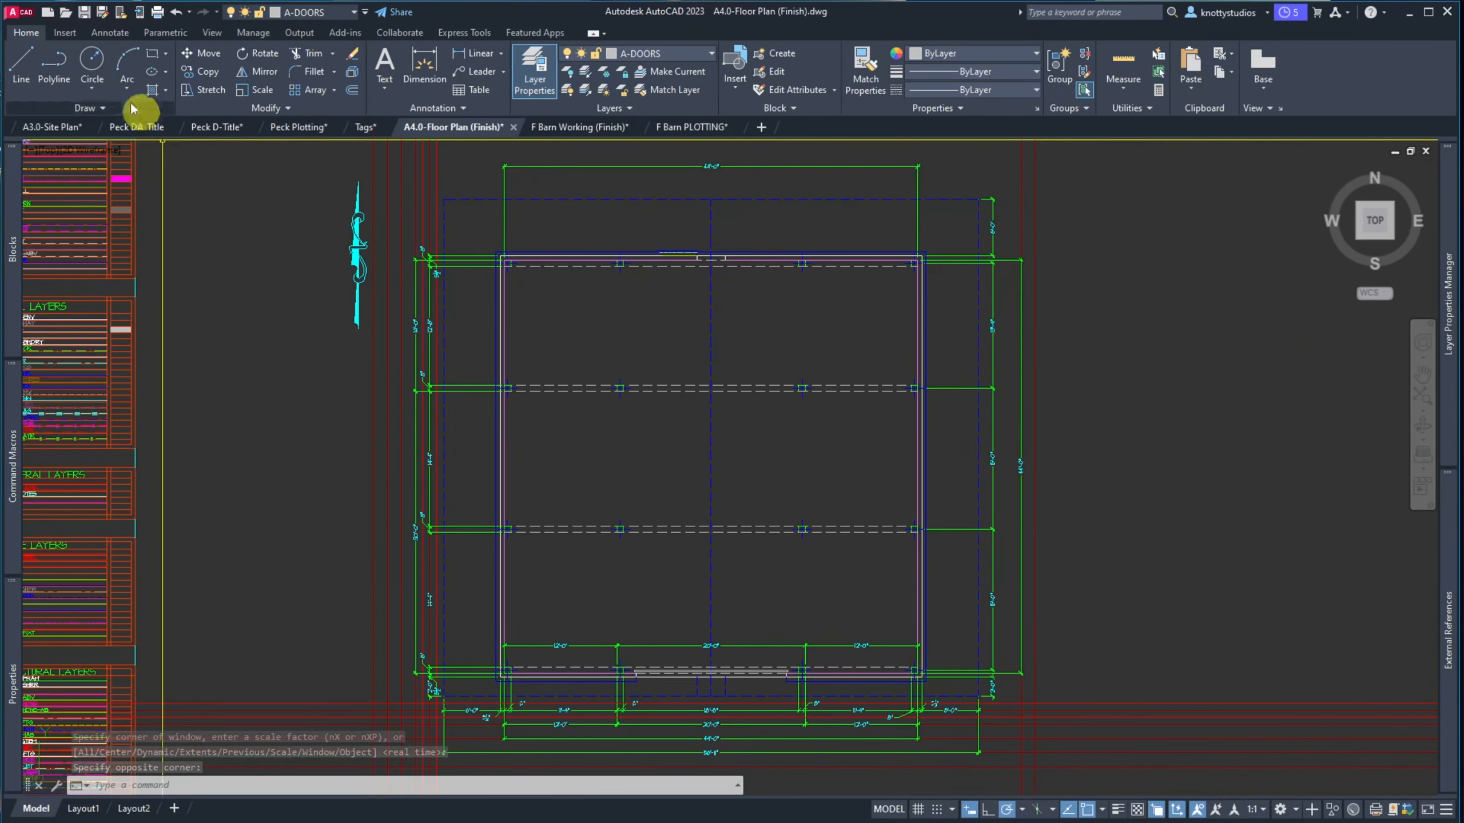
pyautogui.click(84, 13)
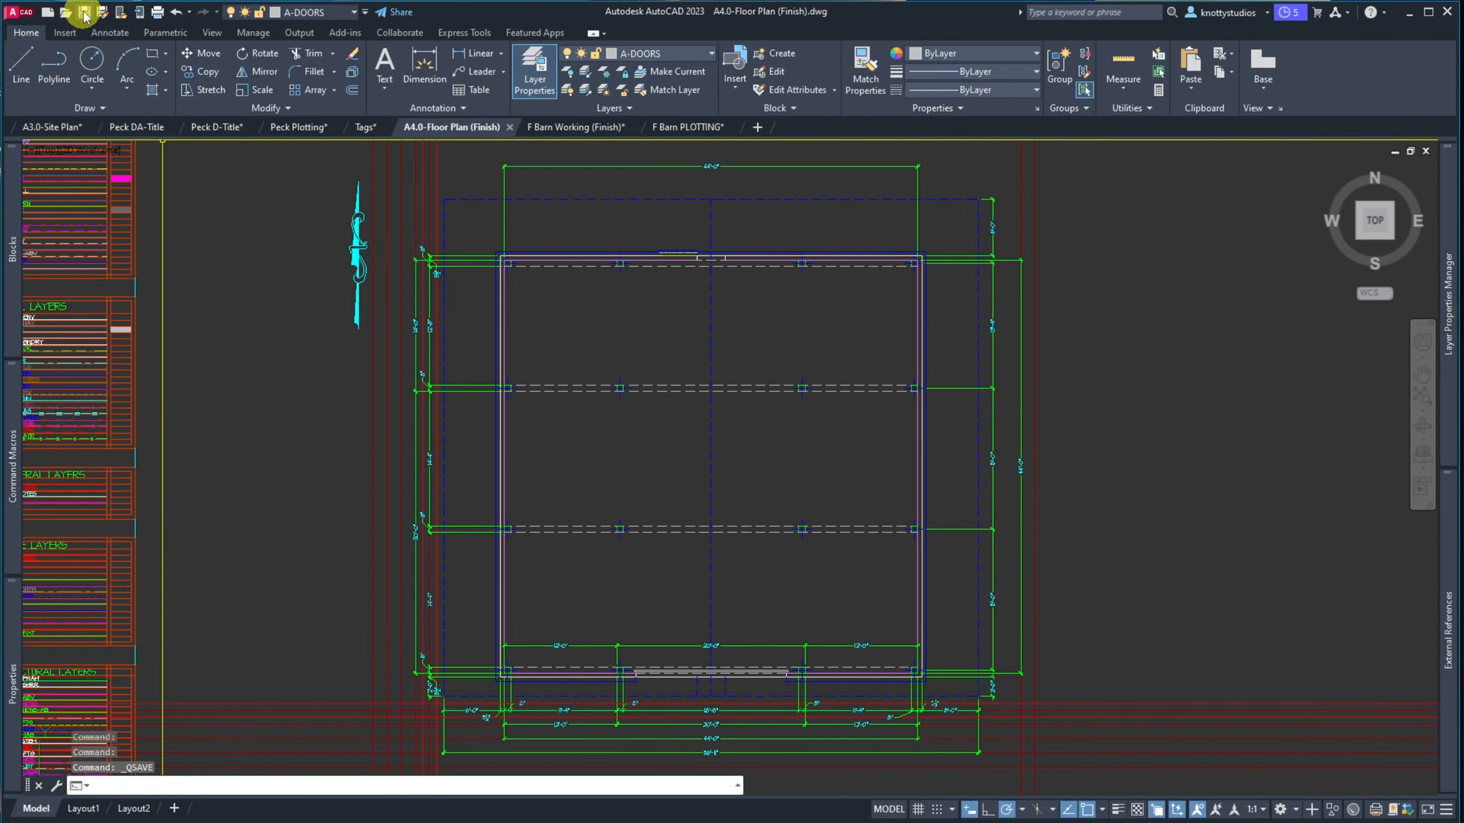
# Return to the F Barn Working (Finish) drawing, reload the modified A4.0-Floor Plan external reference and save
pyautogui.click(535, 127)
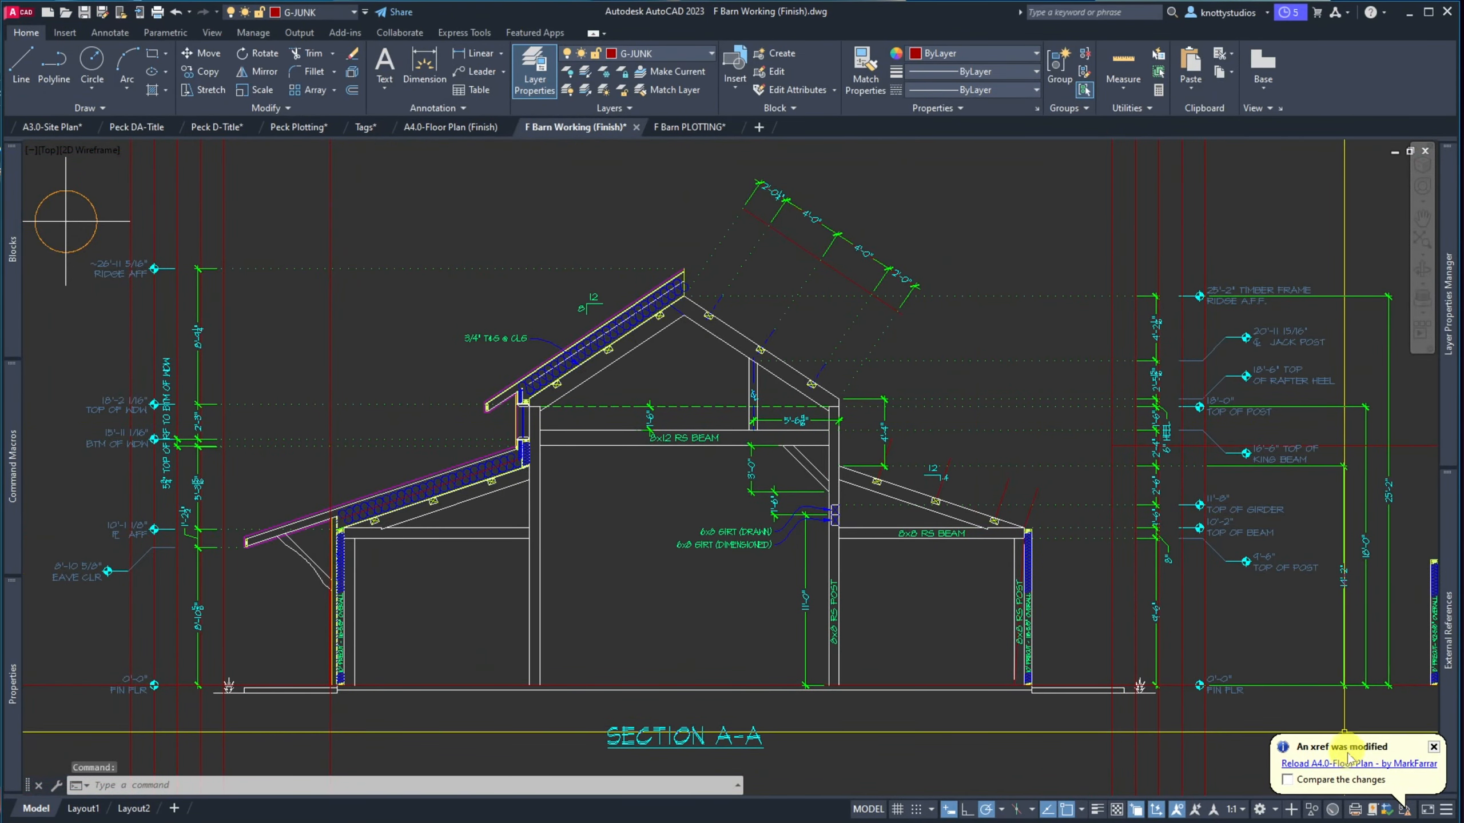
pyautogui.click(1346, 768)
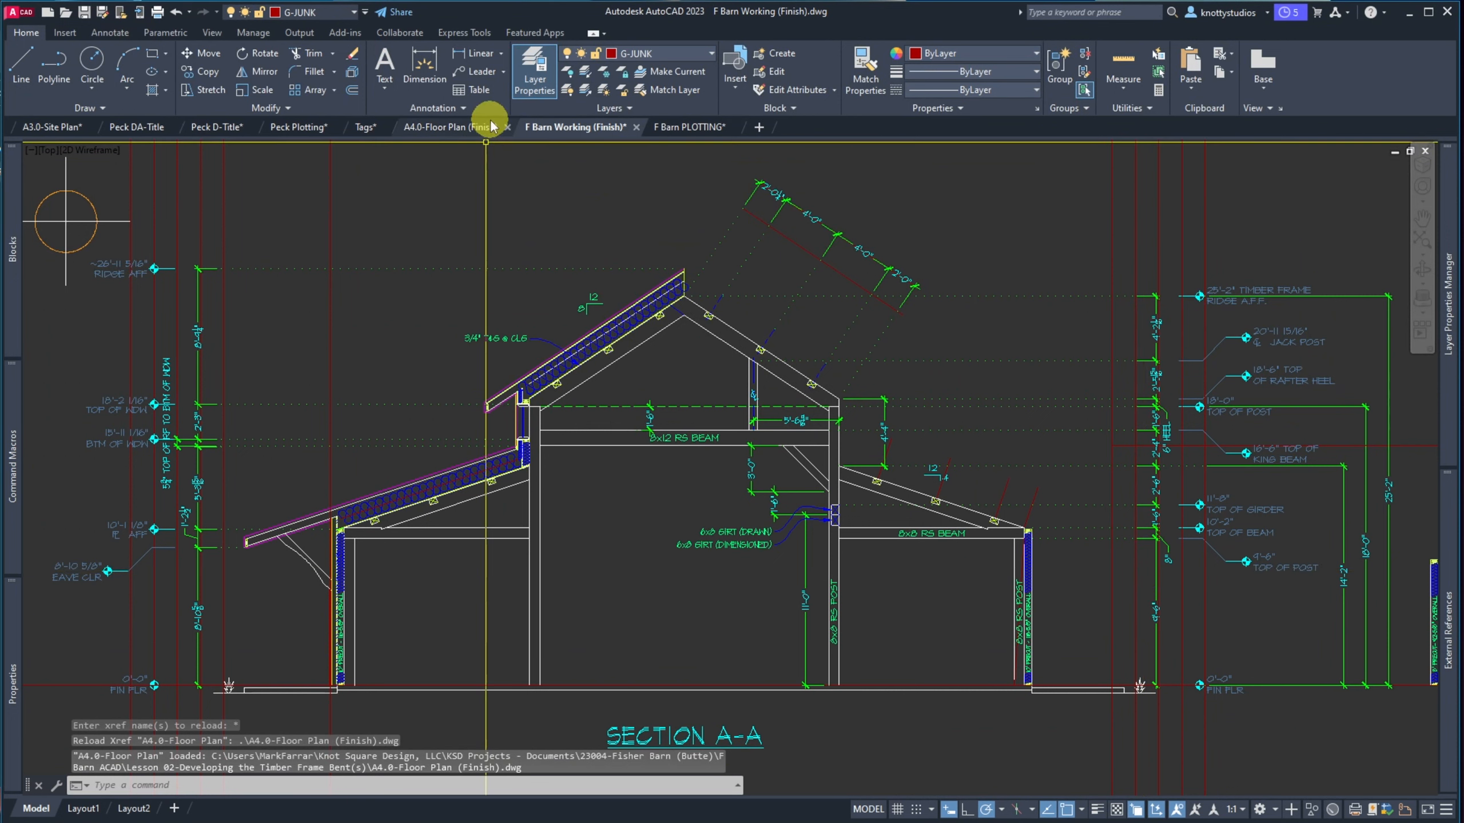
pyautogui.click(88, 14)
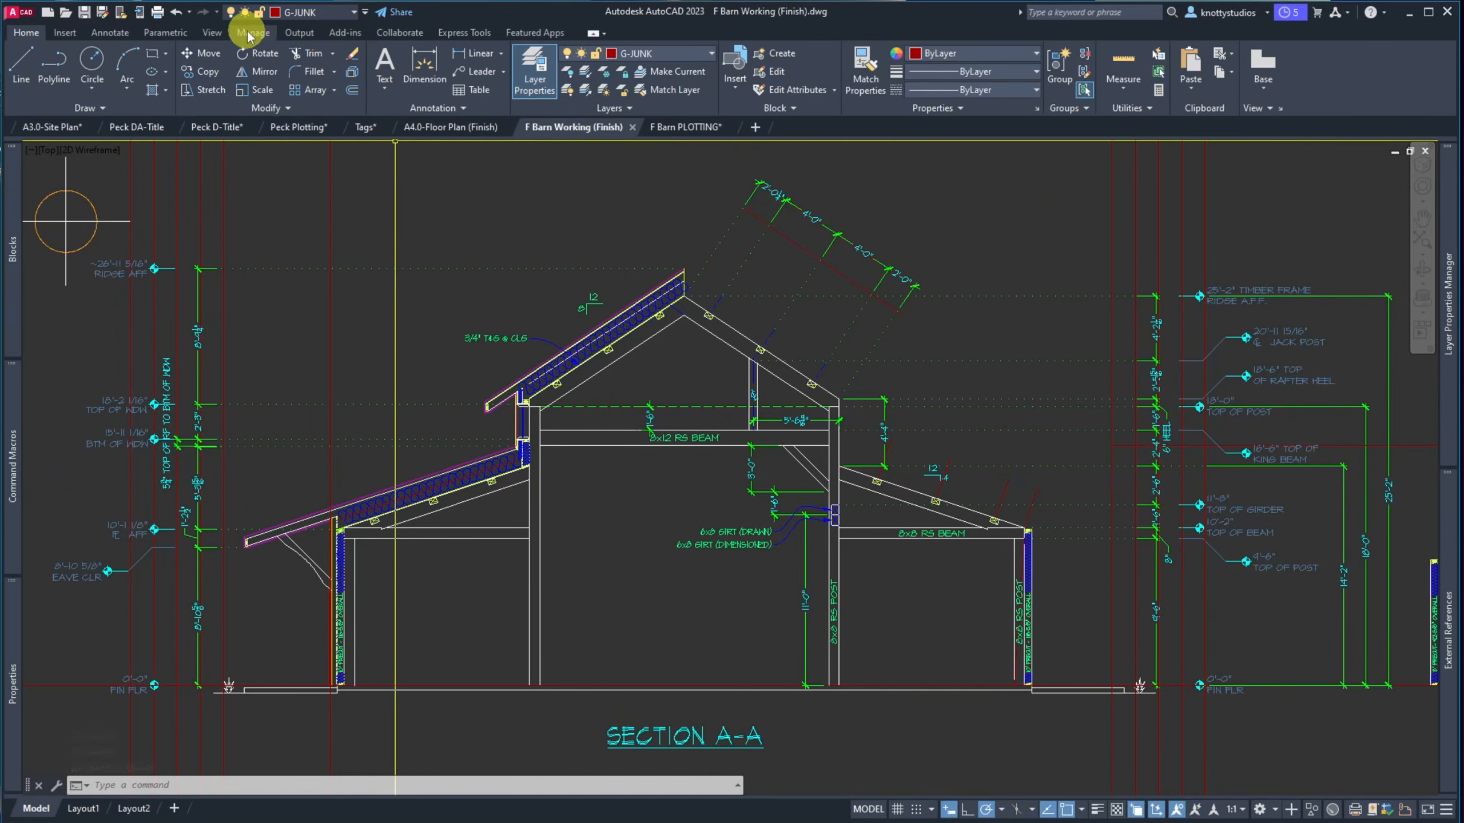
# Draw a freehand revision cloud around the west wall top and eave in Section A-A, and save the drawing
pyautogui.click(109, 32)
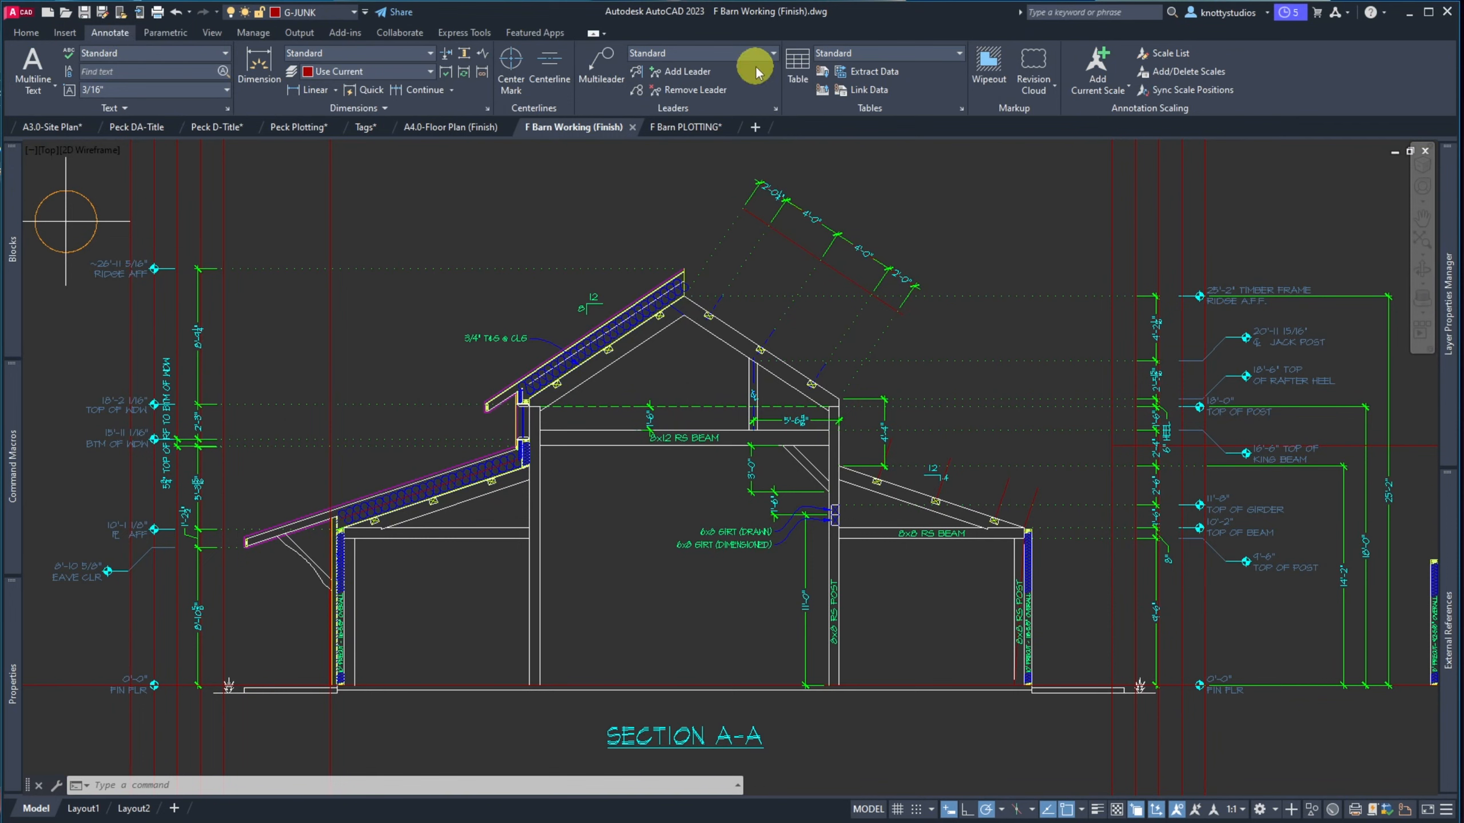
pyautogui.click(1053, 87)
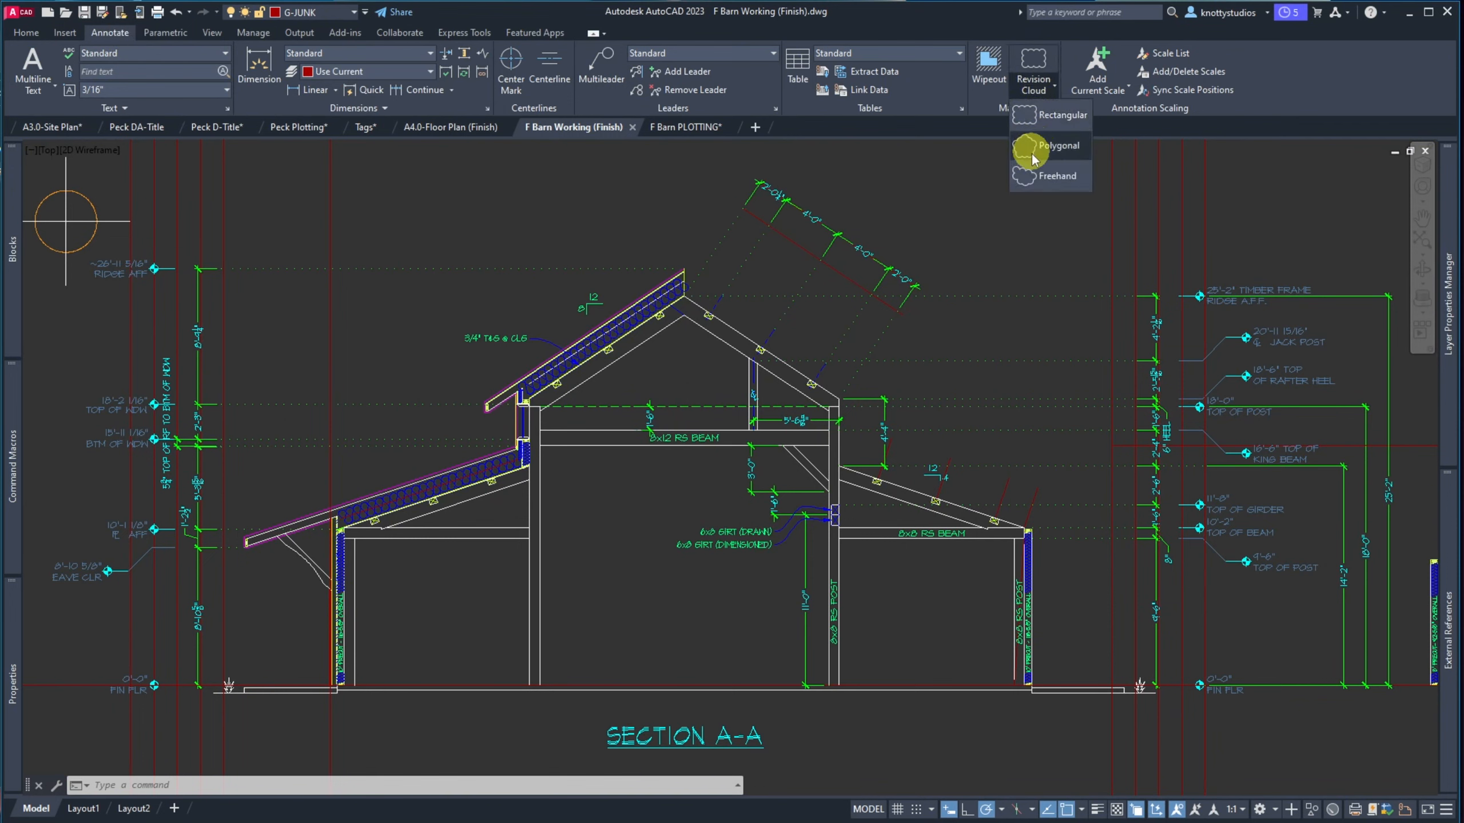
pyautogui.click(1030, 173)
pyautogui.click(322, 486)
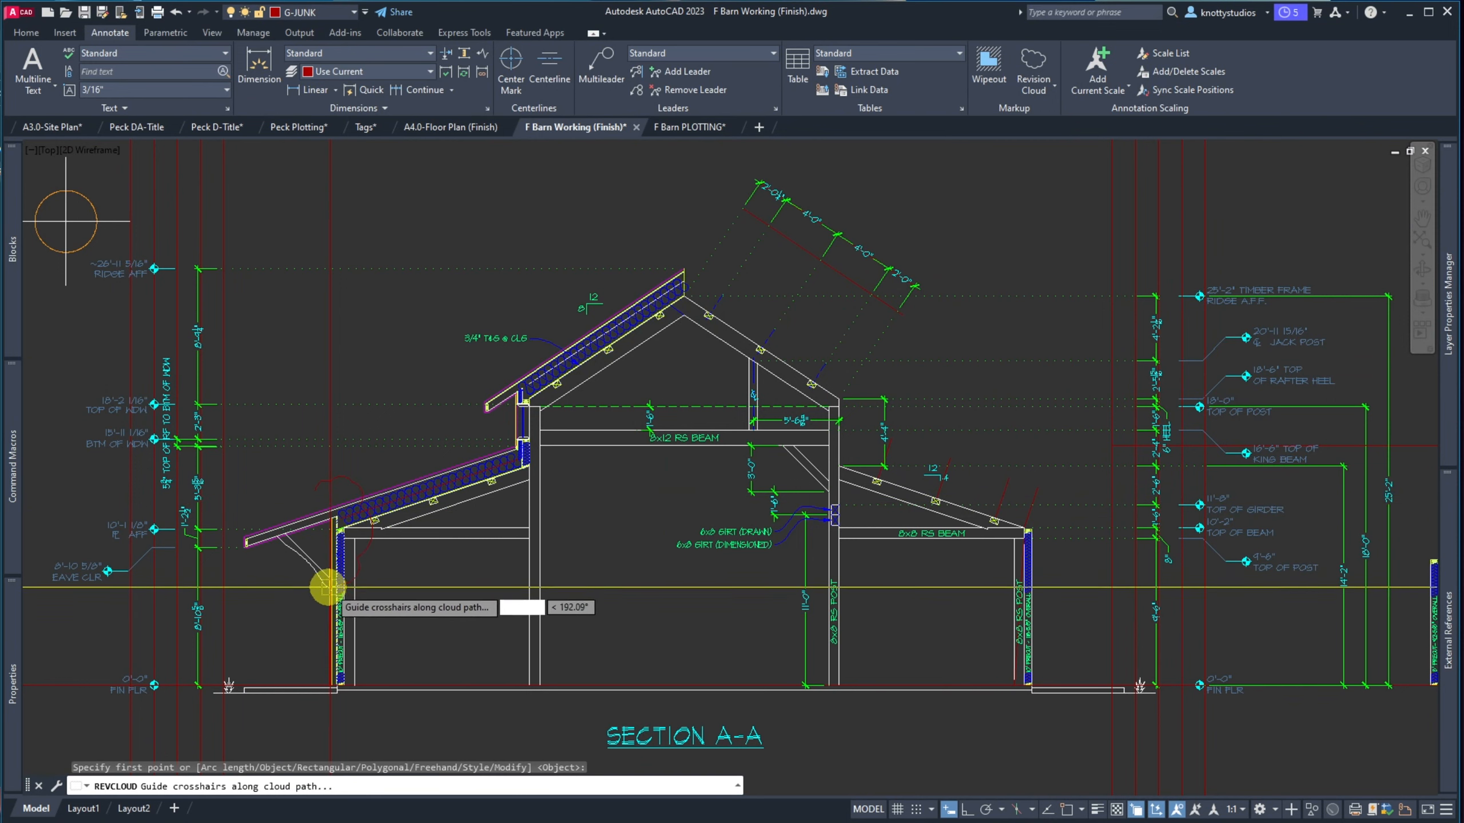
pyautogui.press('Escape')
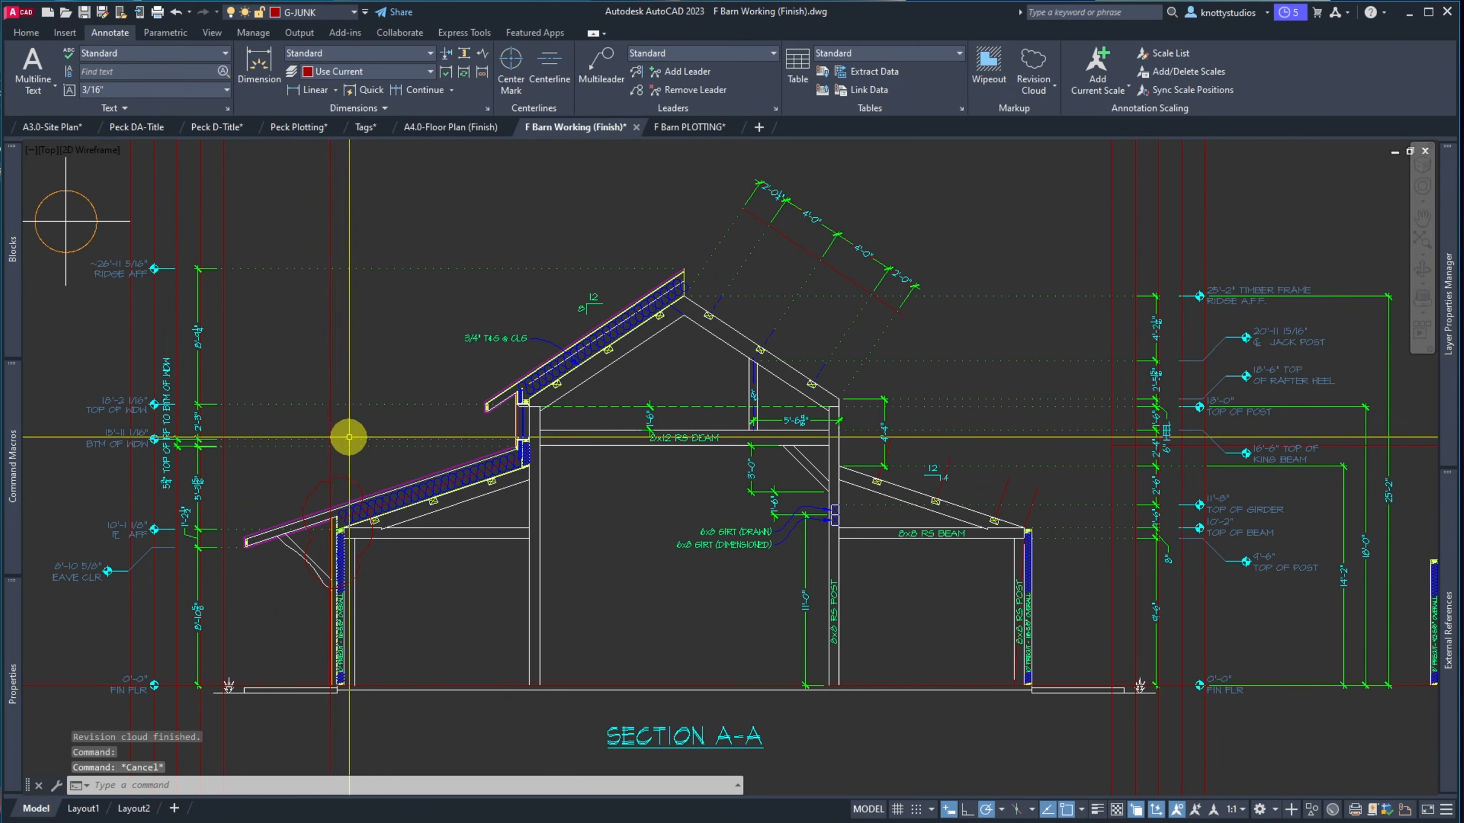
pyautogui.click(89, 14)
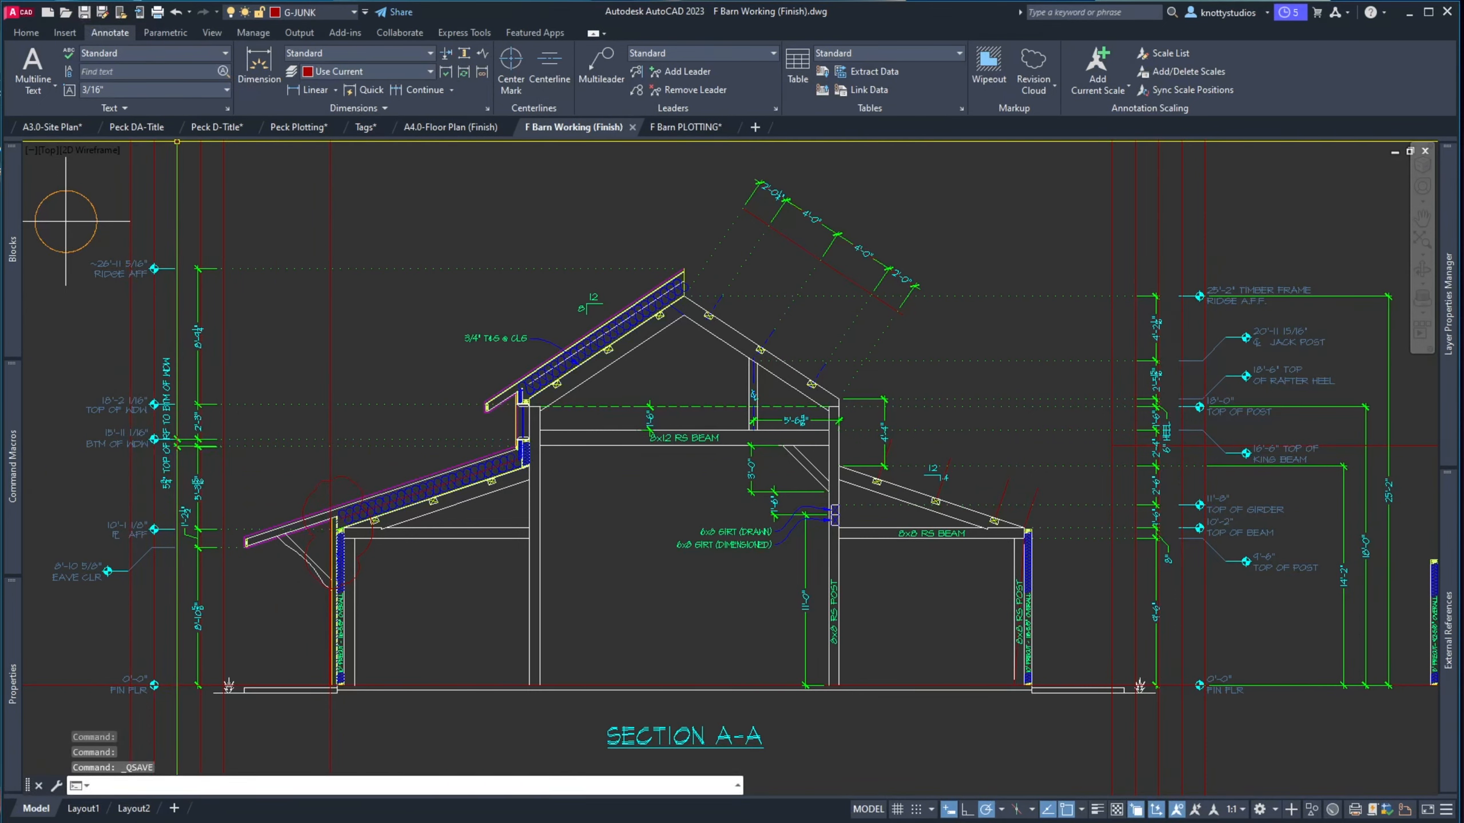